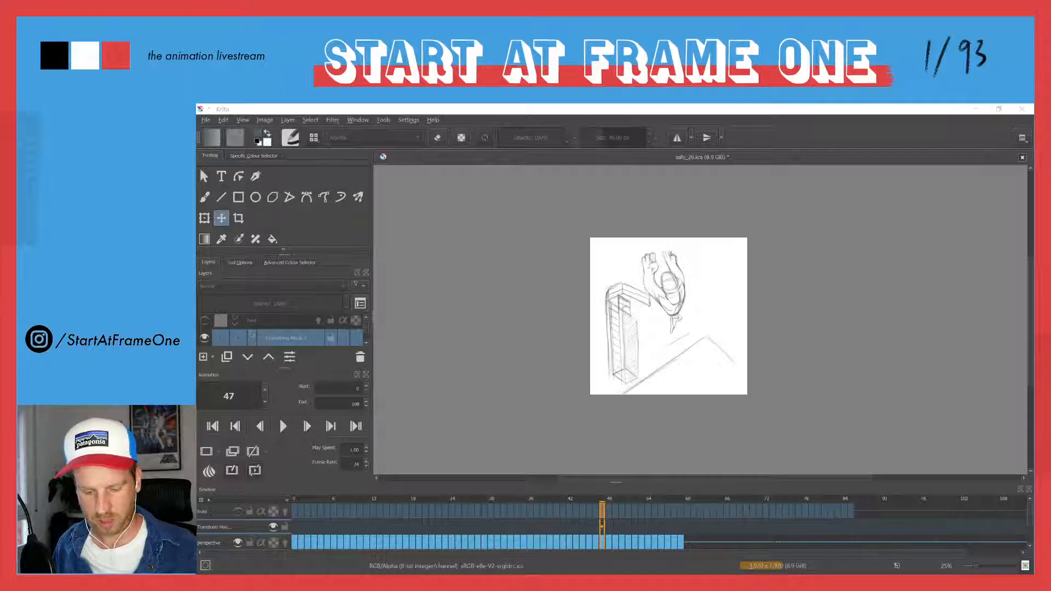
Open the recent file safo_25_2.kra alongside the current drawing.
click(366, 333)
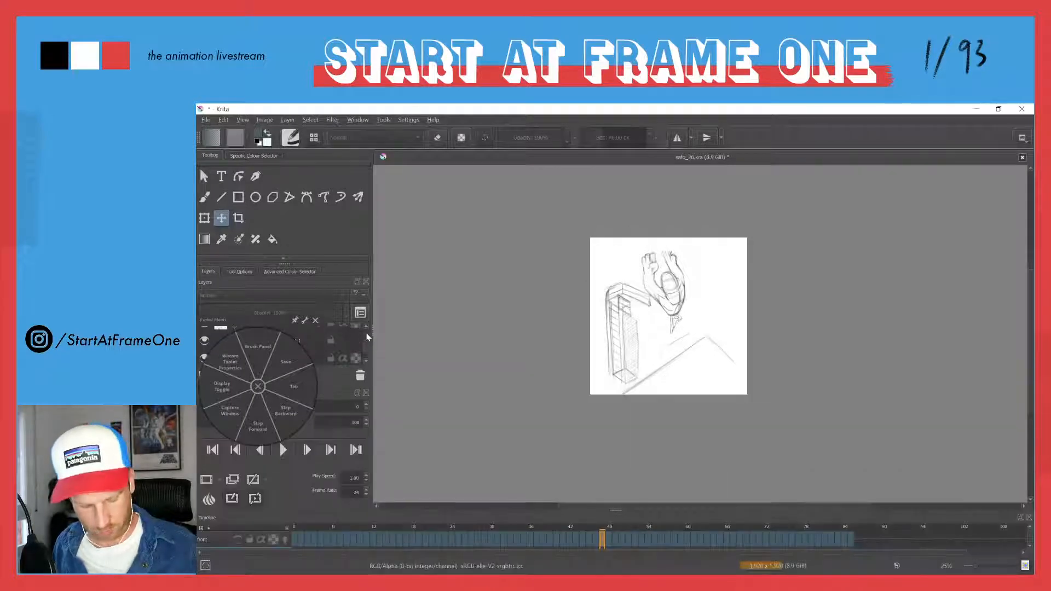
click(255, 384)
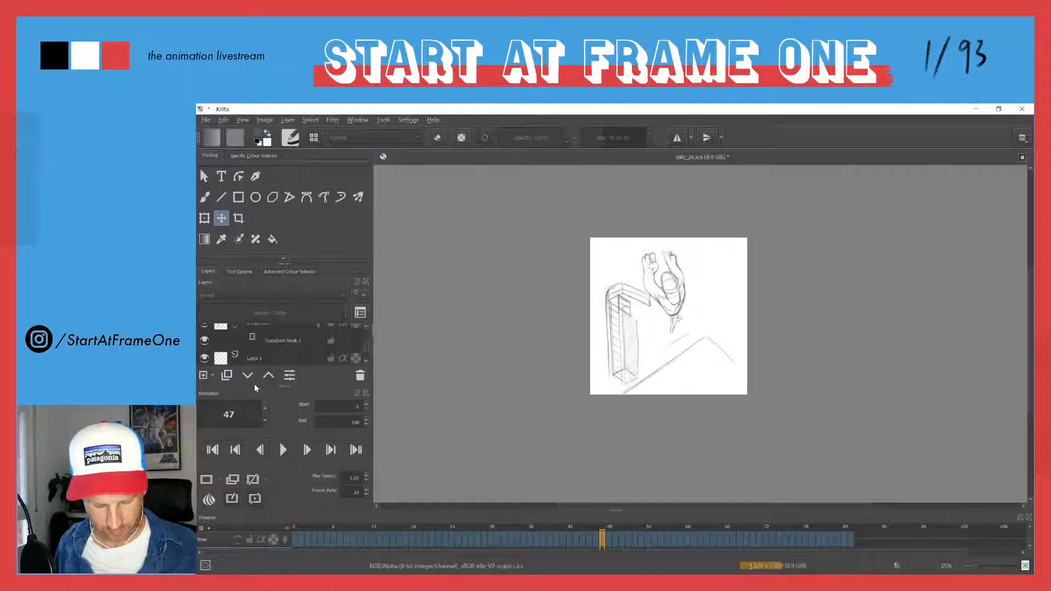
click(206, 120)
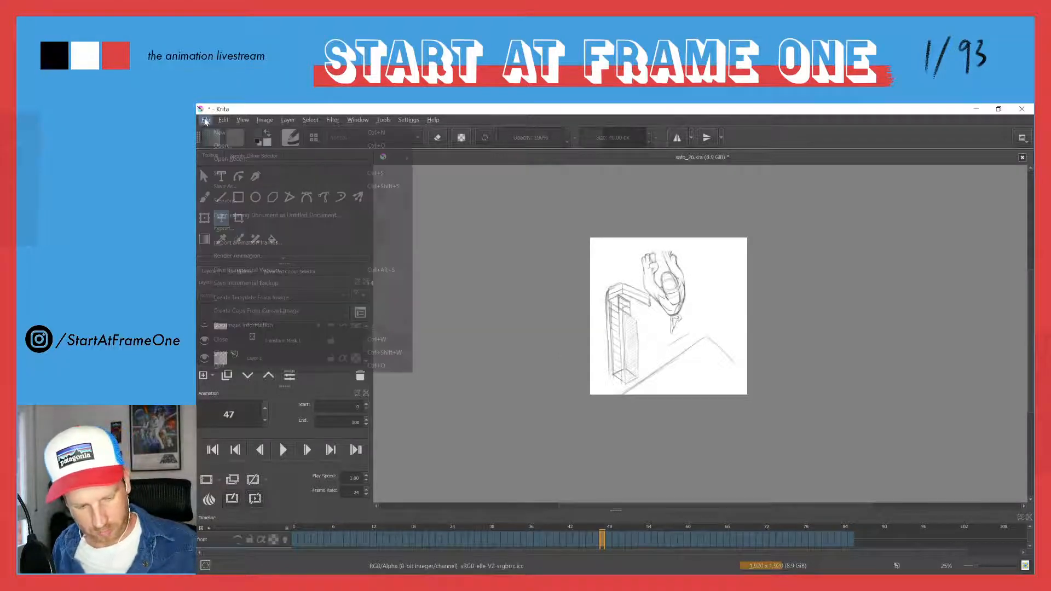
mouse_move(225, 159)
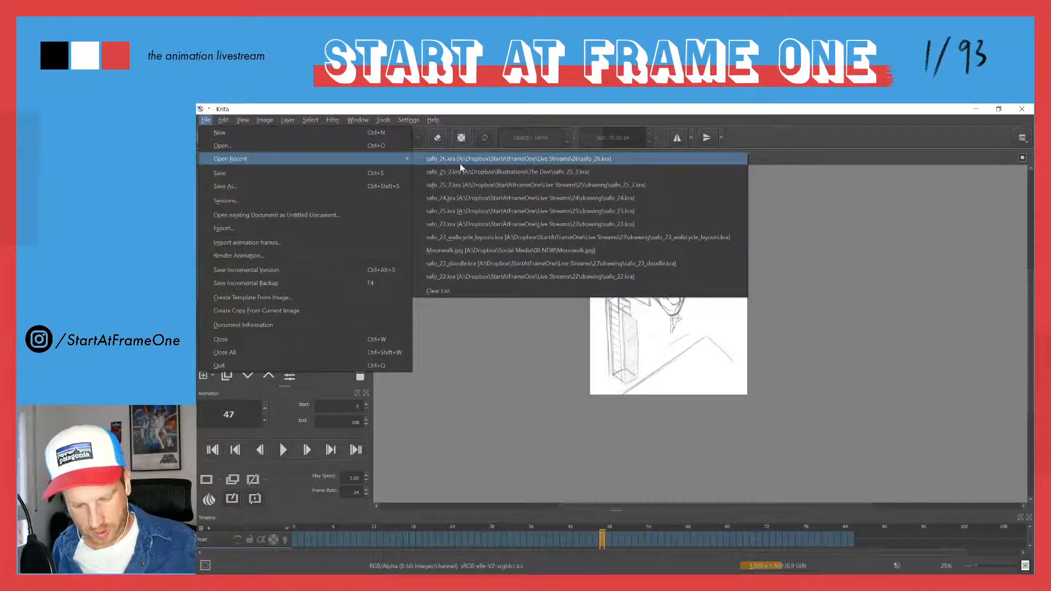
click(443, 172)
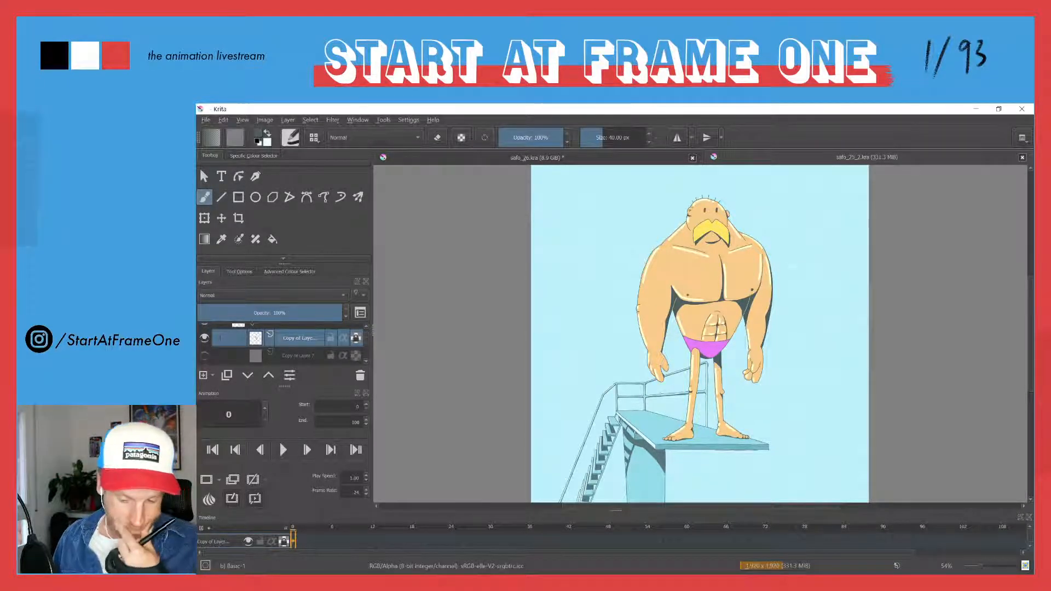
Compare the dive sketch in safo_26.kra with the coloured character in safo_25_2.kra, and return to safo_26.kra.
click(503, 157)
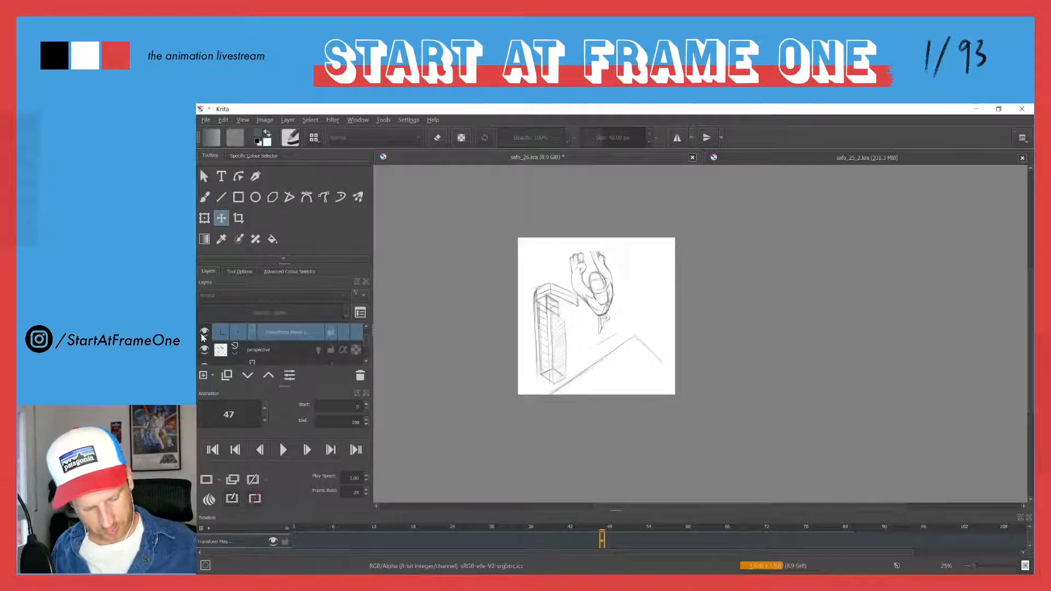
click(365, 327)
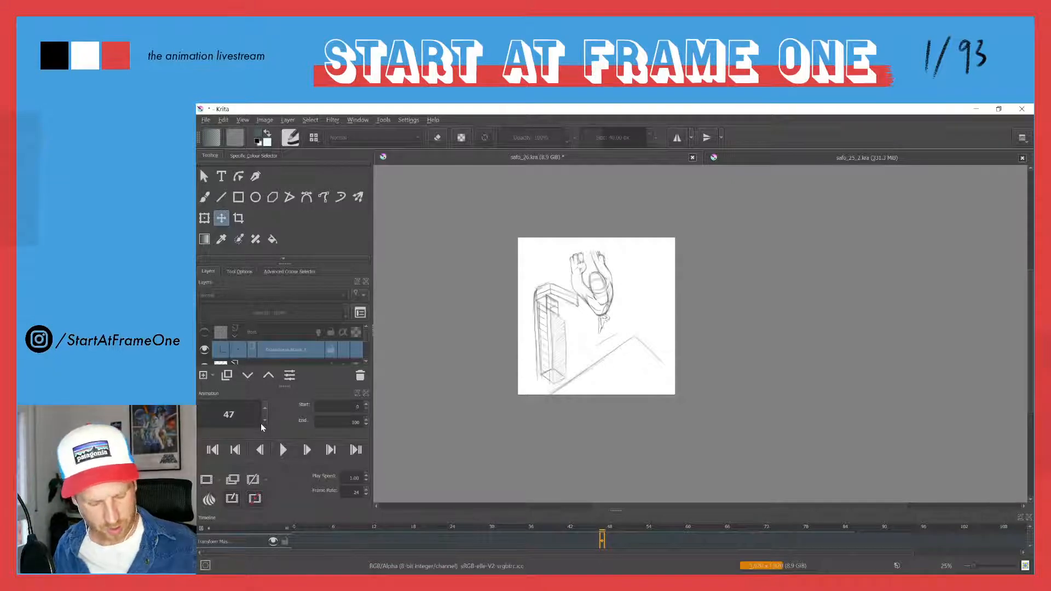
scroll(363, 337, down, 1)
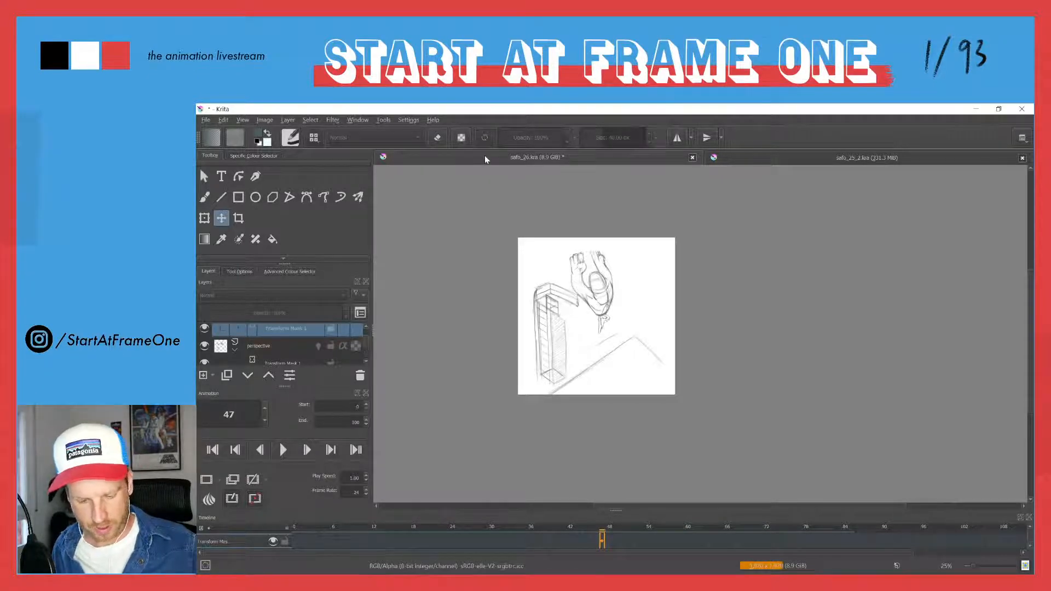
click(747, 160)
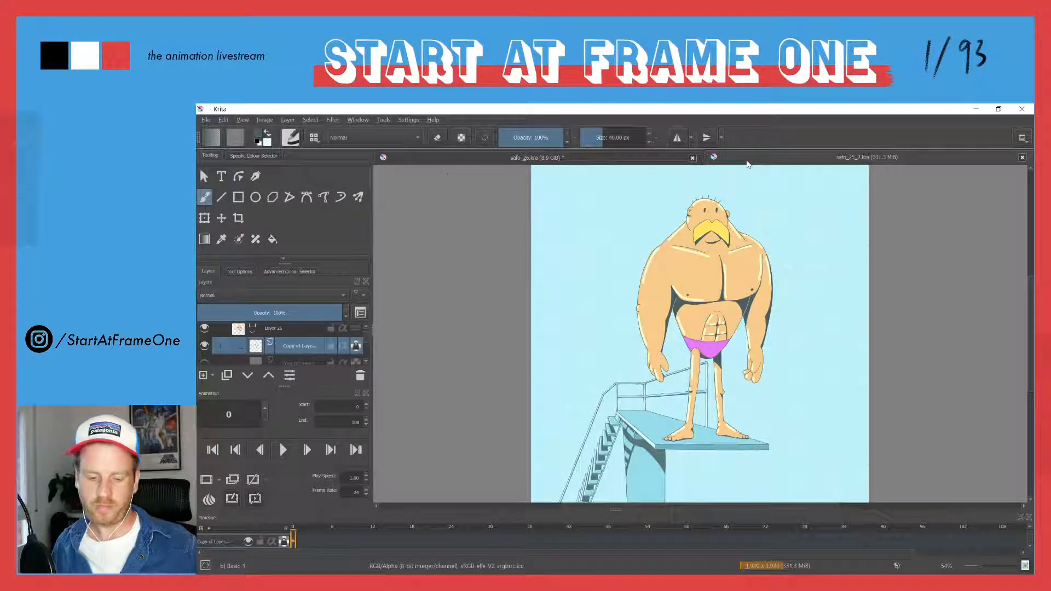
click(511, 158)
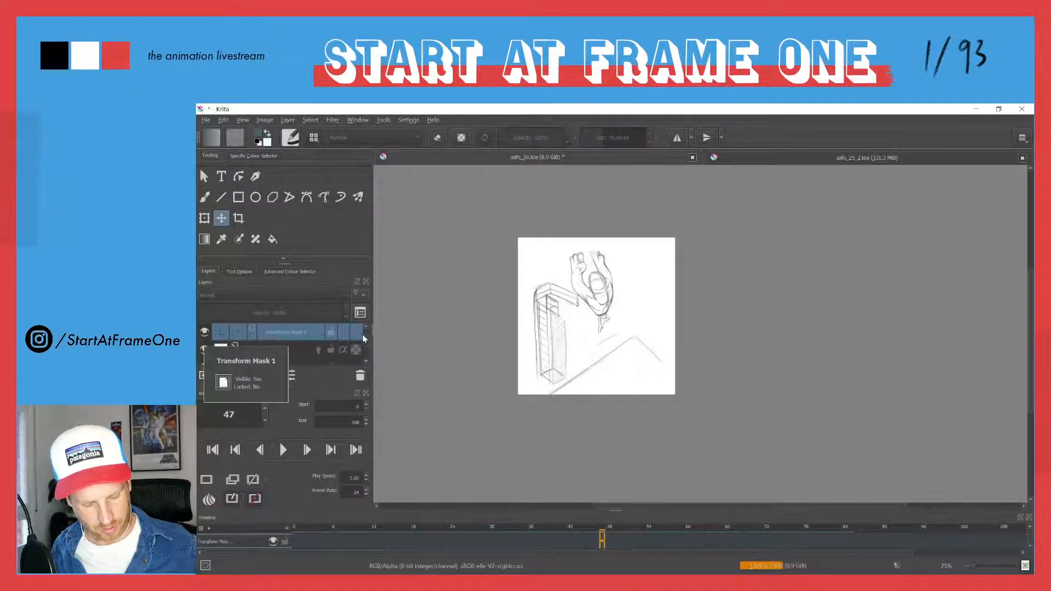
Hide the perspective layer and show the front layer with its transform mask active.
scroll(211, 342, up, 1)
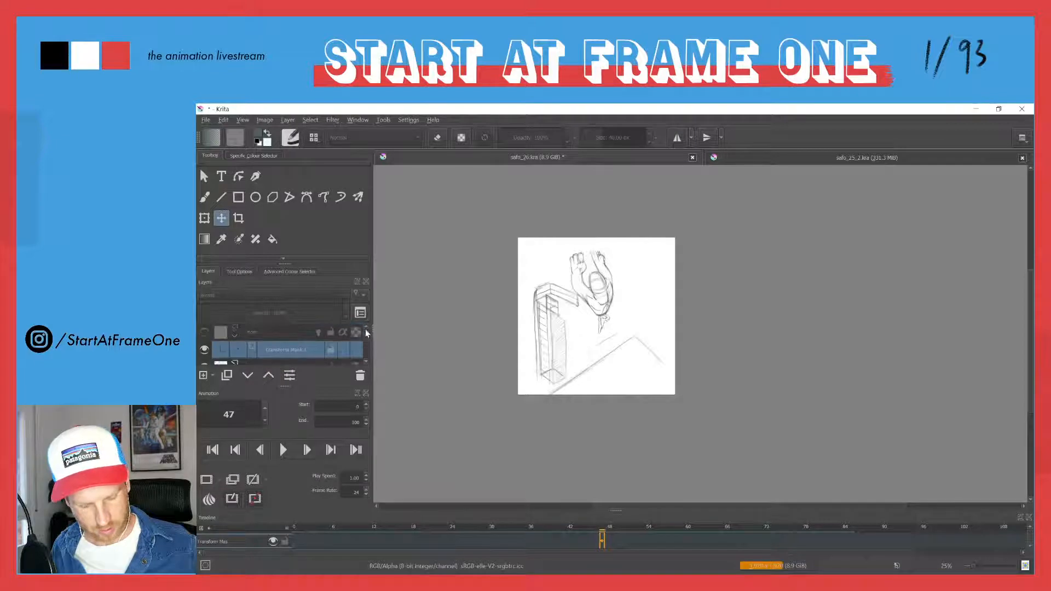
click(204, 351)
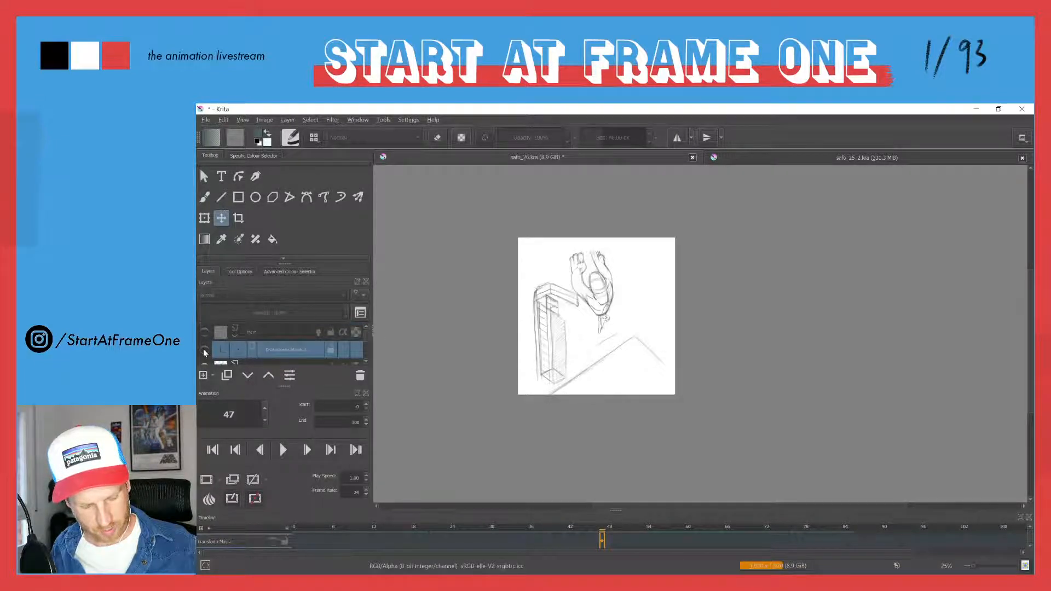
right_click(274, 352)
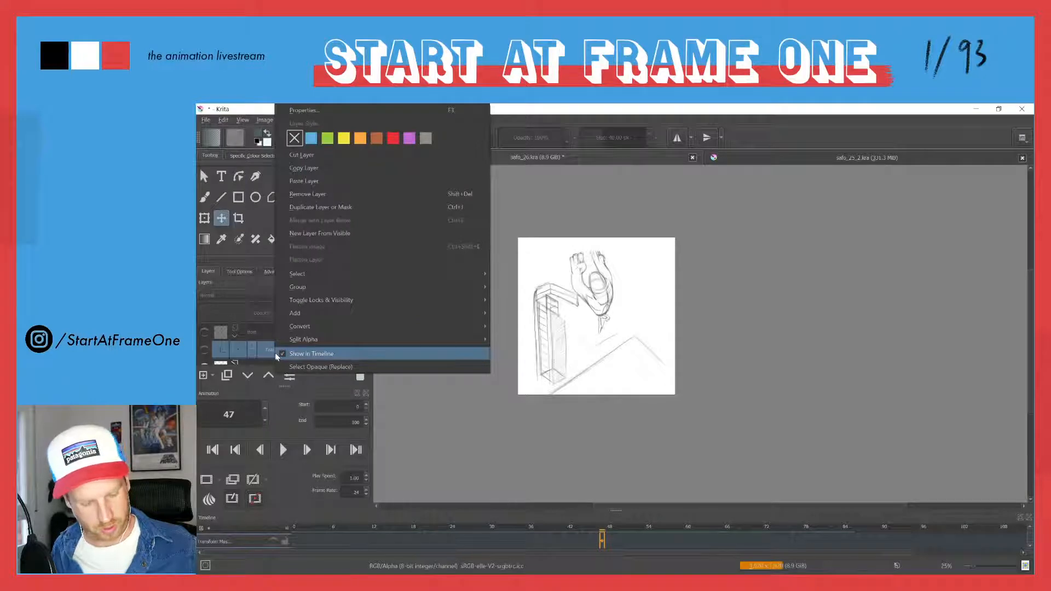
click(279, 355)
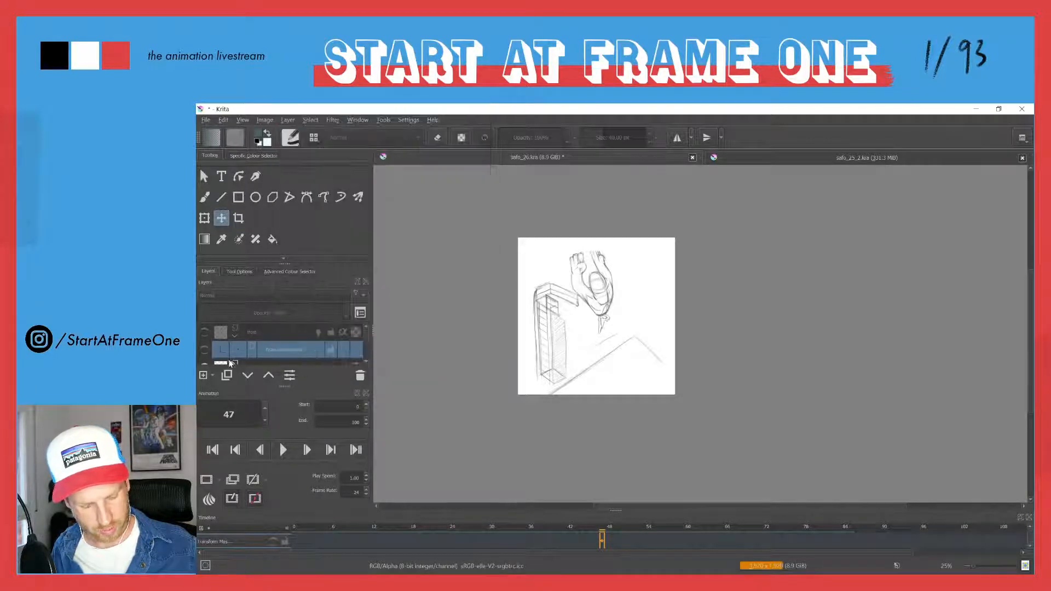
click(204, 350)
click(204, 333)
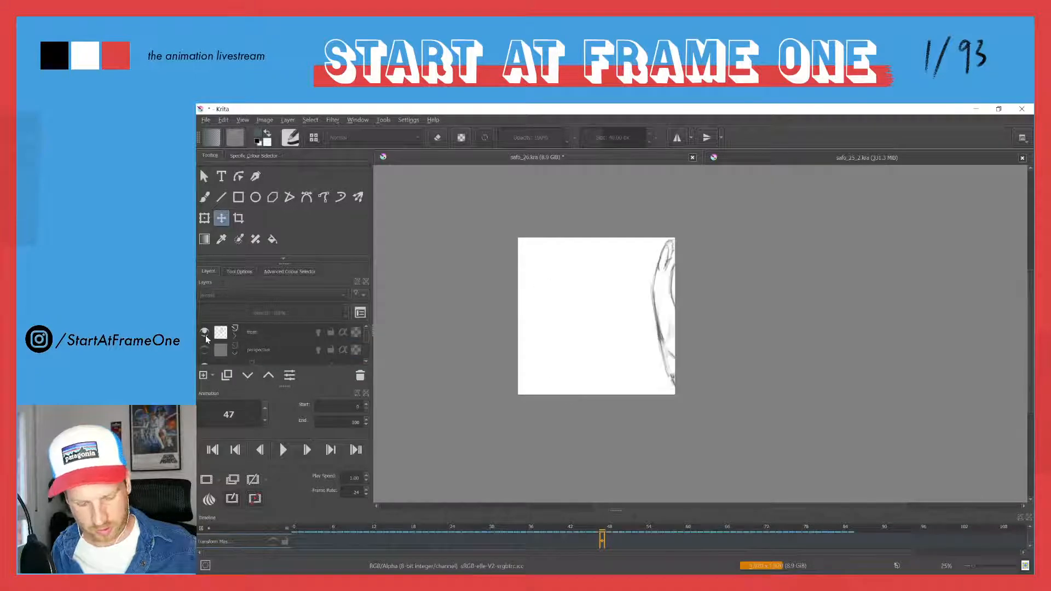
click(235, 335)
click(205, 349)
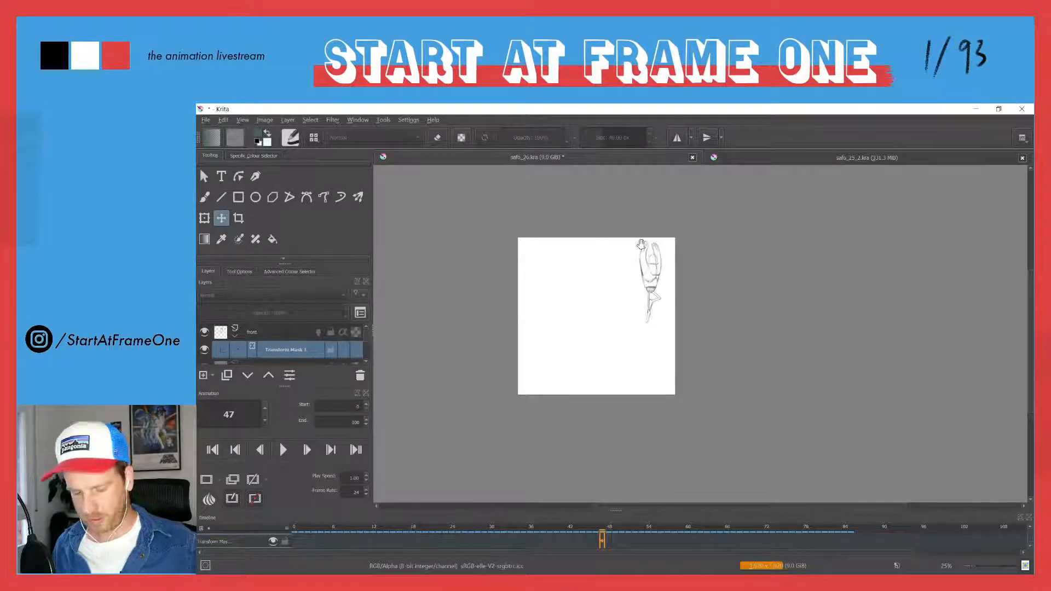
Compare the front-view figure at frame 47 with the coloured character in safo_25_2.kra.
drag(638, 244, 600, 255)
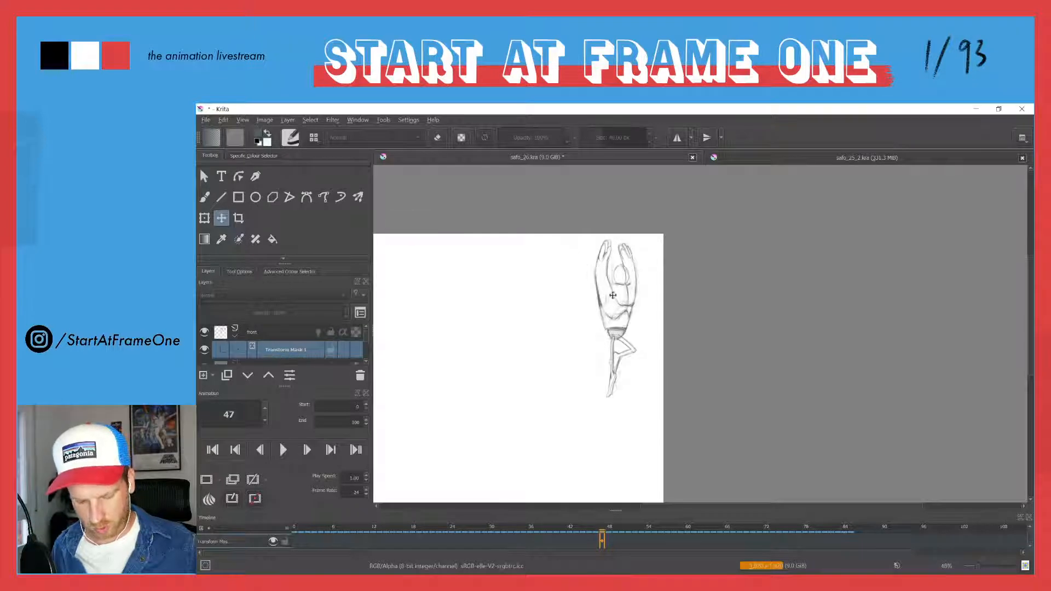
click(757, 163)
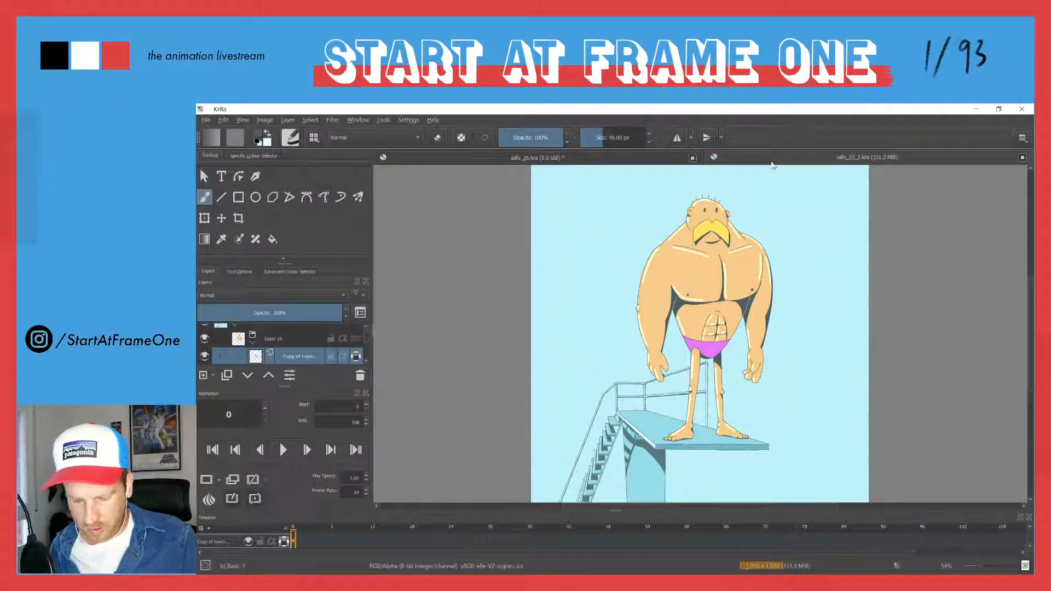
click(599, 163)
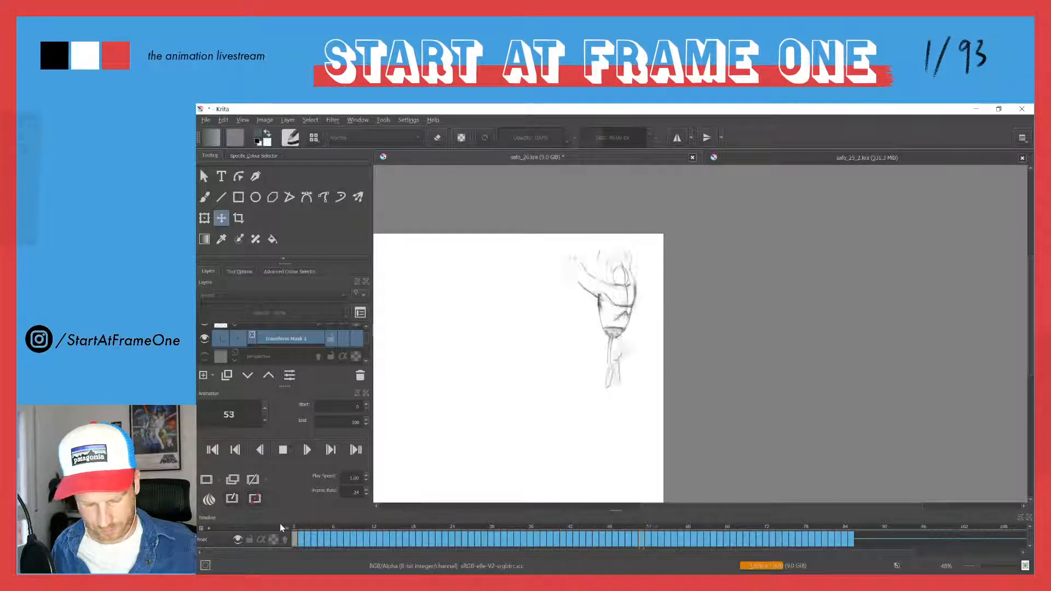
Review the front-view animation by playing it and scrubbing the timeline to frame 47.
key(space)
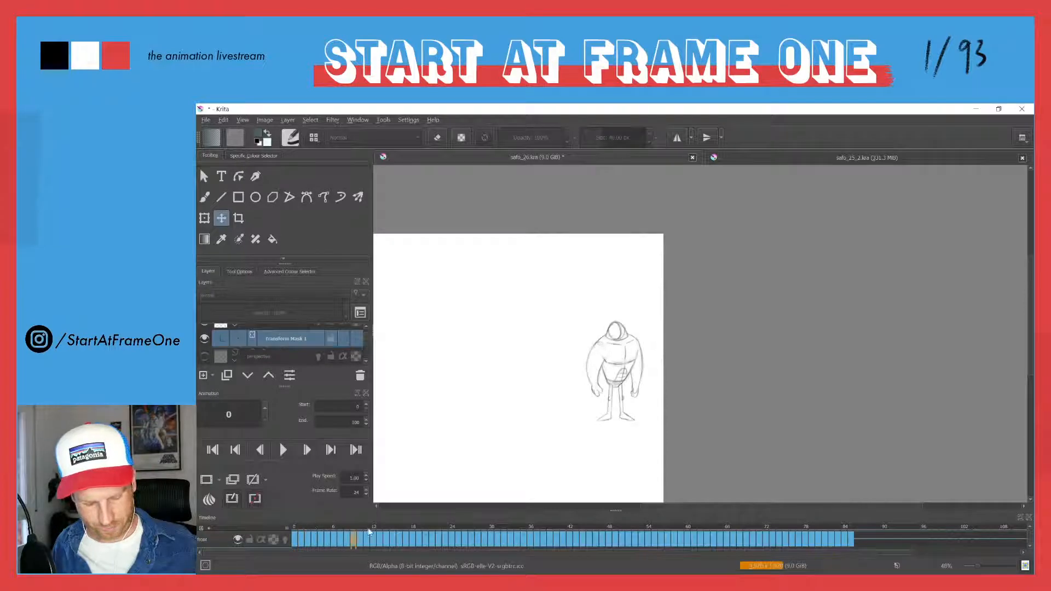
click(413, 529)
drag(414, 530, 567, 517)
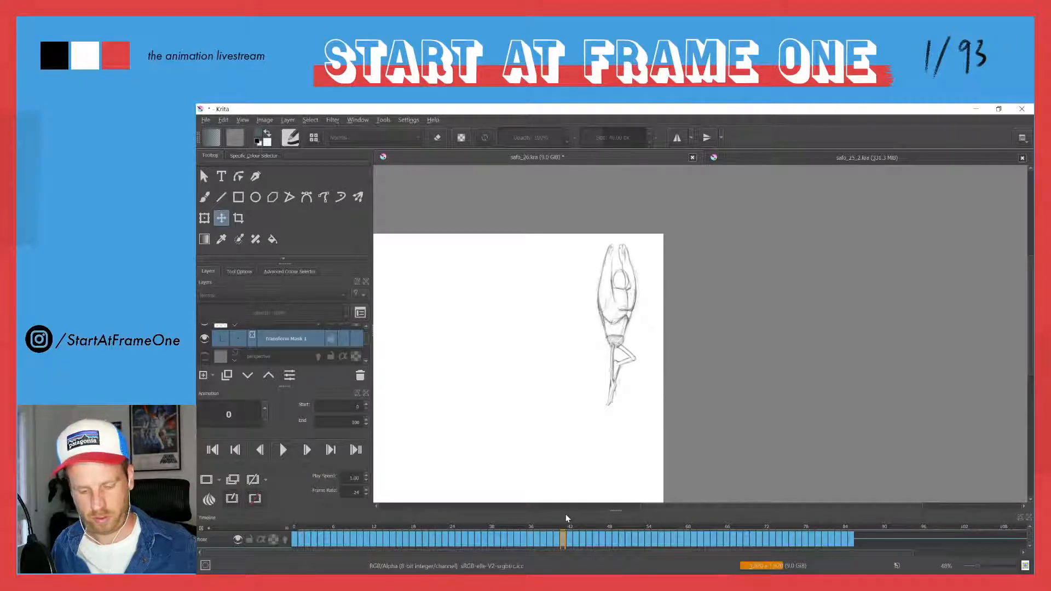
drag(565, 514, 602, 530)
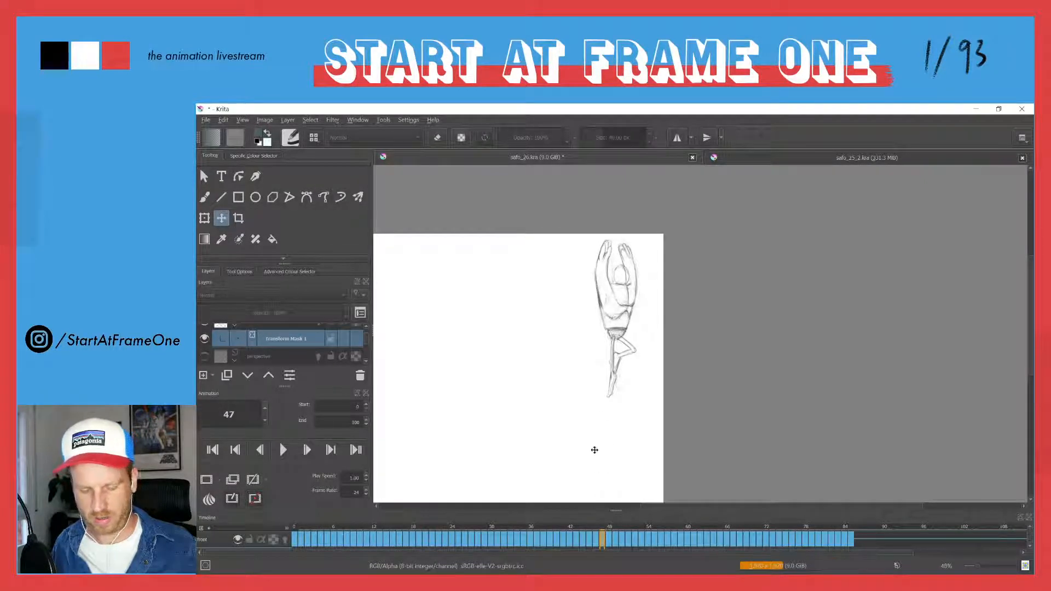
Look at the coloured character in safo_25_2.kra again and play the safo_26.kra animation from frame 0.
click(809, 159)
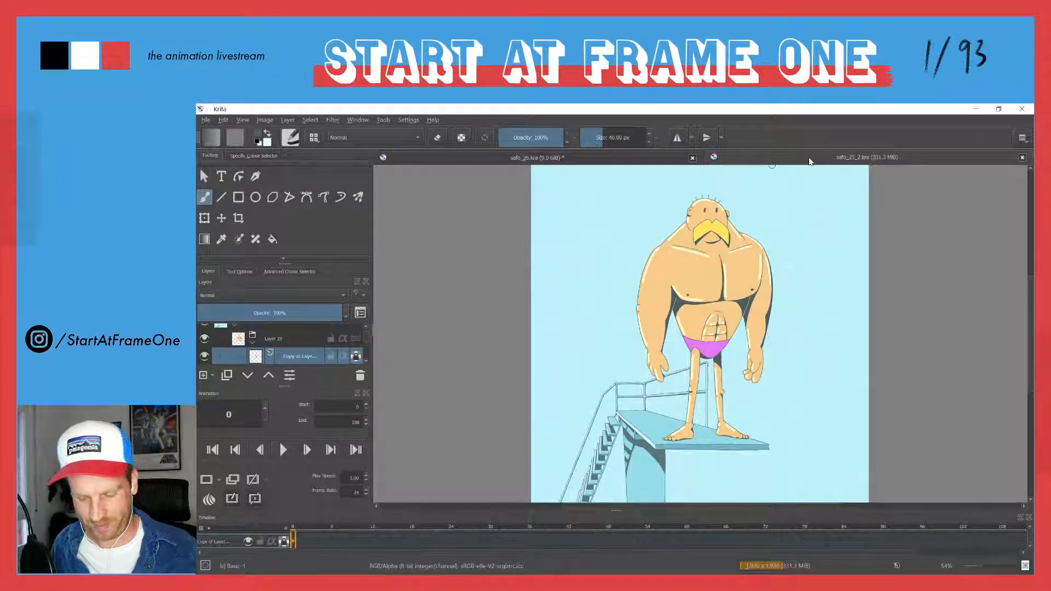
click(508, 156)
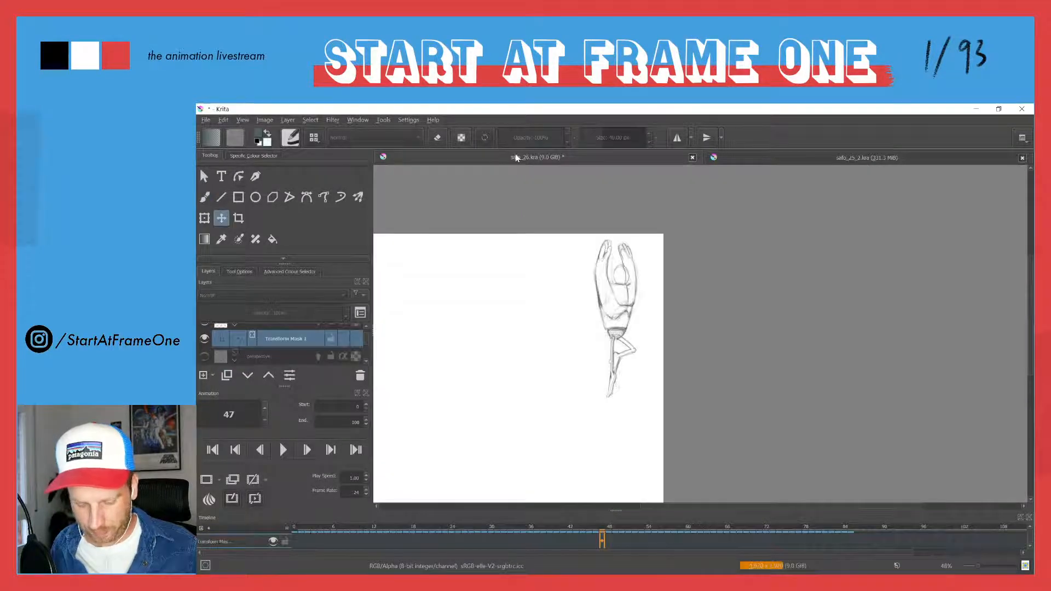
click(297, 526)
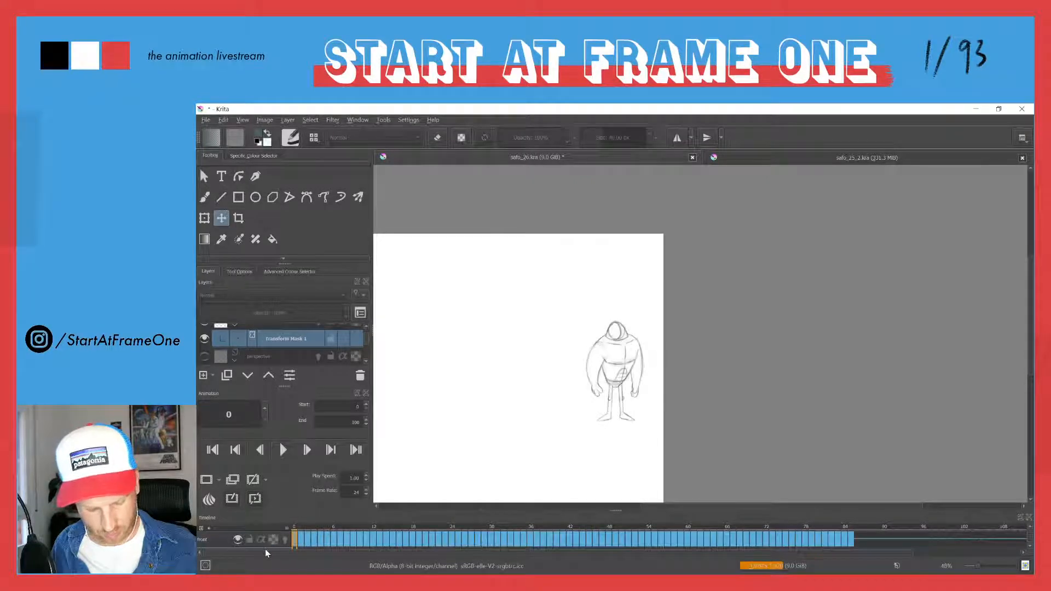
key(space)
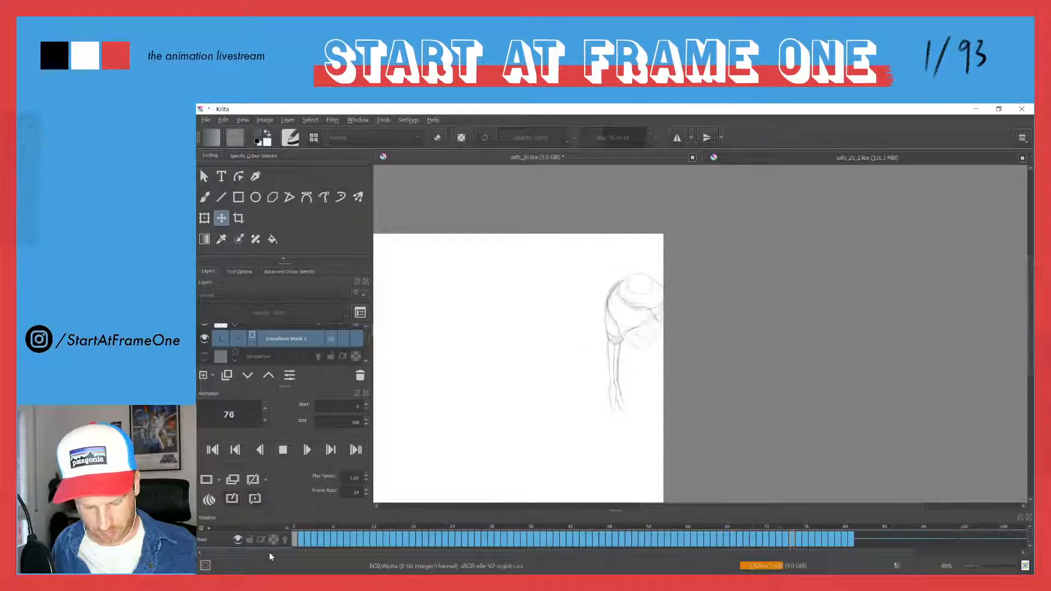
key(space)
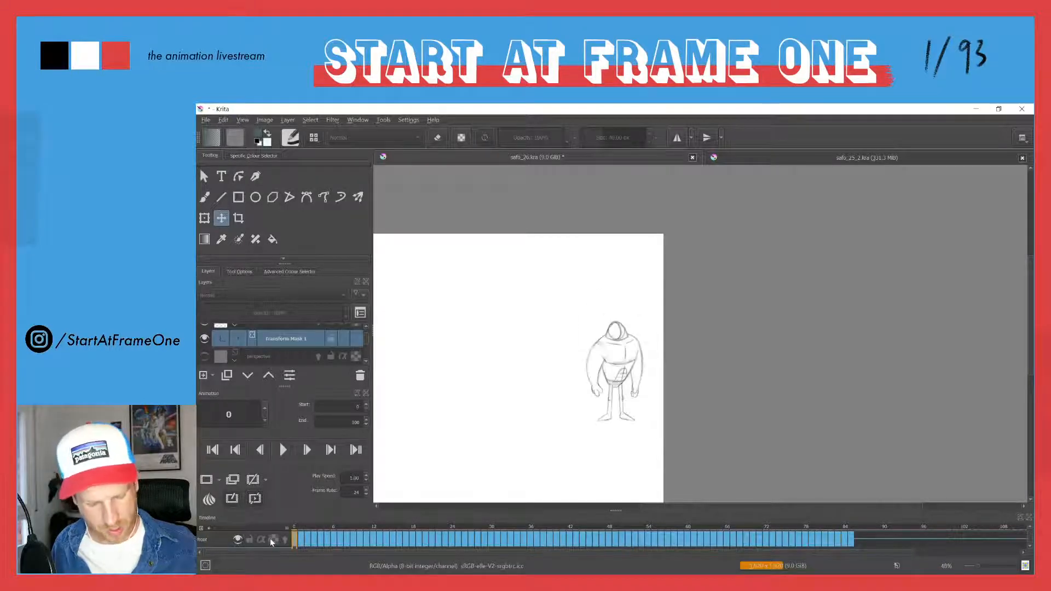
click(408, 120)
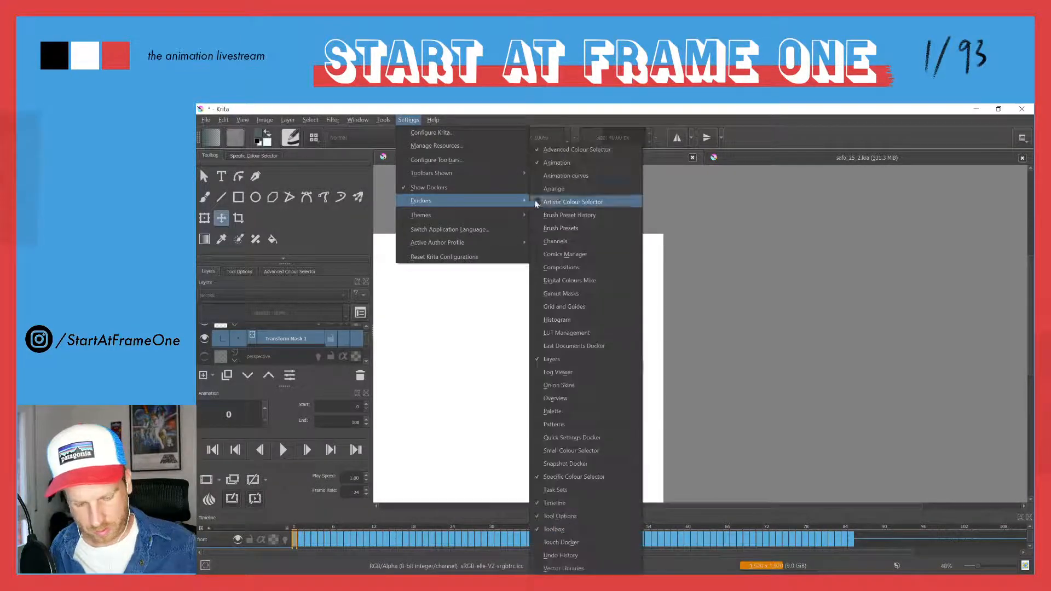
mouse_move(517, 174)
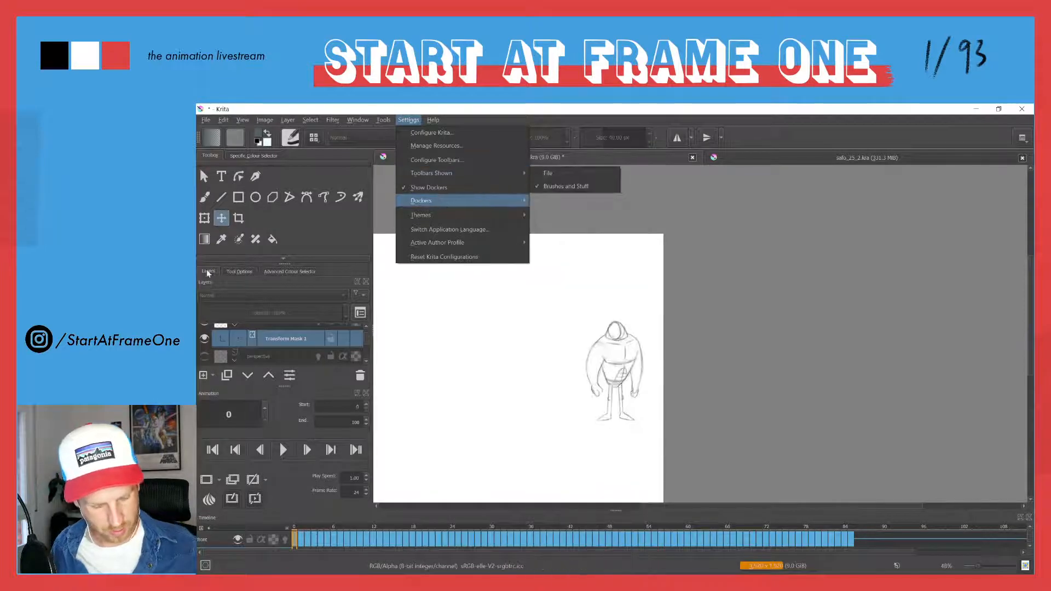
Set the animation's end frame to 90 and play it through from the start.
click(352, 422)
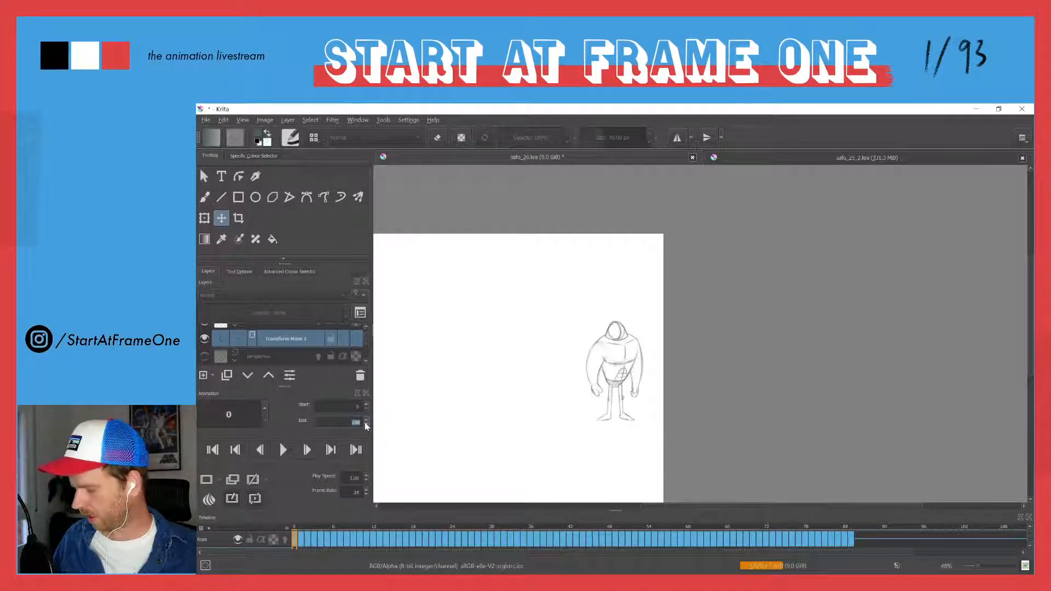
text(50)
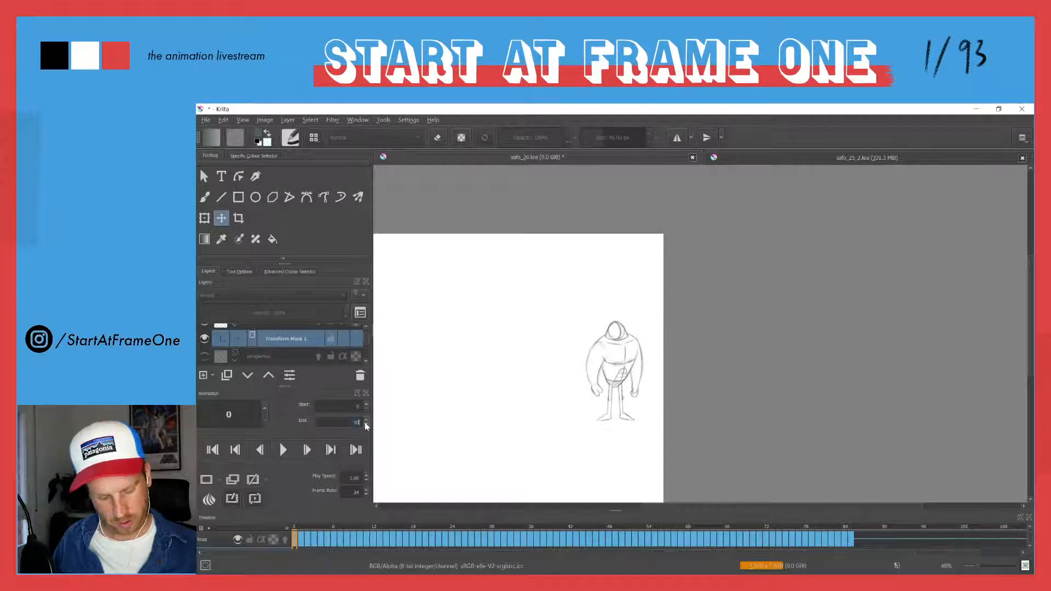
click(296, 530)
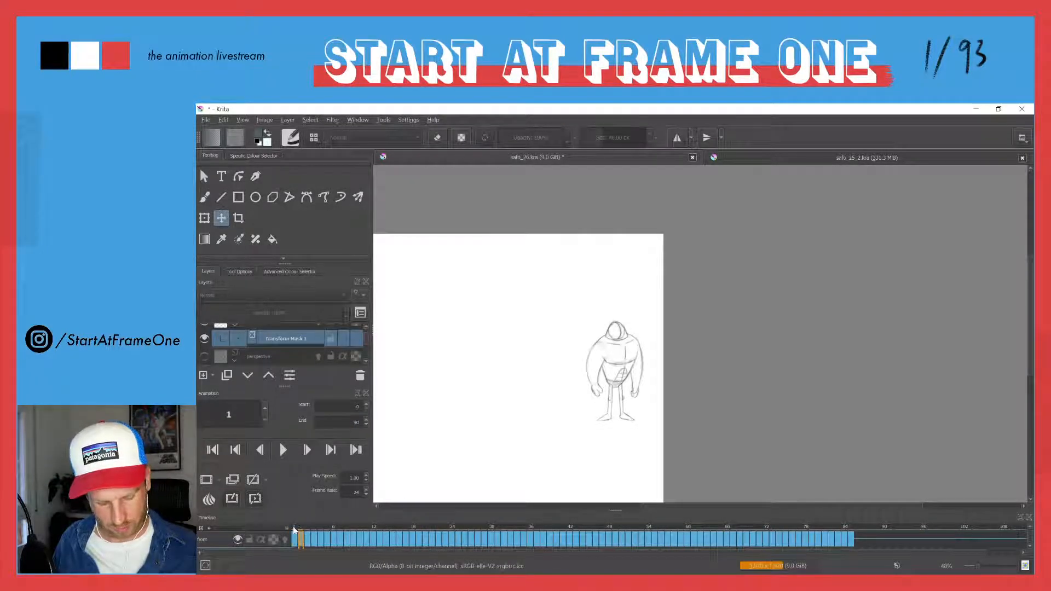
key(space)
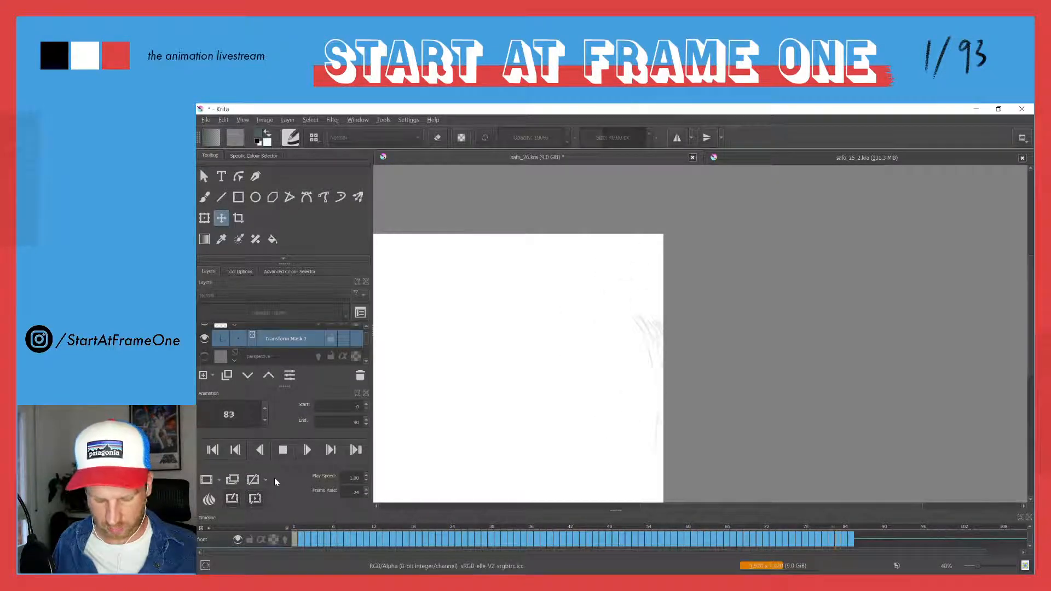
key(space)
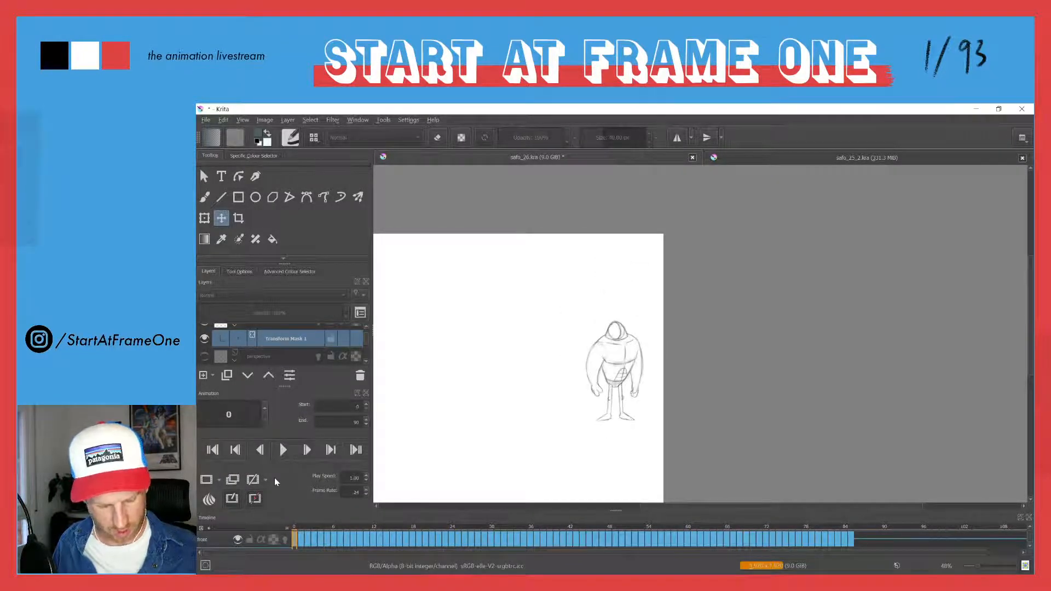
drag(365, 337, 364, 330)
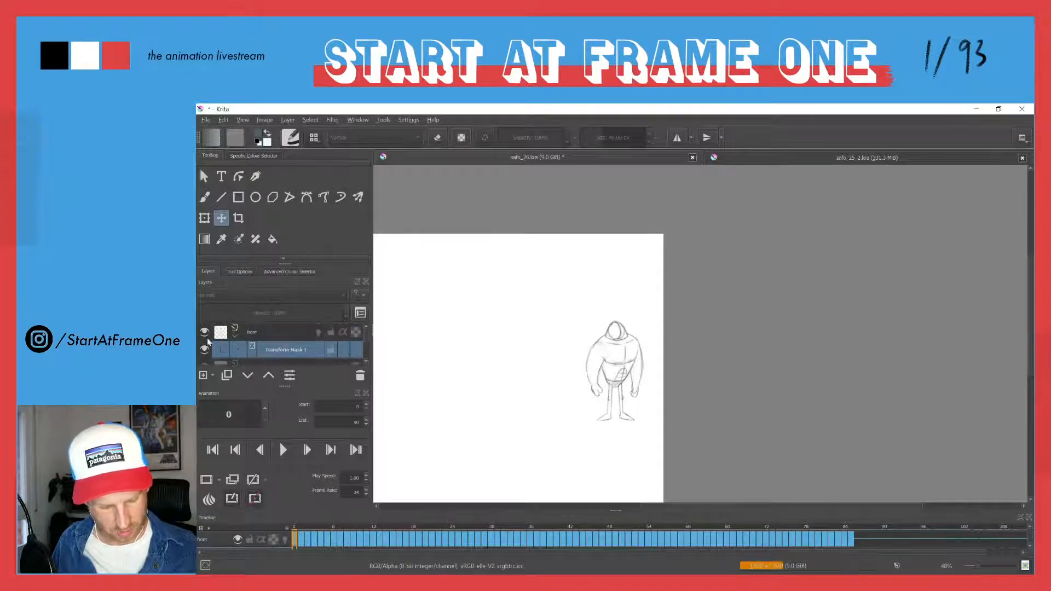
Show the perspective layer together with the front layer and bring the whole canvas into view.
click(235, 335)
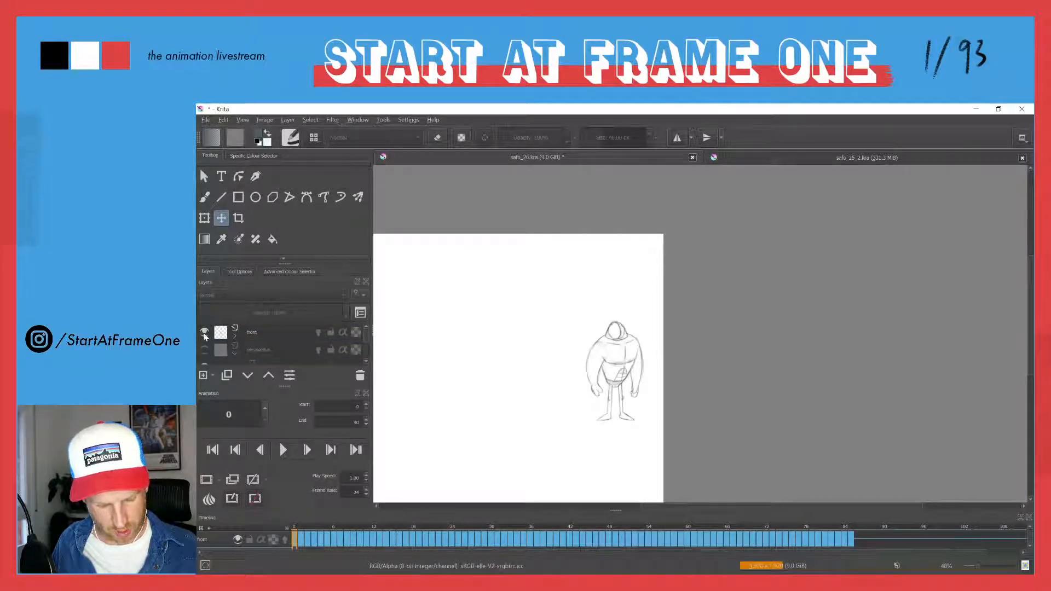
click(204, 332)
click(204, 351)
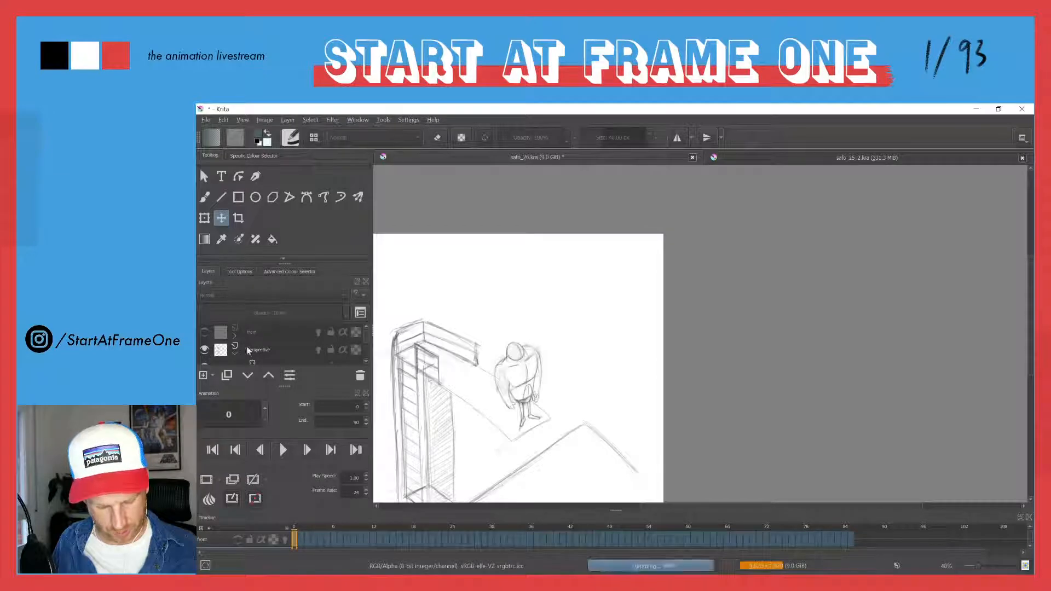
mouse_move(437, 416)
mouse_down()
mouse_move(533, 356)
mouse_move(571, 350)
mouse_up()
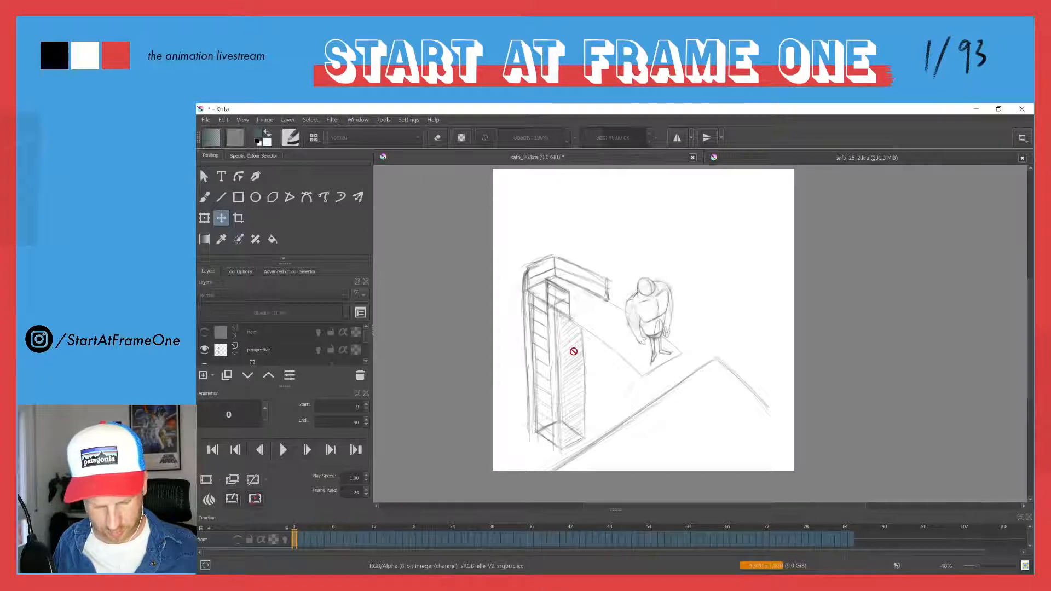
click(206, 332)
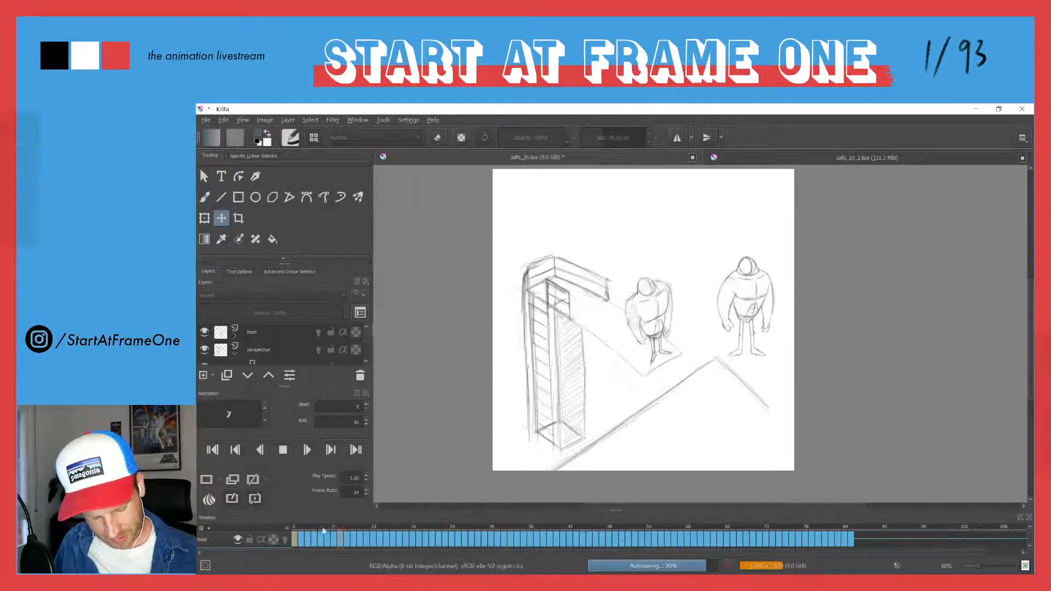
Scrub the combined front and perspective animation from frame 0 to 77, then return to frame 0.
click(296, 528)
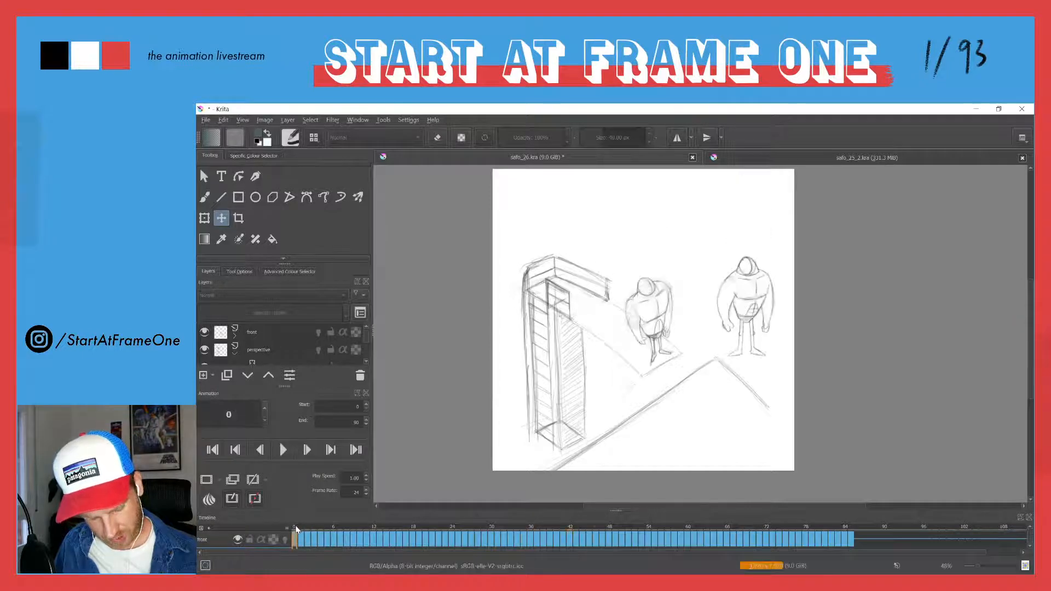
drag(316, 529, 799, 511)
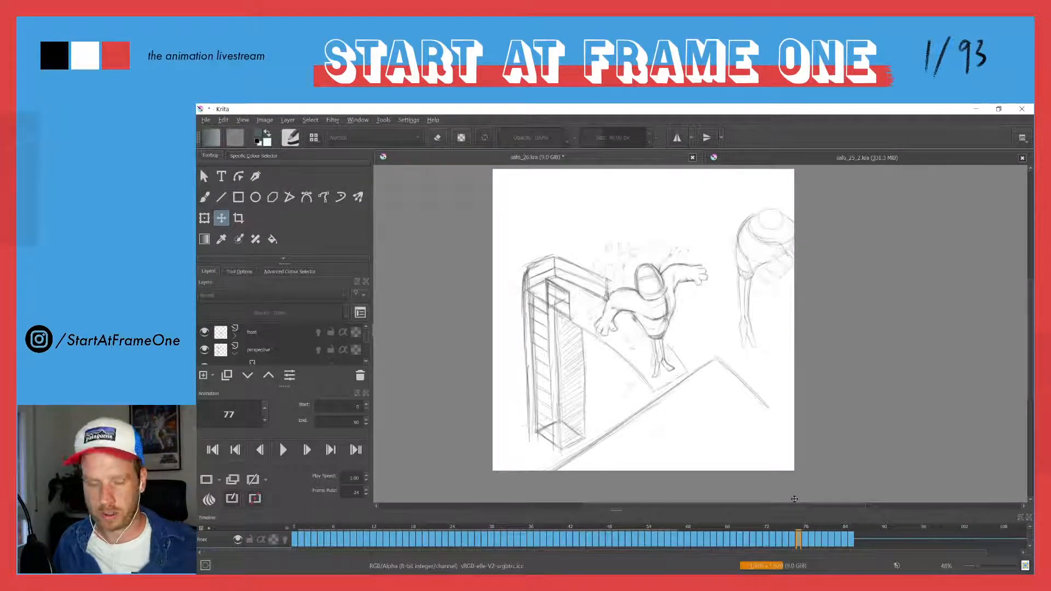
click(293, 527)
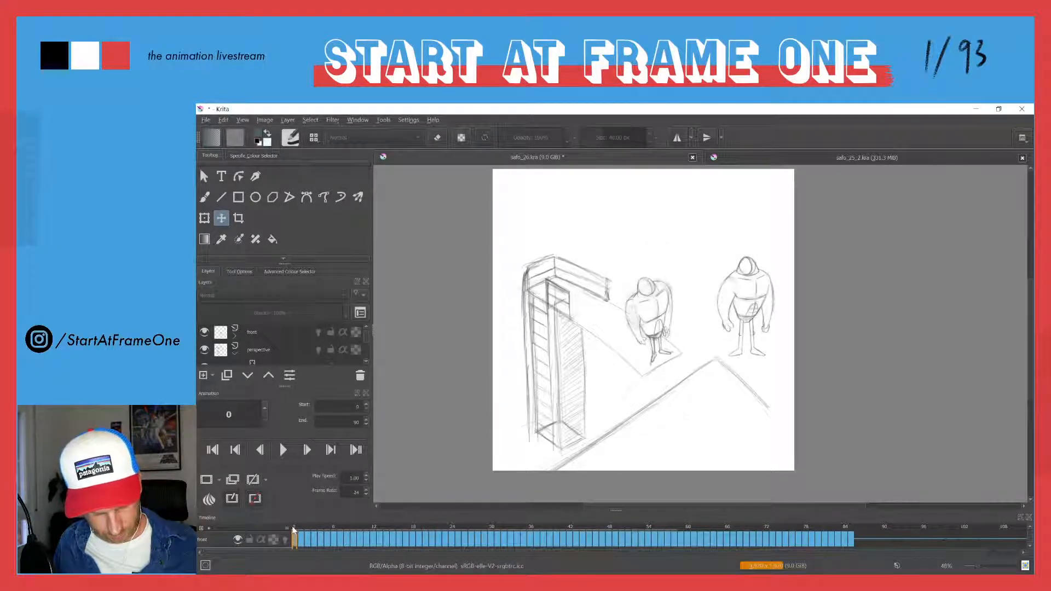
Enlarge the timeline to show the front and perspective tracks, and scrub the animation to frames 58 and 31.
drag(615, 511, 615, 482)
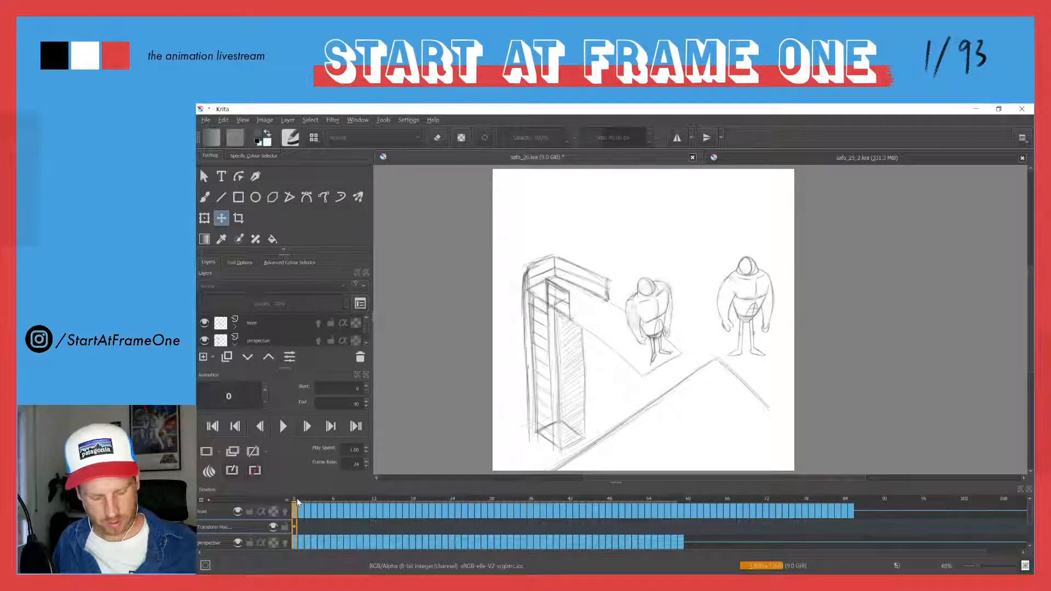
drag(296, 499, 675, 503)
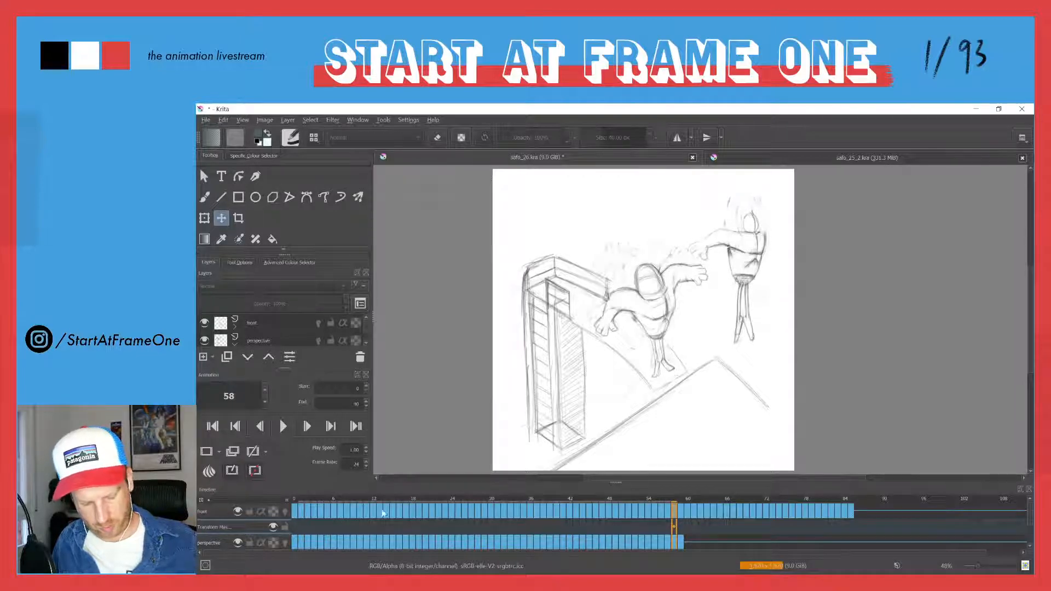
click(491, 513)
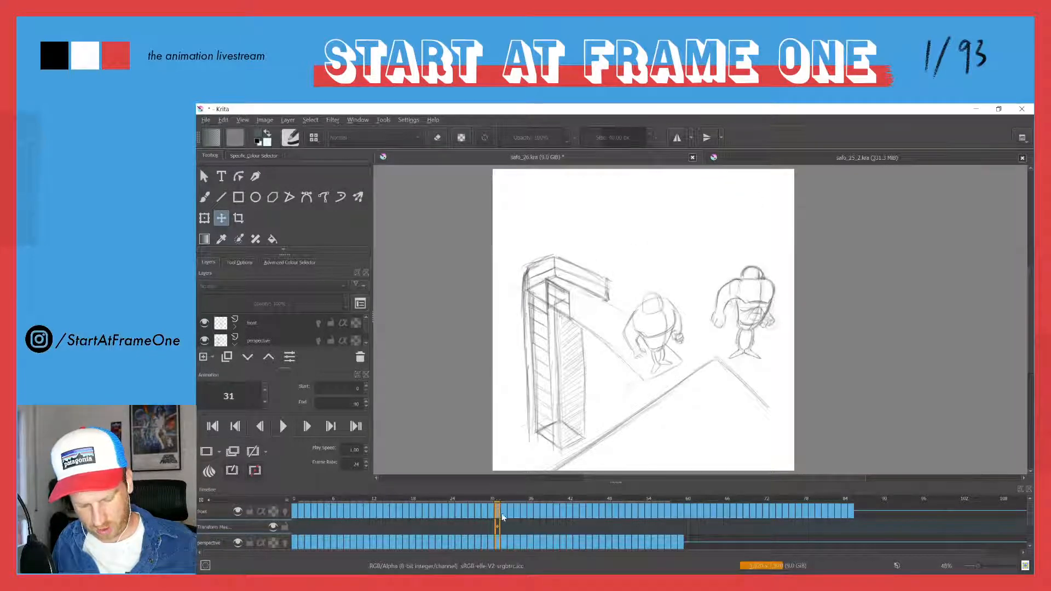
mouse_move(501, 514)
mouse_down()
mouse_move(564, 512)
mouse_move(502, 497)
mouse_up()
Step through the dive from frame 31 to 40, then scrub on to frame 60 comparing both views.
key(Left)
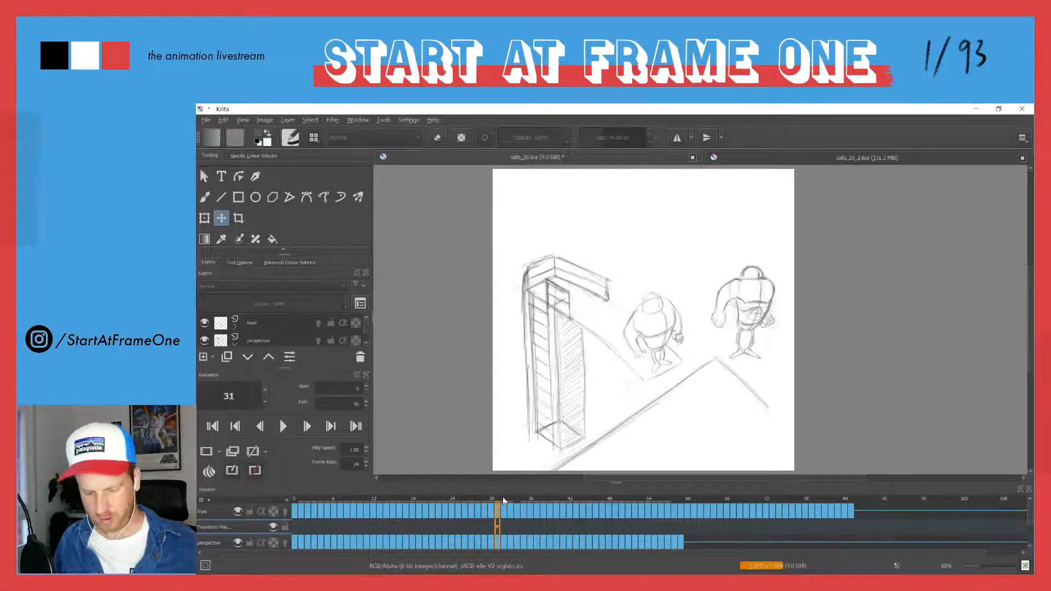
key(Right)
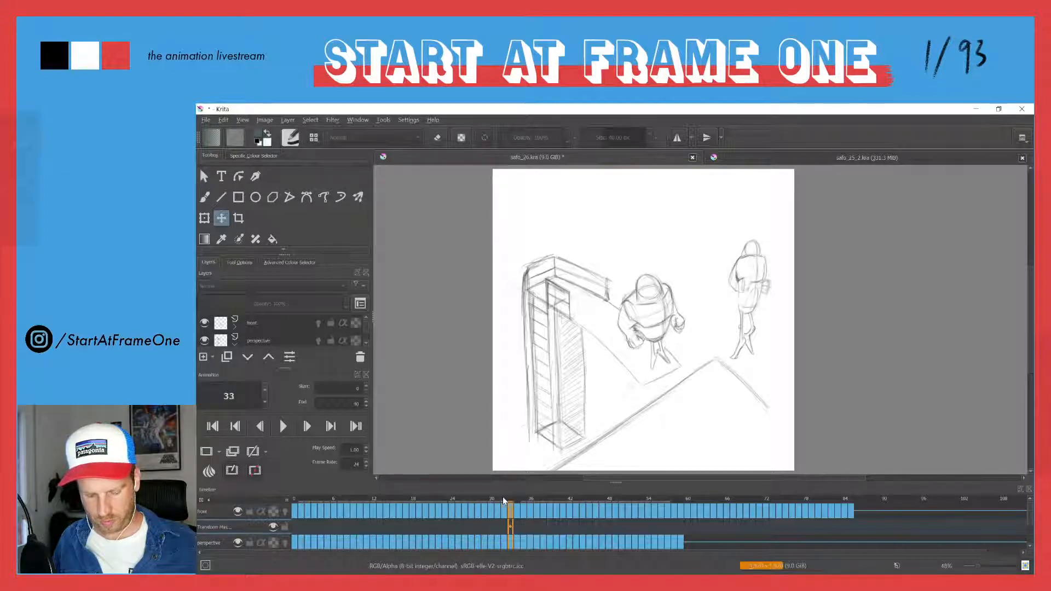
key(Right)
key(Right)
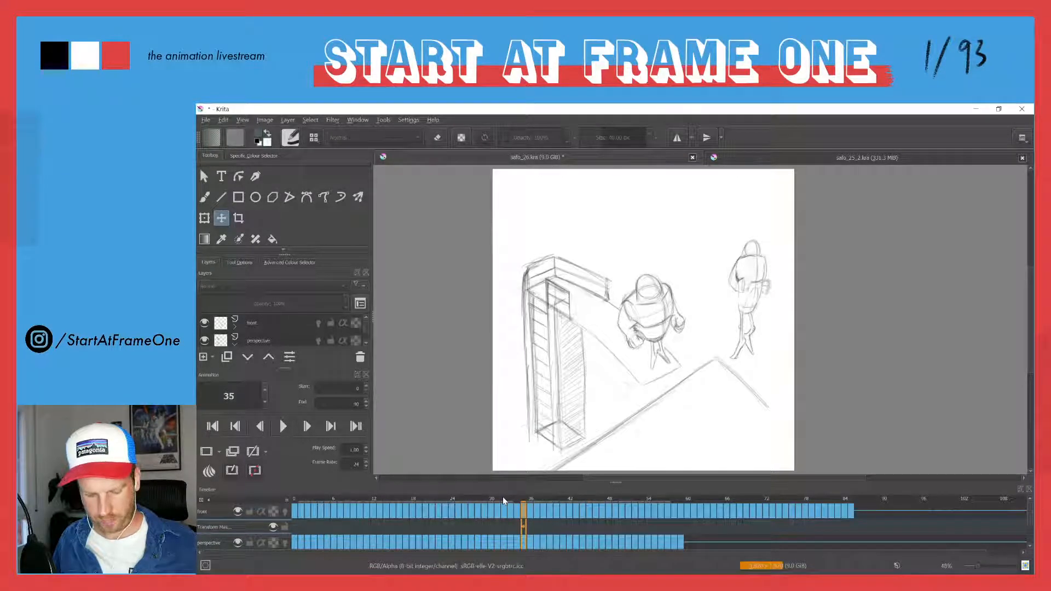
key(Right)
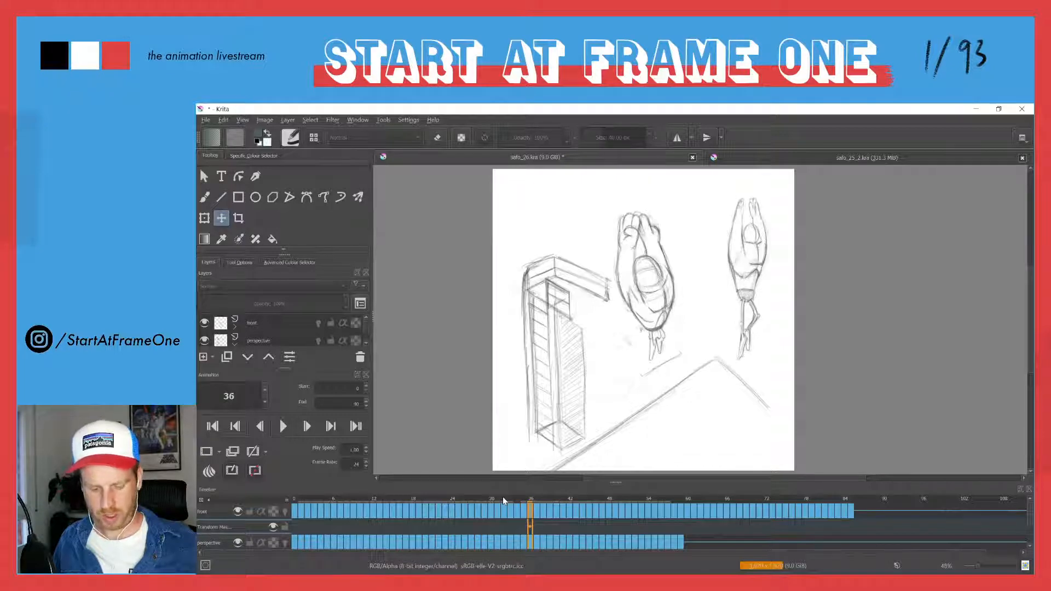
key(Right)
key(Right)
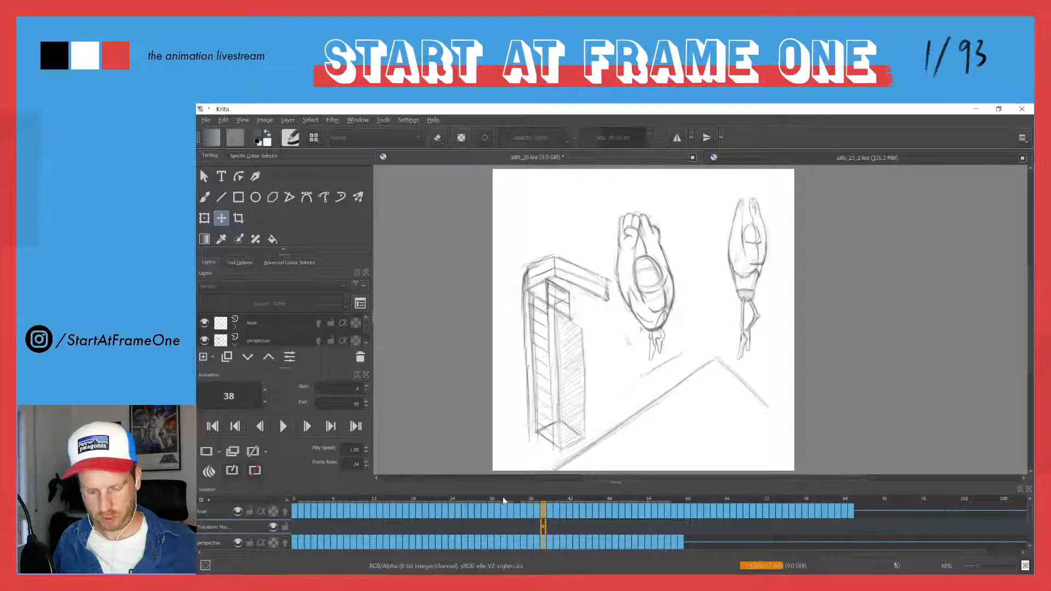
key(Right)
key(Right)
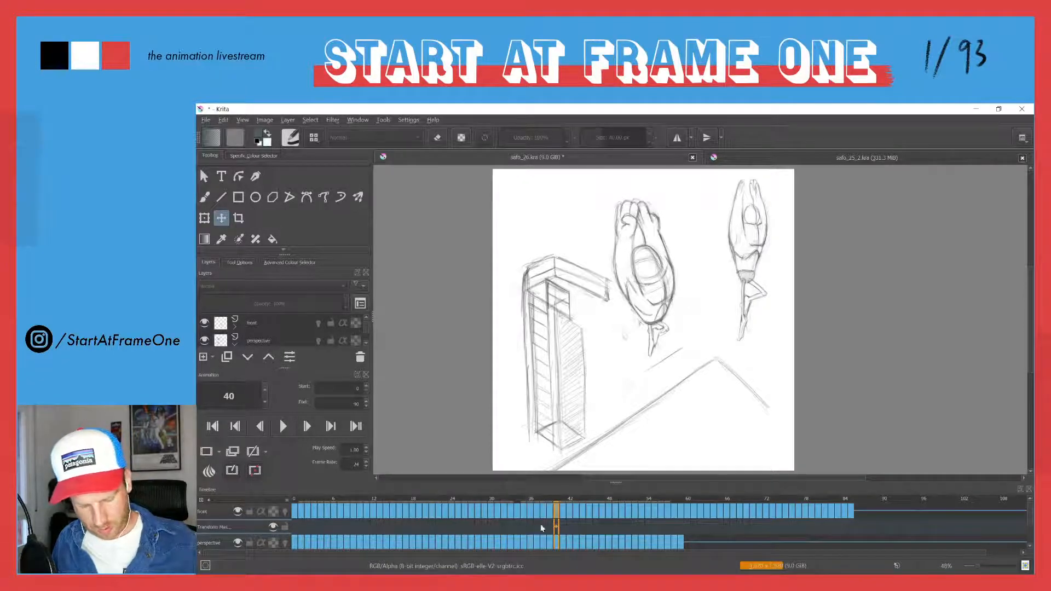
drag(553, 502, 628, 495)
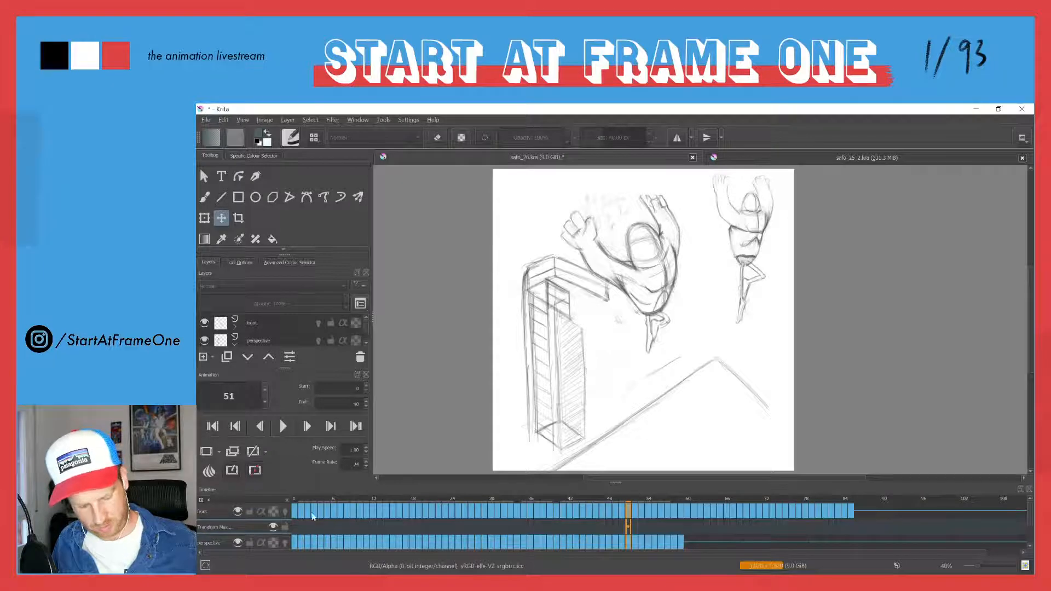
drag(633, 501, 682, 506)
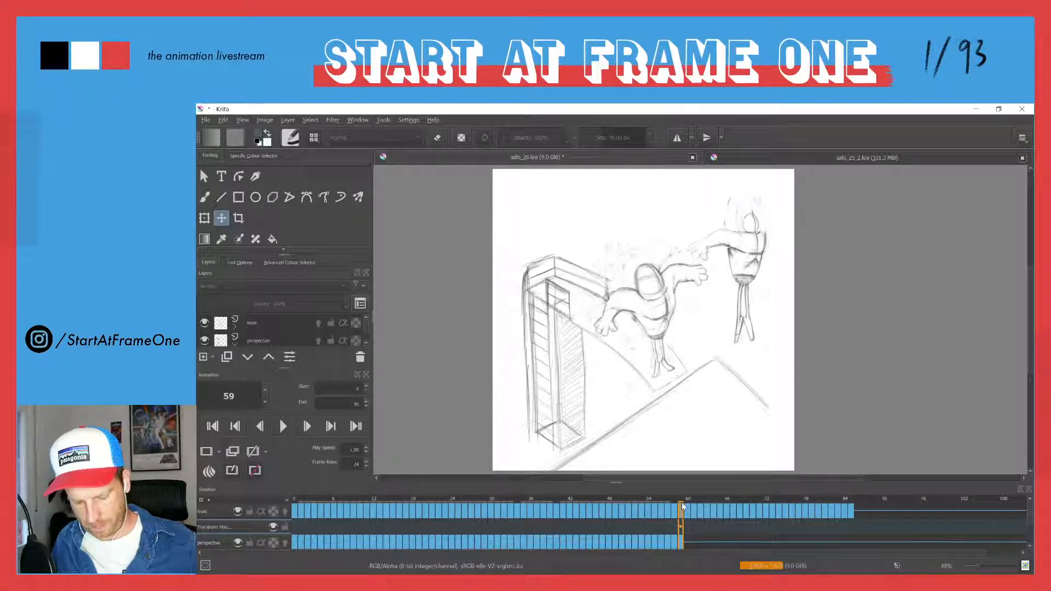
click(688, 499)
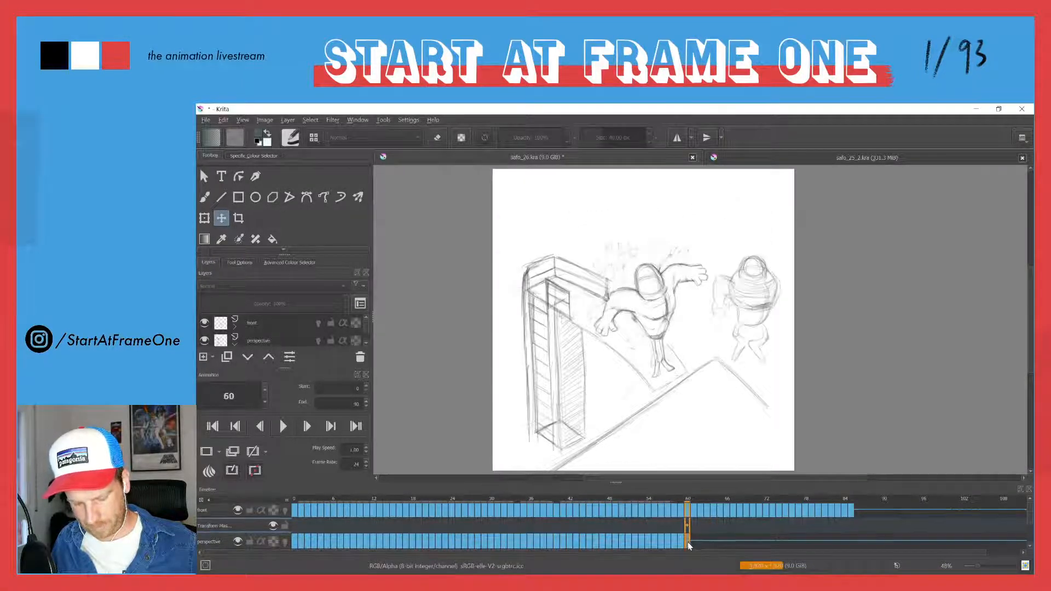
Rename the perspective layer as "iPad perspective".
click(207, 542)
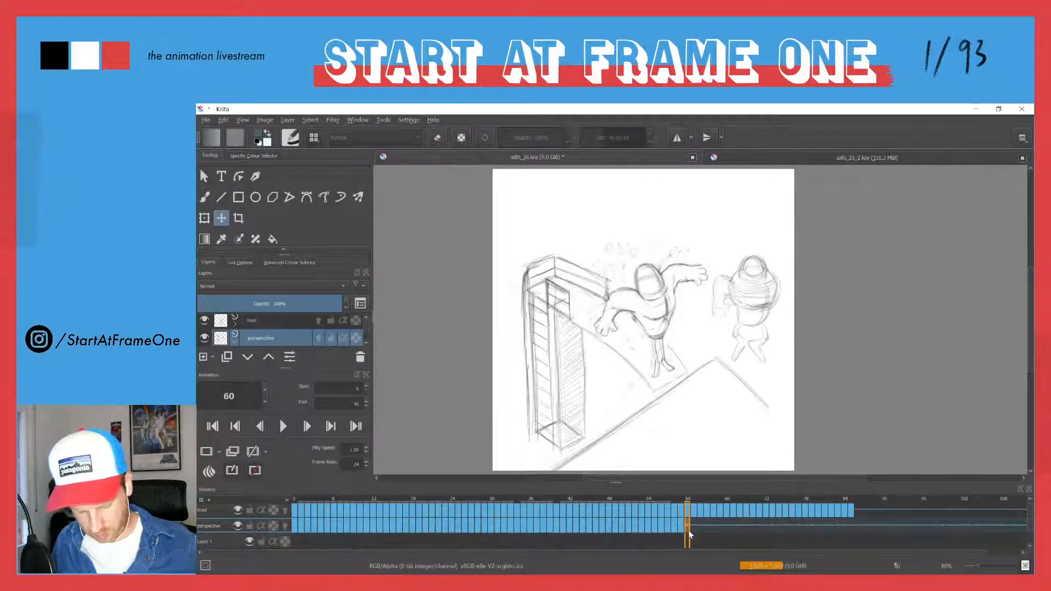
double_click(253, 338)
key(Return)
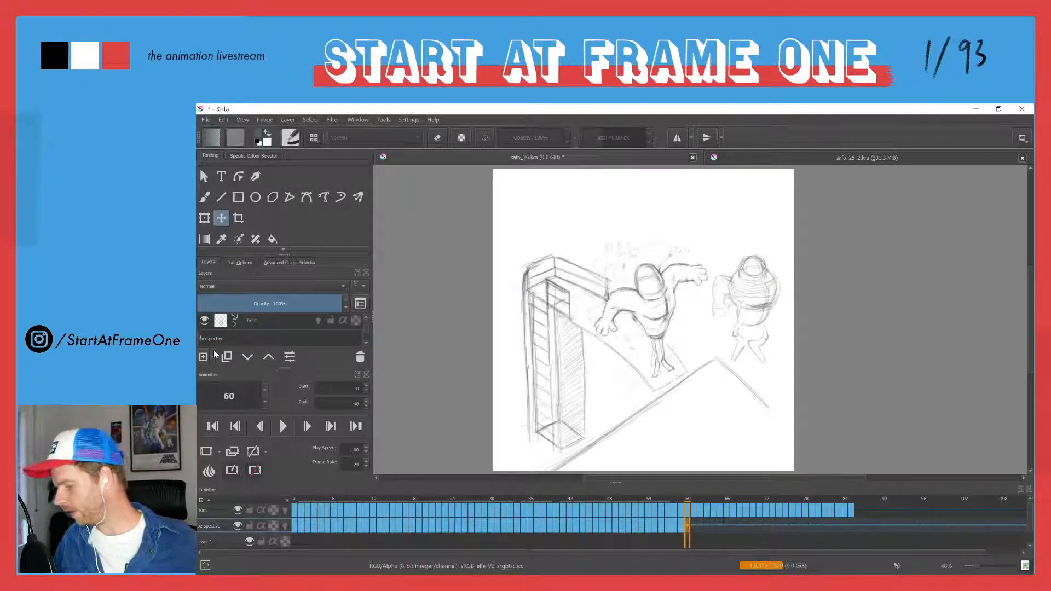
text(ladd)
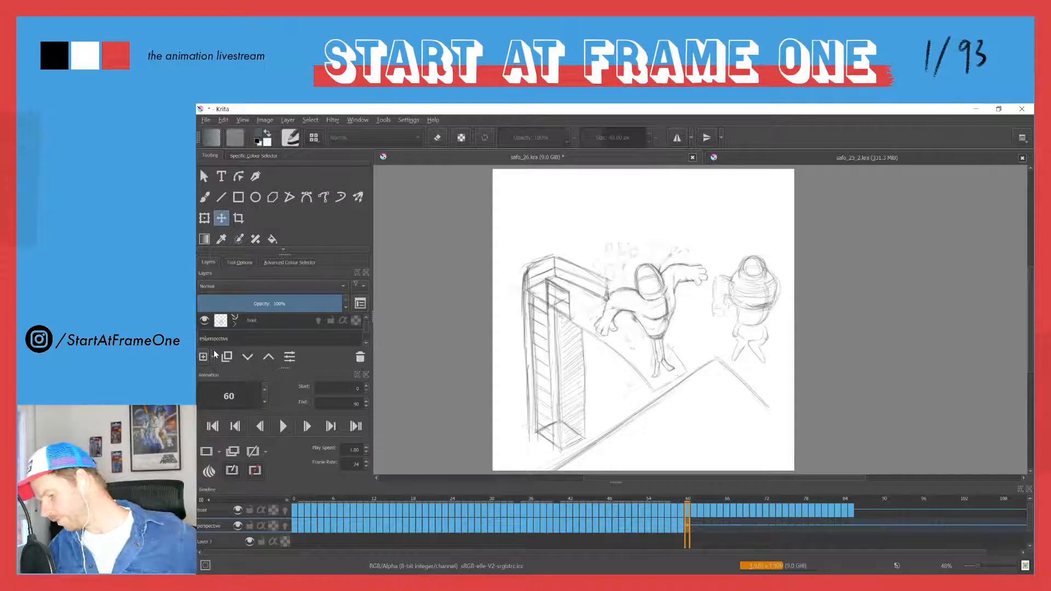
key(Return)
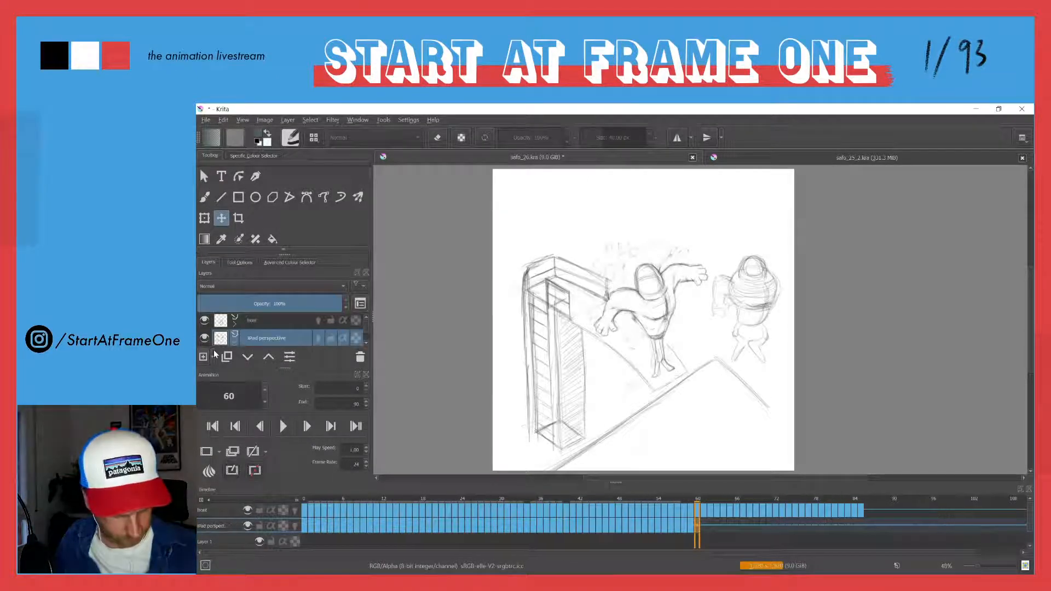
Rename the front layer as "iPad front".
double_click(242, 321)
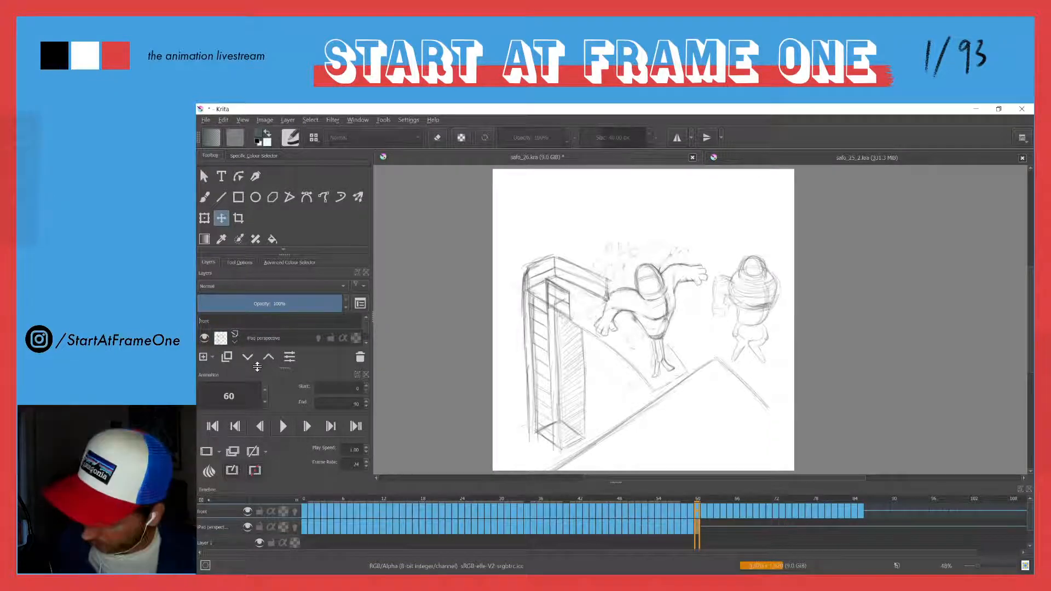
key(Left)
text(i)
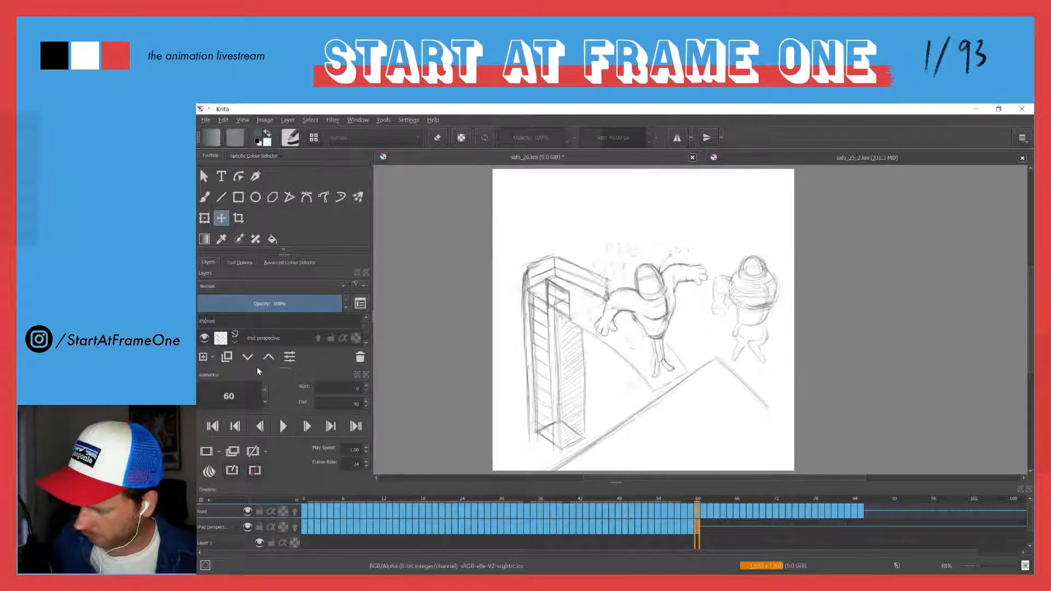
text(Pad)
key(Return)
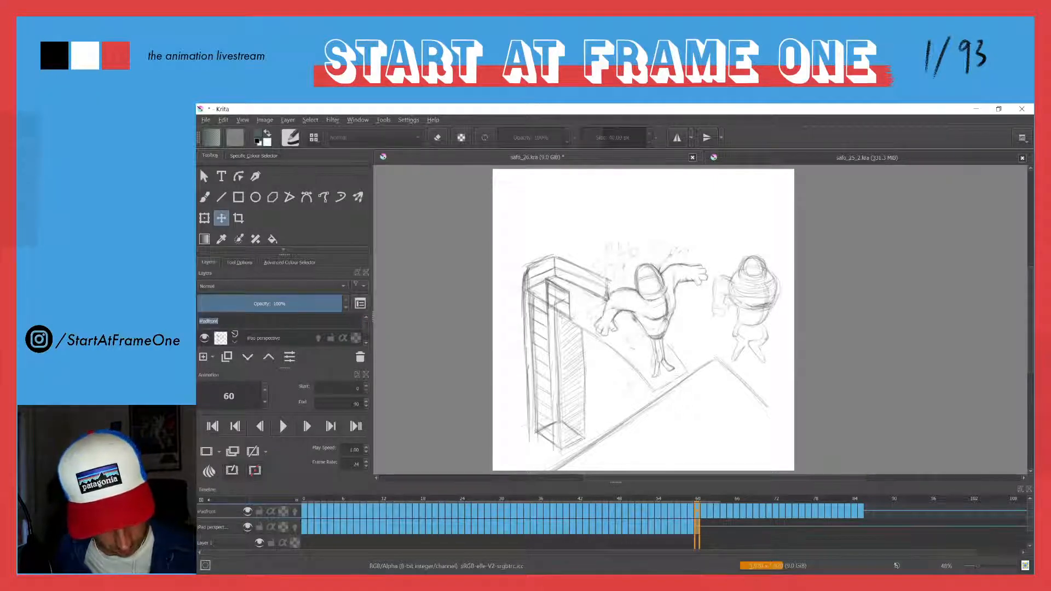
click(208, 321)
key(Return)
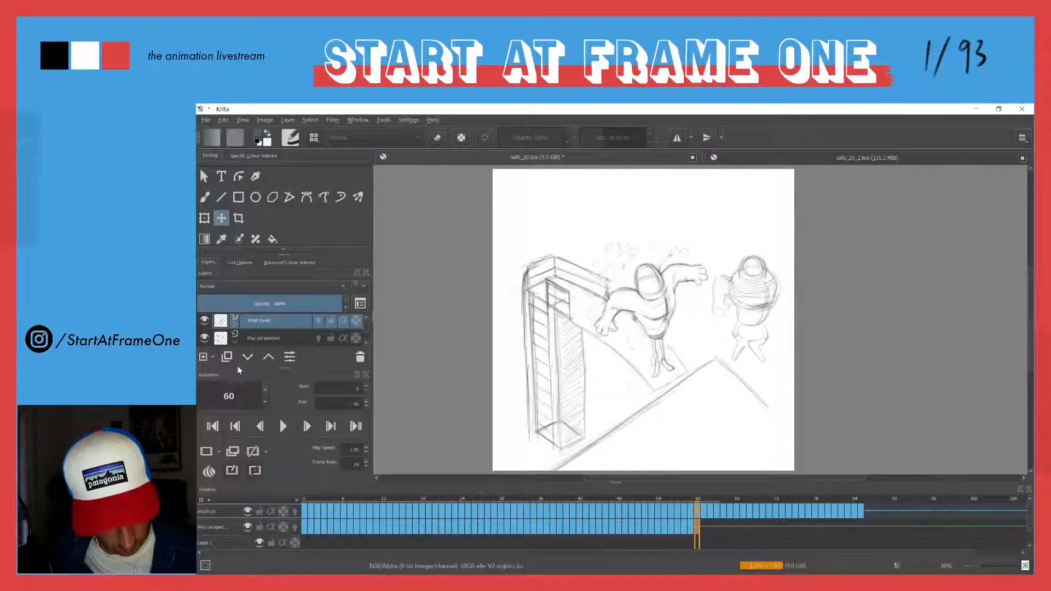
Add a new layer above the iPad perspective layer and name it "perspective".
click(253, 338)
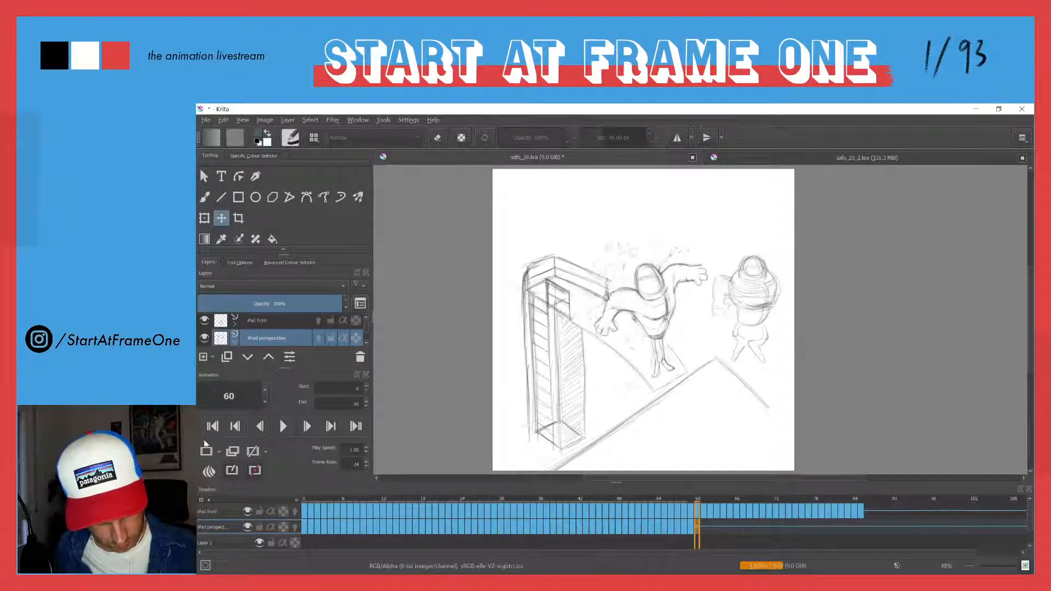
click(202, 359)
double_click(252, 339)
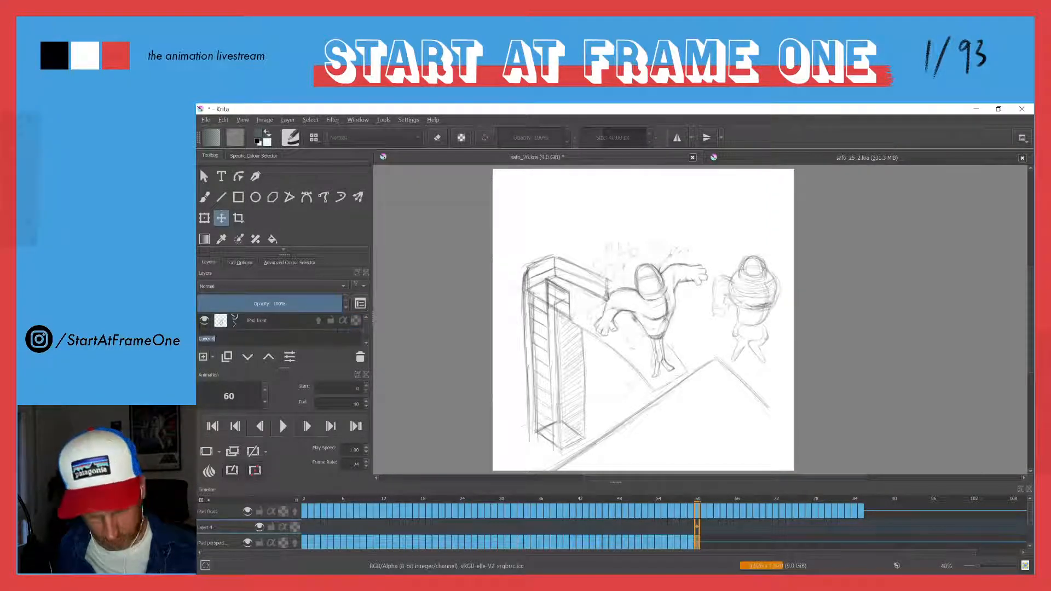
text(se)
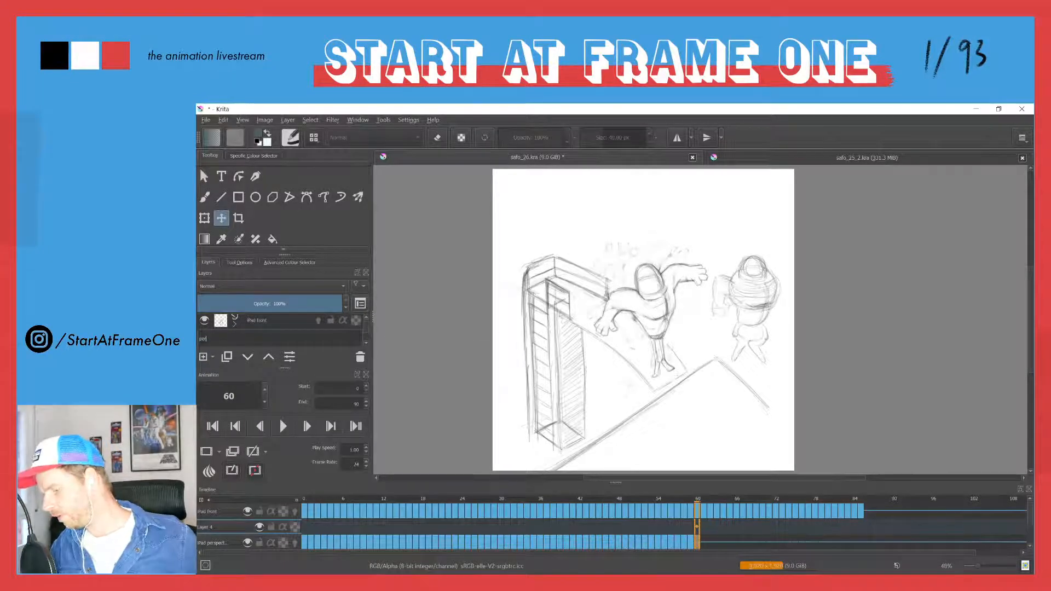
text(rspect)
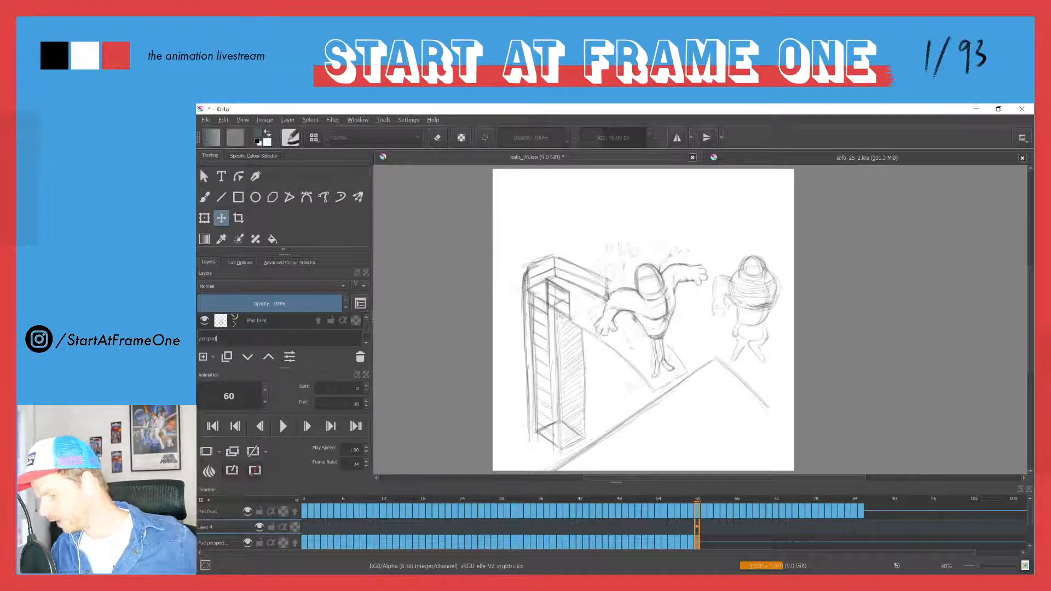
text(ive)
key(Return)
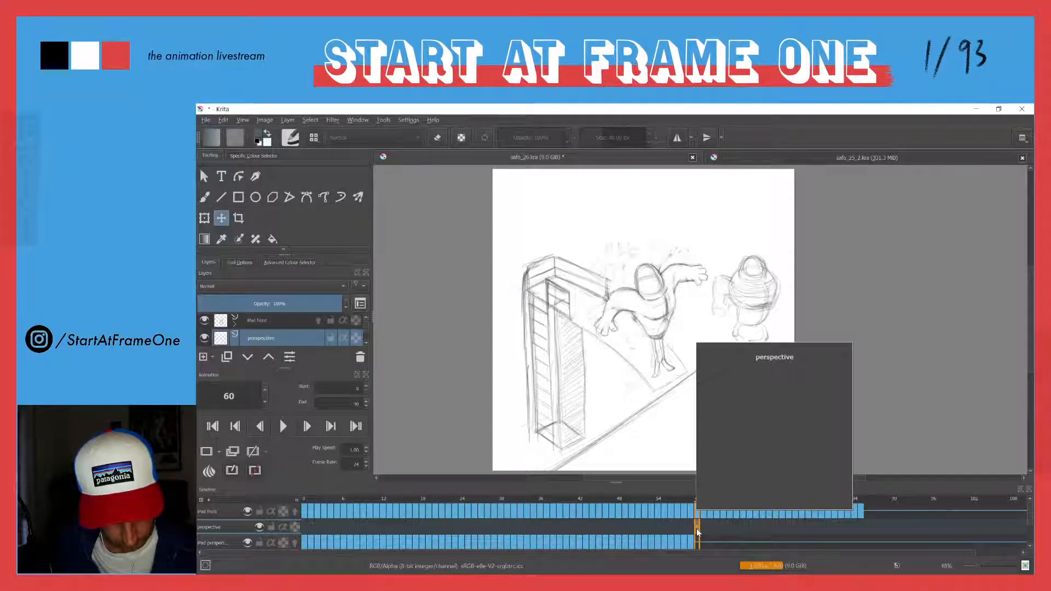
Create a blank keyframe at frame 60 on the new perspective layer.
key(Left)
key(Right)
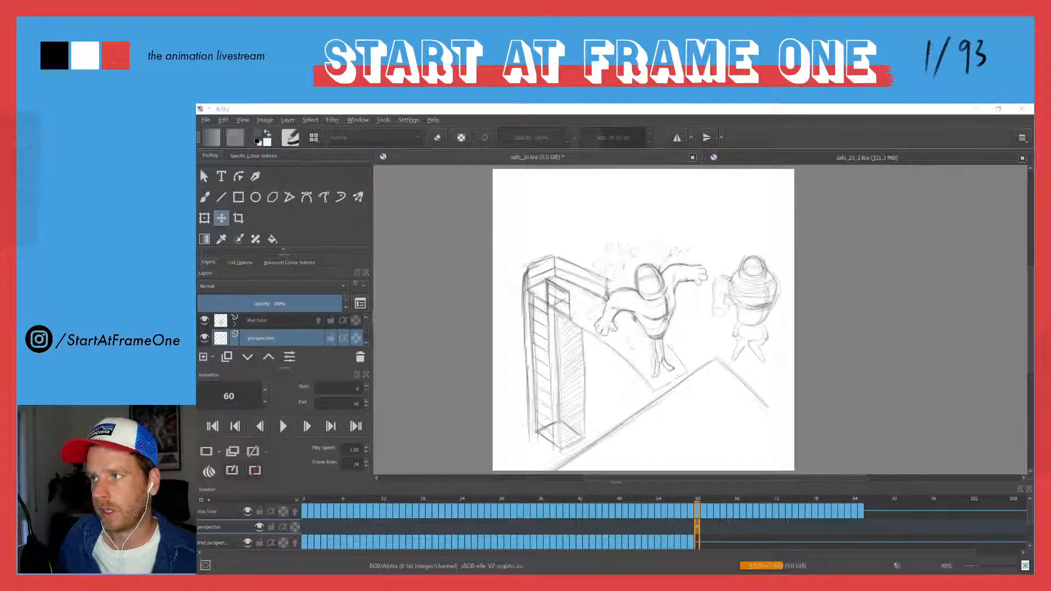
key(alt+Tab)
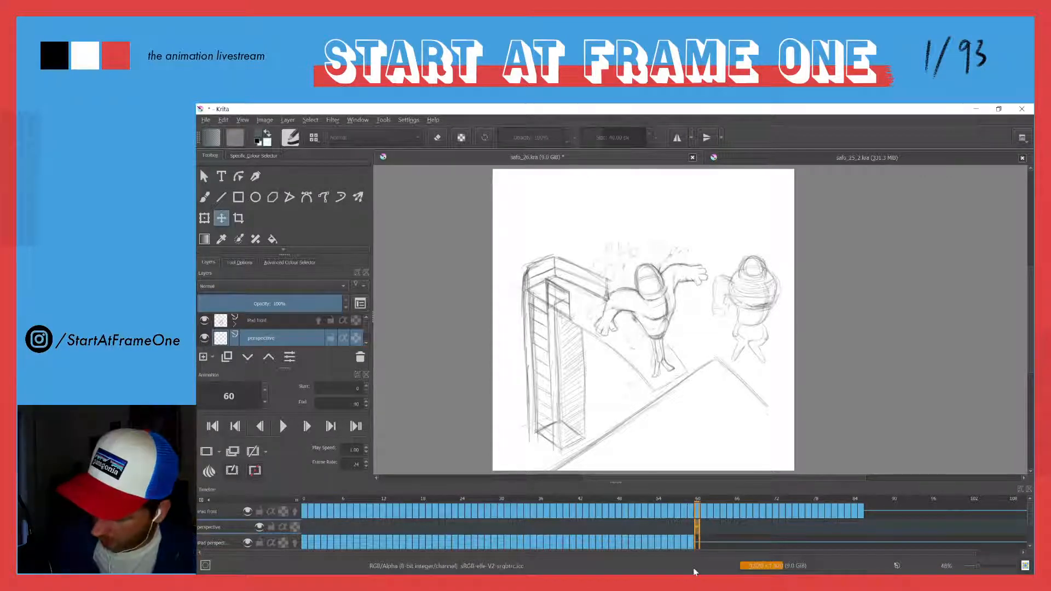
mouse_move(697, 525)
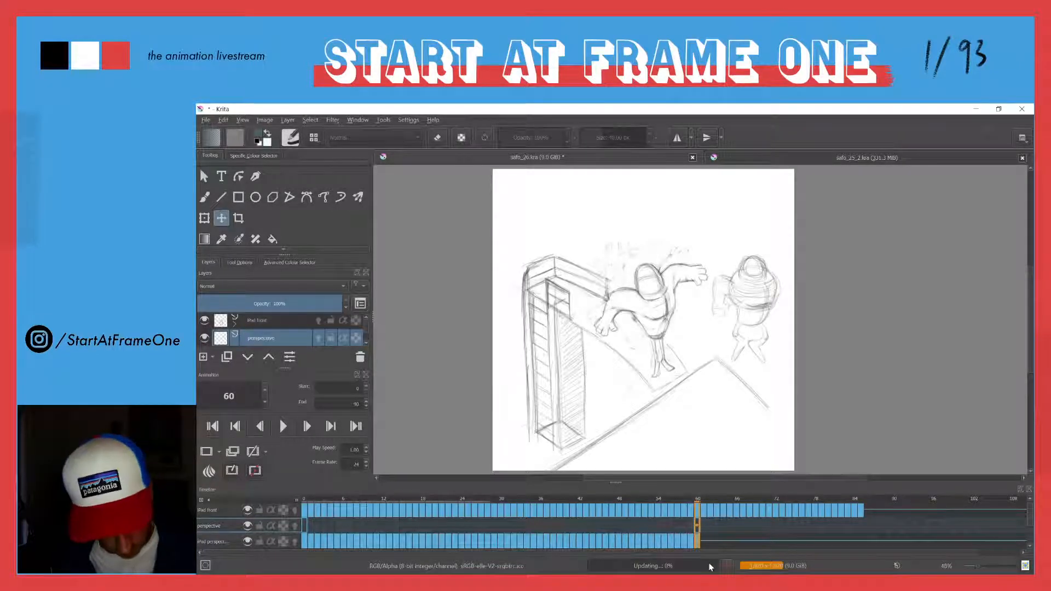
Try to erase the lassoed diver from frame 60 of the iPad perspective layer with the perspective layer hidden.
click(247, 525)
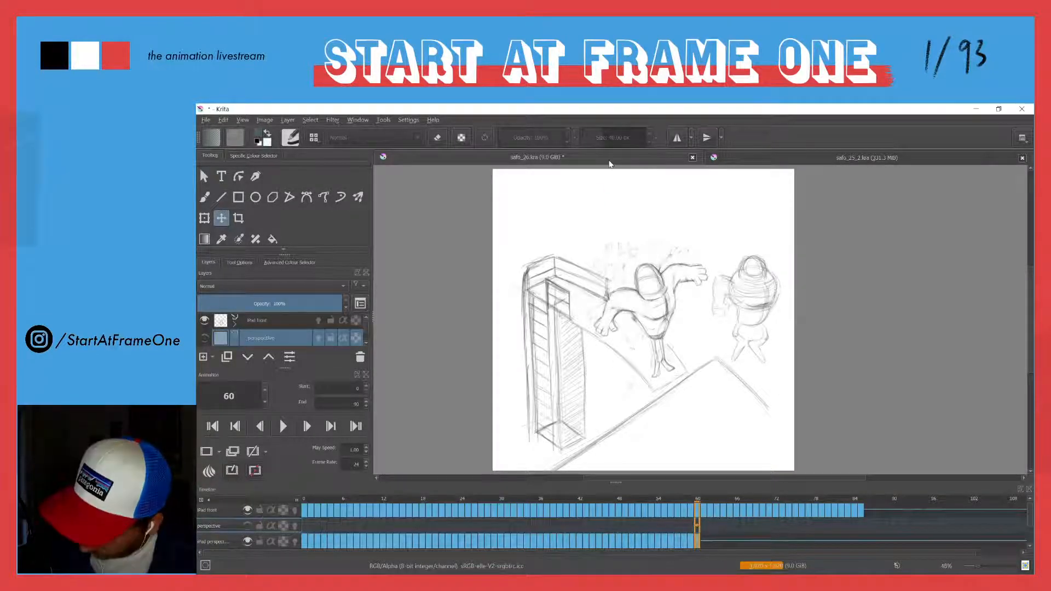
key(b)
mouse_move(617, 259)
mouse_down()
mouse_move(594, 337)
mouse_move(634, 386)
mouse_move(665, 389)
mouse_move(694, 369)
mouse_move(687, 325)
mouse_move(713, 271)
mouse_move(670, 232)
mouse_move(624, 249)
mouse_up()
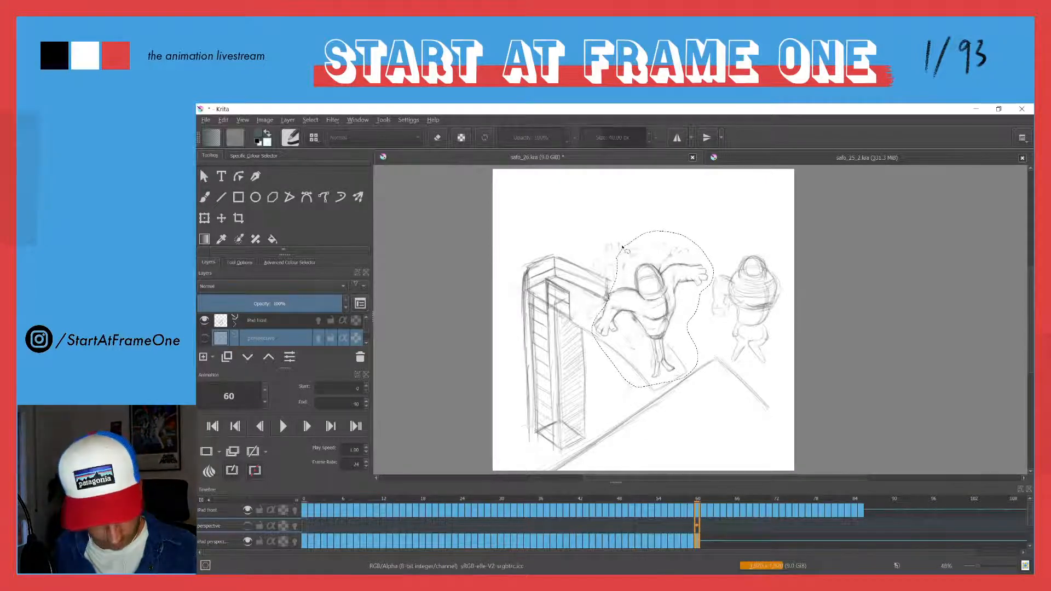
click(216, 545)
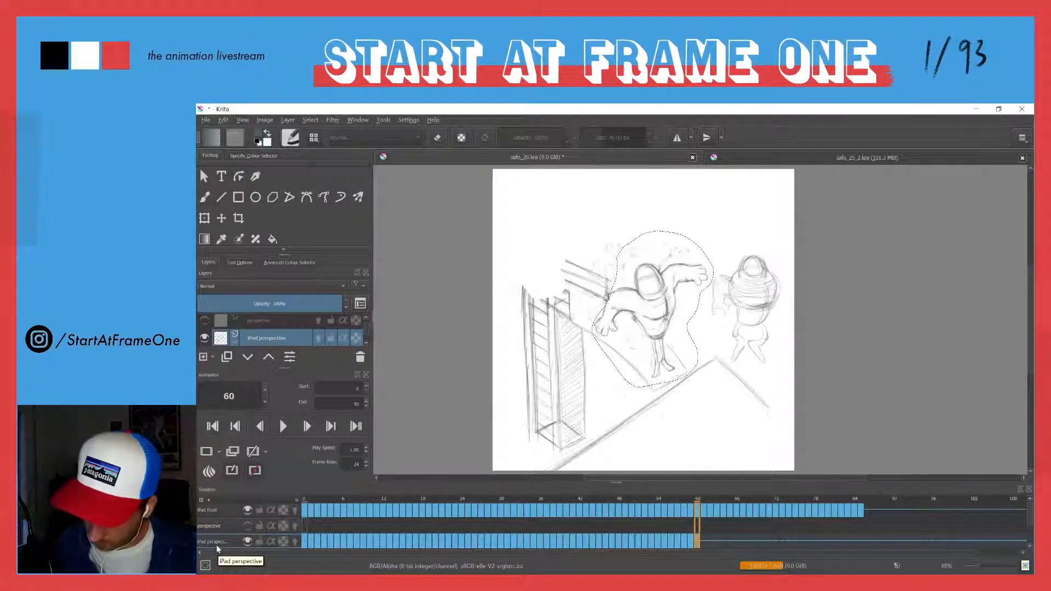
key(ctrl+z)
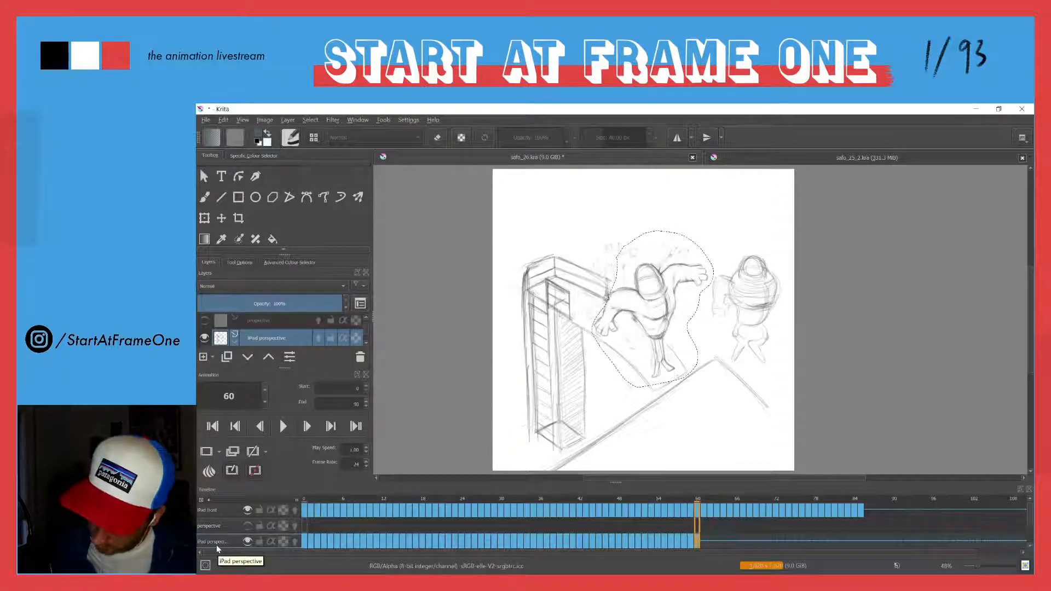
key(ctrl+shift+a)
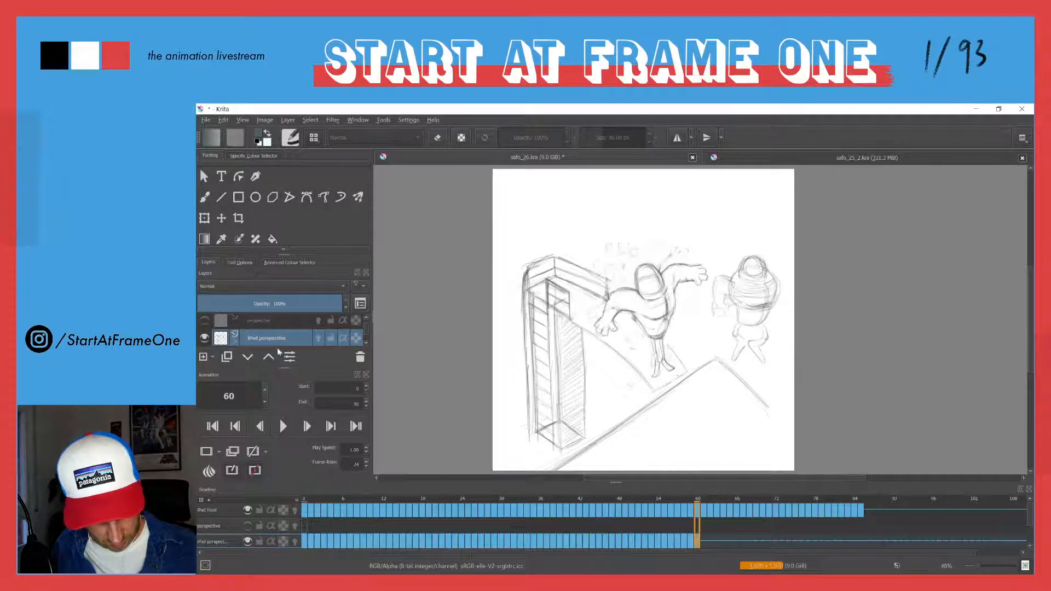
Merge the iPad perspective layer with its transform mask into Layer 1 below and check the merged drawing.
scroll(271, 334, down, 2)
scroll(367, 324, up, 2)
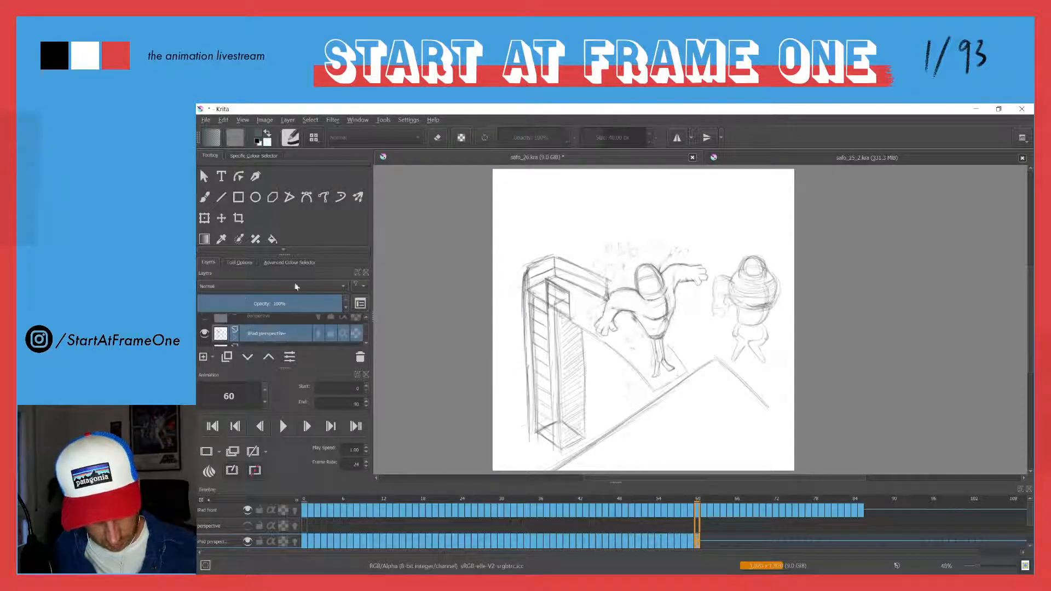
scroll(303, 336, down, 1)
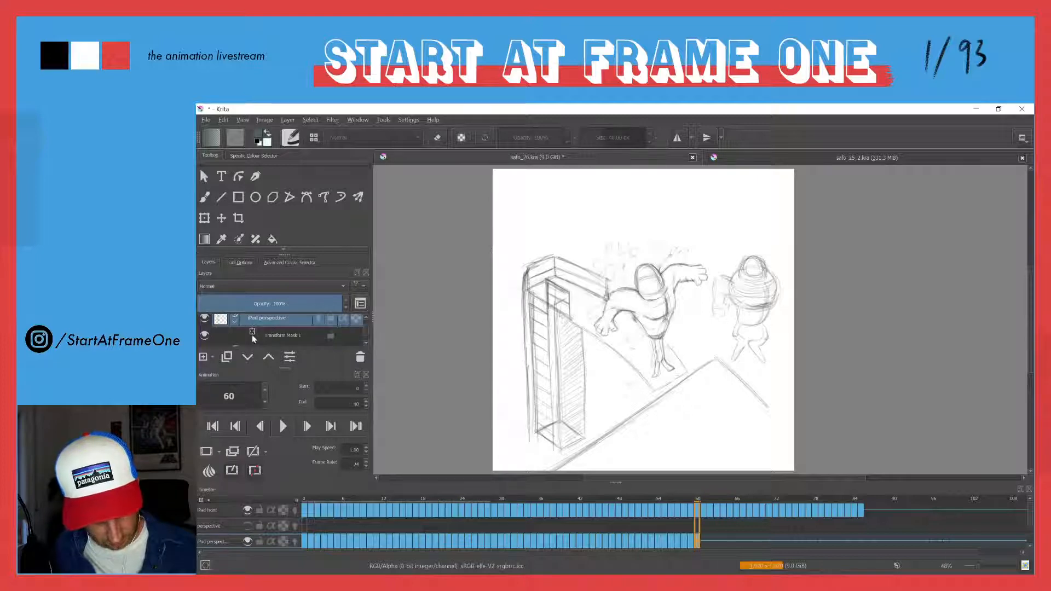
right_click(262, 321)
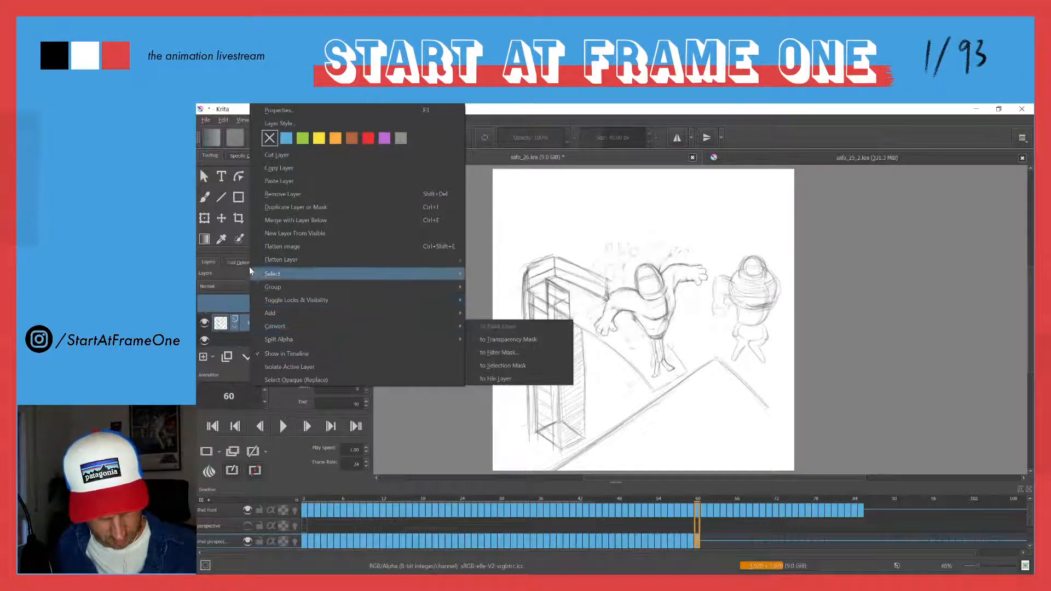
click(268, 224)
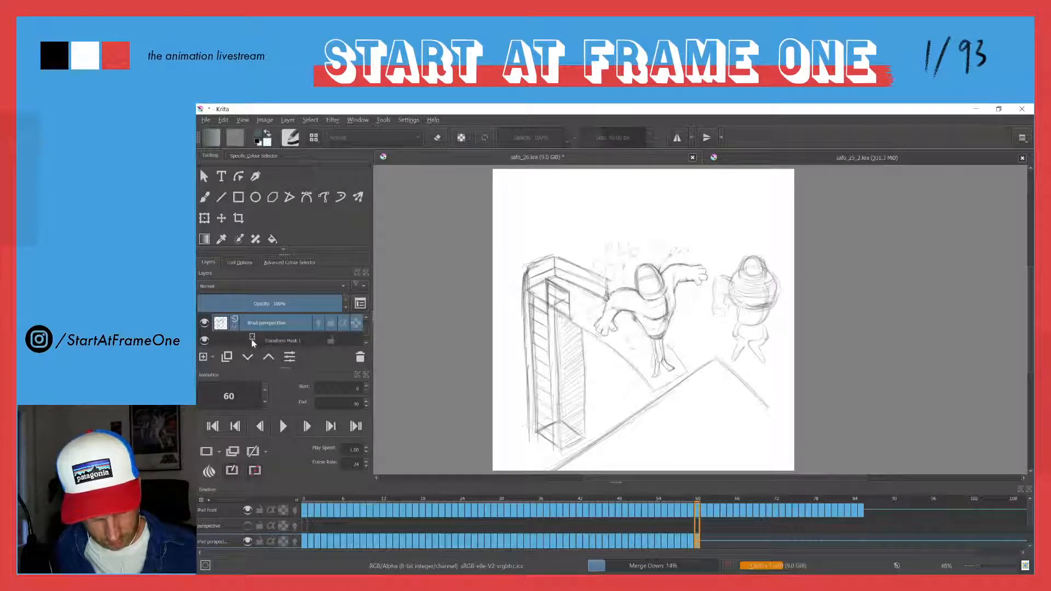
click(365, 342)
click(365, 342)
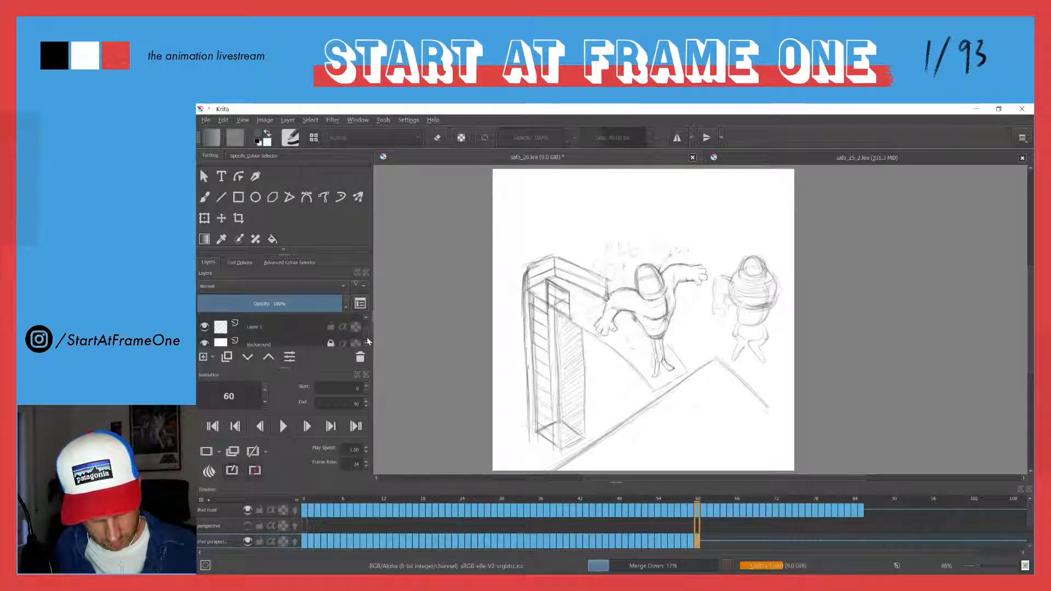
drag(366, 338, 369, 335)
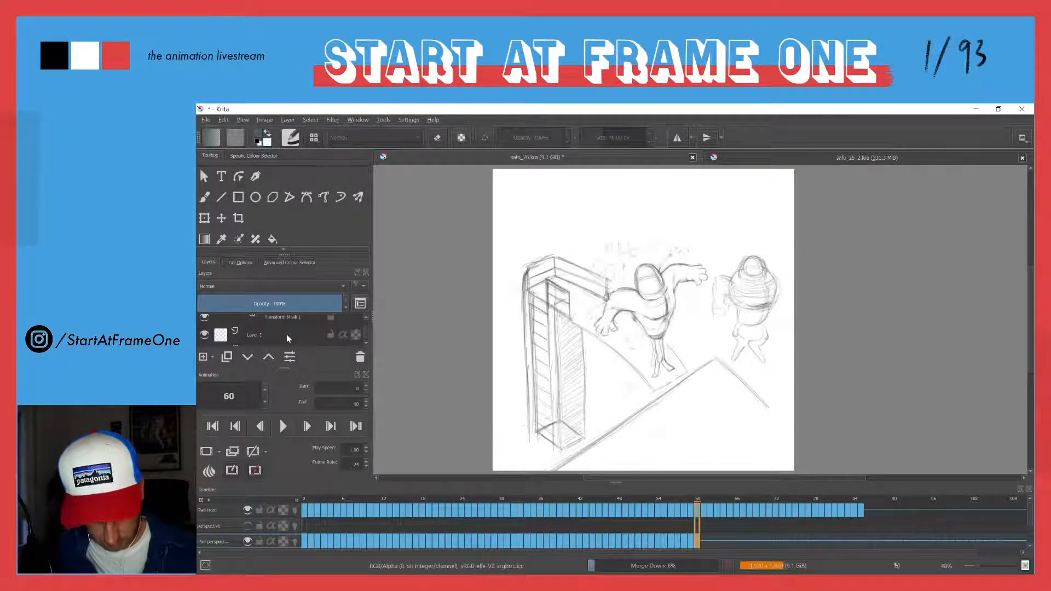
mouse_move(287, 335)
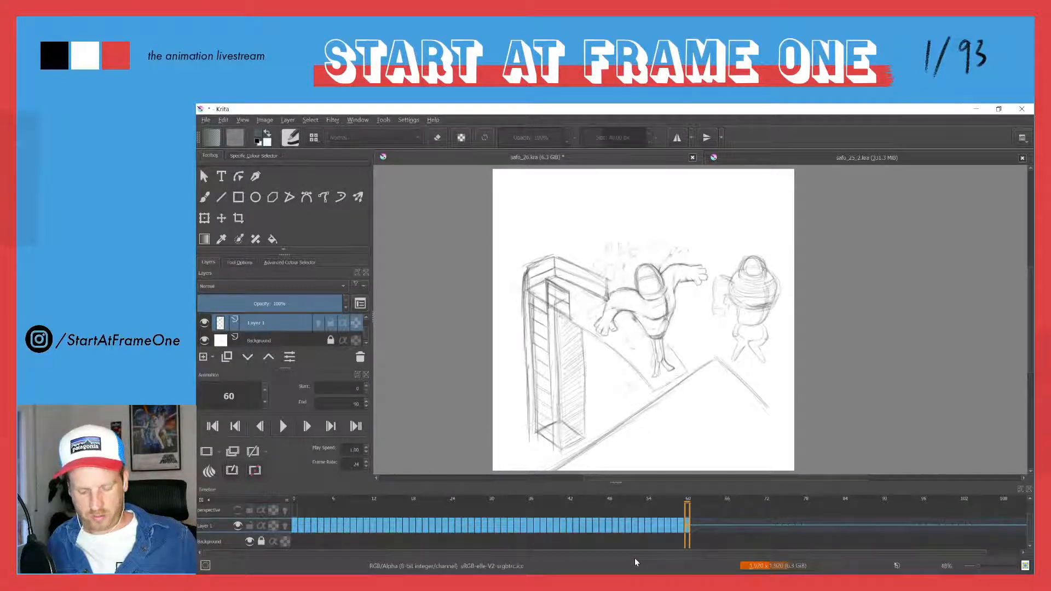
click(204, 323)
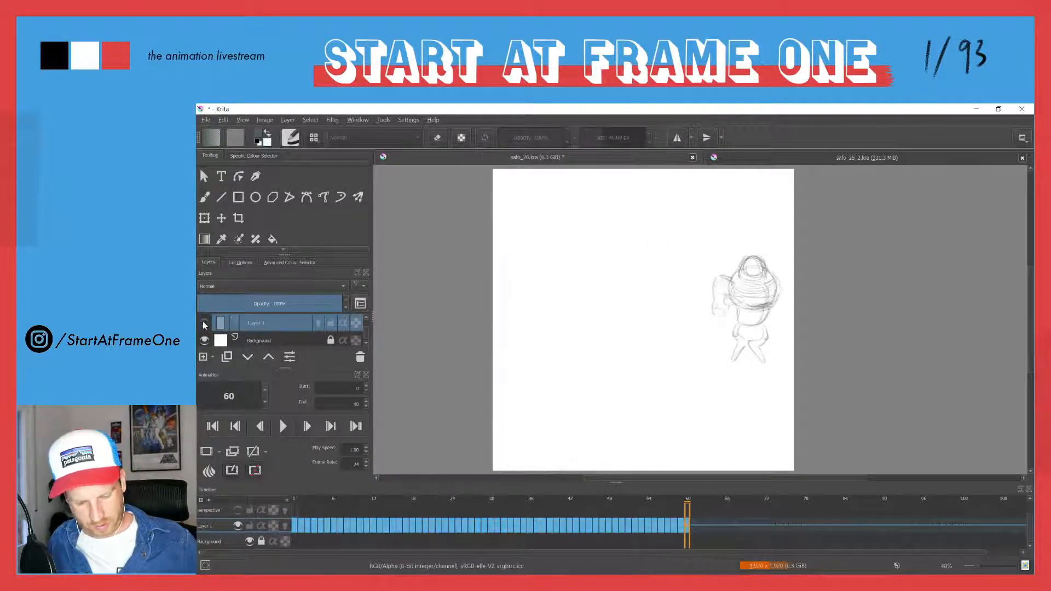
click(204, 324)
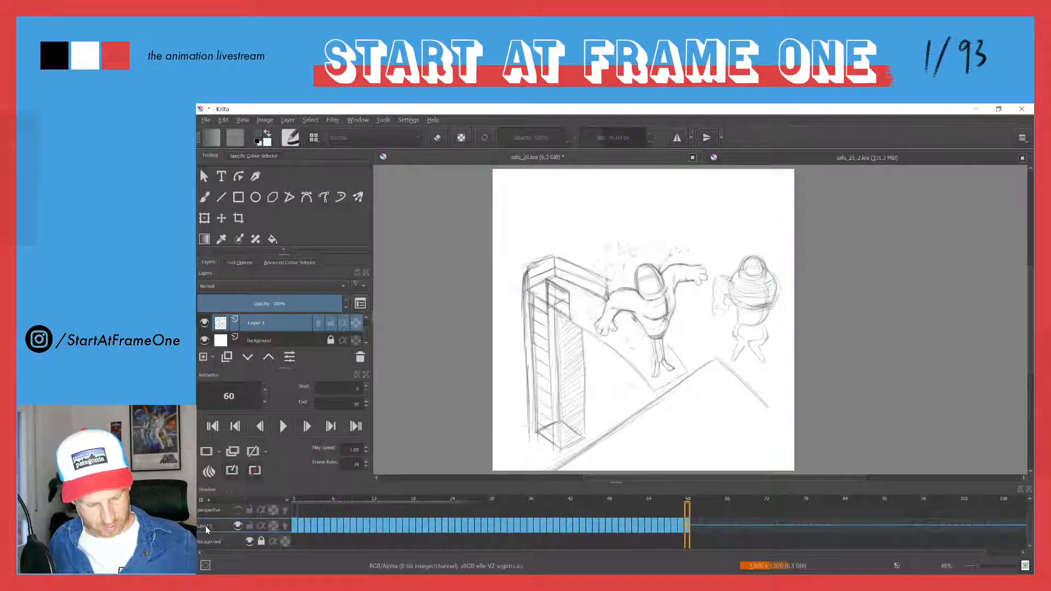
Rename the merged Layer 1 as "iPad perspective".
double_click(252, 323)
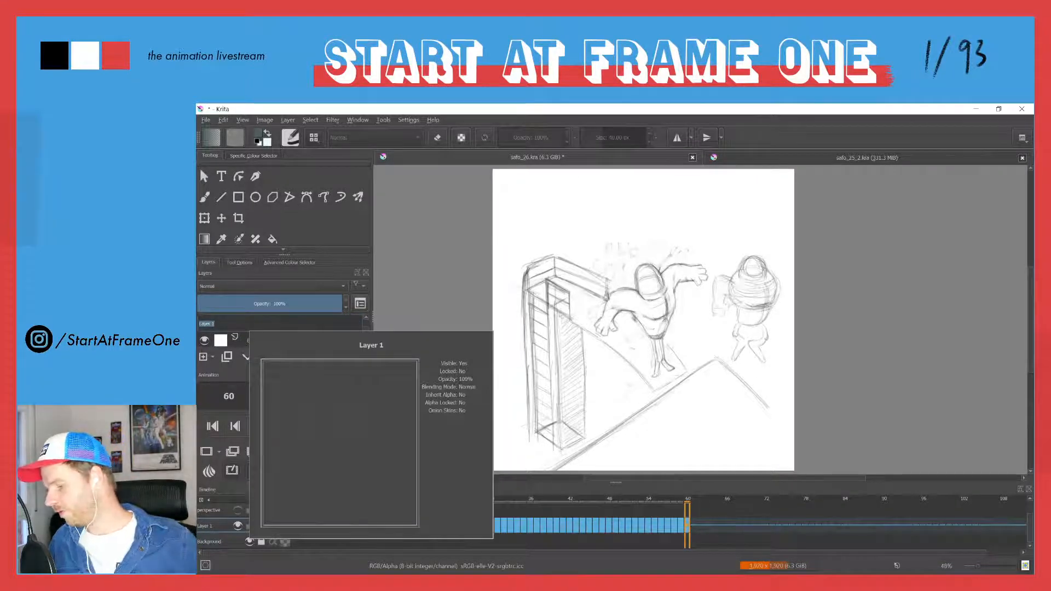
key(BackSpace)
text(Pa)
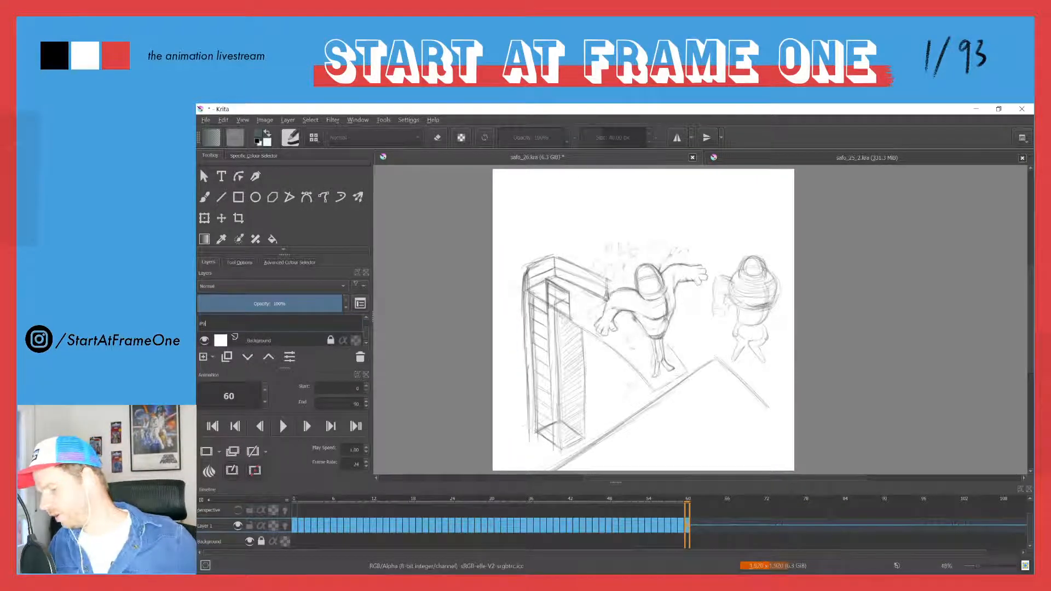
text(d)
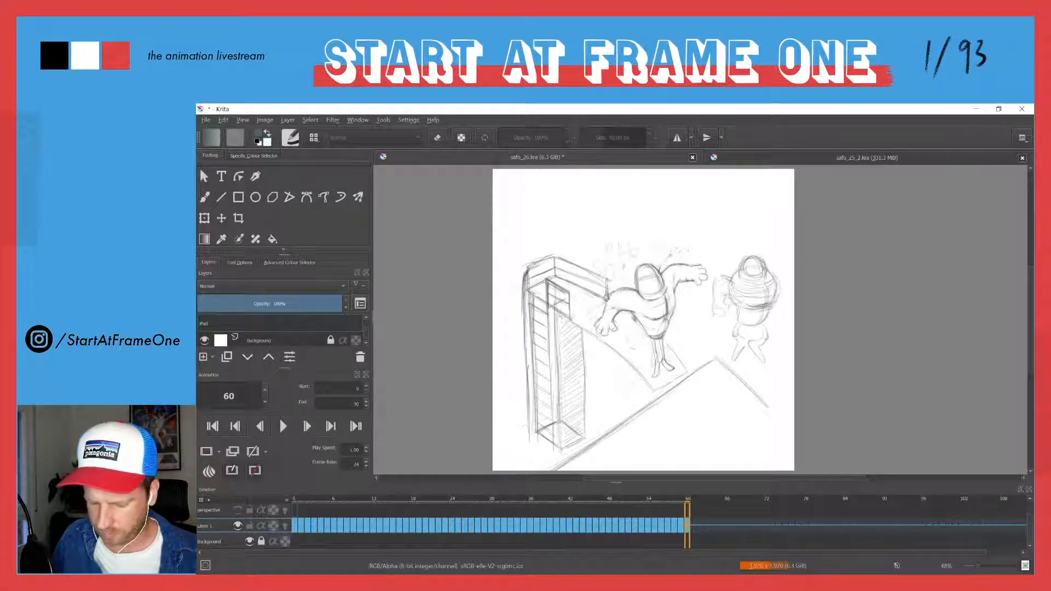
text(per)
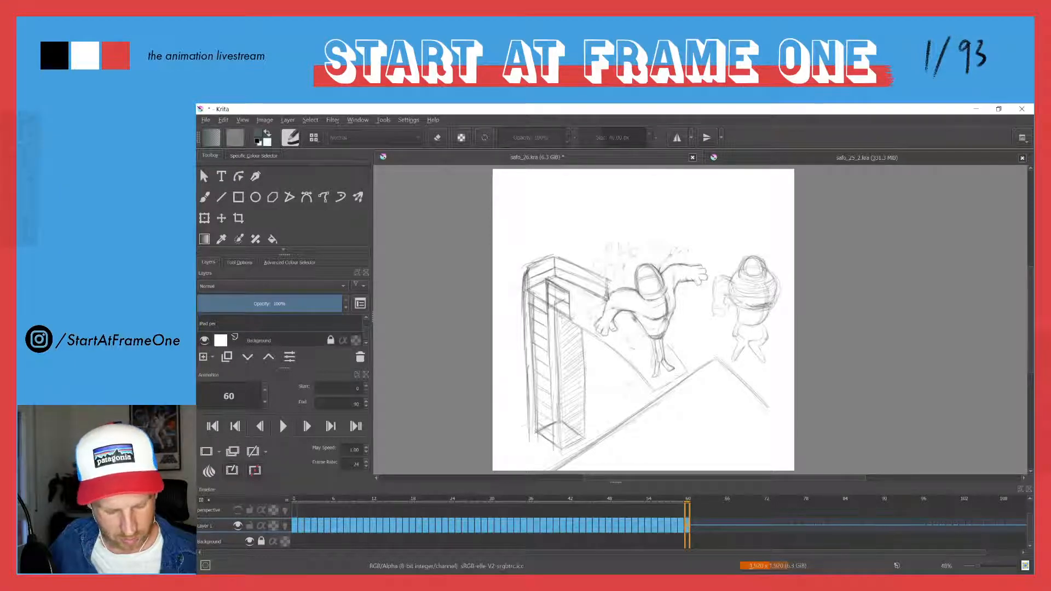
text(spect)
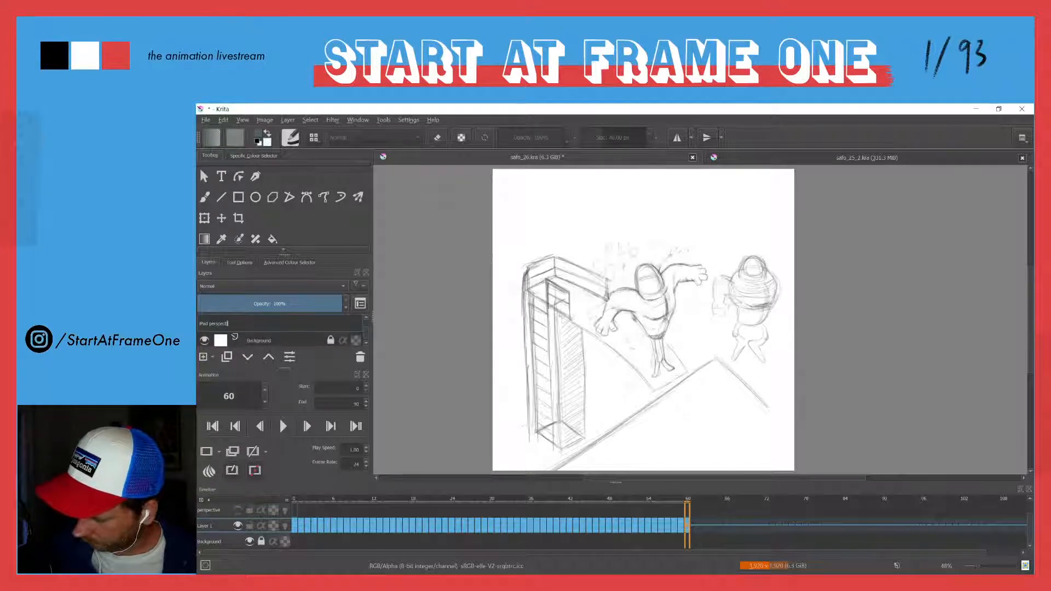
text(ive)
key(Return)
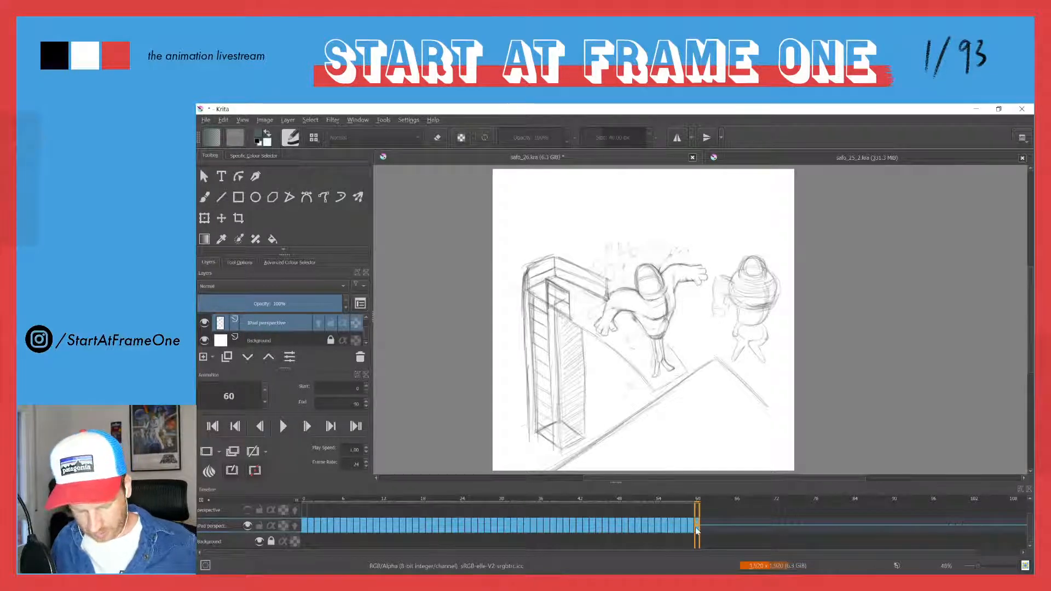
Lasso the diver beside the tower at frame 60 of the iPad perspective layer, delete it and clear the selection.
key(Left)
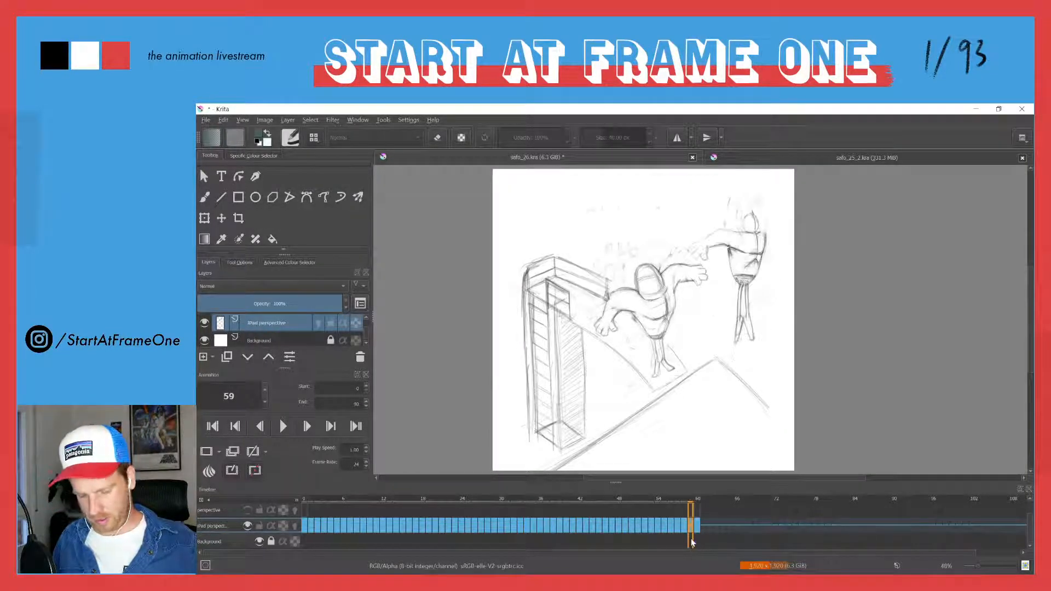
key(Right)
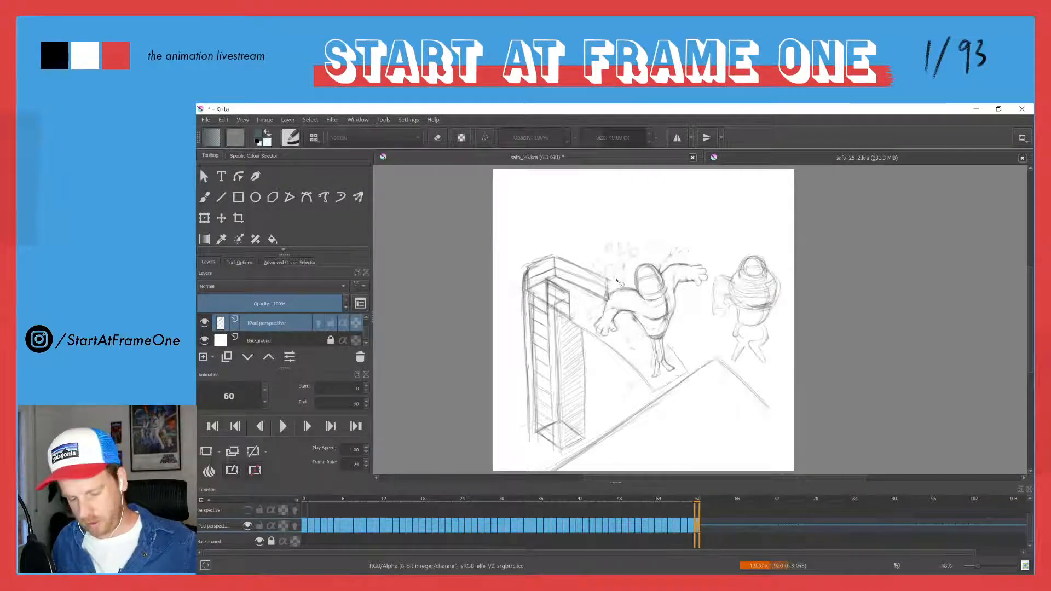
mouse_move(615, 276)
mouse_down()
mouse_move(586, 333)
mouse_move(602, 370)
mouse_move(636, 396)
mouse_move(686, 376)
mouse_move(712, 271)
mouse_move(661, 223)
mouse_move(611, 238)
mouse_up()
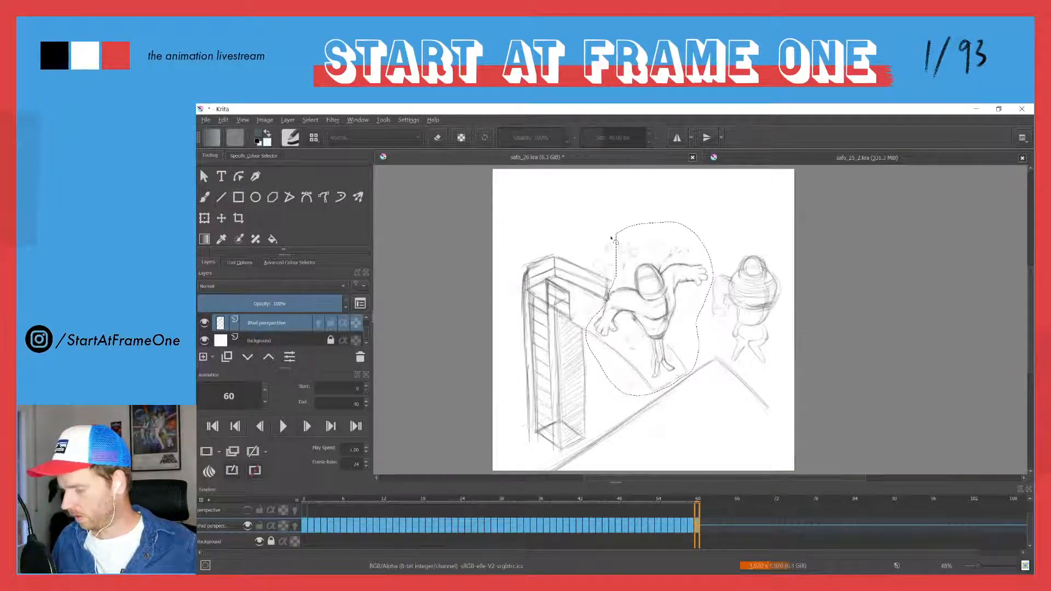
key(Delete)
key(ctrl+shift+a)
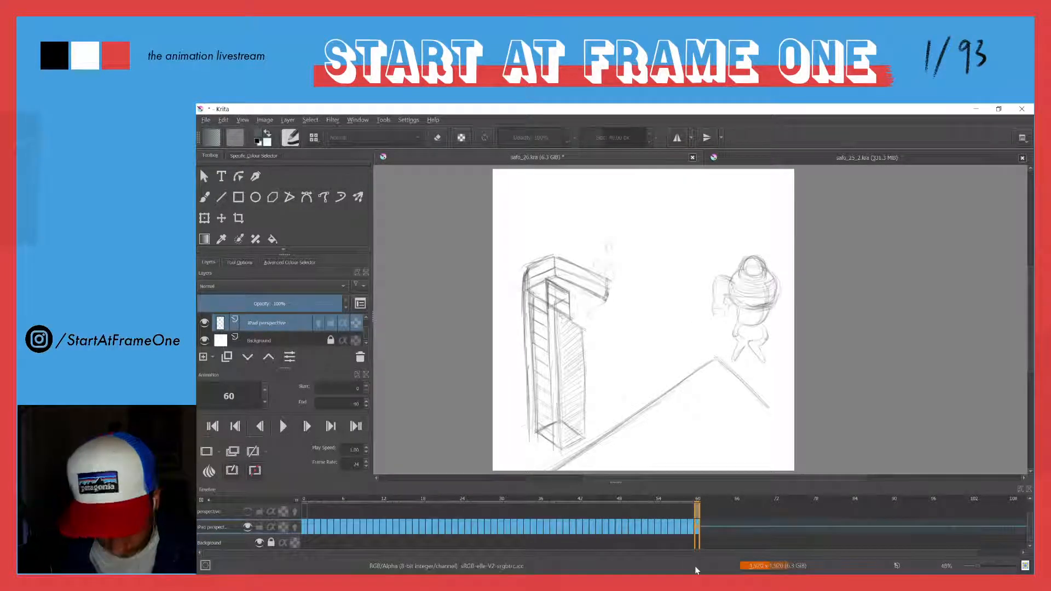
Turn on onion skins for the perspective and iPad perspective layers at frame 60.
click(222, 515)
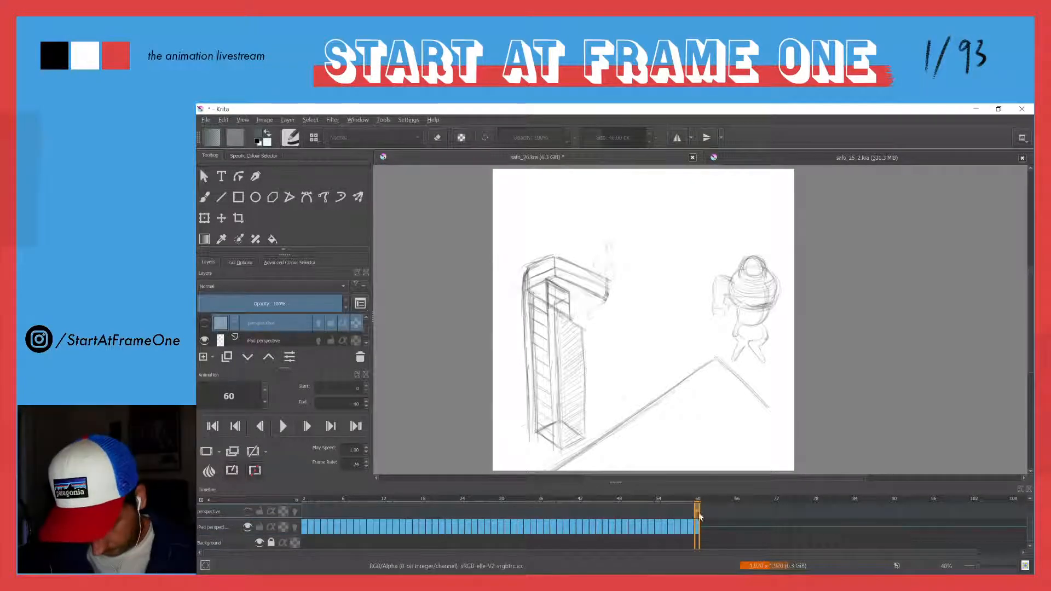
click(691, 533)
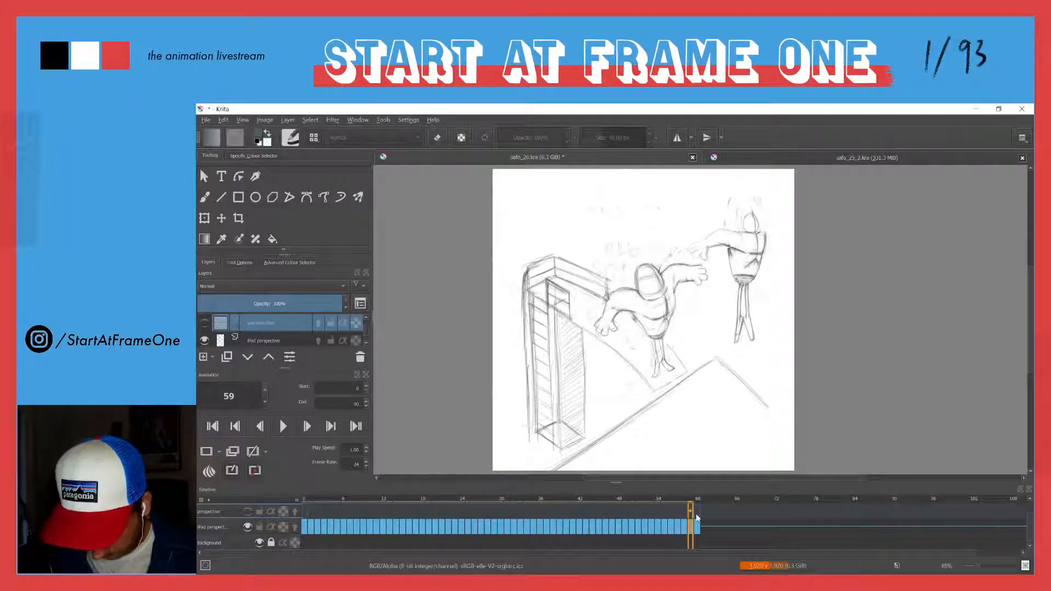
click(696, 530)
click(295, 526)
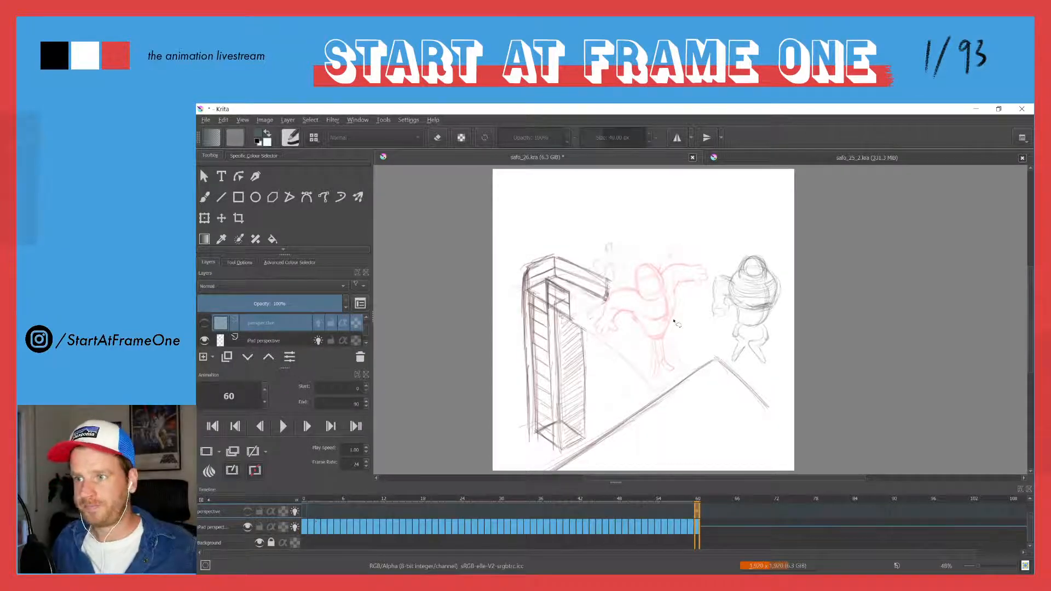
Make the perspective layer visible and activate the freehand brush for drawing at frame 60.
key(b)
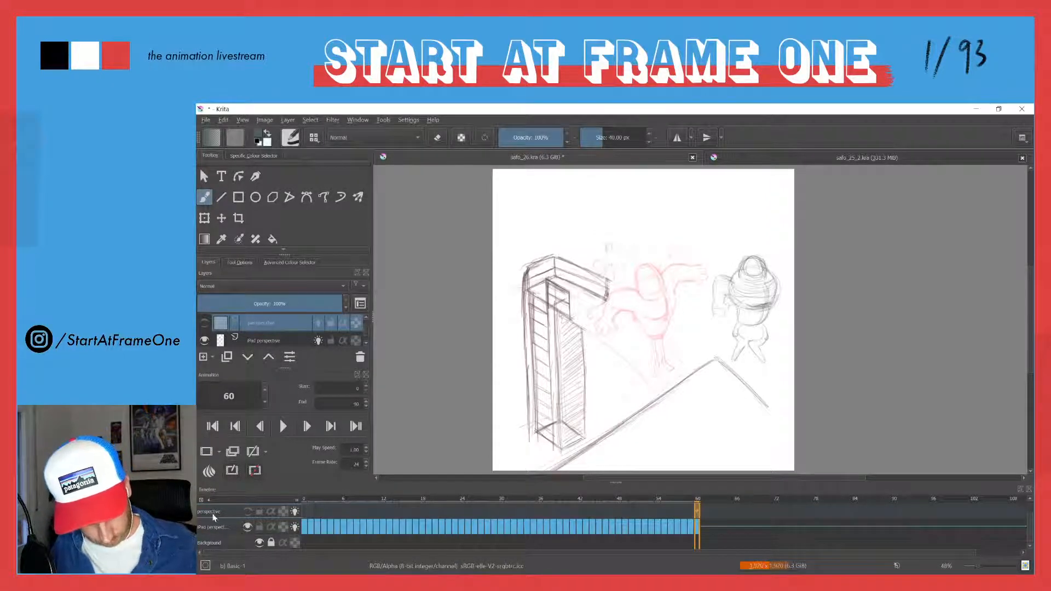
click(244, 512)
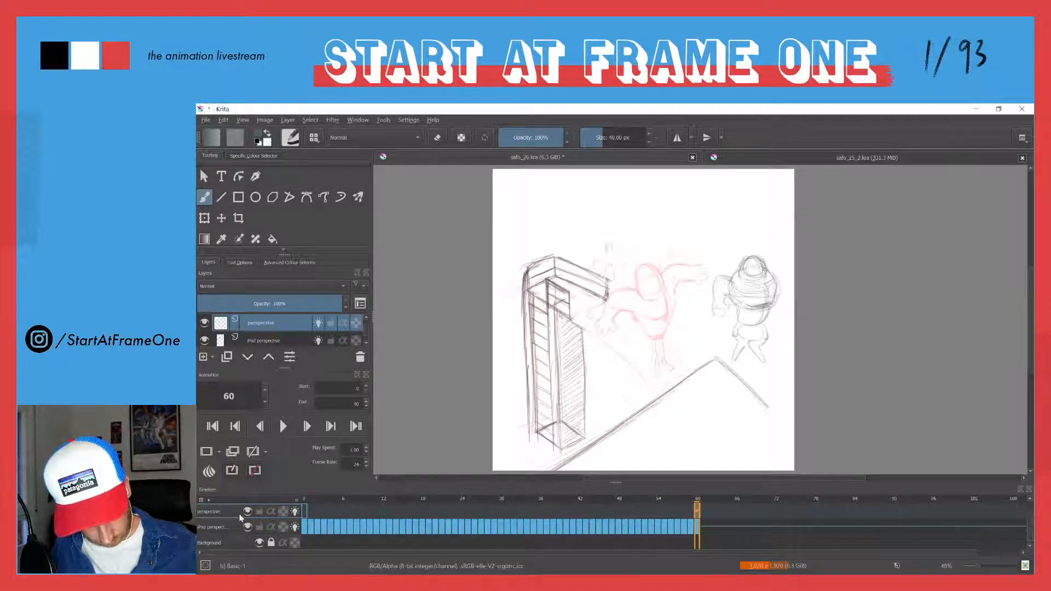
click(691, 499)
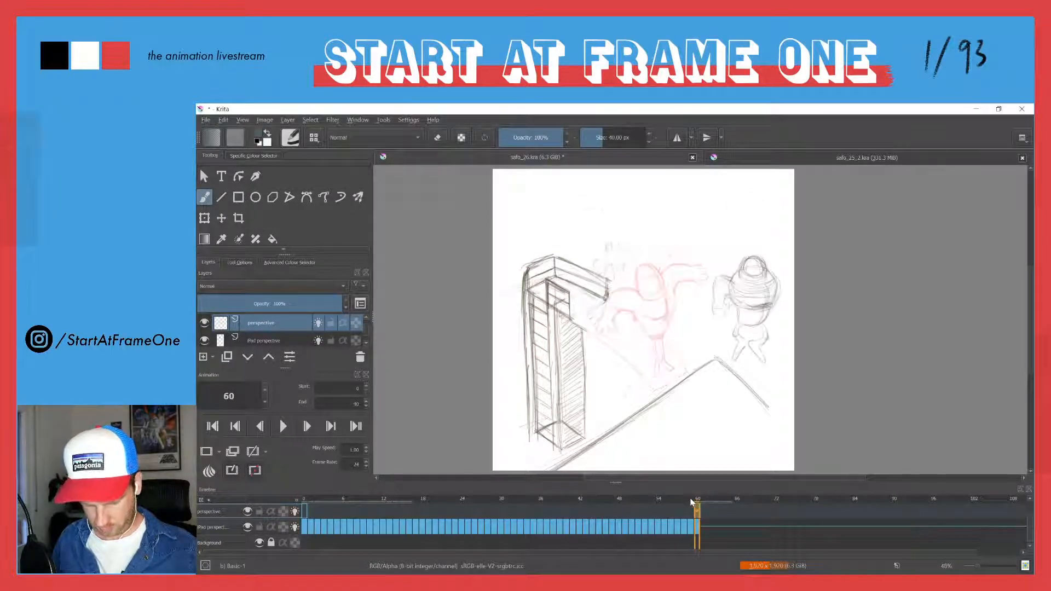
key(Right)
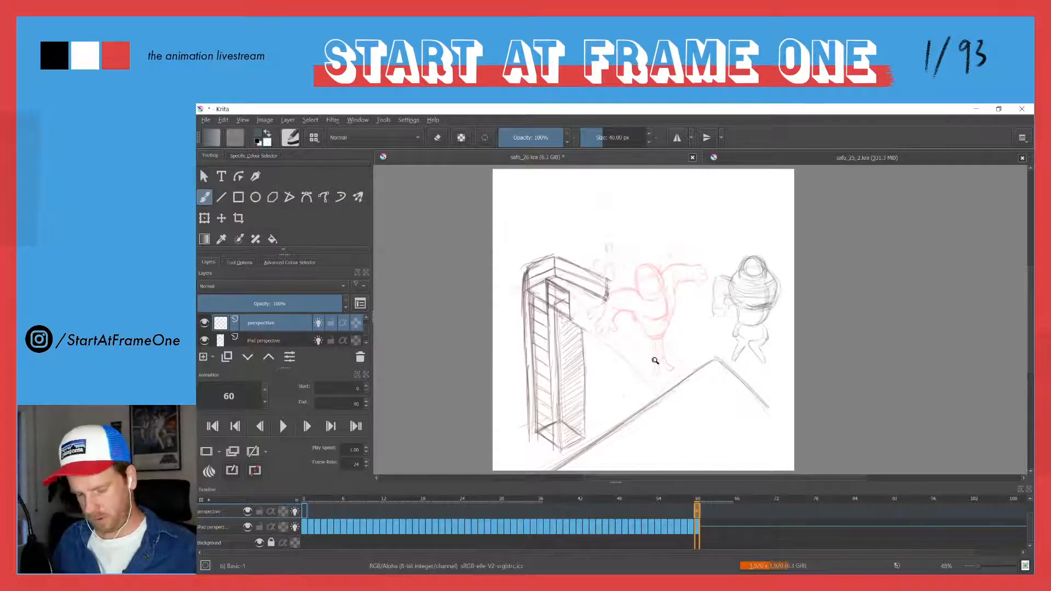
Choose the Pencil-2 preset from the Sketch brushes, try a stroke beside the diver and undo it.
scroll(651, 356, up, 3)
drag(645, 310, 568, 354)
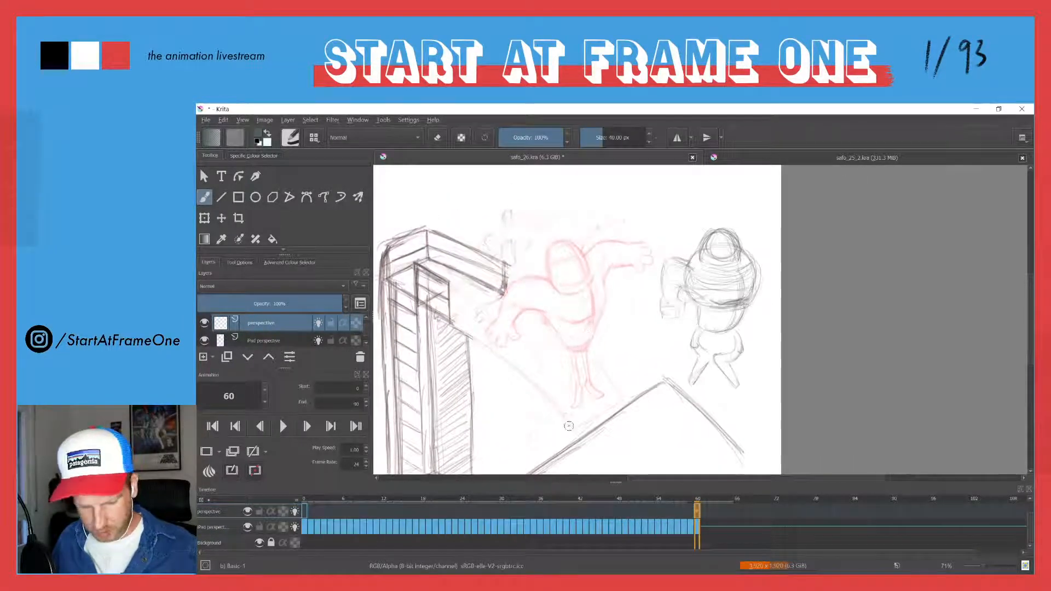
drag(568, 420, 576, 414)
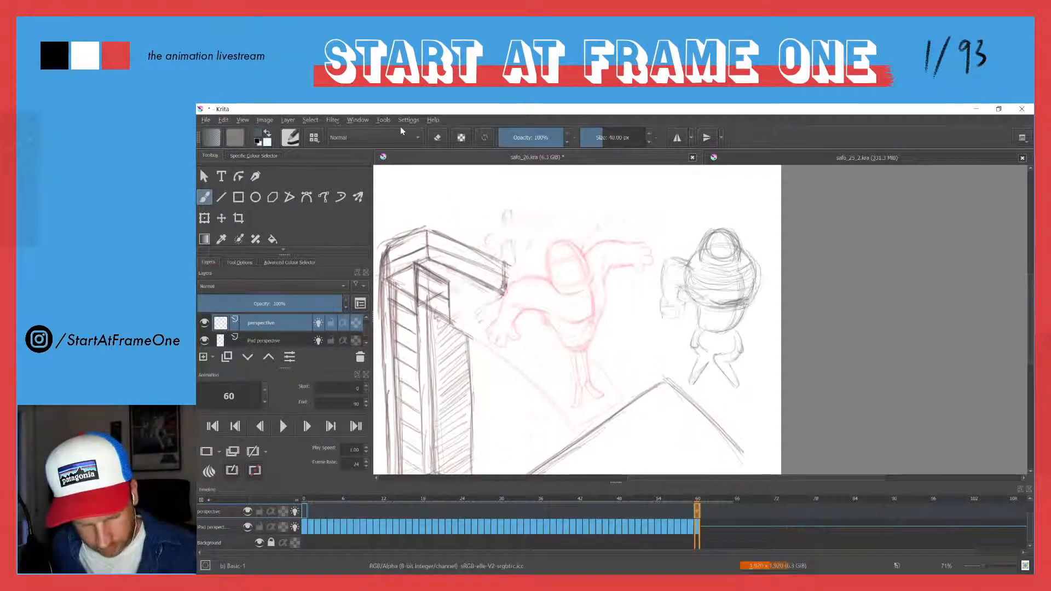
click(314, 137)
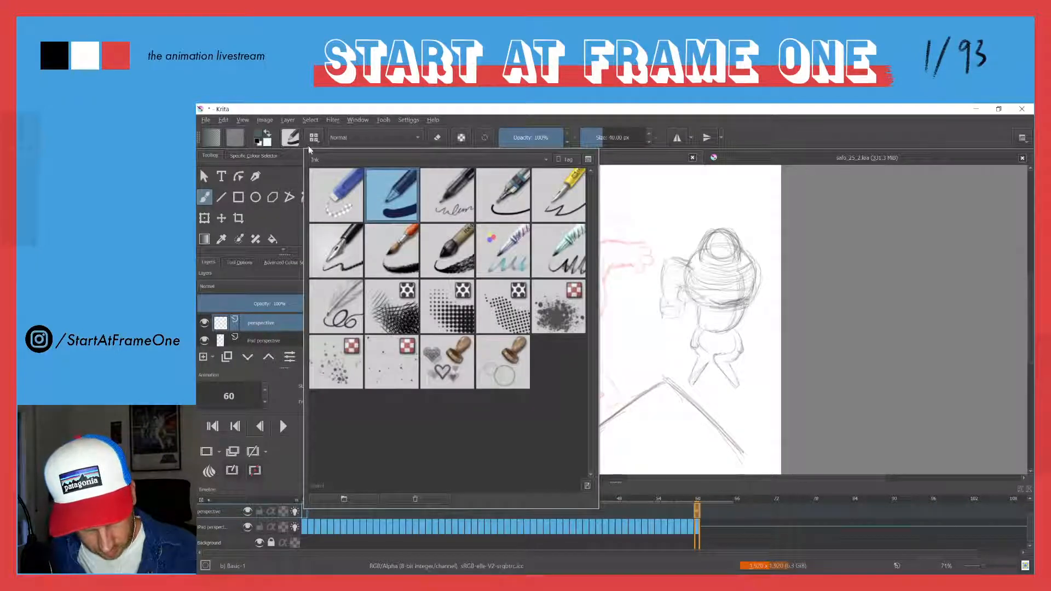
click(290, 138)
click(290, 137)
click(313, 137)
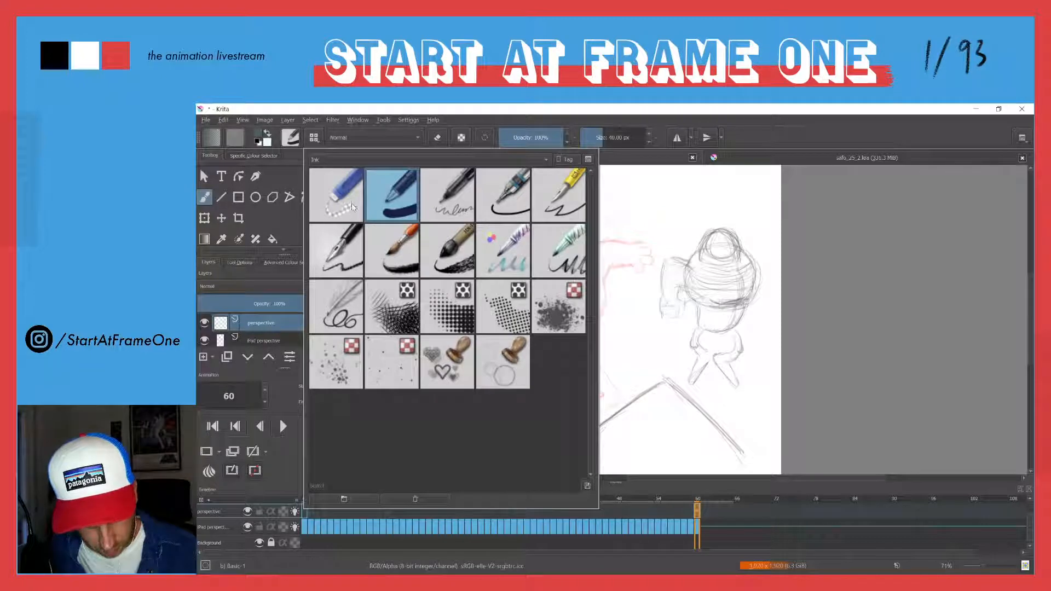
click(379, 162)
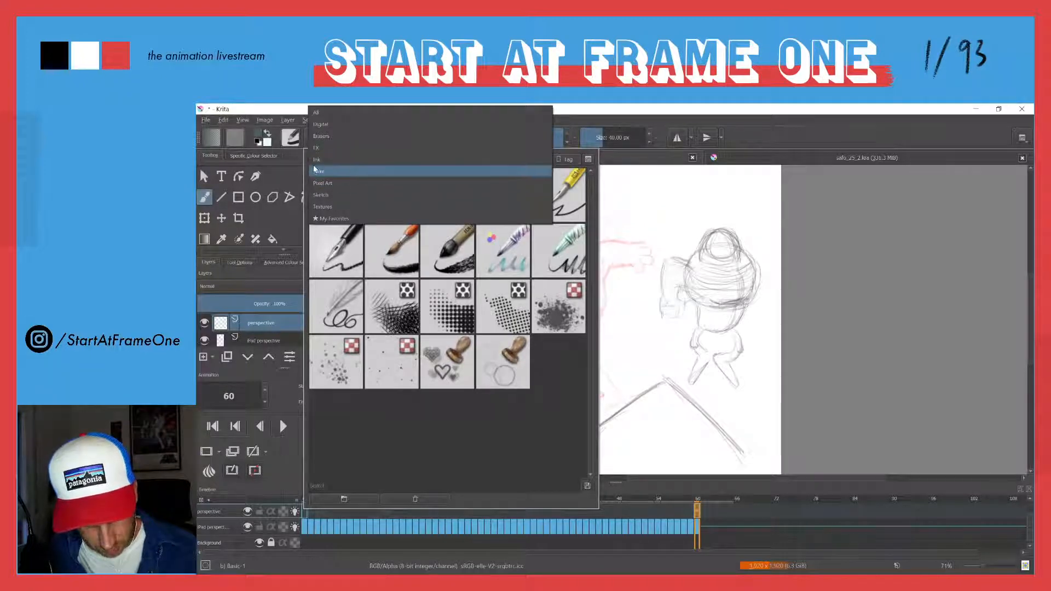
click(321, 195)
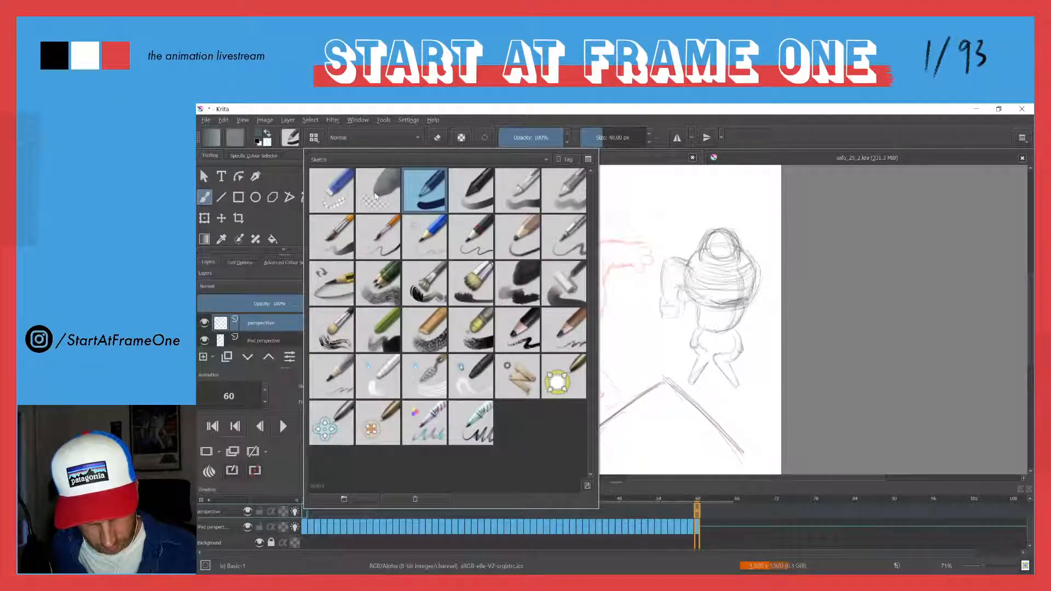
click(472, 247)
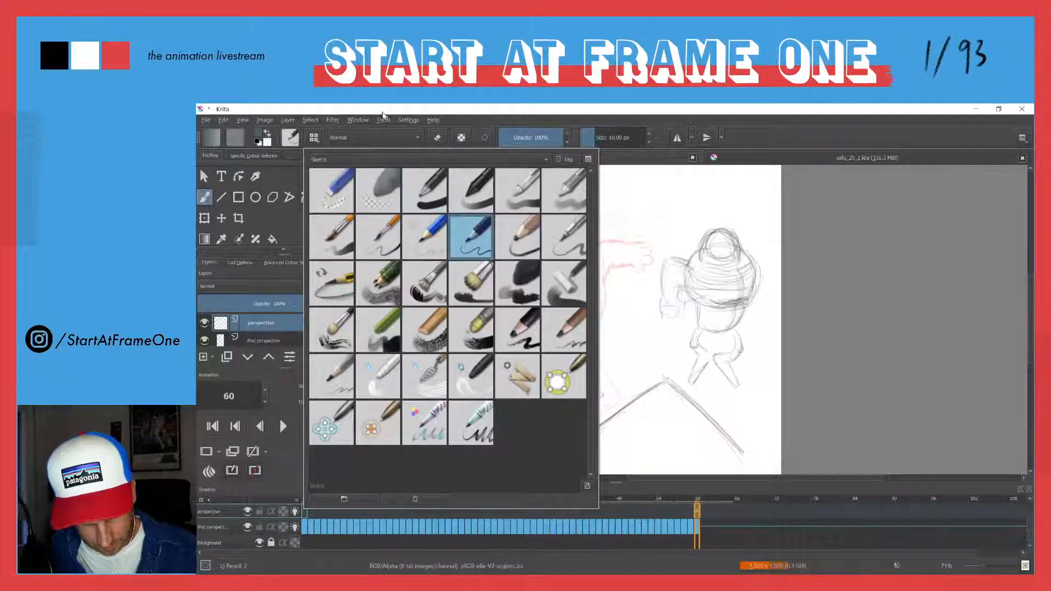
click(612, 261)
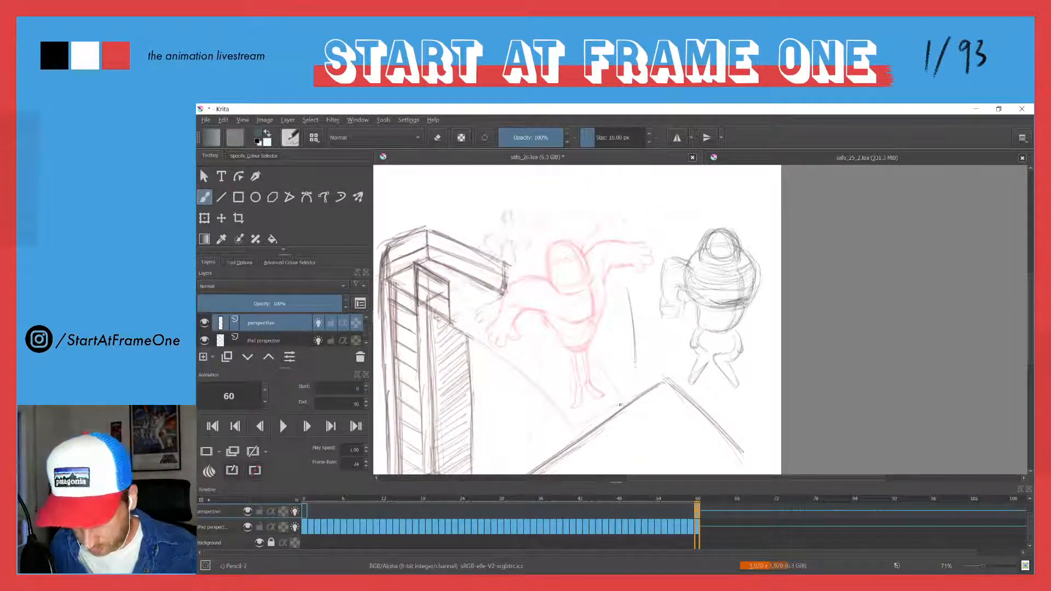
key(ctrl+z)
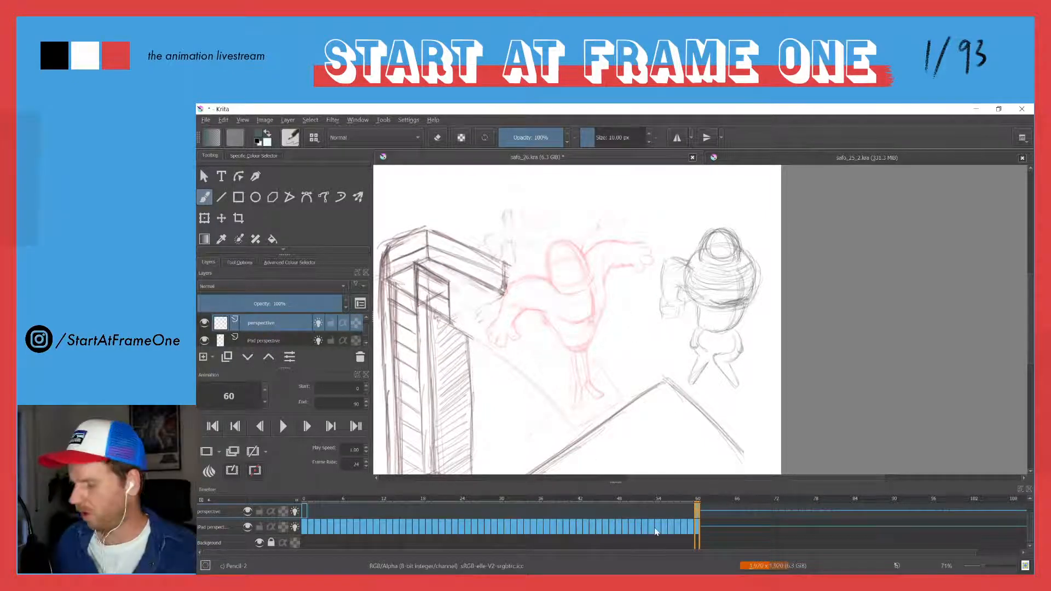
Sketch the diver's feet and a lower-leg contour at frame 60, plus two curved guide lines running from the tower to the feet.
key(Left)
key(Right)
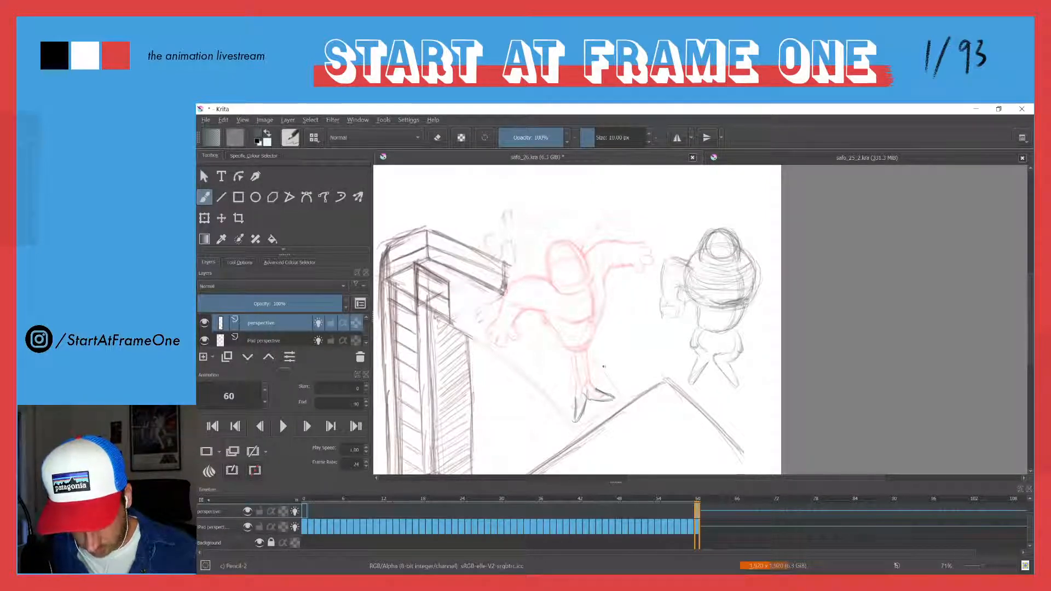
drag(595, 363, 602, 383)
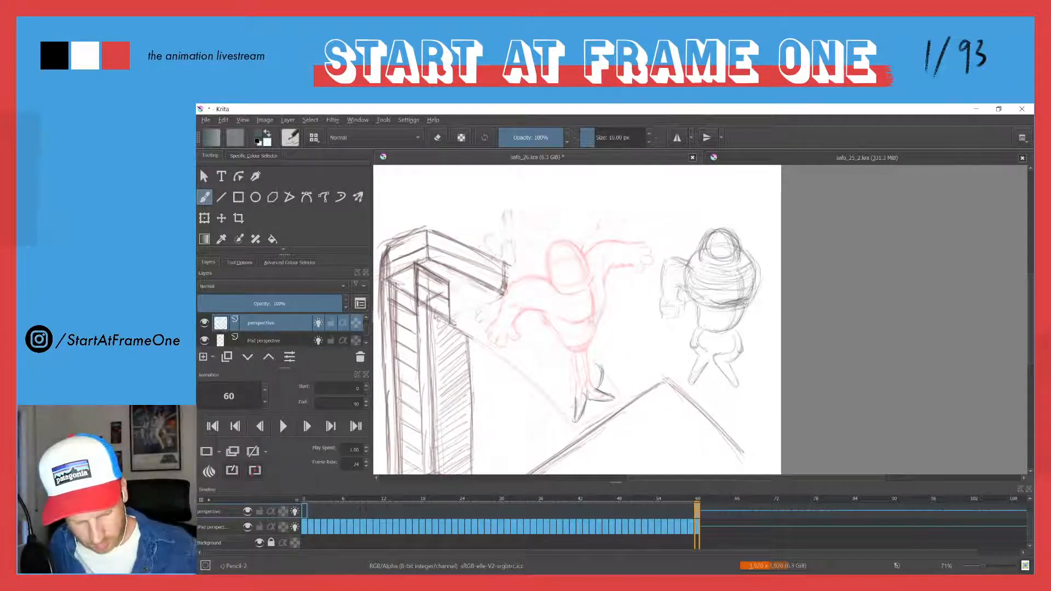
drag(465, 332, 570, 433)
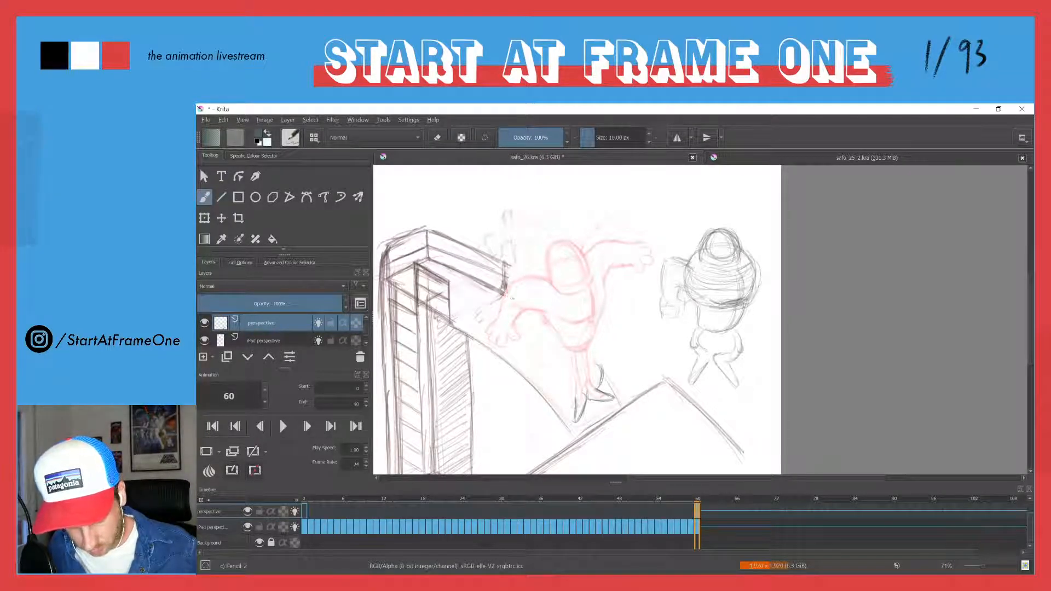
drag(601, 373, 506, 296)
Compare frames 59 and 60, and refine the outline of the diver's lower foot at frame 60.
key(Left)
key(Right)
key(Left)
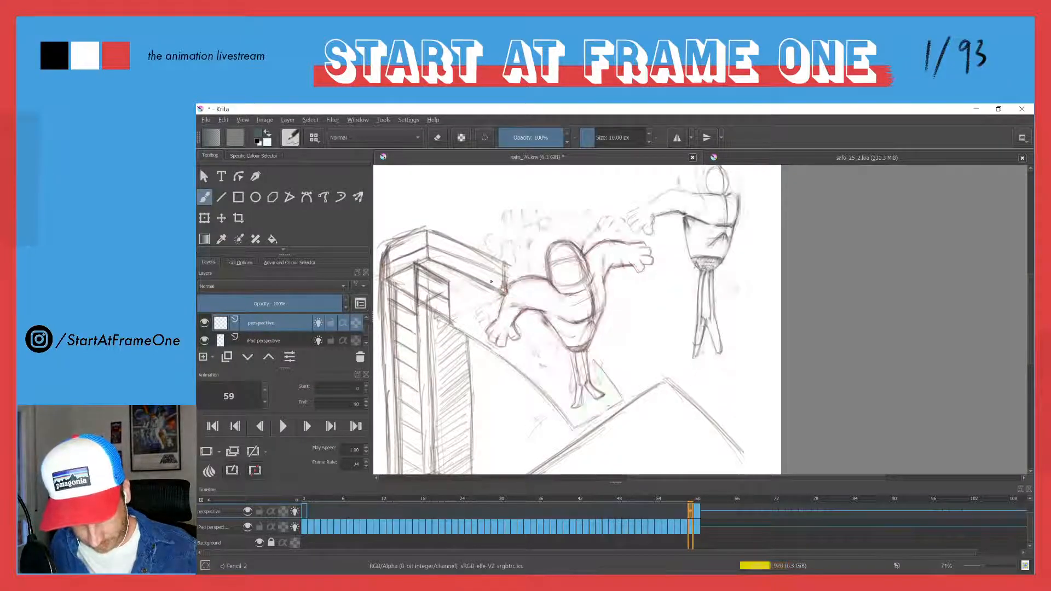
key(Right)
key(Left)
key(Right)
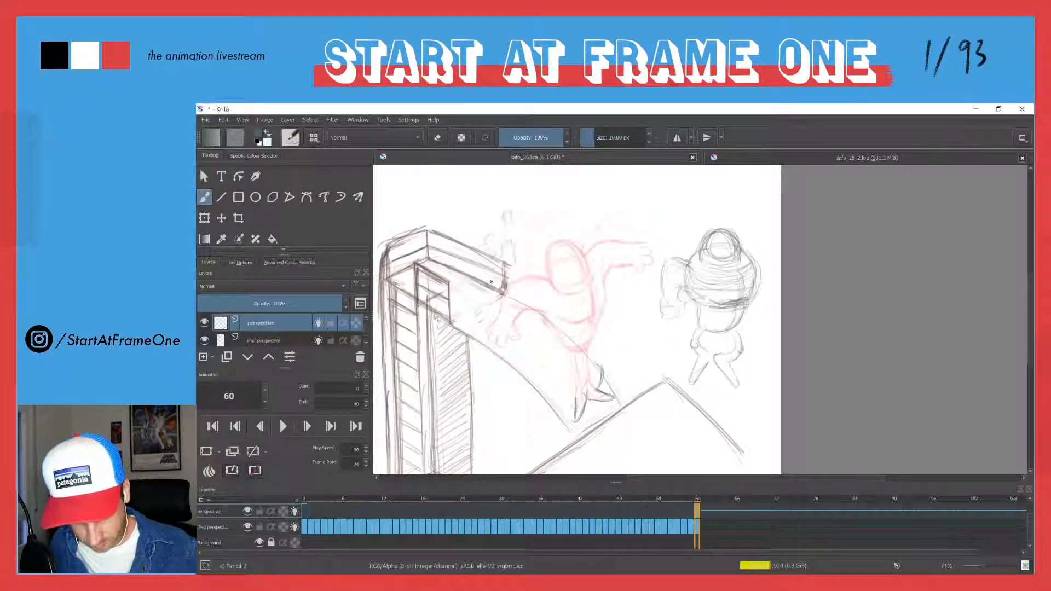
drag(571, 406, 574, 411)
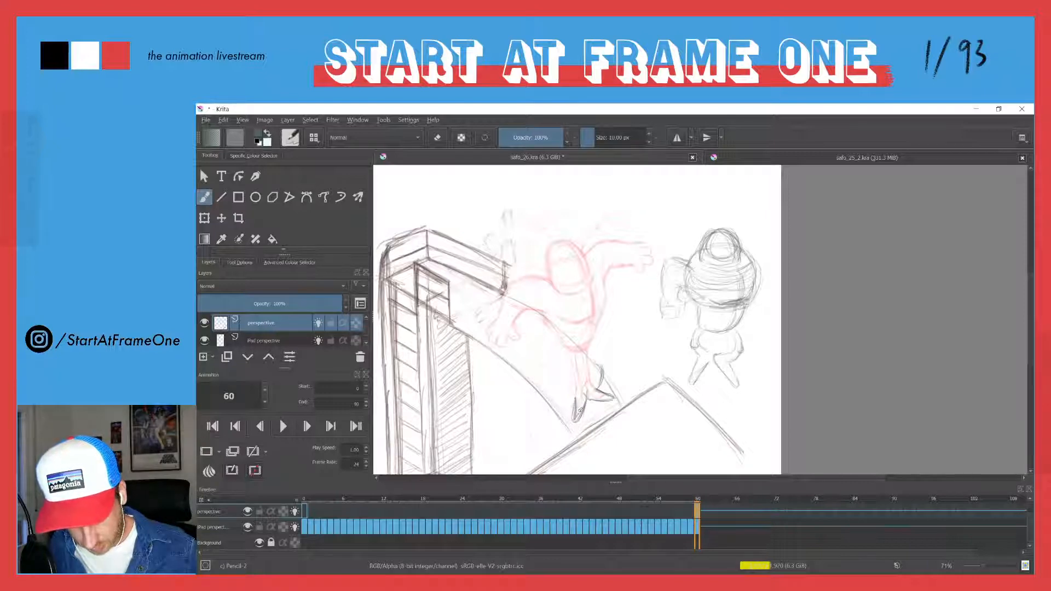
drag(572, 419, 580, 413)
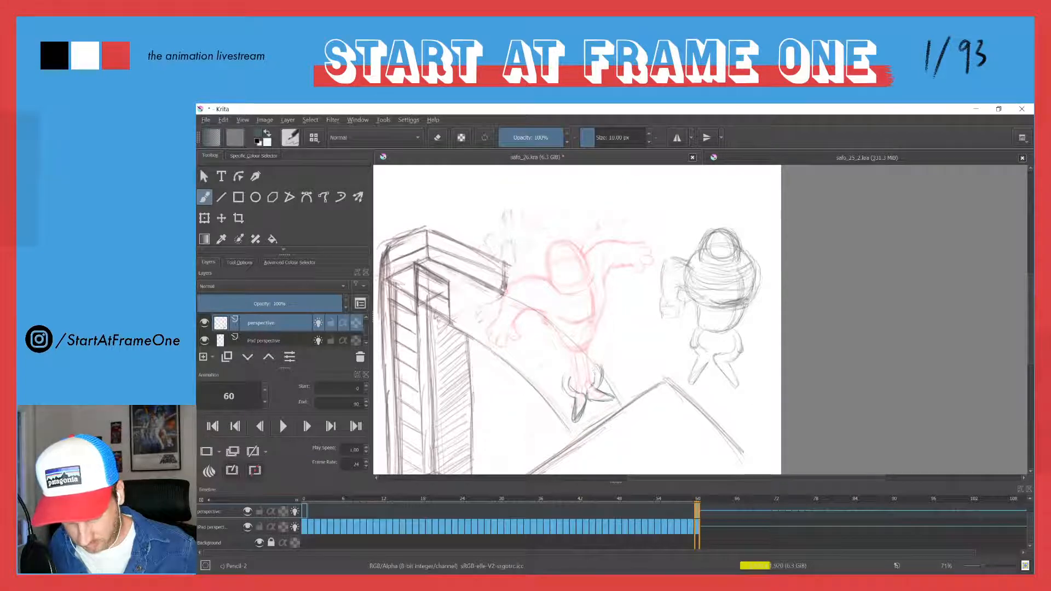
Flip back and forth between frames 59 and 60 to check the movement of the diver's feet.
key(Left)
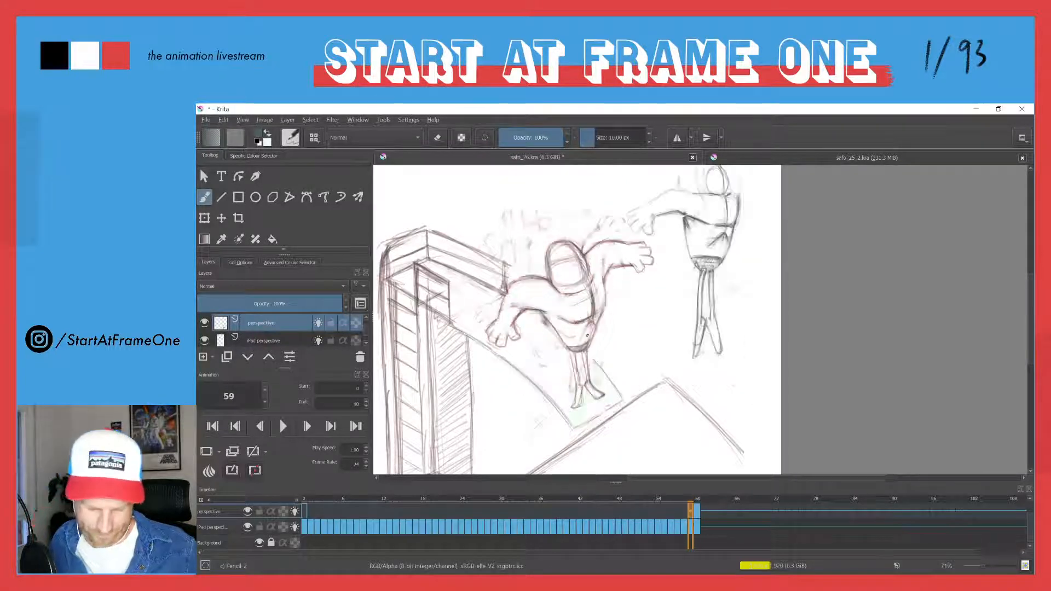
key(Right)
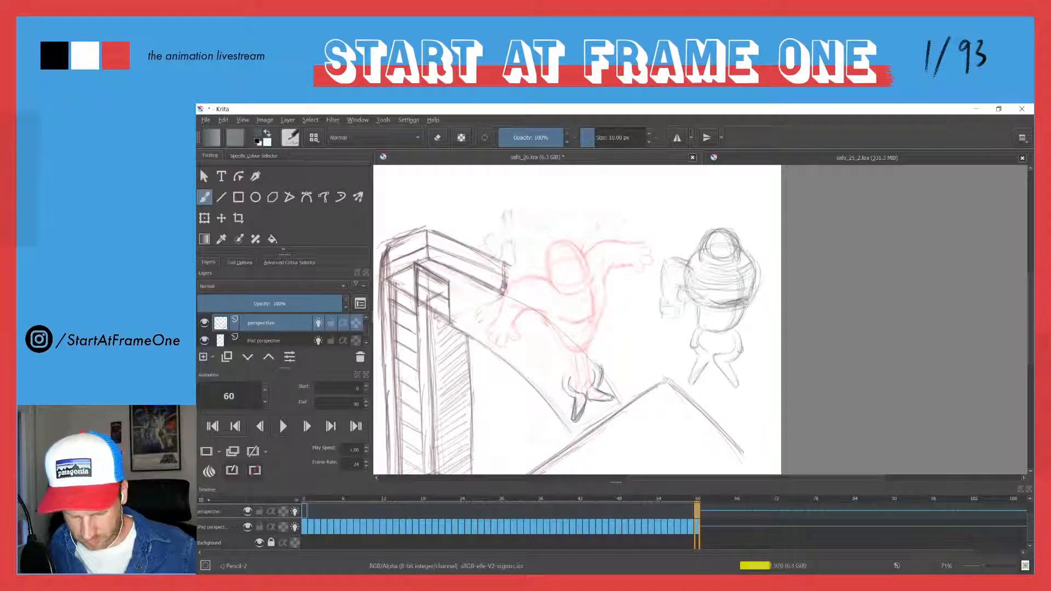
key(Left)
key(Right)
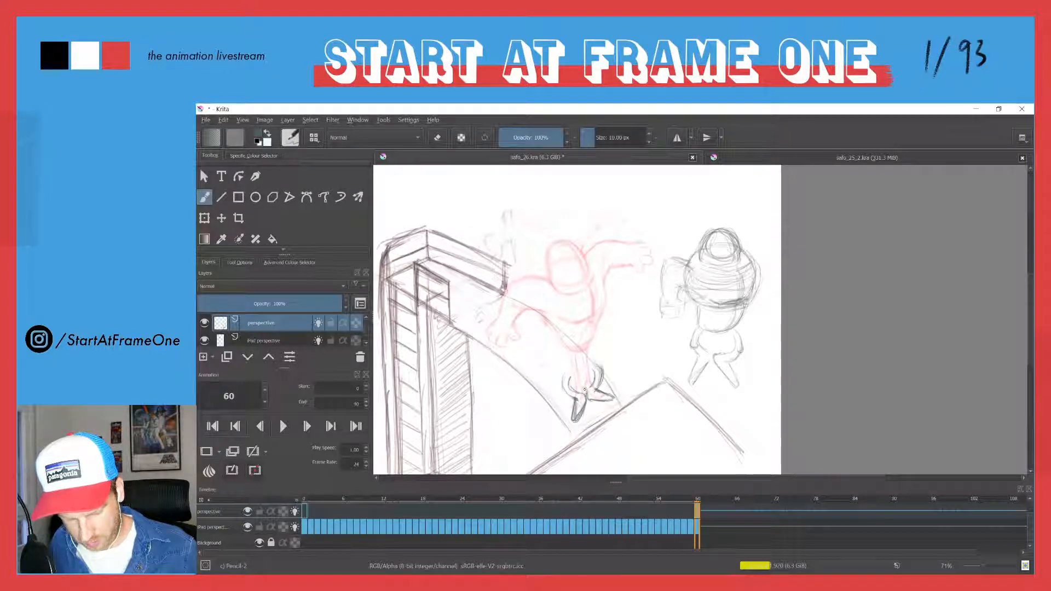
key(Left)
key(Right)
key(Left)
key(Right)
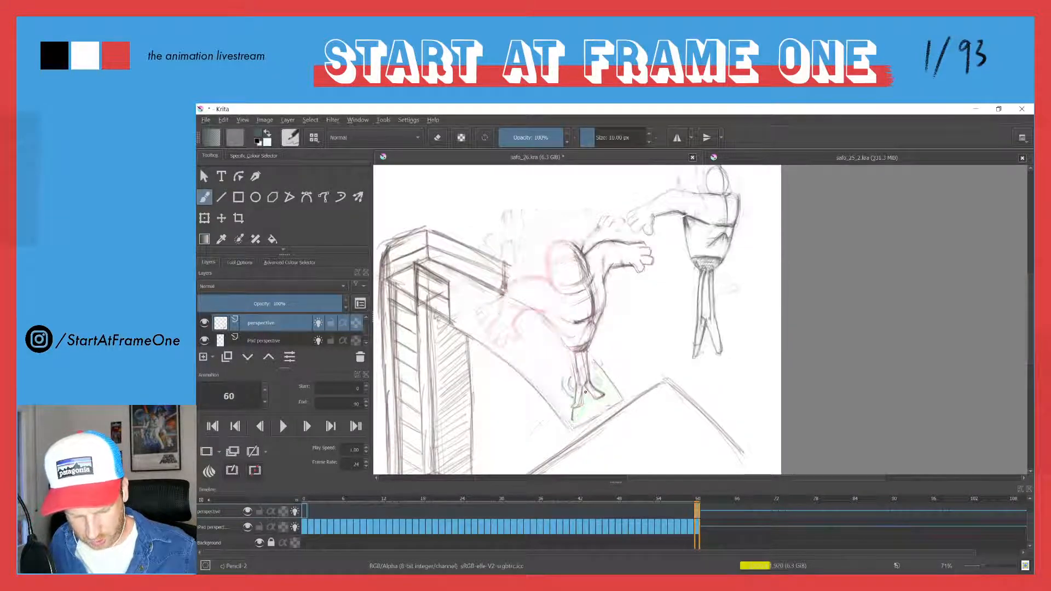
key(Left)
key(Right)
key(Left)
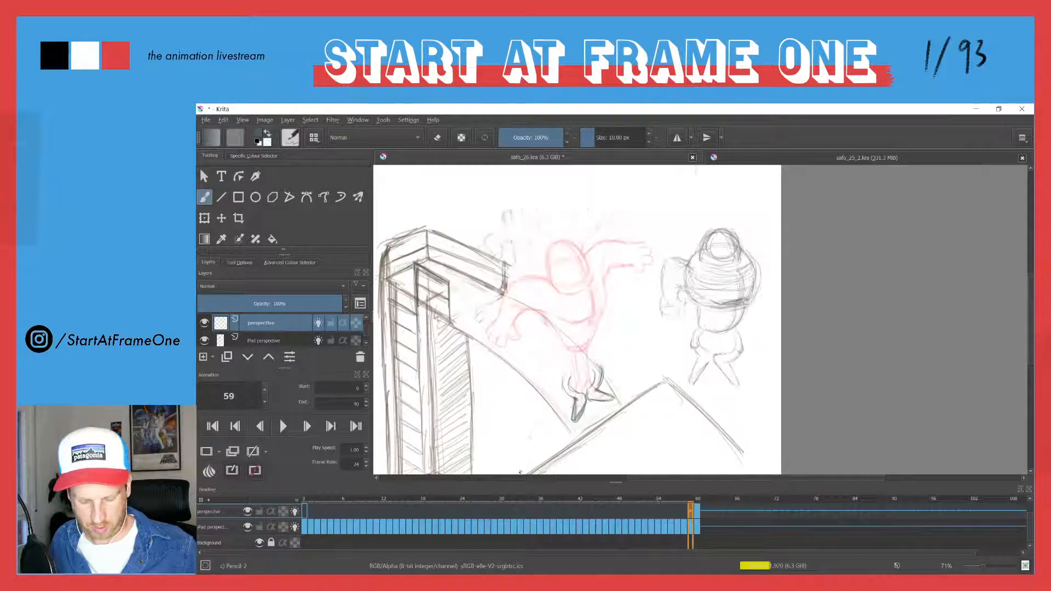
key(Right)
key(Left)
key(Right)
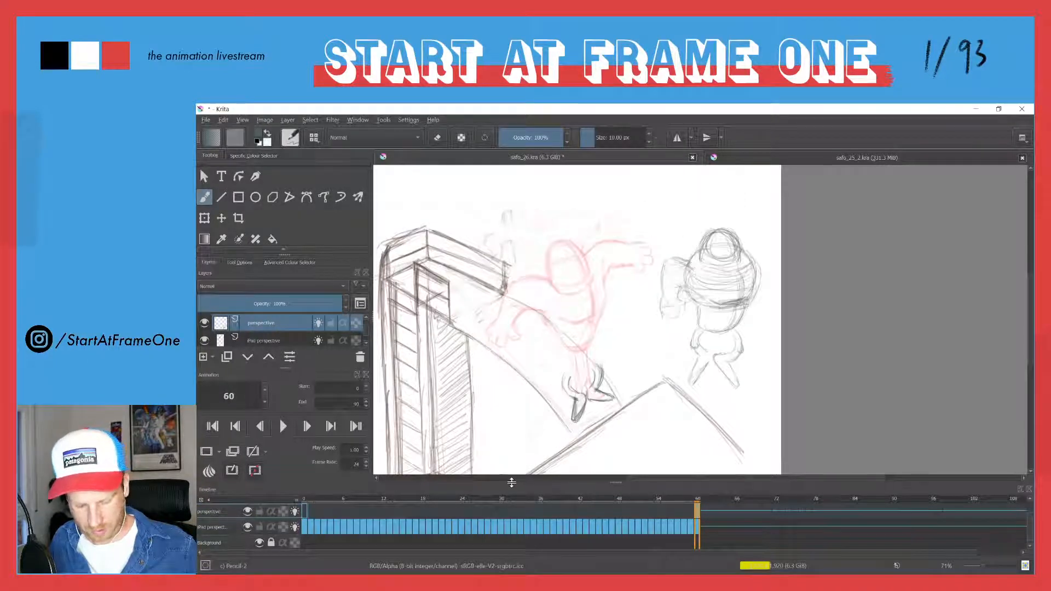
key(Left)
key(Right)
key(Left)
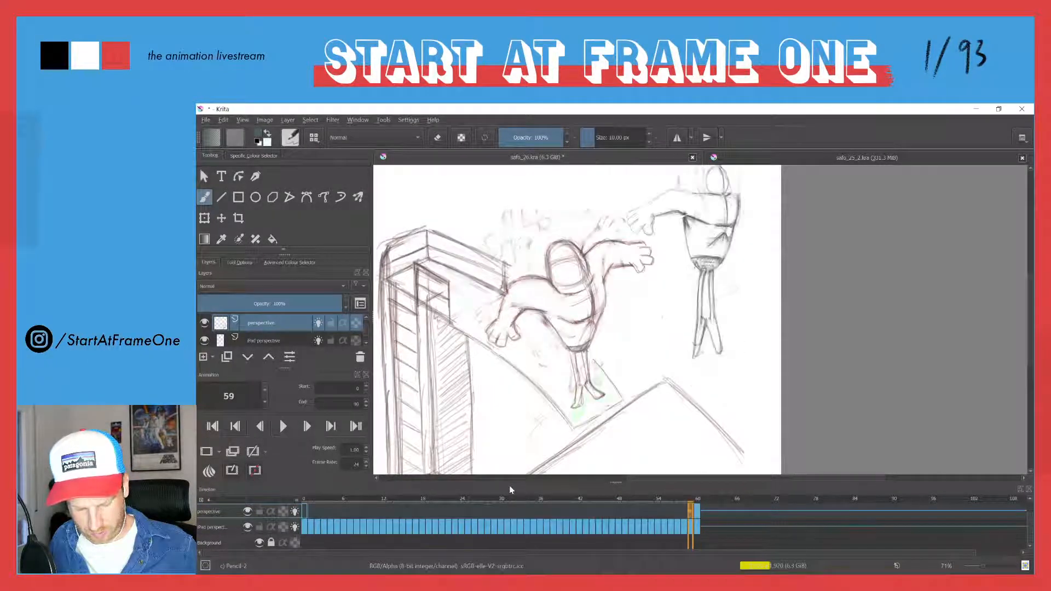
Darken the diver's feet at frame 60, erase the excess marks in and around them, and return the brush to drawing mode.
key(Right)
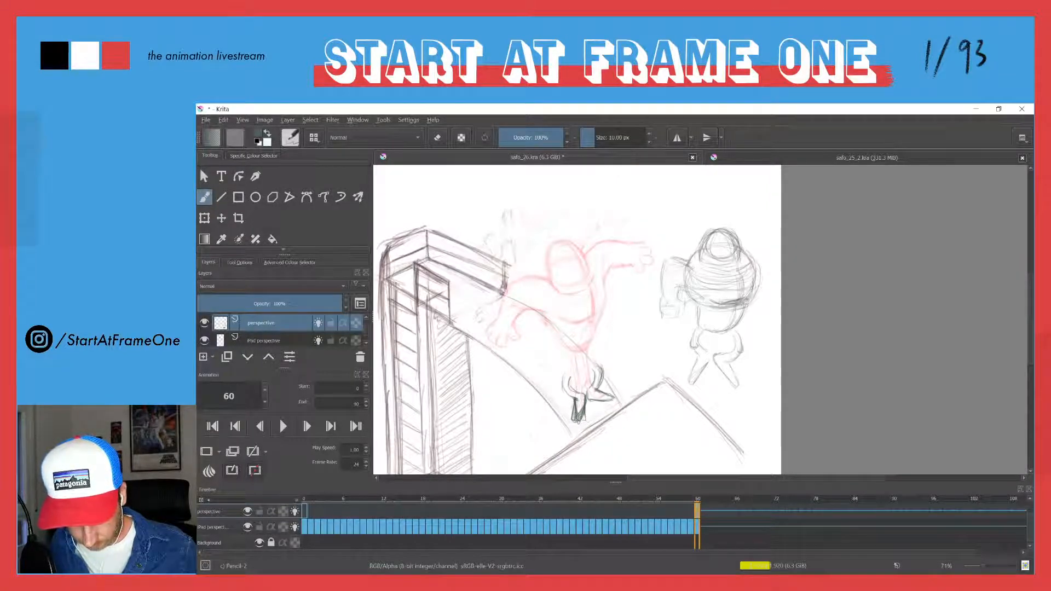
drag(590, 399, 612, 403)
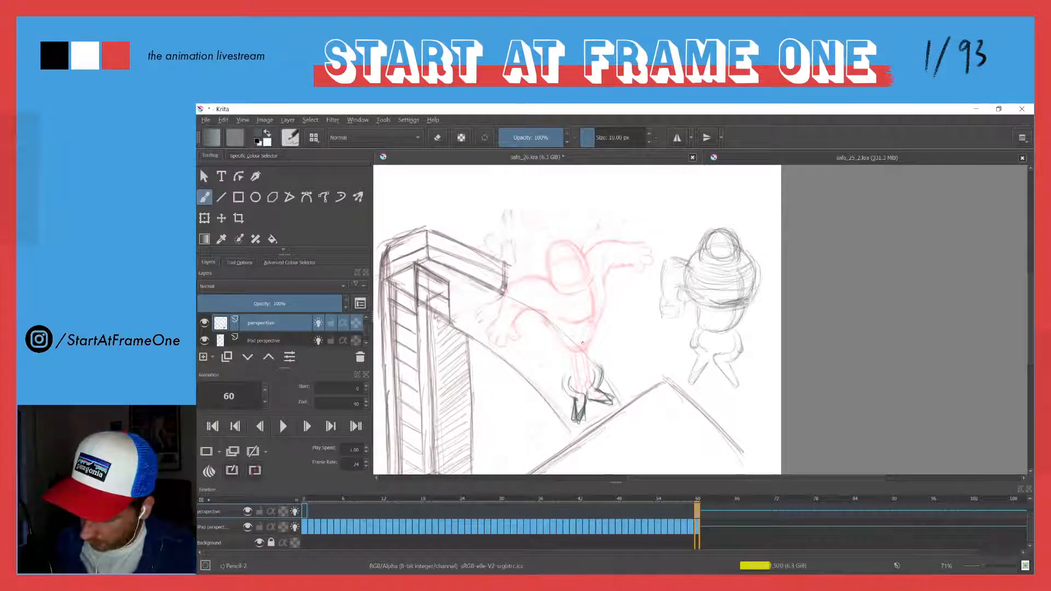
key(e)
drag(612, 398, 604, 391)
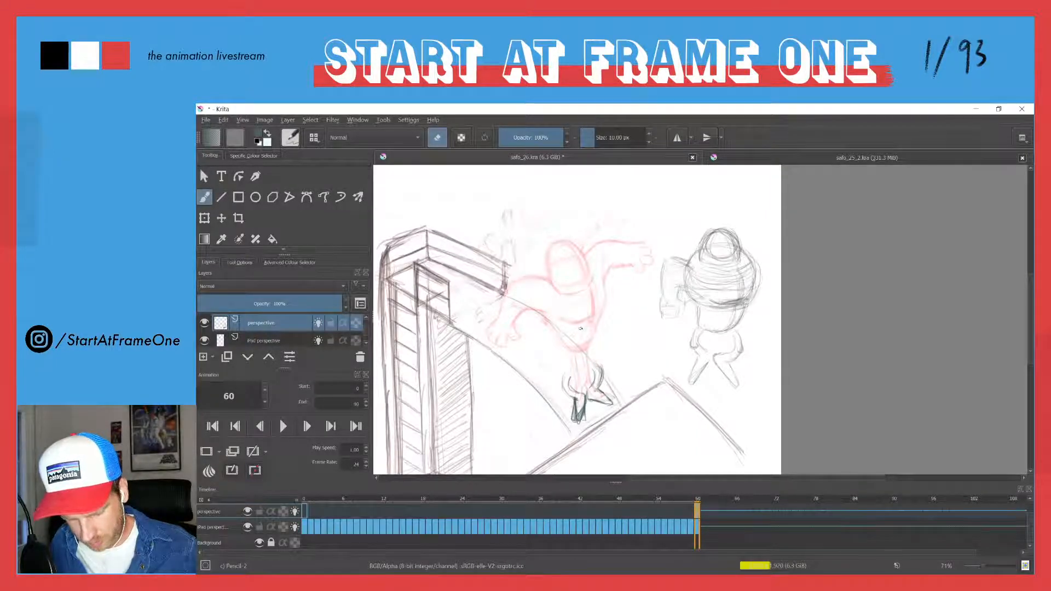
mouse_move(580, 407)
mouse_down()
mouse_move(573, 417)
mouse_move(584, 422)
mouse_up()
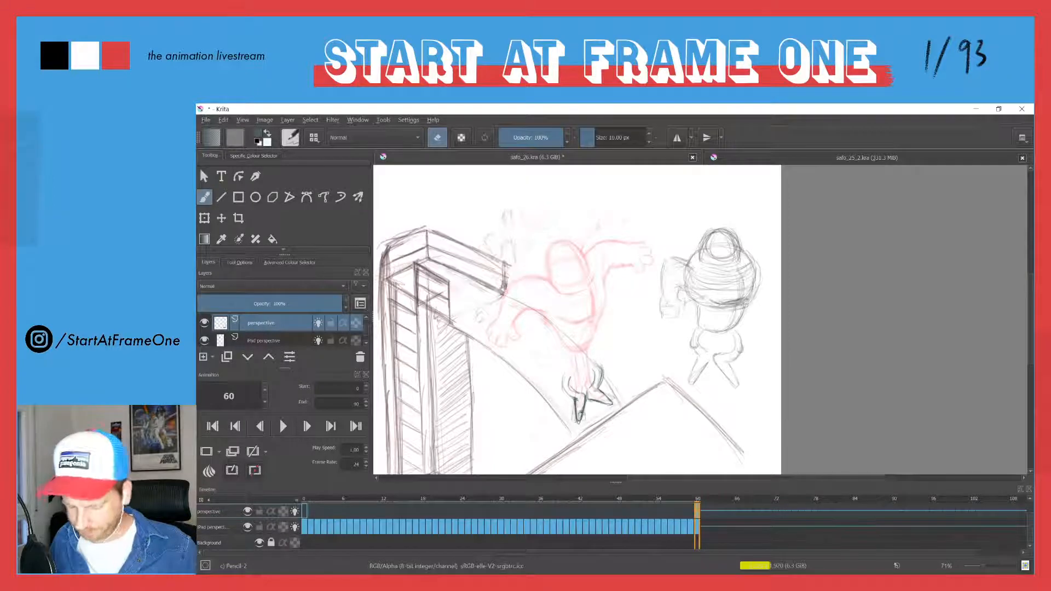
key(e)
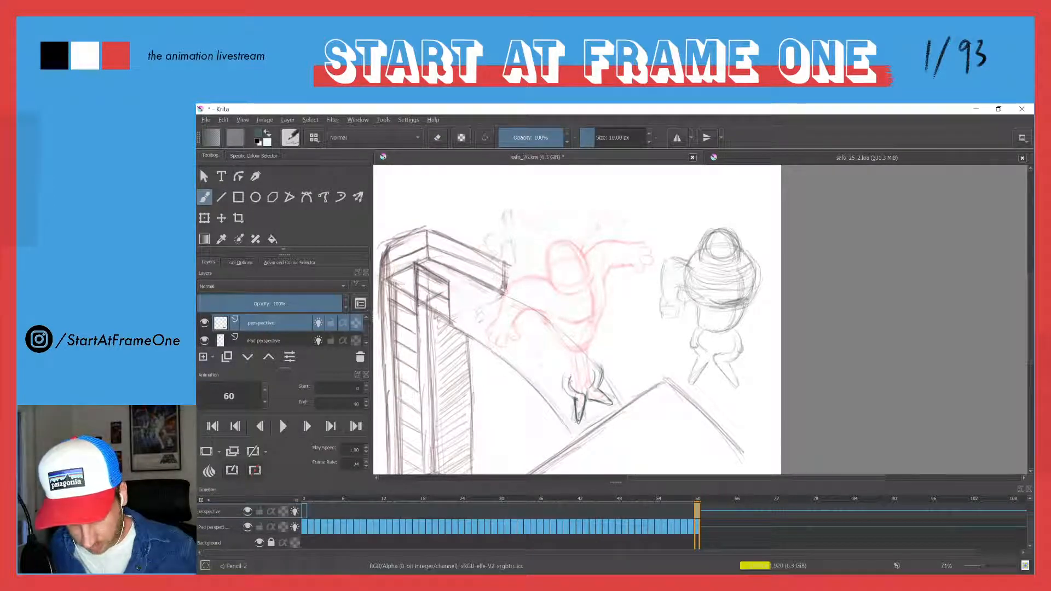
Check the feet against frame 59, clean up their shading at frame 60 and strengthen the calf contours above them.
key(Left)
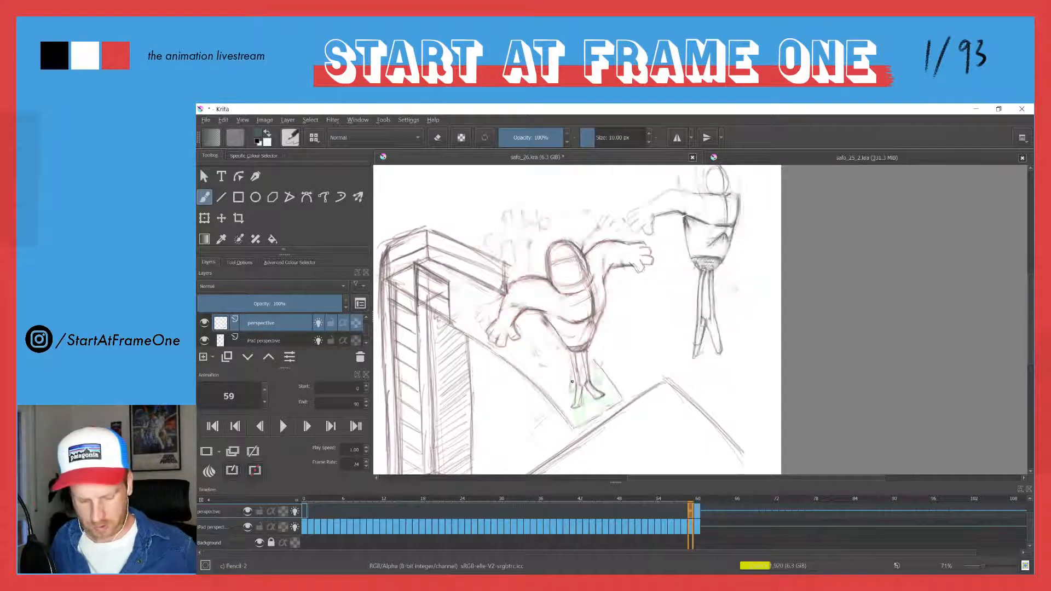
key(Right)
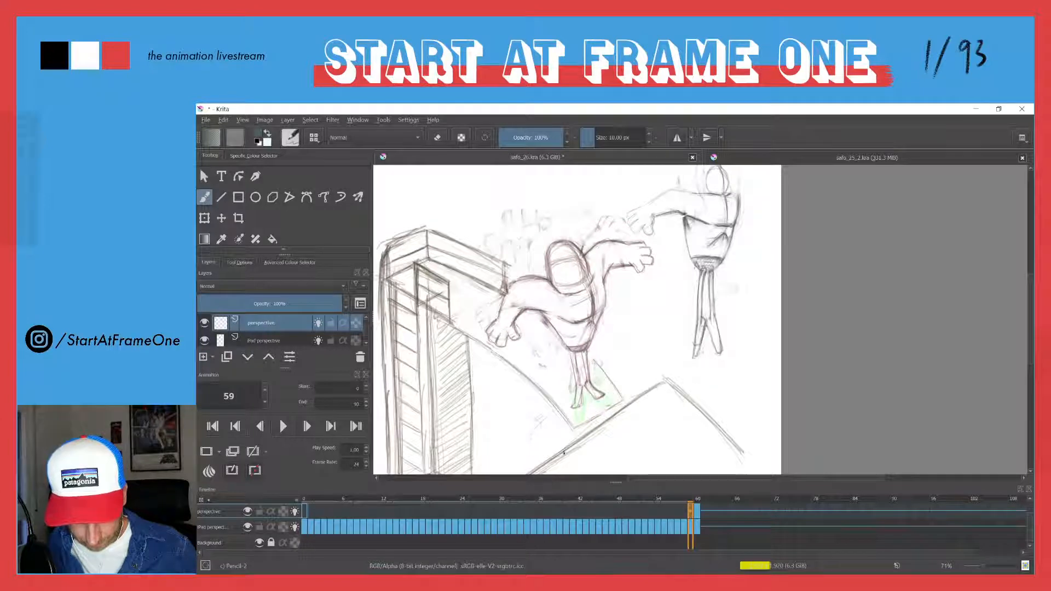
key(comma)
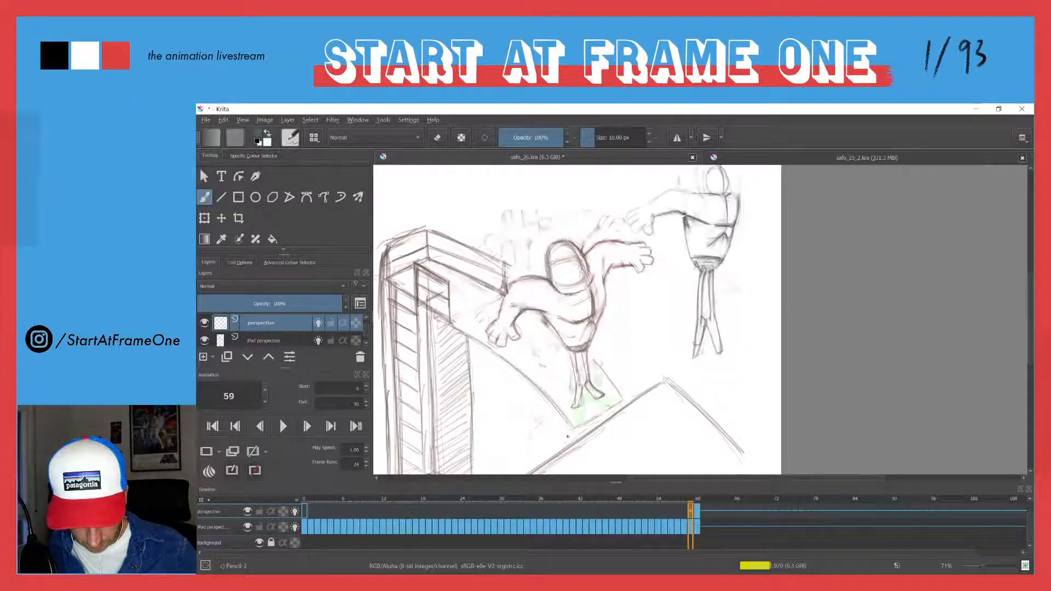
key(period)
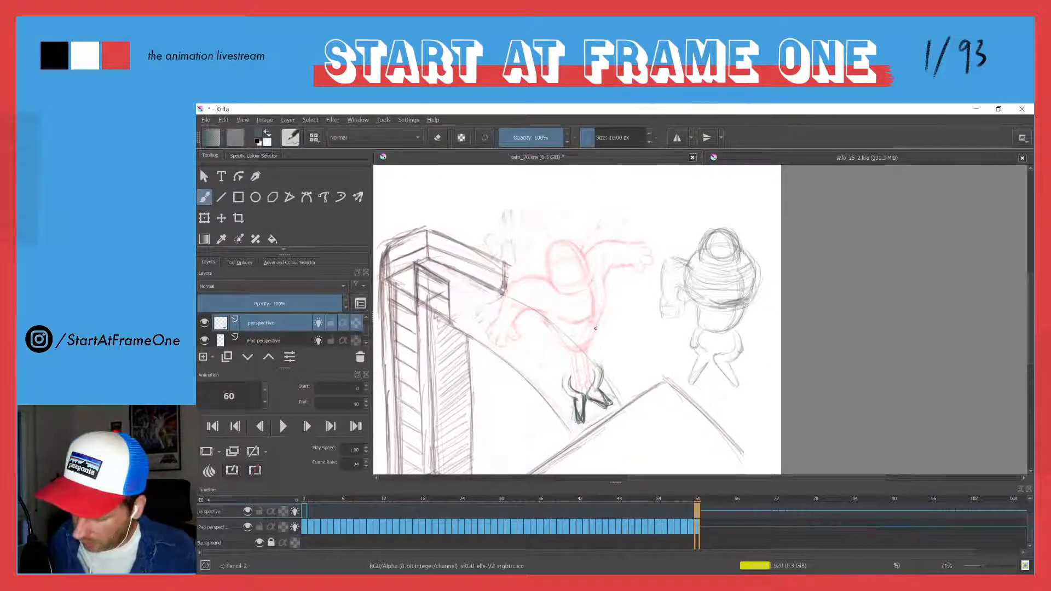
key(e)
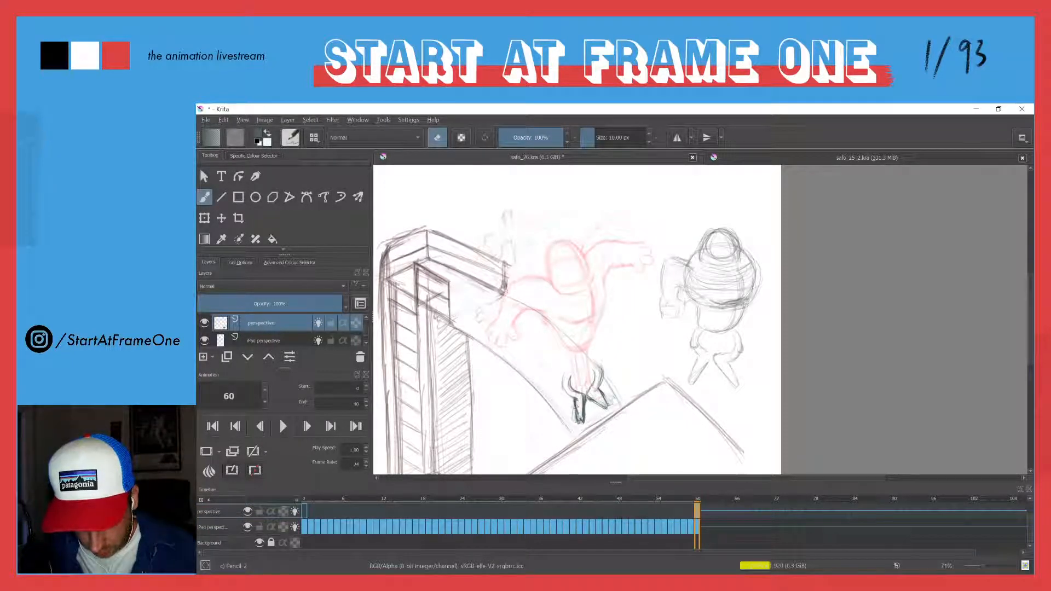
key(e)
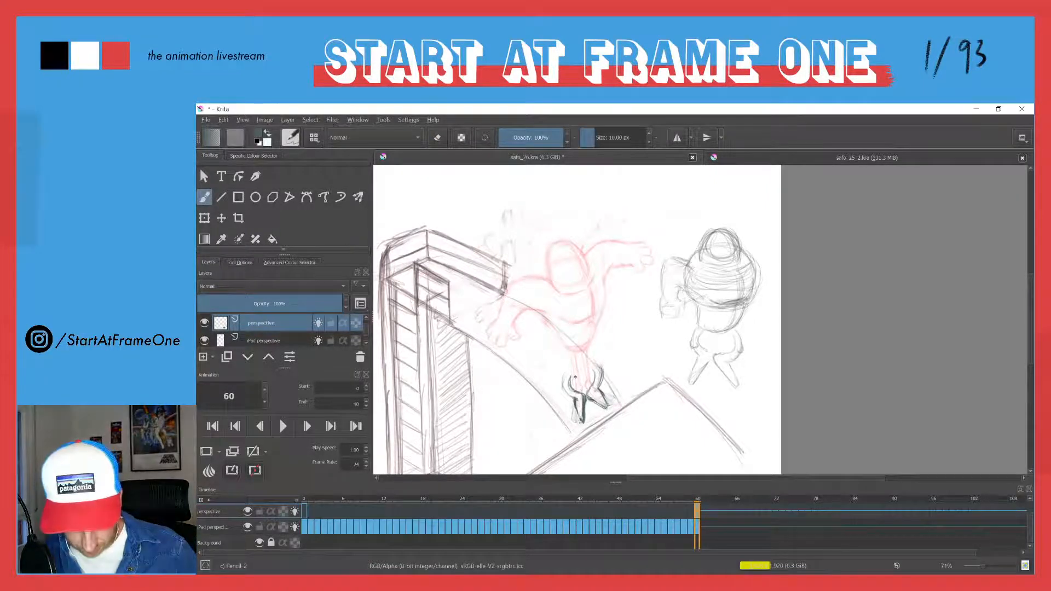
drag(576, 377, 574, 387)
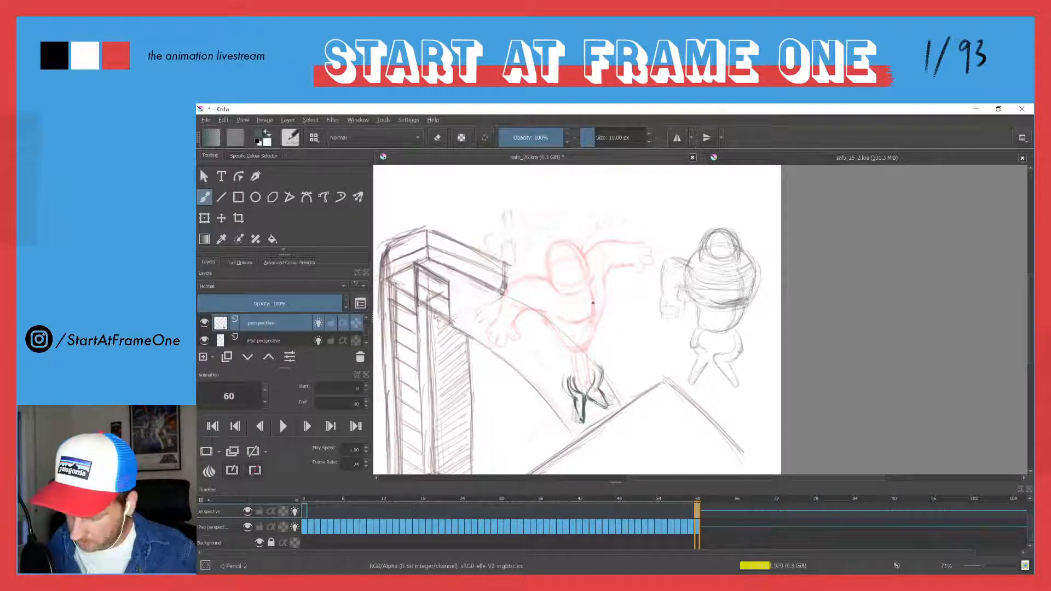
Touch up the outline of the diver's lower foot at frame 60 and compare it with frame 59.
key(e)
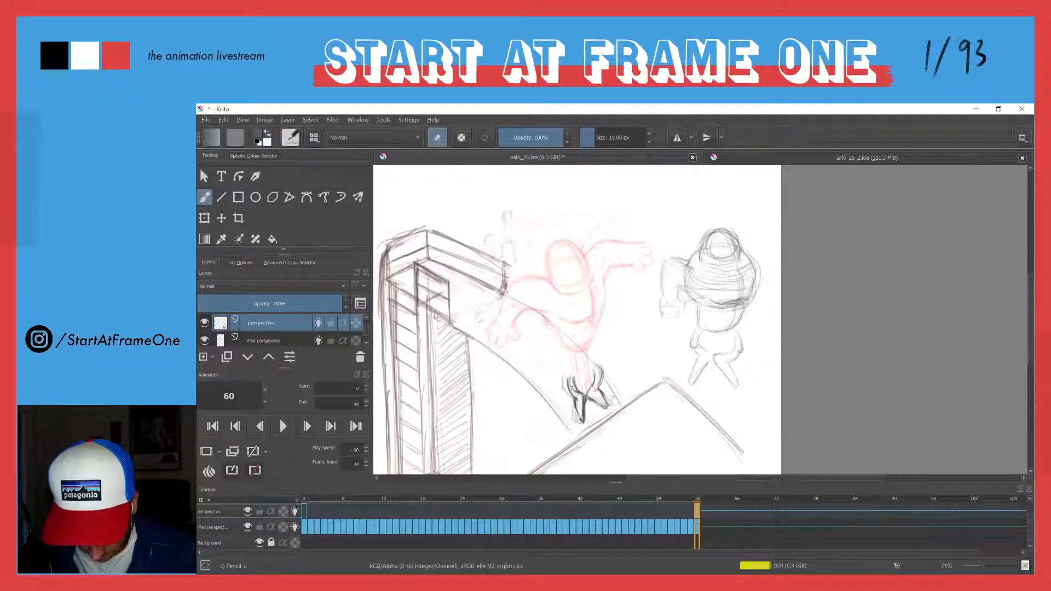
key(e)
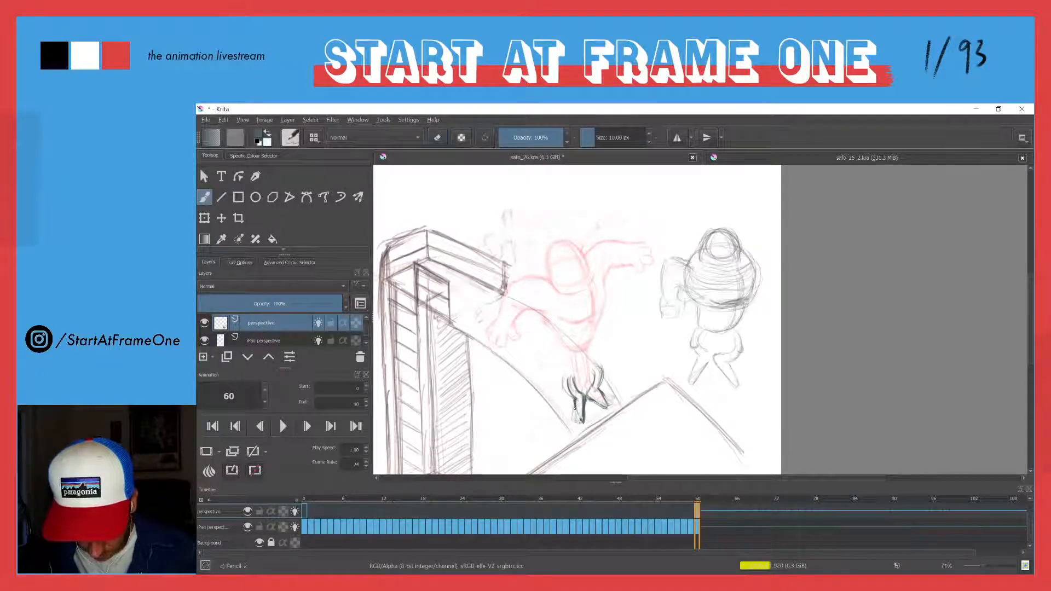
drag(577, 413, 584, 425)
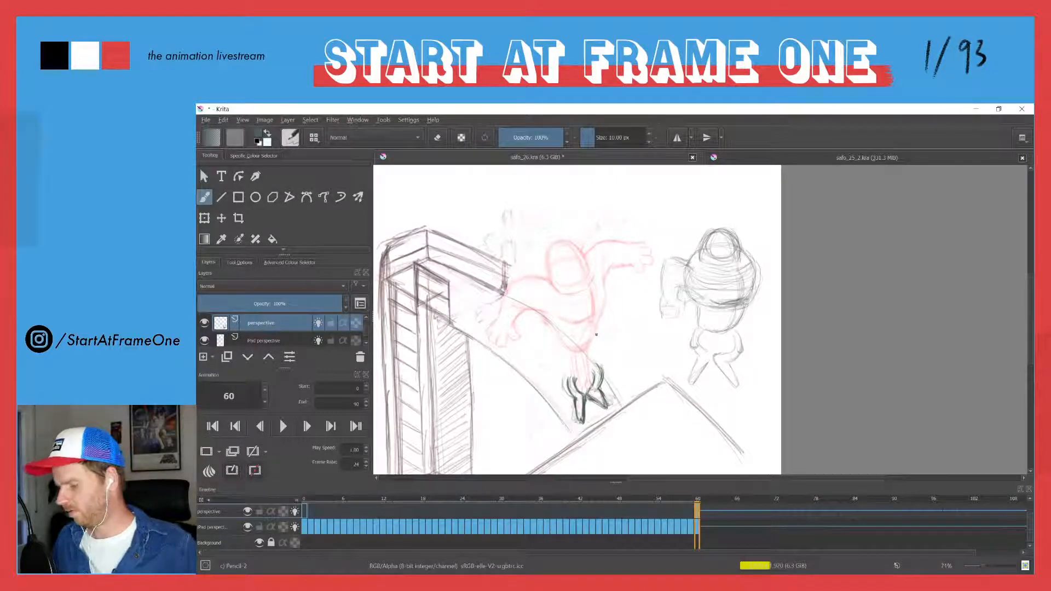
key(Left)
key(Right)
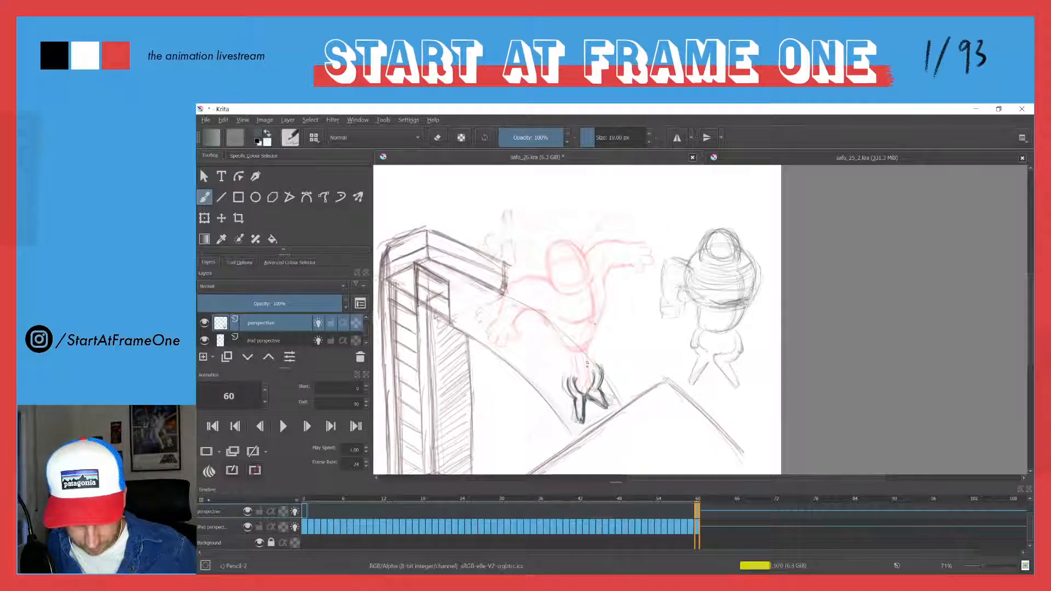
Sketch the diver's tapered hips and rounded chest above the legs at frame 60, and check them against the previous pose.
mouse_move(595, 329)
mouse_down()
mouse_move(594, 363)
mouse_move(569, 375)
mouse_up()
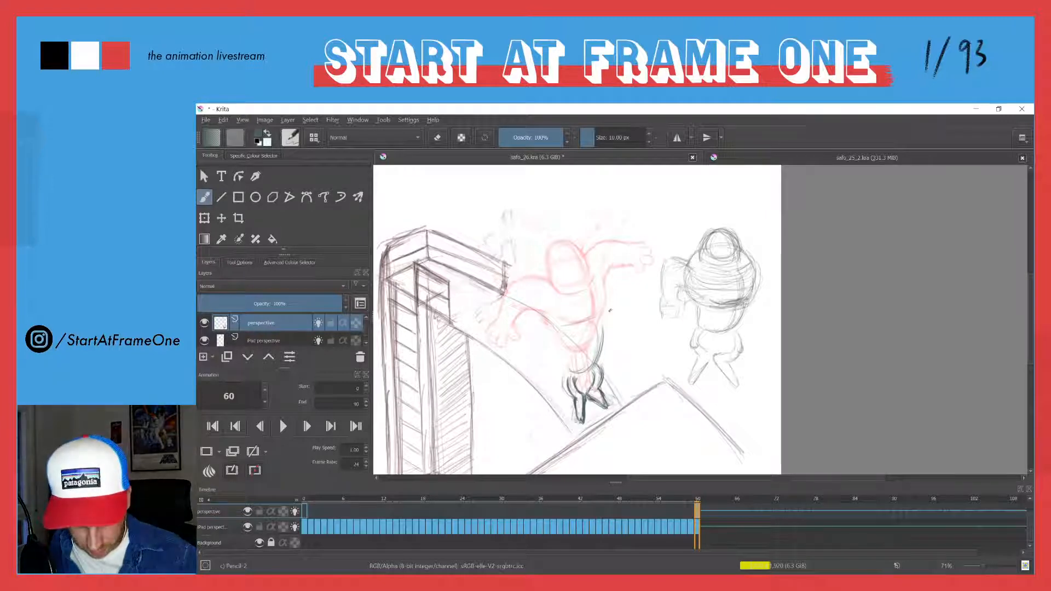
mouse_move(605, 314)
mouse_down()
mouse_move(568, 316)
mouse_move(602, 307)
mouse_move(598, 294)
mouse_move(609, 309)
mouse_move(603, 324)
mouse_move(578, 277)
mouse_move(565, 298)
mouse_move(602, 286)
mouse_move(539, 307)
mouse_move(590, 289)
mouse_move(548, 319)
mouse_move(545, 309)
mouse_move(576, 333)
mouse_move(610, 315)
mouse_move(550, 326)
mouse_move(607, 325)
mouse_move(599, 358)
mouse_move(557, 344)
mouse_move(582, 369)
mouse_move(571, 369)
mouse_move(598, 327)
mouse_move(586, 373)
mouse_up()
mouse_move(579, 366)
mouse_down()
mouse_move(588, 375)
mouse_move(565, 370)
mouse_up()
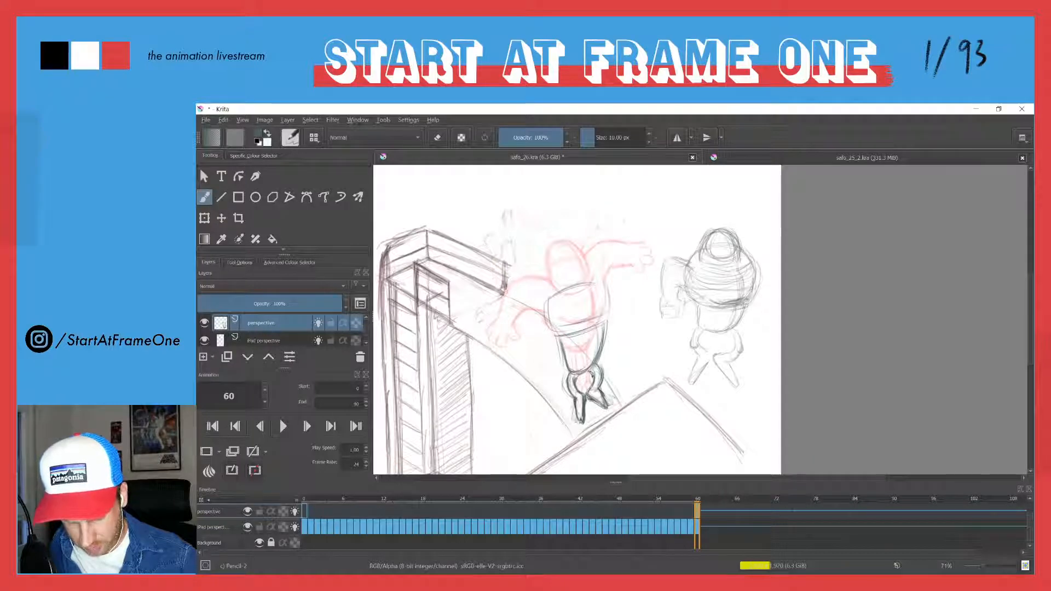
key(space)
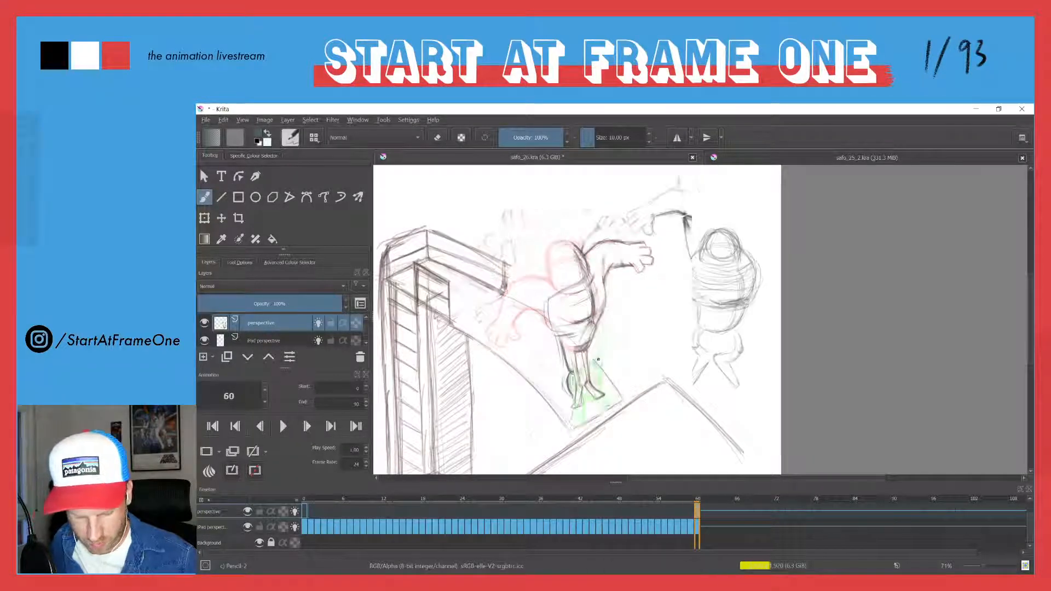
key(space)
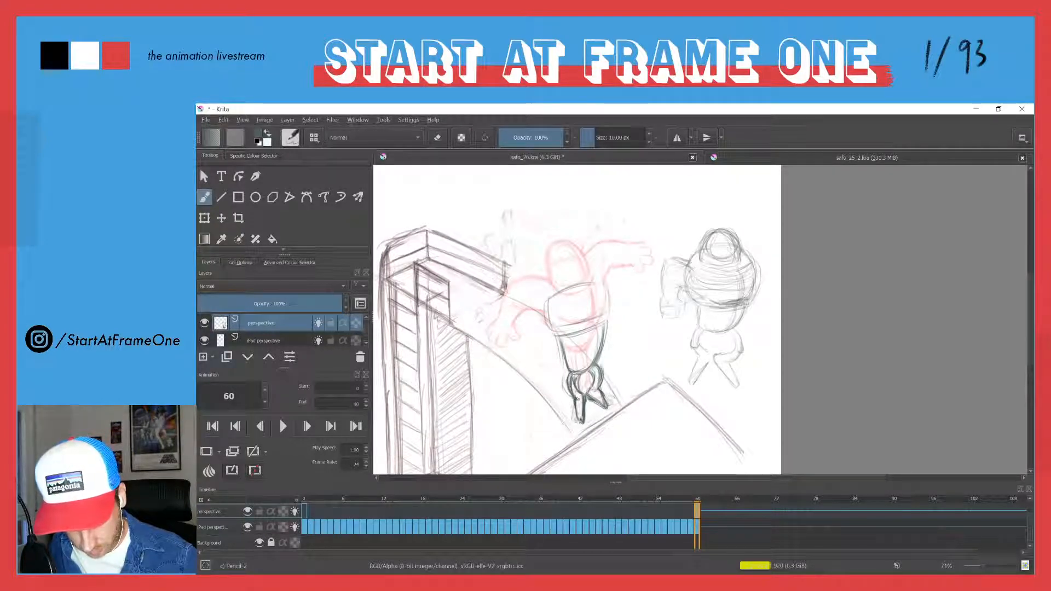
Erase stray marks beside the diver's calf, redraw the lower foot at frame 60 and thin out its excess lines.
key(e)
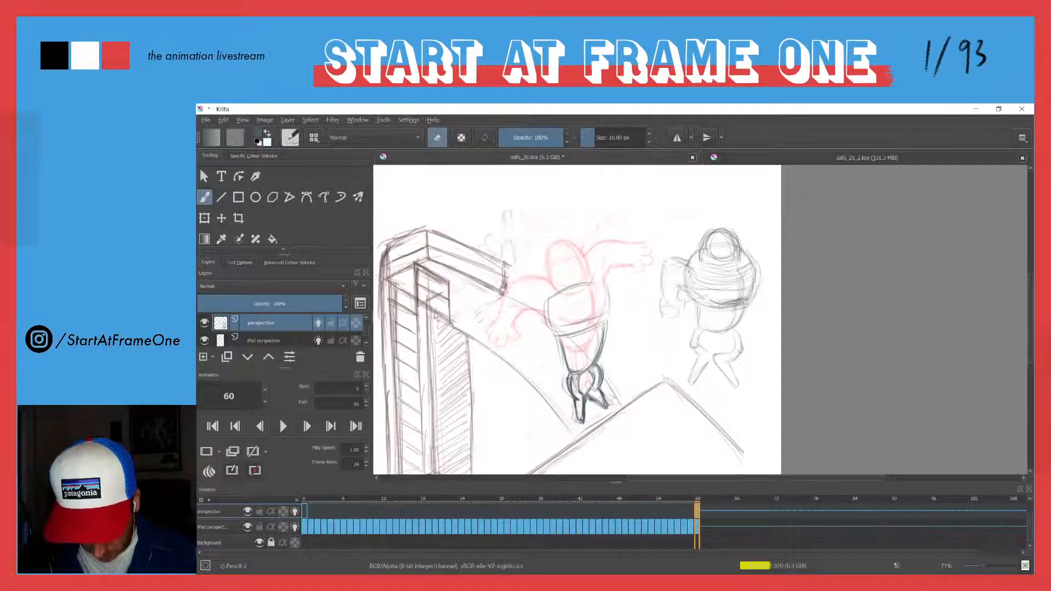
drag(564, 376, 568, 384)
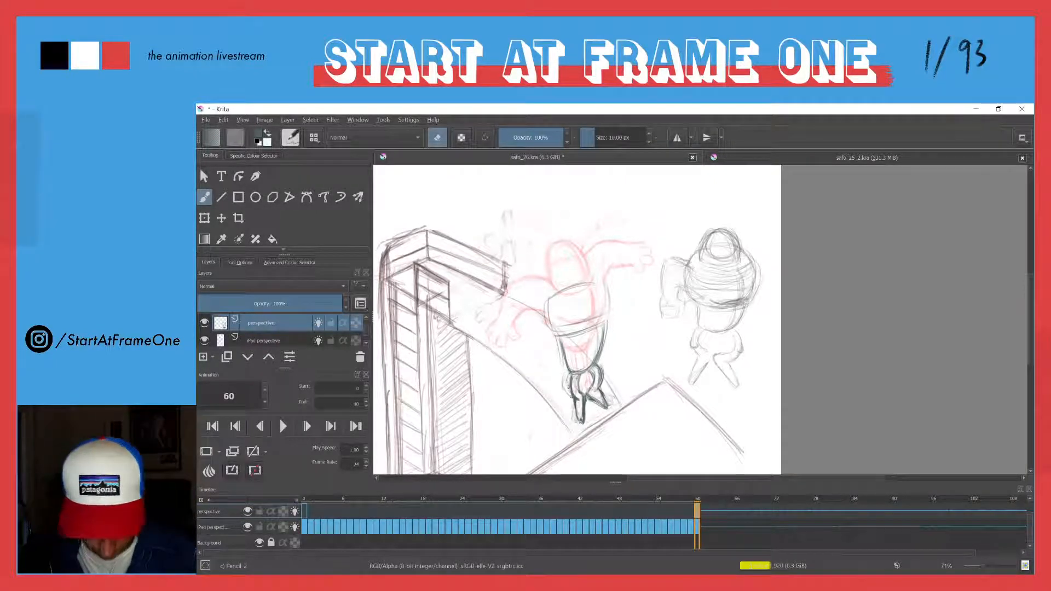
key(e)
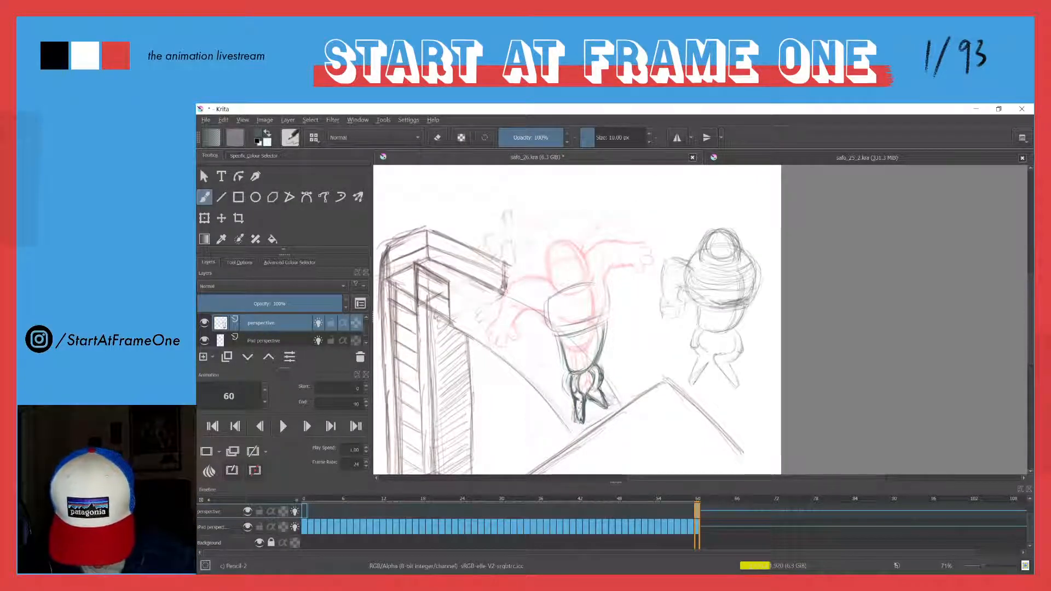
drag(575, 407, 575, 422)
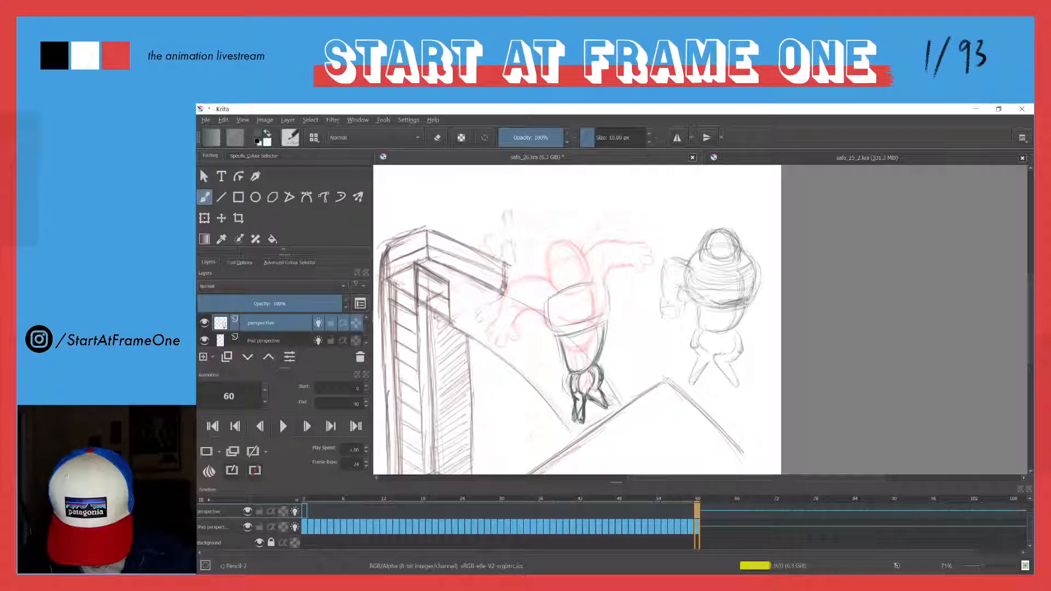
key(e)
drag(581, 402, 581, 426)
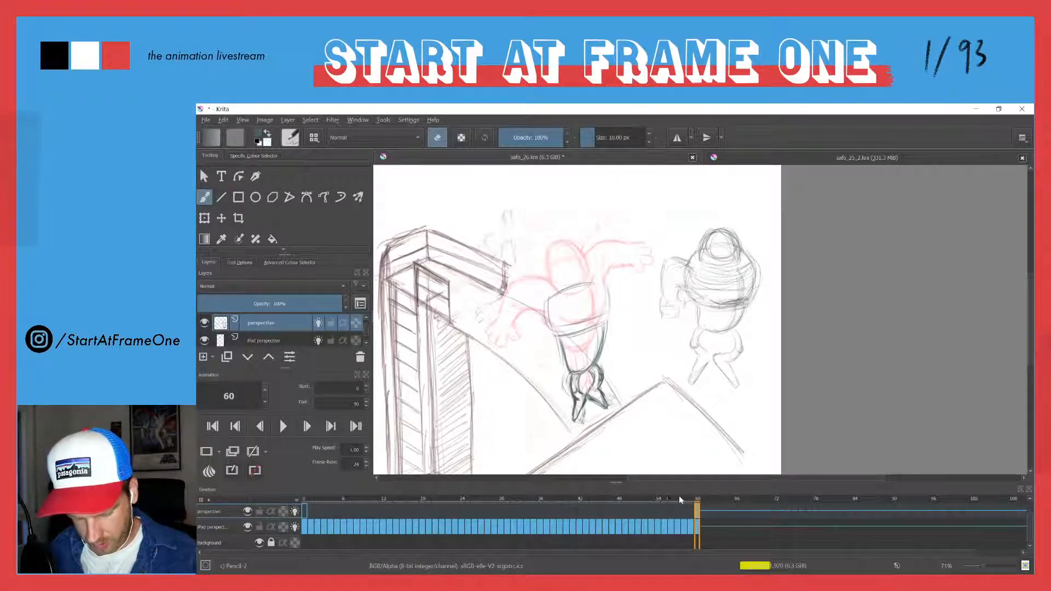
Play the animation from frame 0 to review the dive with the new pose, and return to frame 60.
click(304, 499)
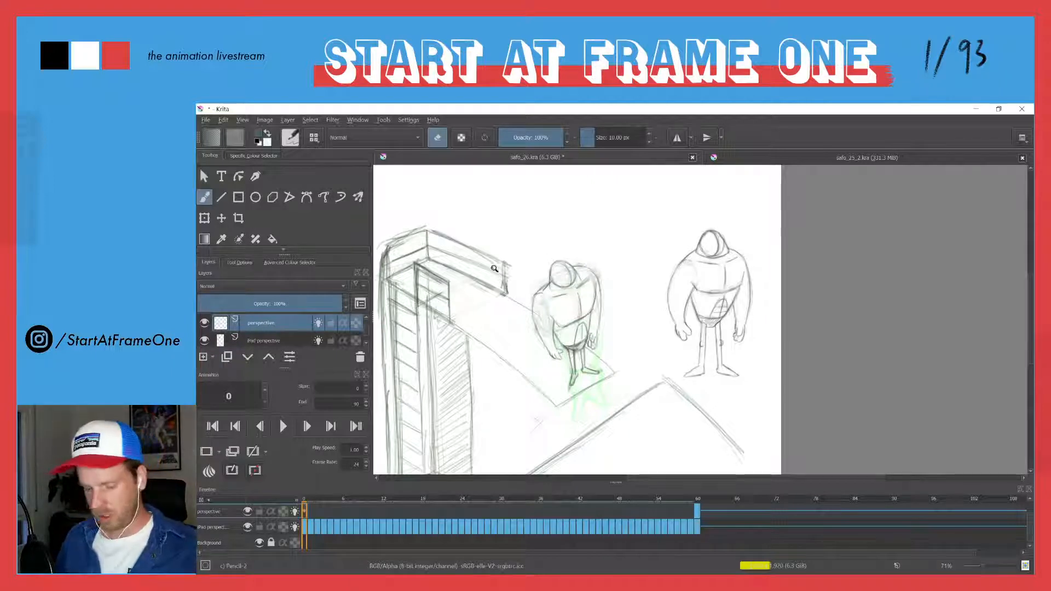
drag(497, 269, 483, 326)
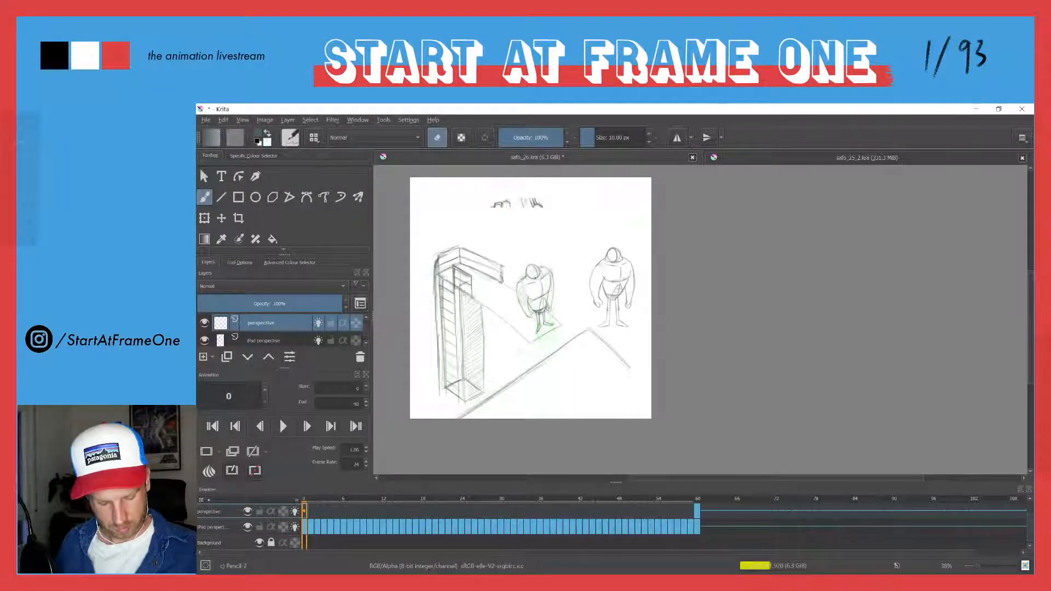
click(306, 499)
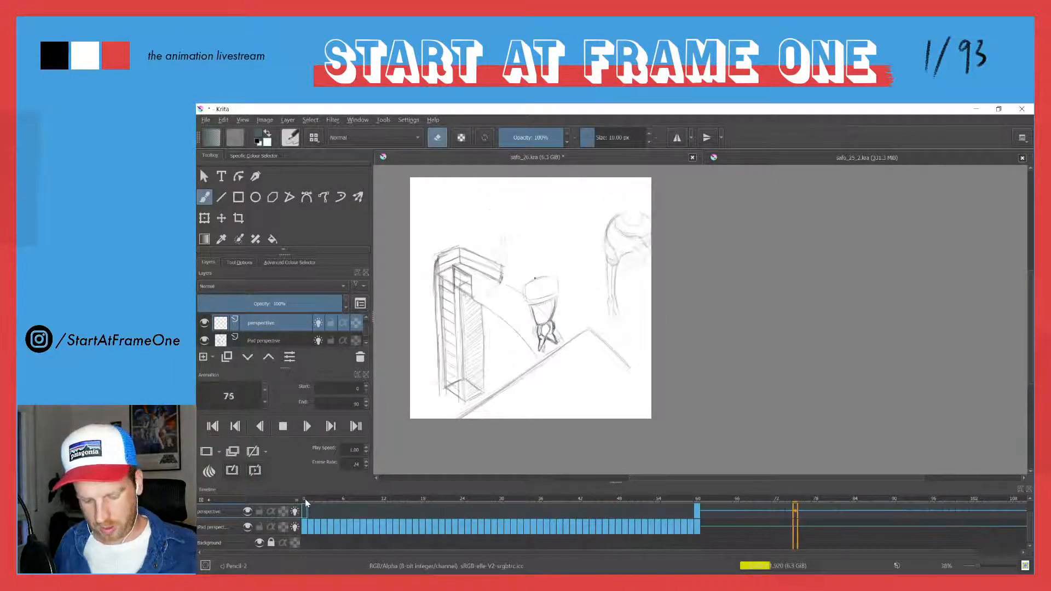
key(space)
key(space)
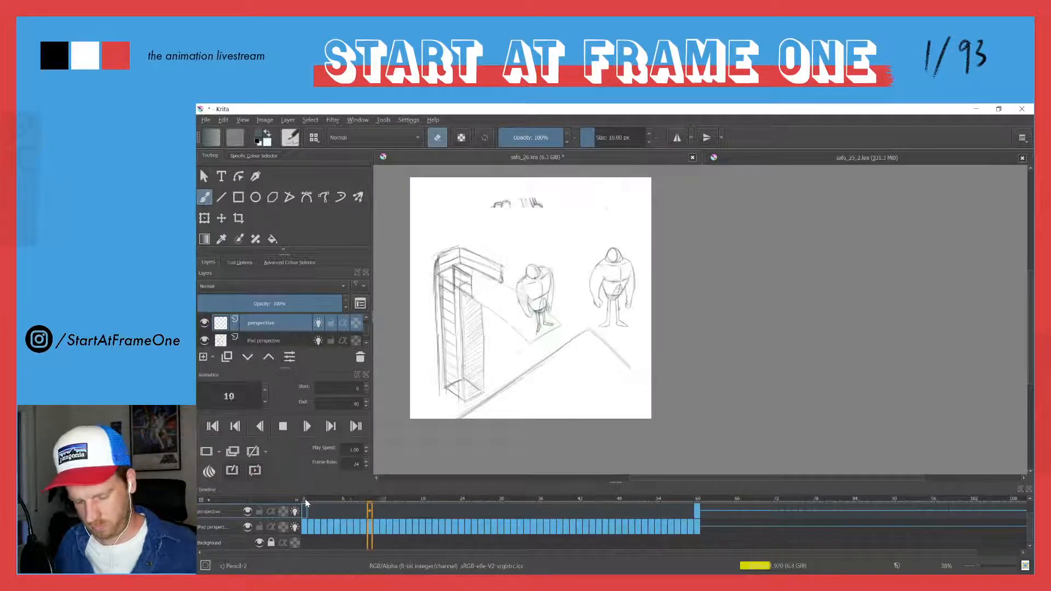
click(699, 499)
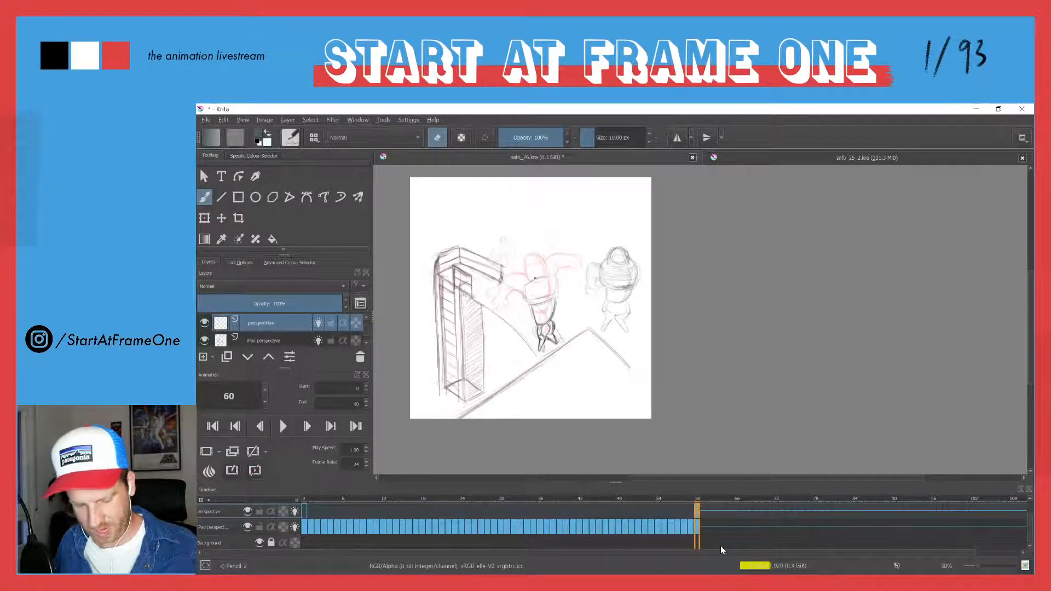
Sketch curved contour lines around the diver's chest and waist at frame 60.
drag(552, 307, 554, 268)
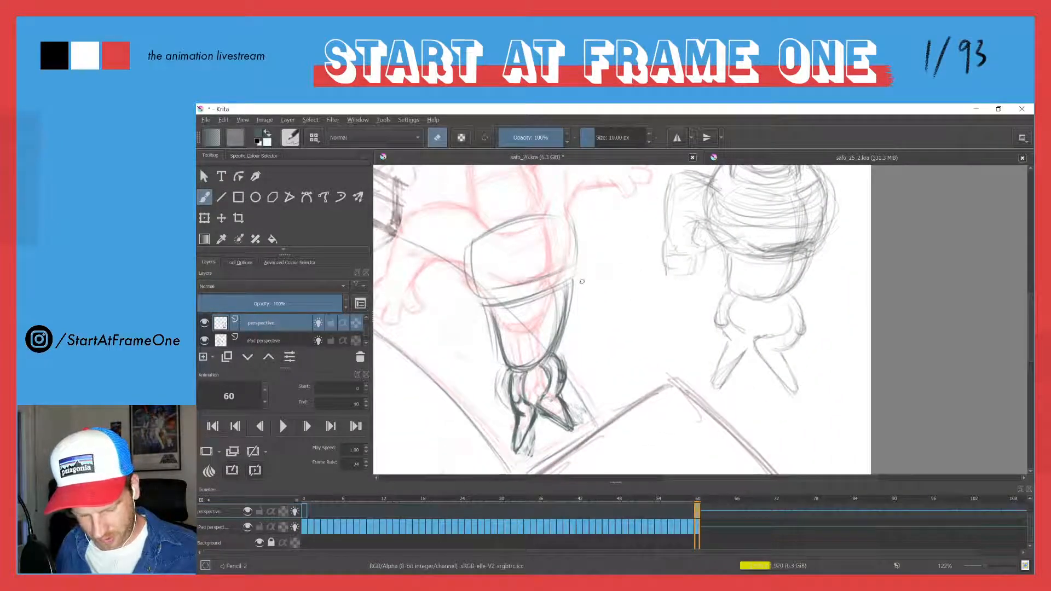
key(e)
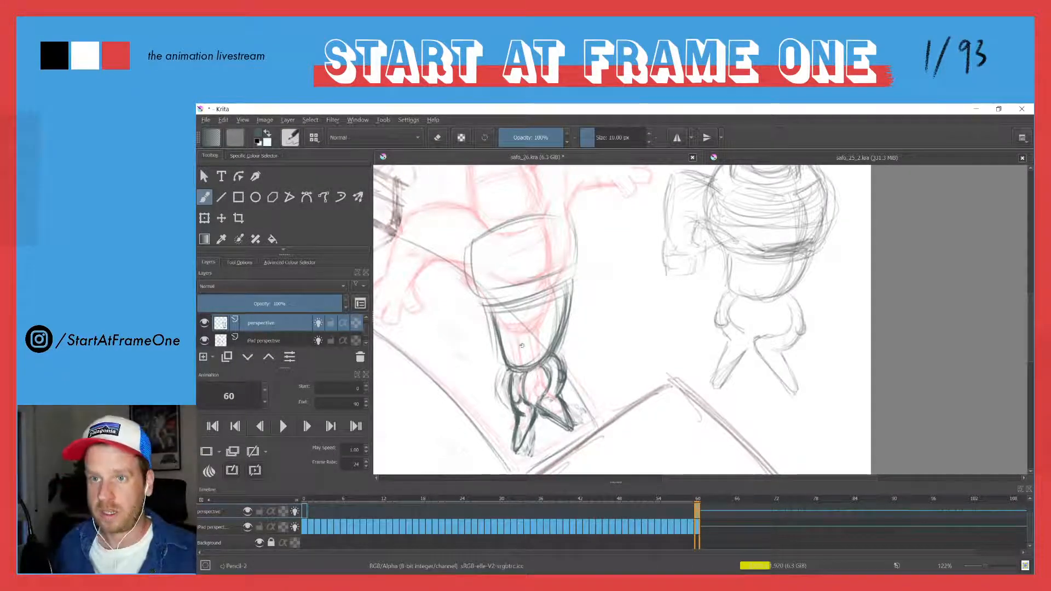
mouse_move(519, 292)
ctrl+mouse_down()
mouse_move(501, 322)
mouse_move(552, 341)
mouse_move(582, 287)
mouse_move(558, 282)
mouse_move(575, 299)
ctrl+mouse_up()
mouse_move(526, 315)
mouse_down()
mouse_move(585, 296)
mouse_move(579, 335)
mouse_move(547, 345)
mouse_up()
drag(575, 337, 526, 345)
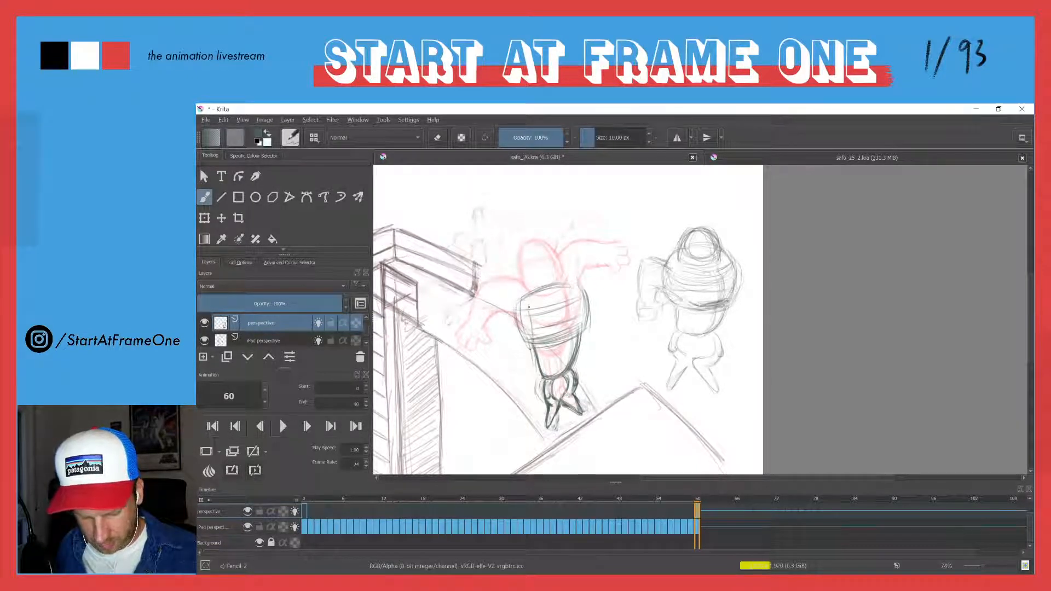
Strengthen the sides of the diver's torso and hips, and sketch the domed head above the chest at frame 60.
drag(529, 307, 534, 336)
drag(584, 296, 581, 332)
mouse_move(578, 340)
mouse_down()
mouse_move(552, 350)
mouse_move(562, 372)
mouse_up()
mouse_move(567, 298)
mouse_down()
mouse_move(543, 264)
mouse_move(569, 290)
mouse_move(535, 285)
mouse_move(543, 267)
mouse_move(533, 298)
mouse_move(559, 267)
mouse_up()
drag(529, 298, 567, 287)
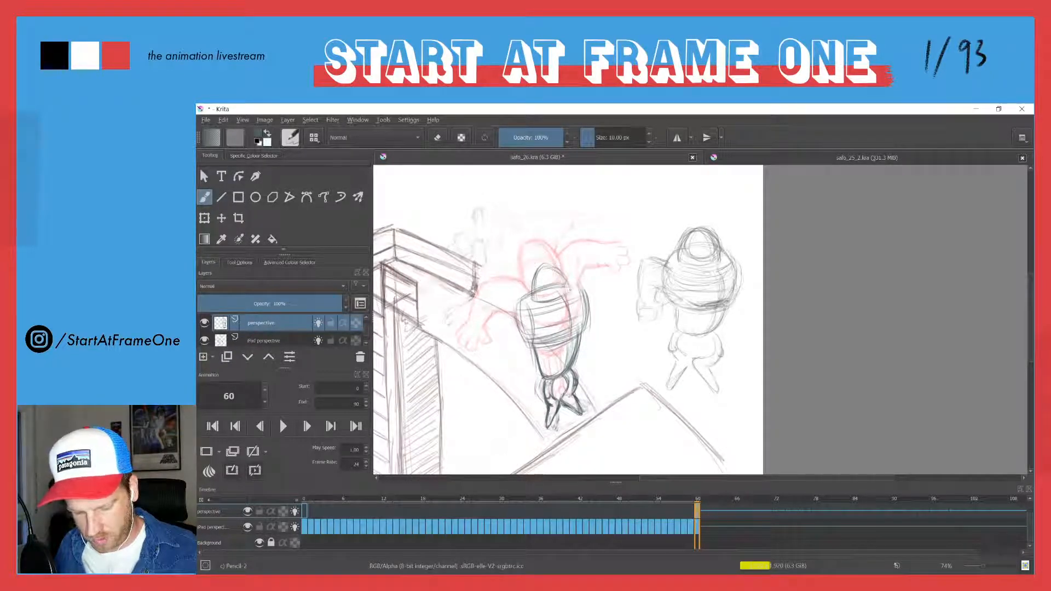
Consult the coloured diver illustration in the other document, and sketch the bent arm and hand nearest the platform at frame 60.
click(786, 158)
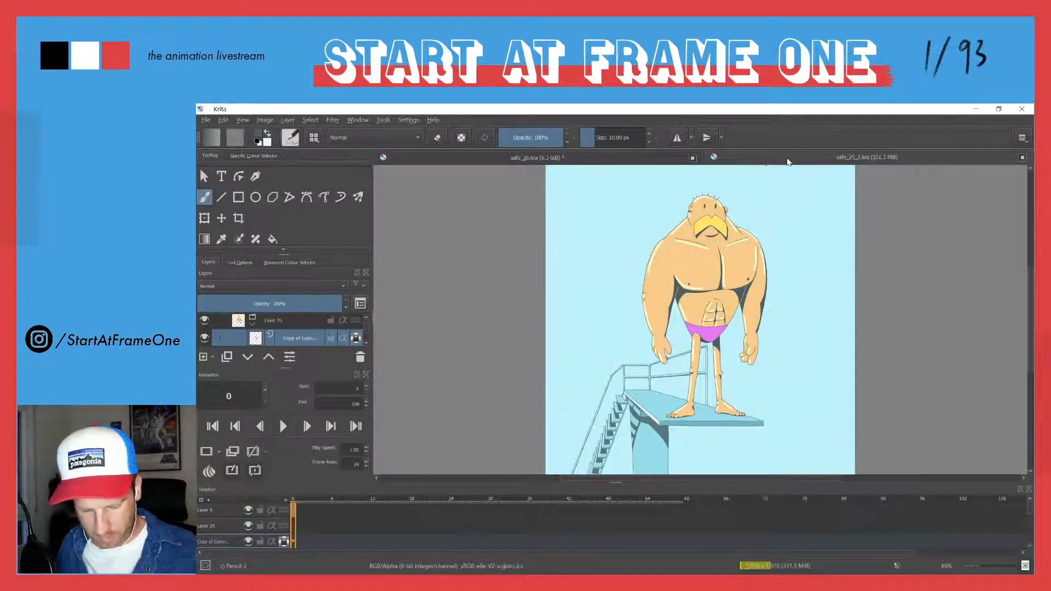
click(475, 158)
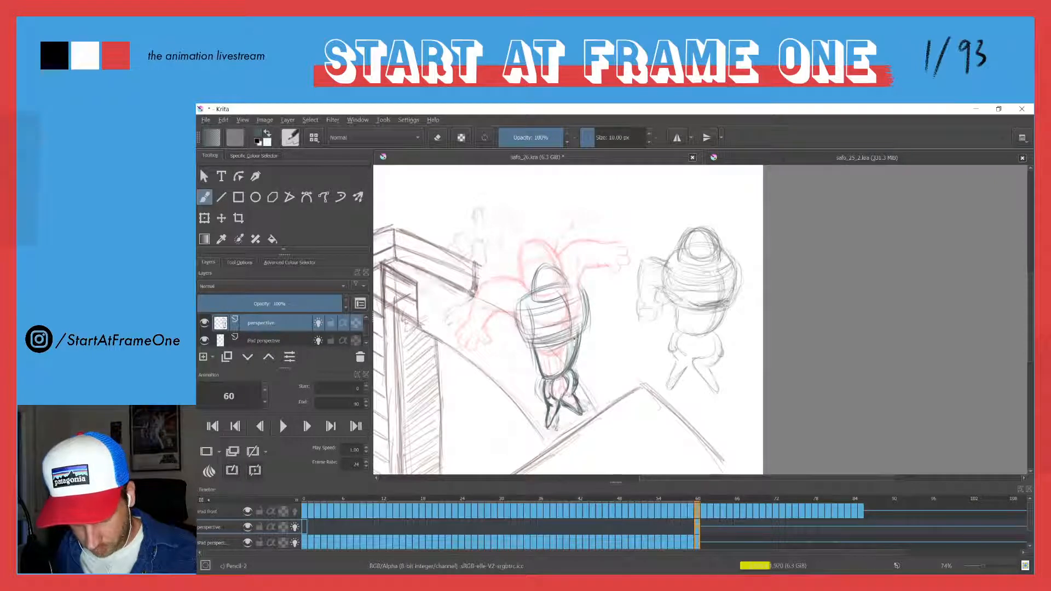
drag(569, 349, 564, 371)
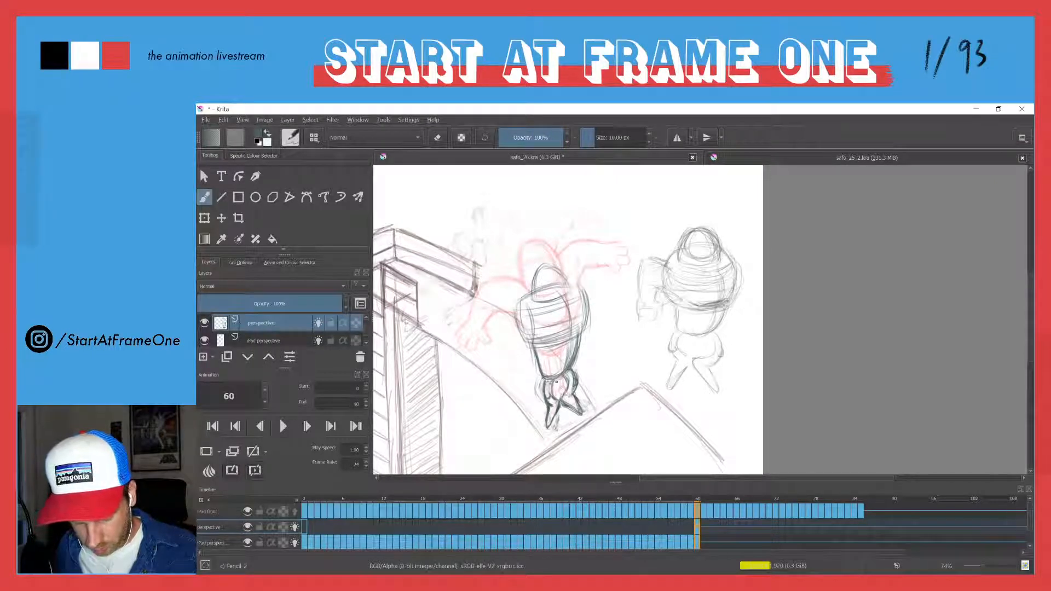
drag(549, 376, 540, 393)
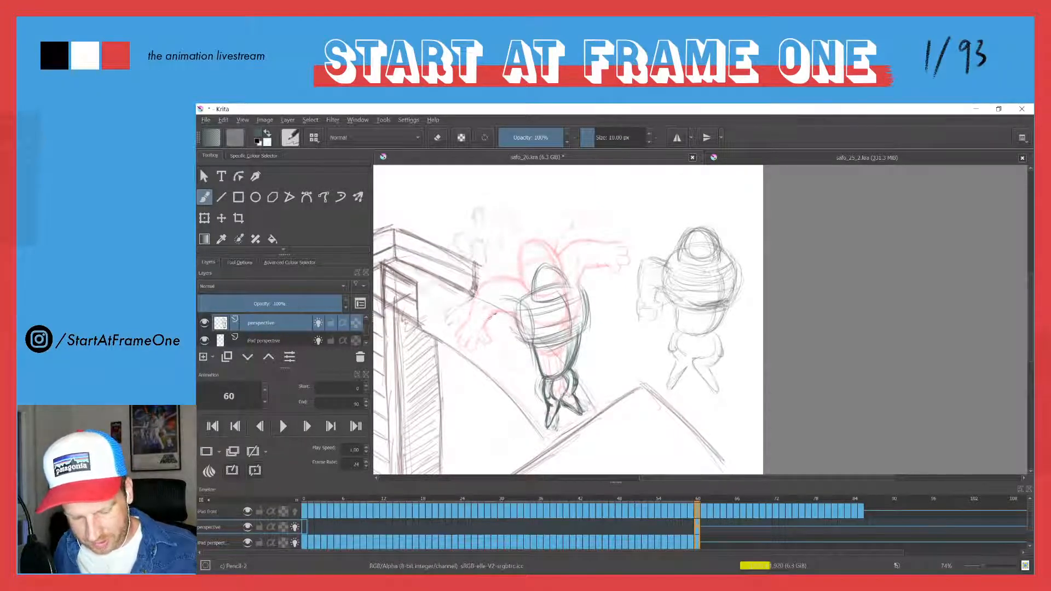
drag(497, 305, 488, 337)
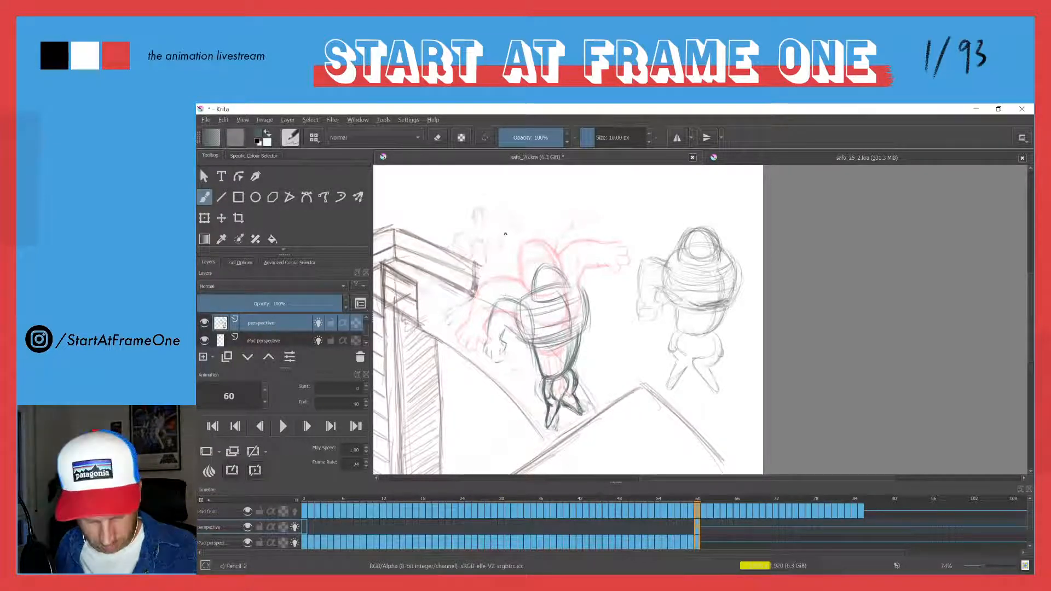
Flip between frames 59 and 60 to check the movement of the diver's torso, head and arm.
key(Right)
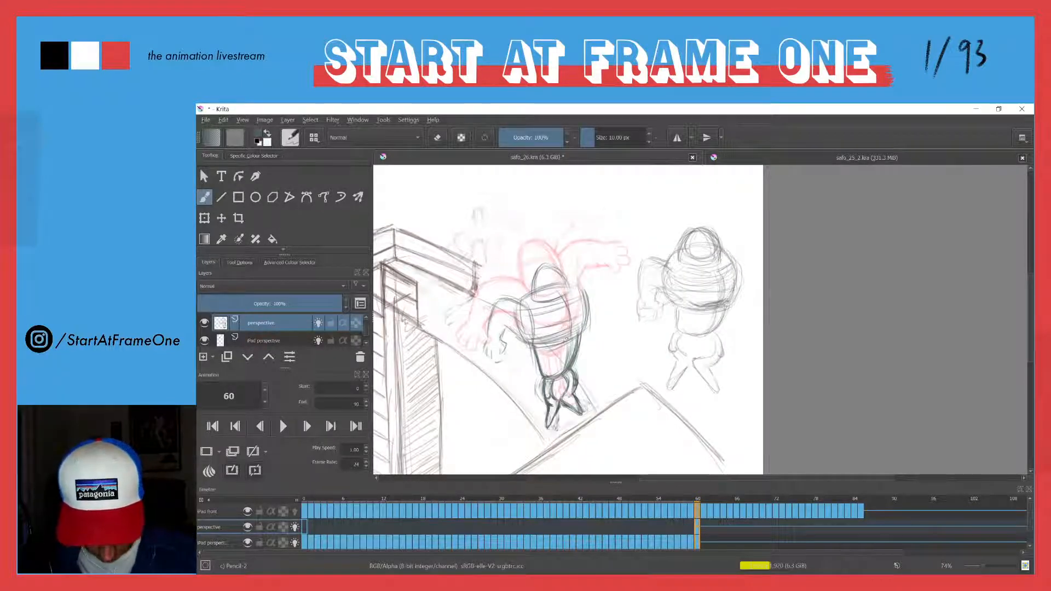
key(Left)
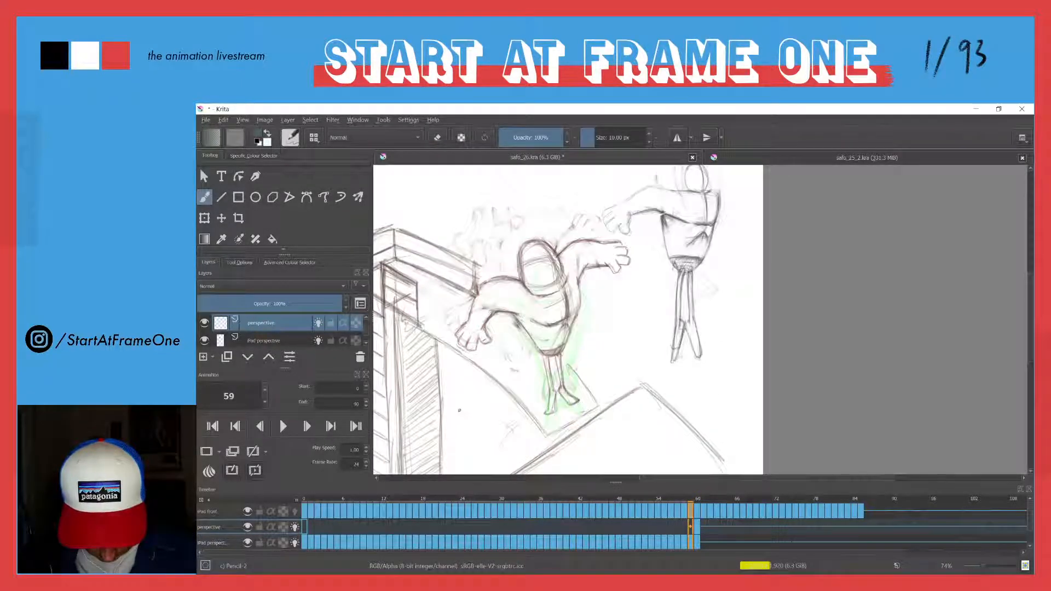
key(Right)
key(Left)
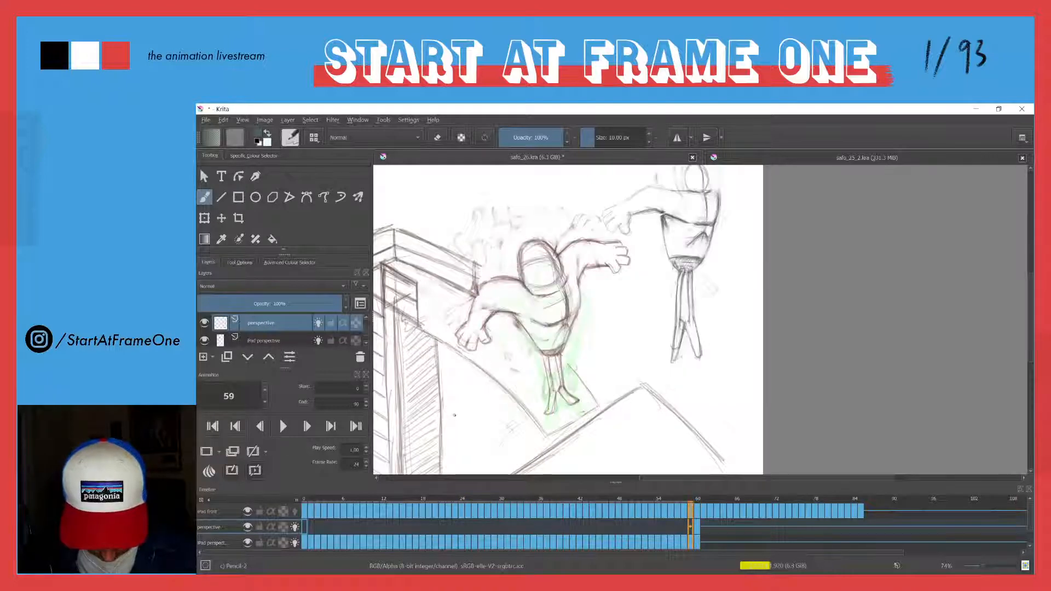
key(Right)
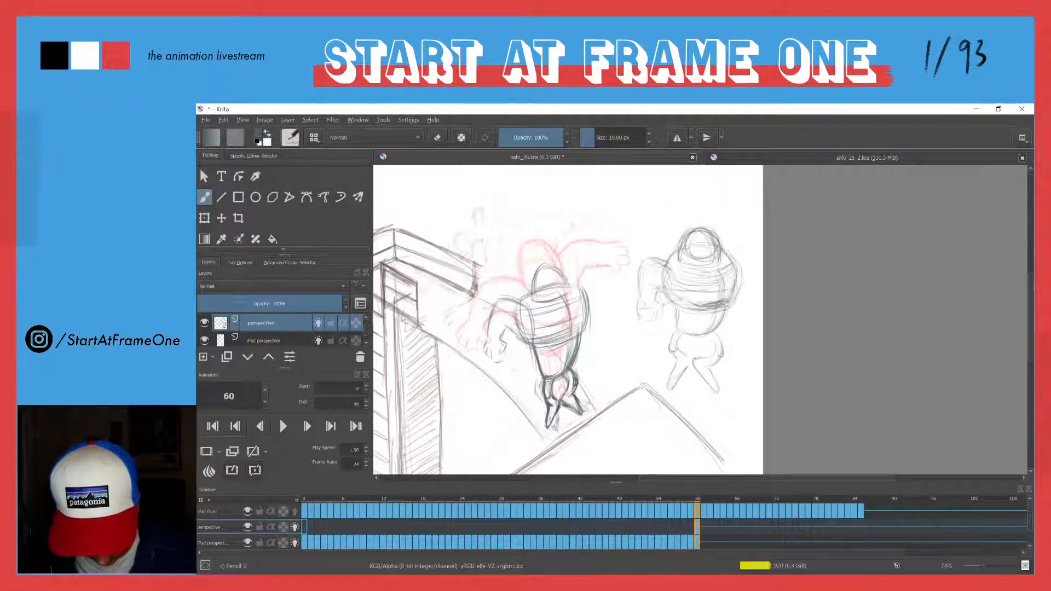
Darken the edge of the diver's hips at frame 60 and erase the excess lines around the hips and legs.
drag(530, 344, 542, 370)
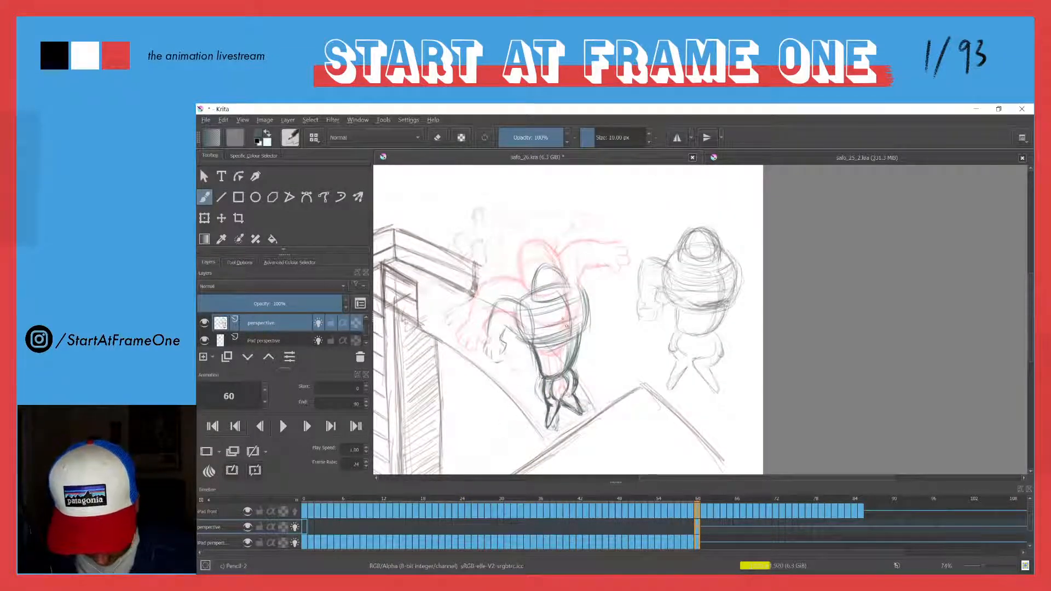
key(e)
mouse_move(532, 351)
mouse_down()
mouse_move(541, 372)
mouse_move(571, 354)
mouse_move(565, 371)
mouse_move(549, 375)
mouse_up()
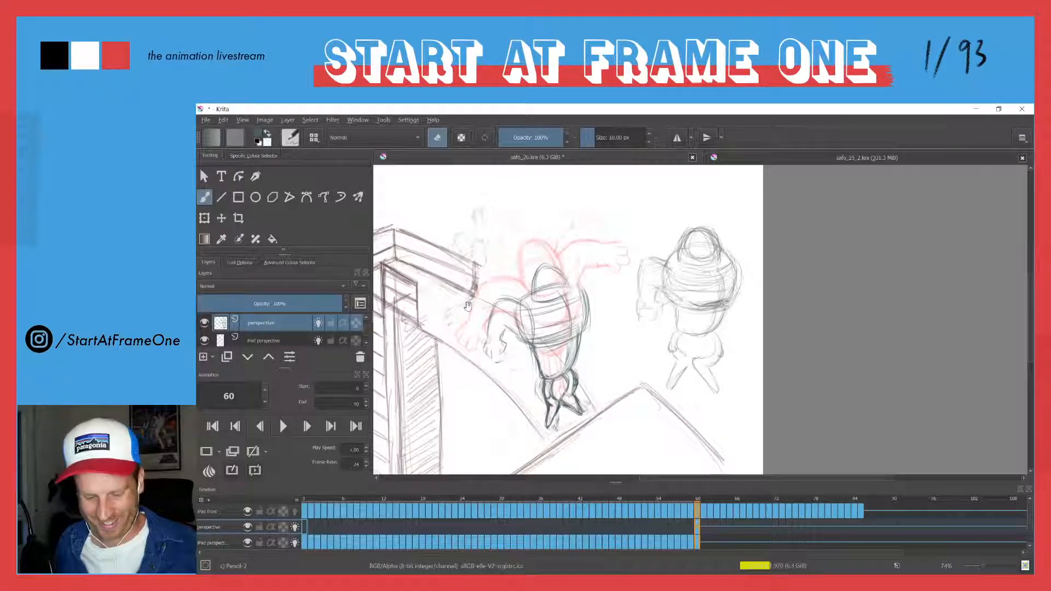
Bring the whole diving tower into view and compare the diver's poses at frames 59 and 60.
drag(468, 306, 558, 265)
key(Left)
key(Right)
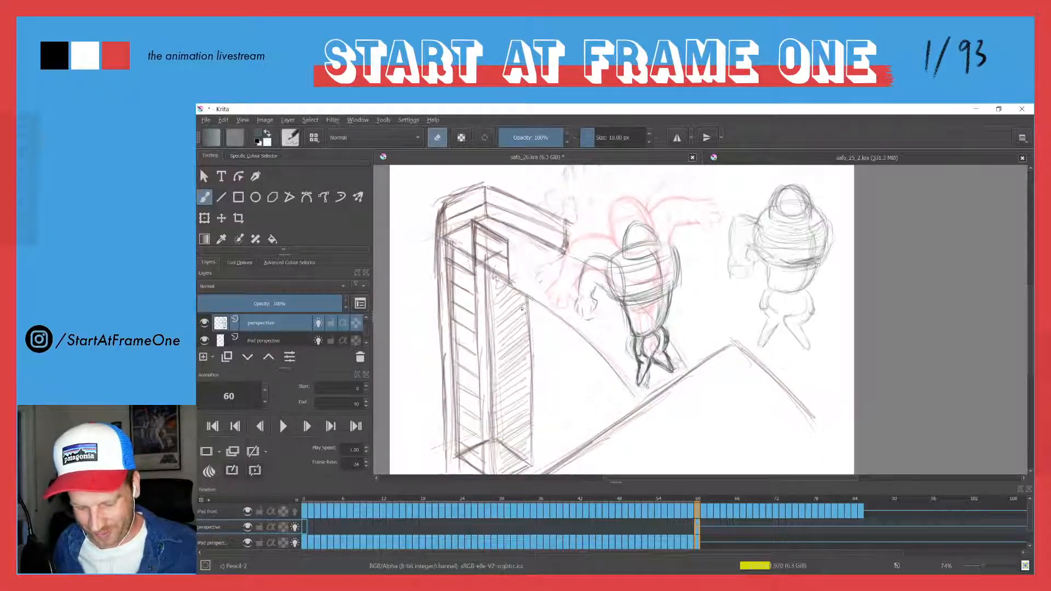
key(Left)
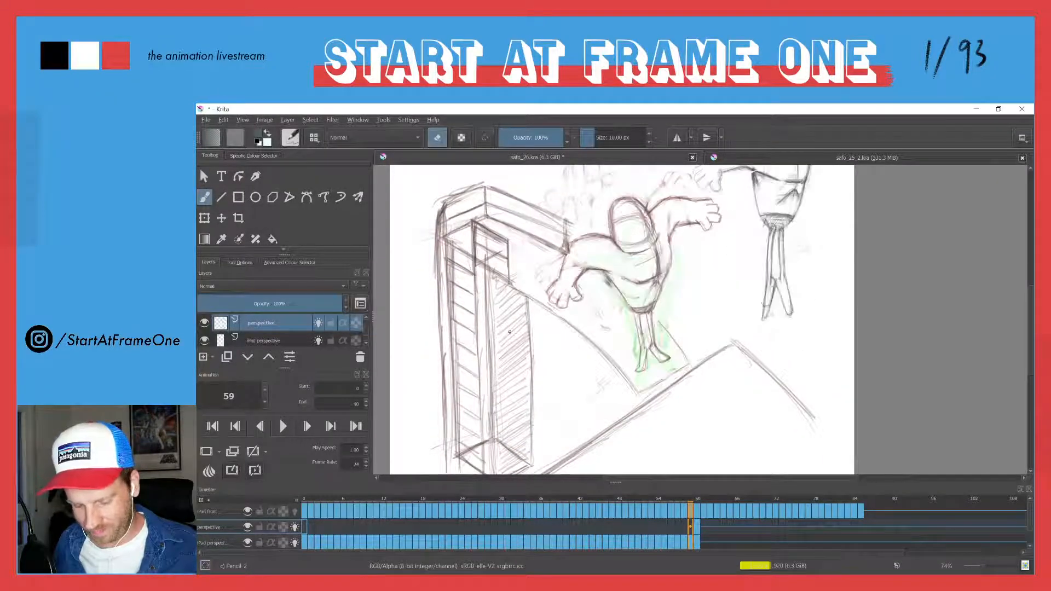
View the whole canvas and flip between frames 59 and 60 to compare the diver's takeoff poses.
key(Right)
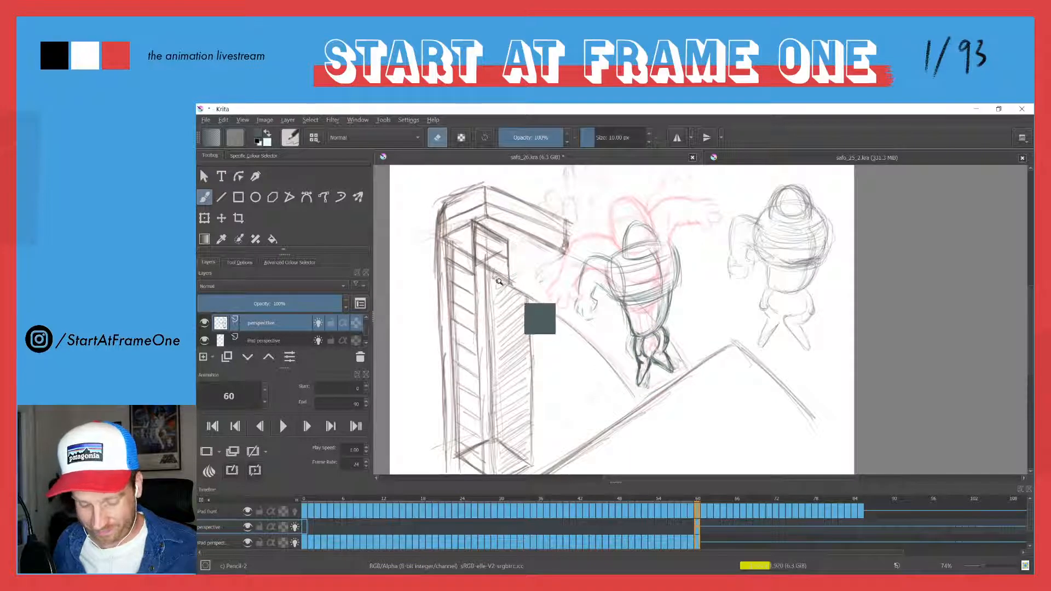
drag(500, 281, 501, 361)
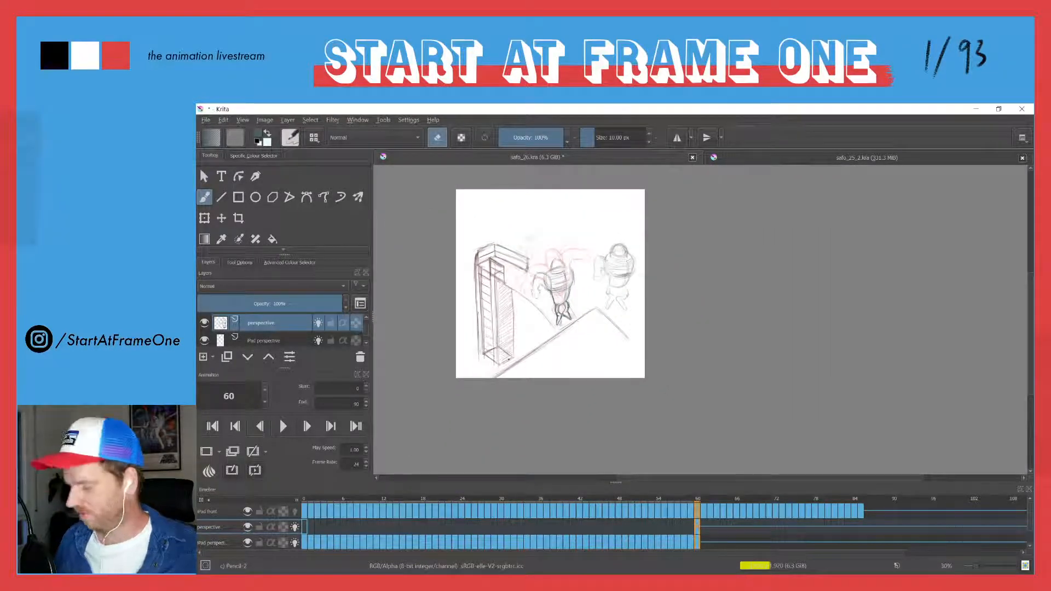
key(Left)
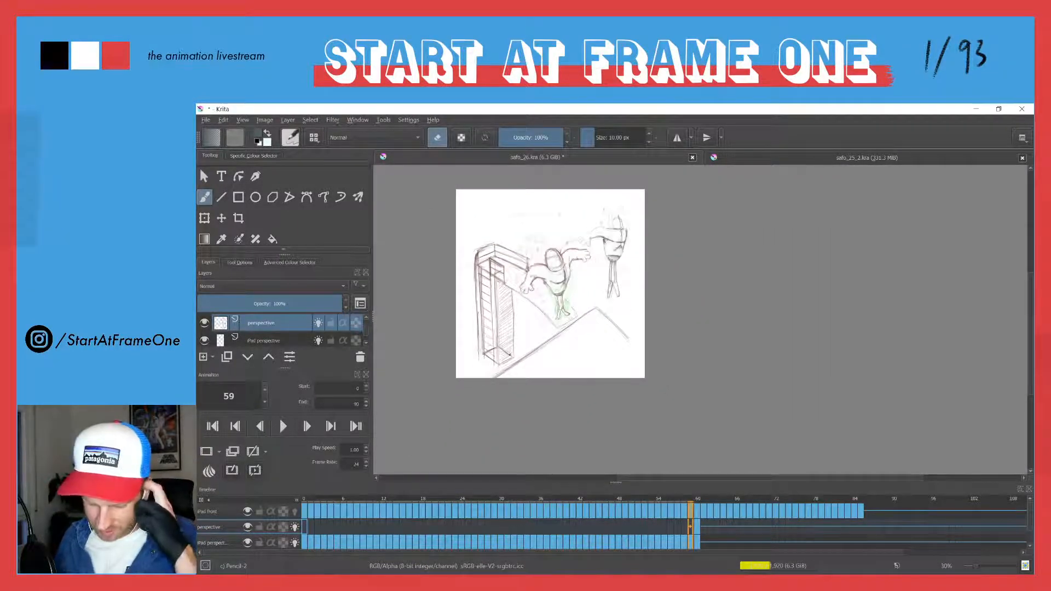
key(Right)
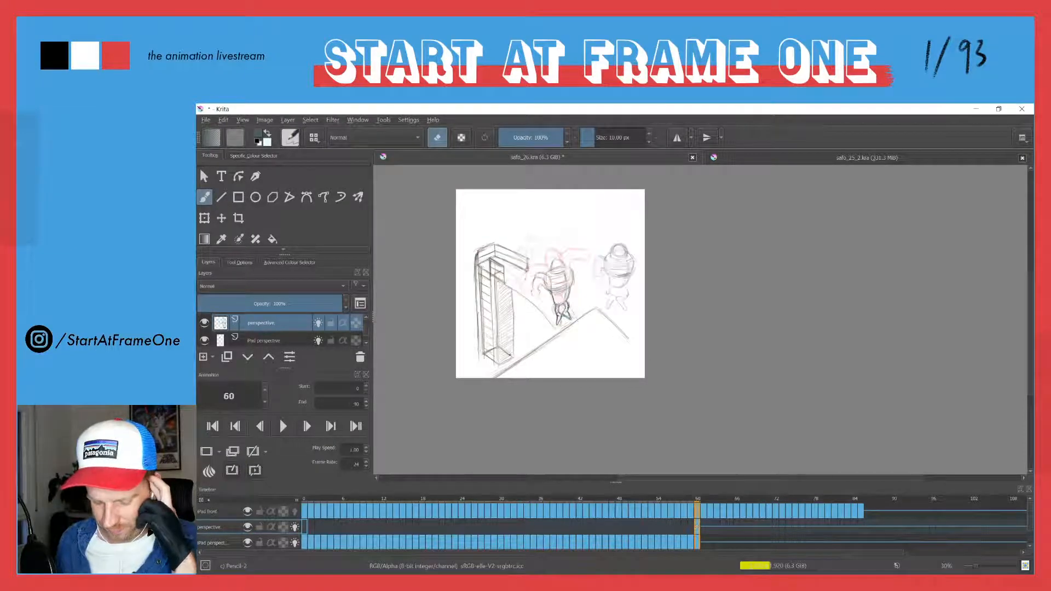
key(Left)
key(Right)
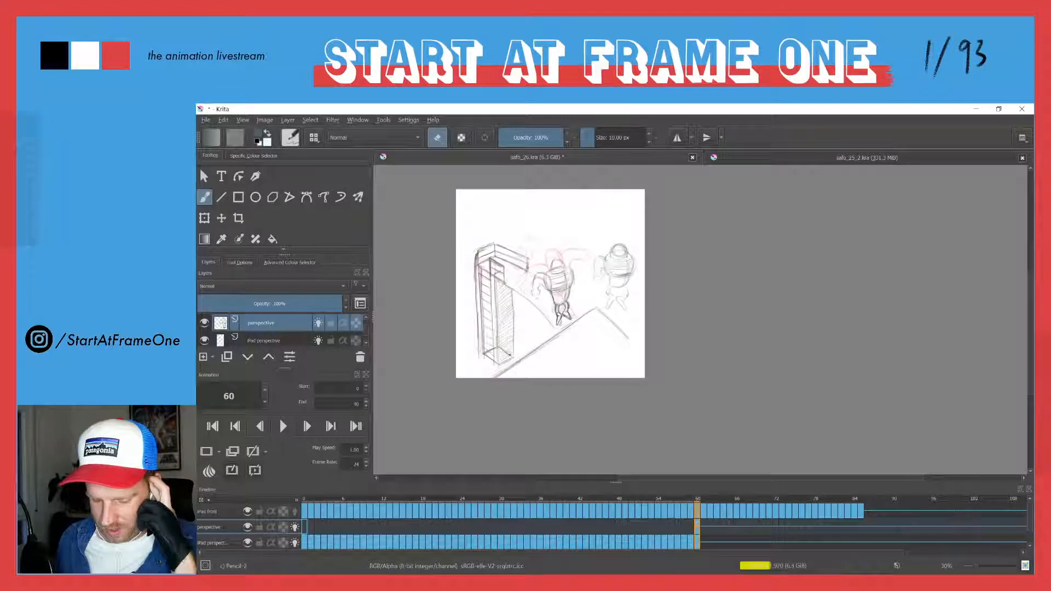
key(Left)
key(Right)
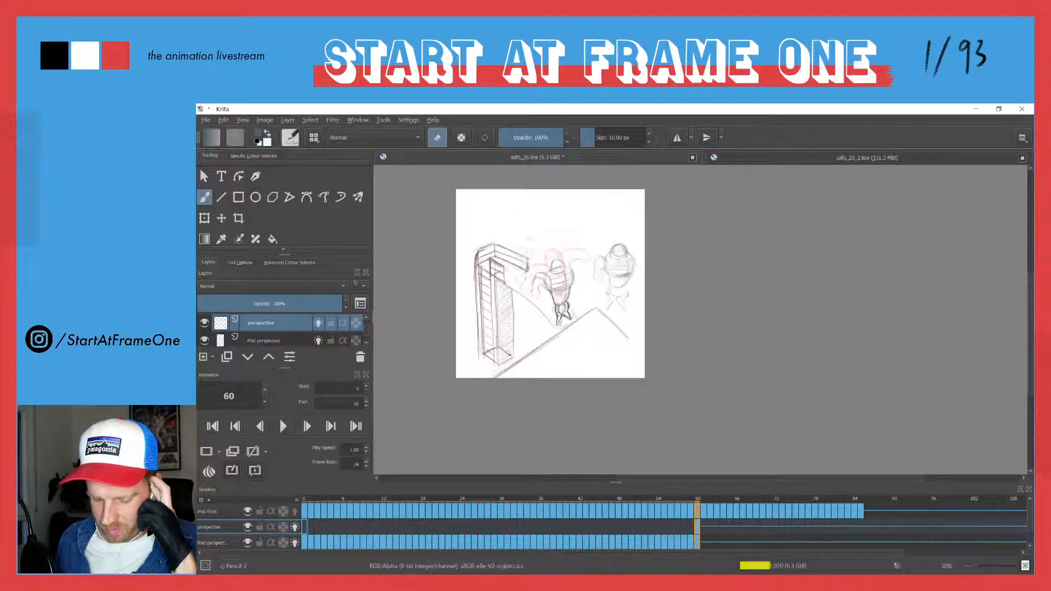
Step back and forth between frames 56 and 72 to study how the front-view diver moves around frame 60.
key(Right)
key(Right)
key(Right)
key(Right)
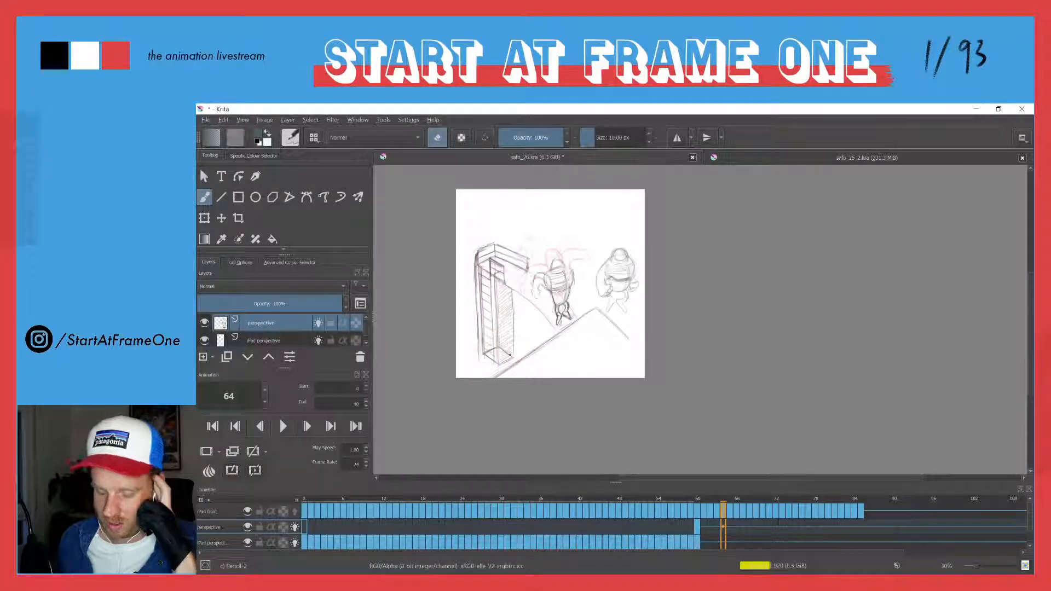
key(Left)
key(Left)
key(Left)
key(Left)
key(Left)
key(Left)
key(Left)
key(Left)
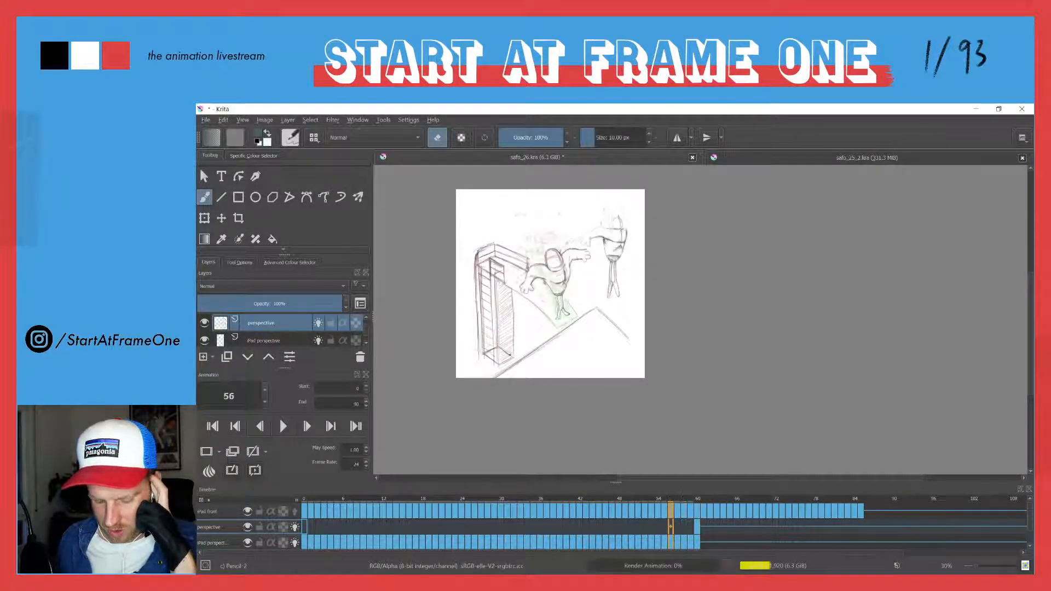
key(Right)
key(Right)
key(Right)
key(Right)
key(Right)
key(Right)
key(Right)
key(Right)
key(Right)
key(Right)
key(Right)
key(Right)
key(Right)
key(Right)
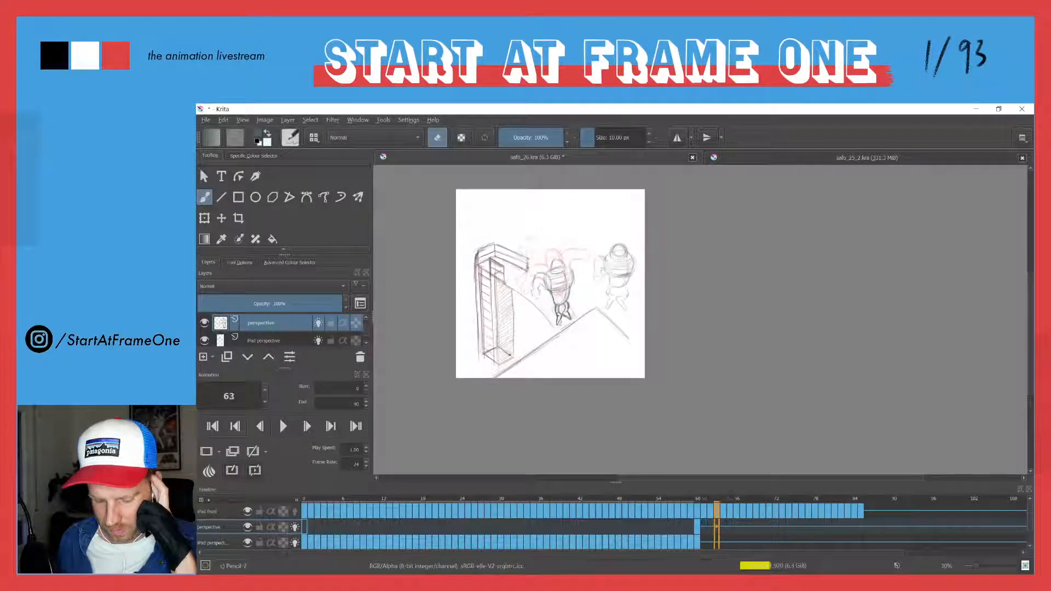
key(Right)
key(Right)
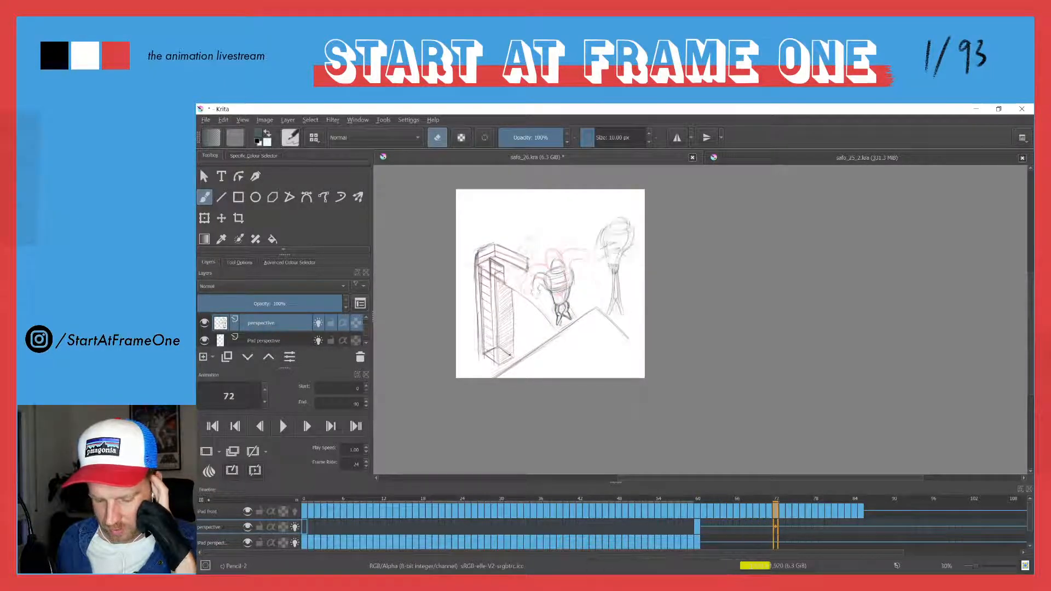
Go back from frame 72 and step repeatedly through the frames around 62 to 66 to examine the front-view diver's crouch.
key(Left)
key(Left)
key(Left)
key(Left)
key(Left)
key(Left)
key(Left)
key(Left)
key(Left)
key(Left)
key(Left)
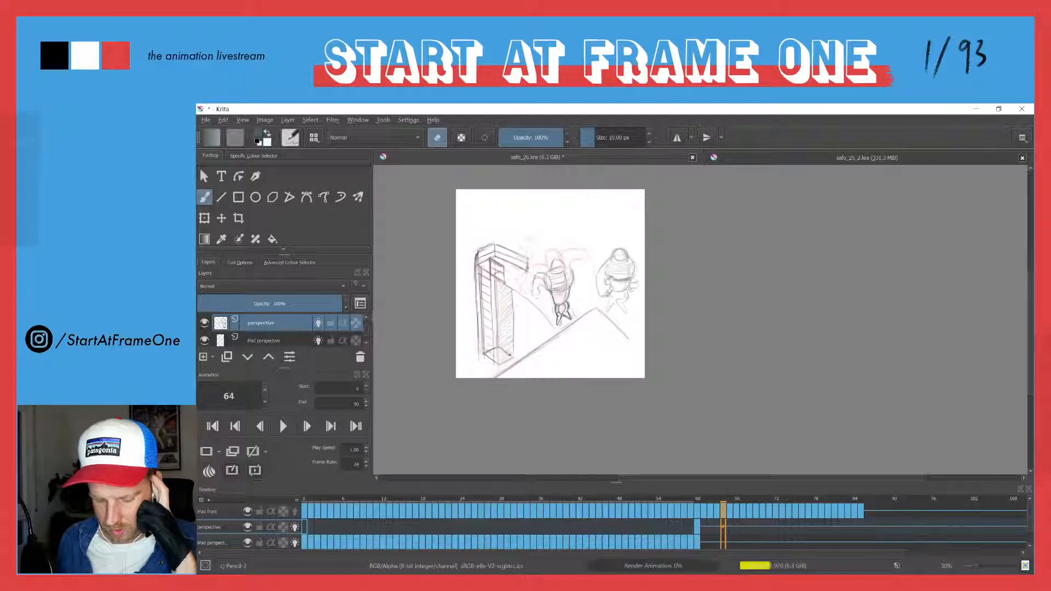
key(Right)
key(Right)
key(Right)
key(Right)
key(Right)
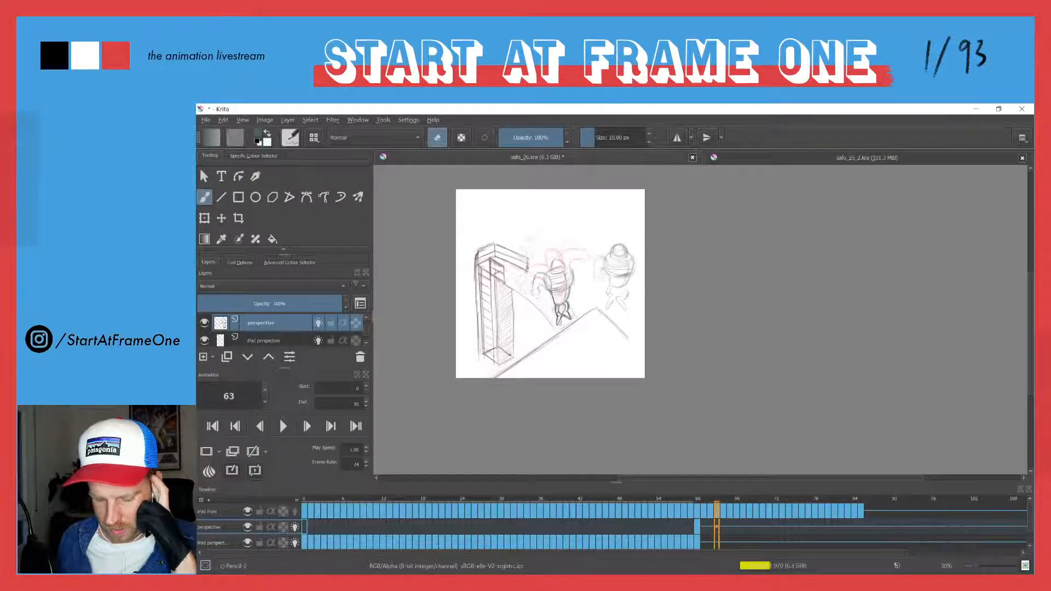
key(Left)
key(Left)
key(Left)
key(Left)
key(Left)
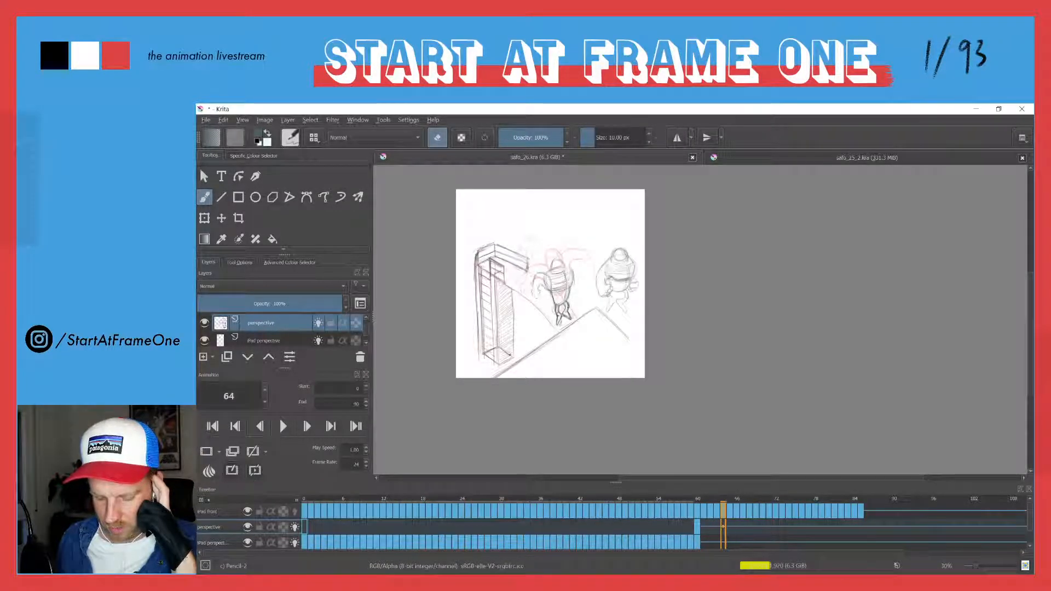
key(Right)
key(Right)
key(Right)
key(Right)
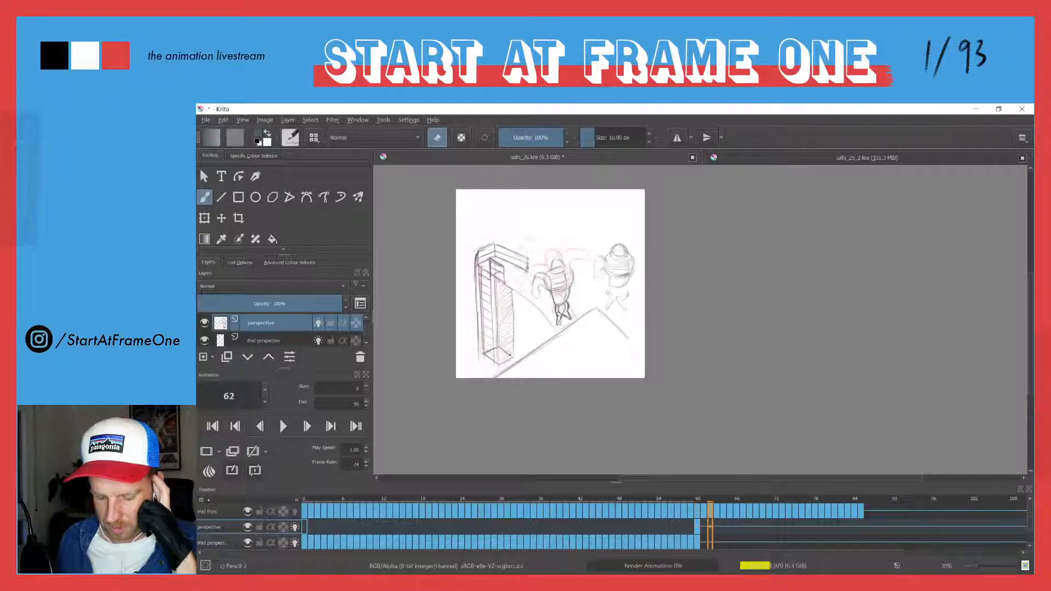
key(Right)
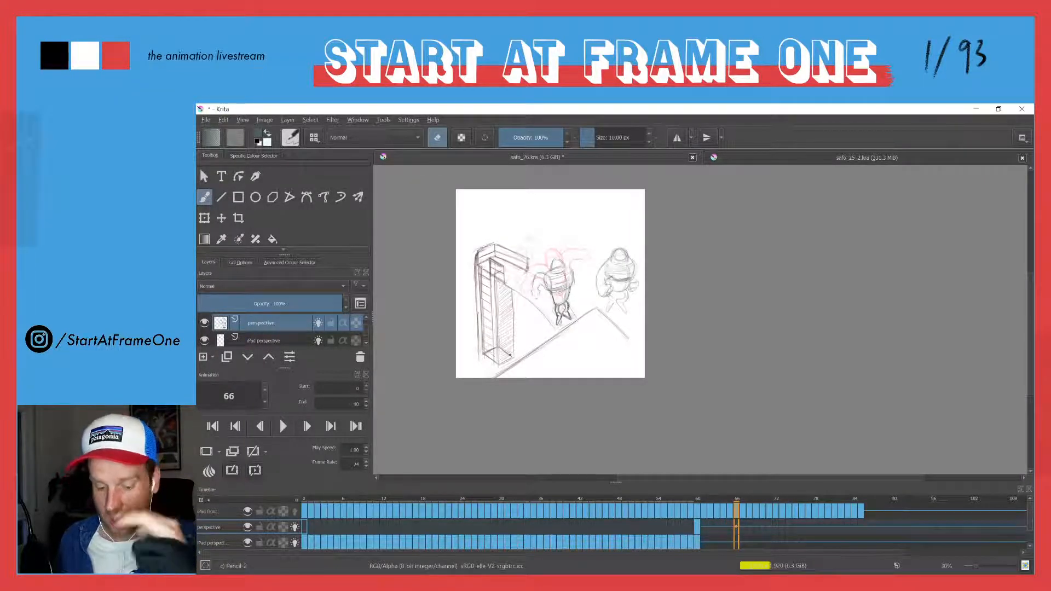
Go back to frame 58 and step forward to frame 71 to examine the front-view diver's landing, crouch and rise.
key(Left)
key(Left)
key(Left)
key(Left)
key(Left)
key(Left)
key(Left)
key(Left)
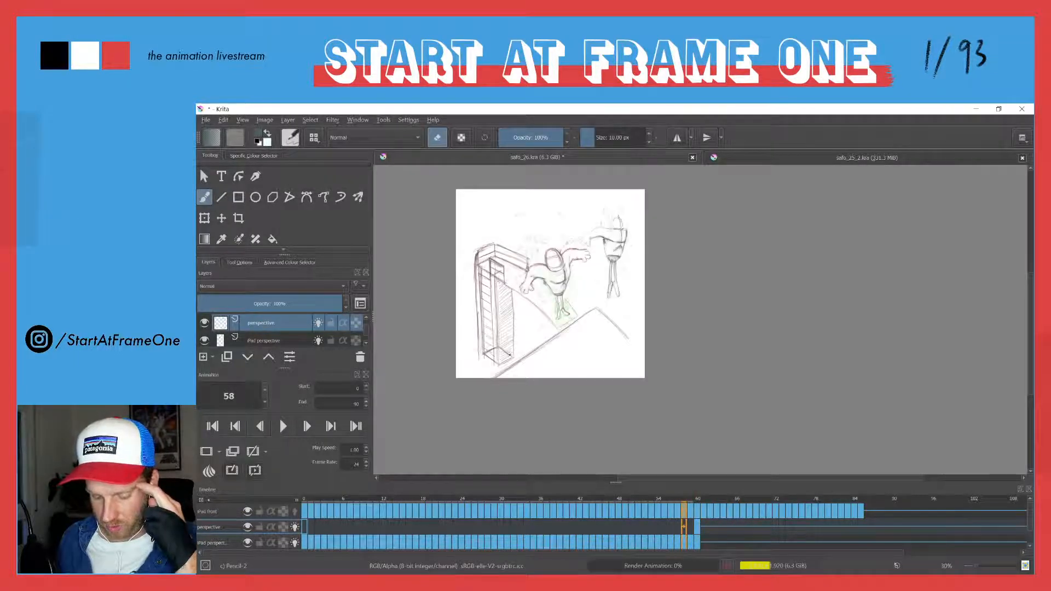
key(Right)
key(Right)
key(Right)
key(Right)
key(Right)
key(Right)
key(Right)
key(Right)
key(Right)
key(Right)
key(Right)
key(Right)
key(Right)
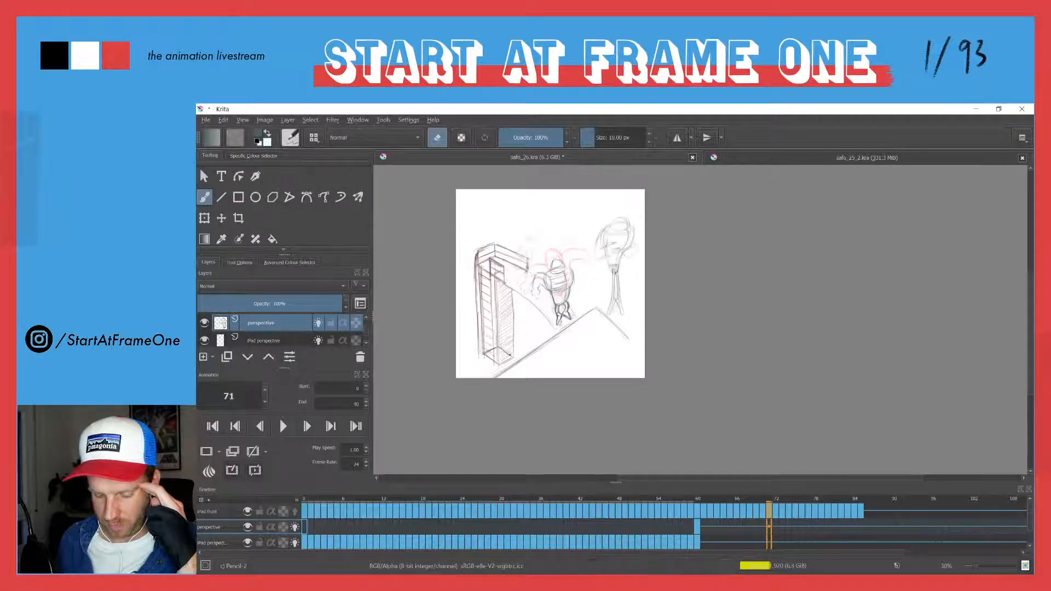
Review the front-view diver's crouch across frames 61 to 69 again, and return to frame 60.
key(Right)
key(Left)
key(Left)
key(Left)
key(Left)
key(Left)
key(Left)
key(Left)
key(Left)
key(Left)
key(Left)
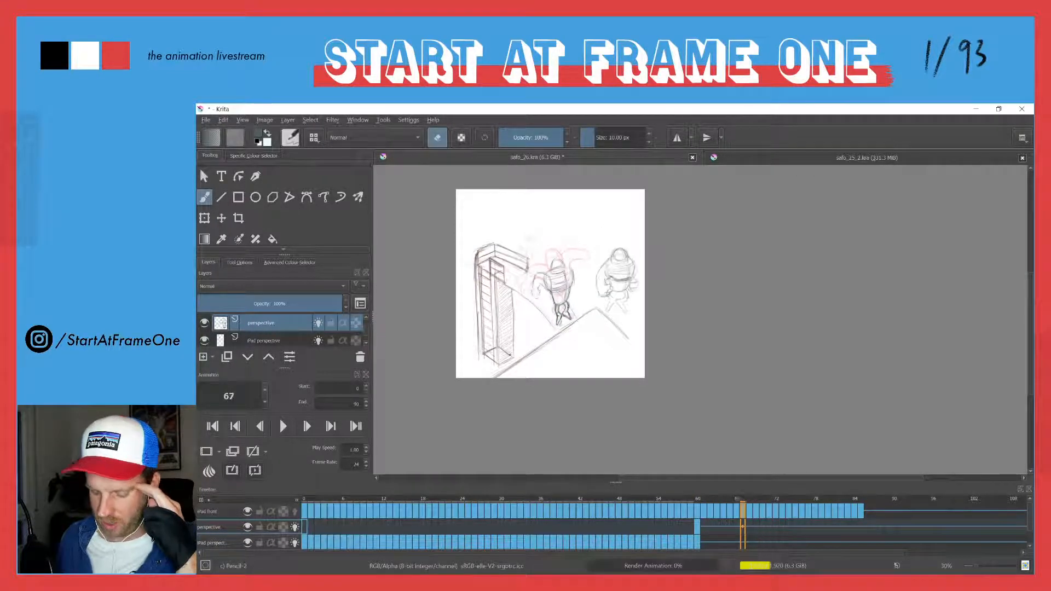
key(Right)
key(Right)
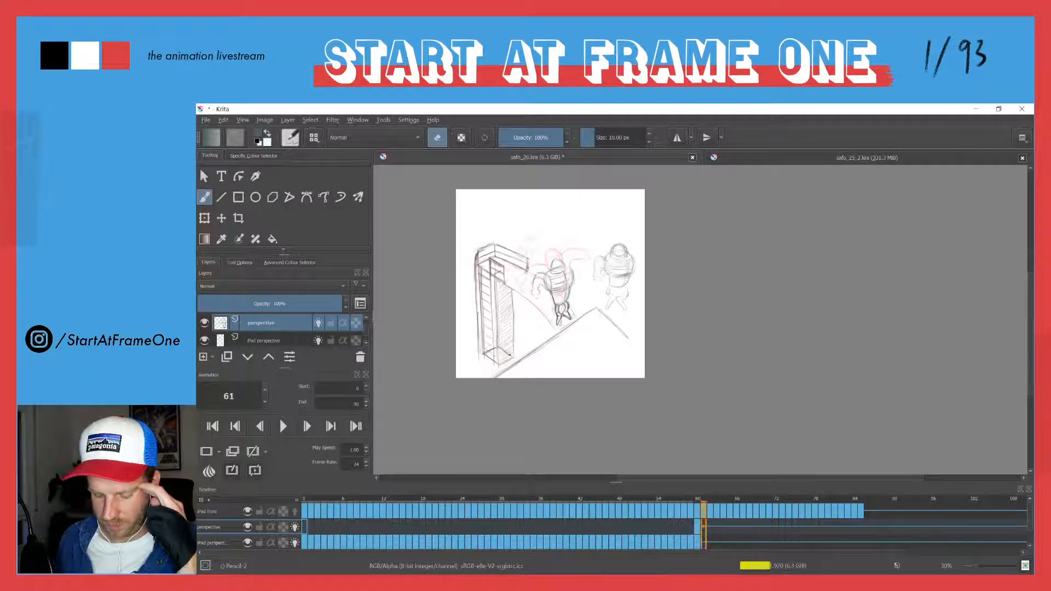
key(Right)
key(Right)
key(Right)
key(Right)
key(Right)
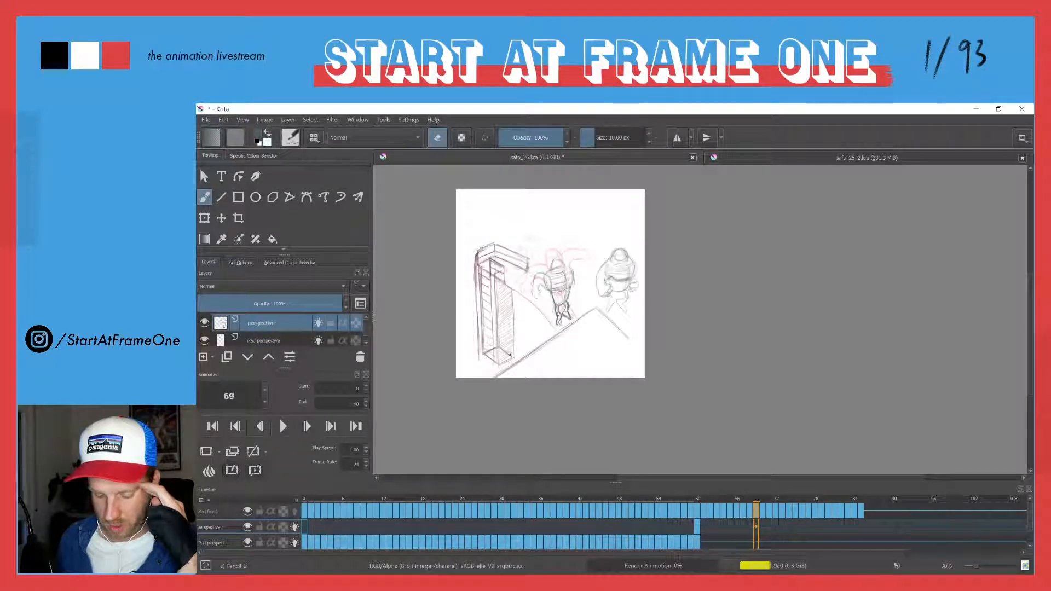
key(Left)
key(Left)
key(Left)
key(Left)
key(Left)
key(Left)
key(Left)
key(Left)
key(Left)
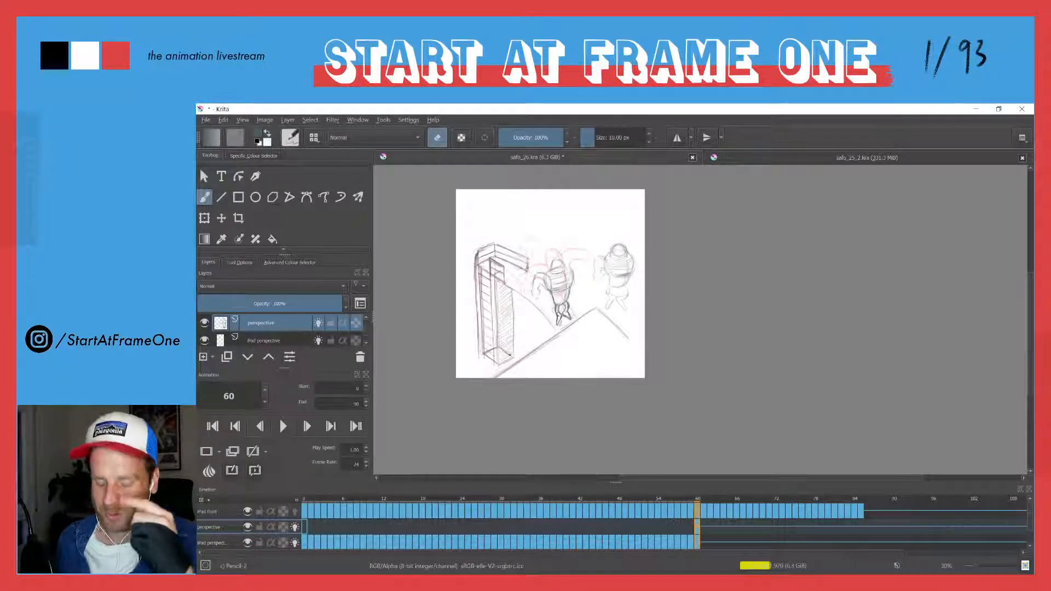
Move to frame 62 and erase excess sketch lines between the perspective diver's waist and hips.
key(Left)
key(Right)
key(Right)
key(Right)
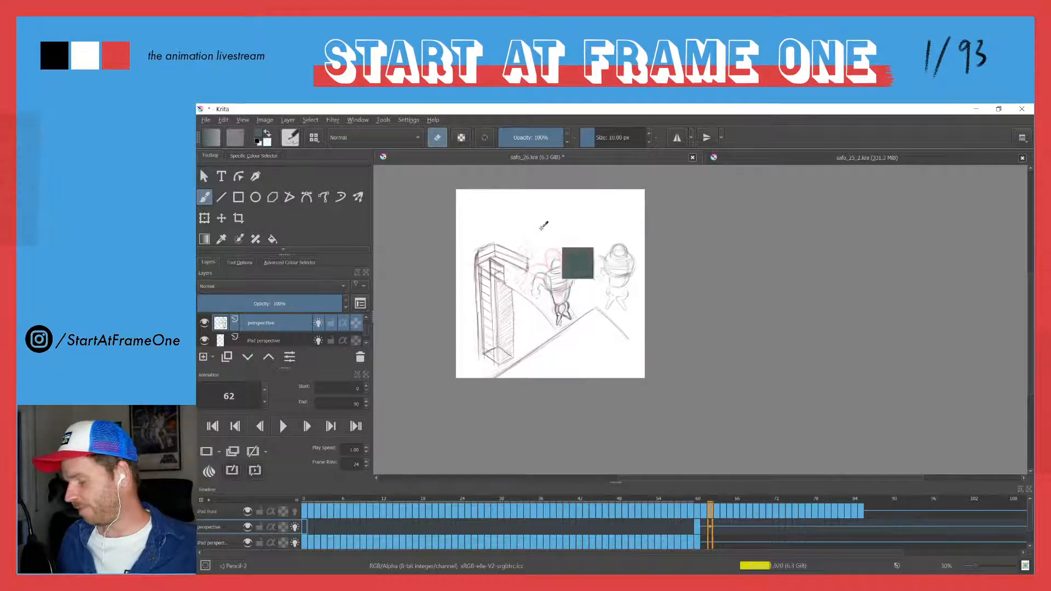
scroll(534, 229, up, 5)
drag(616, 370, 531, 299)
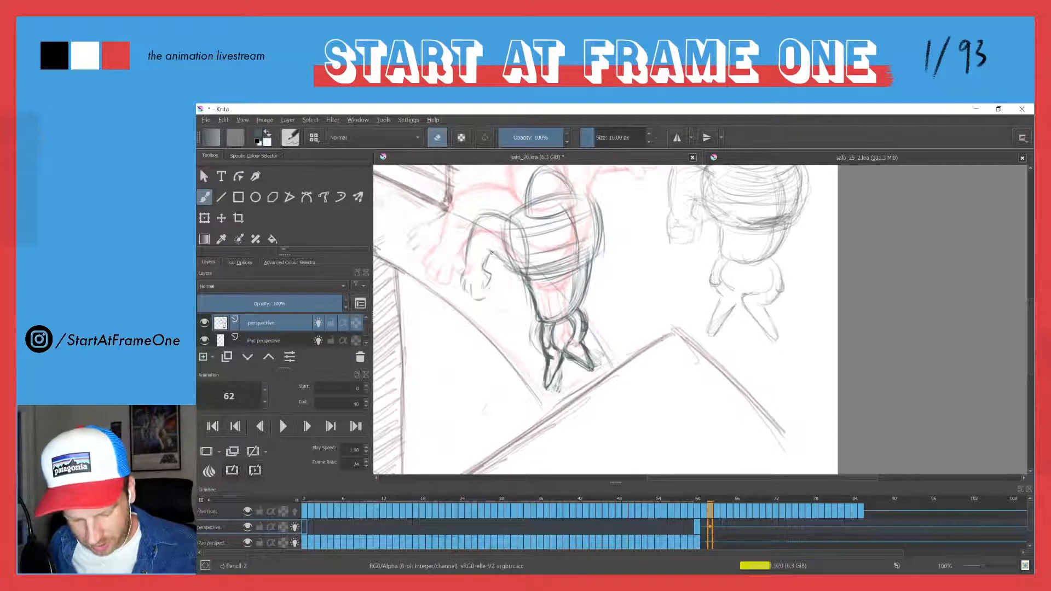
mouse_move(520, 257)
mouse_down()
mouse_move(526, 278)
mouse_move(514, 267)
mouse_move(543, 277)
mouse_move(524, 270)
mouse_move(593, 255)
mouse_move(585, 303)
mouse_move(534, 313)
mouse_move(558, 324)
mouse_up()
key(e)
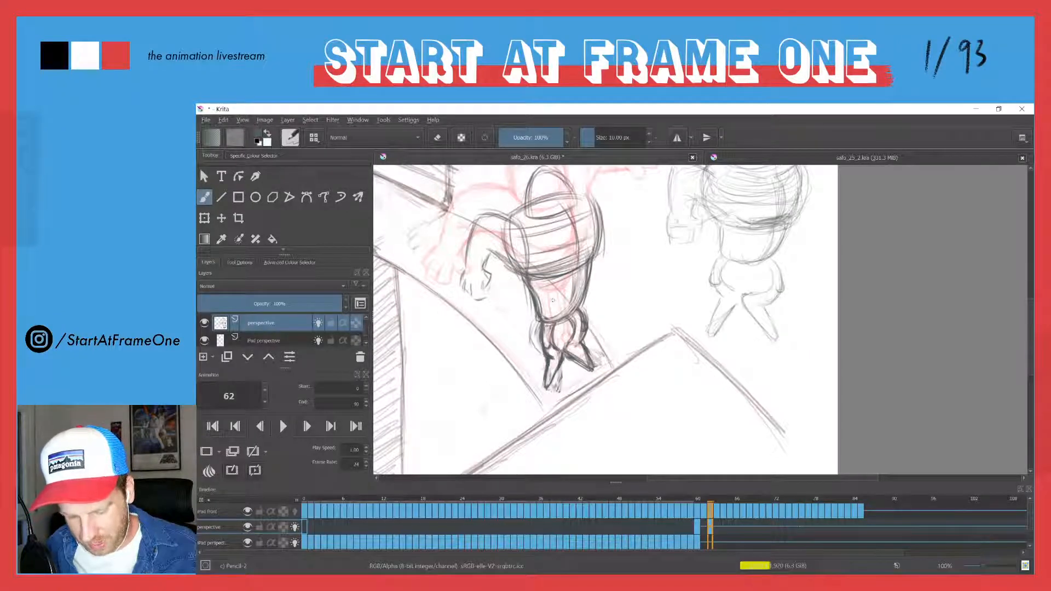
key(e)
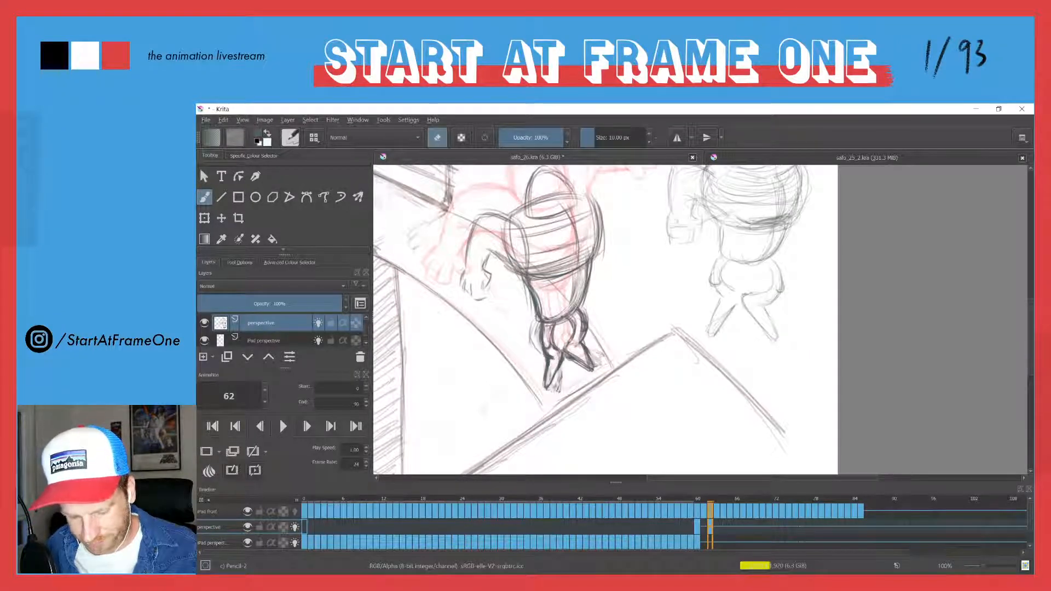
mouse_move(585, 268)
mouse_down()
mouse_move(581, 289)
mouse_move(536, 312)
mouse_up()
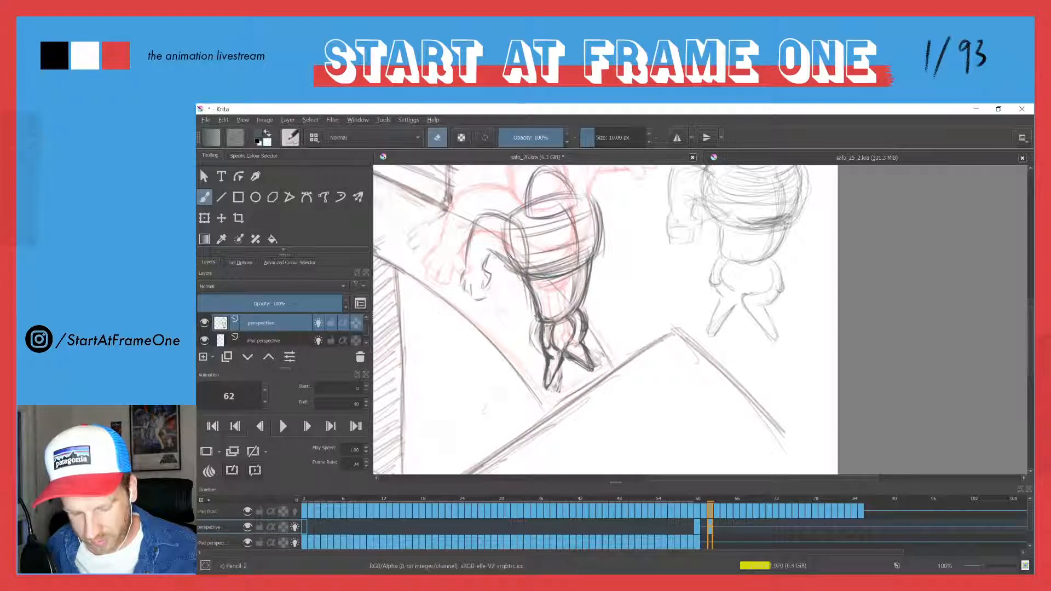
Darken the perspective diver's waist, underarm and outer torso edge, and erase stray lines beside the legs.
key(e)
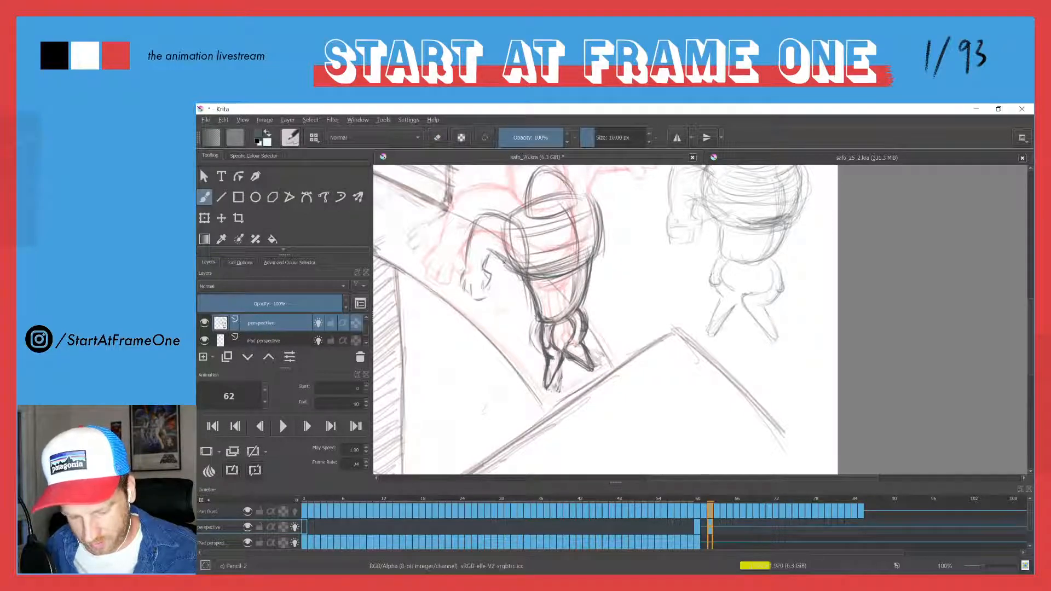
drag(535, 276, 567, 271)
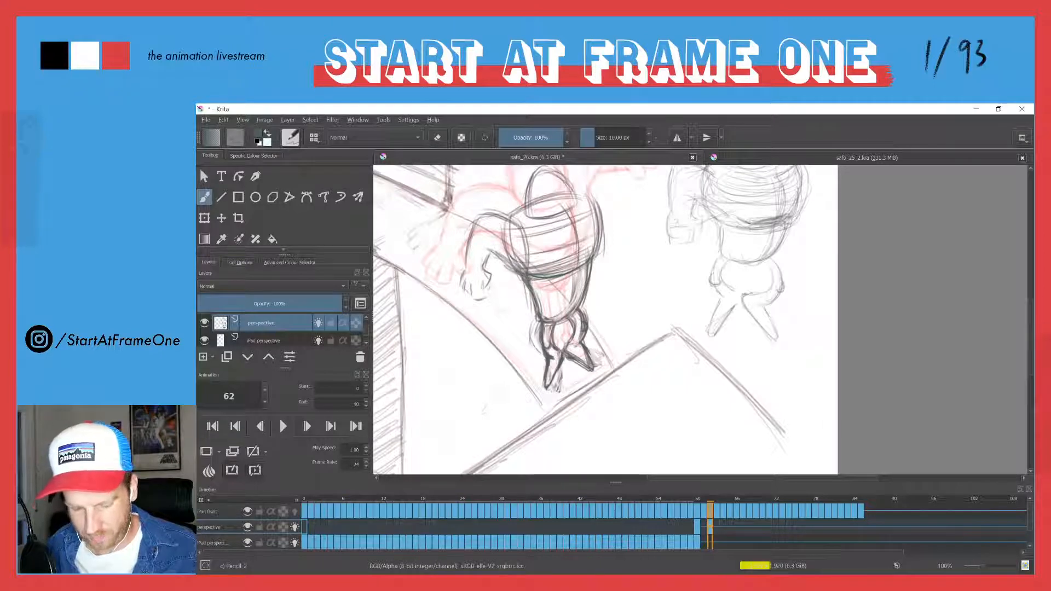
drag(483, 258, 503, 249)
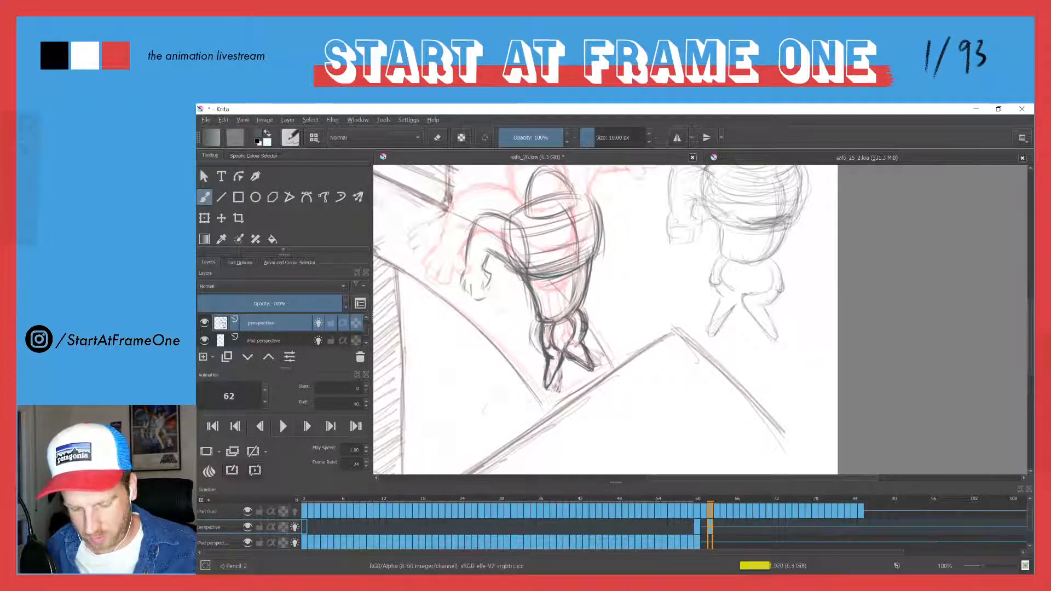
drag(593, 216, 596, 254)
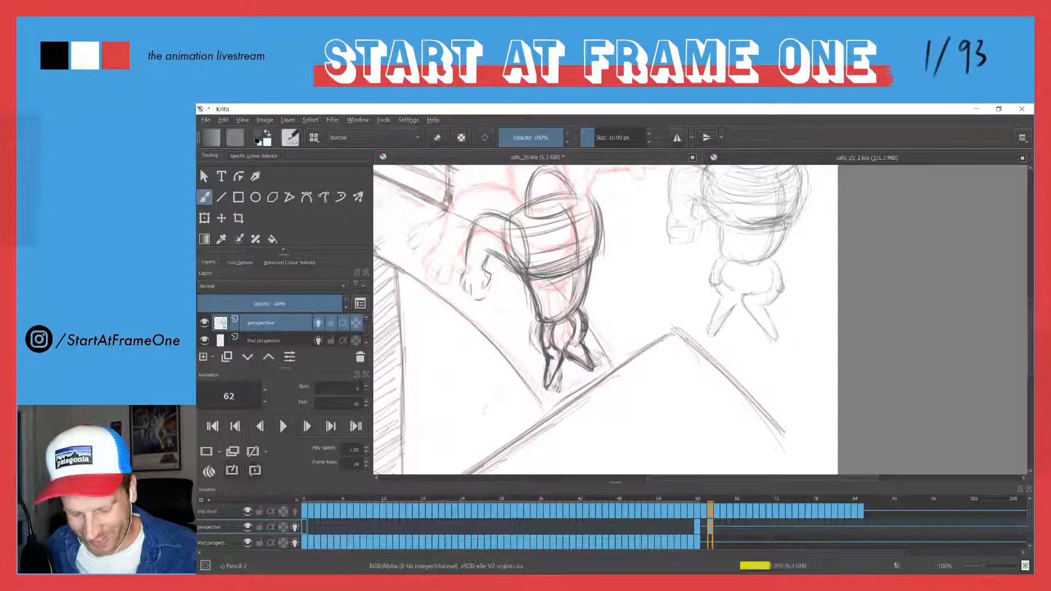
key(e)
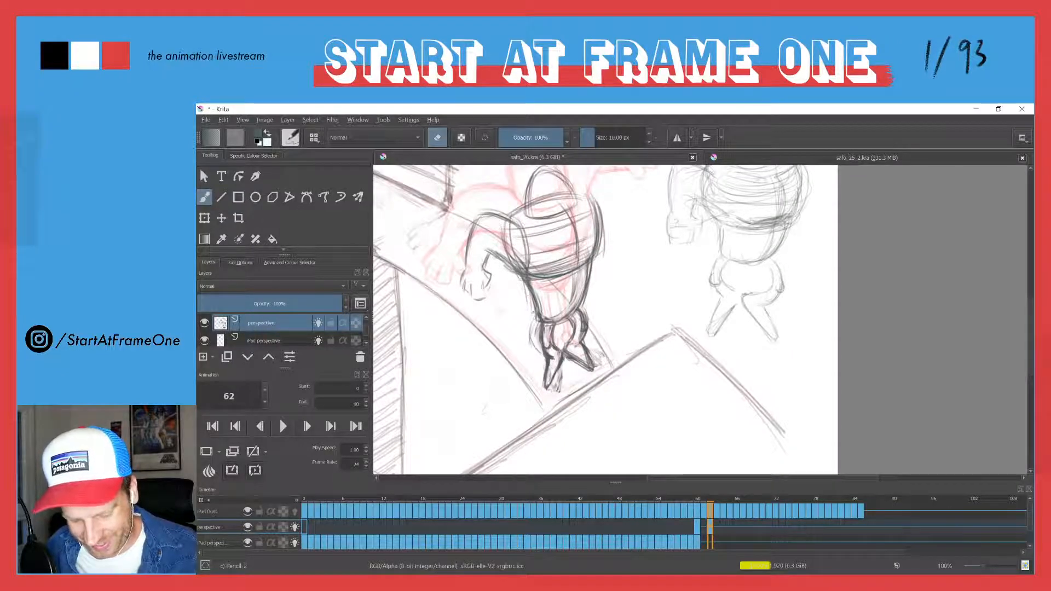
drag(531, 349, 530, 315)
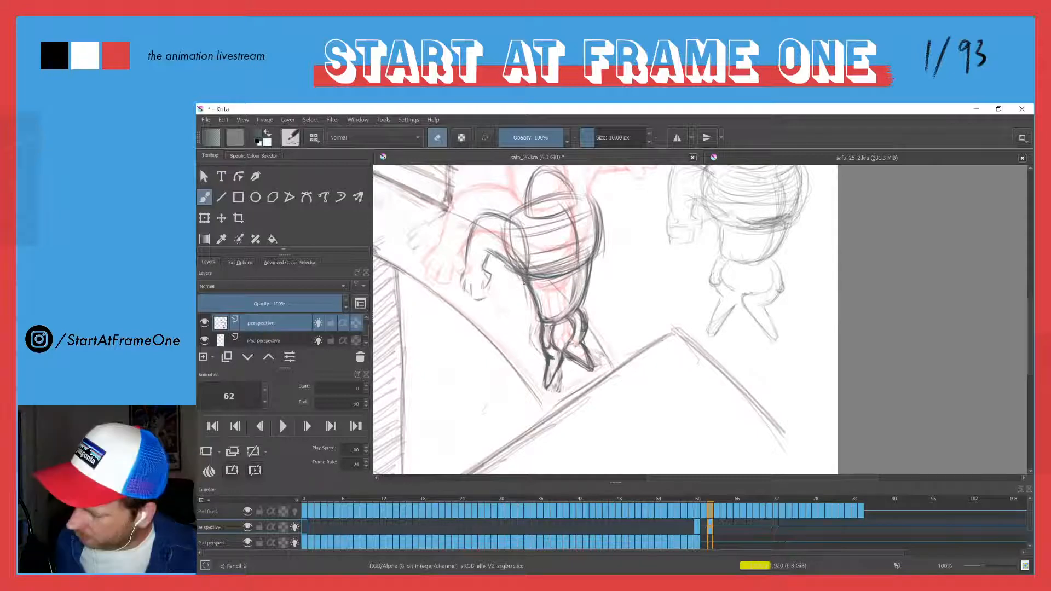
Bring the whole canvas back into view at frame 62 to look over the diver's pose.
drag(515, 258, 506, 316)
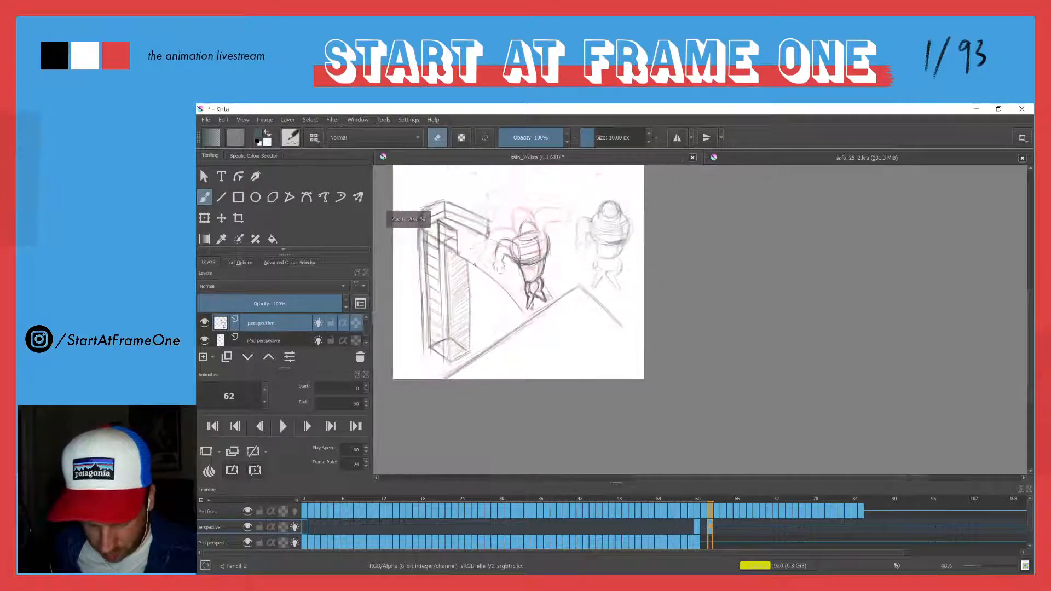
drag(453, 288, 502, 340)
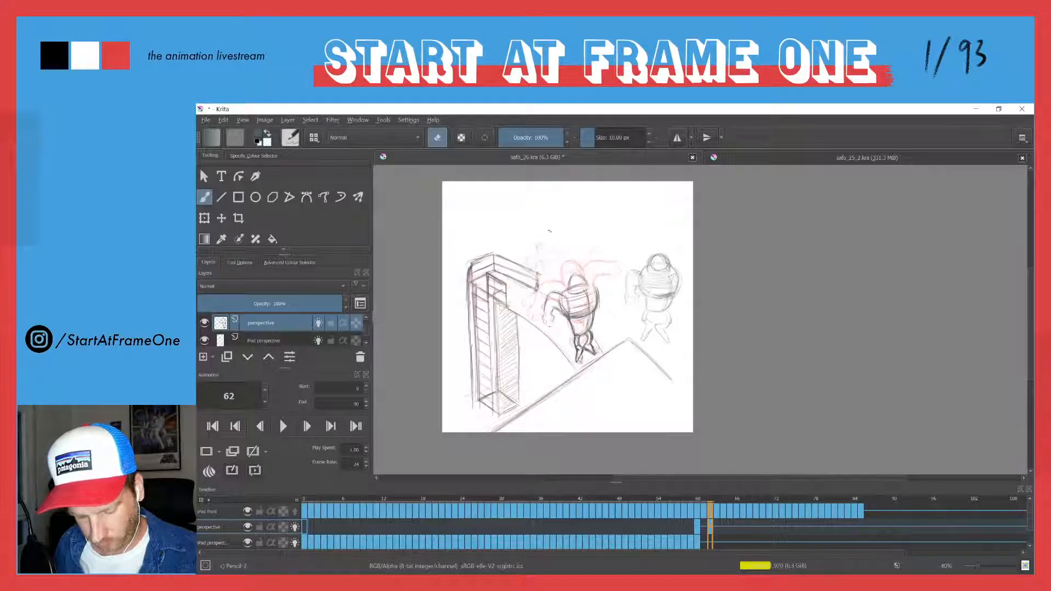
drag(650, 306, 668, 425)
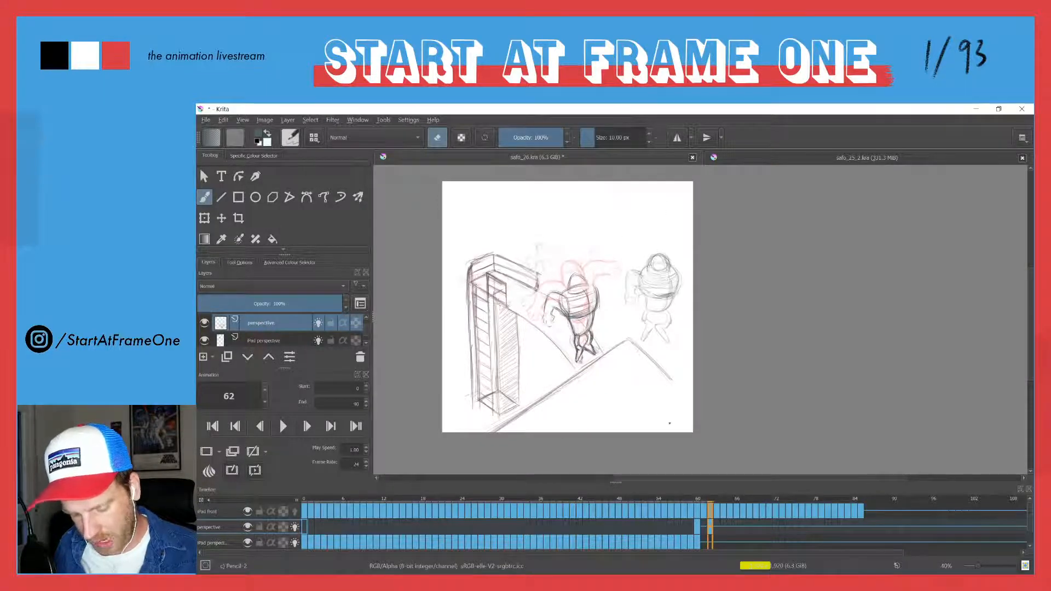
Erase stray marks at the tower's base and reinforce the contour lines across the perspective diver's upper torso.
drag(517, 405, 504, 394)
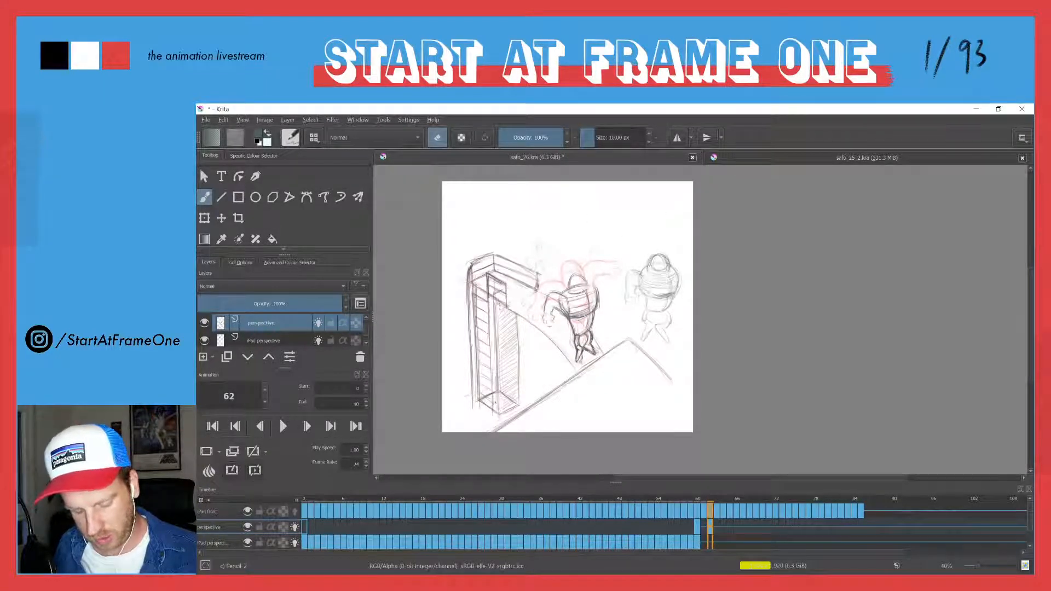
scroll(565, 278, up, 3)
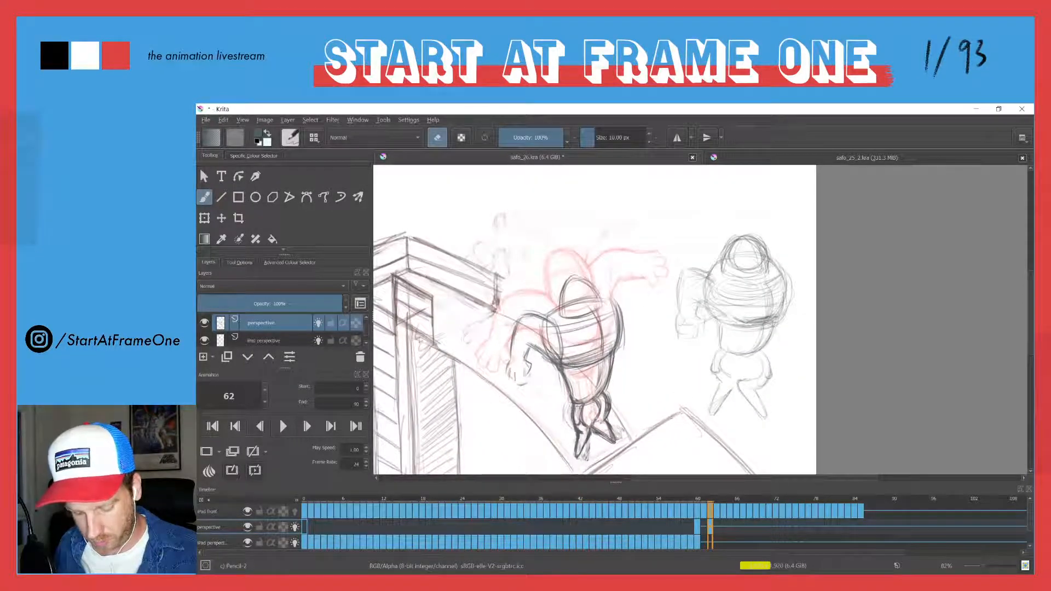
key(e)
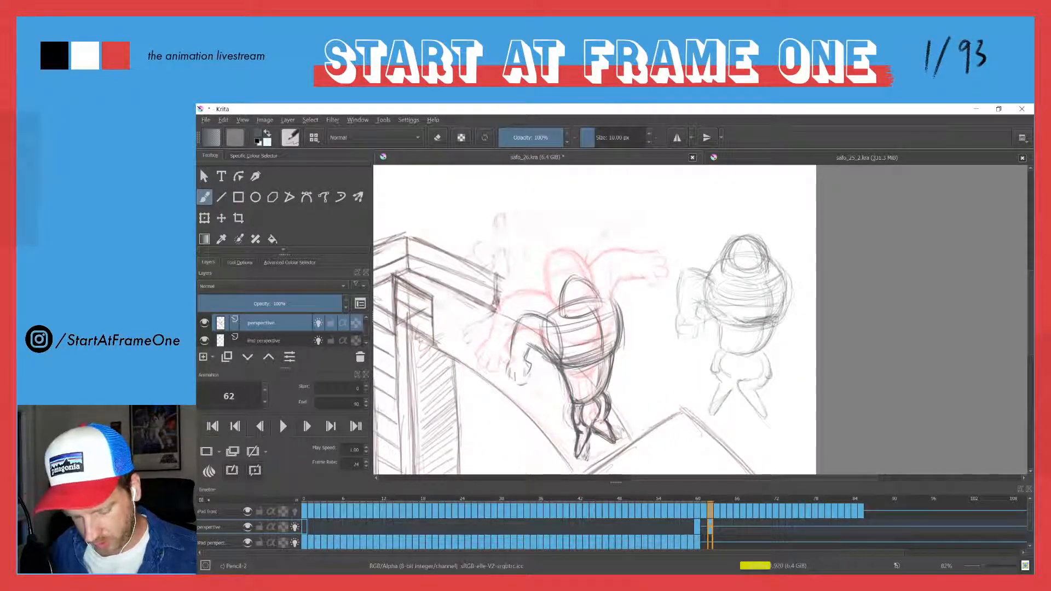
drag(578, 325, 609, 312)
mouse_move(563, 332)
mouse_down()
mouse_move(591, 299)
mouse_move(535, 318)
mouse_move(596, 318)
mouse_up()
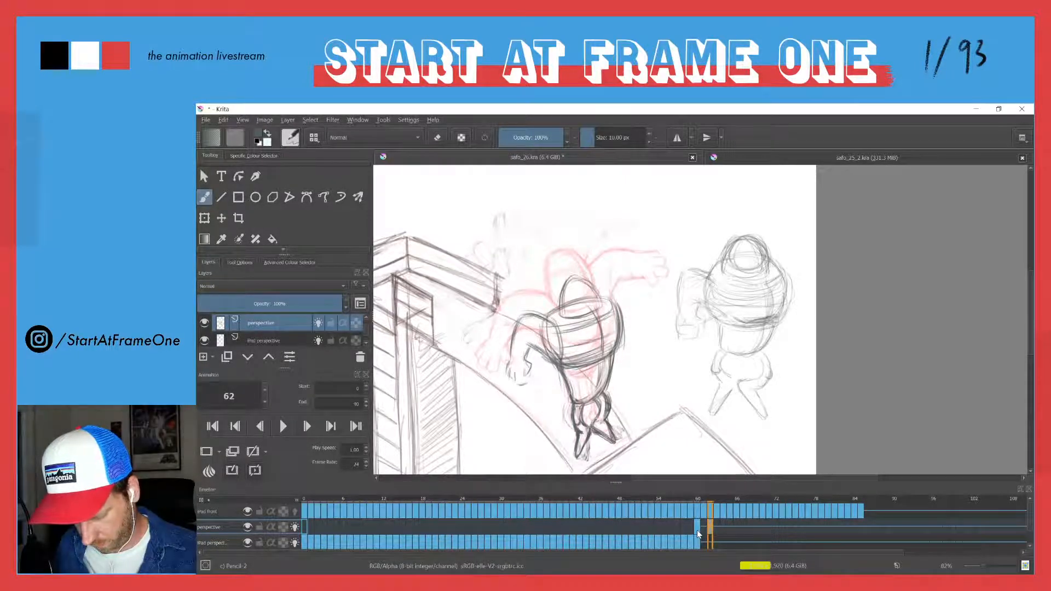
Return to frame 60 and darken the outline of the perspective diver's lowered arm and hand beside the tower.
click(695, 508)
key(Right)
key(Right)
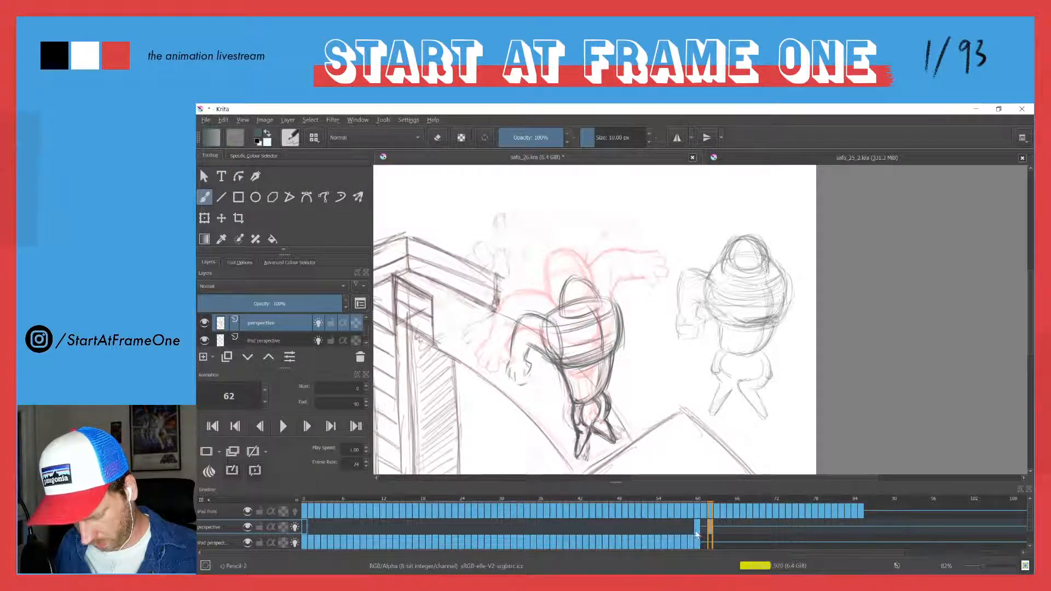
key(Left)
key(Left)
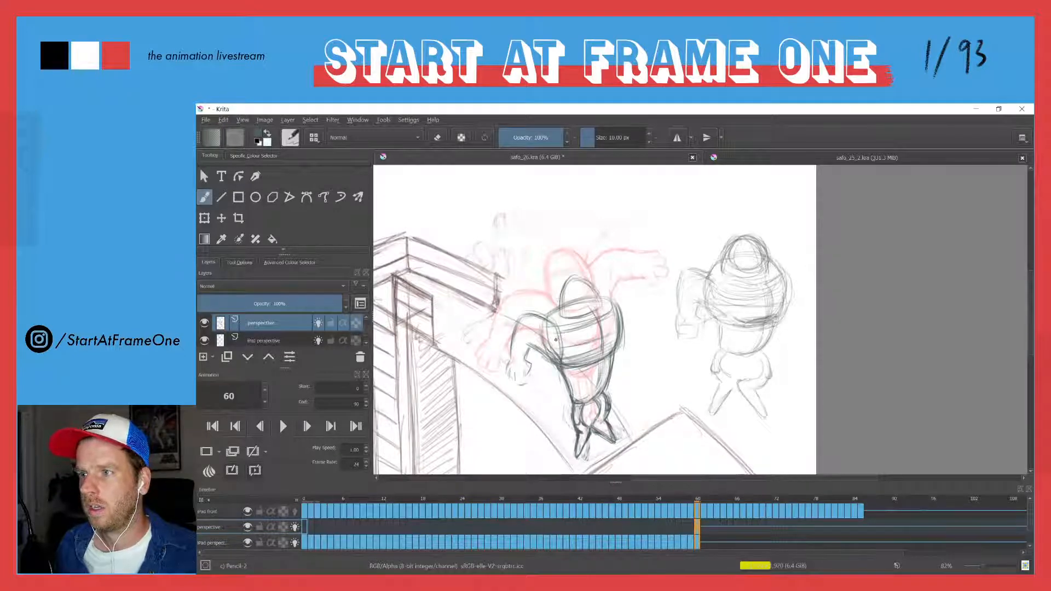
drag(534, 324, 528, 241)
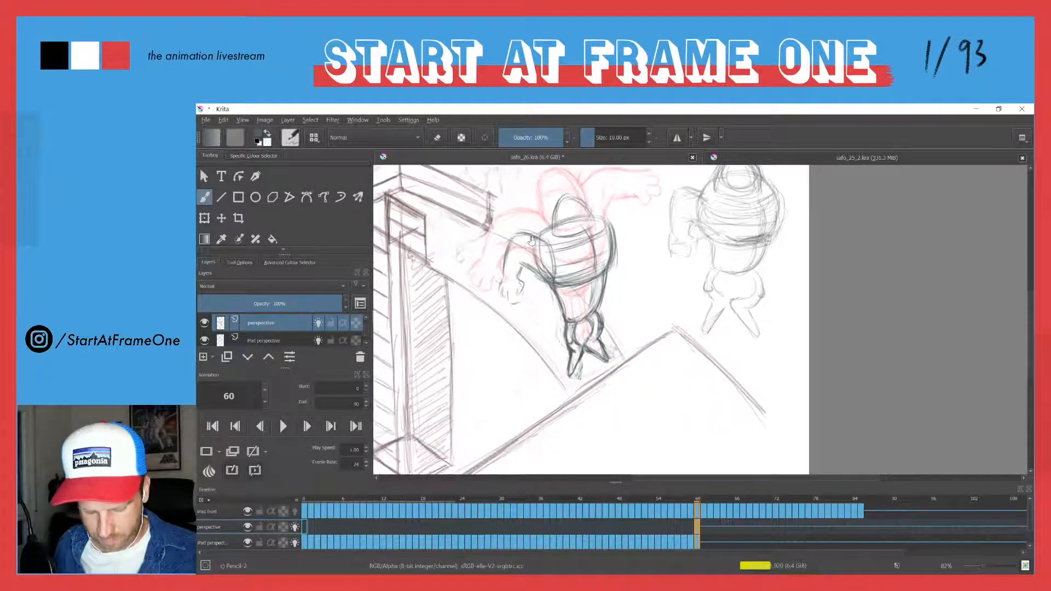
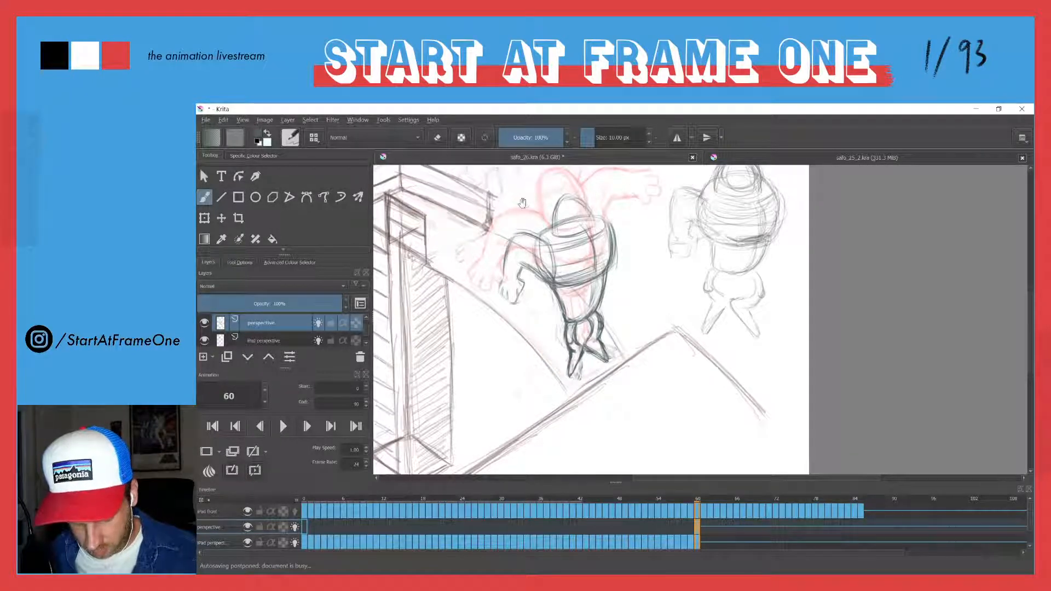
drag(520, 212, 507, 257)
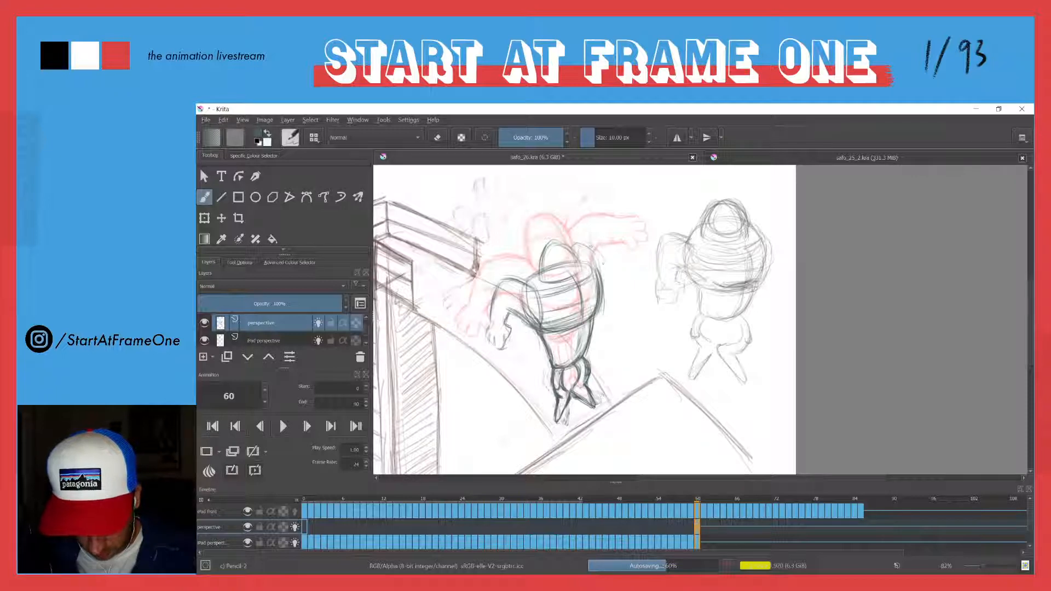
Darken the perspective diver's head and draw the far shoulder, arm and hand on the side away from the tower.
mouse_move(603, 264)
mouse_down()
mouse_move(581, 243)
mouse_move(573, 249)
mouse_move(617, 332)
mouse_move(620, 302)
mouse_move(569, 272)
mouse_move(553, 246)
mouse_move(558, 278)
mouse_move(574, 270)
mouse_move(561, 247)
mouse_move(552, 265)
mouse_move(559, 245)
mouse_move(569, 273)
mouse_up()
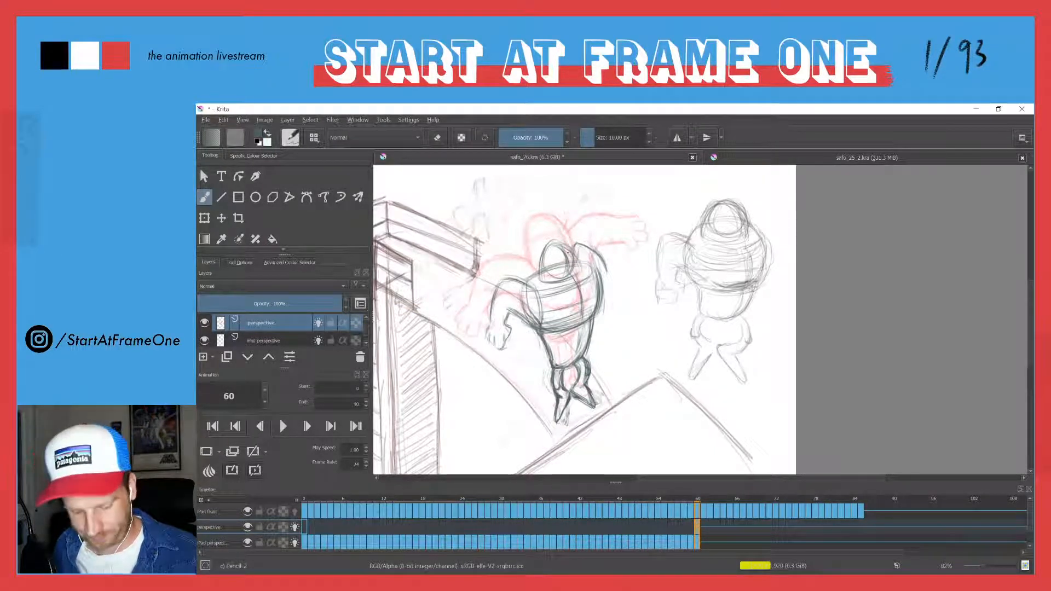
mouse_move(567, 248)
mouse_down()
mouse_move(573, 276)
mouse_move(579, 239)
mouse_move(612, 288)
mouse_up()
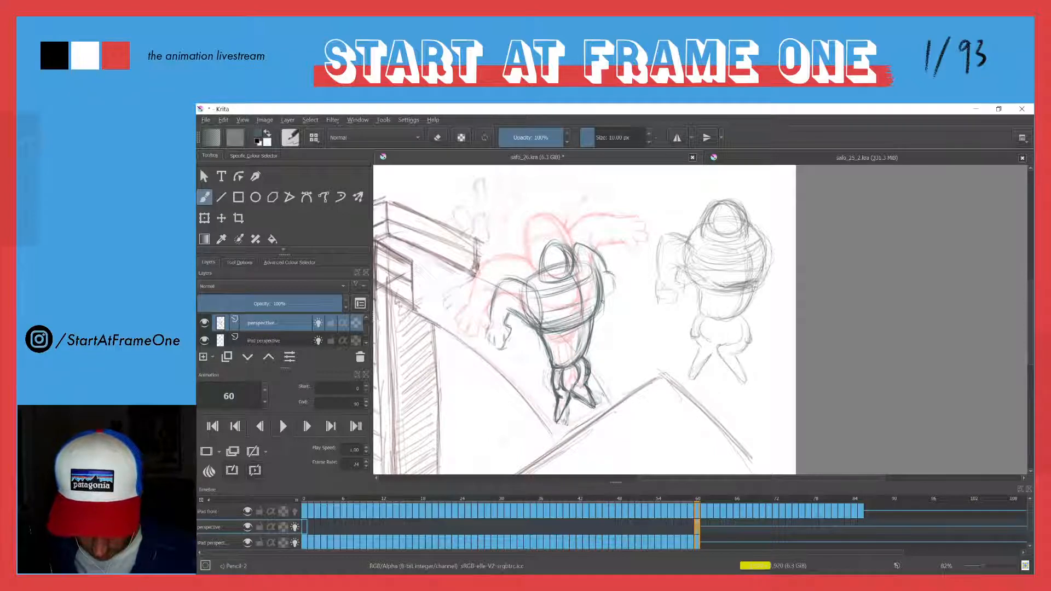
drag(610, 279, 606, 295)
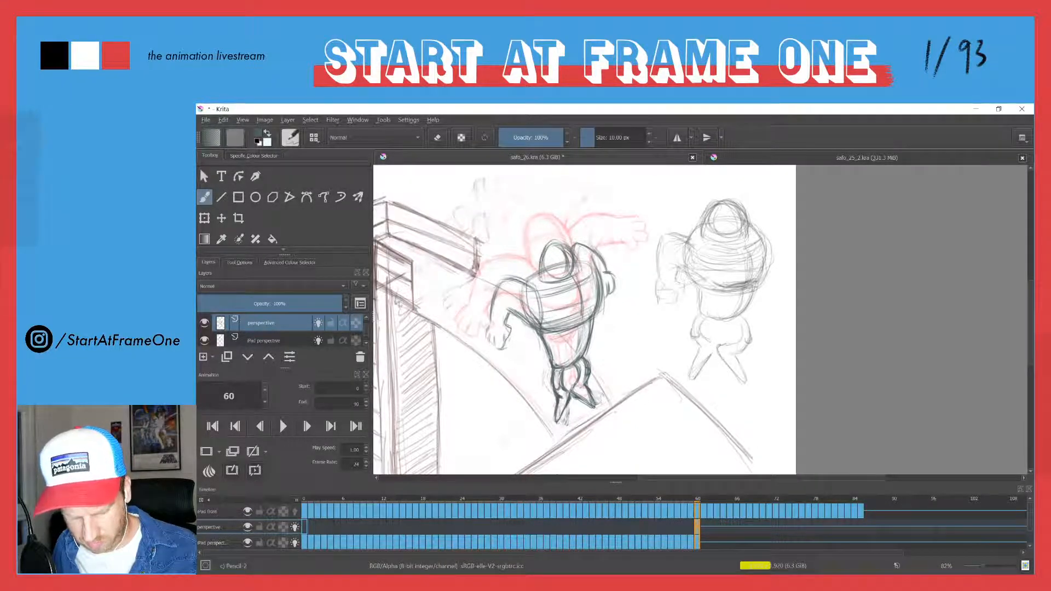
mouse_move(541, 277)
mouse_down()
mouse_move(562, 248)
mouse_move(573, 271)
mouse_move(541, 273)
mouse_up()
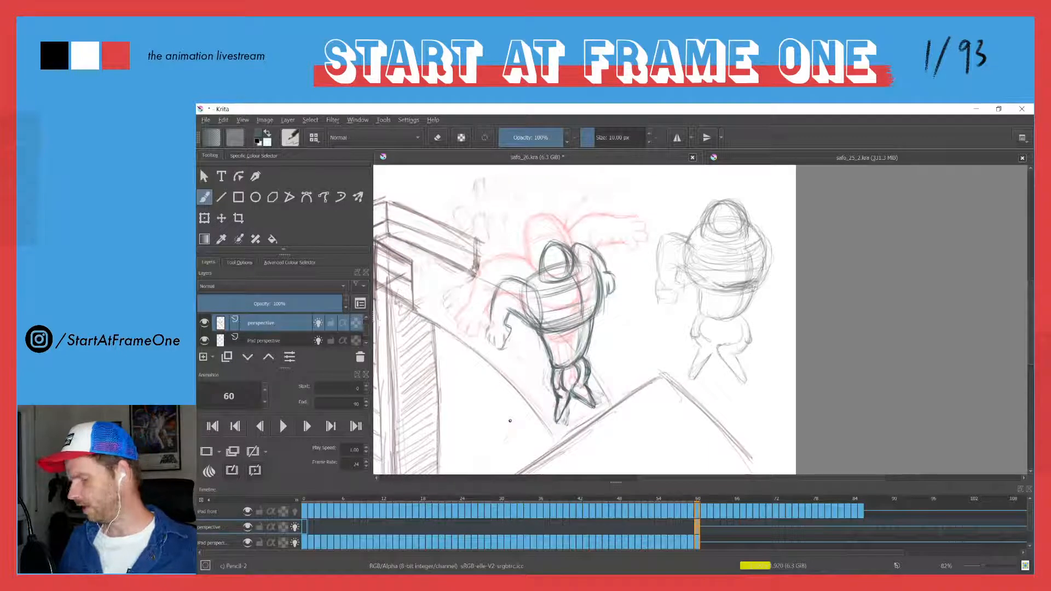
Compare the perspective diver's crouch at frame 60 with the preceding poses back to frame 54.
key(Left)
key(Right)
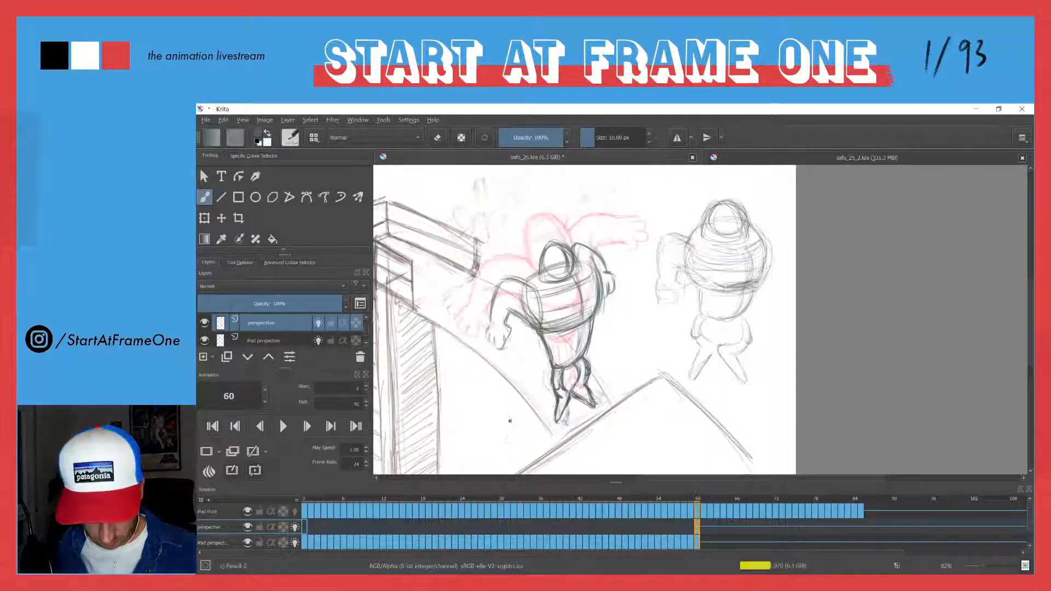
key(Left)
key(Left)
key(Left)
key(Left)
key(Left)
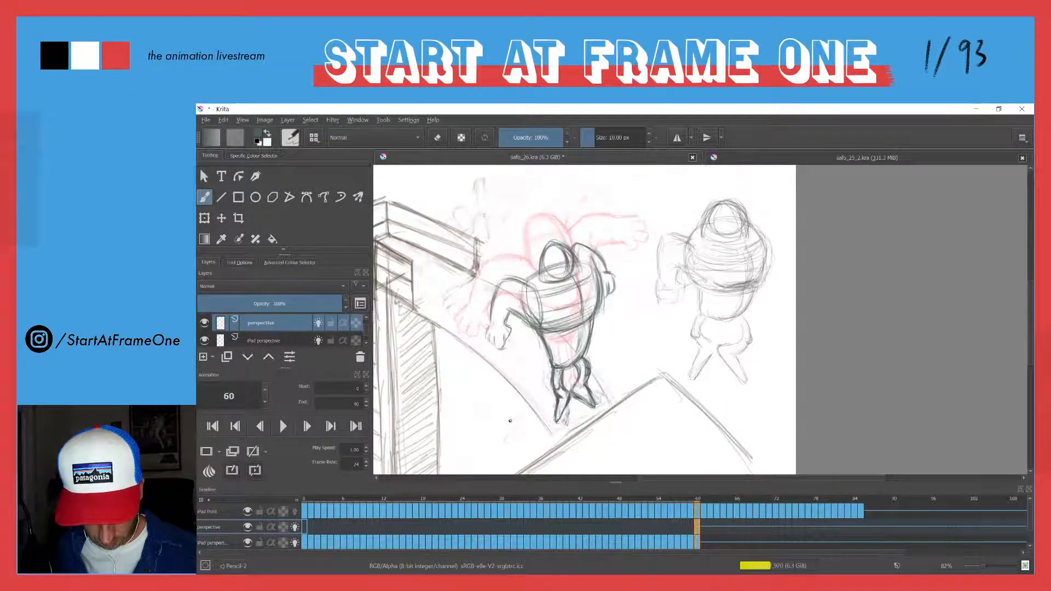
key(Right)
key(Right)
key(Right)
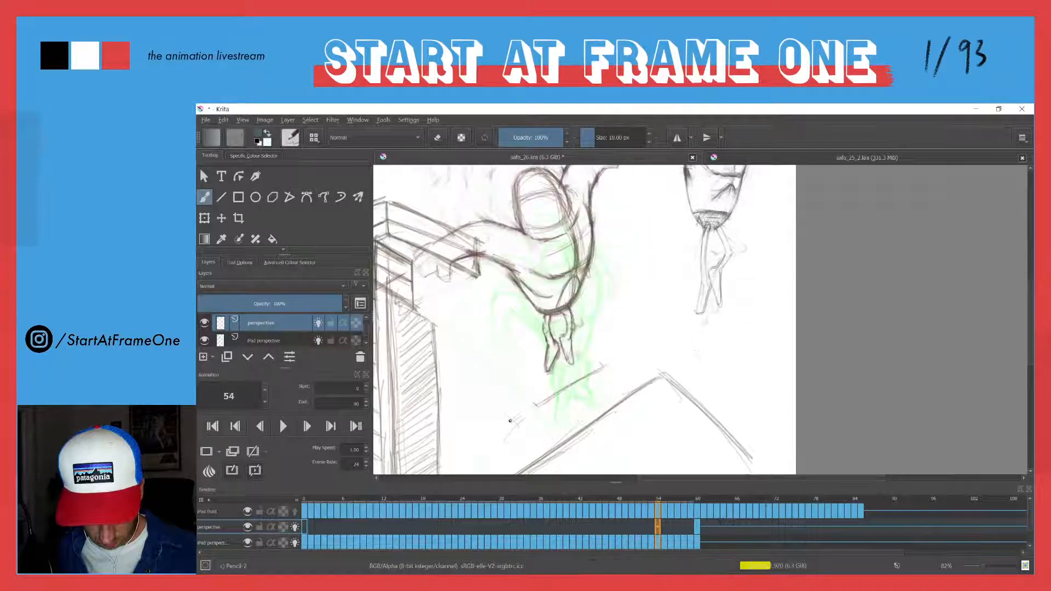
key(Right)
key(Right)
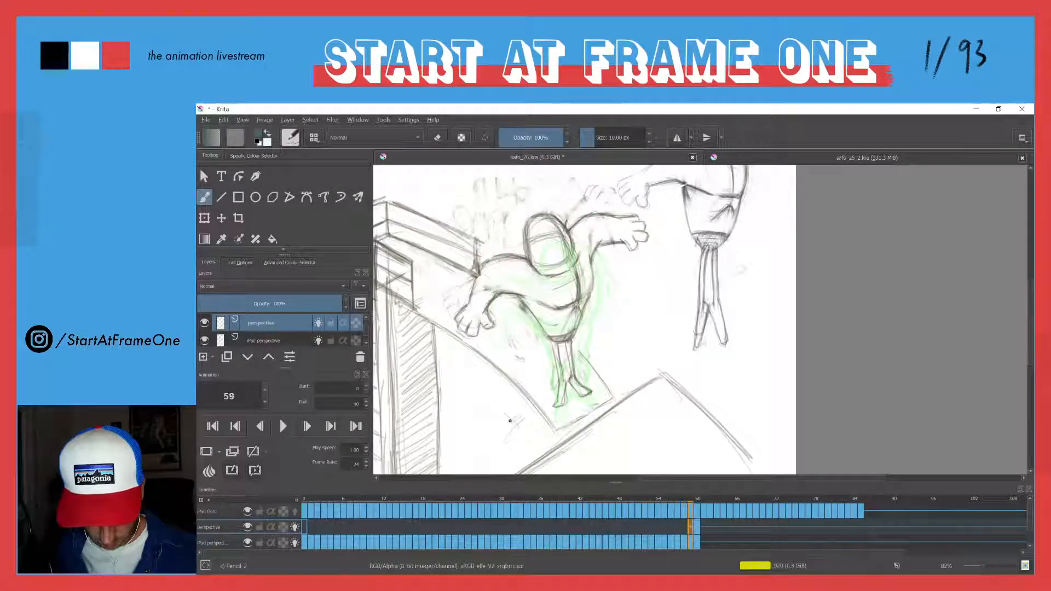
key(Left)
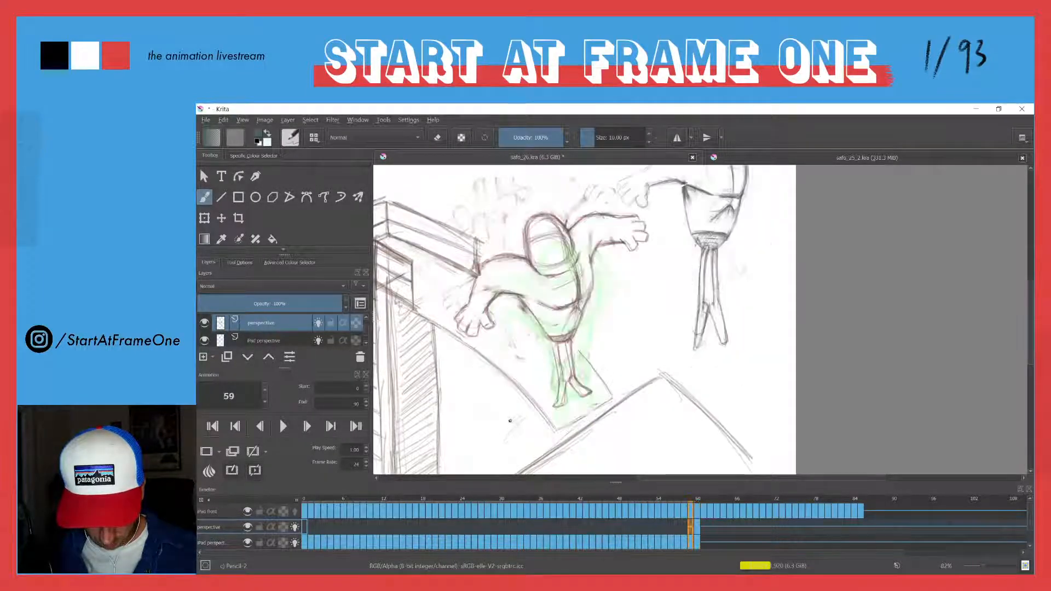
key(Right)
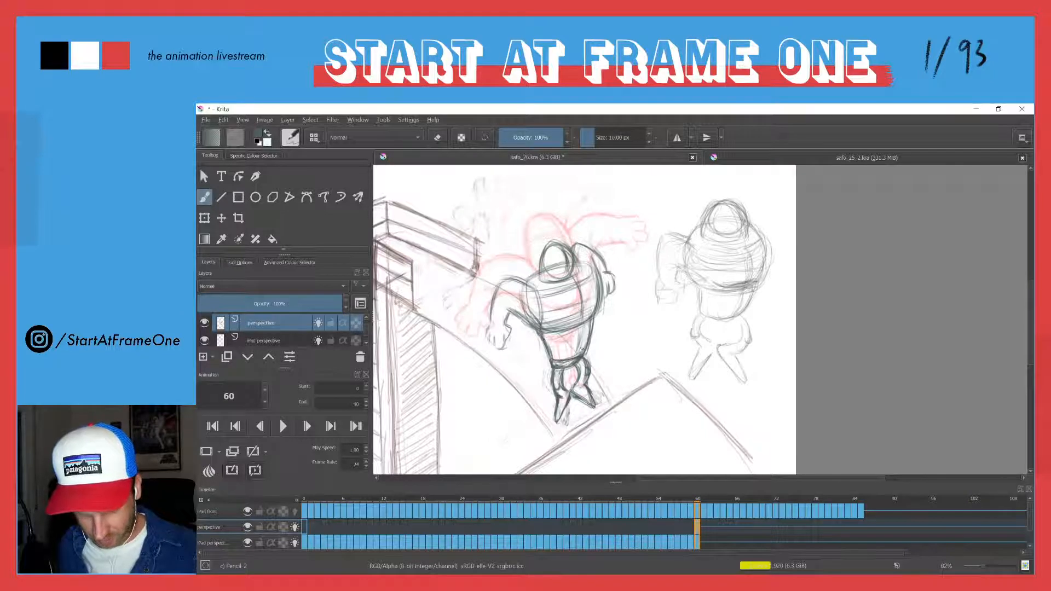
Sketch a rounded form above the perspective diver's waistline at frame 60 and compare it with frame 59.
drag(566, 357, 588, 331)
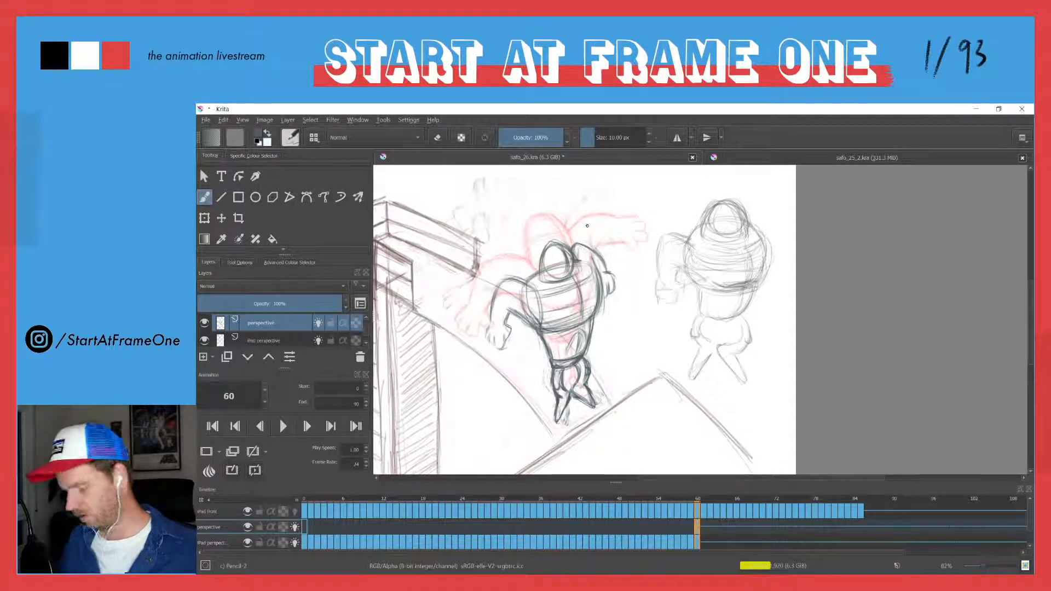
key(Left)
key(Right)
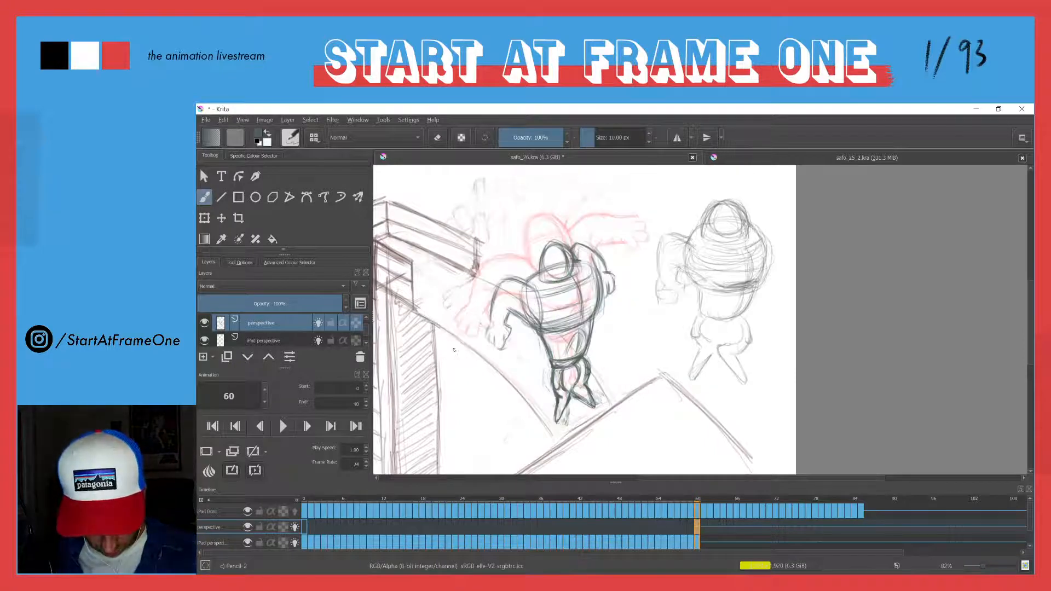
Flip repeatedly between frames 59 and 60 to examine the diver's change of pose up close and across the whole canvas.
drag(497, 365, 495, 300)
key(Left)
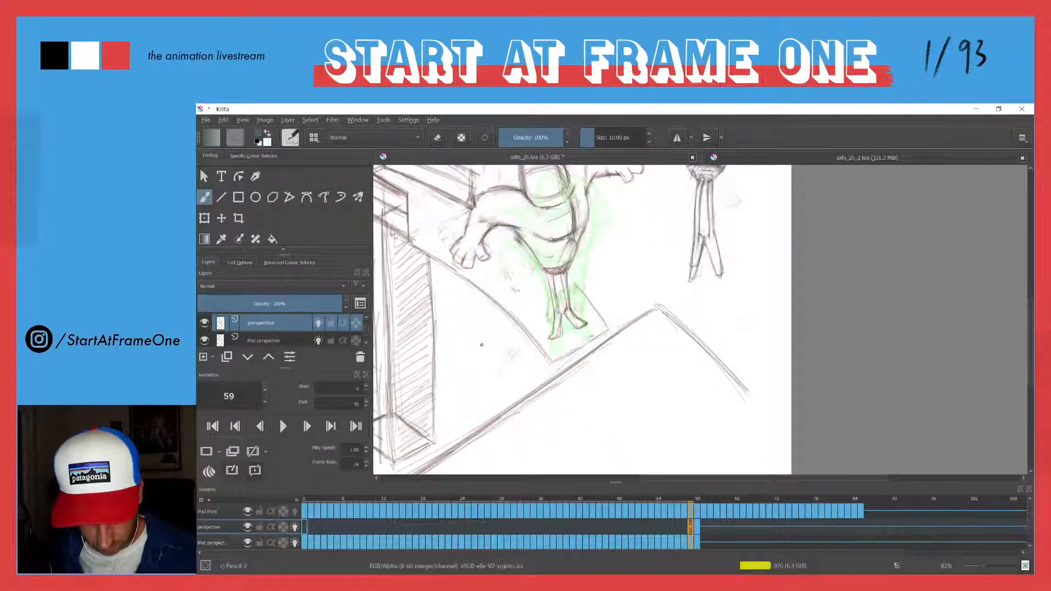
key(Right)
drag(487, 297, 497, 352)
drag(481, 305, 550, 364)
key(Left)
key(Right)
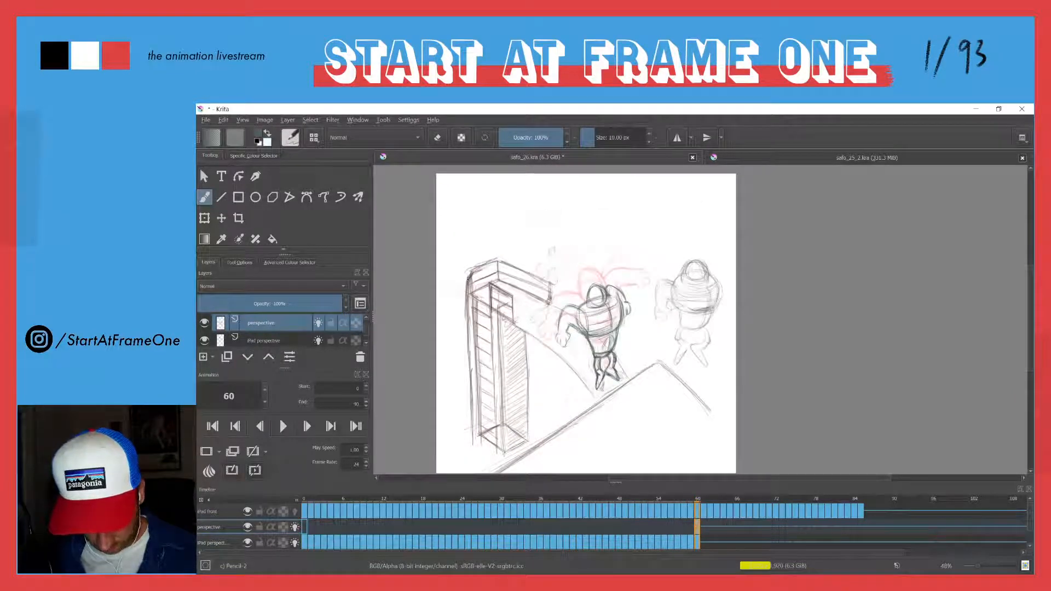
key(Left)
key(Right)
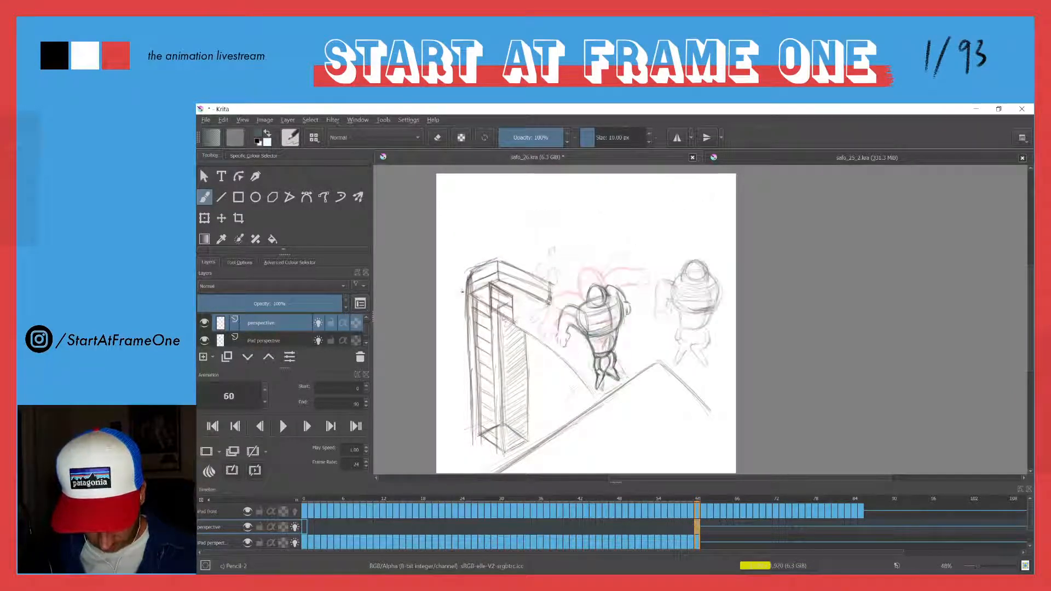
key(Left)
key(Right)
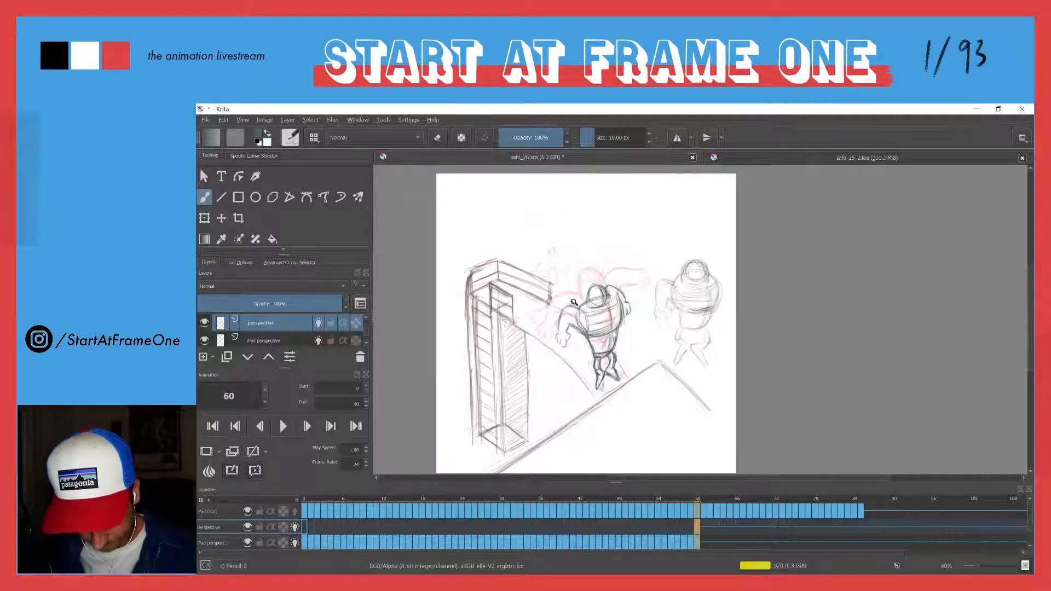
Strengthen the perspective diver's lowered arm, underarm and torso lines at frame 60.
scroll(573, 301, up, 4)
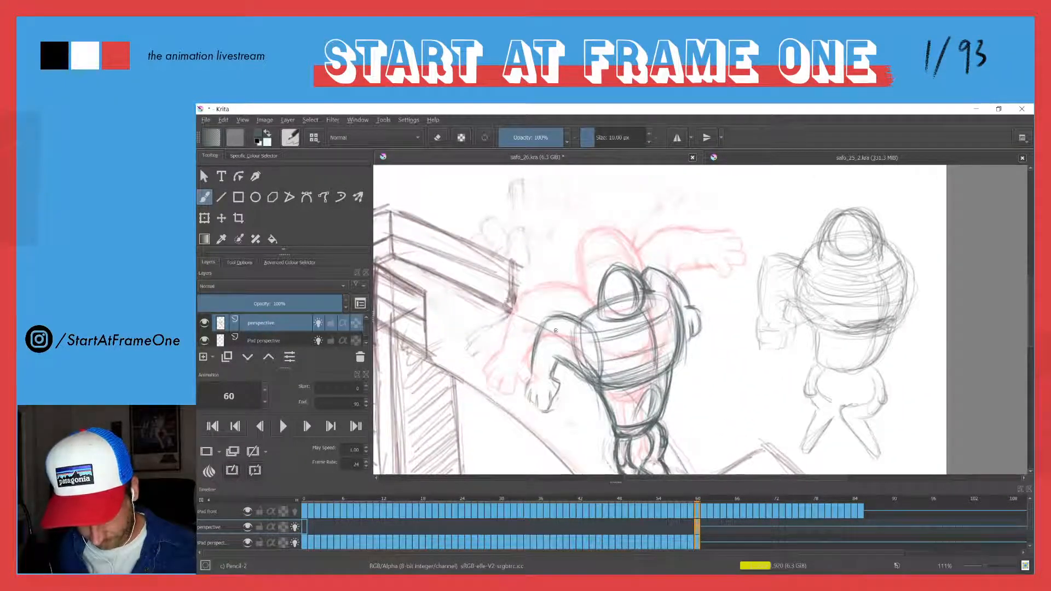
mouse_move(564, 317)
mouse_down()
mouse_move(537, 329)
mouse_move(528, 380)
mouse_move(586, 379)
mouse_up()
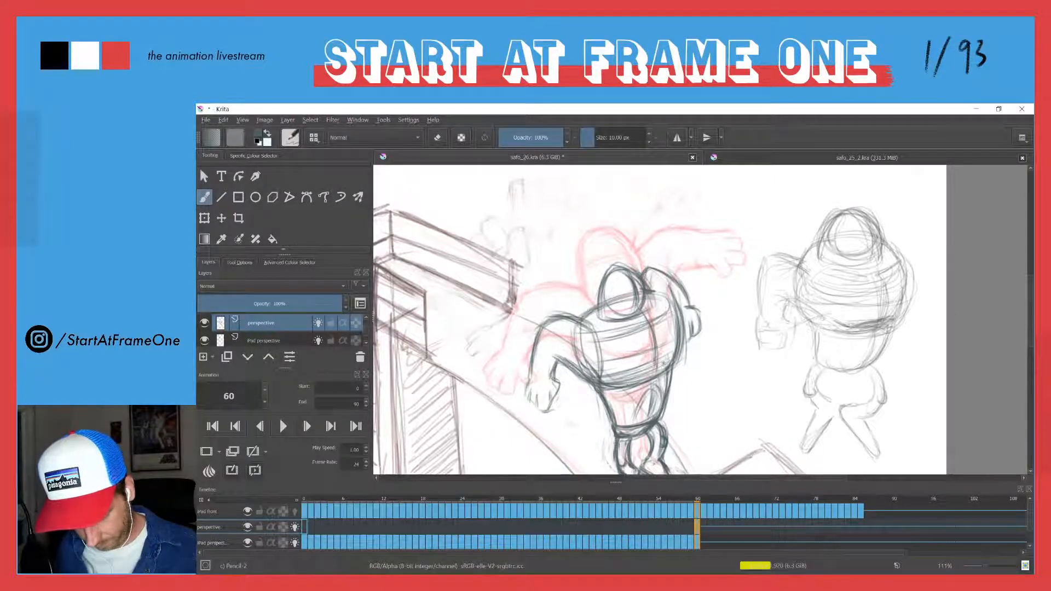
drag(654, 351, 654, 377)
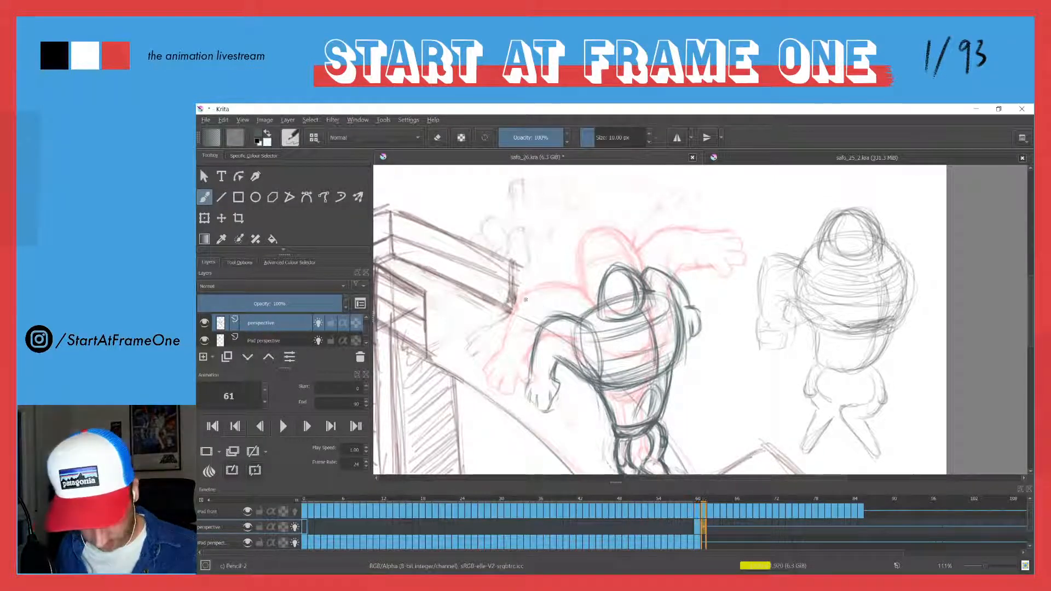
Step back and forth through the frames around 59 to 62 to check how the diver moves into the crouch.
key(period)
drag(508, 346, 469, 283)
key(Right)
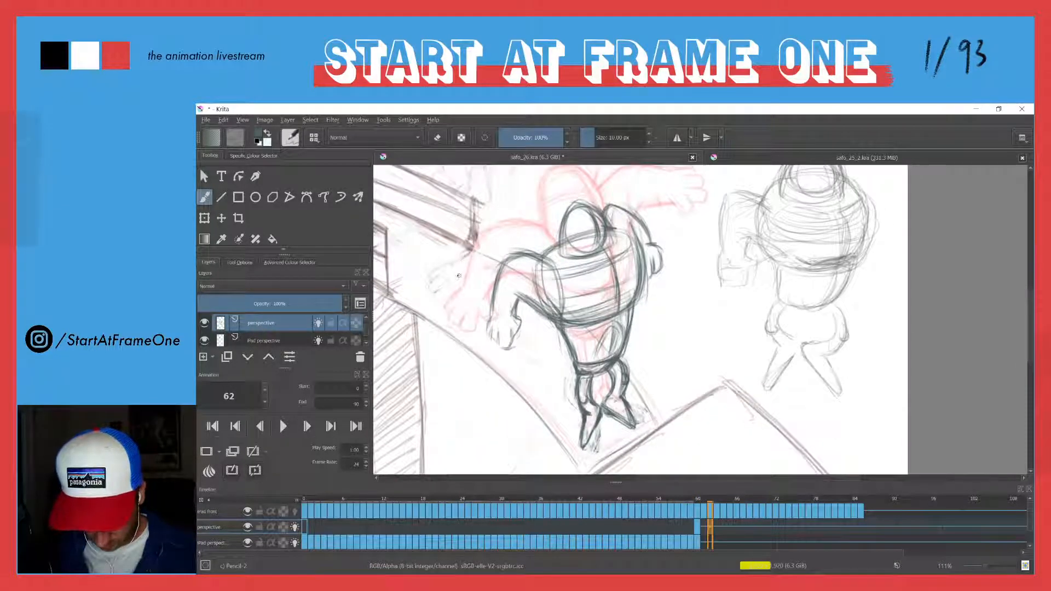
key(Right)
key(minus)
key(Left)
key(Left)
key(Left)
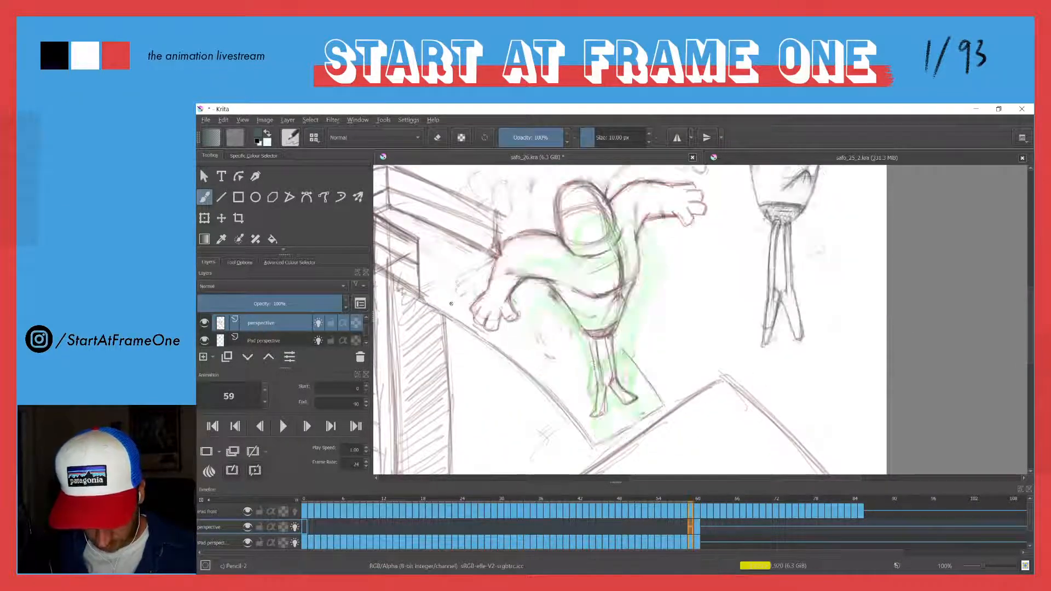
key(Left)
key(Right)
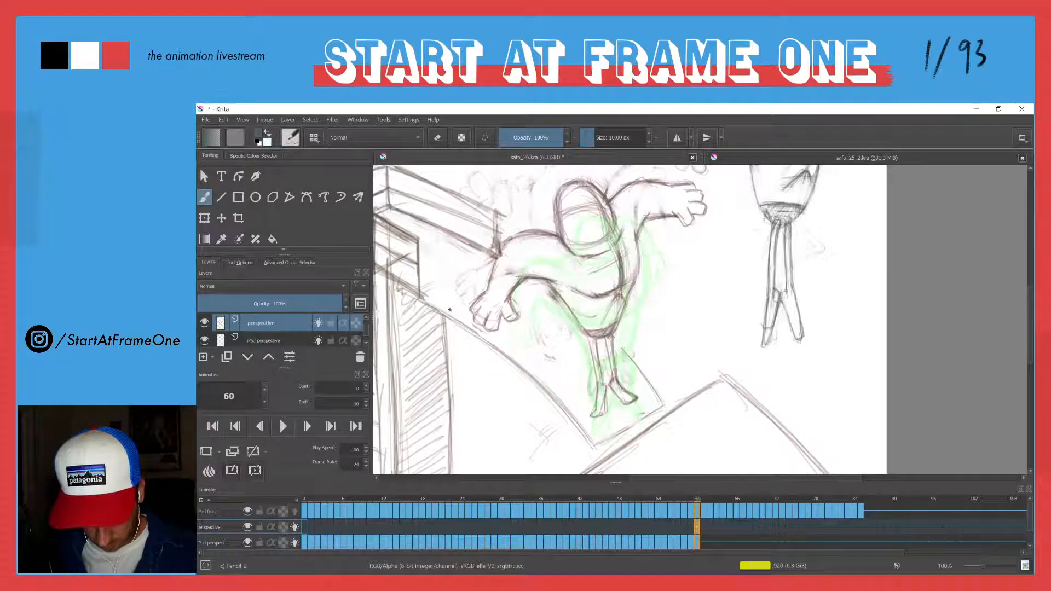
key(Right)
key(Left)
key(Left)
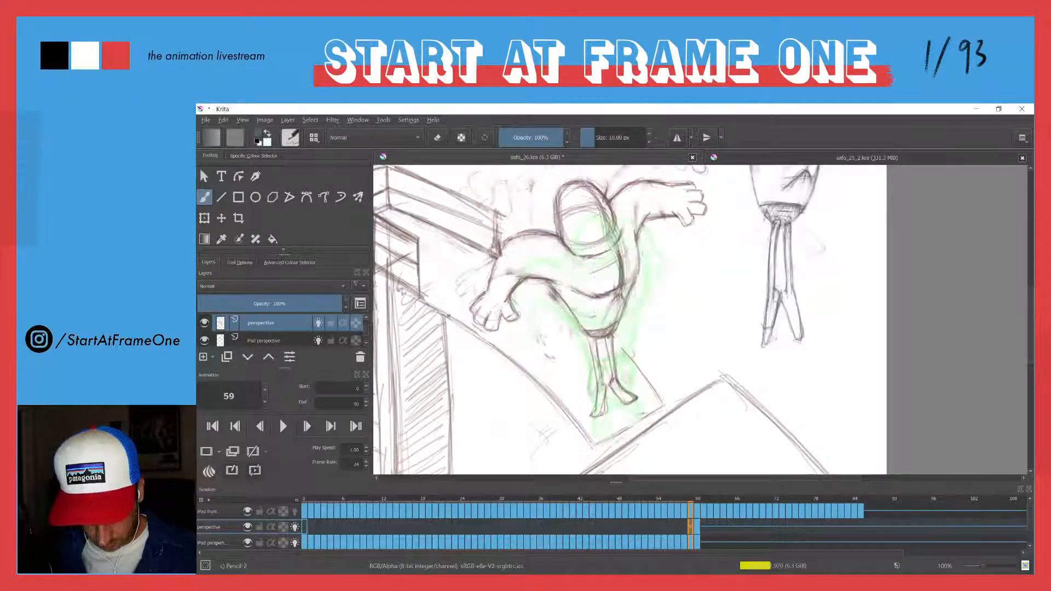
key(Right)
Fade the perspective diver's rough crouch drawing at frame 60 to a light underdrawing with an enlarged eraser.
key(e)
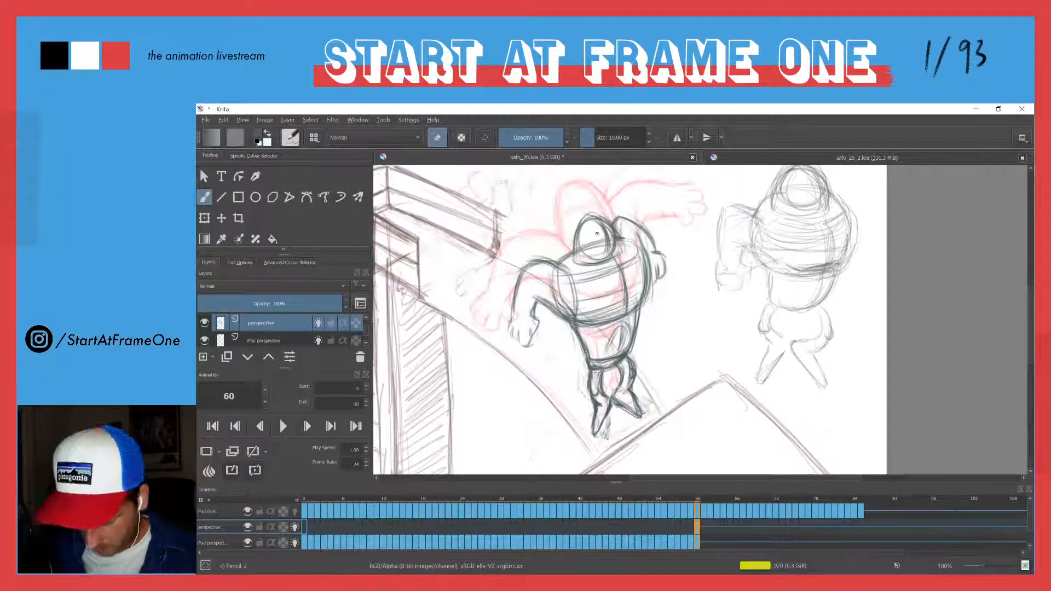
key(bracketright)
drag(590, 228, 607, 228)
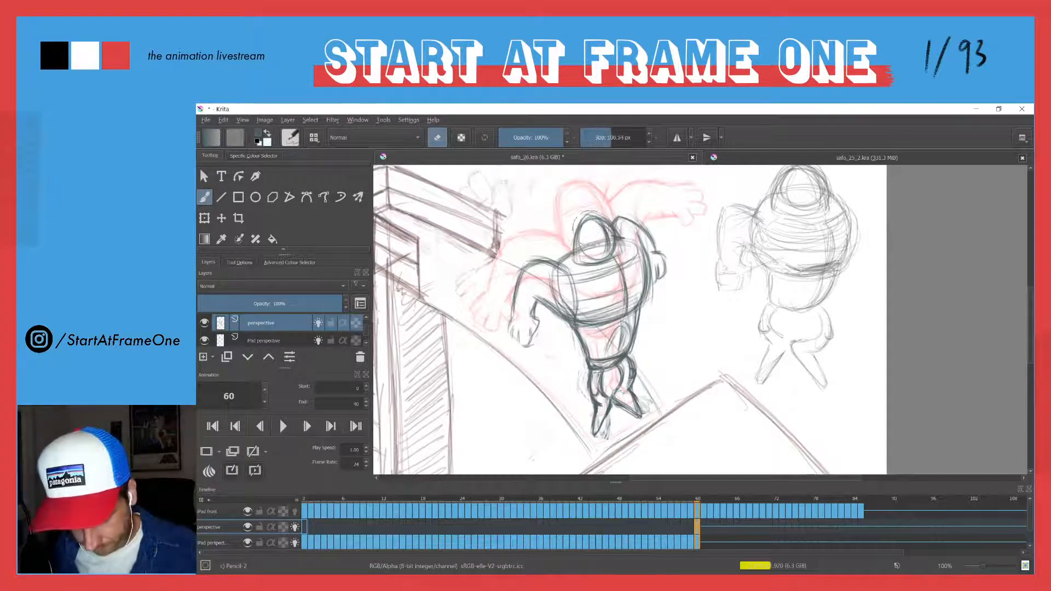
mouse_move(616, 187)
mouse_down()
mouse_move(655, 345)
mouse_move(612, 221)
mouse_move(599, 320)
mouse_move(630, 333)
mouse_move(552, 329)
mouse_move(520, 339)
mouse_move(555, 321)
mouse_move(600, 399)
mouse_move(624, 383)
mouse_move(615, 334)
mouse_move(577, 286)
mouse_move(563, 298)
mouse_move(584, 359)
mouse_move(630, 306)
mouse_move(643, 236)
mouse_move(557, 266)
mouse_up()
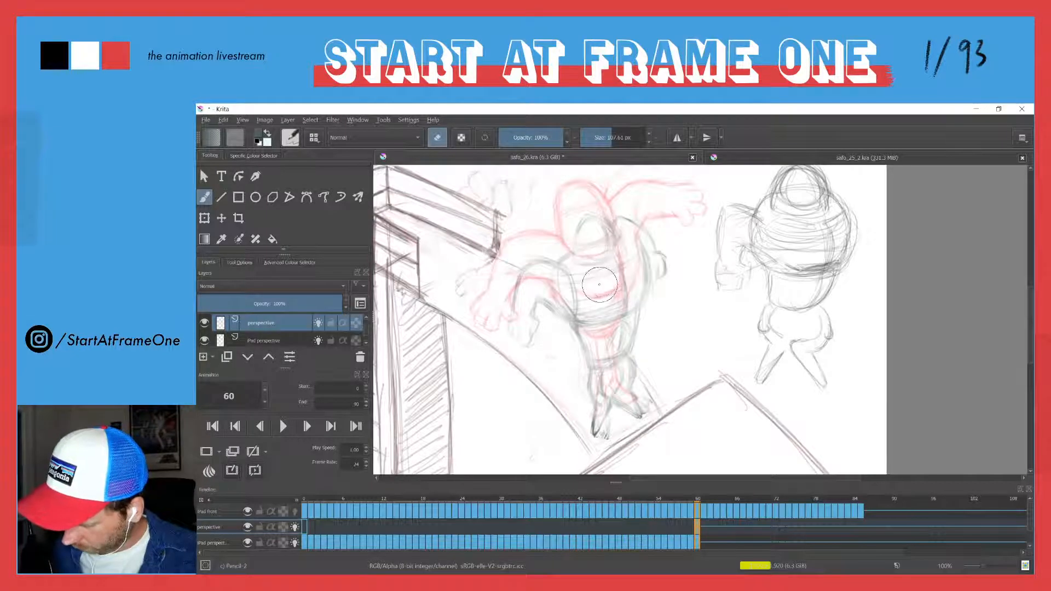
Redraw the perspective diver's head, chest outline, shoulders and upper arm with clean pencil lines over the faded underdrawing at frame 60.
key(e)
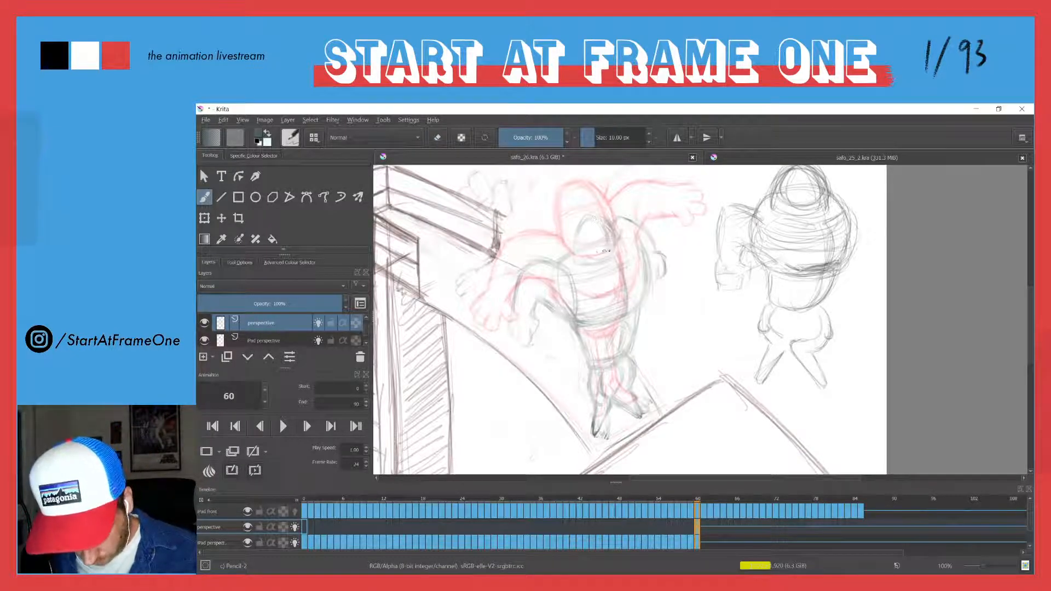
mouse_move(604, 251)
mouse_down()
mouse_move(596, 265)
mouse_move(574, 264)
mouse_move(619, 253)
mouse_move(596, 218)
mouse_move(574, 259)
mouse_up()
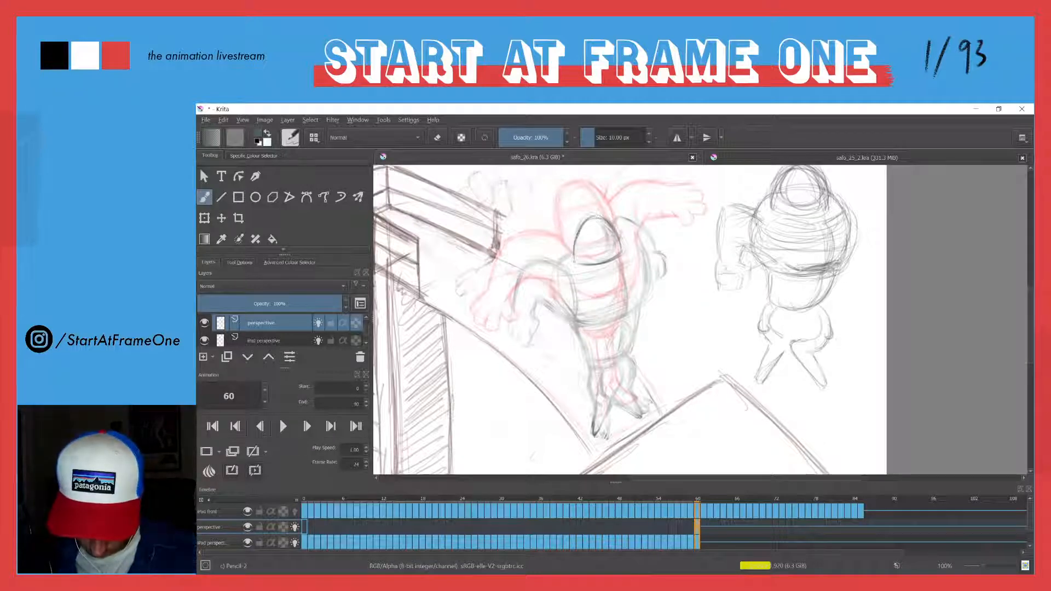
mouse_move(608, 218)
mouse_down()
mouse_move(602, 240)
mouse_move(614, 254)
mouse_up()
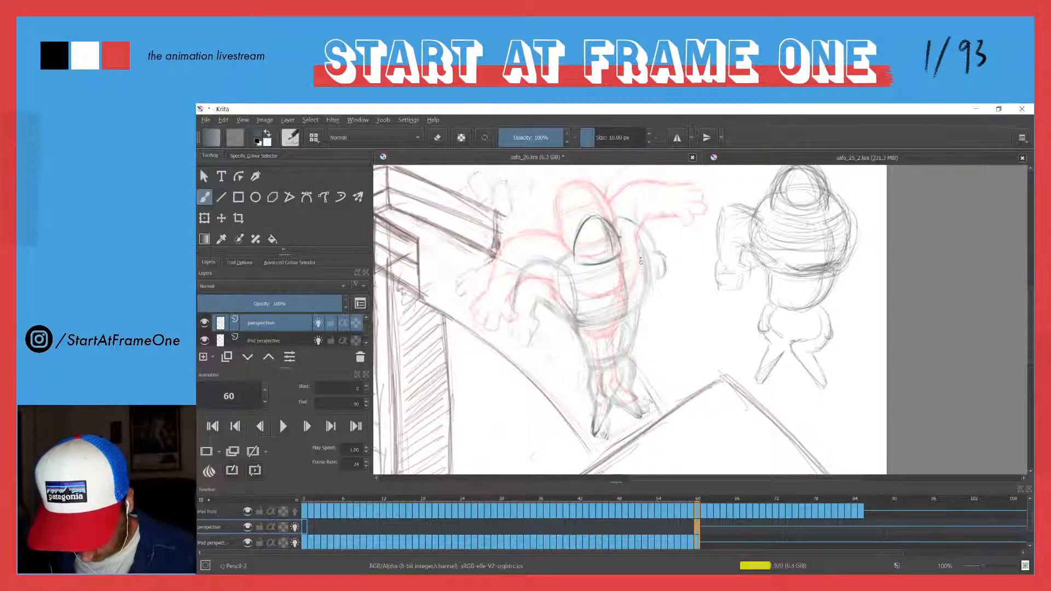
drag(642, 258, 640, 297)
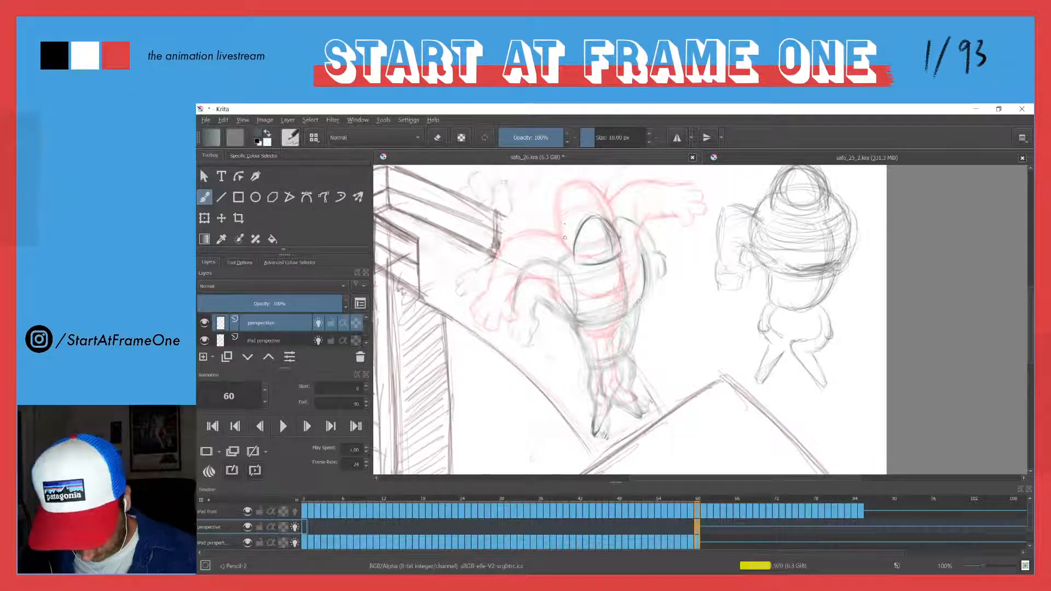
mouse_move(563, 299)
mouse_down()
mouse_move(592, 318)
mouse_move(557, 282)
mouse_move(656, 265)
mouse_move(581, 325)
mouse_move(638, 303)
mouse_move(588, 317)
mouse_move(611, 265)
mouse_move(568, 272)
mouse_move(598, 266)
mouse_up()
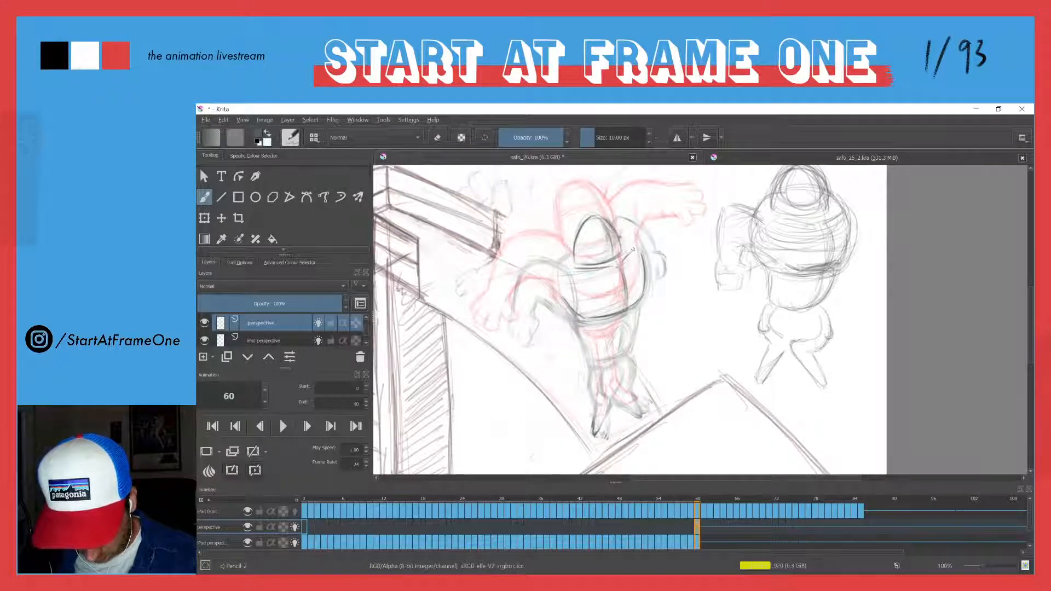
mouse_move(641, 237)
mouse_down()
mouse_move(636, 255)
mouse_move(617, 216)
mouse_move(653, 249)
mouse_up()
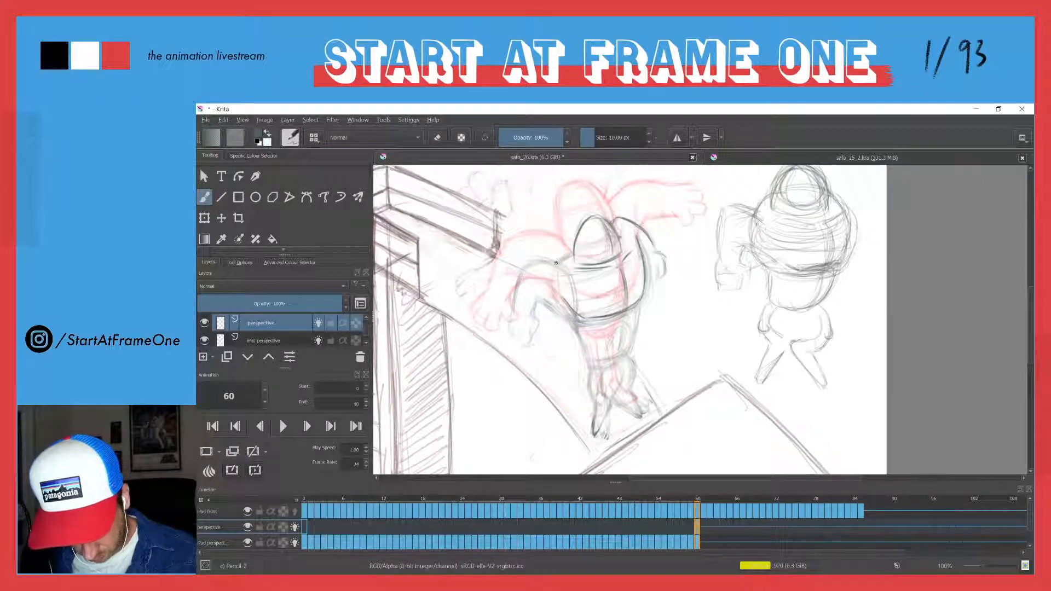
drag(539, 261, 562, 267)
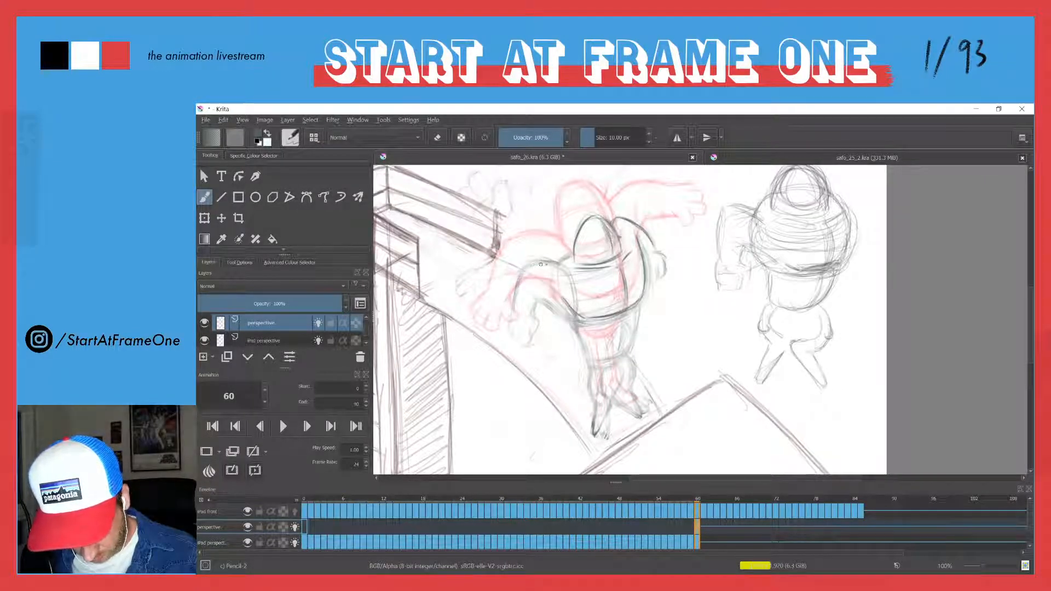
drag(550, 260, 518, 270)
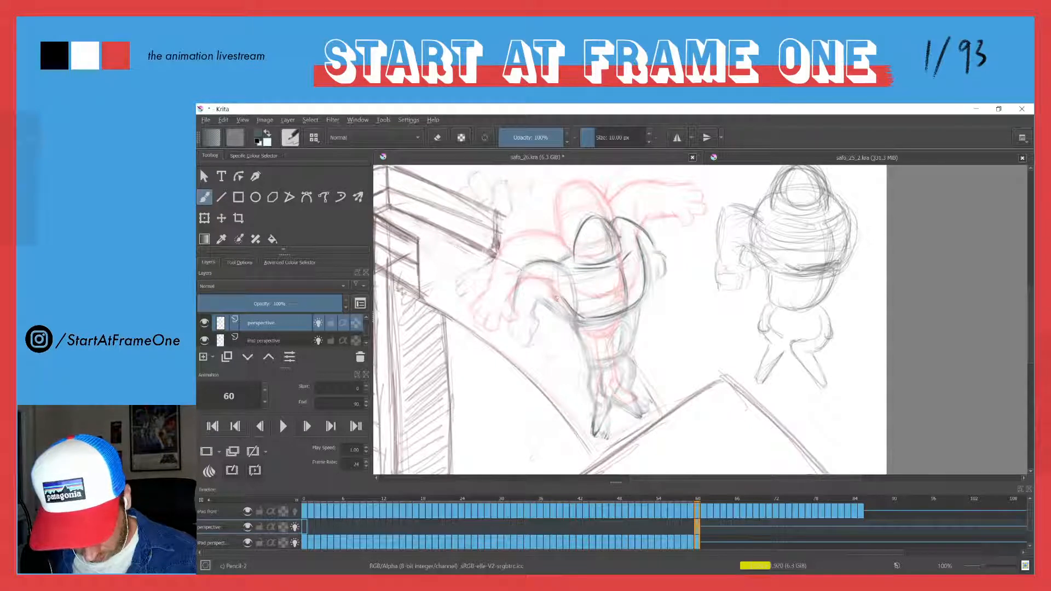
Redraw the diver's underarm, tapering lower torso, waist and lowered hand in darker lines at frame 60.
mouse_move(560, 302)
mouse_down()
mouse_move(535, 295)
mouse_move(514, 306)
mouse_move(532, 332)
mouse_move(577, 330)
mouse_move(588, 364)
mouse_up()
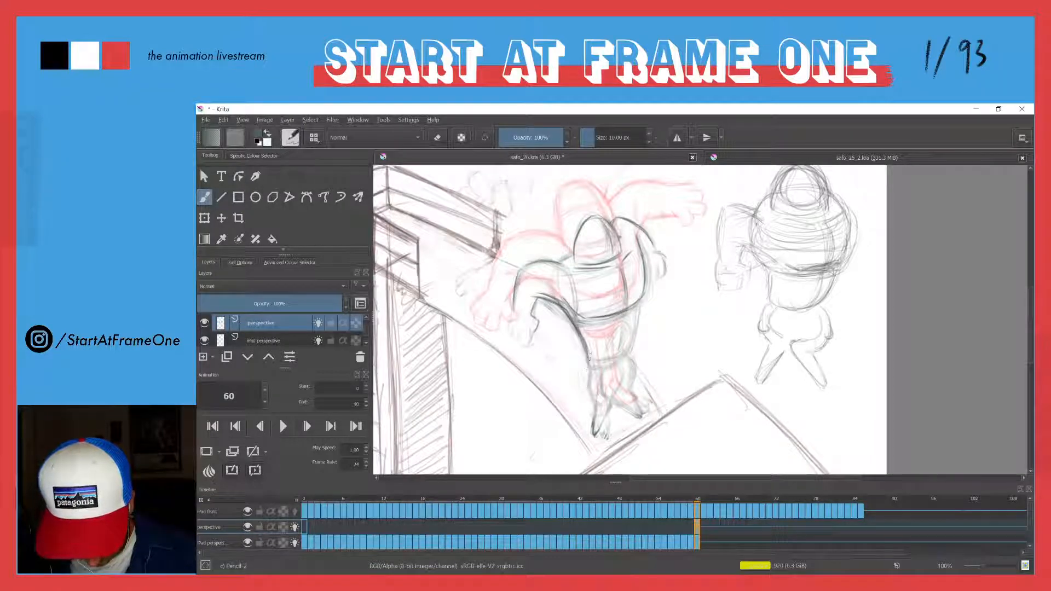
drag(642, 302, 633, 342)
mouse_move(643, 299)
mouse_down()
mouse_move(629, 353)
mouse_move(588, 368)
mouse_move(620, 353)
mouse_move(587, 360)
mouse_move(630, 335)
mouse_move(625, 319)
mouse_move(621, 351)
mouse_up()
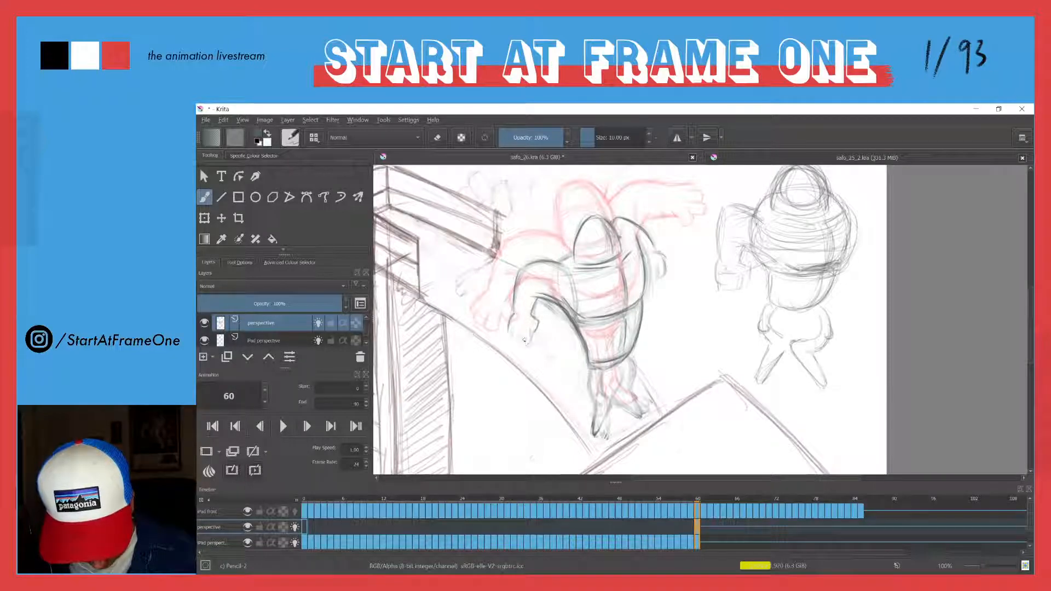
mouse_move(517, 326)
mouse_down()
mouse_move(516, 343)
mouse_move(530, 344)
mouse_move(508, 332)
mouse_up()
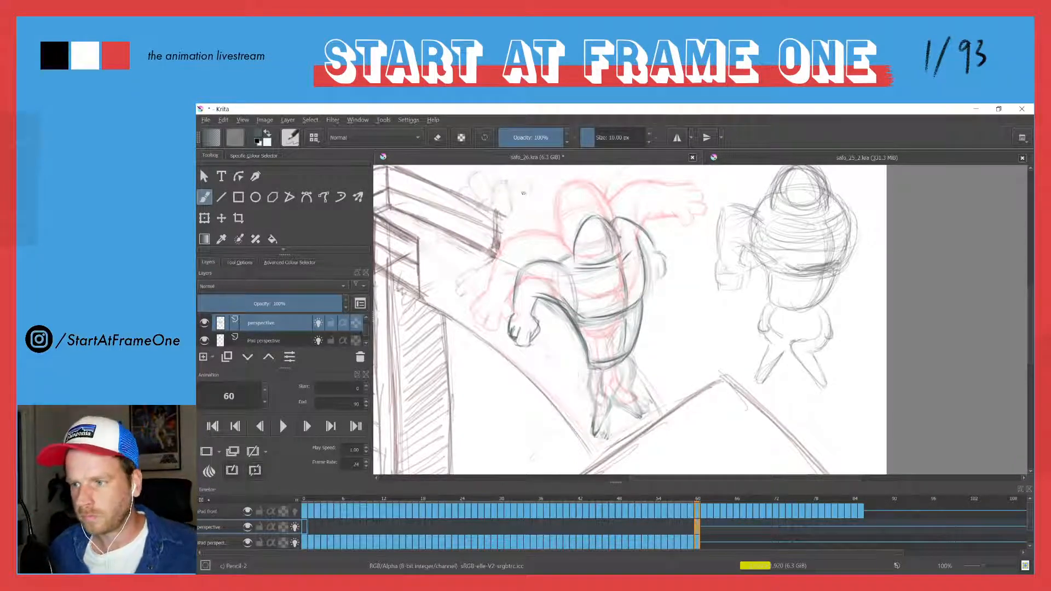
Flip repeatedly between frames 59 and 60 to compare the redrawn crouch with the preceding spread-arm pose.
key(Left)
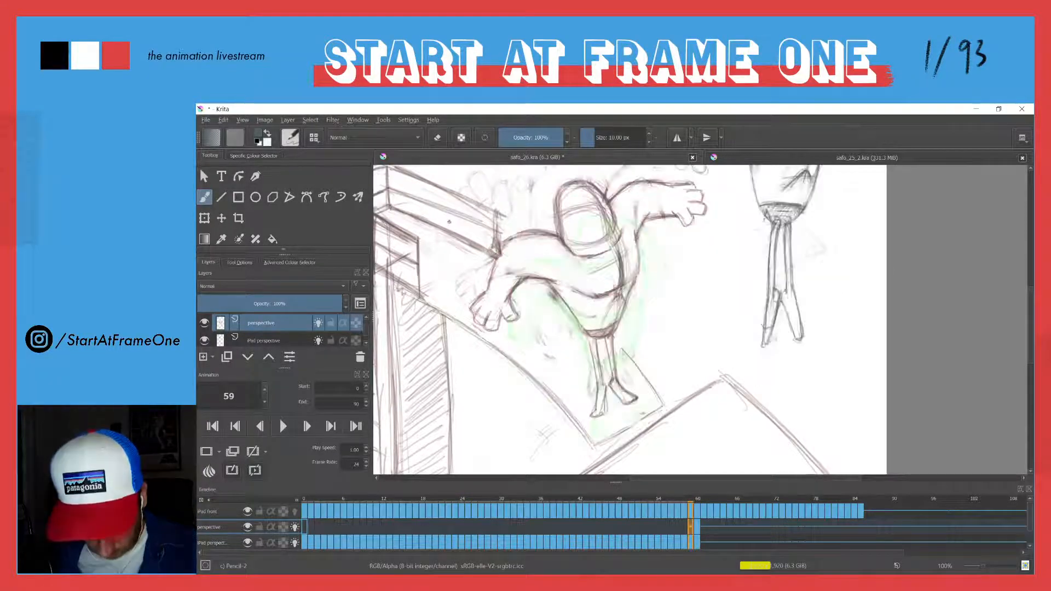
key(Right)
key(Left)
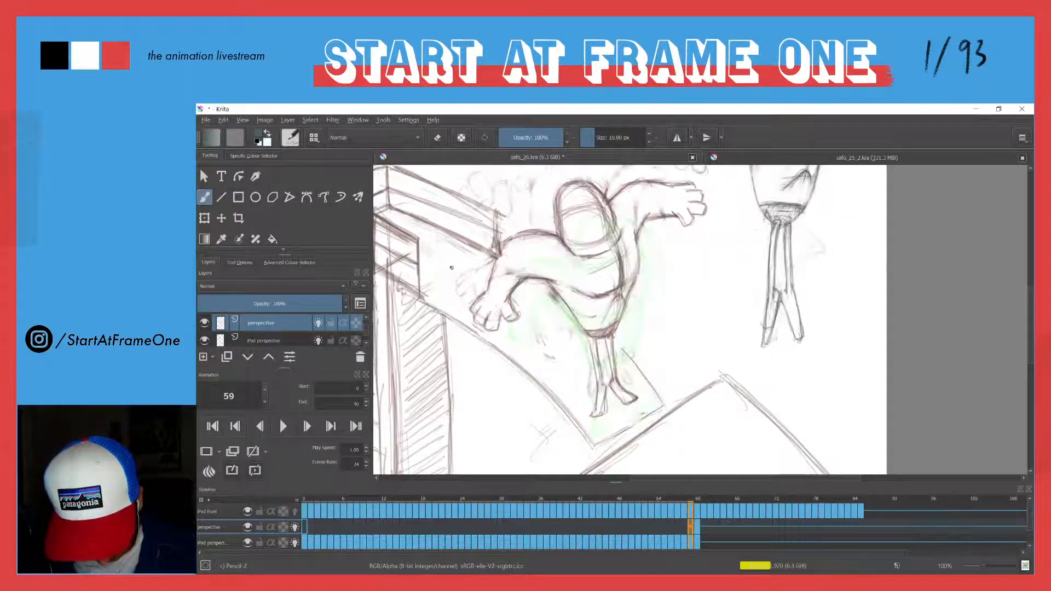
key(Right)
key(Left)
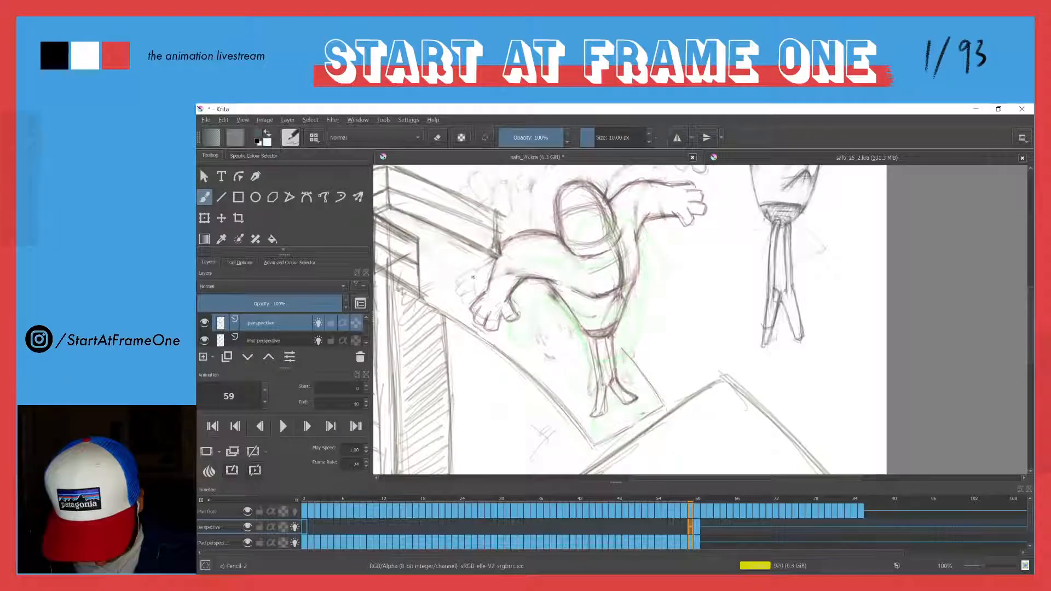
drag(461, 255, 462, 297)
key(Right)
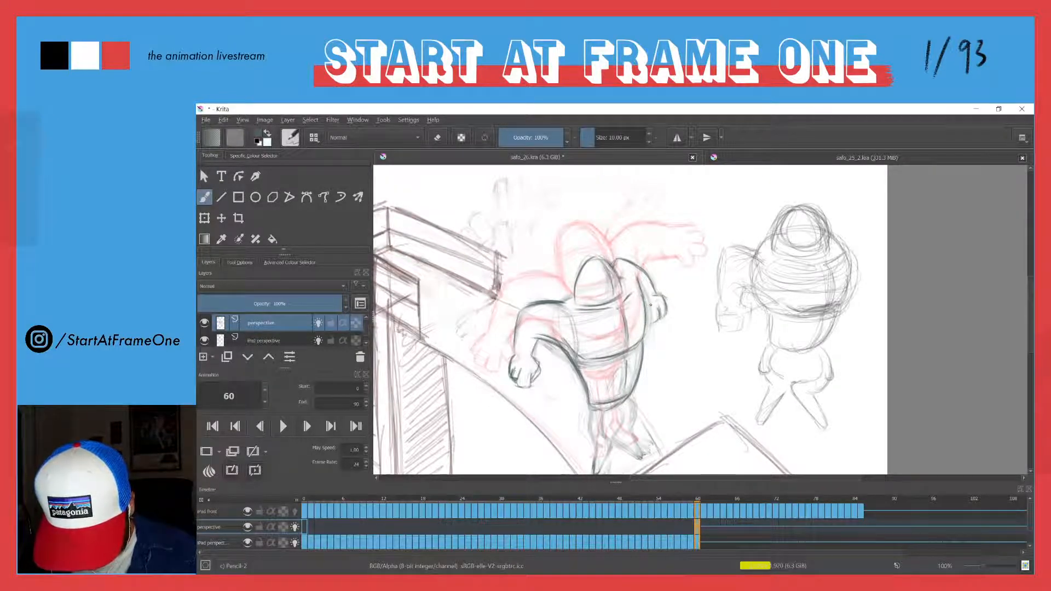
key(minus)
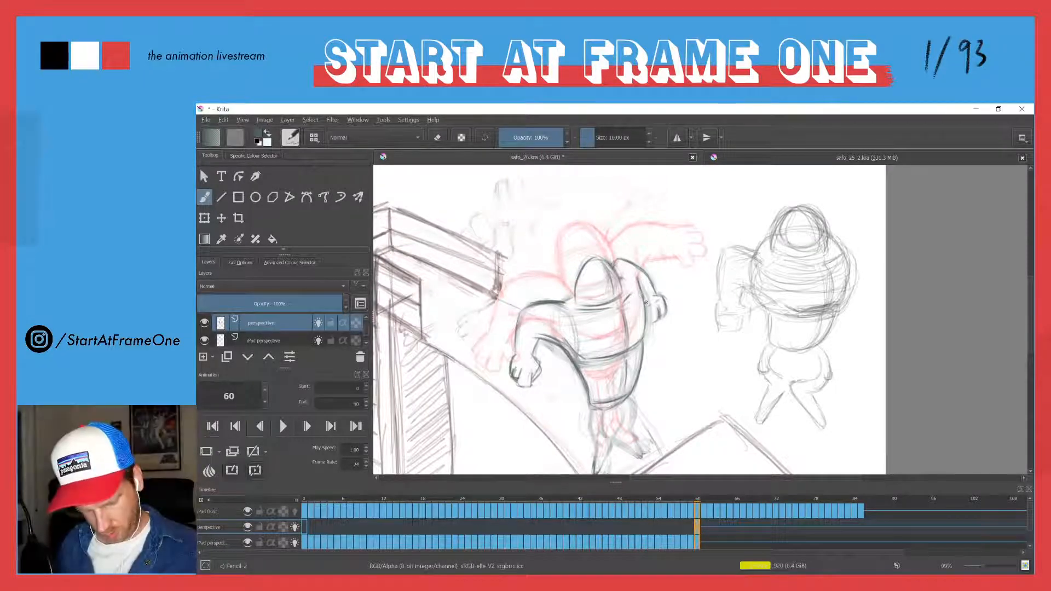
key(Left)
key(Right)
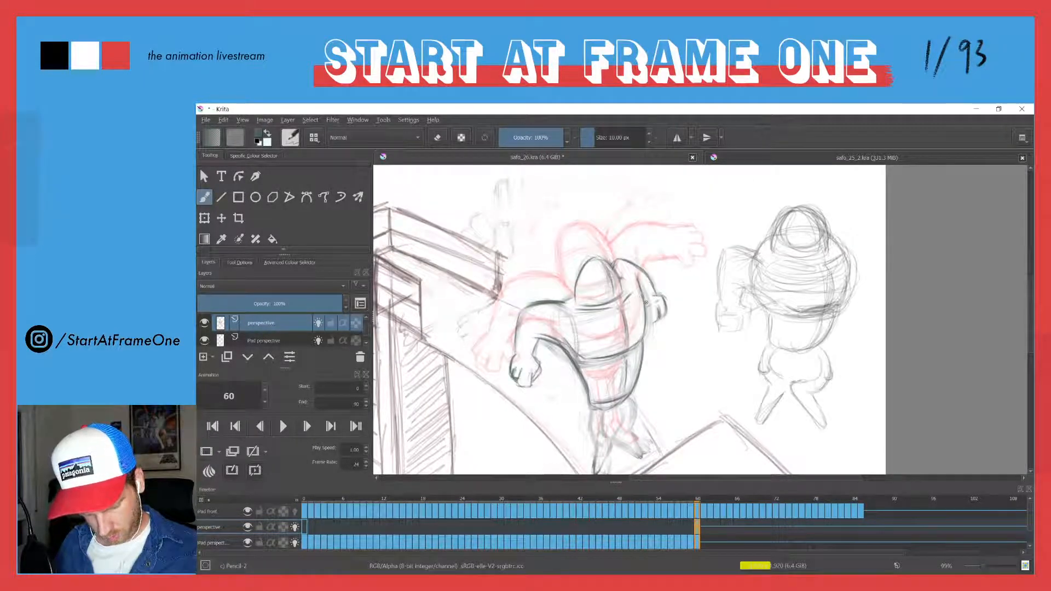
key(Left)
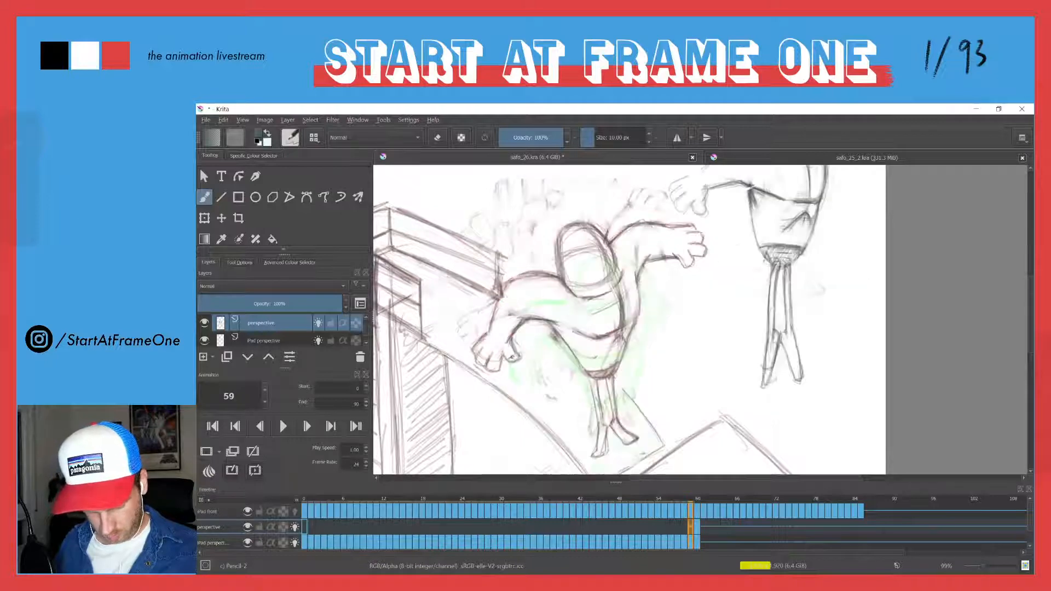
key(Right)
Redraw both of the perspective diver's bent legs and feet at frame 60, checking their placement against frame 59.
drag(500, 307, 466, 204)
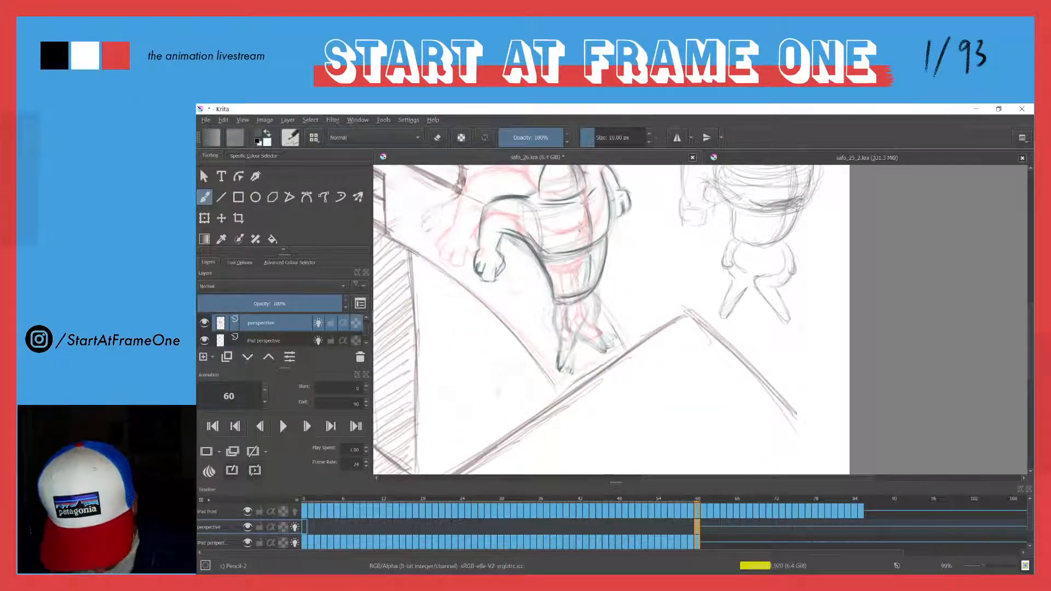
key(Left)
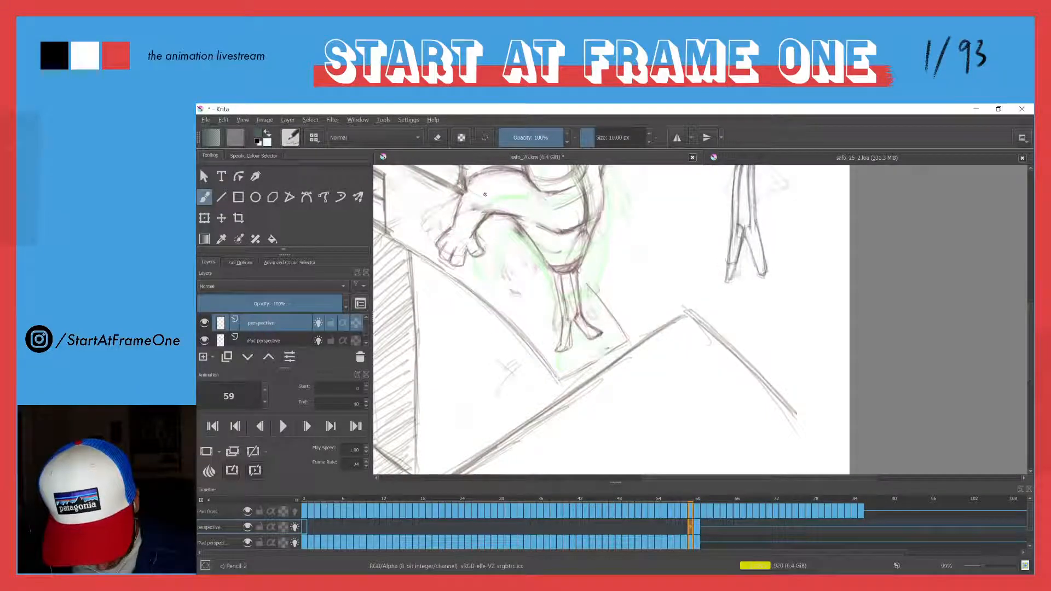
key(Right)
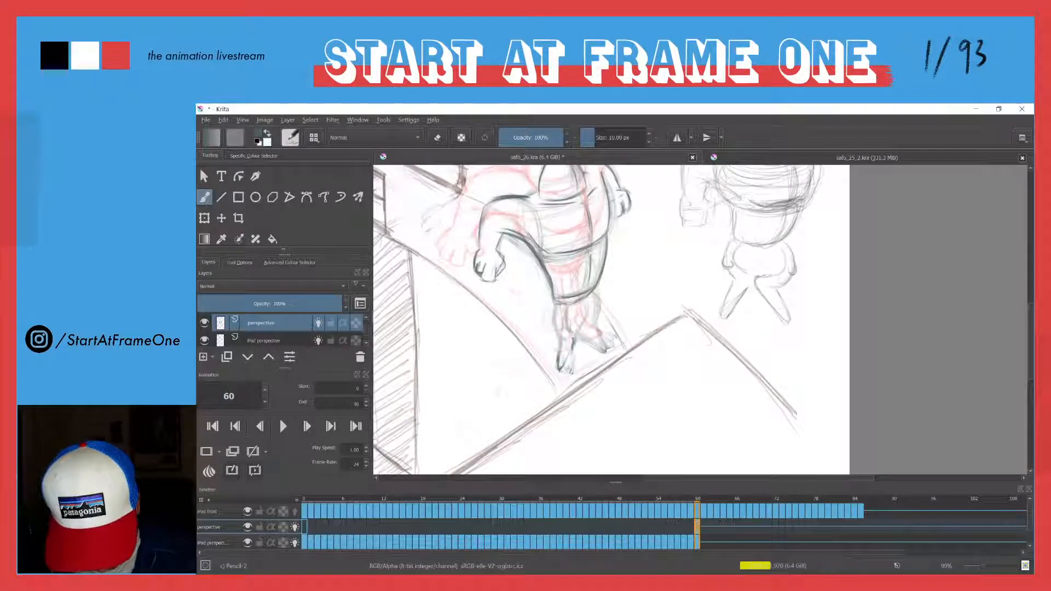
drag(573, 336, 570, 366)
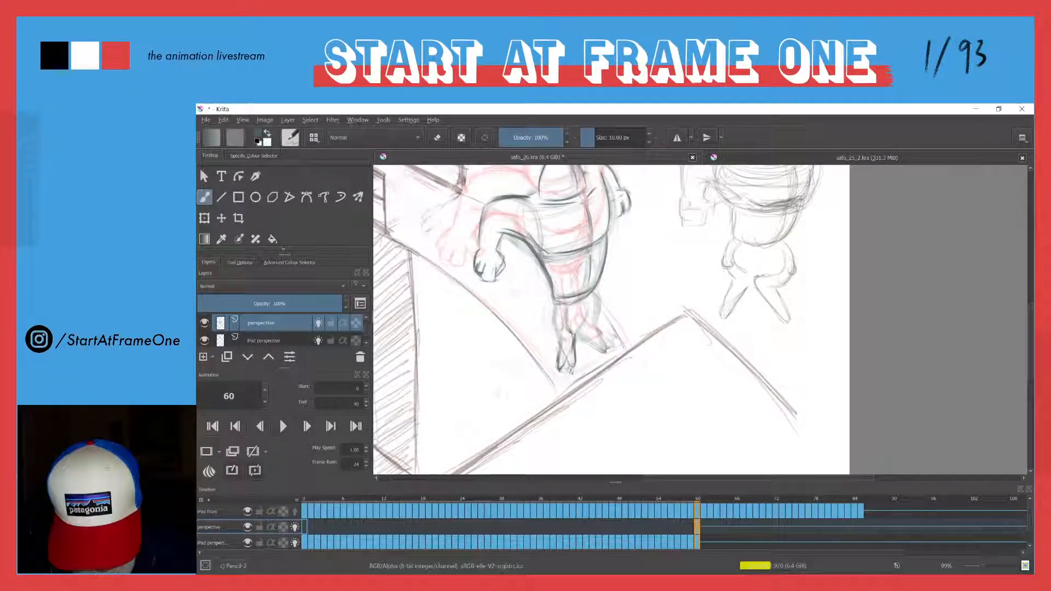
drag(574, 351, 569, 362)
drag(563, 338, 561, 354)
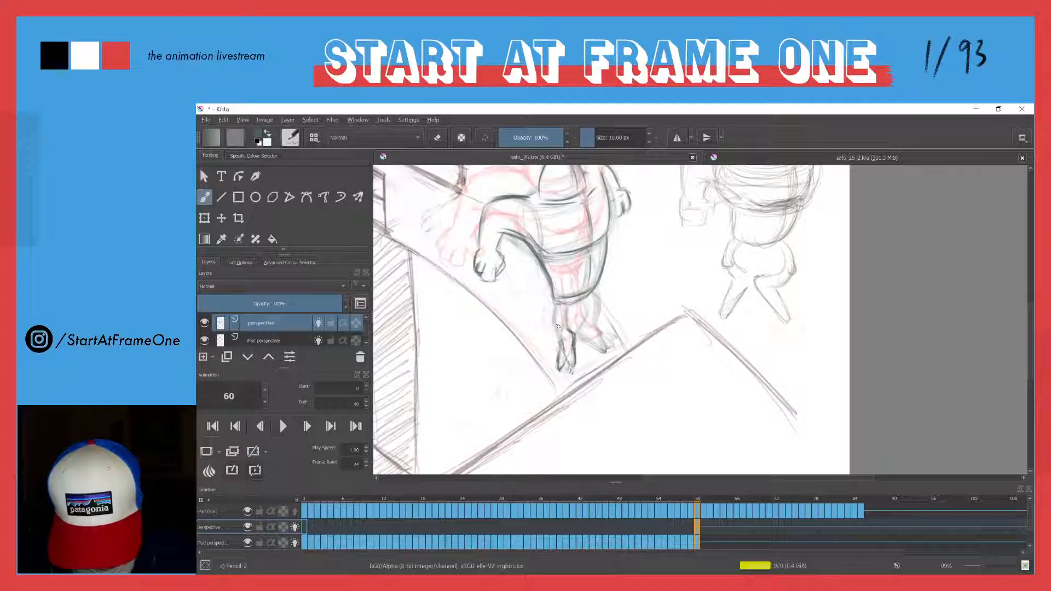
mouse_move(563, 309)
mouse_down()
mouse_move(558, 308)
mouse_move(556, 339)
mouse_move(562, 310)
mouse_move(565, 324)
mouse_move(563, 335)
mouse_move(560, 242)
mouse_move(586, 320)
mouse_move(585, 302)
mouse_move(574, 331)
mouse_move(602, 351)
mouse_up()
drag(591, 321, 598, 340)
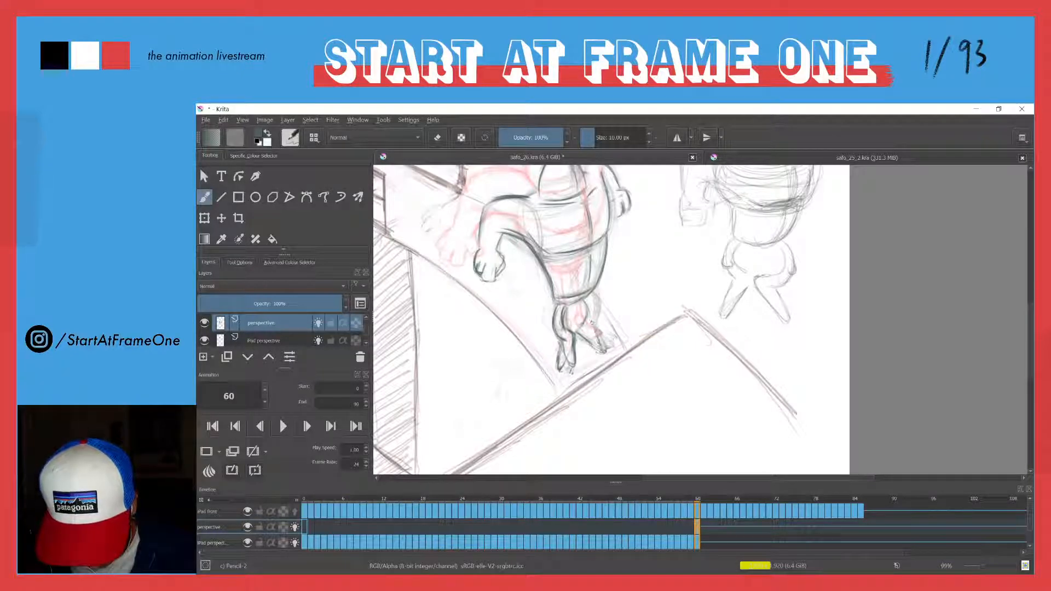
mouse_move(589, 295)
mouse_down()
mouse_move(595, 315)
mouse_move(576, 333)
mouse_up()
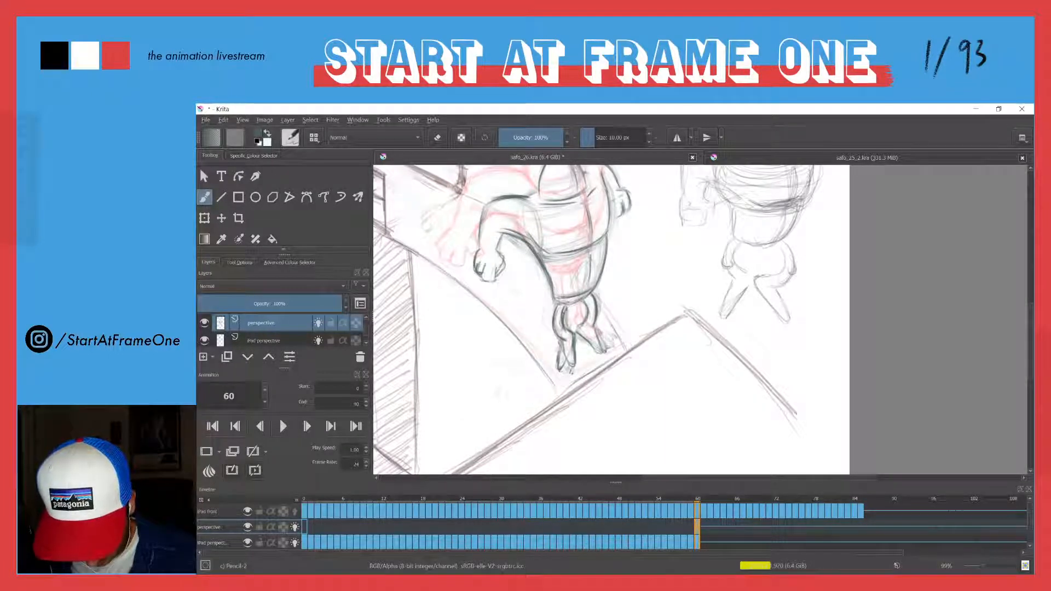
drag(560, 308, 553, 338)
Compare the leg positions in frames 59 and 60, and erase the diver's lower legs and feet at frame 60.
key(Left)
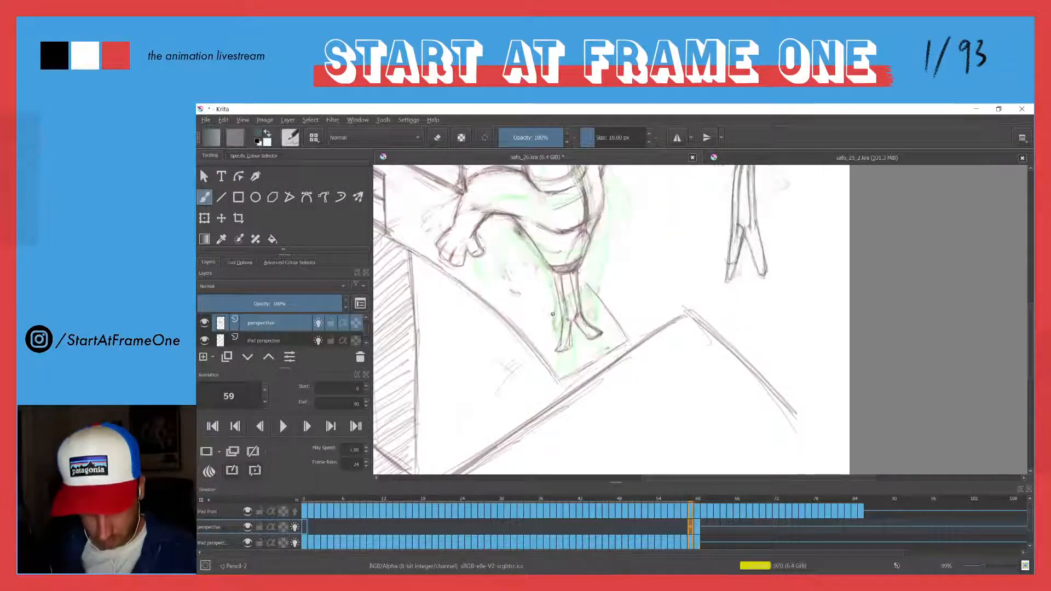
key(Right)
key(Left)
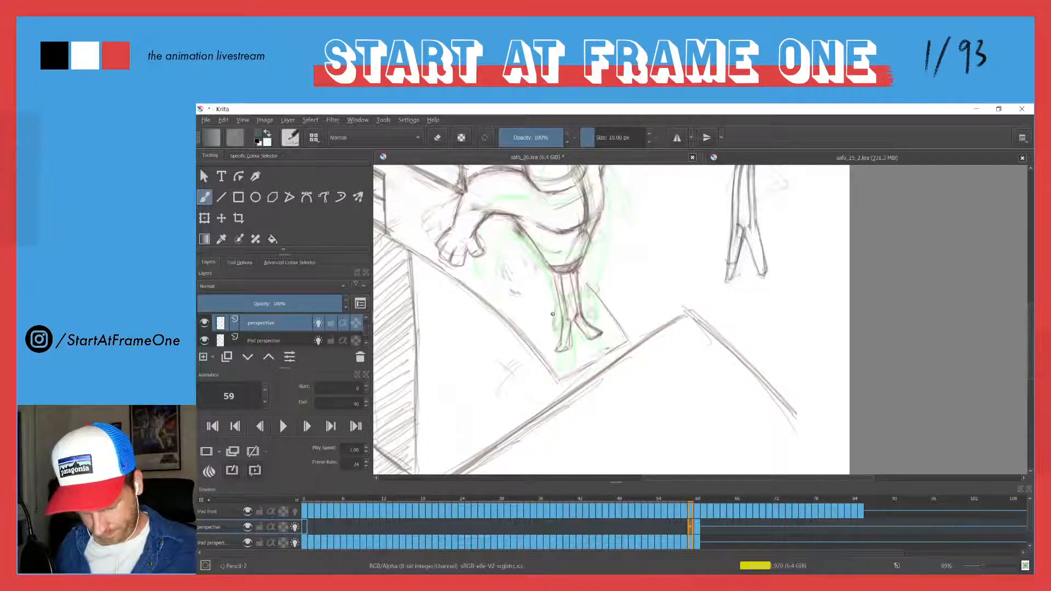
key(Right)
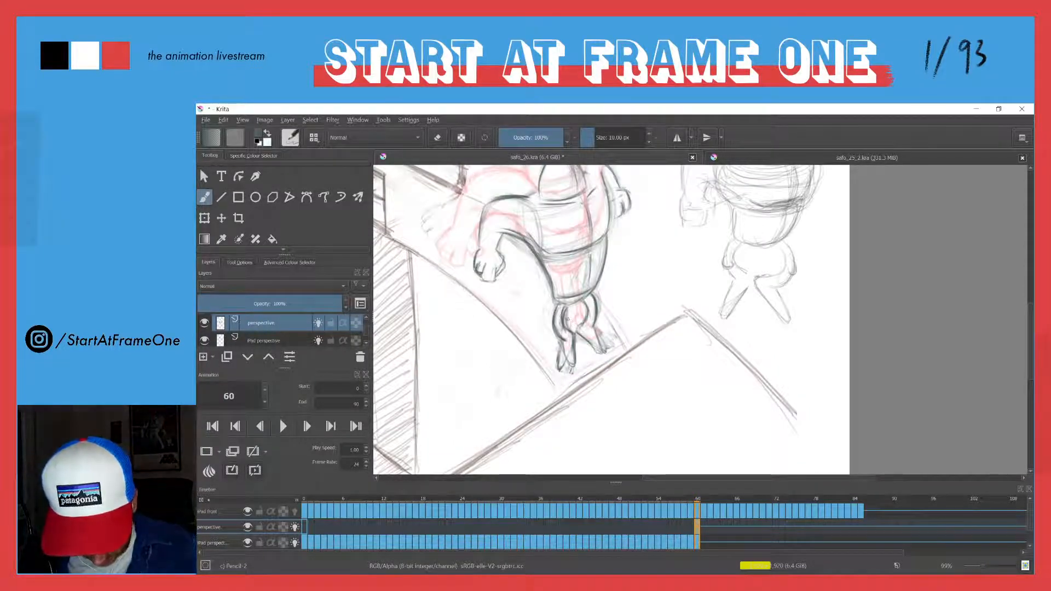
key(Left)
key(Right)
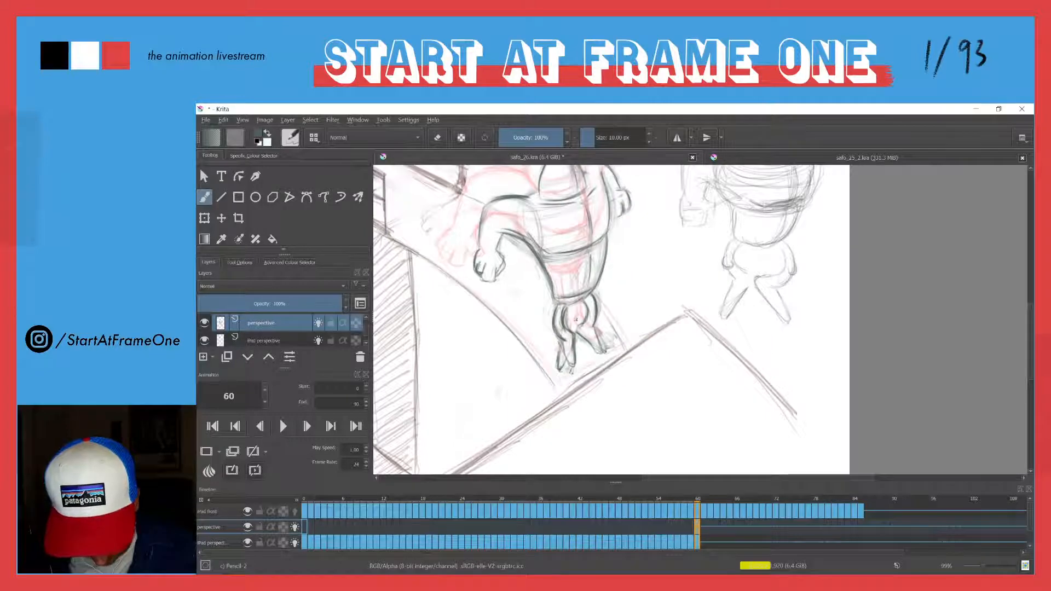
key(l)
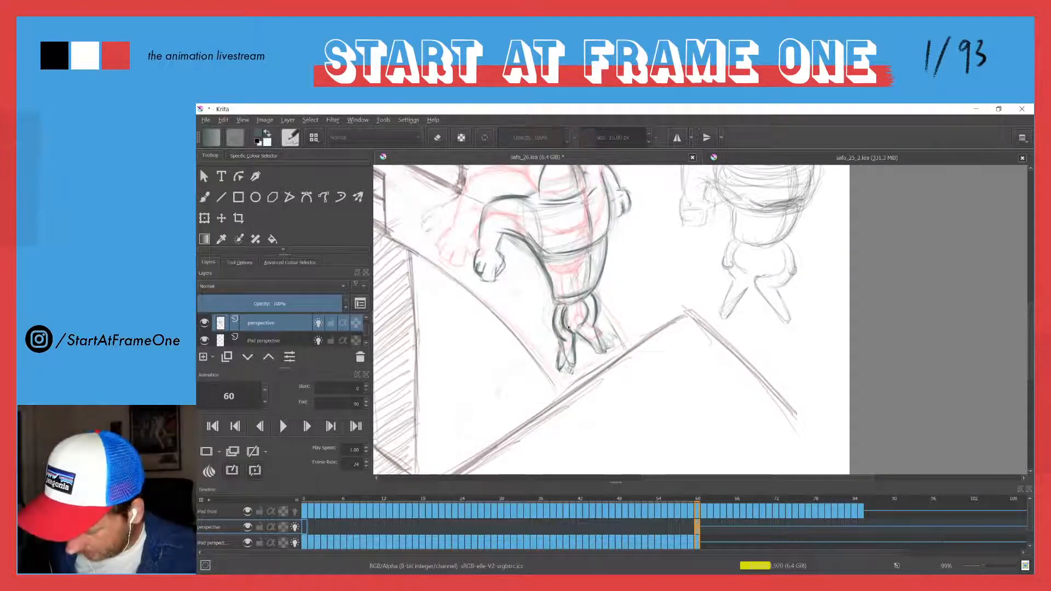
key(b)
key(e)
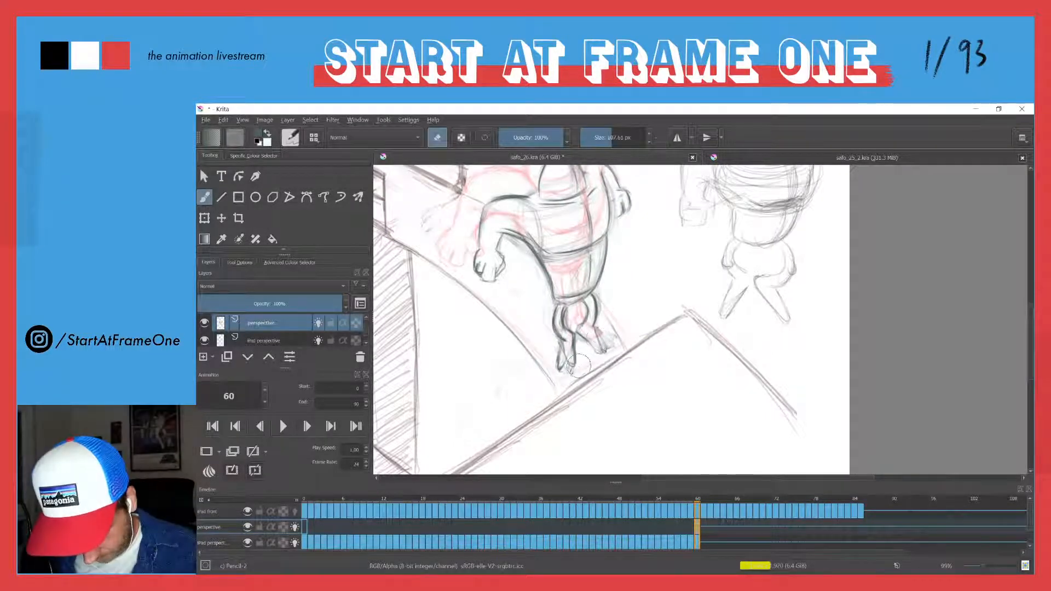
mouse_move(570, 358)
mouse_down()
mouse_move(554, 321)
mouse_move(580, 322)
mouse_move(593, 349)
mouse_move(609, 331)
mouse_move(574, 356)
mouse_move(570, 322)
mouse_move(562, 372)
mouse_move(587, 330)
mouse_move(582, 309)
mouse_move(559, 345)
mouse_up()
Sketch shorter bent legs and feet beneath the perspective diver's waist at frame 60.
key(e)
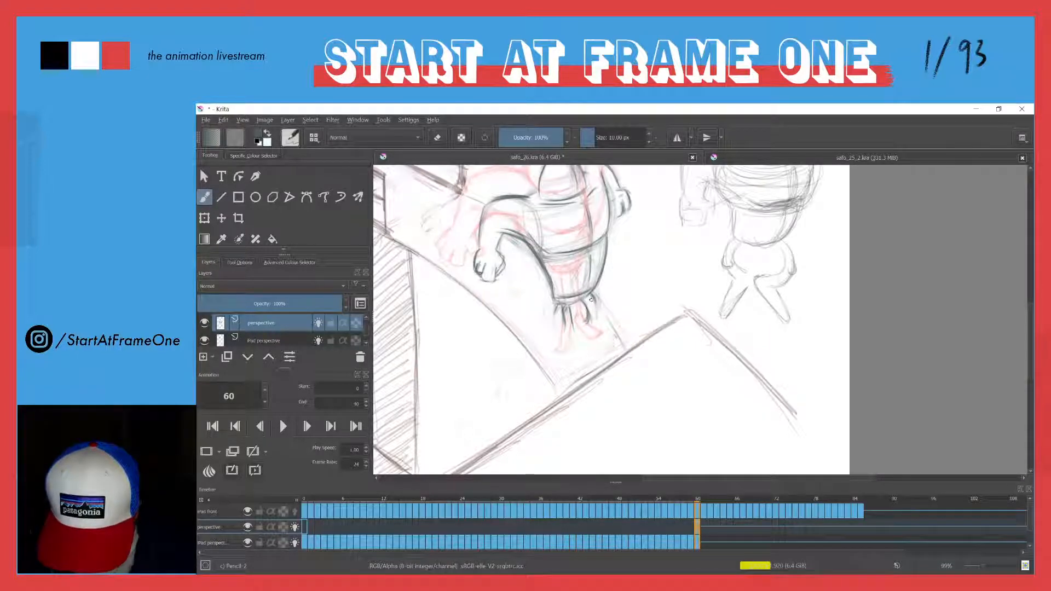
mouse_move(590, 297)
mouse_down()
mouse_move(592, 327)
mouse_move(572, 316)
mouse_up()
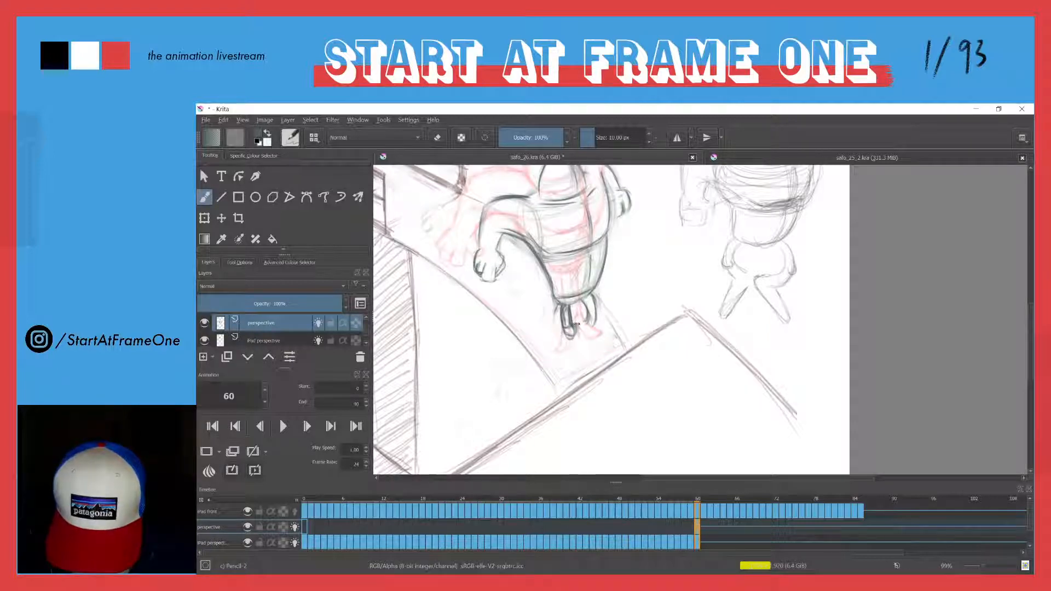
drag(580, 323, 585, 356)
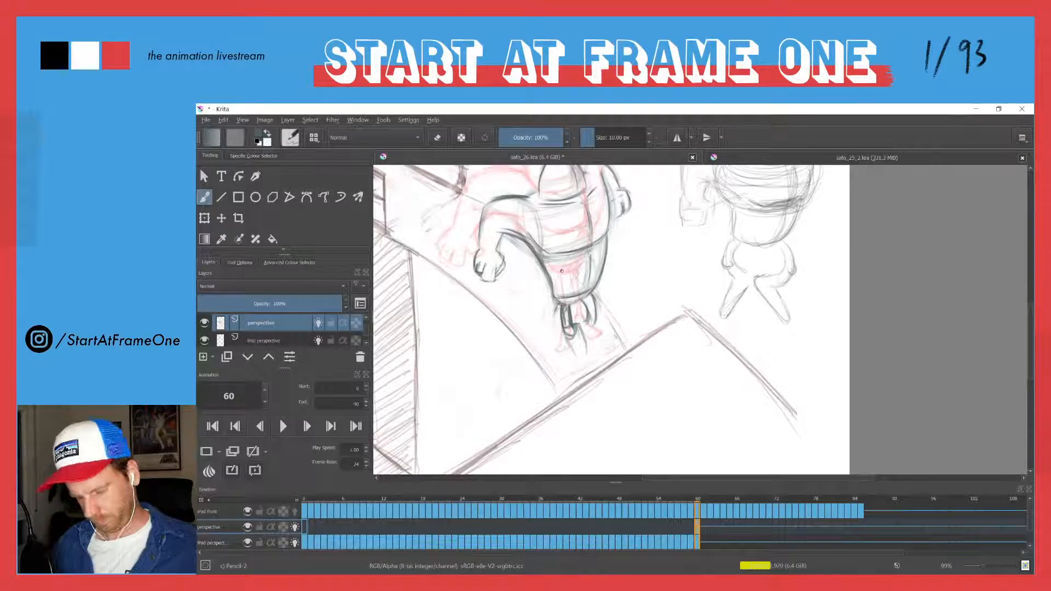
Flip back from frame 60 to frame 55 and forward again to compare the diver's leg lengths and foot positions.
key(Left)
key(Left)
key(Left)
key(Left)
key(Left)
key(Left)
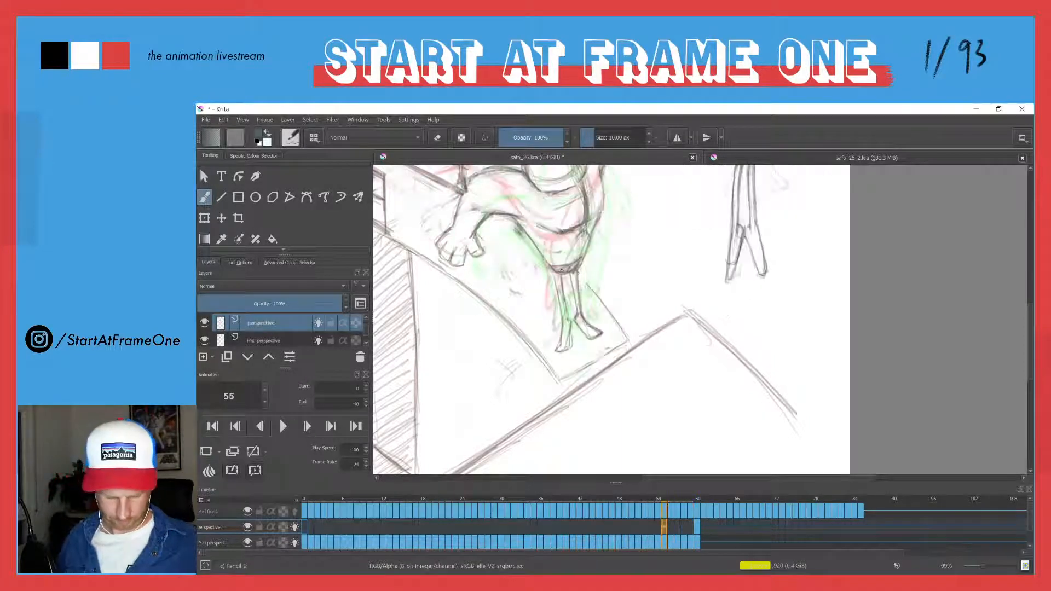
key(Right)
key(Right)
key(Right)
key(Right)
key(Right)
key(Right)
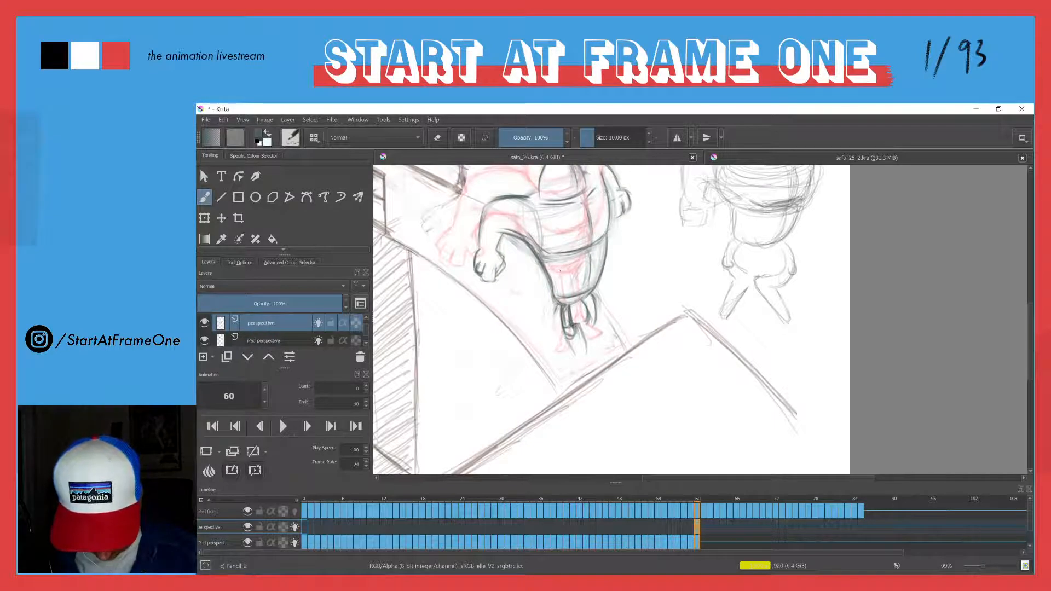
Clean up the overlapping leg lines at frame 60 and redraw both of the perspective diver's lower legs with pointed feet.
drag(579, 325, 579, 354)
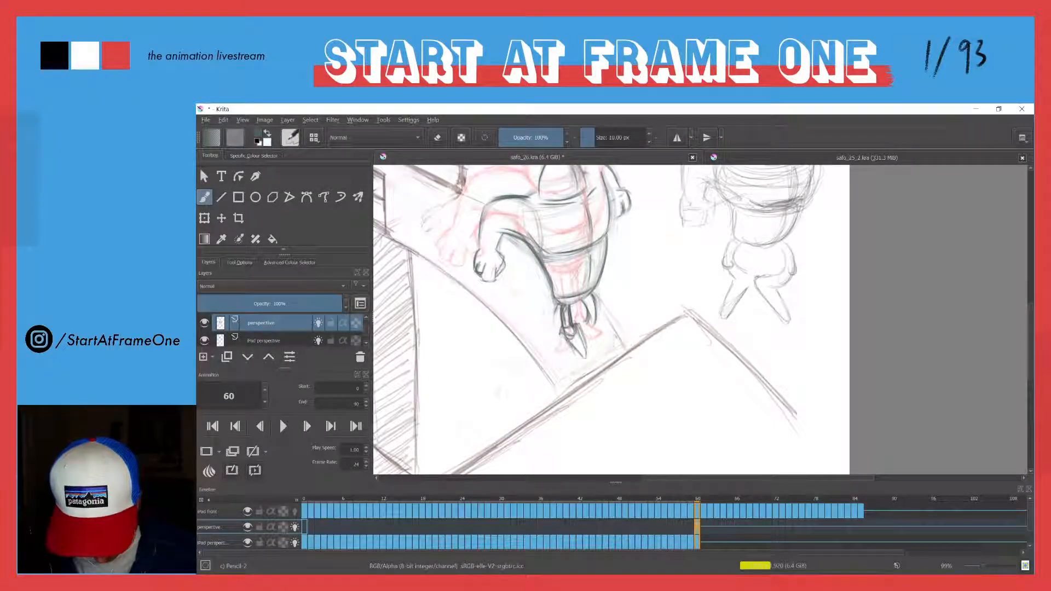
drag(567, 303, 575, 314)
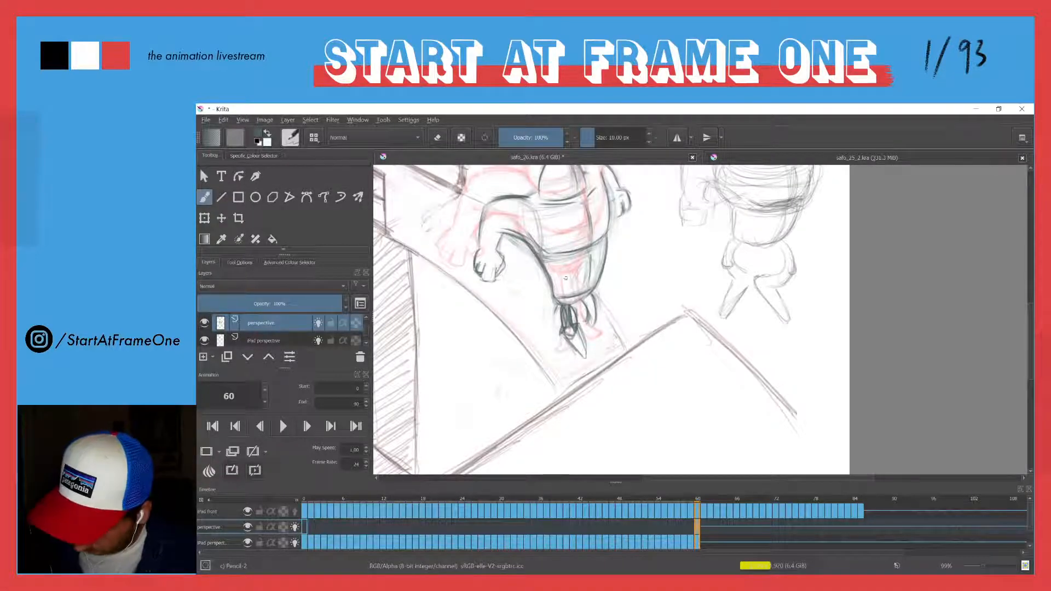
key(e)
mouse_move(563, 298)
mouse_down()
mouse_move(580, 339)
mouse_move(564, 316)
mouse_up()
key(e)
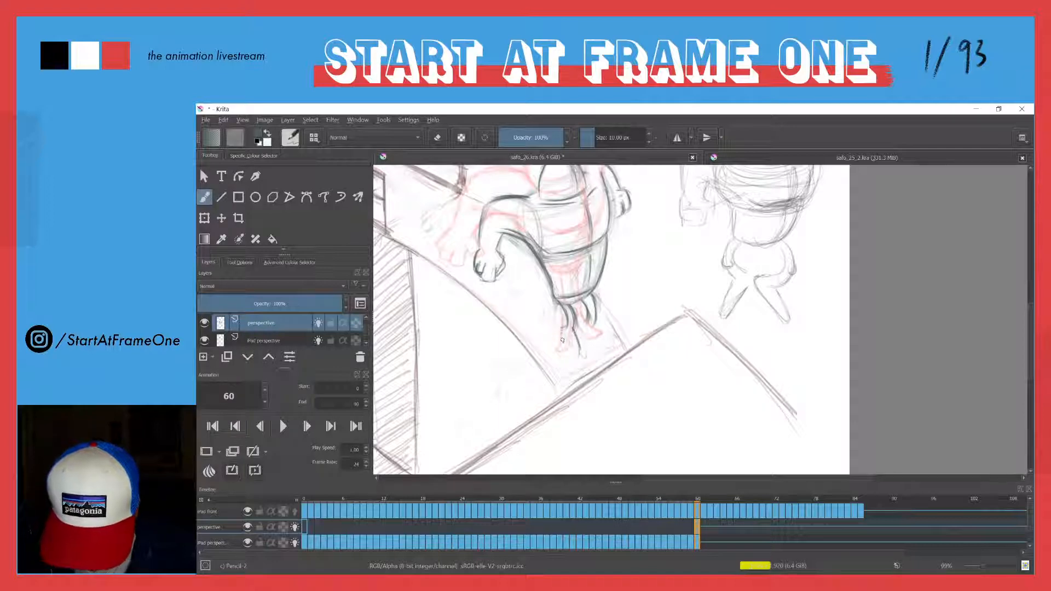
drag(567, 339, 578, 362)
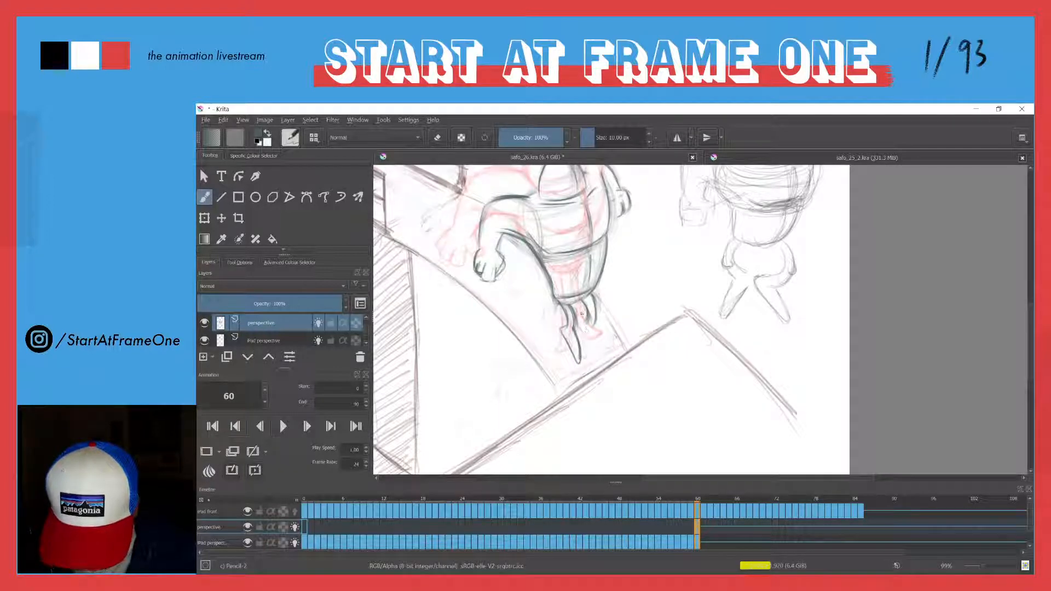
mouse_move(581, 303)
mouse_down()
mouse_move(595, 317)
mouse_move(598, 355)
mouse_up()
mouse_move(574, 321)
mouse_down()
mouse_move(595, 353)
mouse_move(578, 362)
mouse_up()
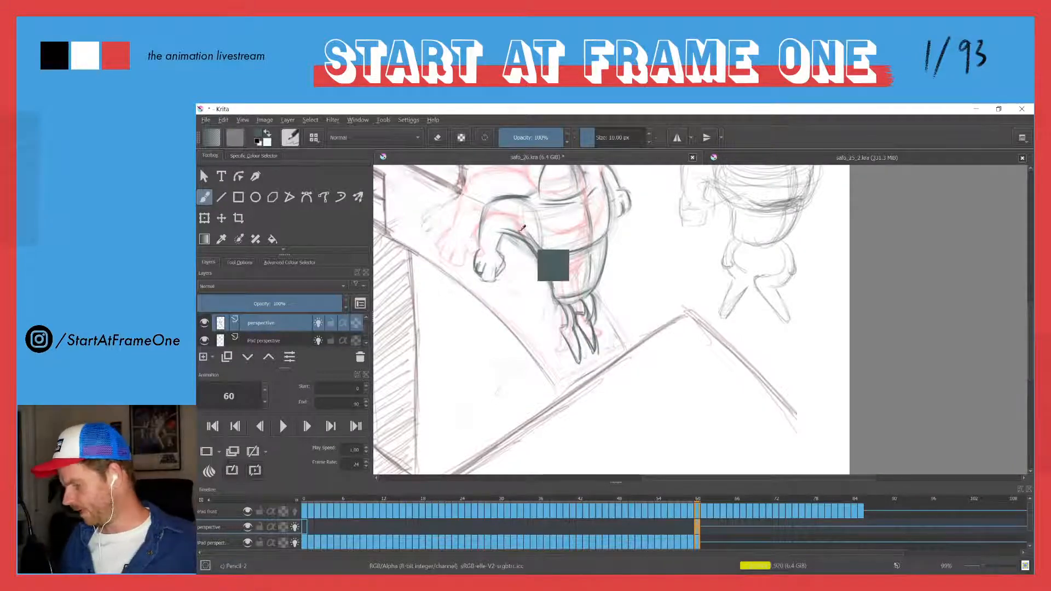
Scrub the timeline back to around frame 25 and forward to frame 61 to review the dive's lead-up.
drag(515, 247, 527, 315)
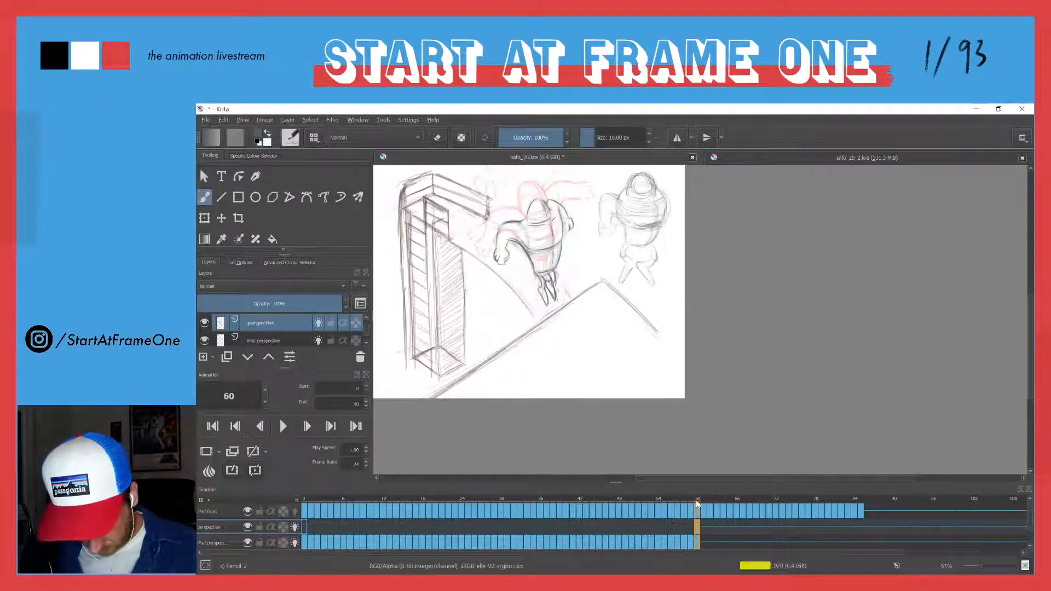
drag(692, 501, 454, 498)
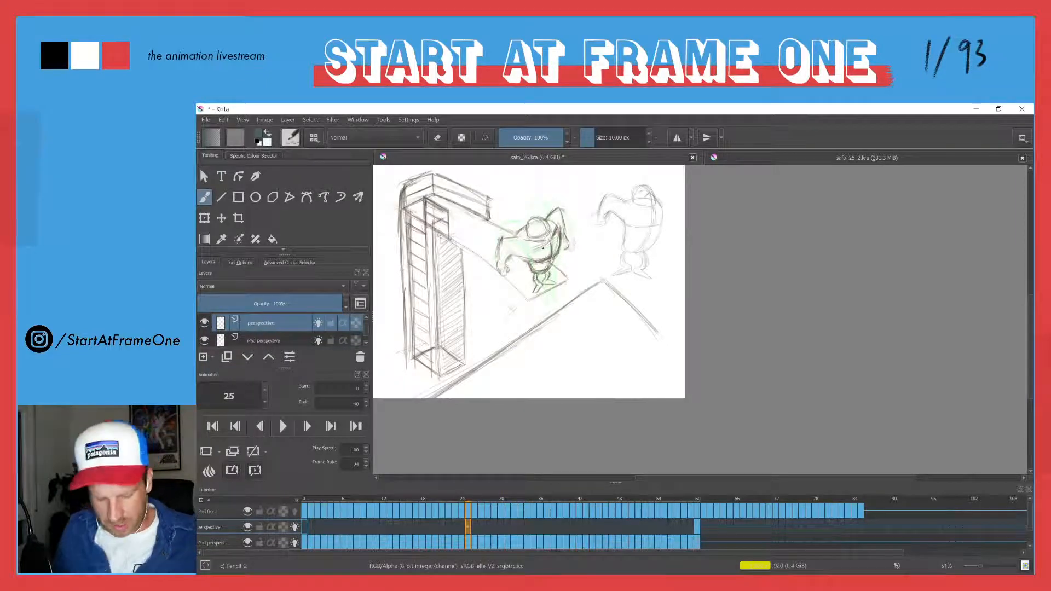
drag(468, 498, 700, 496)
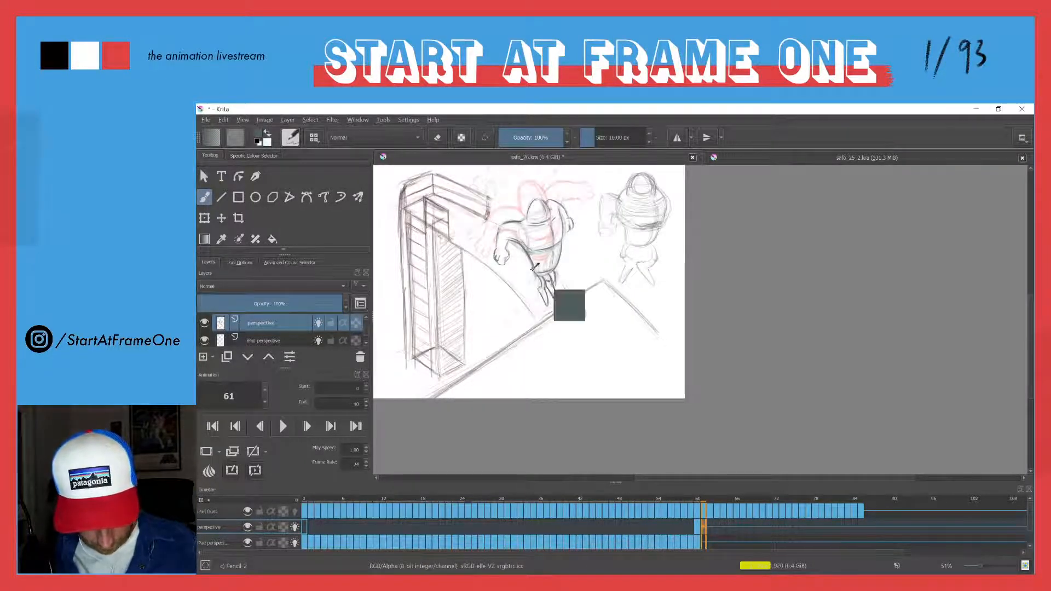
Sketch the far foot further outward on the held pose at frame 61 and erase the surplus lines between the feet.
mouse_move(541, 289)
mouse_down()
mouse_move(584, 264)
mouse_move(619, 317)
mouse_up()
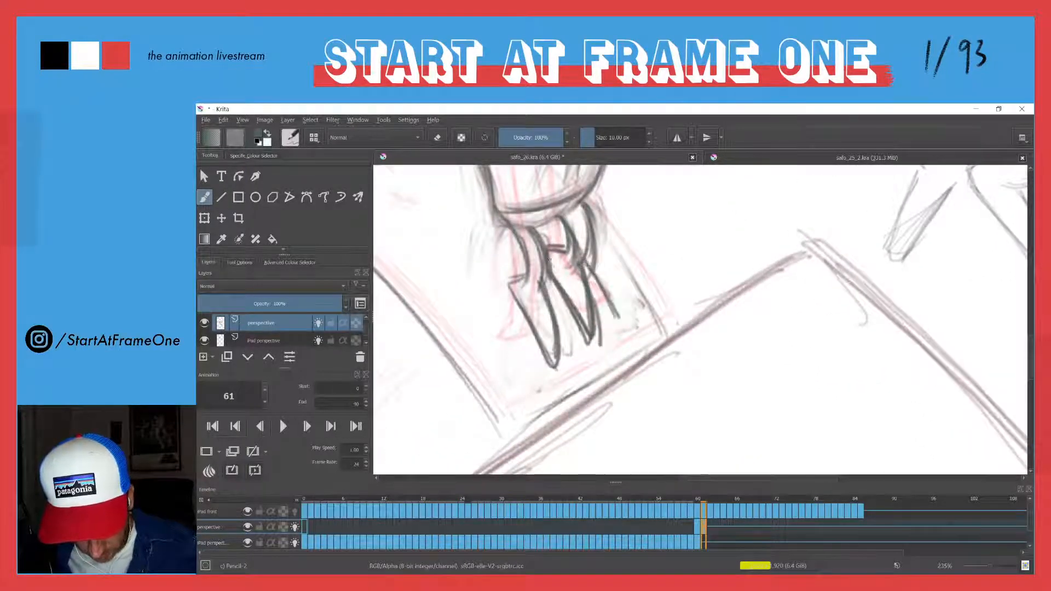
drag(557, 280, 627, 330)
mouse_move(588, 263)
mouse_down()
mouse_move(631, 322)
mouse_move(615, 318)
mouse_up()
key(e)
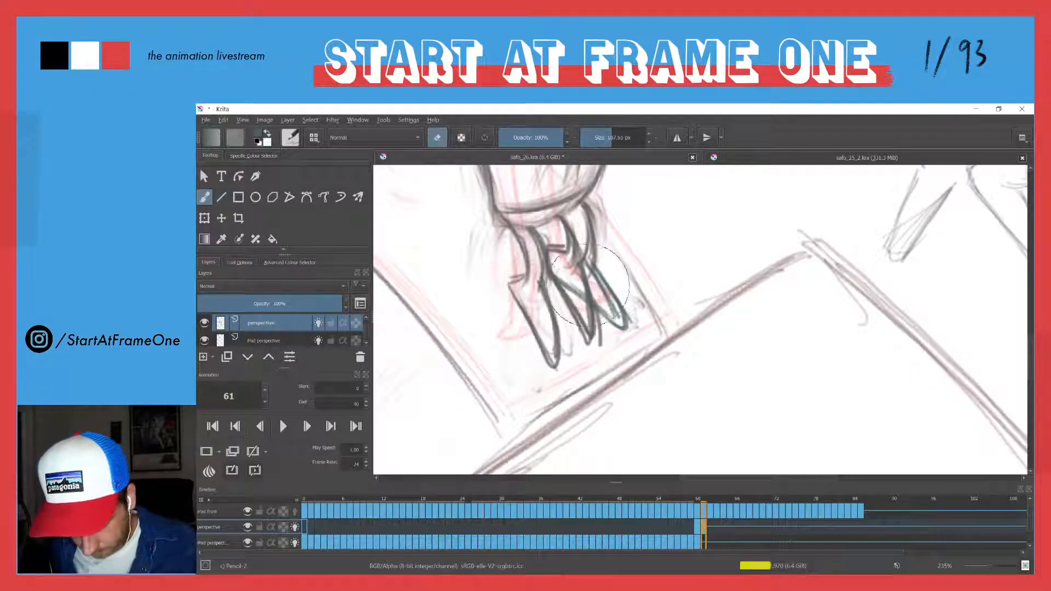
scroll(564, 273, down, 4)
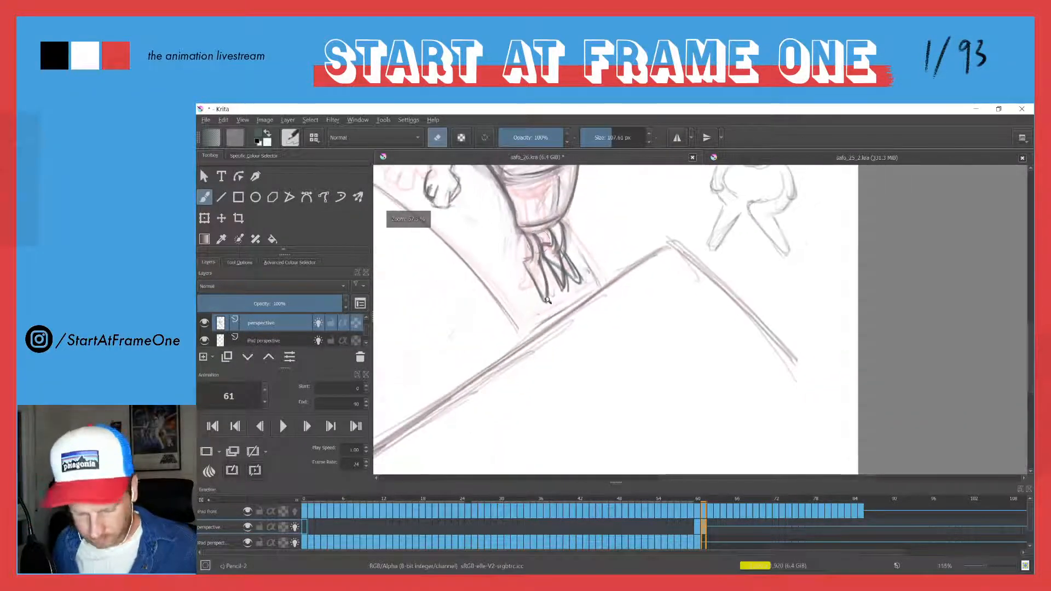
mouse_move(542, 290)
mouse_down()
mouse_move(573, 293)
mouse_move(559, 265)
mouse_move(548, 274)
mouse_move(557, 271)
mouse_up()
Redraw the outlines of both bent legs and pointed feet on the held crouch at frame 61, darkening the near leg.
key(e)
mouse_move(569, 219)
mouse_down()
mouse_move(577, 257)
mouse_move(562, 263)
mouse_move(549, 232)
mouse_move(580, 282)
mouse_up()
mouse_move(560, 242)
mouse_down()
mouse_move(564, 253)
mouse_move(549, 242)
mouse_move(580, 286)
mouse_up()
mouse_move(558, 230)
mouse_down()
mouse_move(564, 255)
mouse_move(541, 256)
mouse_move(535, 280)
mouse_up()
key(e)
key(e)
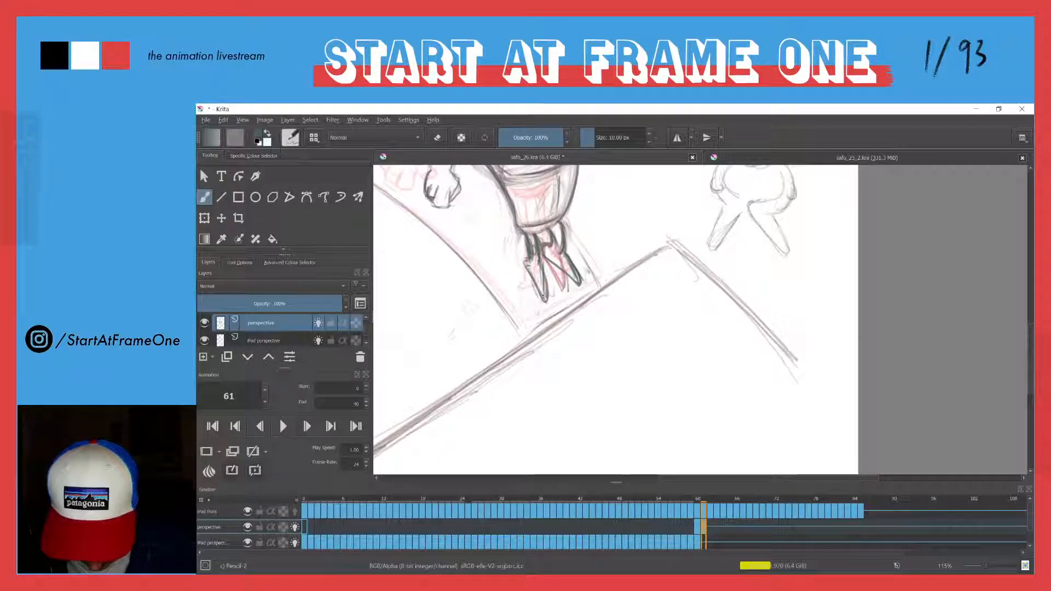
mouse_move(527, 260)
mouse_down()
mouse_move(542, 304)
mouse_move(541, 280)
mouse_move(527, 269)
mouse_up()
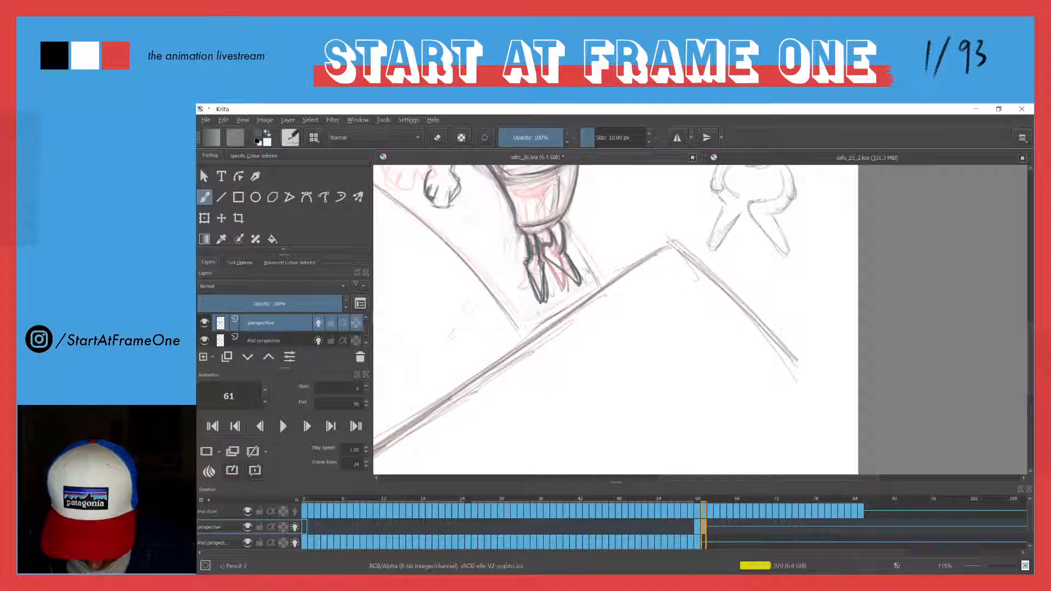
Flip between frames 59 and 60 with the whole drawing in view to check the transition into the crouch.
scroll(485, 246, down, 1)
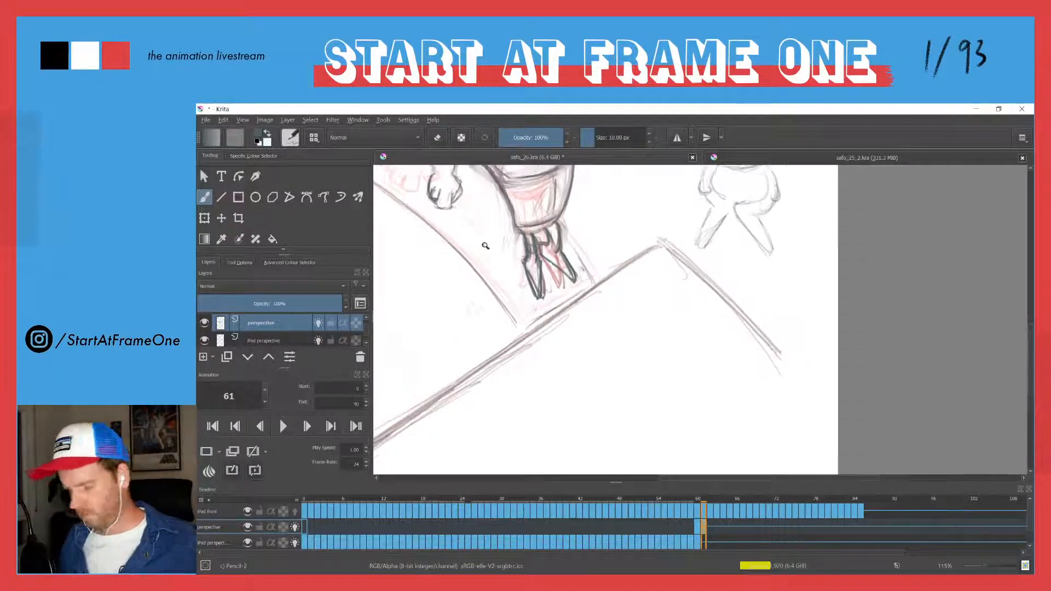
scroll(485, 245, down, 5)
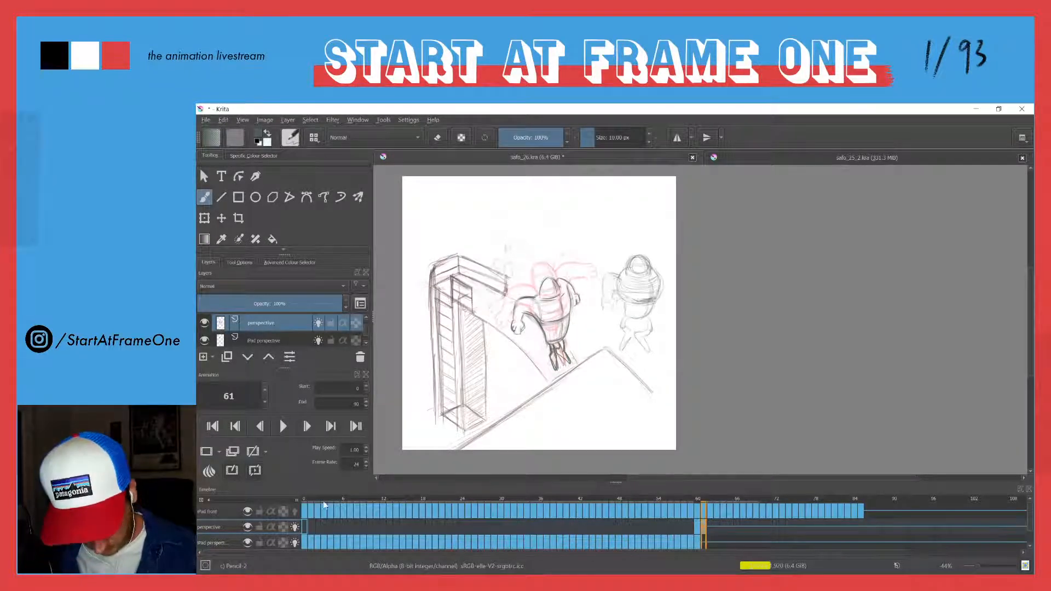
drag(293, 503, 412, 478)
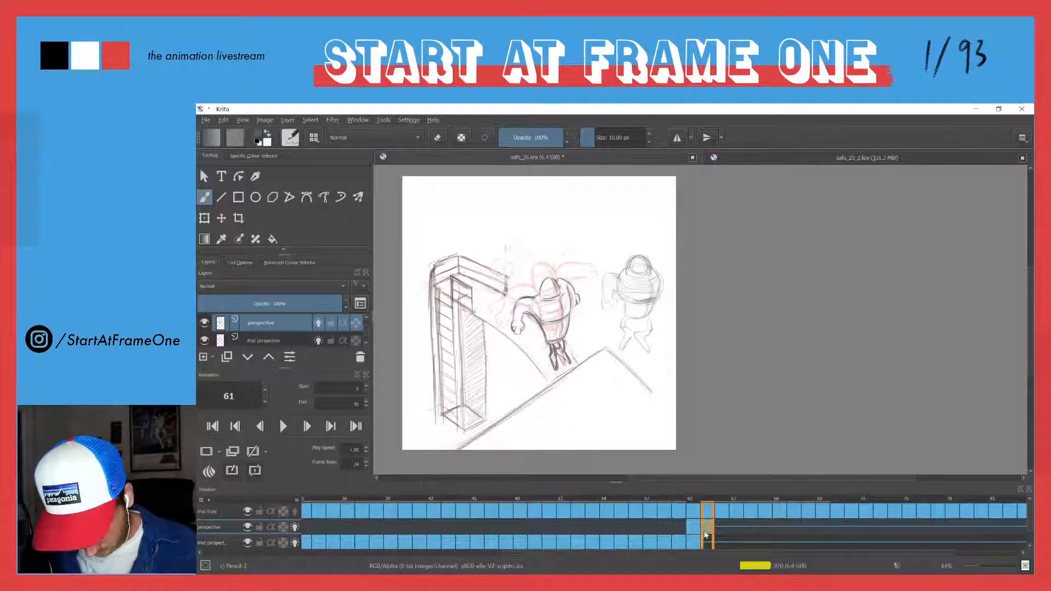
key(Left)
key(Left)
key(Right)
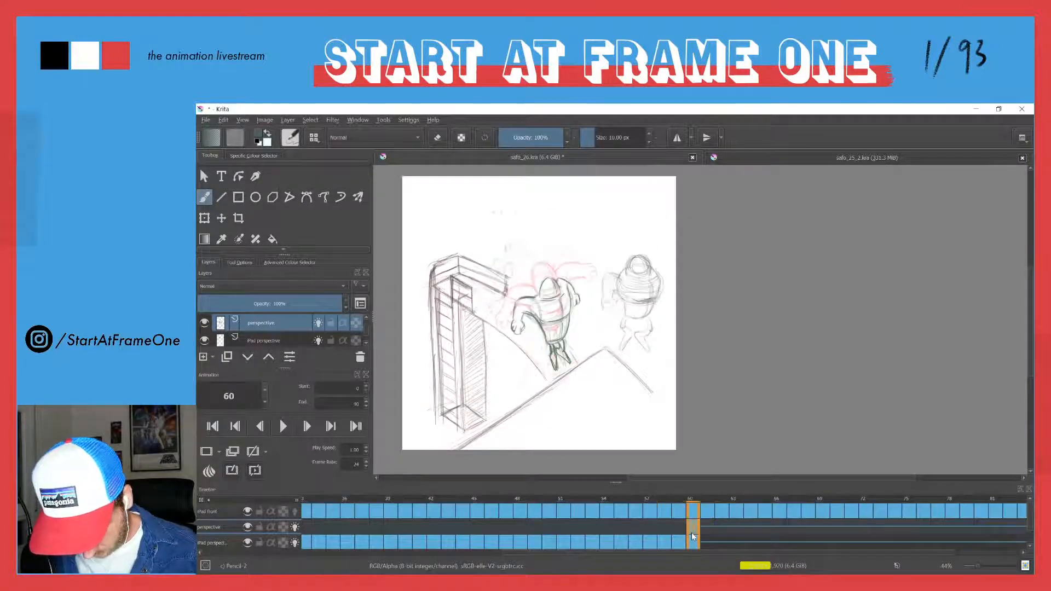
key(Left)
key(Right)
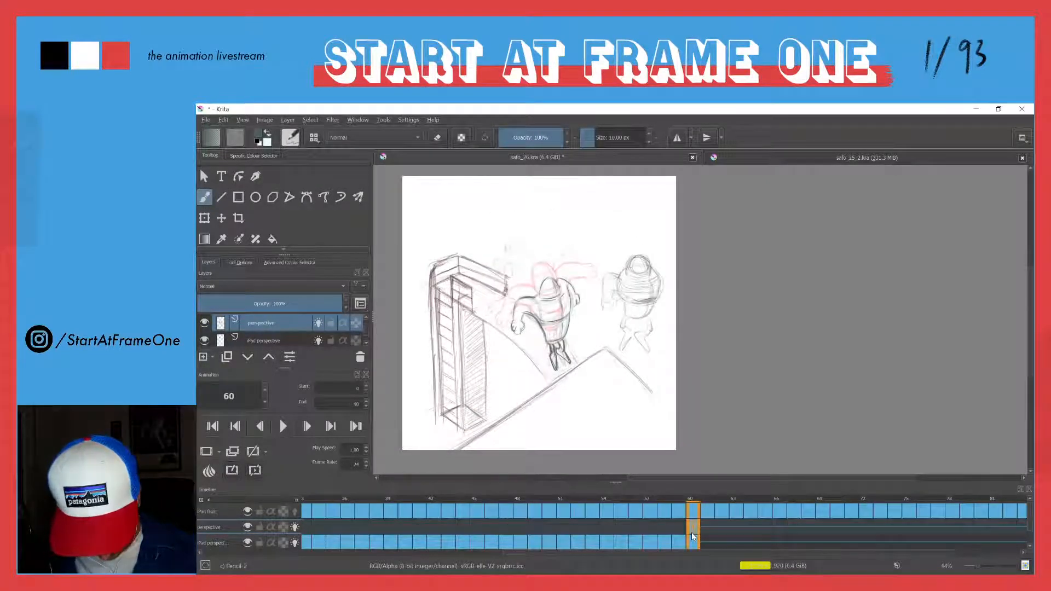
Step ahead through the front-view reference to its stretched pose at frame 70 and add a blank frame there on the perspective layer.
key(Right)
key(Right)
key(Right)
key(Right)
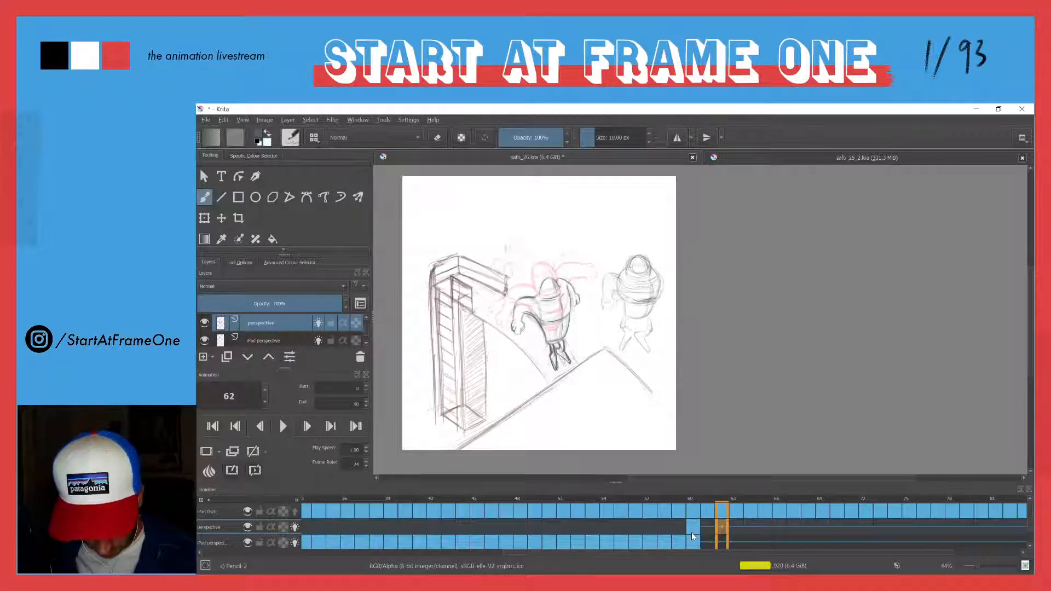
key(Left)
key(Right)
key(Right)
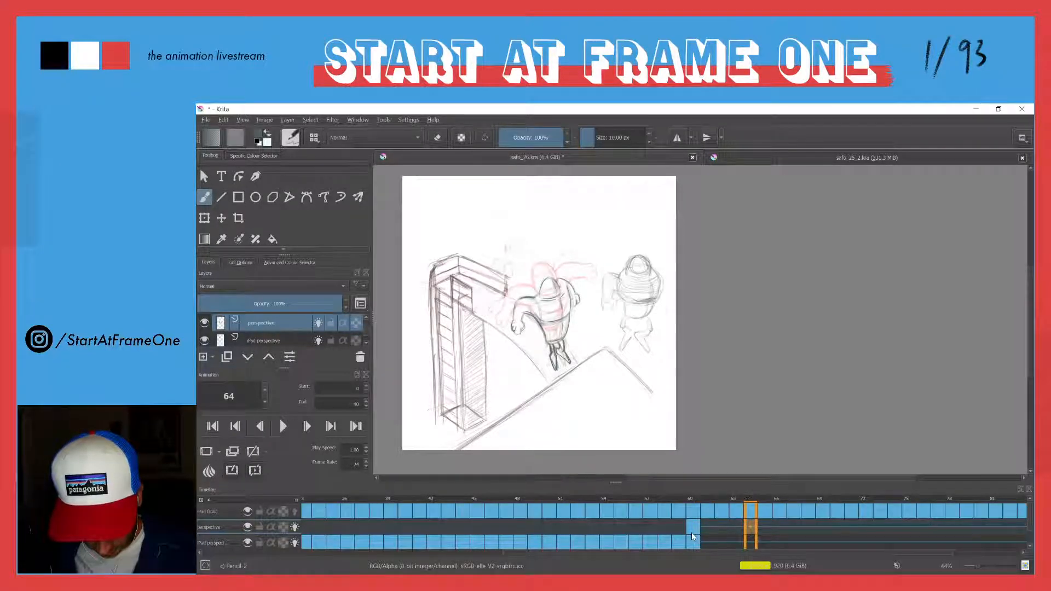
key(Right)
key(Right)
key(Right)
key(Right)
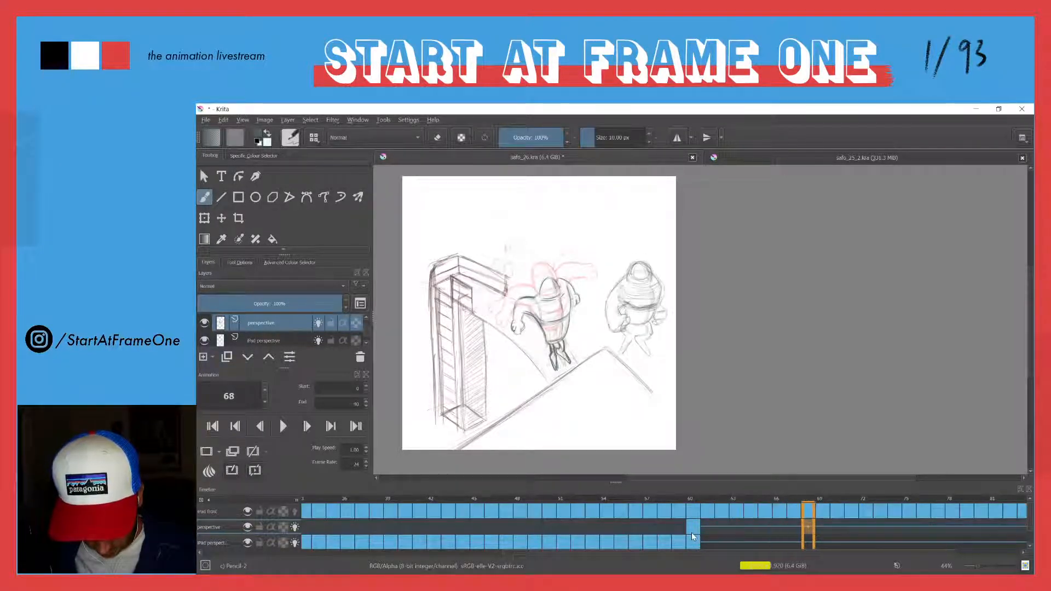
key(Right)
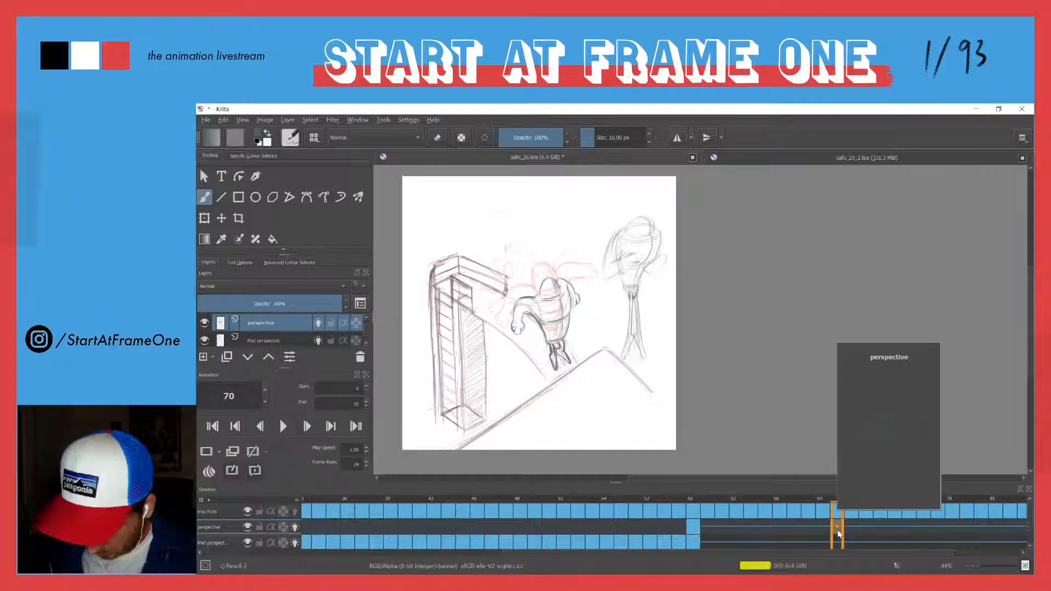
key(F7)
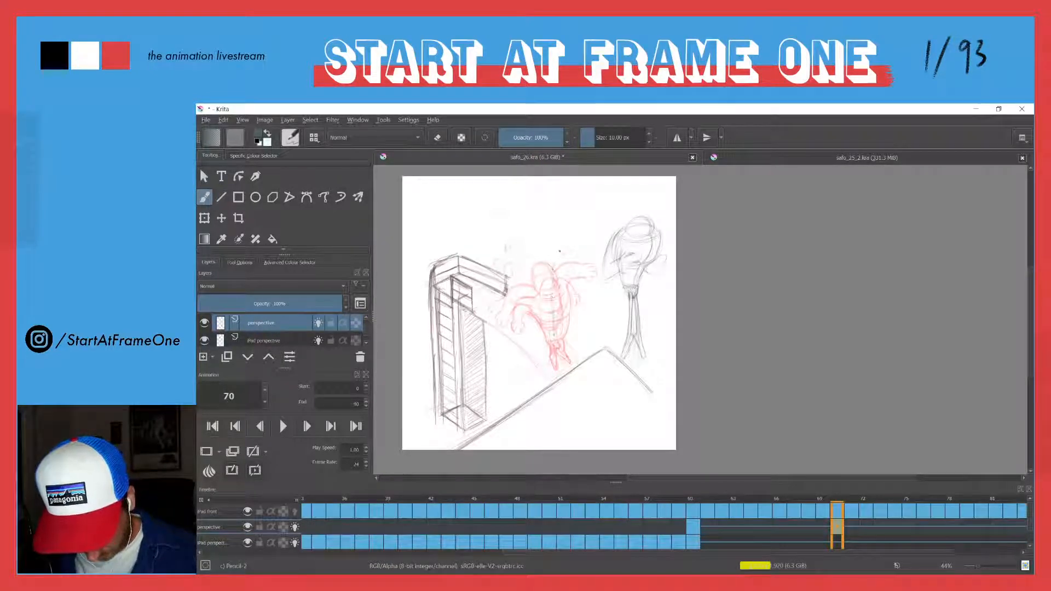
Sketch a curved line of action and a round head for the perspective diver's stretched pose at frame 70.
mouse_move(554, 264)
mouse_down()
mouse_move(560, 246)
mouse_move(555, 307)
mouse_up()
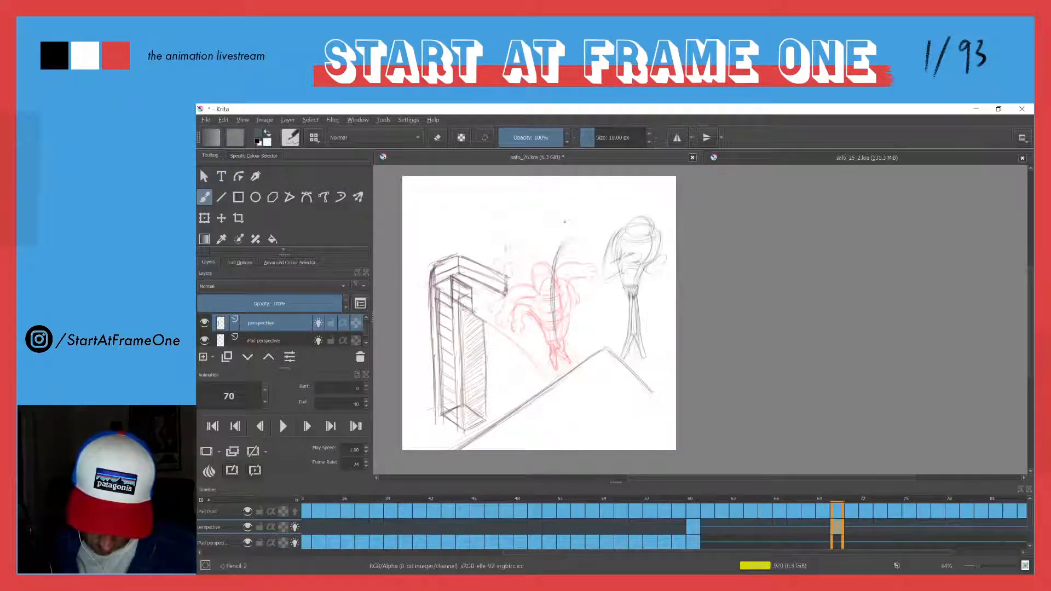
drag(564, 224, 572, 223)
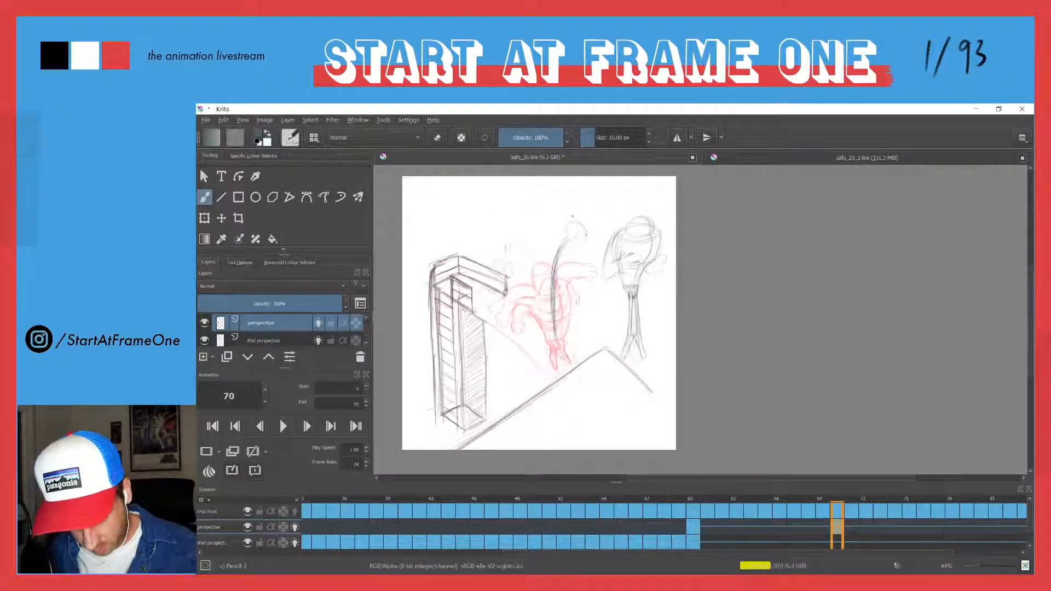
mouse_move(576, 217)
mouse_down()
mouse_move(587, 242)
mouse_move(573, 221)
mouse_move(562, 234)
mouse_move(584, 219)
mouse_up()
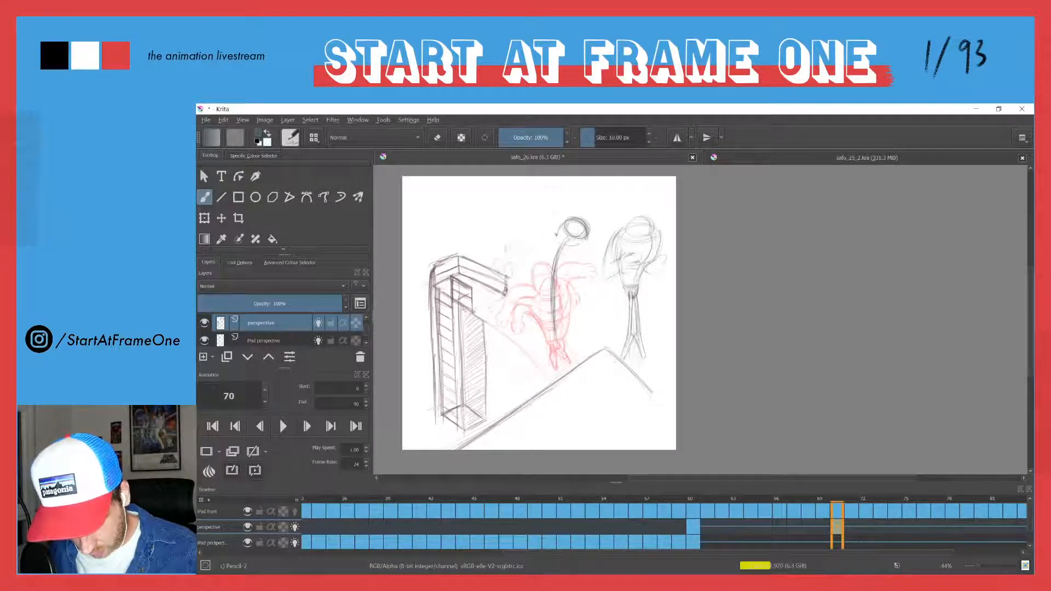
drag(557, 237, 588, 241)
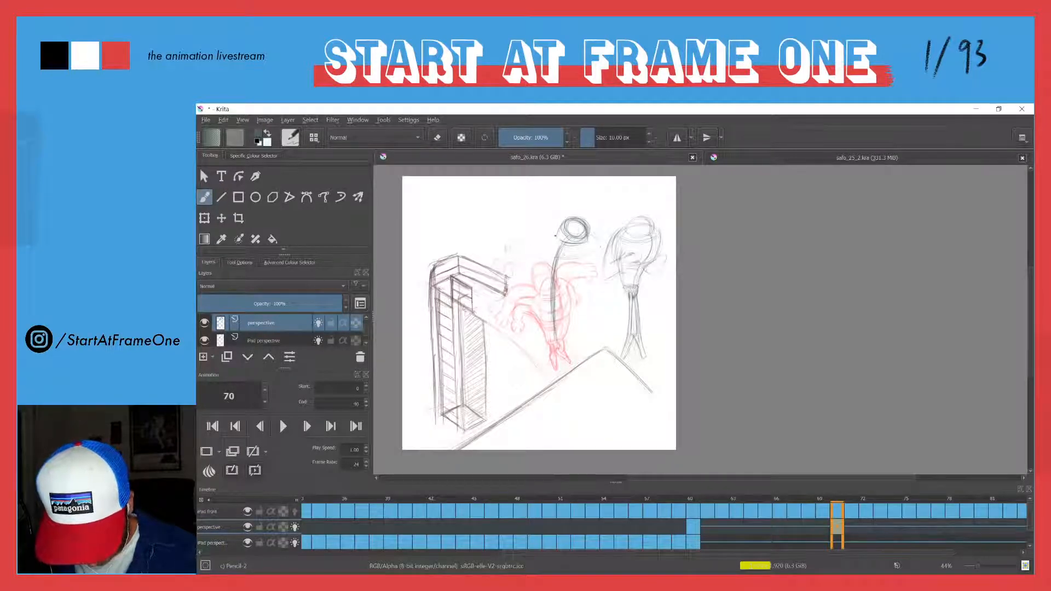
Sketch the diver's shoulders and tapering torso beneath the head at frame 70, following the line of action.
mouse_move(572, 253)
mouse_down()
mouse_move(535, 250)
mouse_move(599, 243)
mouse_move(540, 246)
mouse_up()
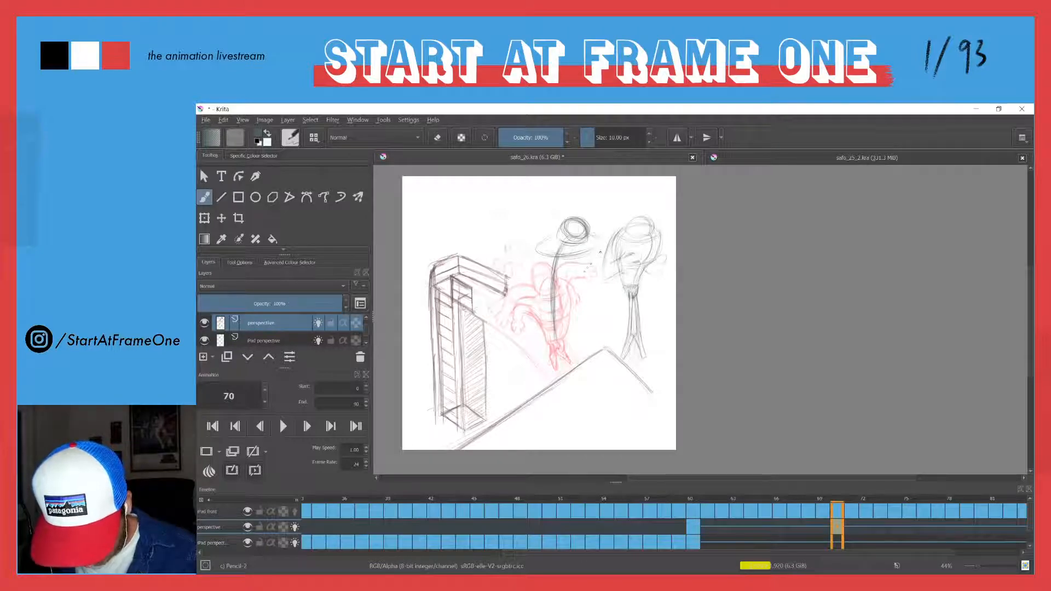
mouse_move(597, 240)
mouse_down()
mouse_move(586, 268)
mouse_move(543, 252)
mouse_move(594, 273)
mouse_up()
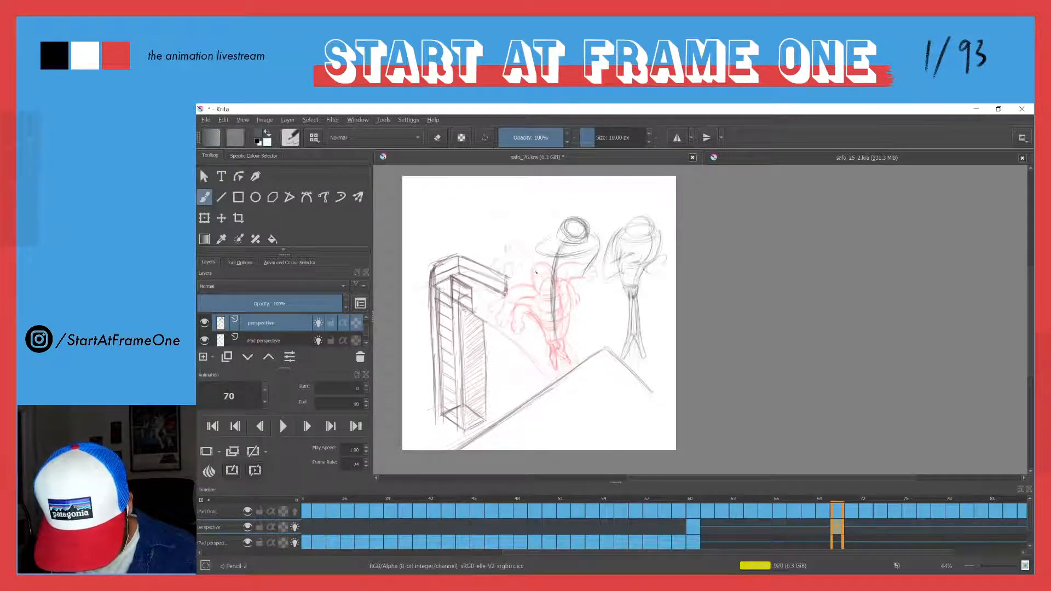
drag(535, 245, 538, 268)
drag(596, 242, 586, 270)
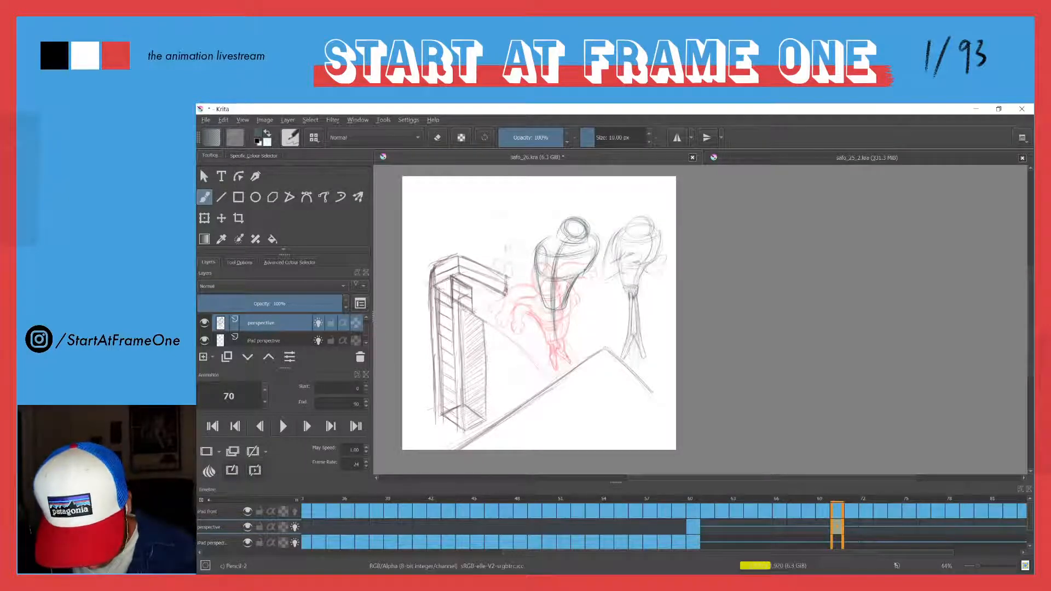
Draw the diver's narrow hips and long straight legs down to the board at frame 70.
mouse_move(589, 237)
mouse_down()
mouse_move(580, 276)
mouse_move(592, 243)
mouse_move(567, 305)
mouse_up()
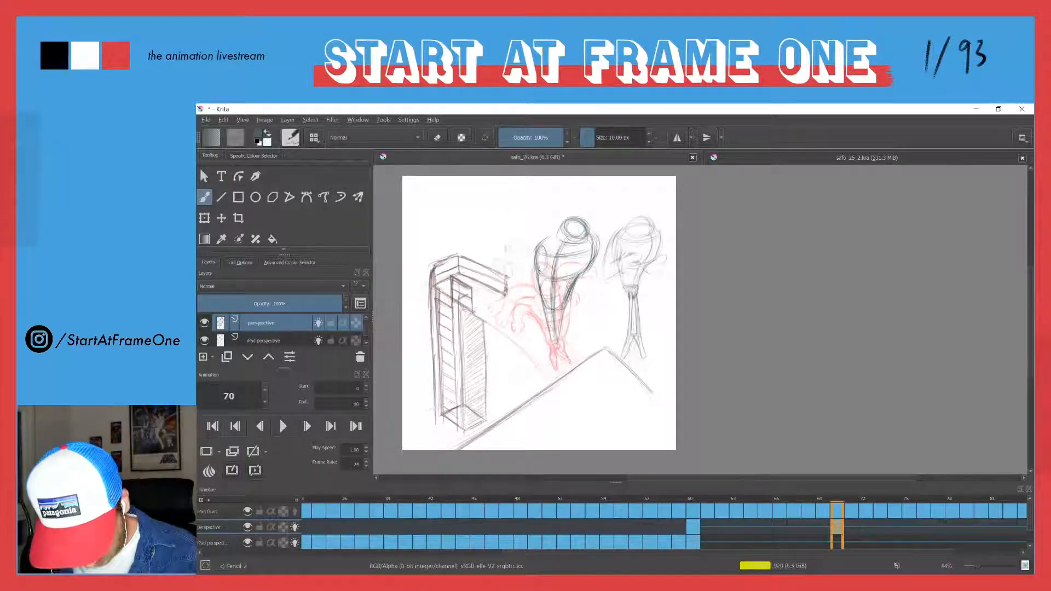
drag(564, 307, 558, 332)
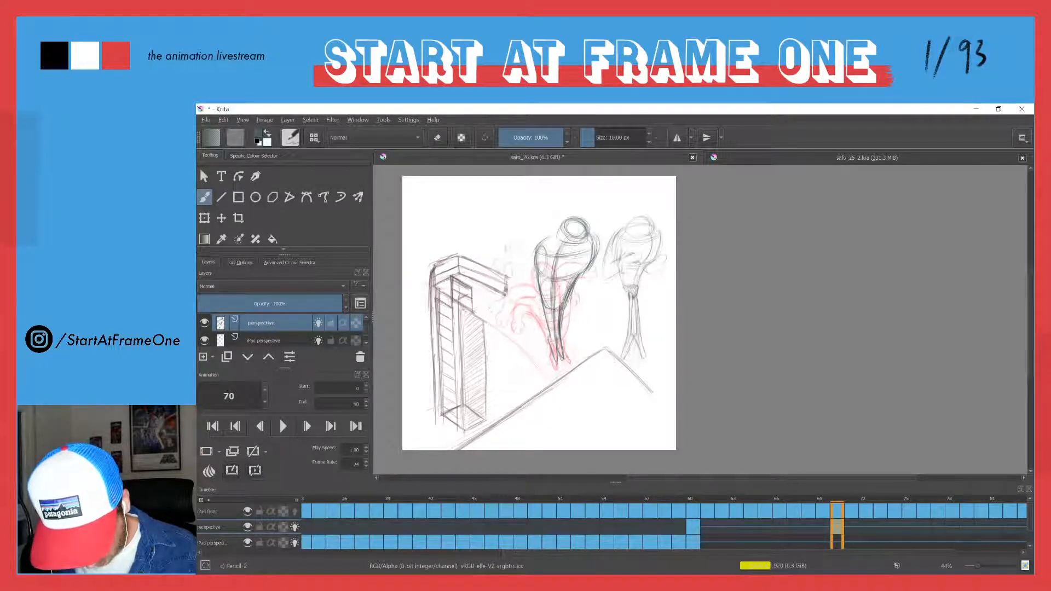
key(e)
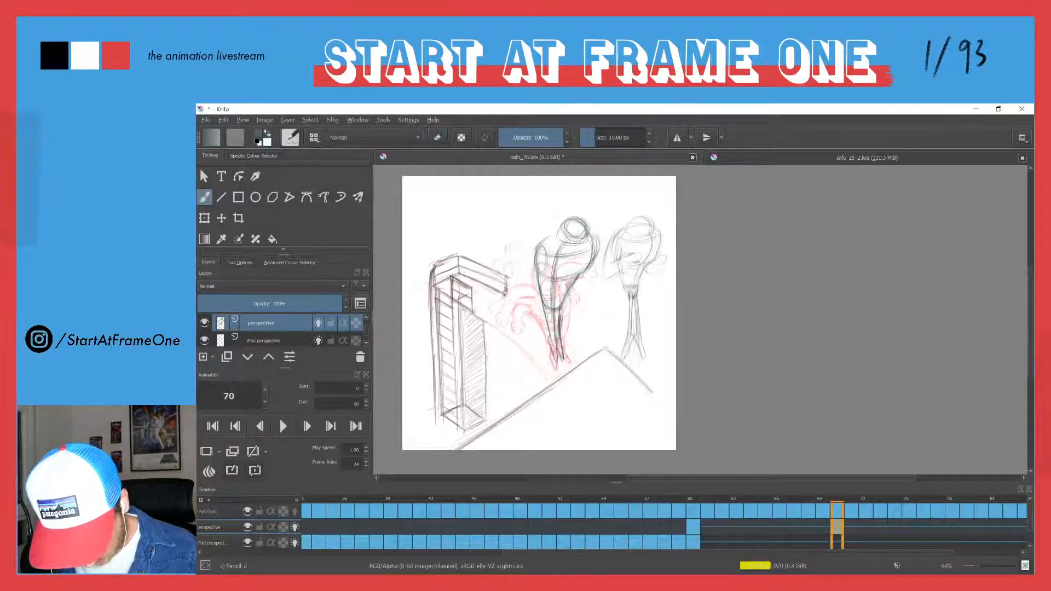
Refine the perspective diver at frame 70 with contour lines across the torso and a curved guideline down the head.
key(e)
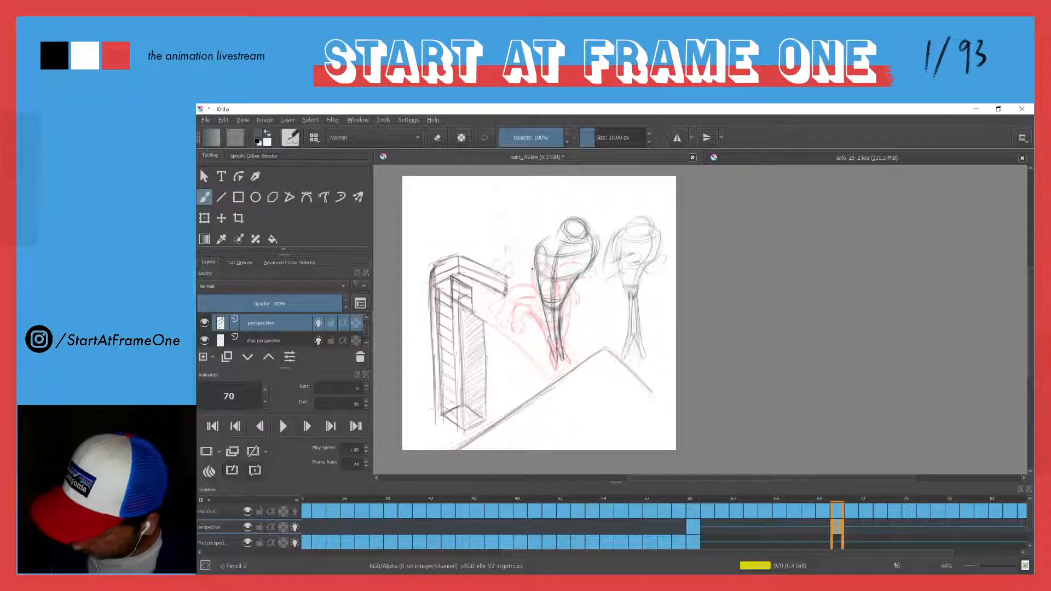
key(Left)
key(Right)
key(Left)
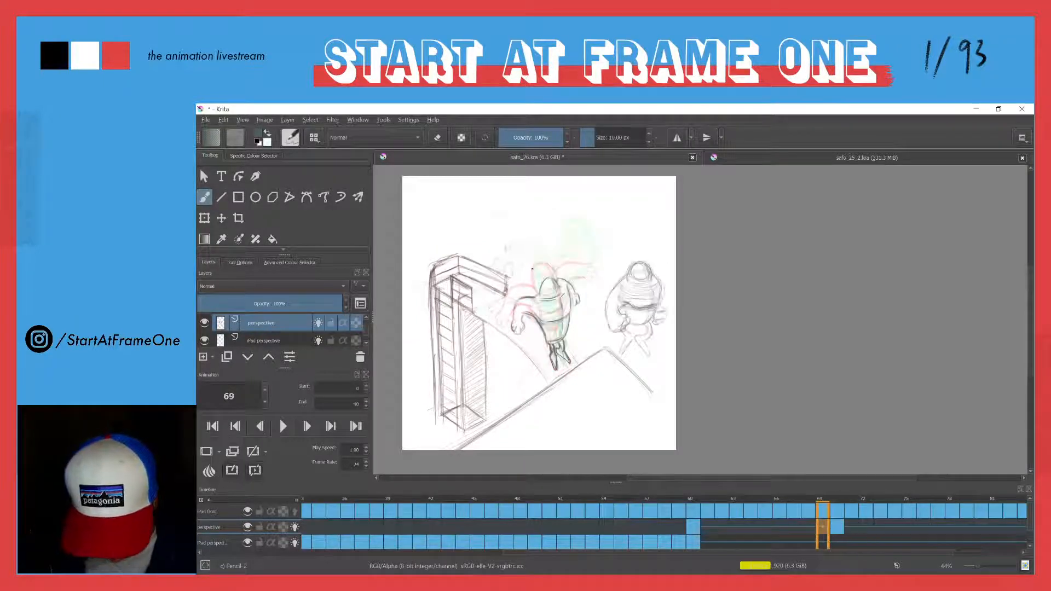
key(Right)
key(Left)
key(Right)
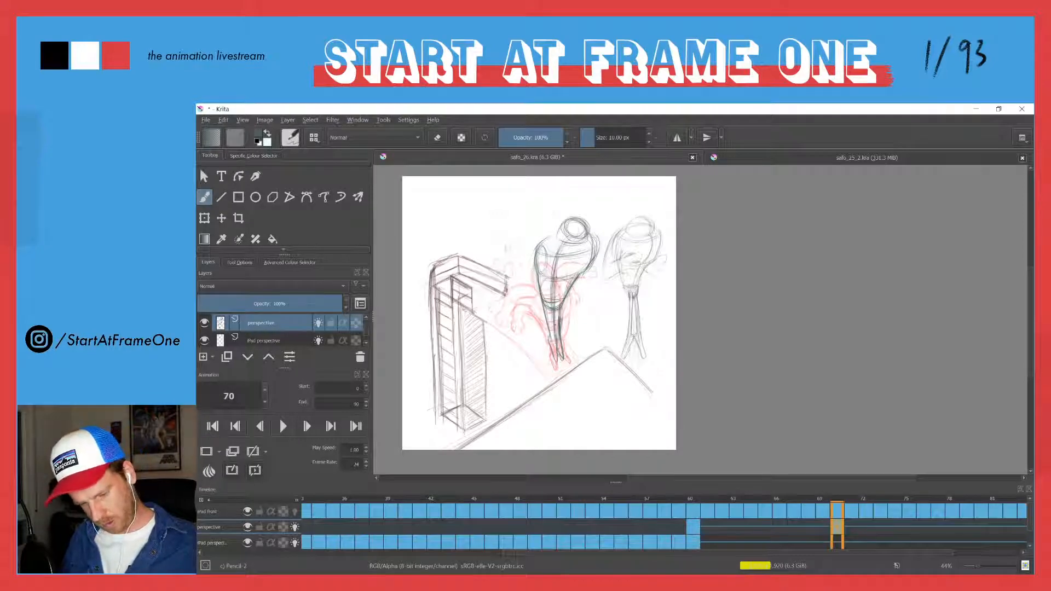
mouse_move(541, 269)
mouse_down()
mouse_move(578, 272)
mouse_move(544, 248)
mouse_move(557, 232)
mouse_move(575, 264)
mouse_move(559, 301)
mouse_up()
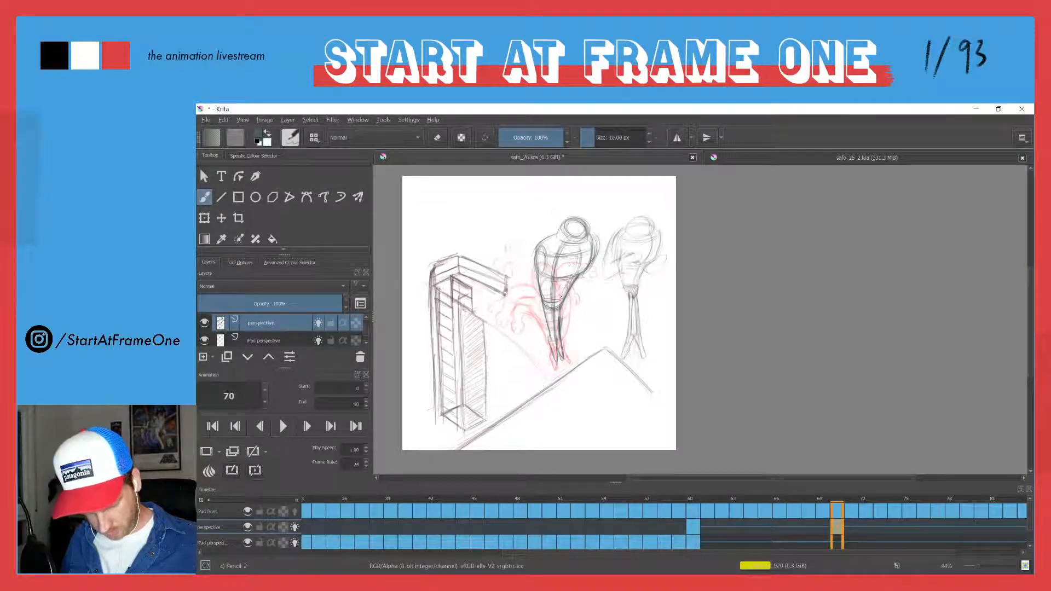
drag(574, 220, 577, 233)
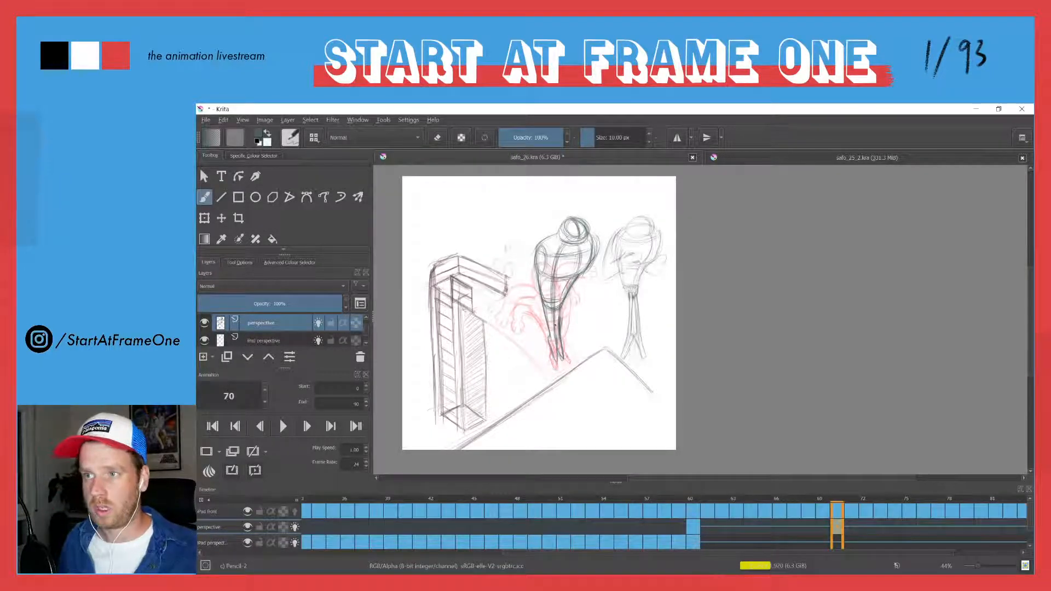
Compare the stretched pose at frame 70 with the crouch before it and check the front-view reference's following frames.
key(Left)
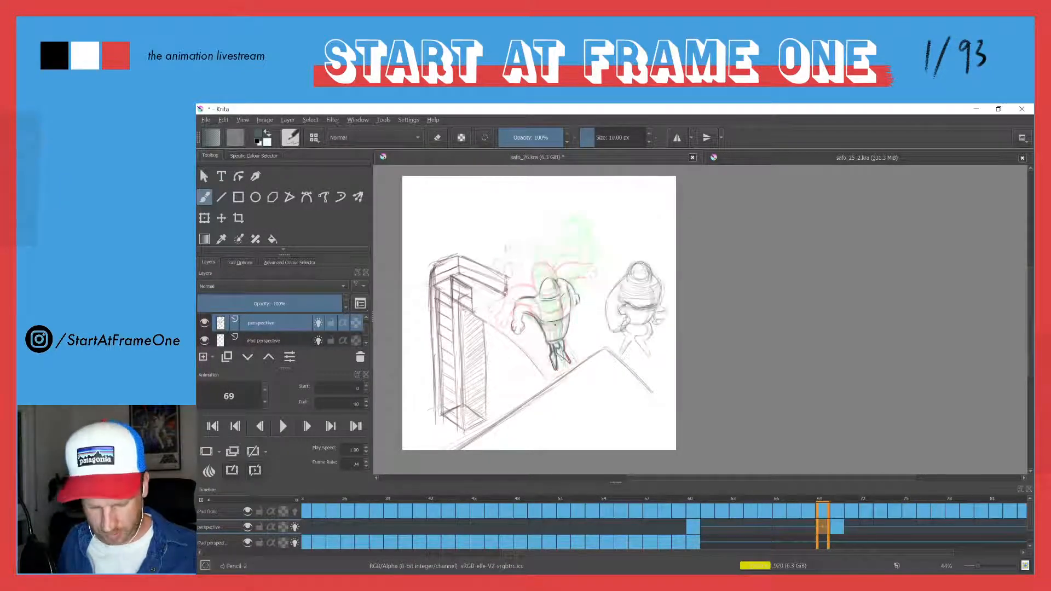
key(Right)
key(Left)
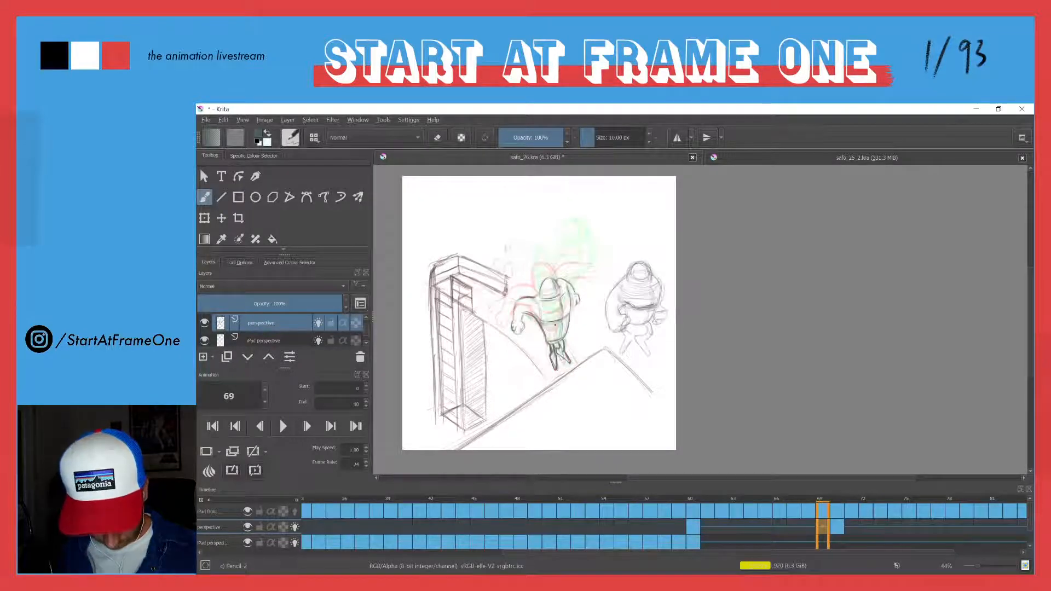
key(Right)
key(Left)
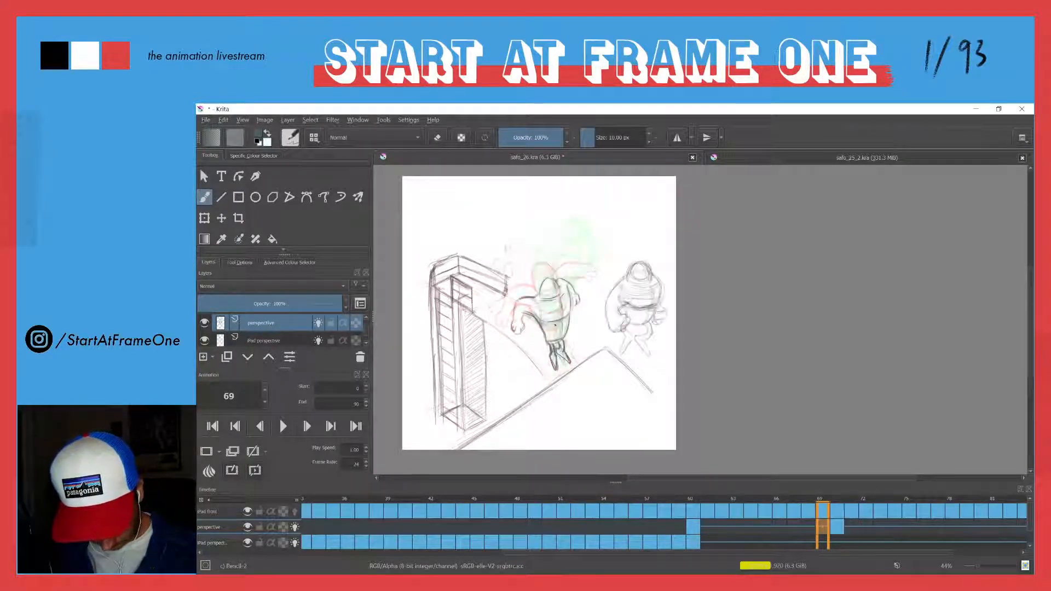
key(Right)
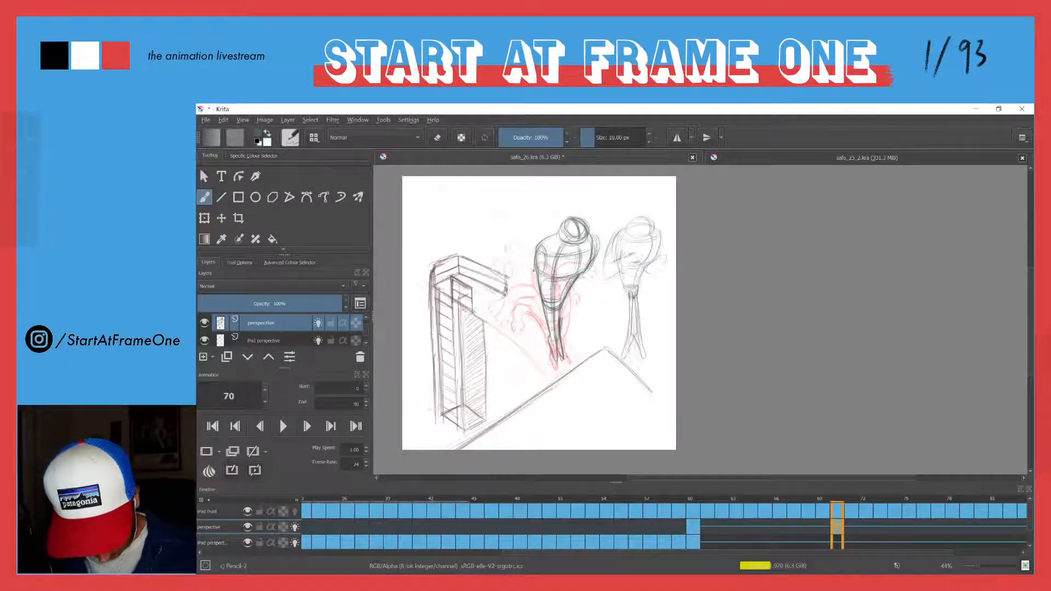
key(Right)
key(Right)
key(Right)
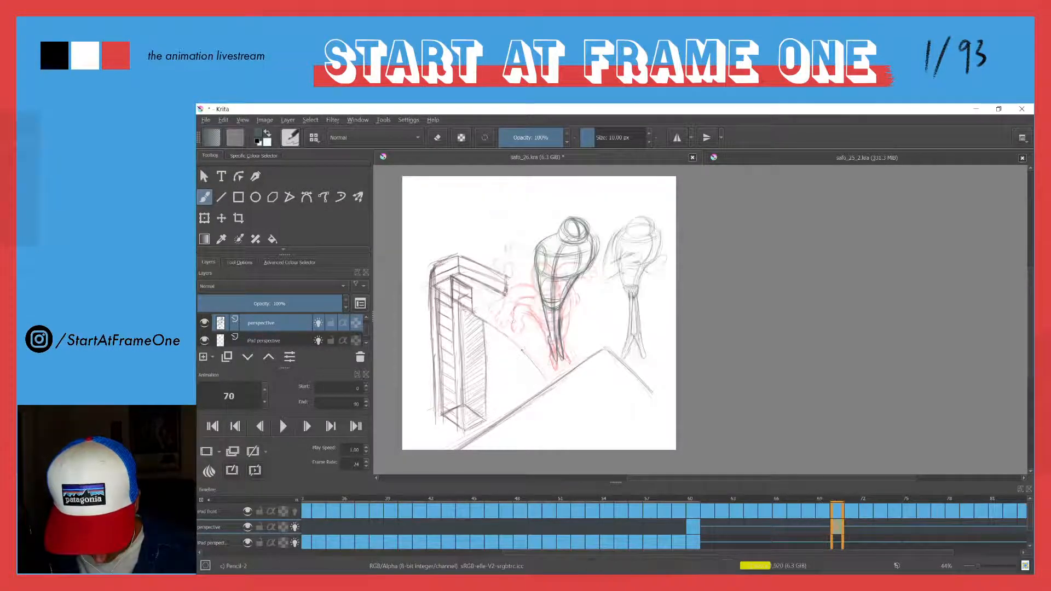
key(Right)
key(Right)
key(Left)
key(Left)
key(Left)
key(Left)
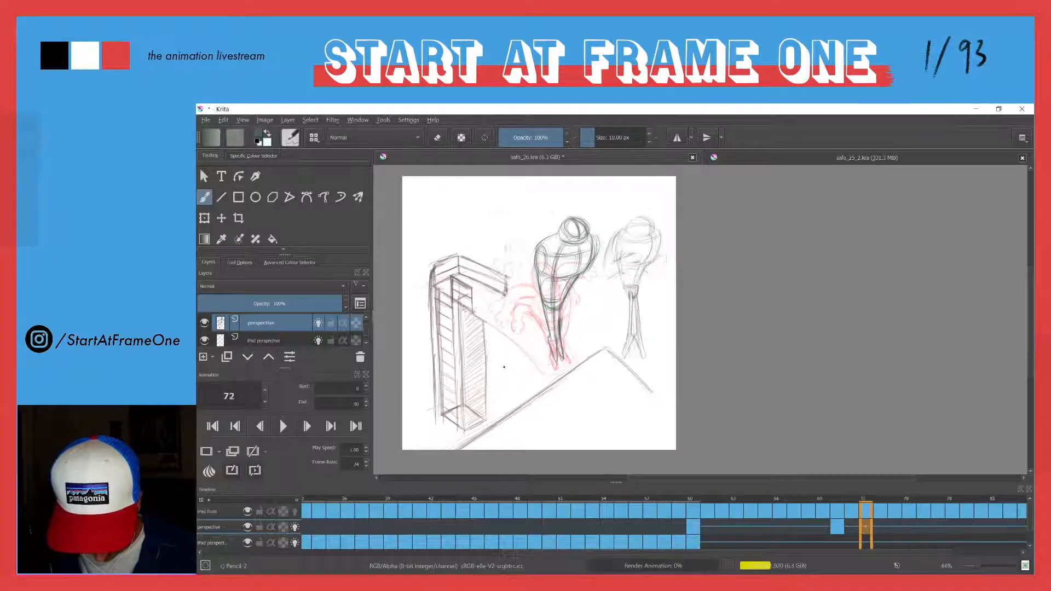
key(Left)
key(Left)
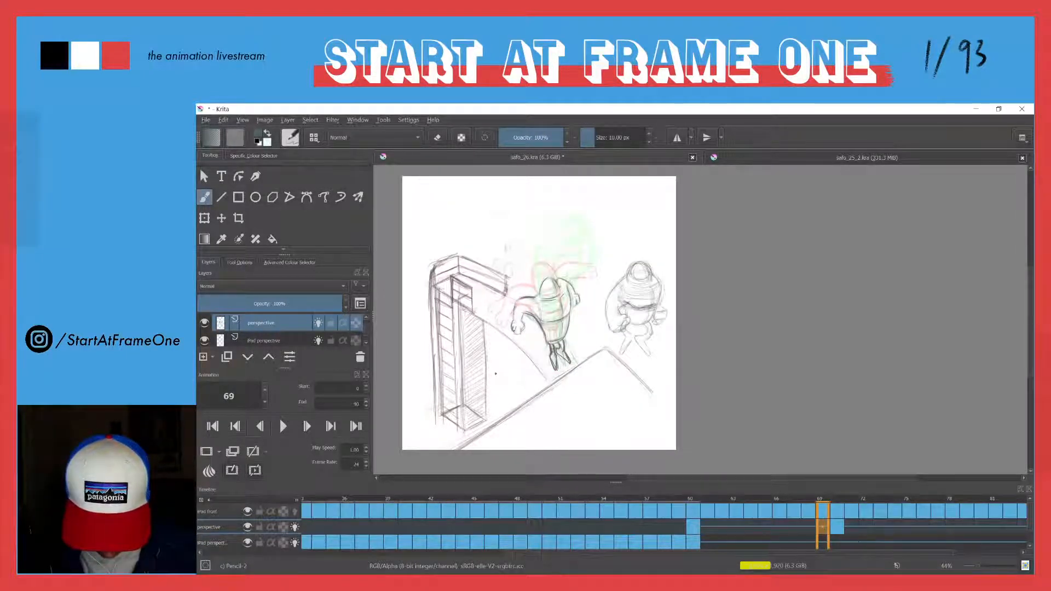
key(Right)
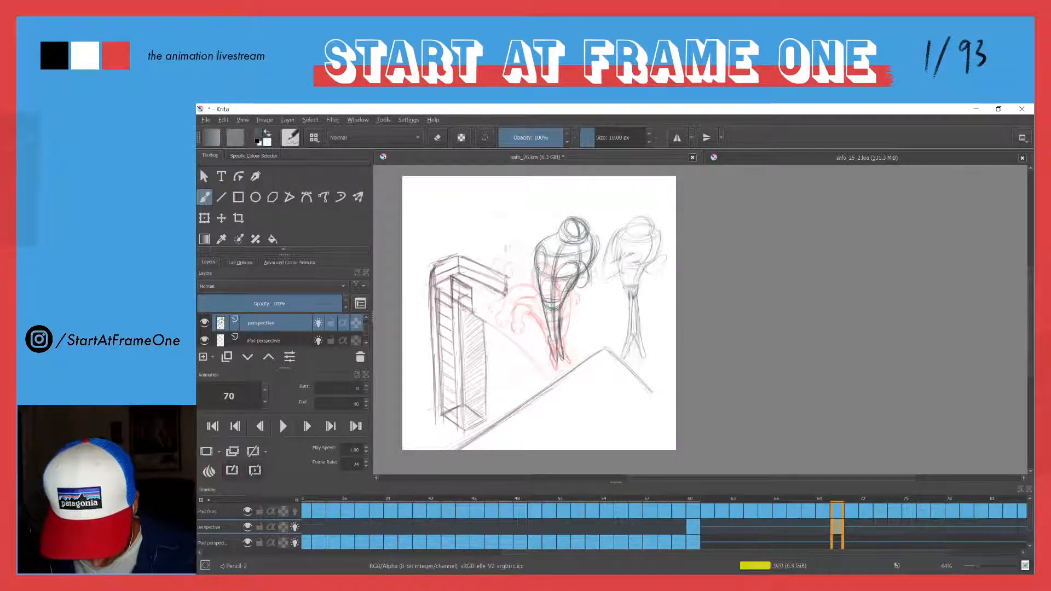
Sketch the diver's near arm at frame 70, bending down from the shoulder alongside the torso.
mouse_move(538, 251)
mouse_down()
mouse_move(528, 276)
mouse_move(545, 297)
mouse_up()
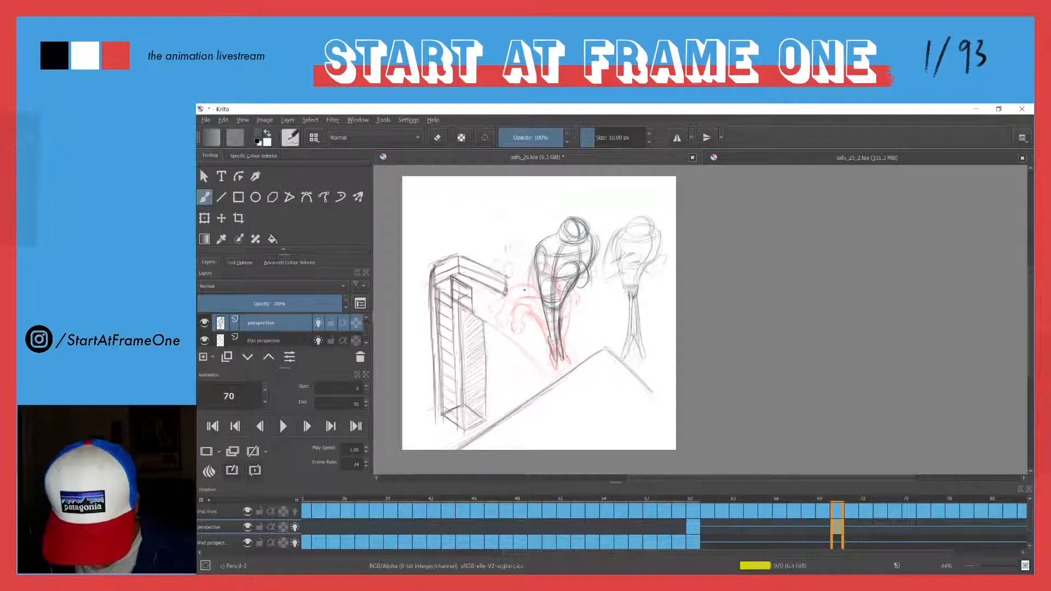
drag(533, 256, 527, 292)
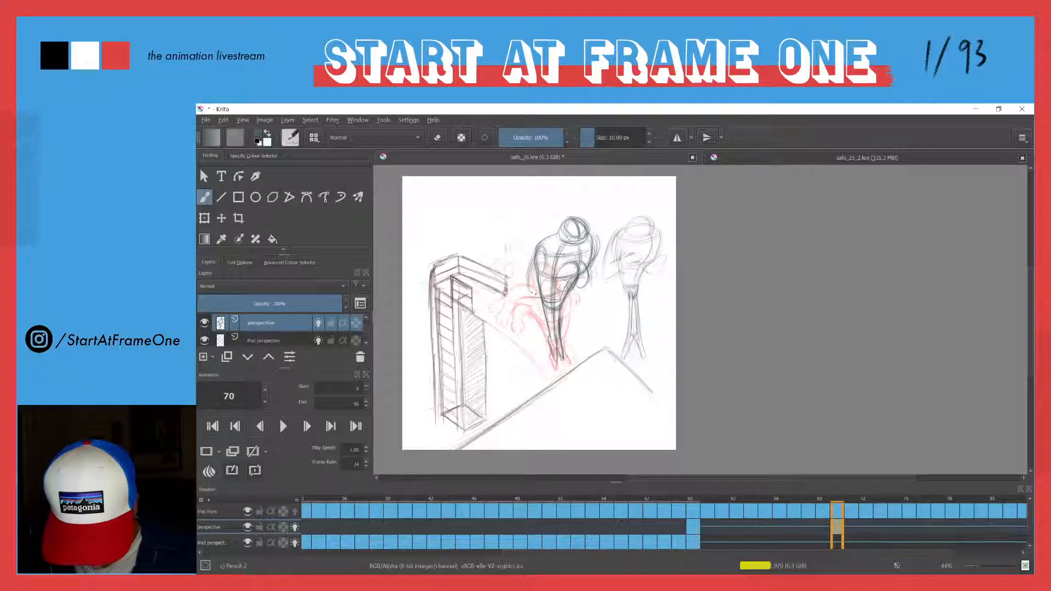
mouse_move(534, 247)
mouse_down()
mouse_move(530, 298)
mouse_move(544, 265)
mouse_up()
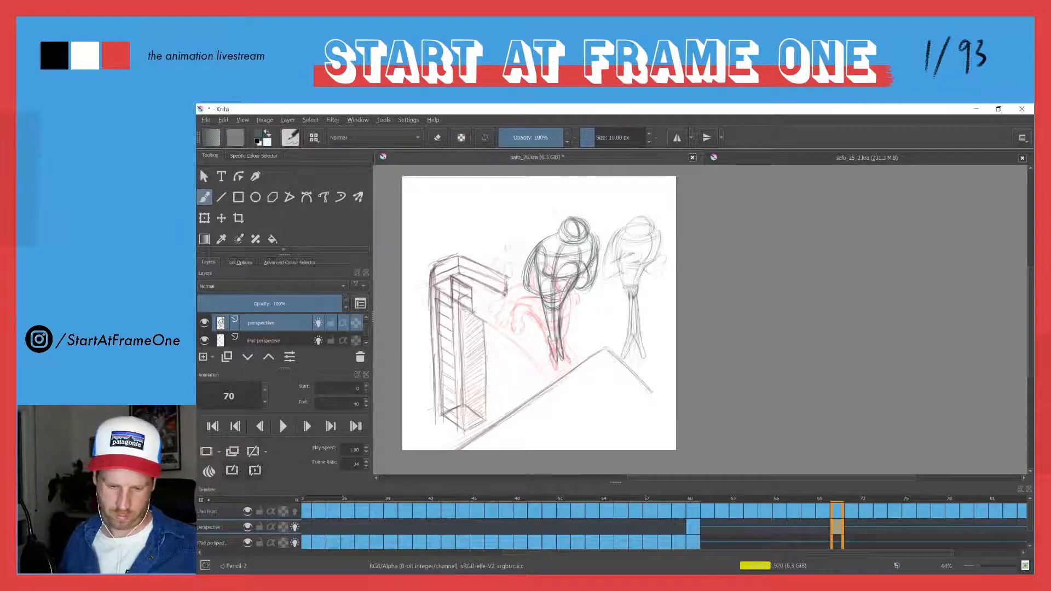
Flip repeatedly between frames 69 and 70 to check the change from the crouch to the stretched pose.
key(Left)
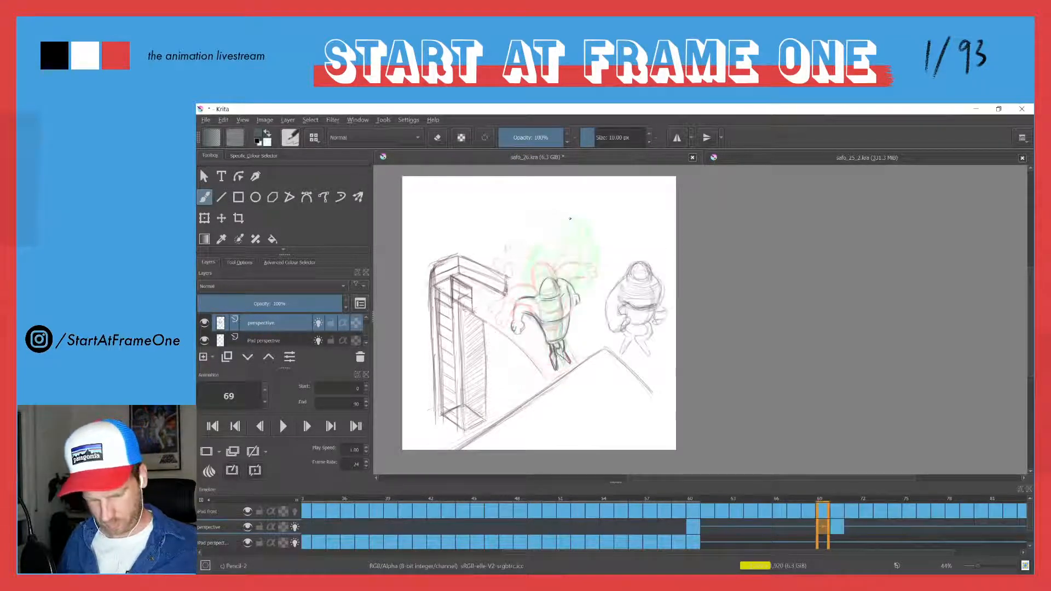
key(Right)
key(Left)
key(Right)
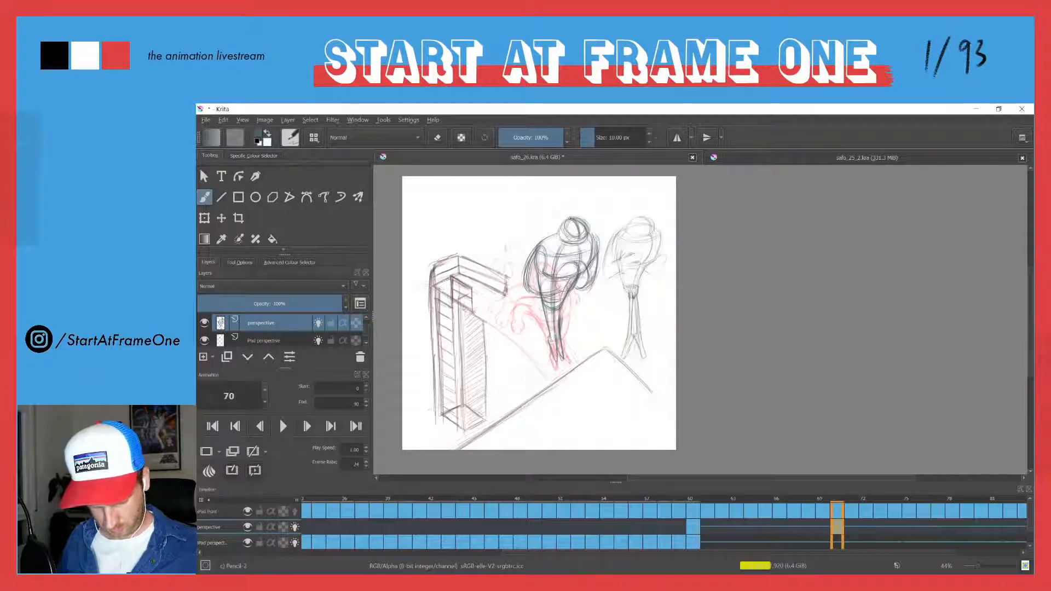
key(Left)
key(Right)
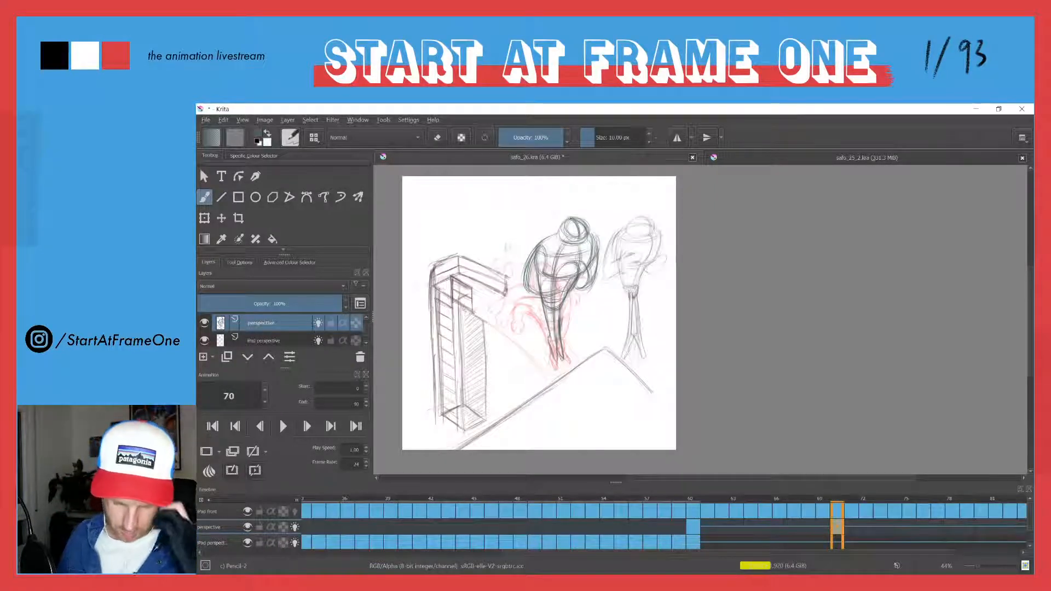
key(Left)
key(Right)
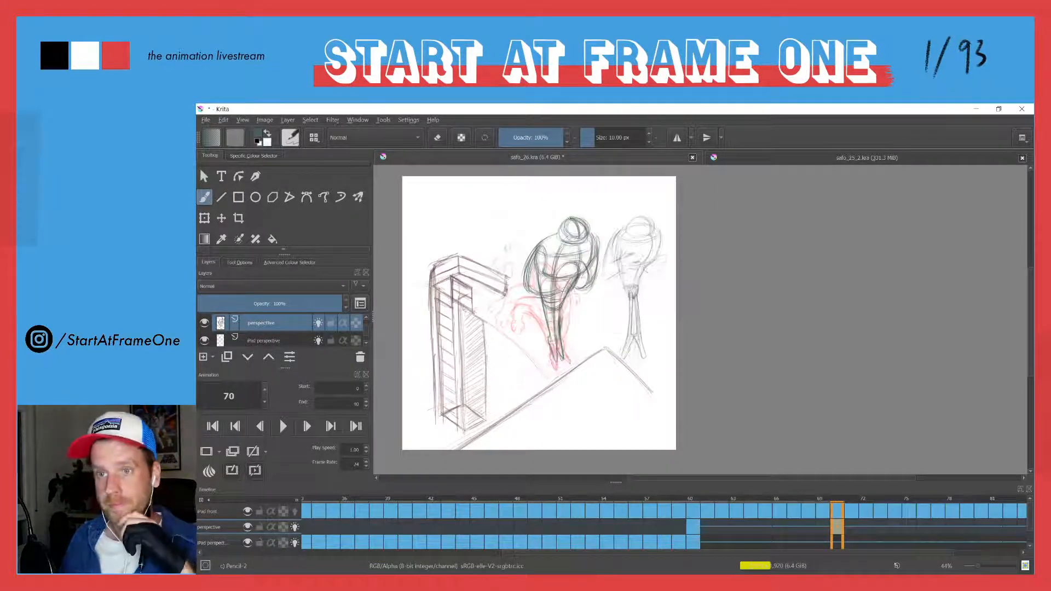
key(Left)
key(Right)
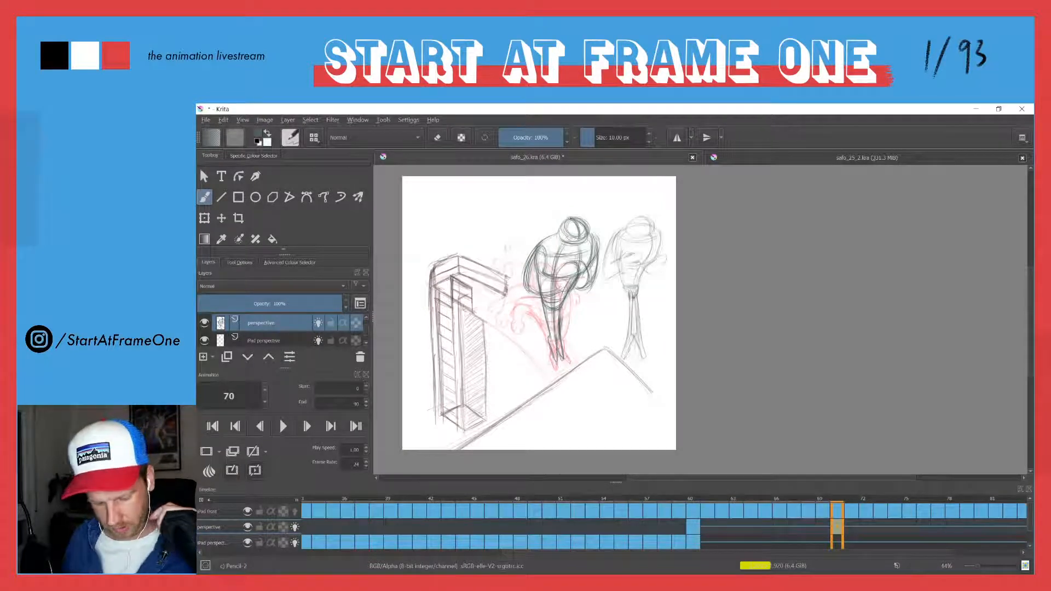
key(Left)
key(Right)
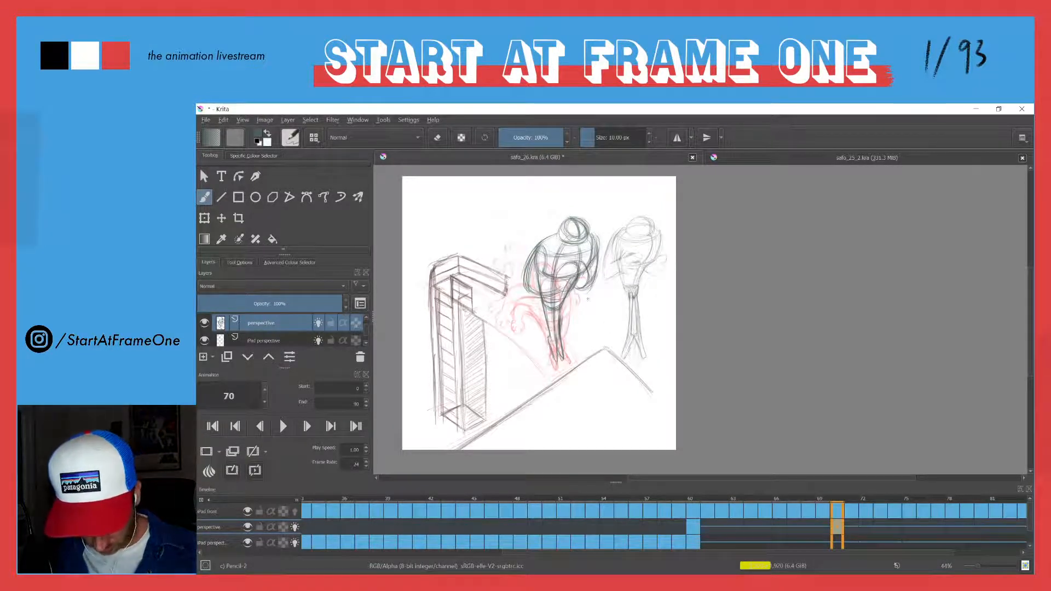
key(Left)
key(Right)
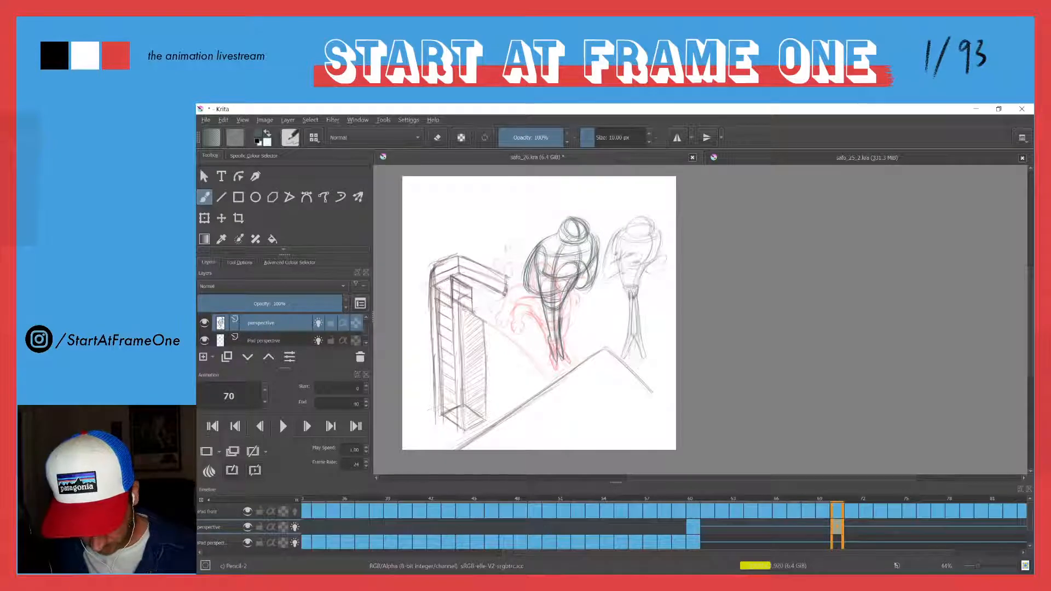
key(Left)
key(Right)
Go back frame by frame from the stretched pose through the crouch to the airborne landing pose before frame 60.
key(Left)
key(Left)
key(Left)
key(Left)
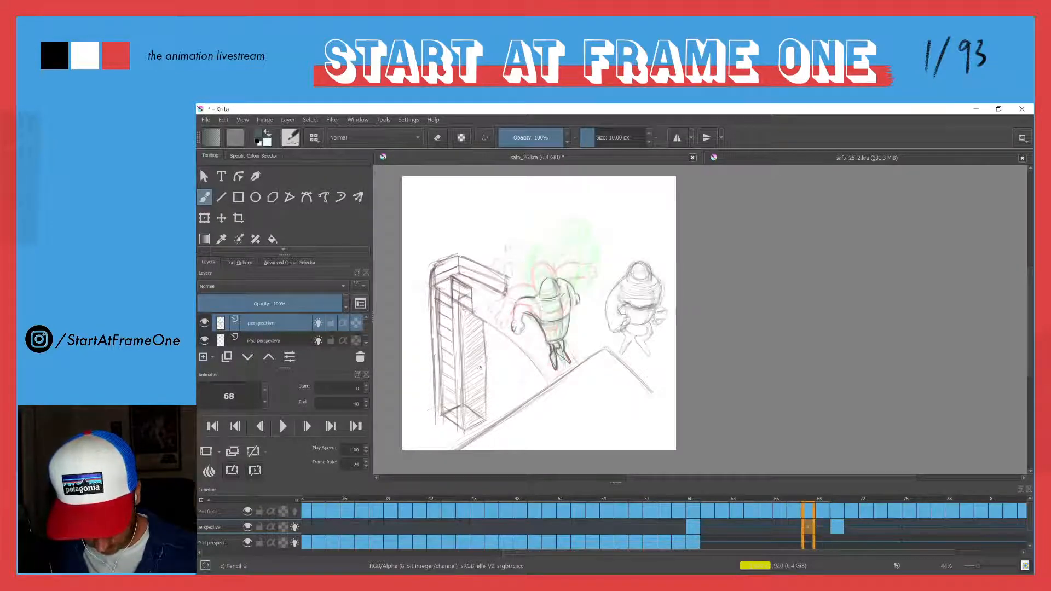
key(Left)
key(Left)
key(Left)
key(Left)
key(Left)
key(Left)
key(Left)
key(Left)
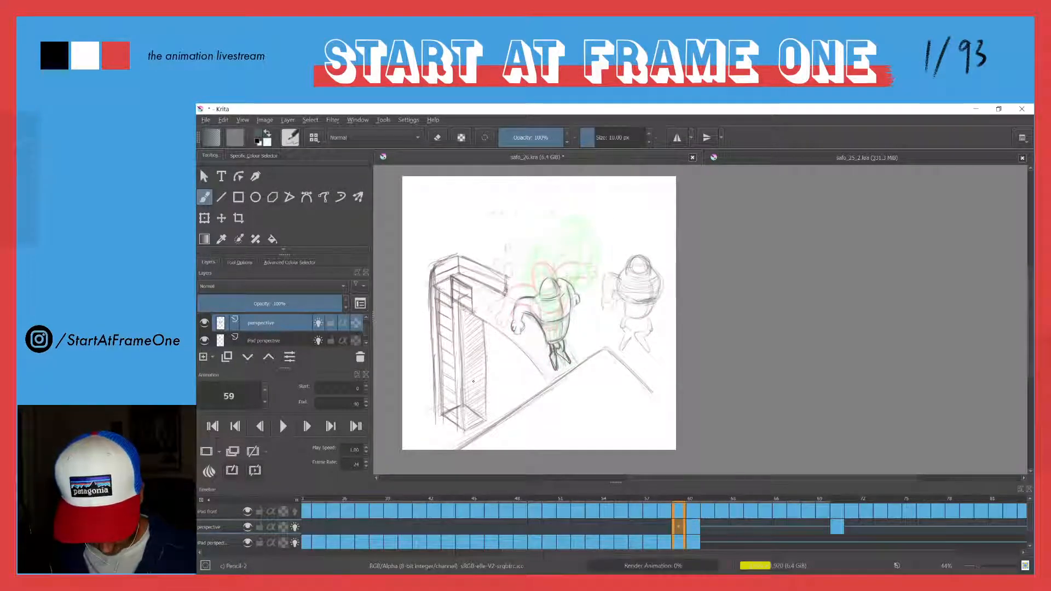
key(Left)
key(Left)
key(Left)
key(Left)
Return to the crouch at frame 60 and draw a curved arrow above the perspective diver, pointing toward the tower.
key(Right)
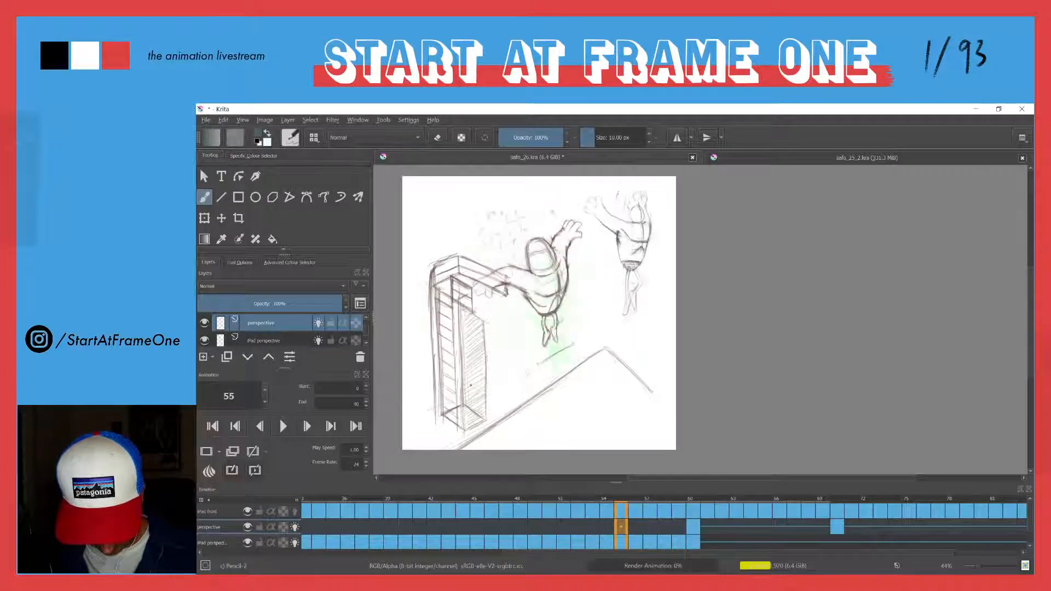
key(Right)
key(Right)
key(Right)
key(Right)
key(Right)
key(Right)
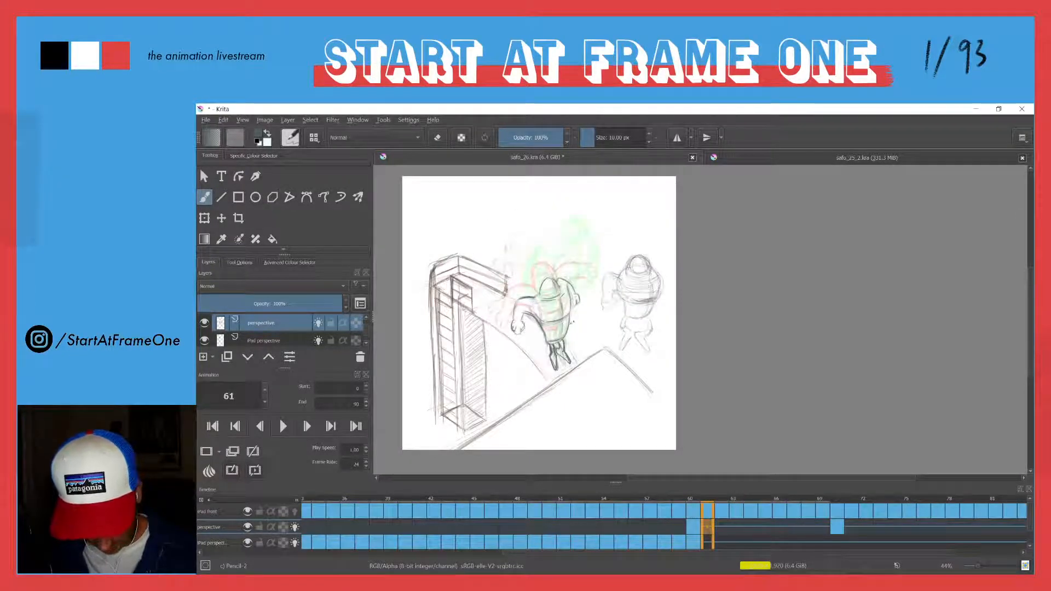
key(Left)
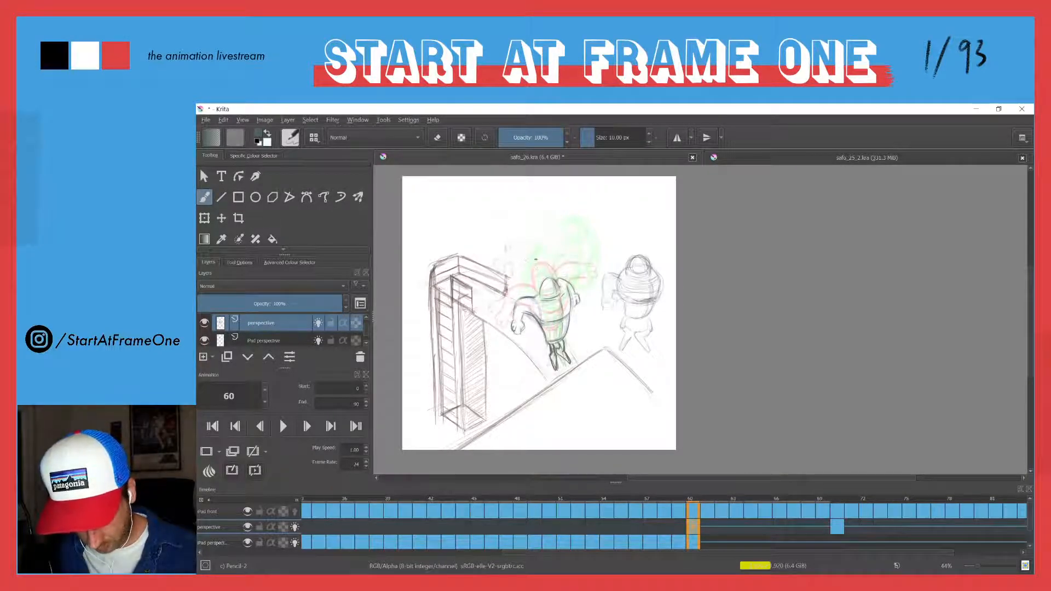
drag(515, 256, 550, 264)
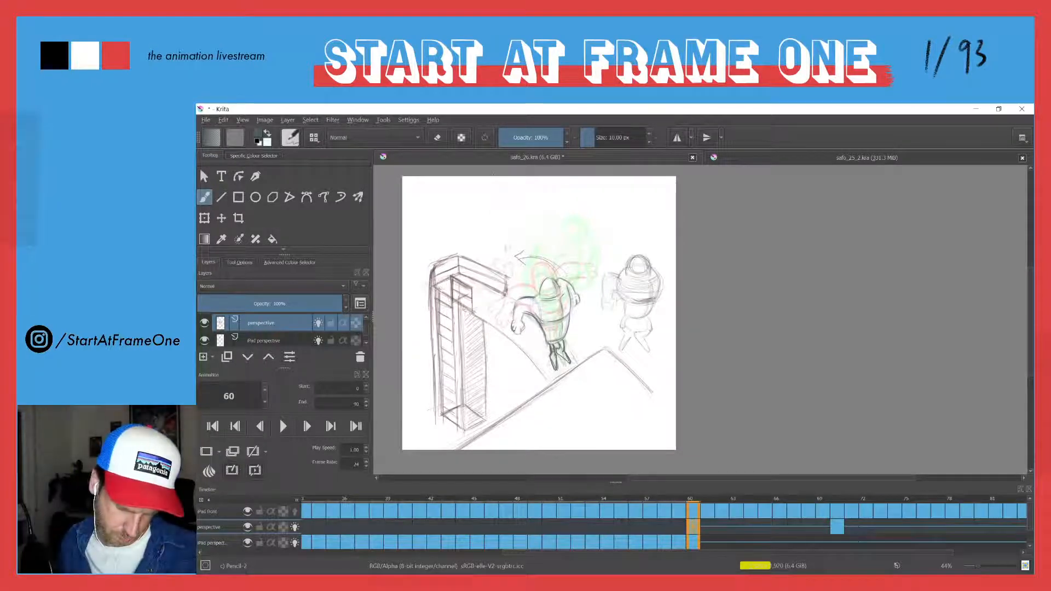
Copy the crouch drawing to frame 63 on the perspective layer and touch up the diver's leg.
key(Left)
key(Right)
key(Right)
key(Right)
key(Right)
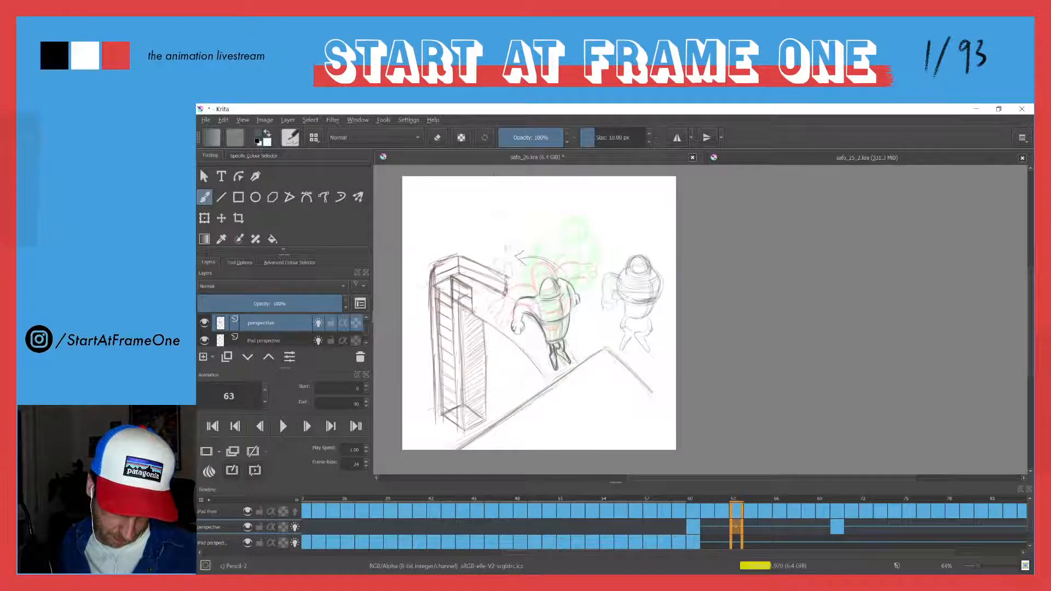
drag(562, 337, 558, 348)
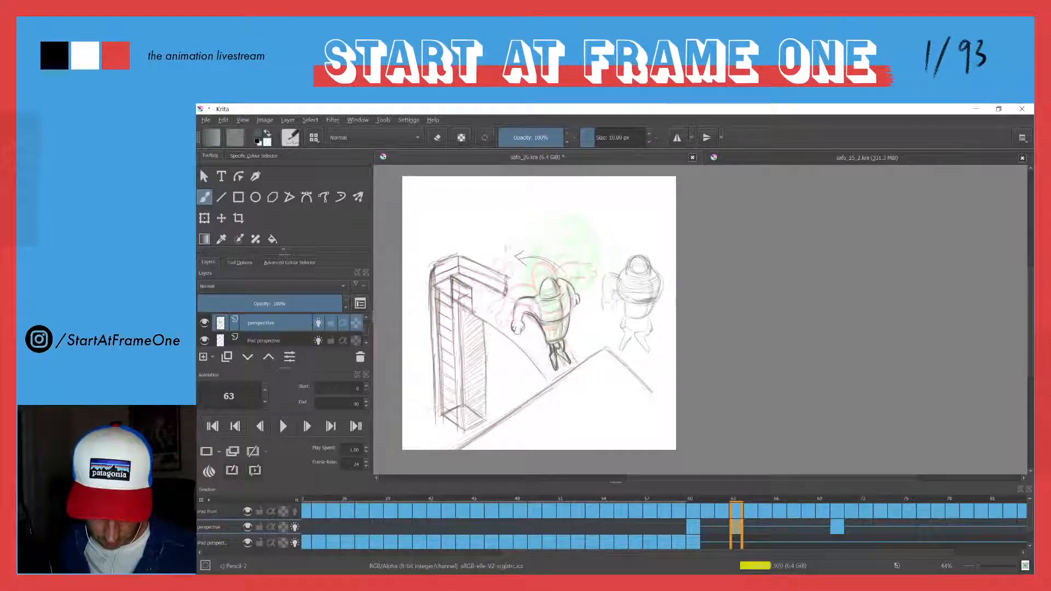
Flip between frames 60 and 63 on the perspective layer to compare the two crouch drawings.
key(Left)
key(Left)
key(Left)
key(Right)
key(Right)
key(Right)
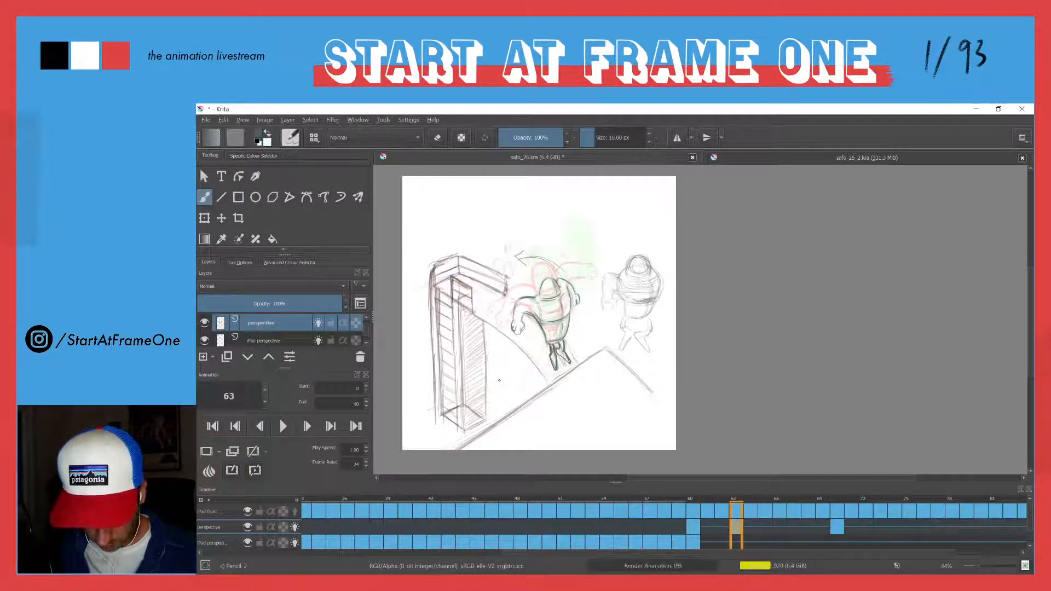
key(Left)
key(Left)
key(Right)
key(Right)
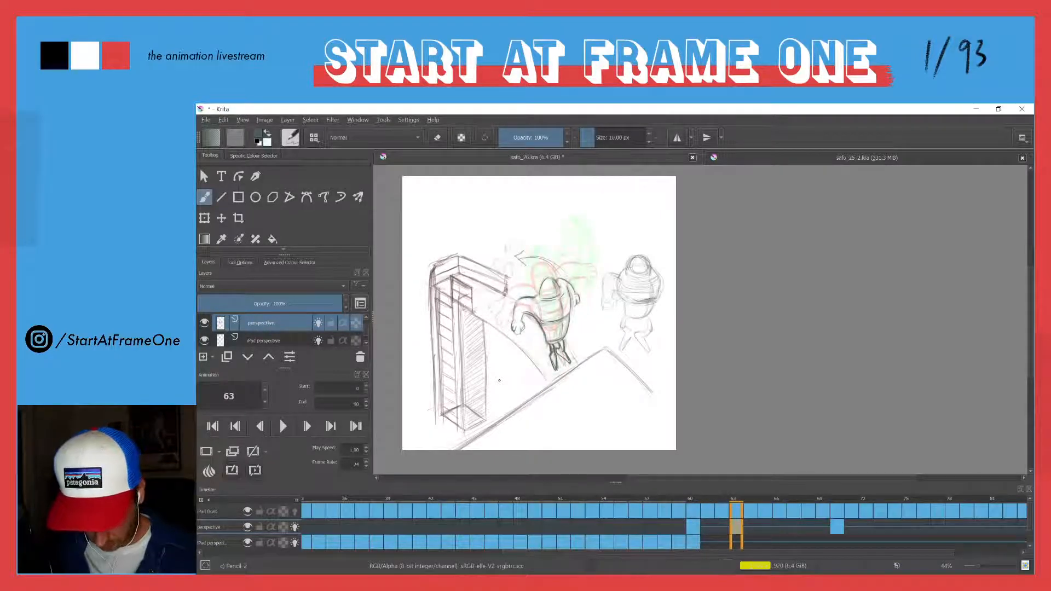
key(Left)
key(Left)
key(Left)
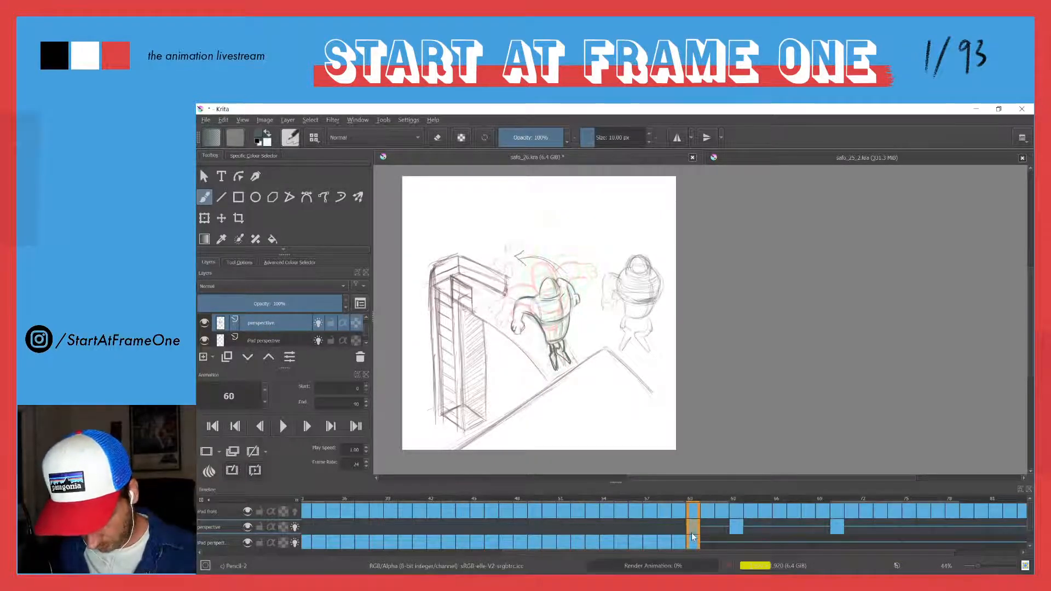
click(735, 528)
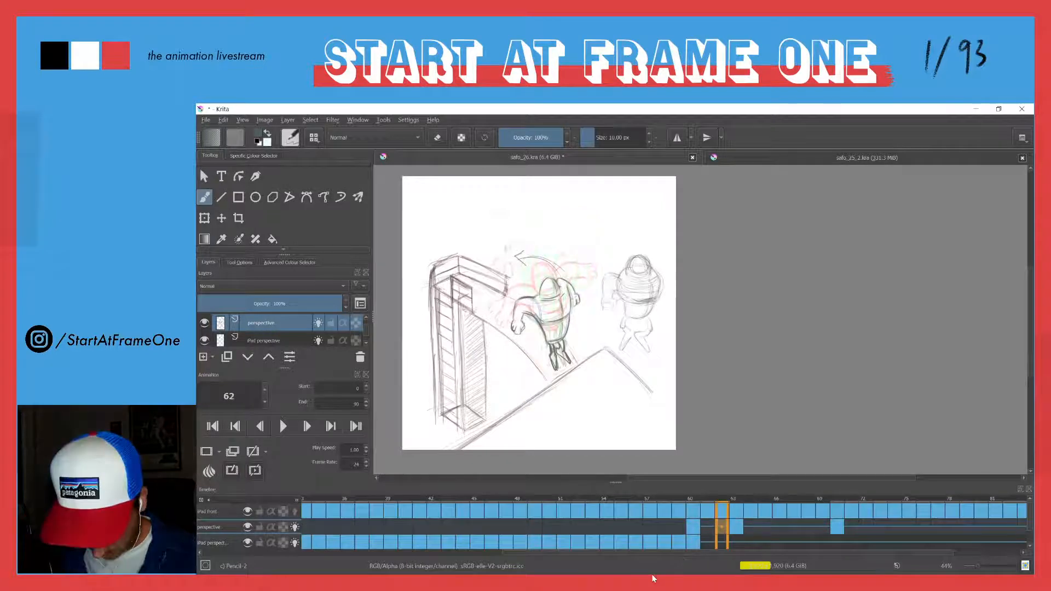
Remove the duplicate crouch drawing at frame 63 from the perspective layer and return to the crouch at frame 60.
right_click(736, 528)
click(754, 494)
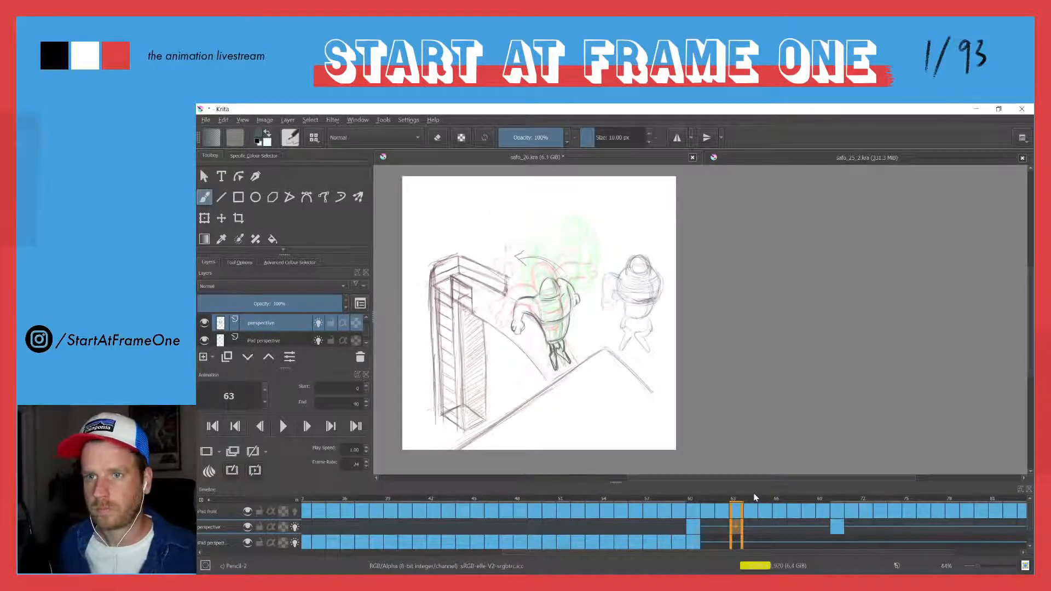
key(Left)
key(Left)
key(Left)
key(Right)
key(Right)
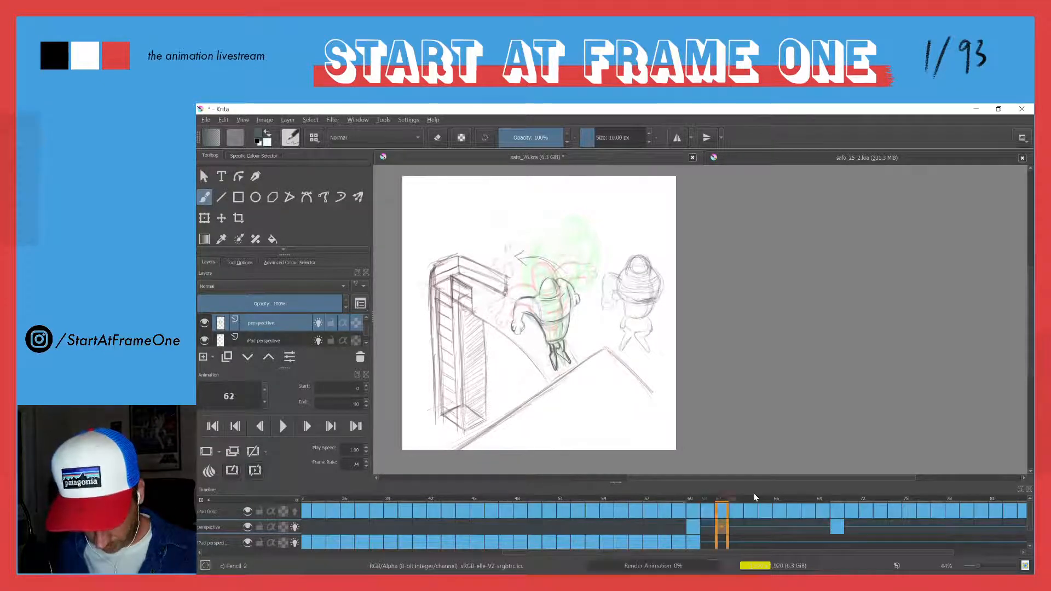
key(Right)
key(Left)
key(Left)
key(Left)
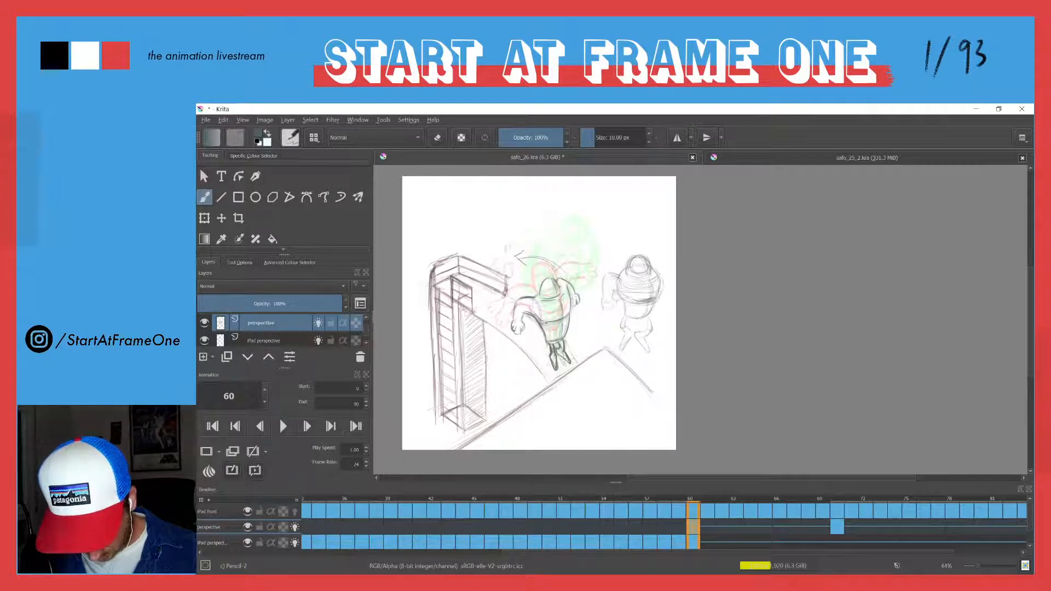
Step forward from the crouch at frame 60 to the stretched pose at frame 70 to check the timing against the front-view diver.
key(Right)
key(Right)
key(Right)
key(Right)
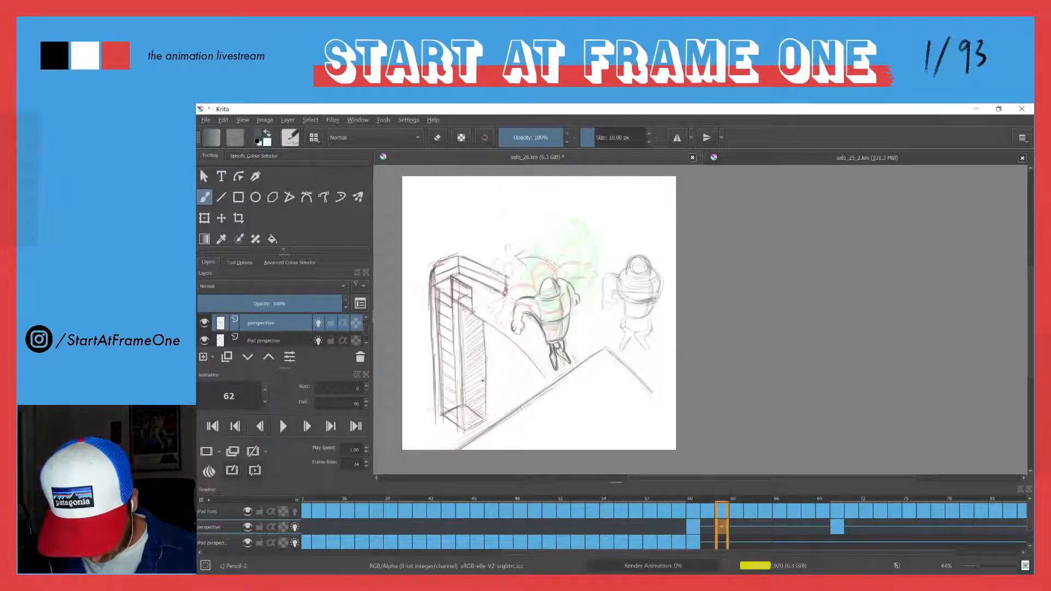
key(Right)
key(Right)
key(Right)
key(Right)
key(Right)
key(Right)
key(Right)
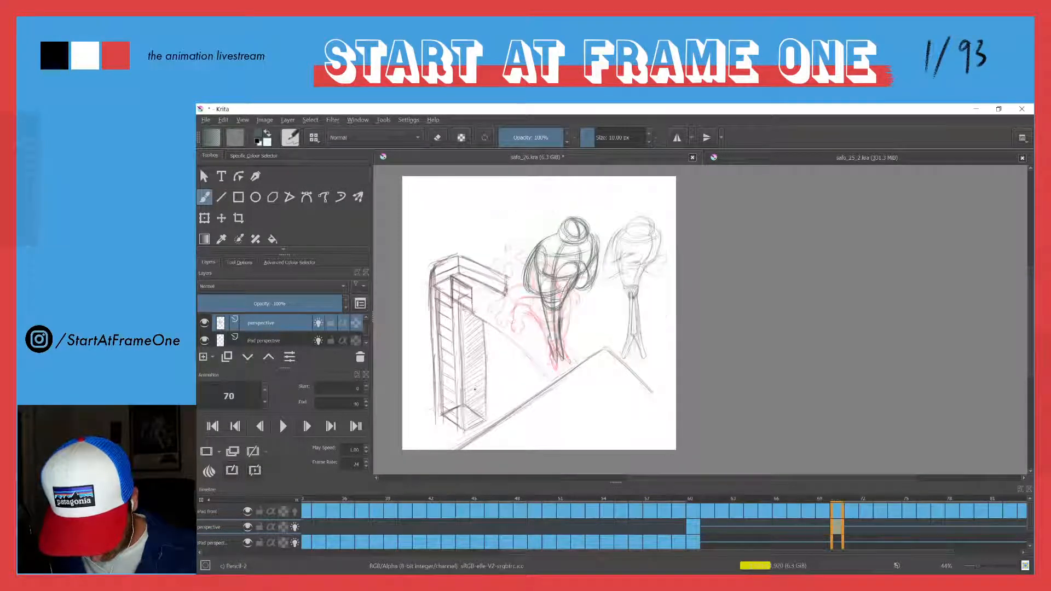
key(Left)
key(Left)
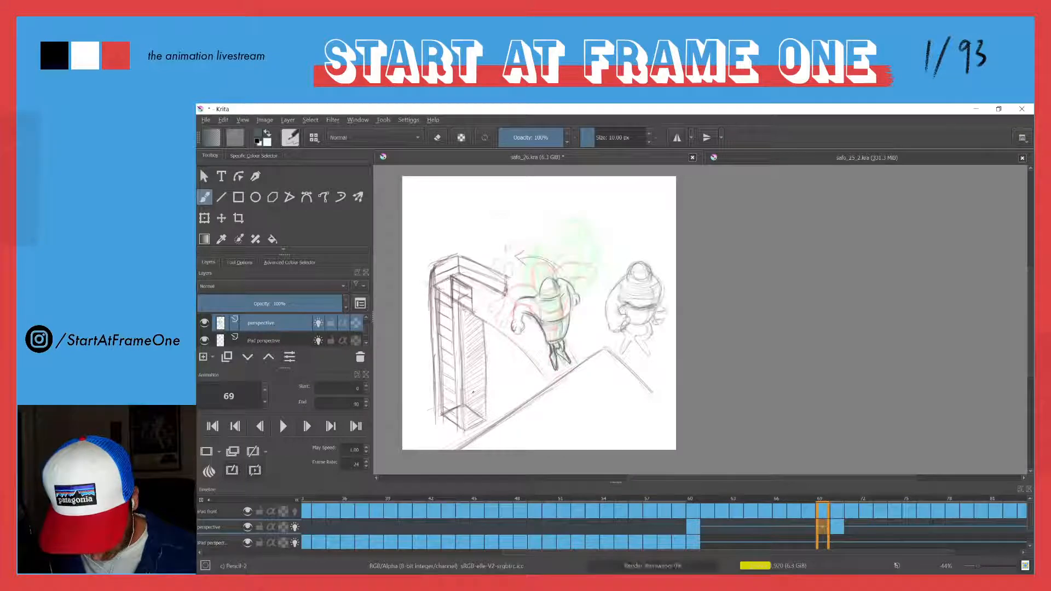
Start a new crouch drawing at frame 61 on the perspective layer by erasing the held drawing down to faint guide lines.
click(708, 532)
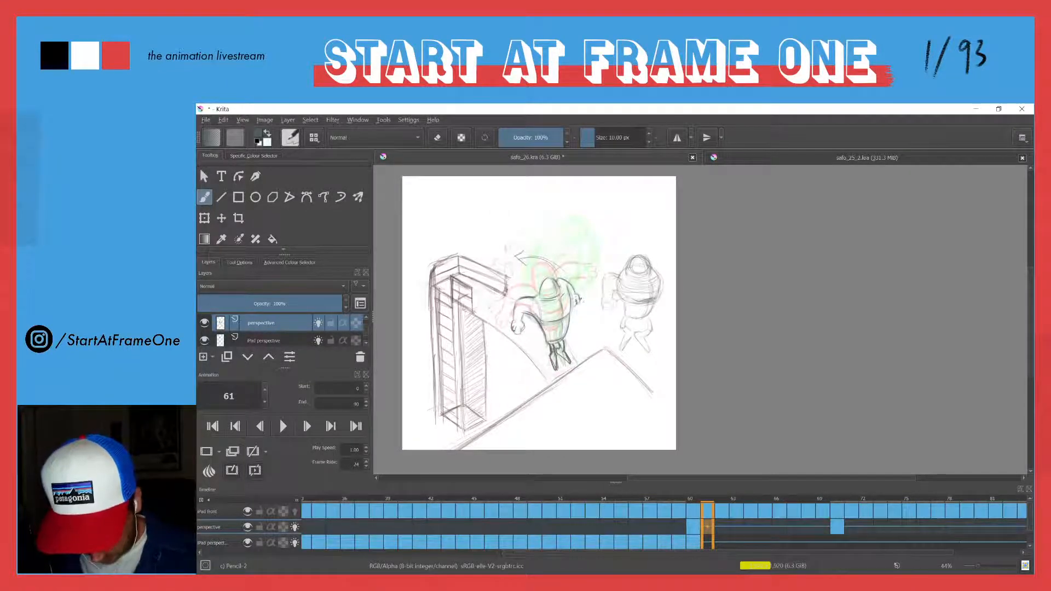
key(e)
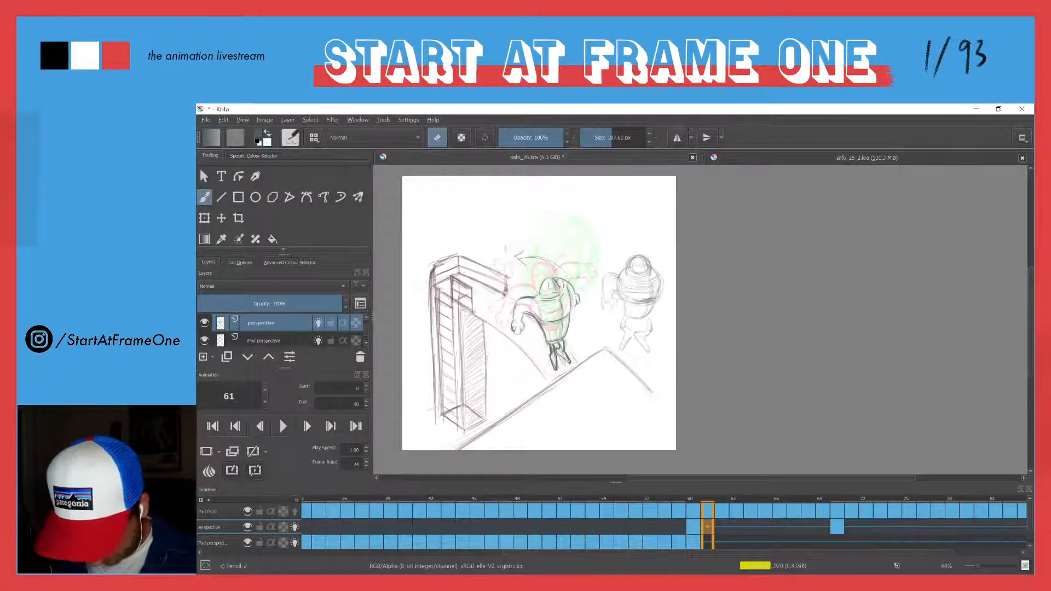
drag(569, 269, 570, 275)
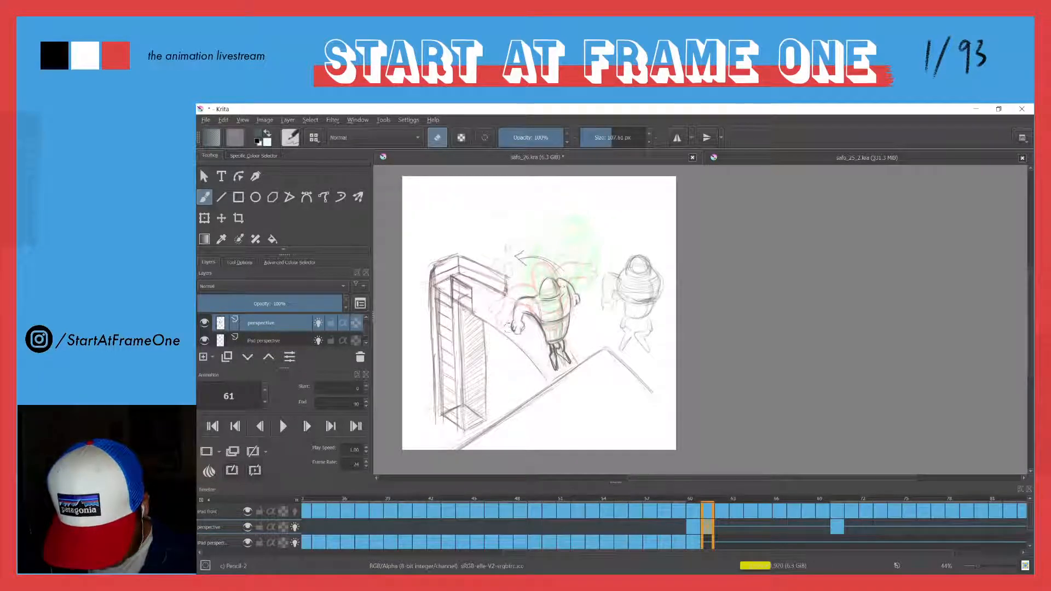
mouse_move(541, 322)
mouse_down()
mouse_move(567, 311)
mouse_move(554, 336)
mouse_move(566, 361)
mouse_move(551, 327)
mouse_move(564, 255)
mouse_move(567, 264)
mouse_move(520, 252)
mouse_move(525, 245)
mouse_up()
drag(506, 283, 508, 282)
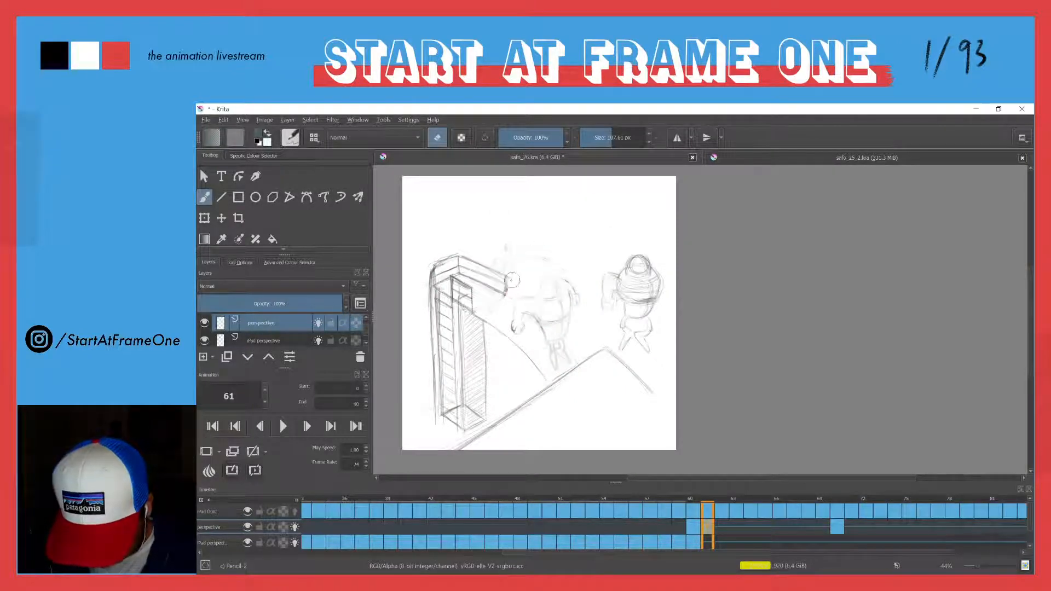
drag(516, 332, 610, 248)
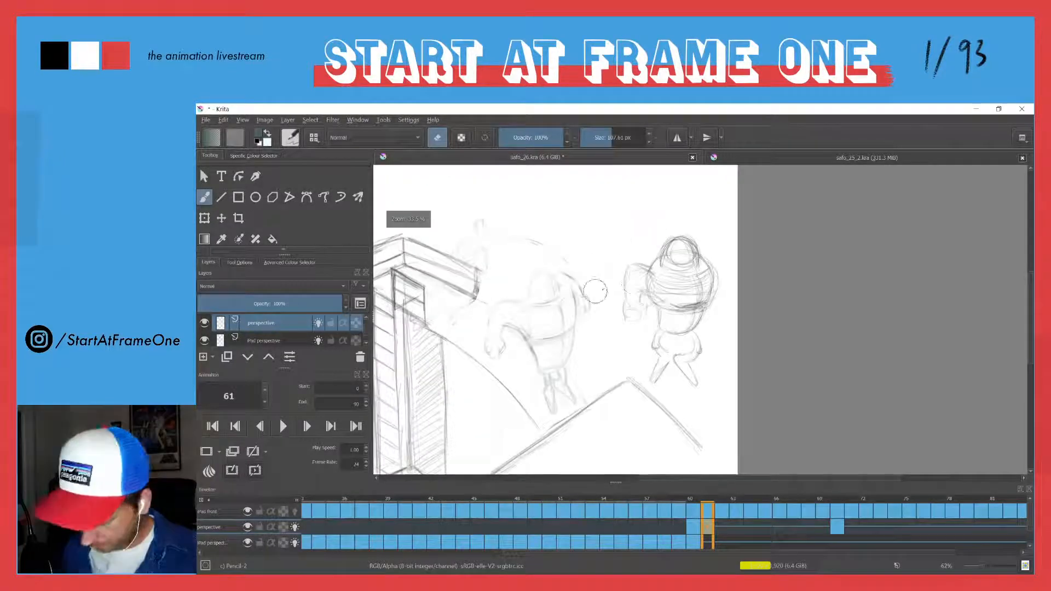
Redraw the perspective diver's torso, head and arms in pencil over the faint guide lines at frame 61.
key(e)
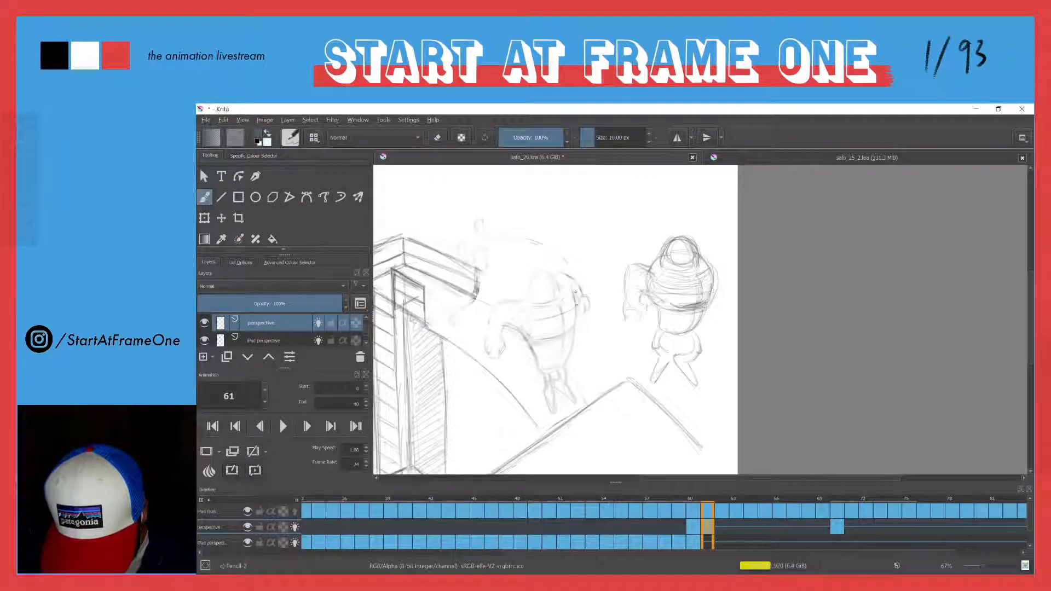
mouse_move(576, 300)
mouse_down()
mouse_move(544, 292)
mouse_move(557, 316)
mouse_move(582, 315)
mouse_up()
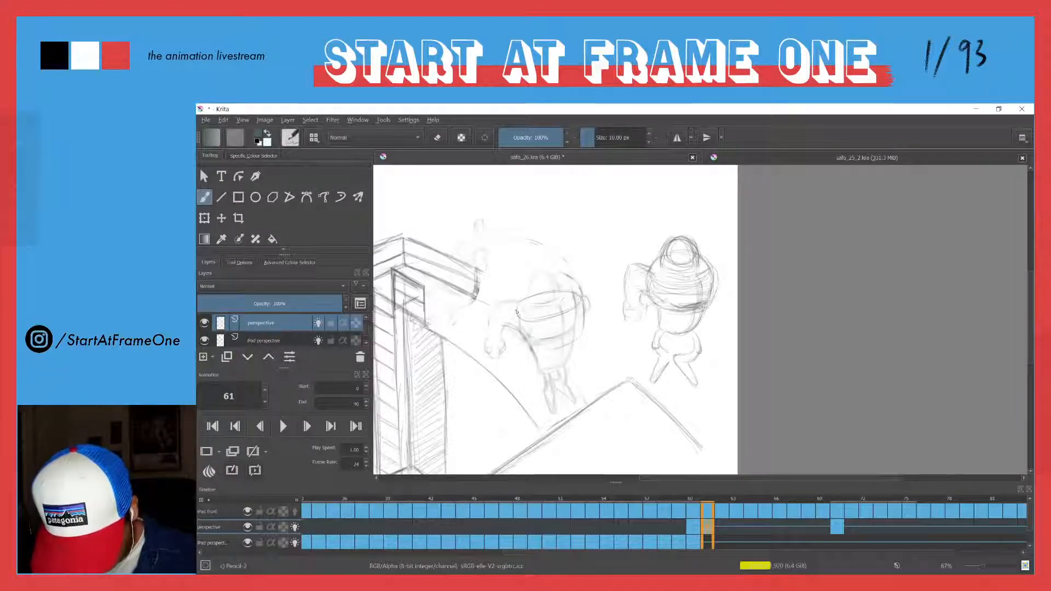
mouse_move(519, 332)
mouse_down()
mouse_move(584, 332)
mouse_move(535, 346)
mouse_move(558, 338)
mouse_move(538, 346)
mouse_move(554, 372)
mouse_move(573, 351)
mouse_move(561, 367)
mouse_move(573, 355)
mouse_move(531, 352)
mouse_move(537, 363)
mouse_move(566, 353)
mouse_move(550, 372)
mouse_move(538, 293)
mouse_move(567, 298)
mouse_move(528, 300)
mouse_move(554, 285)
mouse_move(538, 311)
mouse_move(531, 301)
mouse_move(540, 314)
mouse_move(568, 300)
mouse_move(540, 292)
mouse_move(530, 308)
mouse_move(561, 302)
mouse_move(536, 281)
mouse_move(528, 304)
mouse_up()
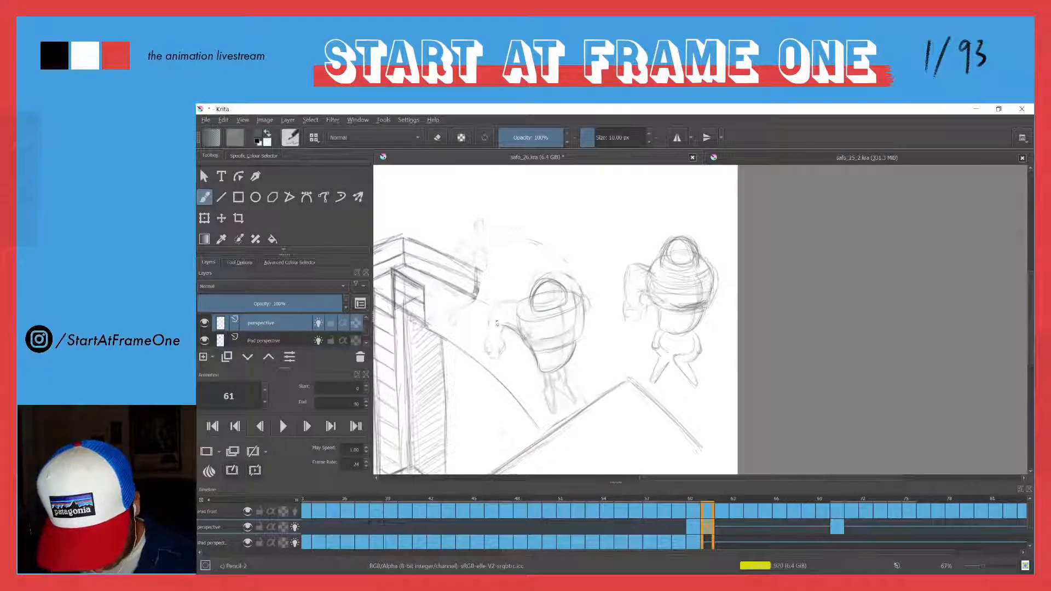
mouse_move(519, 300)
mouse_down()
mouse_move(481, 328)
mouse_move(492, 308)
mouse_move(487, 333)
mouse_up()
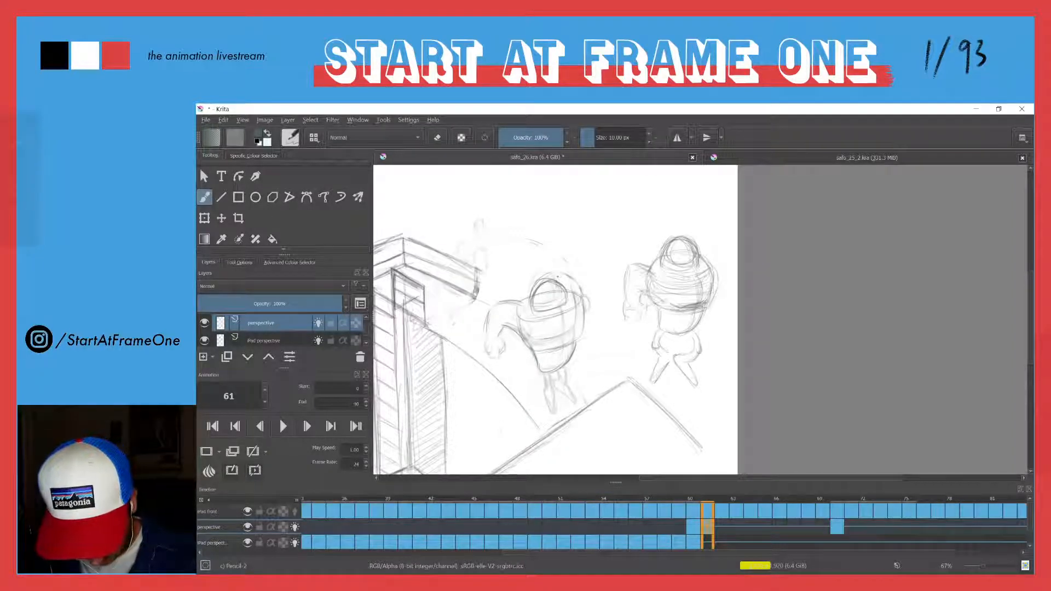
drag(563, 277, 584, 293)
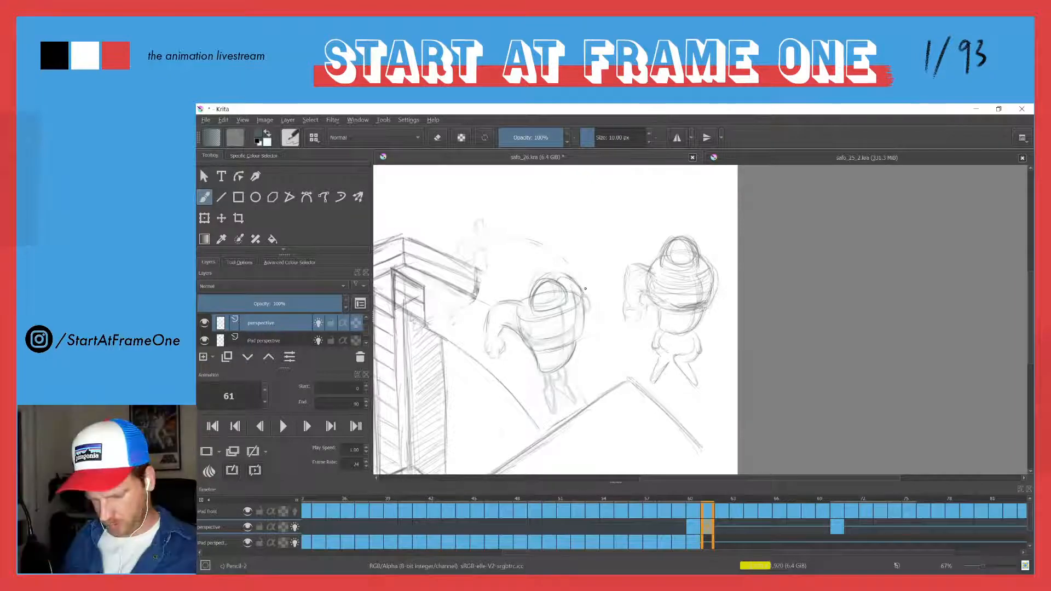
drag(560, 305, 568, 343)
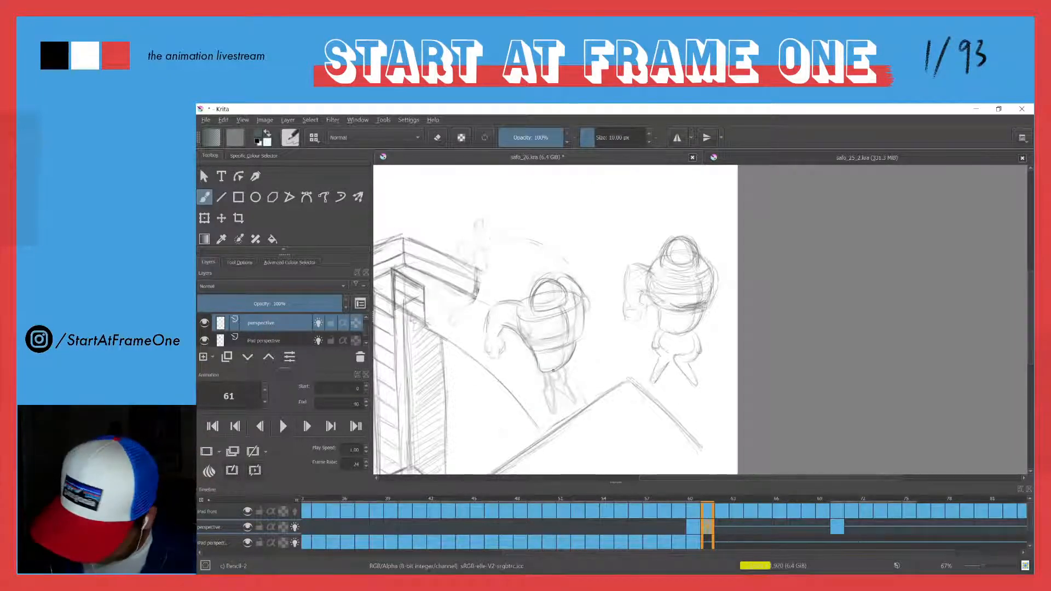
Redraw the diver's legs and feet at frame 61, flipping to frame 60 to check them against the earlier crouch.
key(Left)
key(Right)
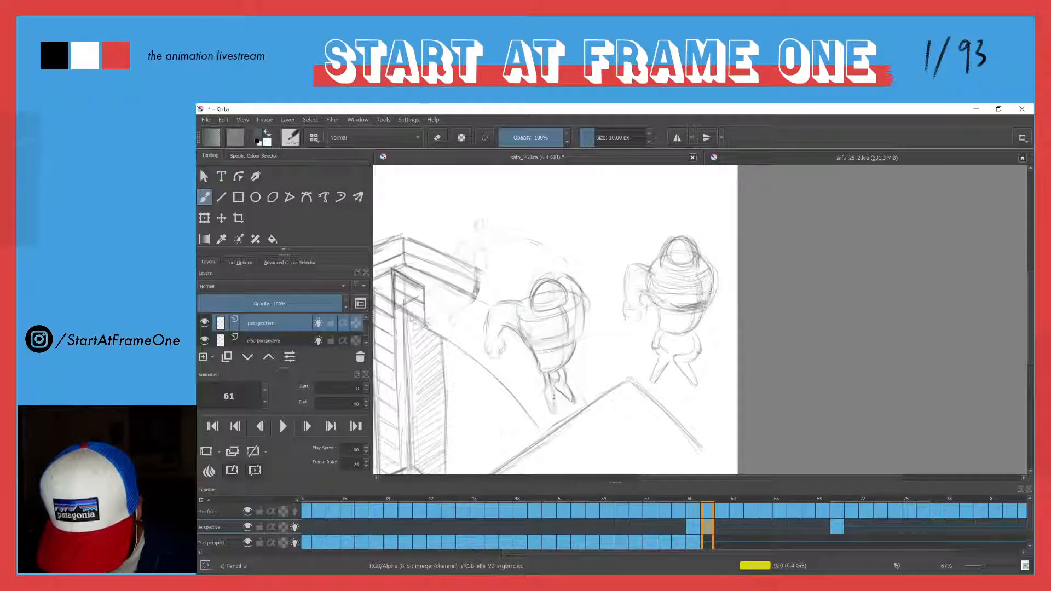
drag(553, 390, 549, 406)
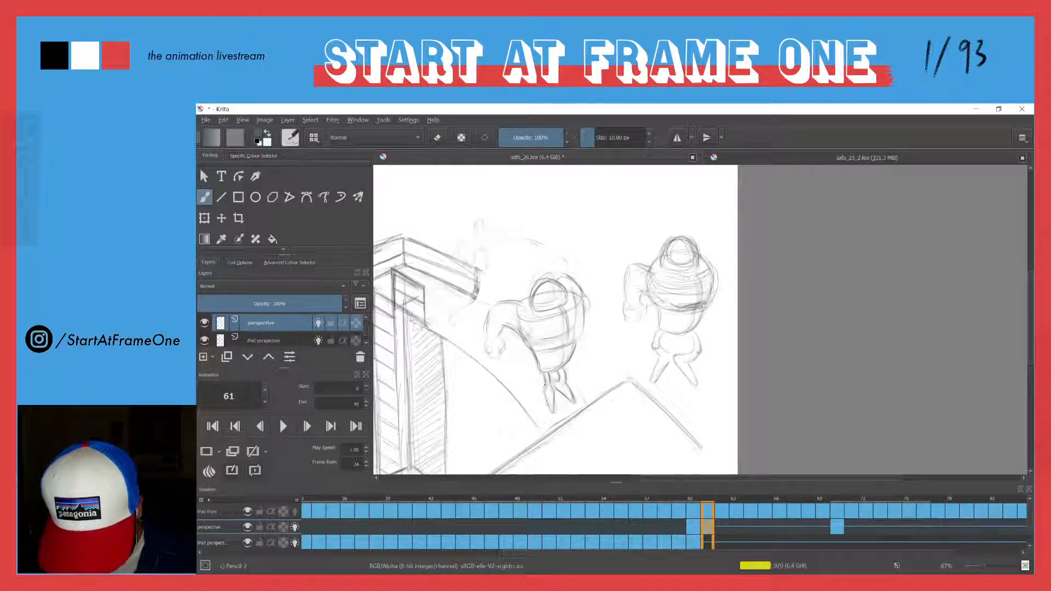
drag(547, 398, 551, 409)
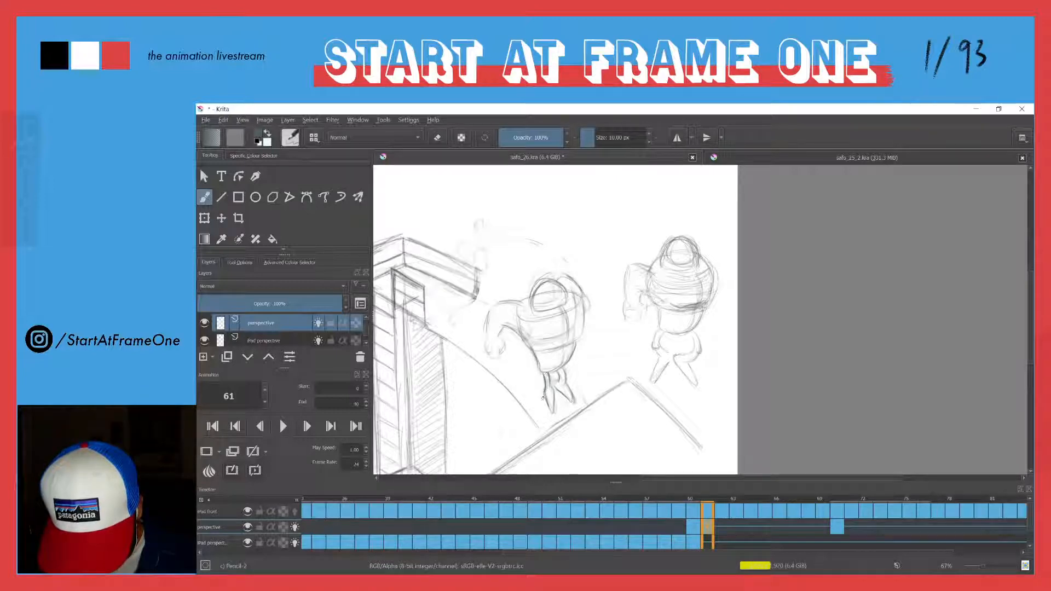
key(Left)
key(Right)
key(Left)
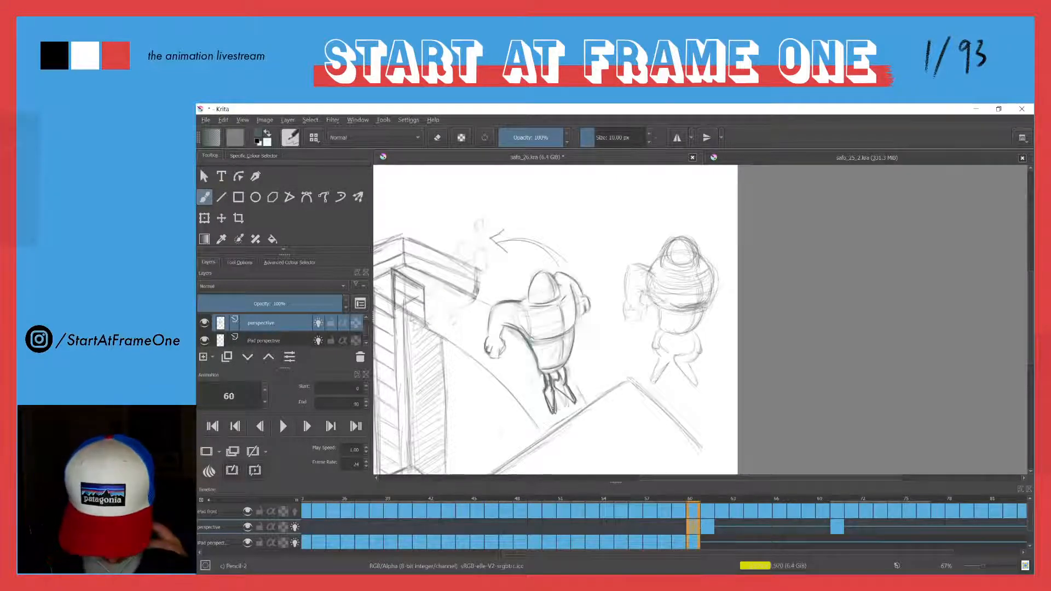
Refine the diver's hand and curved torso lines at frame 61, comparing them with the drawing at frame 60.
key(Right)
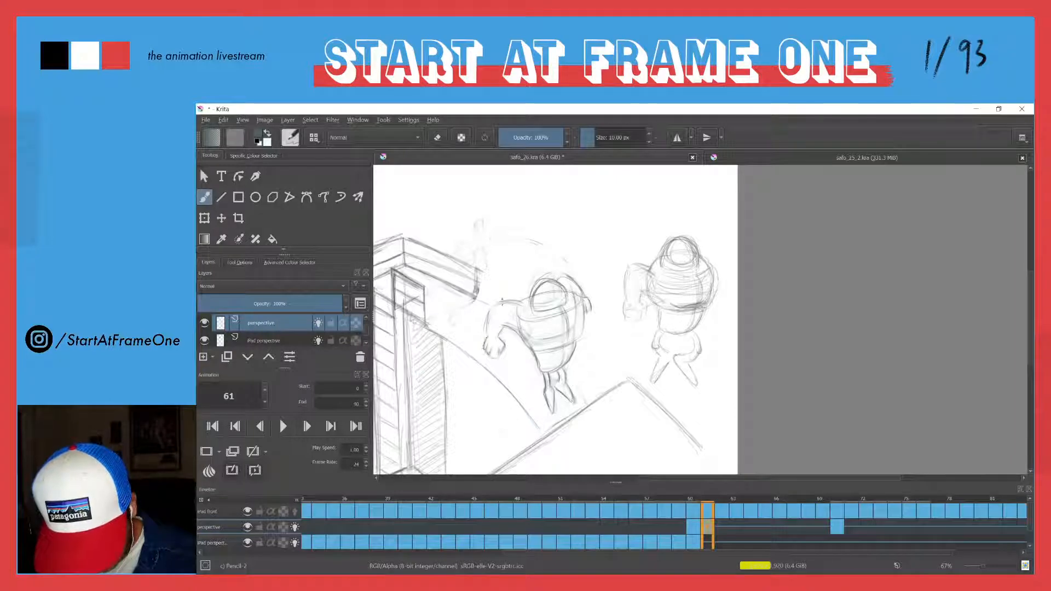
key(Left)
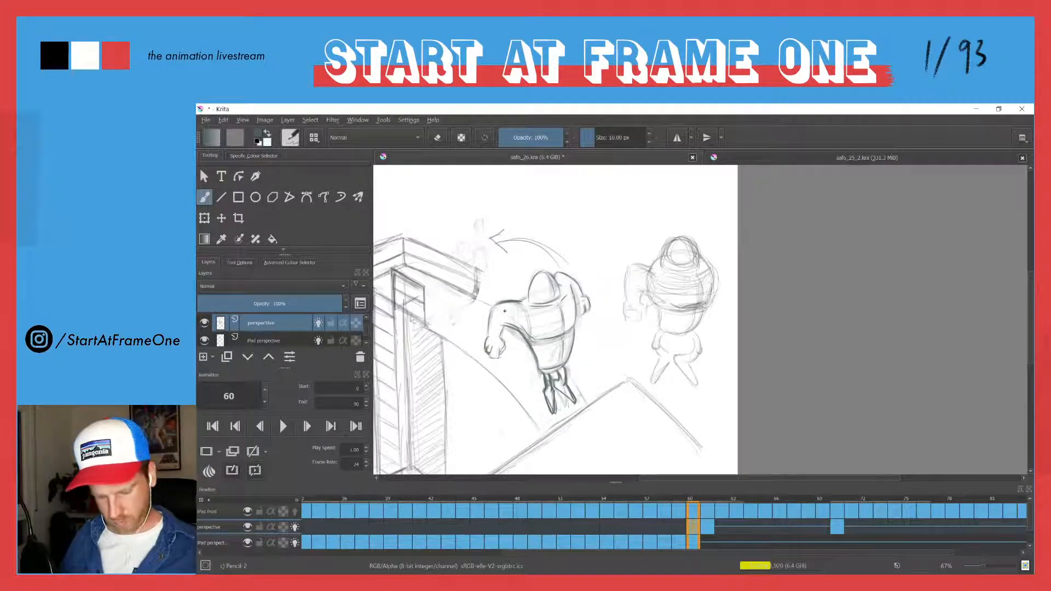
key(Right)
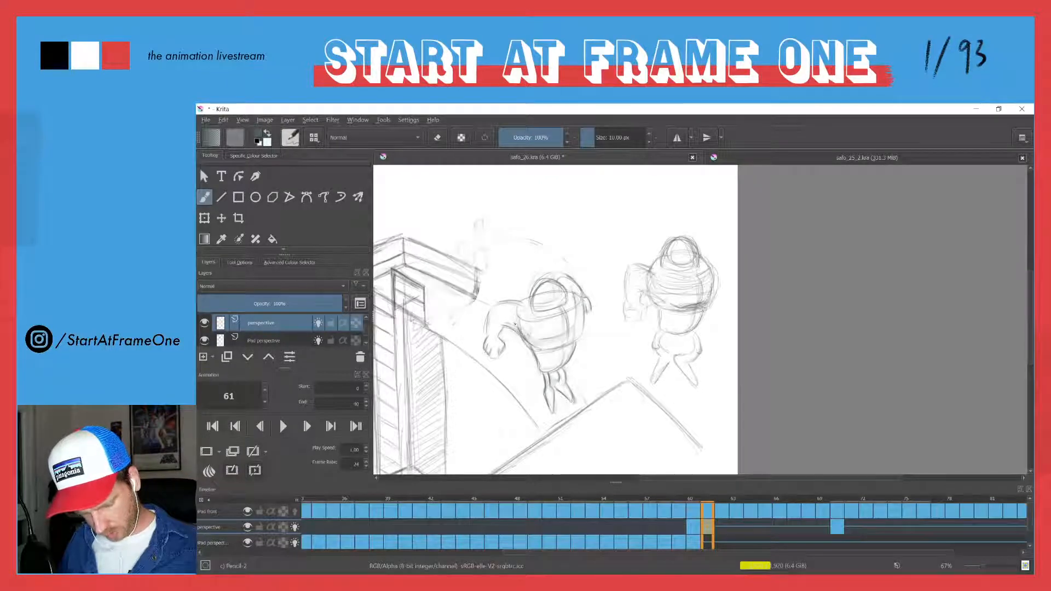
mouse_move(524, 336)
mouse_down()
mouse_move(557, 351)
mouse_move(575, 339)
mouse_up()
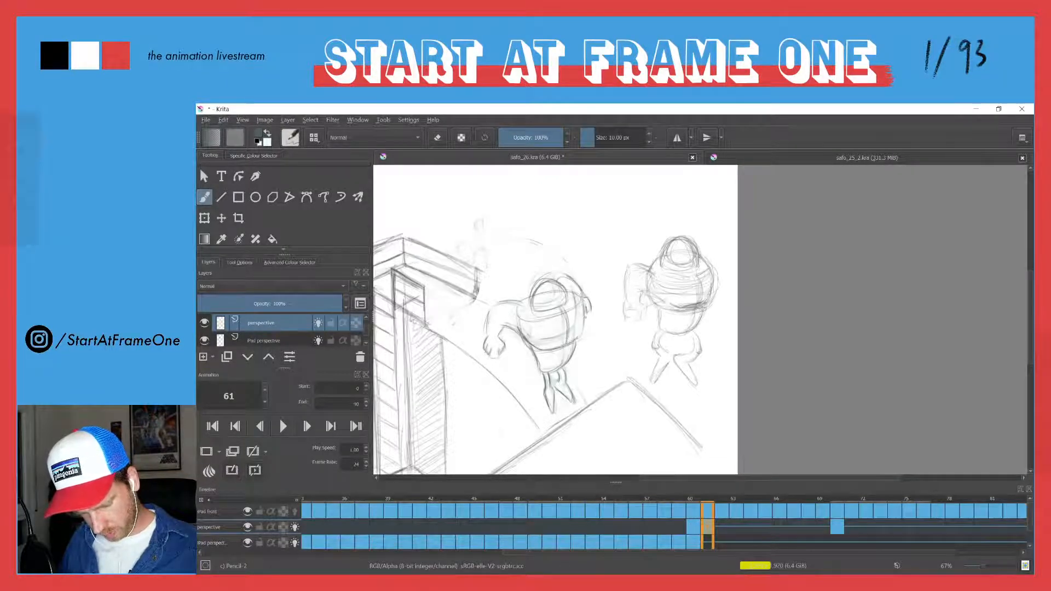
key(Left)
key(Right)
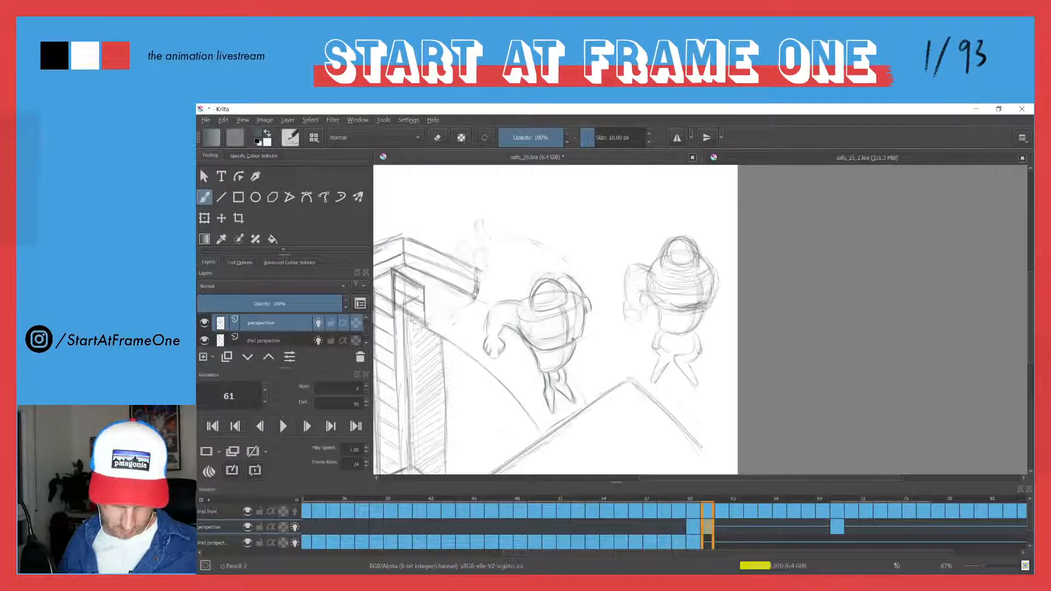
key(Left)
key(Right)
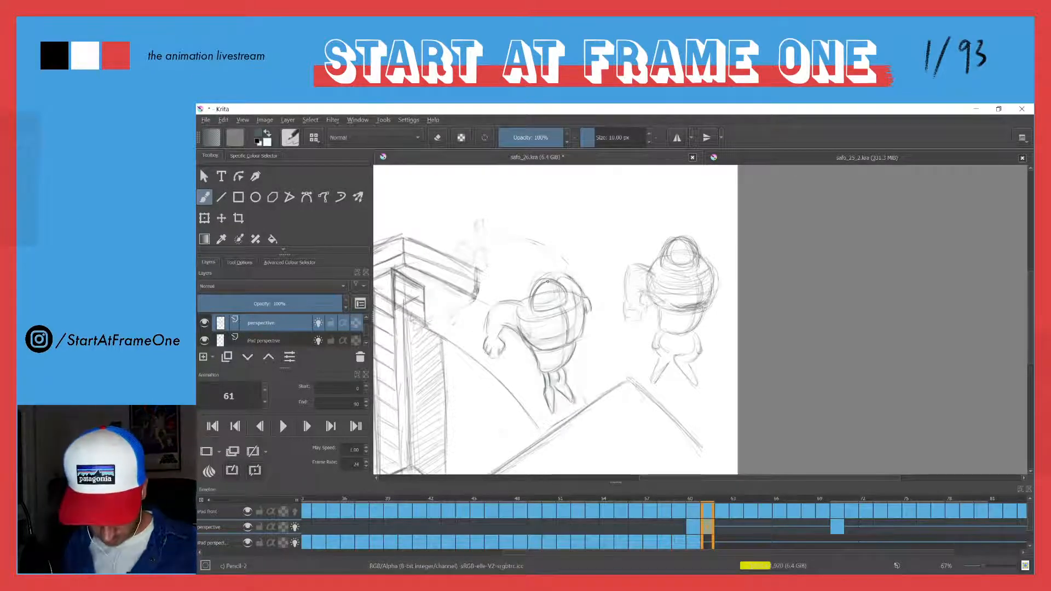
Move the redrawn crouch from frame 61 to frame 60 on the perspective layer, replacing the older crouch drawing.
click(694, 540)
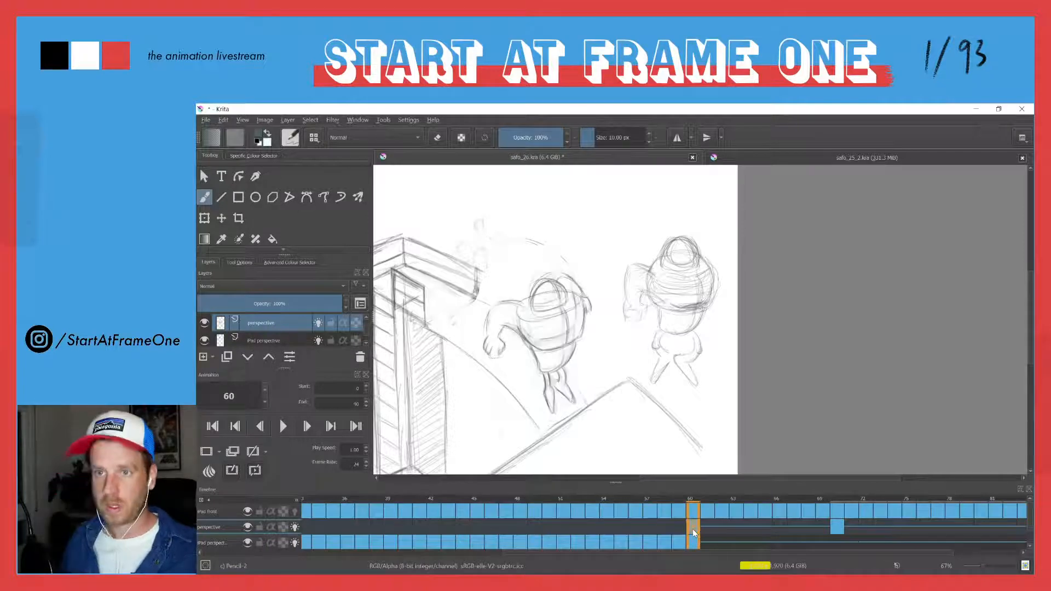
key(Left)
key(Left)
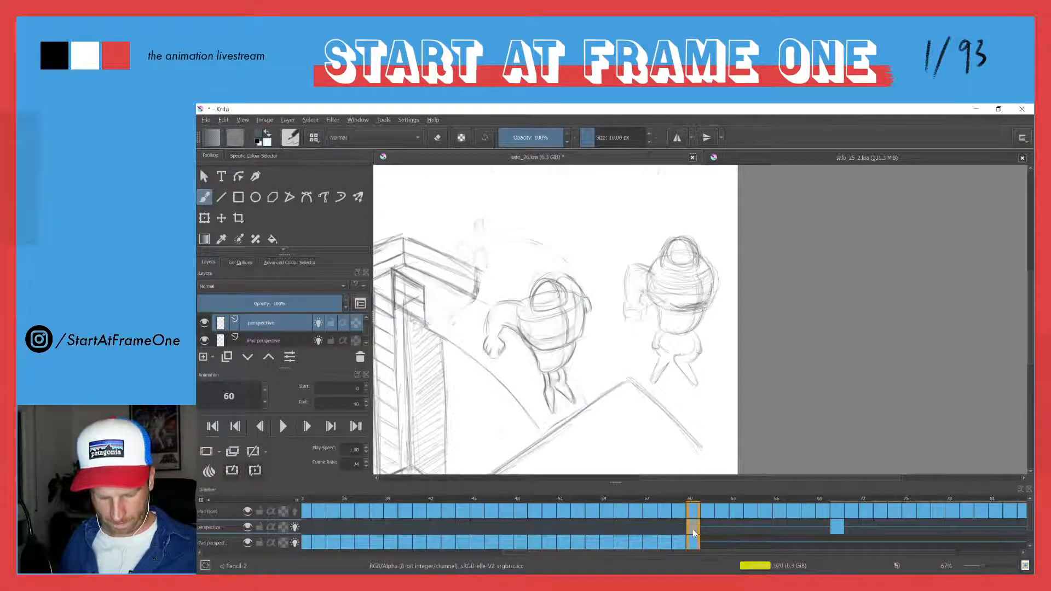
Flip back and forth between frames 60 and 64 to examine how the front-view diver sinks into the deeper crouch.
key(Right)
key(Right)
key(Right)
key(Right)
key(Right)
key(Right)
key(Right)
key(Right)
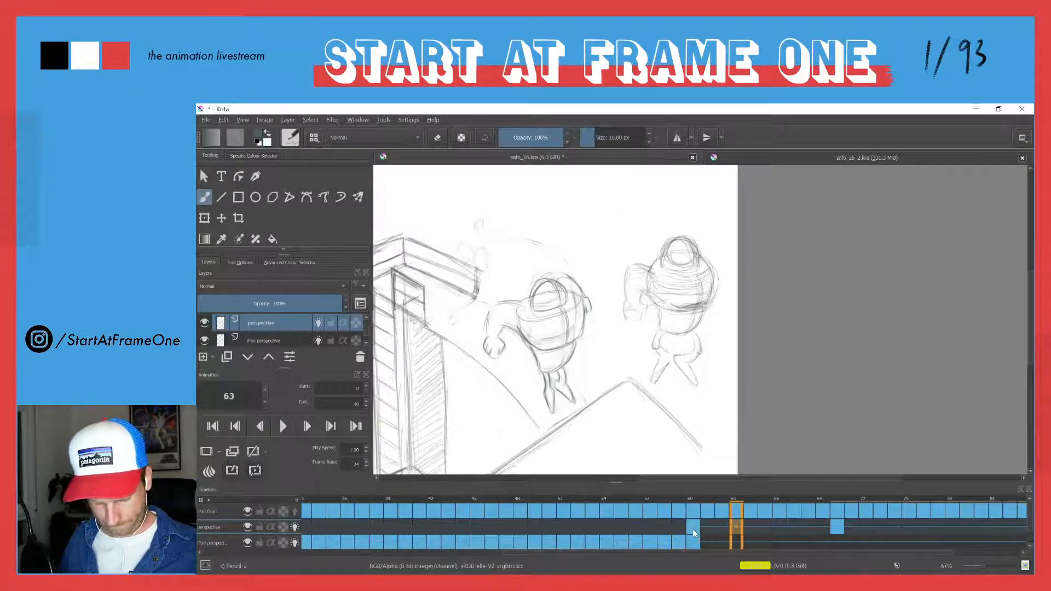
key(Left)
key(Left)
key(Left)
key(Left)
key(Left)
key(Left)
key(Left)
key(Left)
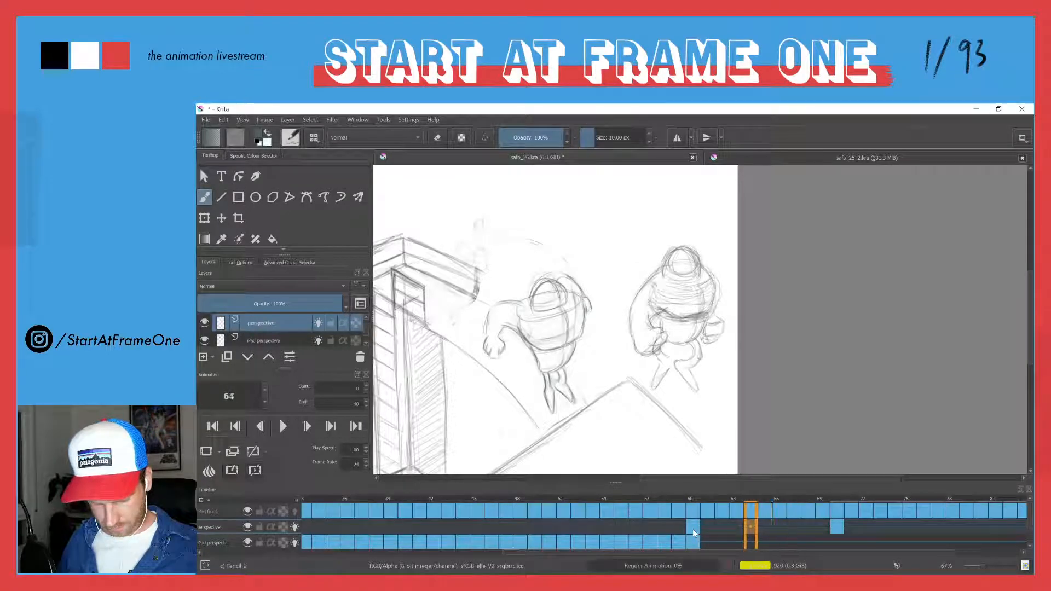
key(Right)
key(Right)
key(Right)
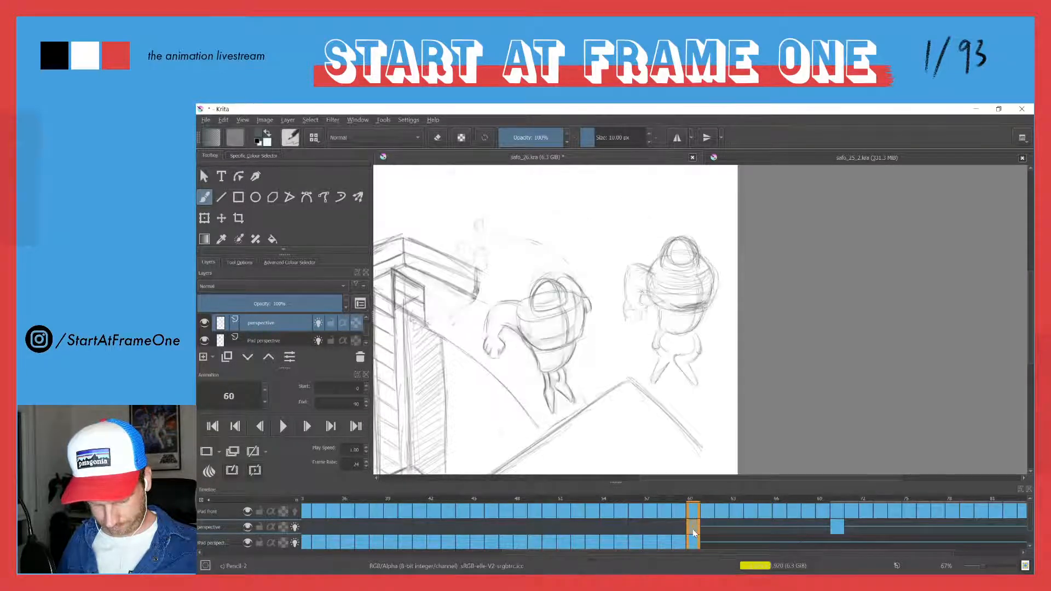
key(Right)
key(Right)
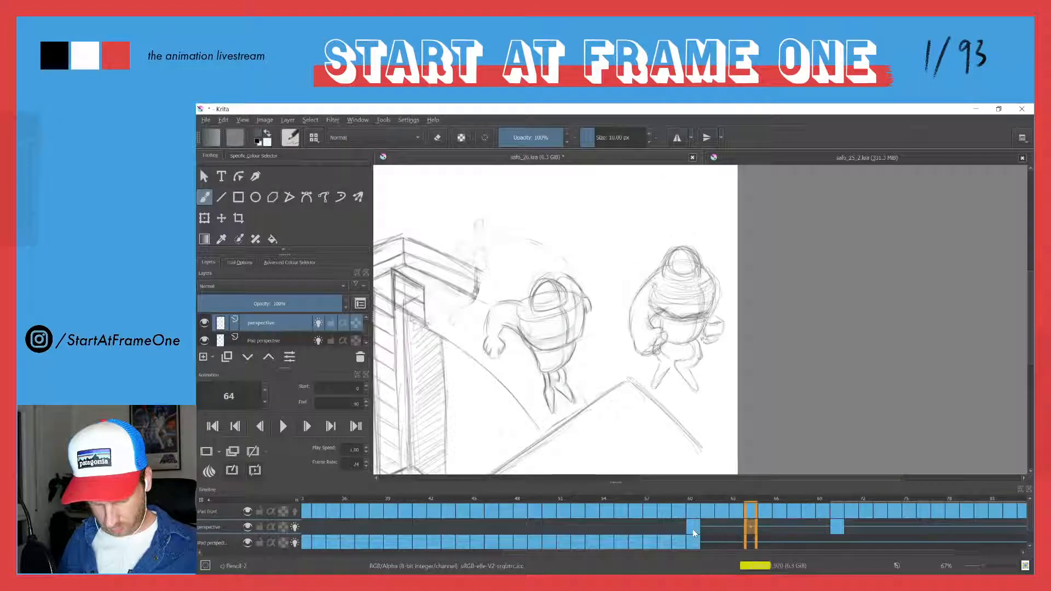
key(Left)
key(Right)
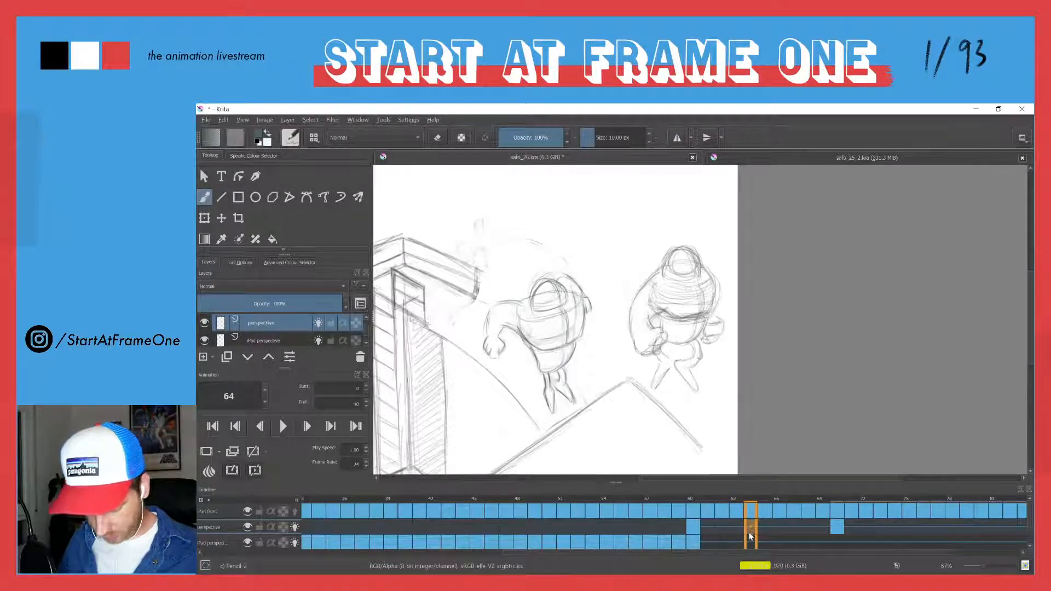
Start a blank drawing at frame 64 with only the perspective layer's onion skin showing, and draw the diver's first leg.
key(Delete)
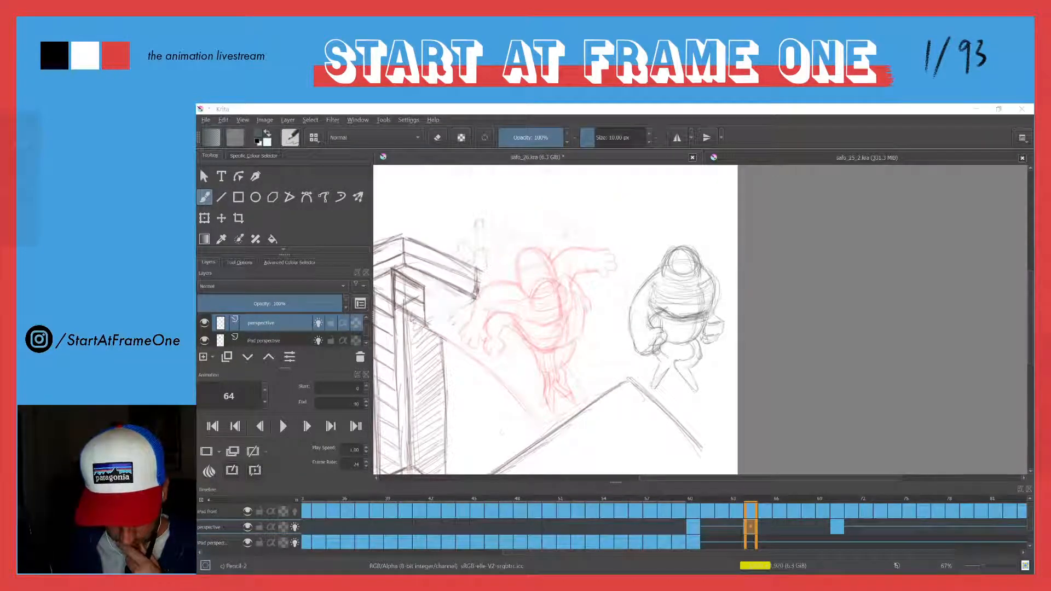
click(294, 543)
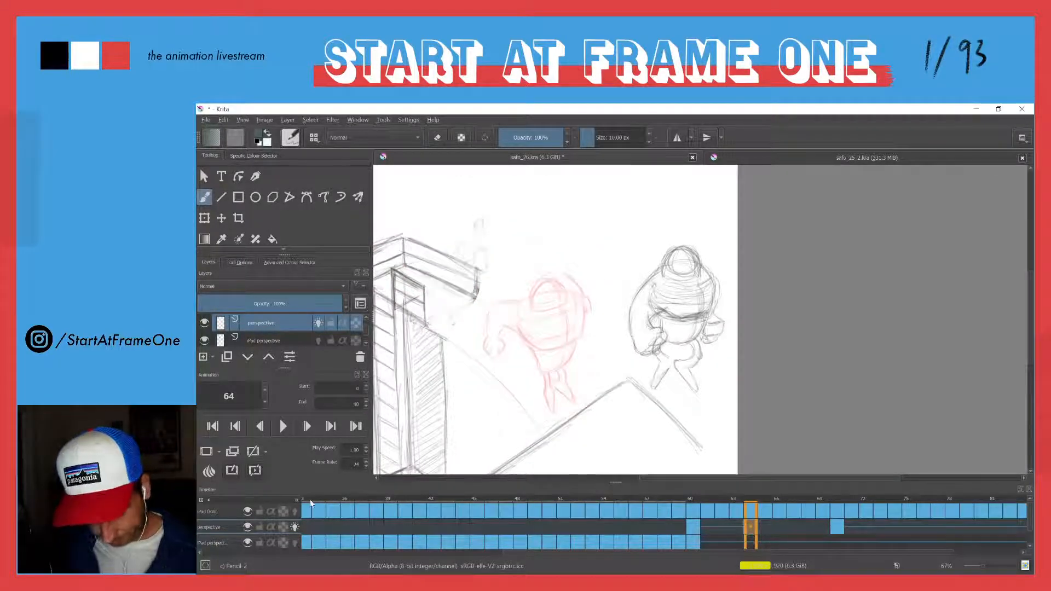
click(750, 528)
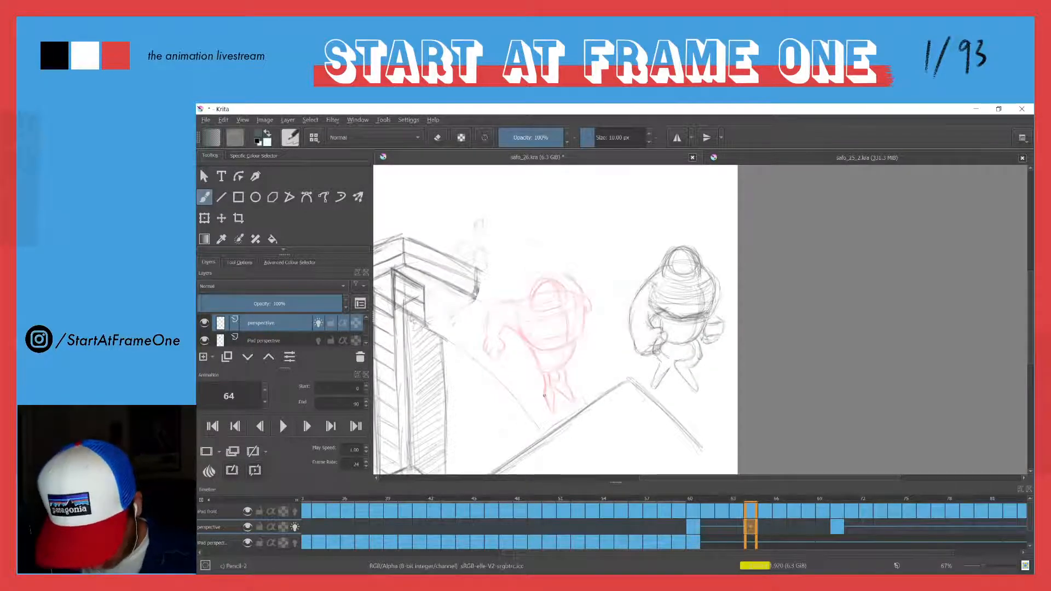
drag(551, 390, 548, 411)
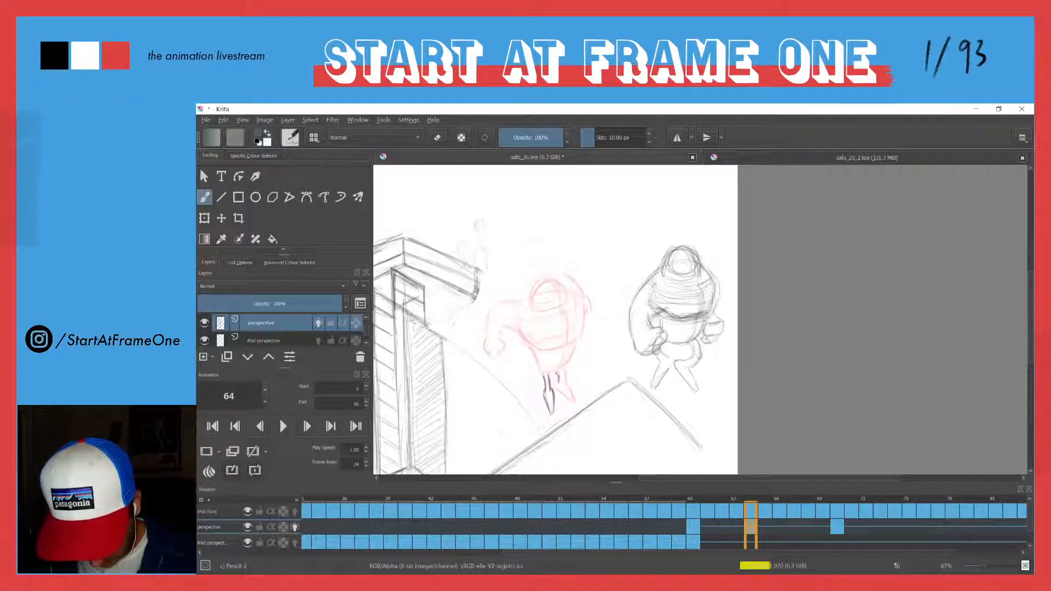
Draw the left figure's second leg on frame 64 over the red onion skin, checking it against frame 63.
mouse_move(541, 352)
mouse_down()
mouse_move(527, 280)
mouse_move(542, 320)
mouse_move(556, 317)
mouse_move(548, 336)
mouse_move(563, 355)
mouse_up()
drag(554, 316, 567, 351)
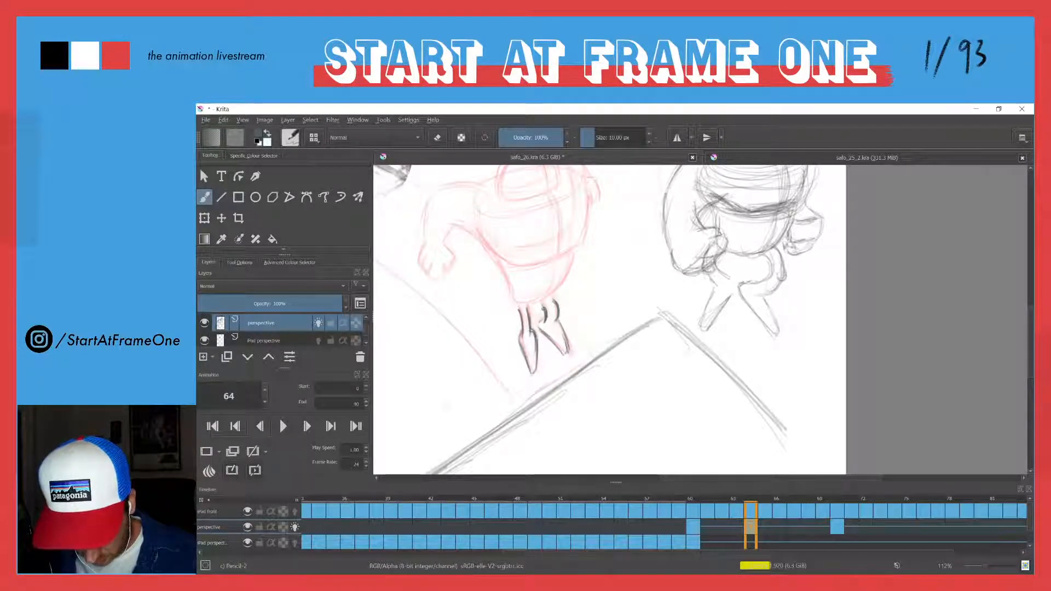
key(Left)
key(Right)
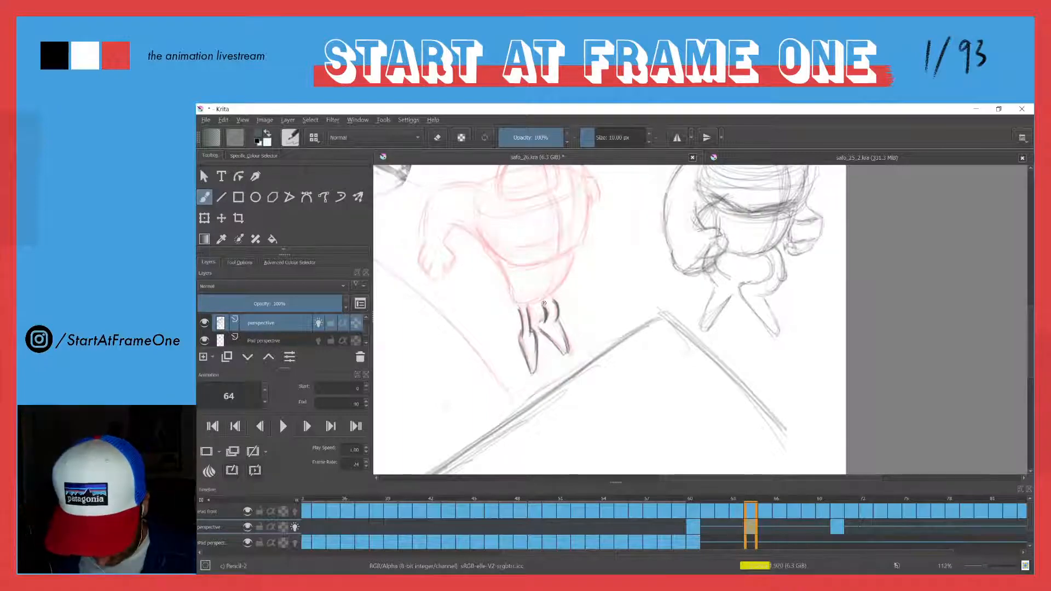
key(Left)
key(Right)
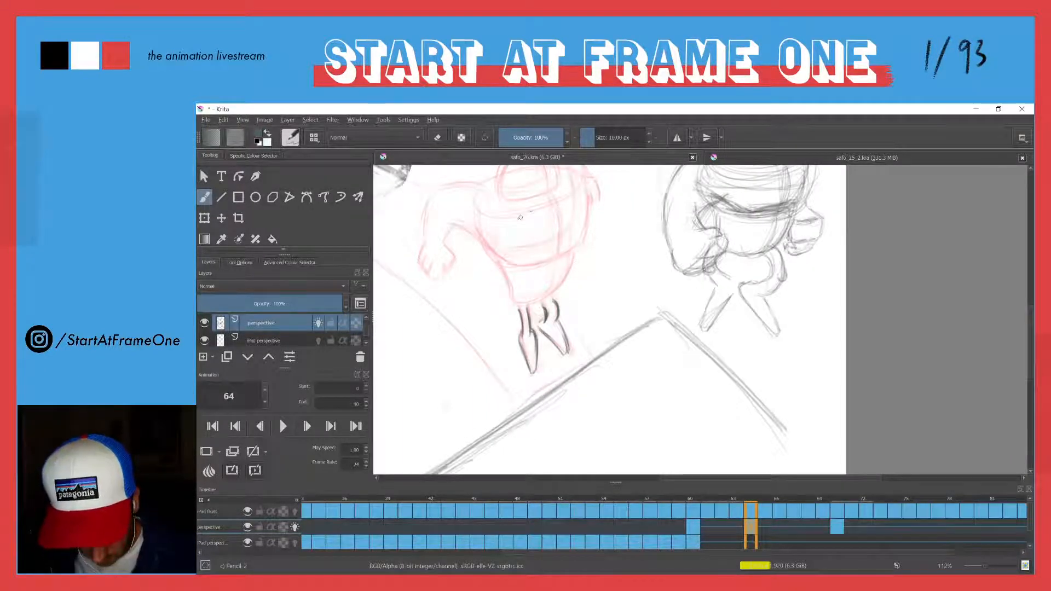
Draw the left figure's torso on frame 64: an elliptical chest band, the curved sides and lower edge, and a vertical centre line.
drag(553, 202, 555, 251)
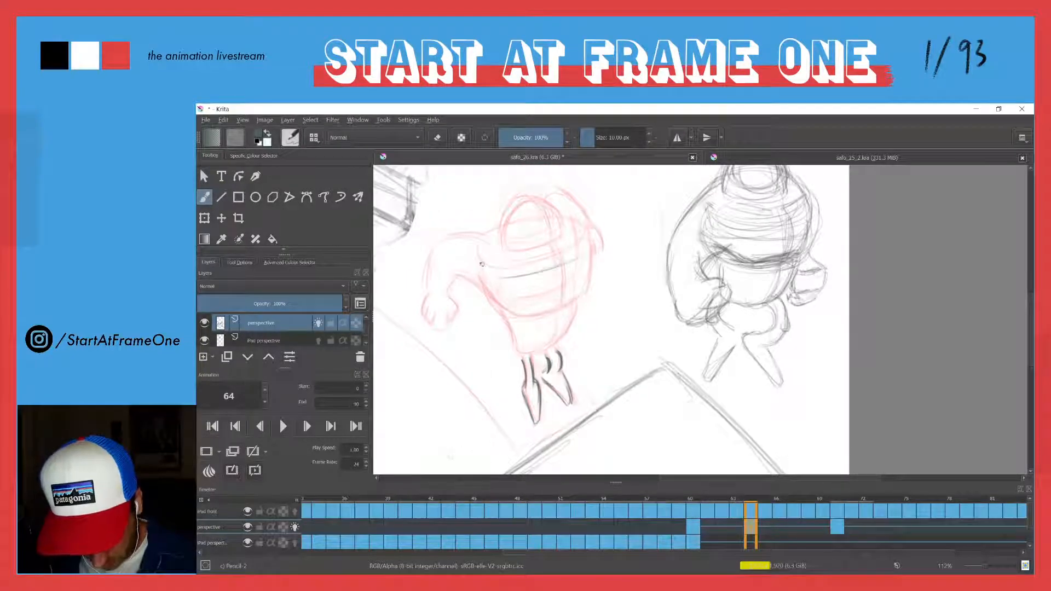
mouse_move(510, 233)
mouse_down()
mouse_move(495, 277)
mouse_move(496, 264)
mouse_move(593, 246)
mouse_move(552, 265)
mouse_move(550, 232)
mouse_move(588, 225)
mouse_move(585, 254)
mouse_move(592, 236)
mouse_move(561, 223)
mouse_move(483, 239)
mouse_up()
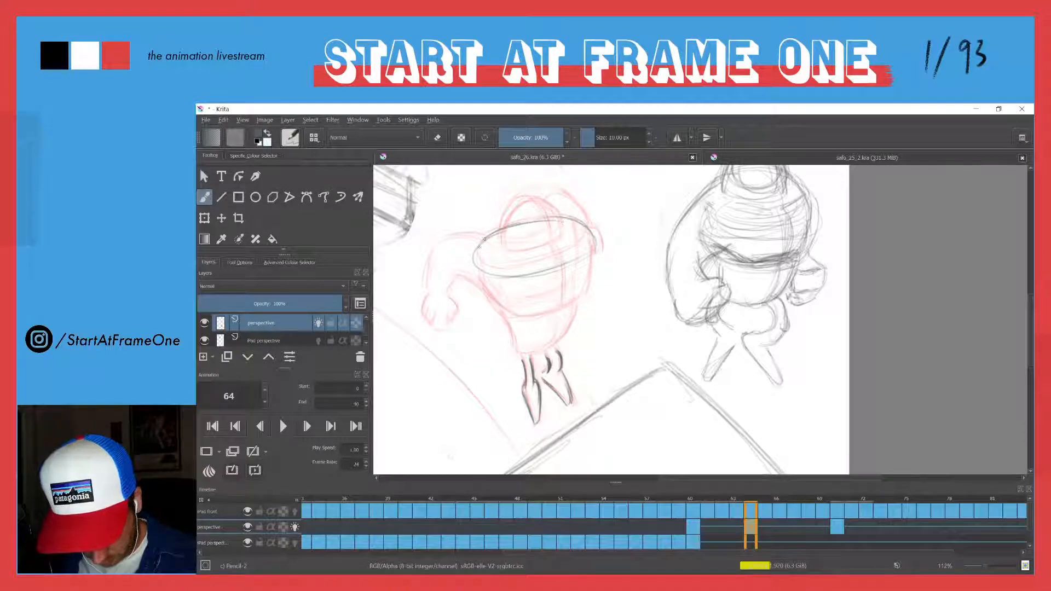
mouse_move(595, 250)
mouse_down()
mouse_move(601, 281)
mouse_move(526, 322)
mouse_move(476, 309)
mouse_up()
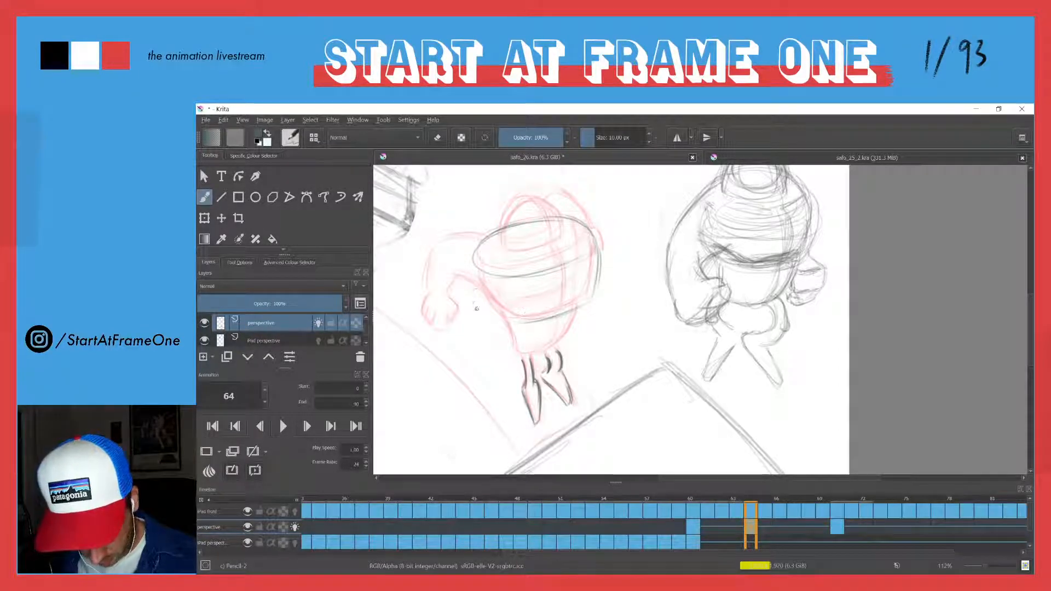
mouse_move(480, 270)
mouse_down()
mouse_move(490, 310)
mouse_move(522, 324)
mouse_up()
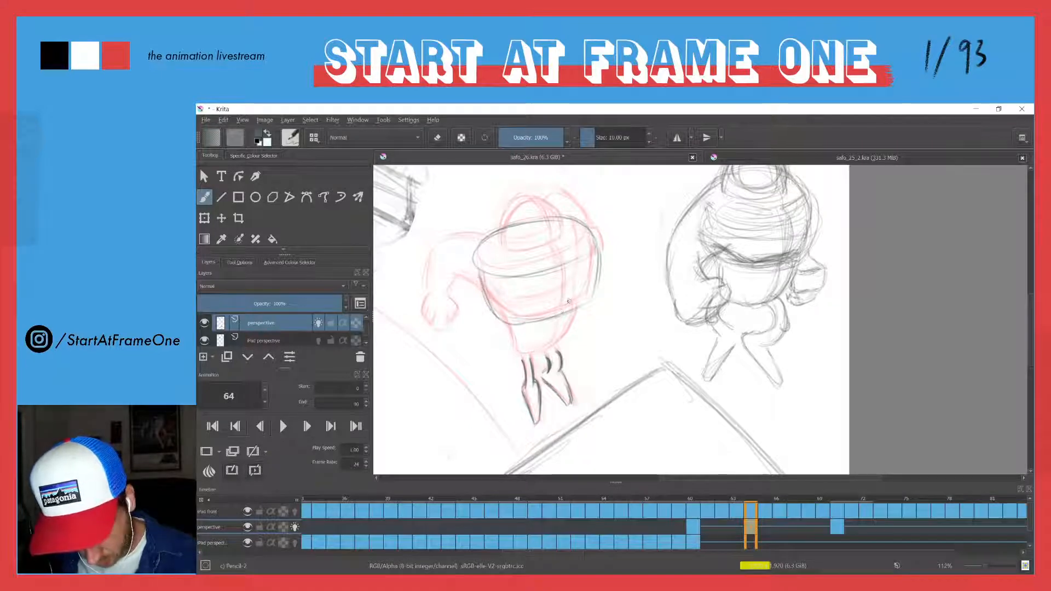
drag(568, 268, 565, 310)
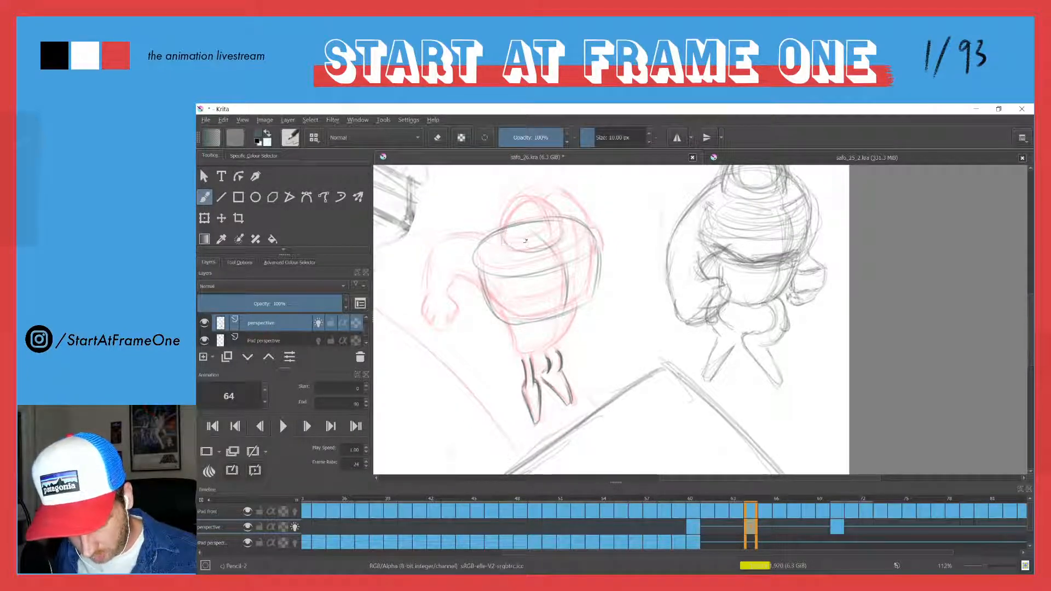
Draw the left figure's domed head and tapering waist on frame 64, comparing the pose with frame 63.
mouse_move(506, 230)
mouse_down()
mouse_move(565, 238)
mouse_move(517, 242)
mouse_move(507, 229)
mouse_move(569, 241)
mouse_move(516, 216)
mouse_move(504, 249)
mouse_up()
mouse_move(551, 205)
mouse_down()
mouse_move(562, 232)
mouse_move(507, 244)
mouse_move(515, 255)
mouse_move(543, 246)
mouse_up()
key(Left)
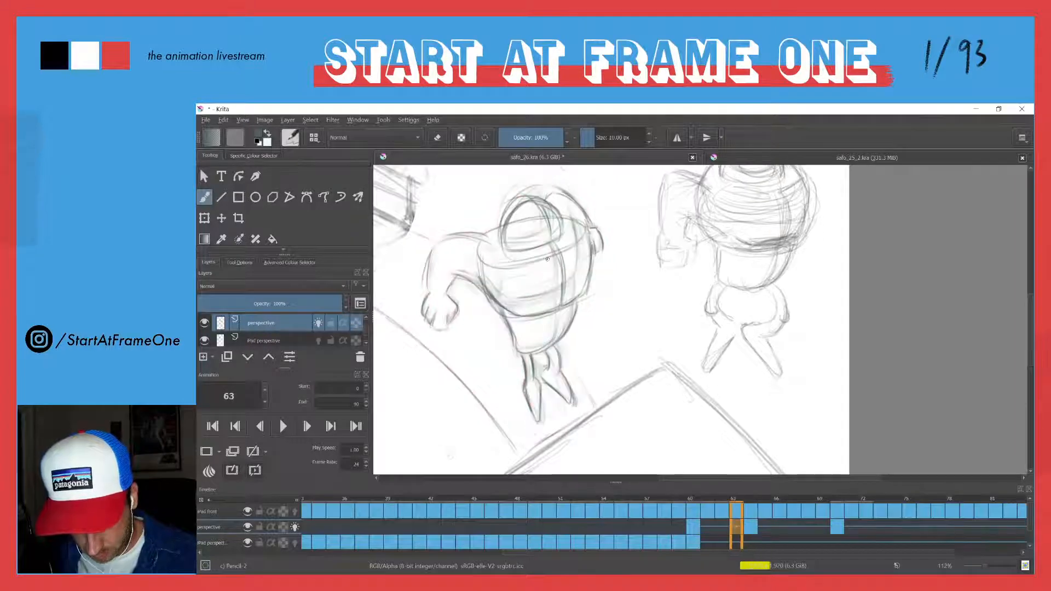
key(Right)
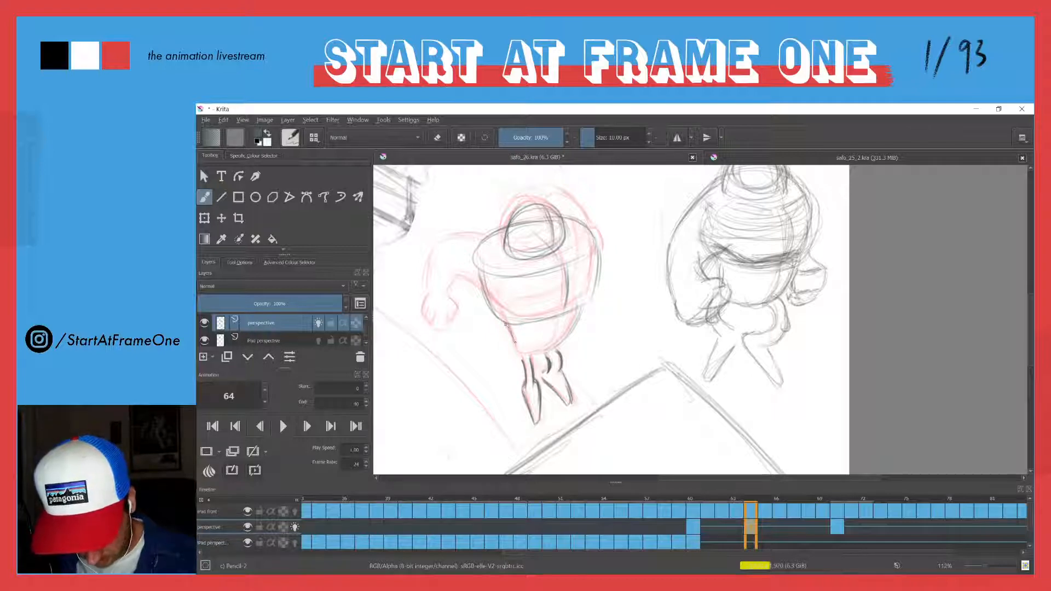
key(Left)
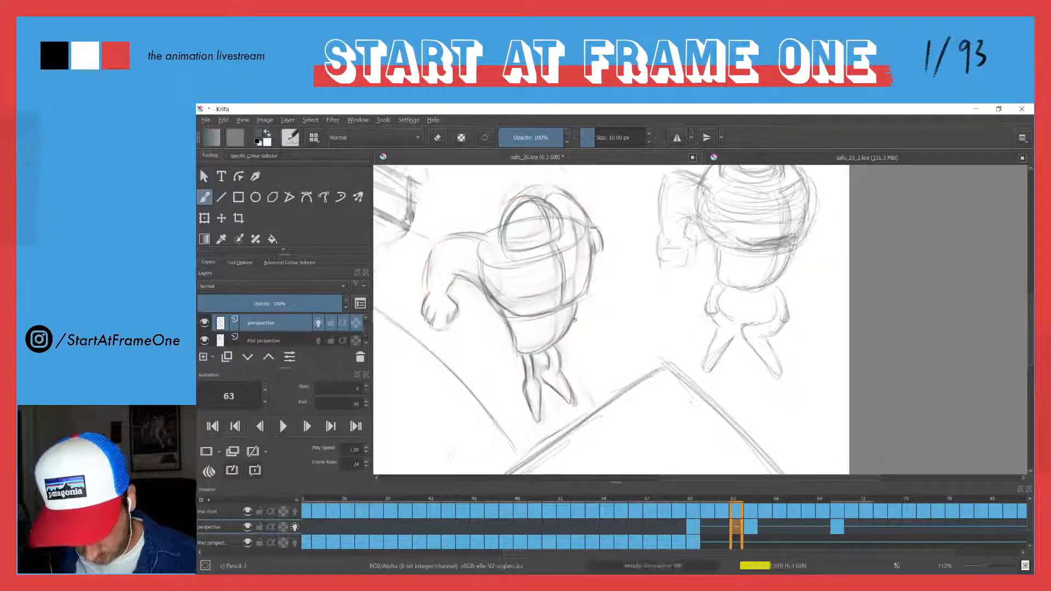
key(Right)
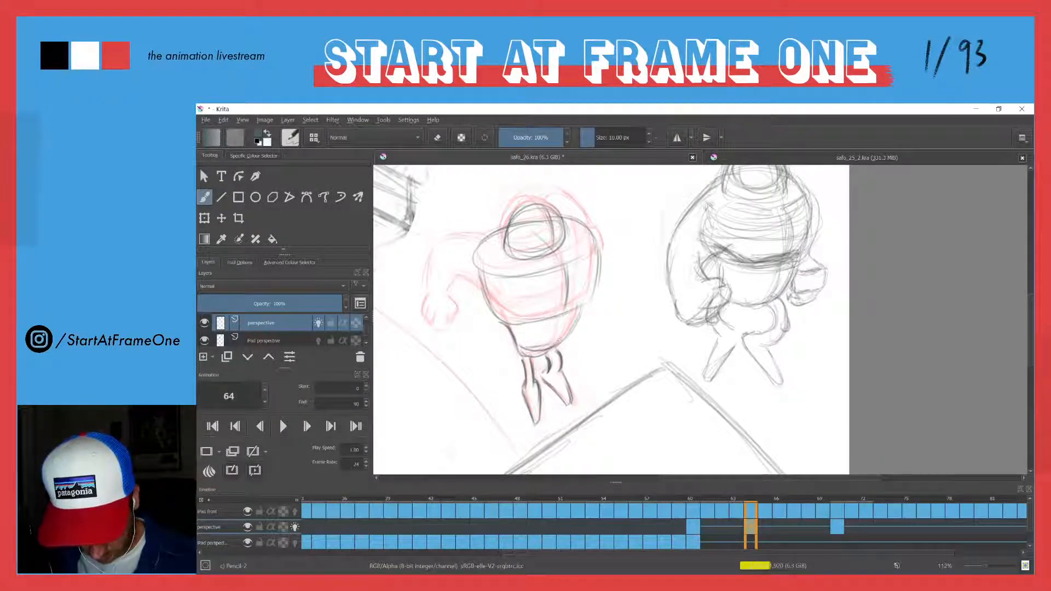
key(Left)
key(Right)
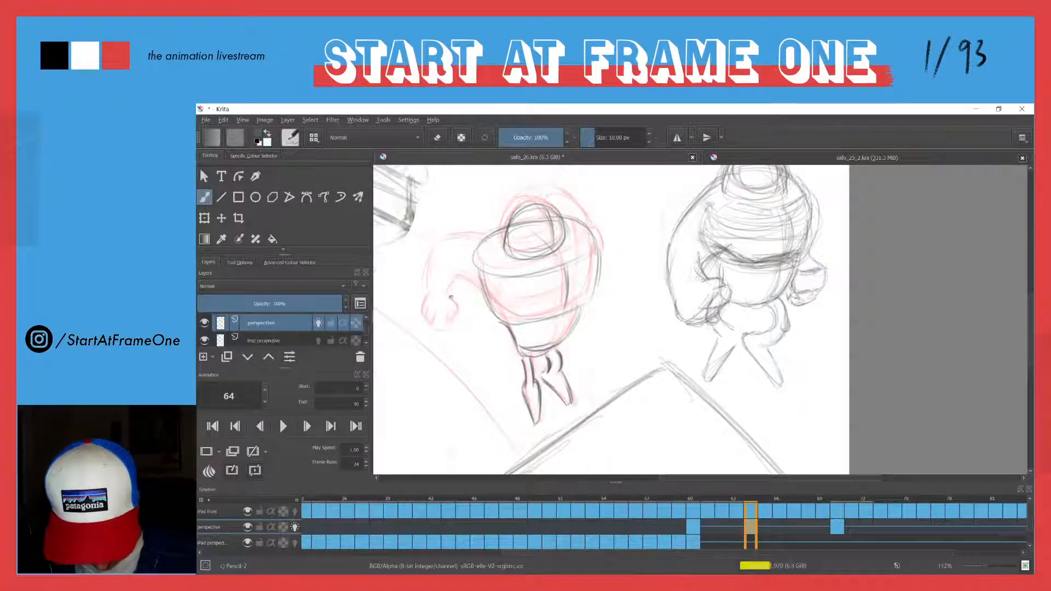
Draw the left figure's bent arm with its fist beside the hip, plus the other hand beside the torso, on frame 64.
drag(480, 243, 452, 298)
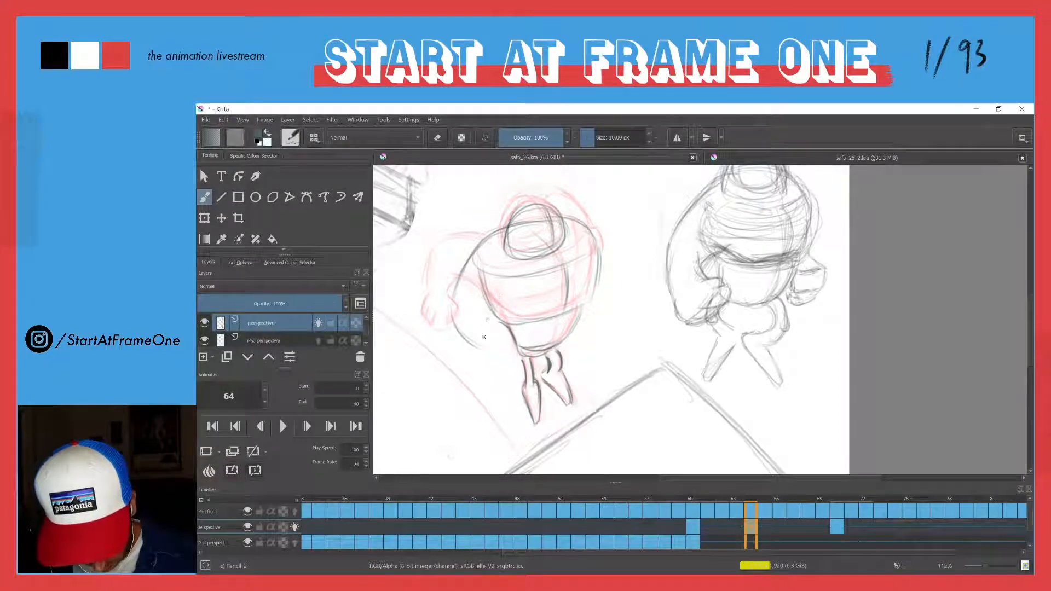
mouse_move(492, 299)
mouse_down()
mouse_move(507, 322)
mouse_move(494, 307)
mouse_move(497, 329)
mouse_up()
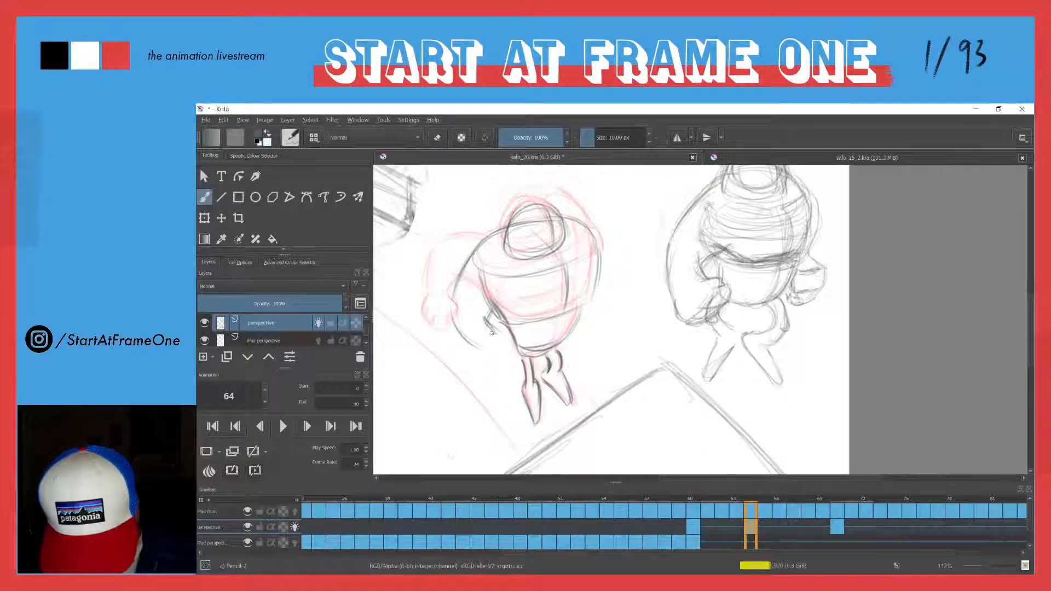
drag(491, 330, 512, 329)
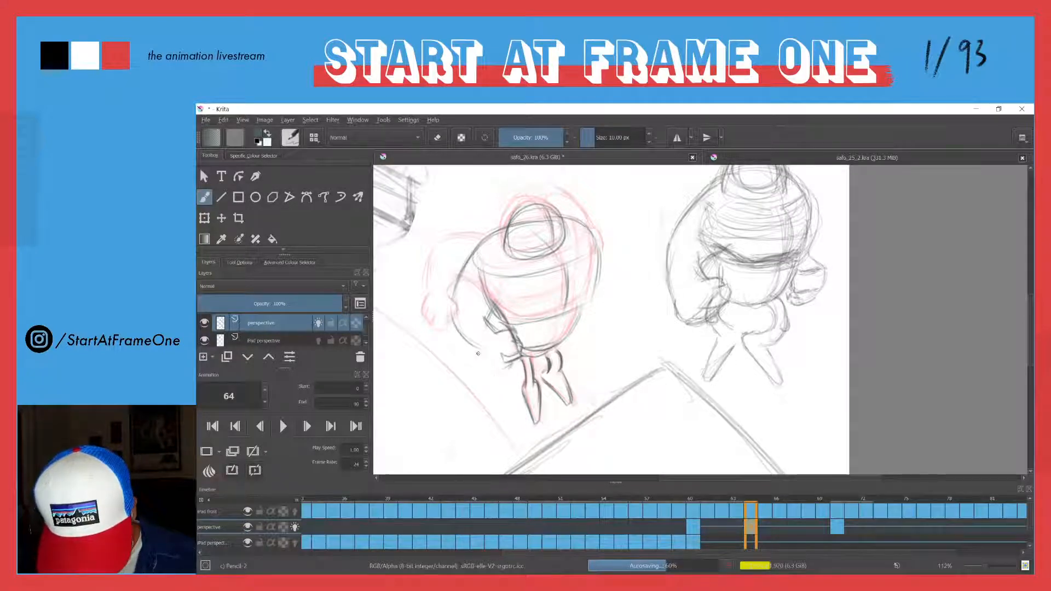
drag(483, 356, 509, 370)
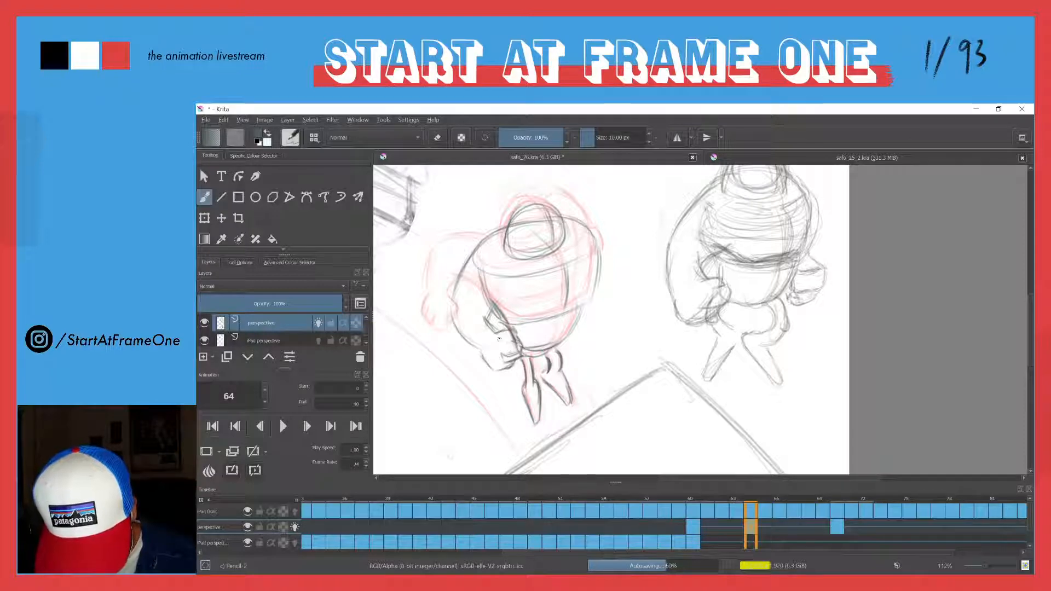
drag(498, 336, 516, 341)
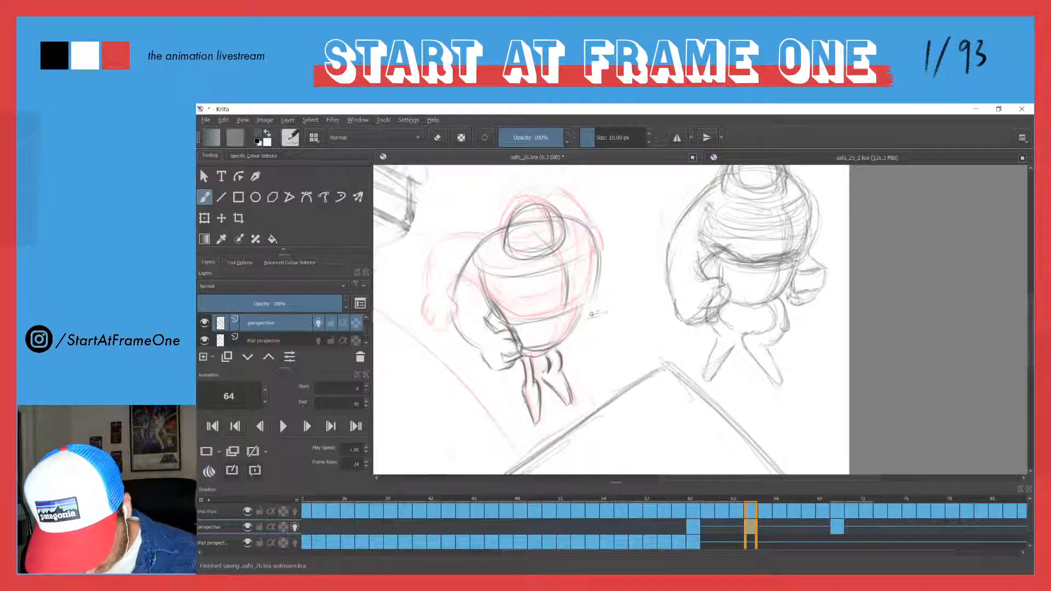
mouse_move(591, 314)
mouse_down()
mouse_move(608, 313)
mouse_move(595, 333)
mouse_up()
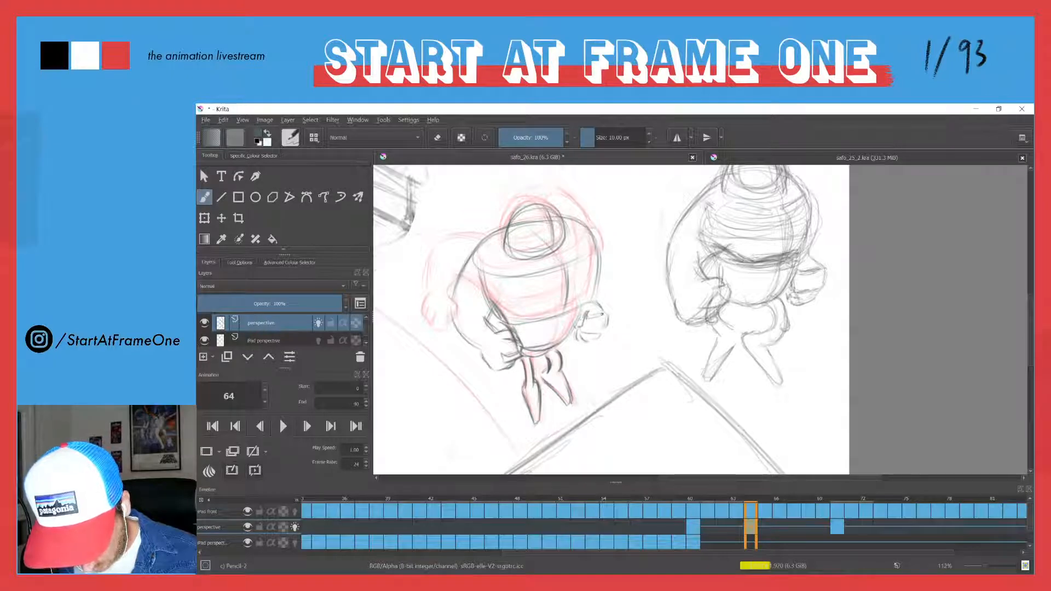
Flip between frame 64 and its neighbouring frames to examine the figure's movement.
key(comma)
key(period)
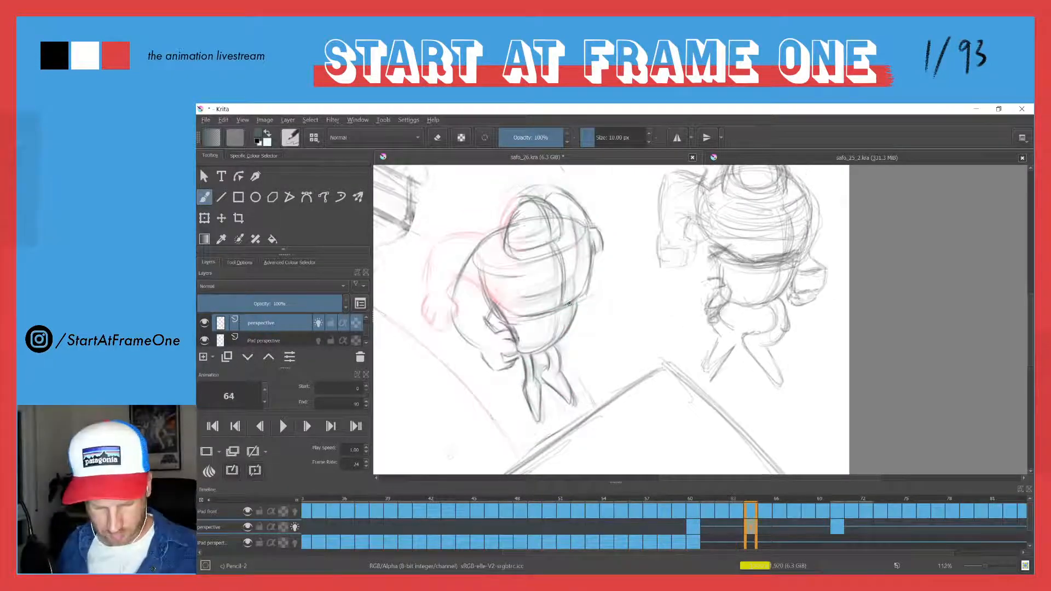
key(period)
key(period)
key(comma)
key(comma)
key(comma)
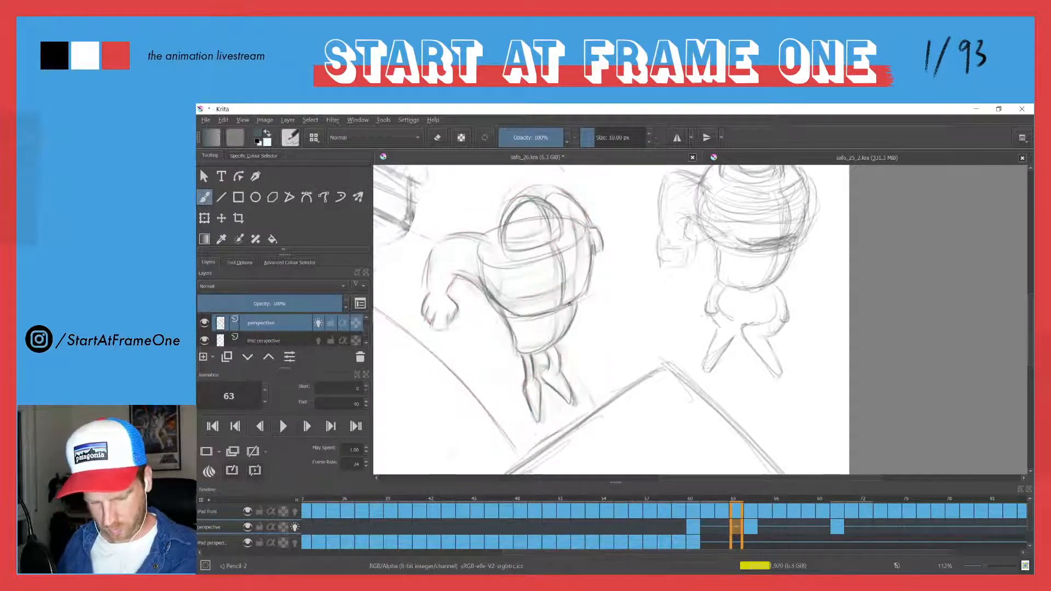
key(period)
scroll(569, 304, down, 3)
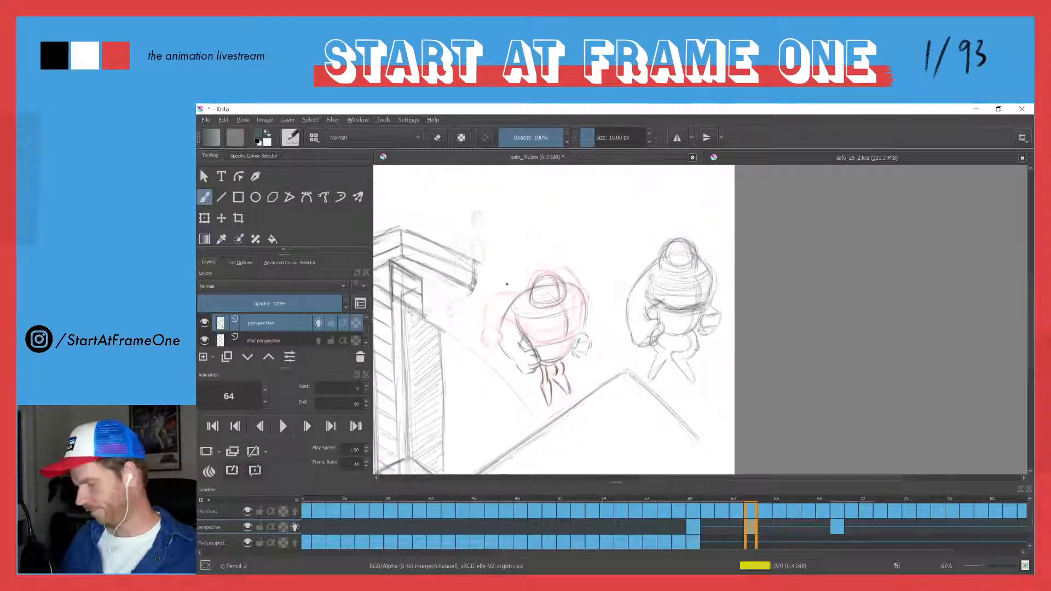
key(comma)
key(period)
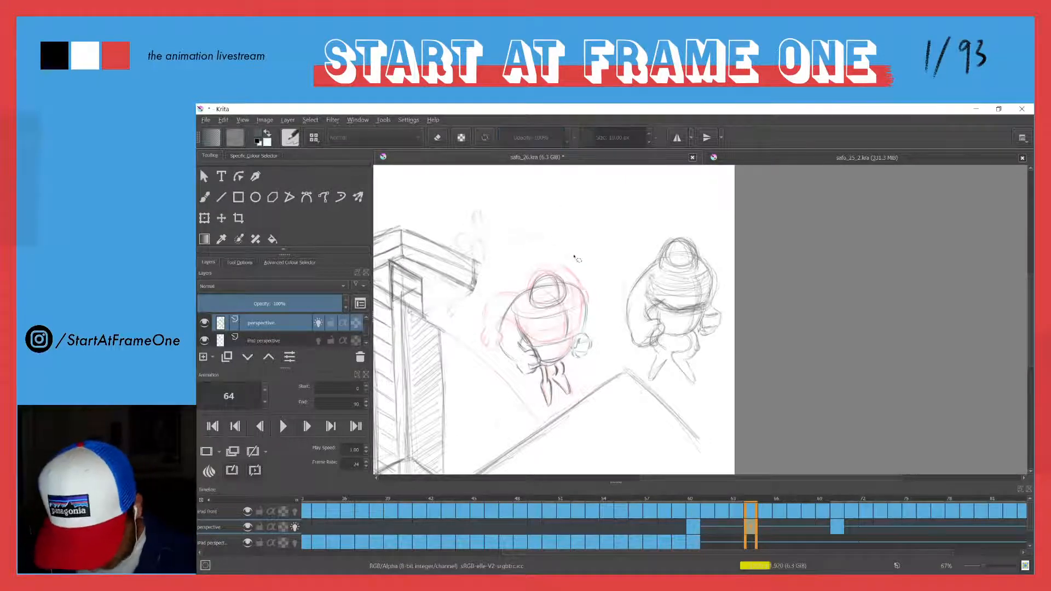
Outline the left figure on frame 64 with a freehand selection, move it slightly down, and deselect it.
mouse_move(578, 255)
mouse_down()
mouse_move(603, 340)
mouse_move(562, 404)
mouse_move(538, 409)
mouse_move(495, 375)
mouse_move(496, 301)
mouse_move(546, 245)
mouse_up()
key(t)
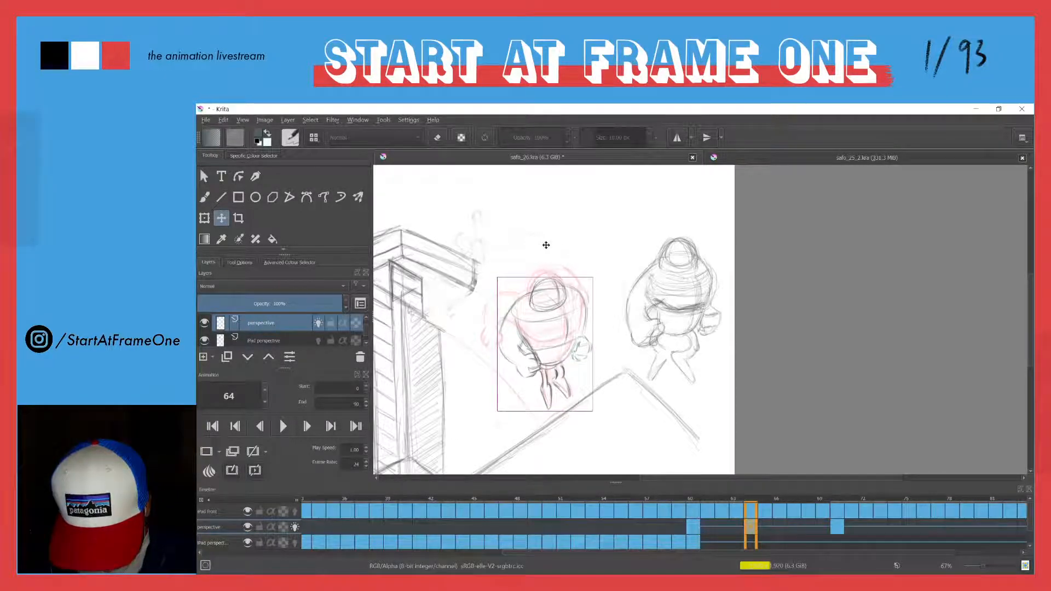
key(b)
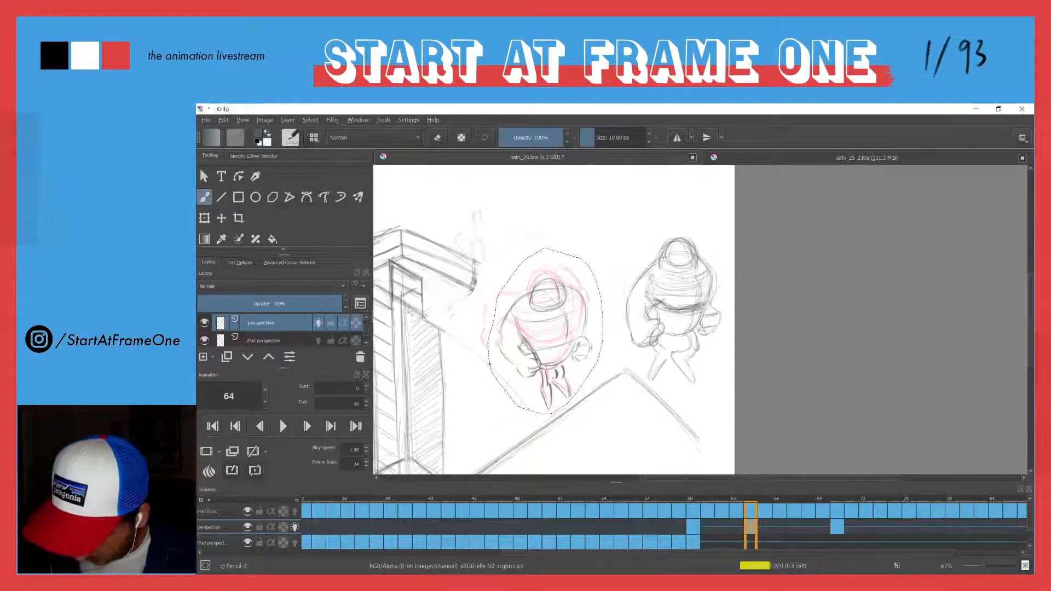
key(ctrl+shift+a)
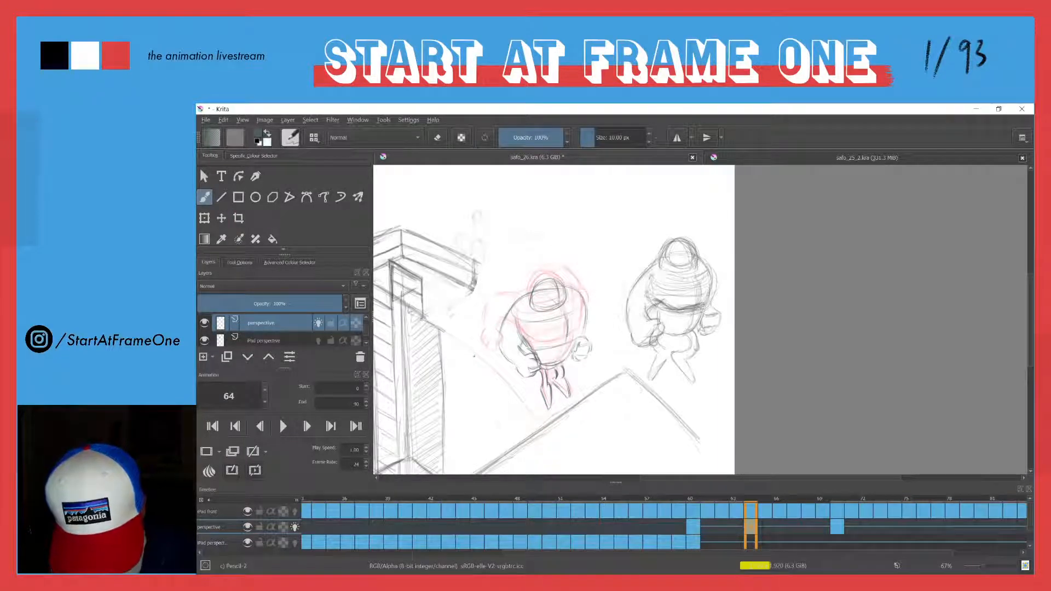
Redraw the curved line below the chimney and the sloping roof edge on frame 64, comparing with frame 63.
drag(459, 341, 524, 410)
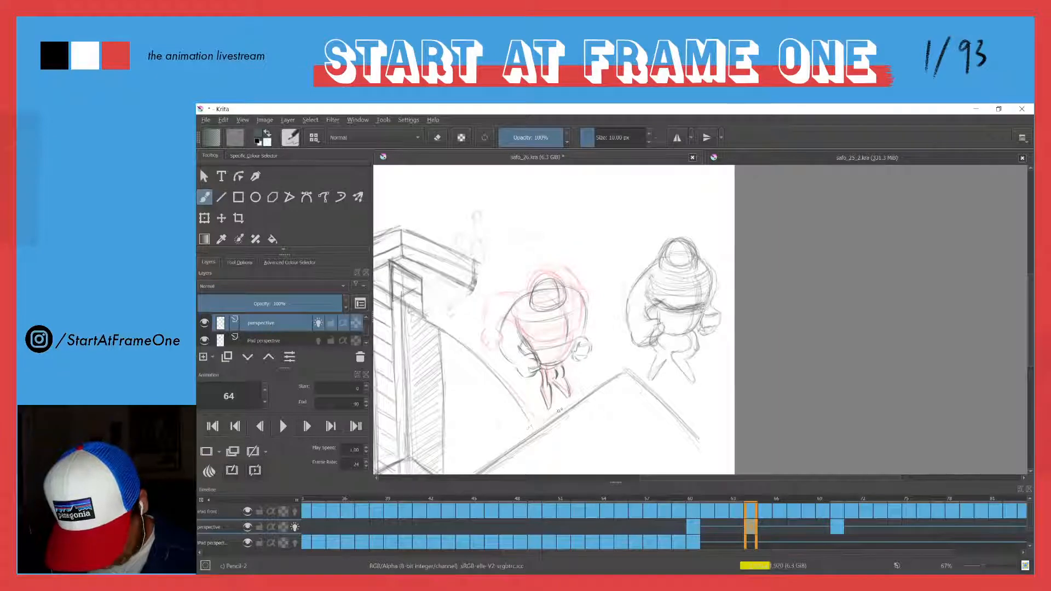
drag(532, 426, 572, 401)
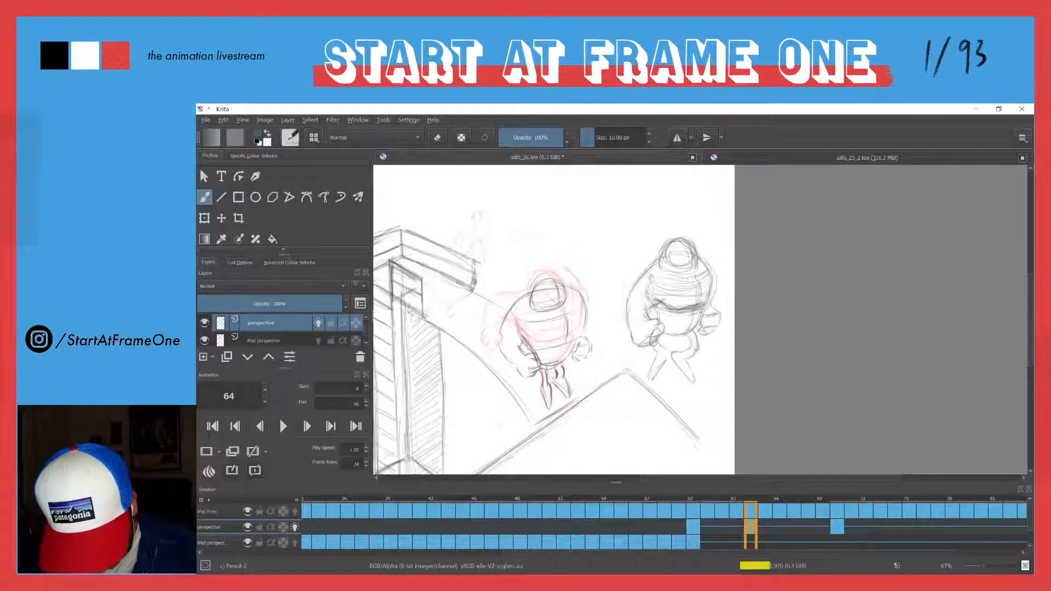
key(Left)
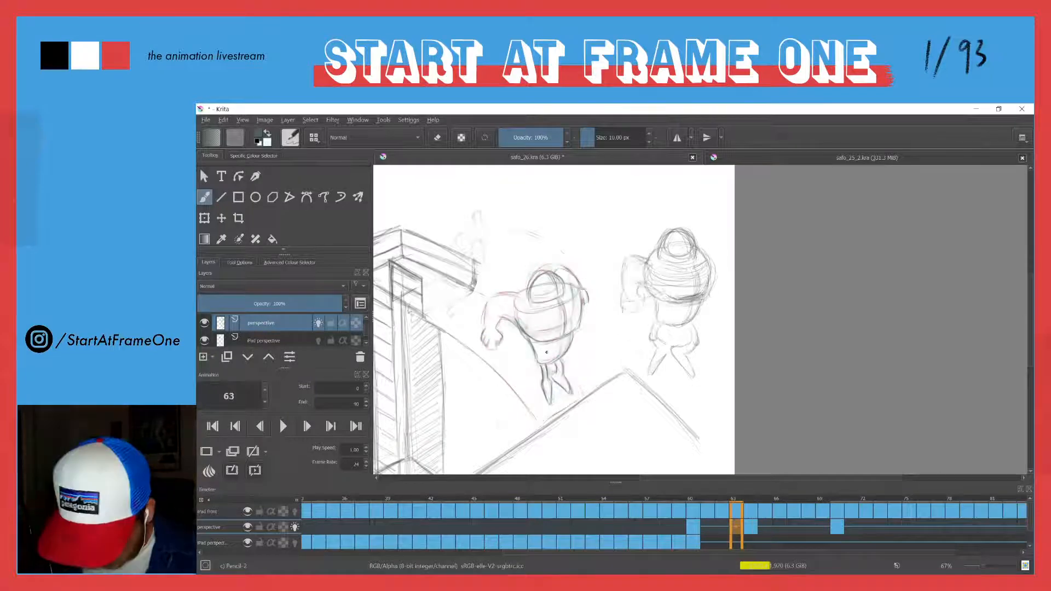
key(Right)
key(Left)
key(Right)
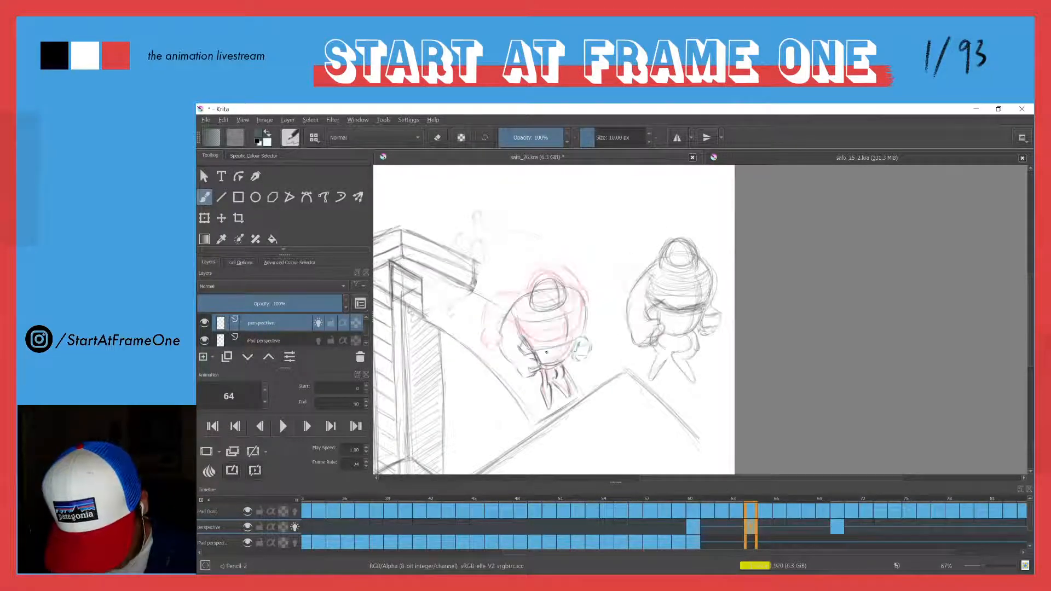
Step forward from frame 64 to frame 70 to examine the next key drawing.
key(Right)
key(Right)
key(Right)
key(Right)
key(Right)
key(Right)
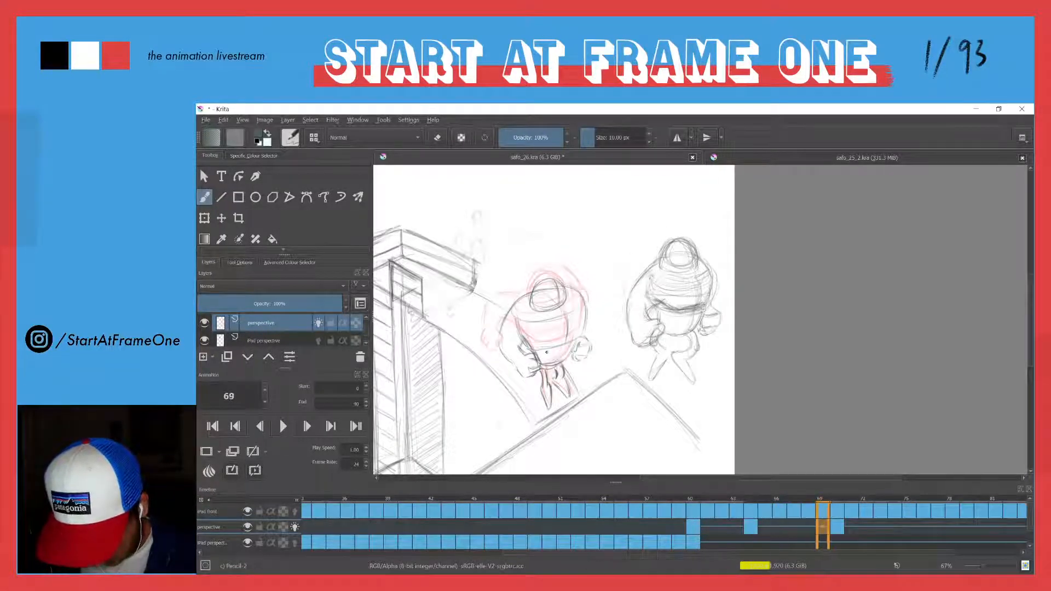
key(Left)
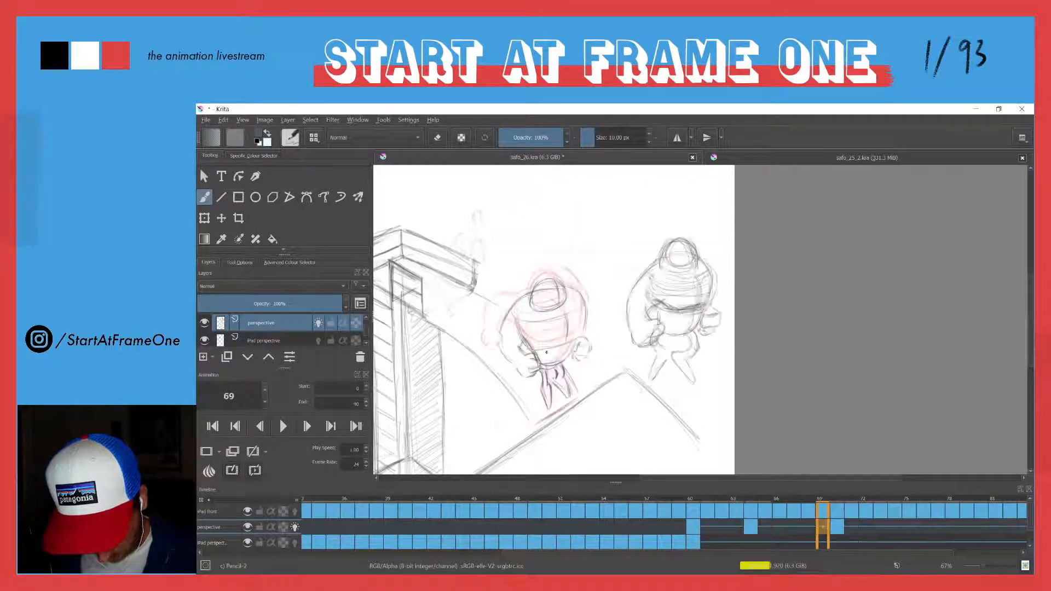
key(Right)
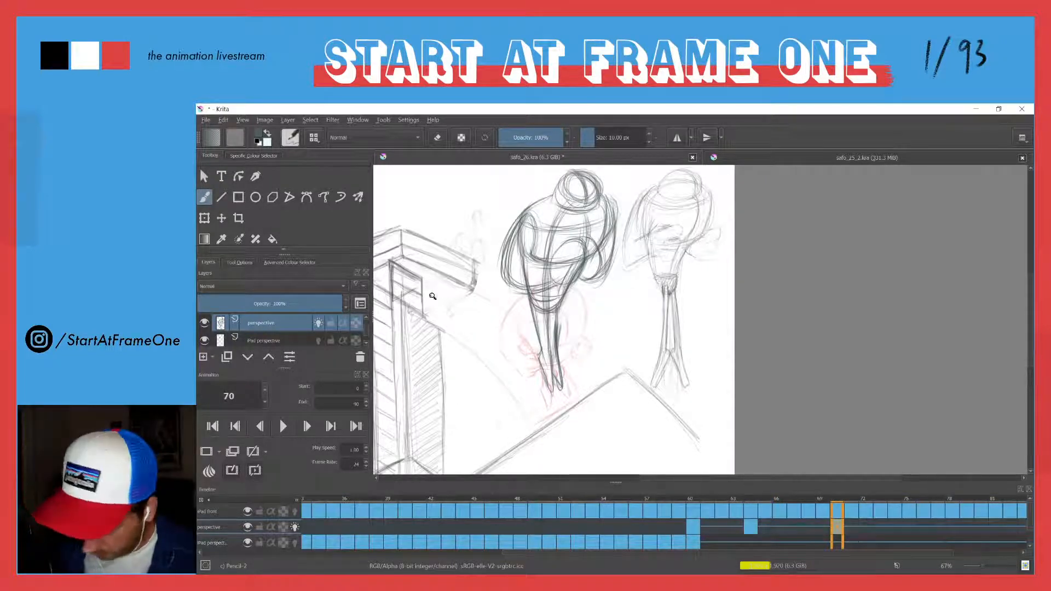
Hide the front-view layer and play the animation from frame 33 with the whole canvas in view.
scroll(433, 307, down, 3)
click(306, 499)
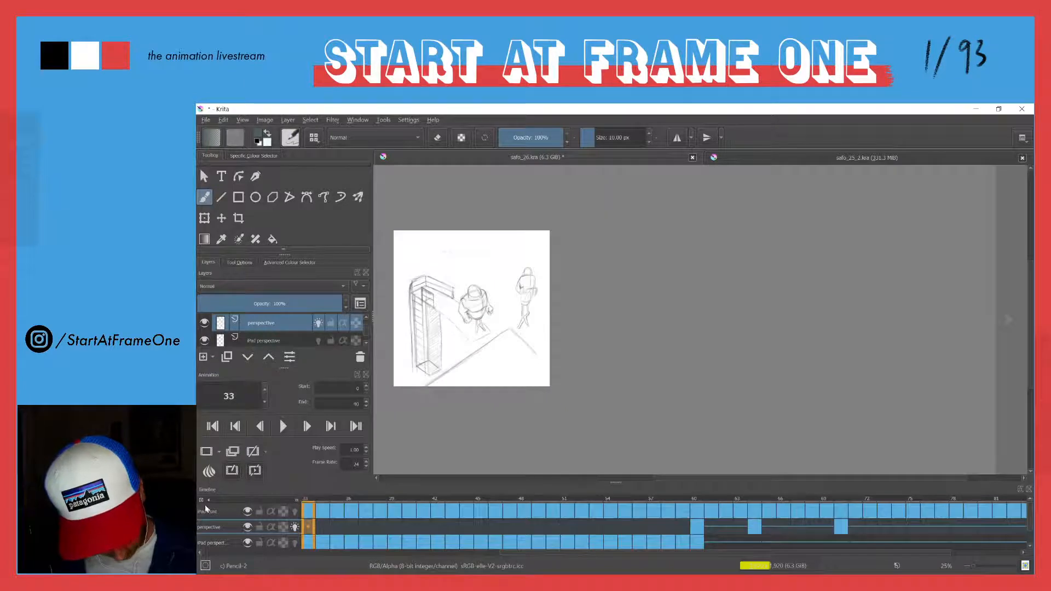
click(247, 511)
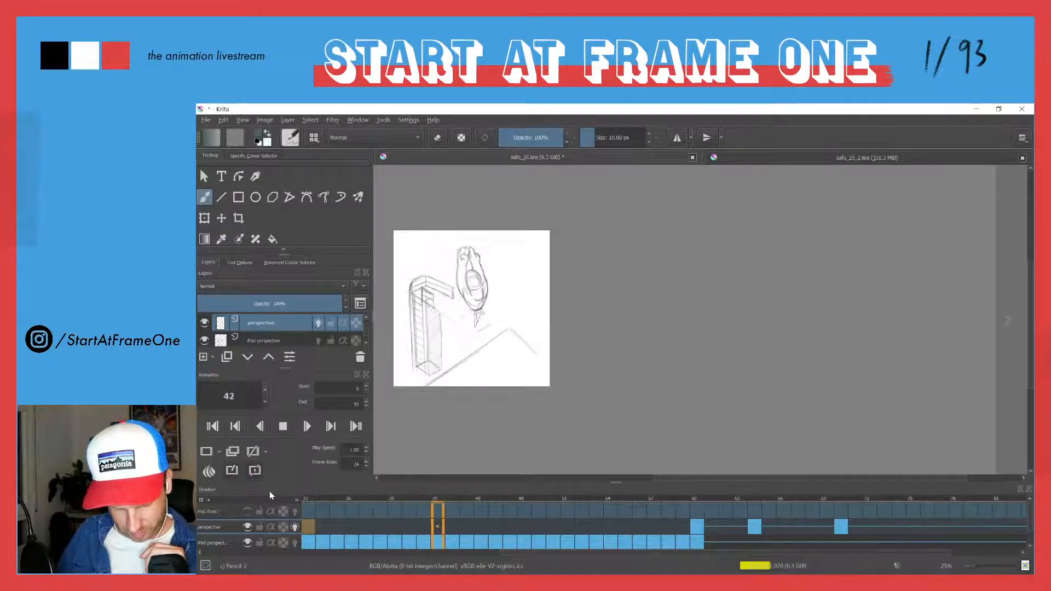
Replay the perspective animation several times from frame 33 to review the motion up to the frame 70 pose.
key(space)
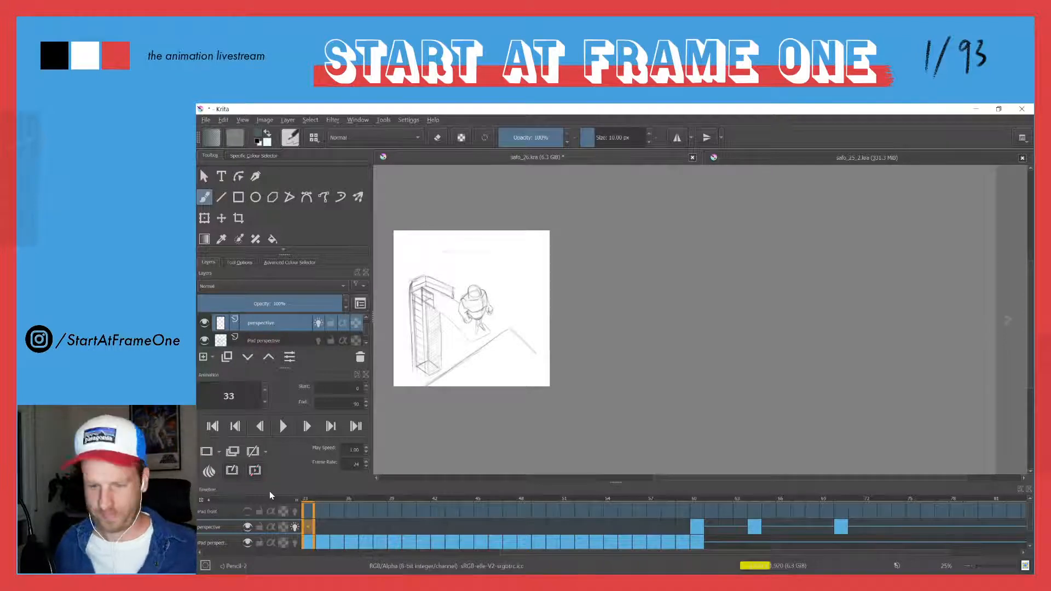
key(space)
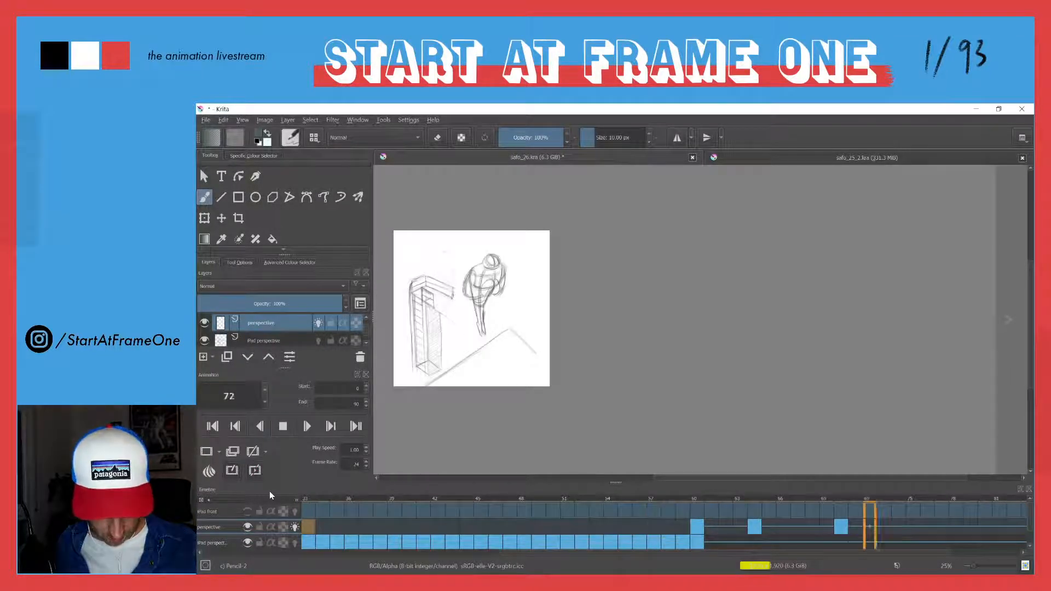
key(space)
key(space)
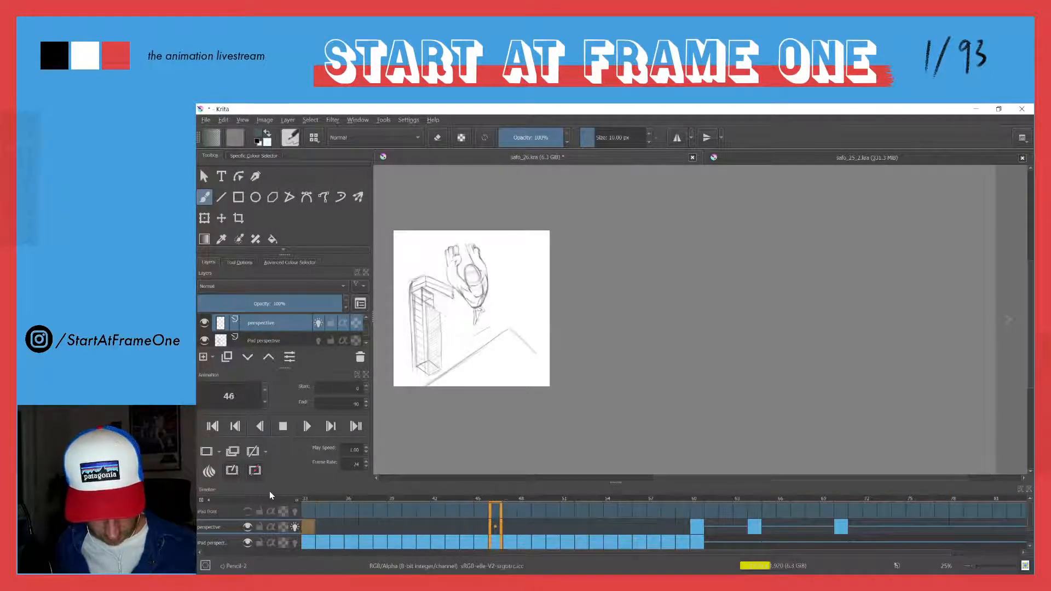
key(space)
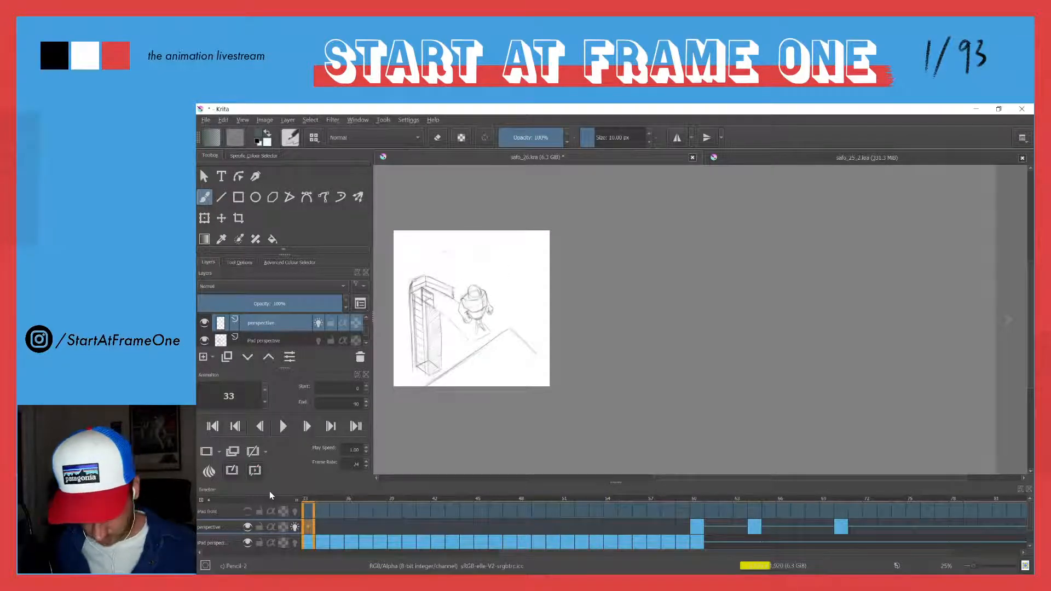
Lighten the character drawing on frame 70 to a faint guide with the eraser.
drag(698, 497, 839, 491)
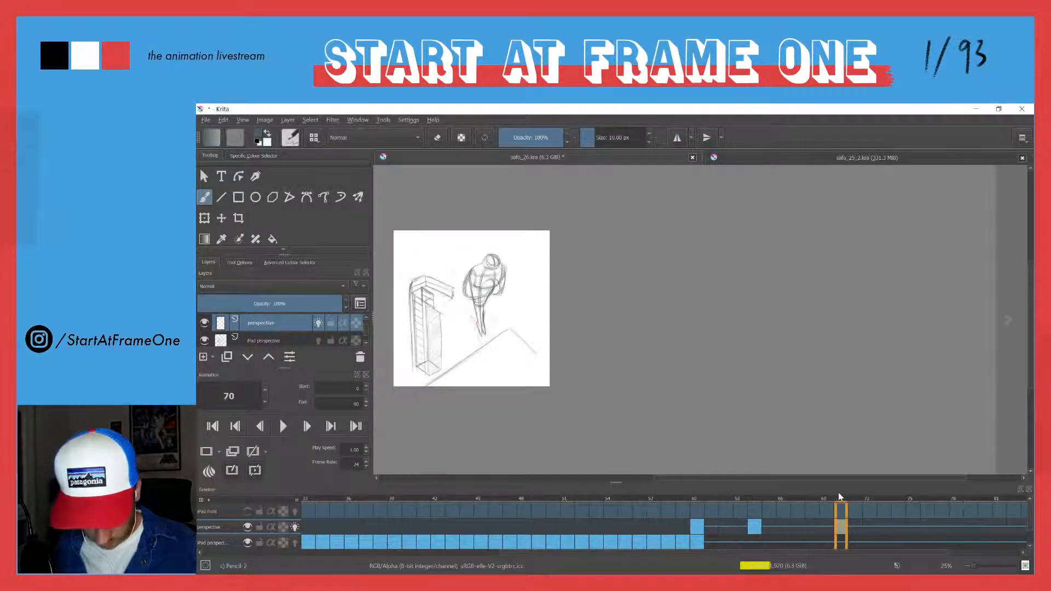
scroll(472, 263, up, 5)
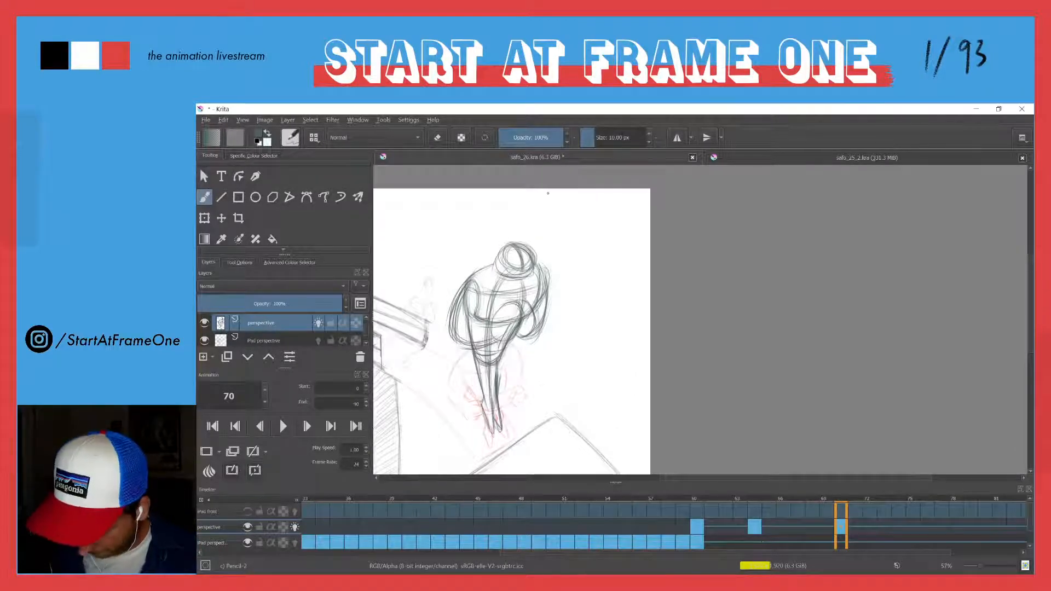
key(e)
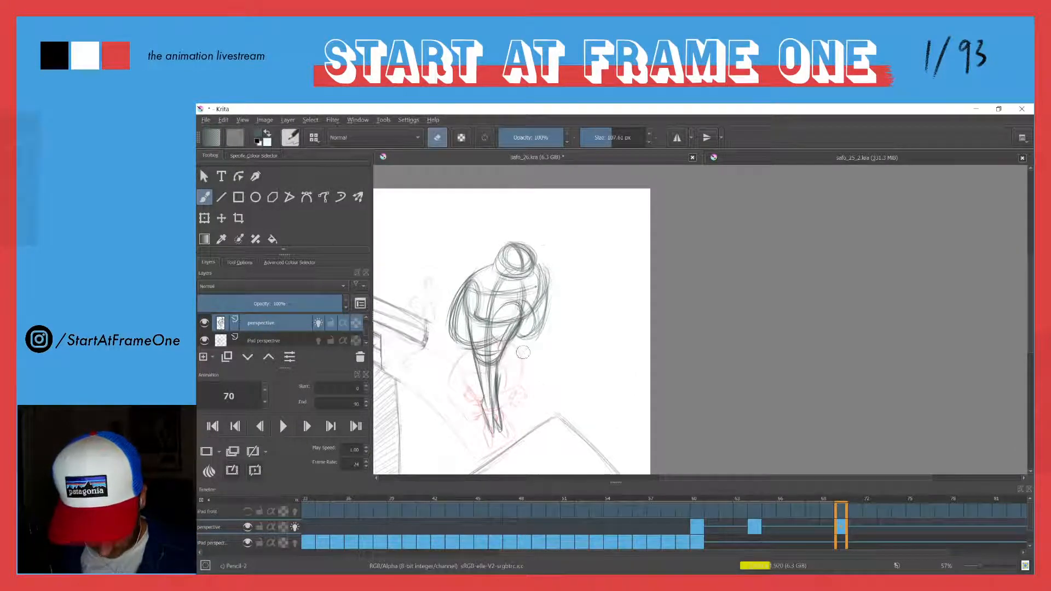
mouse_move(488, 376)
mouse_down()
mouse_move(471, 361)
mouse_move(479, 340)
mouse_move(459, 342)
mouse_move(462, 278)
mouse_move(457, 390)
mouse_move(481, 392)
mouse_move(513, 343)
mouse_move(484, 449)
mouse_move(508, 342)
mouse_move(462, 348)
mouse_move(475, 254)
mouse_move(502, 232)
mouse_move(541, 230)
mouse_move(548, 305)
mouse_move(445, 341)
mouse_up()
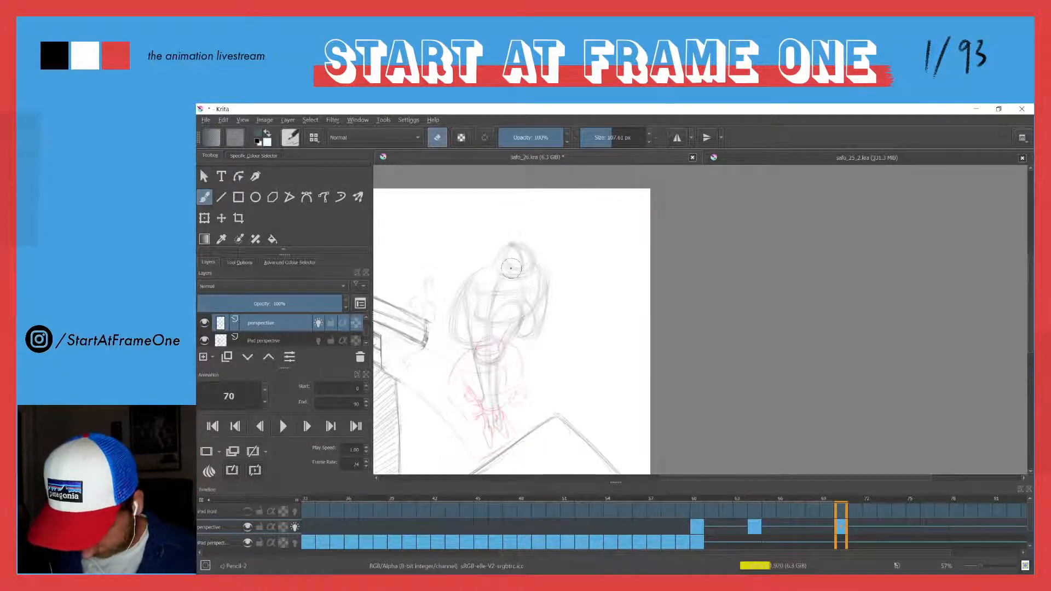
Add a keyframe at frame 71 and sketch the round head and wide shoulder oval over the faint guide.
click(856, 526)
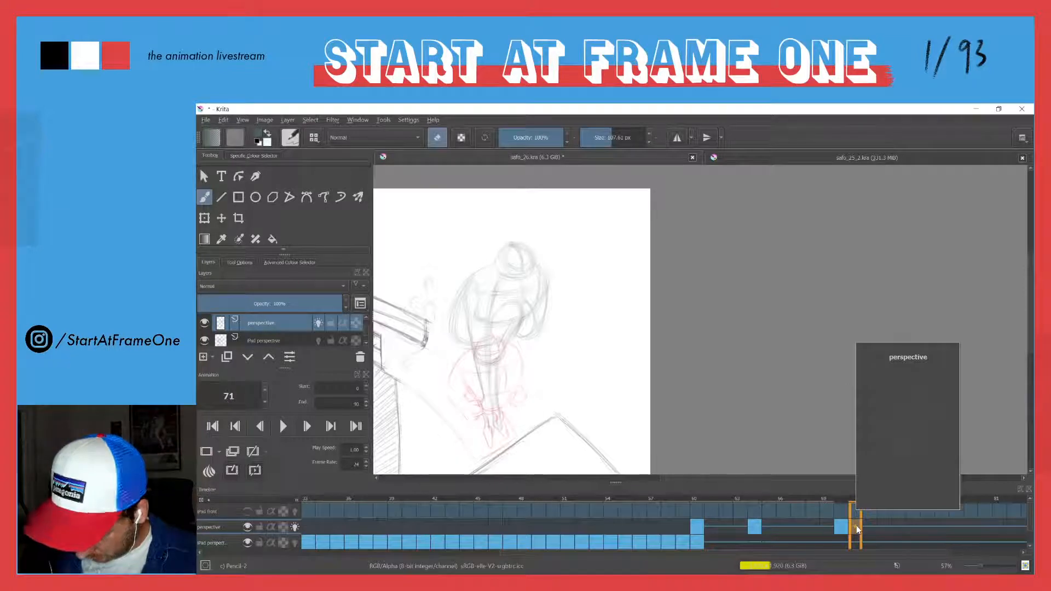
key(e)
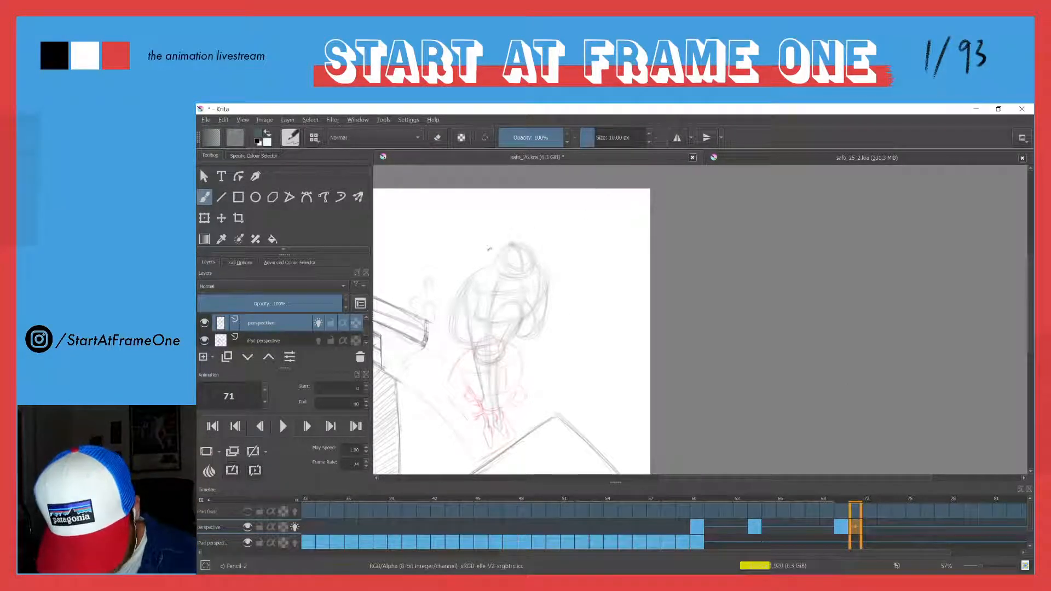
key(F7)
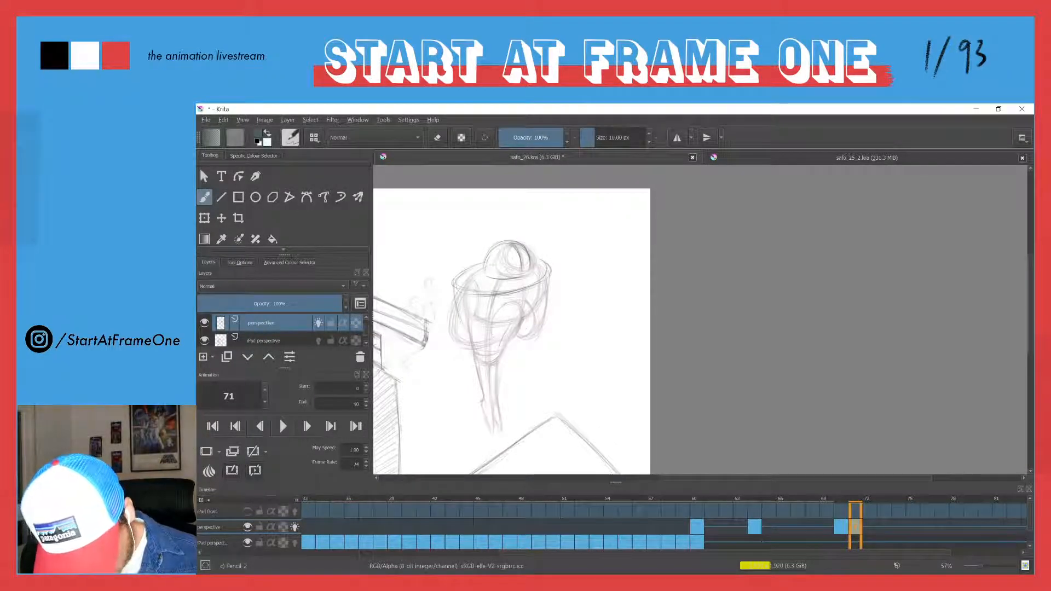
Sketch the character's torso sides, folded arms and tapering legs with pointed feet on frame 71.
drag(466, 326, 526, 318)
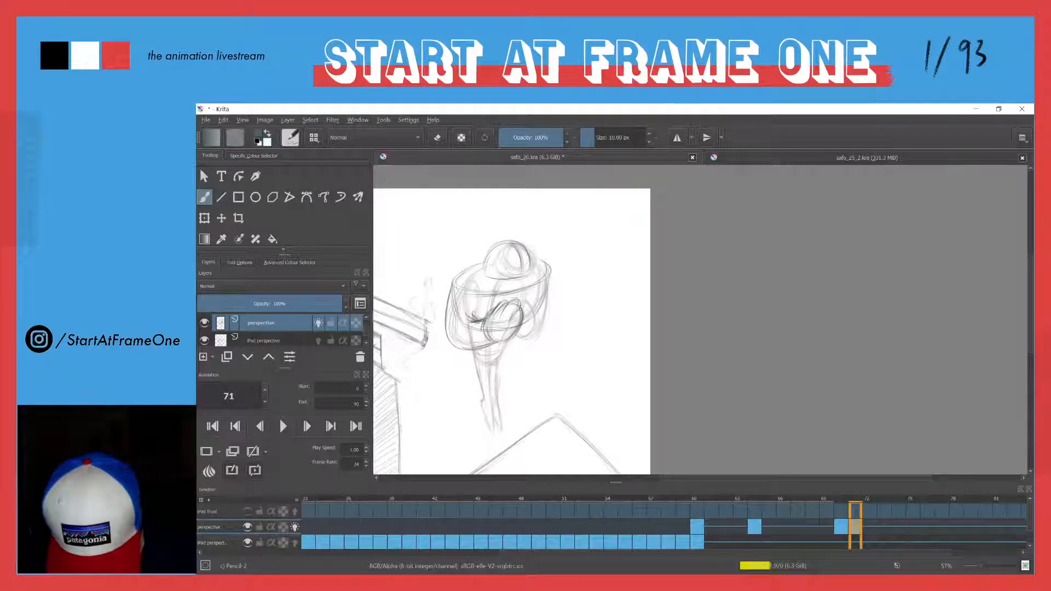
drag(507, 315, 514, 323)
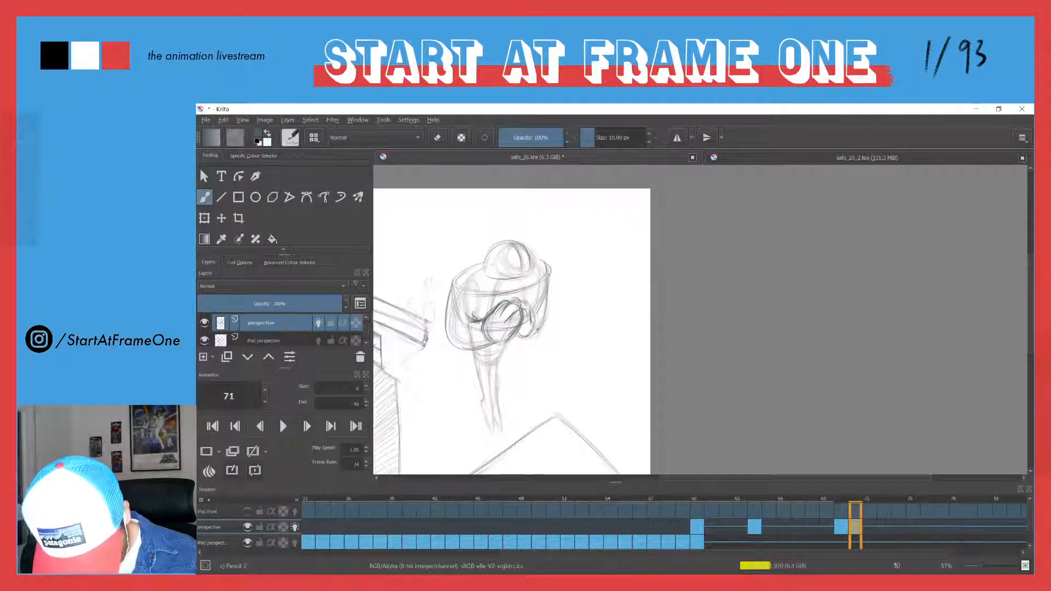
drag(549, 270, 536, 331)
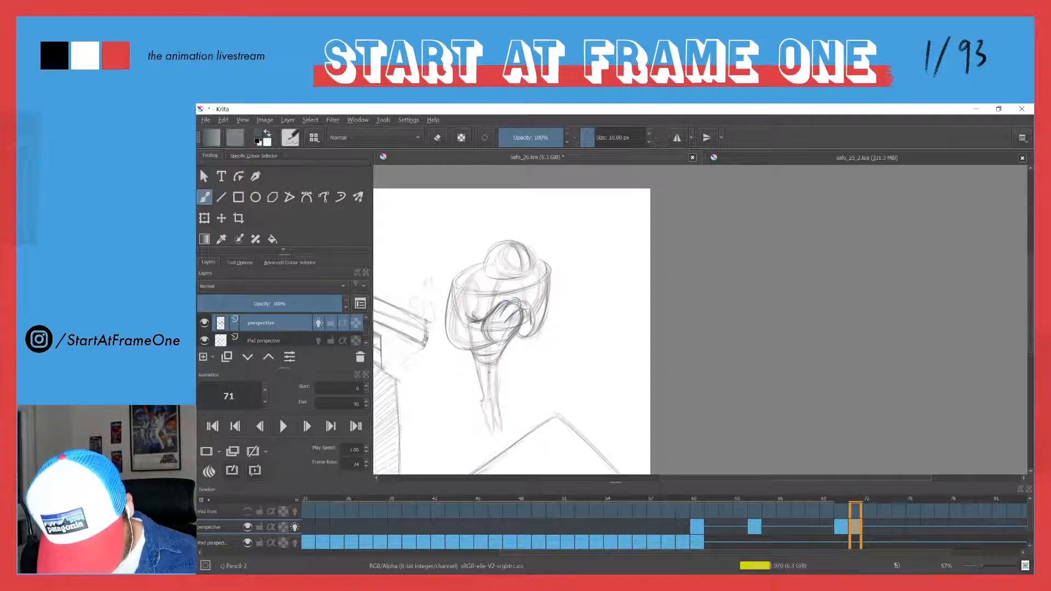
drag(494, 372, 491, 429)
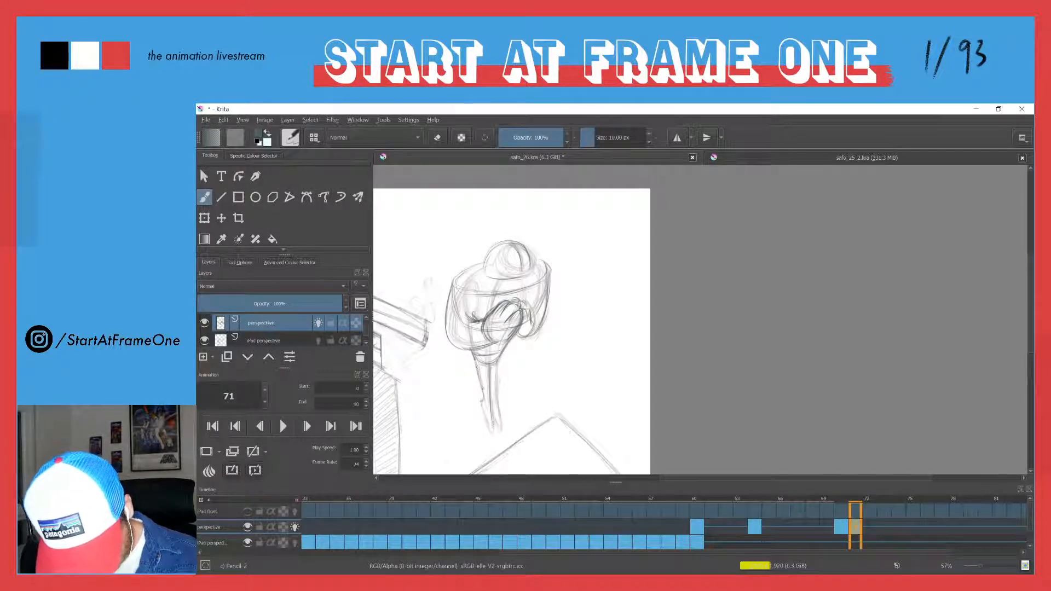
drag(476, 362, 492, 436)
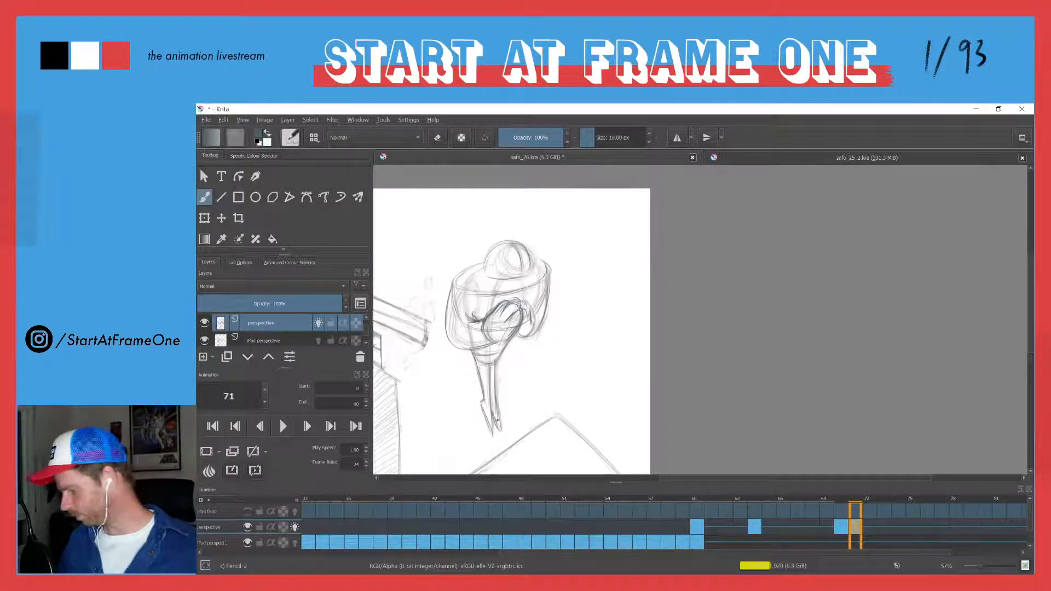
Flip back and forth between frames 70 and 71 to compare the two poses.
key(Left)
key(Right)
key(Left)
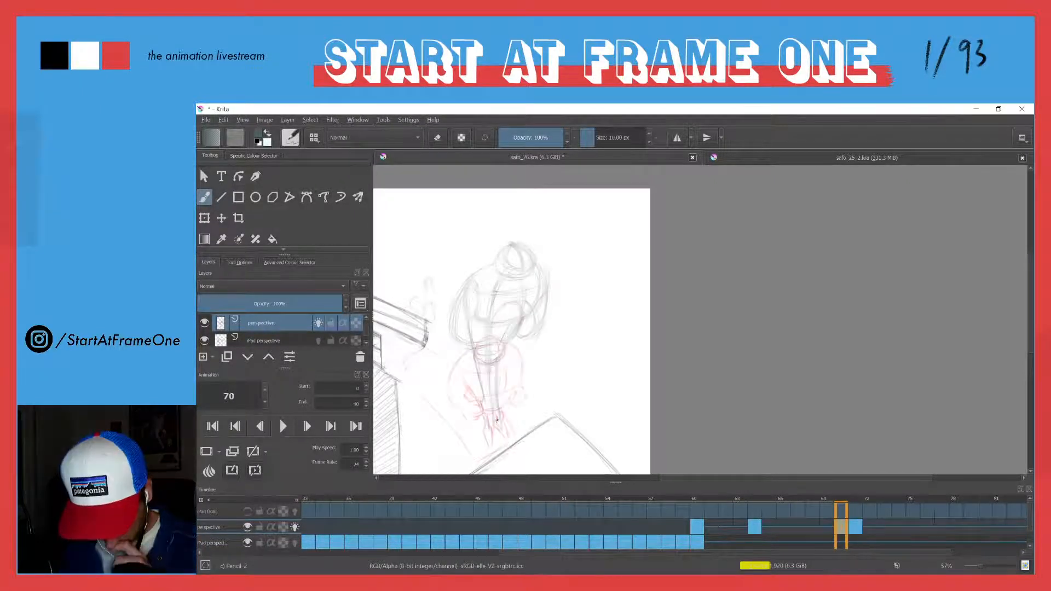
key(Right)
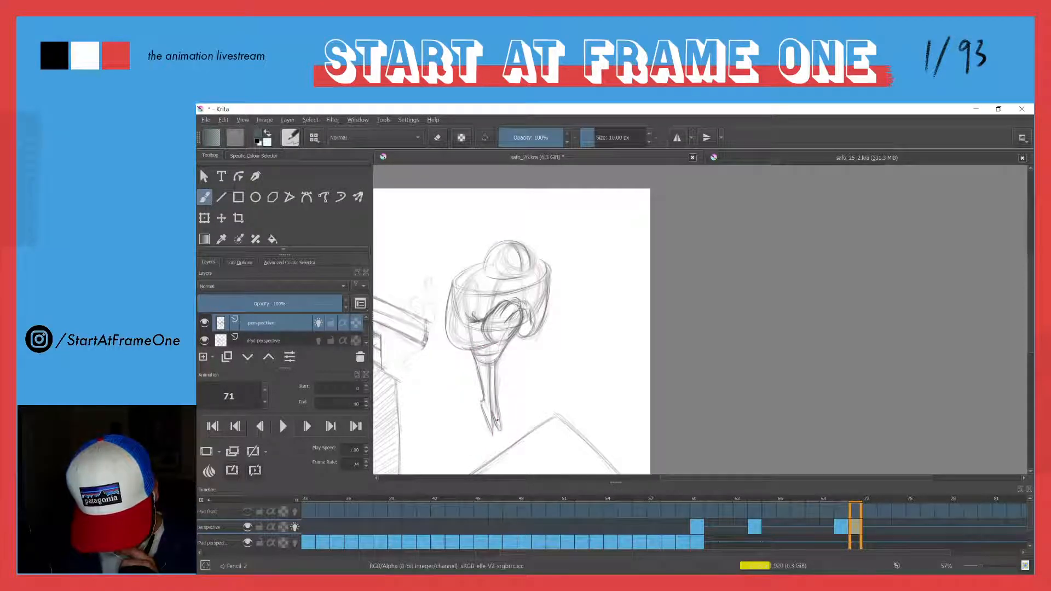
key(Left)
key(Left)
key(Right)
key(Right)
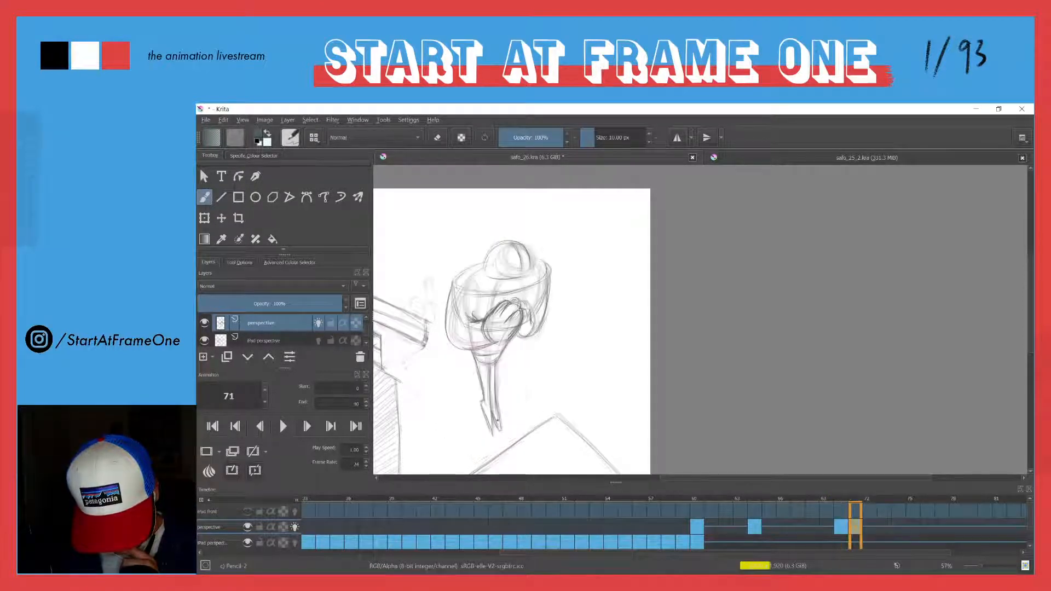
key(Left)
Move the perspective layer's keyframe from frame 71 to frame 70, replacing the faint drawing there.
click(853, 528)
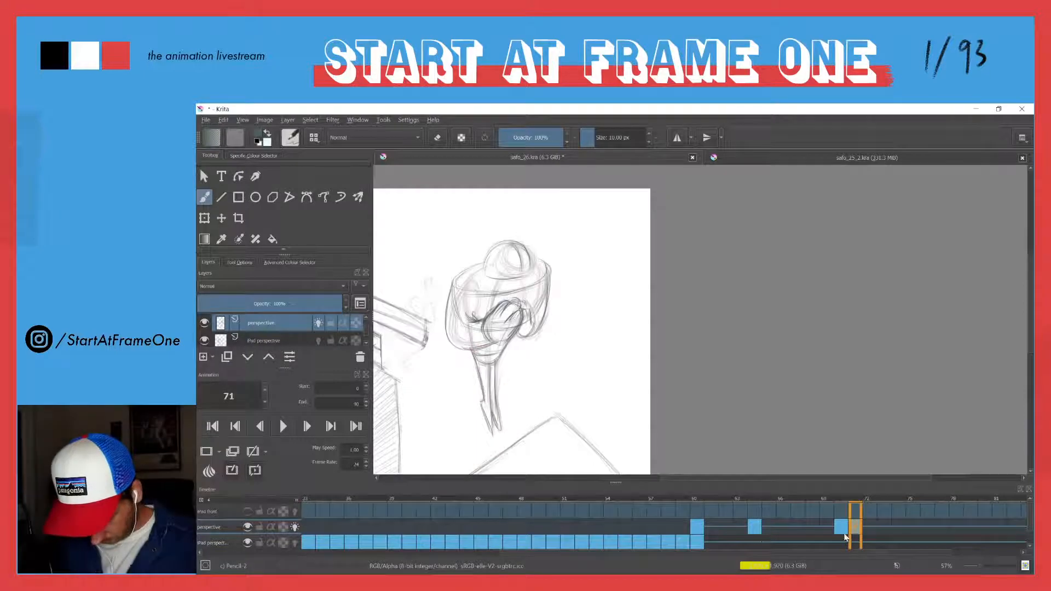
mouse_move(852, 530)
mouse_down()
mouse_move(829, 532)
mouse_move(841, 532)
mouse_up()
key(Left)
key(Left)
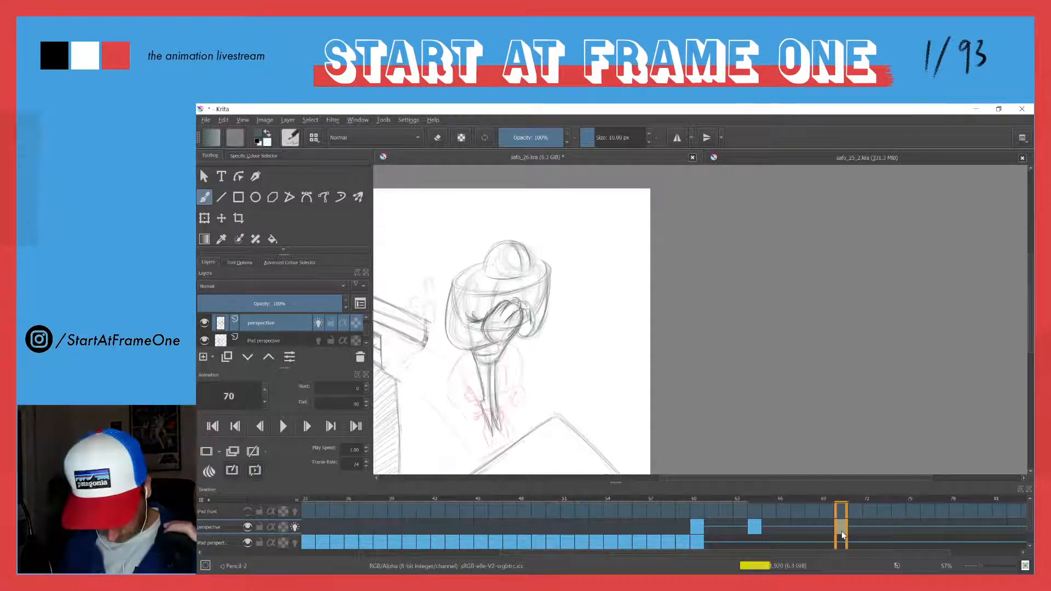
key(Right)
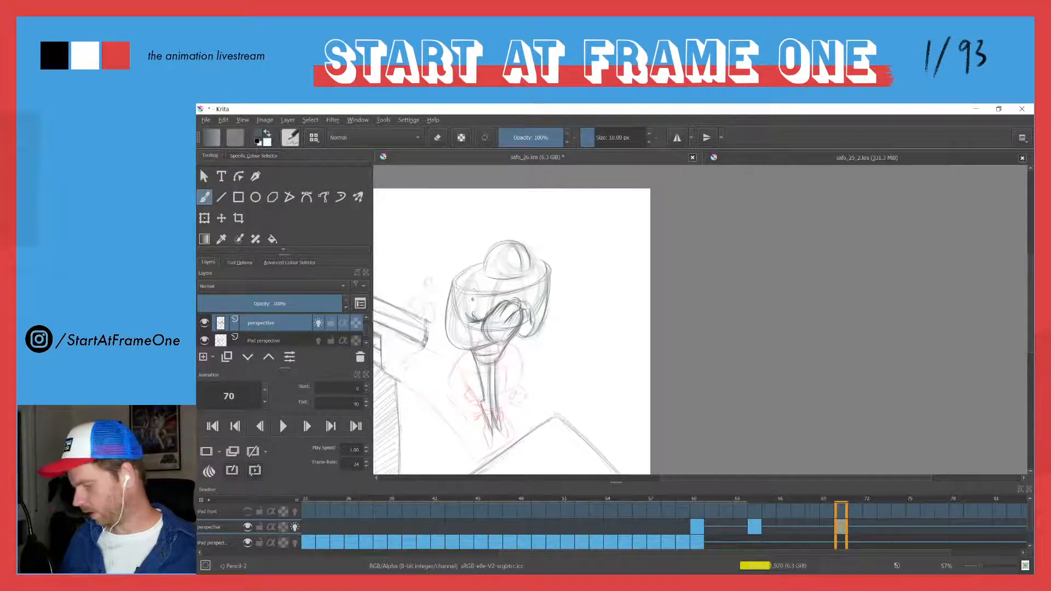
Play the animation from frame 4 with the whole canvas in view.
drag(462, 287, 463, 359)
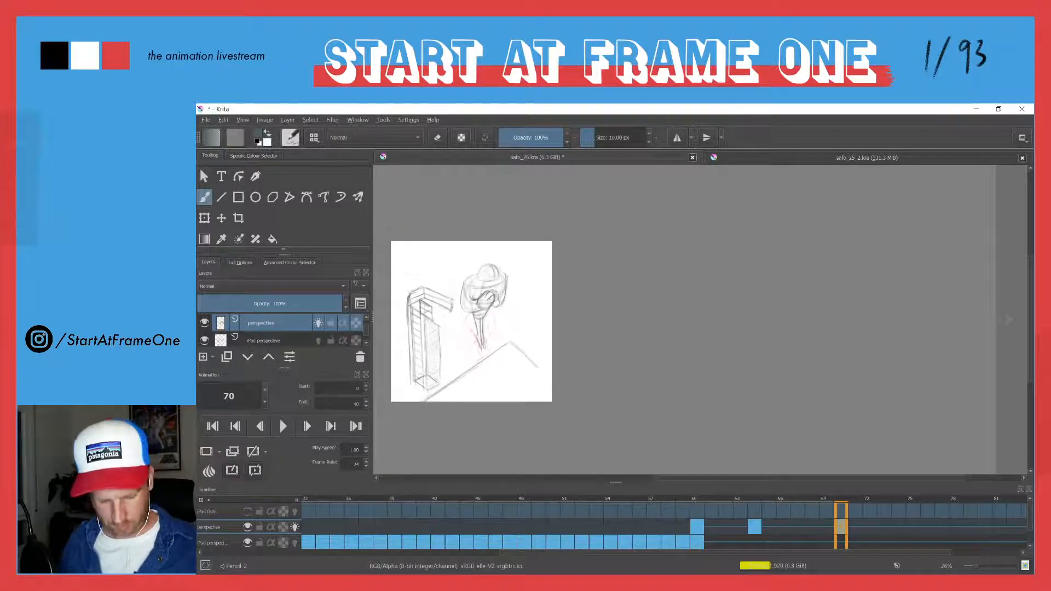
drag(303, 497, 235, 486)
key(space)
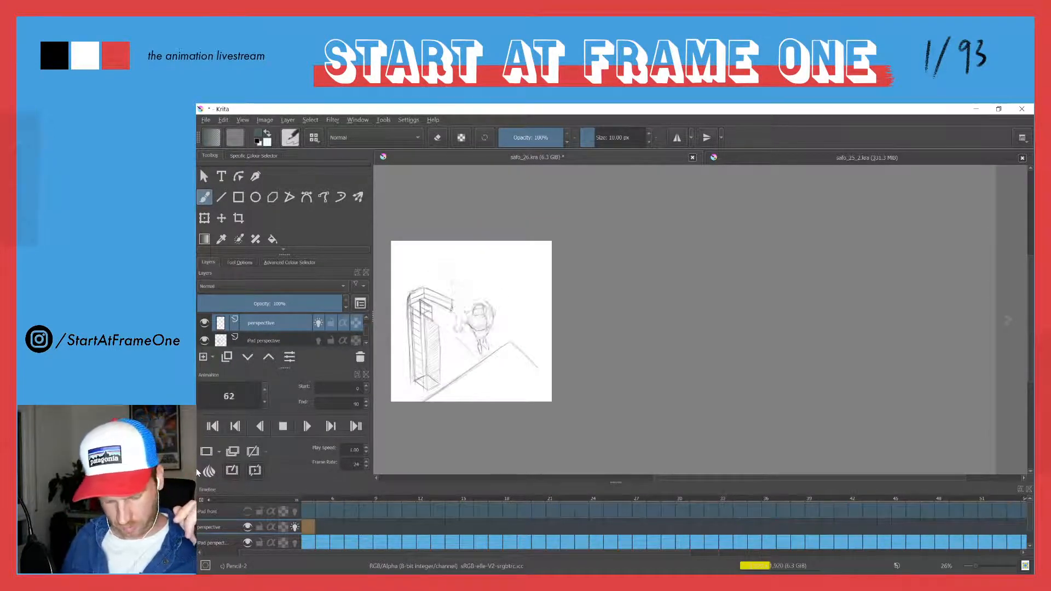
key(space)
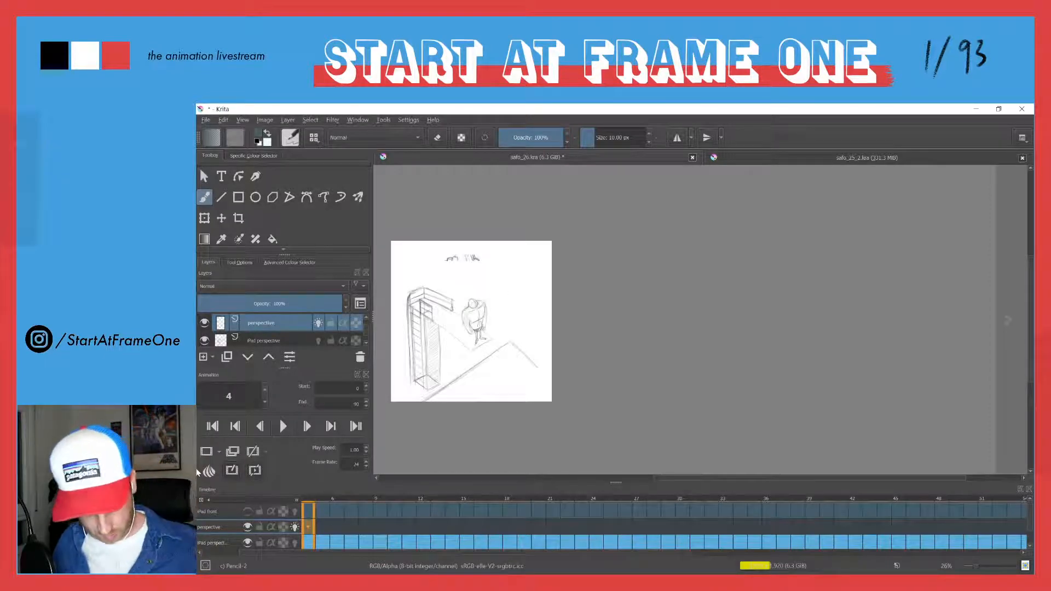
Return to frame 70 and compare its pose with the neighbouring frames.
drag(661, 554, 736, 553)
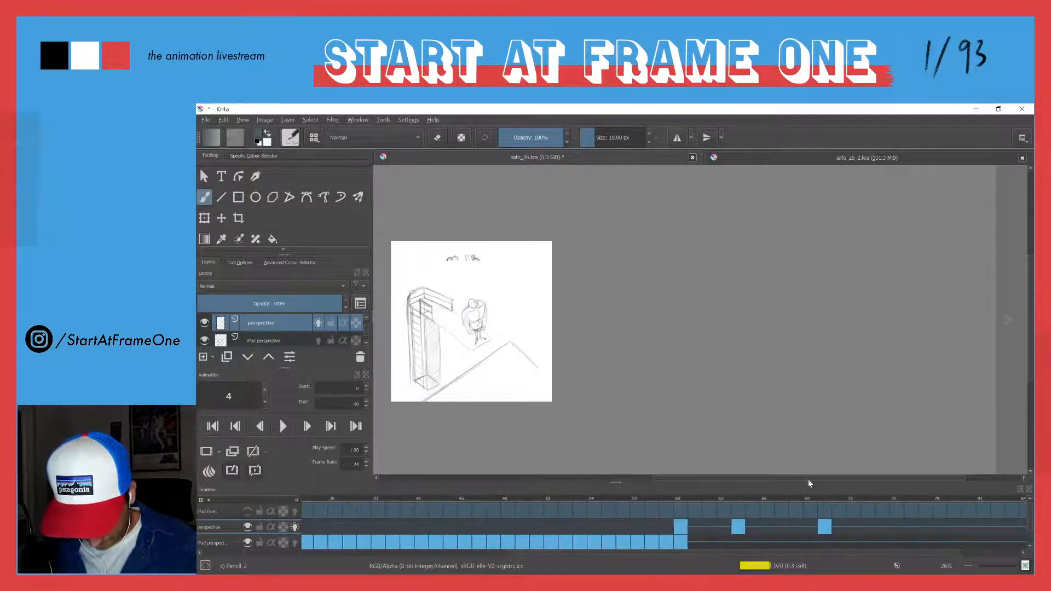
click(815, 498)
mouse_move(830, 502)
mouse_down()
mouse_move(809, 499)
mouse_move(827, 501)
mouse_up()
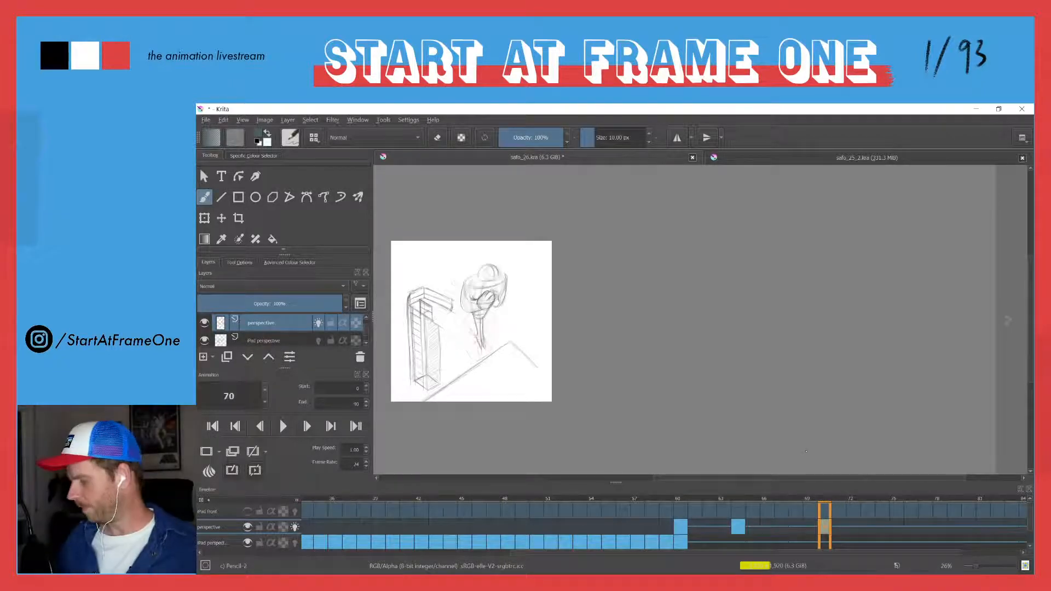
key(Right)
key(Left)
key(Left)
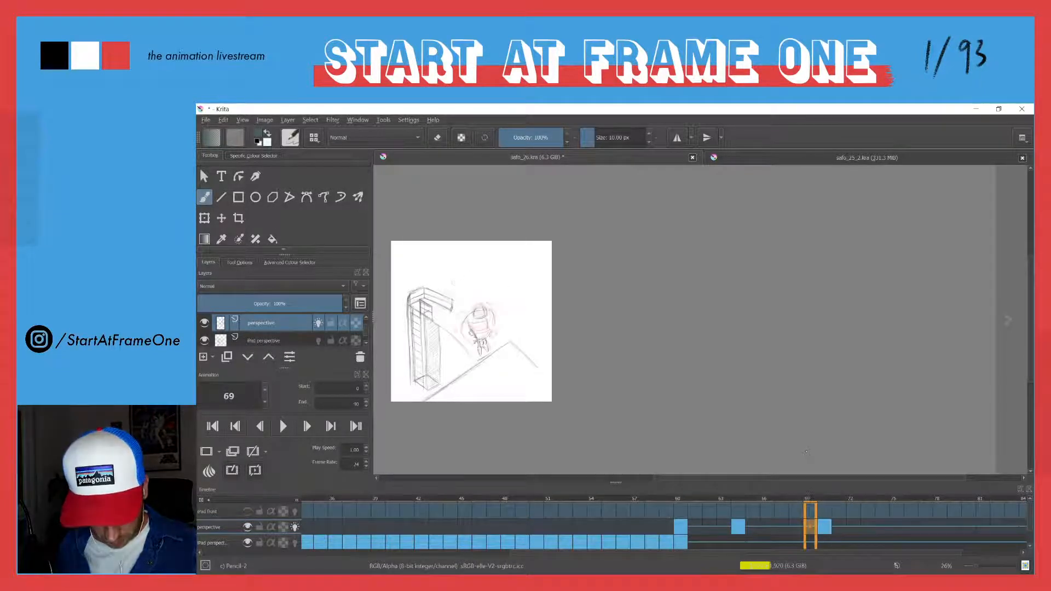
key(Right)
Darken the character's left-hand shoulder outline on frame 70 and rework the small crease marks beside the folded hand.
scroll(469, 279, up, 5)
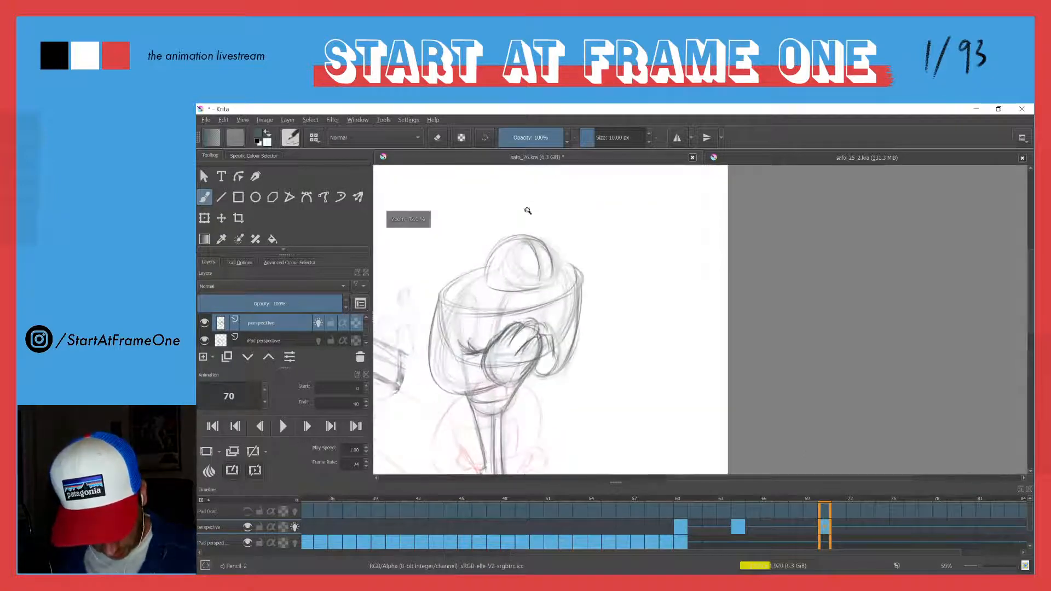
mouse_move(446, 288)
mouse_down()
mouse_move(429, 311)
mouse_move(461, 286)
mouse_move(428, 325)
mouse_move(461, 284)
mouse_move(427, 330)
mouse_move(464, 290)
mouse_move(444, 299)
mouse_move(484, 269)
mouse_up()
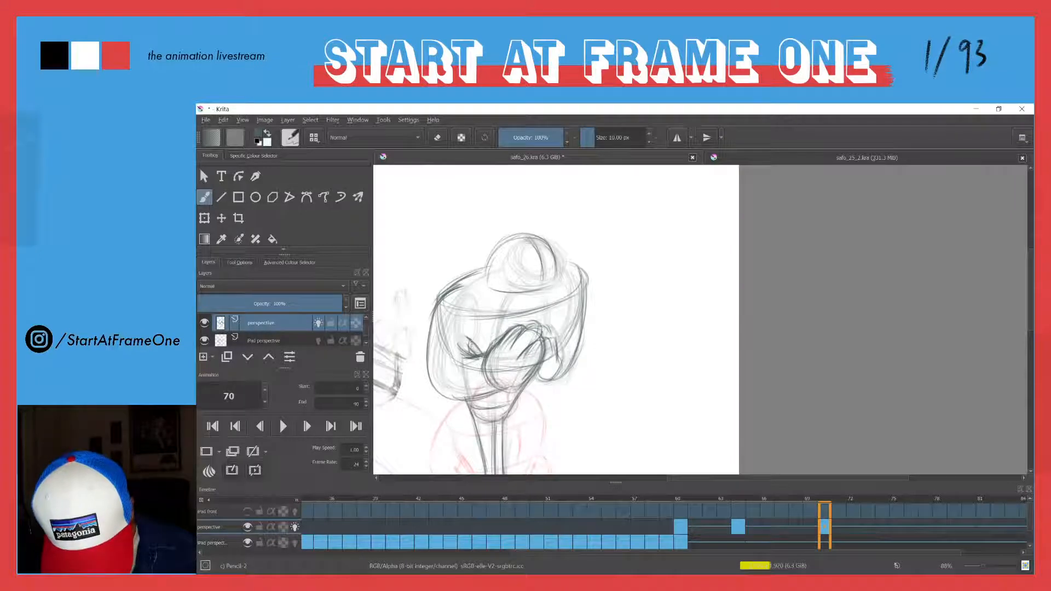
drag(468, 340, 476, 351)
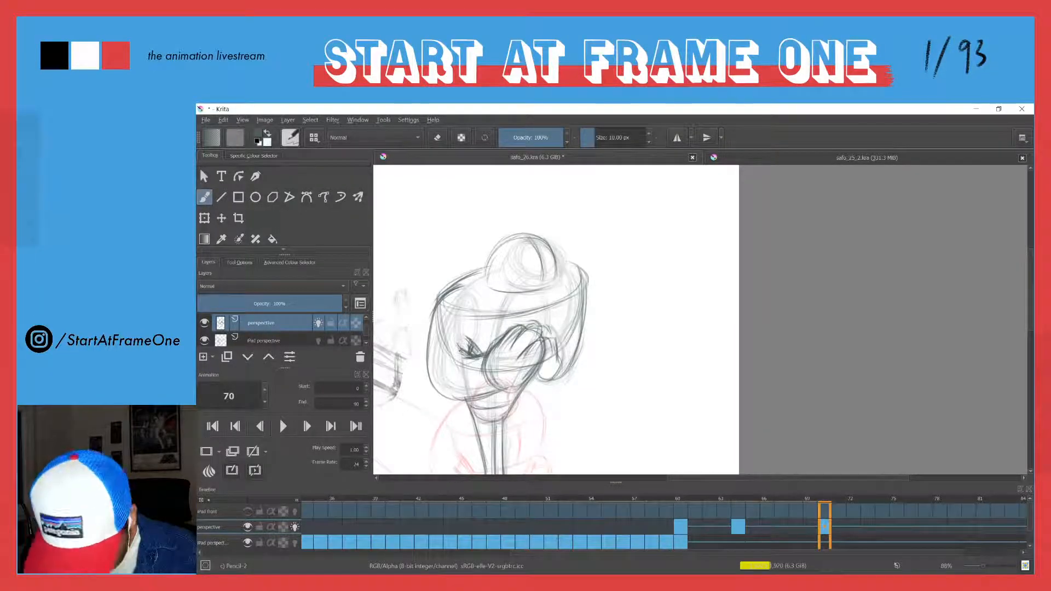
key(e)
key(e)
mouse_move(463, 342)
mouse_down()
mouse_move(476, 363)
mouse_move(474, 354)
mouse_up()
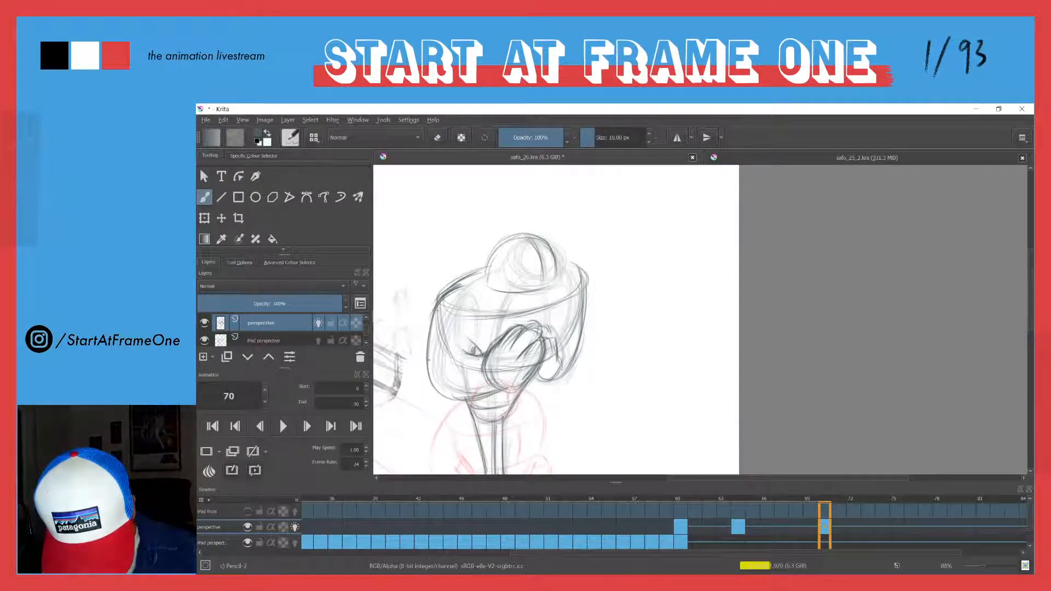
Erase the stray lines inside the left-hand shoulder and upper arm on frame 70, and redraw the line across the chest.
key(e)
drag(448, 335, 482, 304)
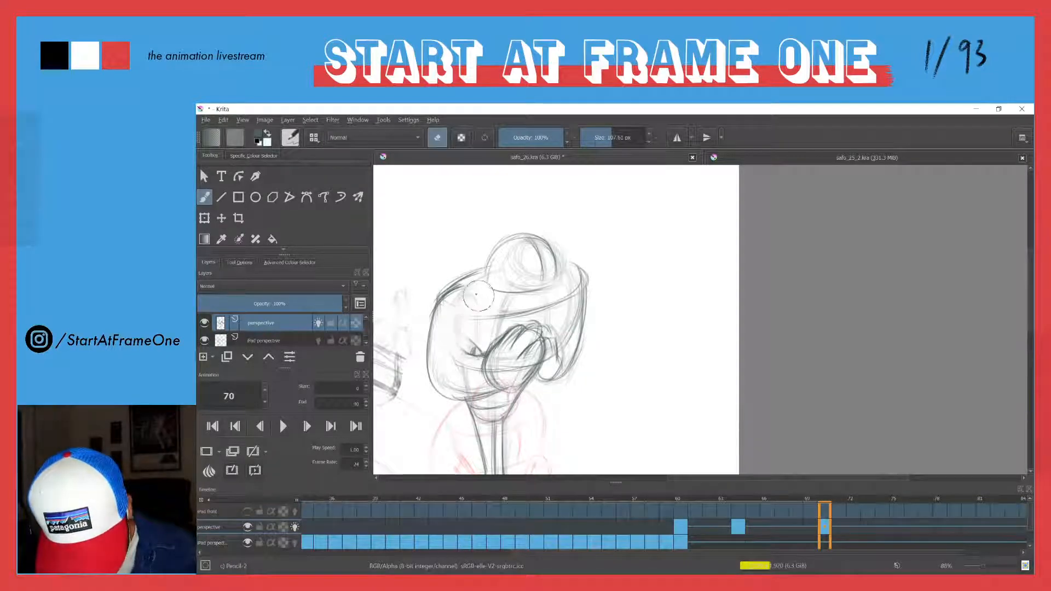
key(e)
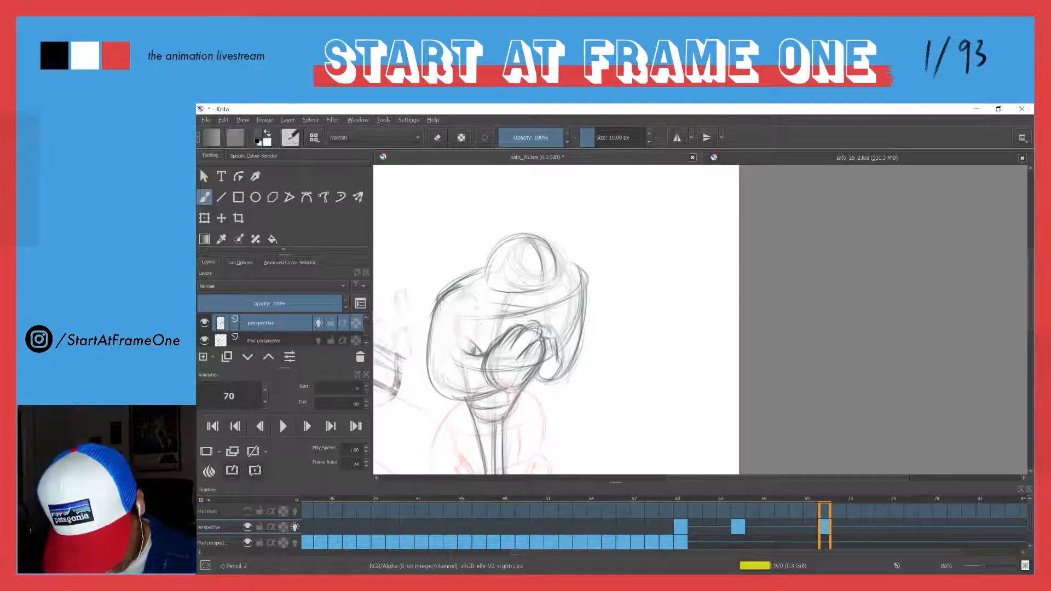
drag(484, 309, 528, 304)
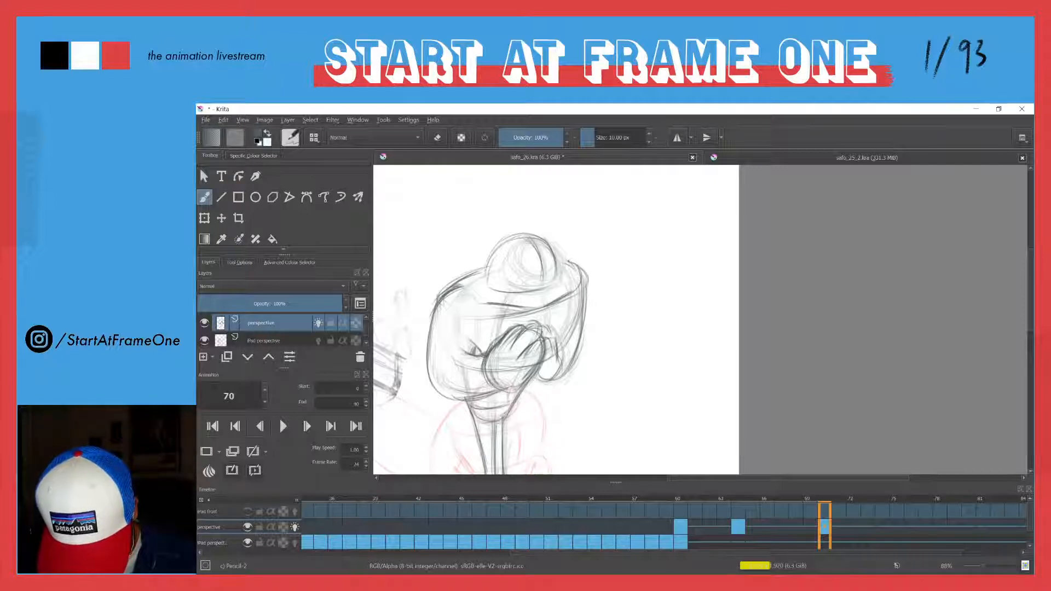
Clean up the character's right-hand shoulder on frame 70: darken its outer outline and erase the stray lines inside it.
key(e)
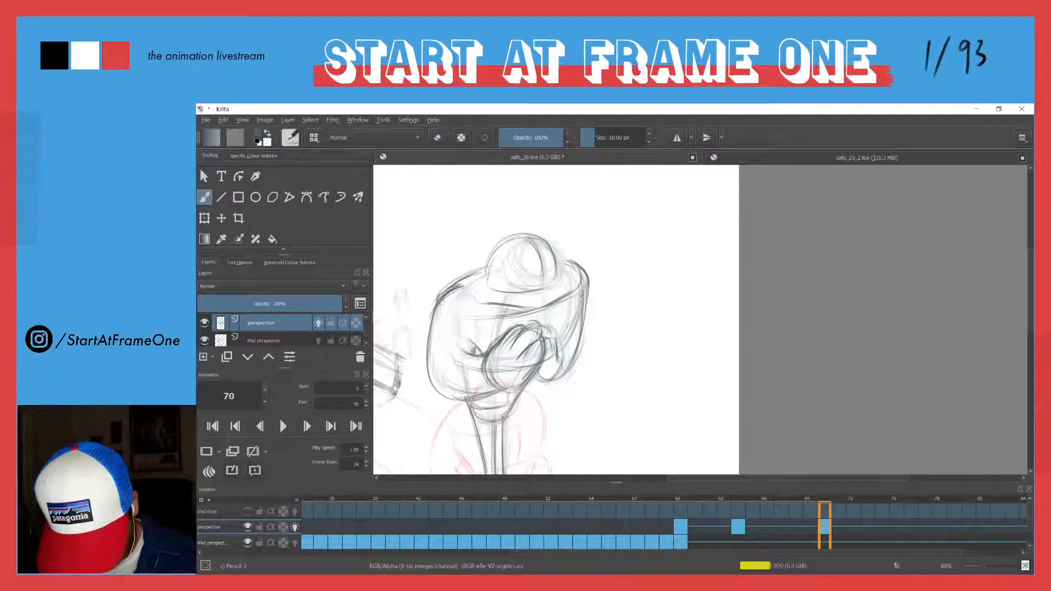
key(e)
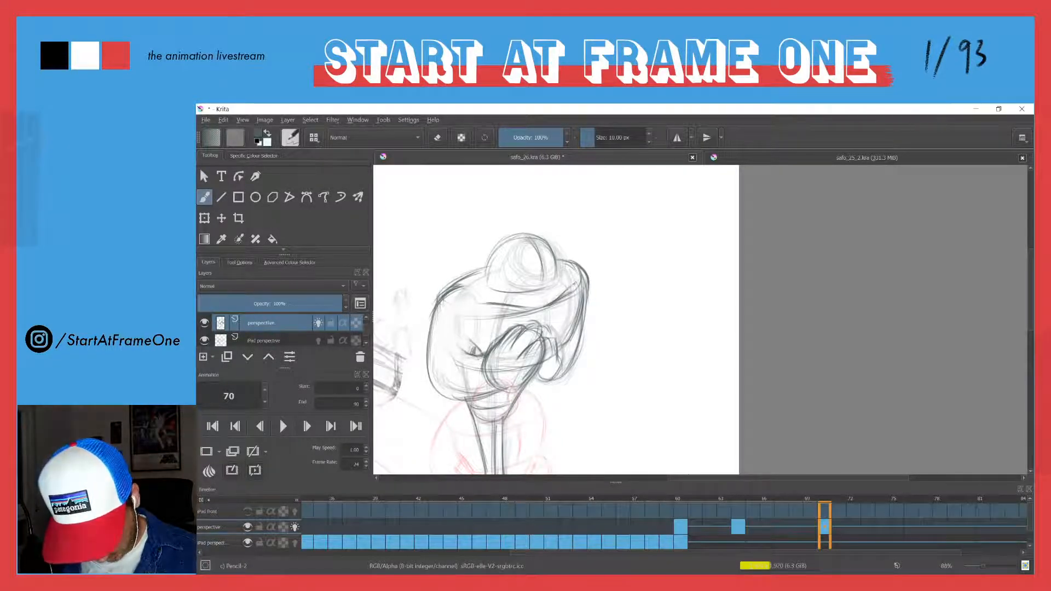
key(e)
drag(571, 293, 570, 281)
key(e)
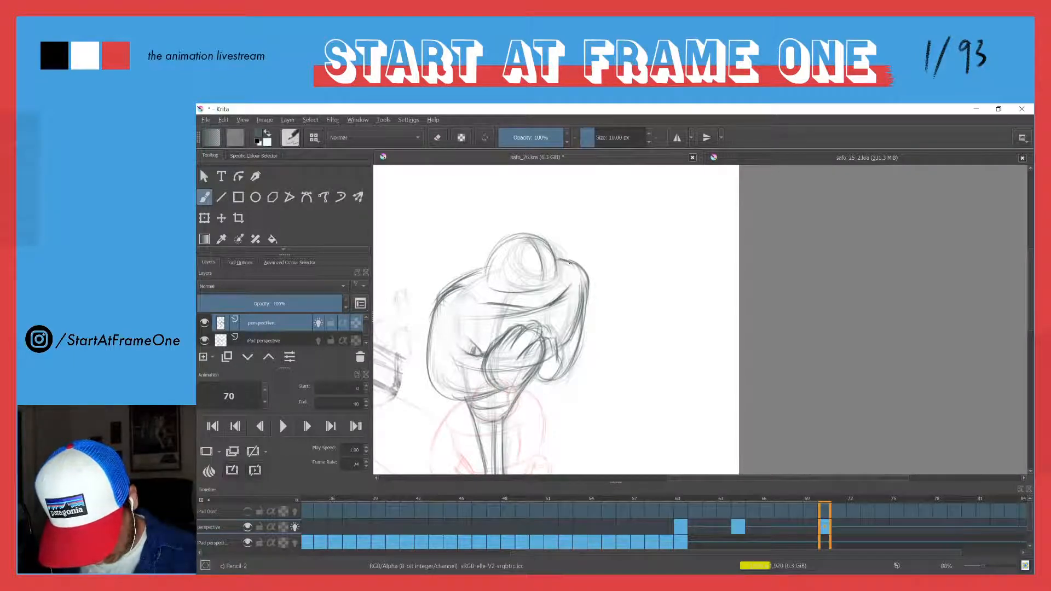
Redraw the head on frame 70 as a rounder, darker circle set between the shoulders.
mouse_move(553, 249)
mouse_down()
mouse_move(548, 284)
mouse_move(498, 295)
mouse_up()
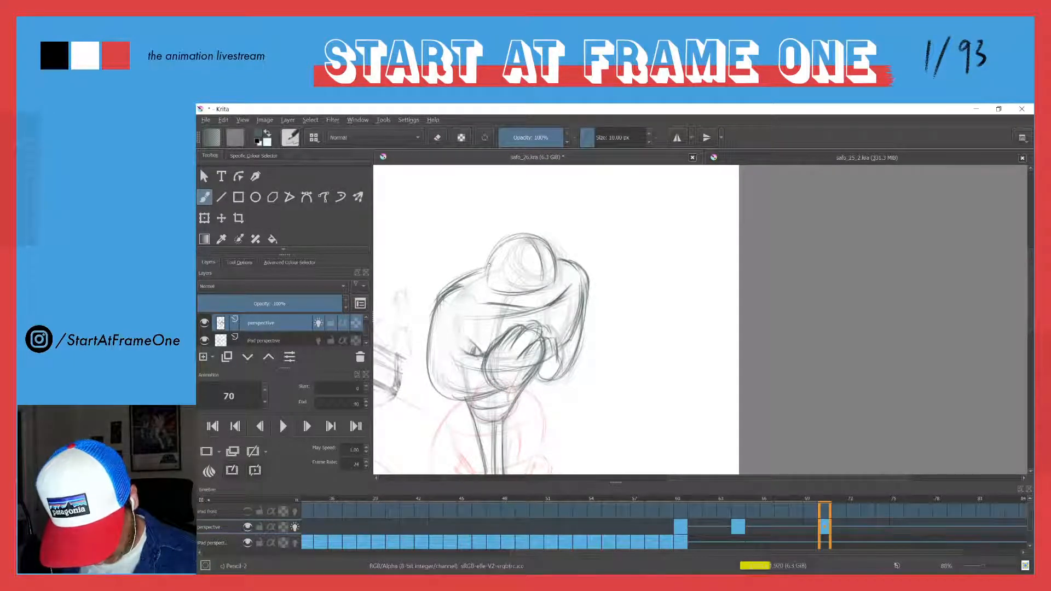
mouse_move(508, 241)
mouse_down()
mouse_move(499, 275)
mouse_move(536, 244)
mouse_move(541, 286)
mouse_up()
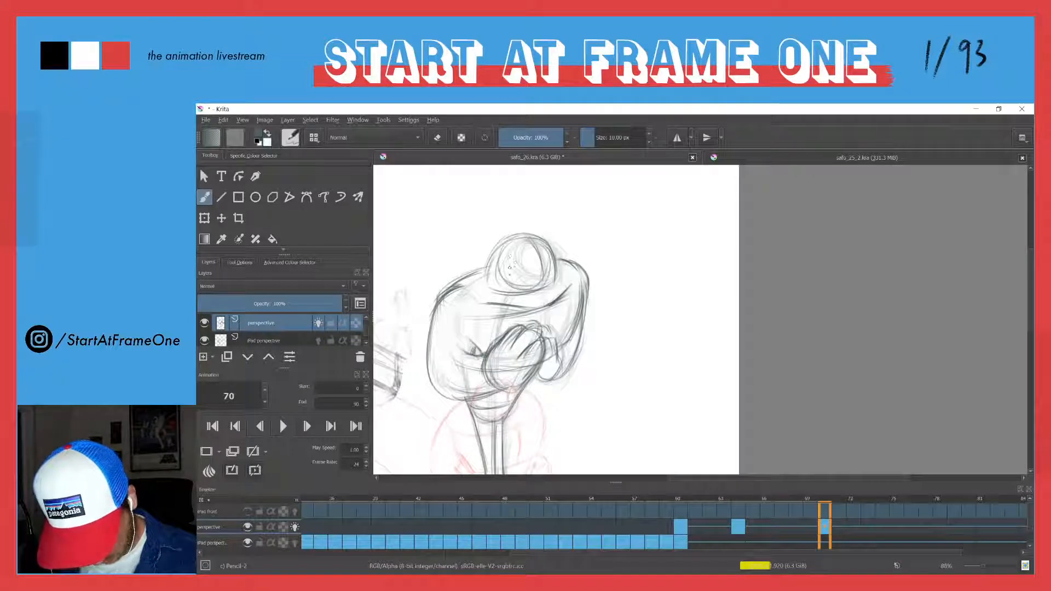
mouse_move(524, 238)
mouse_down()
mouse_move(501, 253)
mouse_move(500, 284)
mouse_up()
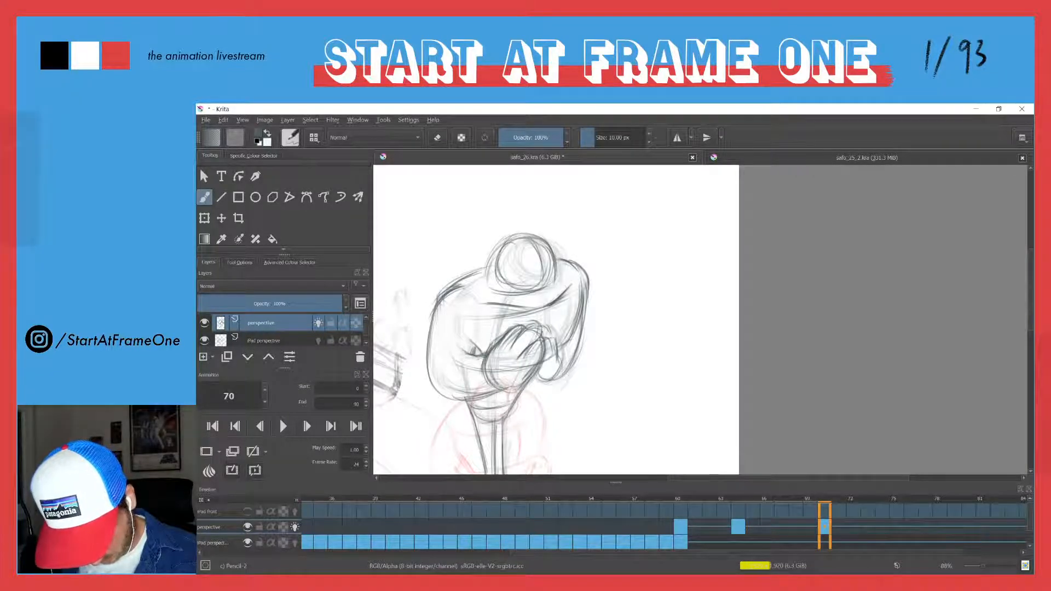
Erase the rough lines in and around the folded hand on frame 70 and redraw its outline and fingers.
drag(444, 324, 468, 223)
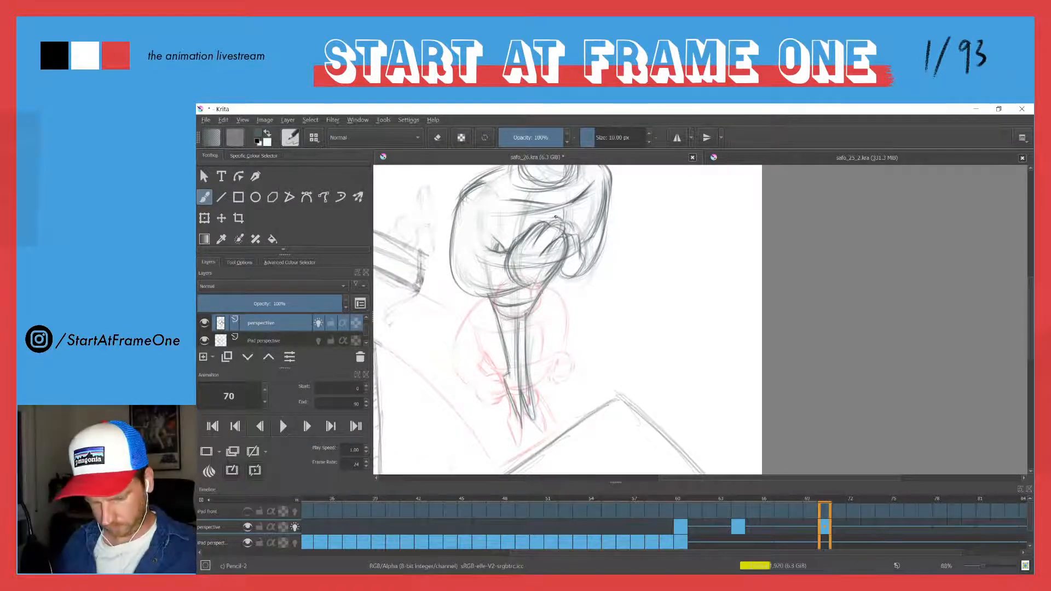
key(e)
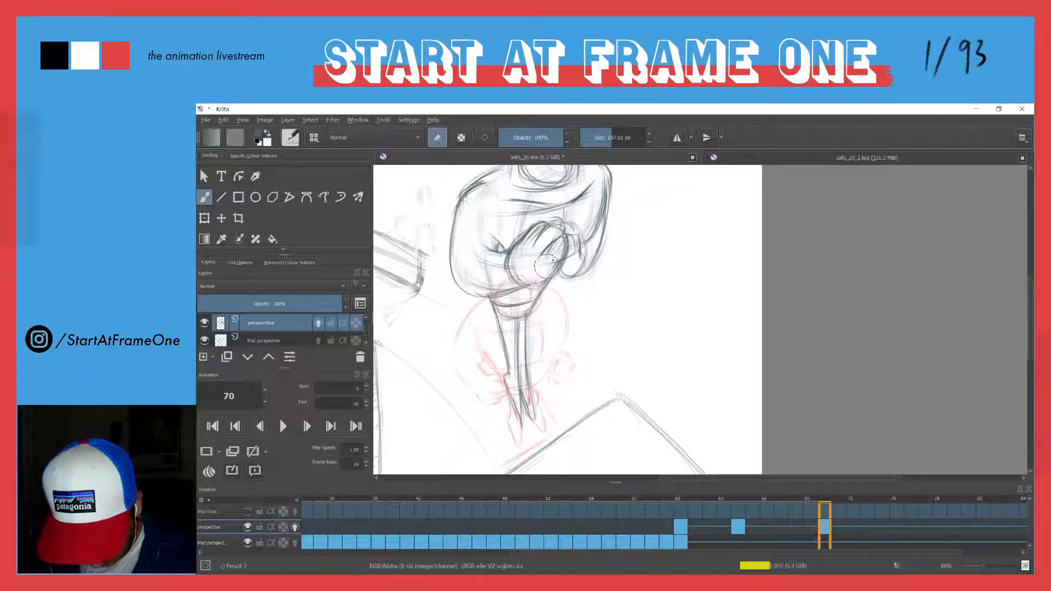
drag(488, 267, 482, 277)
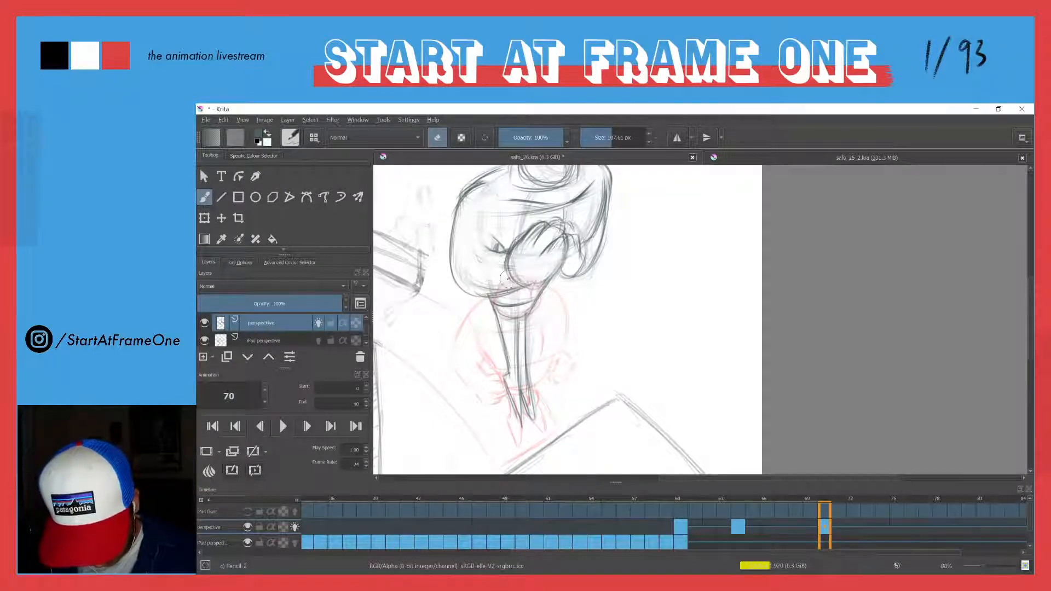
key(e)
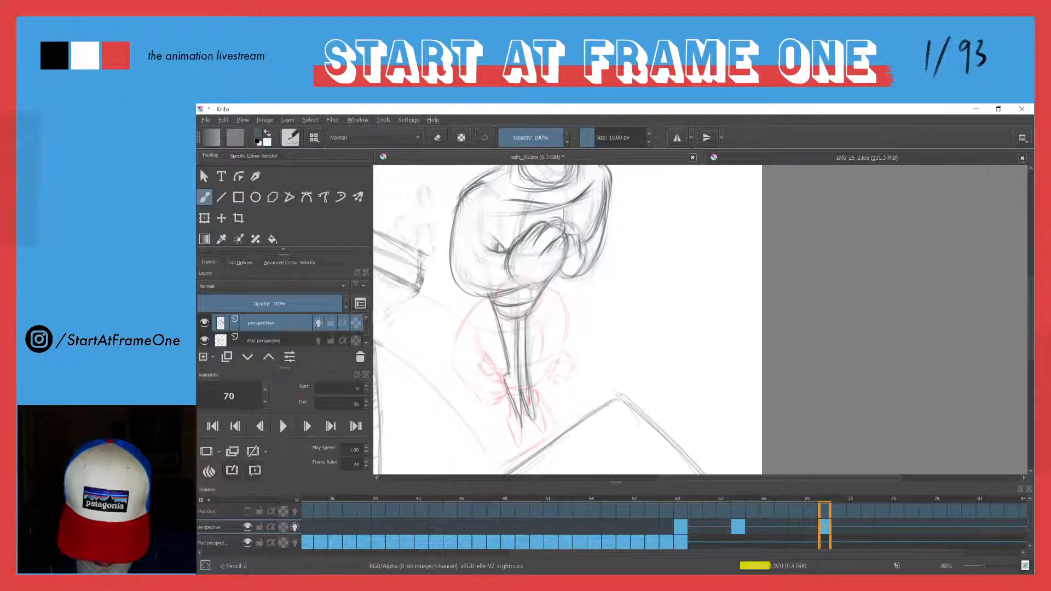
key(e)
drag(543, 250, 525, 271)
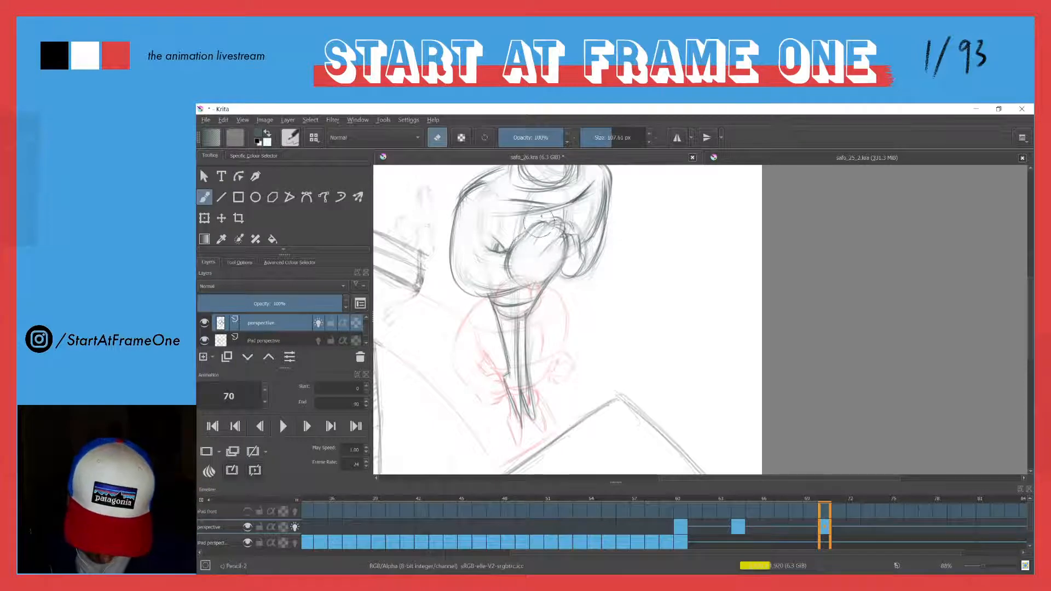
key(e)
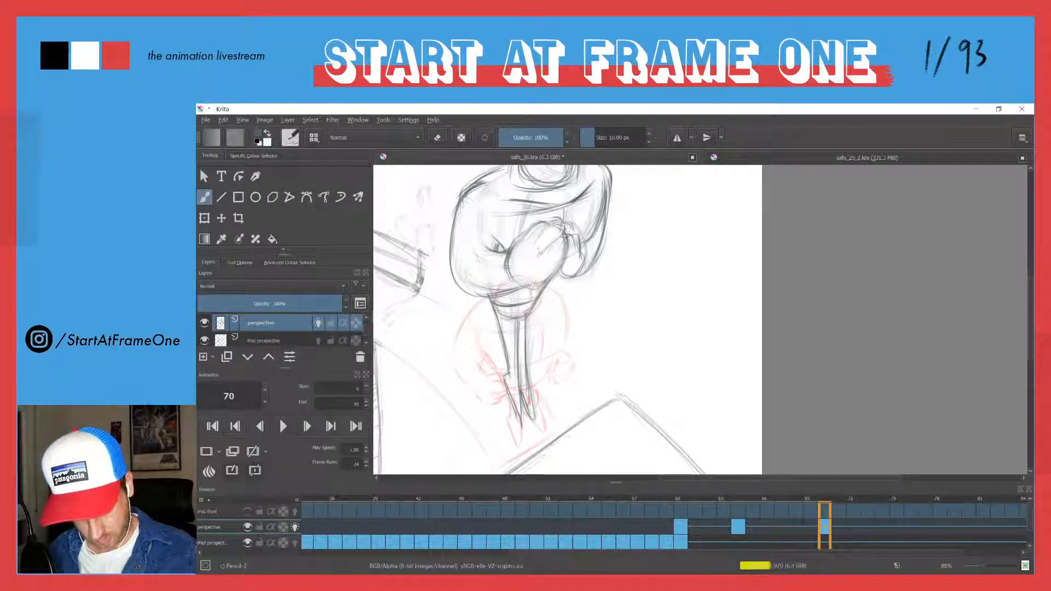
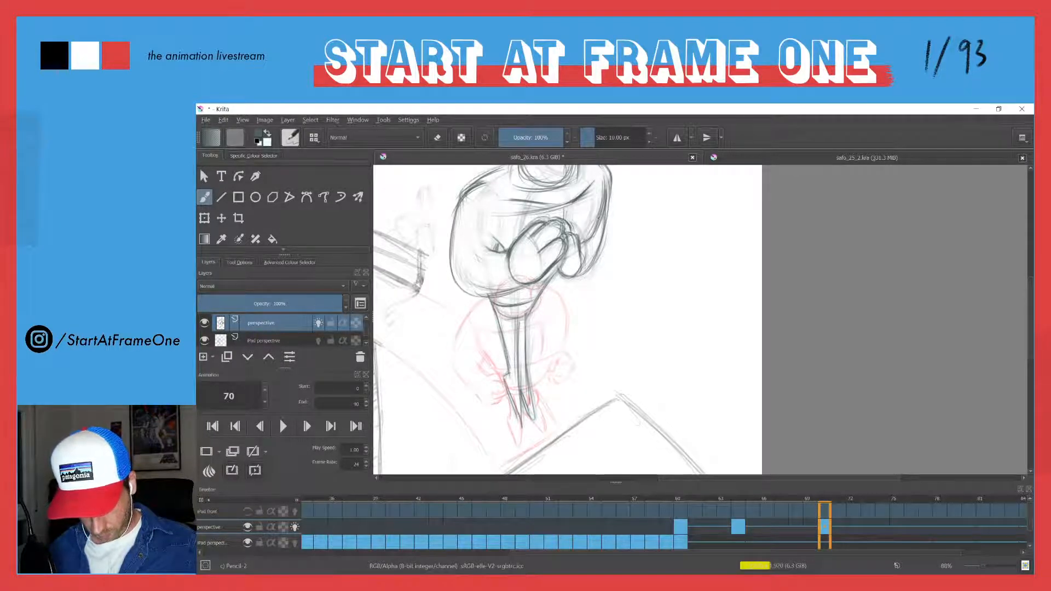
Strengthen the right-hand forearm outline on frame 70 and clean up the crease mark beside the folded hand.
drag(605, 235, 574, 278)
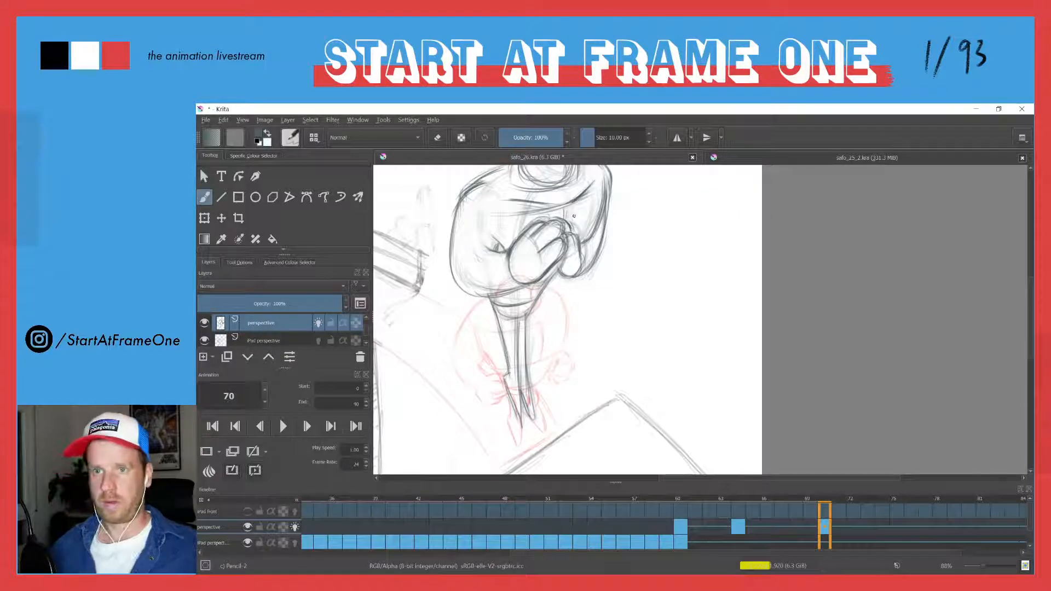
key(ctrl)
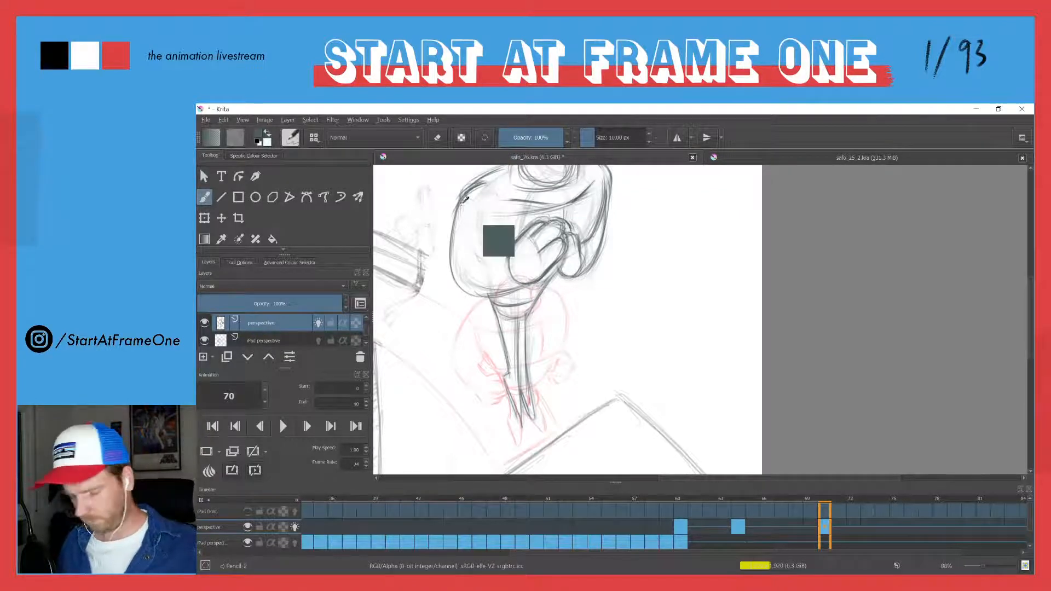
mouse_move(464, 200)
mouse_down()
mouse_move(467, 352)
mouse_move(480, 192)
mouse_up()
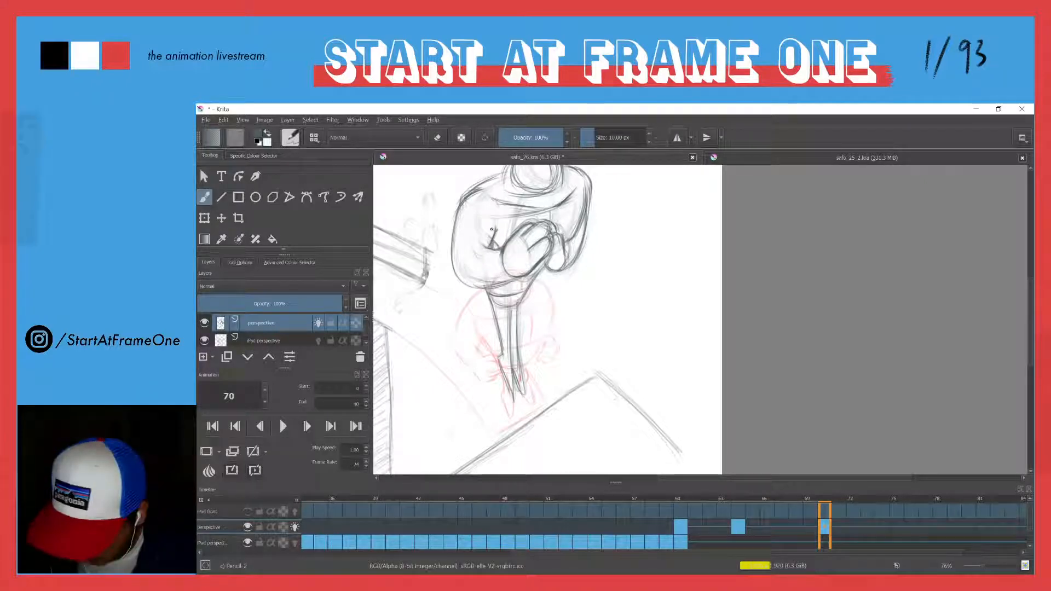
key(e)
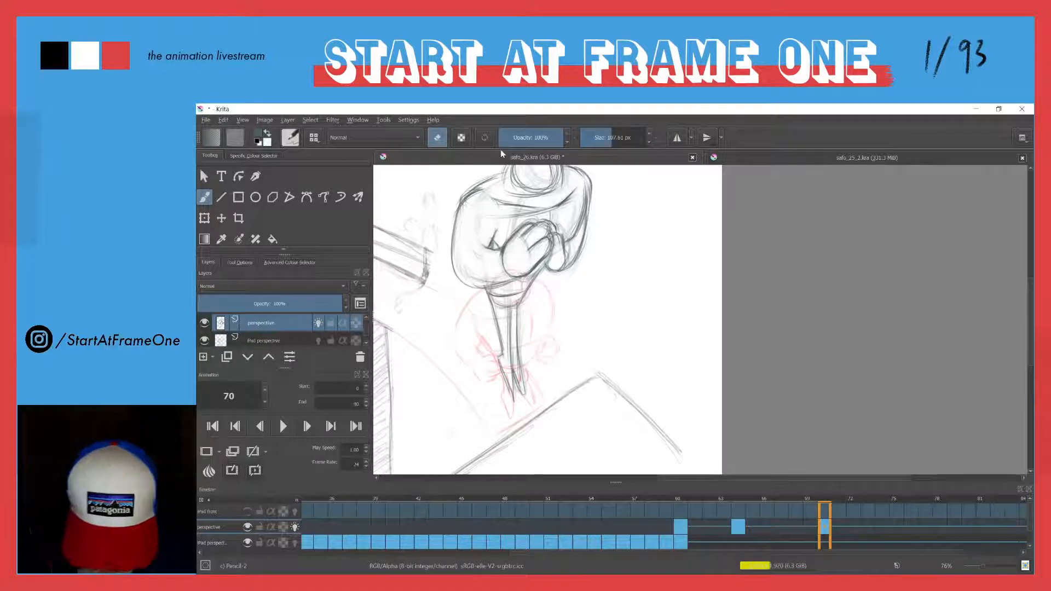
key(e)
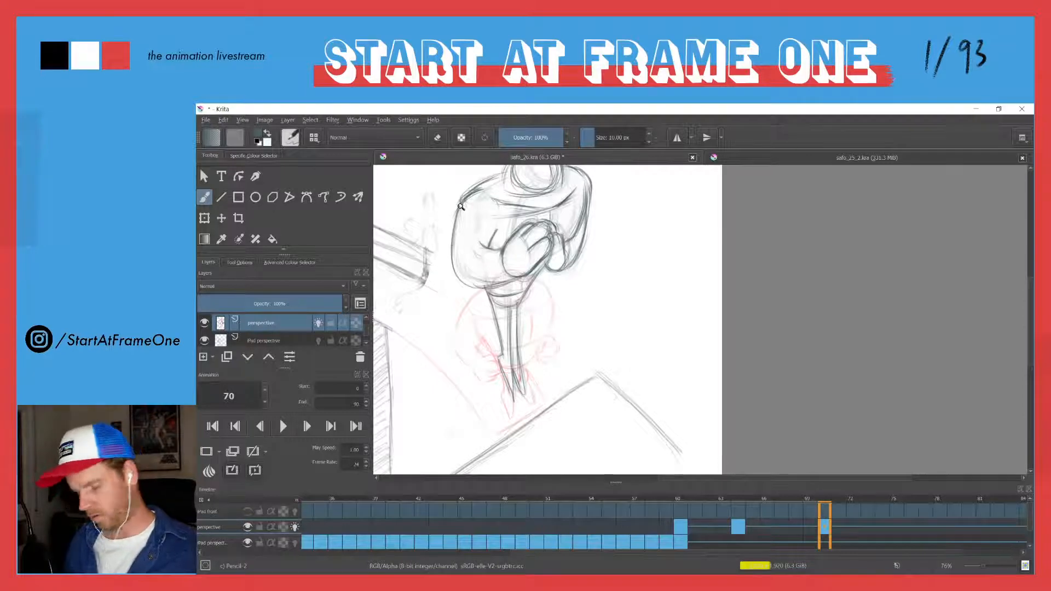
Compare frame 70 with its neighbouring frames with the whole drawing in view, and inspect the folded hand up close.
drag(462, 208, 412, 306)
mouse_move(432, 272)
mouse_down()
mouse_move(453, 222)
mouse_move(432, 274)
mouse_up()
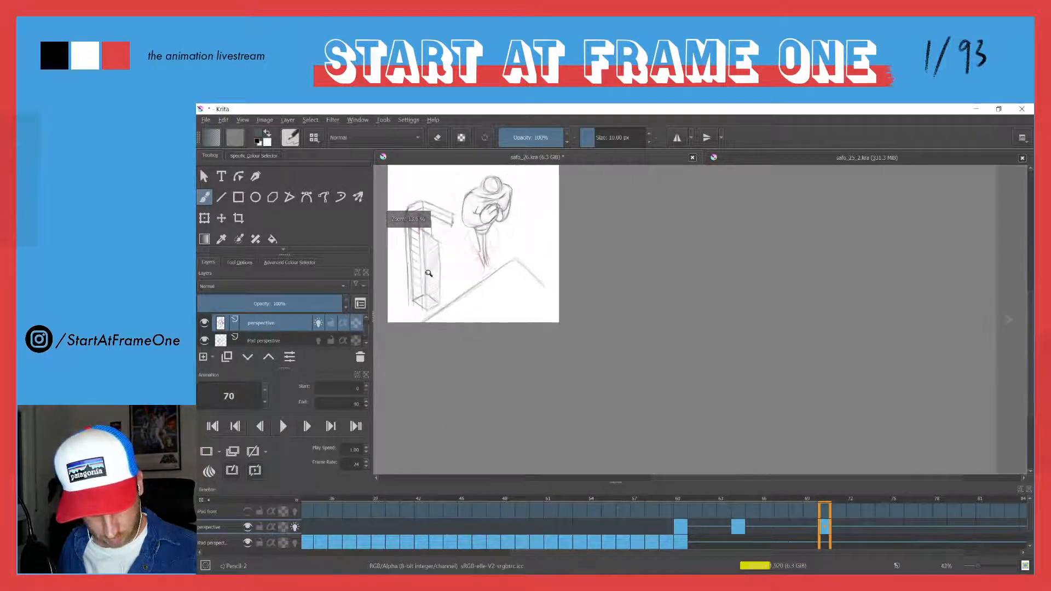
key(period)
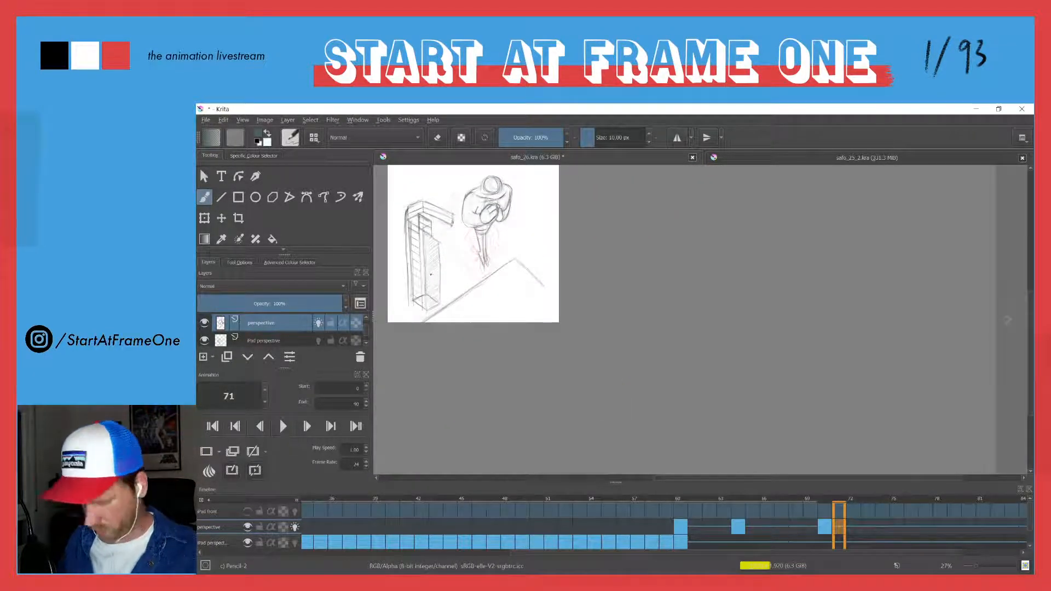
key(comma)
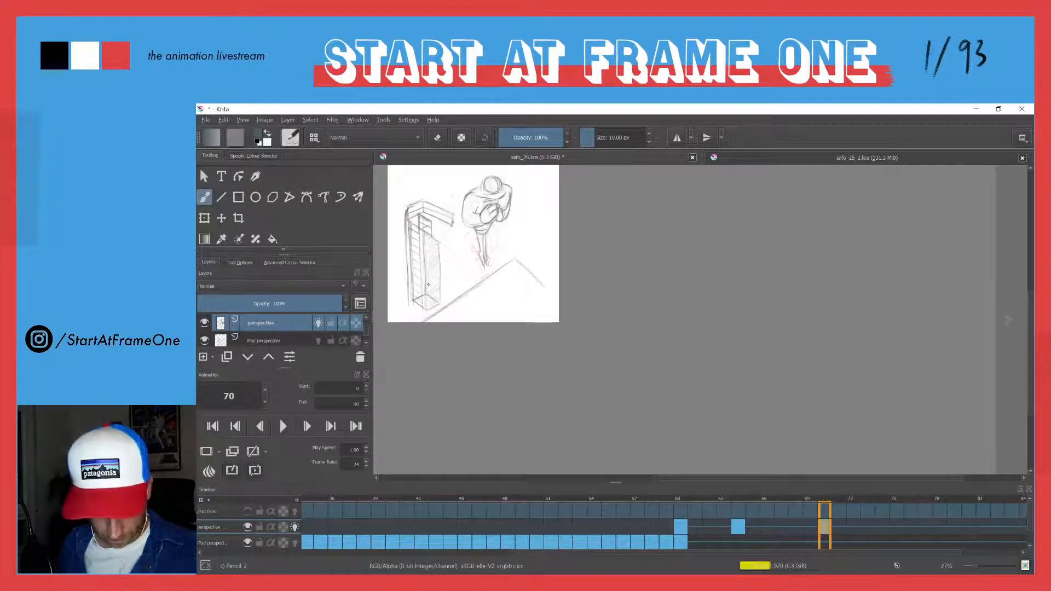
key(comma)
key(period)
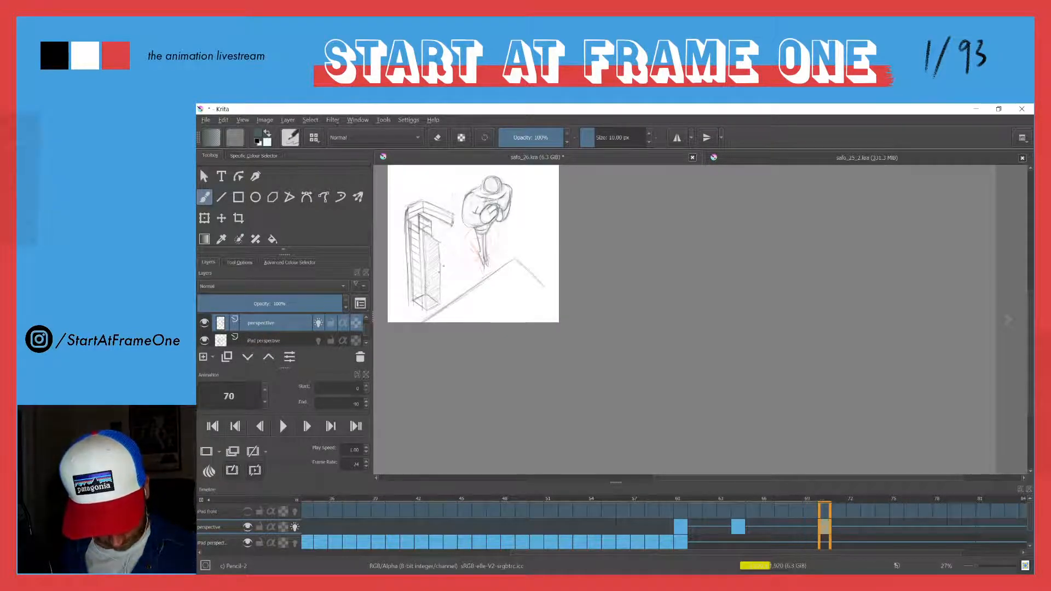
drag(499, 206, 514, 168)
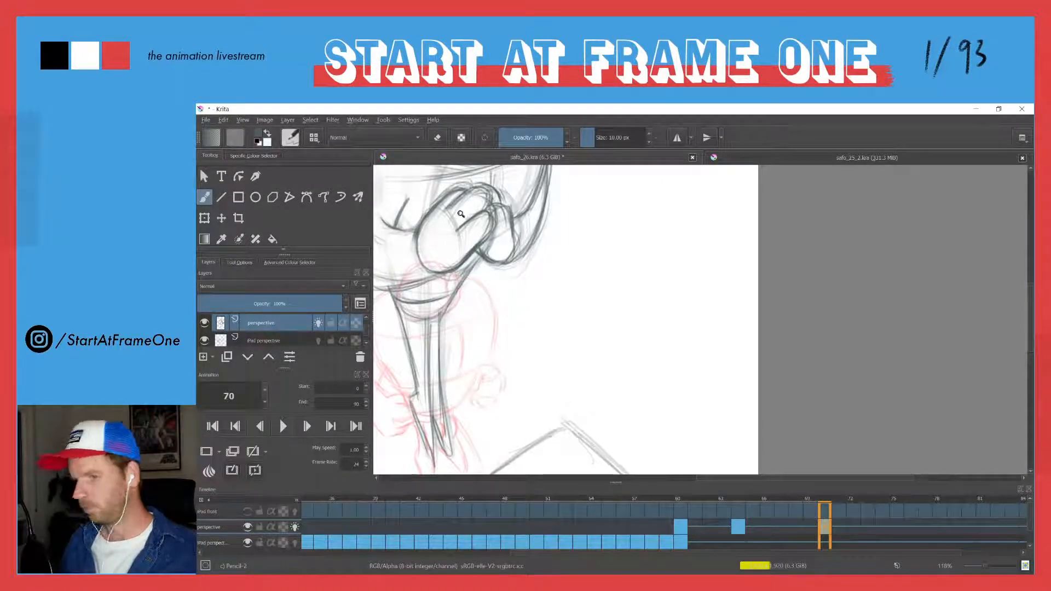
mouse_move(461, 214)
mouse_down()
mouse_move(457, 275)
mouse_move(501, 263)
mouse_move(477, 315)
mouse_move(481, 296)
mouse_up()
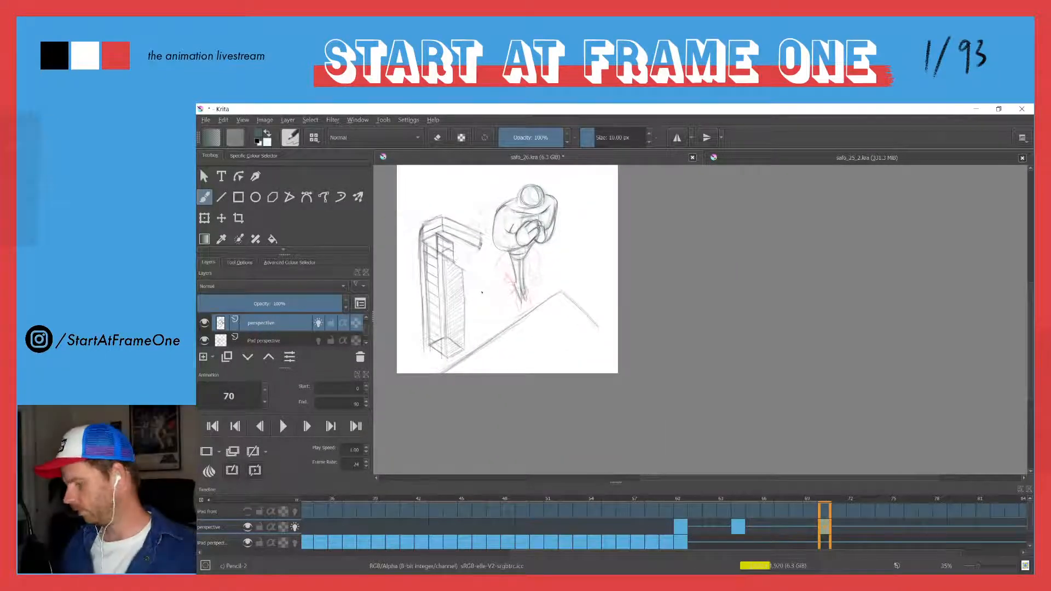
Advance frame by frame from frame 70 to frame 80.
key(Left)
key(Right)
key(Right)
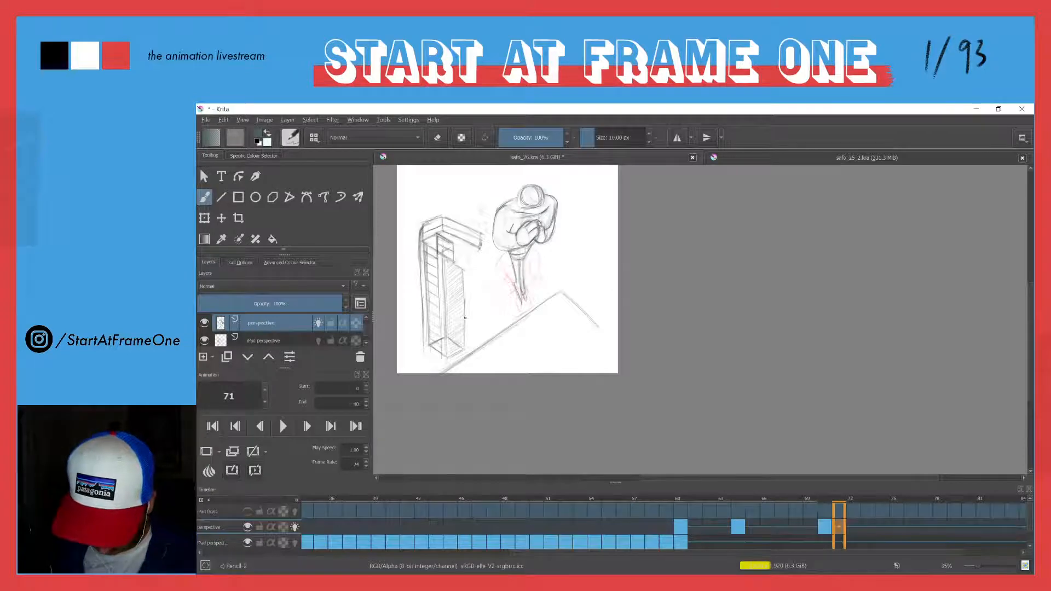
key(Right)
key(Right)
key(Right)
key(Right)
key(Right)
key(Right)
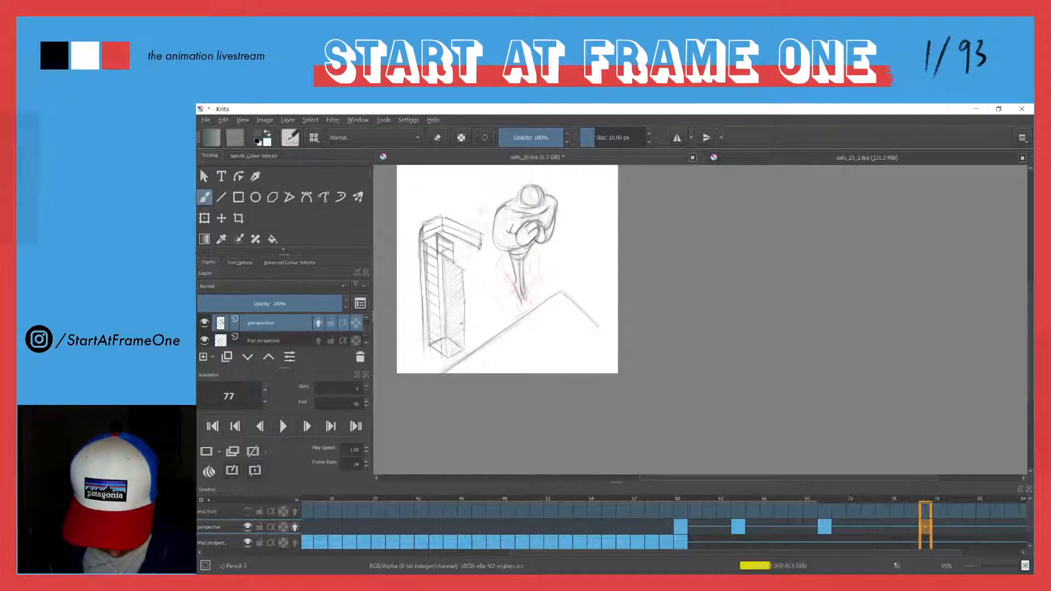
key(Right)
key(Right)
key(Right)
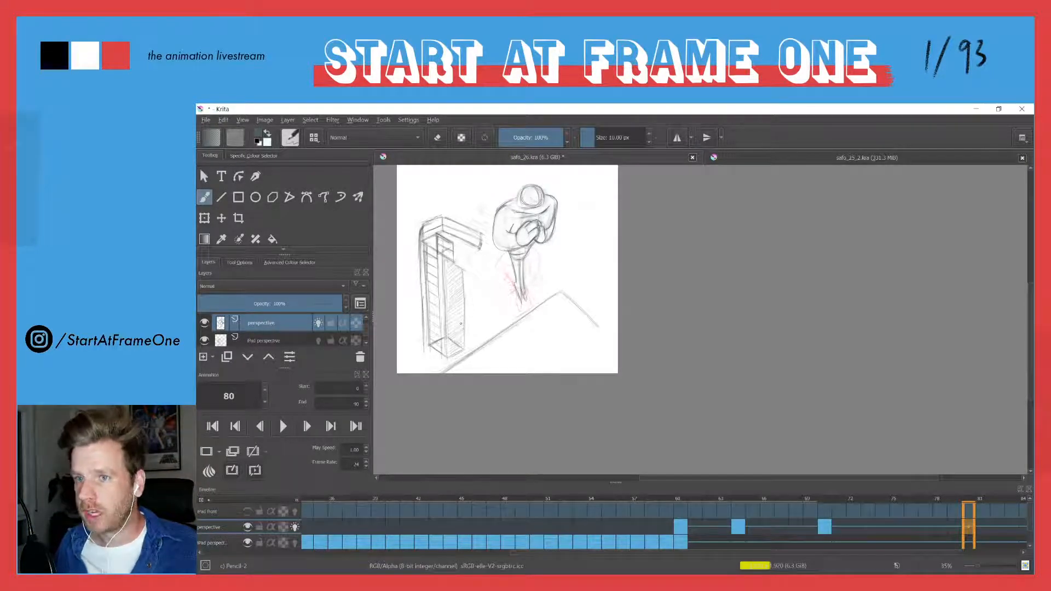
Step back and forth between the frame 70 key and frame 80 to judge the timing of the next pose, ending on frame 80.
key(Left)
key(Right)
key(Left)
key(Left)
key(Left)
key(Left)
key(Left)
key(Left)
key(Left)
key(Left)
key(Left)
key(Left)
key(Left)
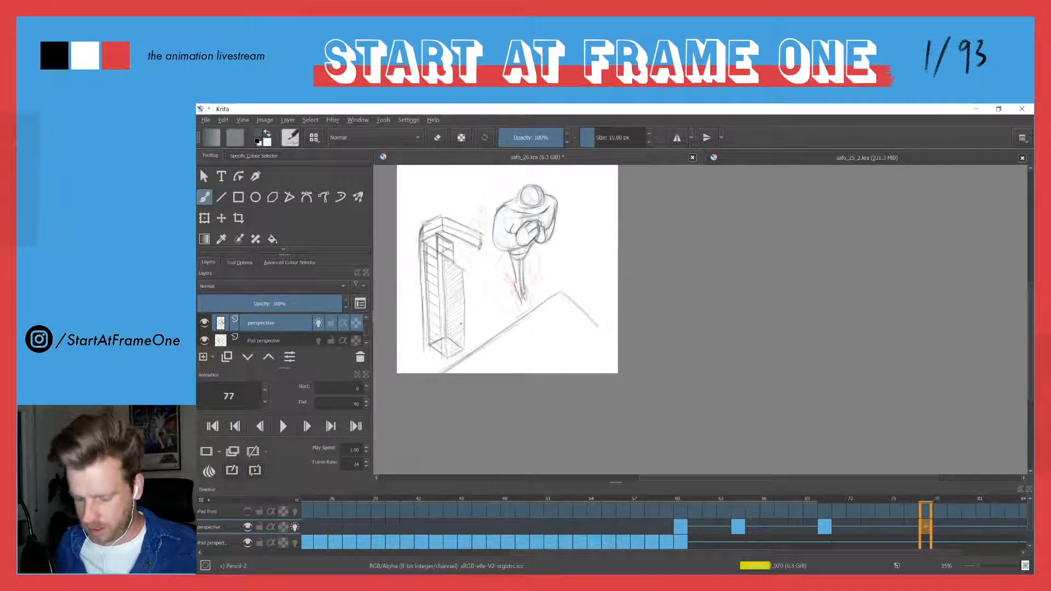
key(Right)
key(Right)
key(Right)
key(Right)
key(Right)
key(Right)
key(Right)
key(Right)
key(Right)
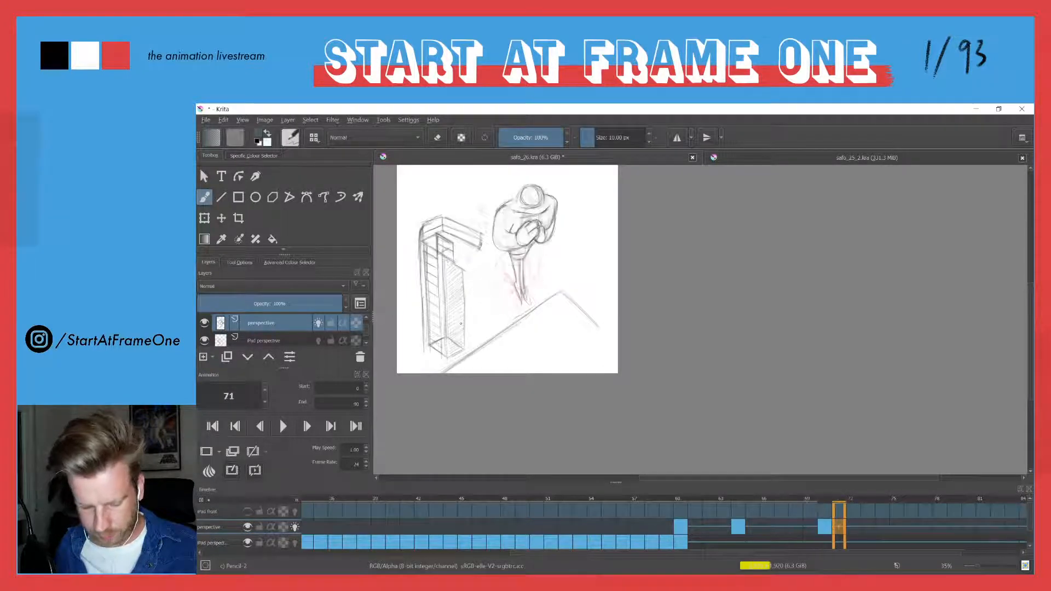
key(Right)
key(Right)
key(Right)
key(Right)
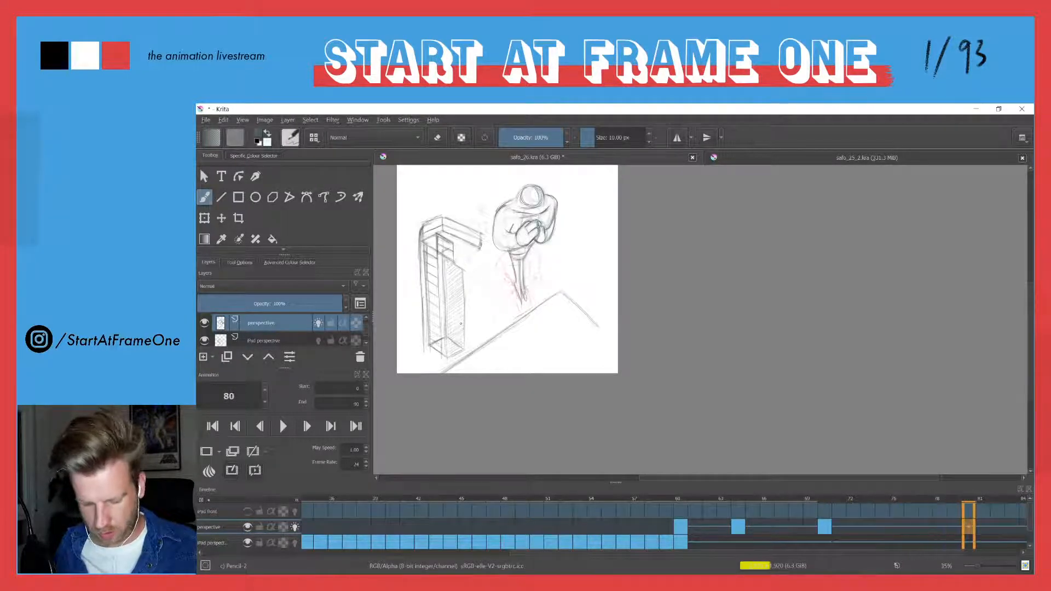
key(Left)
key(Left)
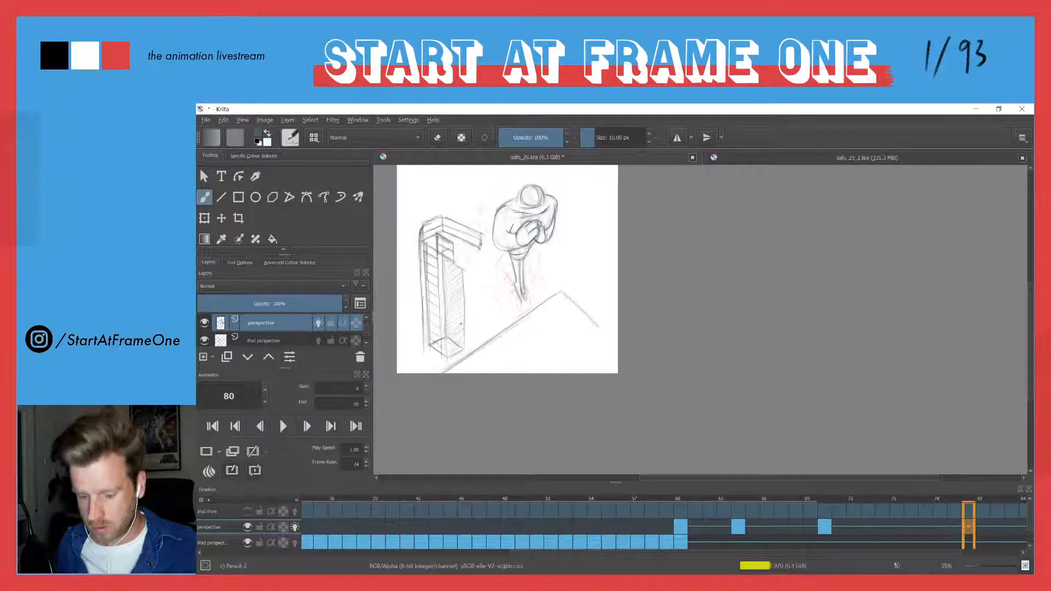
key(Left)
key(Left)
key(Left)
key(Right)
key(Right)
key(Right)
key(Right)
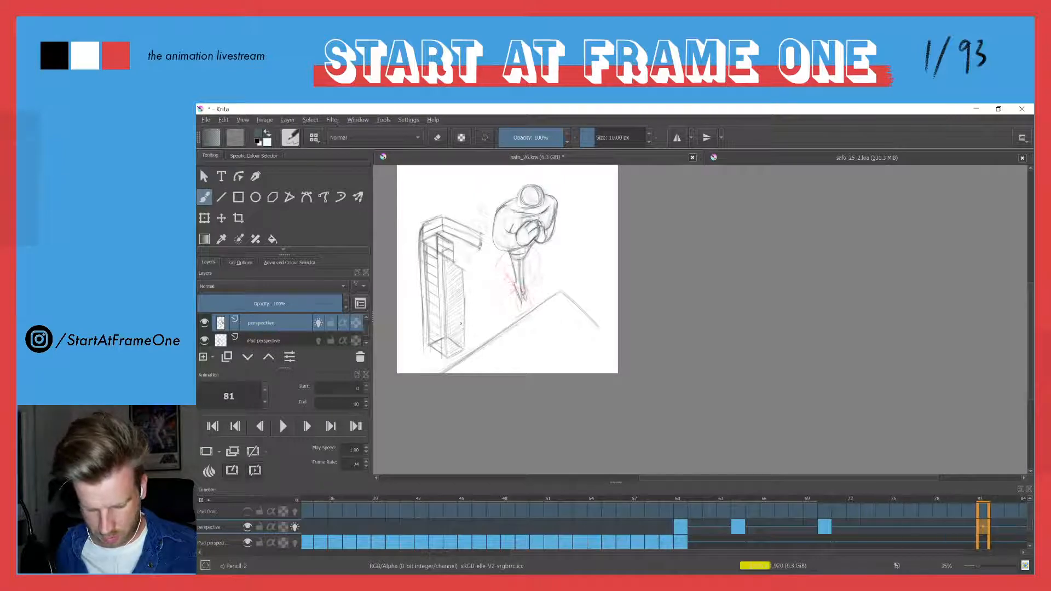
key(Left)
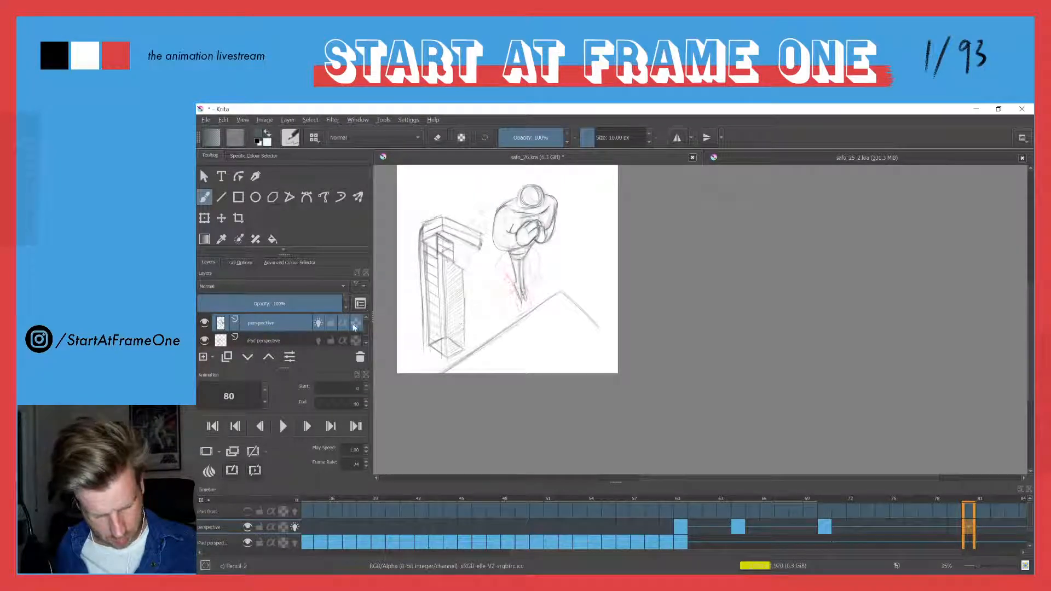
Make the iPad front layer visible and step back from frame 80 to frame 72 to study its reference poses.
scroll(353, 327, up, 1)
click(207, 325)
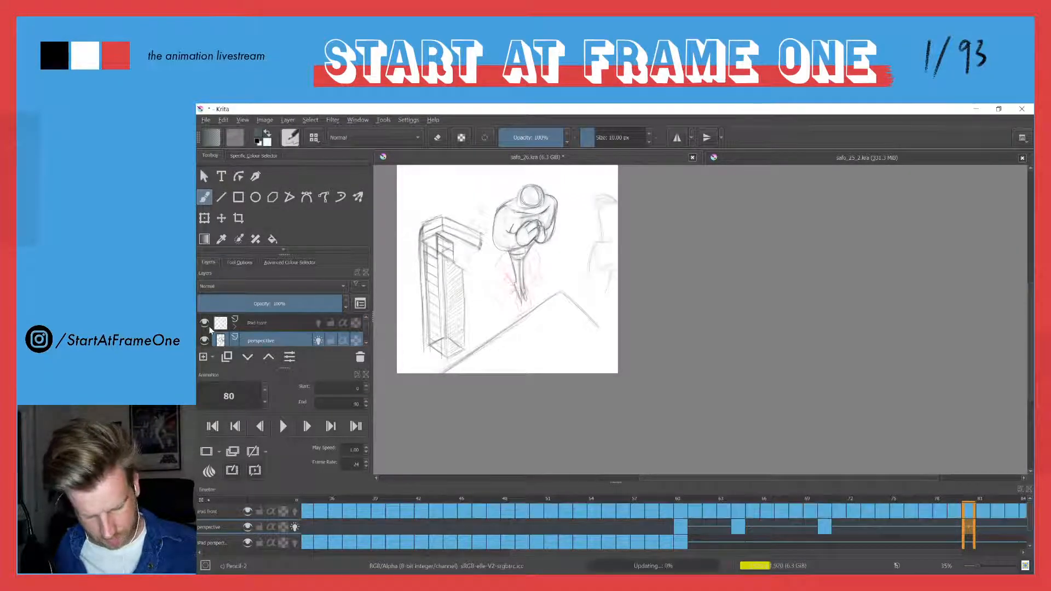
key(Left)
key(Left)
key(Left)
key(Left)
key(Left)
key(Left)
key(Left)
key(Left)
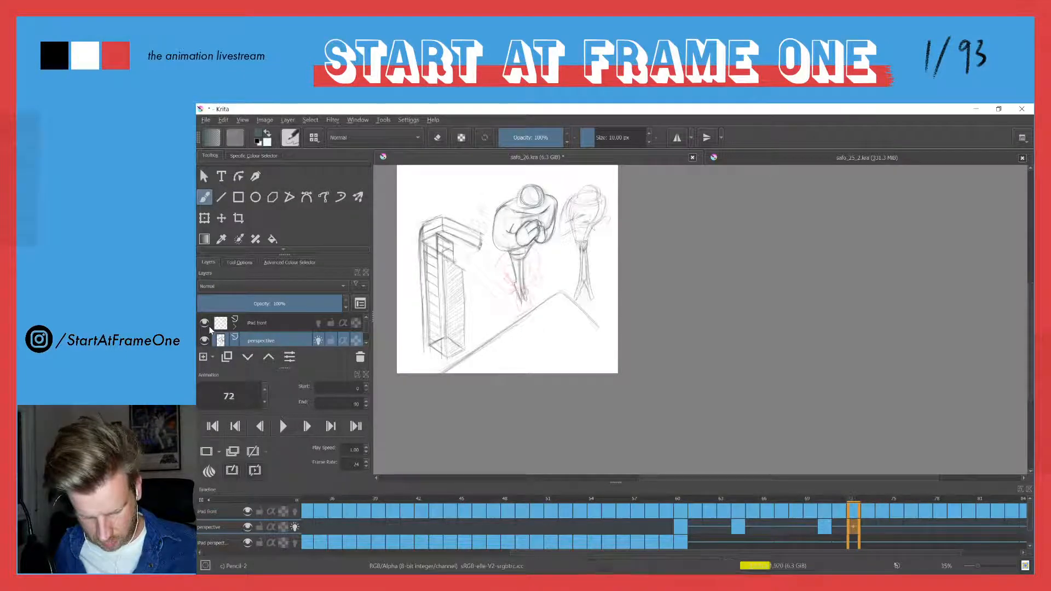
Start a new drawing at frame 74 on the perspective layer and rough in the first torso curves over the onion skin.
key(Right)
key(Right)
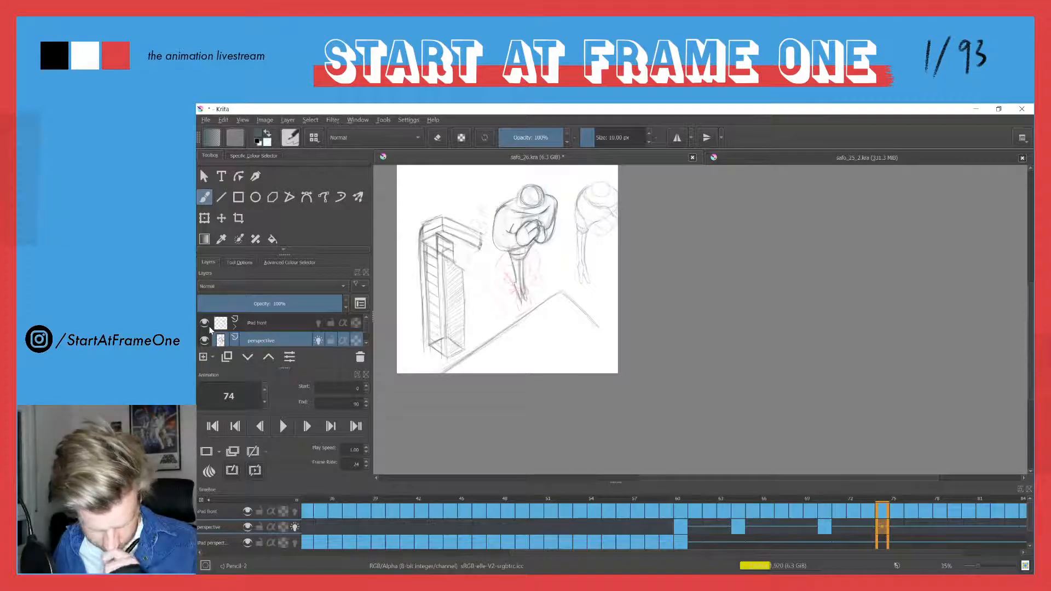
click(869, 541)
click(882, 540)
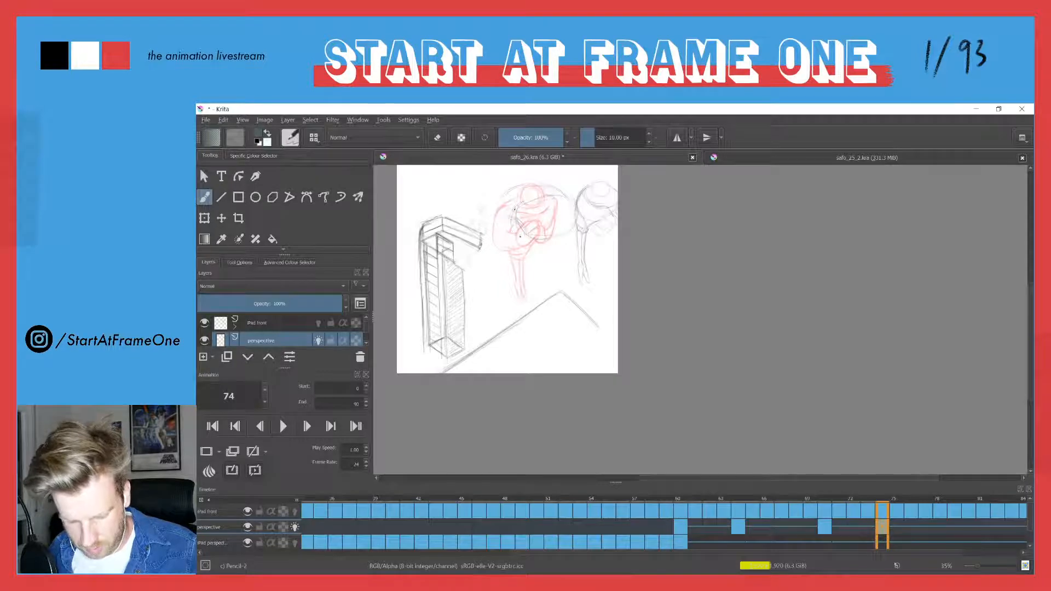
drag(542, 185, 508, 210)
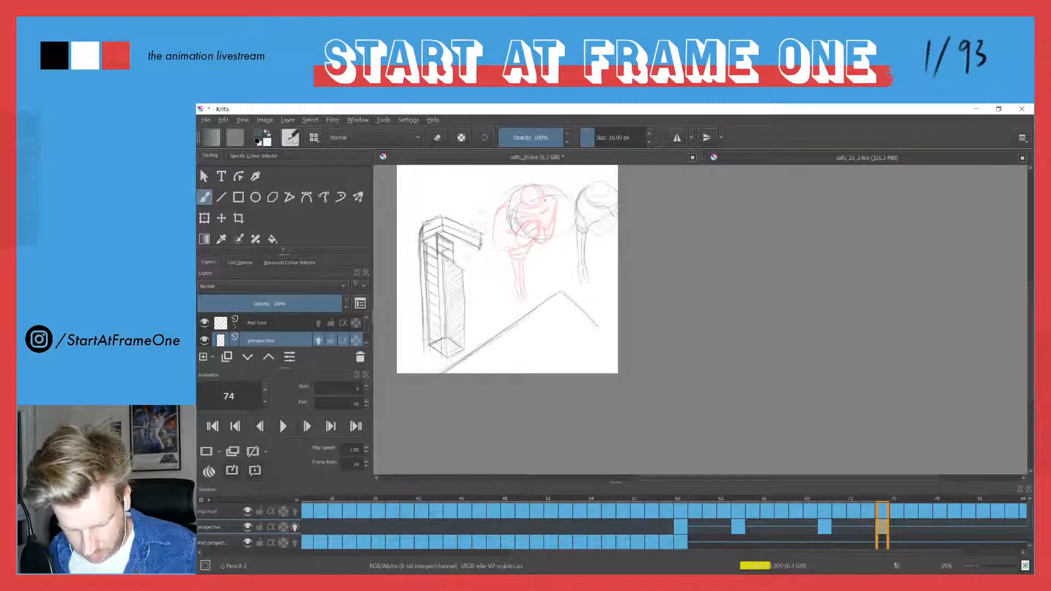
drag(515, 220, 539, 200)
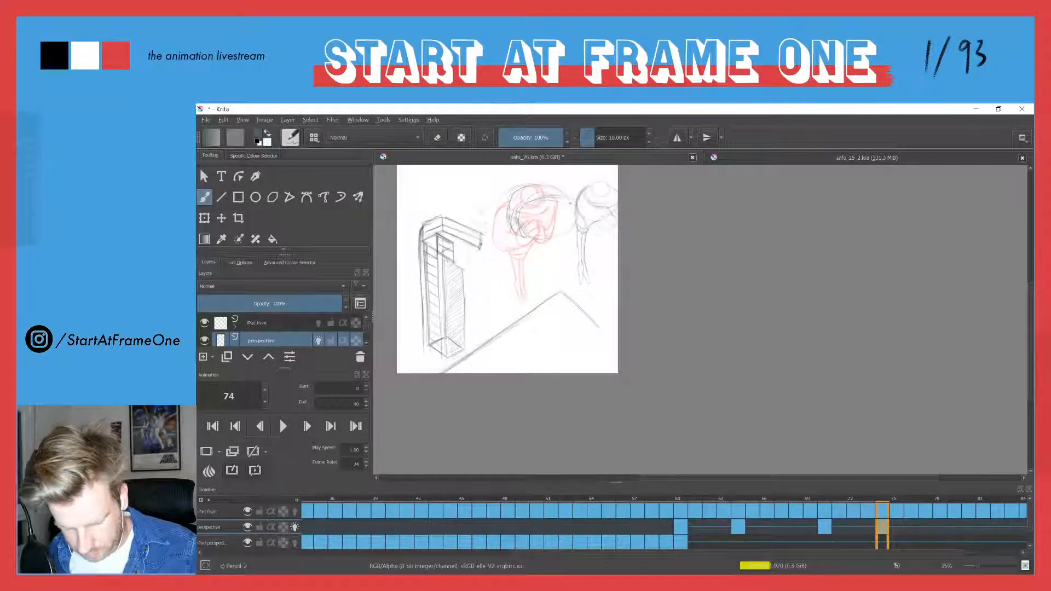
Show only the canvas and rough in the body's wide overlapping ovals between the chimney and the reference pose.
scroll(482, 199, up, 3)
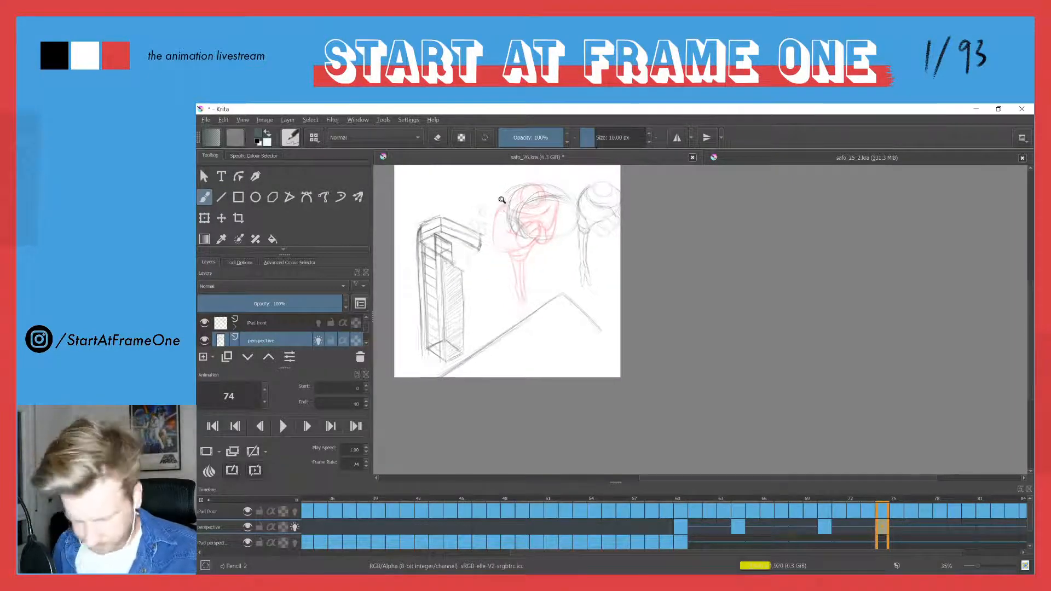
key(Tab)
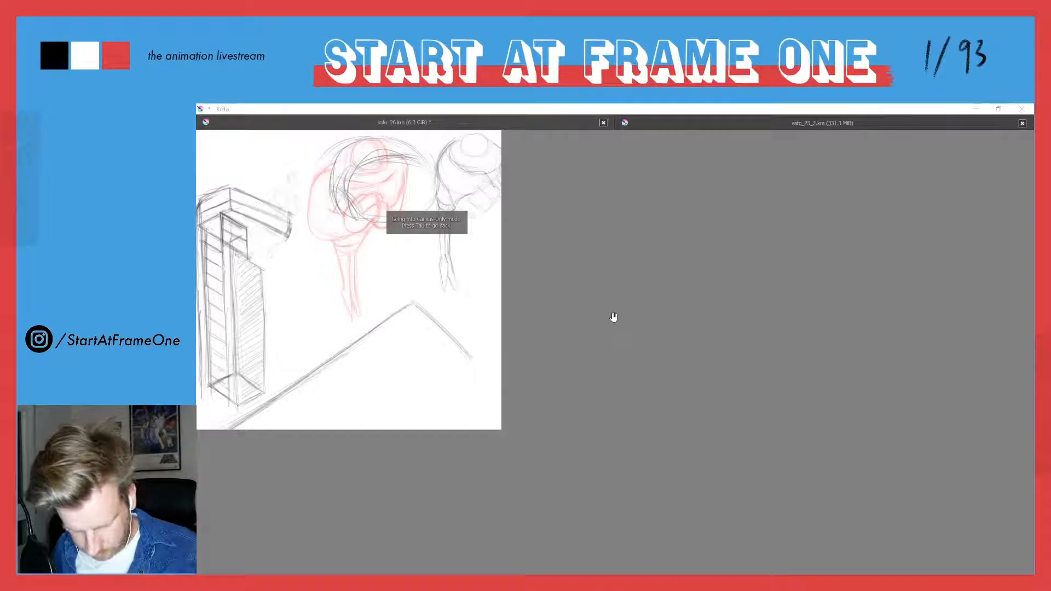
drag(423, 295, 470, 246)
scroll(590, 266, up, 2)
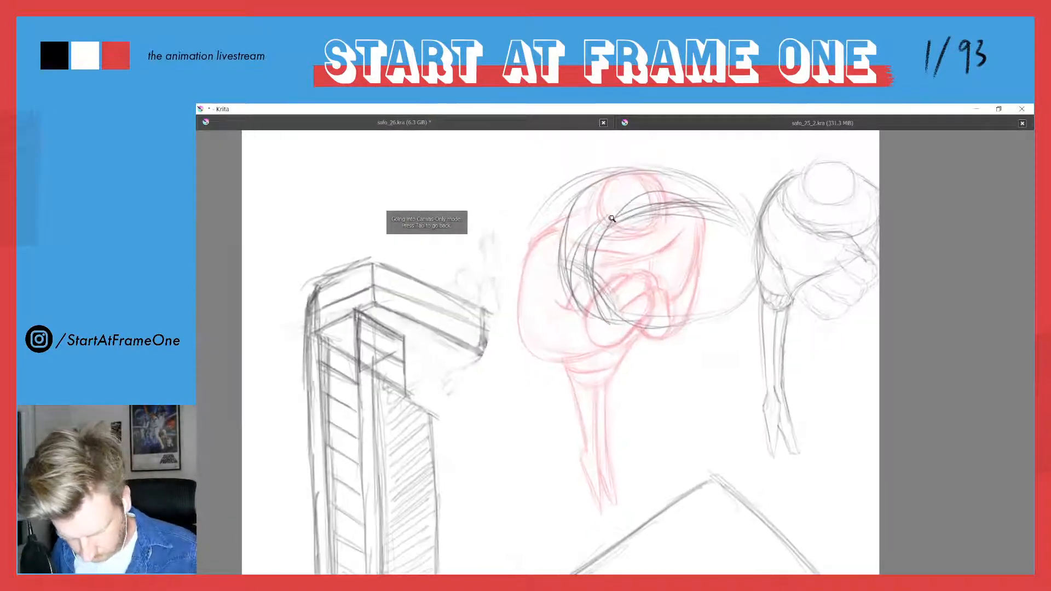
scroll(591, 266, down, 1)
mouse_move(647, 215)
mouse_down()
mouse_move(702, 221)
mouse_move(614, 232)
mouse_move(701, 217)
mouse_move(707, 263)
mouse_up()
mouse_move(706, 213)
mouse_down()
mouse_move(673, 288)
mouse_move(707, 272)
mouse_move(623, 291)
mouse_move(662, 303)
mouse_move(636, 224)
mouse_move(699, 220)
mouse_move(598, 235)
mouse_move(582, 262)
mouse_move(599, 226)
mouse_move(613, 306)
mouse_up()
drag(676, 295, 636, 297)
drag(604, 225, 631, 214)
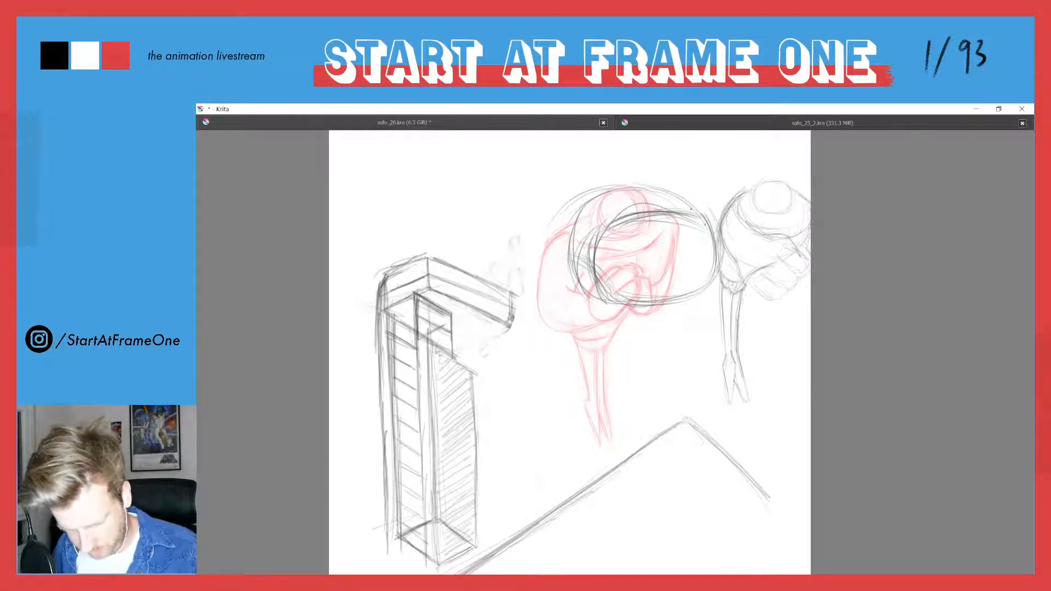
Reinforce the body ovals and sketch a smaller head oval inside the end nearest the reference pose.
mouse_move(696, 215)
mouse_down()
mouse_move(662, 212)
mouse_move(650, 192)
mouse_move(668, 211)
mouse_move(588, 205)
mouse_move(572, 239)
mouse_move(575, 274)
mouse_move(610, 297)
mouse_up()
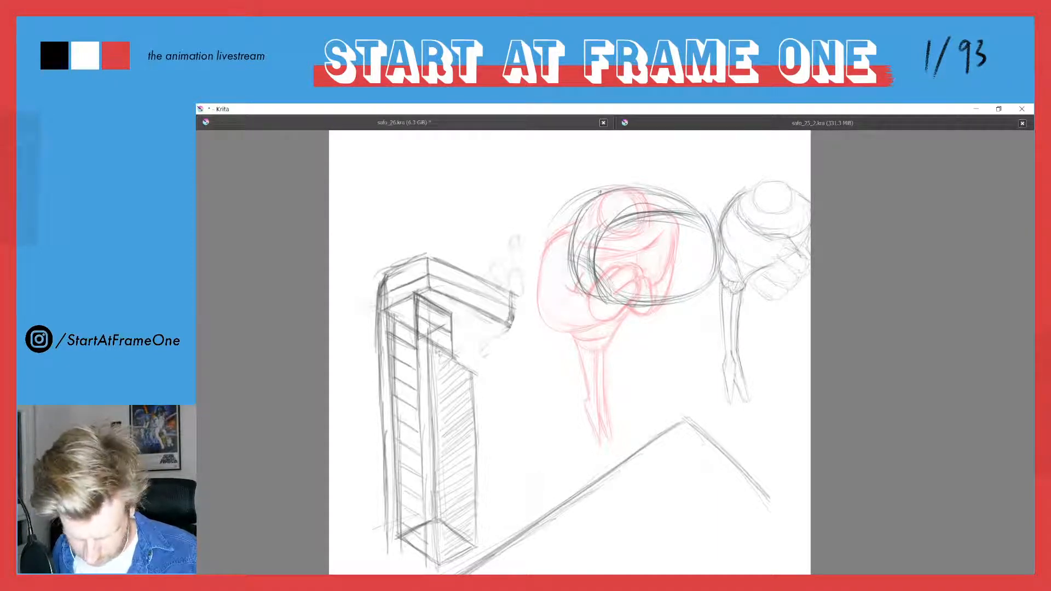
drag(581, 211, 579, 249)
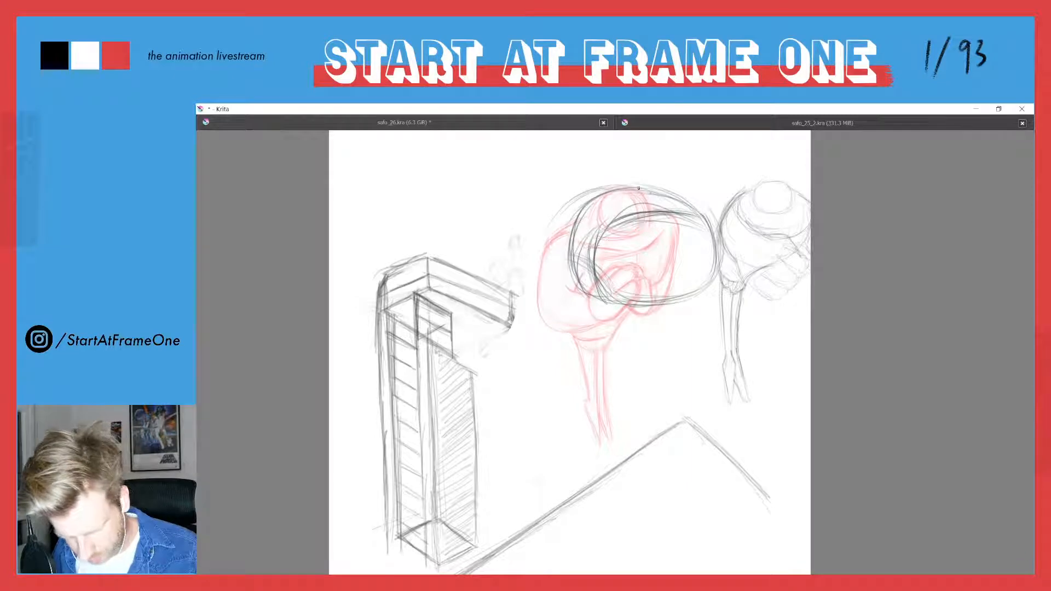
drag(665, 208, 639, 186)
mouse_move(671, 218)
mouse_down()
mouse_move(681, 282)
mouse_move(632, 244)
mouse_move(638, 236)
mouse_move(634, 259)
mouse_move(683, 206)
mouse_move(690, 256)
mouse_move(666, 203)
mouse_move(630, 246)
mouse_move(682, 219)
mouse_move(631, 258)
mouse_move(695, 264)
mouse_move(683, 216)
mouse_move(661, 198)
mouse_move(666, 295)
mouse_up()
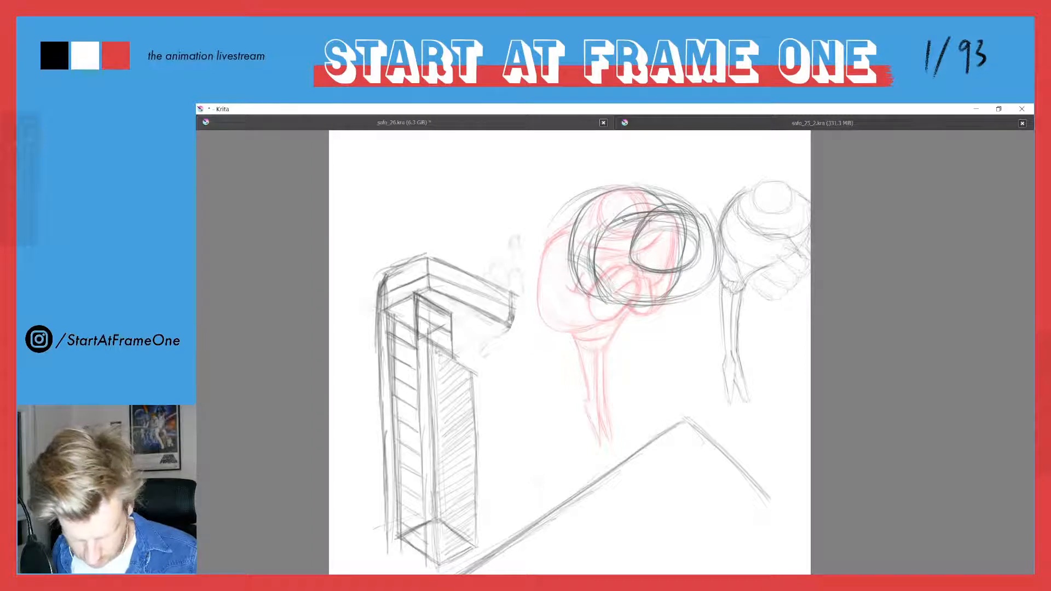
mouse_move(585, 248)
mouse_down()
mouse_move(608, 275)
mouse_move(642, 215)
mouse_move(691, 208)
mouse_move(712, 235)
mouse_move(589, 206)
mouse_move(590, 290)
mouse_move(574, 277)
mouse_move(590, 288)
mouse_move(571, 248)
mouse_up()
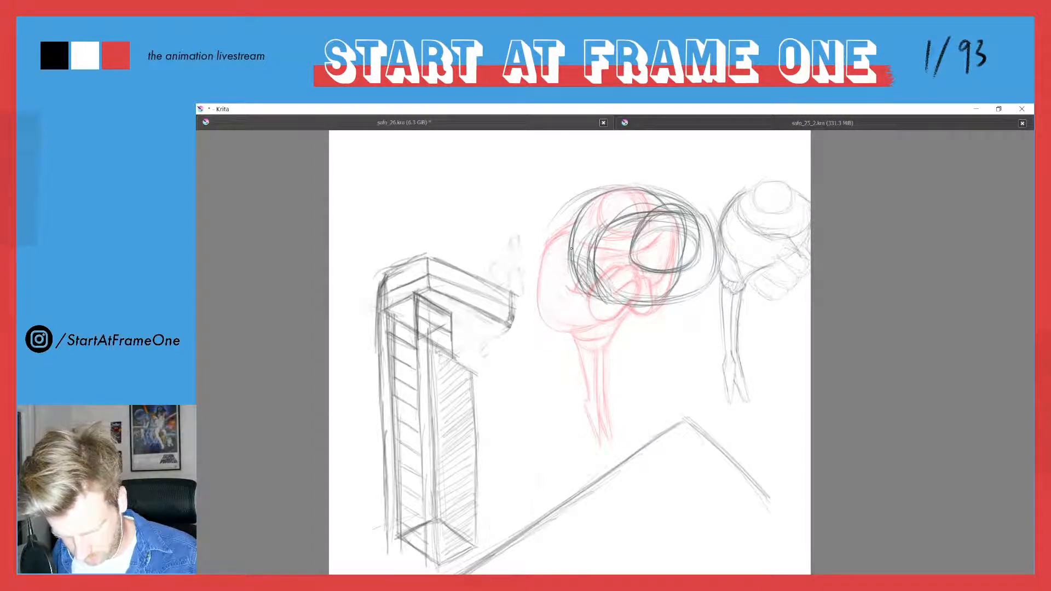
mouse_move(586, 210)
mouse_down()
mouse_move(572, 274)
mouse_move(604, 295)
mouse_move(643, 299)
mouse_up()
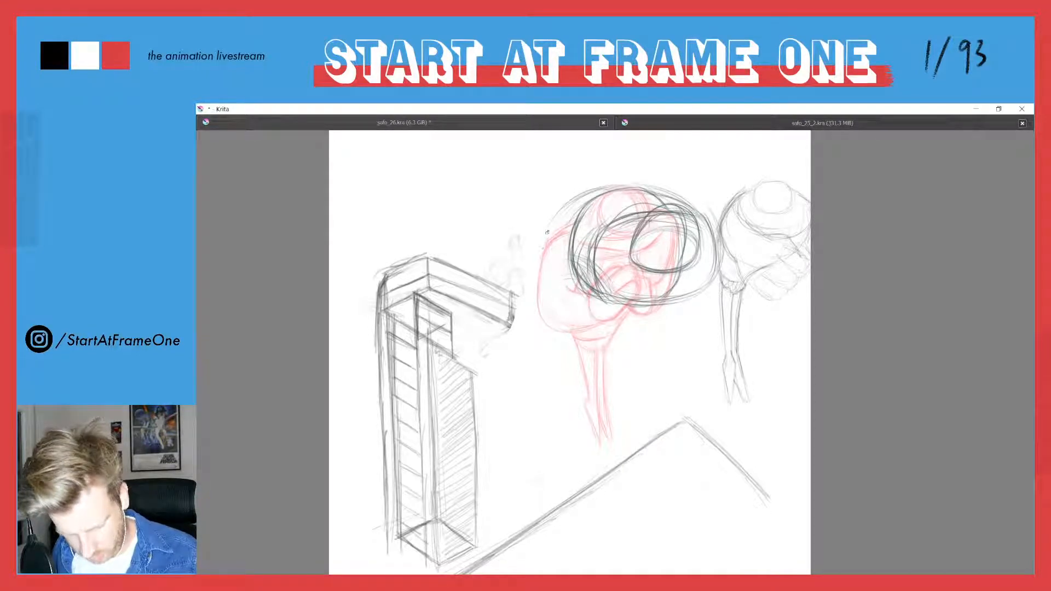
Extend the rough body with a curved shoulder and arm shape on the side facing the chimney.
mouse_move(560, 212)
mouse_down()
mouse_move(582, 319)
mouse_move(620, 278)
mouse_move(690, 246)
mouse_move(597, 308)
mouse_move(546, 263)
mouse_move(552, 229)
mouse_move(550, 280)
mouse_up()
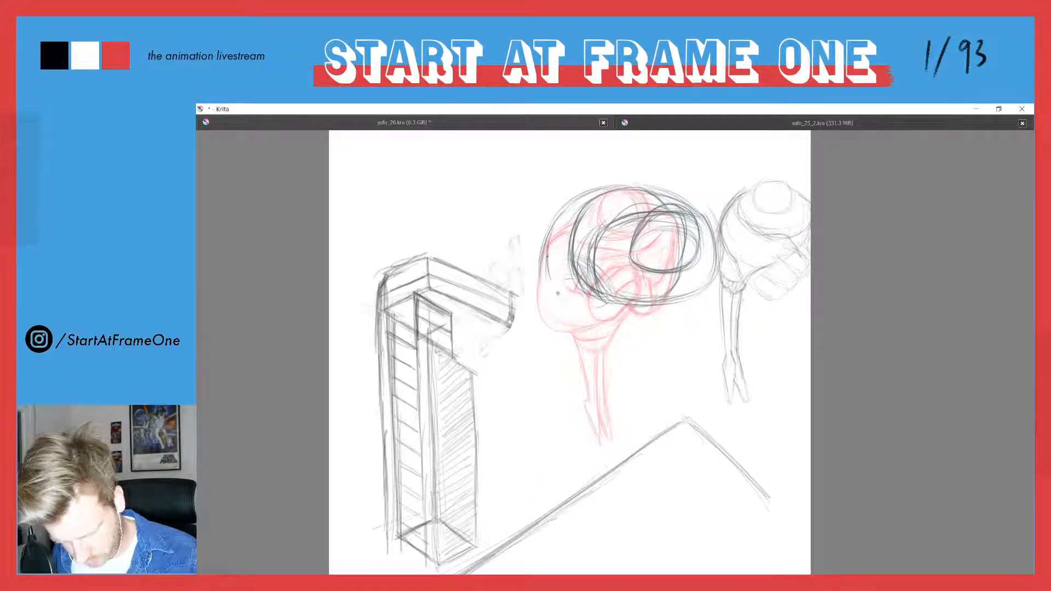
drag(549, 244, 568, 305)
drag(550, 244, 554, 289)
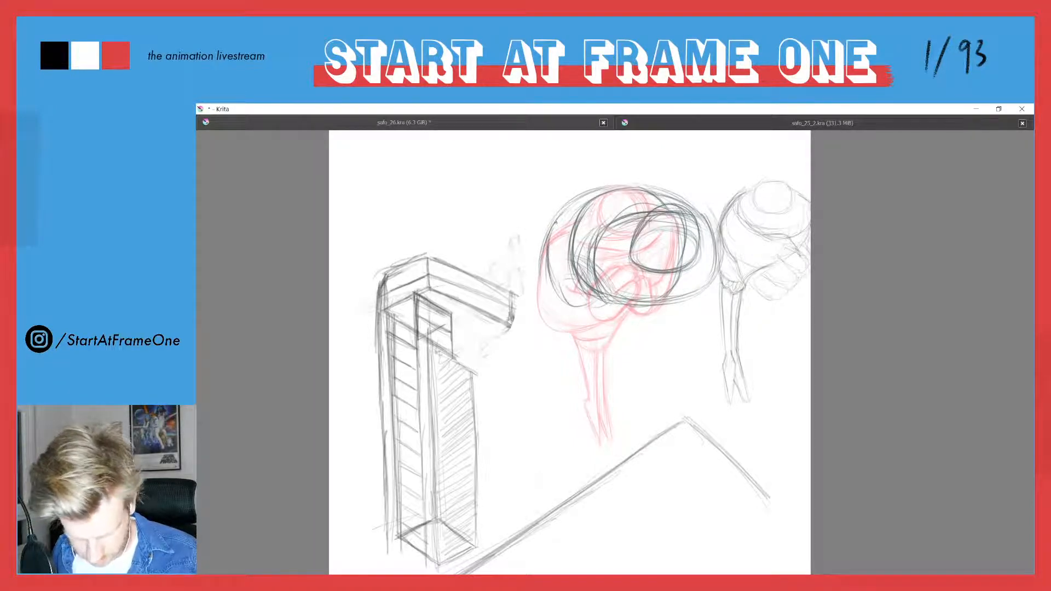
drag(575, 221, 565, 304)
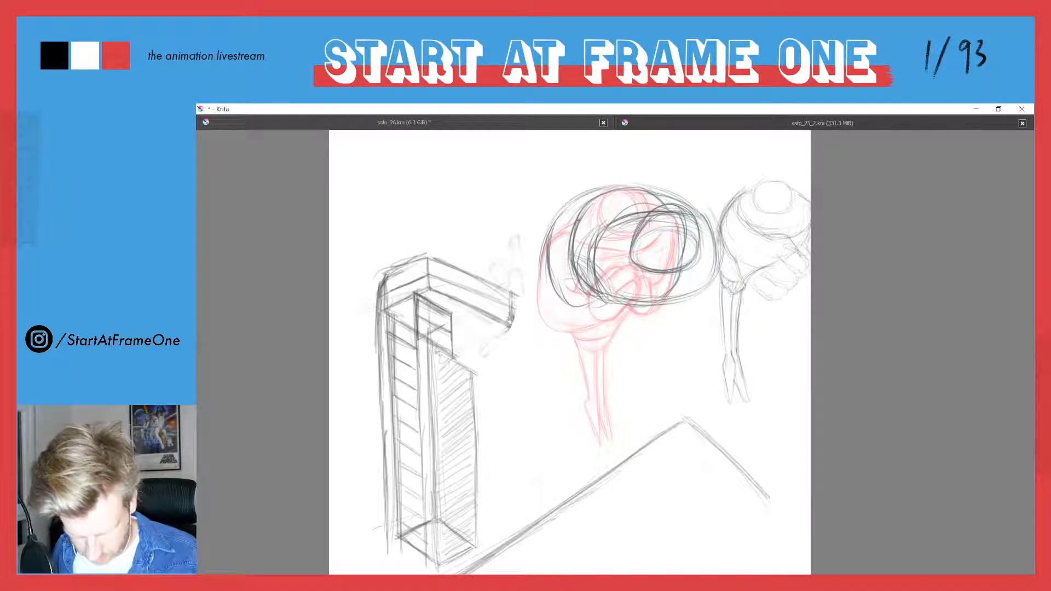
Hide the onion skin and partially erase the rough body ovals until only faint guide lines remain.
click(613, 113)
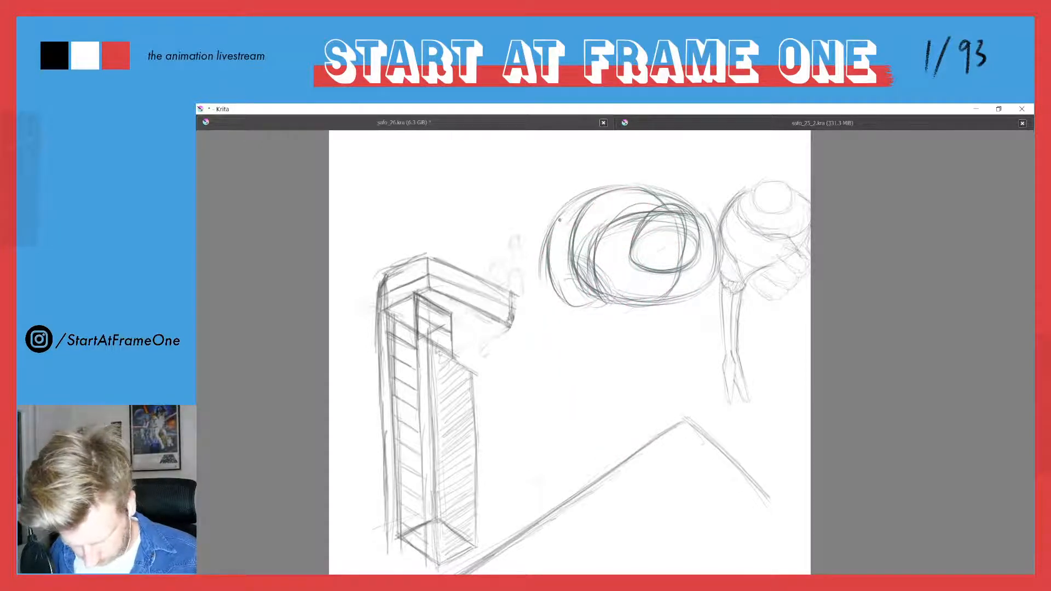
key(e)
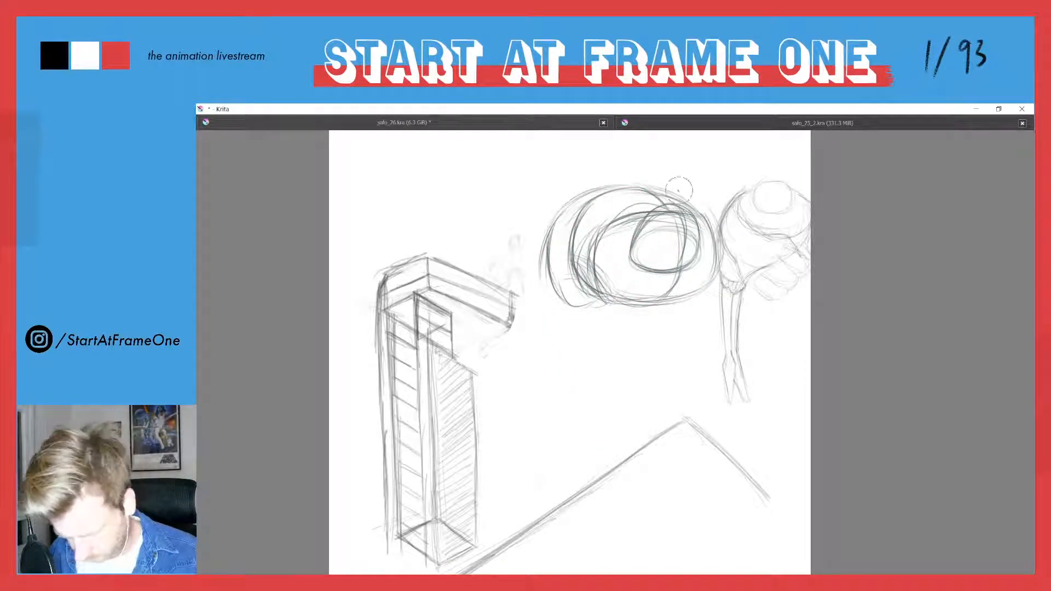
drag(706, 214, 708, 296)
mouse_move(692, 206)
mouse_down()
mouse_move(696, 295)
mouse_move(688, 288)
mouse_up()
drag(656, 189, 681, 293)
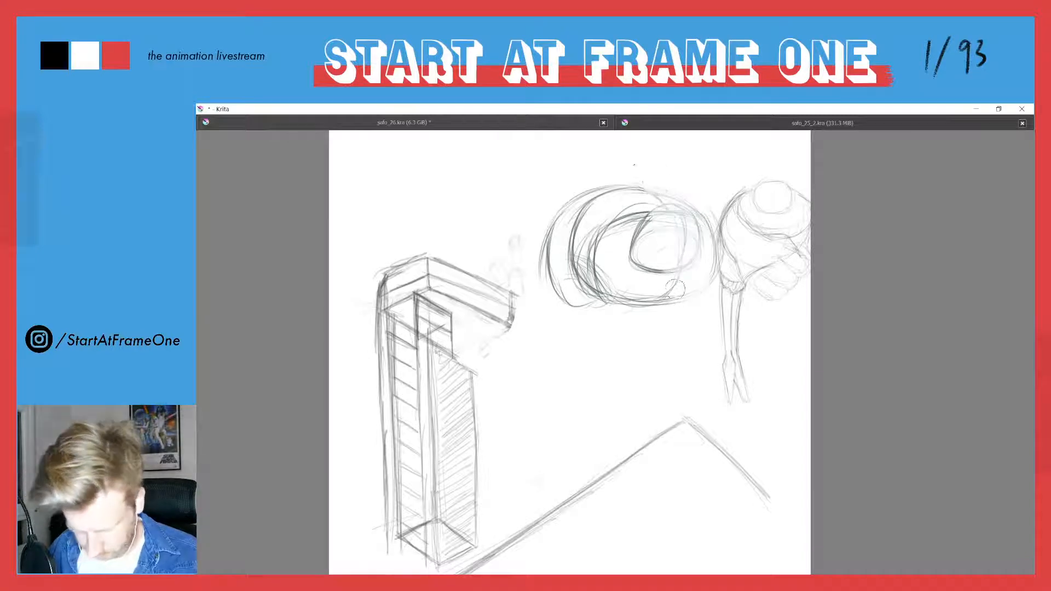
mouse_move(665, 210)
mouse_down()
mouse_move(670, 306)
mouse_move(648, 307)
mouse_up()
mouse_move(599, 189)
mouse_down()
mouse_move(620, 286)
mouse_move(607, 304)
mouse_move(588, 304)
mouse_up()
drag(553, 192, 569, 301)
mouse_move(541, 219)
mouse_down()
mouse_move(548, 303)
mouse_move(656, 316)
mouse_move(706, 197)
mouse_up()
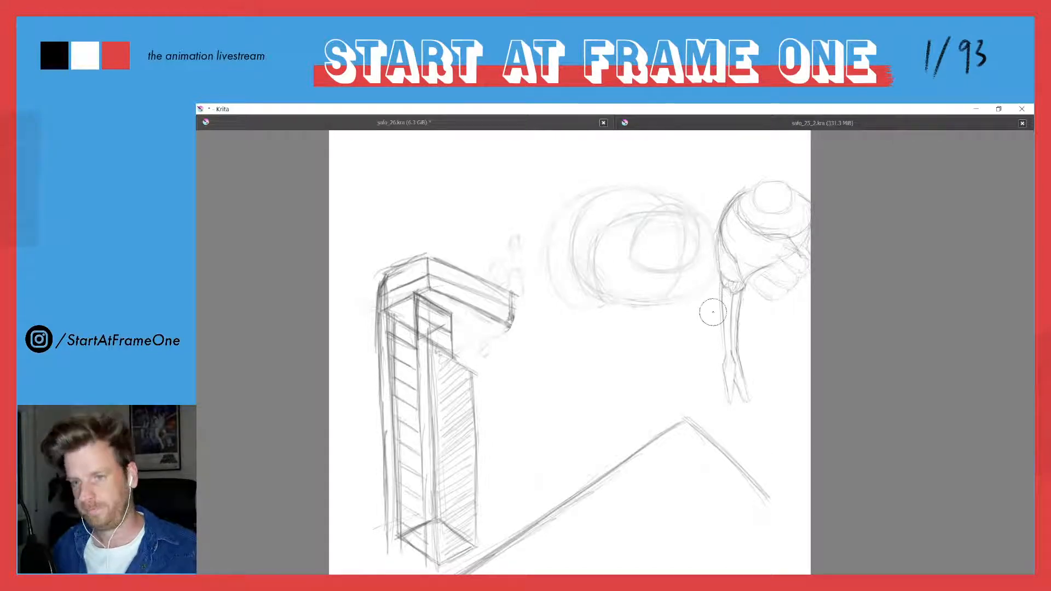
Redraw the head oval and the front and lower body contours in clean dark lines over the faint guides.
key(e)
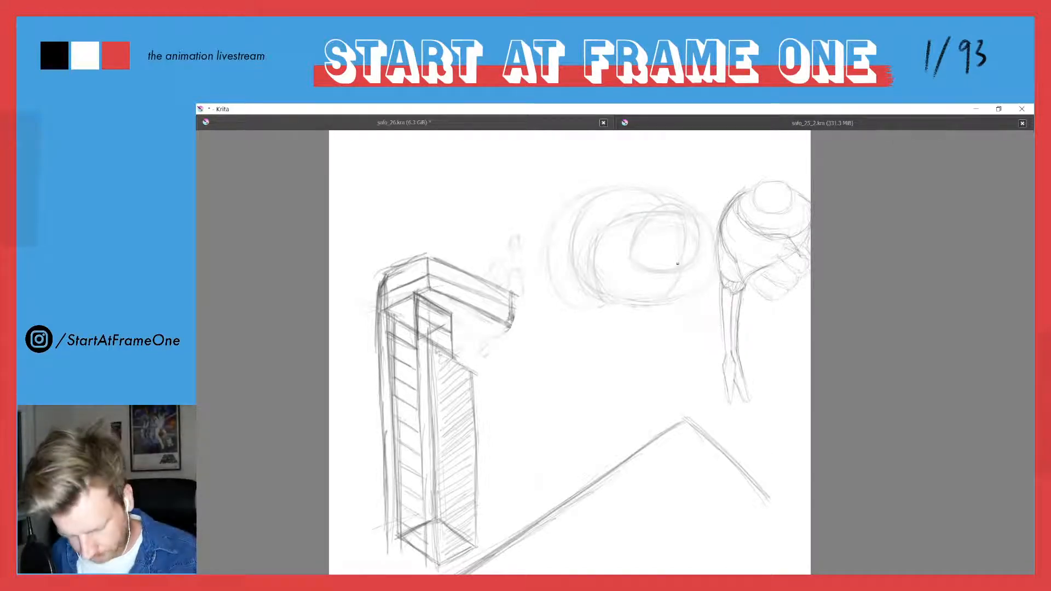
mouse_move(688, 266)
mouse_down()
mouse_move(630, 249)
mouse_move(665, 205)
mouse_move(697, 226)
mouse_move(699, 248)
mouse_move(689, 263)
mouse_move(640, 267)
mouse_move(684, 211)
mouse_move(712, 247)
mouse_move(713, 273)
mouse_move(697, 291)
mouse_move(635, 289)
mouse_move(645, 290)
mouse_up()
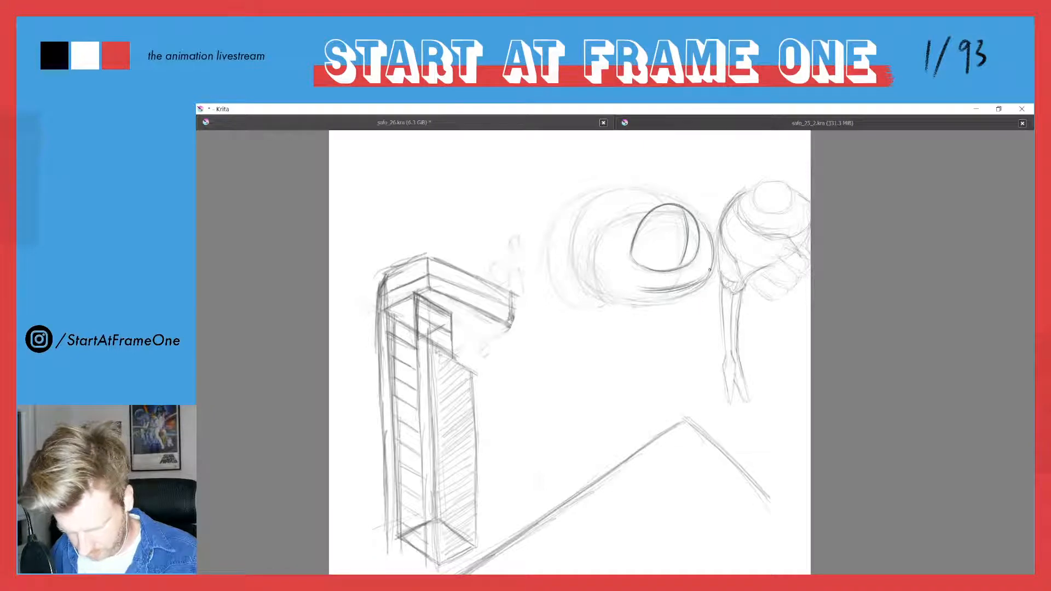
mouse_move(704, 280)
mouse_down()
mouse_move(679, 299)
mouse_move(636, 304)
mouse_up()
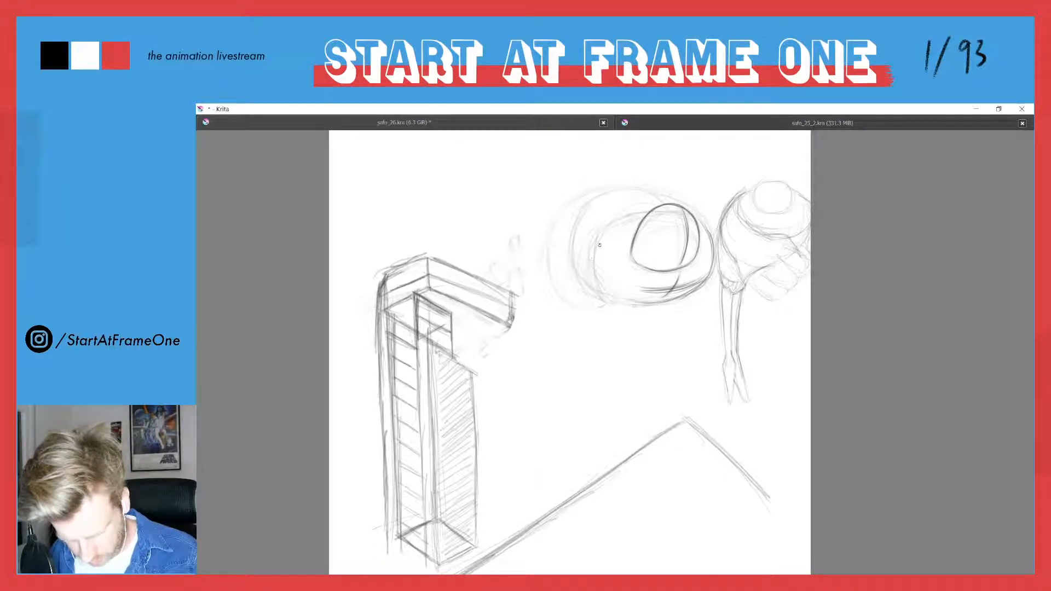
drag(597, 242, 600, 278)
mouse_move(614, 222)
mouse_down()
mouse_move(592, 265)
mouse_move(596, 241)
mouse_up()
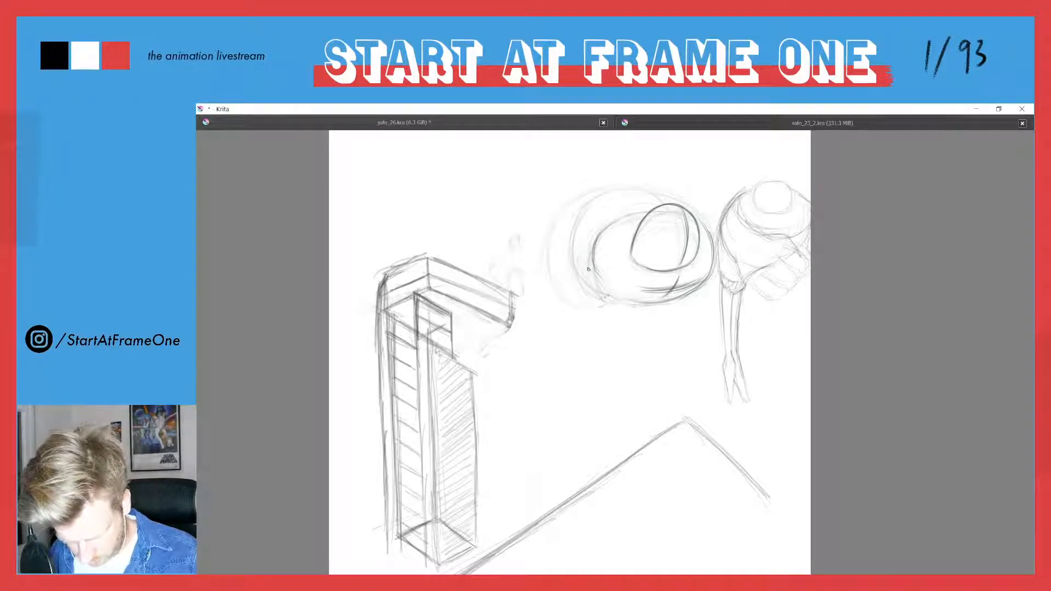
mouse_move(594, 278)
mouse_down()
mouse_move(615, 302)
mouse_move(683, 296)
mouse_up()
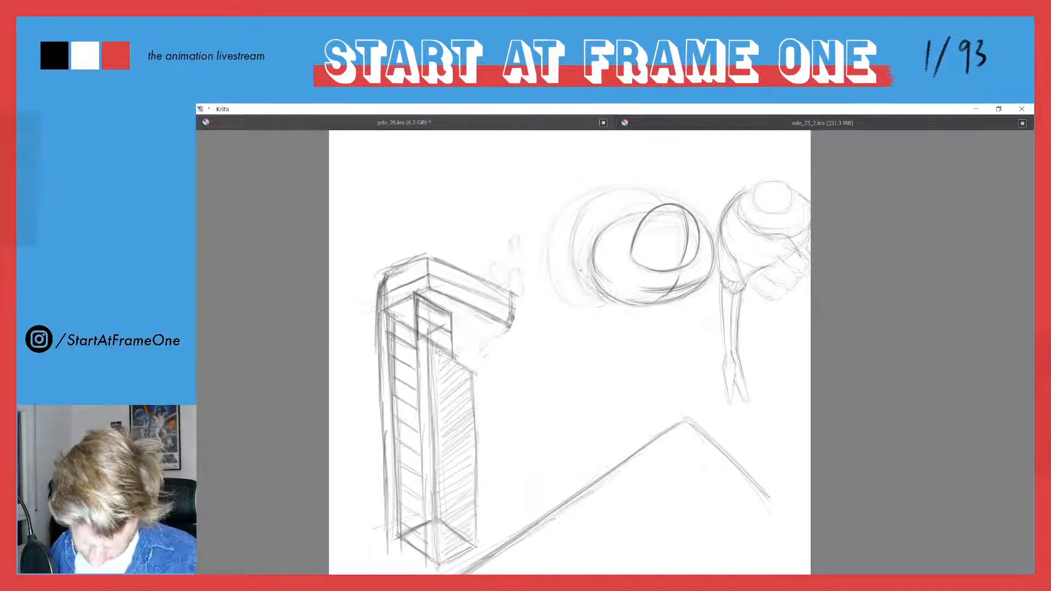
Outline the back and top of the body in darker lines, and add a curve across its lower part.
drag(590, 279, 571, 244)
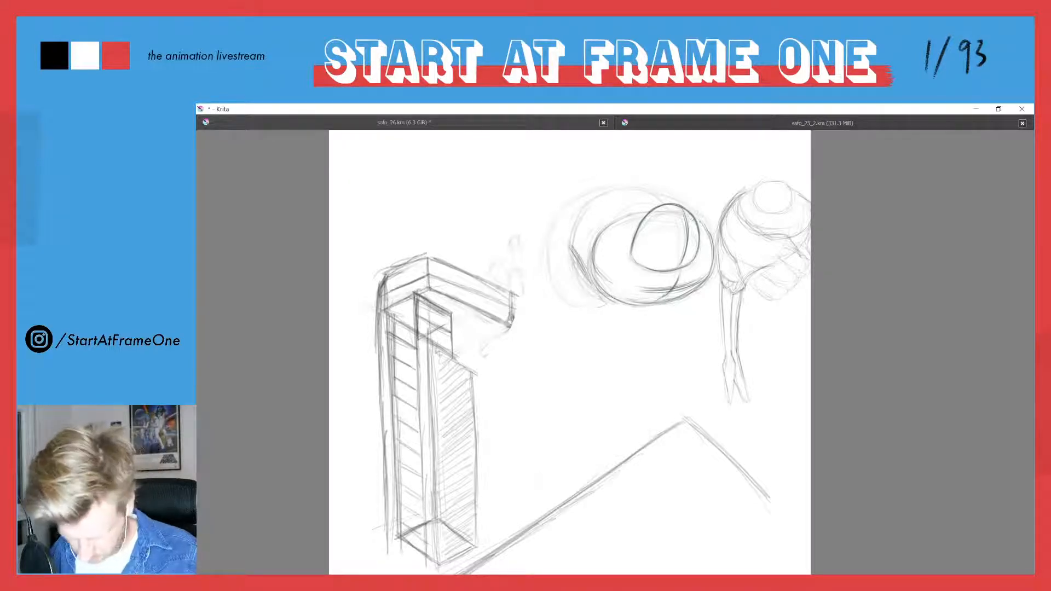
drag(638, 185, 684, 202)
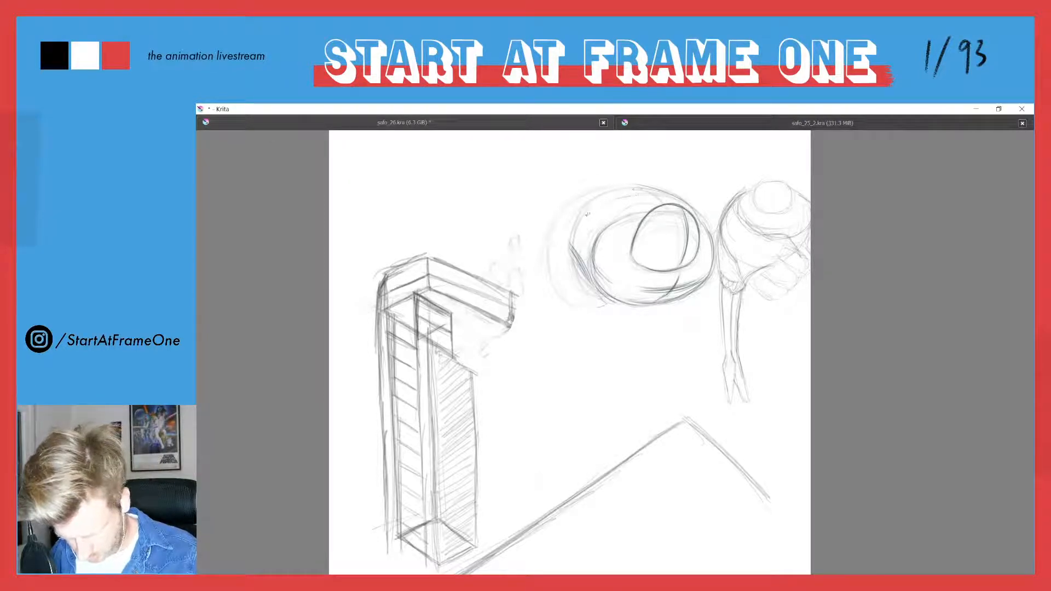
mouse_move(575, 236)
mouse_down()
mouse_move(611, 197)
mouse_move(587, 213)
mouse_move(636, 188)
mouse_move(579, 233)
mouse_move(608, 192)
mouse_move(574, 250)
mouse_up()
drag(589, 211, 571, 257)
mouse_move(612, 195)
mouse_down()
mouse_move(596, 205)
mouse_move(660, 210)
mouse_move(655, 202)
mouse_move(703, 227)
mouse_up()
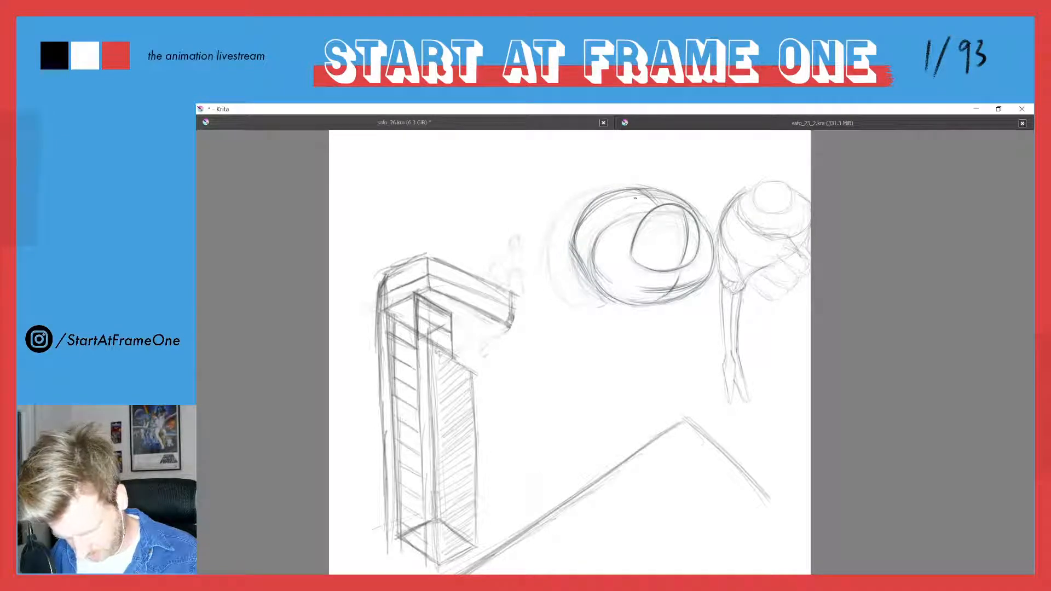
mouse_move(628, 195)
mouse_down()
mouse_move(670, 196)
mouse_move(602, 202)
mouse_move(579, 242)
mouse_move(595, 286)
mouse_up()
mouse_move(616, 193)
mouse_down()
mouse_move(563, 225)
mouse_move(559, 243)
mouse_move(637, 278)
mouse_move(601, 287)
mouse_move(614, 291)
mouse_up()
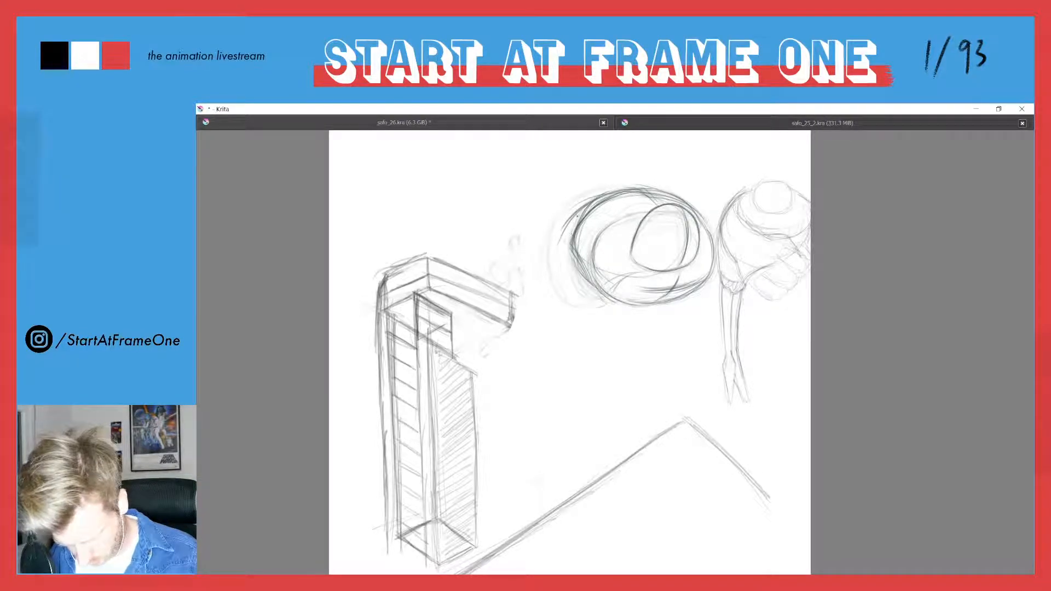
Draw the arm shape on the body's chimney side with a hatched lower end, and flip against the previous pose.
mouse_move(576, 218)
mouse_down()
mouse_move(560, 280)
mouse_move(586, 303)
mouse_move(578, 303)
mouse_up()
mouse_move(562, 242)
mouse_down()
mouse_move(572, 292)
mouse_move(594, 287)
mouse_move(563, 285)
mouse_move(591, 283)
mouse_move(574, 274)
mouse_up()
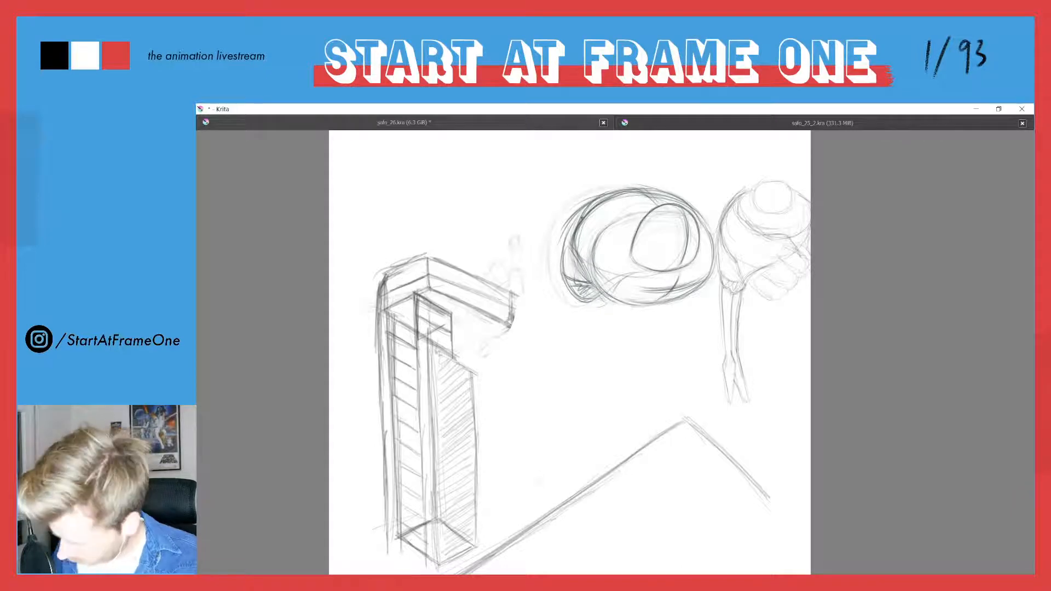
key(Left)
key(Right)
key(Left)
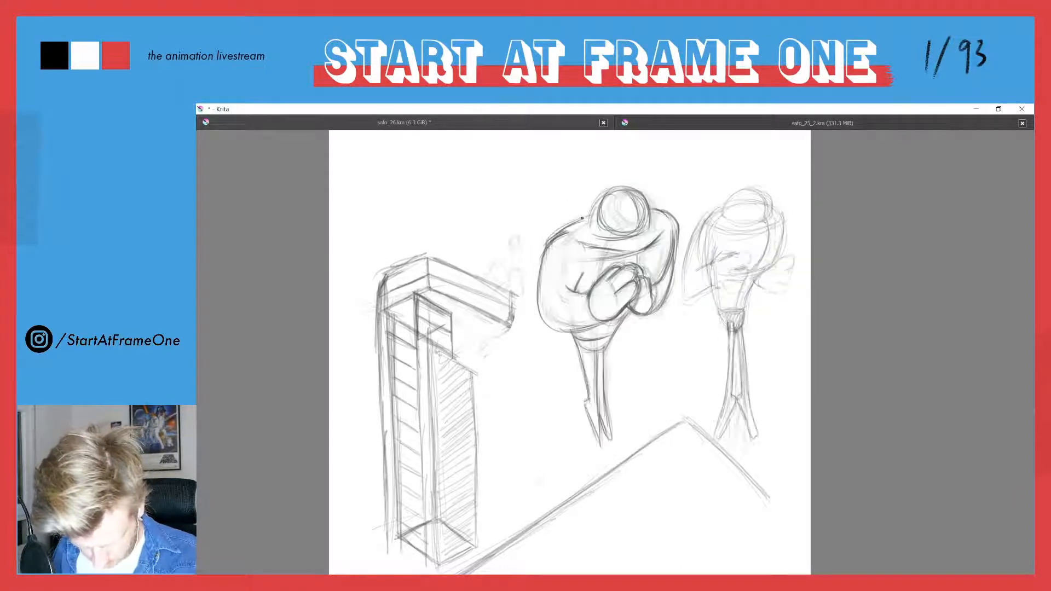
key(Right)
Darken the chimney-side contour and draw a small upright oval inside it, checking it against the previous pose.
mouse_move(593, 201)
mouse_down()
mouse_move(558, 265)
mouse_move(567, 247)
mouse_move(596, 284)
mouse_up()
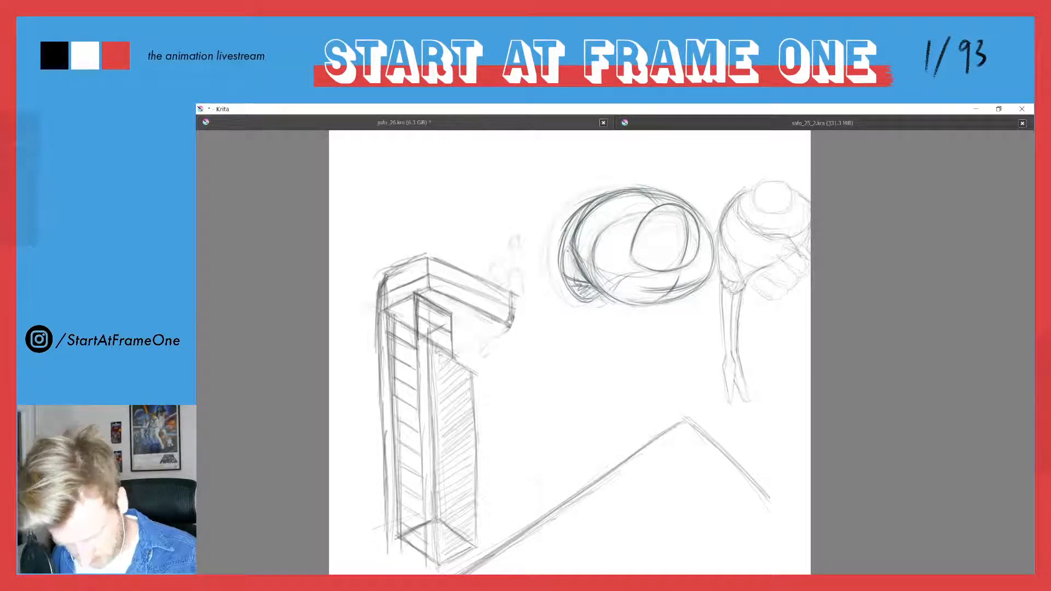
drag(587, 219, 601, 252)
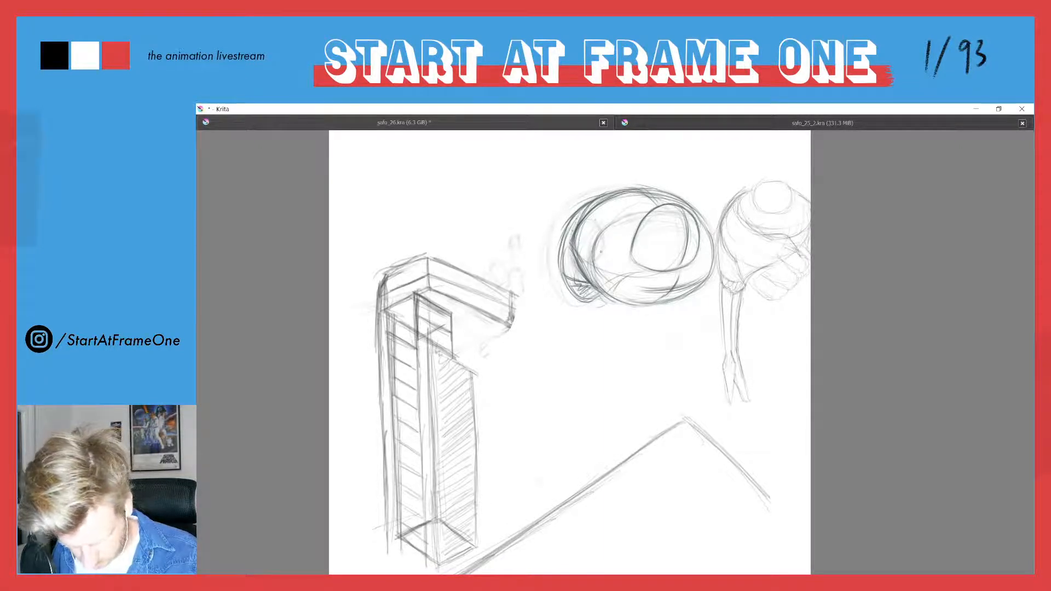
key(Left)
key(Right)
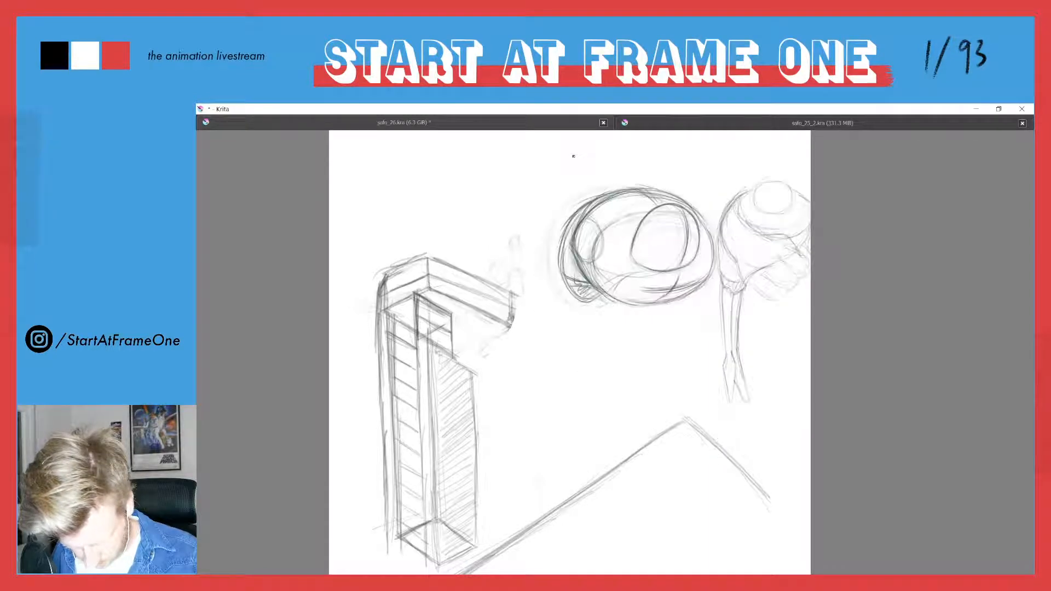
drag(604, 216, 589, 265)
mouse_move(606, 217)
mouse_down()
mouse_move(593, 265)
mouse_move(574, 226)
mouse_up()
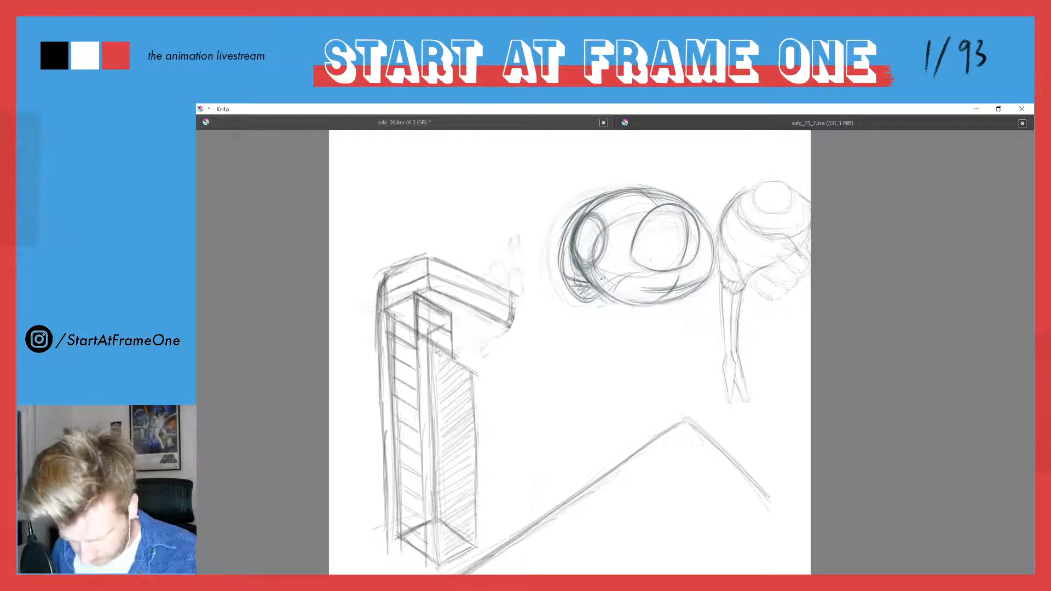
Sketch faint, overlapping rounded finger lobes hanging below the body, stepping down toward the chimney side.
mouse_move(615, 290)
mouse_down()
mouse_move(637, 276)
mouse_move(596, 311)
mouse_up()
mouse_move(649, 281)
mouse_down()
mouse_move(678, 315)
mouse_move(677, 304)
mouse_move(632, 327)
mouse_move(626, 317)
mouse_move(656, 335)
mouse_move(627, 314)
mouse_move(653, 334)
mouse_move(629, 309)
mouse_move(602, 313)
mouse_move(636, 307)
mouse_move(647, 293)
mouse_move(627, 313)
mouse_move(648, 297)
mouse_move(617, 300)
mouse_move(632, 323)
mouse_up()
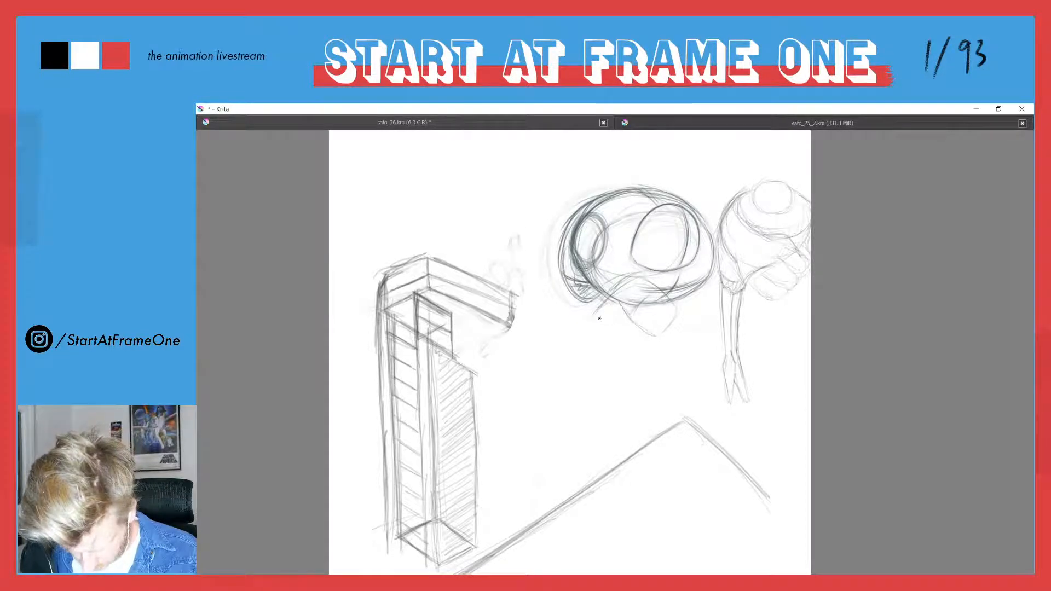
mouse_move(625, 361)
mouse_down()
mouse_move(612, 367)
mouse_move(601, 336)
mouse_up()
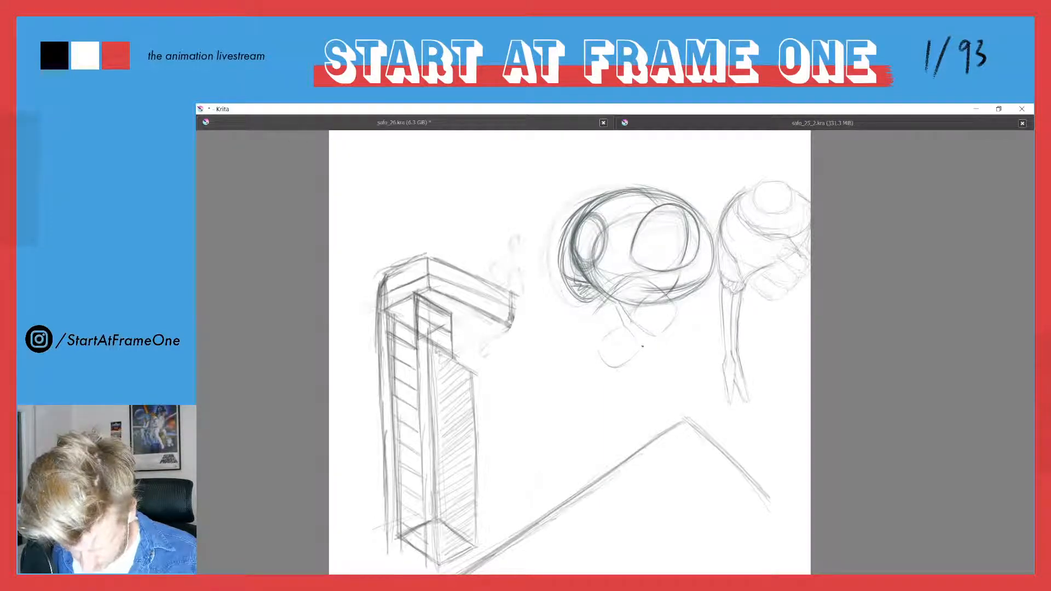
drag(591, 329, 596, 348)
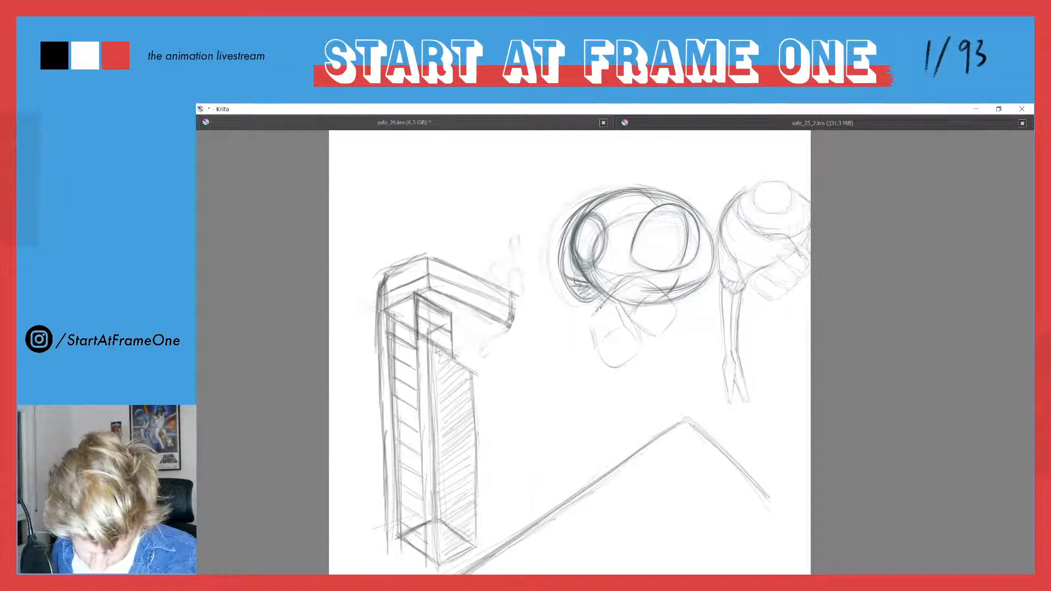
drag(597, 312, 570, 367)
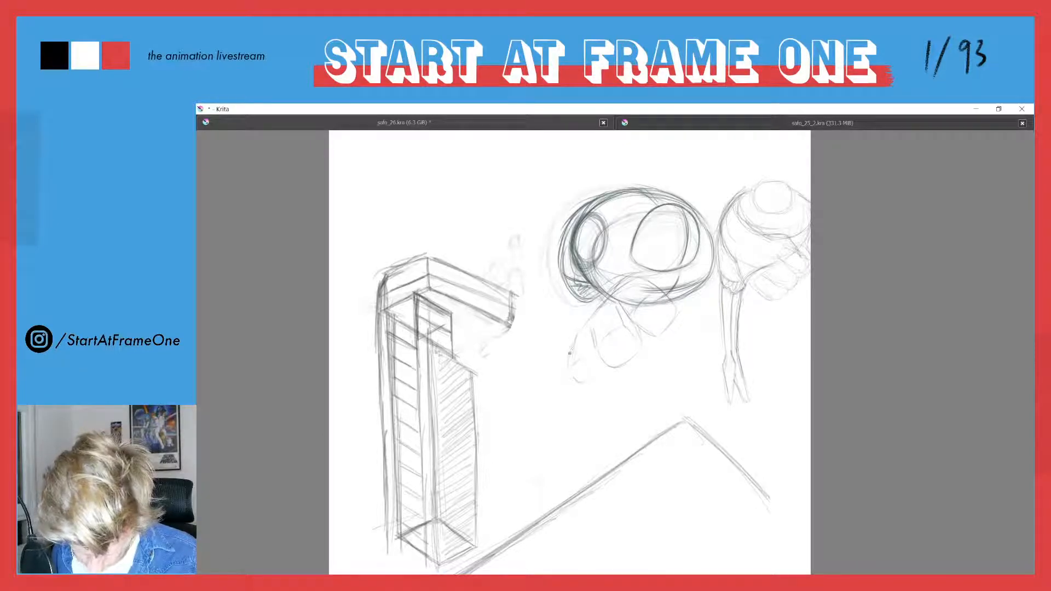
Firm up the outlines of the finger lobes and add curved bands across them below the body.
drag(579, 315, 570, 375)
drag(607, 342, 592, 363)
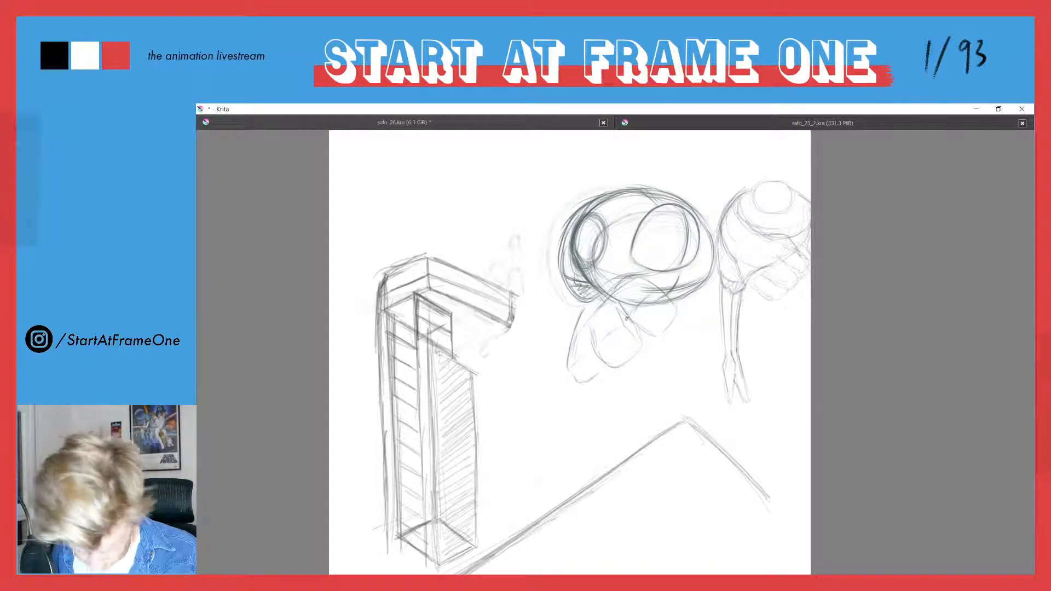
mouse_move(626, 318)
mouse_down()
mouse_move(605, 331)
mouse_move(632, 351)
mouse_move(655, 330)
mouse_move(608, 326)
mouse_move(597, 338)
mouse_move(592, 313)
mouse_move(609, 355)
mouse_move(590, 332)
mouse_move(570, 361)
mouse_move(608, 352)
mouse_move(578, 366)
mouse_up()
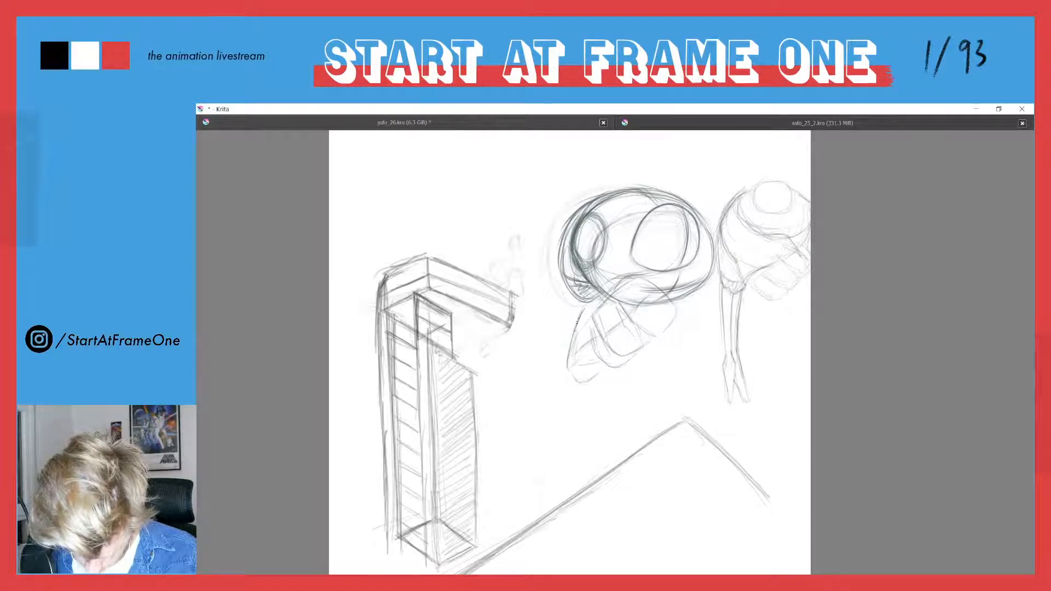
mouse_move(580, 319)
mouse_down()
mouse_move(609, 357)
mouse_move(596, 333)
mouse_move(573, 353)
mouse_up()
drag(610, 358, 578, 369)
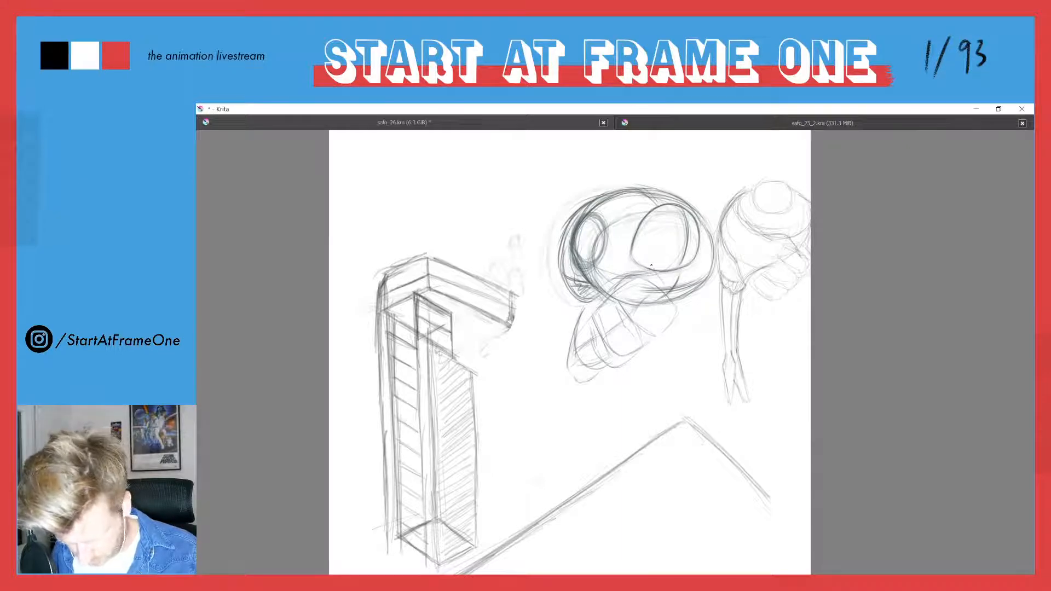
Draw darker arm lines from the small upright oval through the lower body and down to the finger lobes.
mouse_move(628, 270)
mouse_down()
mouse_move(670, 278)
mouse_move(616, 277)
mouse_move(620, 256)
mouse_move(629, 268)
mouse_move(607, 230)
mouse_move(612, 249)
mouse_up()
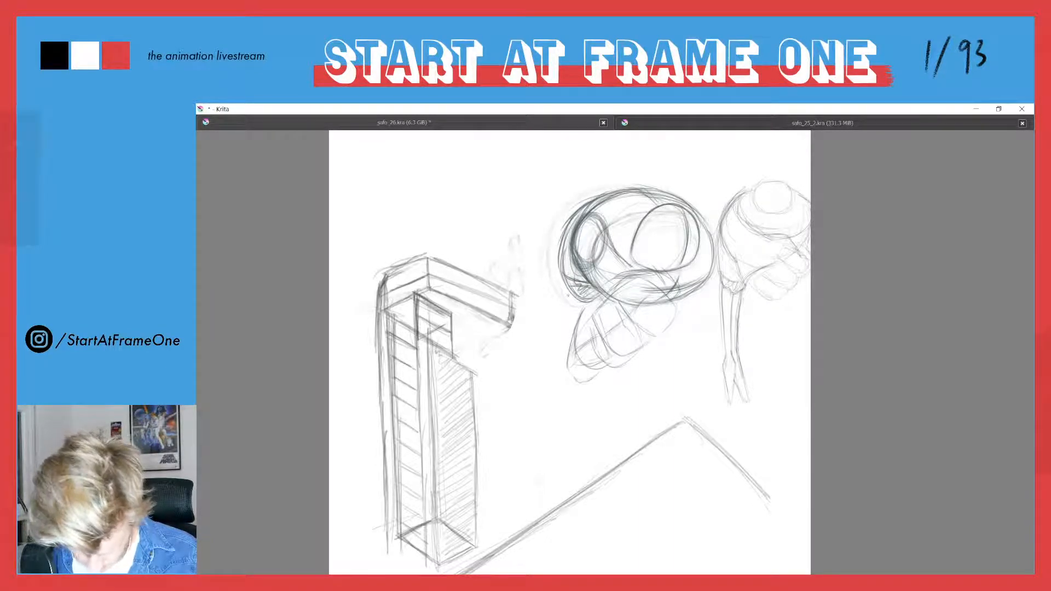
mouse_move(568, 296)
mouse_down()
mouse_move(569, 249)
mouse_move(579, 324)
mouse_up()
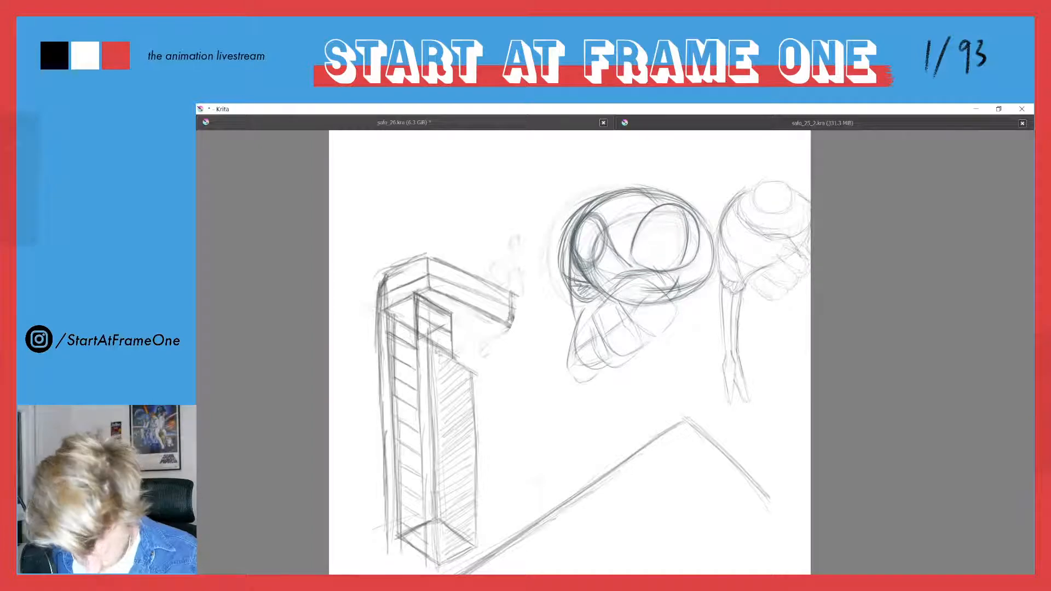
drag(608, 234, 632, 271)
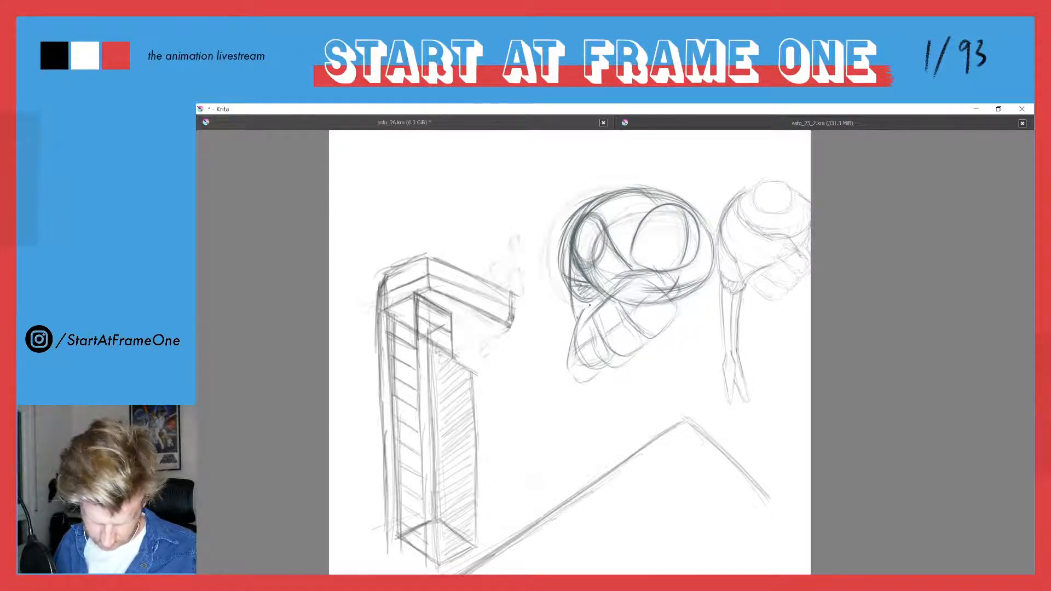
mouse_move(578, 318)
mouse_down()
mouse_move(573, 357)
mouse_move(598, 368)
mouse_up()
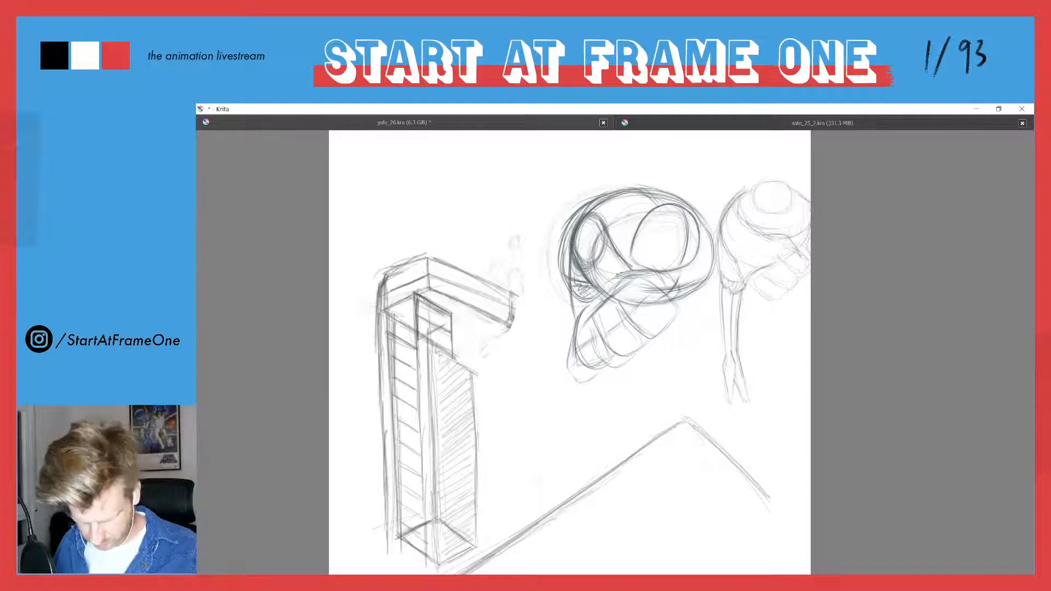
drag(651, 271, 682, 293)
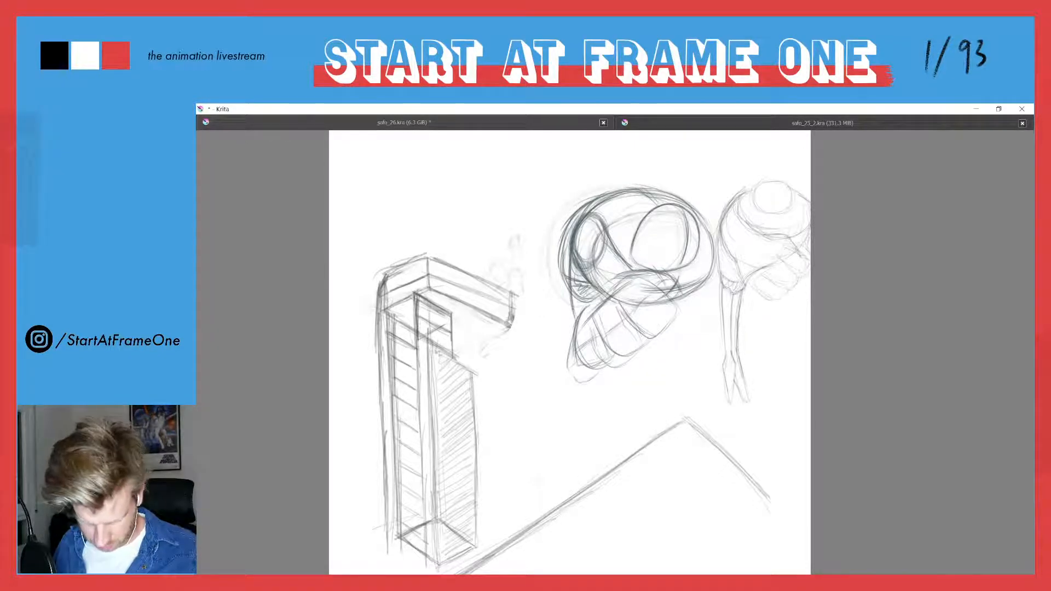
Erase the small upright oval and hatched arm end, and draw long lines down the chimney side of the hand.
key(e)
mouse_move(587, 256)
mouse_down()
mouse_move(586, 293)
mouse_move(595, 230)
mouse_move(583, 281)
mouse_move(602, 276)
mouse_move(600, 286)
mouse_up()
key(e)
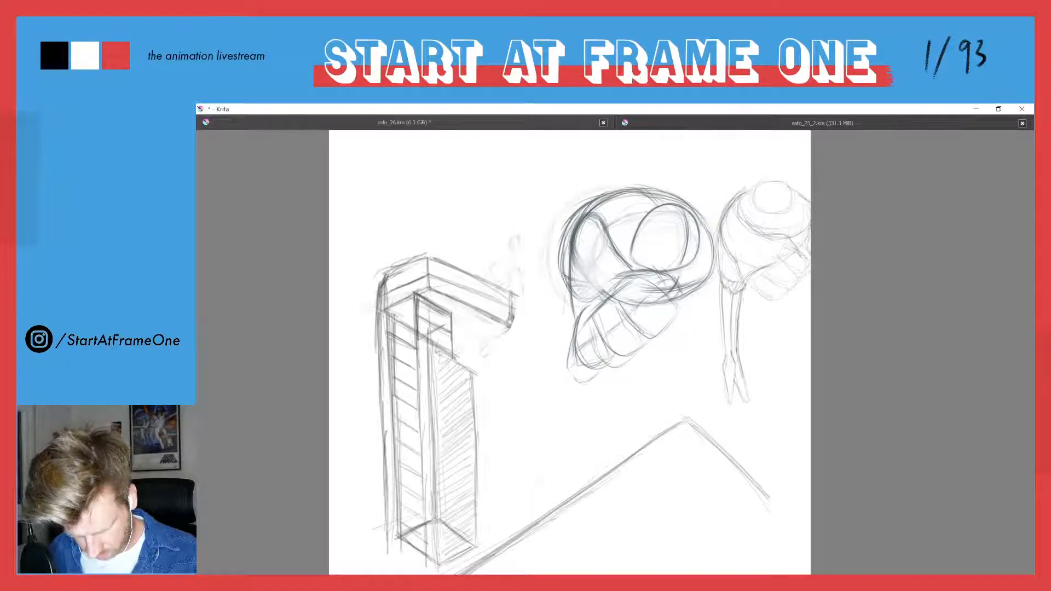
mouse_move(566, 291)
mouse_down()
mouse_move(562, 365)
mouse_move(564, 352)
mouse_up()
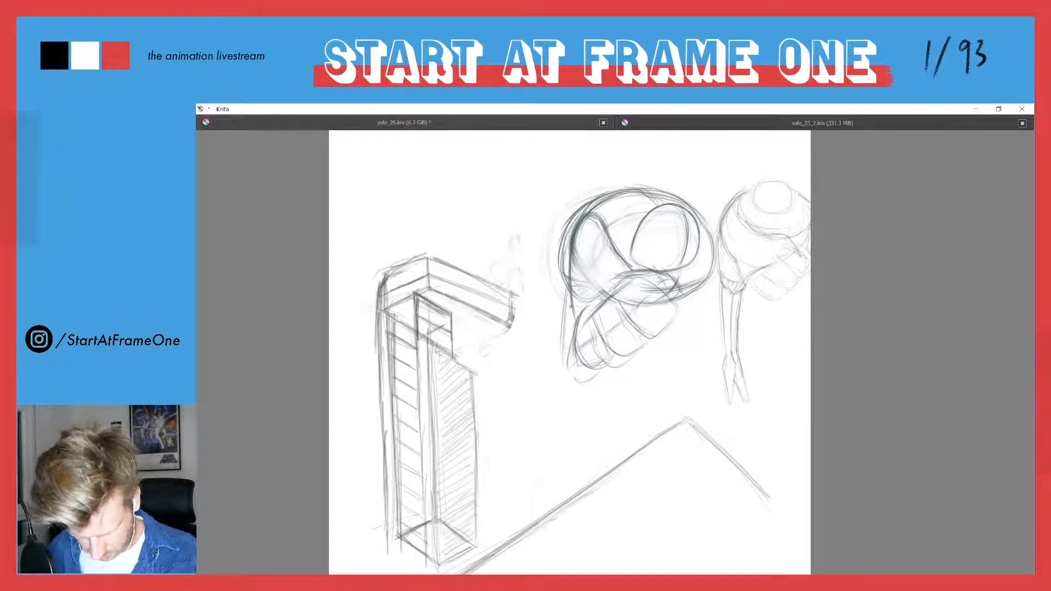
drag(573, 309, 568, 381)
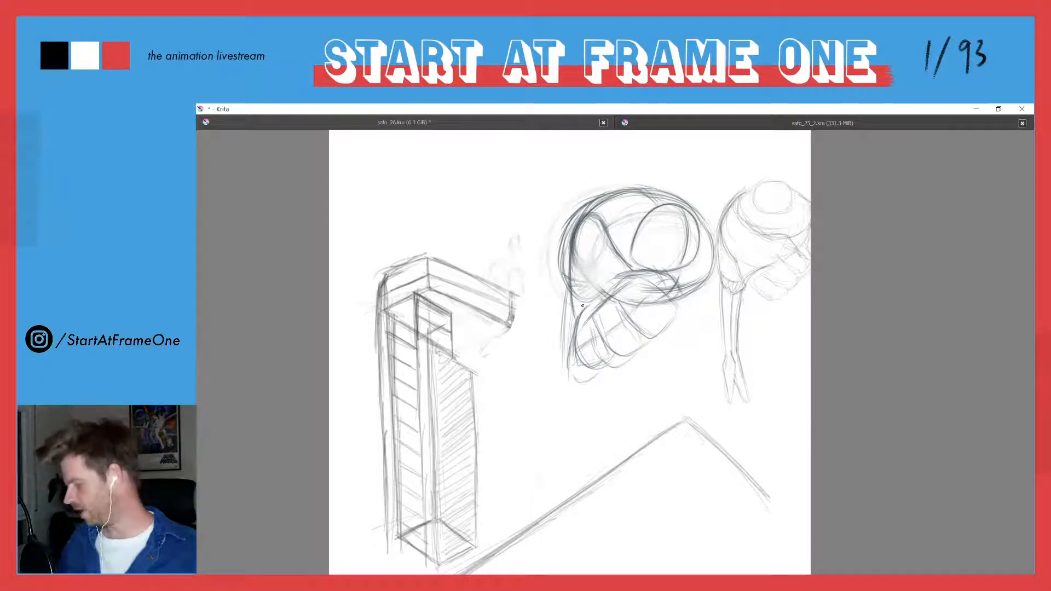
Flip repeatedly between this pose and the previous one to compare the body, arms and hands.
key(Left)
key(Right)
key(Left)
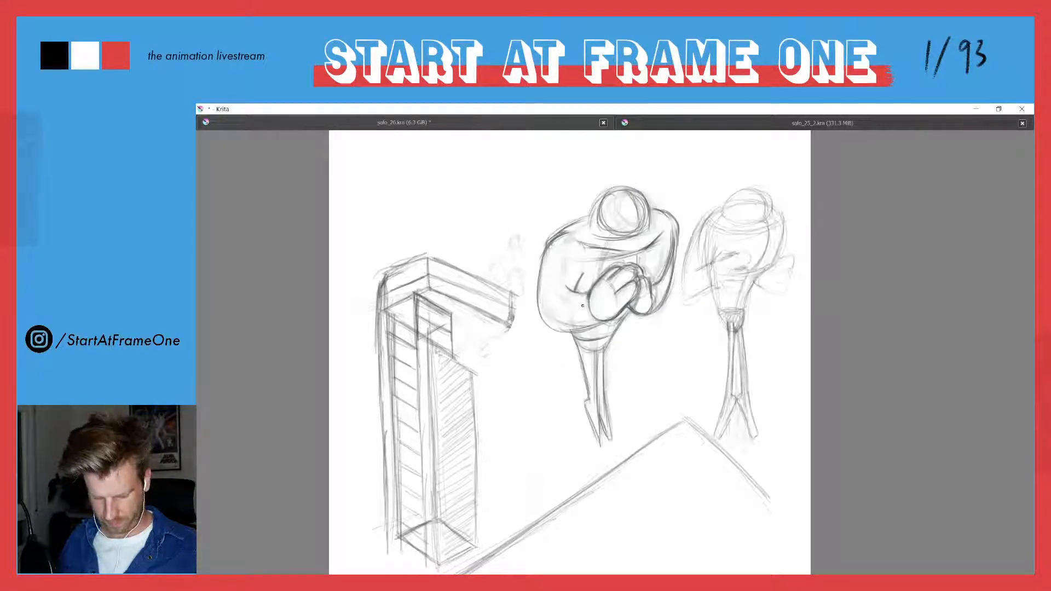
key(Right)
key(Left)
key(Right)
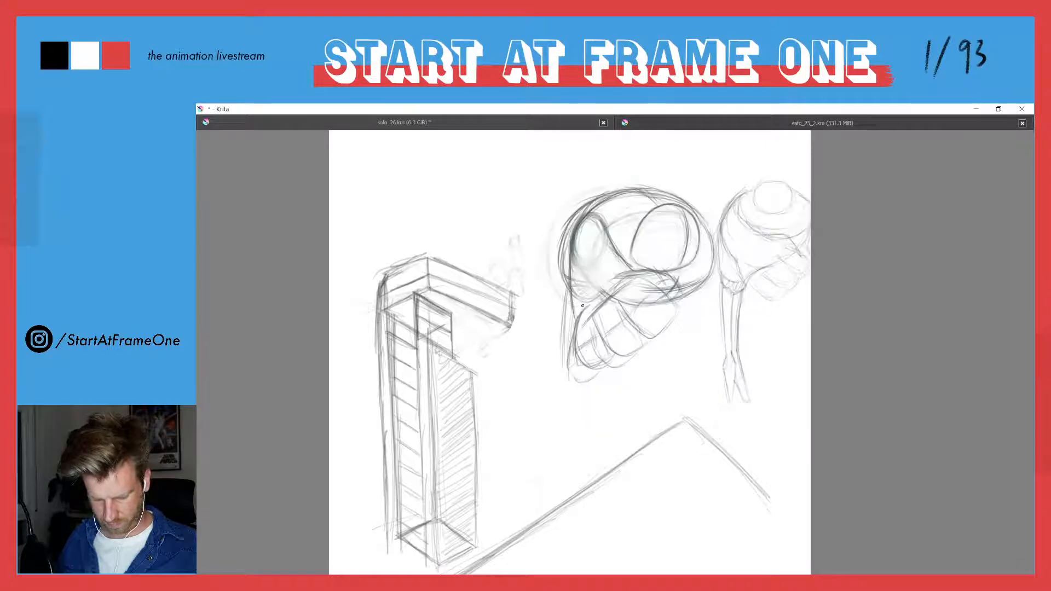
key(Left)
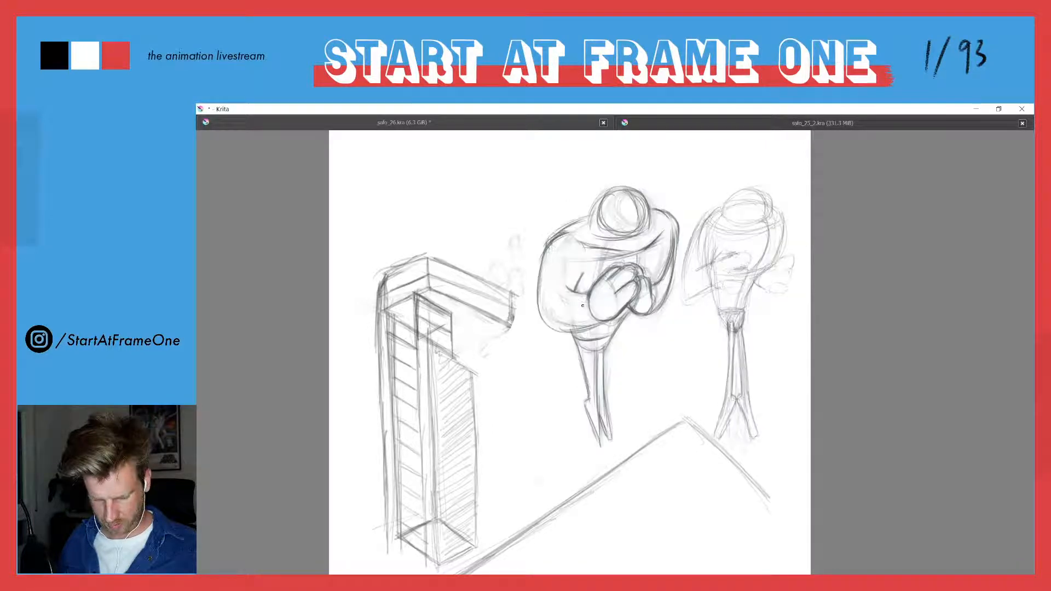
key(Right)
key(Left)
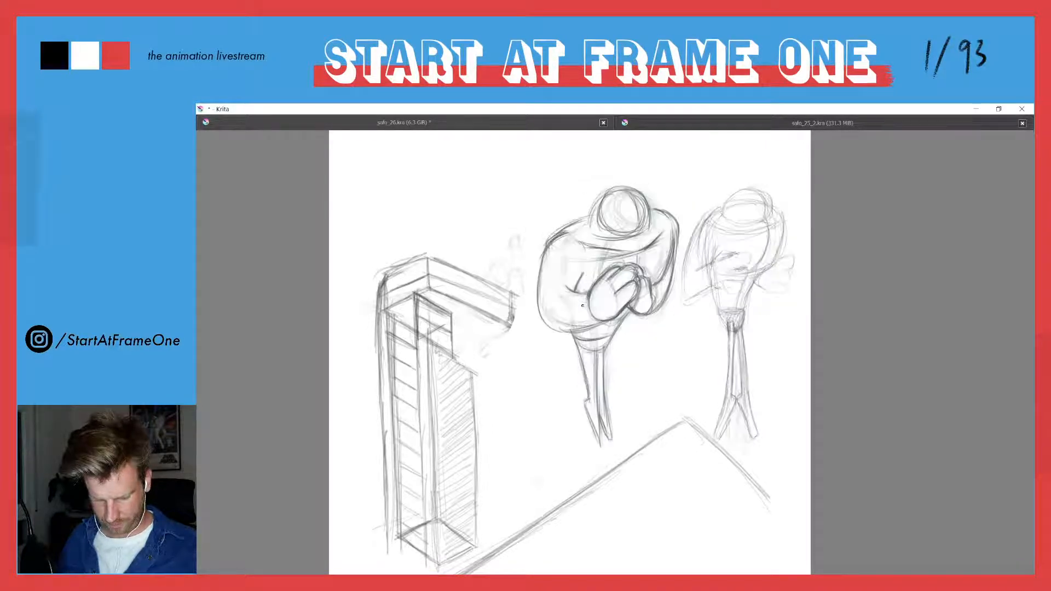
key(Right)
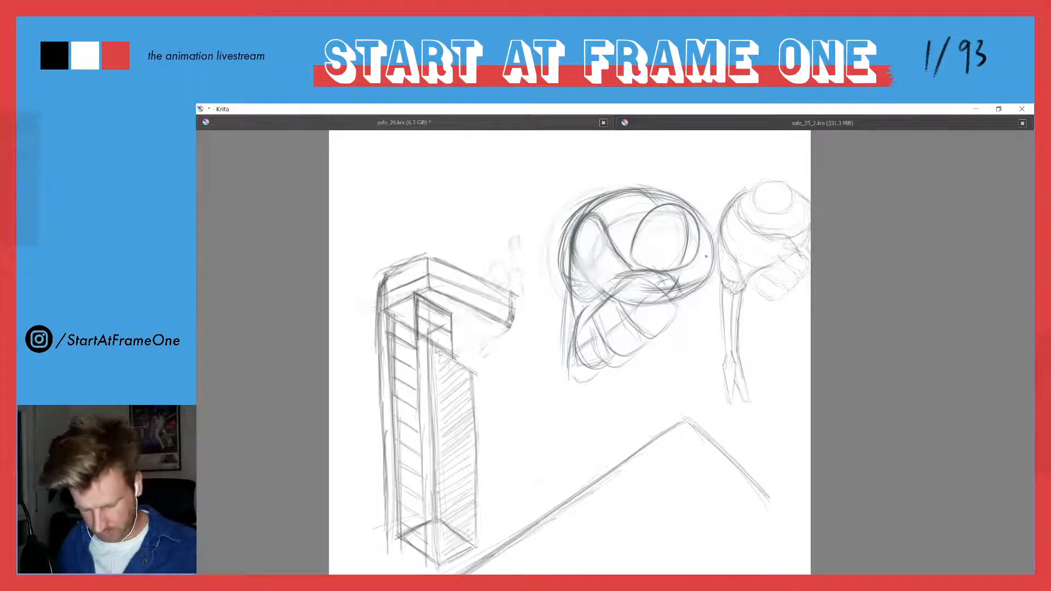
drag(706, 237, 648, 314)
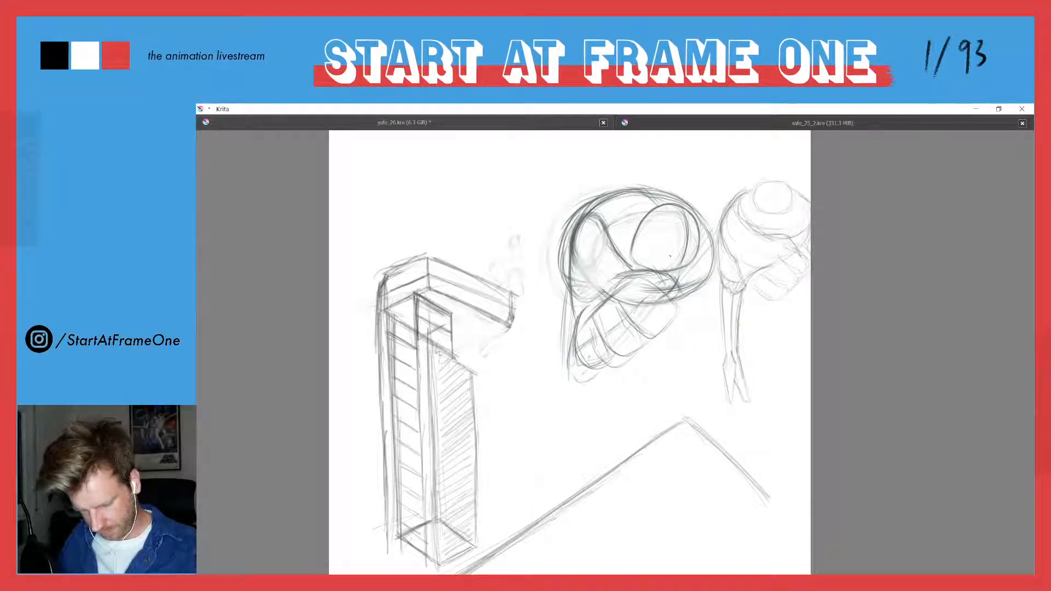
mouse_move(665, 228)
mouse_down()
mouse_move(633, 271)
mouse_move(580, 290)
mouse_up()
drag(604, 210, 572, 256)
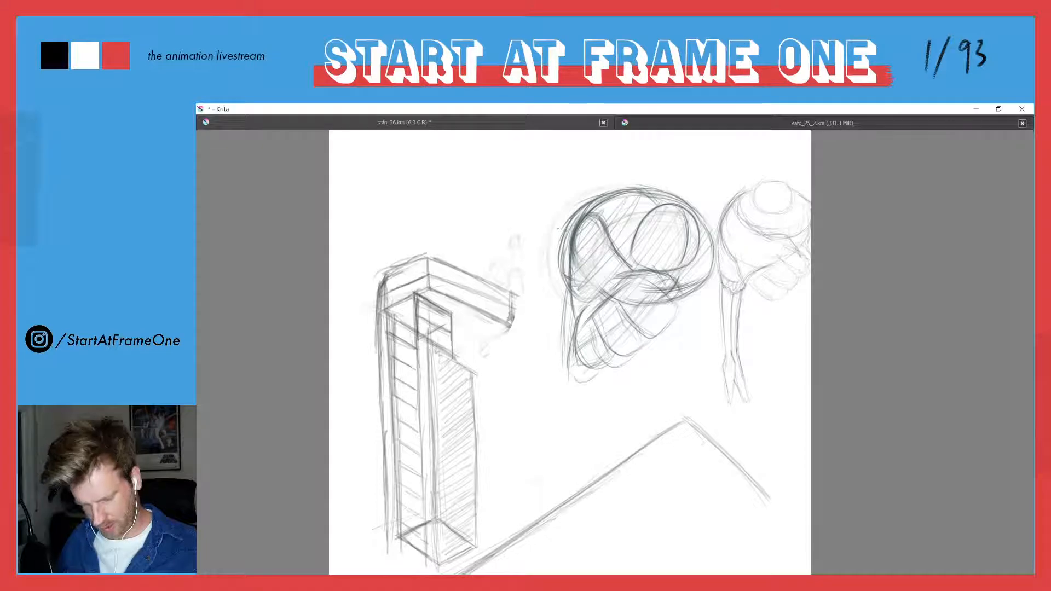
key(ctrl+z)
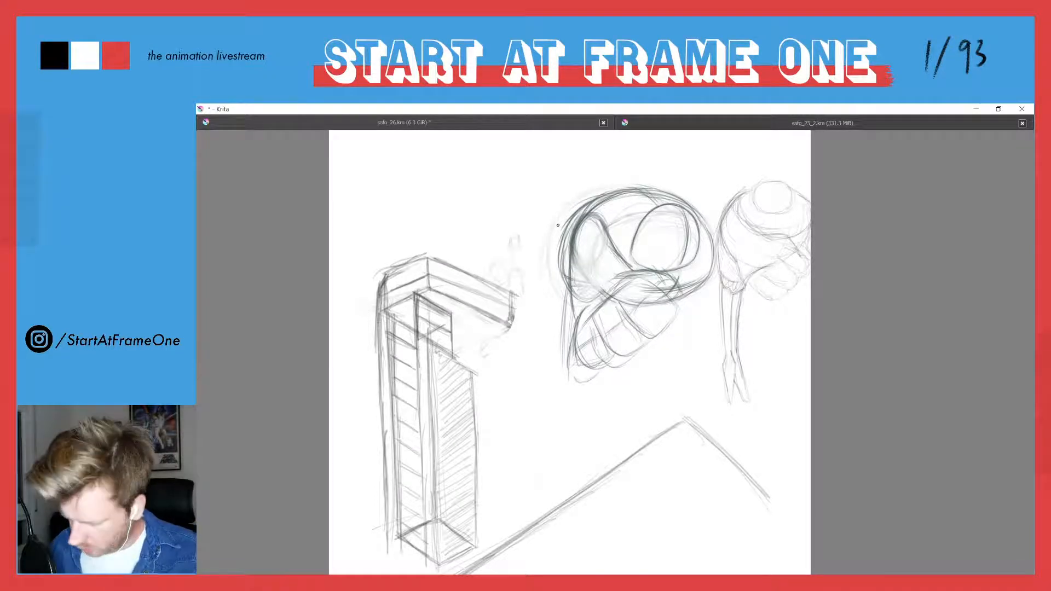
Undo the recent arm strokes and erasures, stepping back to before the dark arm lines.
key(ctrl+z)
key(ctrl+z)
key(ctrl+z)
key(ctrl+z)
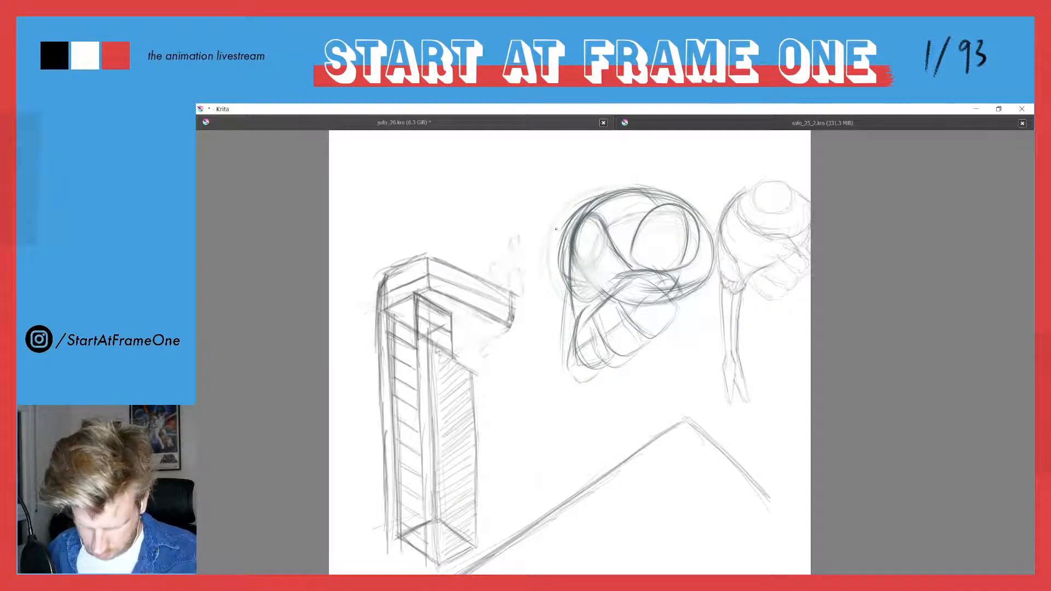
key(ctrl+shift+z)
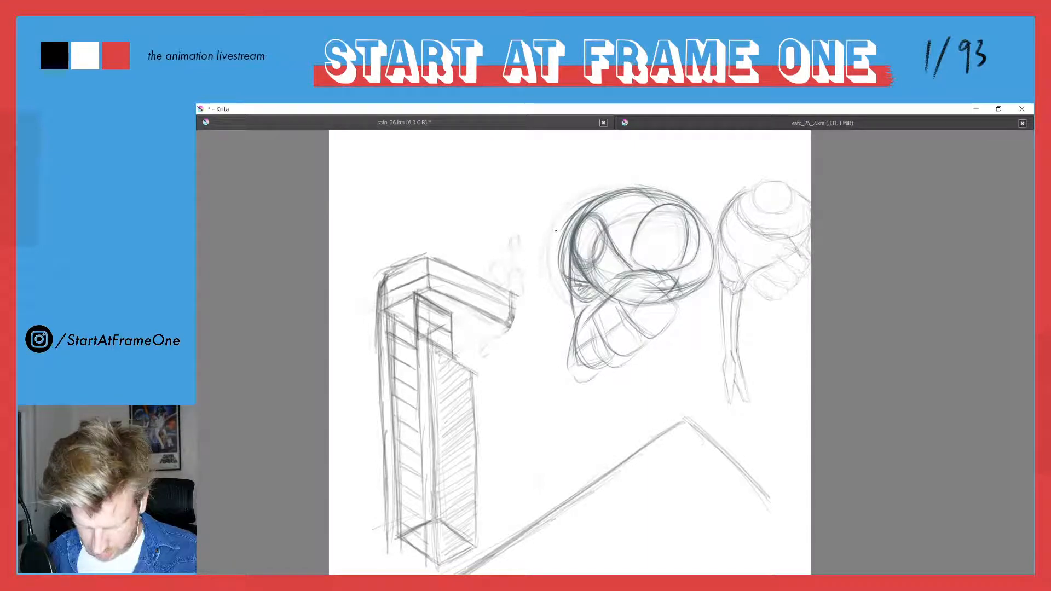
key(ctrl+z)
key(ctrl+z)
key(ctrl+z)
key(ctrl+z)
key(ctrl+z)
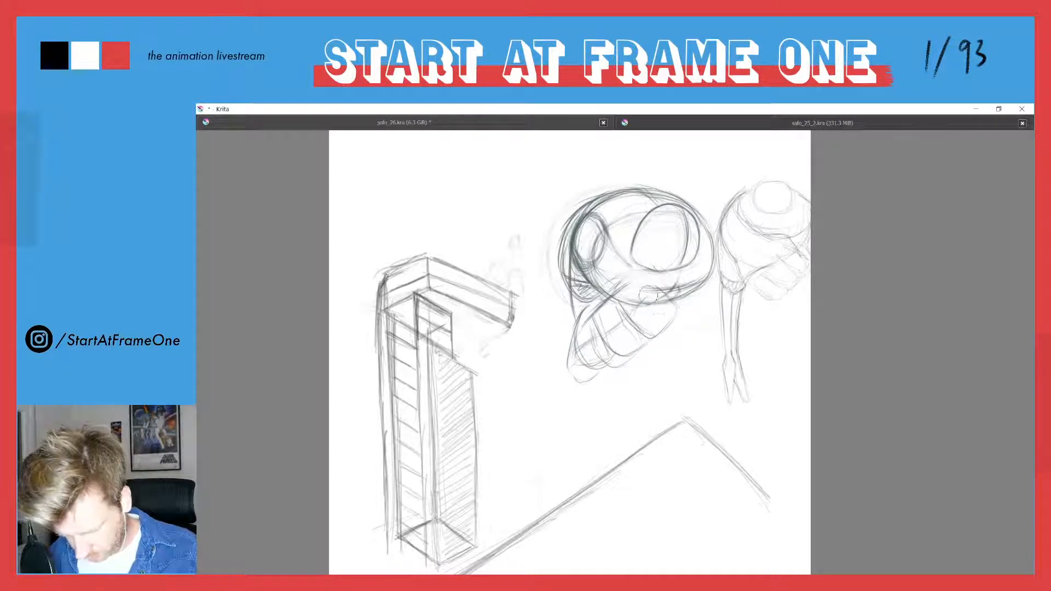
Draw a curve around the head oval inside the body and restate the chimney-side contour, checking against the previous pose.
mouse_move(648, 296)
mouse_down()
mouse_move(675, 320)
mouse_move(641, 350)
mouse_move(634, 332)
mouse_move(599, 363)
mouse_move(594, 314)
mouse_move(568, 302)
mouse_move(566, 321)
mouse_move(577, 257)
mouse_move(603, 272)
mouse_move(614, 258)
mouse_move(597, 225)
mouse_move(608, 229)
mouse_move(584, 254)
mouse_move(608, 274)
mouse_move(606, 286)
mouse_move(663, 281)
mouse_move(626, 273)
mouse_up()
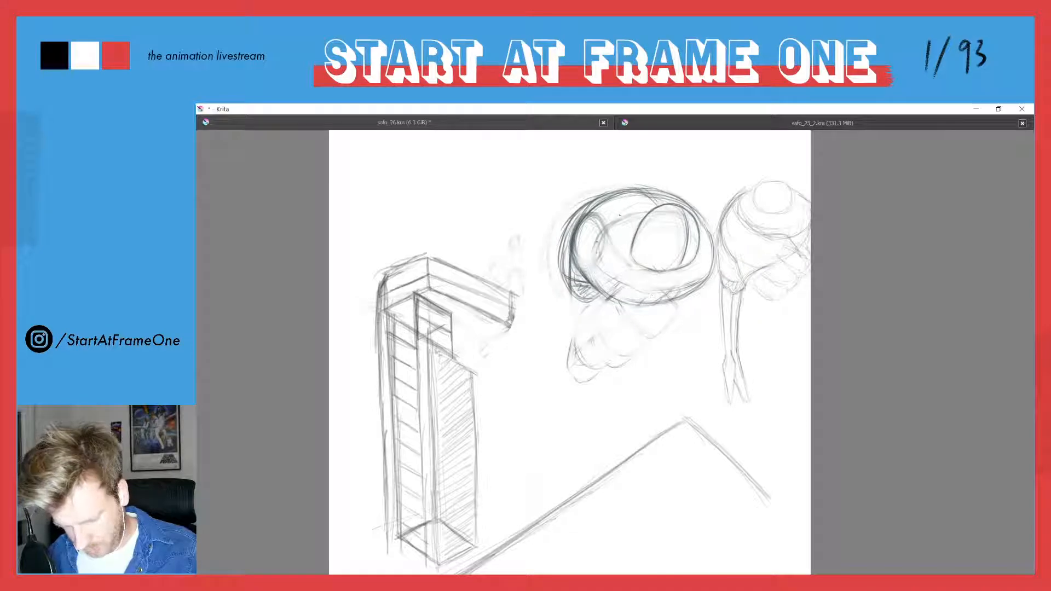
mouse_move(637, 212)
mouse_down()
mouse_move(596, 229)
mouse_move(644, 212)
mouse_move(591, 246)
mouse_move(634, 286)
mouse_up()
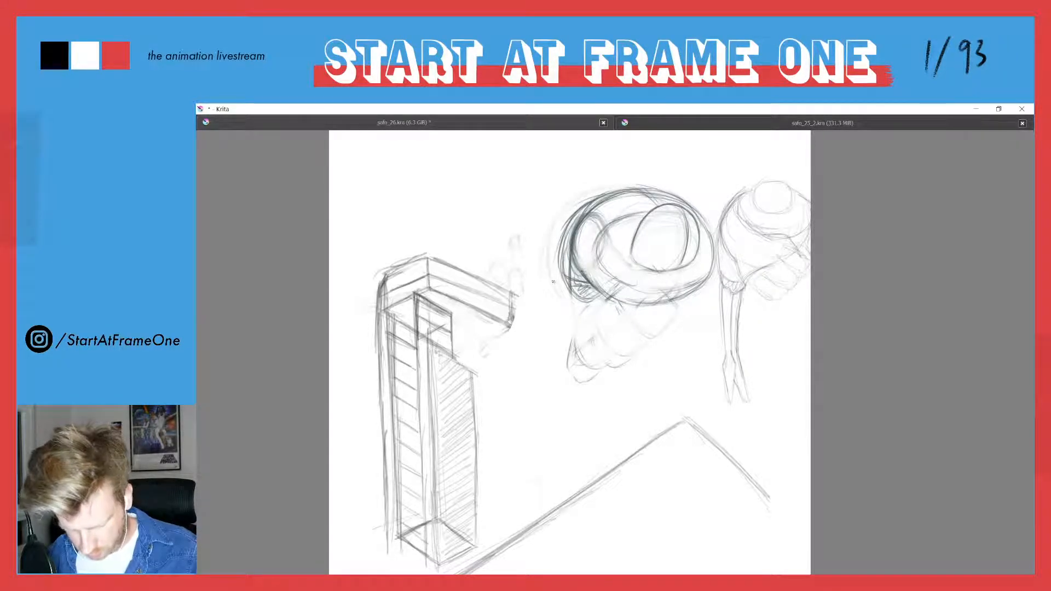
drag(569, 221, 553, 282)
key(Left)
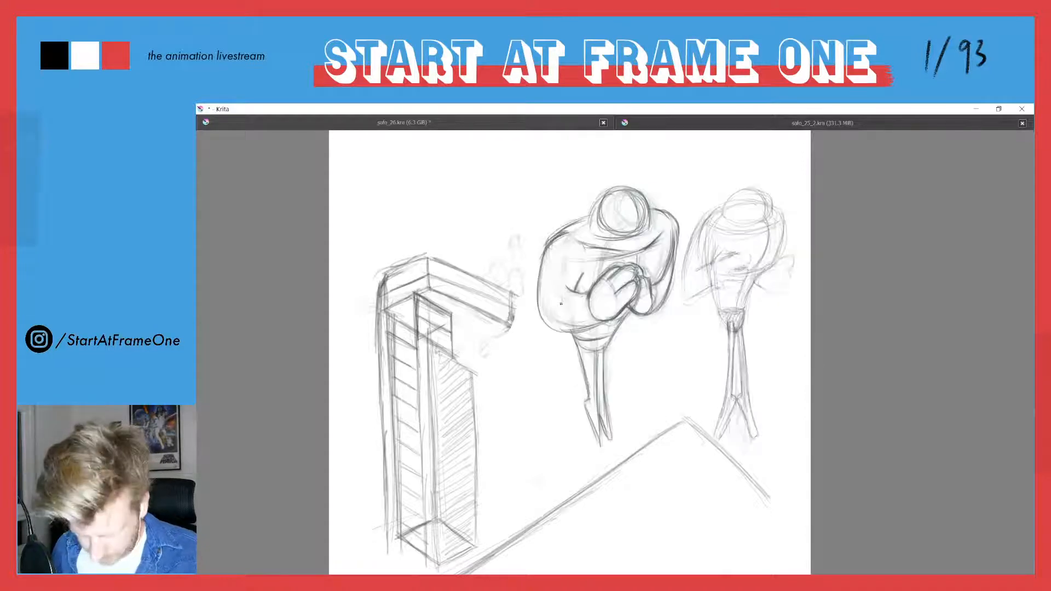
key(Right)
Extend the chimney-side arm into a drooping shape with a rounded lower end, and erase the hatching inside it.
mouse_move(573, 225)
mouse_down()
mouse_move(551, 282)
mouse_move(570, 225)
mouse_move(555, 290)
mouse_move(590, 298)
mouse_up()
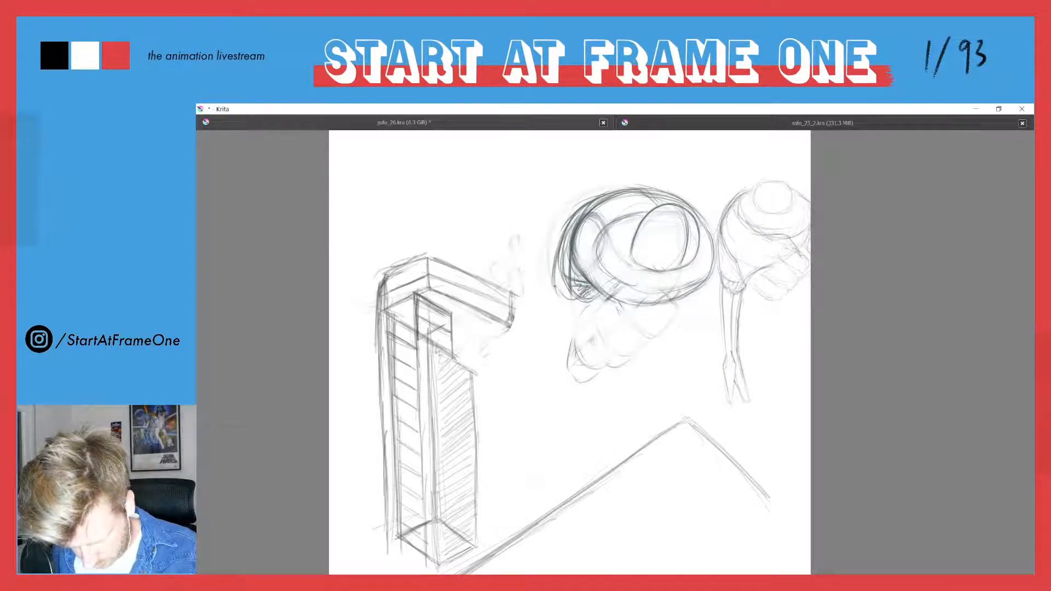
mouse_move(557, 261)
mouse_down()
mouse_move(556, 296)
mouse_move(593, 290)
mouse_move(554, 284)
mouse_move(554, 295)
mouse_move(583, 295)
mouse_up()
drag(597, 292, 571, 309)
mouse_move(552, 268)
mouse_down()
mouse_move(567, 296)
mouse_move(568, 241)
mouse_move(563, 262)
mouse_move(582, 291)
mouse_move(607, 286)
mouse_up()
key(e)
key(e)
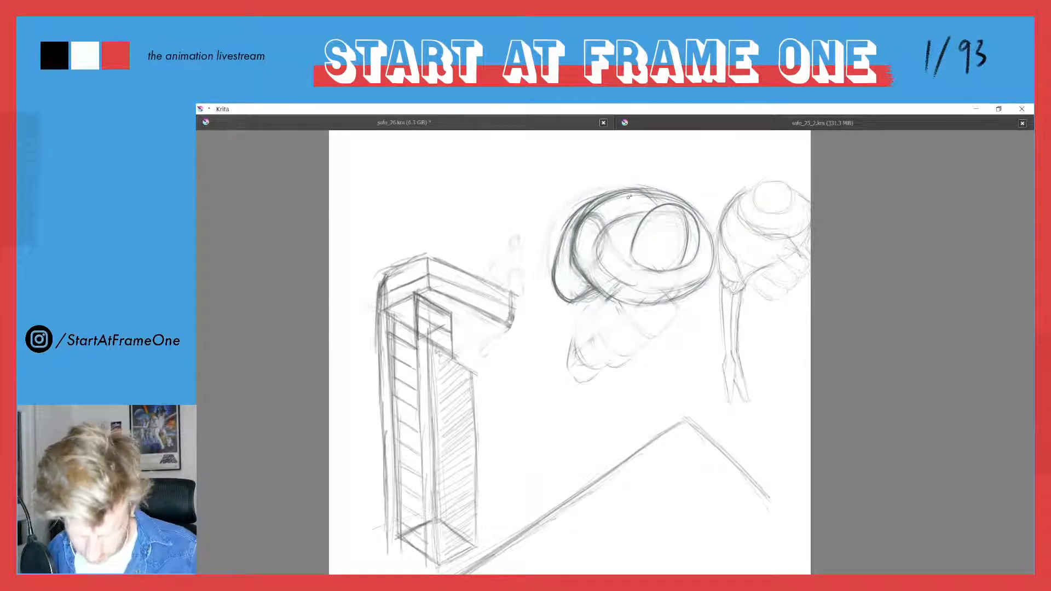
Darken the drooping arm's outer and inner contours, and erase the faint finger sketch below the body.
mouse_move(624, 191)
mouse_down()
mouse_move(601, 200)
mouse_move(553, 268)
mouse_up()
mouse_move(569, 224)
mouse_down()
mouse_move(550, 274)
mouse_move(558, 289)
mouse_move(588, 286)
mouse_up()
key(e)
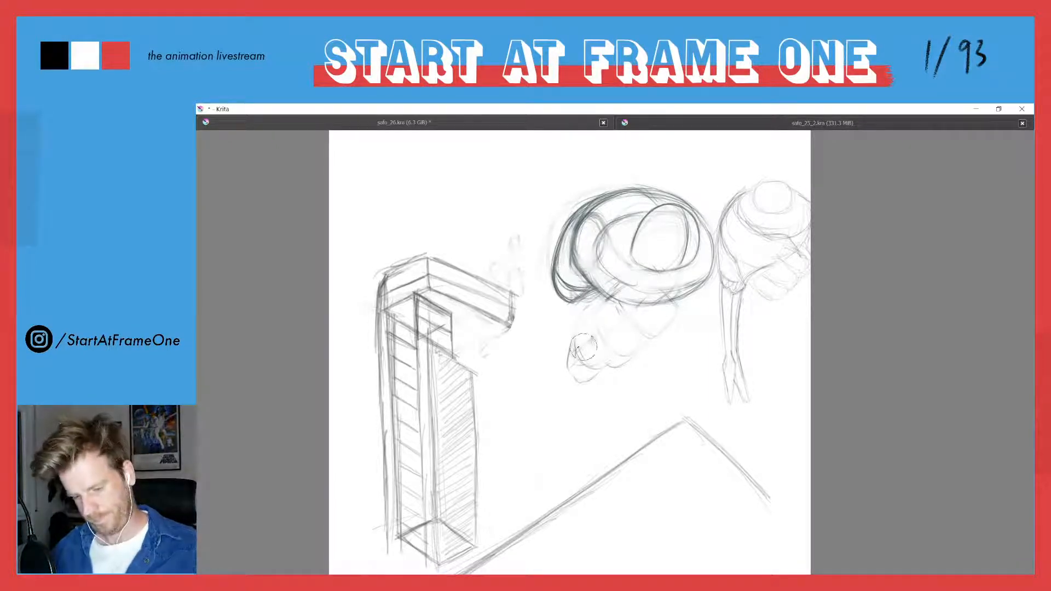
mouse_move(592, 339)
mouse_down()
mouse_move(571, 360)
mouse_move(580, 378)
mouse_move(603, 362)
mouse_move(622, 367)
mouse_move(666, 333)
mouse_move(697, 242)
mouse_move(638, 322)
mouse_move(650, 320)
mouse_move(599, 307)
mouse_up()
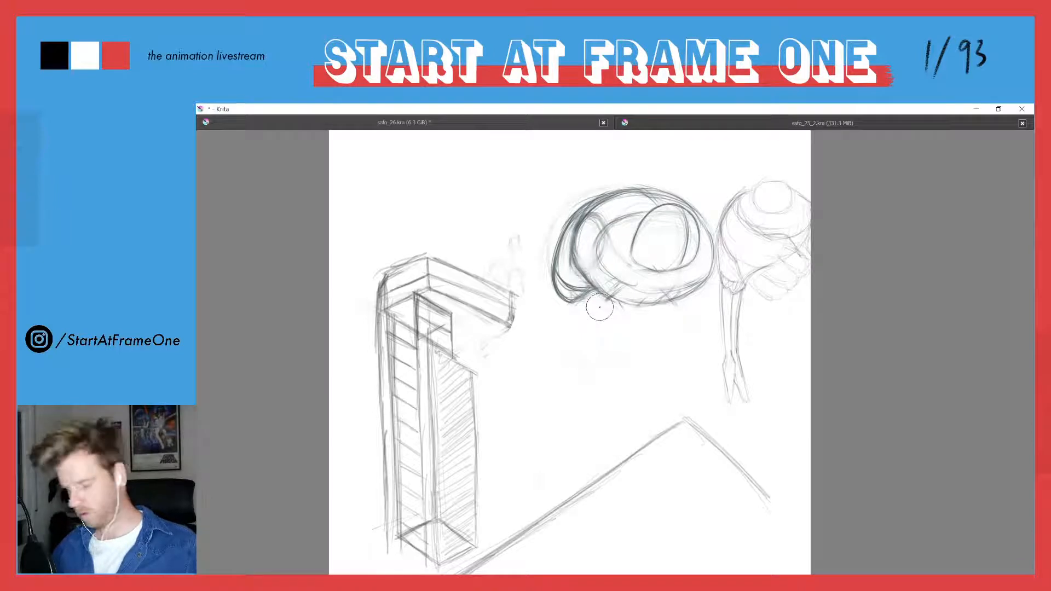
Mirror the canvas view and darken the lower edge of the body beneath the head oval.
key(m)
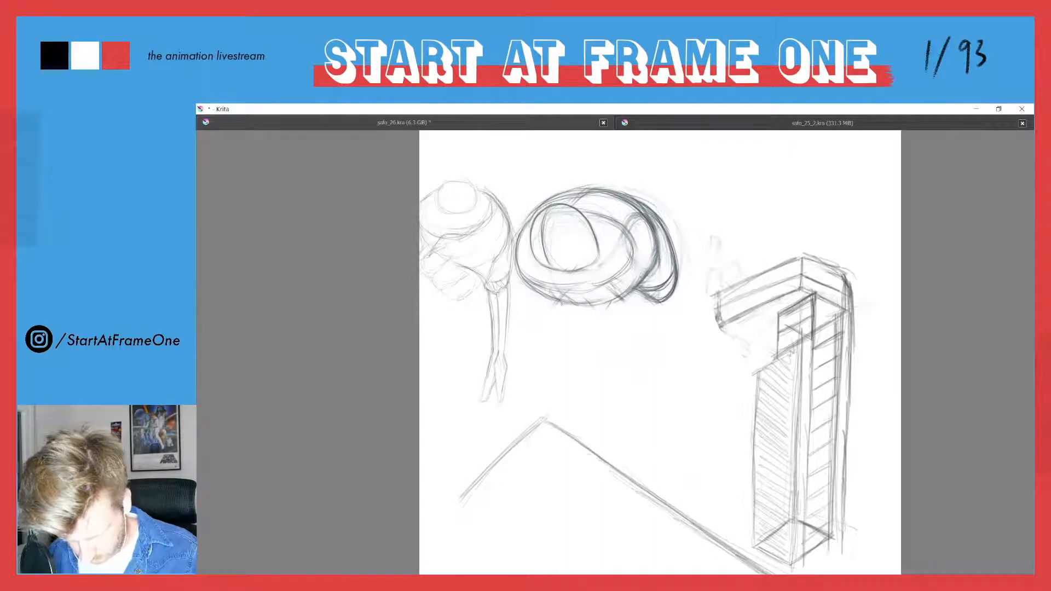
drag(543, 292, 572, 303)
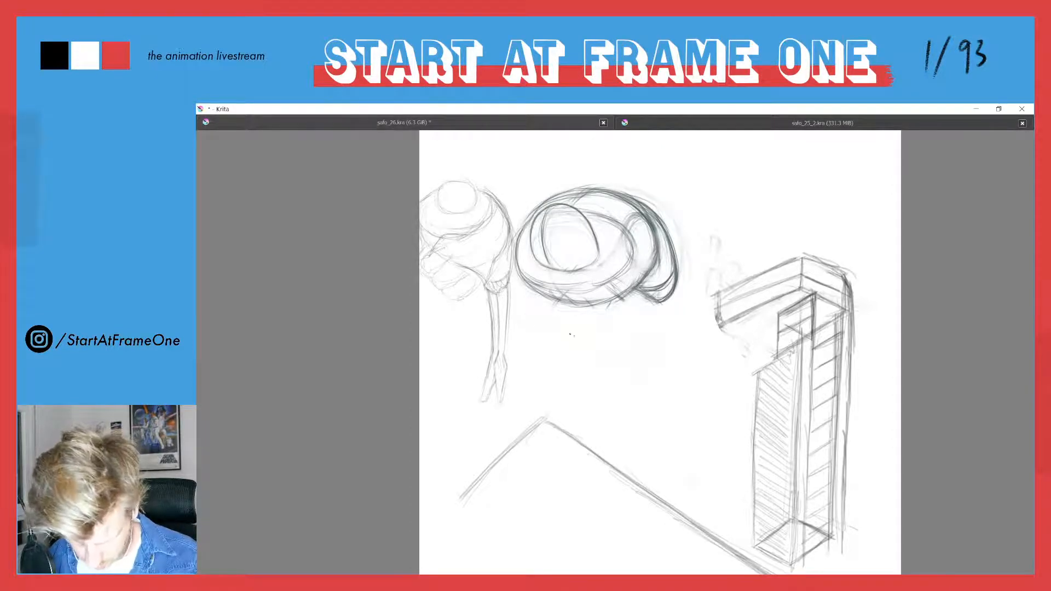
Rough in a hand with a curved knuckle line and the two slanting edges of an arm reaching away from the chimney.
mouse_move(529, 327)
mouse_down()
mouse_move(557, 342)
mouse_move(539, 329)
mouse_move(535, 376)
mouse_up()
drag(513, 325, 485, 353)
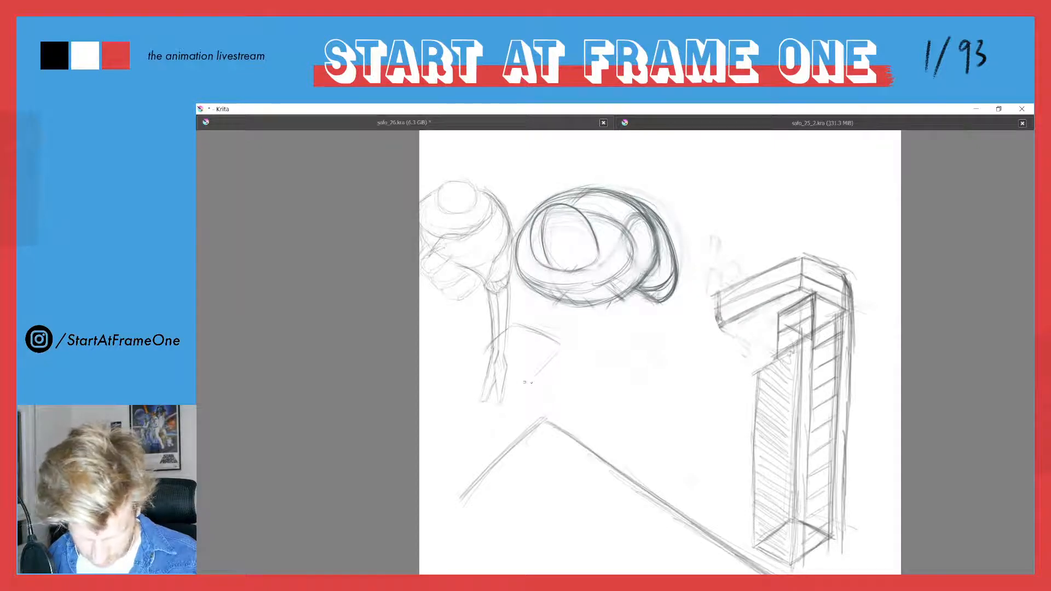
drag(617, 299, 574, 336)
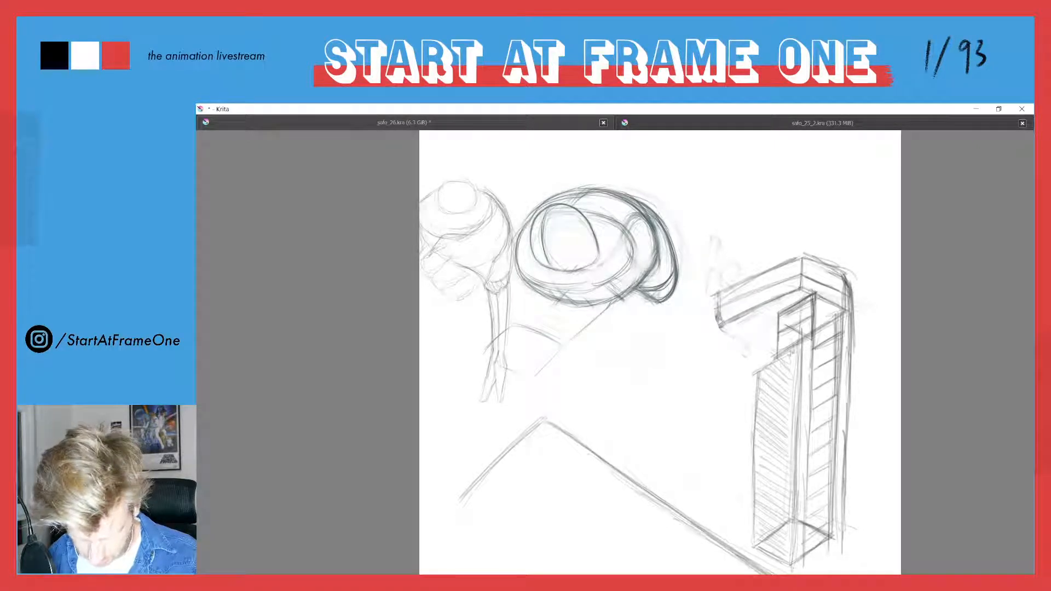
drag(612, 250, 538, 305)
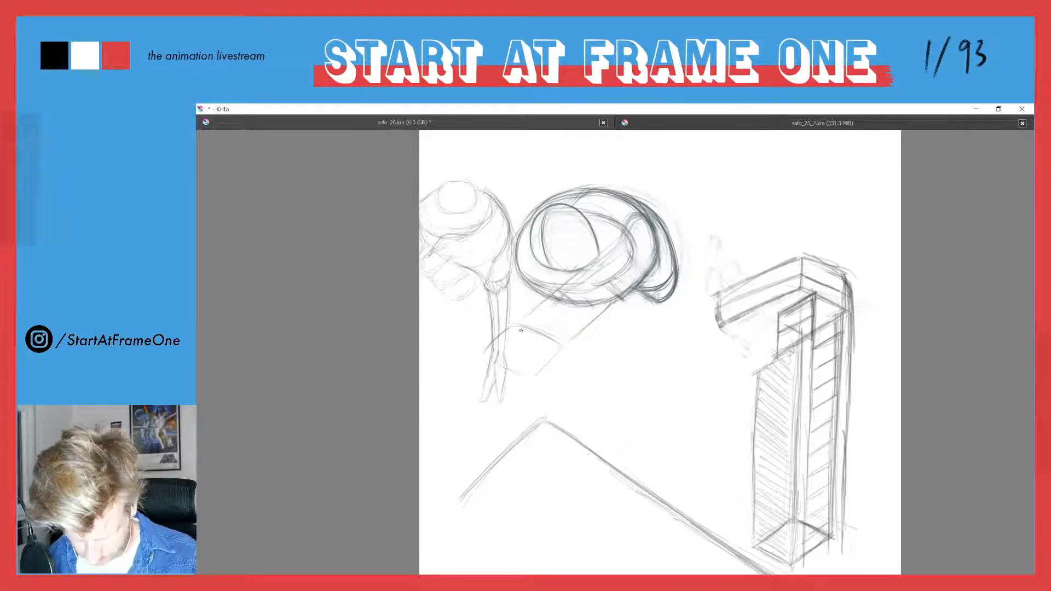
Darken both edges of the reaching arm, carrying the upper edge across the body and extending the lower edge toward the rooftop peak.
drag(613, 301, 563, 348)
drag(564, 285, 514, 329)
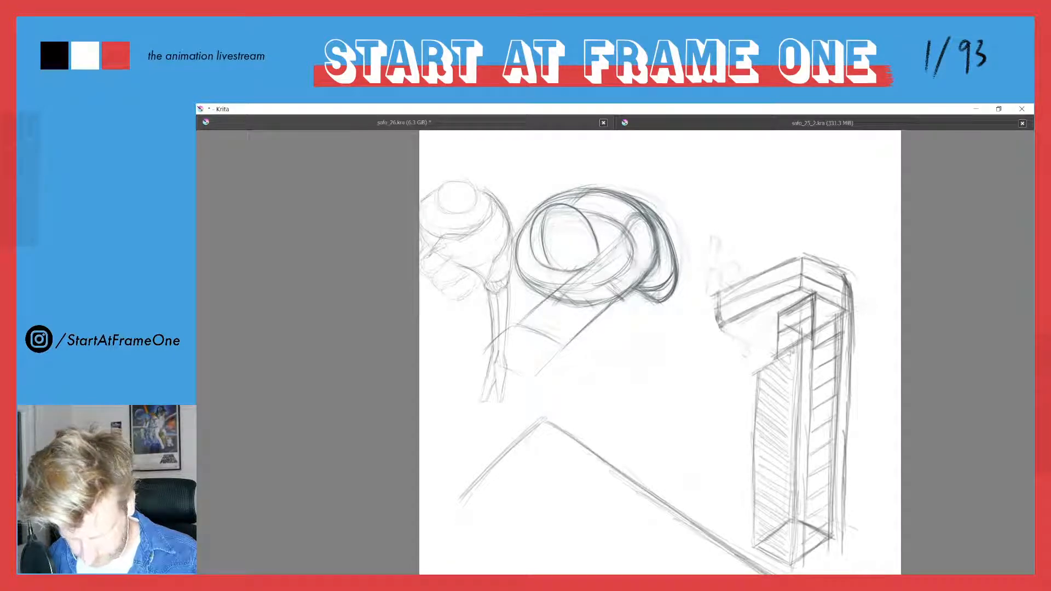
mouse_move(649, 225)
mouse_down()
mouse_move(621, 231)
mouse_move(532, 314)
mouse_up()
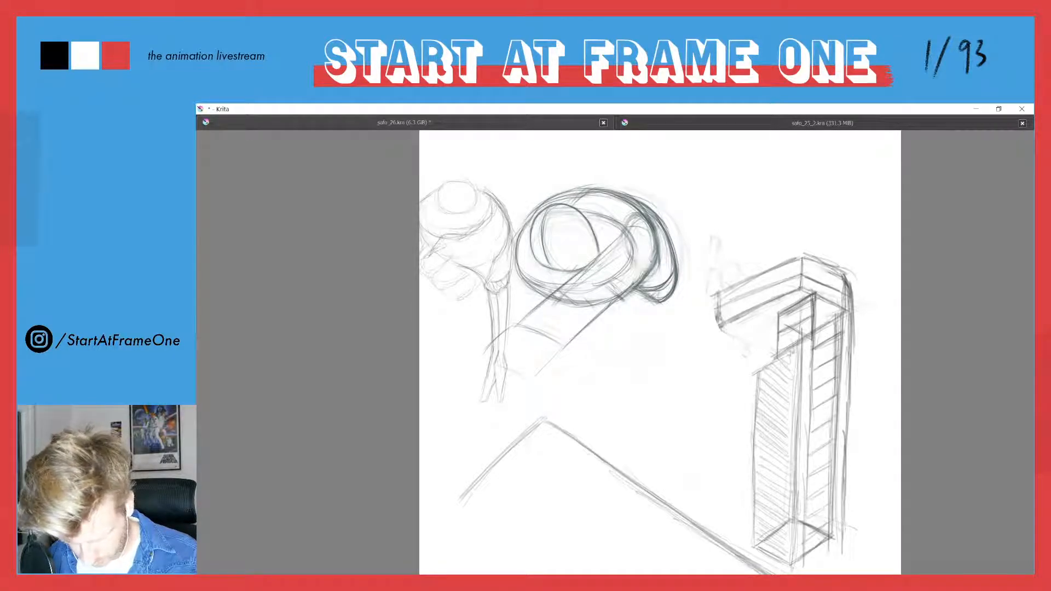
drag(608, 305, 568, 341)
drag(566, 342, 541, 377)
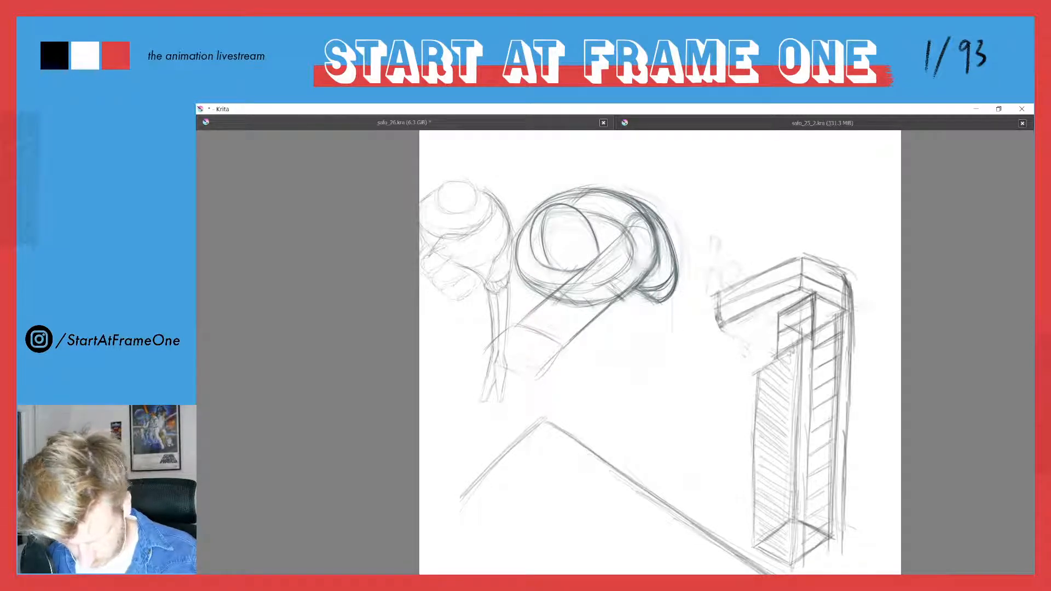
Sketch a pair of narrow, tapering legs hanging below the rounded end of the chimney-side shape.
drag(673, 310, 675, 348)
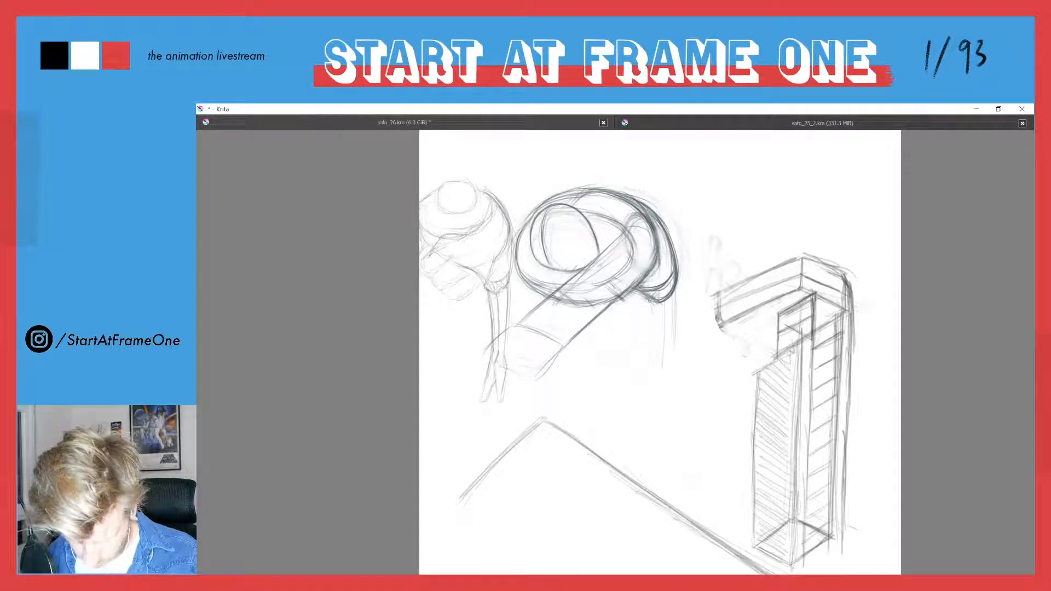
drag(652, 305, 661, 367)
drag(674, 328, 669, 367)
drag(676, 293, 666, 376)
drag(672, 321, 660, 372)
drag(650, 308, 658, 367)
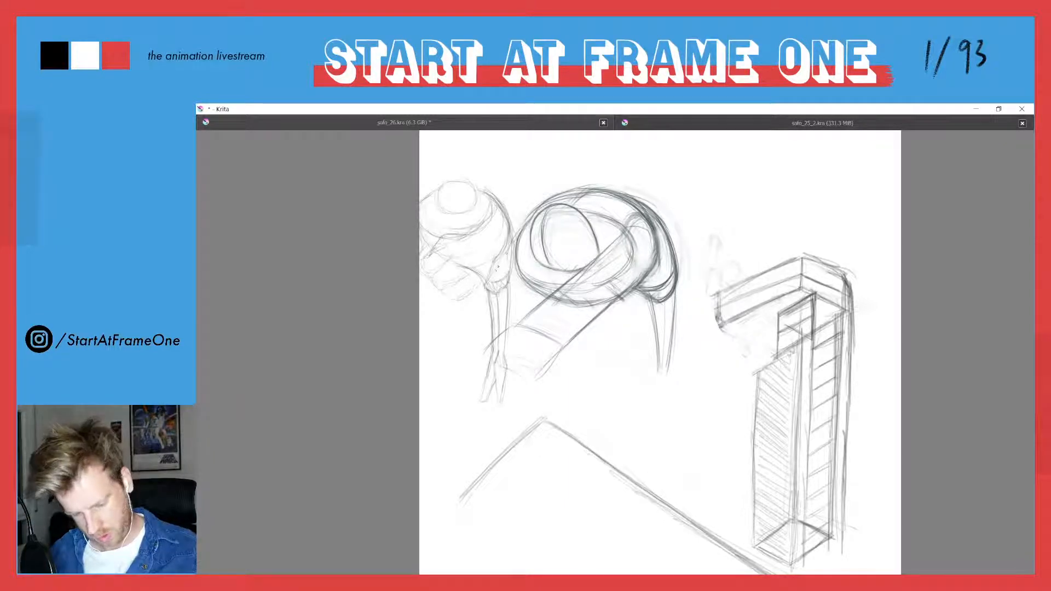
Sketch the far arm's outer edge and curved hand top beside the body, and add small pointed feet to the legs.
drag(513, 241, 483, 285)
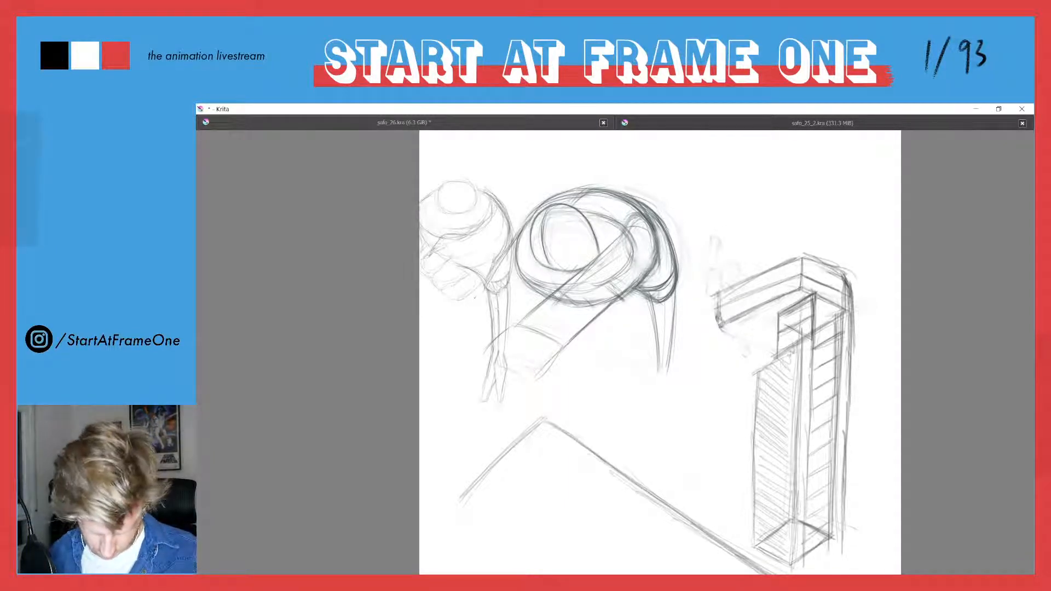
mouse_move(463, 301)
mouse_down()
mouse_move(502, 313)
mouse_move(446, 322)
mouse_up()
mouse_move(662, 362)
mouse_down()
mouse_move(659, 410)
mouse_move(668, 388)
mouse_move(667, 365)
mouse_move(650, 369)
mouse_move(656, 362)
mouse_move(650, 410)
mouse_up()
drag(662, 376, 651, 401)
Compare the pose with the neighbouring drawing and sketch new leg lines swinging slightly away from the chimney.
key(Left)
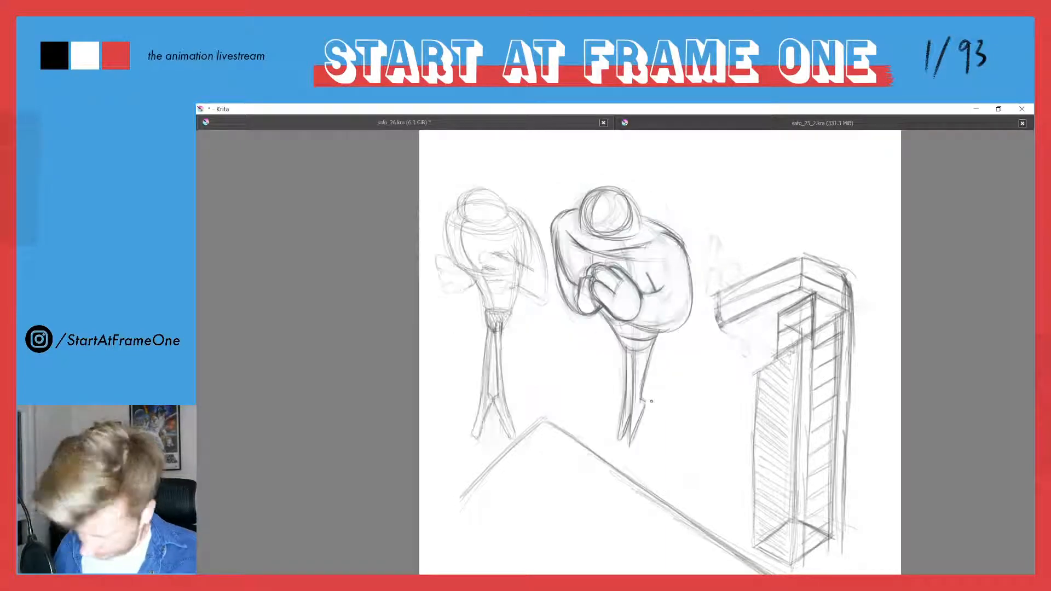
key(Right)
key(Left)
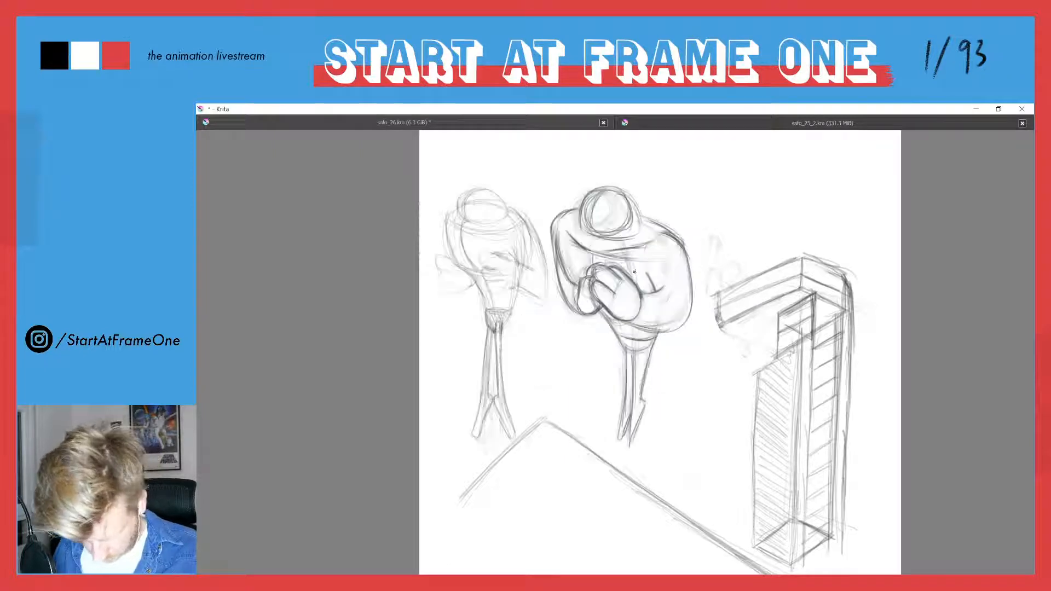
key(Right)
mouse_move(642, 294)
mouse_down()
mouse_move(647, 366)
mouse_move(648, 327)
mouse_move(665, 338)
mouse_move(658, 364)
mouse_up()
drag(672, 281, 654, 370)
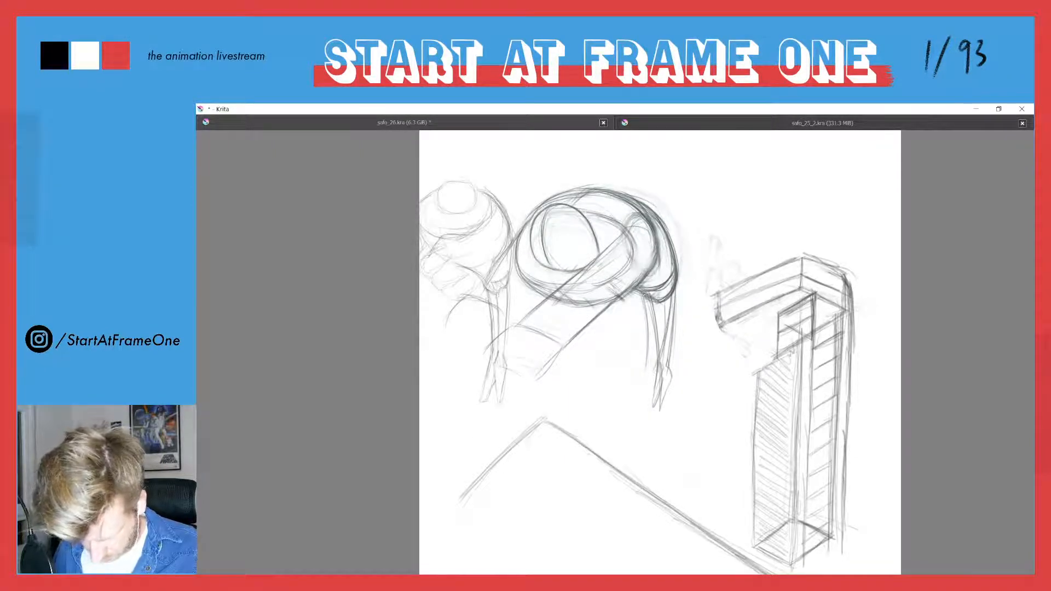
key(Left)
key(Right)
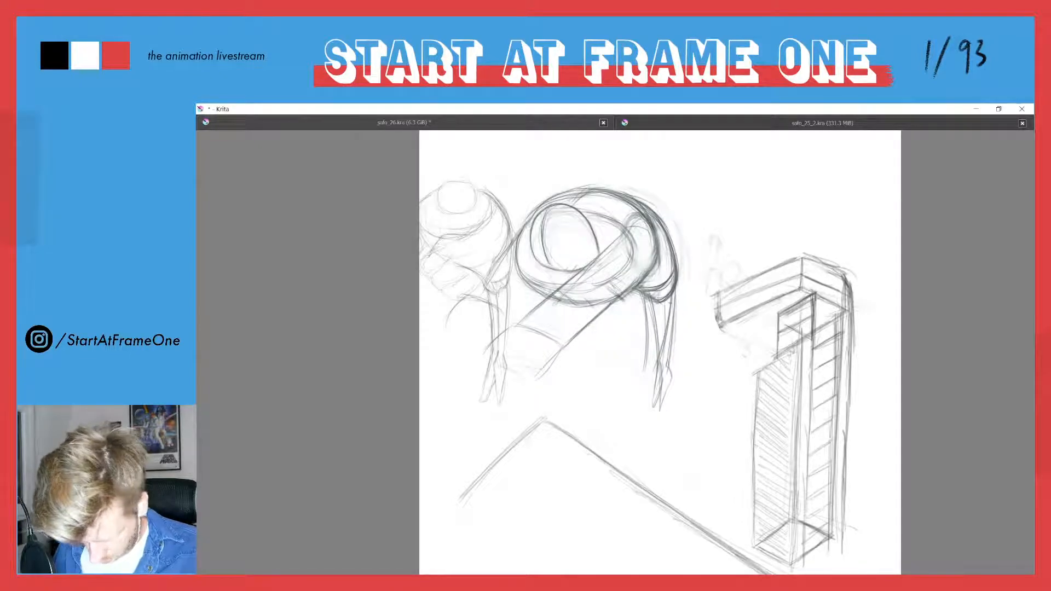
Erase the lower legs and feet below the body, checking against the neighbouring pose.
key(e)
drag(679, 310, 658, 408)
mouse_move(678, 328)
mouse_down()
mouse_move(662, 376)
mouse_move(651, 344)
mouse_up()
key(e)
key(Left)
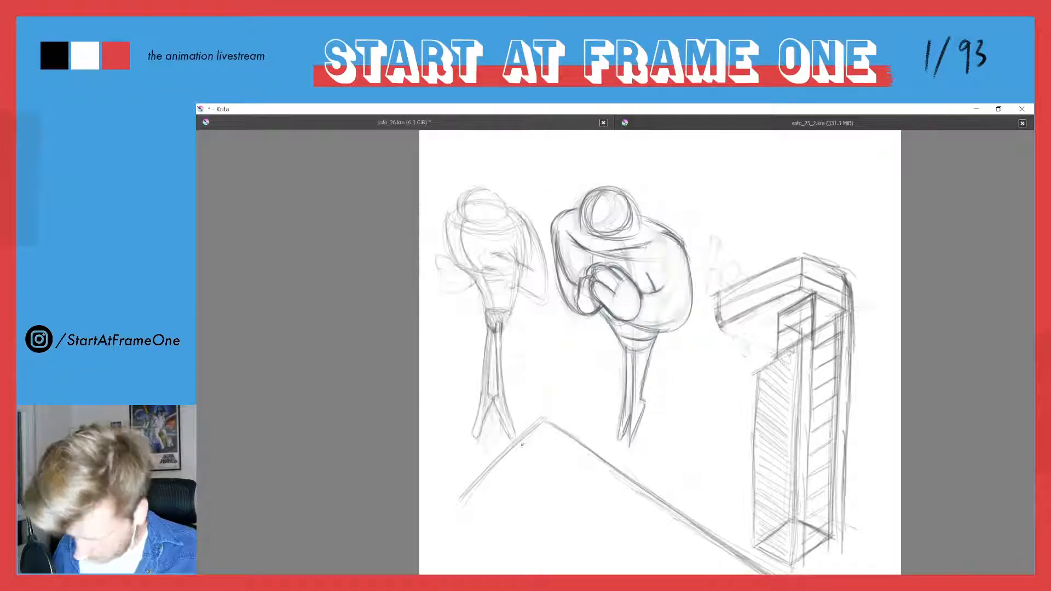
key(Right)
Show the onion skin of the neighbouring pose and redraw the legs curving toward its feet.
key(o)
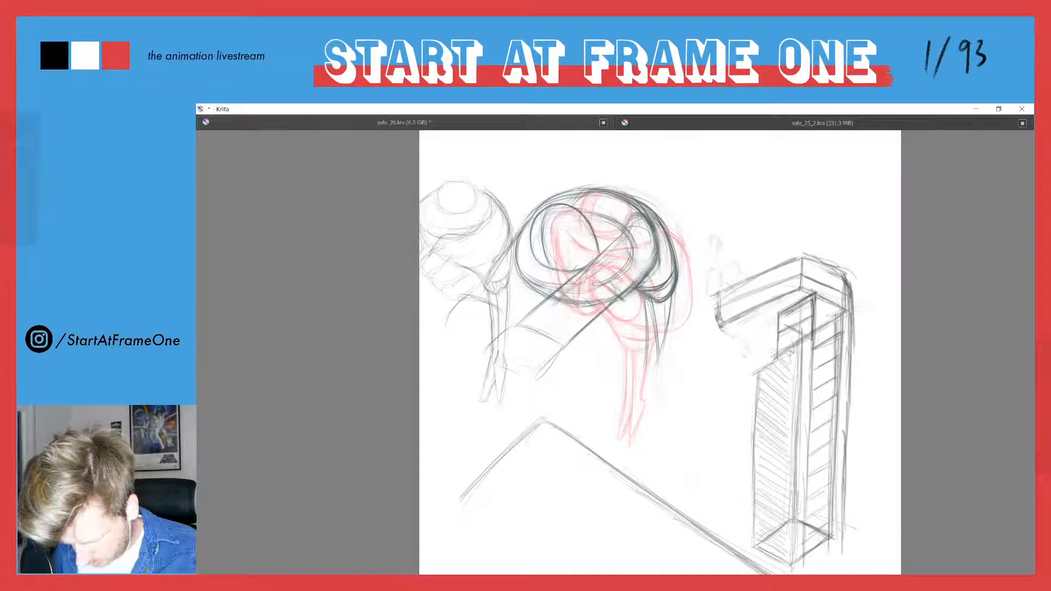
drag(645, 296, 641, 357)
drag(644, 316, 636, 374)
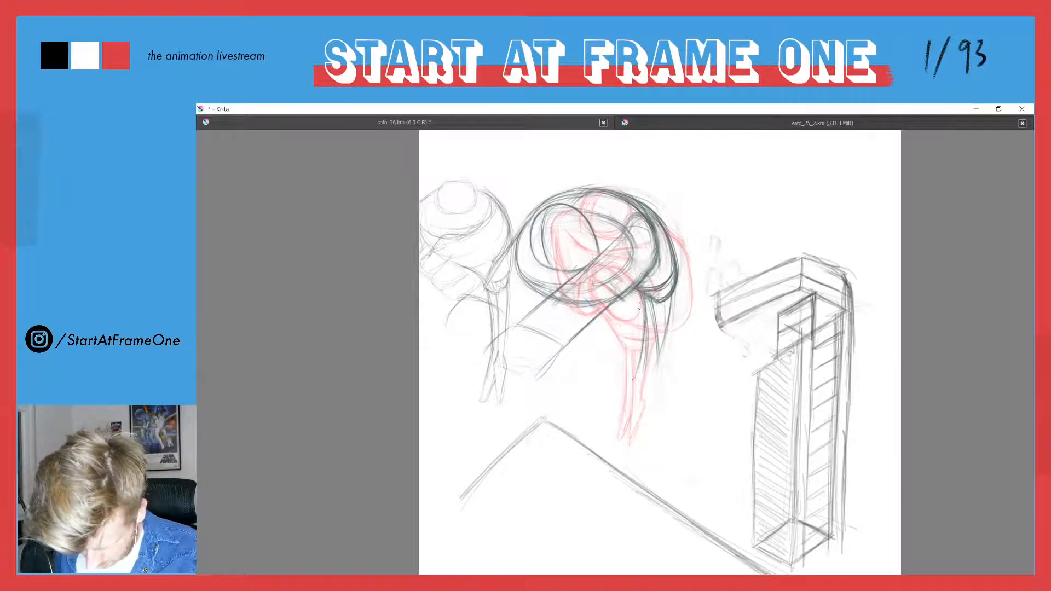
drag(646, 294, 636, 377)
drag(672, 285, 648, 388)
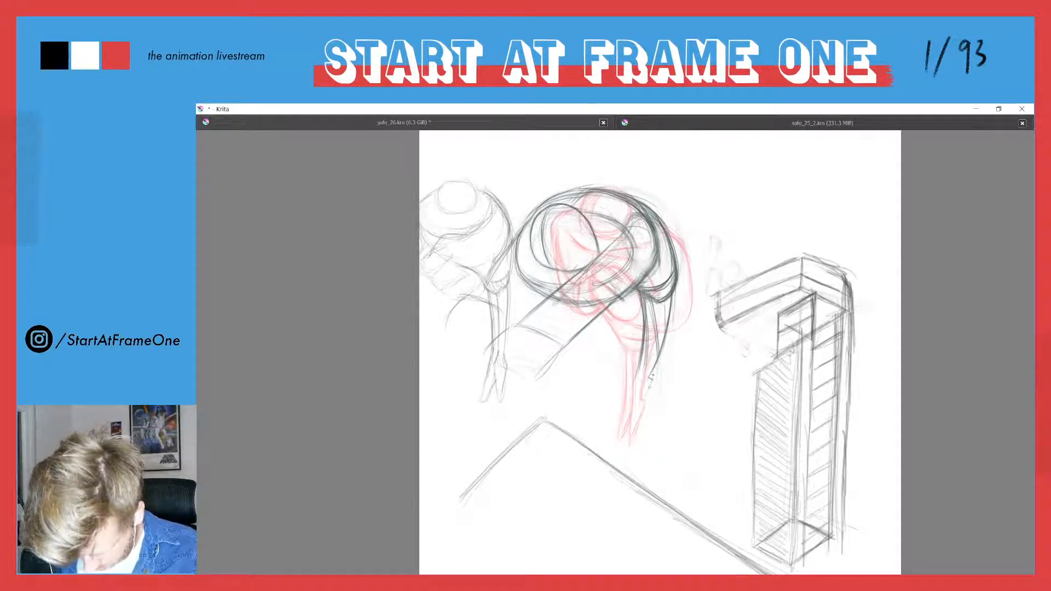
drag(651, 316, 646, 368)
drag(655, 297, 638, 384)
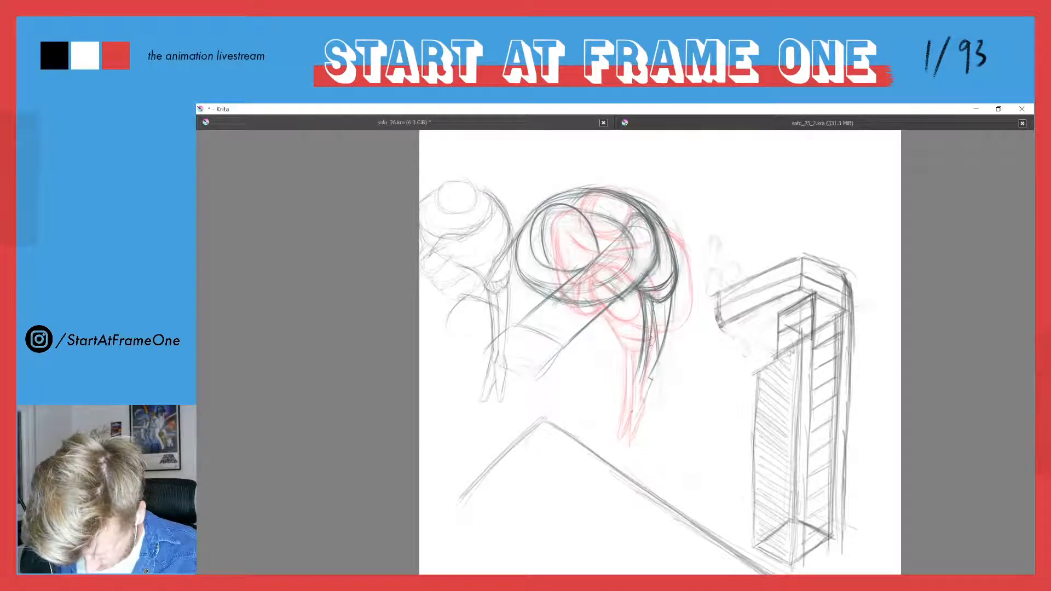
Draw pointed feet at the ends of the curved legs, darken the leg contours, and hide the onion skin.
drag(652, 341, 631, 414)
drag(647, 360, 627, 424)
mouse_move(654, 376)
mouse_down()
mouse_move(631, 422)
mouse_move(639, 413)
mouse_up()
drag(670, 297, 648, 380)
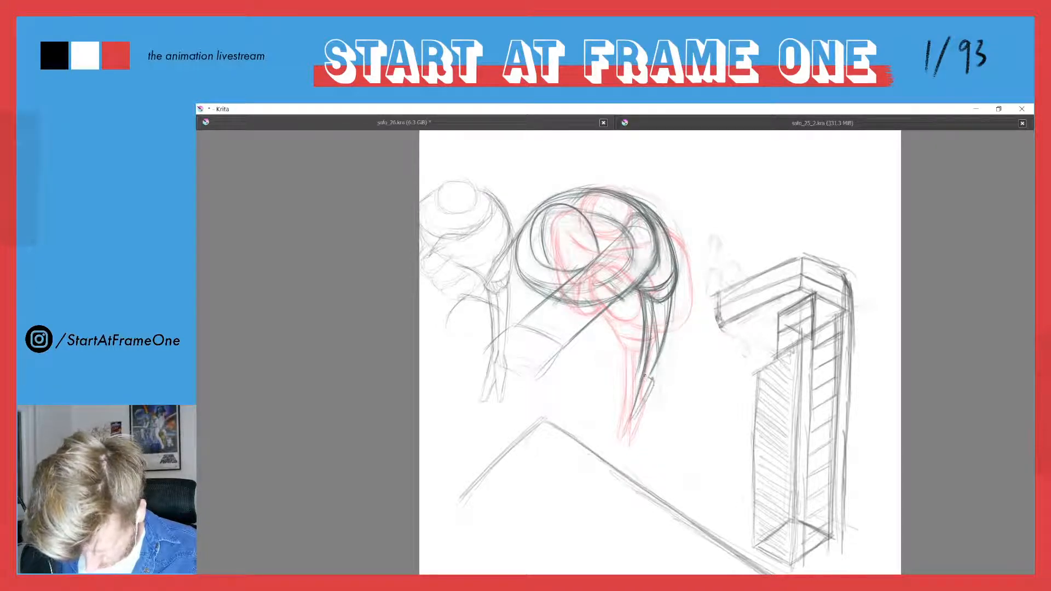
drag(647, 319, 630, 392)
drag(641, 359, 618, 422)
key(space)
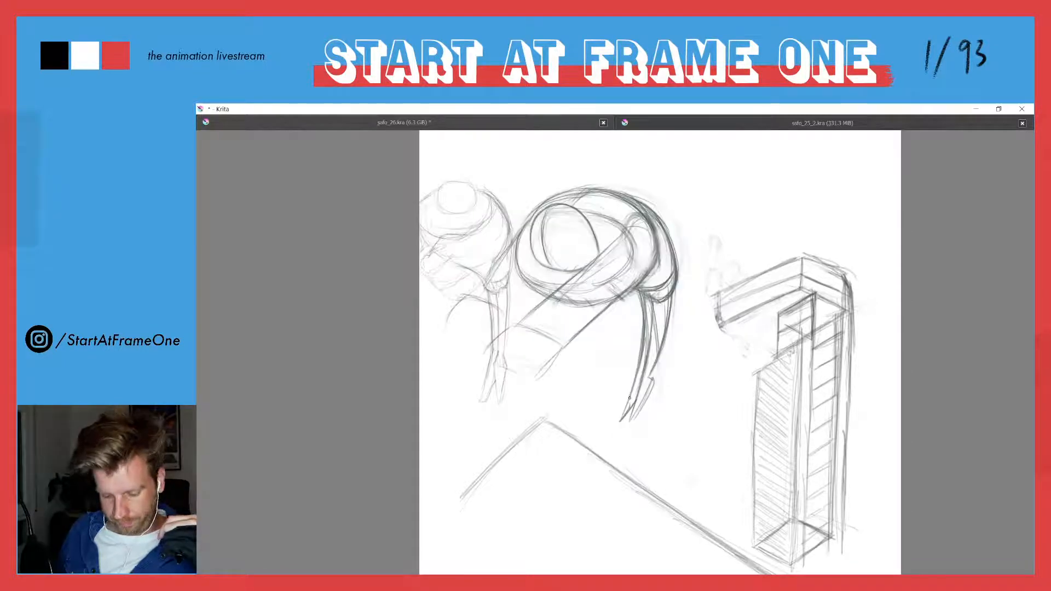
Draw thick rounded fingers and a knuckle contour on the near hand, comparing it with the neighbouring pose.
mouse_move(612, 305)
mouse_down()
mouse_move(580, 333)
mouse_move(549, 339)
mouse_move(542, 375)
mouse_move(507, 371)
mouse_move(532, 396)
mouse_move(553, 366)
mouse_move(506, 399)
mouse_move(515, 370)
mouse_move(505, 402)
mouse_up()
mouse_move(486, 366)
mouse_down()
mouse_move(473, 387)
mouse_move(505, 395)
mouse_move(477, 400)
mouse_up()
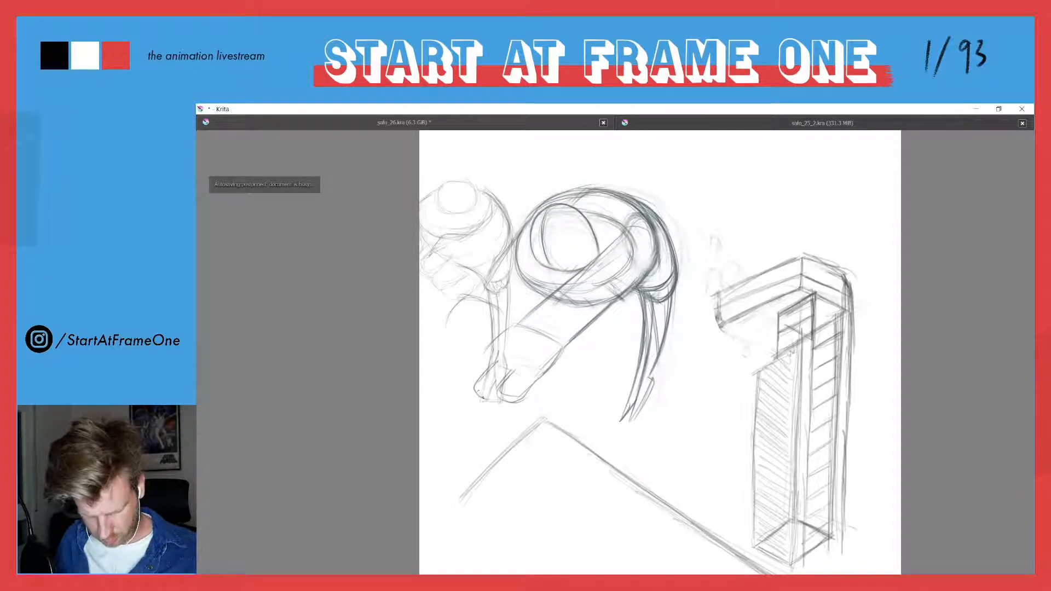
drag(495, 342, 464, 383)
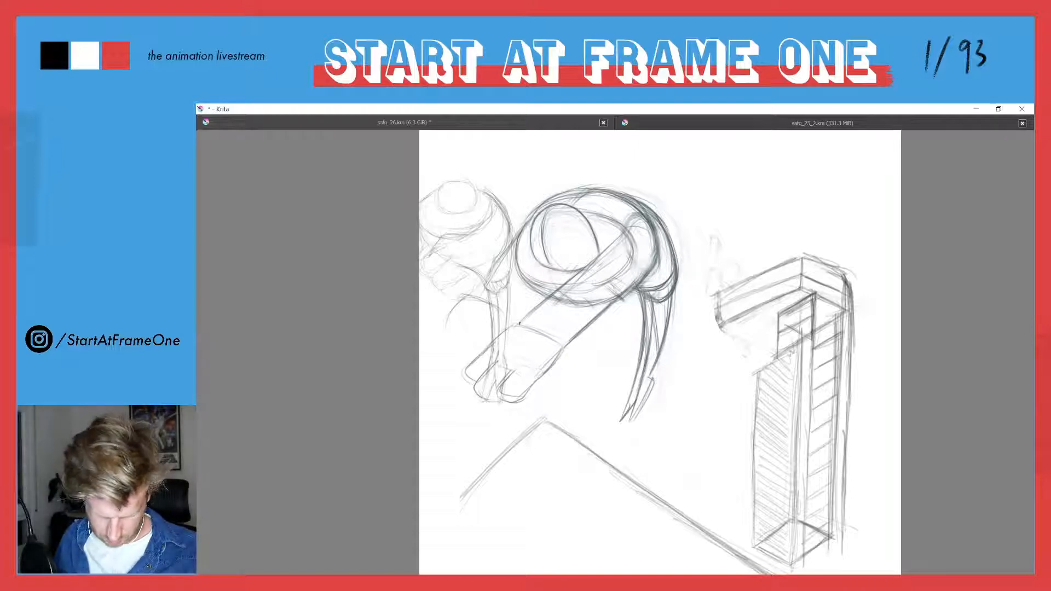
mouse_move(520, 323)
mouse_down()
mouse_move(483, 339)
mouse_move(515, 322)
mouse_move(477, 345)
mouse_move(514, 322)
mouse_move(530, 325)
mouse_move(482, 344)
mouse_move(507, 327)
mouse_move(465, 370)
mouse_move(500, 399)
mouse_move(527, 398)
mouse_up()
key(Left)
key(Right)
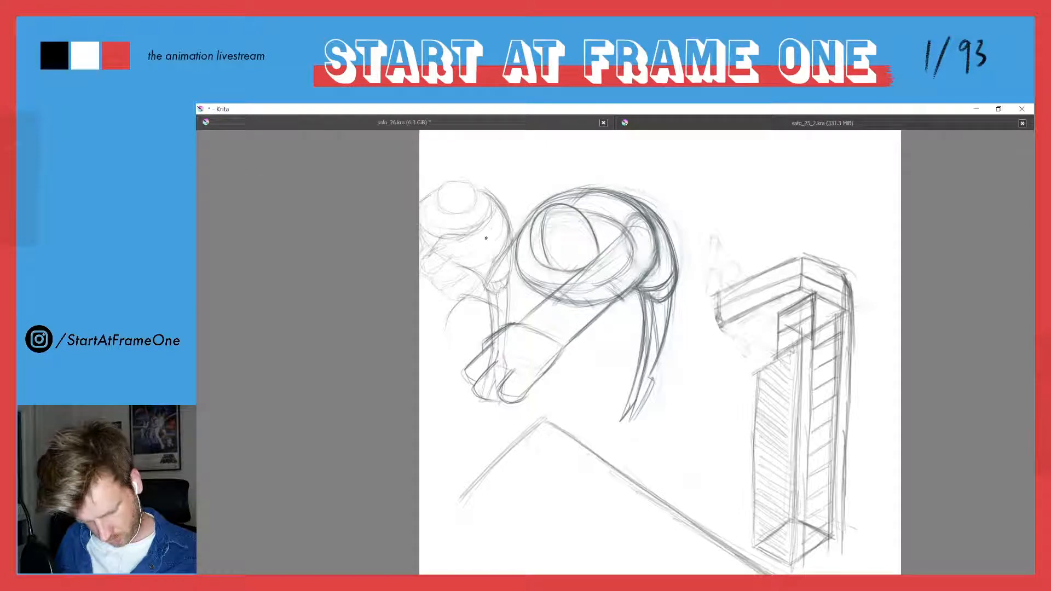
key(Left)
key(Right)
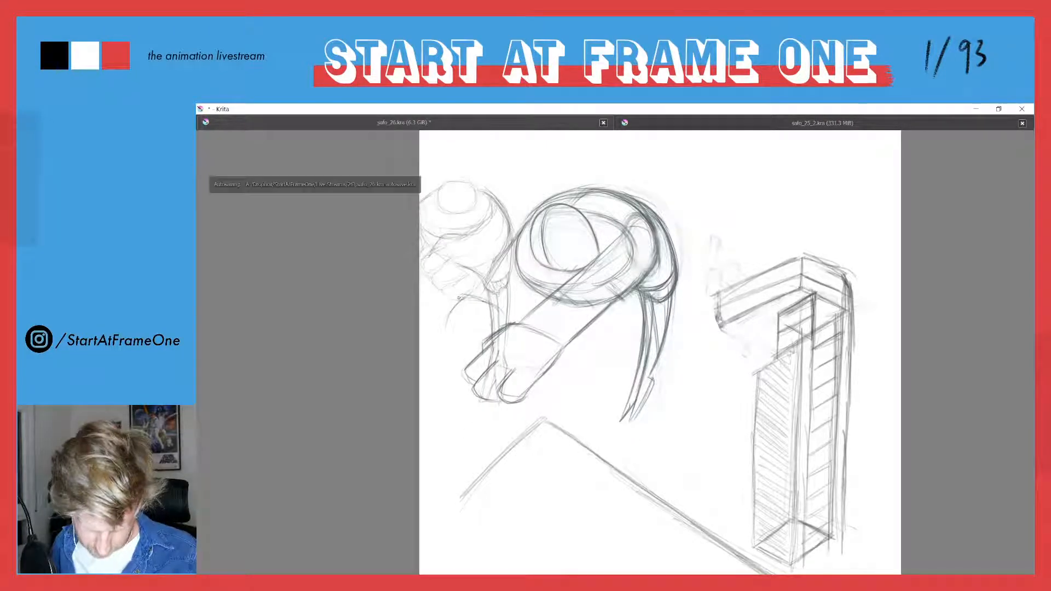
Darken the far arm's edges from the shoulder down to the wrist and start the outline of its hand.
drag(454, 286, 526, 220)
mouse_move(496, 310)
mouse_down()
mouse_move(526, 284)
mouse_move(488, 304)
mouse_move(480, 295)
mouse_up()
drag(460, 286, 499, 245)
drag(492, 307, 513, 289)
drag(432, 313, 455, 290)
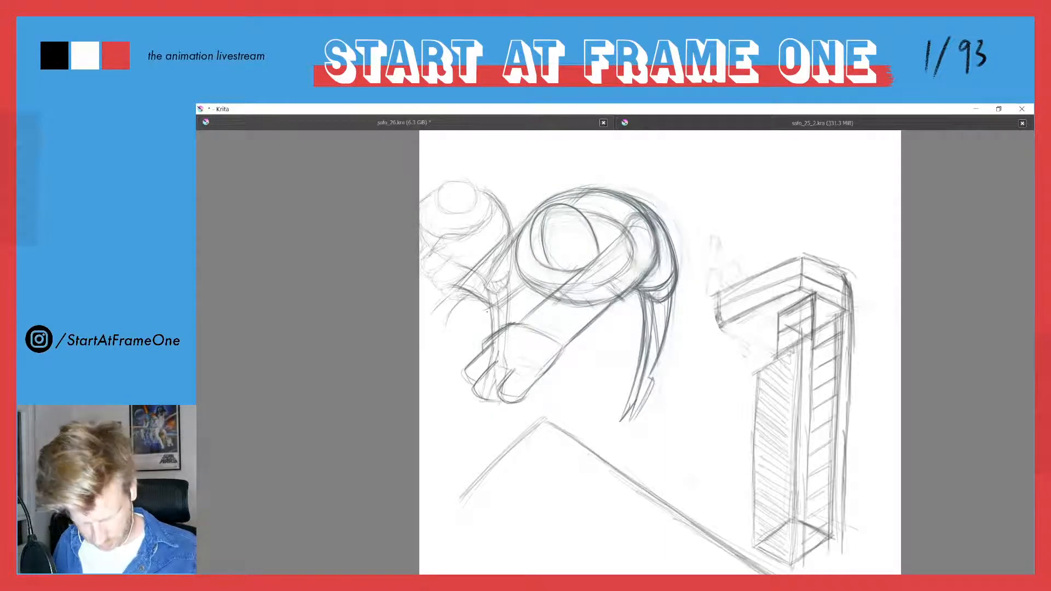
Add thick rounded fingers to the far hand.
drag(460, 337, 481, 315)
mouse_move(468, 338)
mouse_down()
mouse_move(487, 312)
mouse_move(493, 332)
mouse_move(430, 338)
mouse_up()
drag(429, 338, 438, 349)
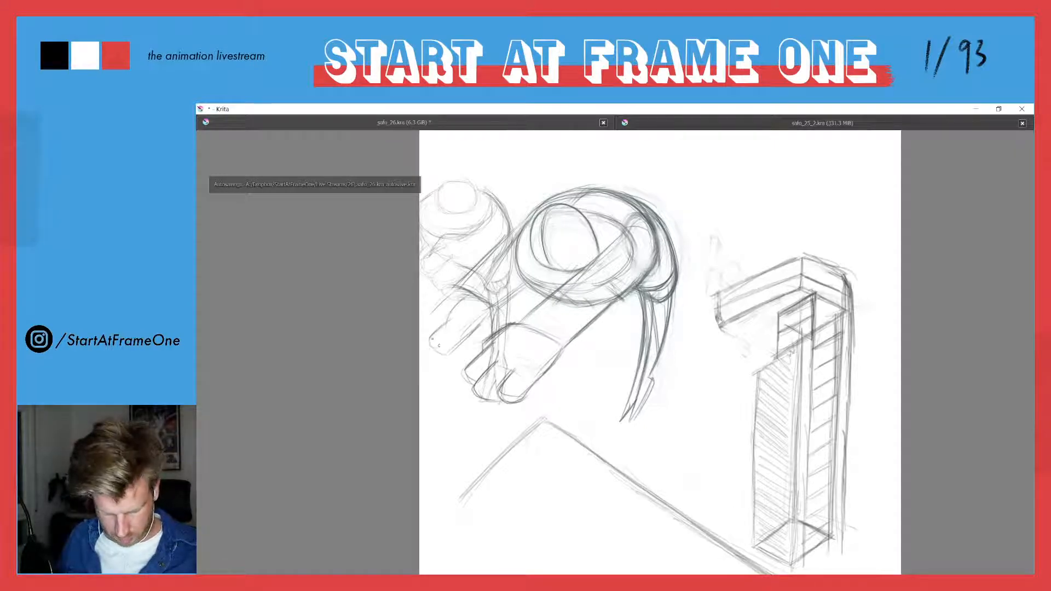
drag(445, 313, 423, 332)
drag(424, 332, 432, 341)
drag(447, 299, 423, 315)
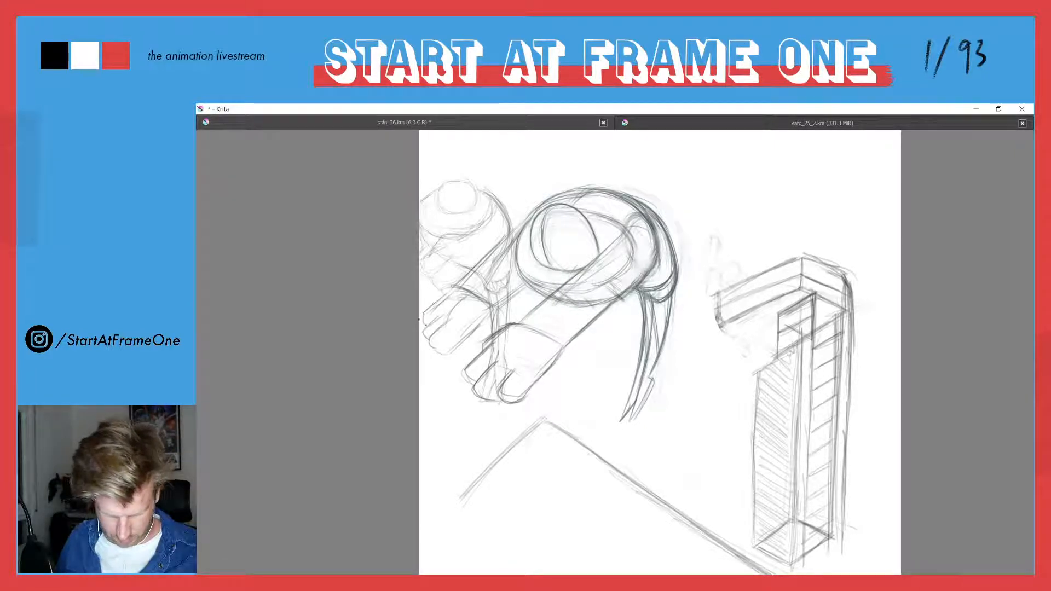
Flip between this pose and the neighbouring drawing to examine how the arms and body move.
key(Left)
key(Right)
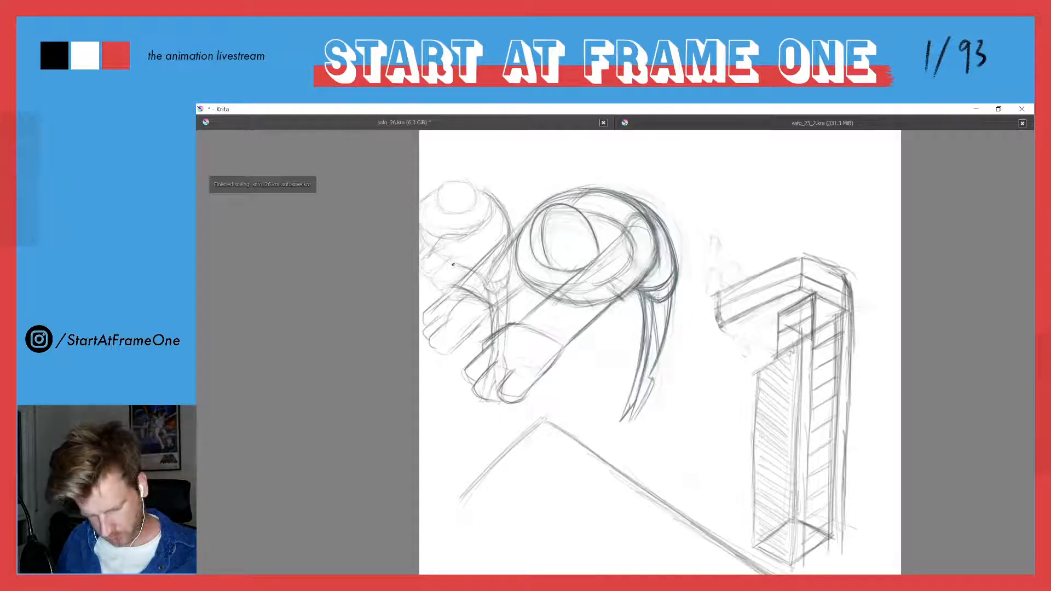
key(Left)
key(Right)
key(Left)
key(Right)
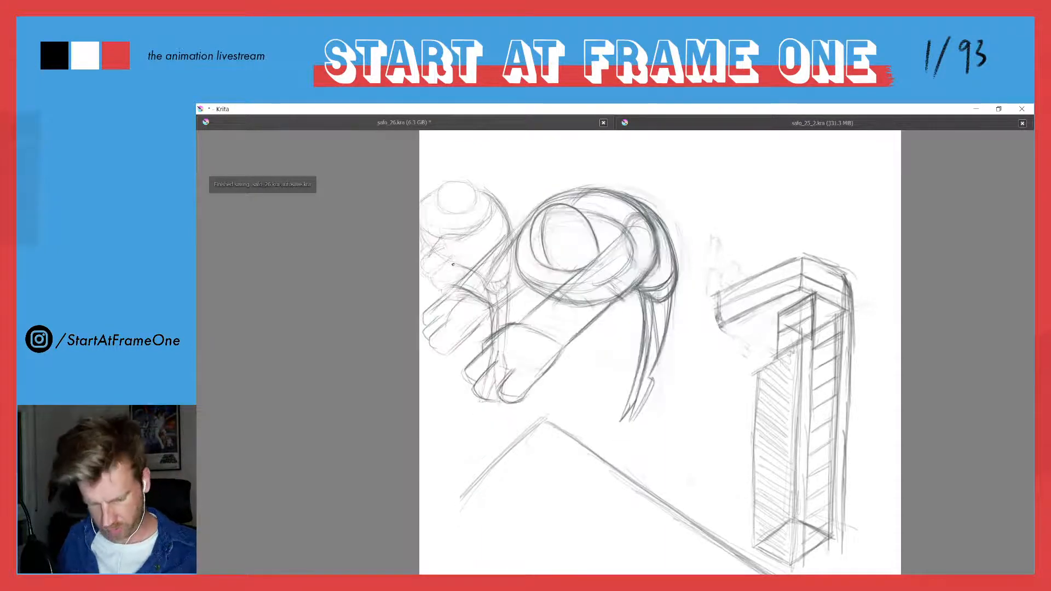
key(Left)
key(Right)
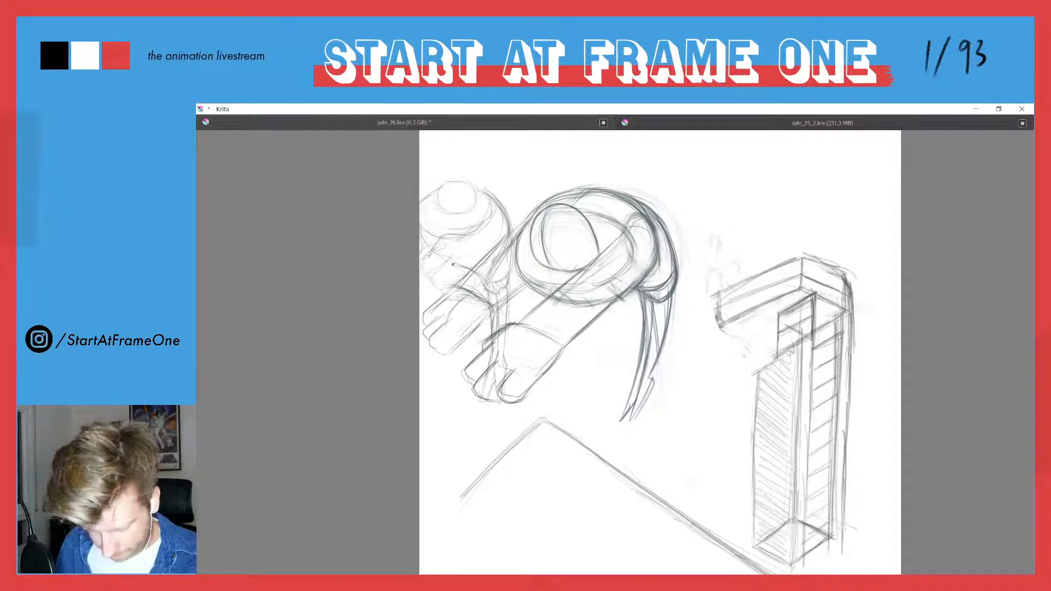
Start the next pose over the onion-skinned drawing, sketching the lower, upper and side edges of a rounded block above the rooftop peak.
key(Left)
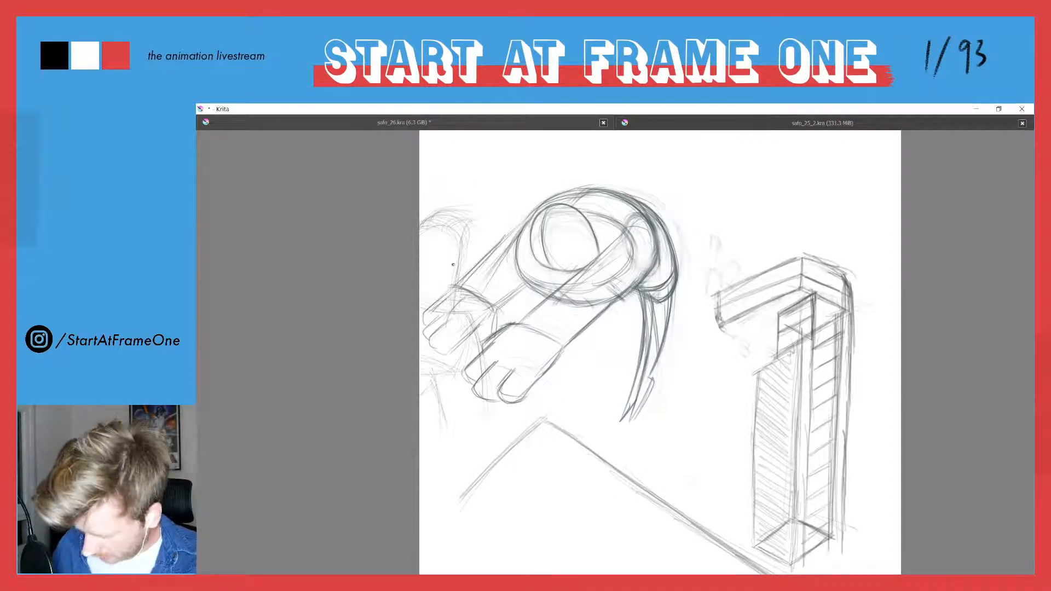
key(Left)
key(Right)
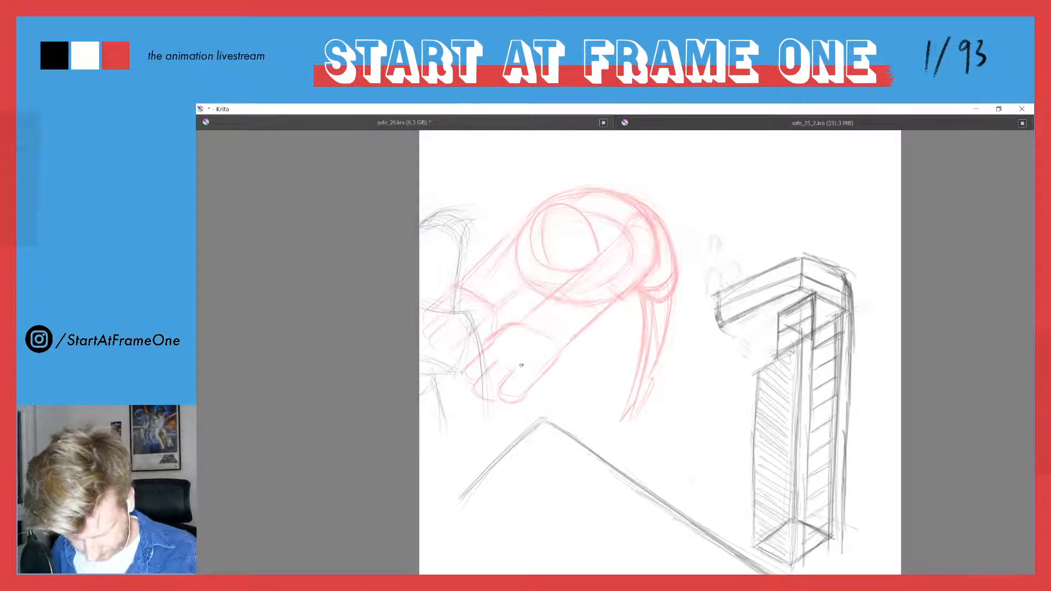
mouse_move(532, 387)
mouse_down()
mouse_move(501, 381)
mouse_move(596, 395)
mouse_up()
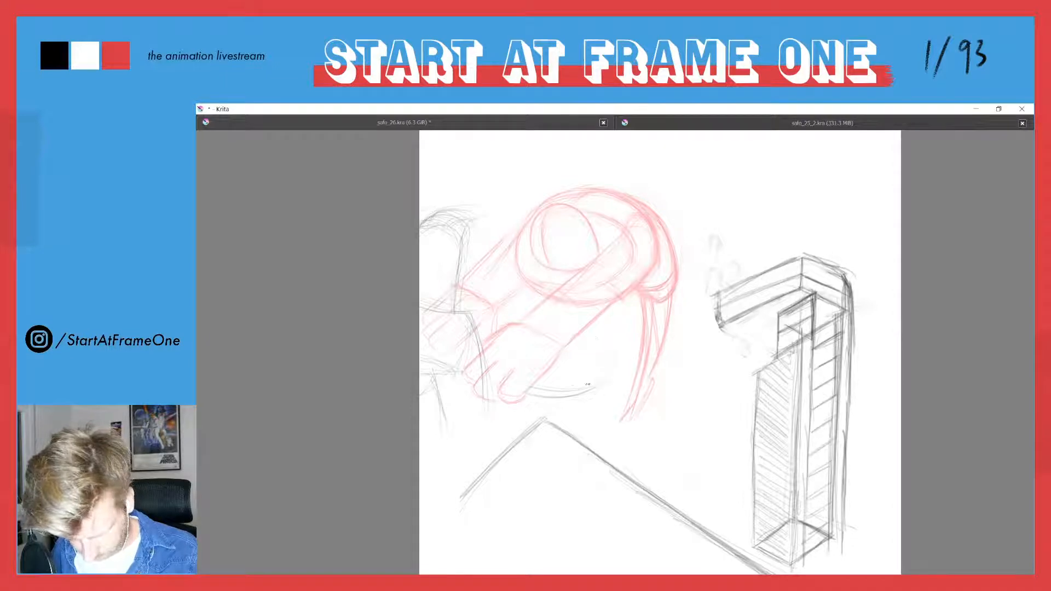
drag(527, 332, 591, 342)
mouse_move(513, 328)
mouse_down()
mouse_move(601, 336)
mouse_move(610, 386)
mouse_up()
Strengthen the block's rounded lower and side contours, and add a narrow oval on its chimney side and a curve beneath it.
drag(580, 397, 529, 400)
mouse_move(497, 345)
mouse_down()
mouse_move(494, 386)
mouse_move(559, 405)
mouse_move(594, 392)
mouse_up()
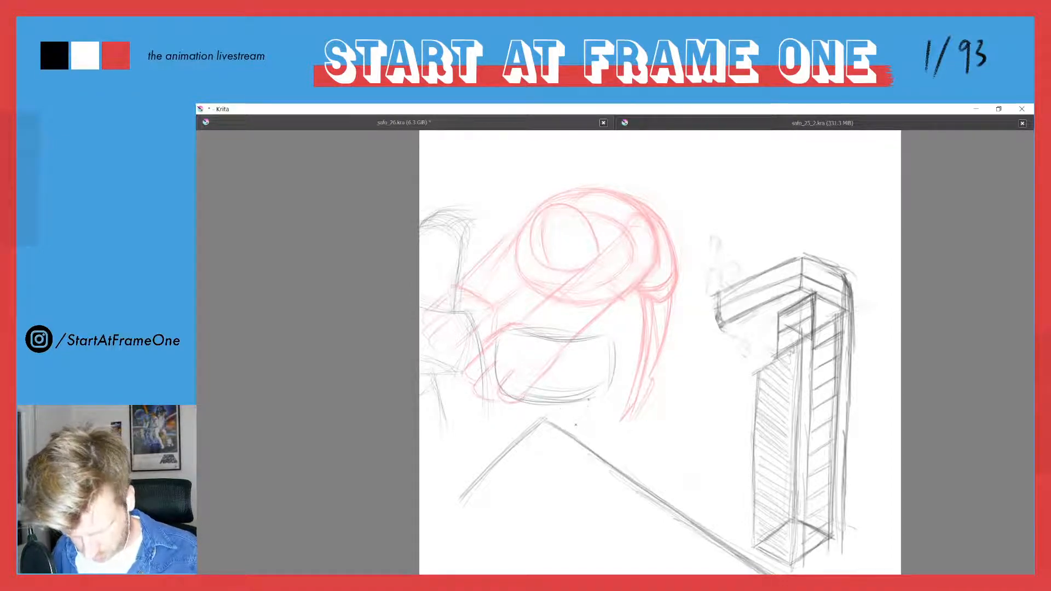
drag(514, 395, 586, 403)
mouse_move(514, 405)
mouse_down()
mouse_move(574, 411)
mouse_move(578, 421)
mouse_move(608, 339)
mouse_move(603, 393)
mouse_up()
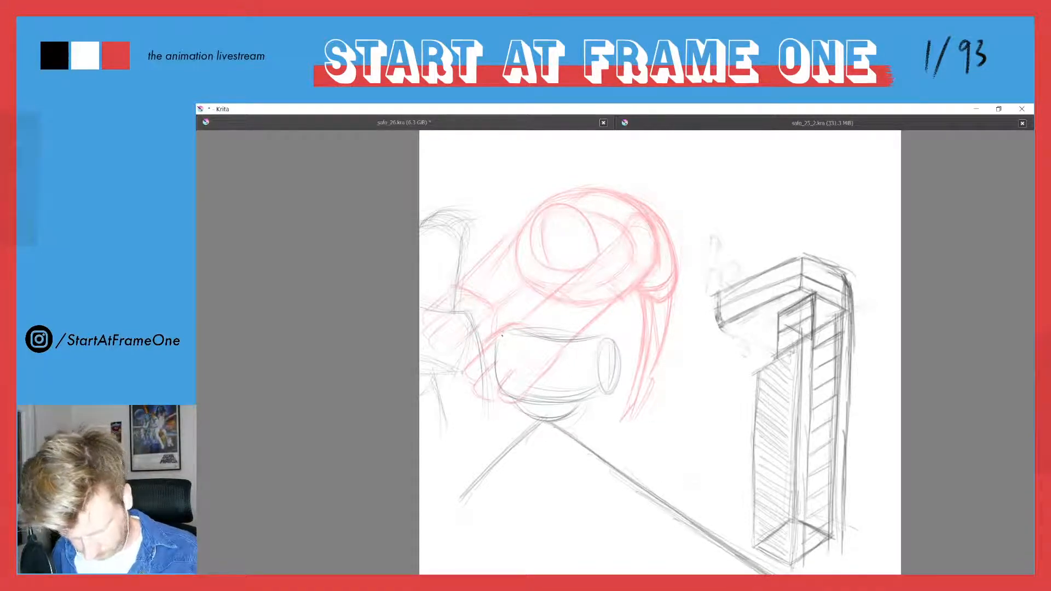
Darken the rounded block's side contours and move the whole block slightly farther from the chimney.
drag(502, 335, 495, 389)
mouse_move(604, 335)
mouse_down()
mouse_move(593, 390)
mouse_move(588, 356)
mouse_move(589, 382)
mouse_up()
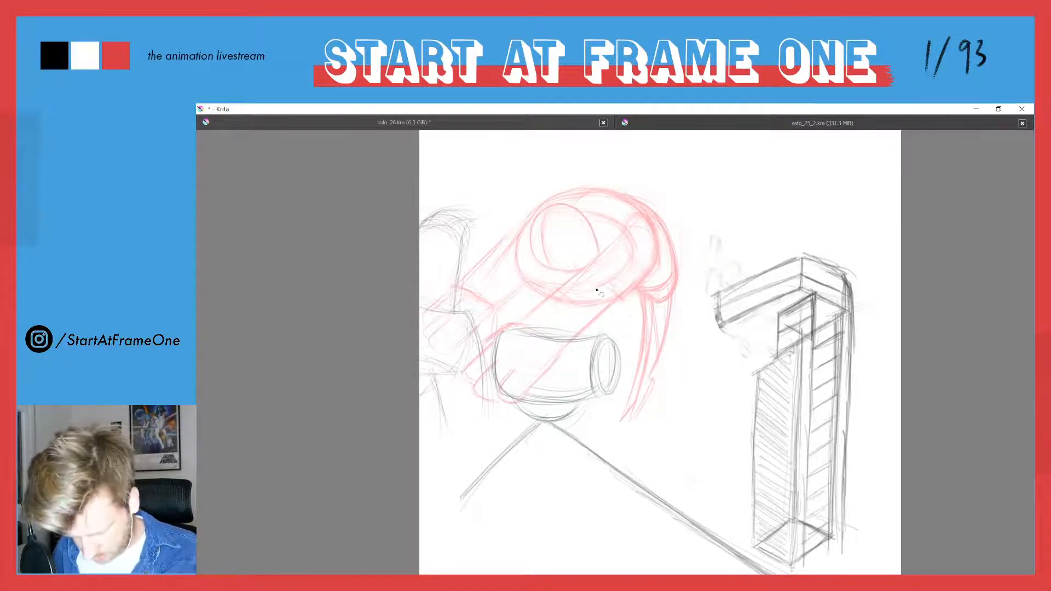
mouse_move(597, 288)
mouse_down()
mouse_move(594, 420)
mouse_move(542, 425)
mouse_move(476, 406)
mouse_move(495, 289)
mouse_up()
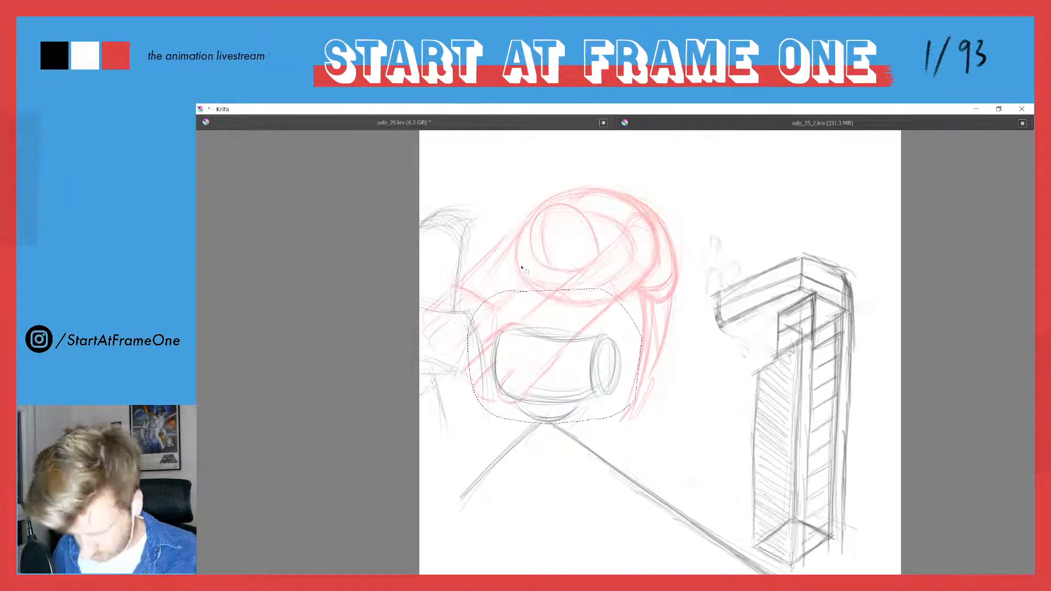
drag(494, 348, 462, 342)
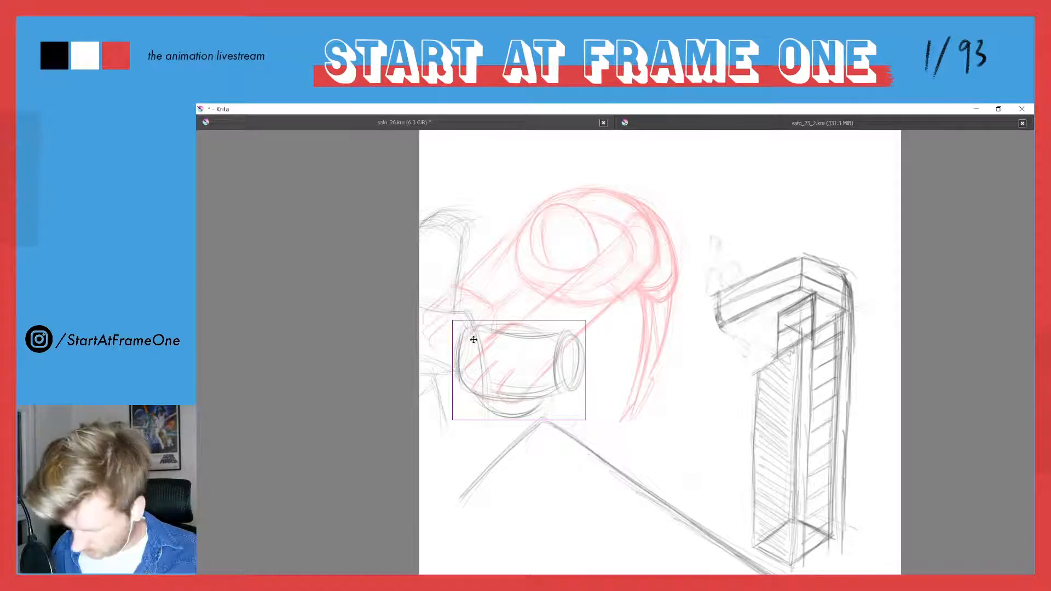
key(ctrl+shift+a)
key(b)
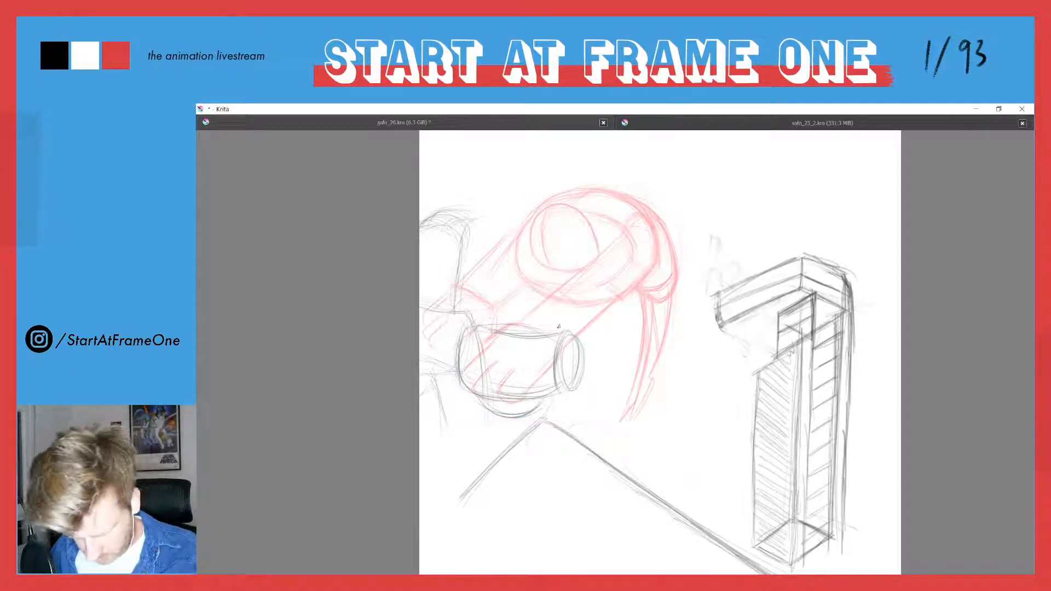
Extend the block upward with a domed top and reinforce its sides and lower curve into a barrel-like form.
drag(564, 322, 554, 373)
mouse_move(485, 368)
mouse_down()
mouse_move(519, 366)
mouse_move(555, 389)
mouse_up()
drag(468, 313, 458, 355)
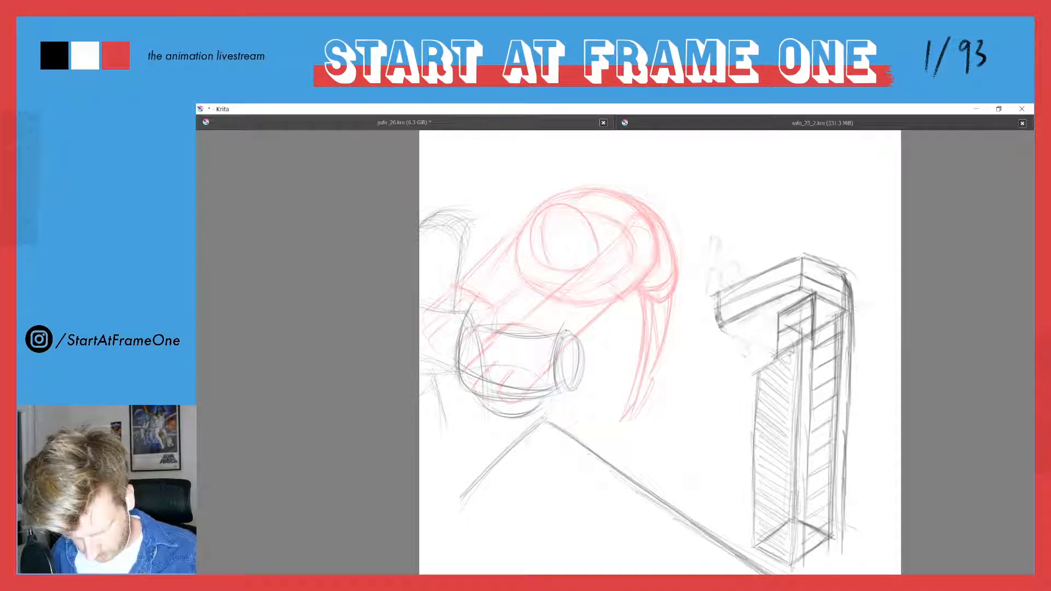
mouse_move(554, 324)
mouse_down()
mouse_move(533, 308)
mouse_move(463, 298)
mouse_move(455, 348)
mouse_up()
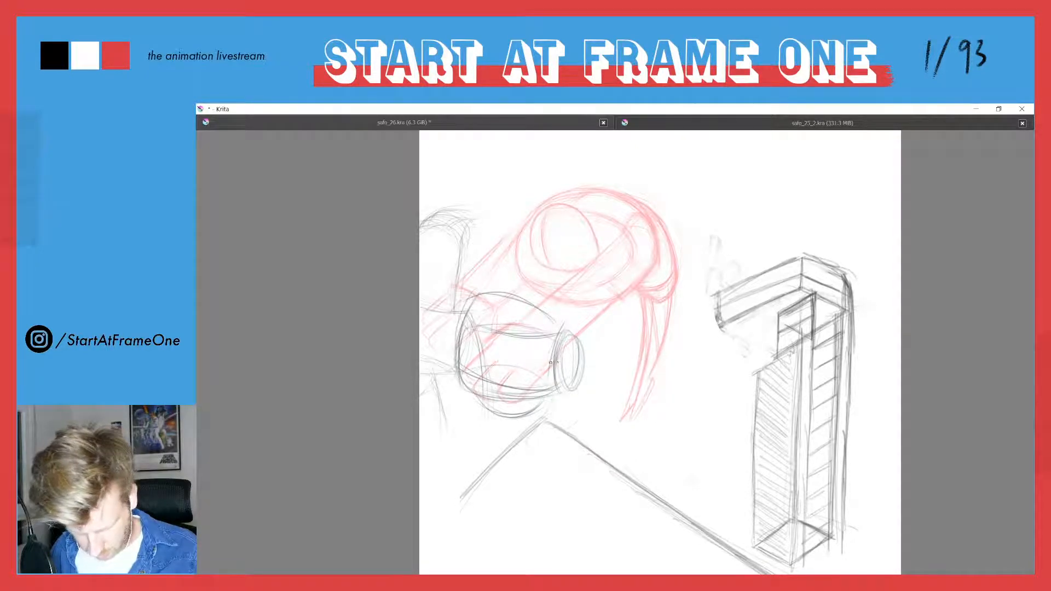
drag(539, 390, 574, 383)
mouse_move(584, 335)
mouse_down()
mouse_move(578, 381)
mouse_move(530, 304)
mouse_move(489, 288)
mouse_move(458, 364)
mouse_up()
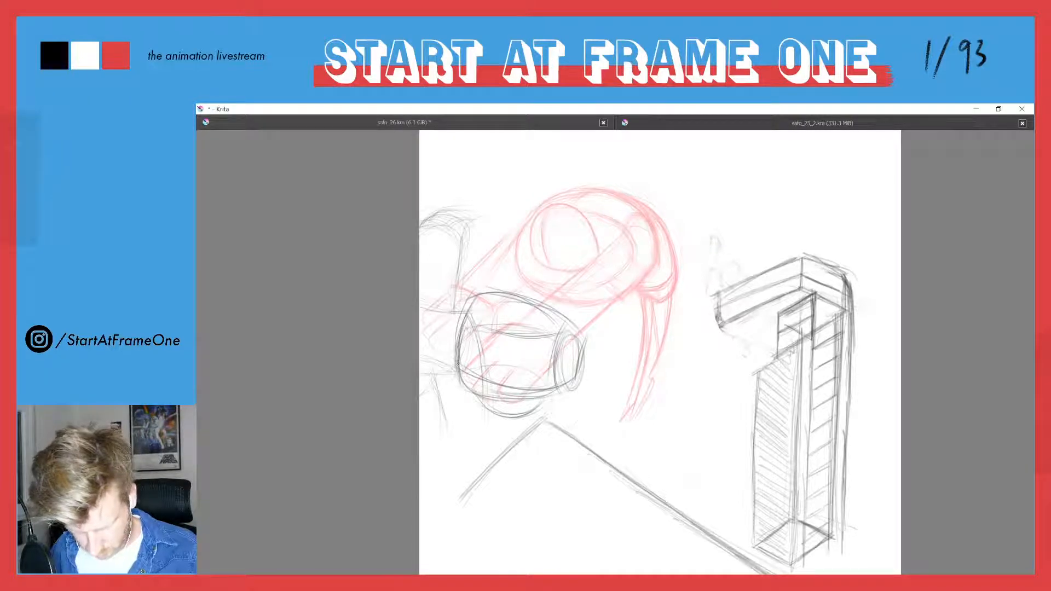
Hide the iPad front layer and compare the new form with the neighbouring pose.
key(e)
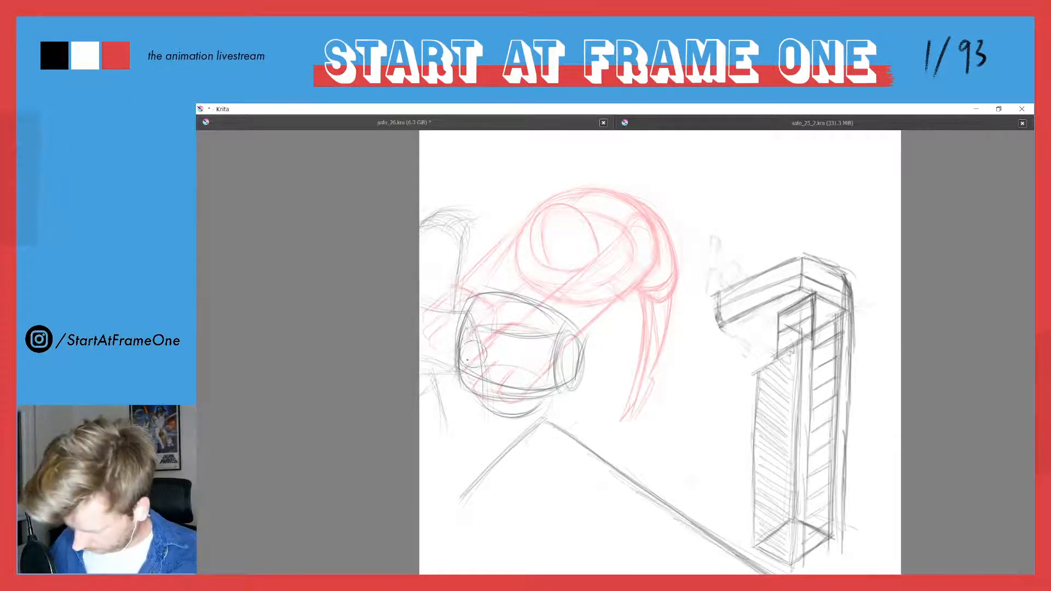
key(o)
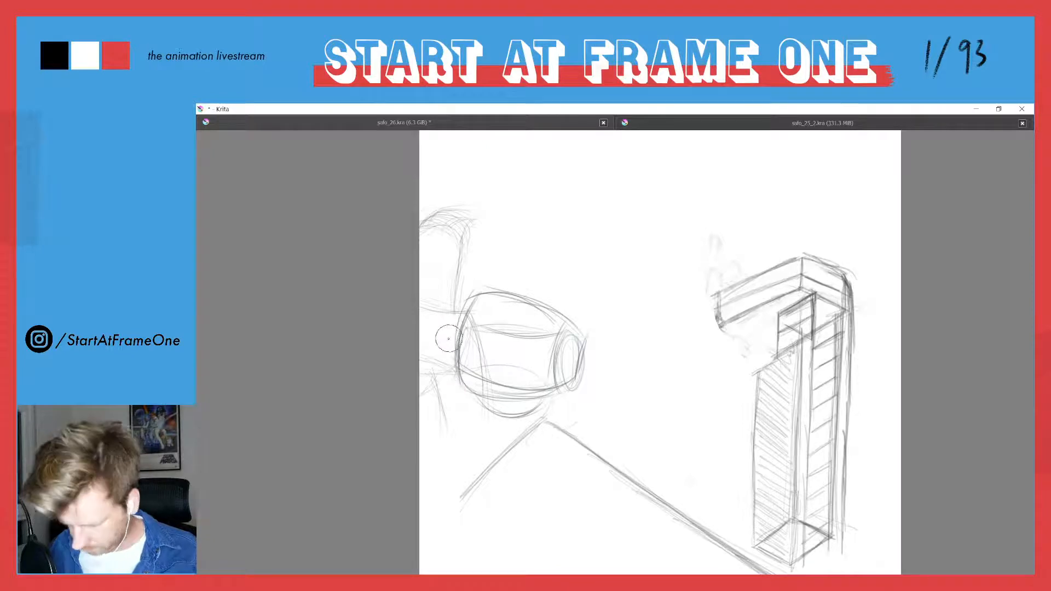
key(Tab)
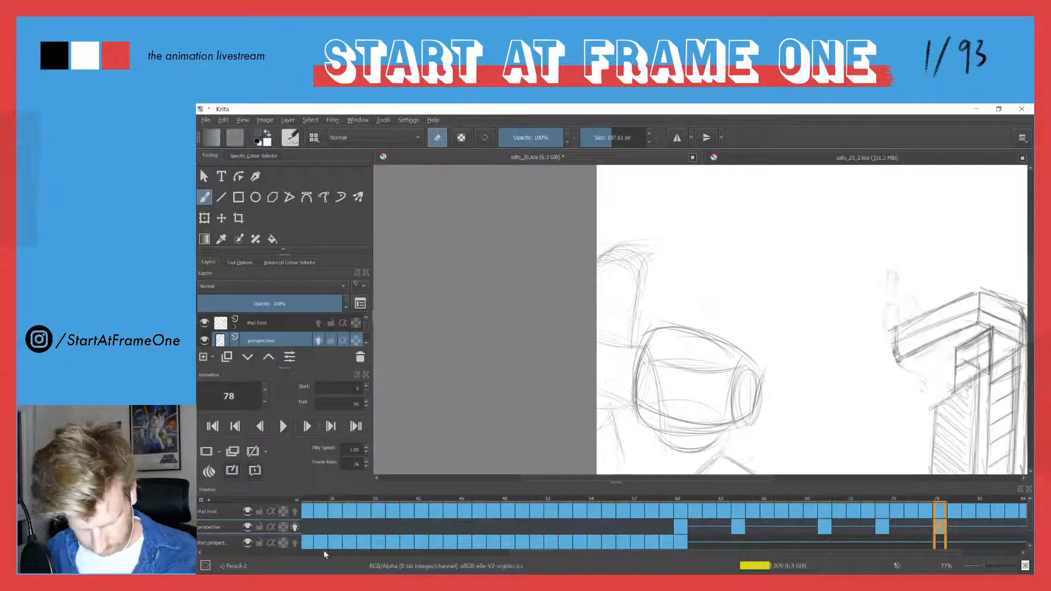
click(204, 323)
key(Tab)
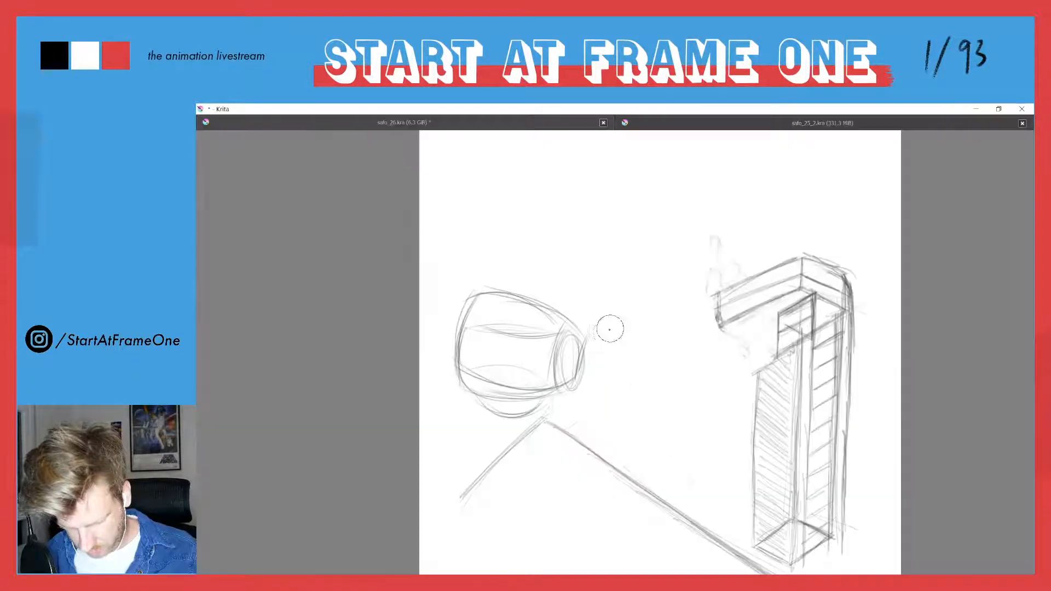
key(Right)
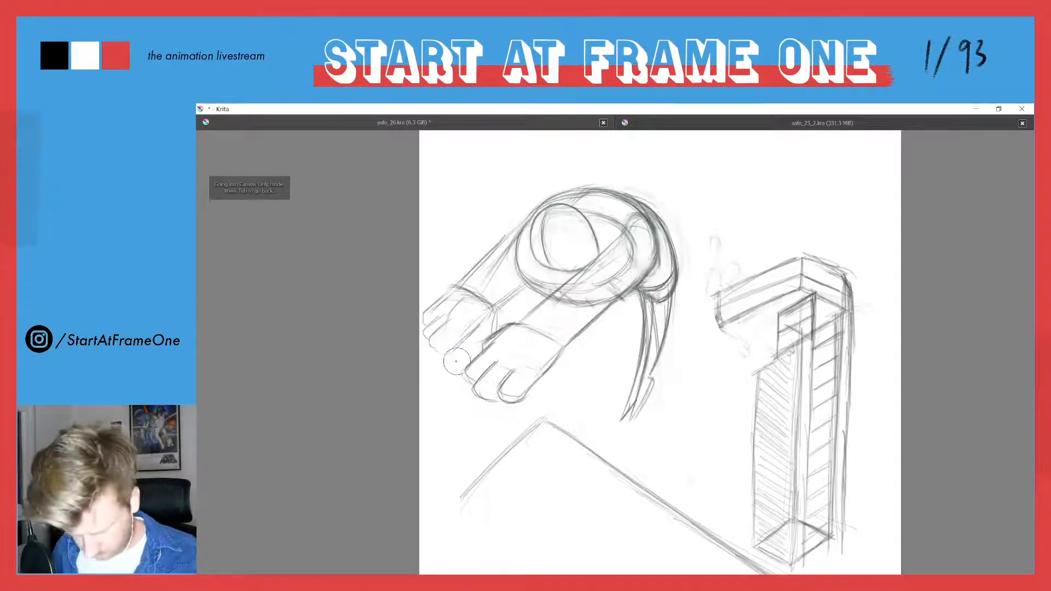
key(Left)
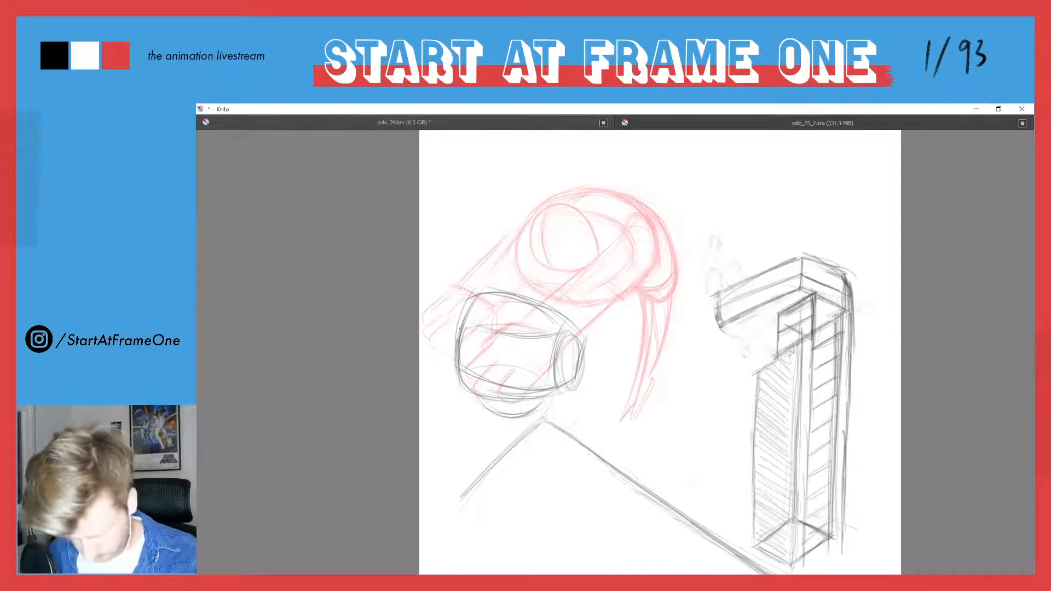
Strengthen the barrel form's outline and add a curved vertical contour line across its front.
drag(470, 300, 455, 382)
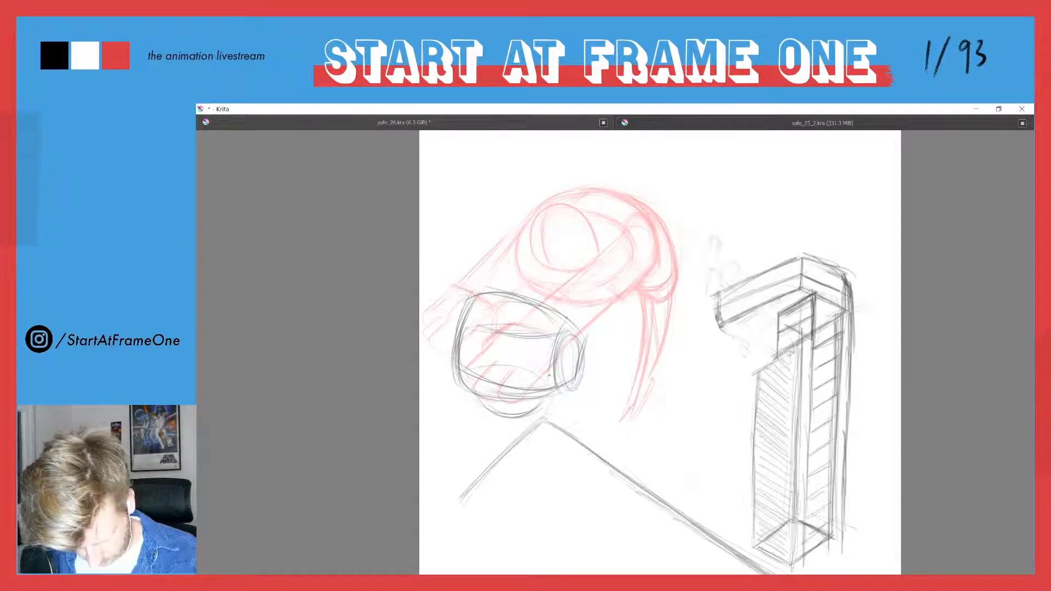
mouse_move(558, 335)
mouse_down()
mouse_move(549, 394)
mouse_move(467, 380)
mouse_move(549, 390)
mouse_up()
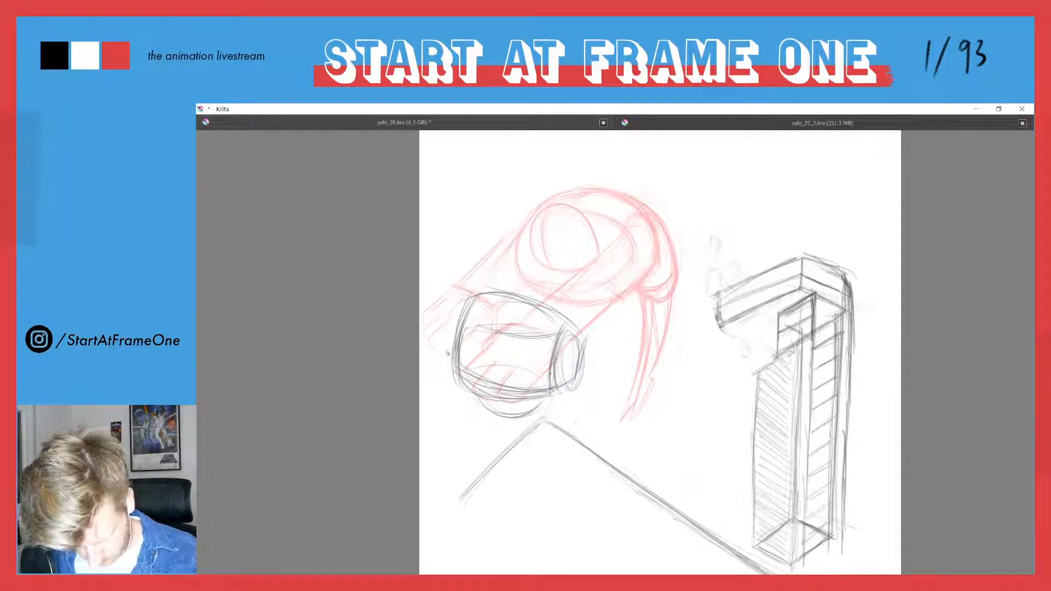
drag(511, 295, 490, 377)
drag(498, 315, 488, 377)
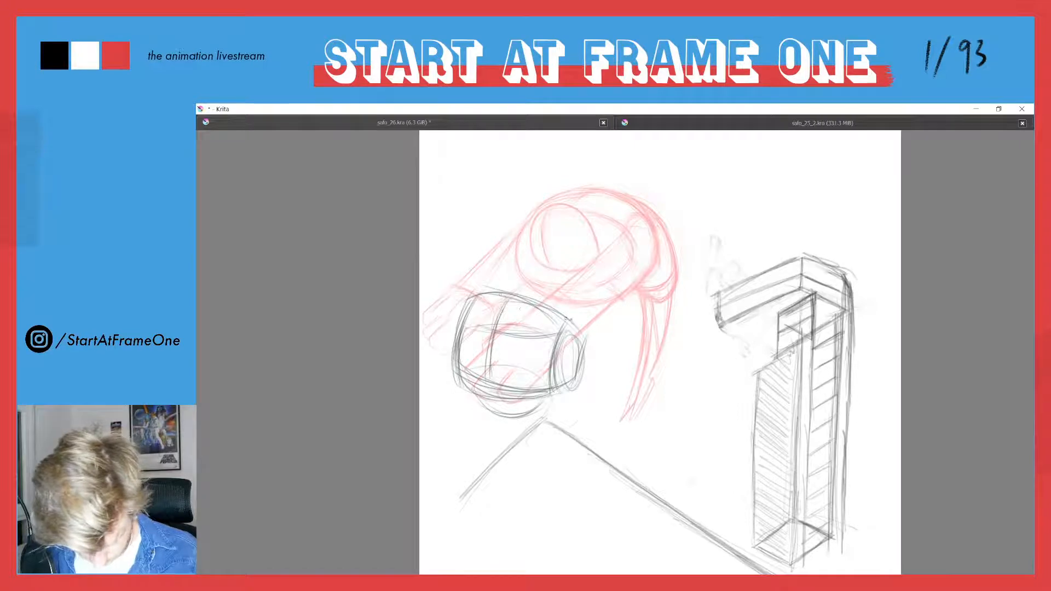
drag(494, 290, 567, 316)
mouse_move(545, 392)
mouse_down()
mouse_move(526, 395)
mouse_move(526, 416)
mouse_up()
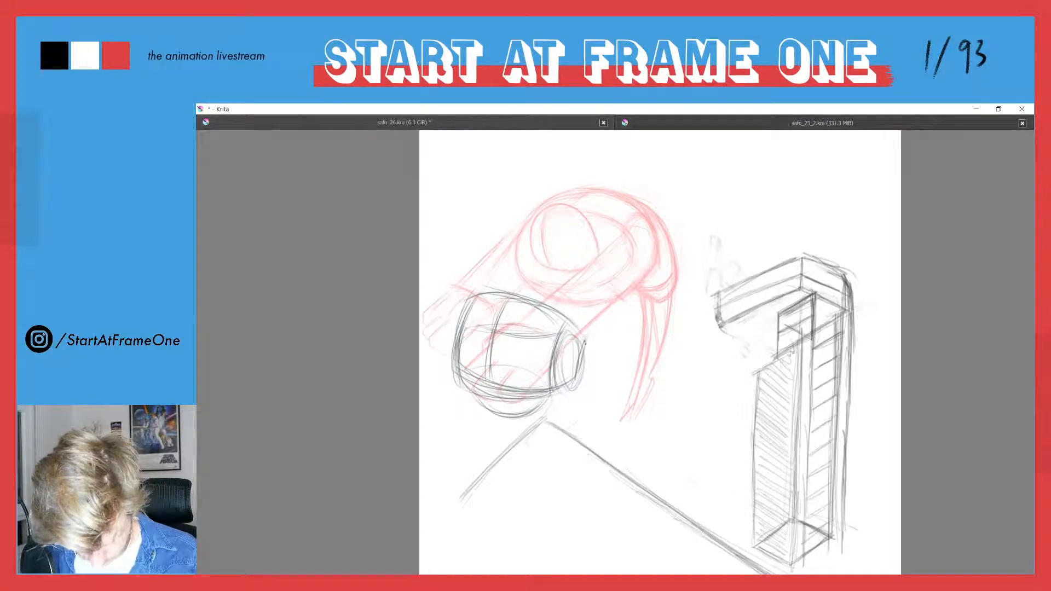
Sketch the edges of an arm hanging from the chimney-side oval down past the rooftop peak.
drag(581, 358, 593, 430)
drag(550, 398, 555, 428)
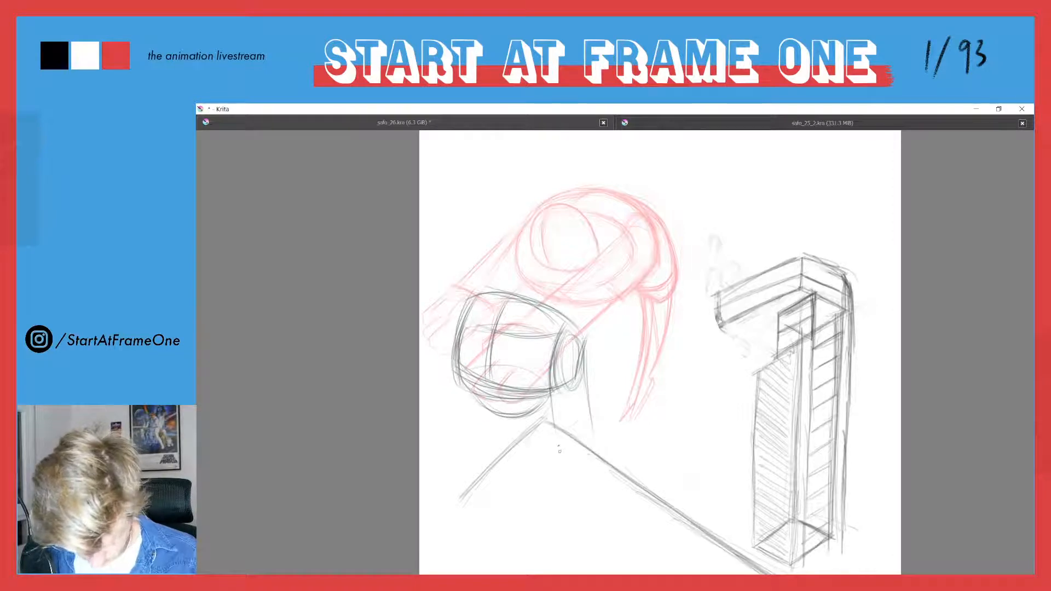
mouse_move(581, 385)
mouse_down()
mouse_move(584, 421)
mouse_move(552, 441)
mouse_move(584, 446)
mouse_up()
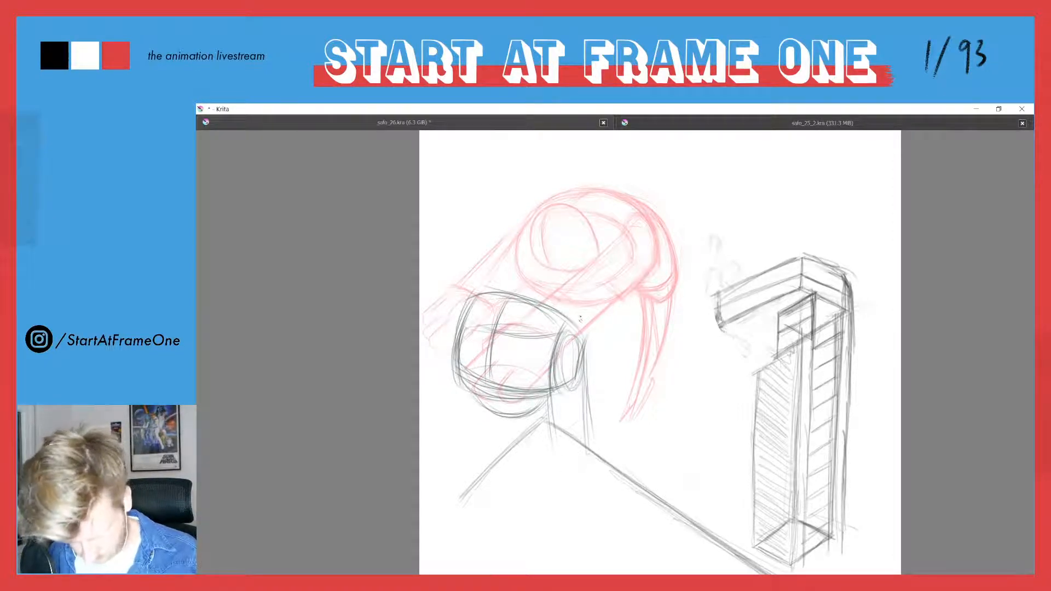
Sketch a rounded, arching body mass rising behind the barrel form toward the onion-skinned figure.
mouse_move(580, 317)
mouse_down()
mouse_move(607, 281)
mouse_move(575, 315)
mouse_up()
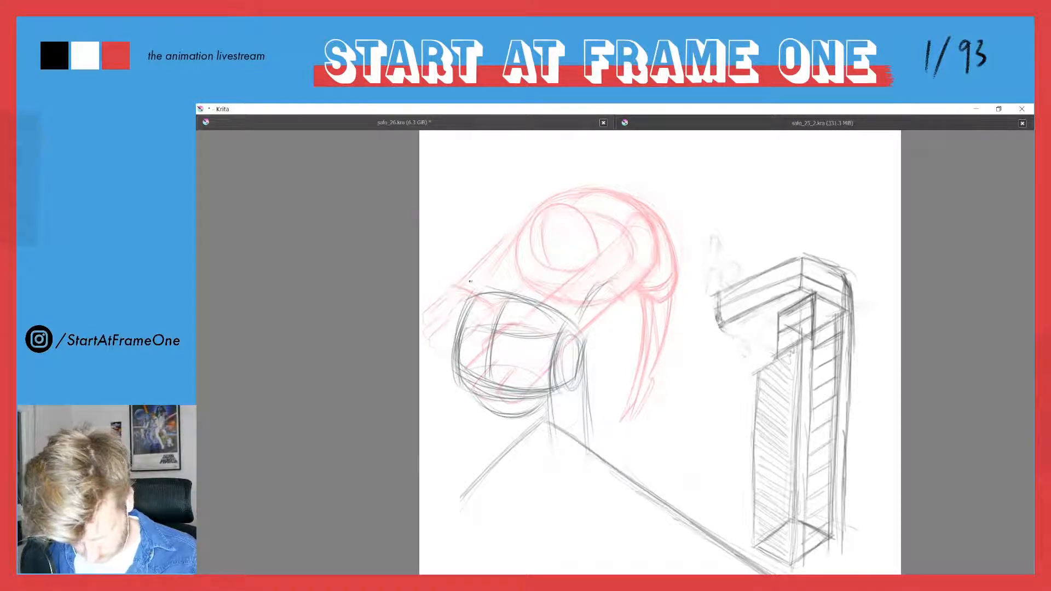
mouse_move(473, 295)
mouse_down()
mouse_move(538, 237)
mouse_move(525, 247)
mouse_up()
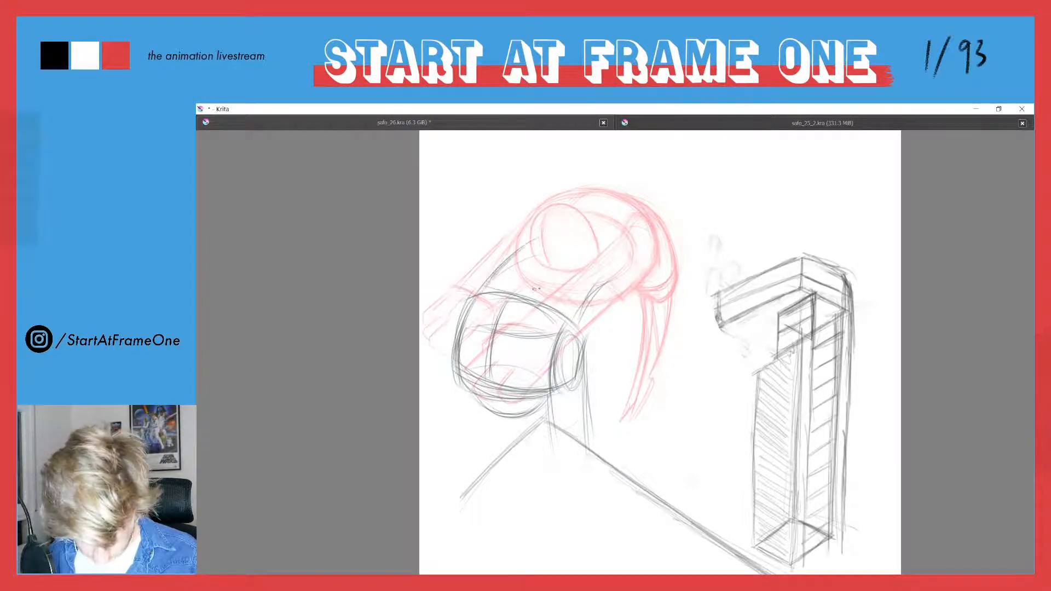
drag(579, 282, 570, 332)
mouse_move(575, 253)
mouse_down()
mouse_move(520, 257)
mouse_move(501, 280)
mouse_up()
drag(549, 232, 484, 288)
mouse_move(485, 287)
mouse_down()
mouse_move(549, 232)
mouse_move(580, 254)
mouse_move(569, 325)
mouse_up()
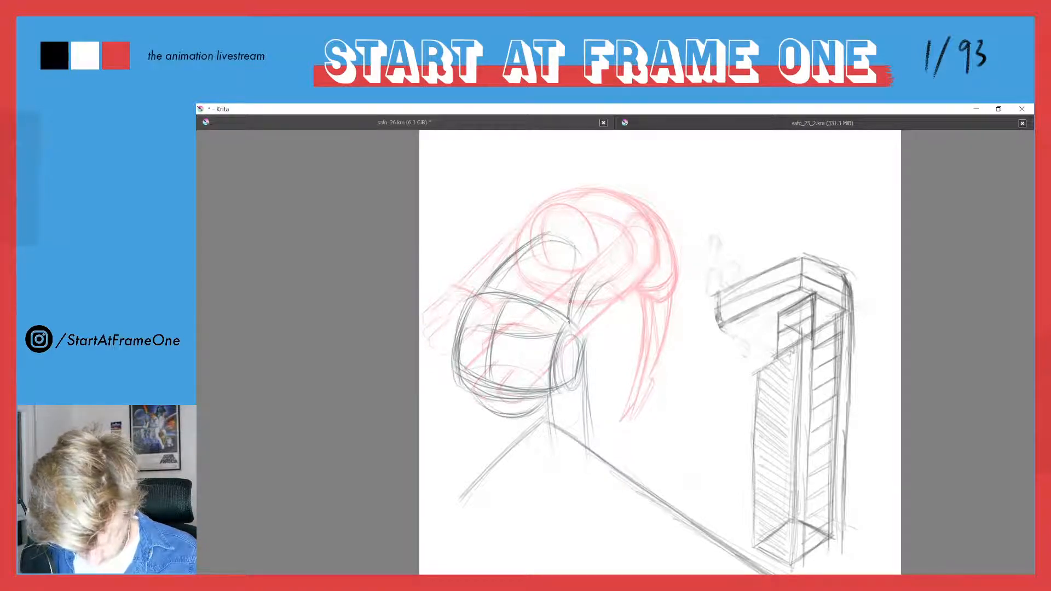
mouse_move(576, 282)
mouse_down()
mouse_move(567, 331)
mouse_move(524, 246)
mouse_move(486, 295)
mouse_up()
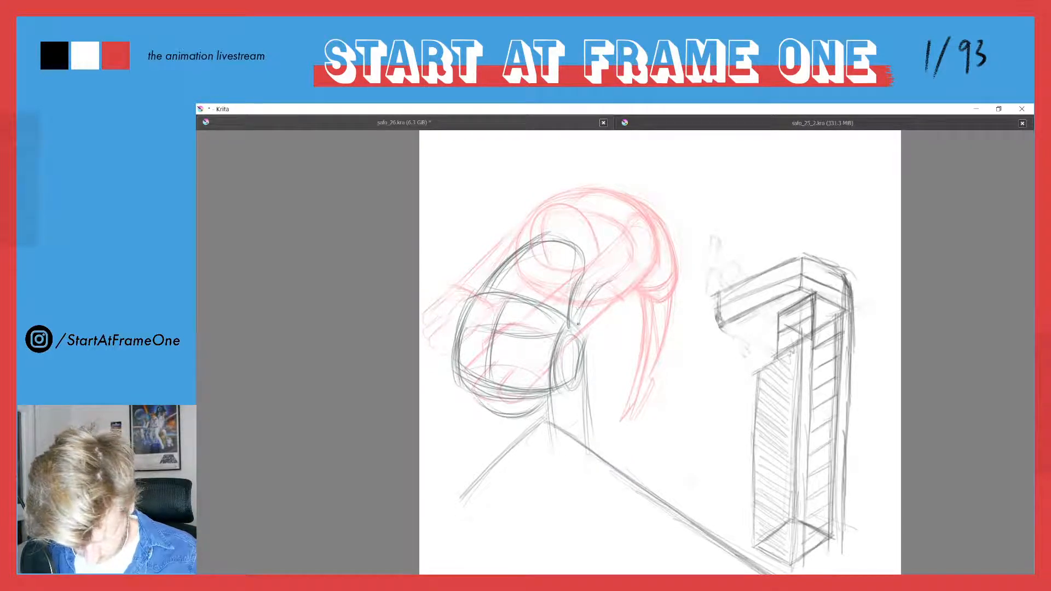
Strengthen the arching mass's chimney-side edge and upper curve, and check it against the neighbouring drawing.
drag(583, 282, 575, 313)
drag(597, 259, 574, 321)
drag(589, 284, 576, 315)
mouse_move(553, 239)
mouse_down()
mouse_move(590, 284)
mouse_move(585, 258)
mouse_move(495, 274)
mouse_move(571, 261)
mouse_up()
drag(526, 243, 582, 265)
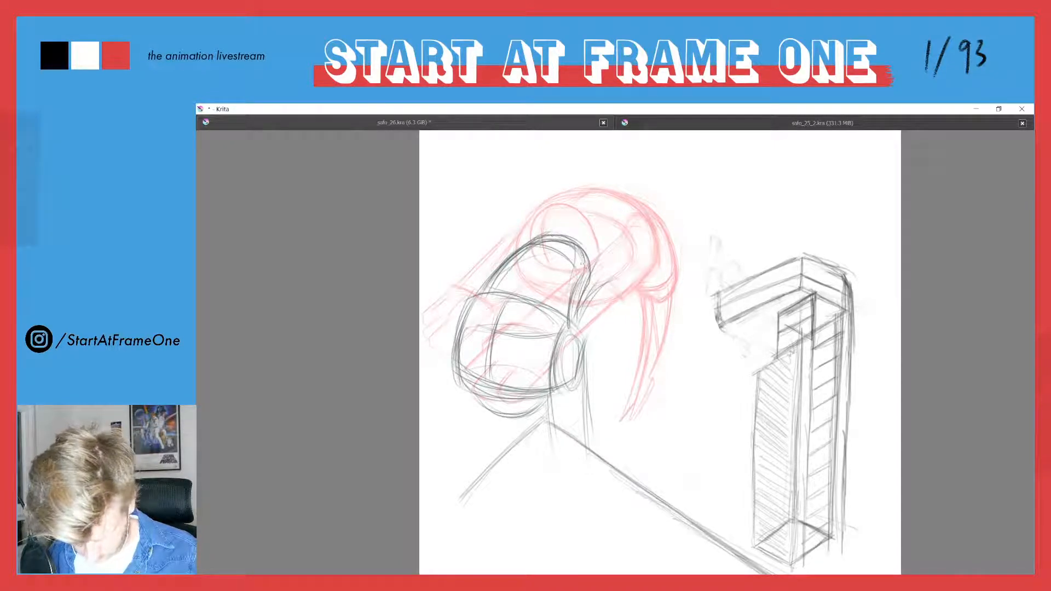
key(Left)
key(Right)
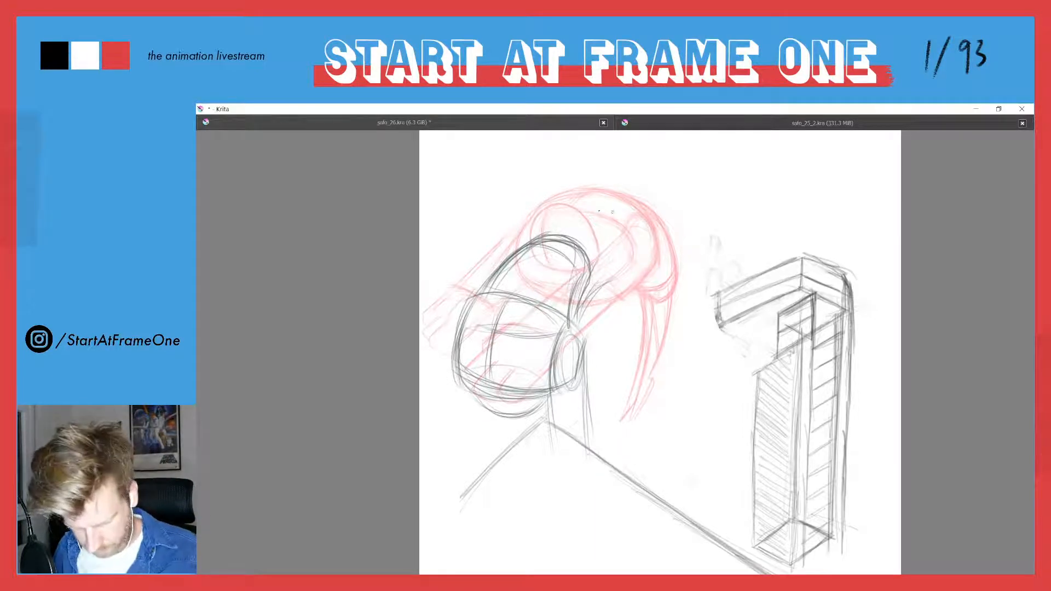
Add two light arcs behind the body toward the chimney and compare them with the neighbouring drawing.
drag(560, 226, 656, 255)
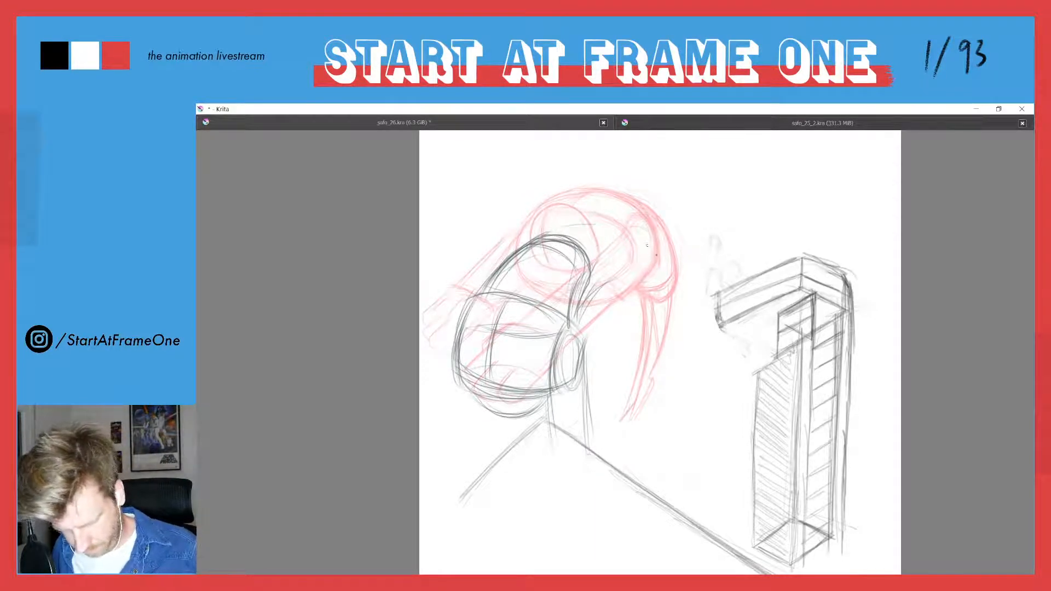
mouse_move(554, 233)
mouse_down()
mouse_move(628, 236)
mouse_move(652, 261)
mouse_up()
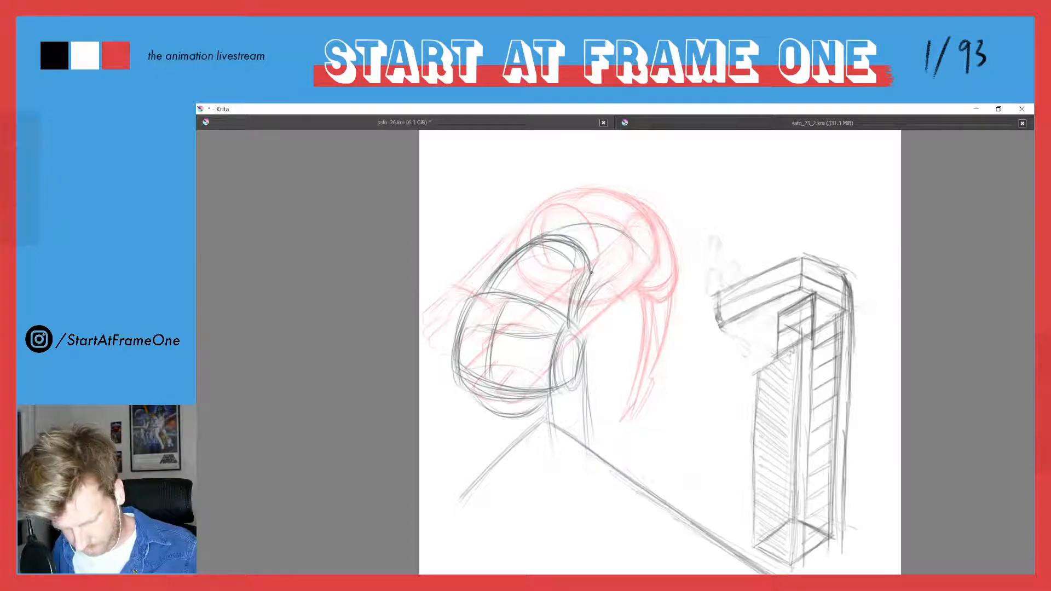
mouse_move(586, 258)
mouse_down()
mouse_move(611, 260)
mouse_move(644, 290)
mouse_up()
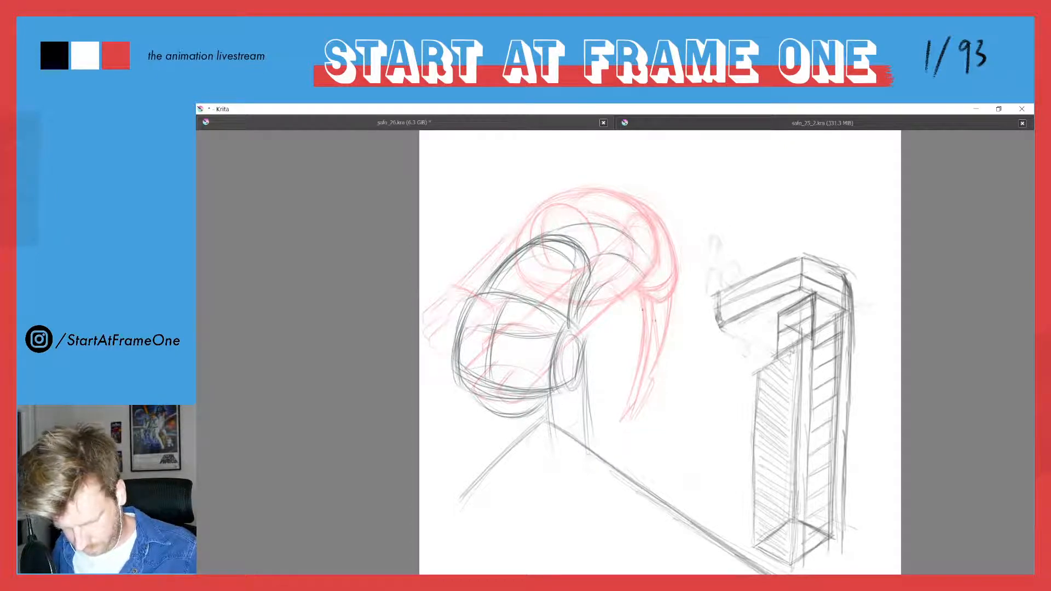
key(Left)
key(Right)
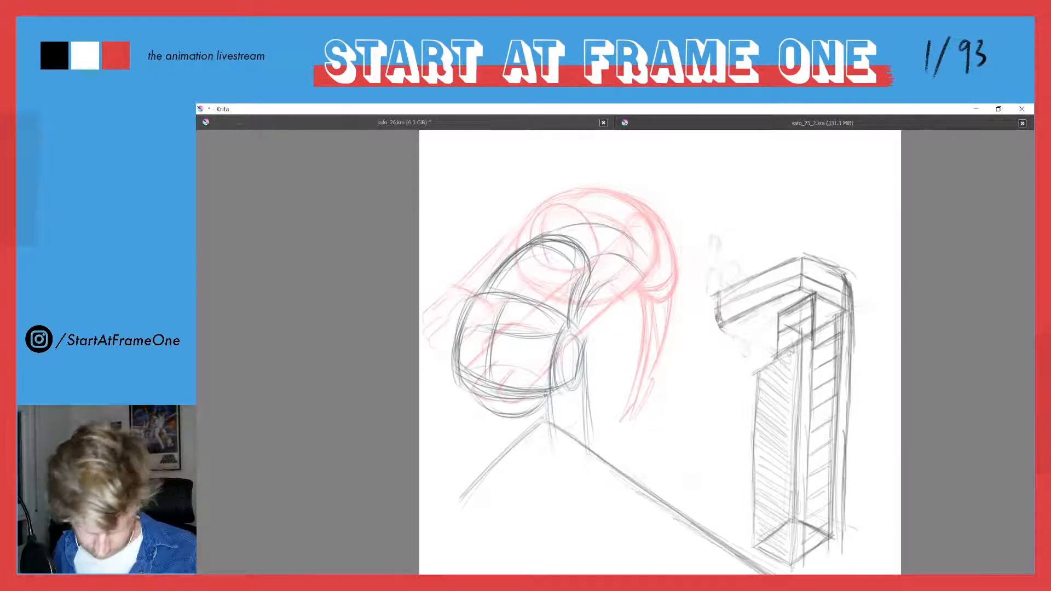
Close the chimney-side arm with a rounded wrist, sketch the opposite hanging arm, and reinforce the contours of both.
drag(546, 394, 549, 461)
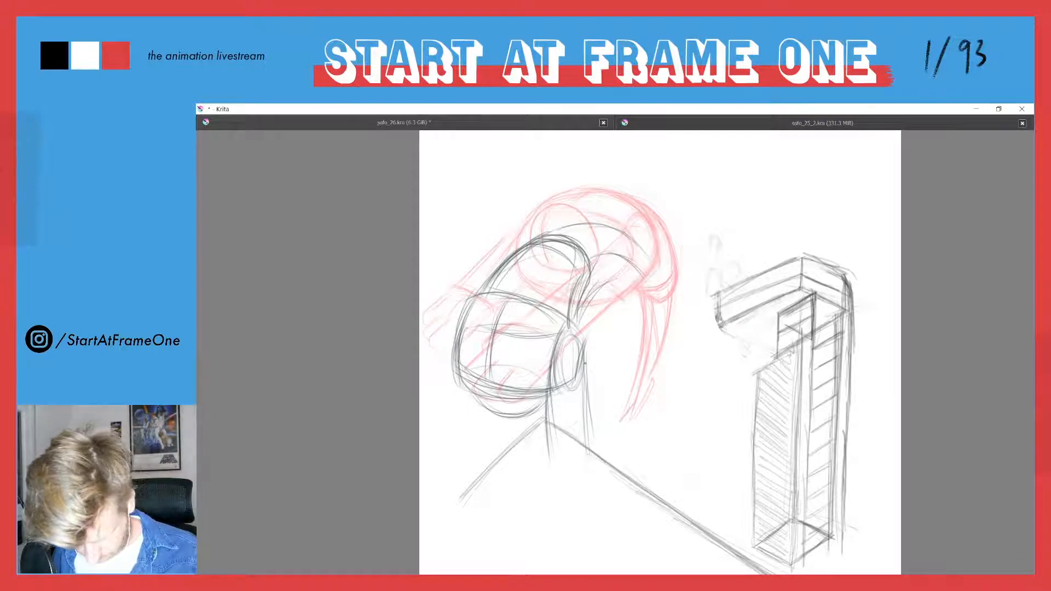
mouse_move(585, 365)
mouse_down()
mouse_move(584, 469)
mouse_move(547, 470)
mouse_up()
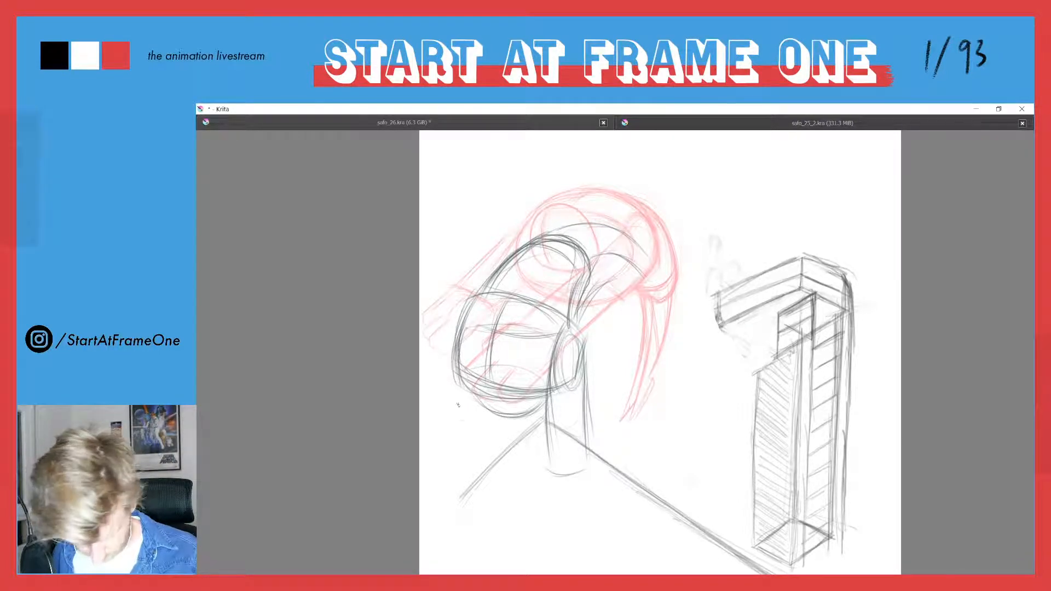
drag(453, 369, 468, 454)
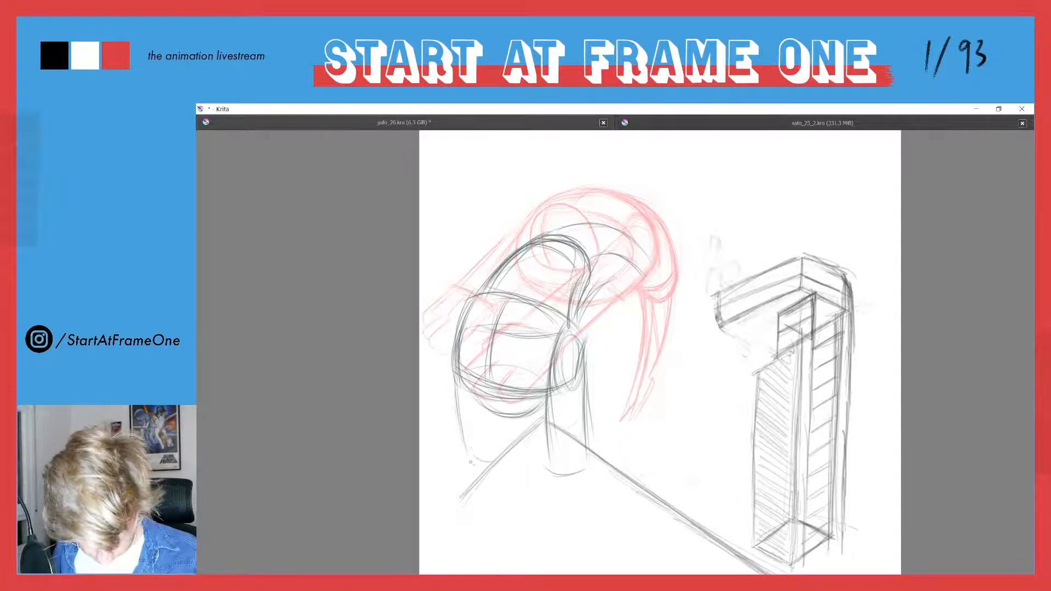
mouse_move(506, 422)
mouse_down()
mouse_move(514, 452)
mouse_move(543, 414)
mouse_move(540, 455)
mouse_up()
drag(546, 395, 541, 459)
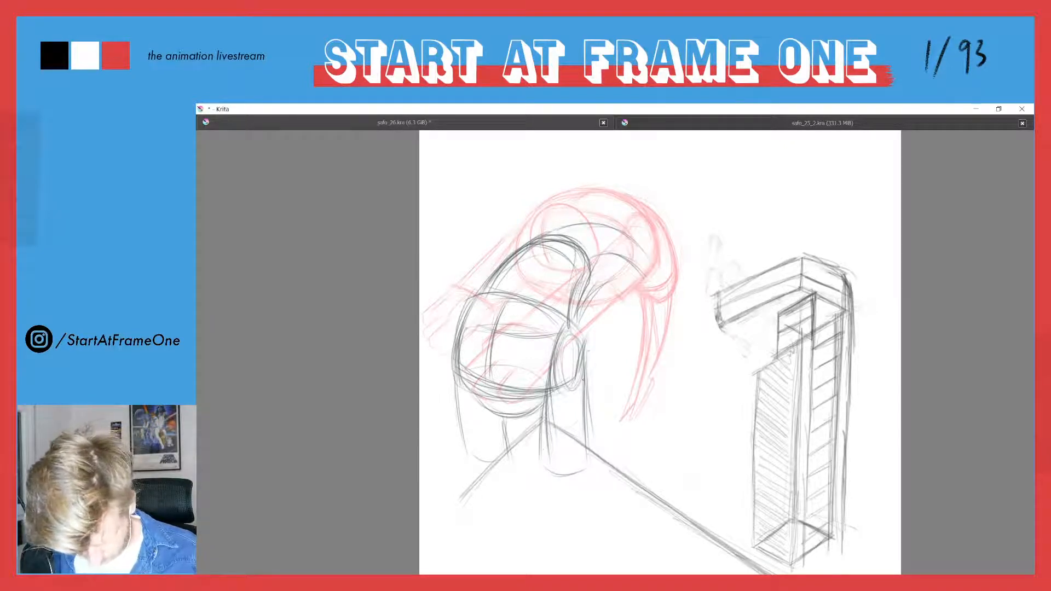
drag(583, 379, 585, 462)
mouse_move(550, 356)
mouse_down()
mouse_move(534, 459)
mouse_move(575, 471)
mouse_move(582, 383)
mouse_up()
mouse_move(509, 428)
mouse_down()
mouse_move(501, 470)
mouse_move(459, 395)
mouse_move(493, 472)
mouse_up()
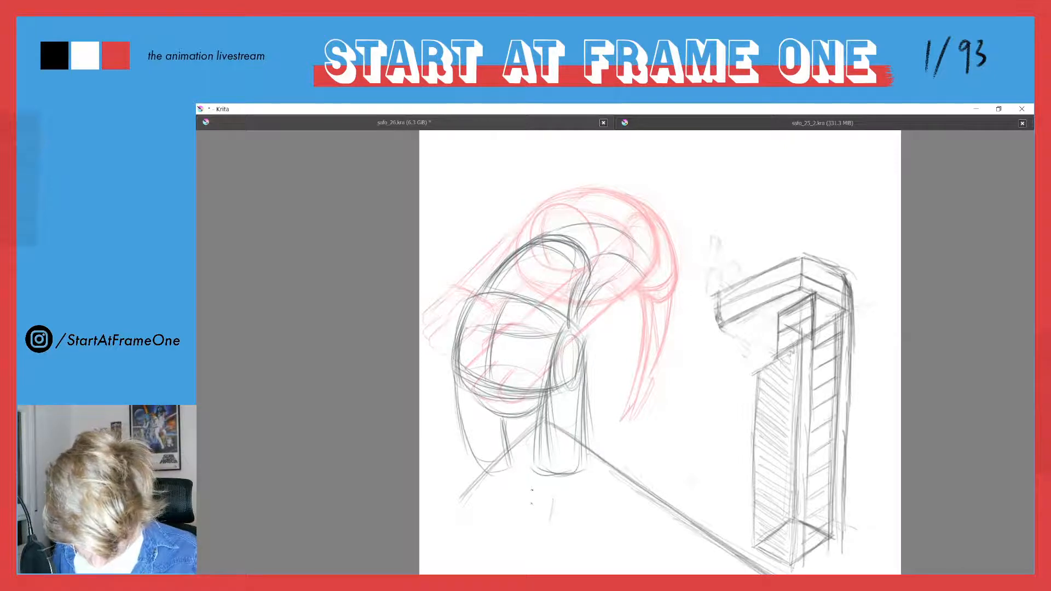
Sketch a hand with thick rounded fingers below the chimney-side arm's wrist.
mouse_move(531, 494)
mouse_down()
mouse_move(529, 523)
mouse_move(553, 499)
mouse_move(581, 509)
mouse_up()
drag(586, 470, 579, 515)
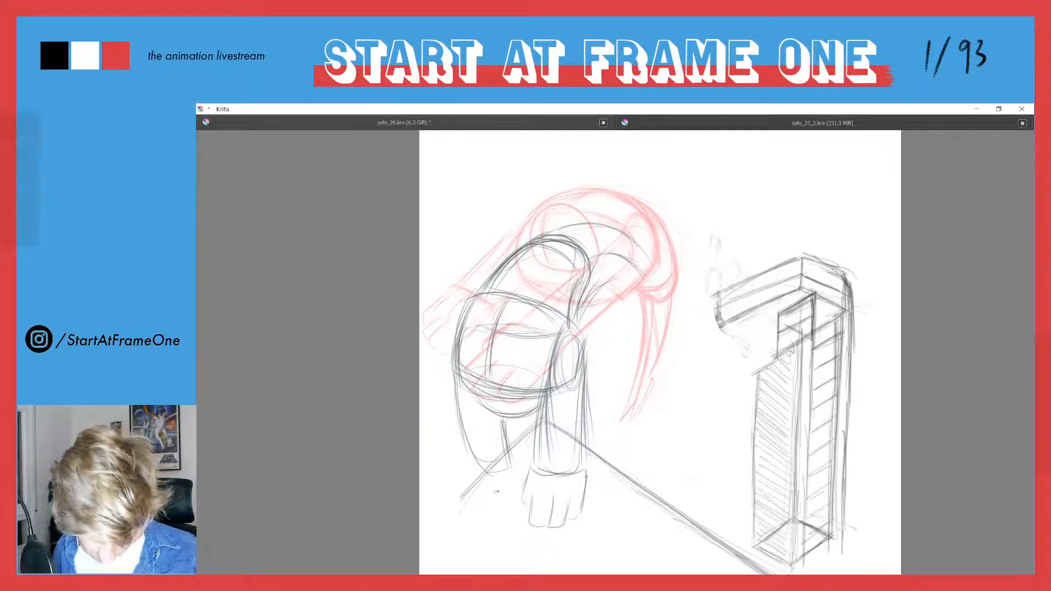
Sketch a hand with rounded fingers below the wrist of the arm farther from the chimney, and compare it with the neighbouring drawing.
drag(504, 481, 501, 514)
mouse_move(483, 479)
mouse_down()
mouse_move(506, 501)
mouse_move(478, 482)
mouse_move(483, 510)
mouse_up()
drag(472, 461, 482, 501)
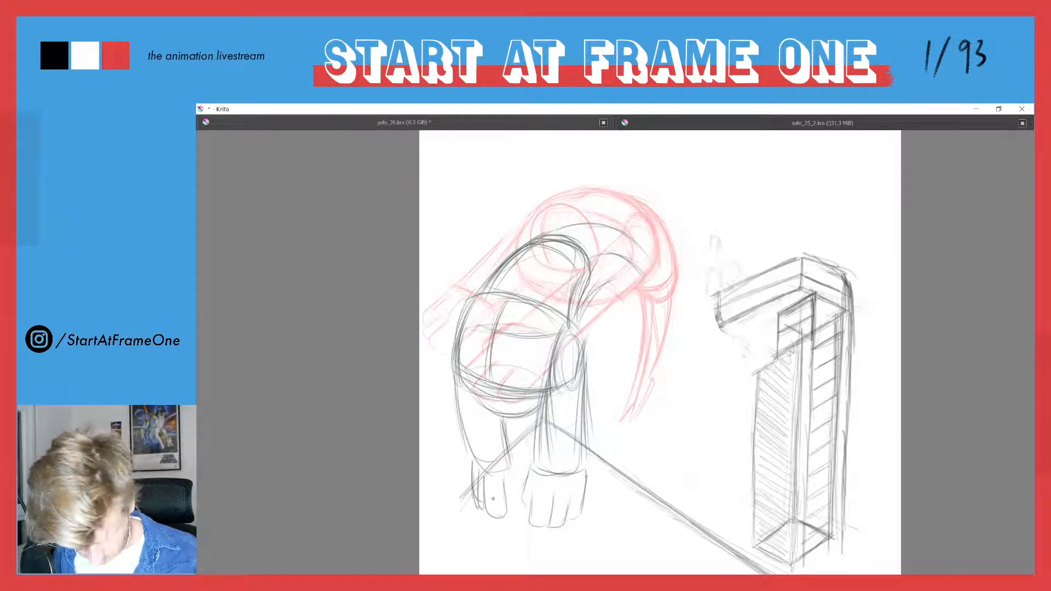
drag(506, 466, 515, 504)
key(Left)
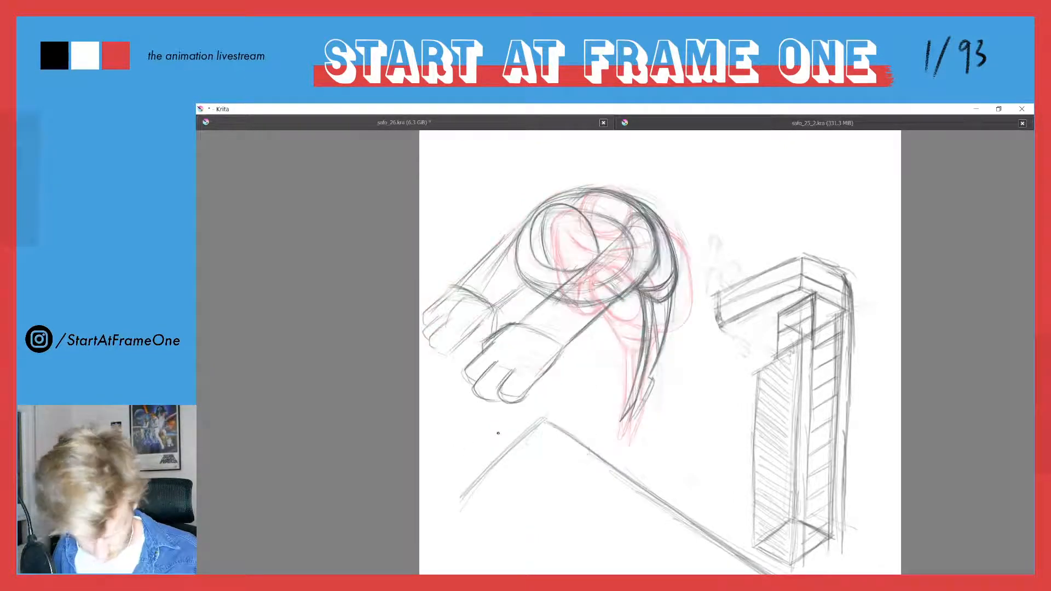
key(Right)
key(Left)
key(Right)
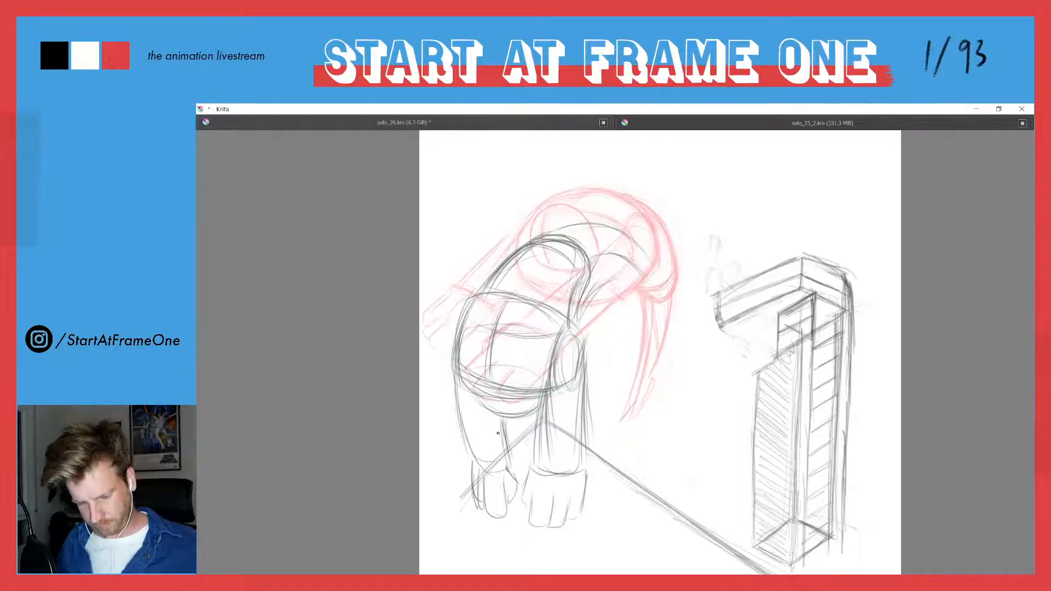
Draw a short tapering end on the arcs behind the body, reinforce their upper curve, and compare them with the neighbouring drawing.
drag(651, 287, 653, 321)
drag(657, 270, 653, 315)
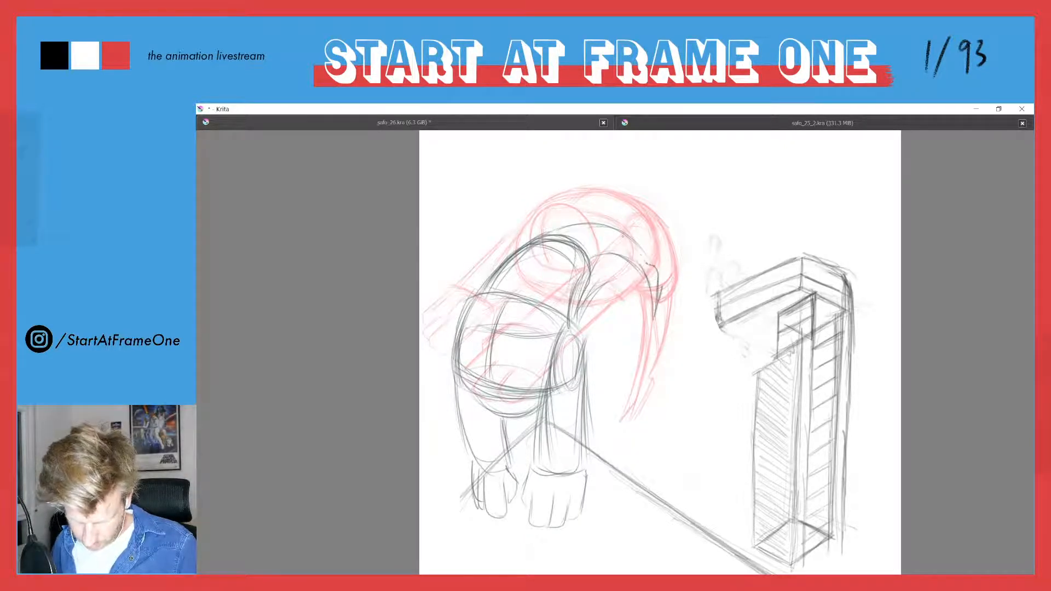
mouse_move(552, 228)
mouse_down()
mouse_move(638, 252)
mouse_move(644, 266)
mouse_move(592, 227)
mouse_up()
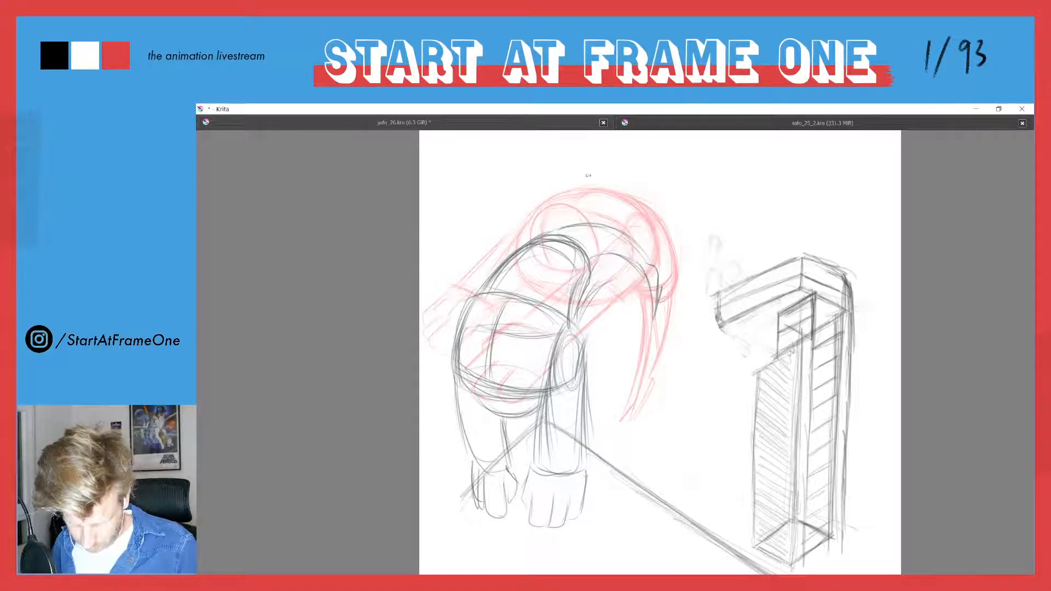
mouse_move(640, 258)
mouse_down()
mouse_move(602, 233)
mouse_move(632, 259)
mouse_move(586, 243)
mouse_move(642, 271)
mouse_move(588, 244)
mouse_move(636, 278)
mouse_move(651, 319)
mouse_up()
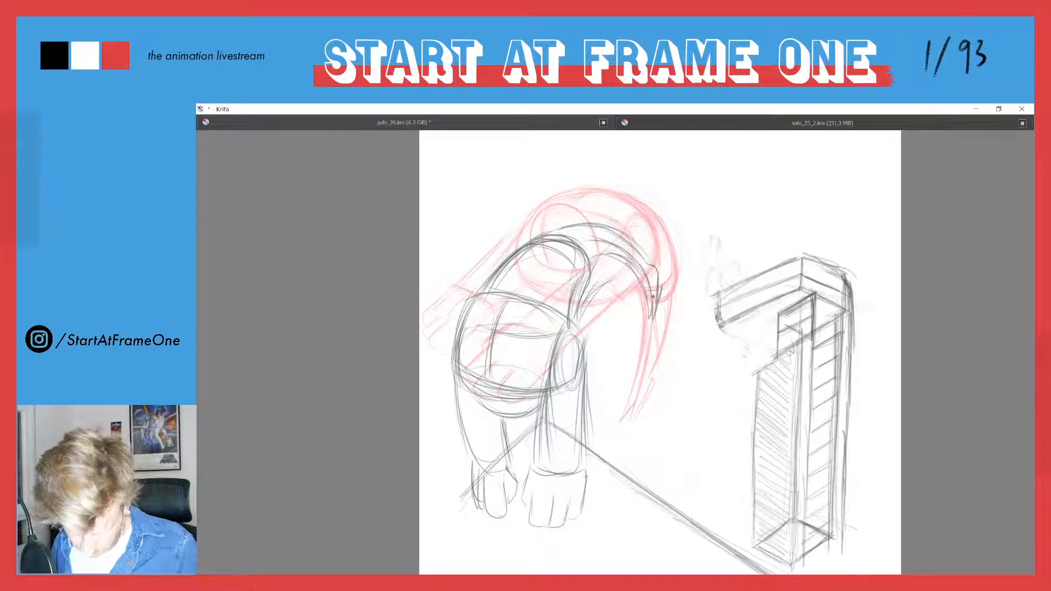
key(Left)
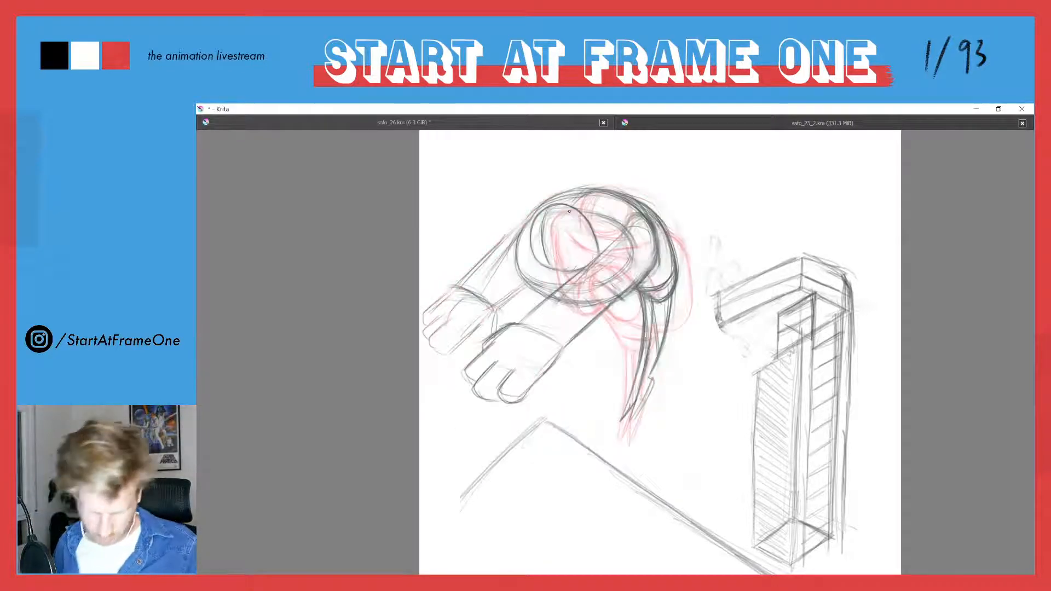
key(Right)
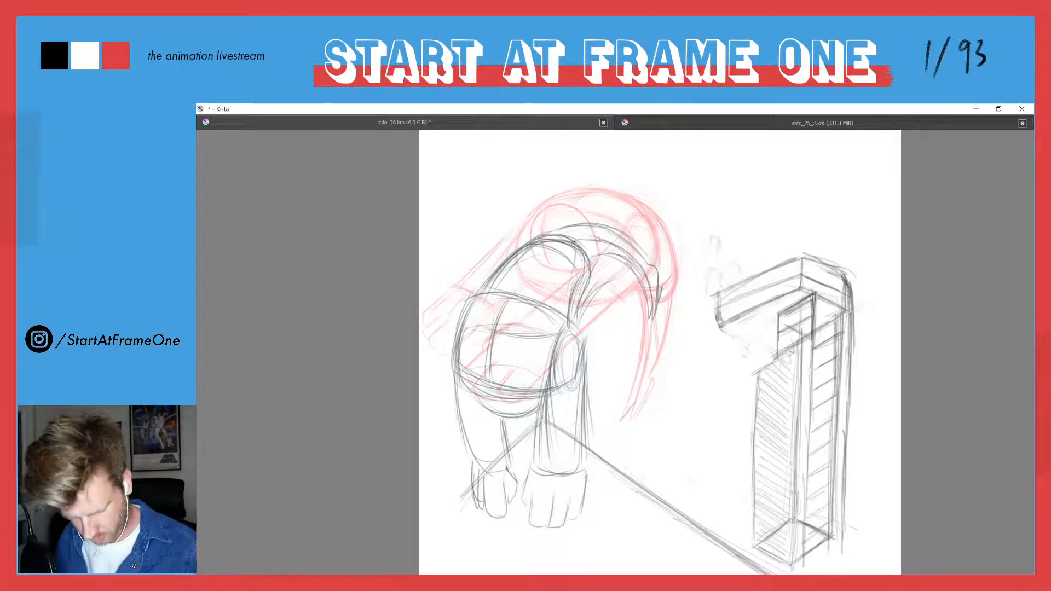
Strengthen the inner arc behind the shoulders, and flip repeatedly between the hunched pose and the previous drawing to judge the movement.
drag(577, 240, 604, 238)
key(Left)
key(Right)
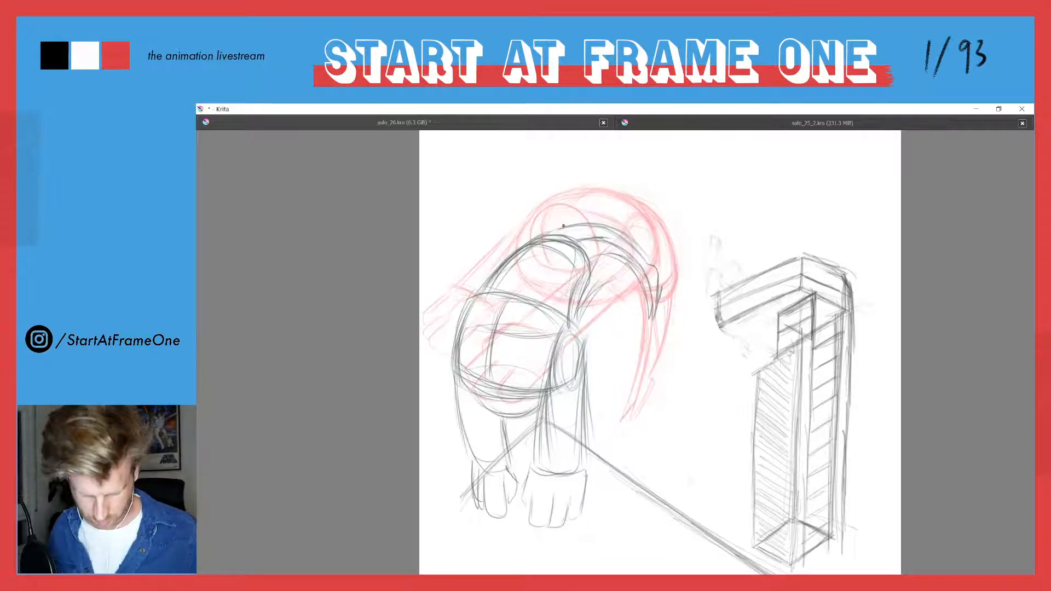
key(Left)
key(Right)
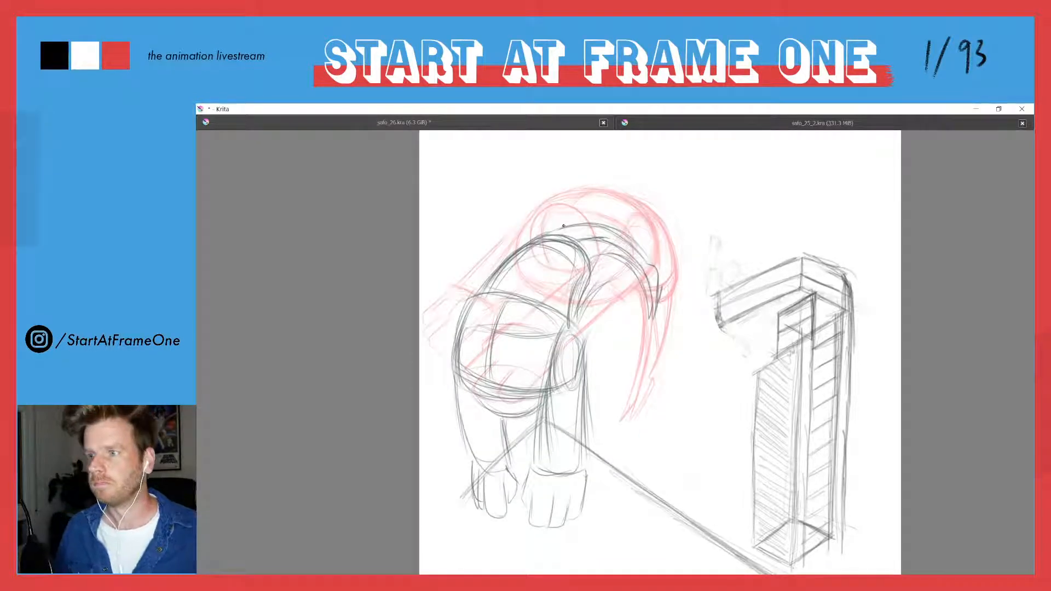
key(Left)
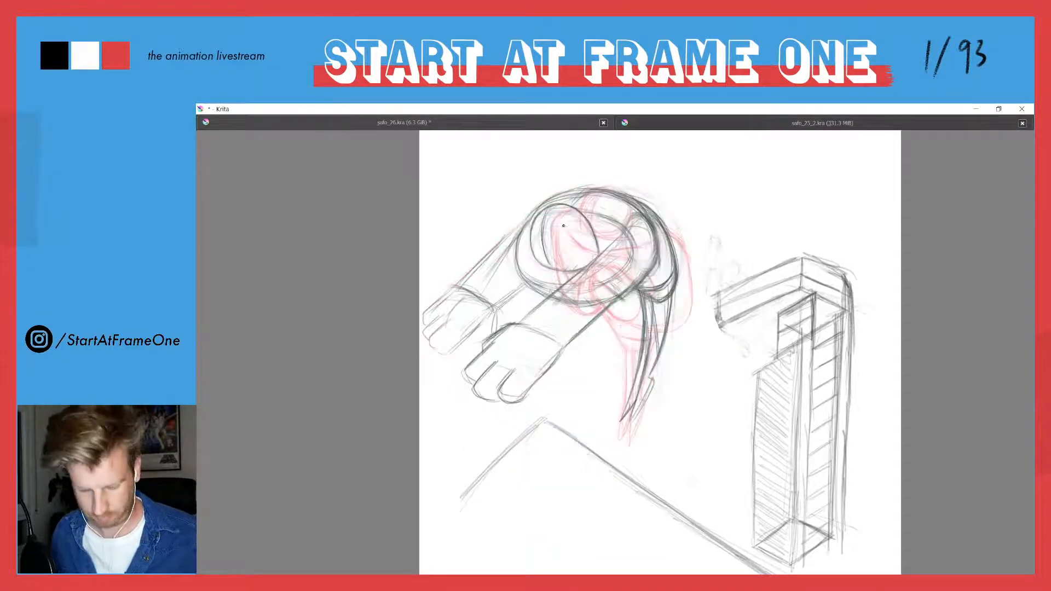
key(Right)
key(Left)
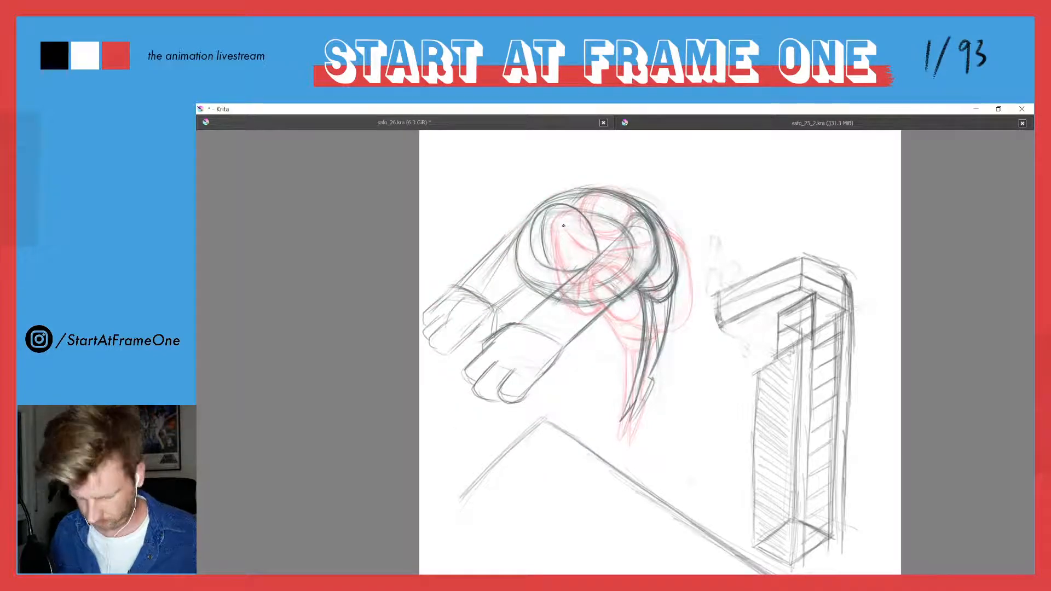
Play the animation from frame 38, replay it with the whole canvas in view, and scrub through the frames up to 75.
key(Tab)
click(369, 498)
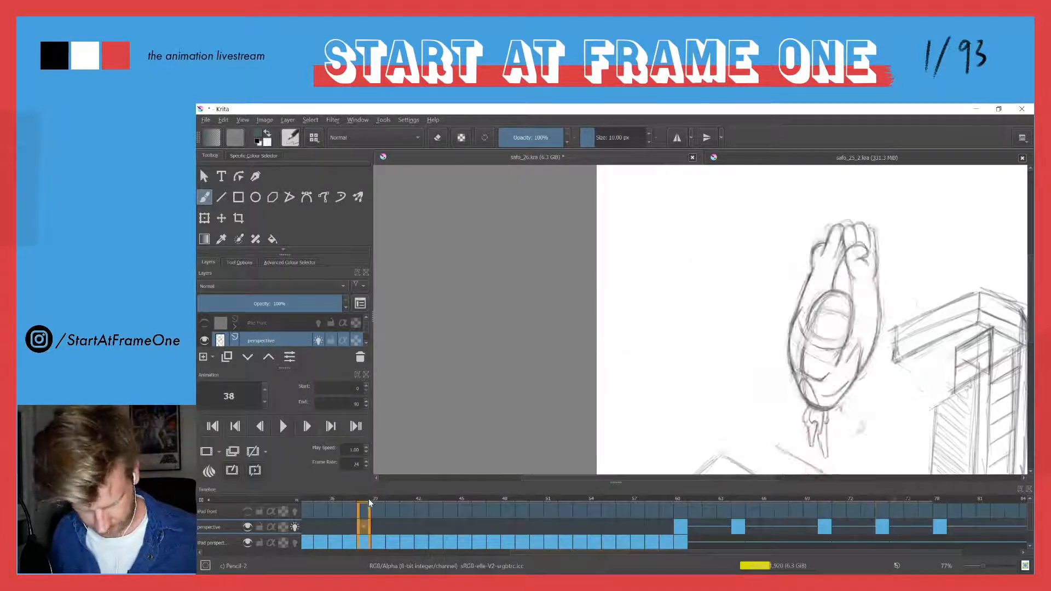
key(space)
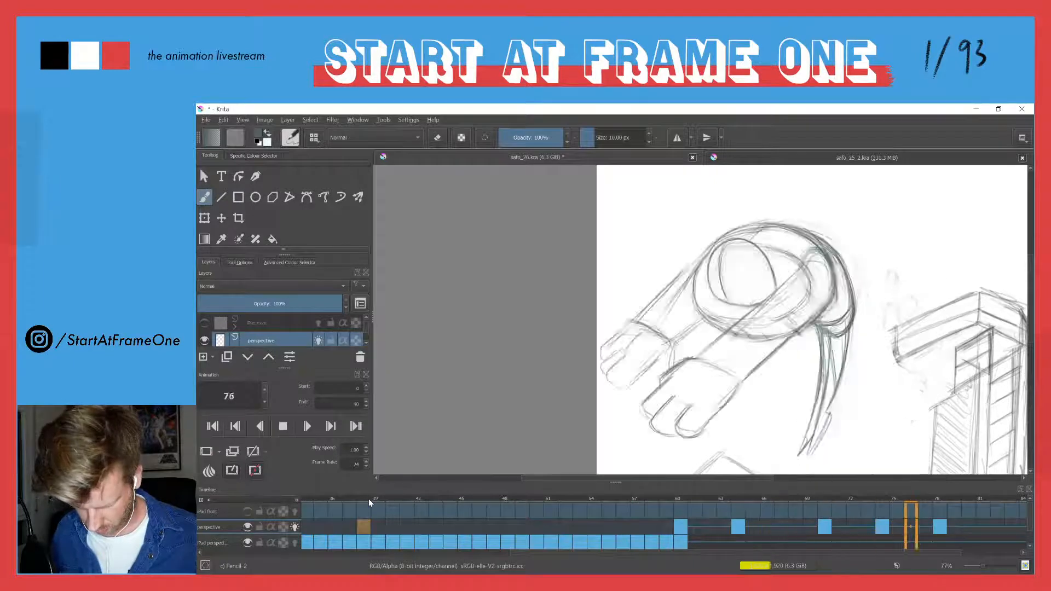
key(space)
drag(469, 284, 481, 417)
key(space)
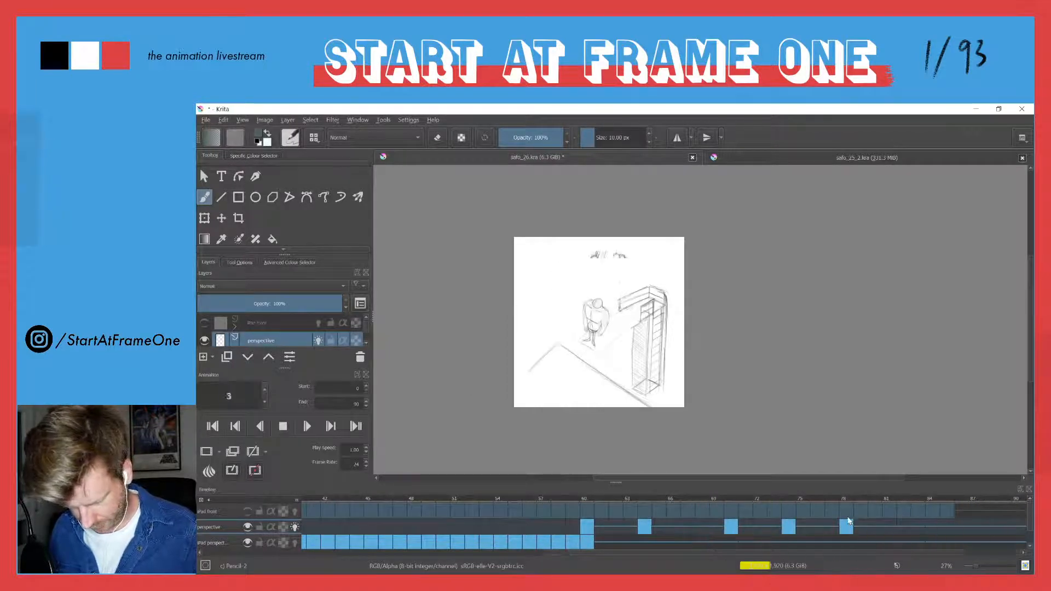
key(space)
click(523, 499)
drag(523, 496, 805, 493)
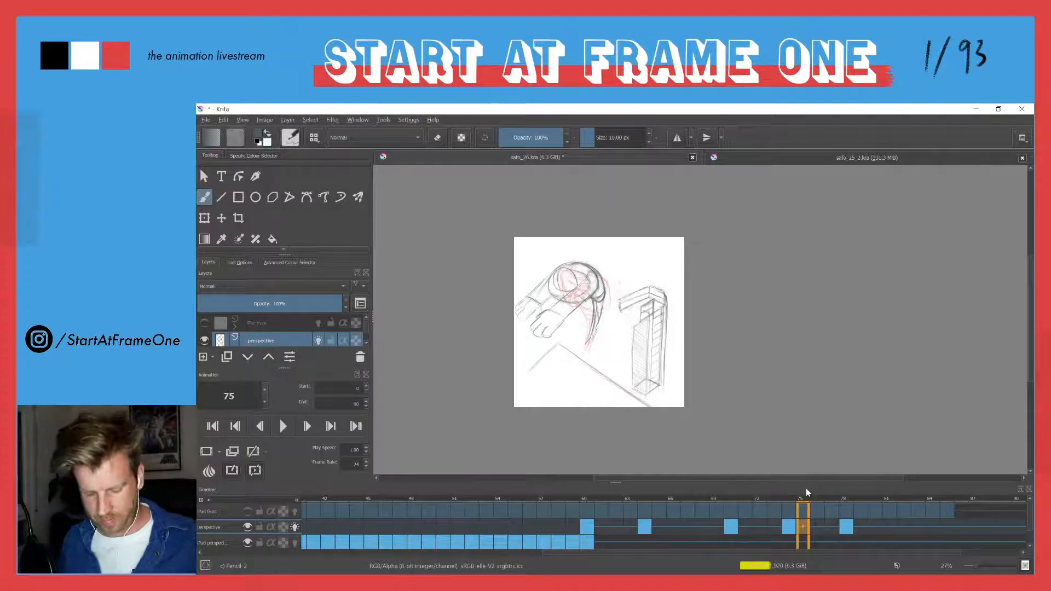
Compare the hunched pose on frame 78 with the drawing held on frame 77.
click(844, 524)
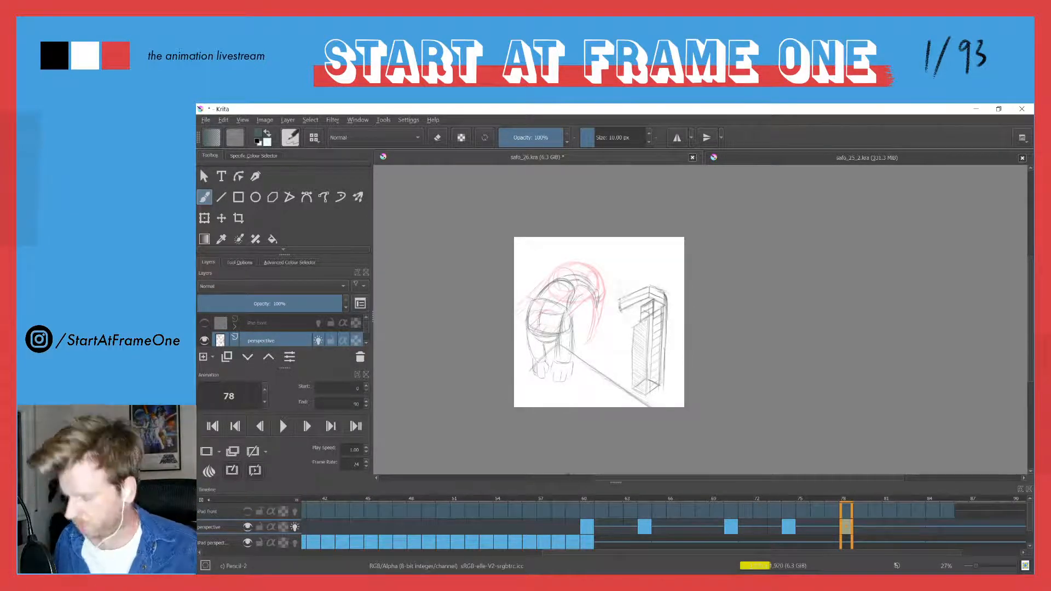
key(Left)
key(Right)
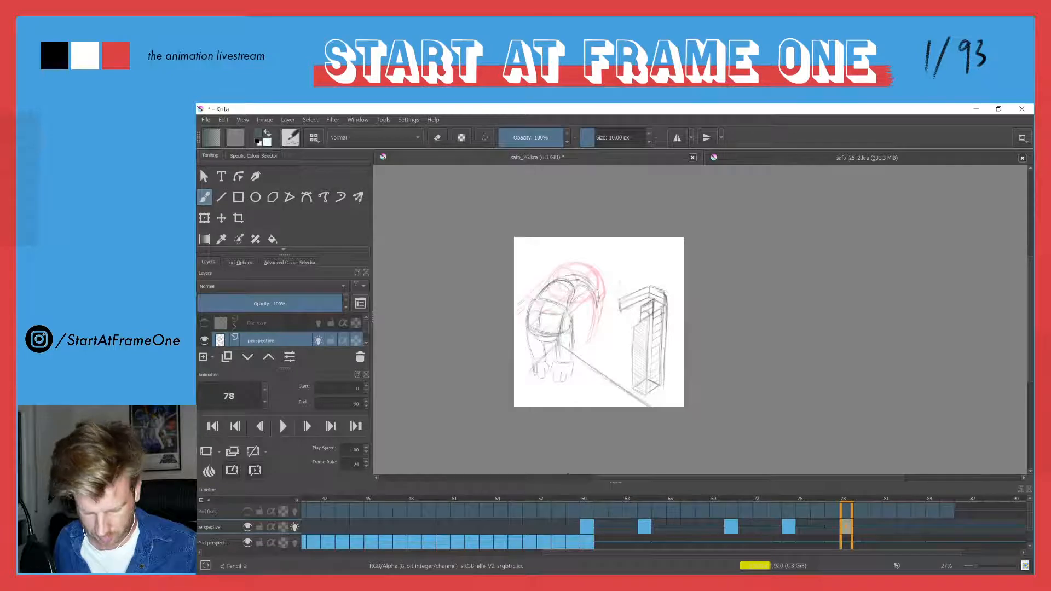
key(Left)
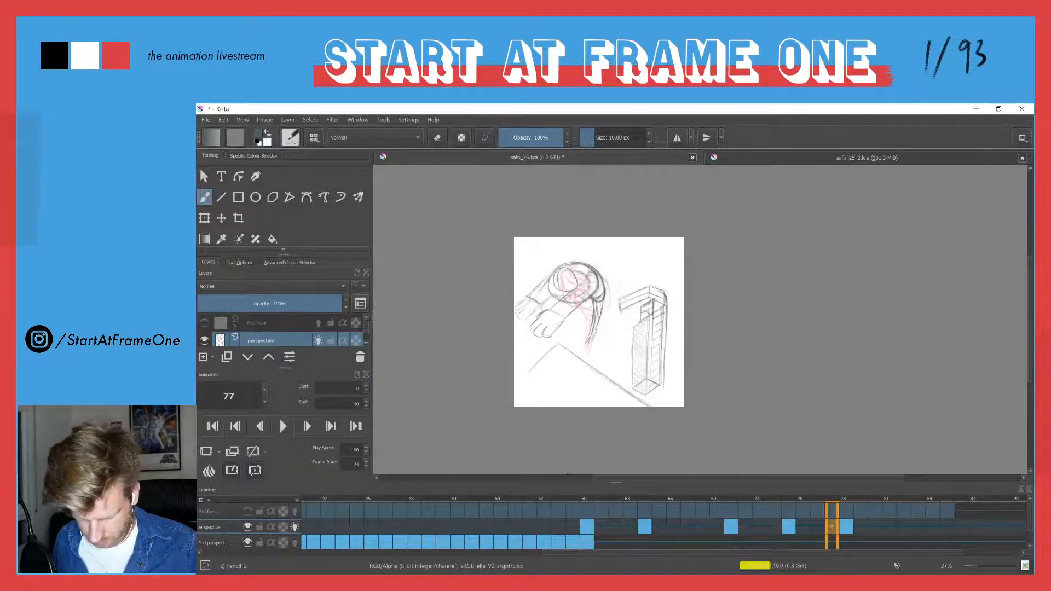
key(Right)
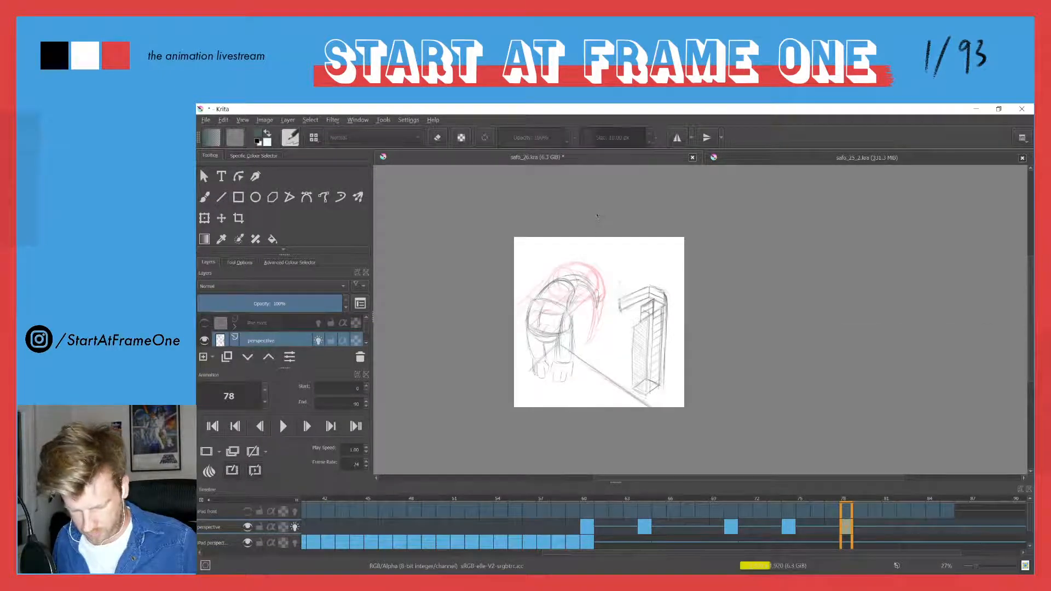
Clear the hunched pose from frame 78 and add a blank keyframe there on the iPad perspective layer.
drag(645, 238, 638, 406)
key(Delete)
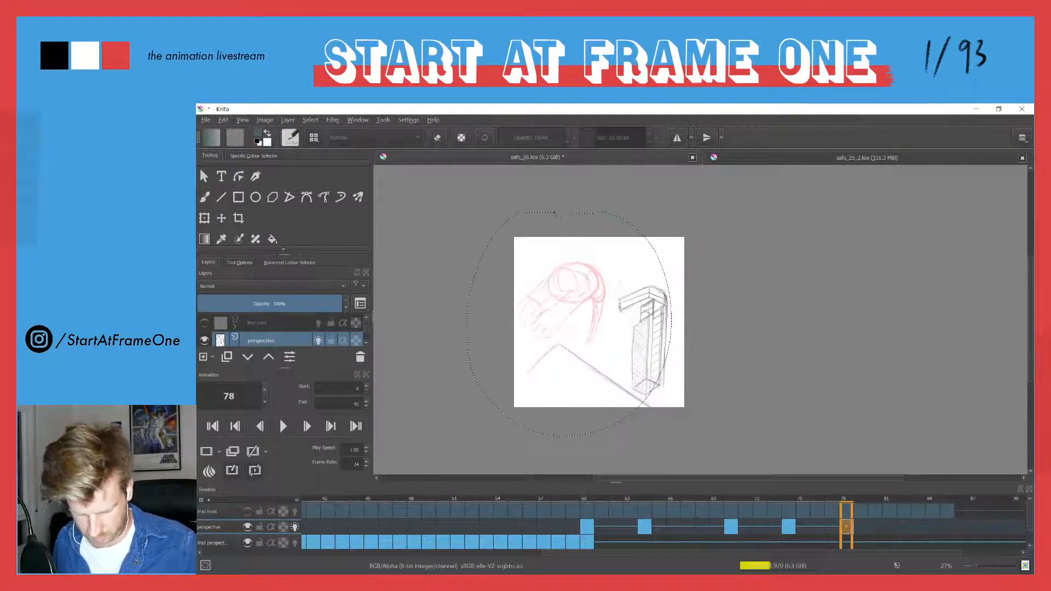
click(843, 544)
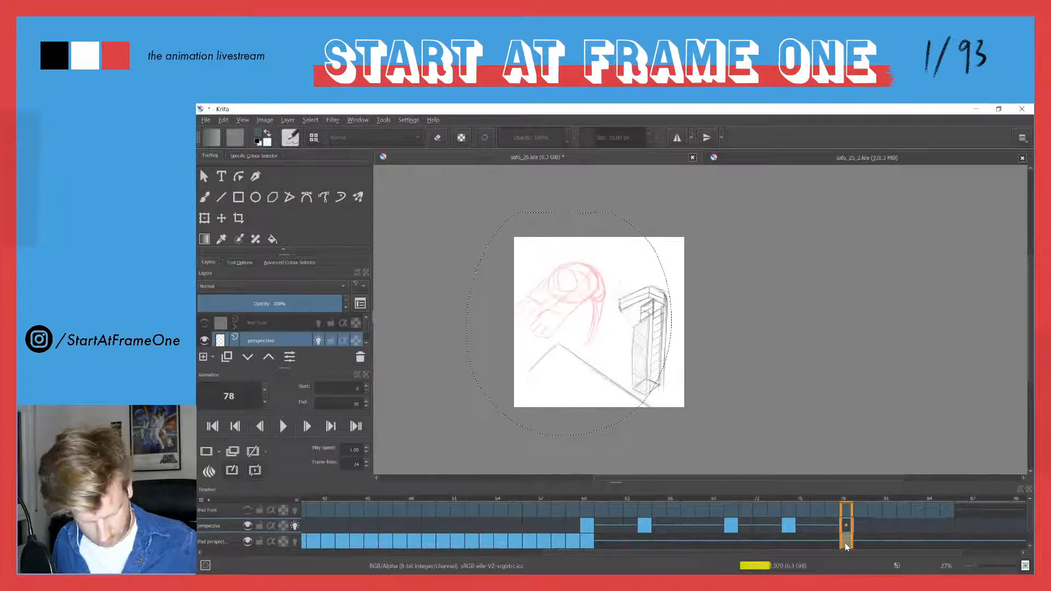
key(F7)
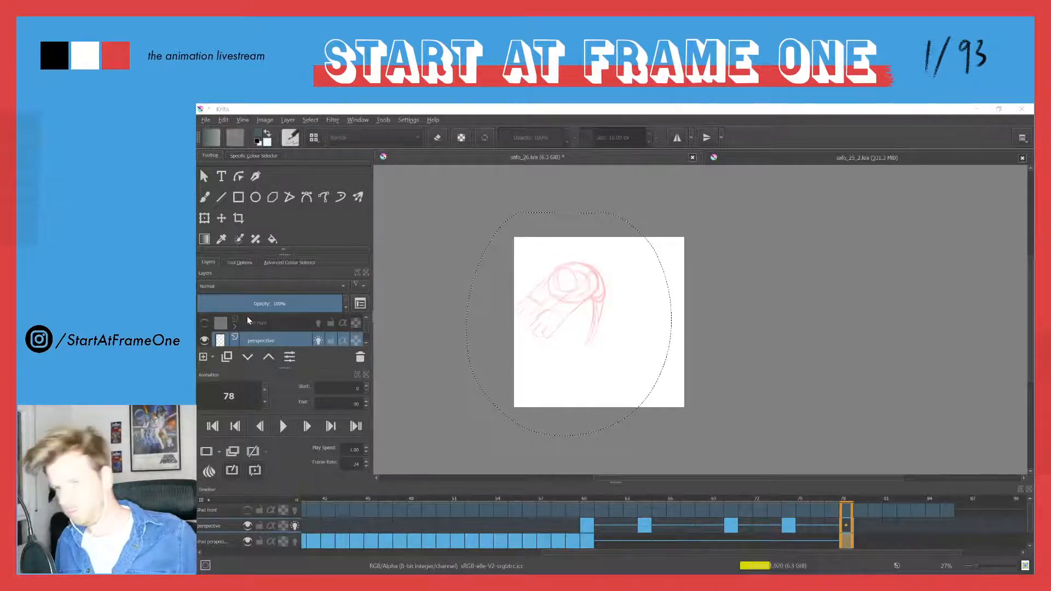
click(538, 110)
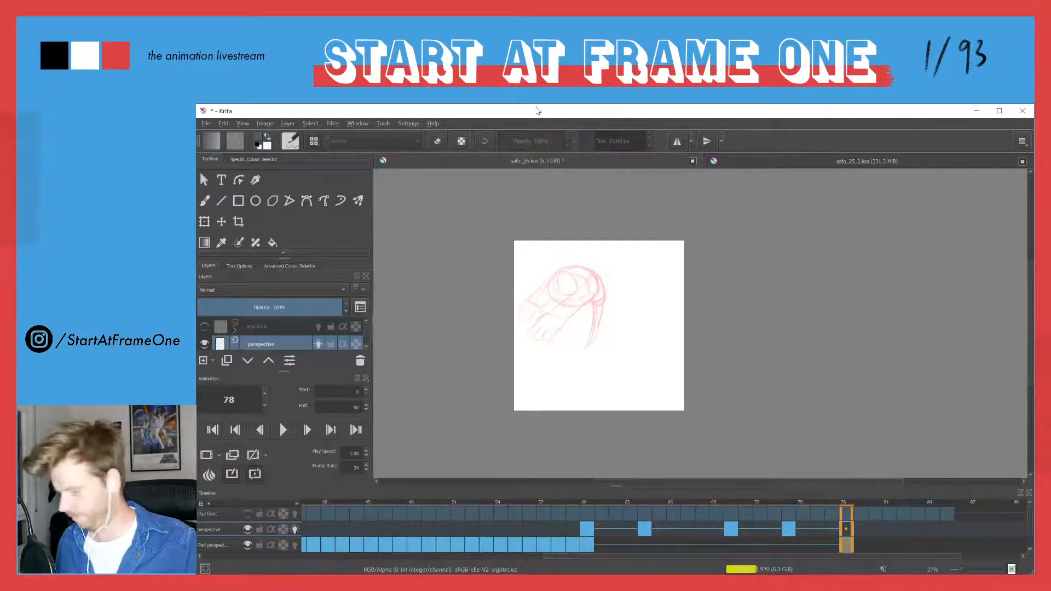
key(b)
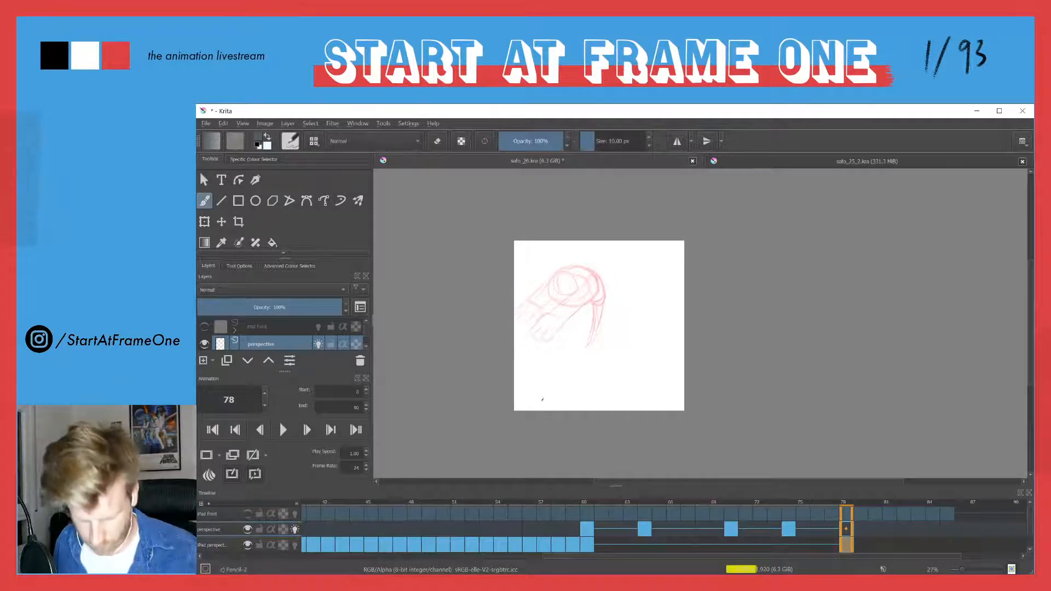
On frame 60 of the iPad perspective layer, extend the short roof edge away from the chimney to the canvas border.
key(Left)
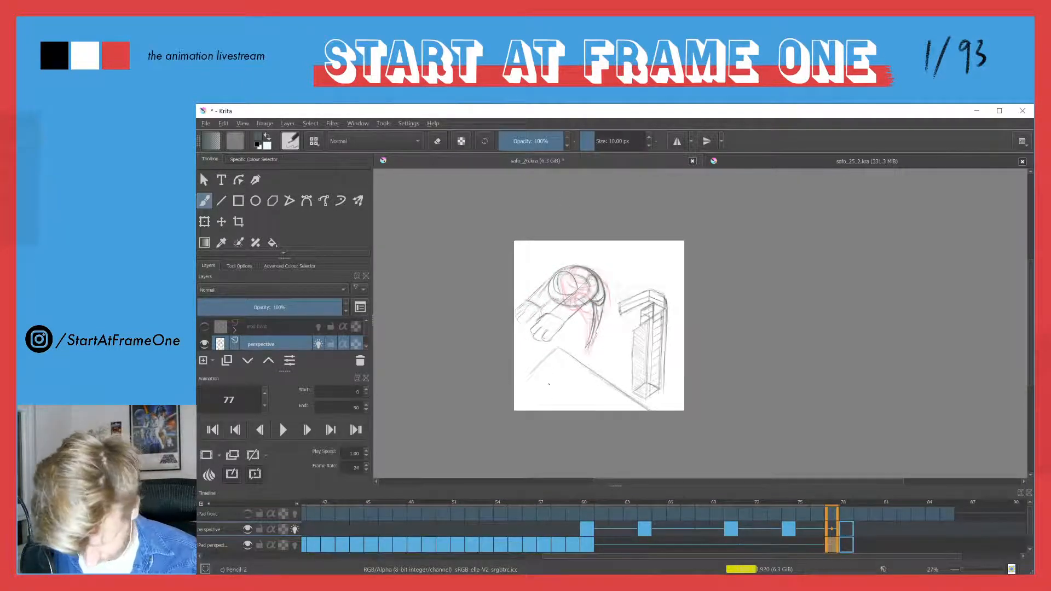
click(587, 546)
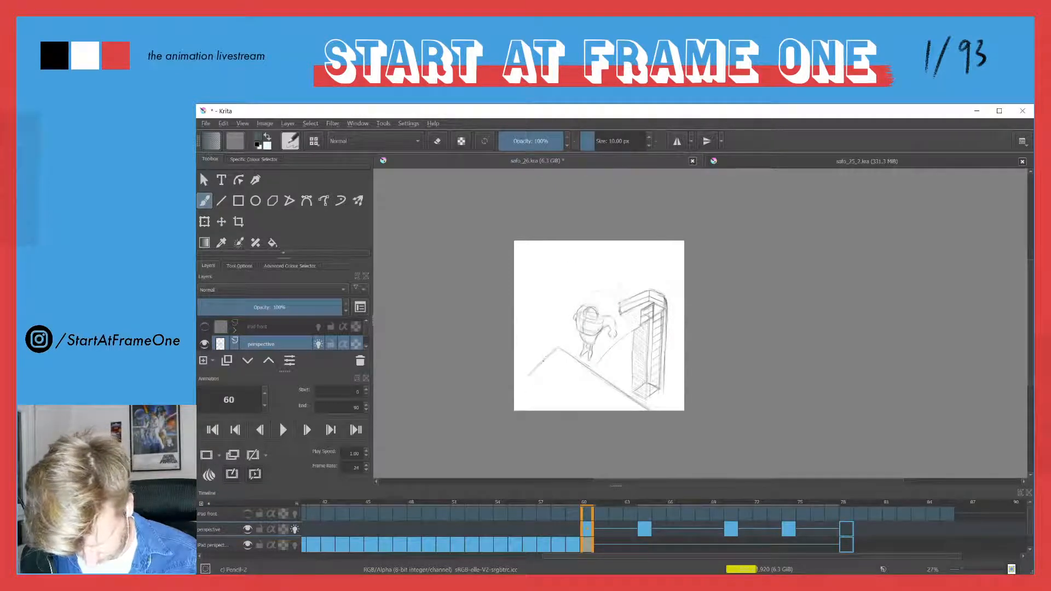
drag(557, 346, 509, 397)
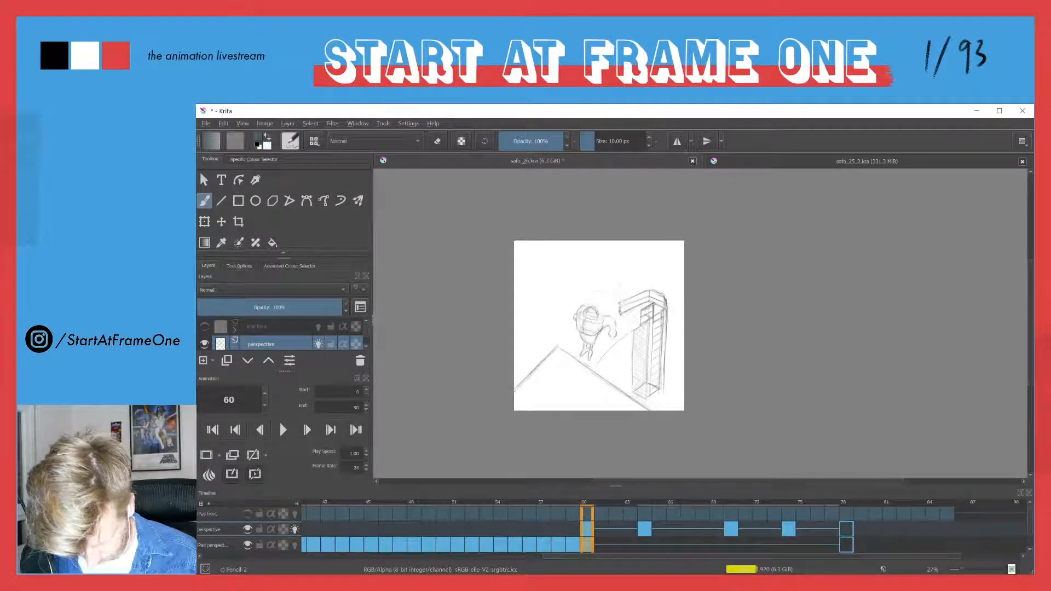
Step through the frames from 60 to 78 to check the roof line against each pose.
key(period)
key(period)
key(period)
key(period)
key(period)
key(period)
key(period)
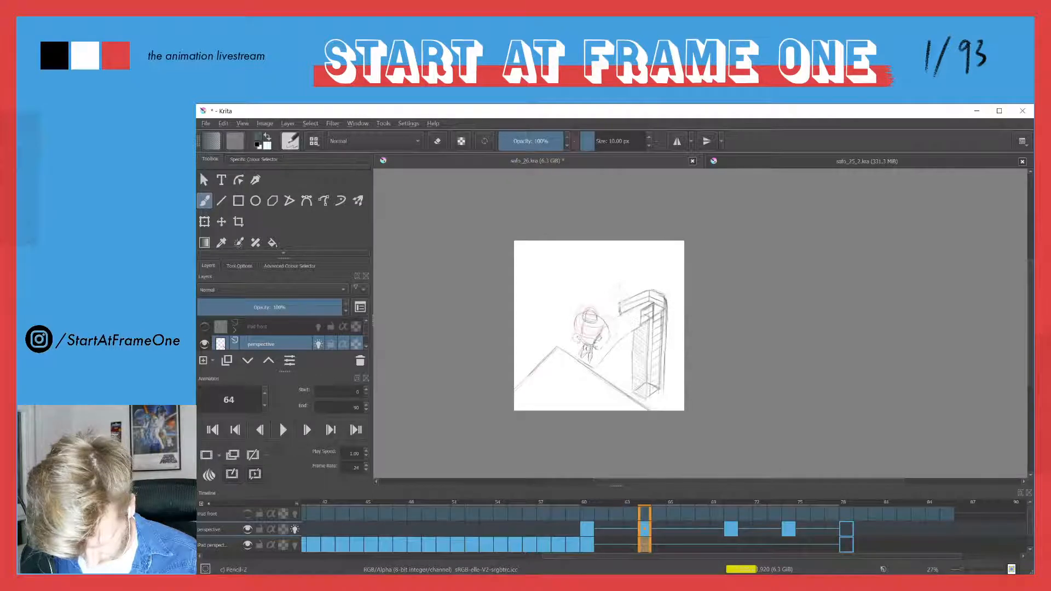
key(period)
key(period)
key(period)
key(period)
key(period)
key(period)
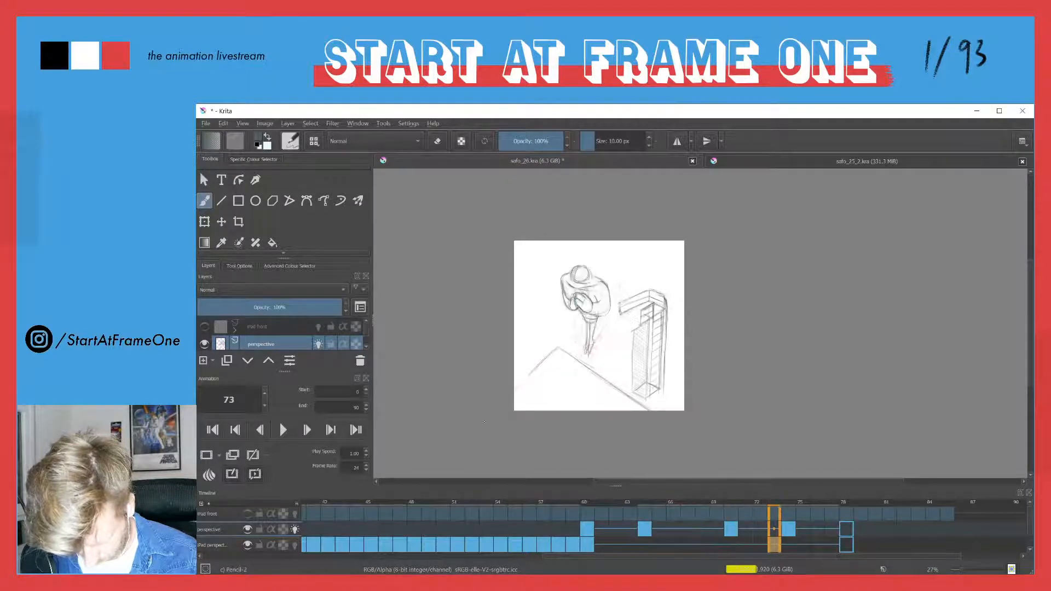
key(period)
key(period)
key(period)
key(period)
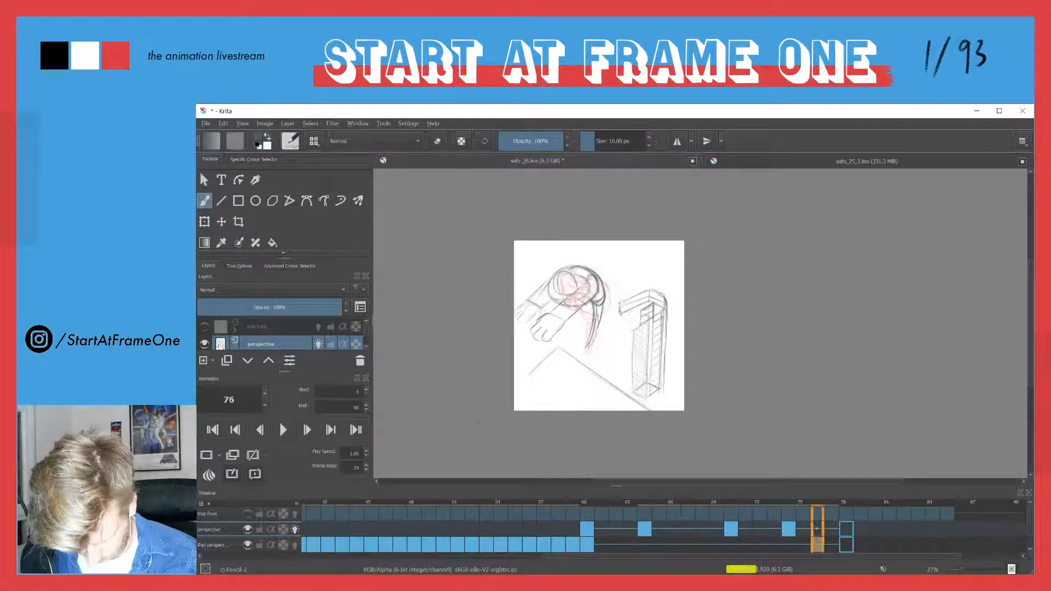
key(period)
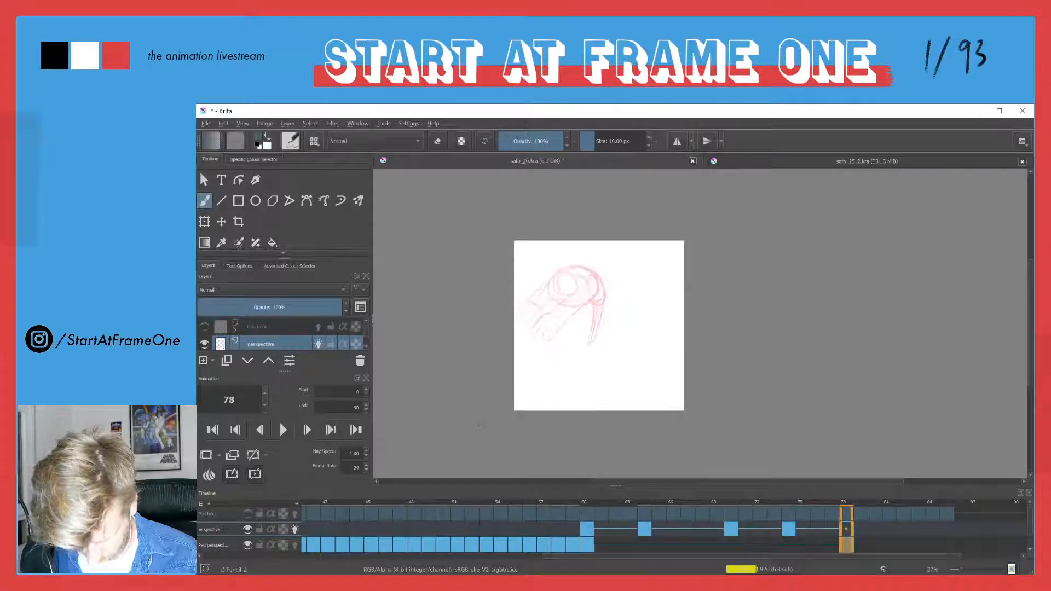
Compare frame 77 with the iPad perspective layer hidden and shown, and return to frame 60.
key(comma)
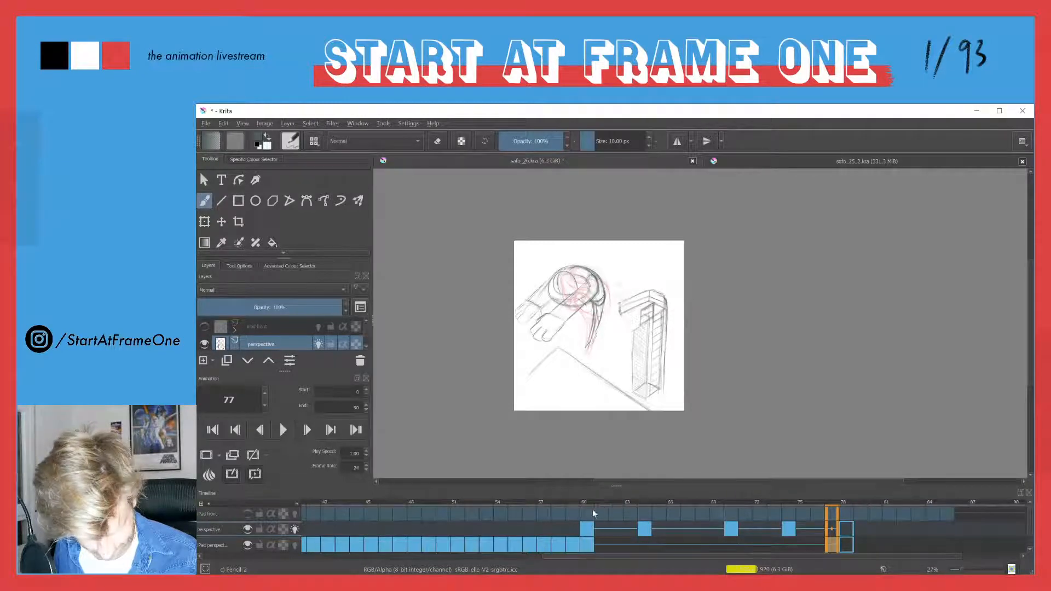
click(249, 545)
click(250, 546)
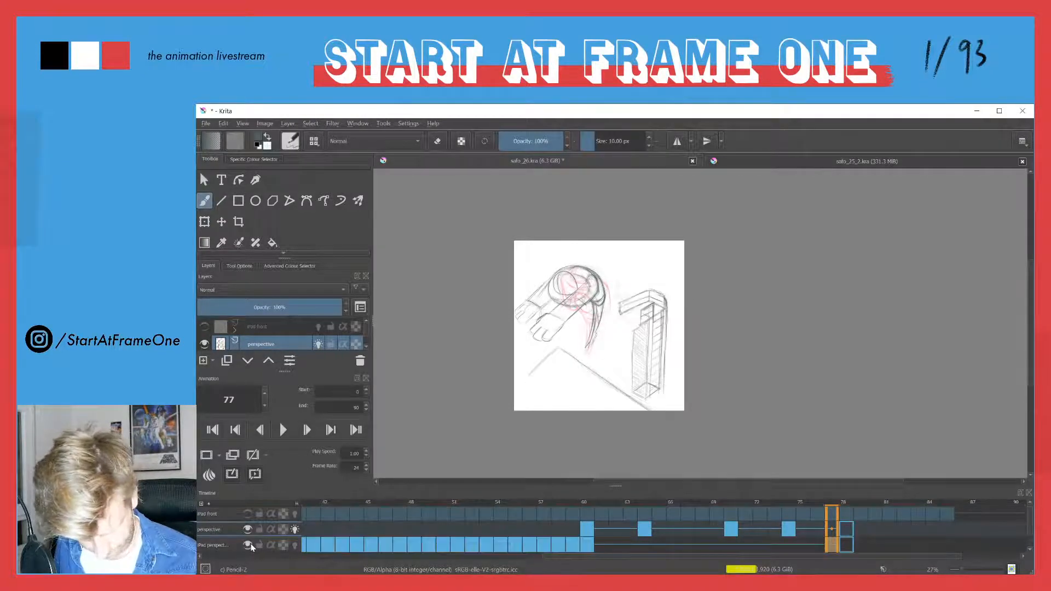
click(586, 504)
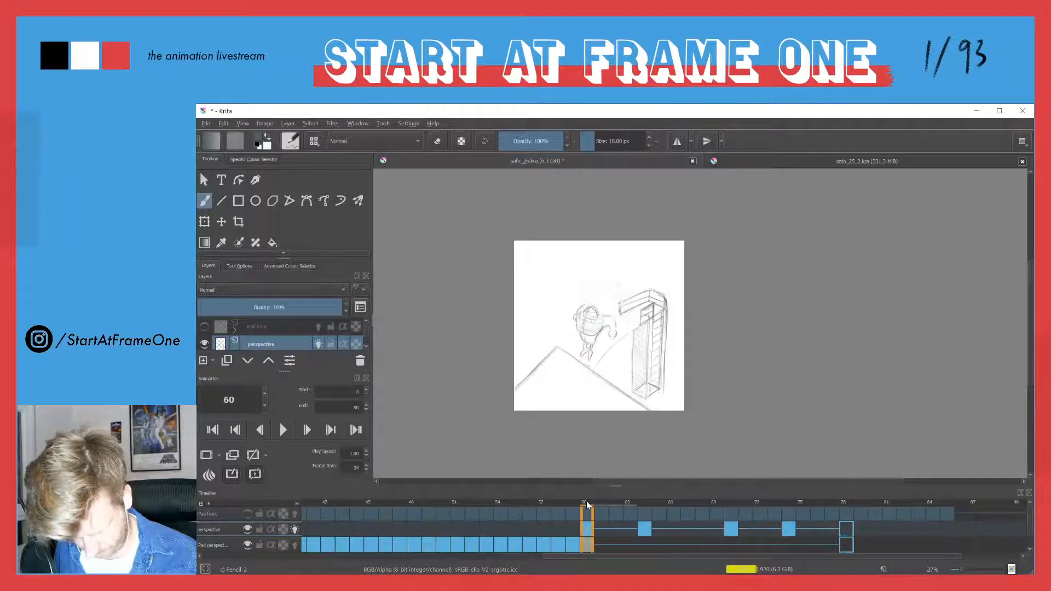
Step back and forth between frames 60 and 64 to compare the character's poses against the roof line.
key(Right)
key(Right)
key(Right)
key(Right)
key(Right)
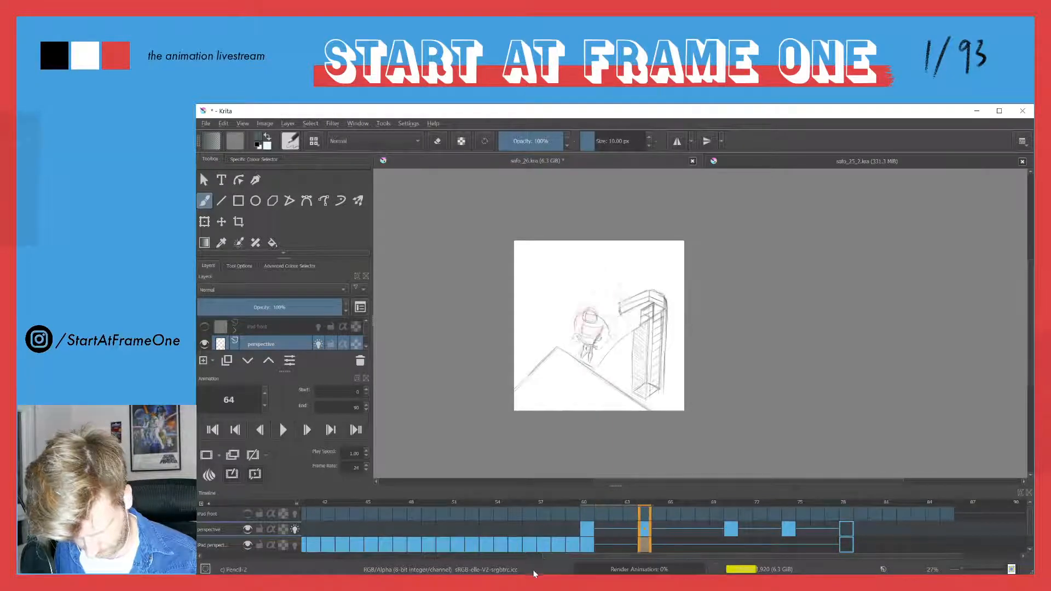
key(Left)
key(Left)
key(Right)
key(Right)
key(Right)
key(Right)
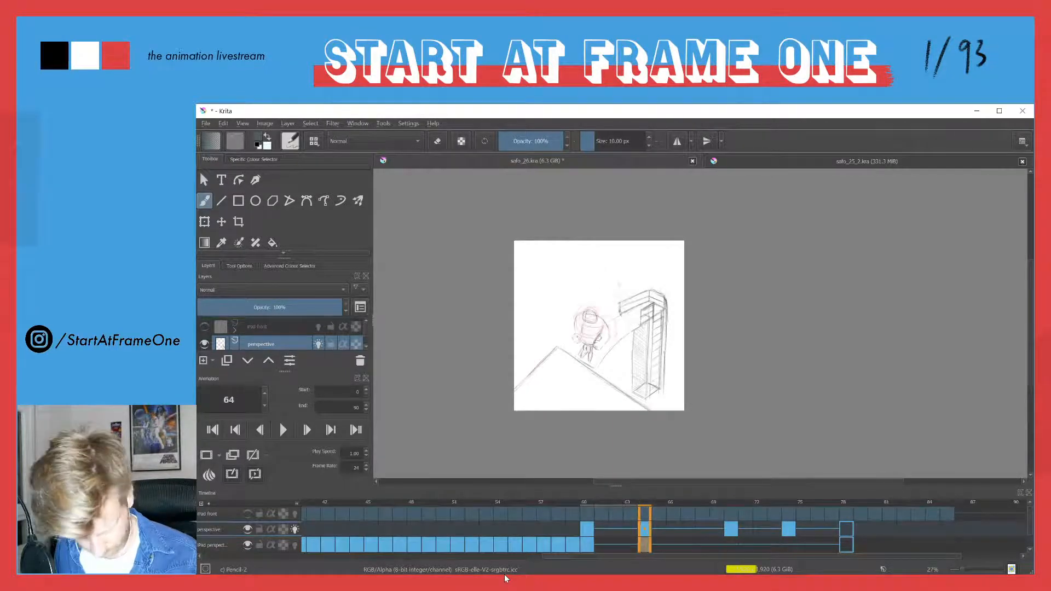
key(Left)
key(Left)
key(Left)
key(Left)
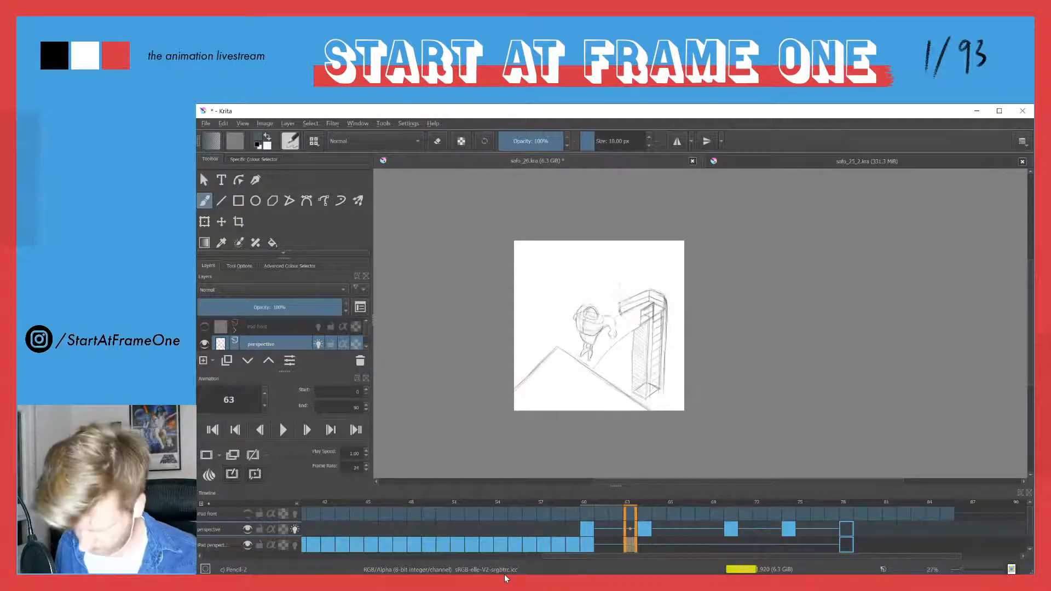
On frame 78 of the iPad perspective layer, sketch a wider roof peak with two slopes running down towards the canvas sides.
click(586, 545)
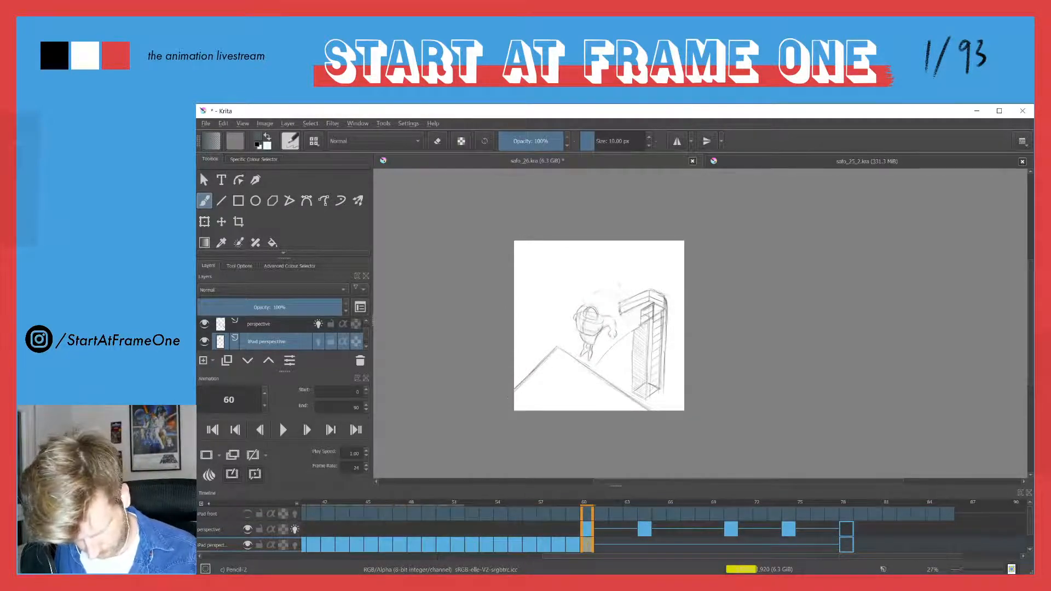
drag(588, 504, 839, 498)
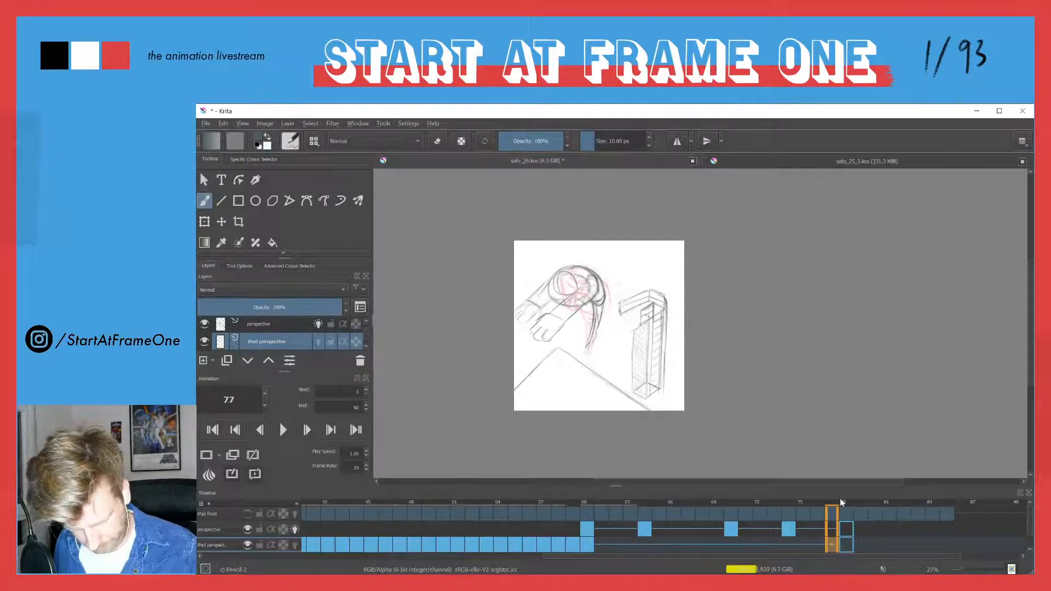
click(843, 544)
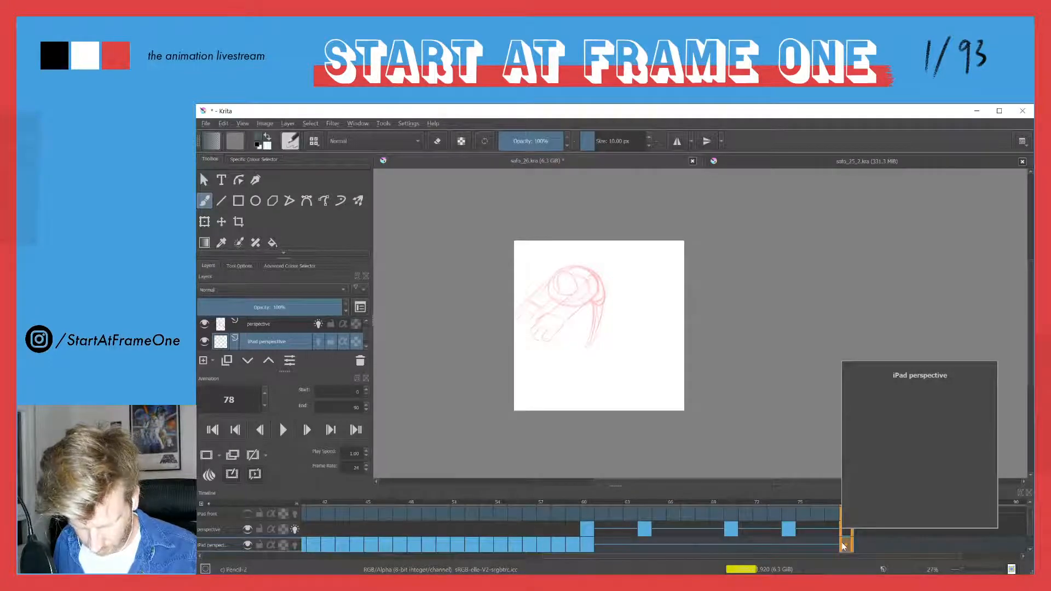
click(643, 356)
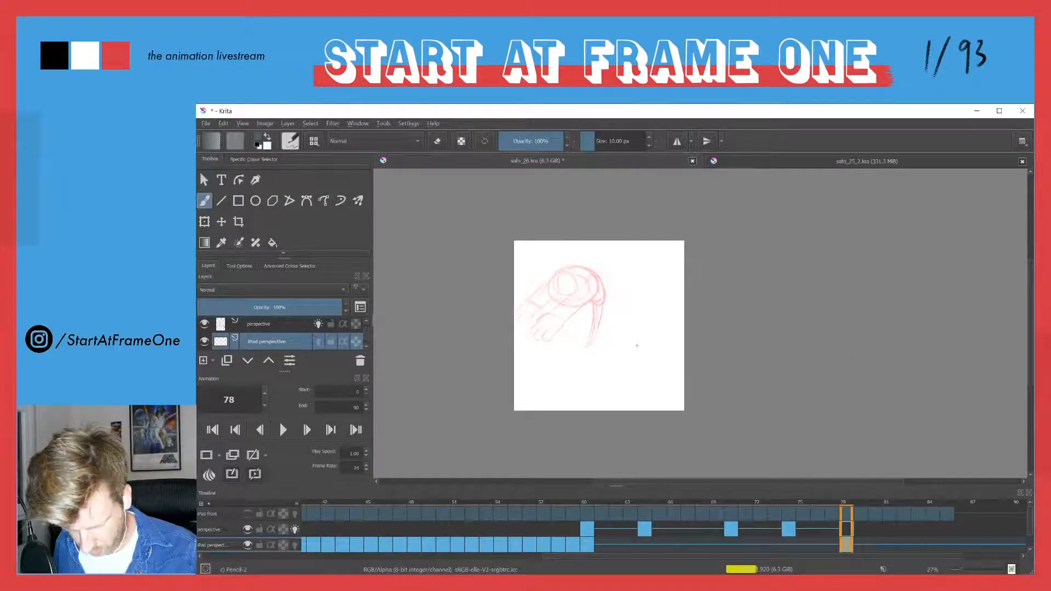
drag(562, 351, 518, 393)
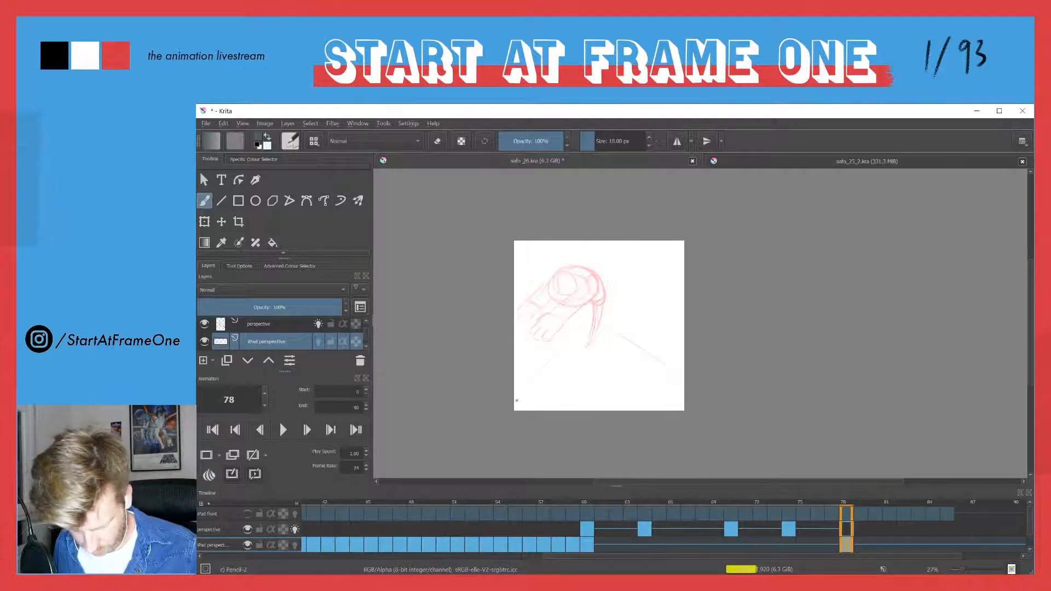
drag(576, 335, 522, 393)
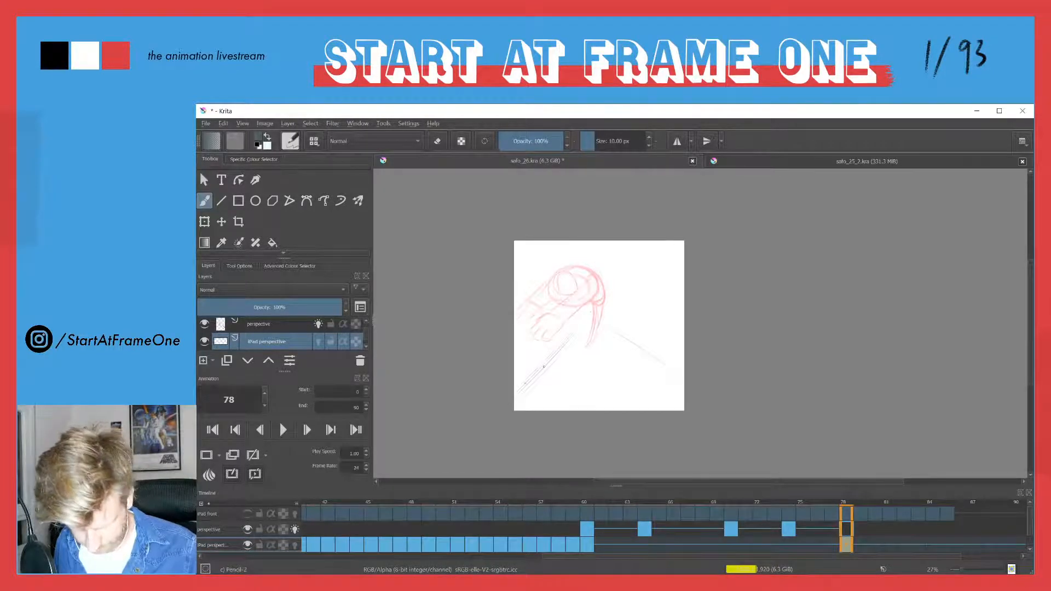
drag(615, 326, 670, 360)
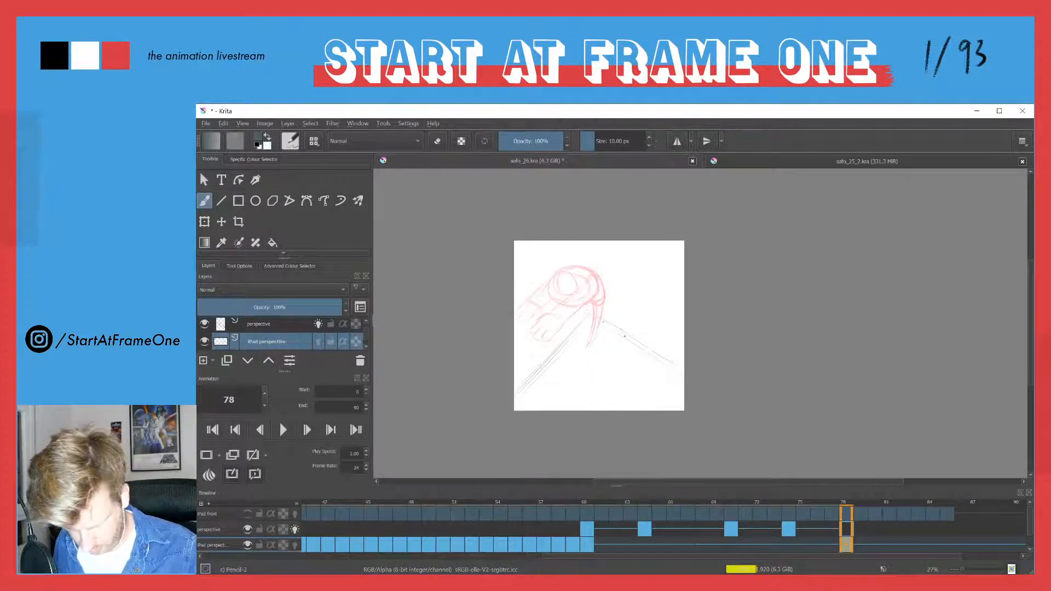
drag(596, 316, 681, 376)
drag(612, 328, 683, 378)
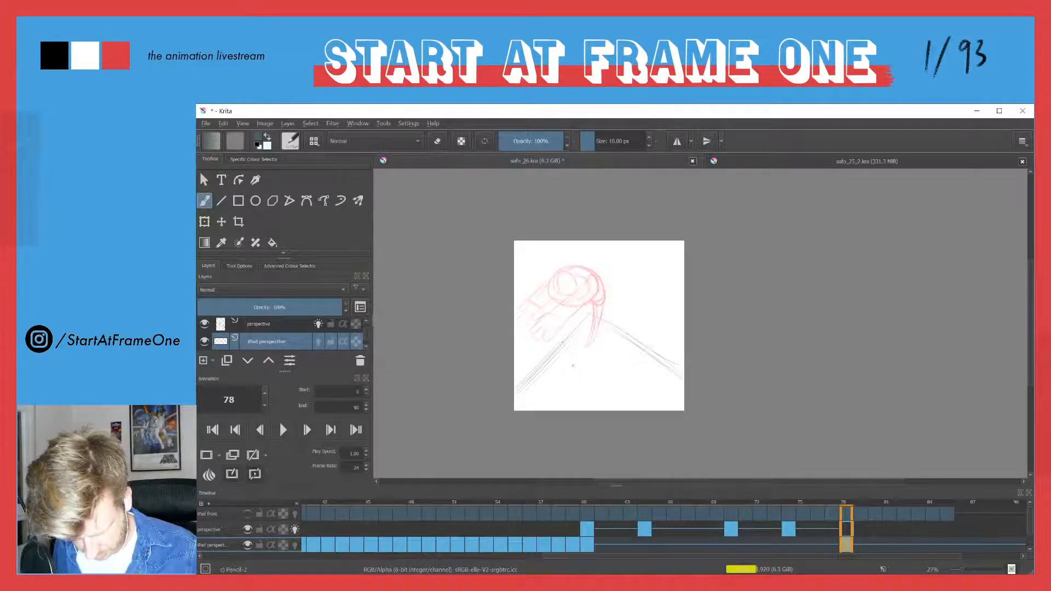
Sketch a small tapered shape hanging below the left roof slope on frame 78, and compare it with frame 77.
mouse_move(542, 361)
mouse_down()
mouse_move(581, 370)
mouse_move(574, 375)
mouse_up()
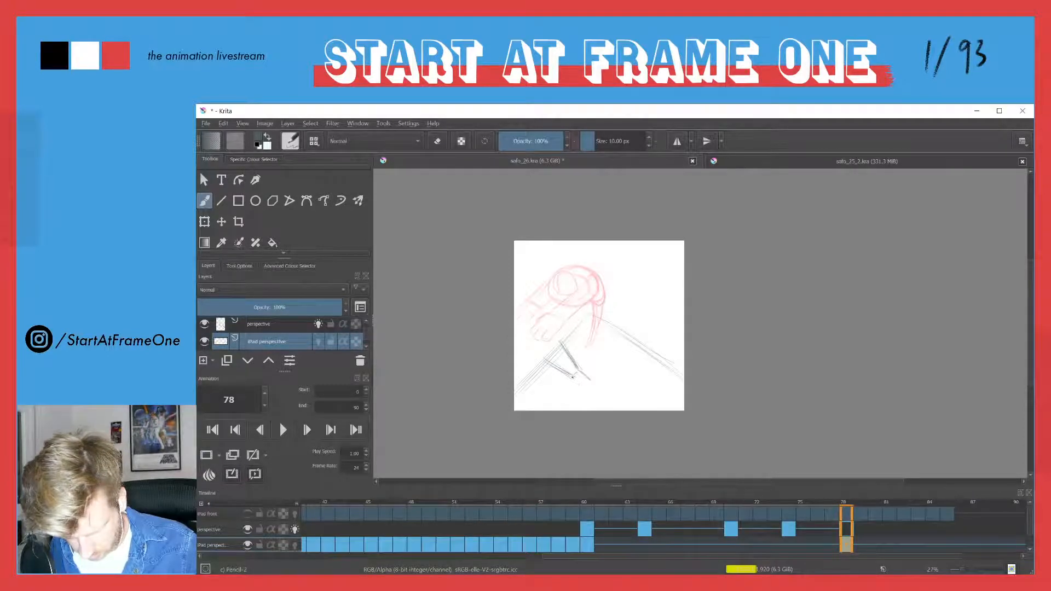
drag(573, 377, 590, 380)
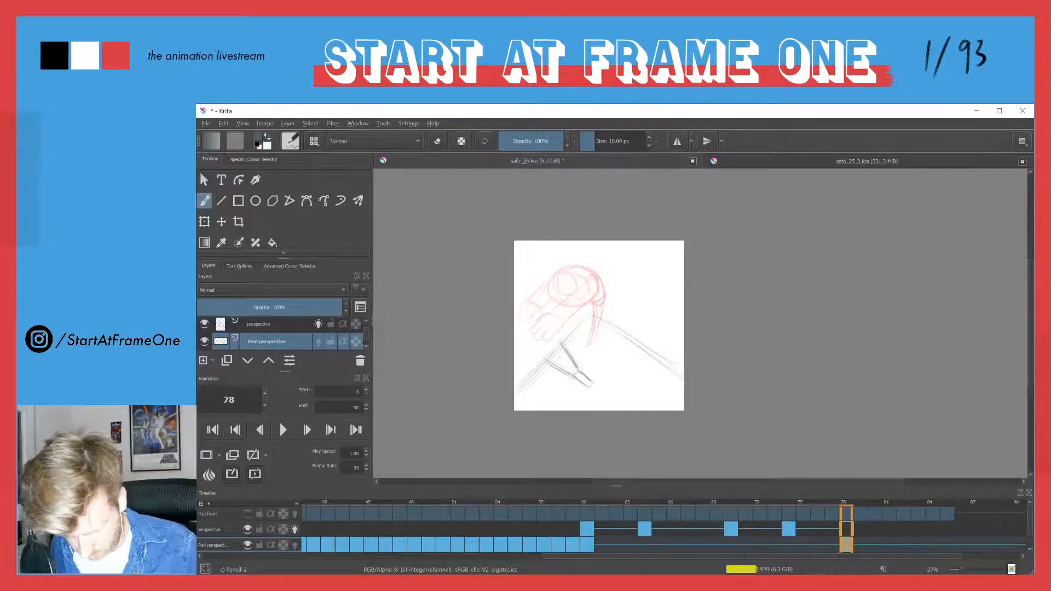
key(comma)
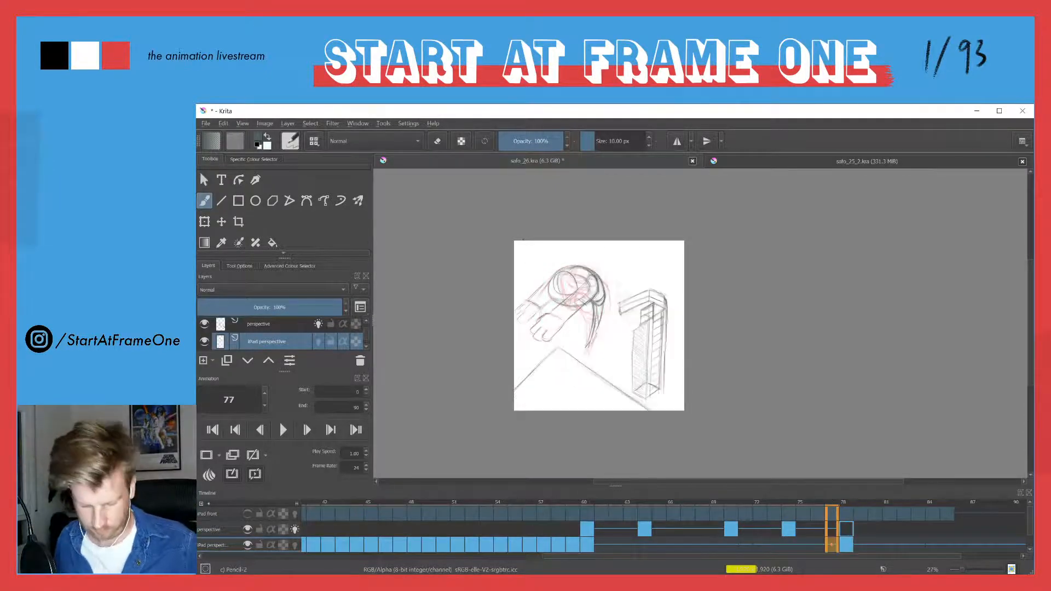
key(period)
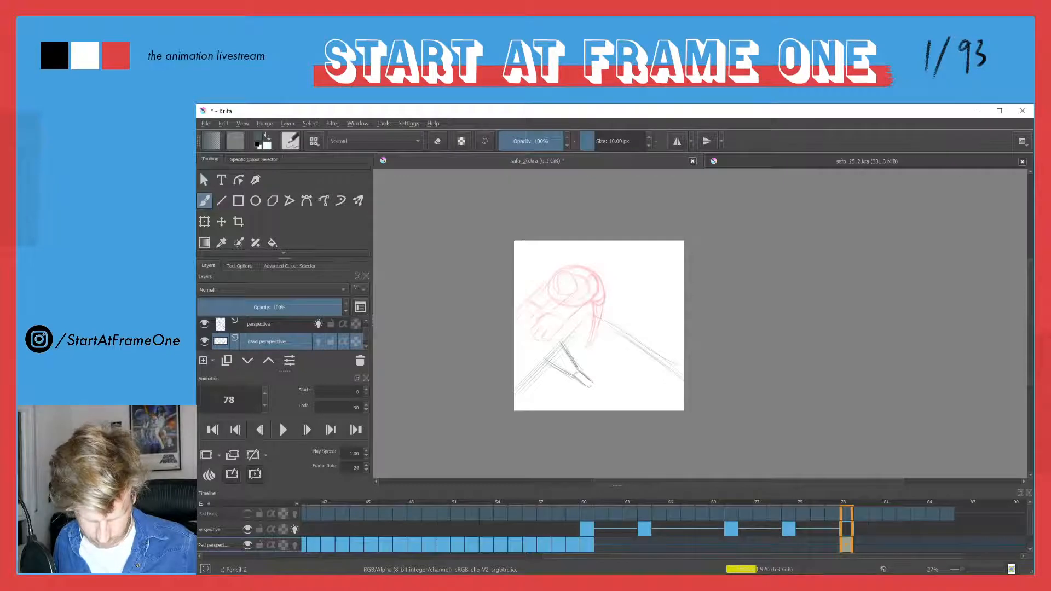
Move the frame 78 roof drawing up the canvas, extend its left slope to the border, and compare it with frame 77.
key(t)
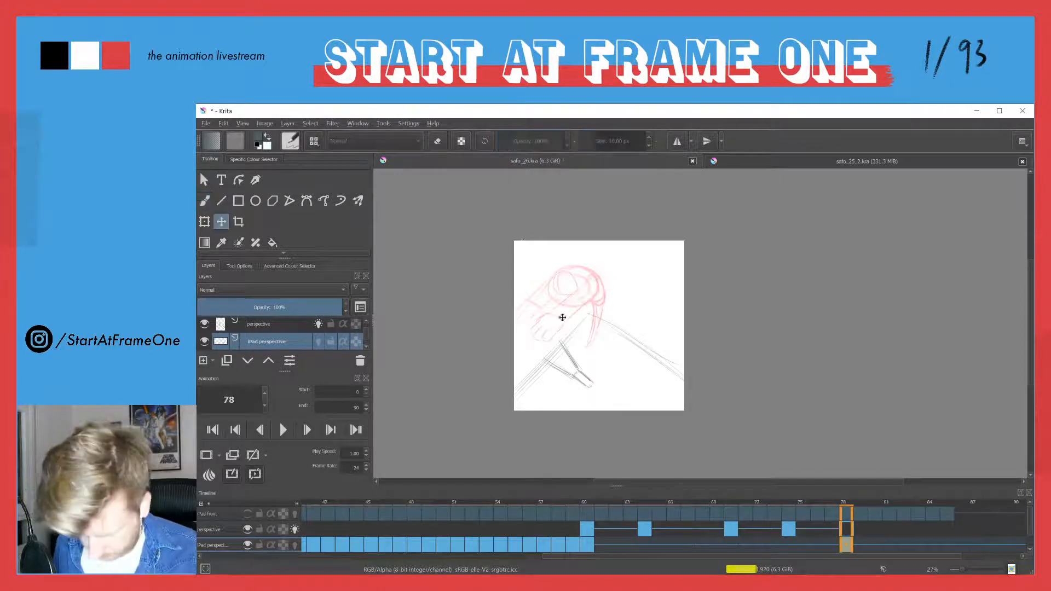
drag(567, 331, 584, 280)
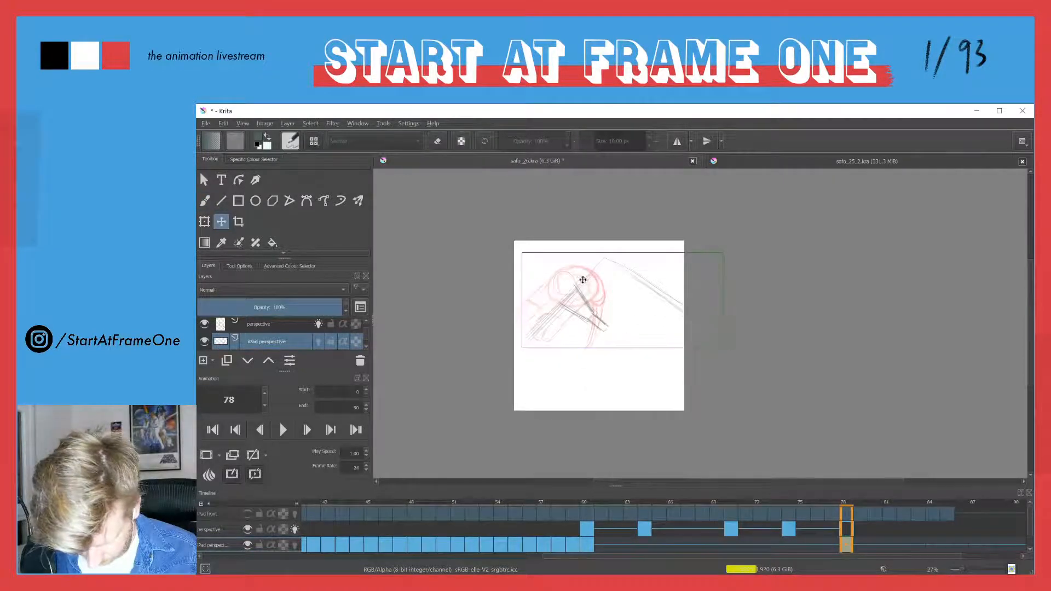
key(b)
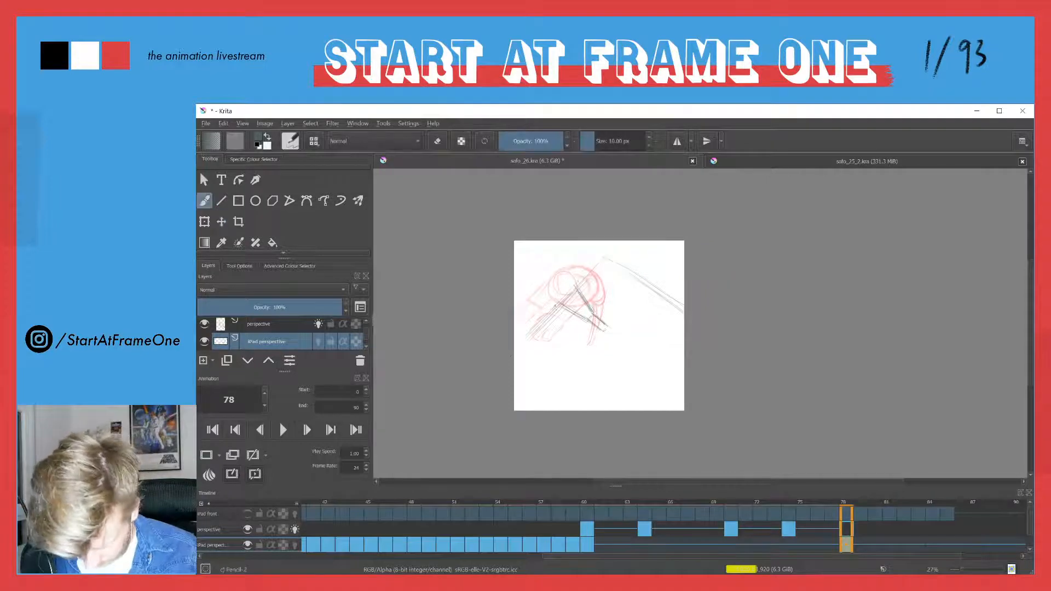
drag(539, 327, 514, 353)
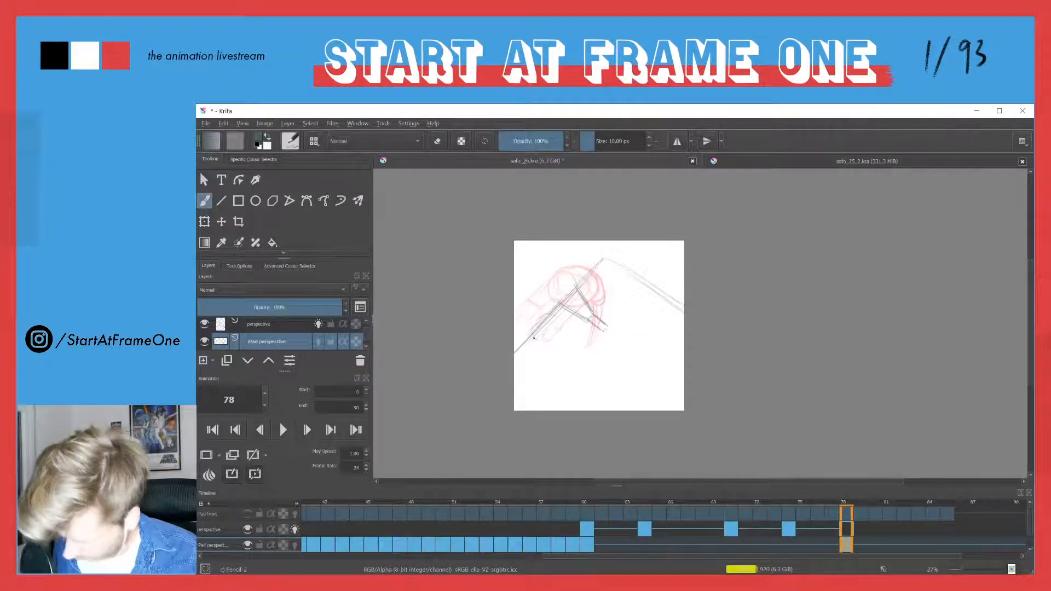
key(Left)
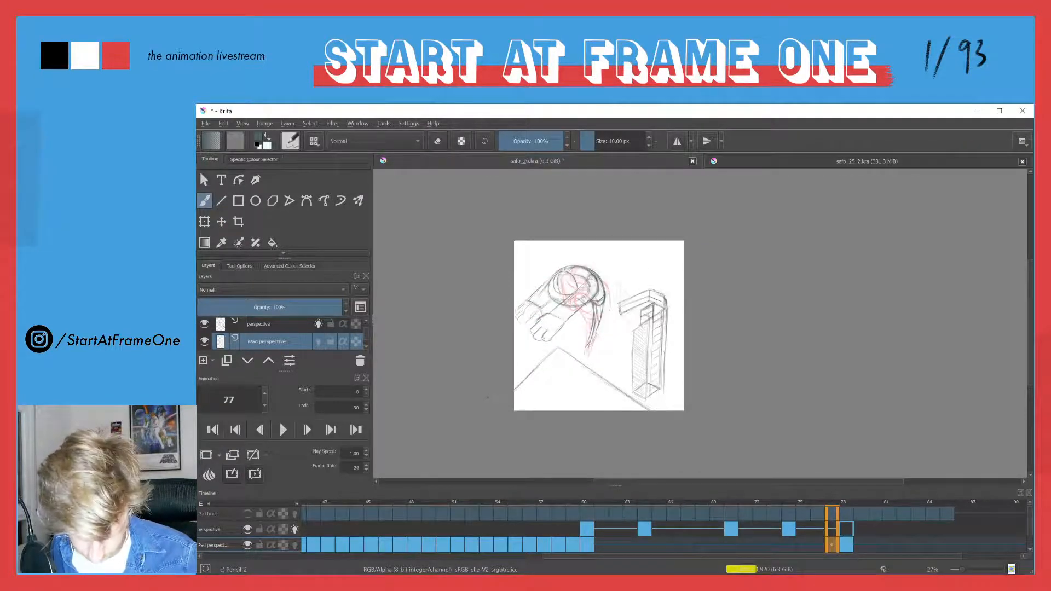
key(Right)
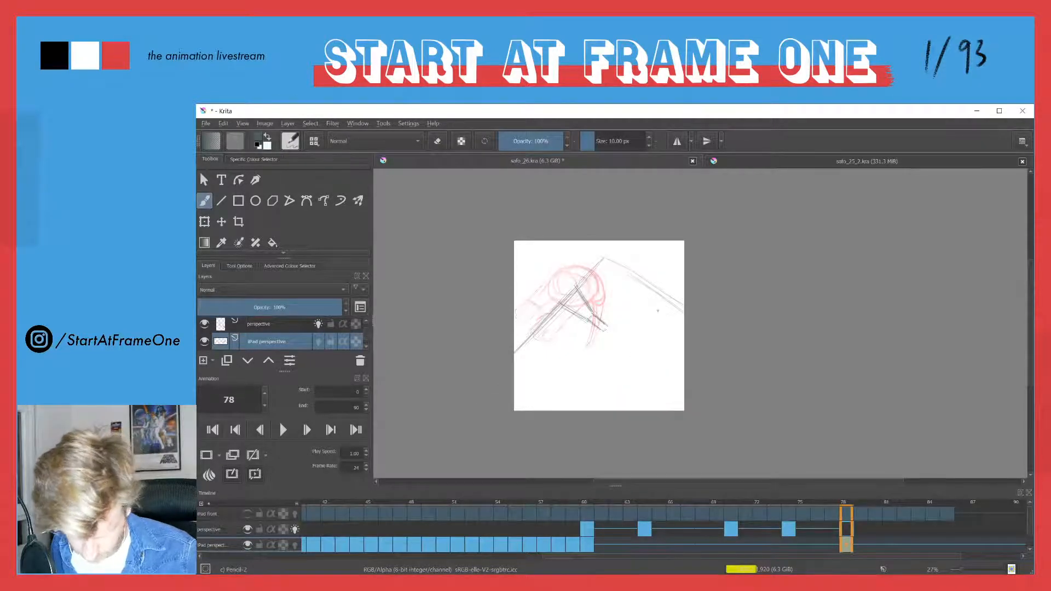
Draw a tapered shape with a narrow block at its end below the right roof slope on frame 78.
drag(655, 310, 643, 323)
mouse_move(645, 287)
mouse_down()
mouse_move(632, 317)
mouse_move(643, 323)
mouse_move(625, 323)
mouse_move(635, 328)
mouse_up()
drag(648, 286, 617, 344)
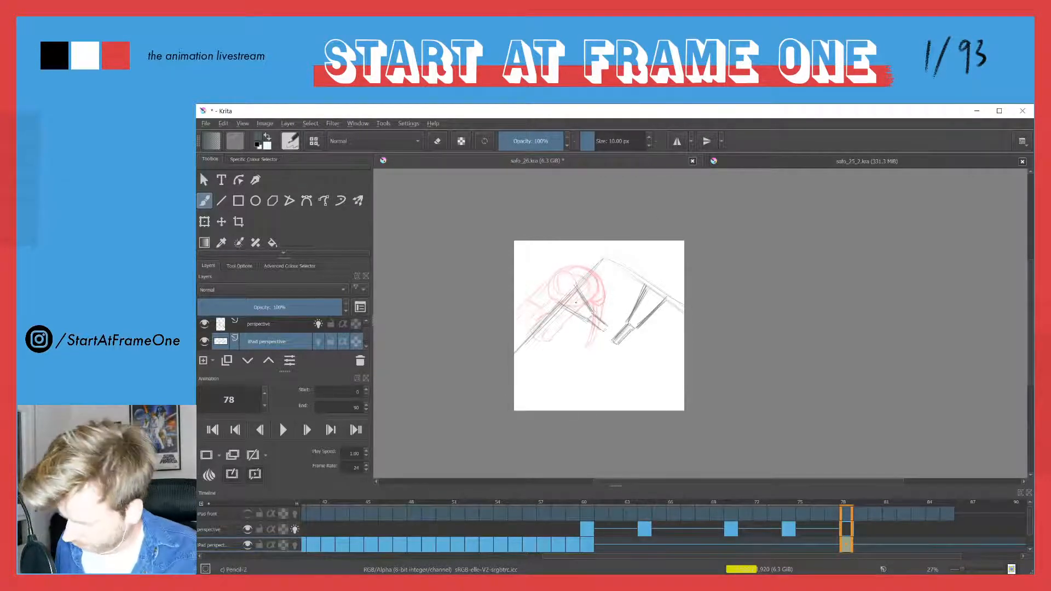
Lasso the tapered shape below the left roof slope on frame 78 and delete it.
key(l)
mouse_move(579, 297)
mouse_down()
mouse_move(601, 335)
mouse_move(582, 303)
mouse_up()
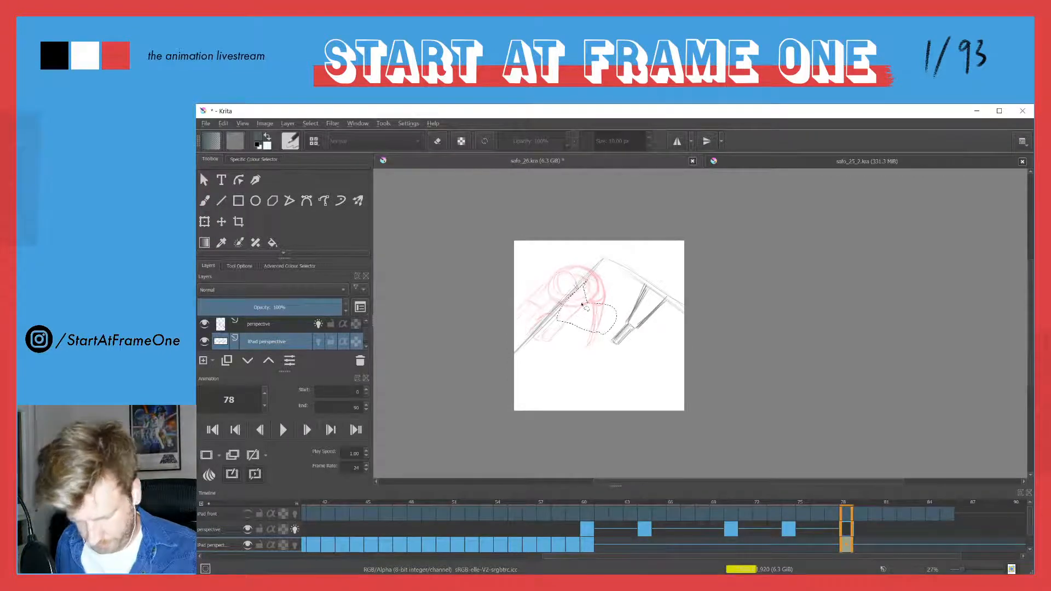
key(Delete)
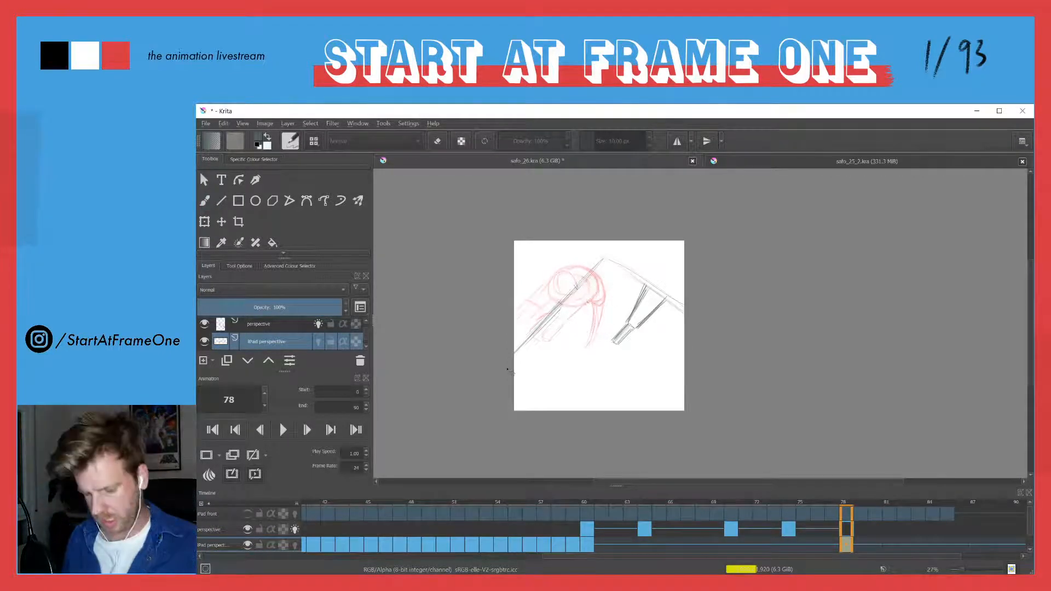
Flip between frames 77 and 78 to compare the new roof with the previous view and pose.
key(Left)
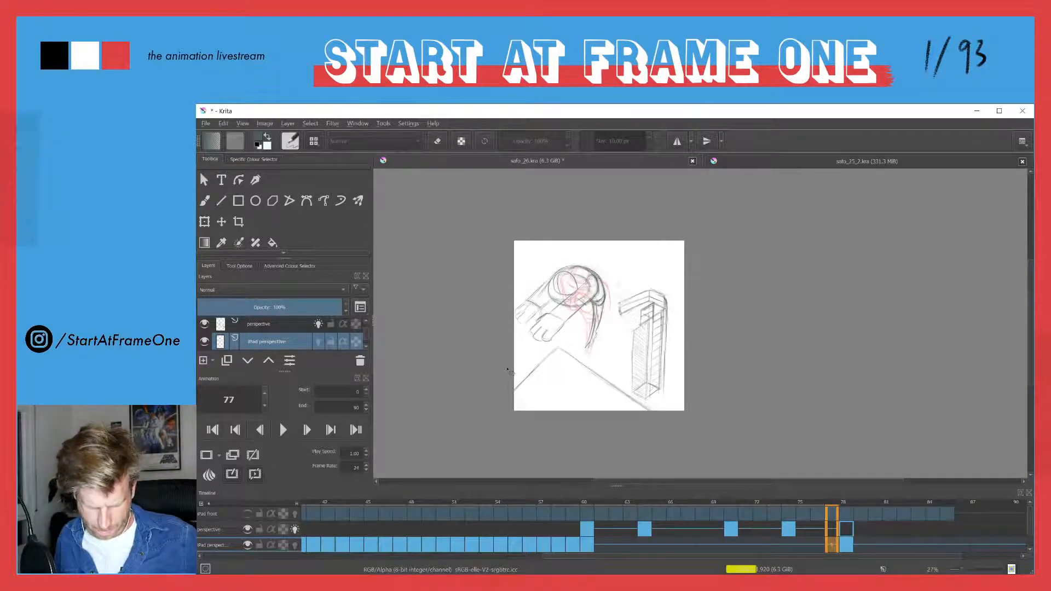
key(Right)
key(Left)
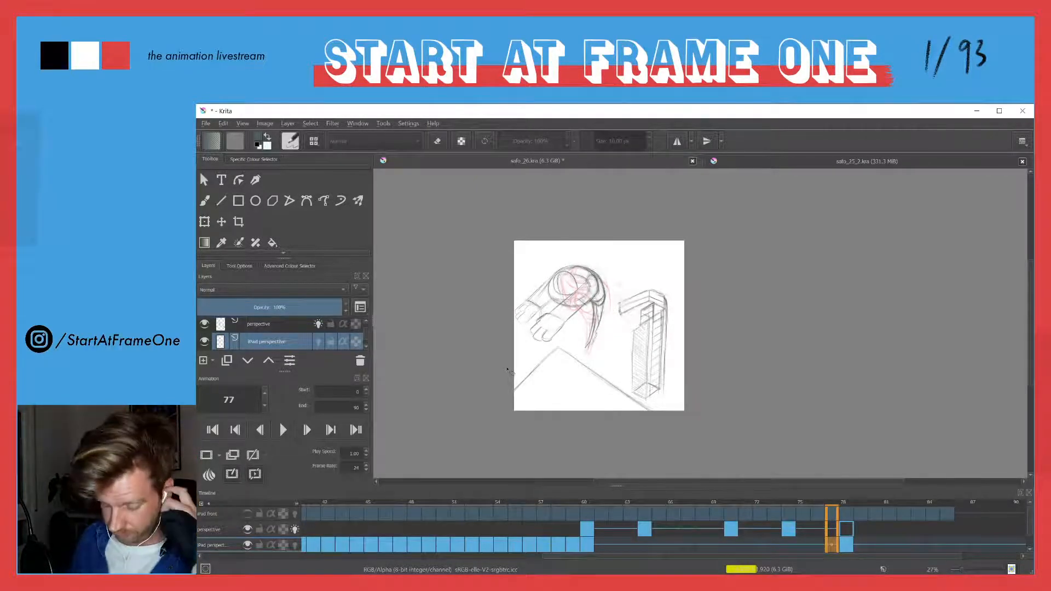
key(Right)
key(Left)
key(Right)
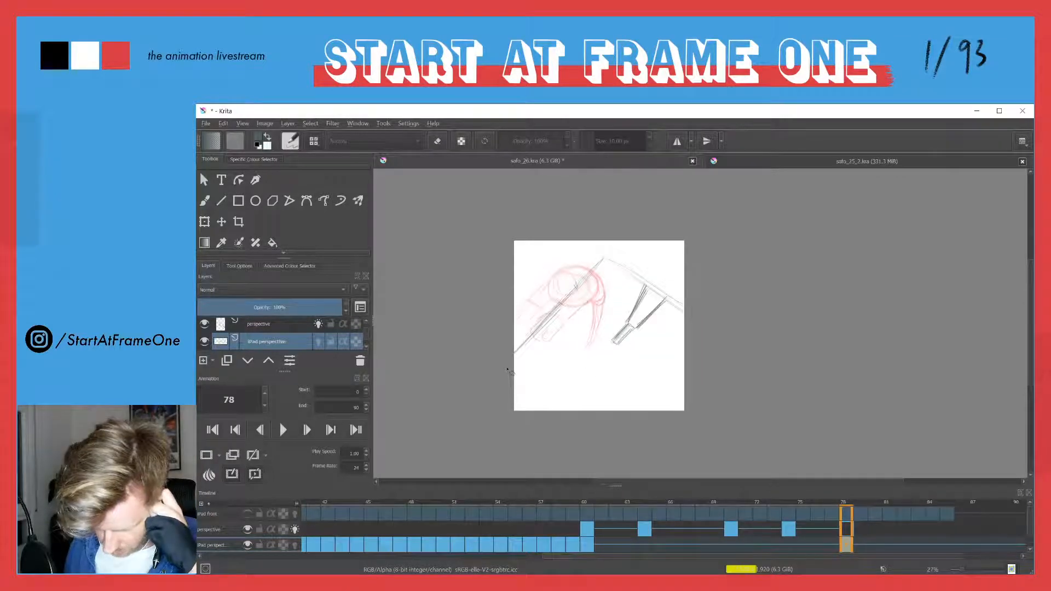
key(Left)
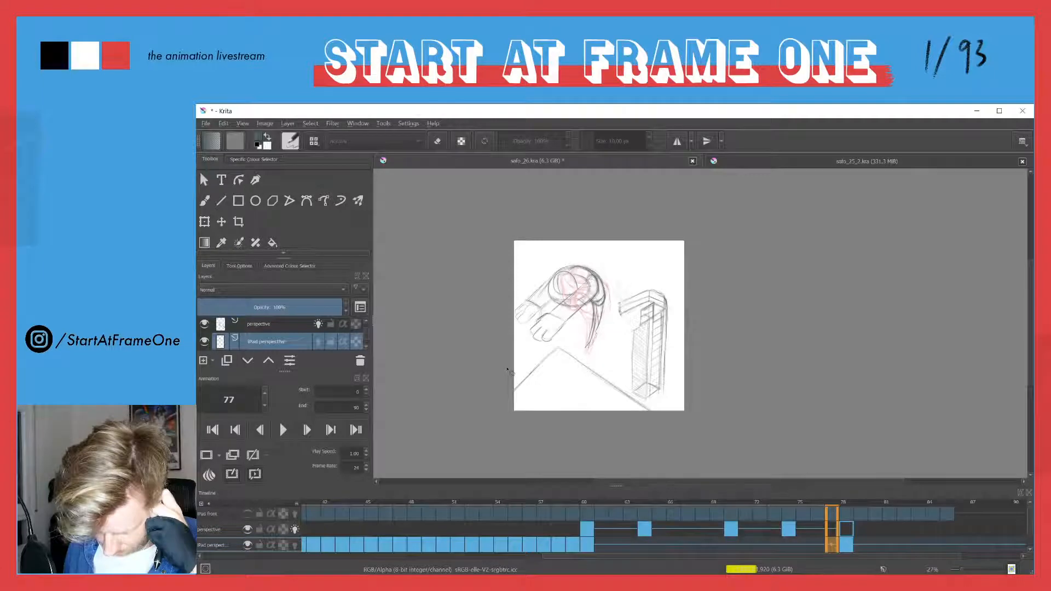
key(Right)
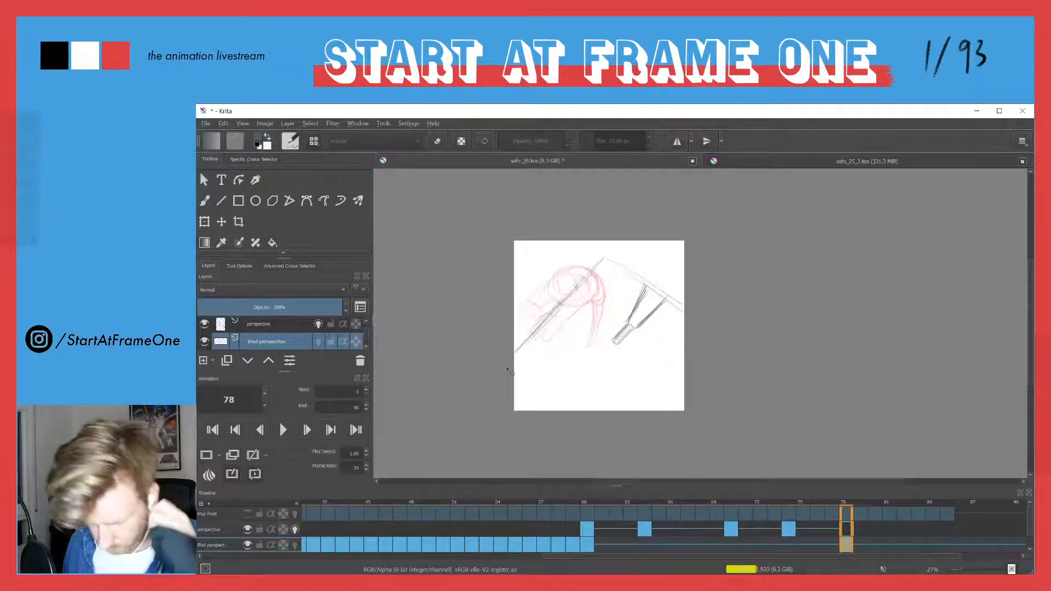
Move the lassoed tapered shape on frame 78 up and left along the right roof slope, and clear the selection.
mouse_move(641, 287)
mouse_down()
mouse_move(670, 303)
mouse_move(631, 352)
mouse_move(605, 324)
mouse_move(622, 284)
mouse_move(633, 308)
mouse_move(614, 296)
mouse_up()
key(t)
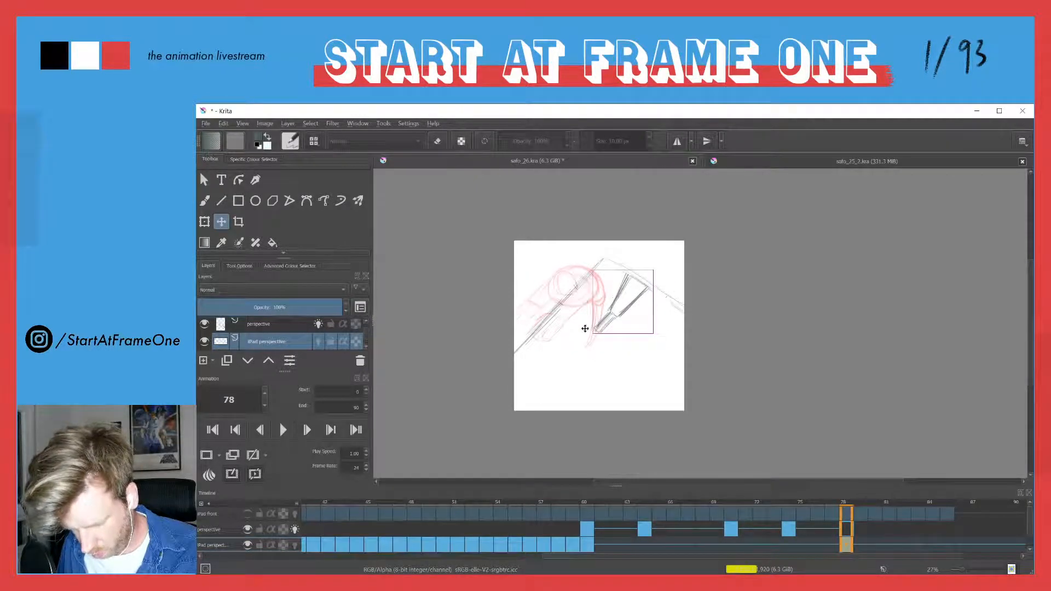
key(b)
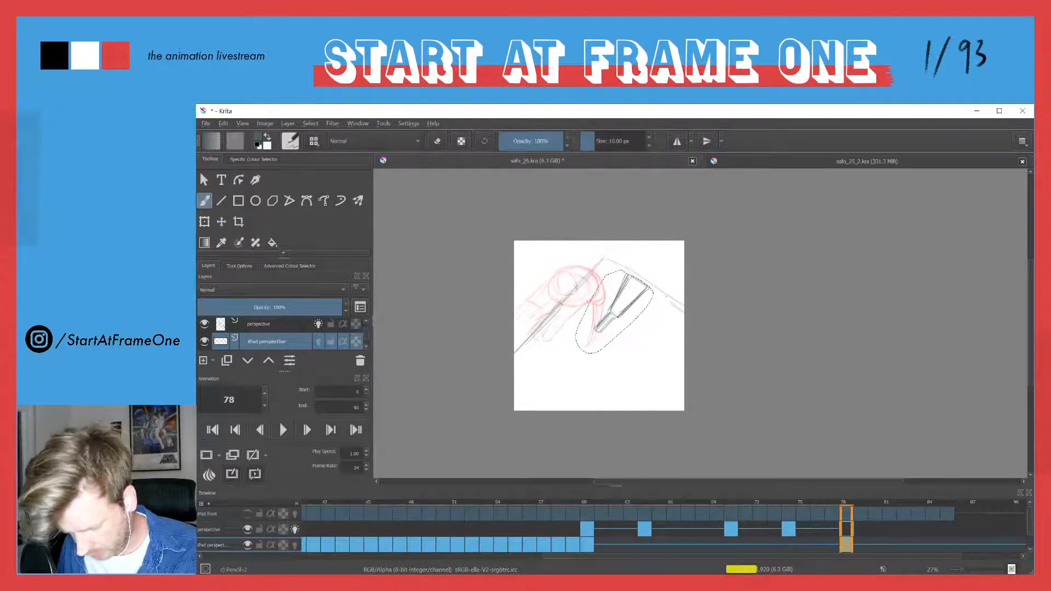
key(ctrl+shift+a)
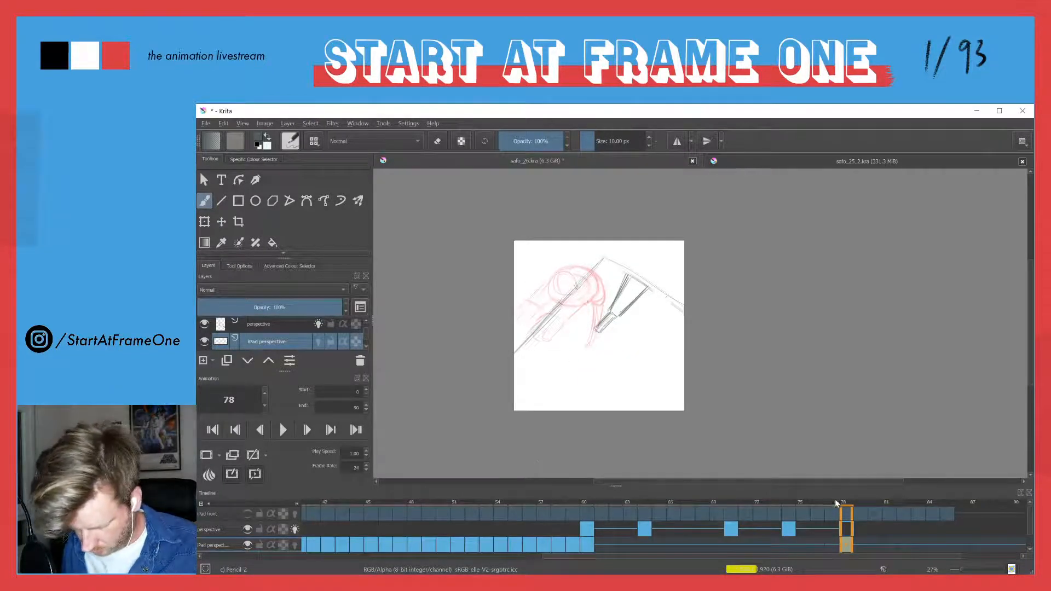
Step back through the frames before 78 and forward again to check the change to the new roof view.
key(Left)
key(Left)
key(Left)
key(Left)
key(Left)
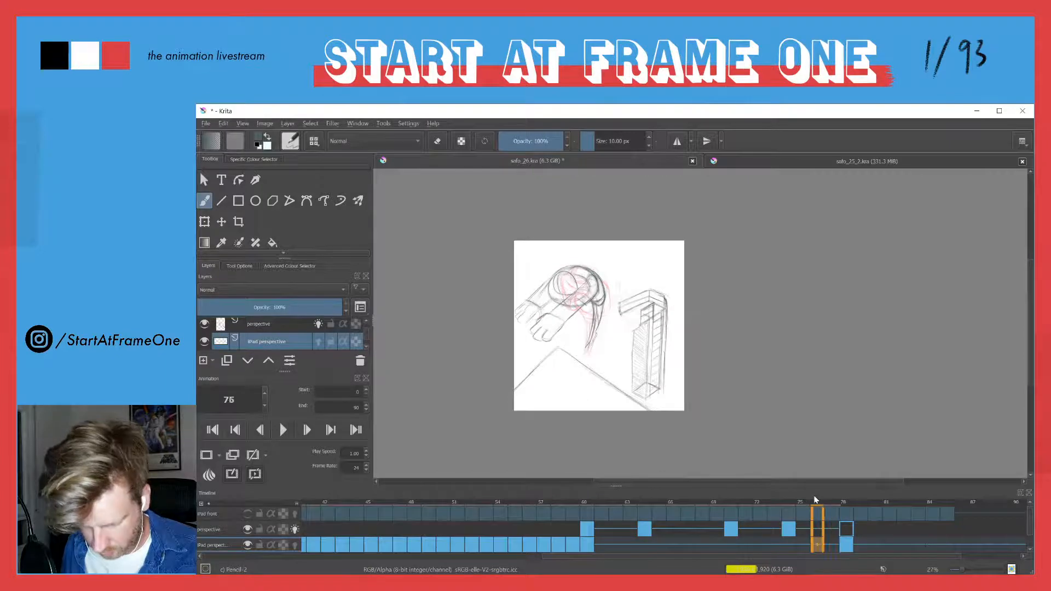
key(Left)
key(Left)
key(Right)
key(Right)
key(Right)
key(Right)
key(Right)
key(Right)
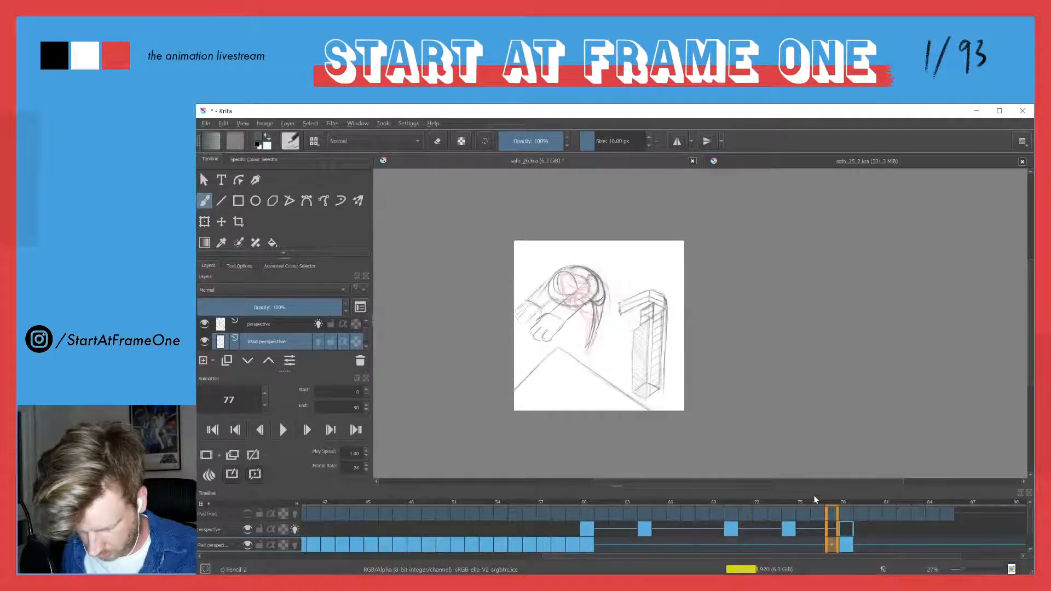
key(Right)
key(Left)
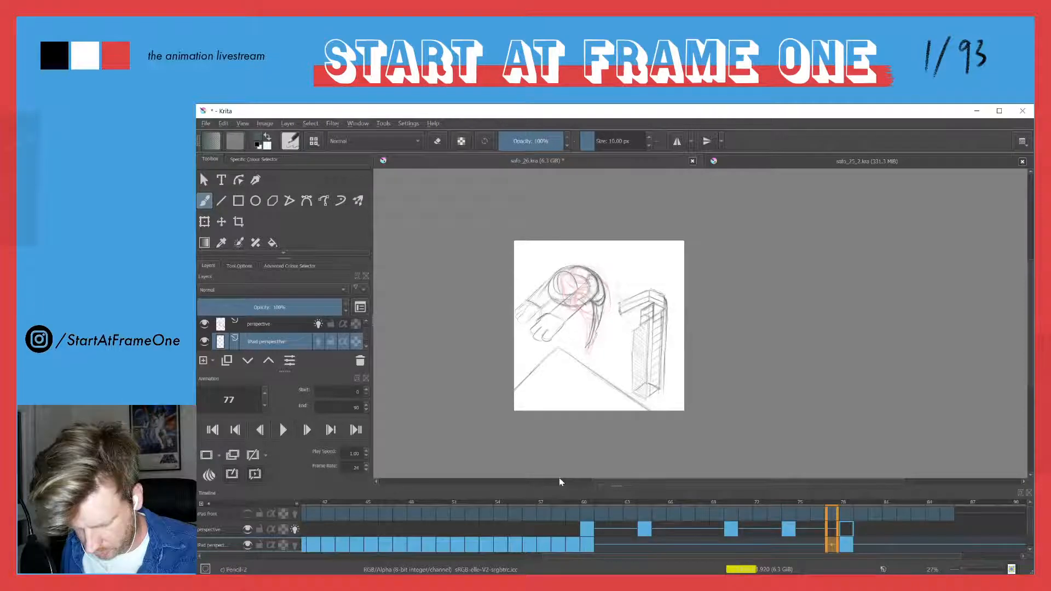
Sketch extra strokes on frame 78 that extend the tapered shape below the right roof slope with a second shape beside it.
key(period)
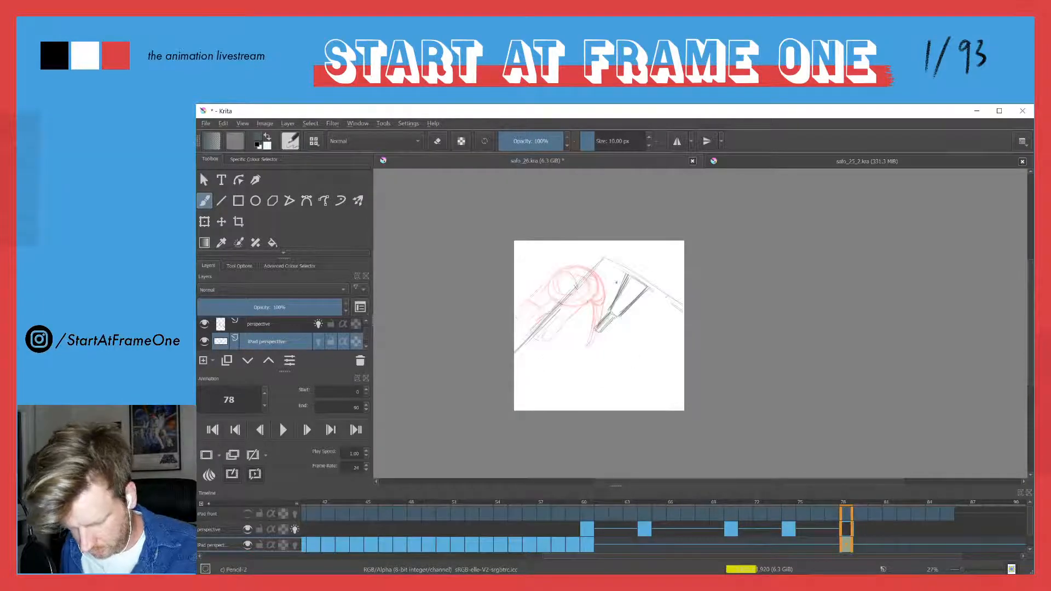
mouse_move(600, 299)
mouse_down()
mouse_move(643, 281)
mouse_move(600, 309)
mouse_move(622, 276)
mouse_move(603, 308)
mouse_move(651, 288)
mouse_move(615, 310)
mouse_up()
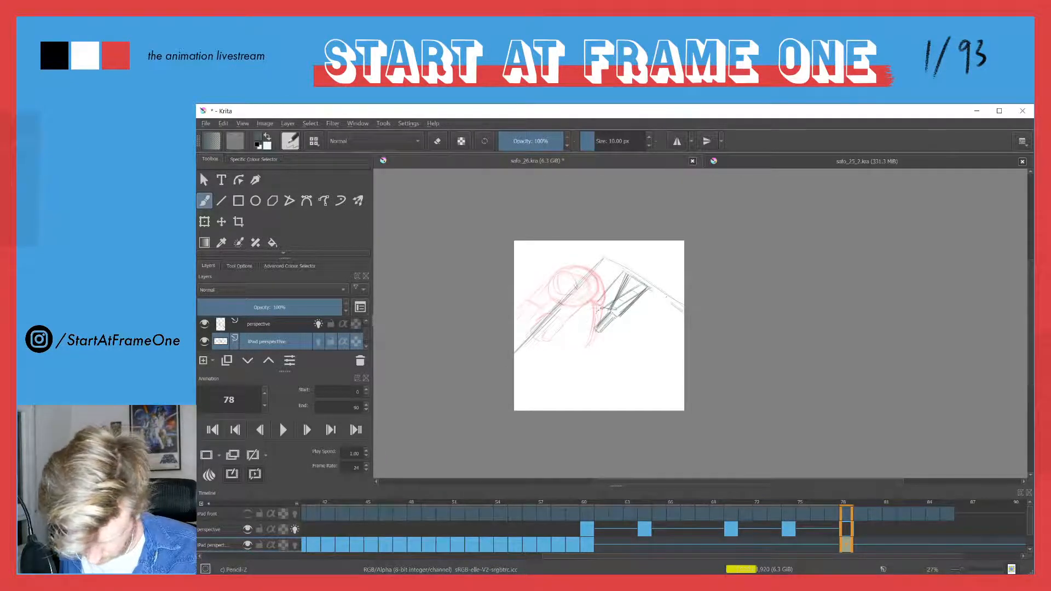
drag(600, 309, 584, 327)
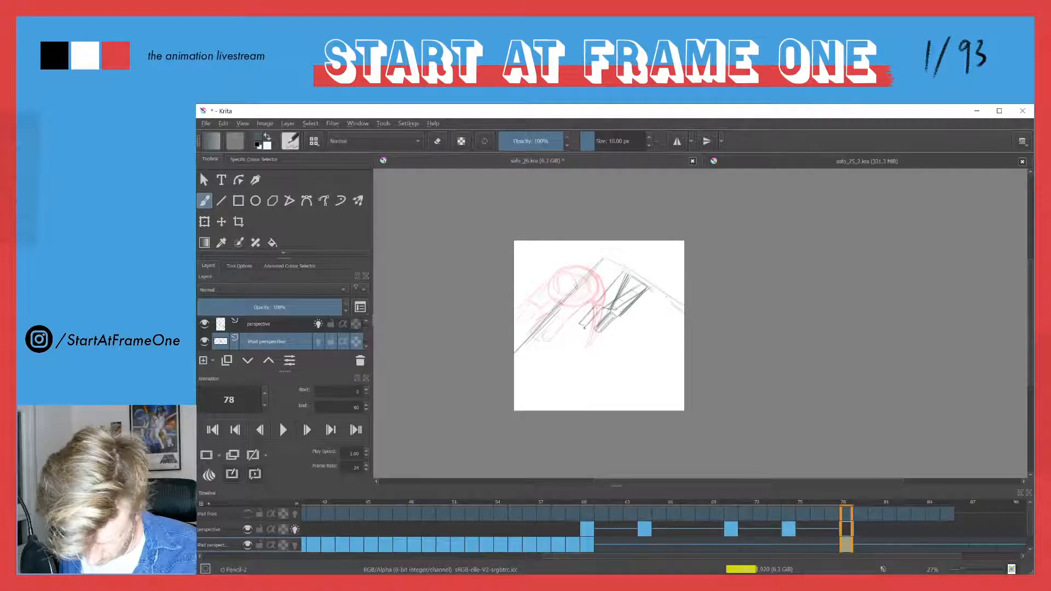
Lasso the tapered shapes below the right roof slope on frame 78, delete them and clear the selection.
mouse_move(614, 272)
mouse_down()
mouse_move(649, 287)
mouse_move(607, 348)
mouse_move(570, 325)
mouse_up()
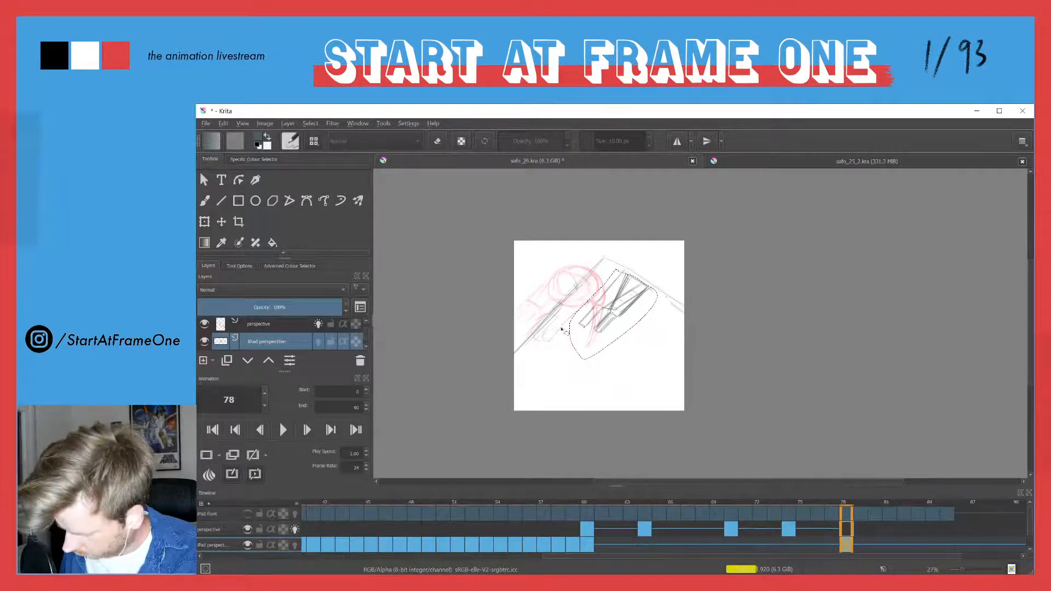
key(Delete)
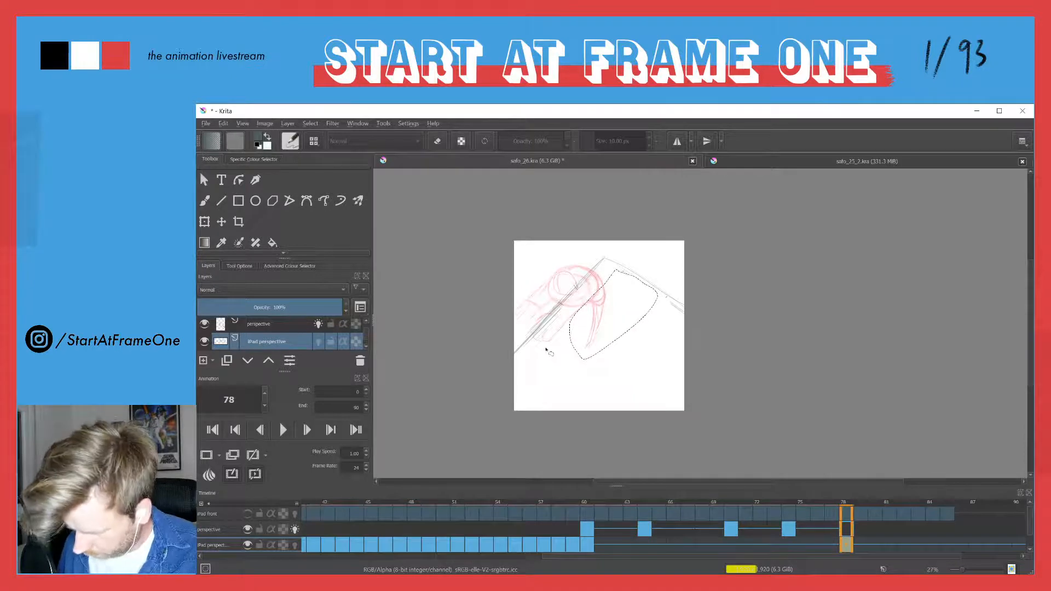
key(ctrl+shift+a)
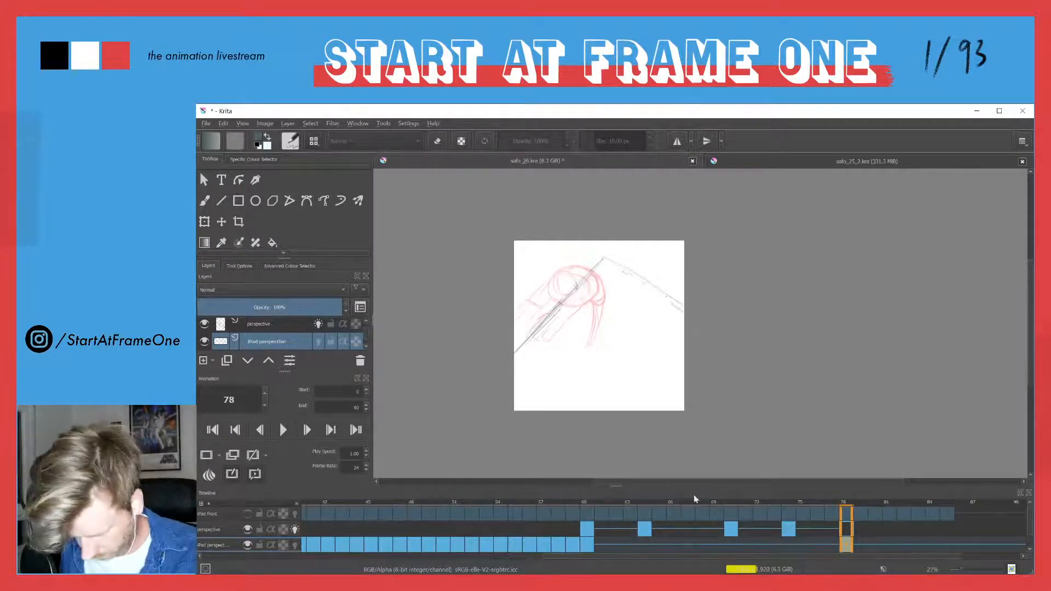
Compare frame 78 with frame 77, and move the roof lines on frame 78 left and slightly down.
key(Left)
key(Right)
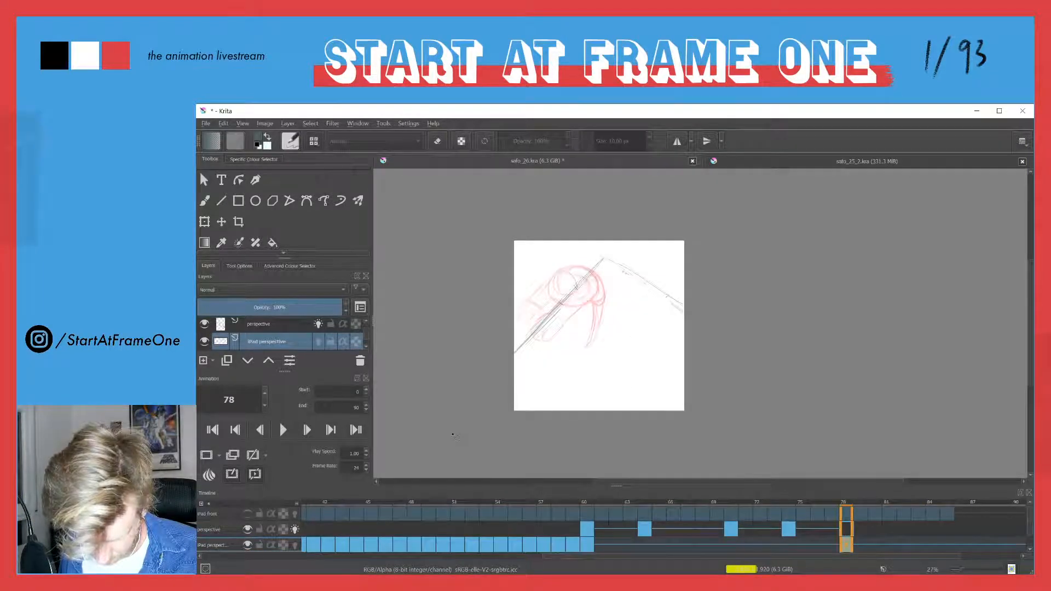
key(Left)
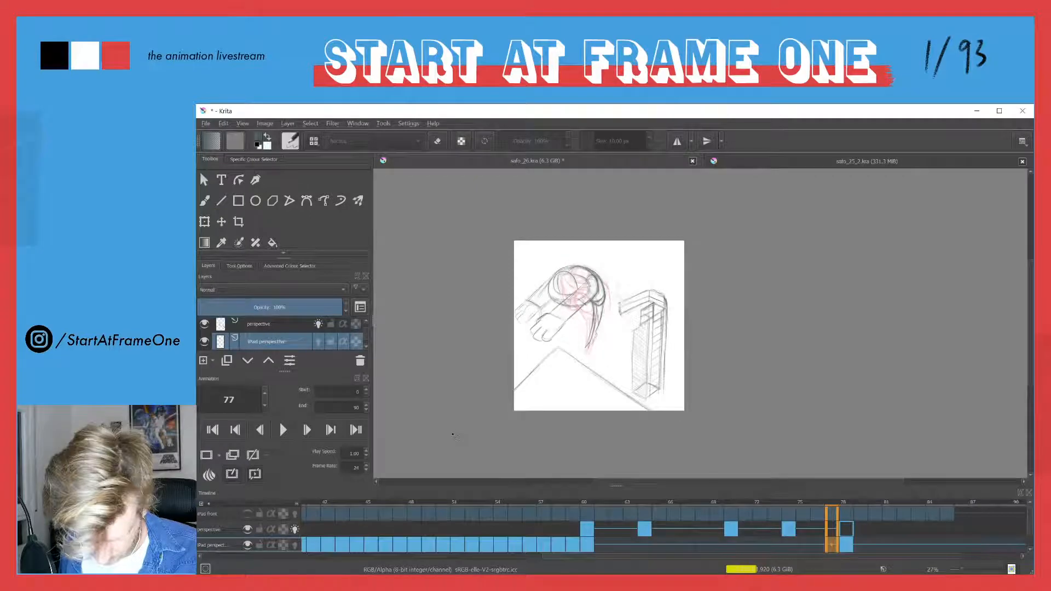
key(Right)
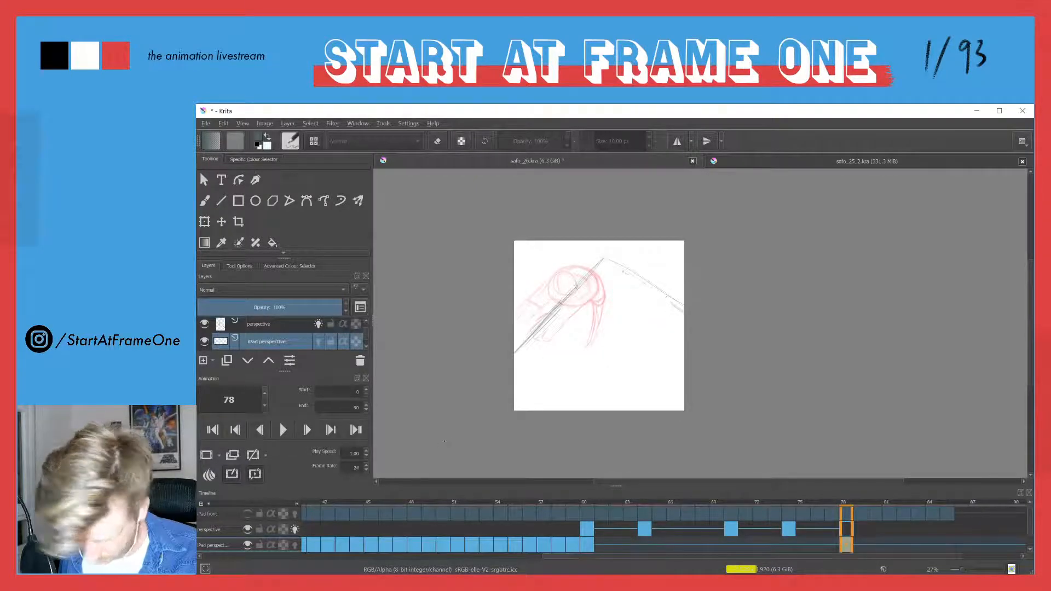
key(t)
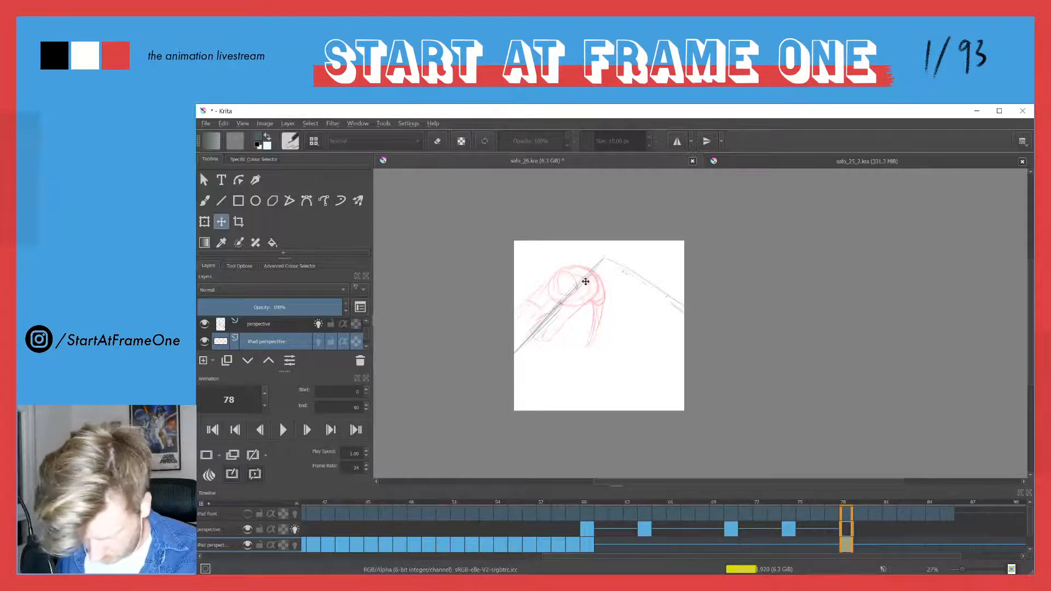
drag(584, 279, 530, 291)
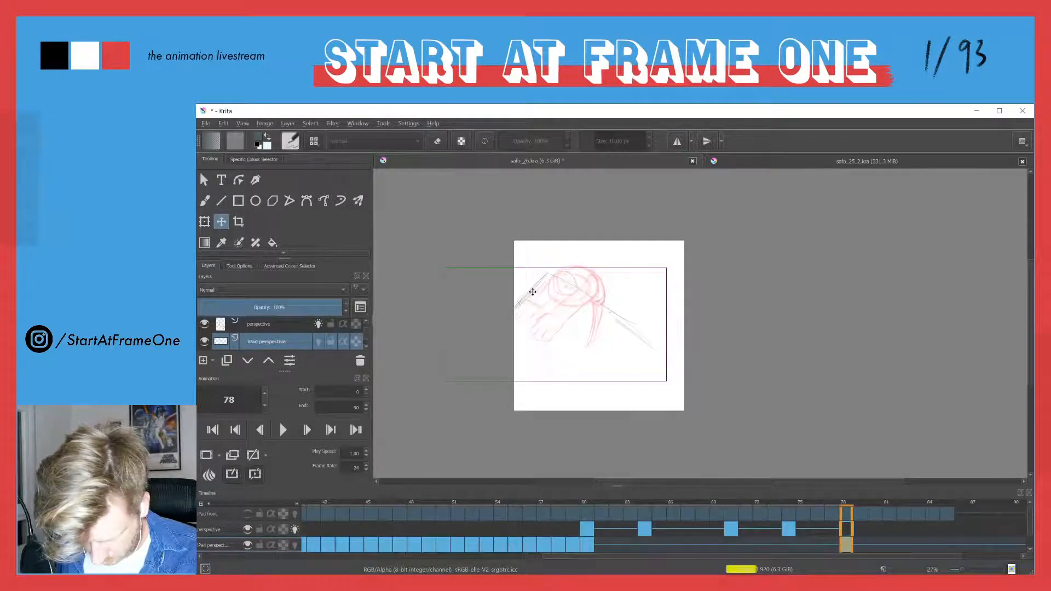
Redraw both roof slopes on frame 78 out to the canvas edges, sketch faint wavy contours beneath them, and compare with frame 77.
key(b)
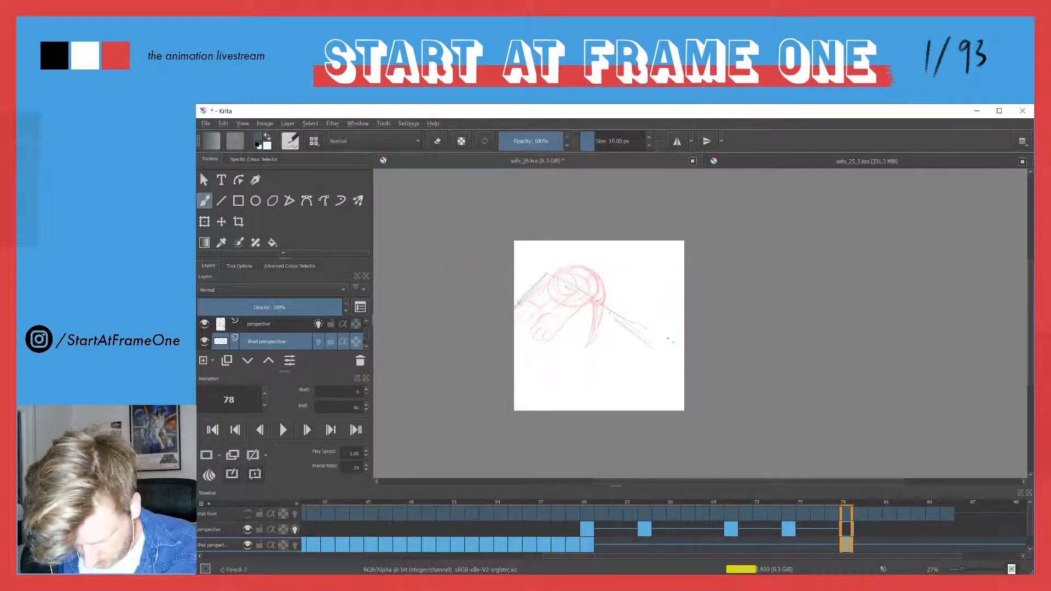
drag(602, 301, 684, 353)
drag(546, 273, 684, 351)
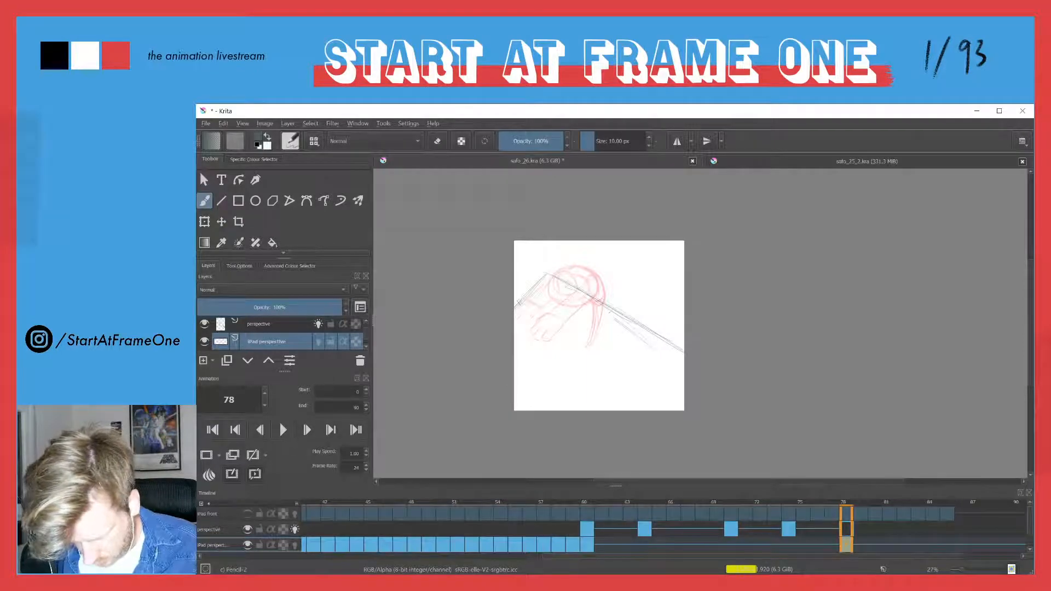
drag(515, 305, 542, 278)
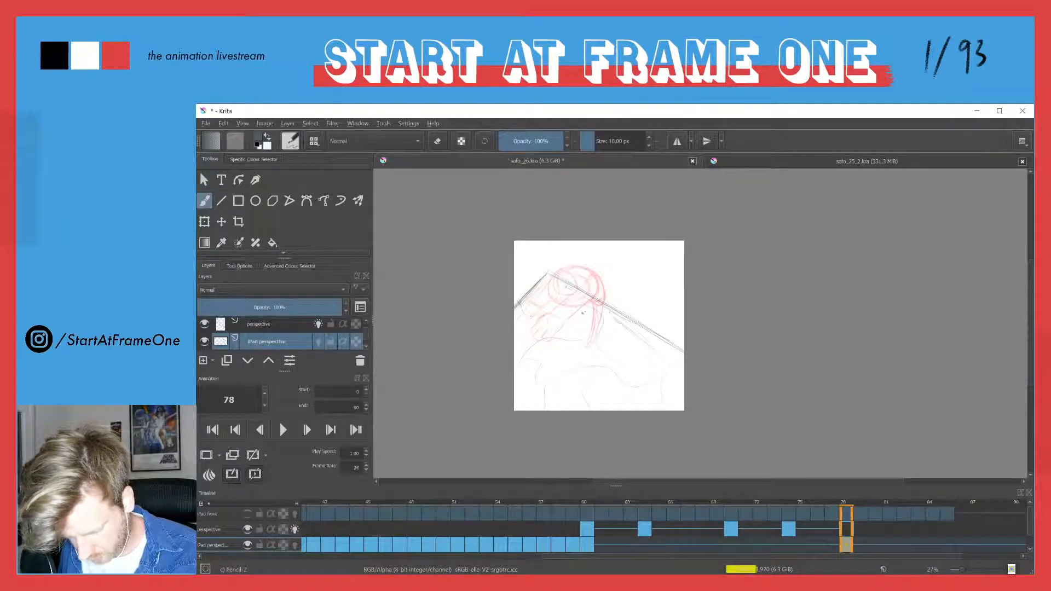
drag(602, 311, 592, 343)
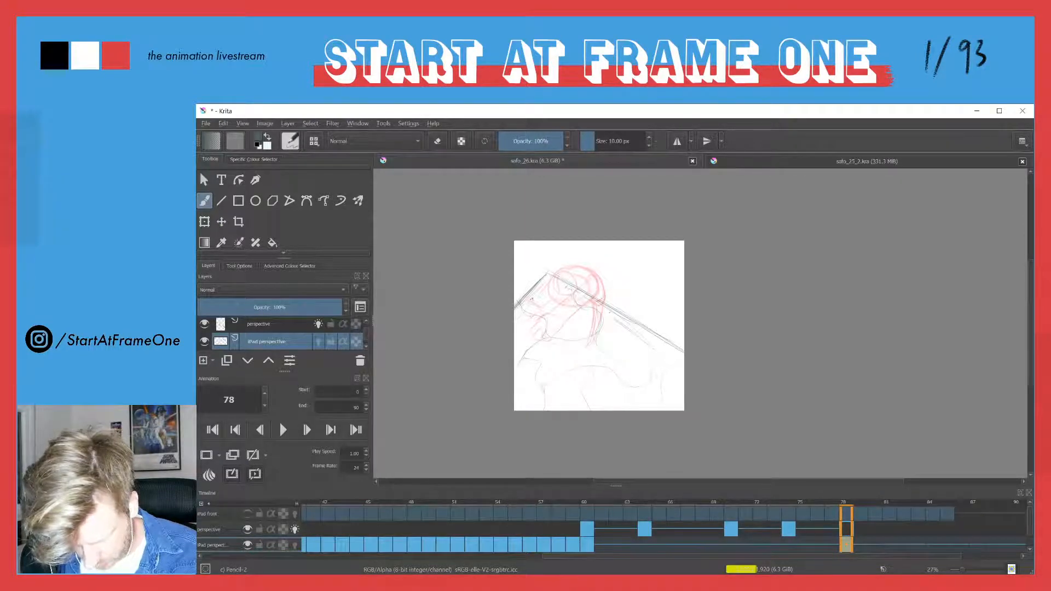
key(Left)
key(Right)
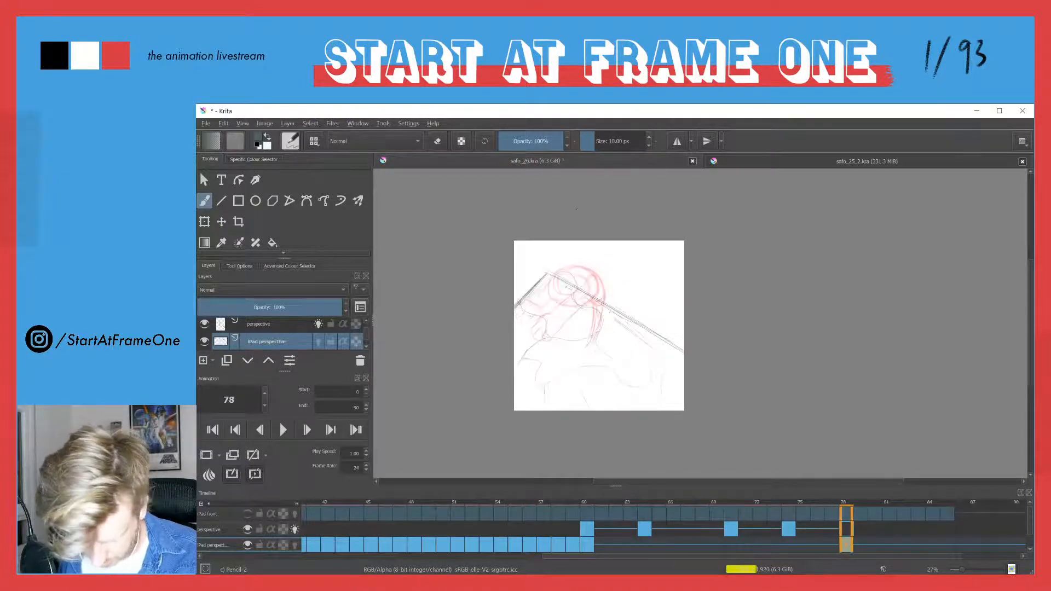
key(Left)
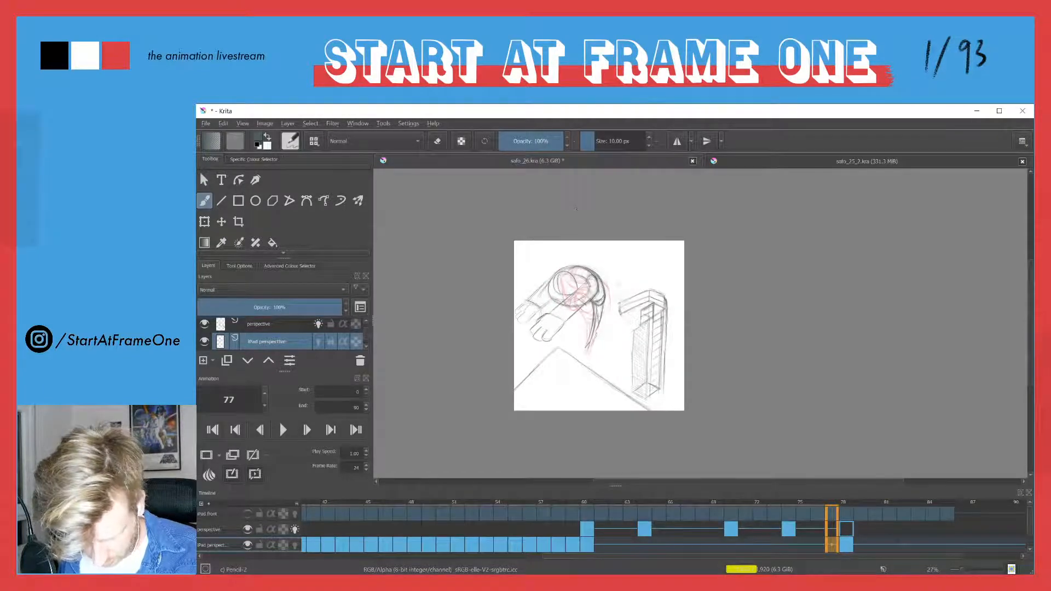
key(Right)
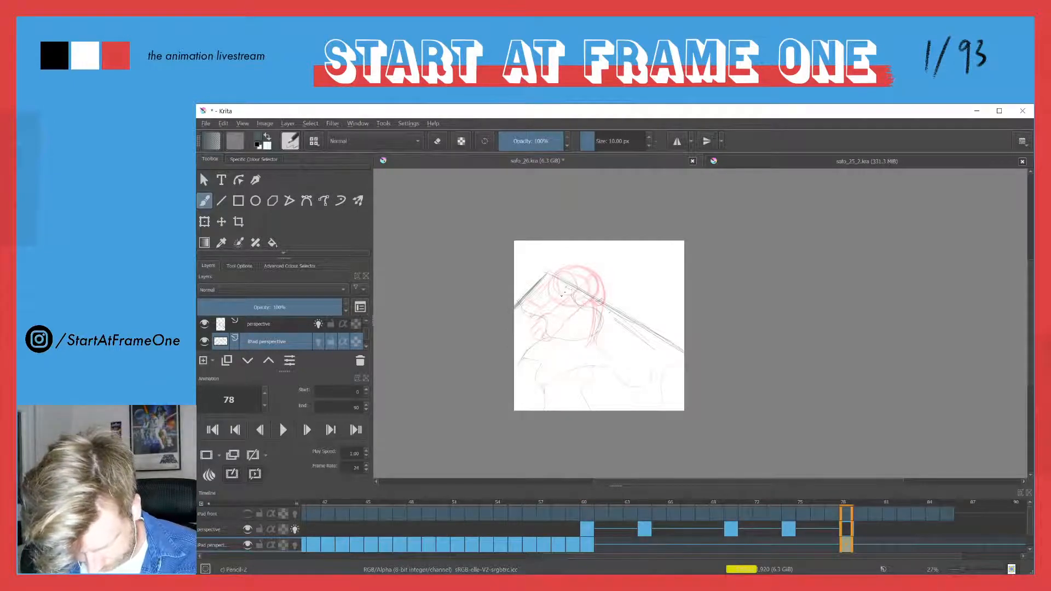
Sketch narrow tapered shapes below the roof peak on frame 78, with a few short strokes under the left slope.
key(Left)
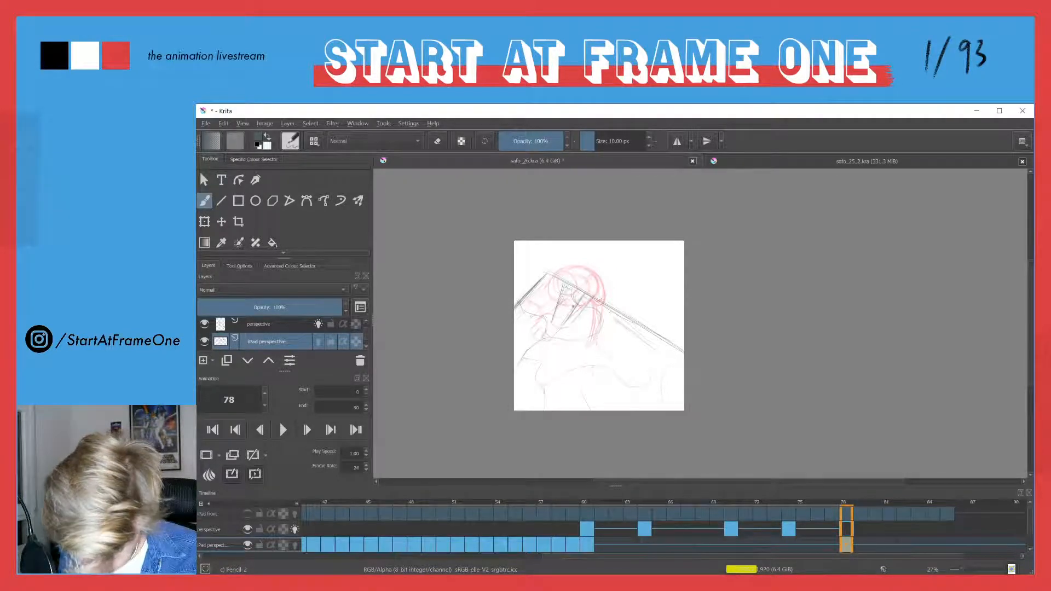
drag(570, 312, 557, 324)
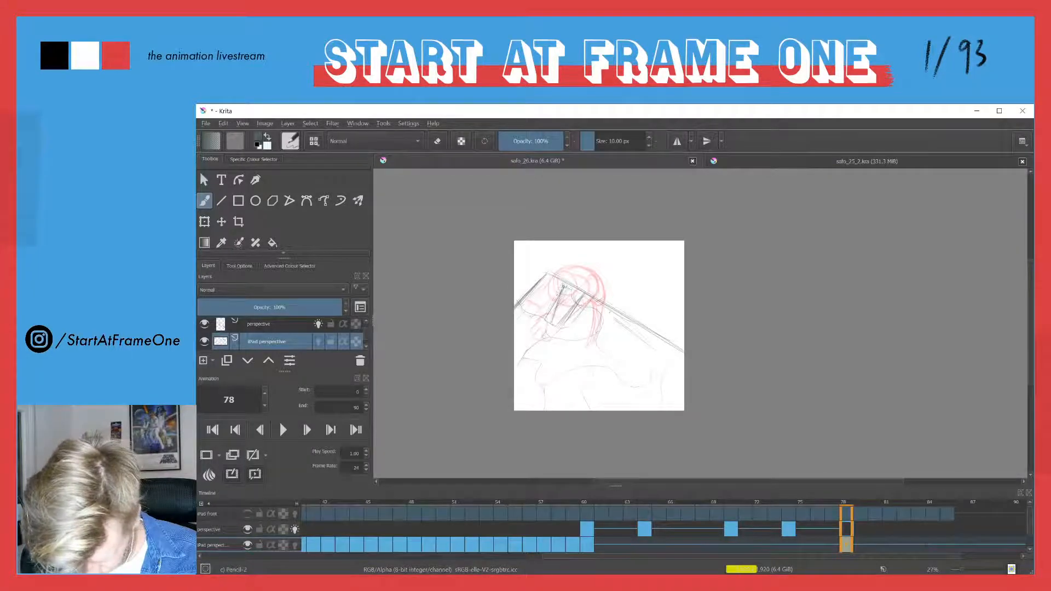
drag(572, 305, 558, 322)
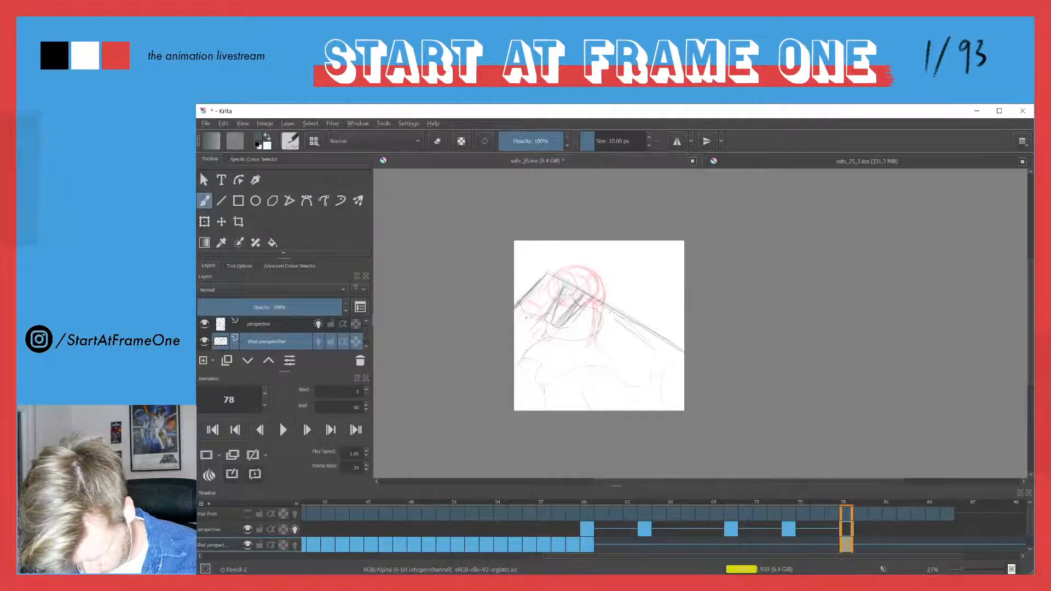
drag(530, 324, 524, 321)
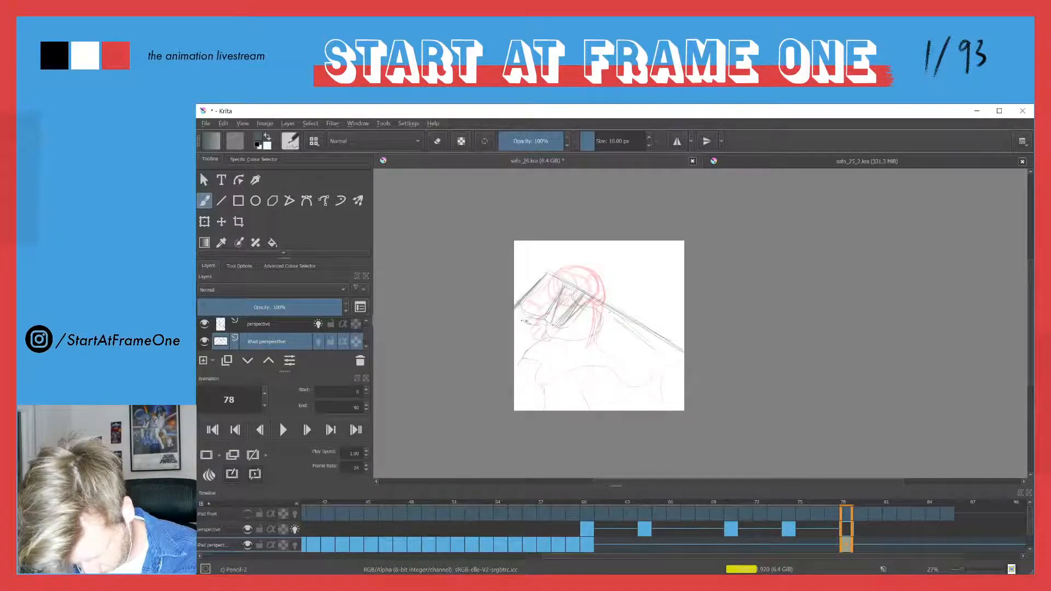
Flip repeatedly between frame 78 and the frames just before it to examine the jump to the new roof view.
key(Left)
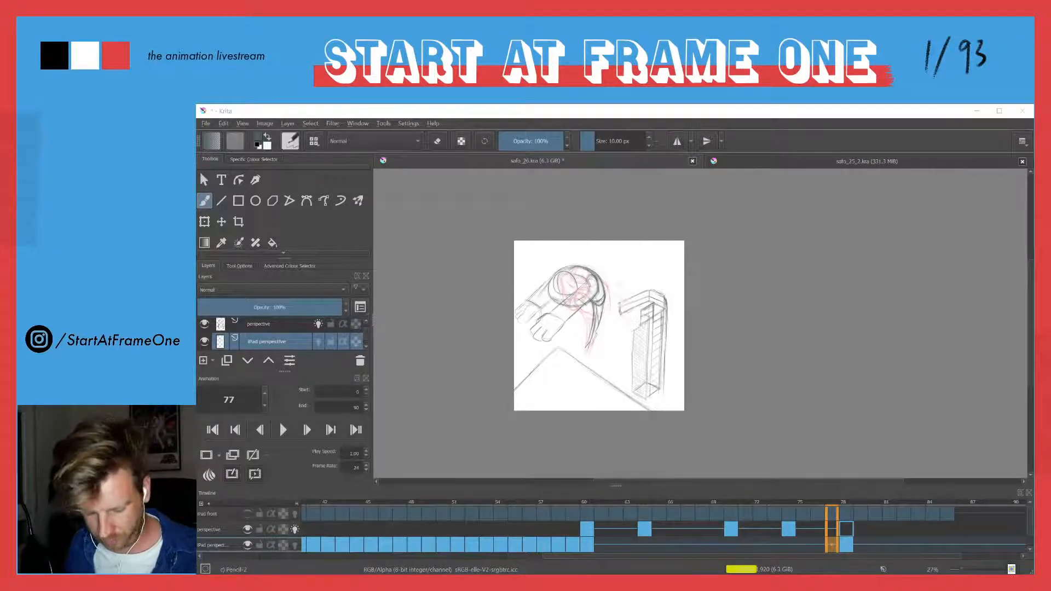
click(831, 504)
key(Right)
key(Left)
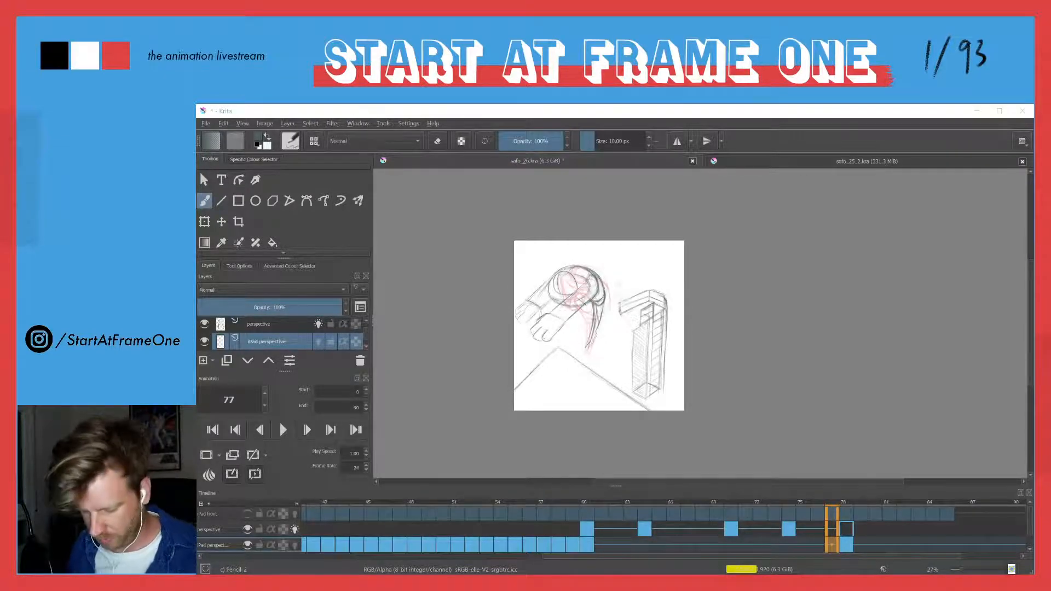
click(832, 502)
key(Left)
key(Right)
key(Right)
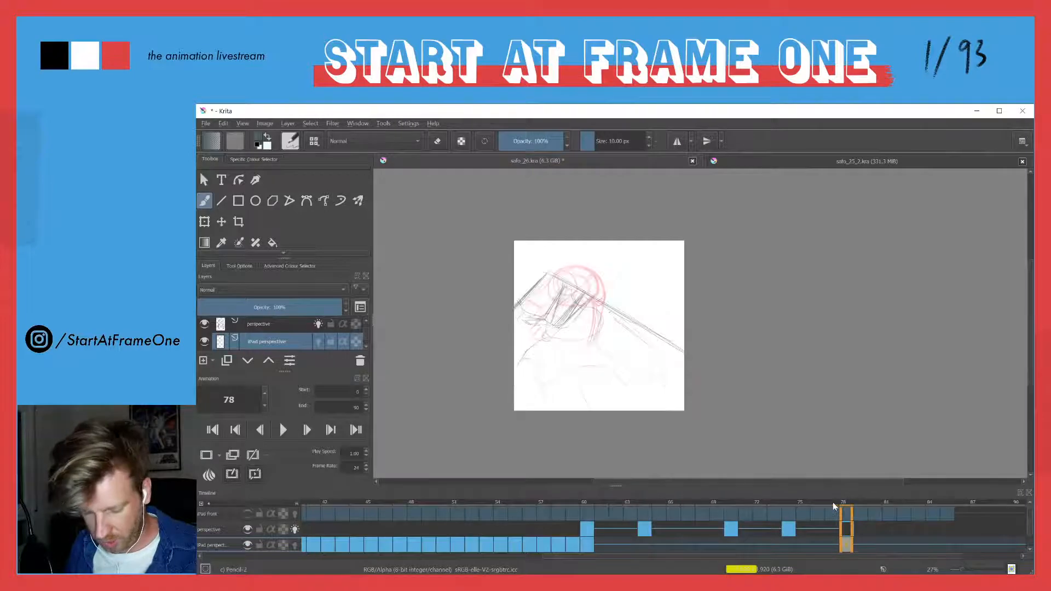
key(Left)
key(Left)
key(Right)
key(Right)
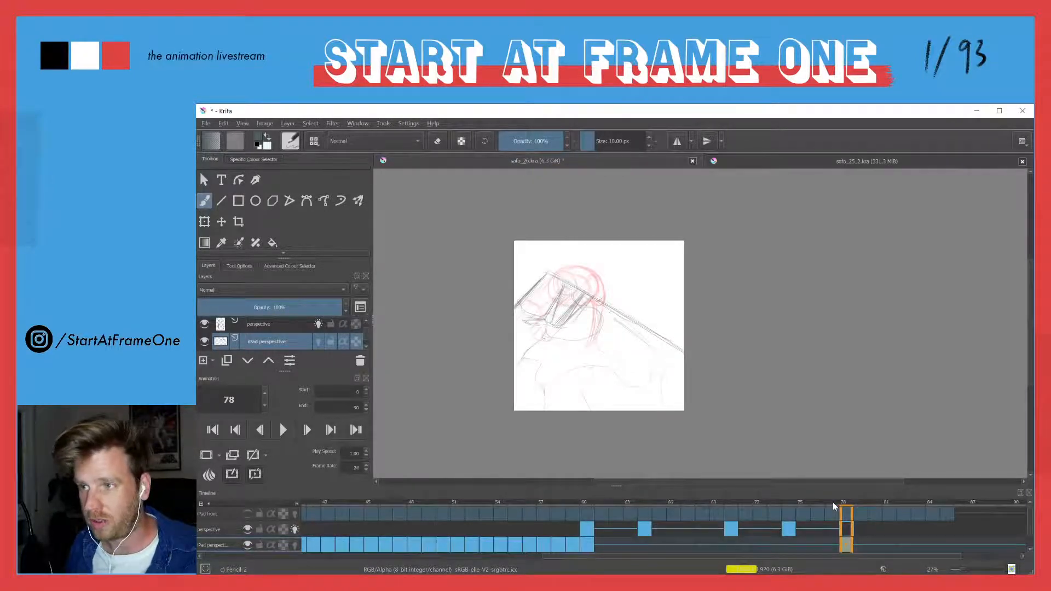
key(Left)
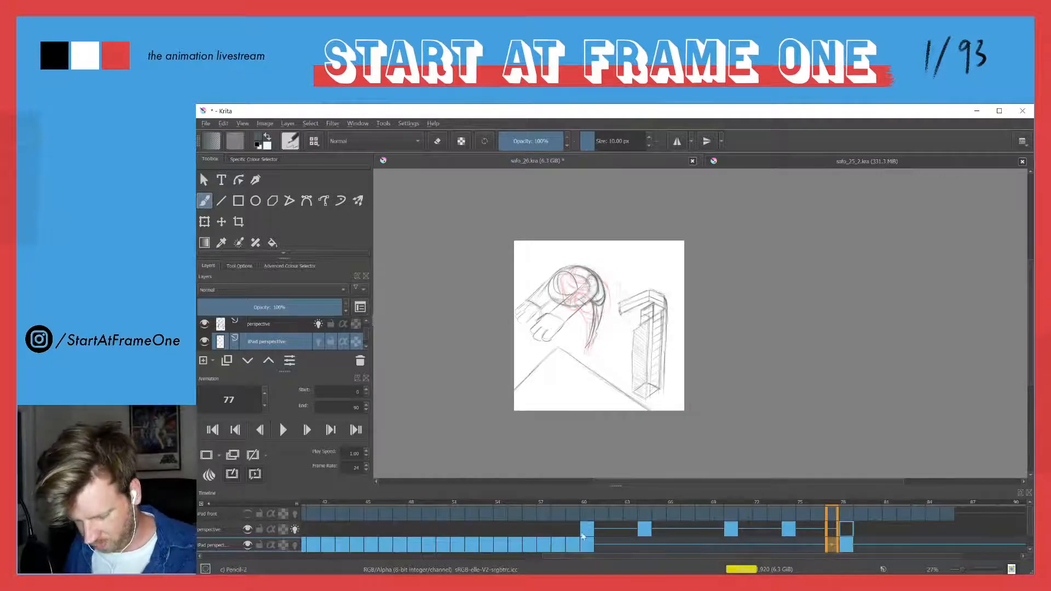
Go to frame 60 and sketch faint wavy contour lines across the area between the two roof slopes.
click(586, 506)
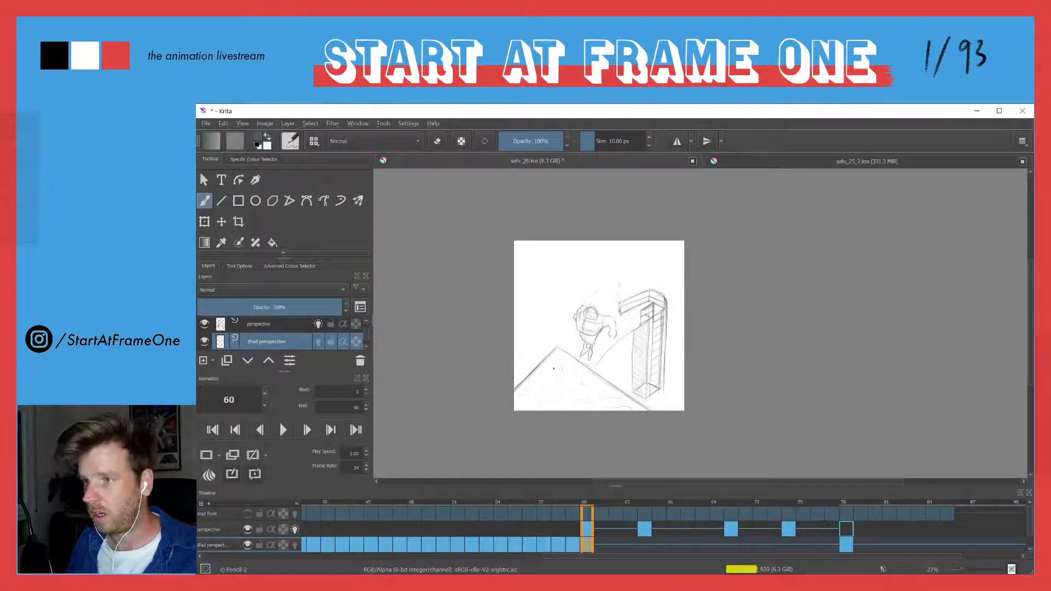
drag(535, 357, 584, 311)
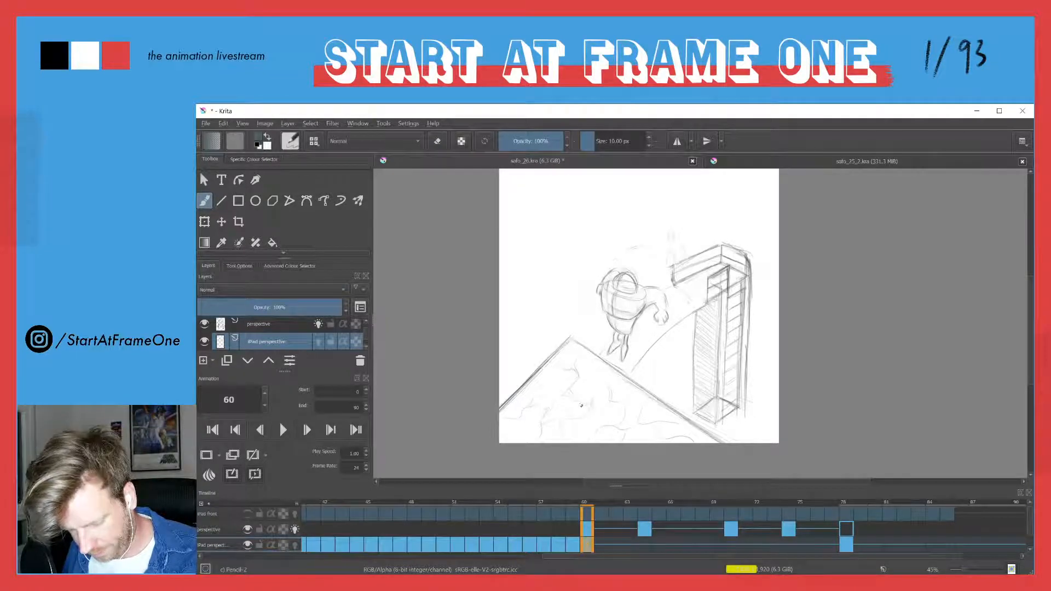
mouse_move(593, 398)
mouse_down()
mouse_move(558, 426)
mouse_move(617, 428)
mouse_up()
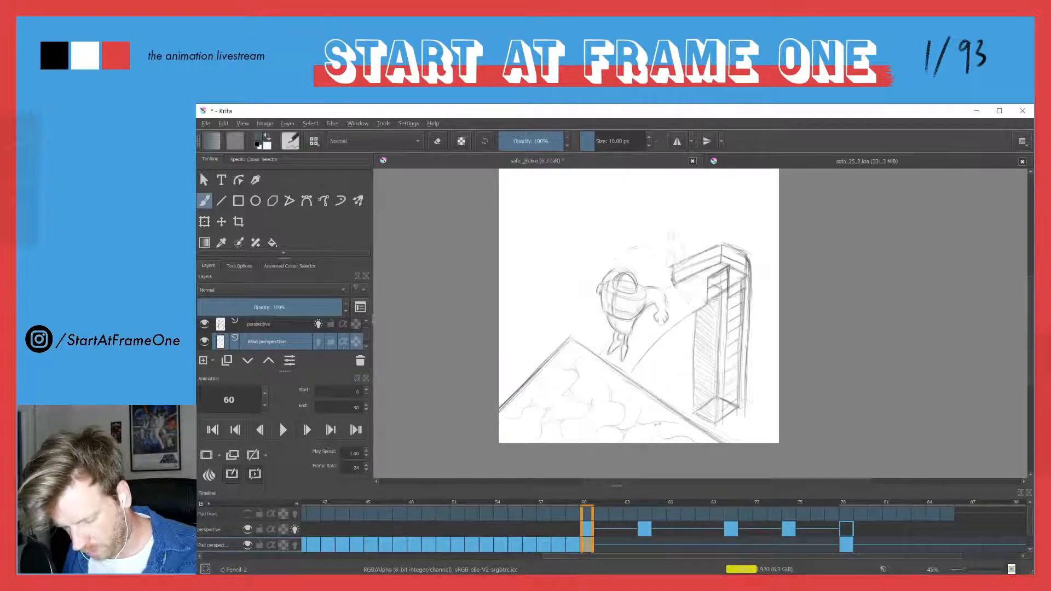
drag(657, 424, 659, 431)
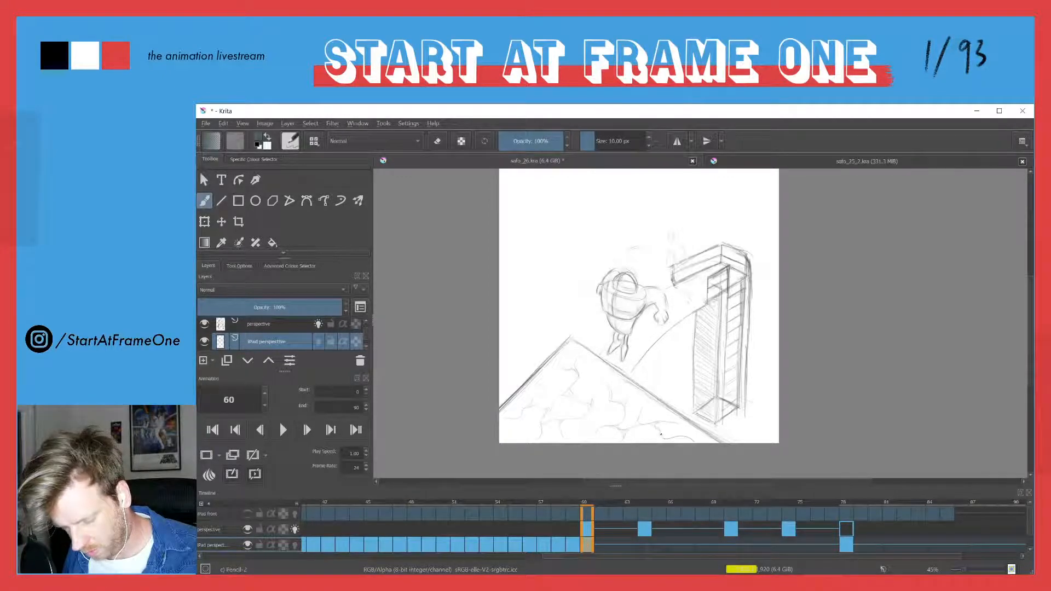
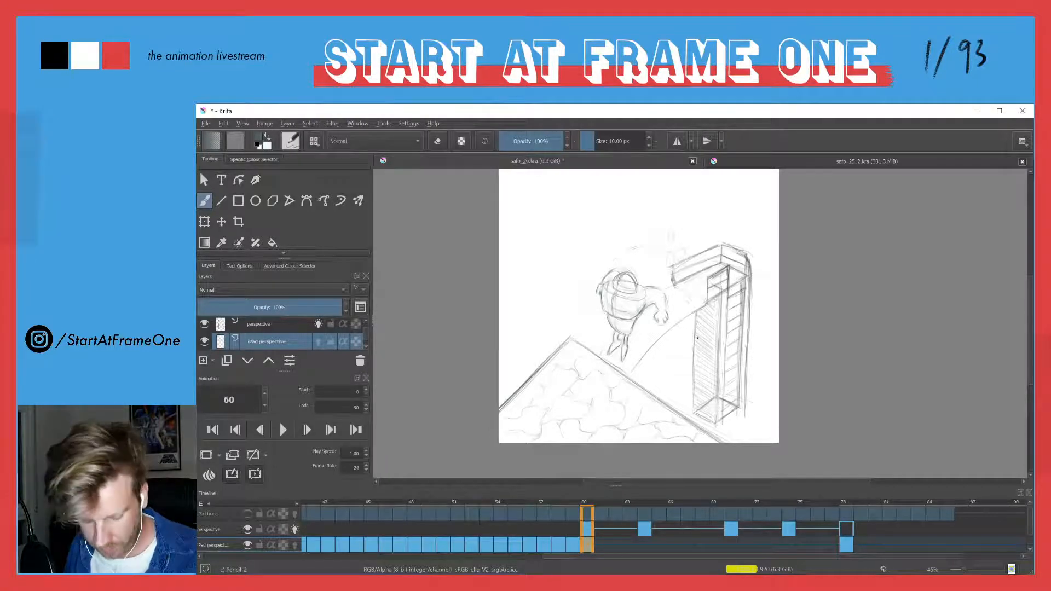
Step back from frame 60 to frame 58 and forward again to check the roof contours against the earlier frames.
drag(555, 251, 492, 373)
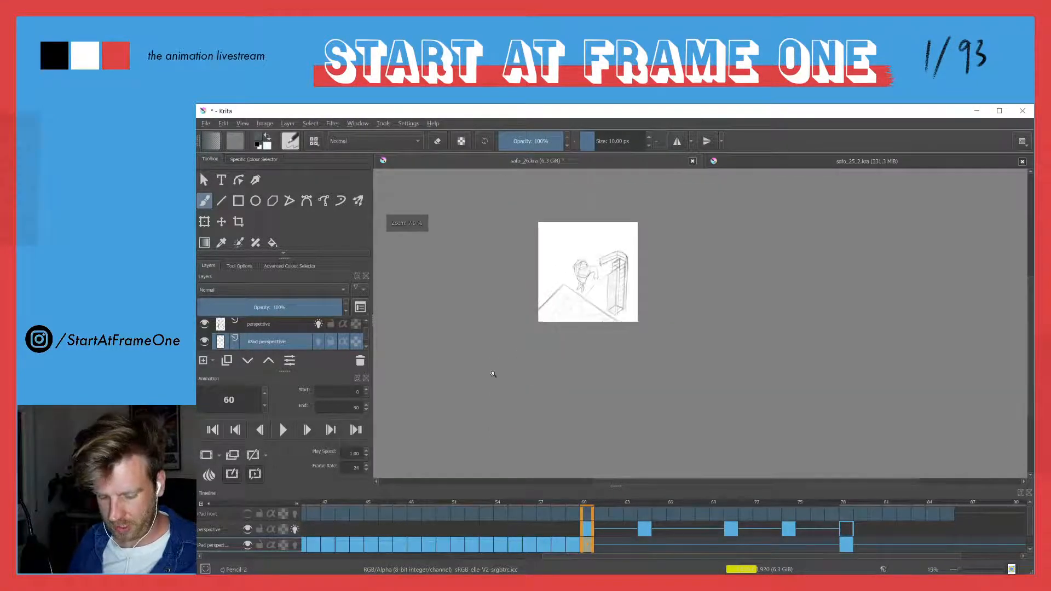
key(Left)
key(Left)
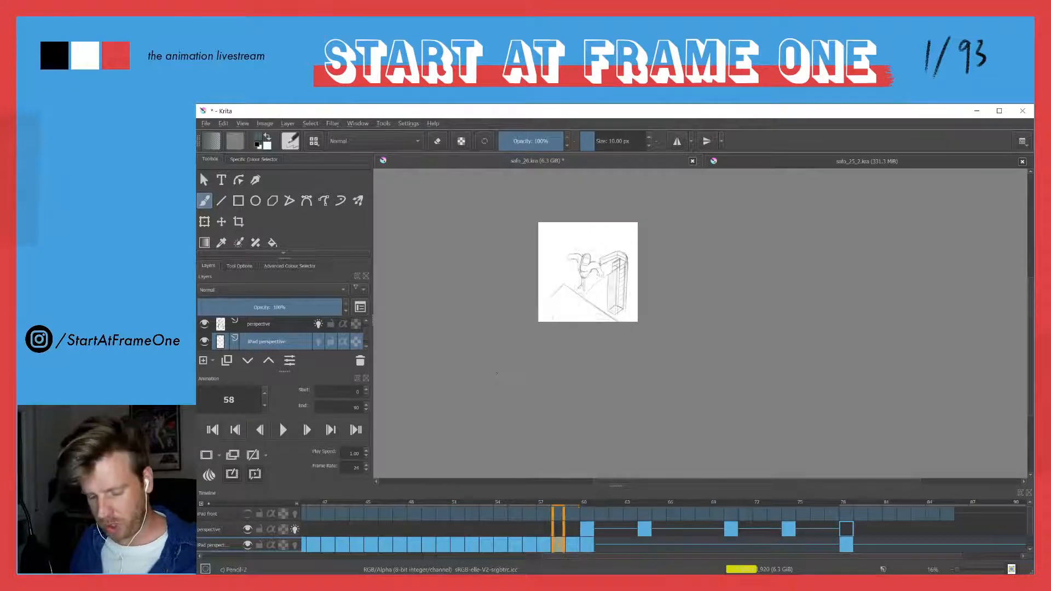
key(Right)
key(Right)
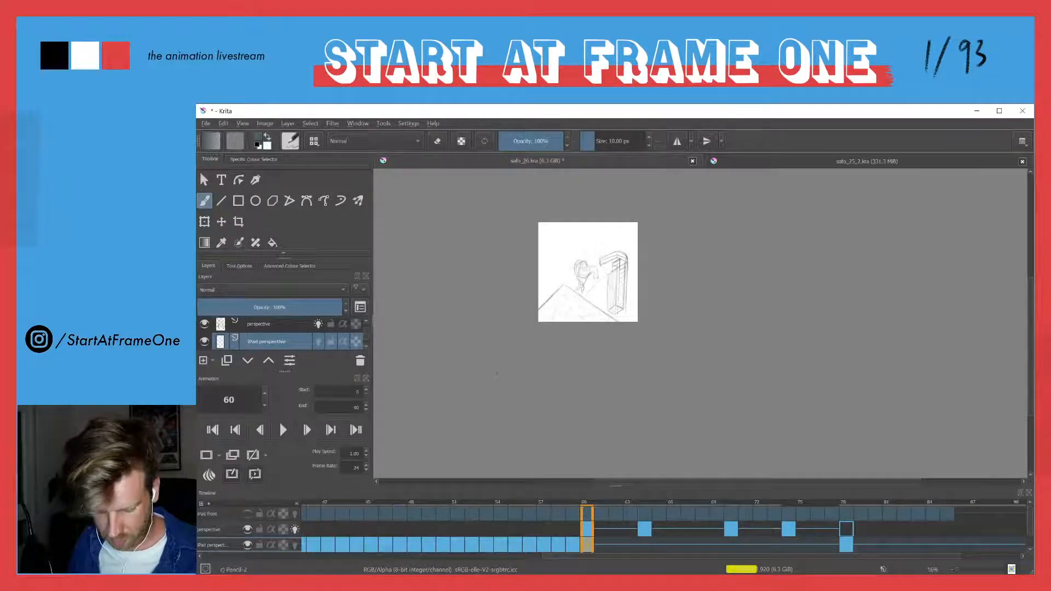
Flip back and forth between frame 60 and its neighbouring frames to compare the roof lines and the character's pose.
key(Left)
key(Left)
key(Right)
key(Right)
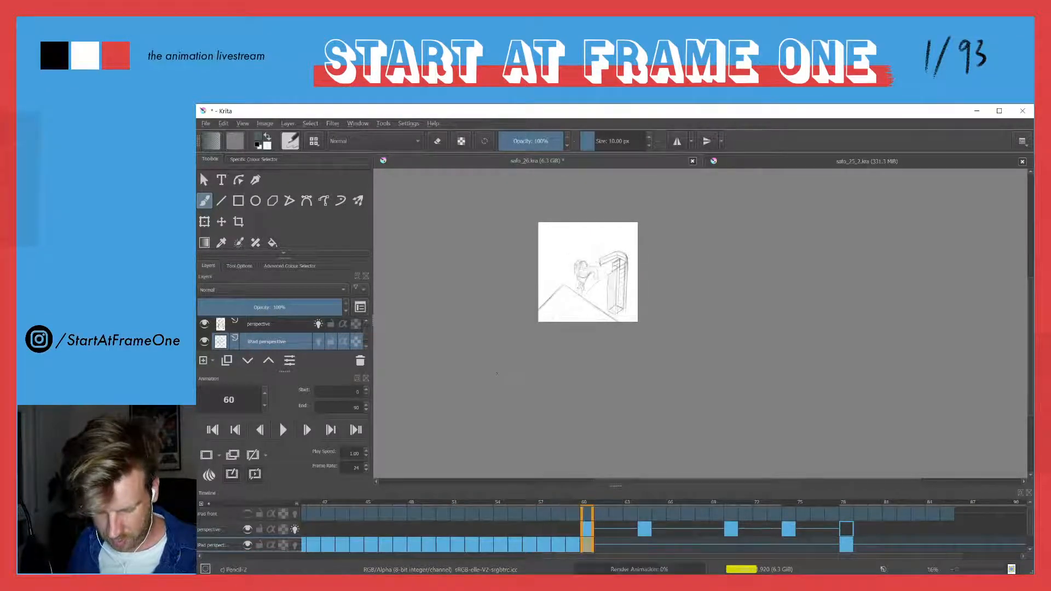
key(Right)
key(Left)
key(Left)
key(Right)
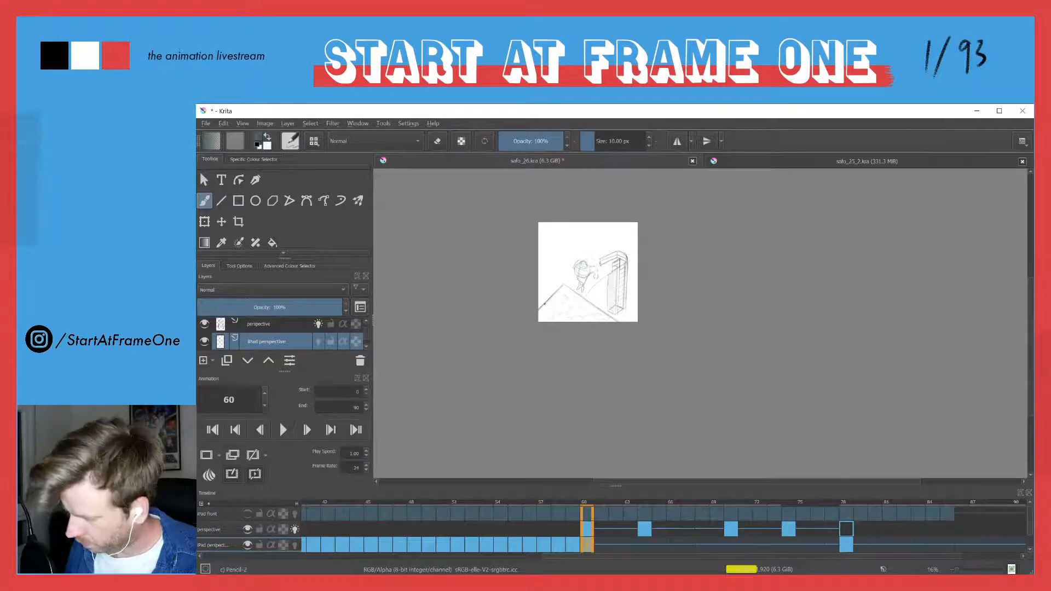
key(Left)
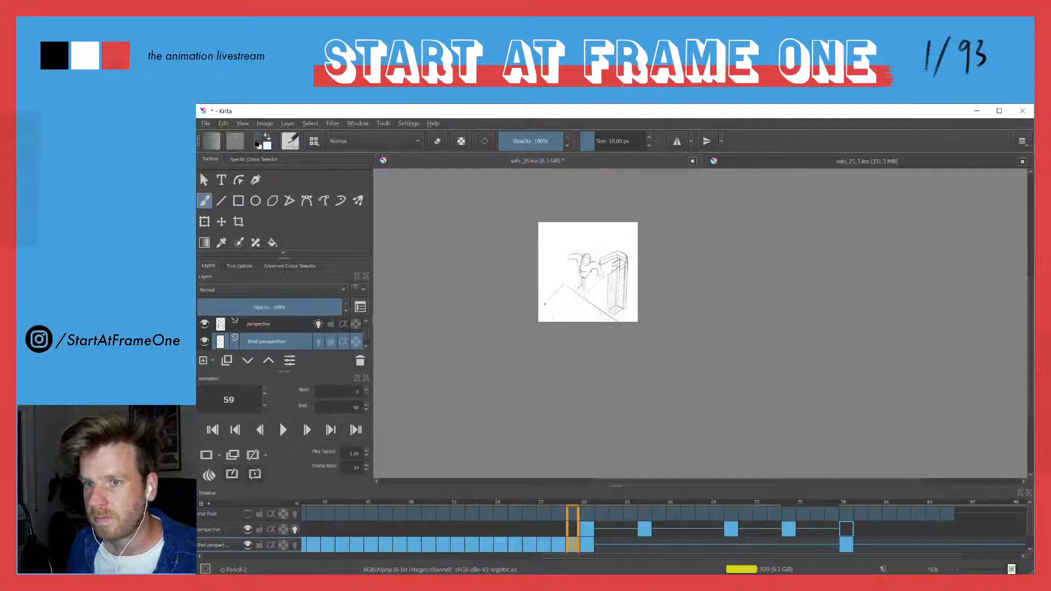
key(Right)
key(Left)
key(Left)
key(Right)
Step forward from frame 60 to frame 75 to examine the character's move towards the camera above the roof.
key(Right)
key(Right)
key(Right)
key(Right)
key(Right)
key(Right)
key(Right)
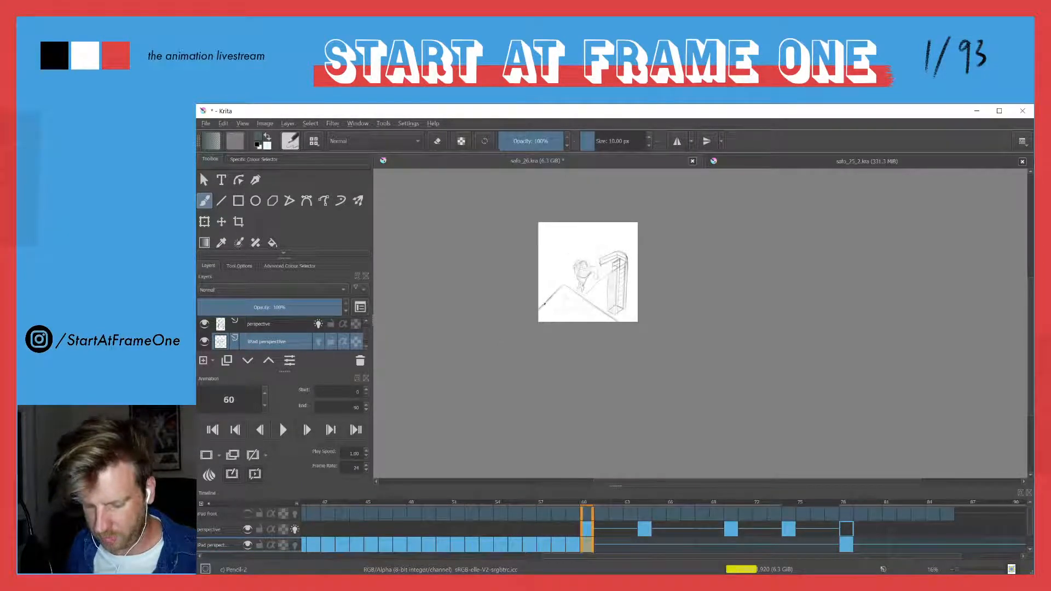
key(Right)
key(Right)
key(Right)
key(Right)
key(Right)
key(Right)
key(Right)
key(Right)
key(Right)
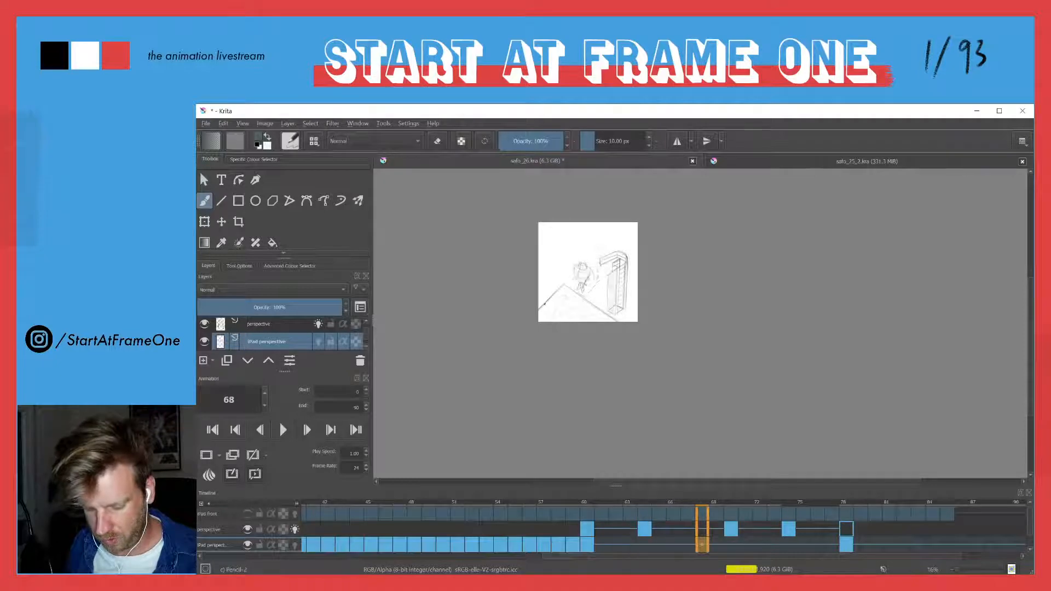
key(Right)
key(Right)
key(Right)
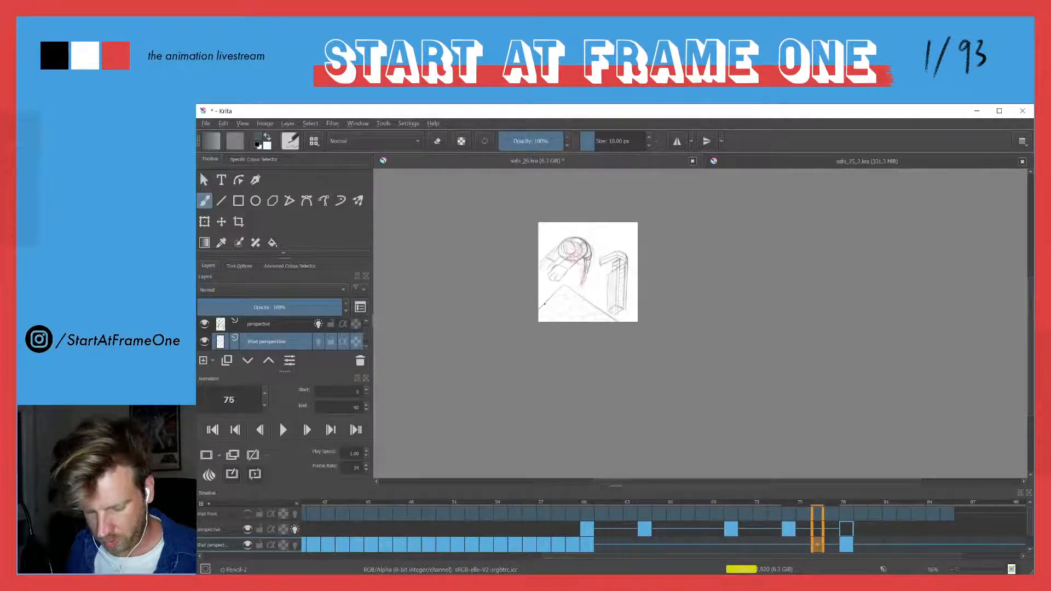
Flip around frames 74 and 75, and step back to frame 67 to review the character's approach in reverse.
key(Left)
key(Left)
key(Left)
key(Left)
key(Left)
key(Left)
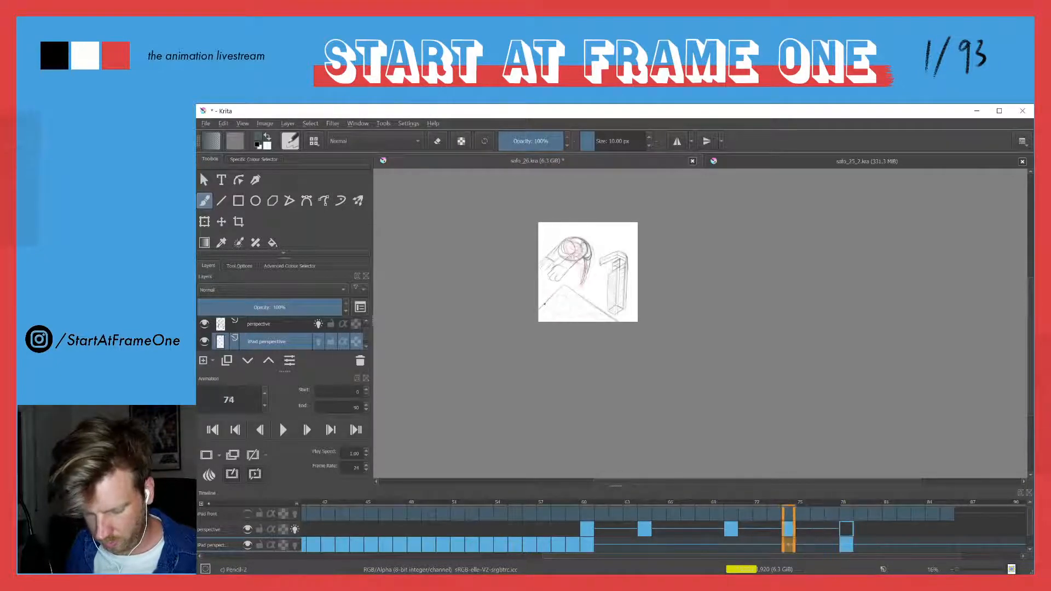
key(Right)
key(Right)
key(Right)
key(Right)
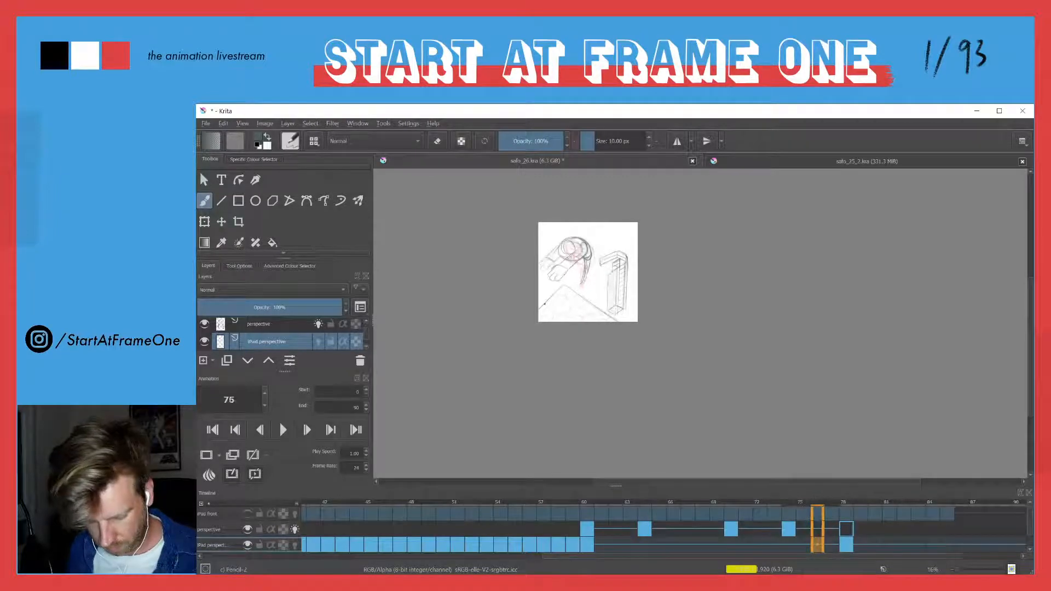
key(Left)
key(Left)
key(Left)
key(Left)
key(Left)
key(Left)
key(Left)
key(Left)
key(Left)
key(Left)
key(Left)
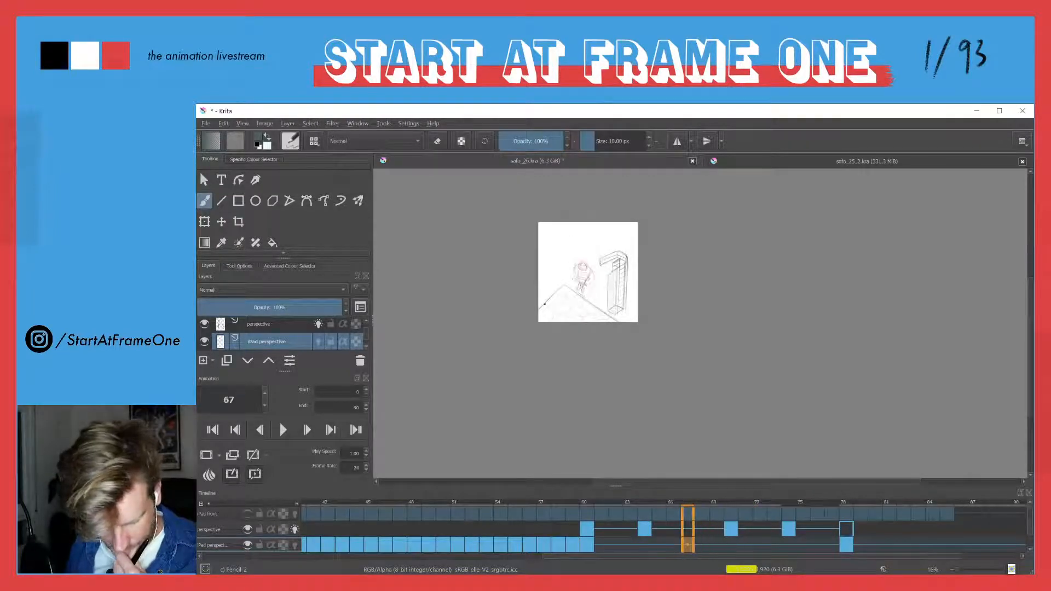
Bring the start of the timeline into view and play the animation to review the motion.
drag(328, 502, 197, 502)
key(space)
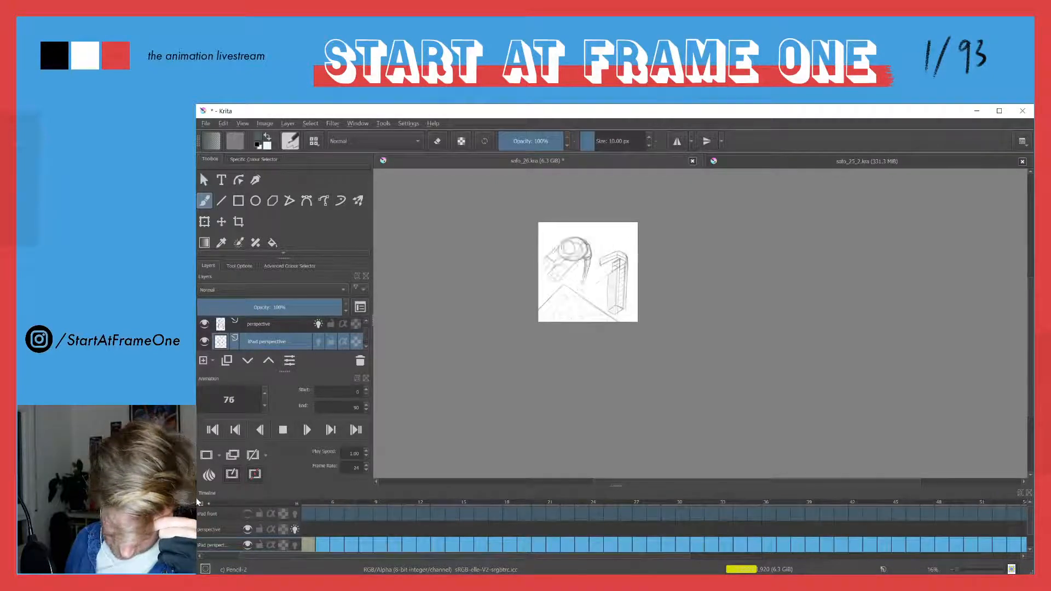
key(space)
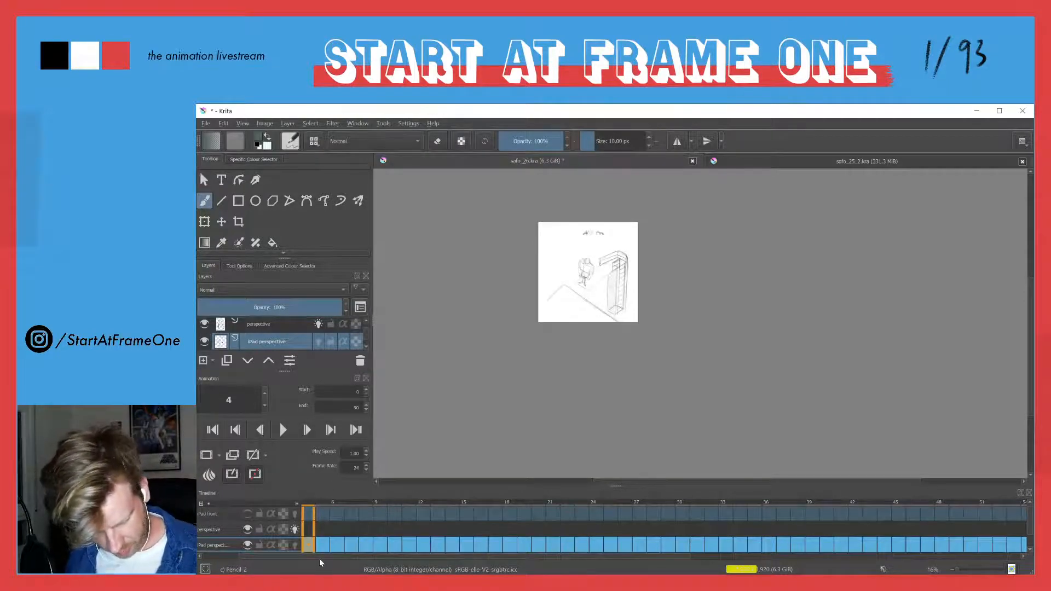
Go to frame 78, turn on onion skins for the iPad perspective layer and hide the perspective layer.
drag(320, 557, 827, 517)
click(846, 515)
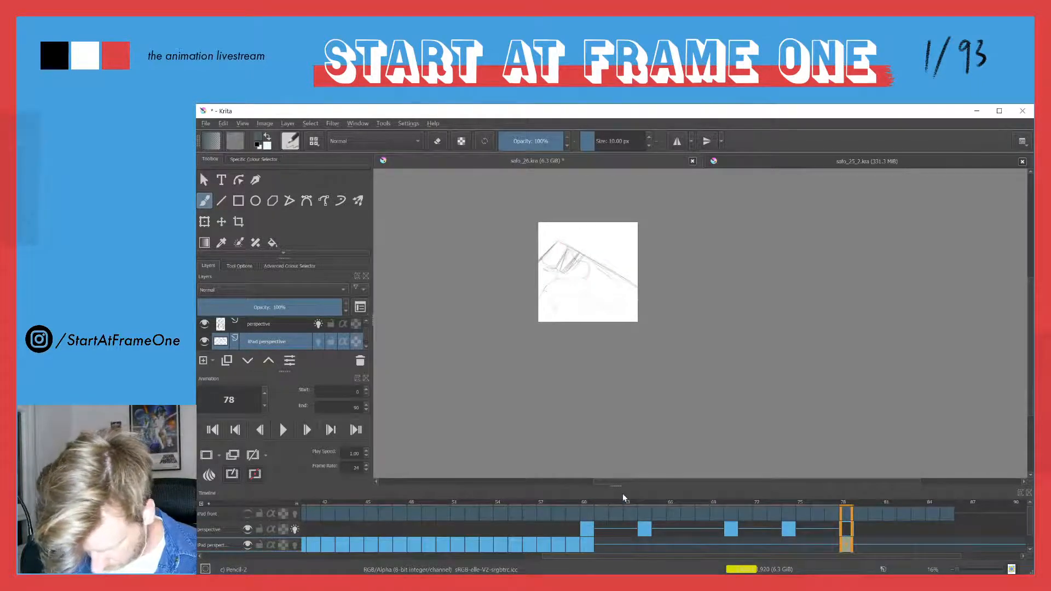
click(846, 529)
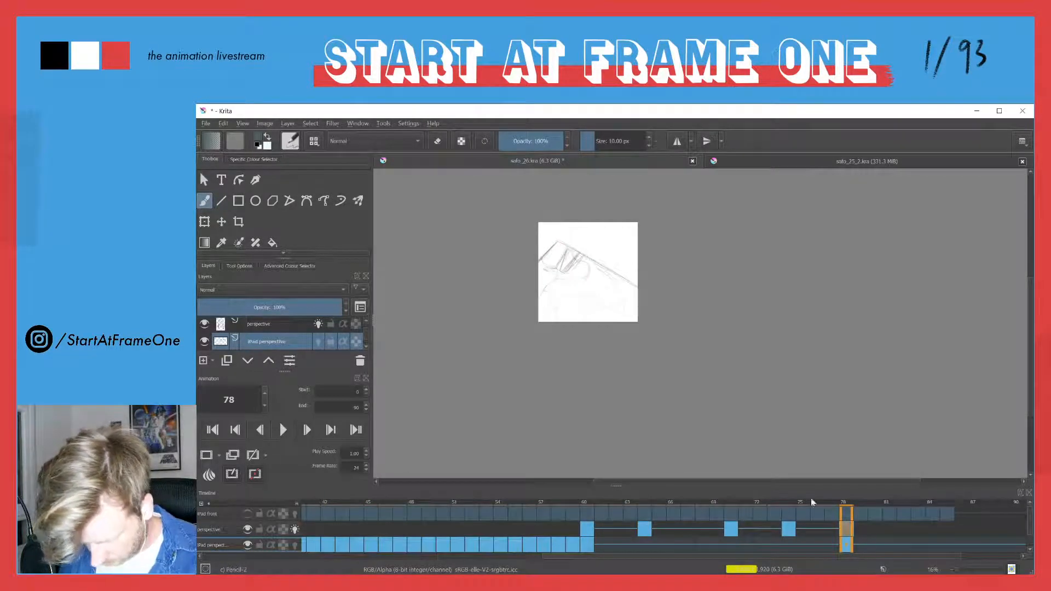
click(846, 544)
click(295, 545)
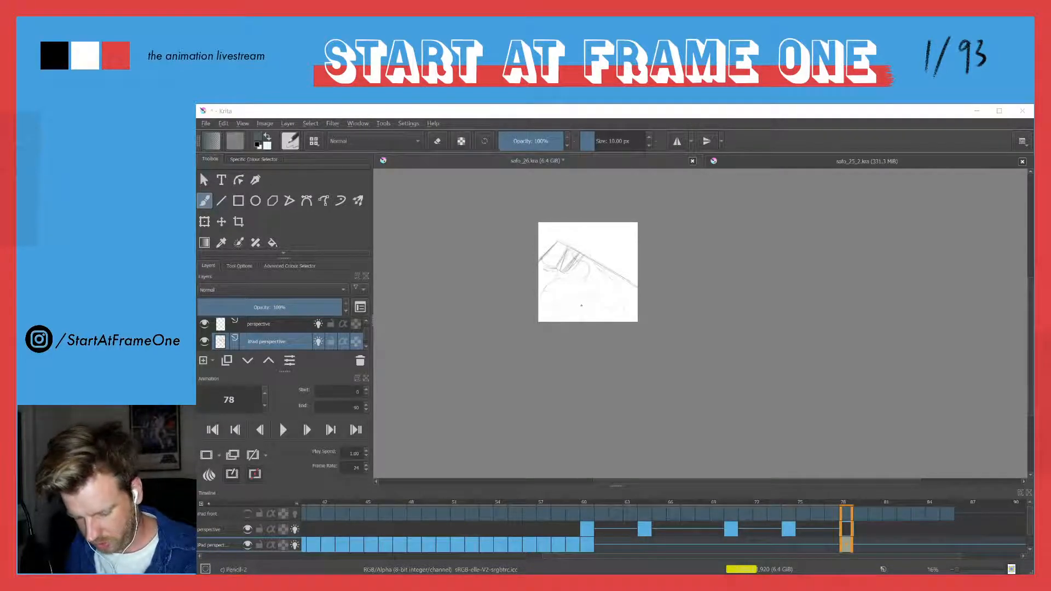
click(847, 504)
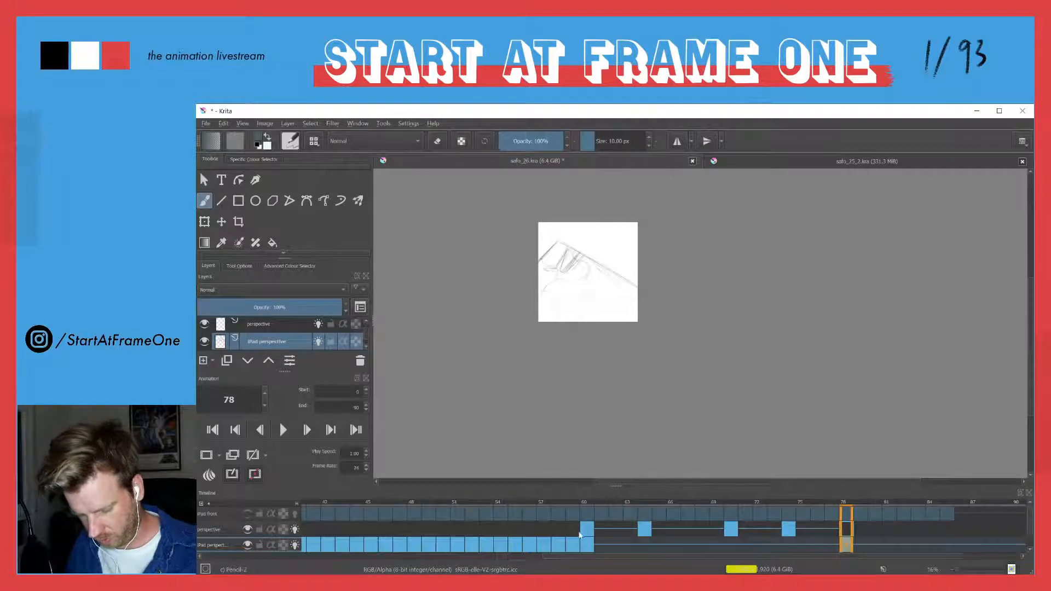
click(248, 530)
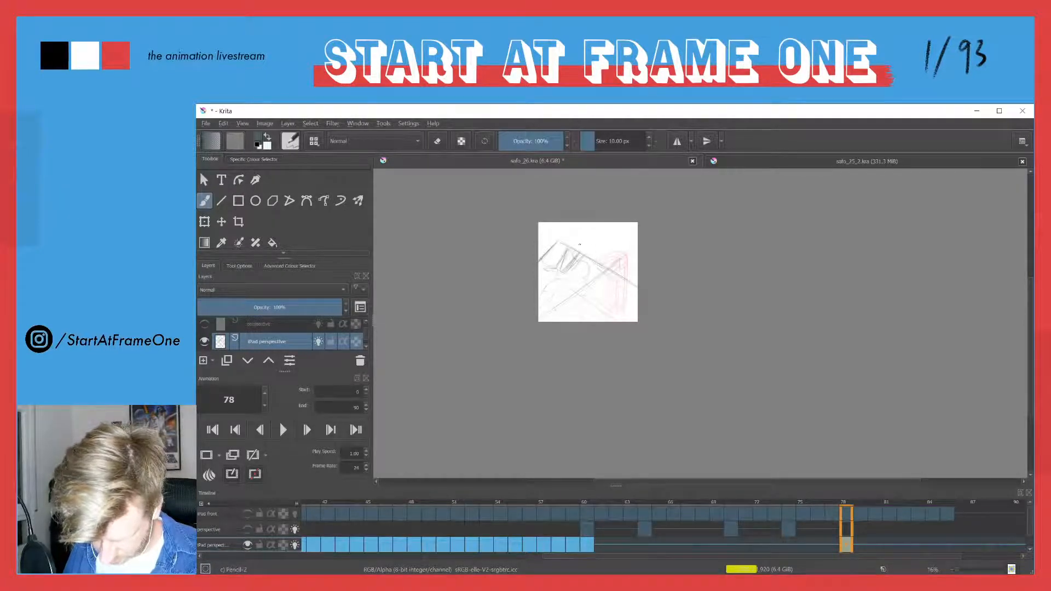
Flip between frame 78 and the frames before it to compare the two roof views without the character.
key(Left)
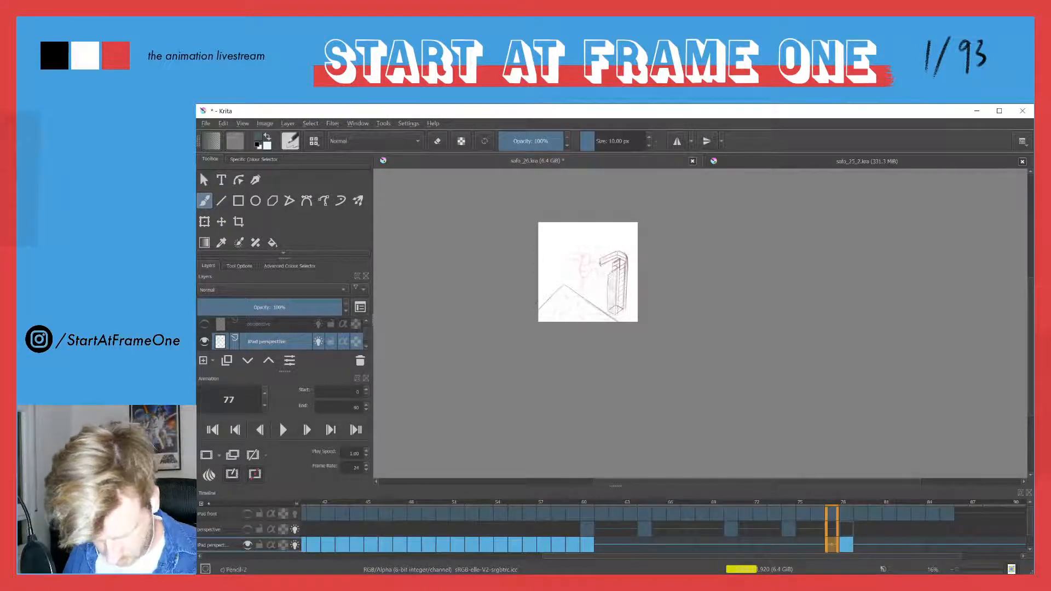
key(Right)
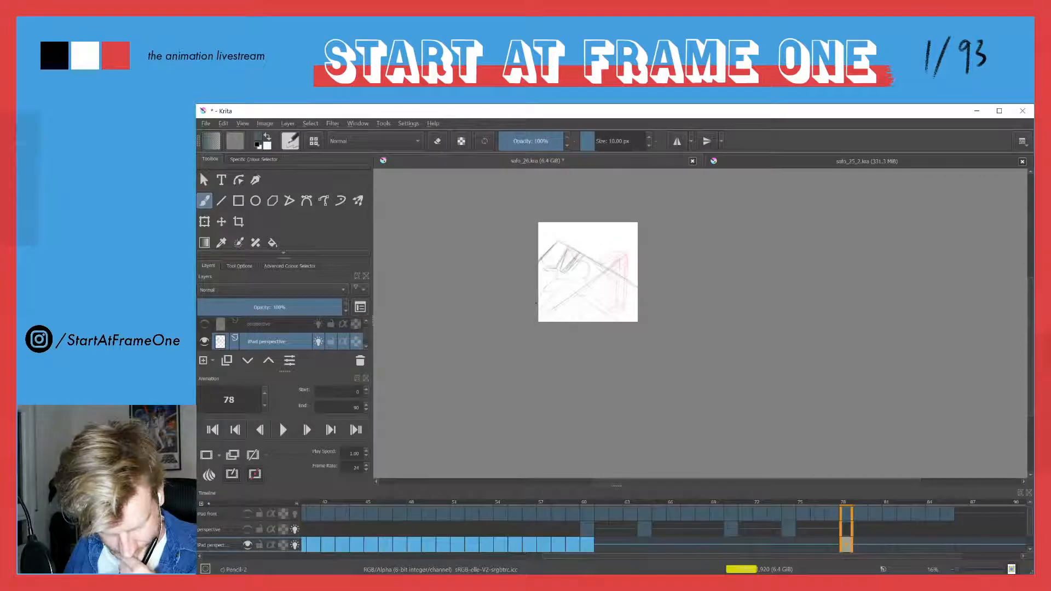
key(Left)
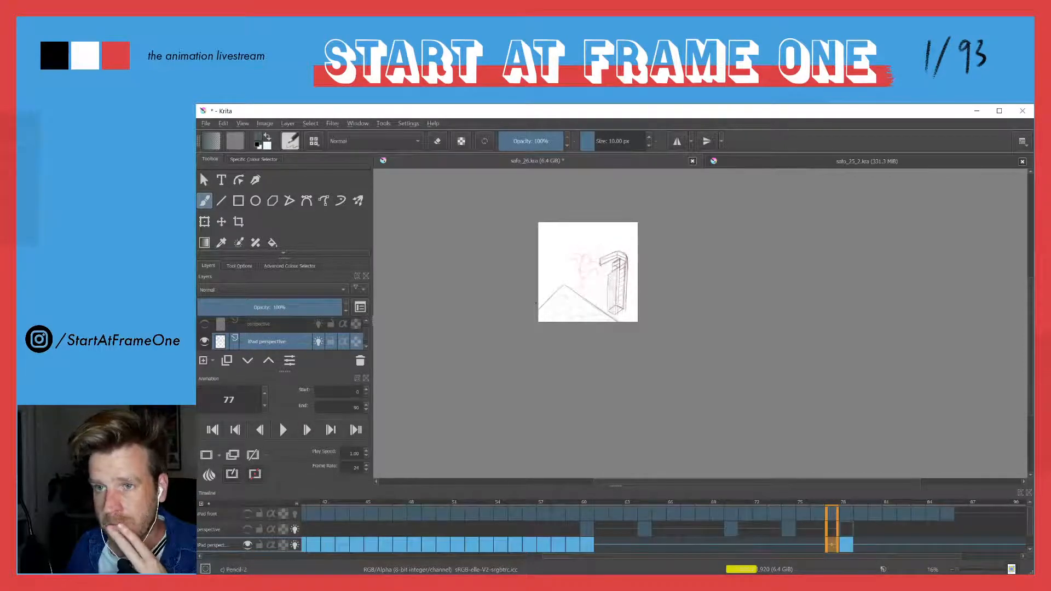
key(Right)
key(Left)
key(Left)
key(Left)
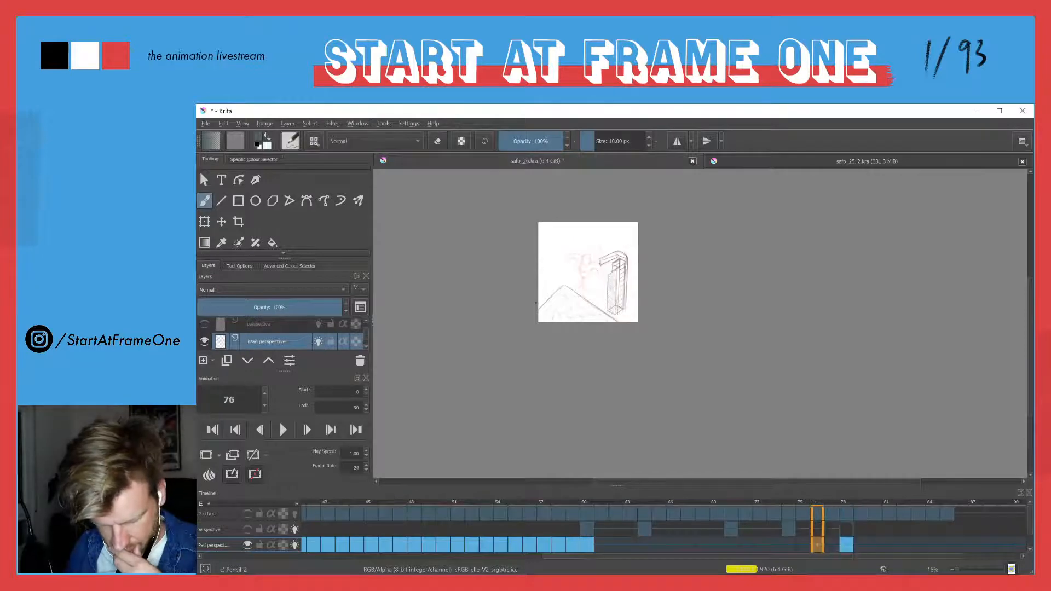
key(Right)
key(Right)
key(Right)
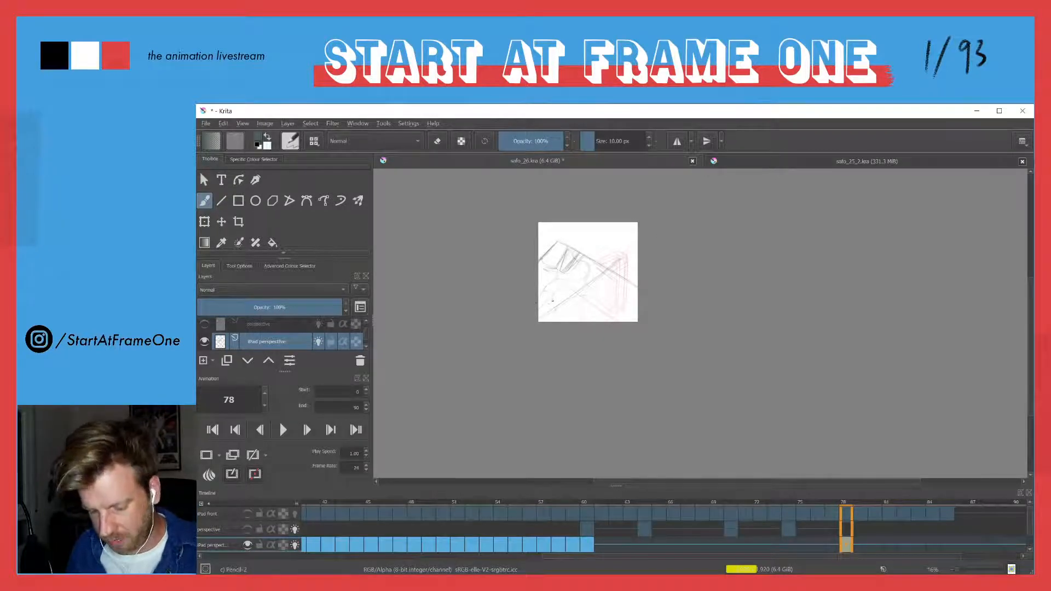
Lasso and delete the tapered shapes below the roof peak and the long diagonal line on frame 78.
key(ctrl+r)
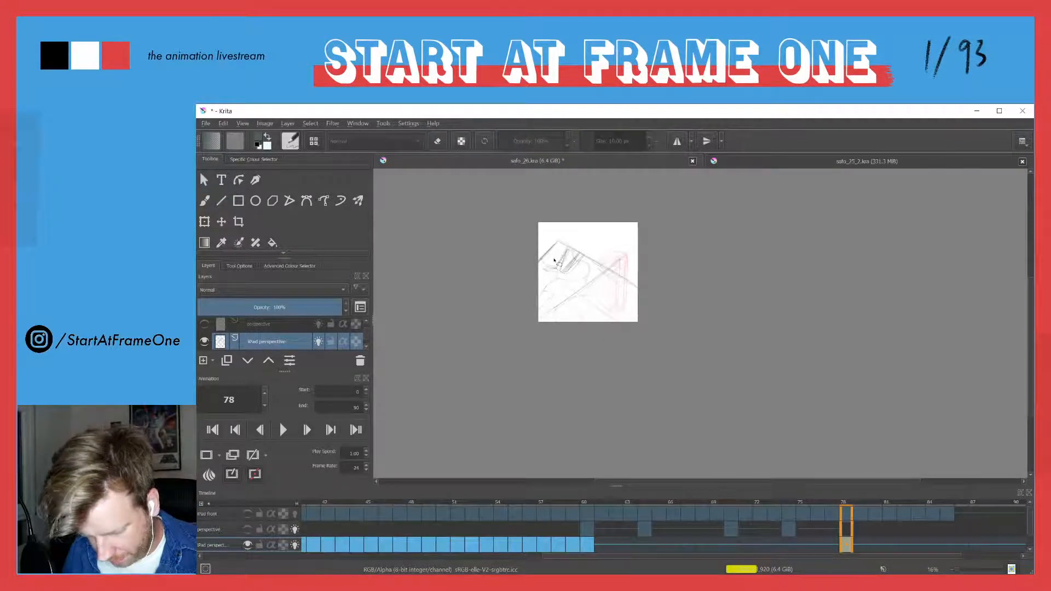
mouse_move(553, 266)
mouse_down()
mouse_move(560, 248)
mouse_move(583, 261)
mouse_move(543, 280)
mouse_move(539, 272)
mouse_move(582, 293)
mouse_move(534, 317)
mouse_move(599, 268)
mouse_up()
key(ctrl+shift+a)
key(Delete)
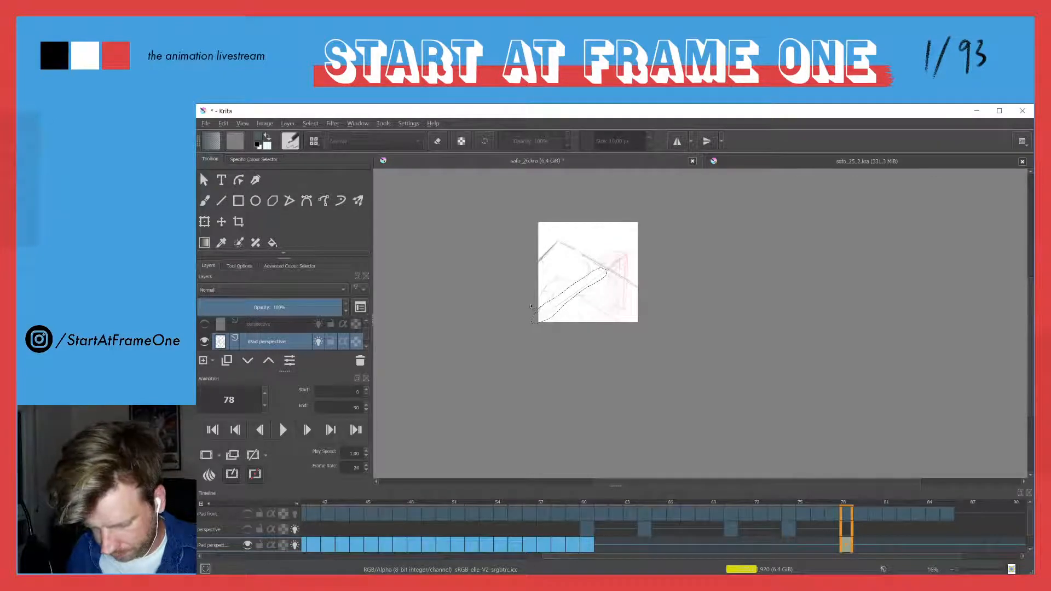
key(ctrl+shift+a)
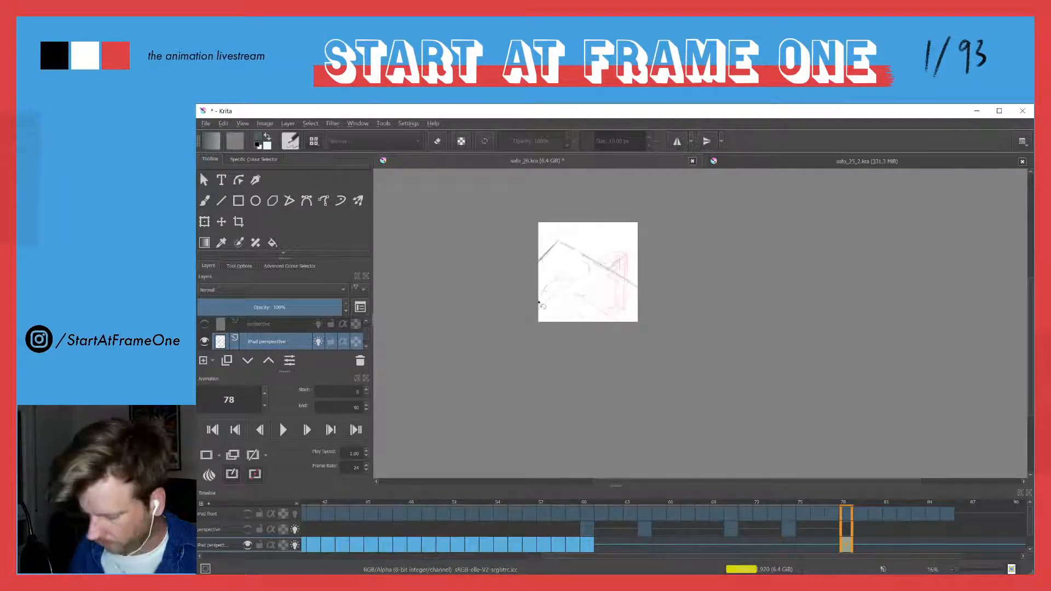
Flip between frames 77 and 78 up close to compare the cleaned roof outline with the earlier roof and chimney.
scroll(552, 241, up, 4)
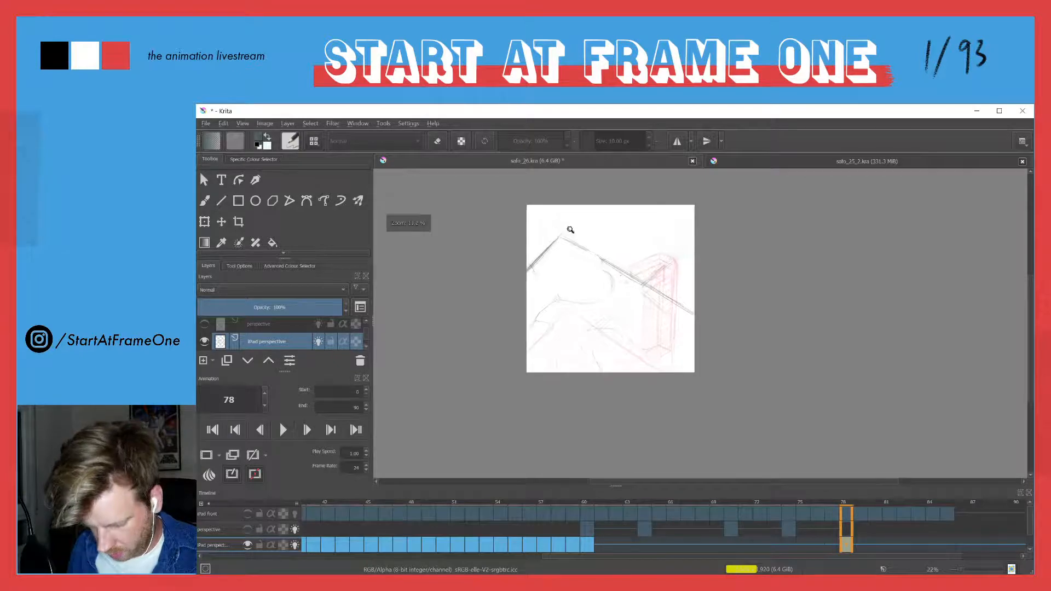
key(b)
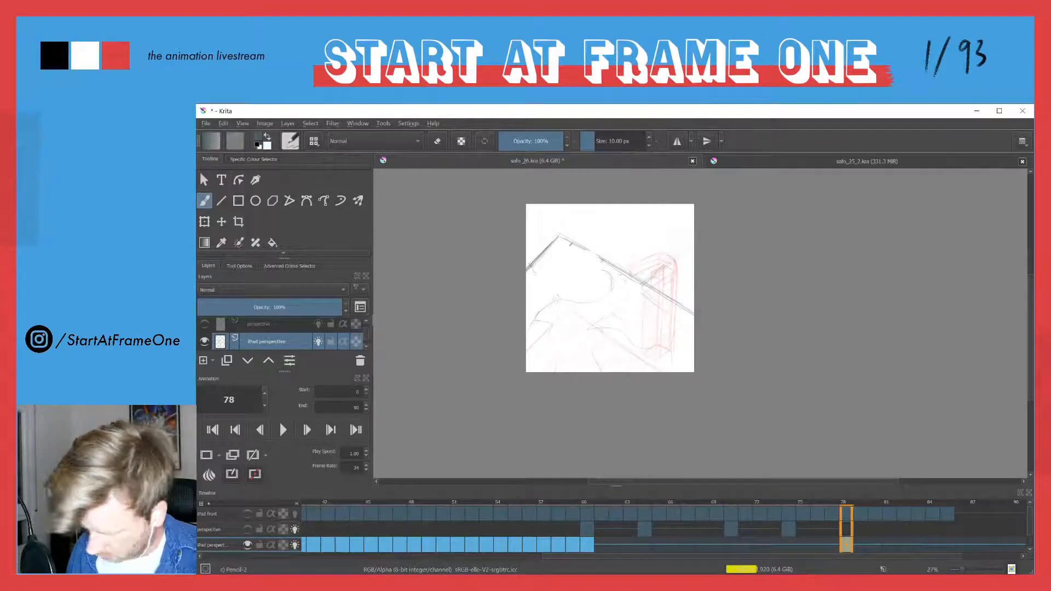
key(Left)
key(Right)
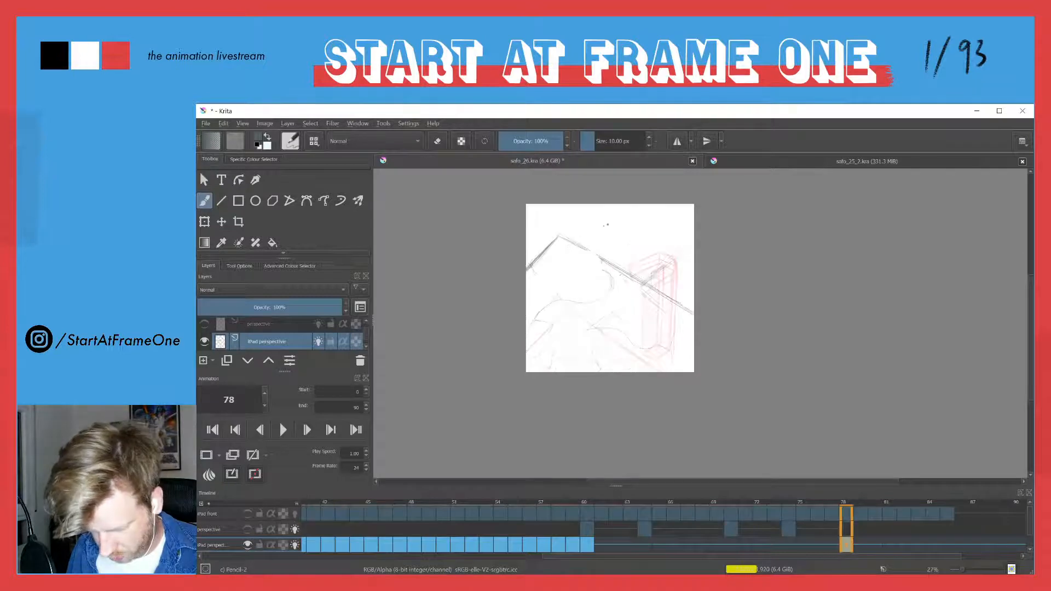
key(Left)
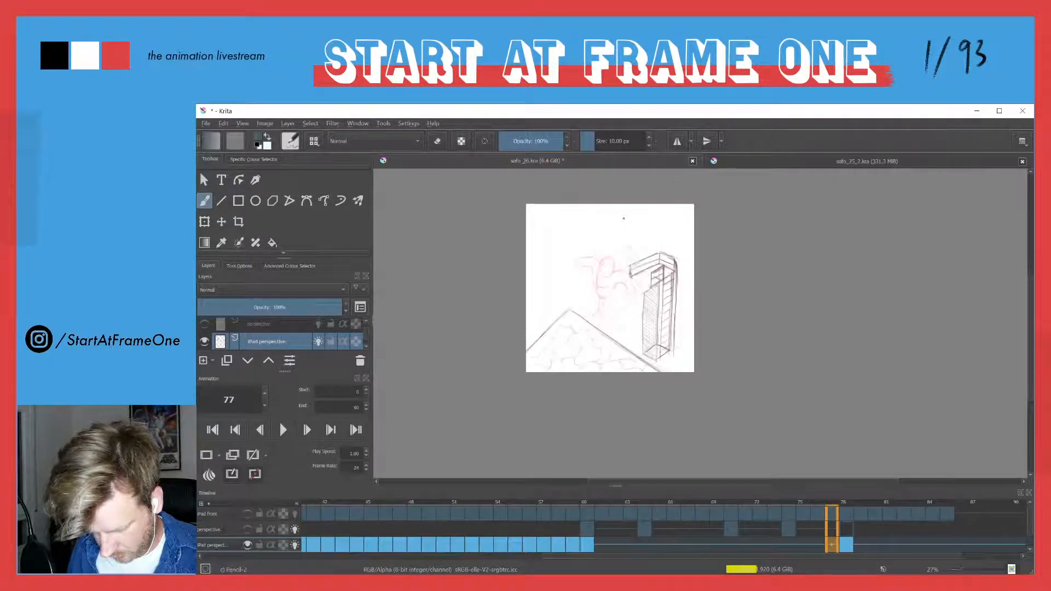
key(Right)
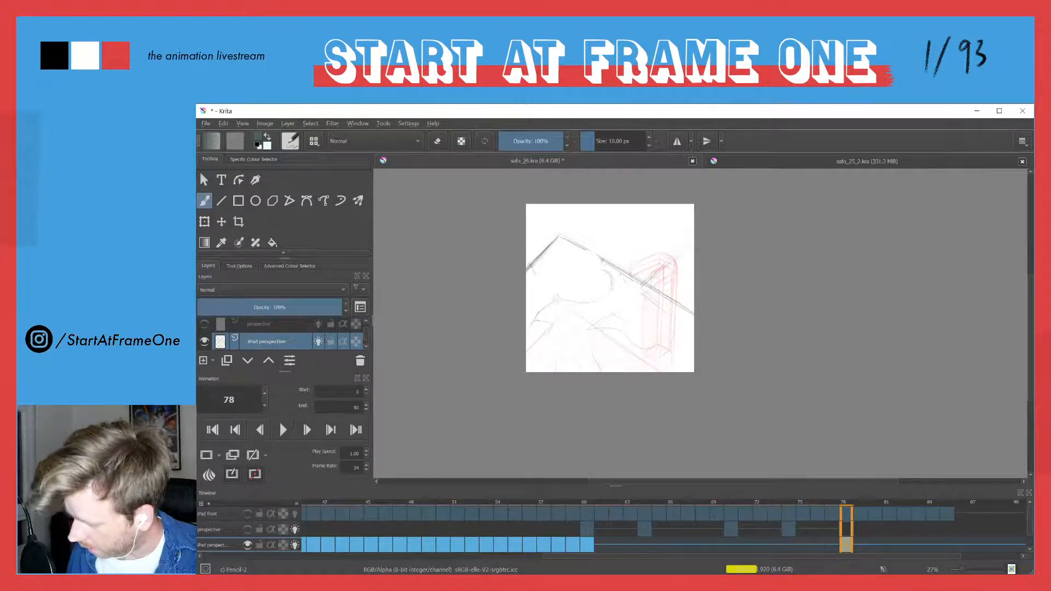
Clear the entire roof sketch from frame 78 and start a new faint diagonal line rising across the upper part of the frame.
key(l)
mouse_move(691, 219)
mouse_down()
mouse_move(718, 246)
mouse_move(699, 400)
mouse_move(489, 389)
mouse_move(479, 213)
mouse_move(603, 190)
mouse_up()
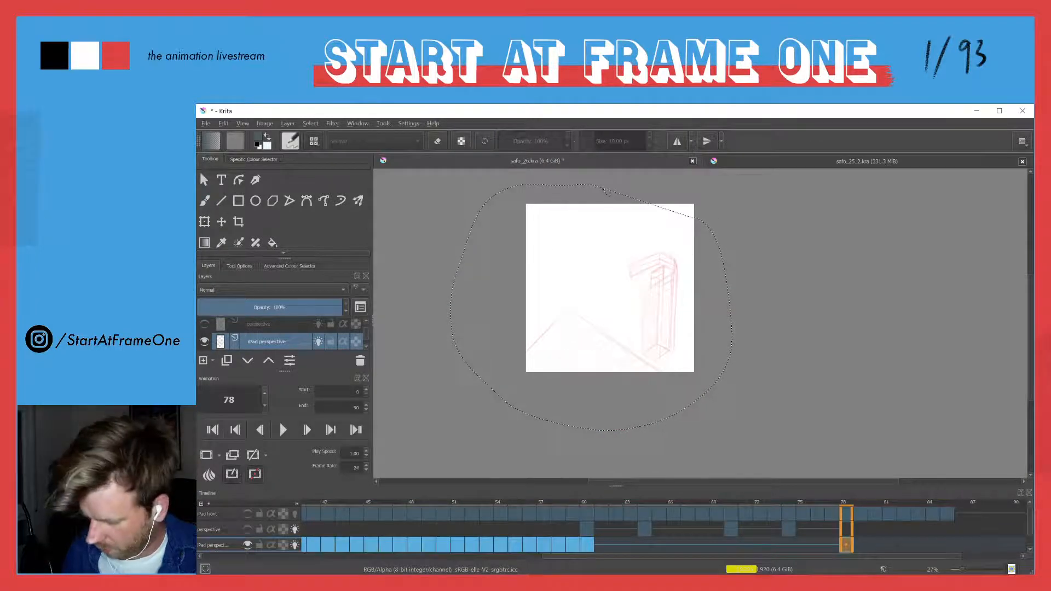
key(Escape)
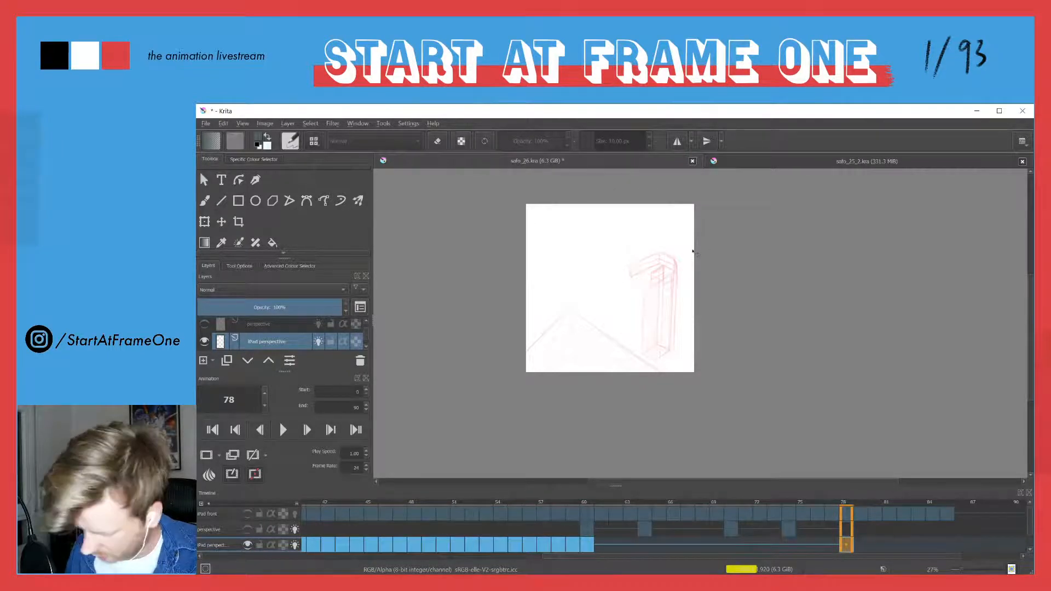
key(b)
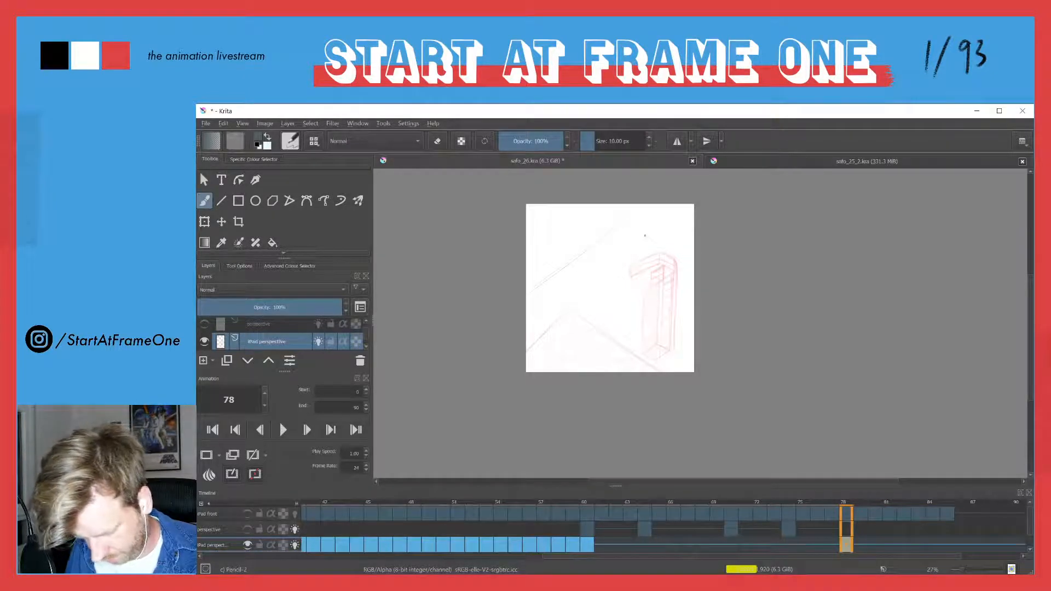
drag(635, 228, 687, 270)
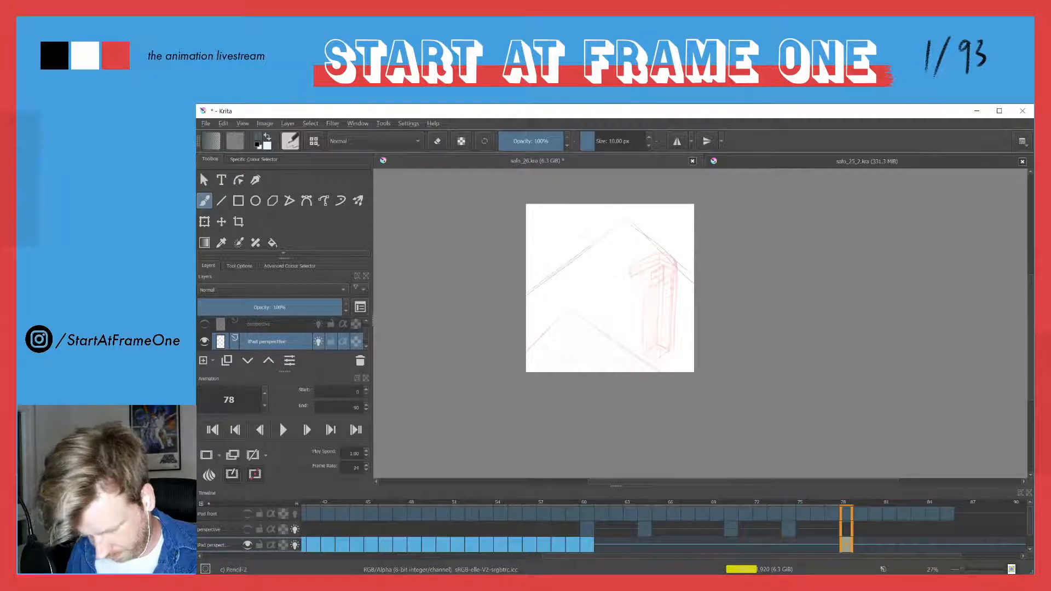
mouse_move(545, 280)
mouse_down()
mouse_move(606, 232)
mouse_move(654, 244)
mouse_move(688, 280)
mouse_up()
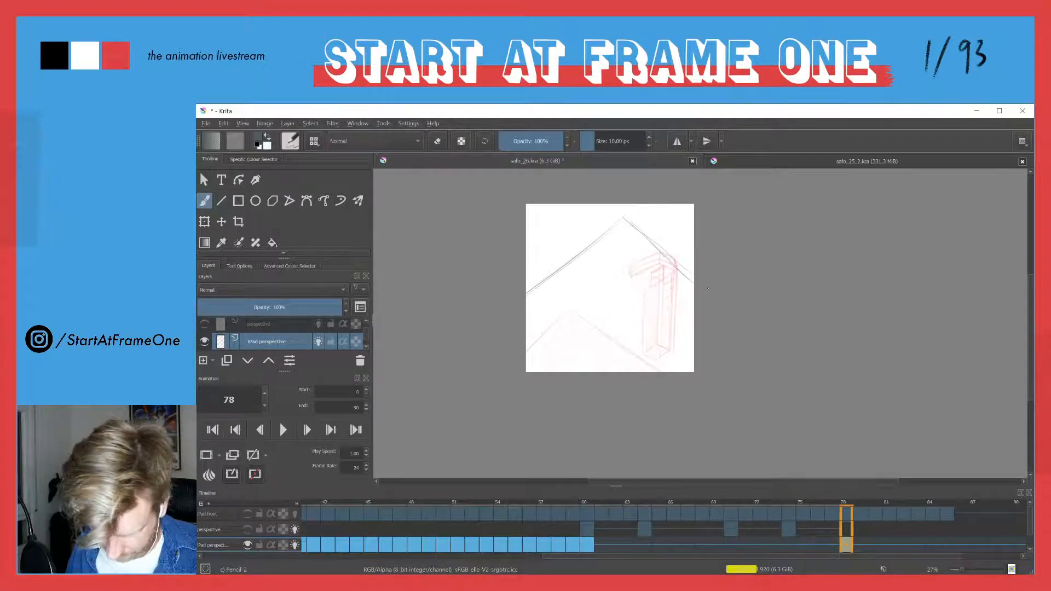
key(ctrl+z)
key(ctrl+z)
key(ctrl+z)
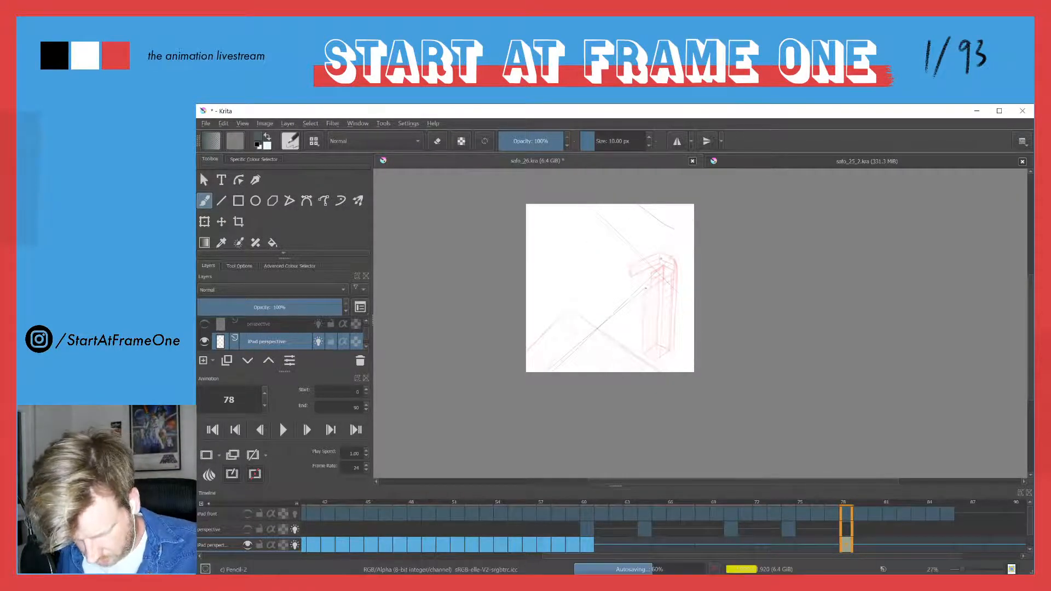
drag(591, 372, 650, 317)
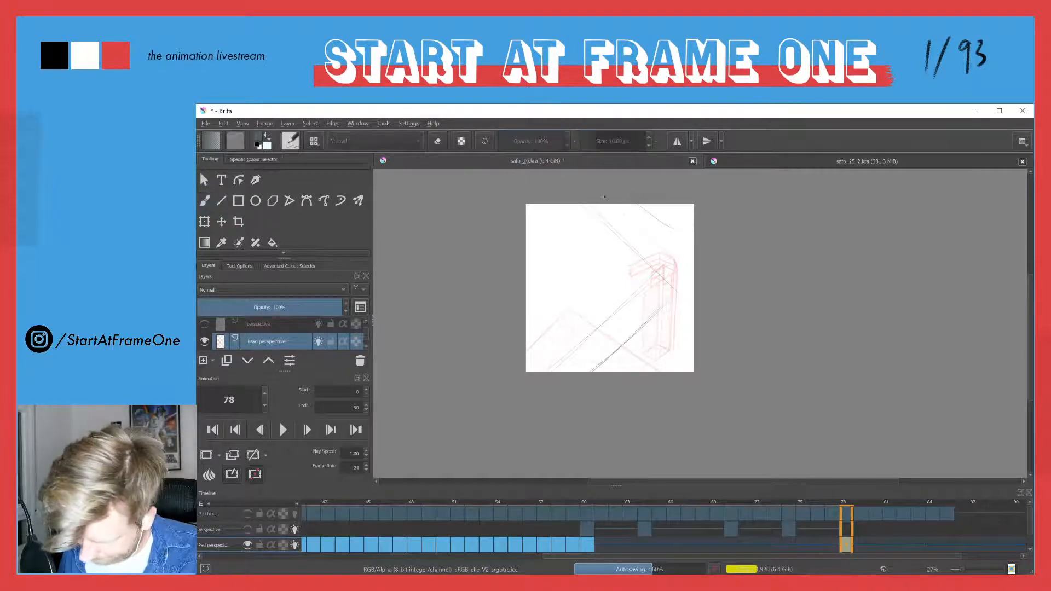
Clear the rough perspective lines from frame 78 using a freehand selection around the whole canvas.
mouse_move(711, 211)
mouse_down()
mouse_move(605, 426)
mouse_move(617, 183)
mouse_up()
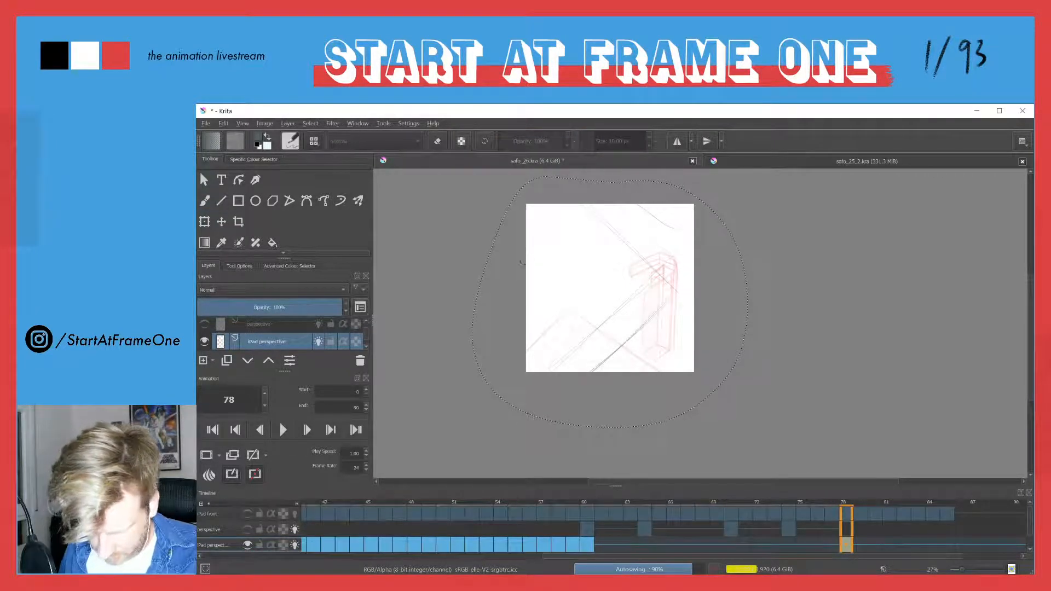
key(Delete)
key(ctrl+shift+a)
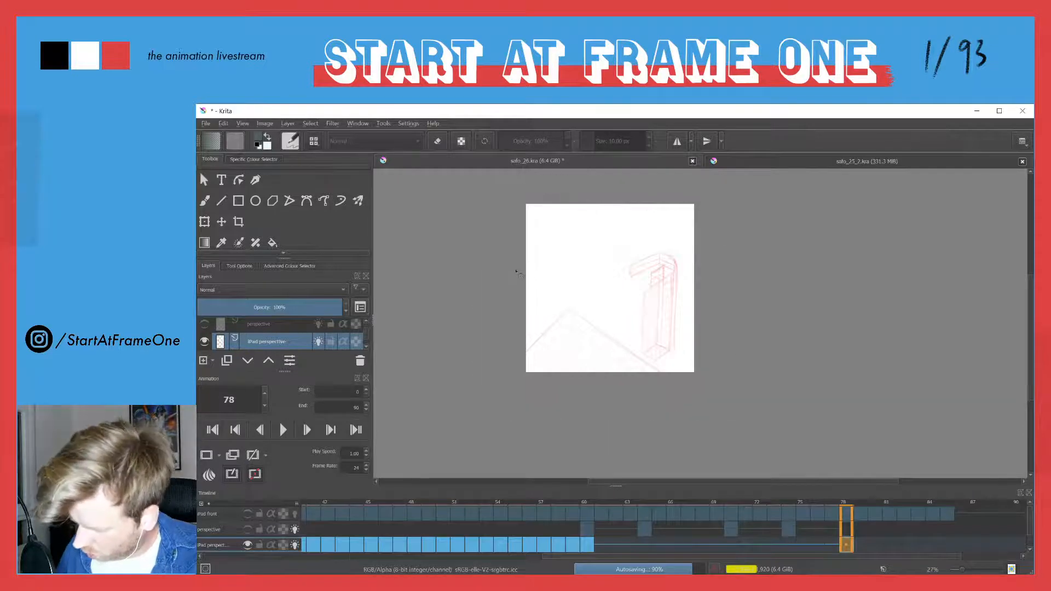
key(b)
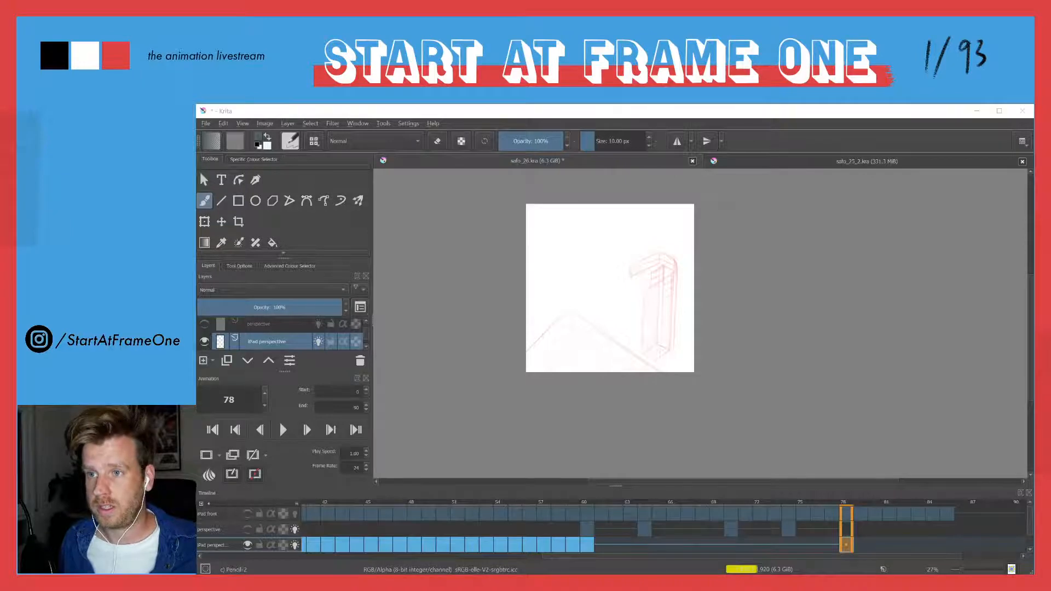
Try showing the second and third previous frames in the onion skins, and restore them to the single previous frame.
click(209, 474)
drag(382, 413, 852, 228)
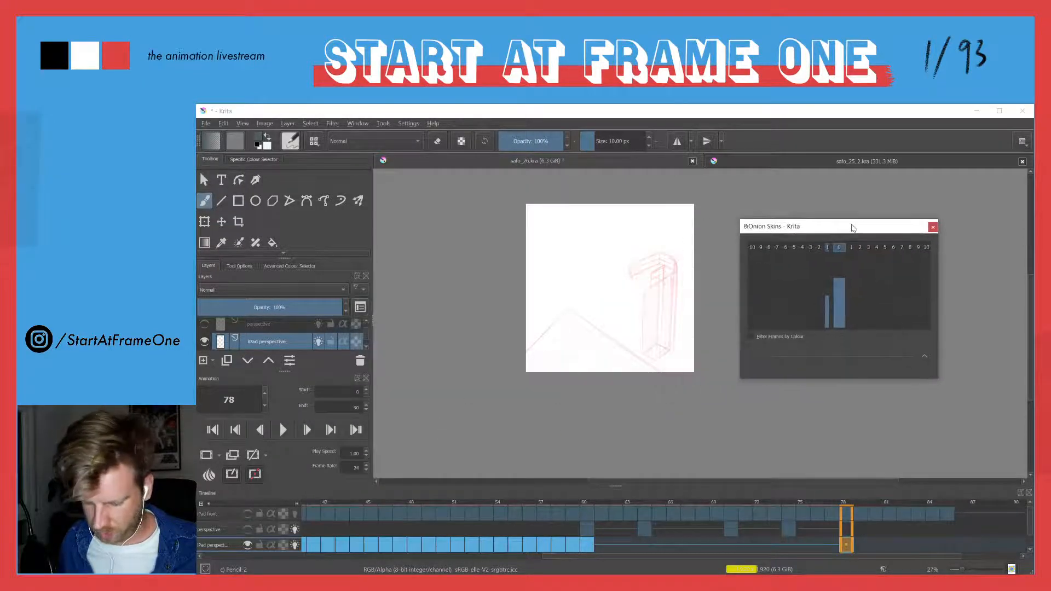
click(819, 288)
click(809, 295)
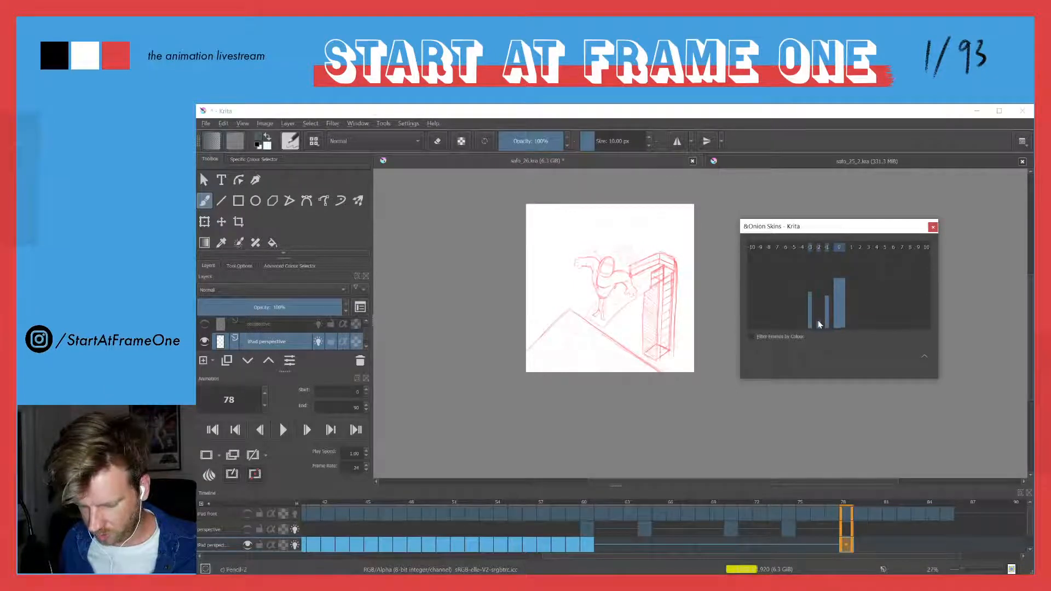
drag(813, 308, 810, 331)
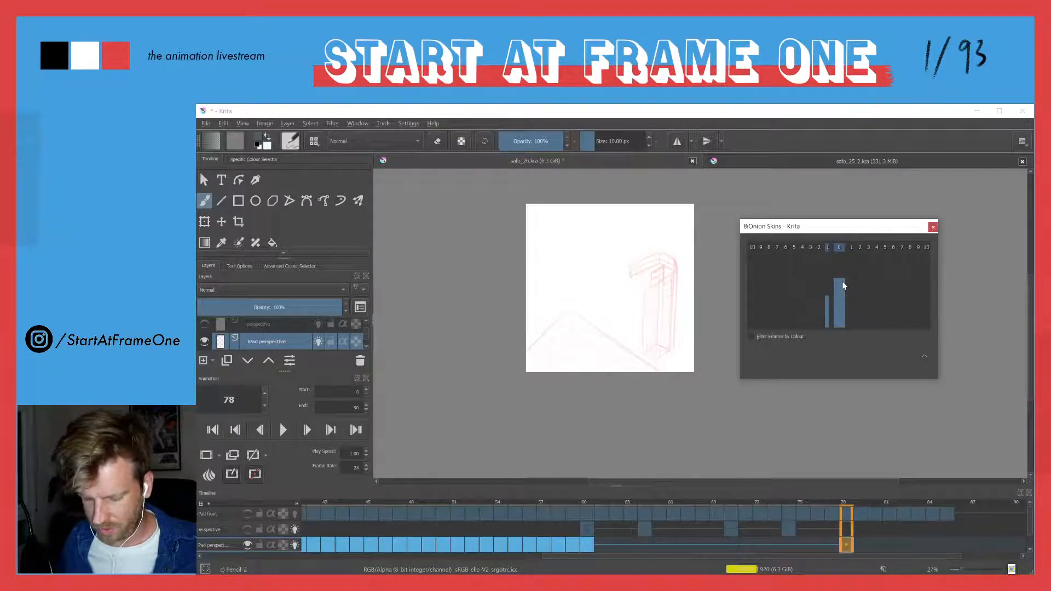
drag(841, 226, 832, 88)
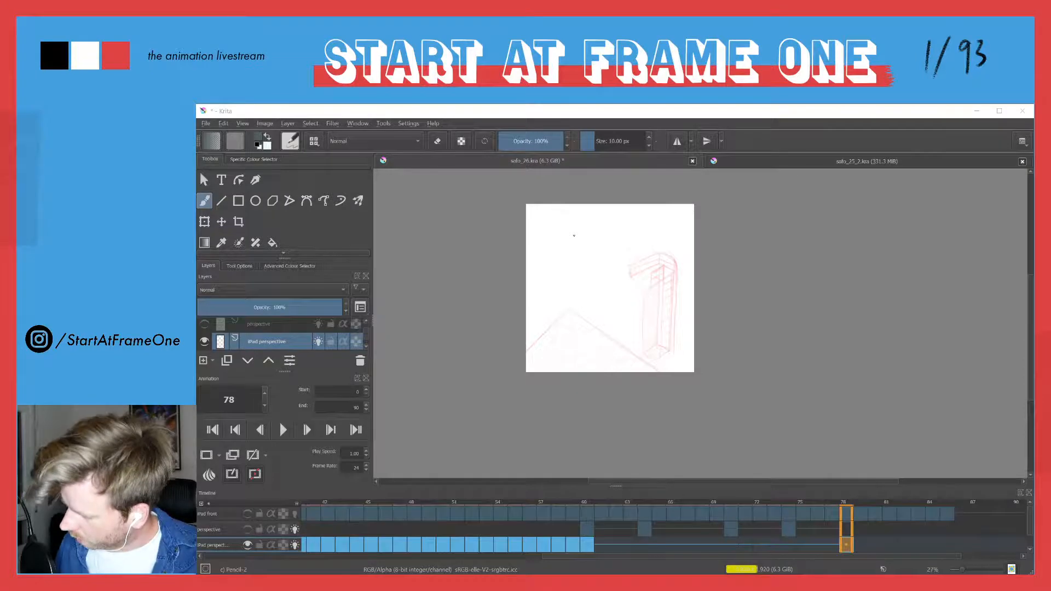
Scale the timeline to fit more frames and scrub between frames 55 and 78 to review the animation.
click(534, 527)
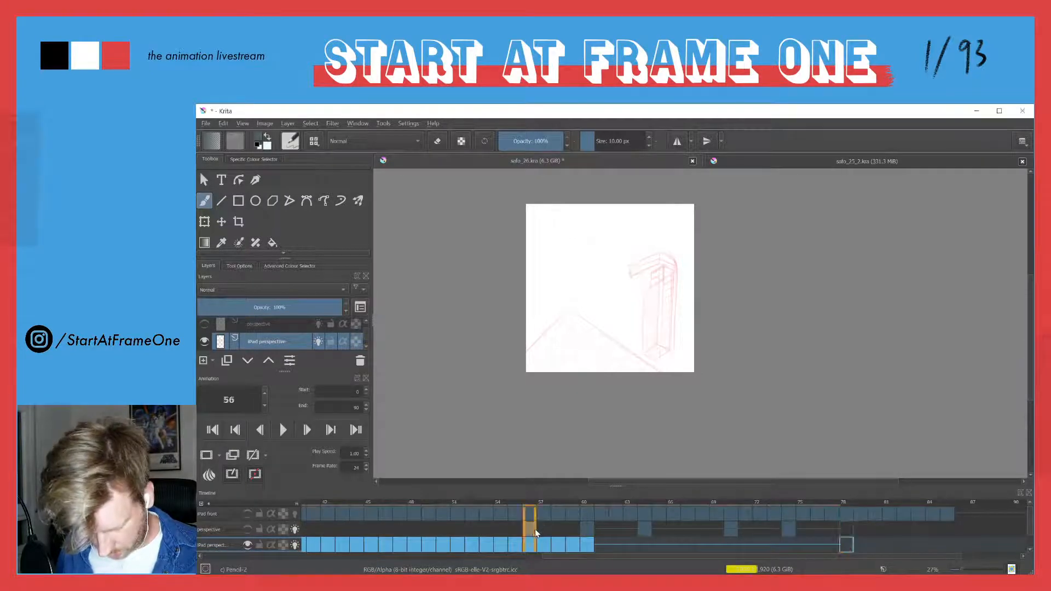
click(539, 528)
drag(539, 528, 519, 533)
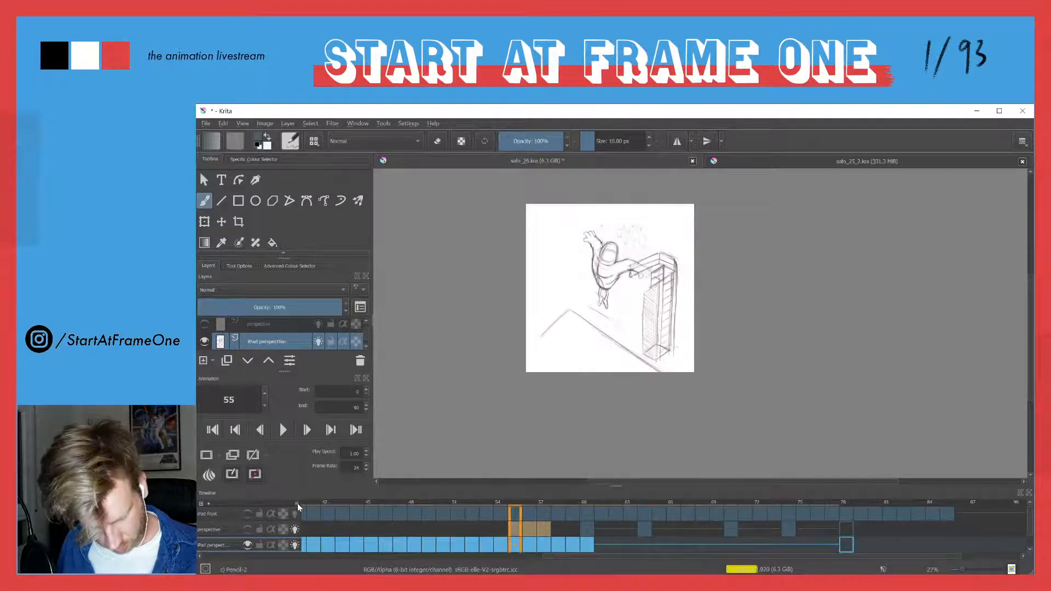
drag(297, 503, 110, 530)
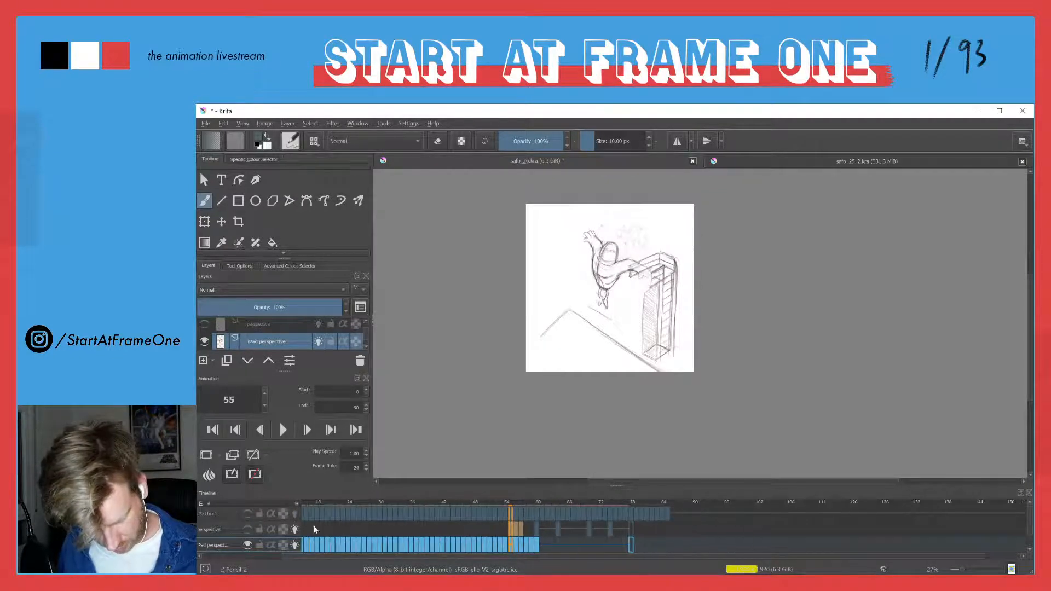
mouse_move(297, 504)
mouse_down()
mouse_move(381, 485)
mouse_move(299, 500)
mouse_up()
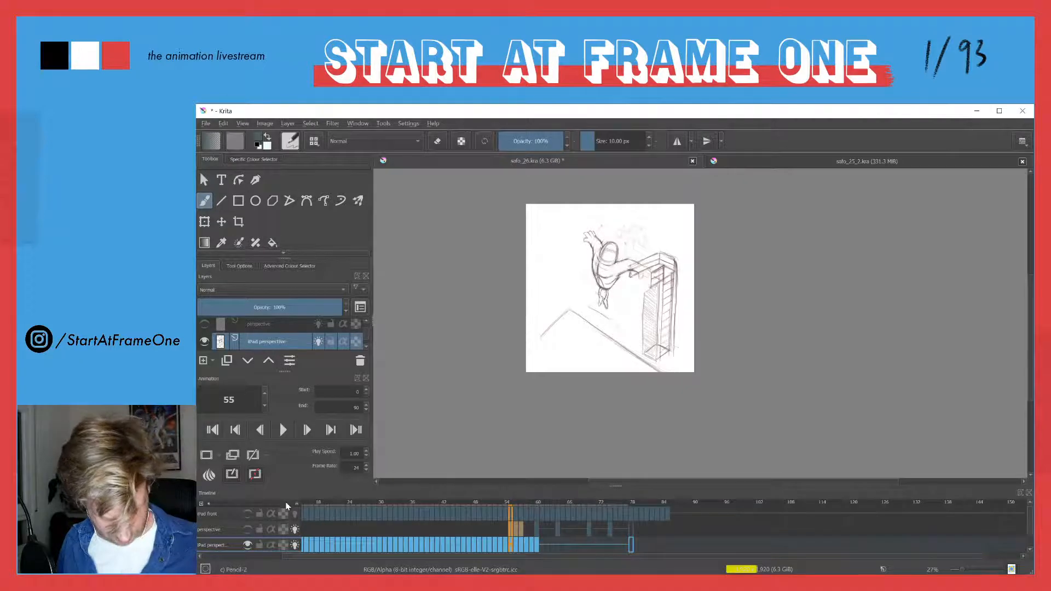
drag(507, 505, 633, 504)
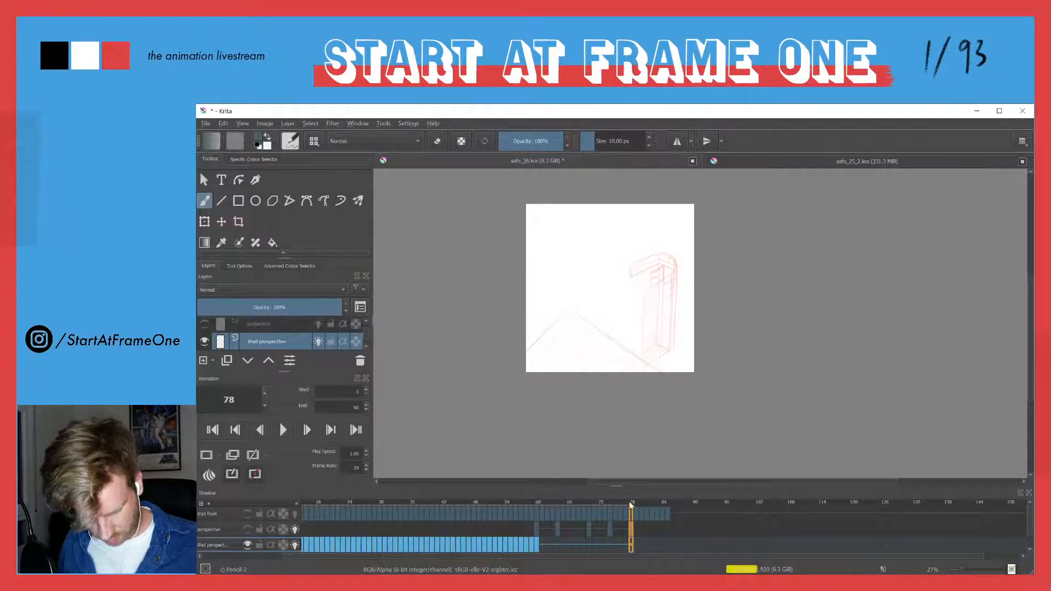
mouse_move(632, 501)
mouse_down()
mouse_move(488, 495)
mouse_move(629, 500)
mouse_up()
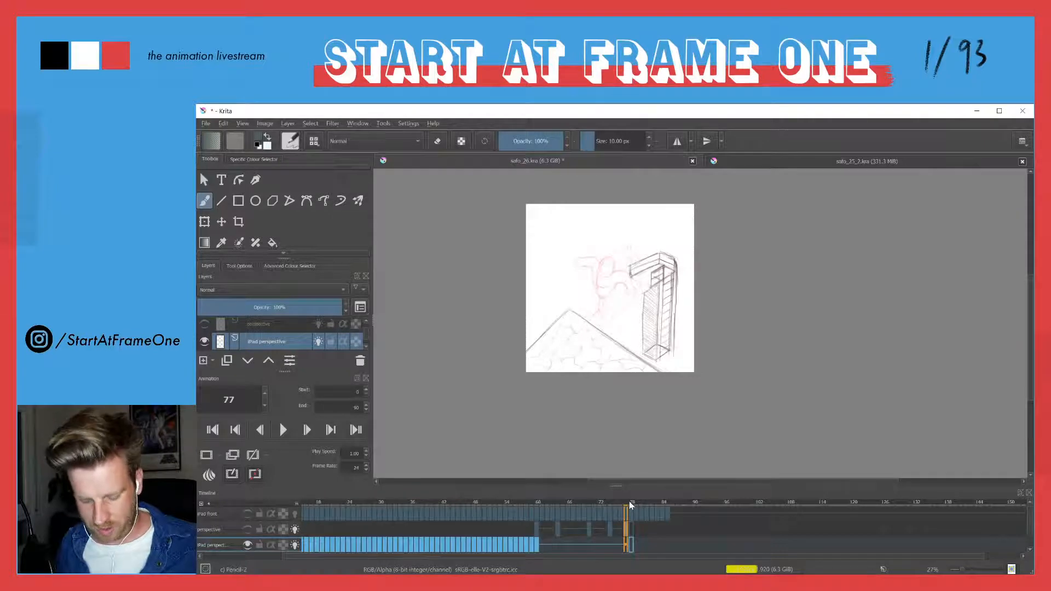
click(629, 501)
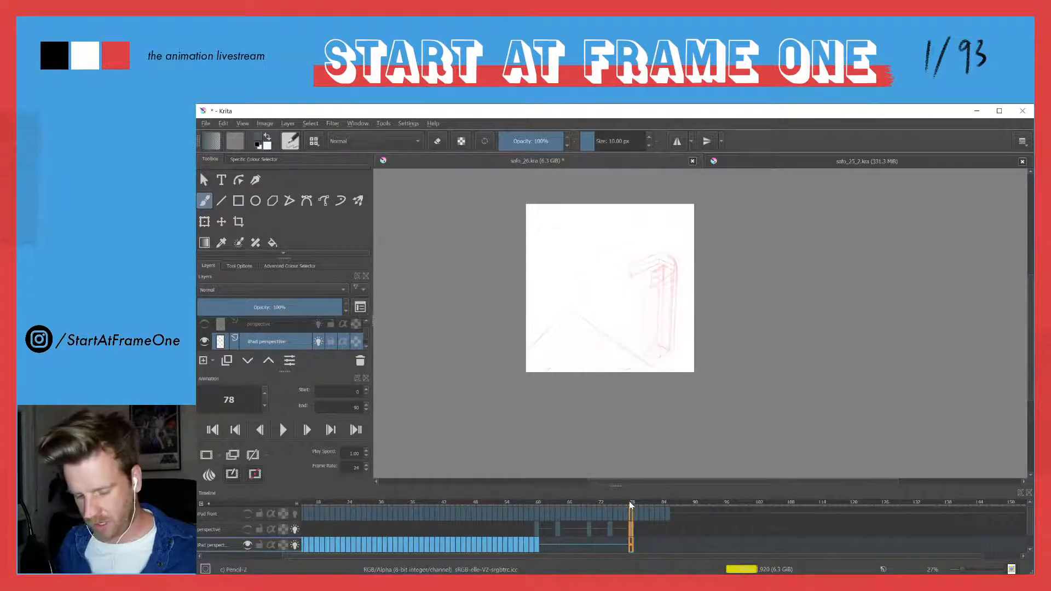
Step back and forth between frame 78 and the frames before it to compare the drawings, ending on frame 59.
key(Left)
key(Left)
key(Left)
key(Left)
key(Left)
key(Left)
key(Left)
key(Left)
key(Left)
key(Left)
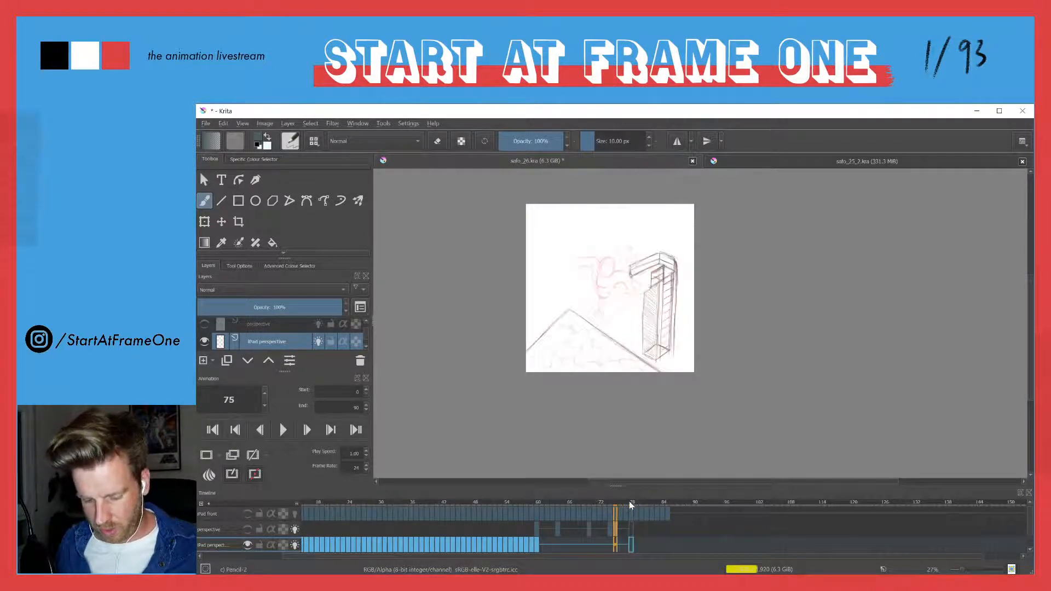
key(Right)
key(Right)
key(Right)
key(Right)
key(Right)
key(Right)
key(Right)
key(Right)
key(Right)
key(Right)
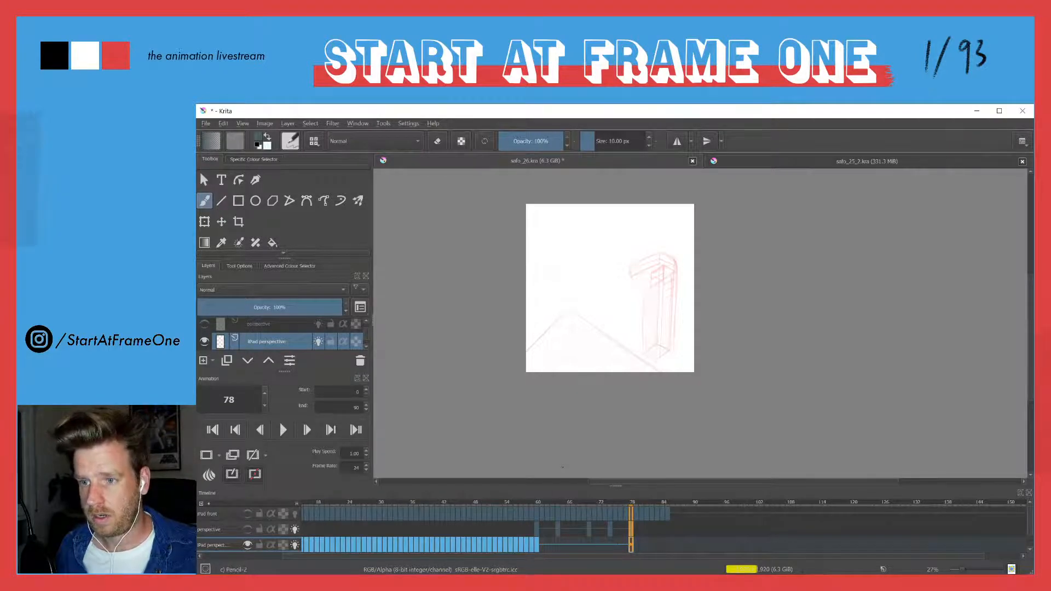
mouse_move(631, 503)
mouse_down()
mouse_move(546, 510)
mouse_move(514, 500)
mouse_move(539, 499)
mouse_move(531, 501)
mouse_up()
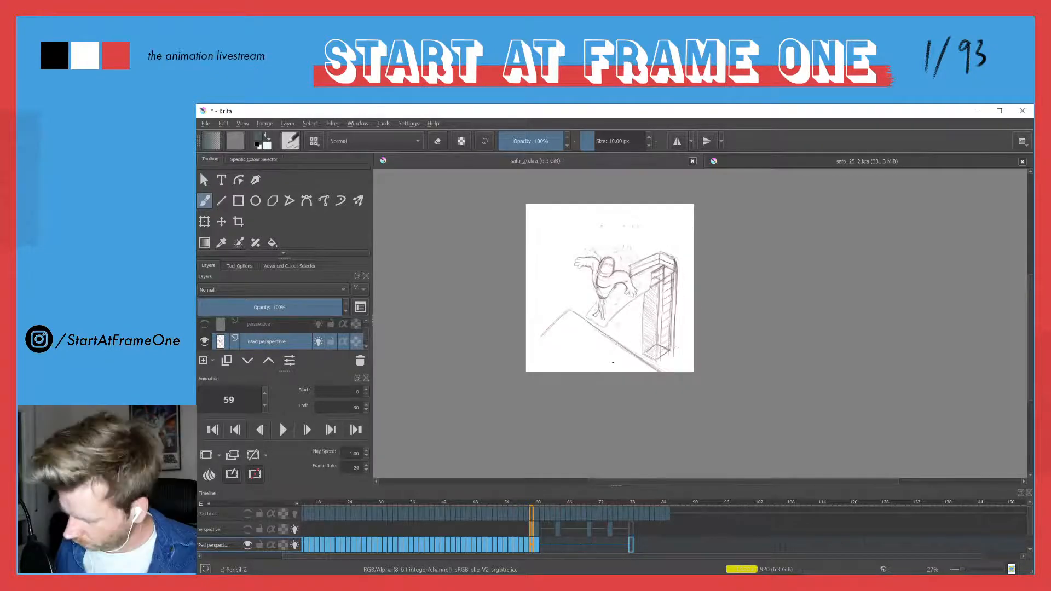
Create a new blank 1920 x 1920 px custom document.
click(206, 123)
click(218, 137)
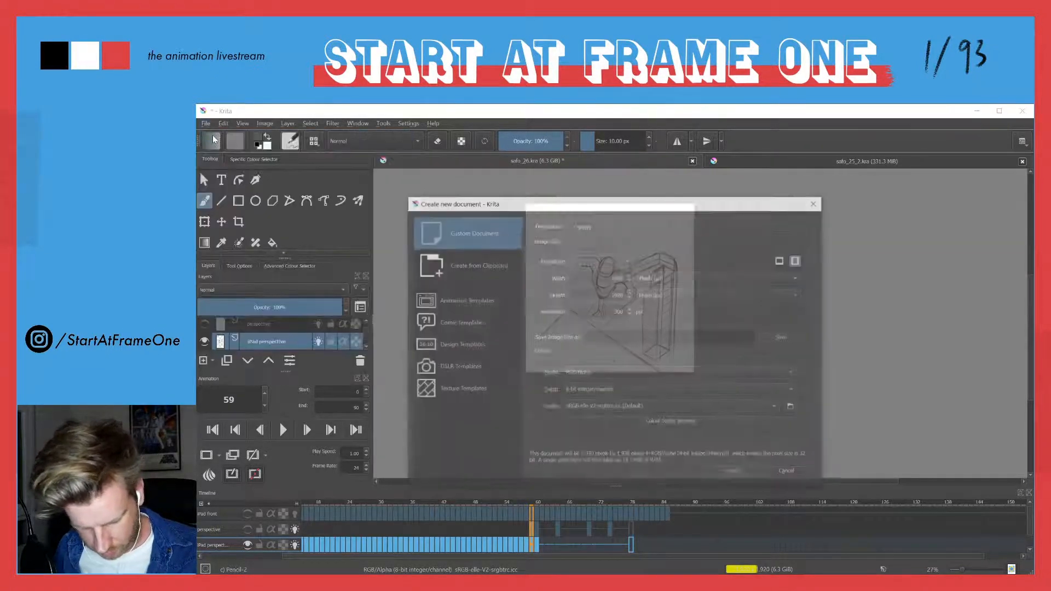
click(729, 472)
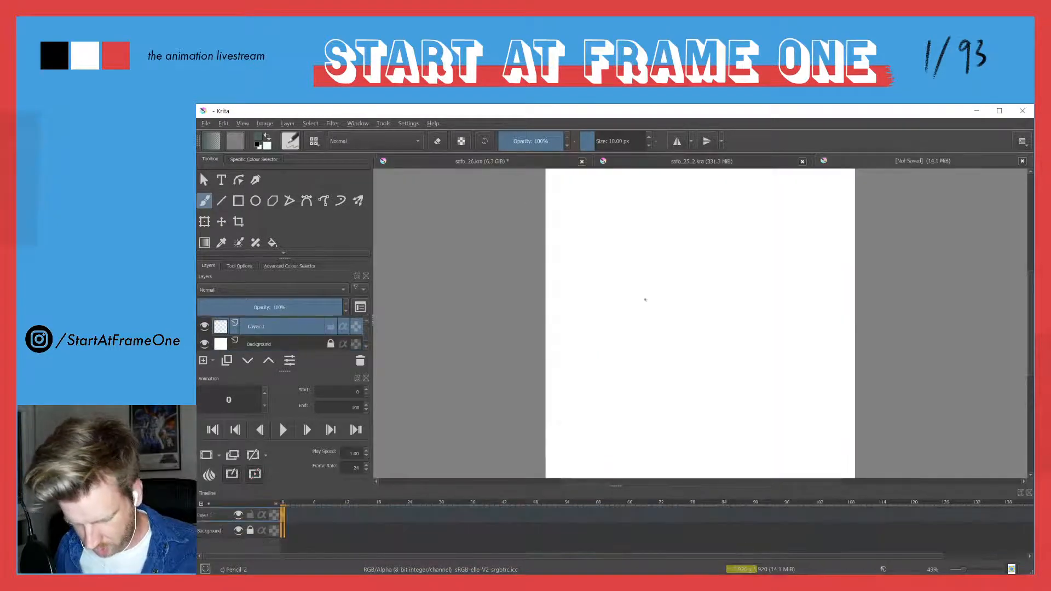
Sketch a four-sided ground plane in perspective and an upright post with an overhanging beam at its far corner.
drag(645, 299, 556, 292)
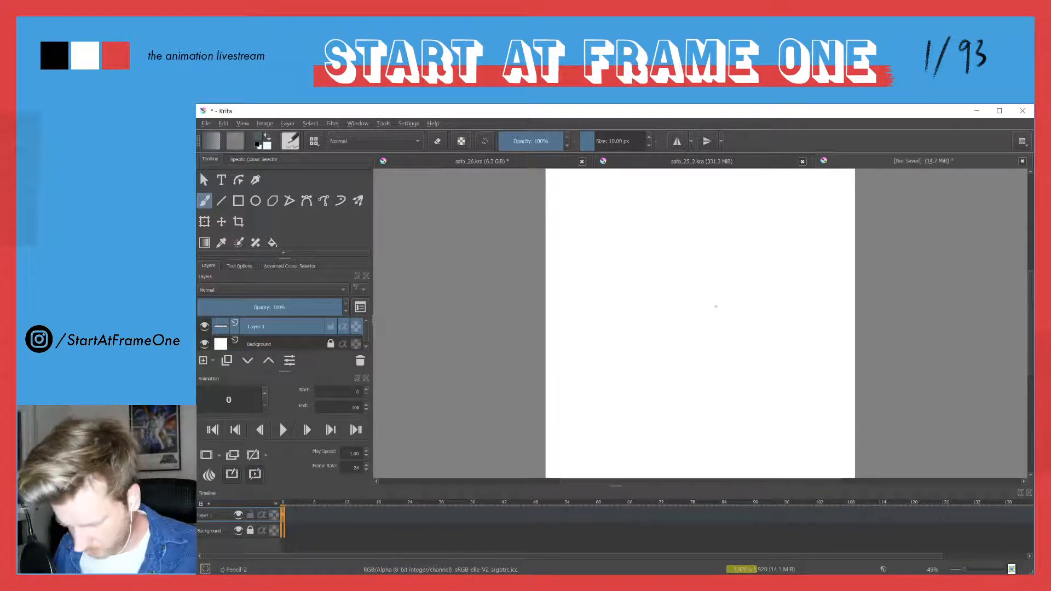
mouse_move(663, 376)
mouse_down()
mouse_move(732, 350)
mouse_move(663, 375)
mouse_up()
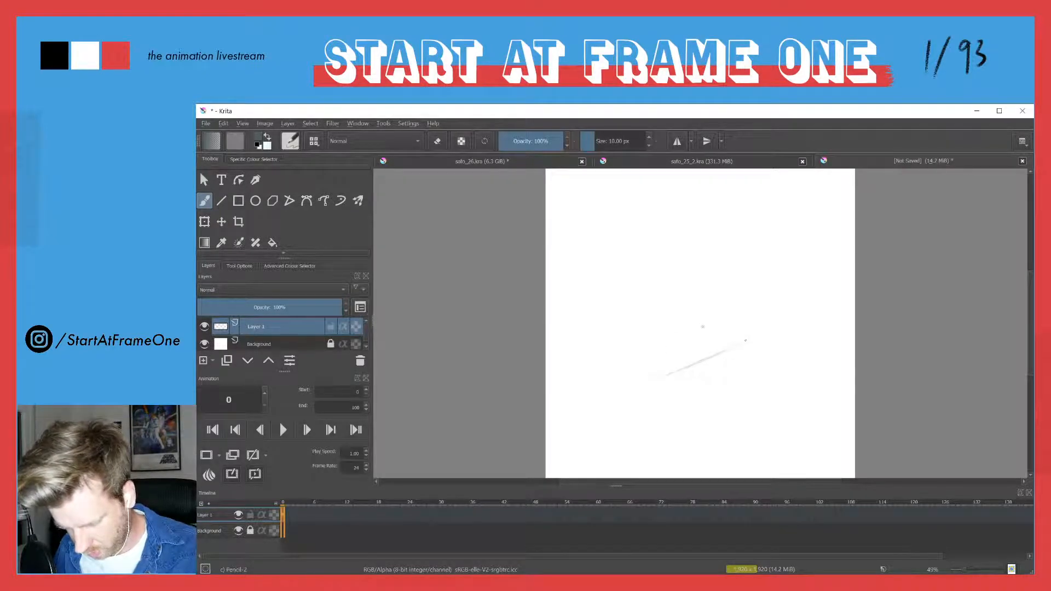
mouse_move(683, 323)
mouse_down()
mouse_move(743, 340)
mouse_move(612, 349)
mouse_up()
mouse_move(716, 355)
mouse_down()
mouse_move(642, 383)
mouse_move(589, 373)
mouse_up()
drag(630, 338, 576, 360)
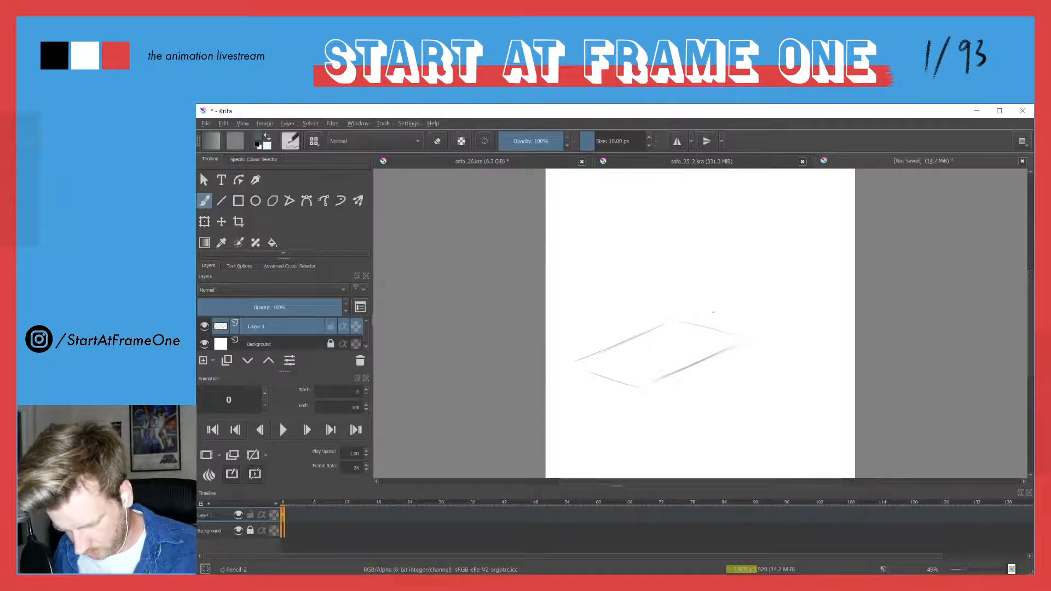
mouse_move(722, 284)
mouse_down()
mouse_move(723, 328)
mouse_move(711, 290)
mouse_move(708, 317)
mouse_move(722, 281)
mouse_move(719, 326)
mouse_move(723, 280)
mouse_move(713, 320)
mouse_move(712, 283)
mouse_move(731, 236)
mouse_move(719, 282)
mouse_move(675, 302)
mouse_up()
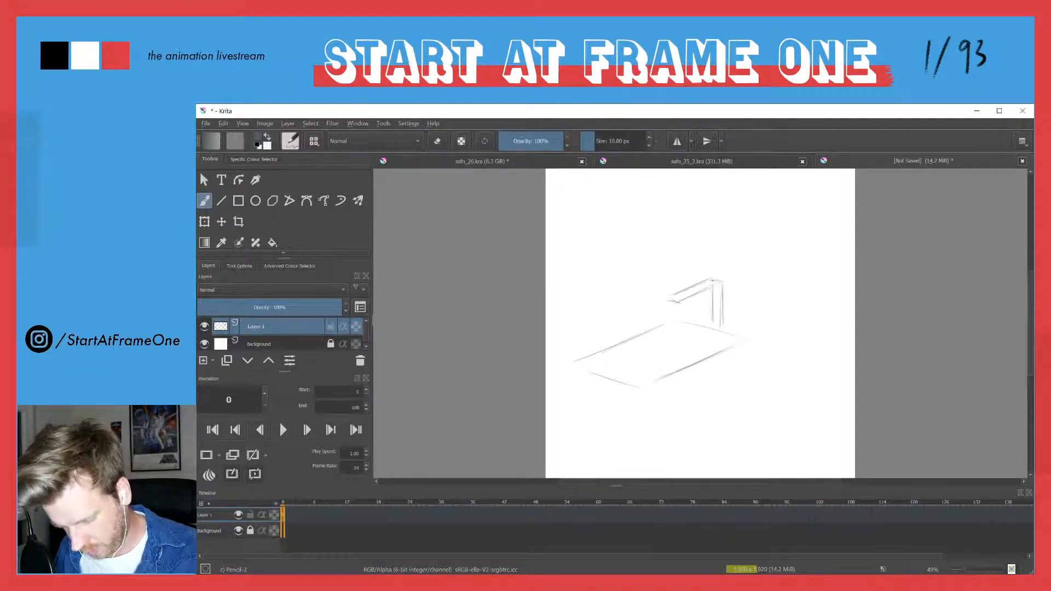
Using the safo_26.kra drawing as reference, sketch a small camera above the structure and a figure at the beam's end.
click(463, 160)
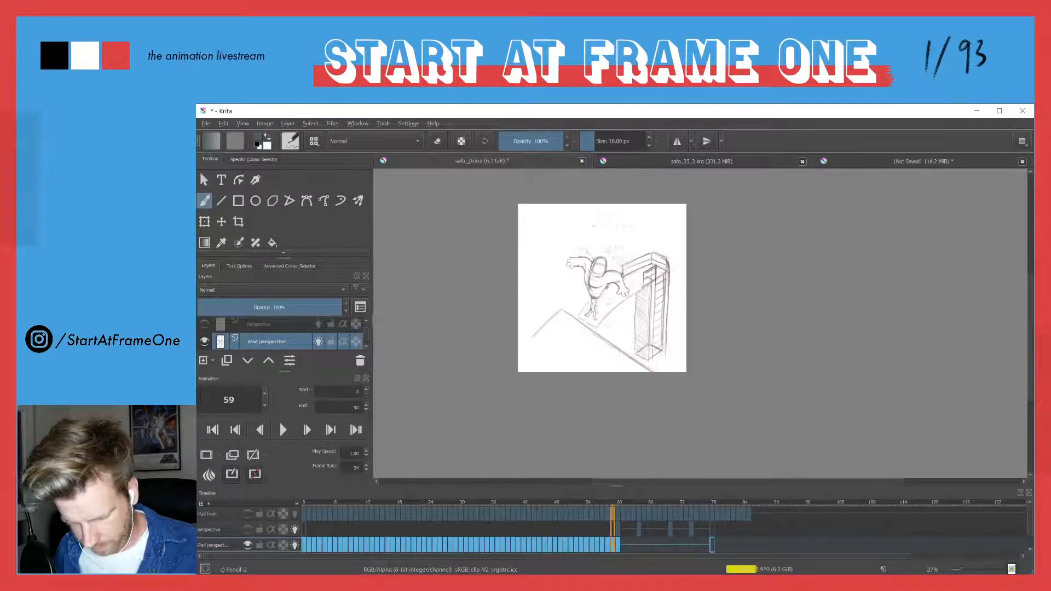
click(845, 162)
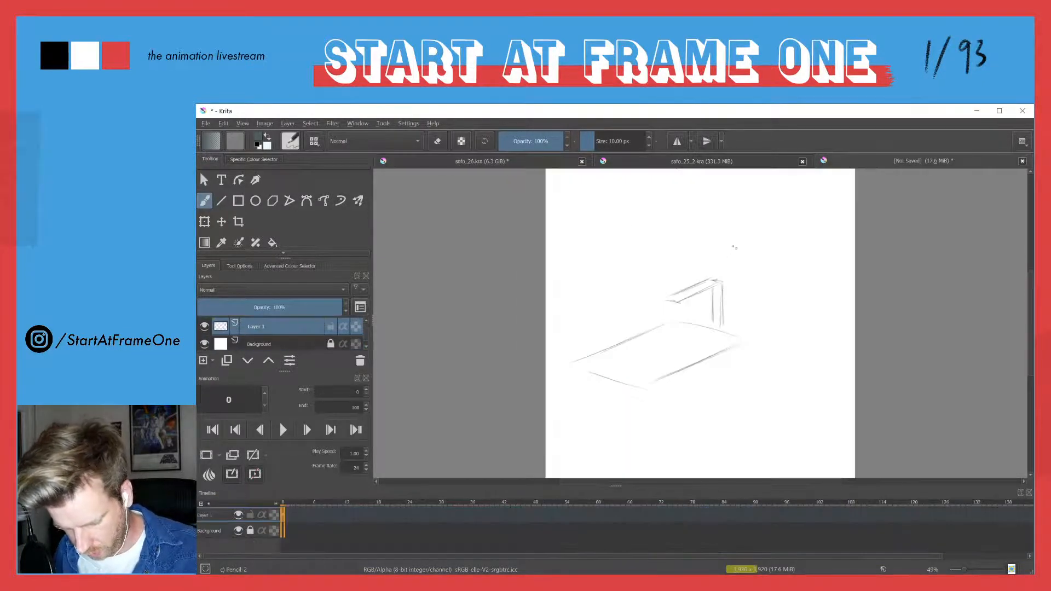
drag(733, 235, 725, 252)
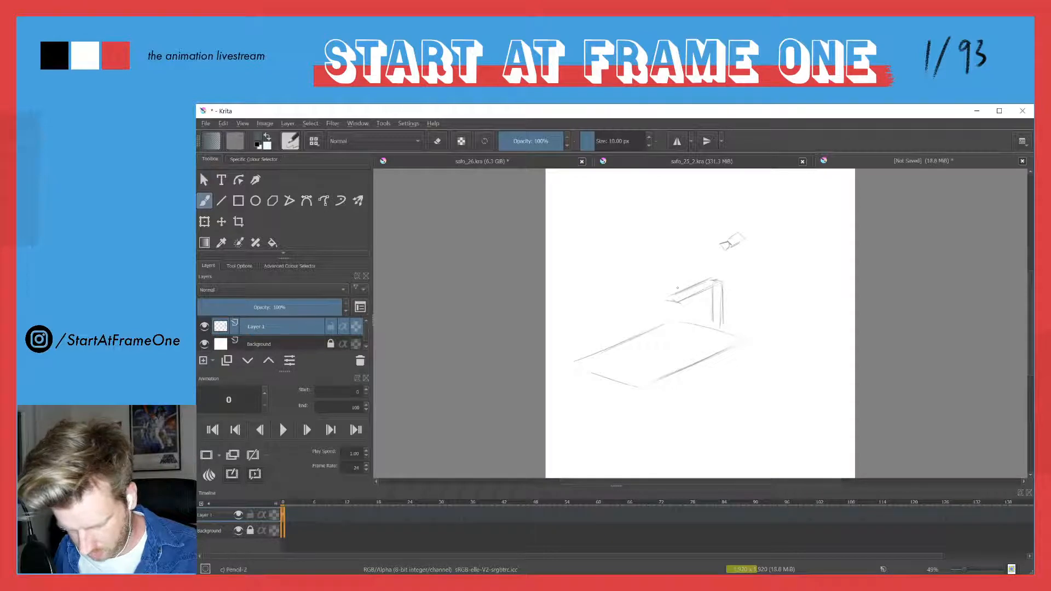
mouse_move(674, 282)
mouse_down()
mouse_move(677, 267)
mouse_move(672, 289)
mouse_move(680, 286)
mouse_up()
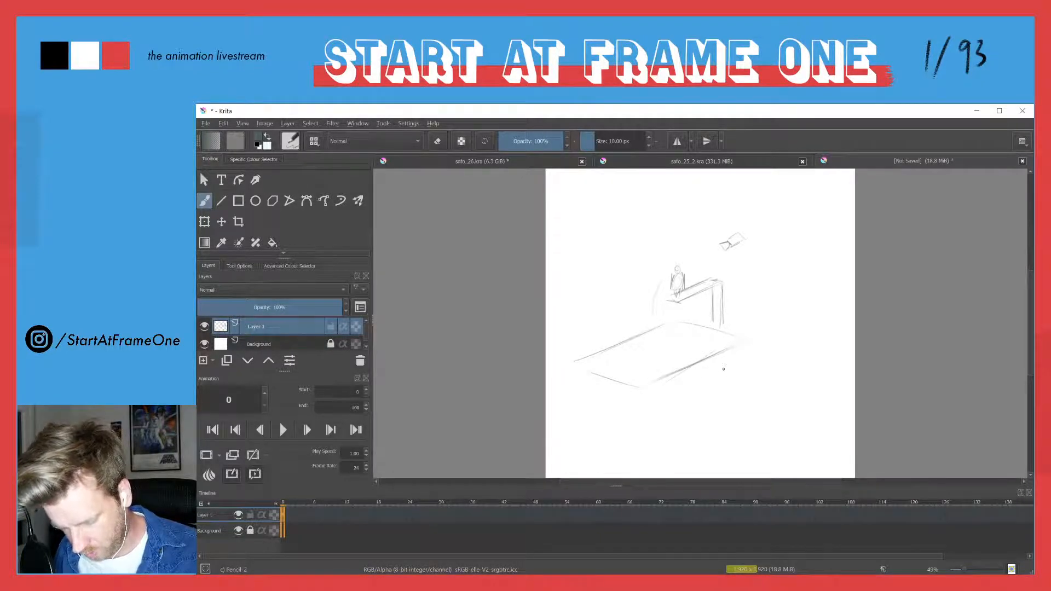
Sharpen the small camera above the structure, label it with a circled 1, and start a second camera mark beside the ground plane's near edge.
drag(731, 364, 721, 373)
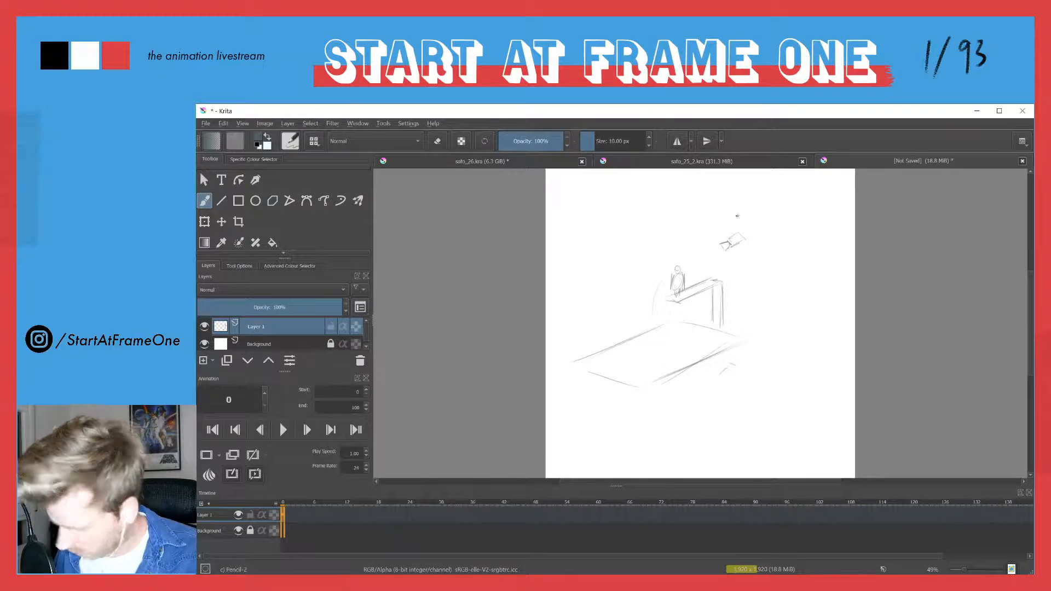
drag(737, 214, 747, 169)
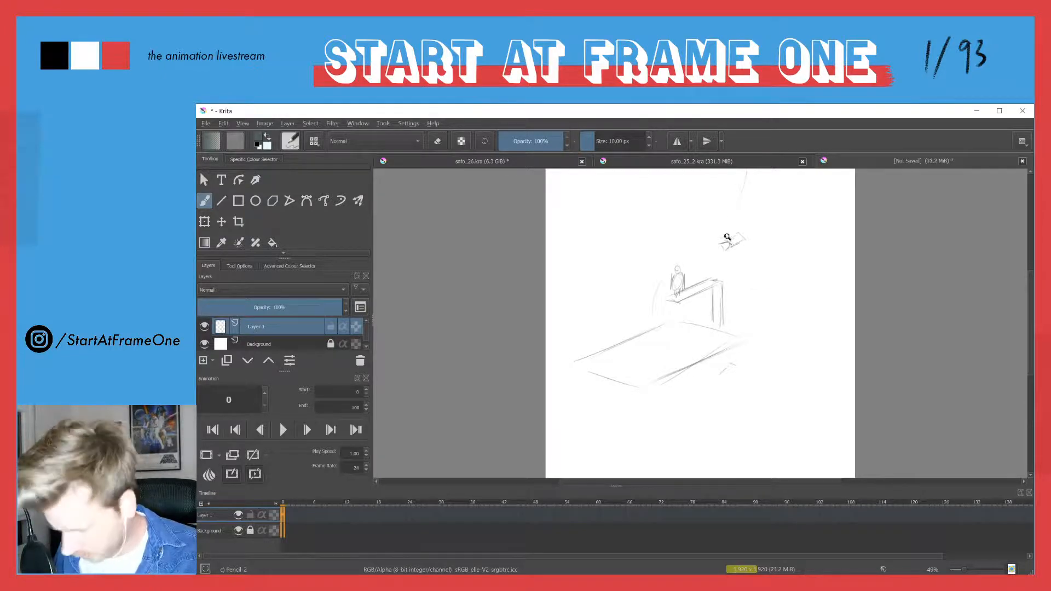
mouse_move(727, 237)
mouse_down()
mouse_move(750, 248)
mouse_move(751, 233)
mouse_move(756, 254)
mouse_move(748, 234)
mouse_move(738, 241)
mouse_move(753, 256)
mouse_move(757, 236)
mouse_move(761, 251)
mouse_move(753, 234)
mouse_move(726, 250)
mouse_move(753, 257)
mouse_move(722, 251)
mouse_move(730, 268)
mouse_move(717, 250)
mouse_move(716, 273)
mouse_move(725, 264)
mouse_move(712, 257)
mouse_move(739, 238)
mouse_move(730, 265)
mouse_move(757, 255)
mouse_move(716, 273)
mouse_up()
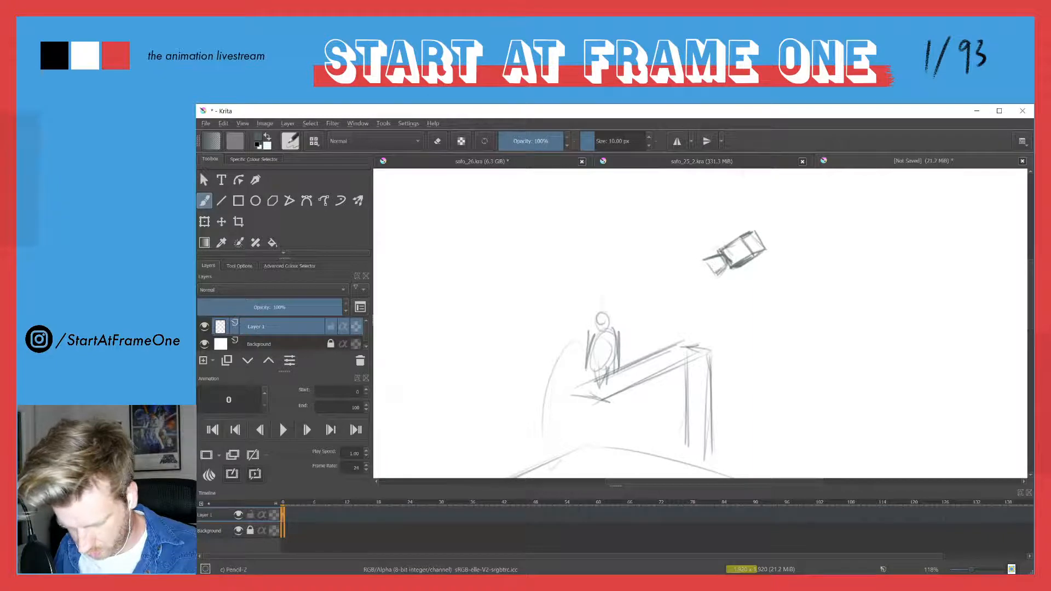
mouse_move(589, 336)
mouse_down()
mouse_move(566, 246)
mouse_move(566, 311)
mouse_up()
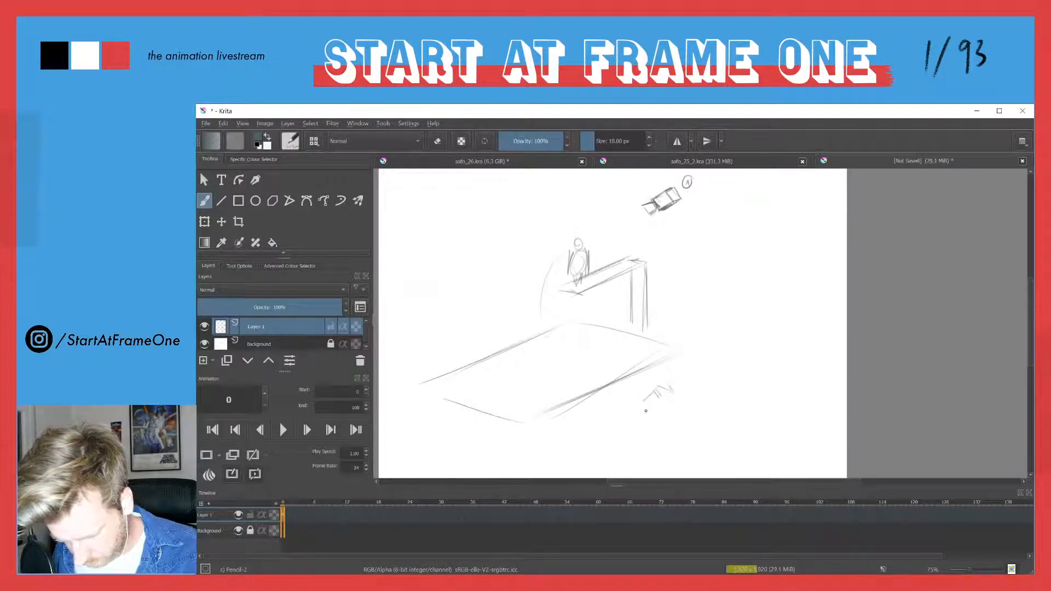
Sketch a second camera below the ground plane's right edge, pointing up at the structure, erasing and redrawing its rough front part.
mouse_move(663, 399)
mouse_down()
mouse_move(668, 416)
mouse_move(639, 407)
mouse_up()
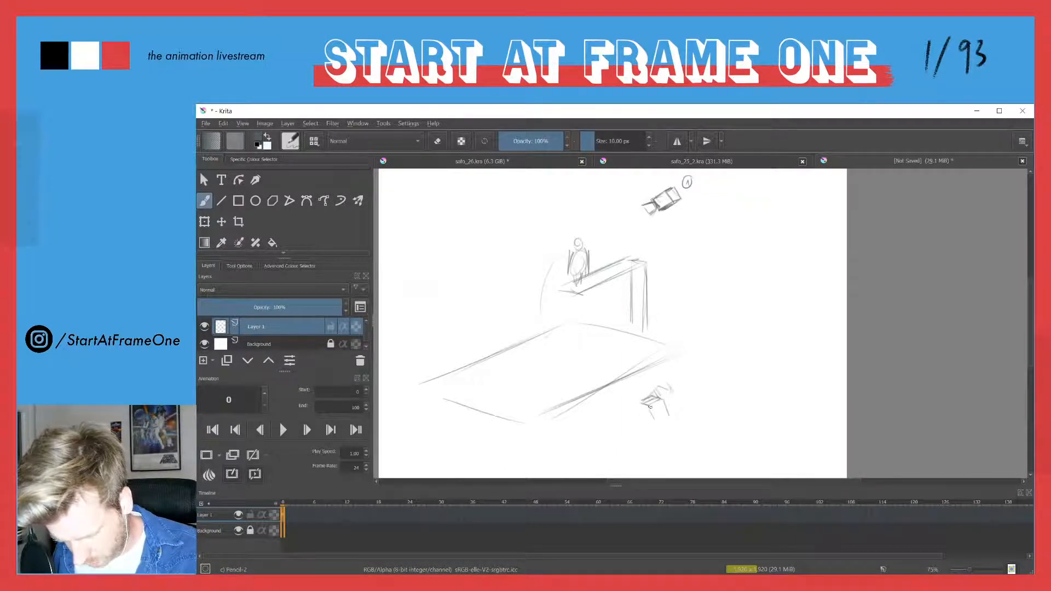
drag(660, 401, 668, 411)
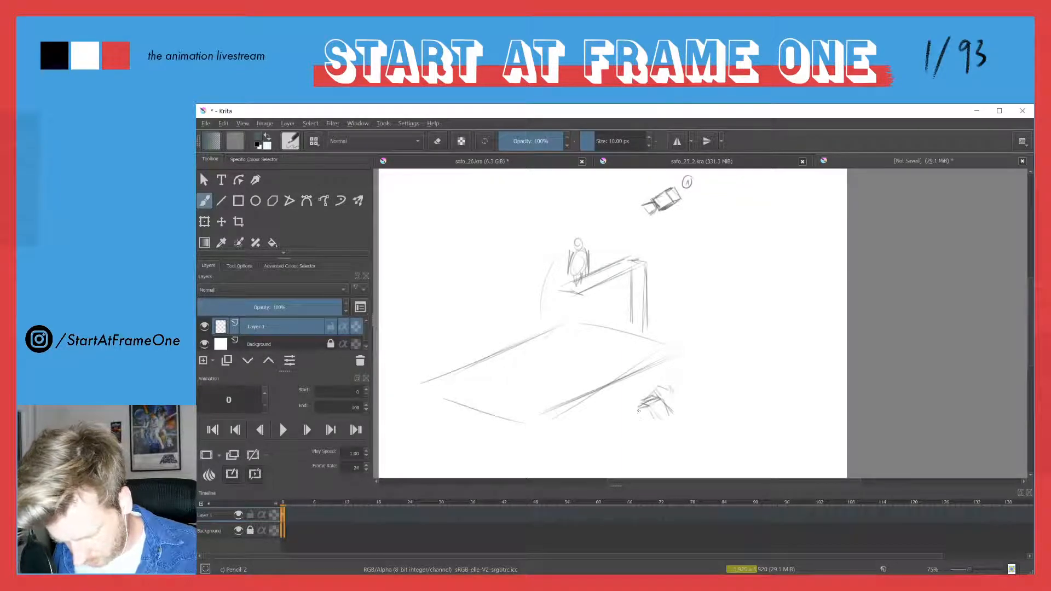
drag(671, 414, 655, 424)
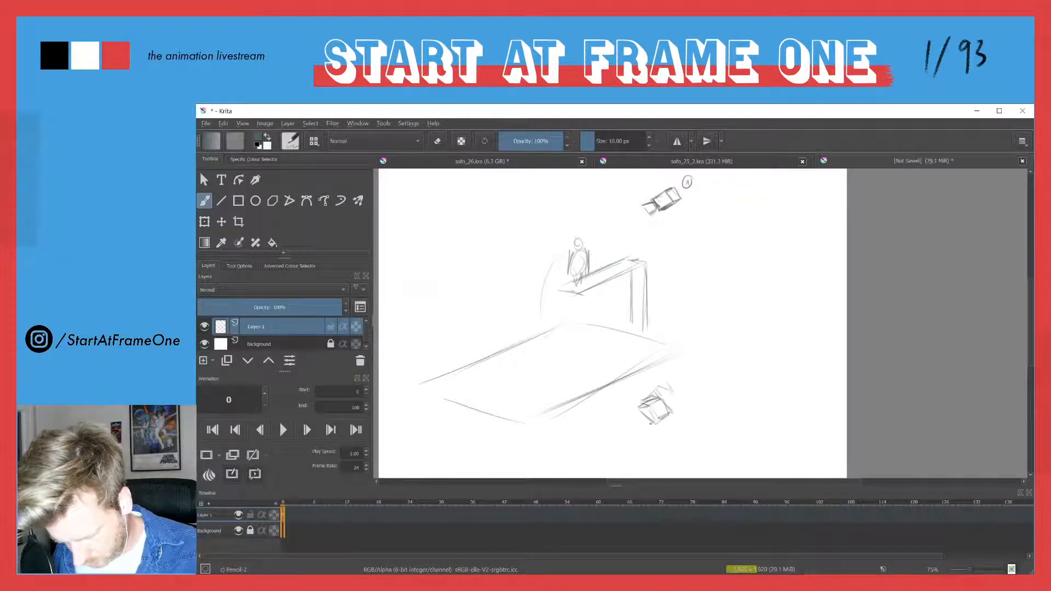
key(e)
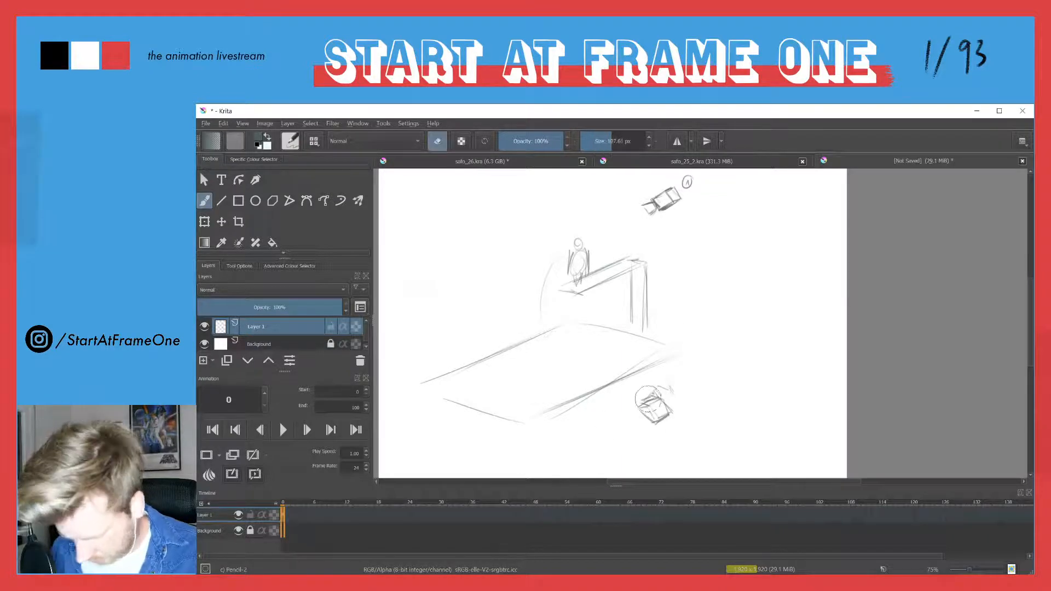
mouse_move(657, 386)
mouse_down()
mouse_move(625, 425)
mouse_move(674, 398)
mouse_up()
key(e)
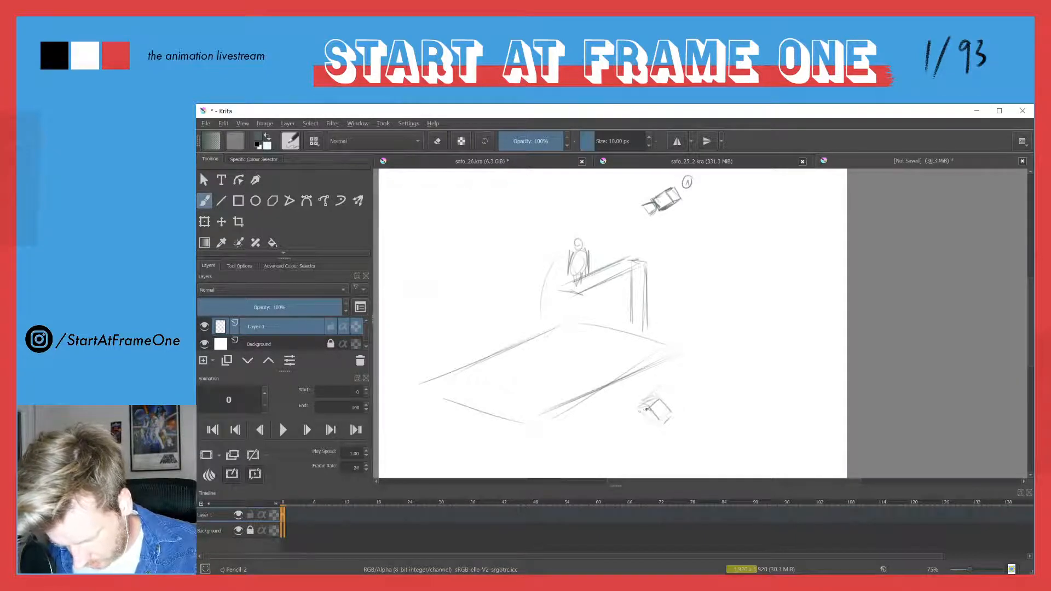
mouse_move(646, 409)
mouse_down()
mouse_move(651, 418)
mouse_move(650, 403)
mouse_up()
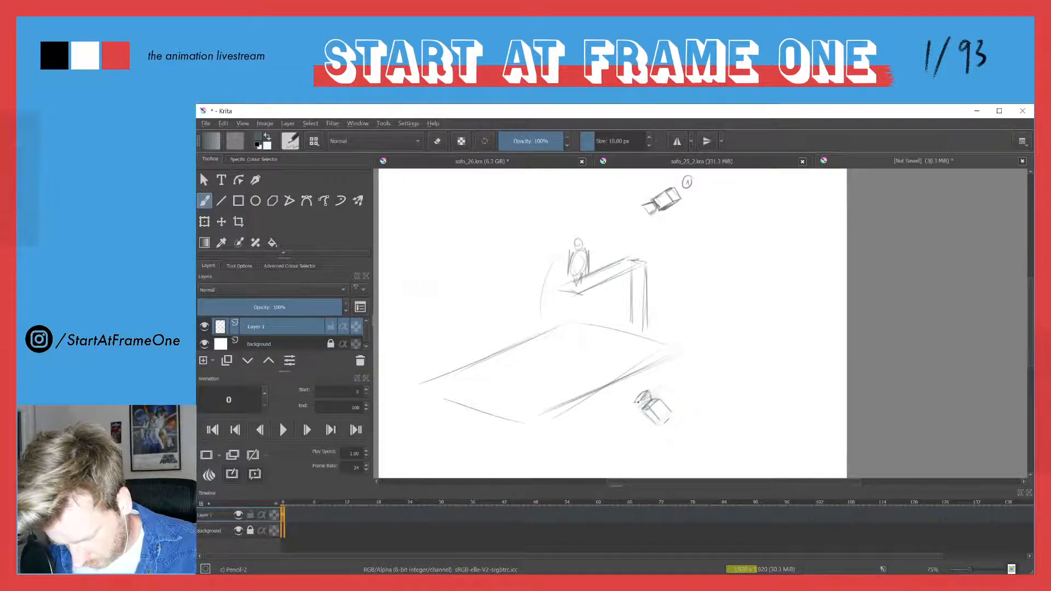
Draw diverging view lines from both cameras toward the scene and label the lower camera with a circled 2.
drag(648, 383, 632, 335)
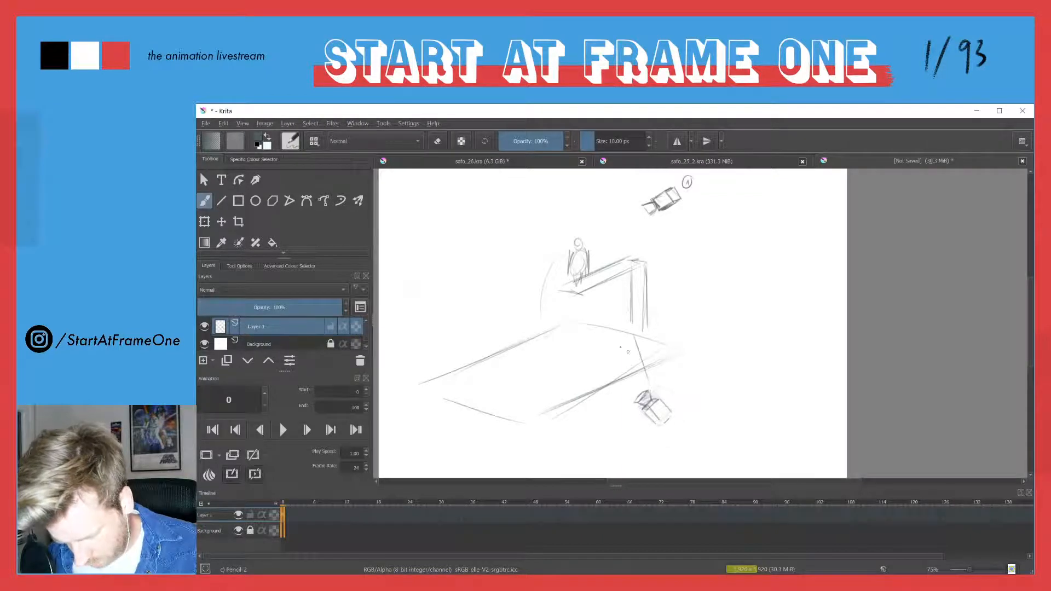
drag(593, 377, 619, 393)
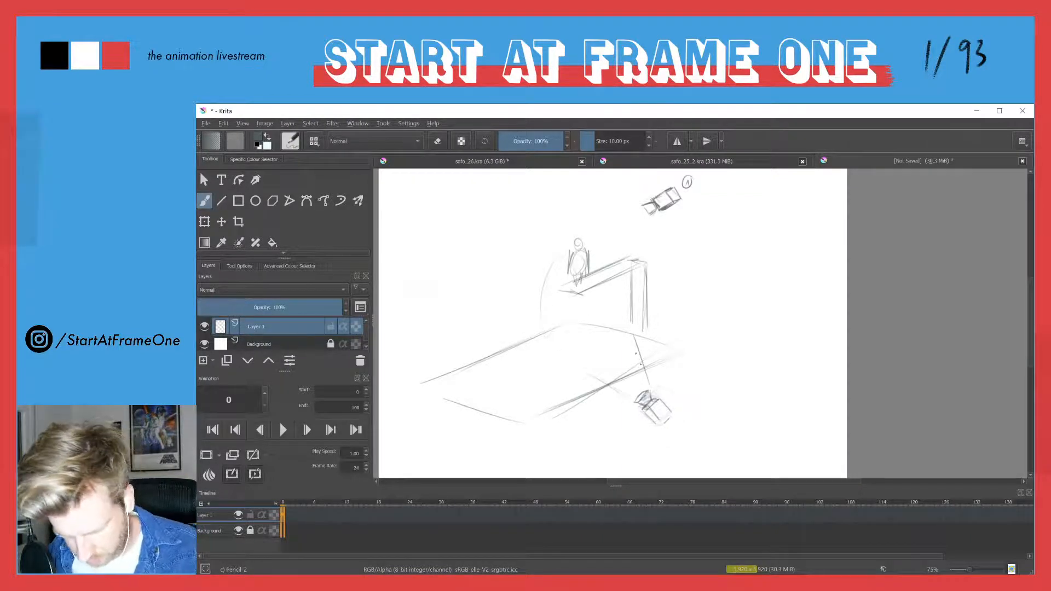
drag(655, 218, 627, 260)
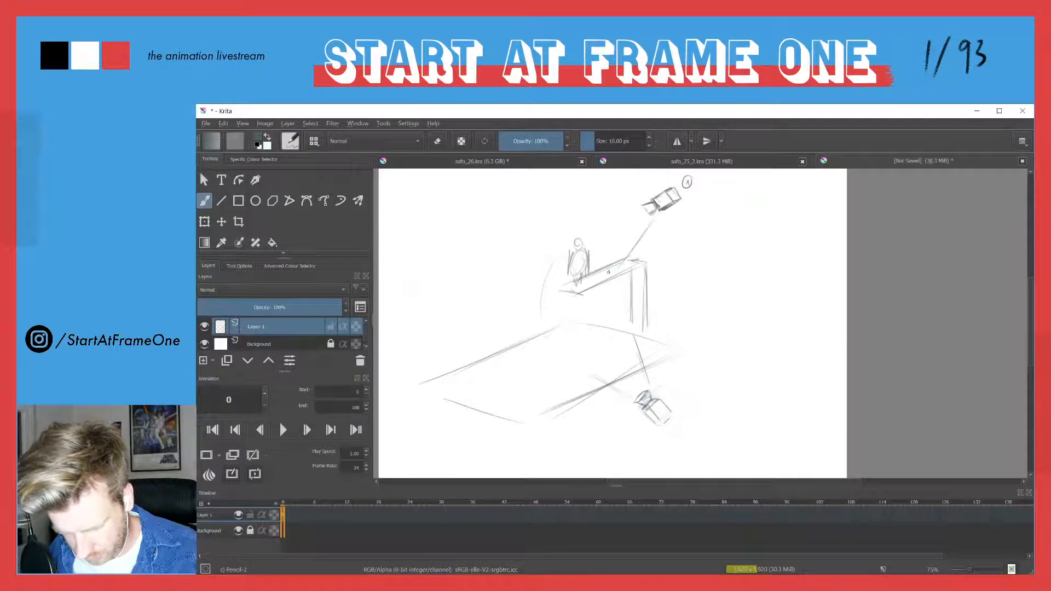
drag(640, 205, 561, 232)
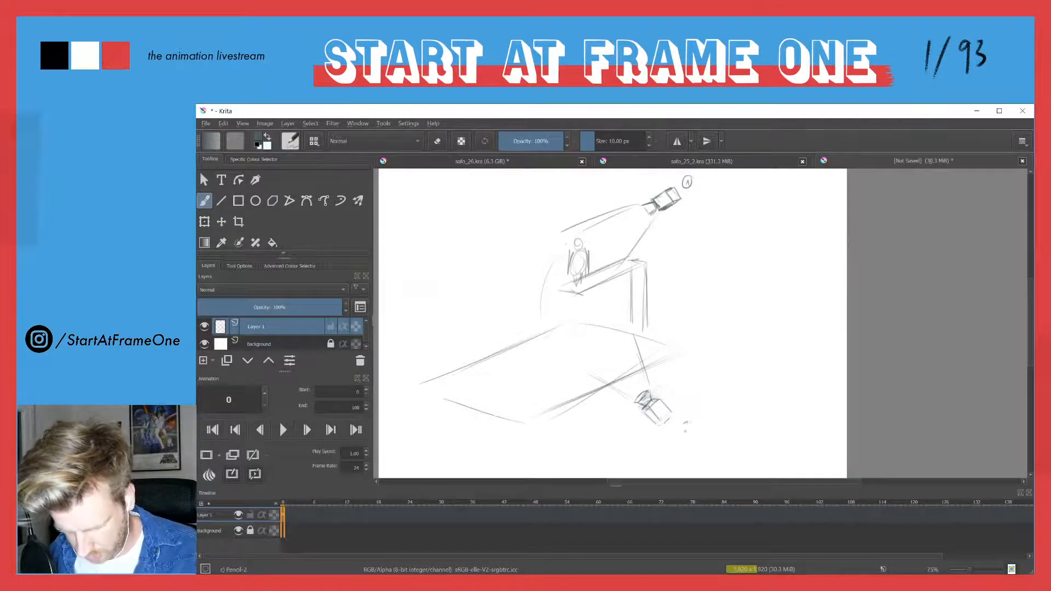
drag(687, 419, 691, 421)
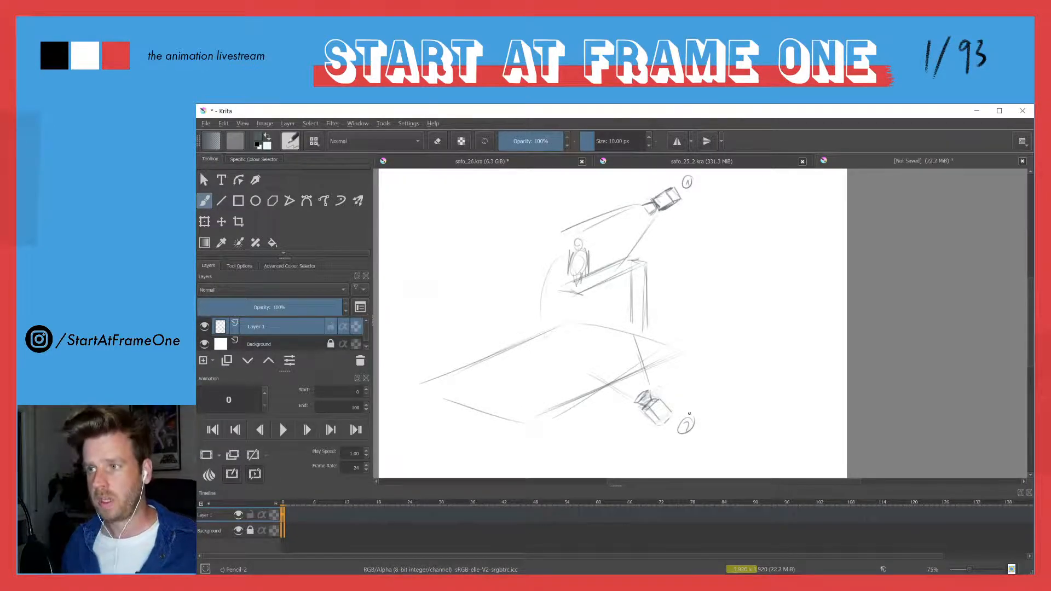
Sketch a larger camera body and lens over the lower camera, enclosing its circled 2 label.
scroll(481, 298, down, 2)
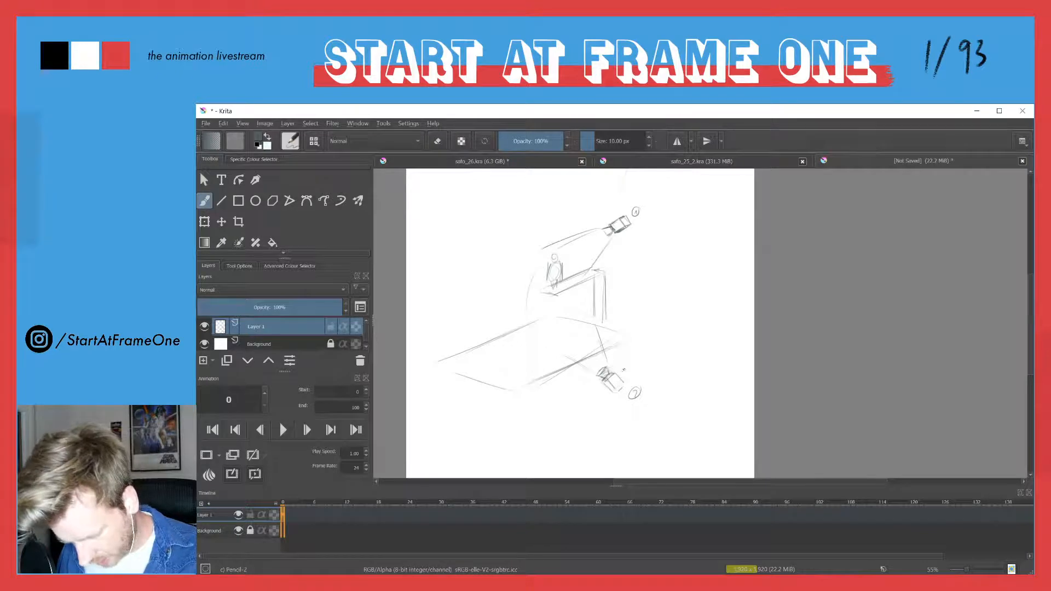
mouse_move(608, 382)
mouse_down()
mouse_move(624, 367)
mouse_move(660, 393)
mouse_move(605, 391)
mouse_move(635, 420)
mouse_move(646, 420)
mouse_move(589, 391)
mouse_move(601, 392)
mouse_up()
mouse_move(621, 374)
mouse_down()
mouse_move(601, 366)
mouse_move(609, 360)
mouse_move(613, 373)
mouse_move(609, 356)
mouse_move(587, 380)
mouse_move(604, 361)
mouse_move(596, 358)
mouse_move(578, 384)
mouse_up()
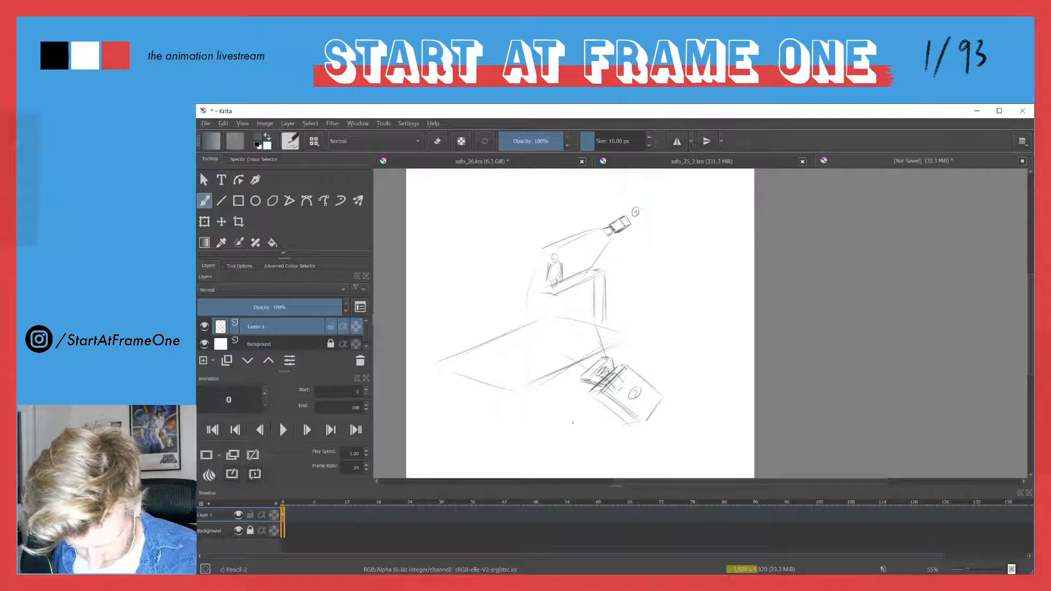
Sketch a steeper, rotated four-sided ground plane over the original, running below the post and behind the lower camera, with several reinforcing edge lines.
drag(594, 402, 573, 424)
mouse_move(607, 310)
mouse_down()
mouse_move(647, 323)
mouse_move(632, 317)
mouse_up()
drag(566, 319, 508, 383)
drag(559, 321, 493, 397)
drag(553, 427, 493, 398)
mouse_move(551, 317)
mouse_down()
mouse_move(491, 406)
mouse_move(575, 431)
mouse_move(656, 328)
mouse_move(568, 436)
mouse_up()
drag(645, 345, 573, 438)
drag(504, 405, 567, 430)
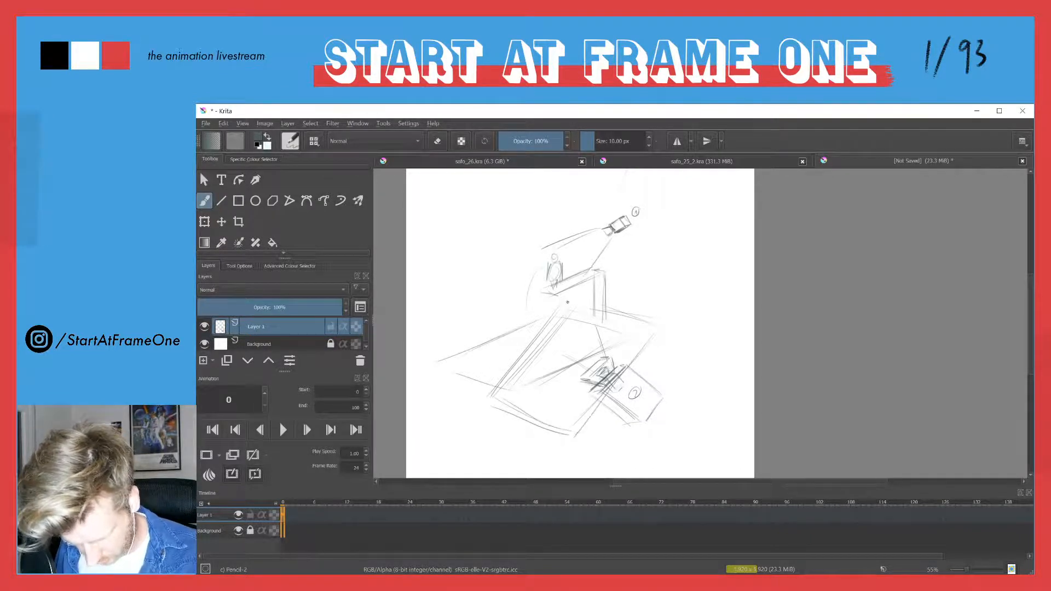
mouse_move(564, 307)
mouse_down()
mouse_move(502, 386)
mouse_move(630, 316)
mouse_move(660, 325)
mouse_up()
drag(640, 354, 611, 400)
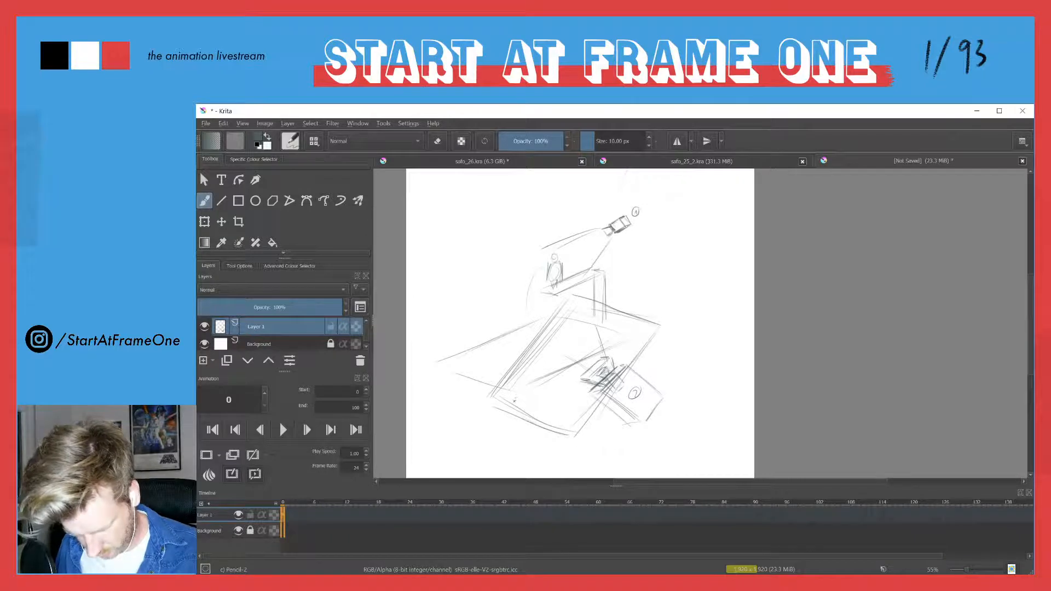
drag(560, 328, 529, 369)
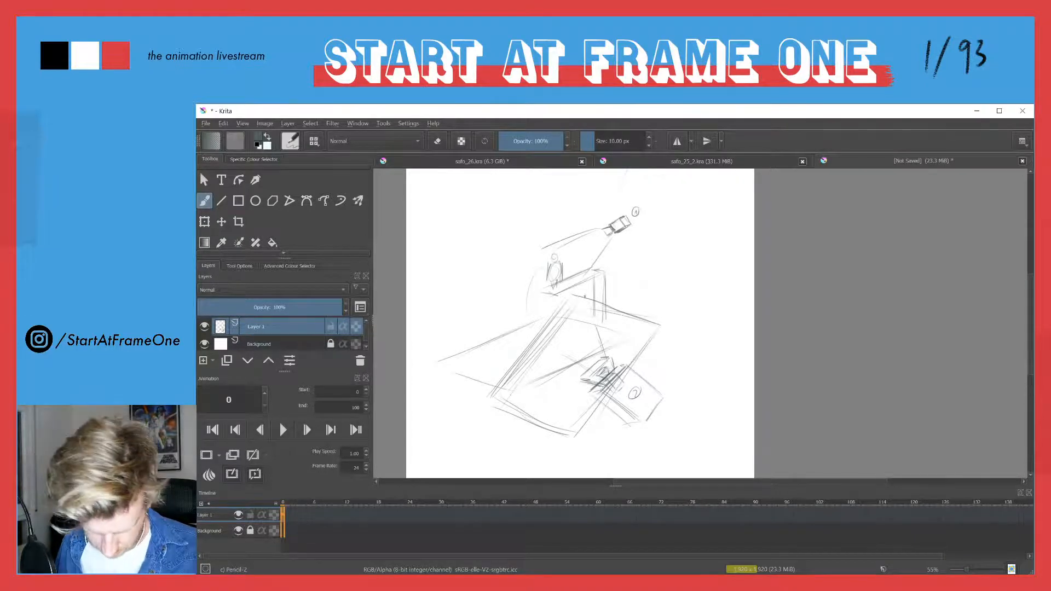
drag(581, 300, 517, 394)
drag(573, 308, 646, 318)
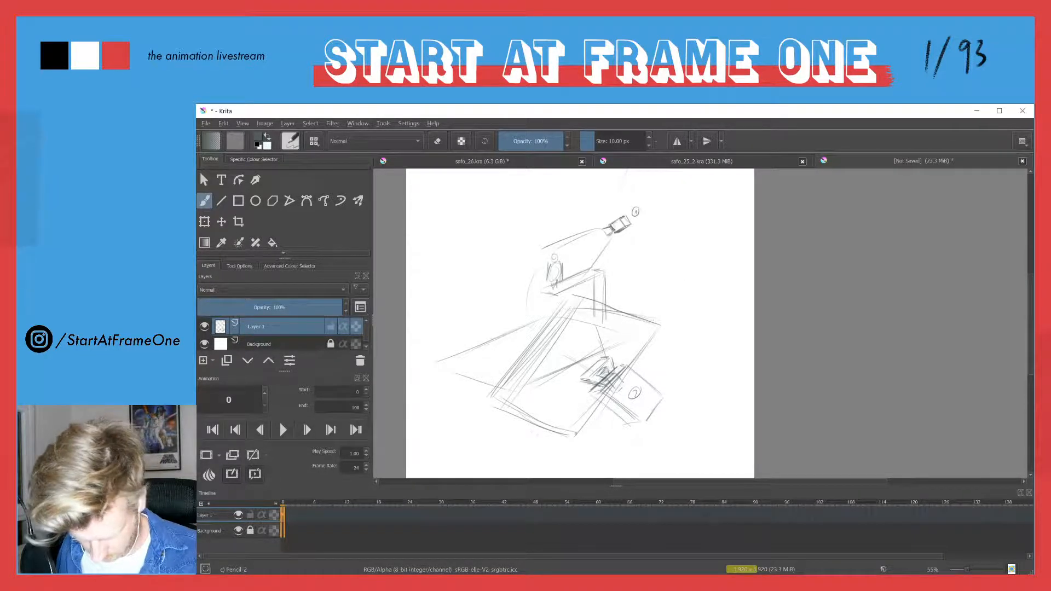
drag(500, 422, 569, 429)
drag(582, 313, 503, 421)
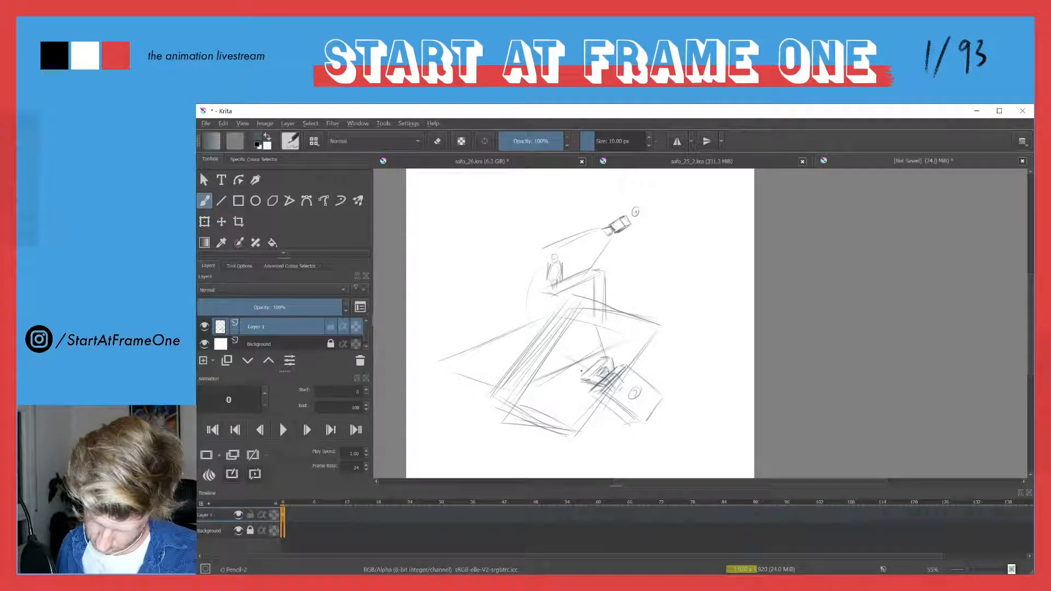
In safo_26.kra, sketch the ground plane's far corner and its two receding edges on frame 78 of the iPad perspective layer.
click(468, 161)
click(712, 545)
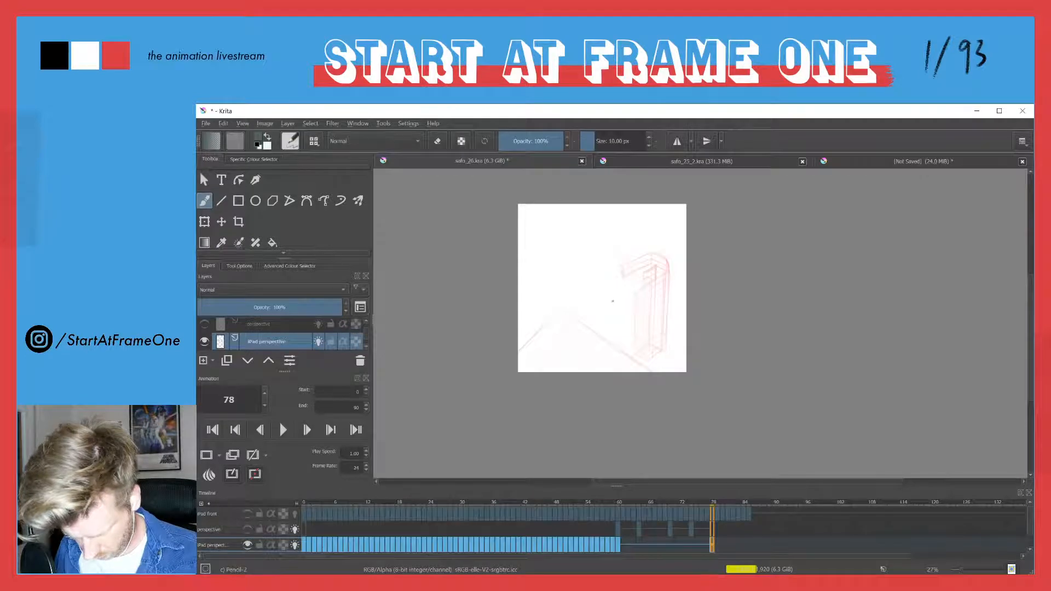
drag(652, 240, 682, 315)
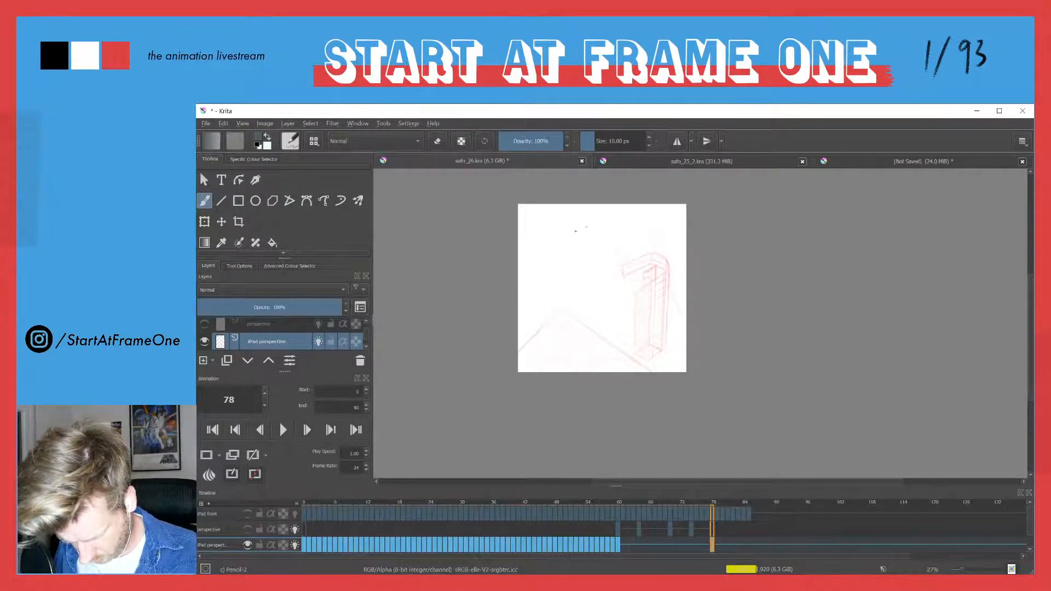
drag(641, 240, 519, 279)
mouse_move(603, 252)
mouse_down()
mouse_move(520, 279)
mouse_move(575, 262)
mouse_up()
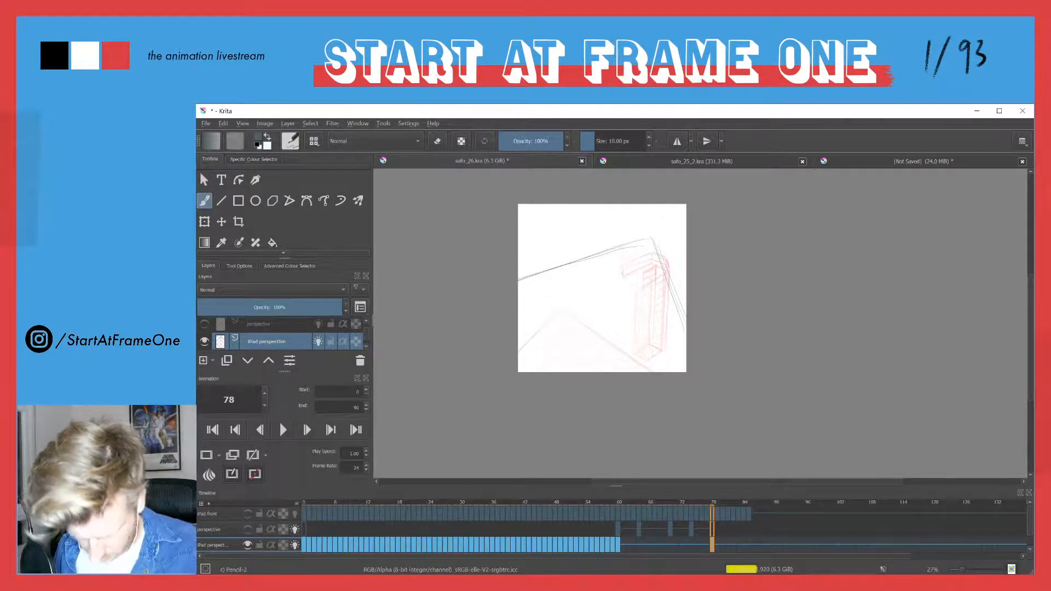
Using the layout sketch as reference, reinforce frame 78's long plane edge and draw a slanted post with a short beam hanging down from it.
click(840, 161)
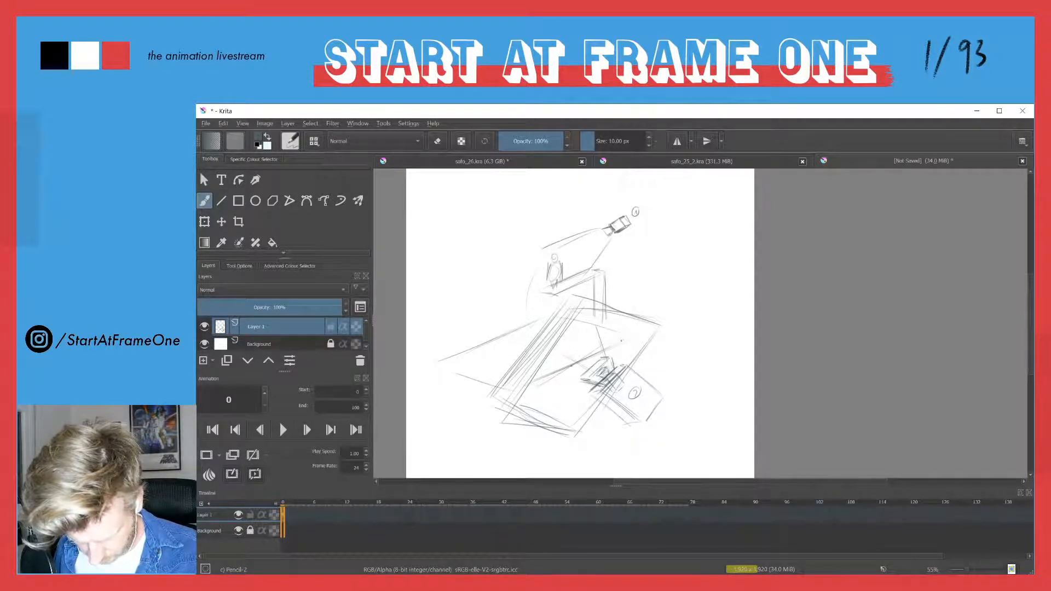
click(472, 165)
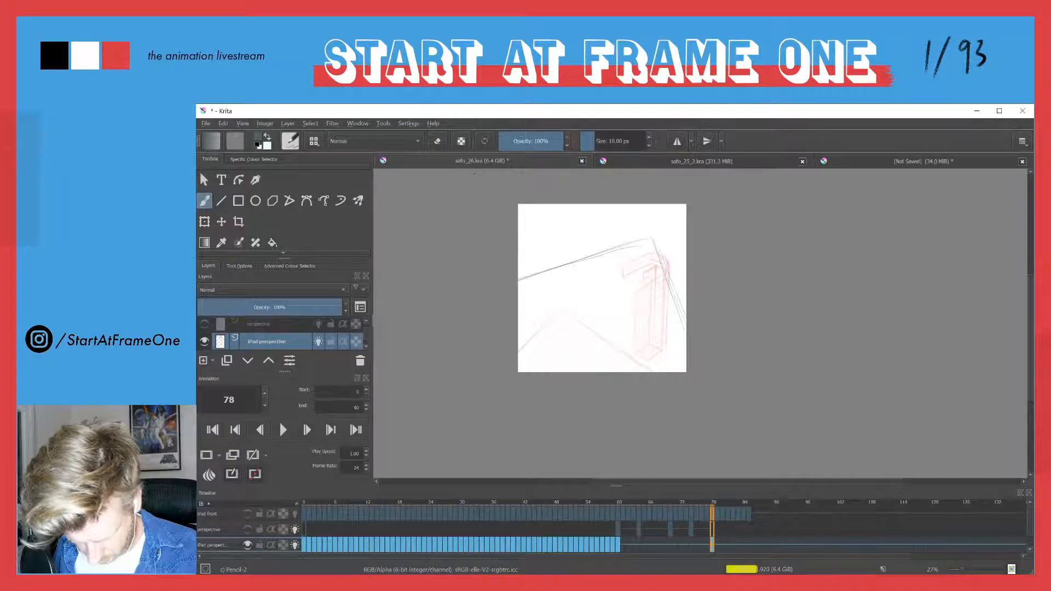
drag(519, 278, 632, 239)
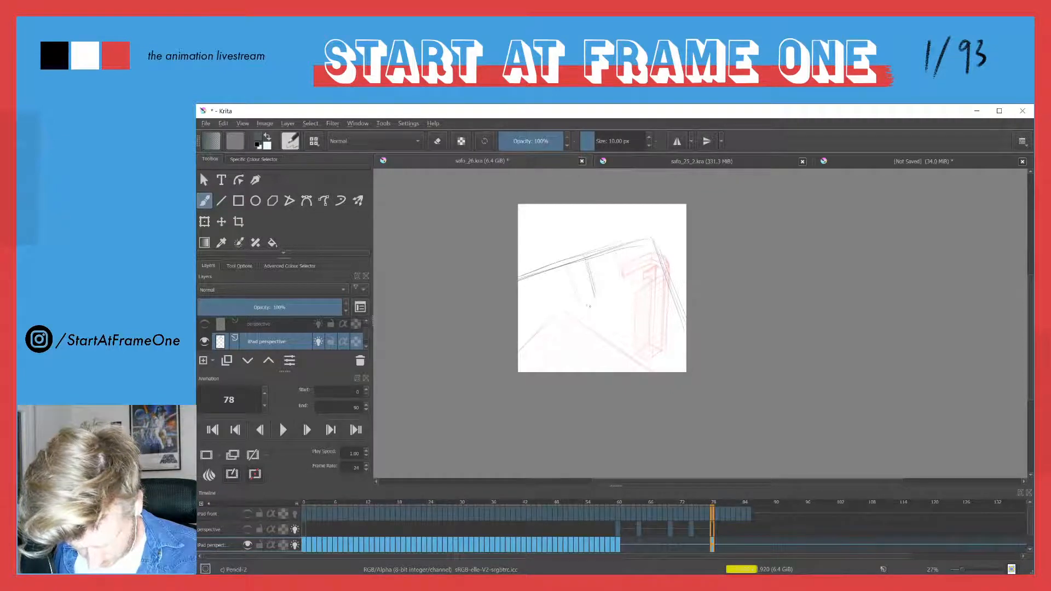
drag(585, 264, 594, 305)
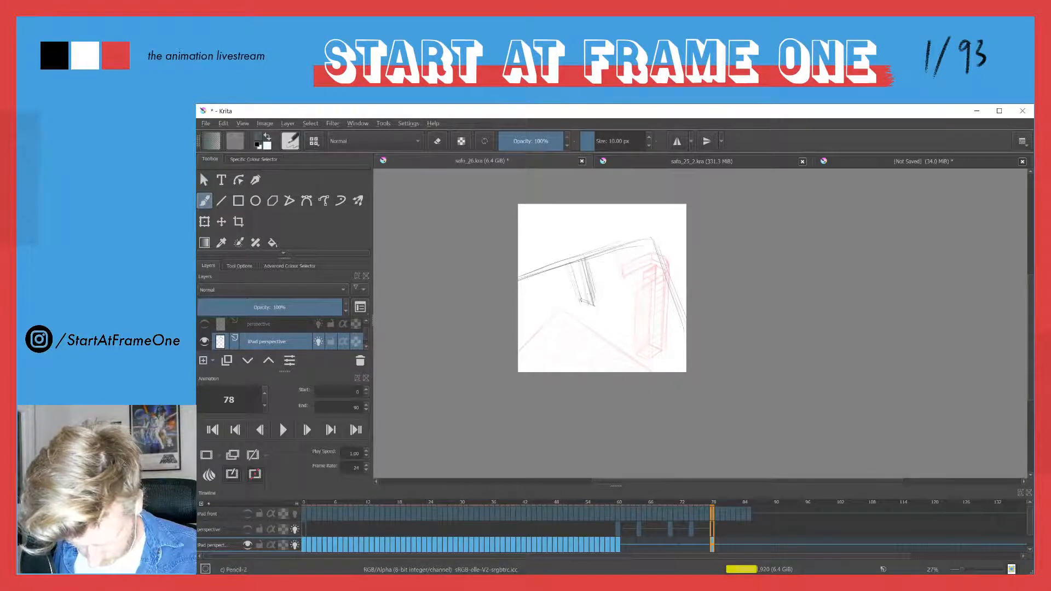
drag(581, 299, 586, 303)
drag(591, 258, 605, 313)
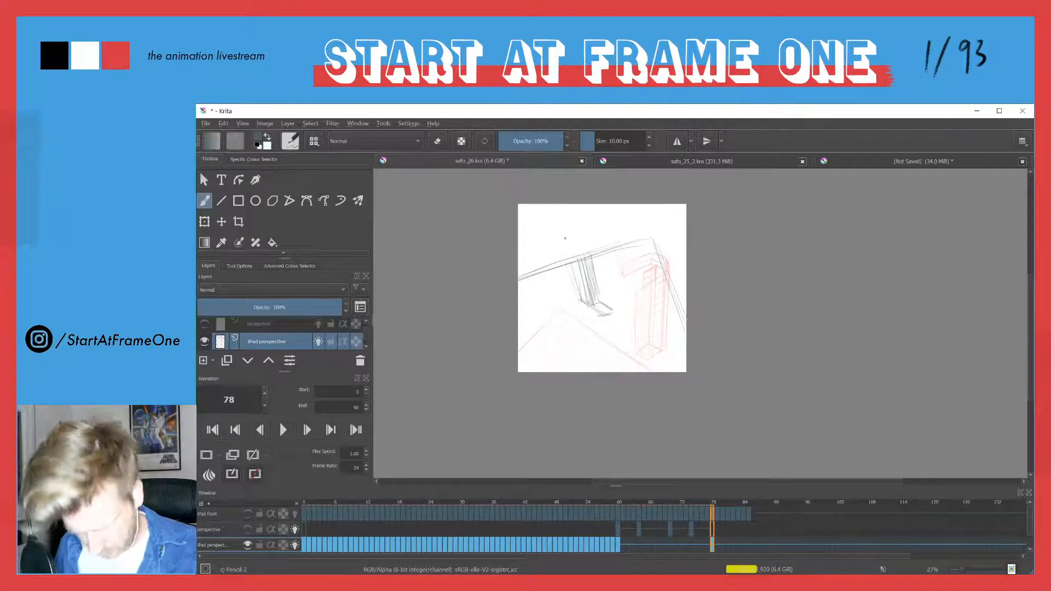
Flip repeatedly between frames 77 and 78 to compare the two perspective drawings, ending on frame 77.
key(Left)
key(Right)
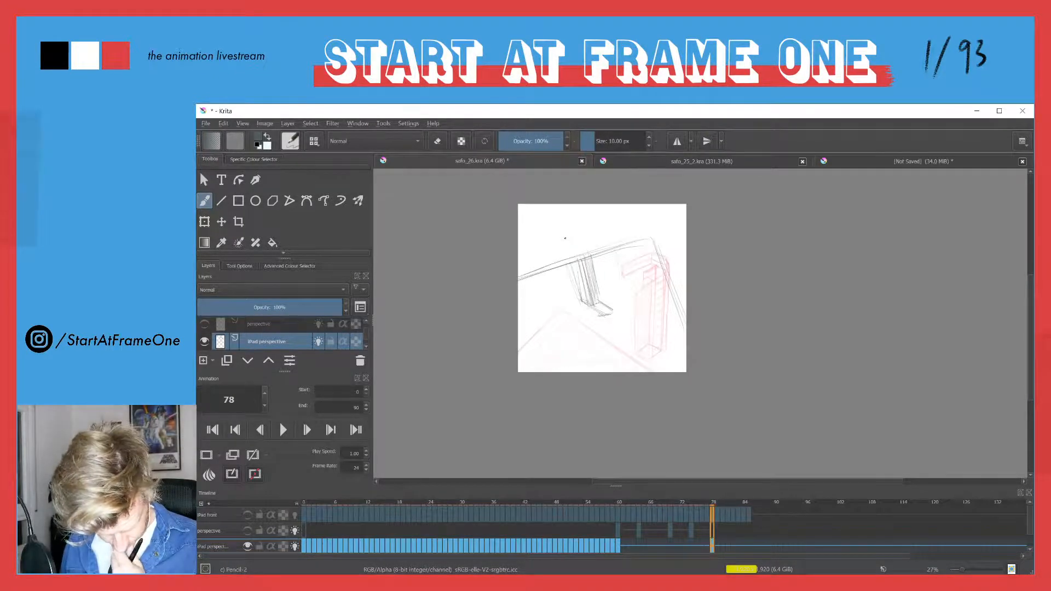
key(Left)
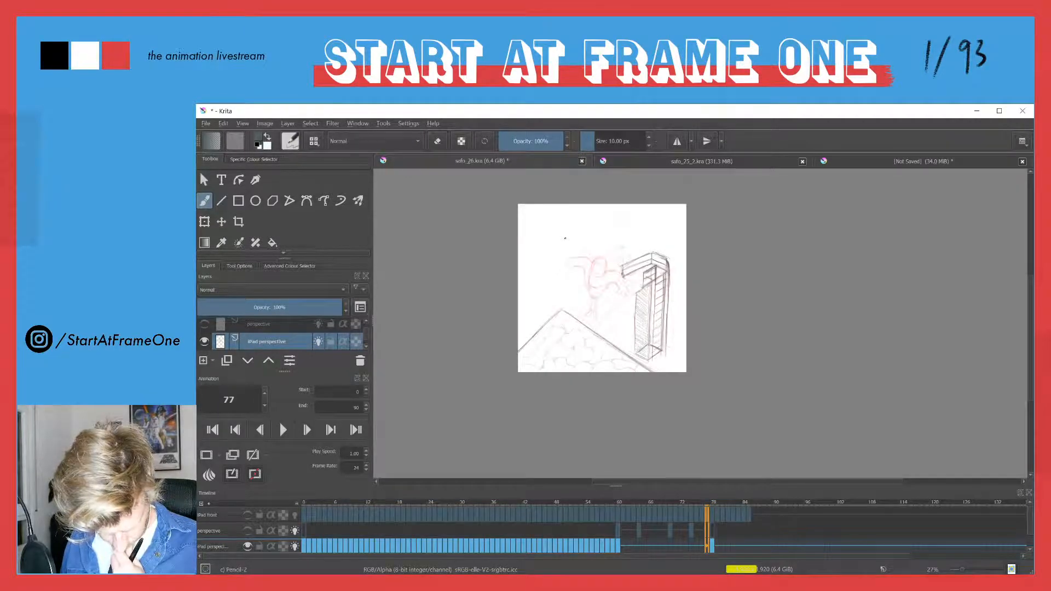
key(Right)
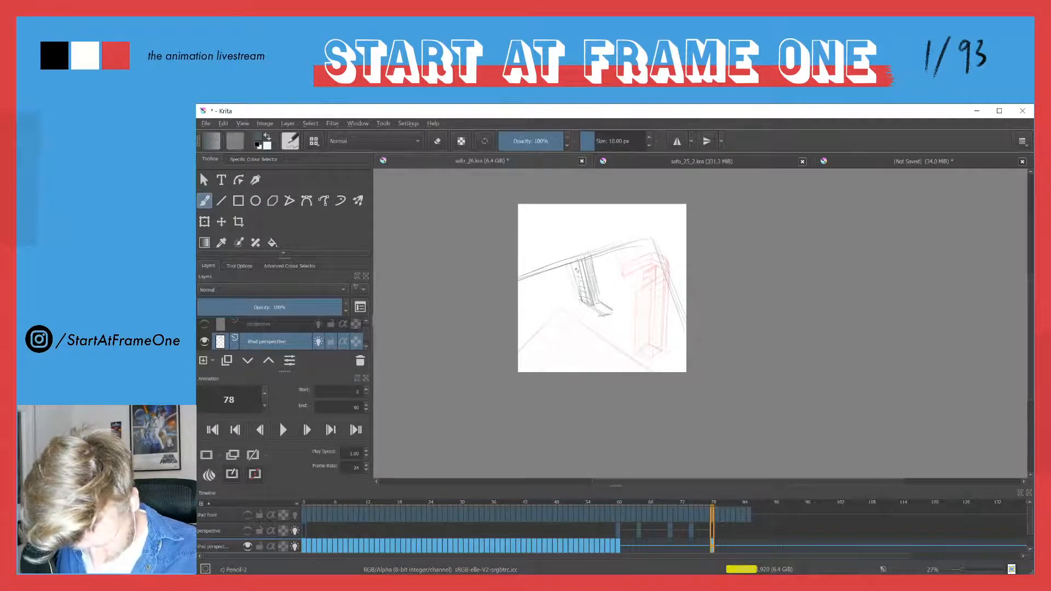
key(Left)
key(Right)
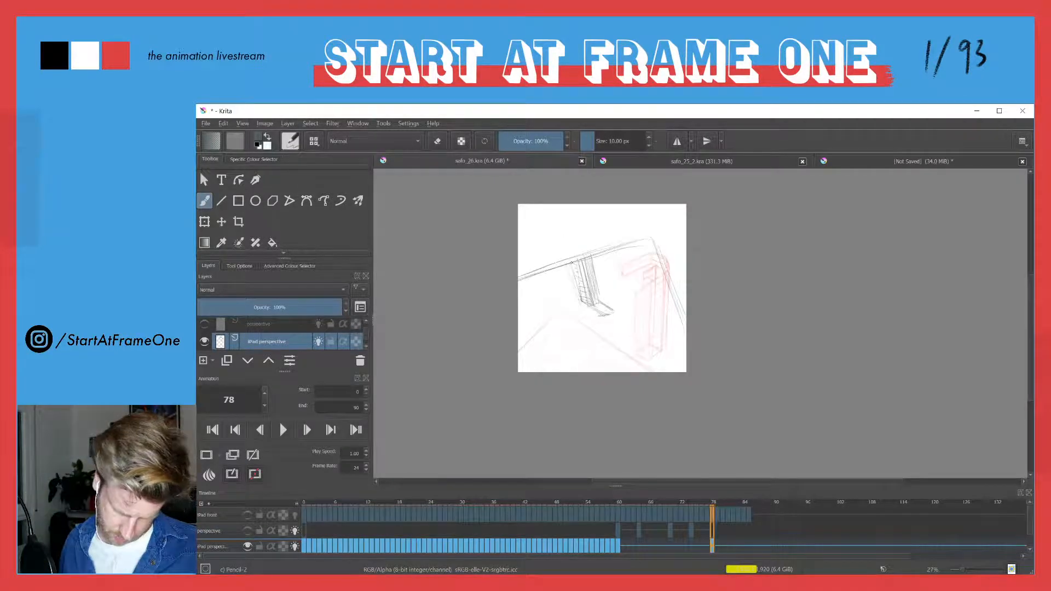
key(Left)
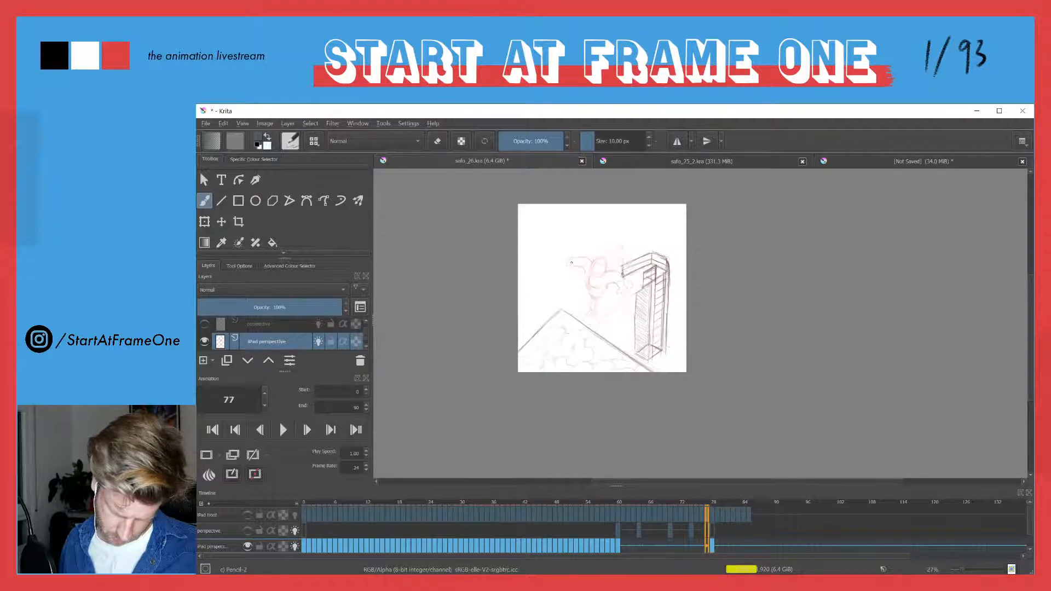
Compare frames 77 and 78 with each other and with the layout sketch, ending on frame 77 of safo_26.kra.
key(Right)
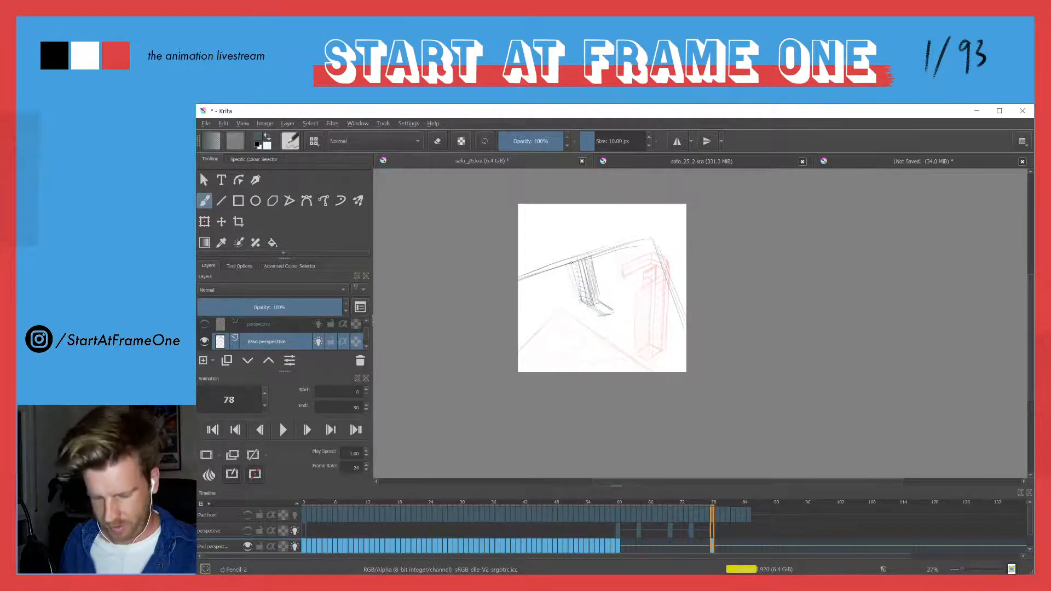
key(Left)
key(Right)
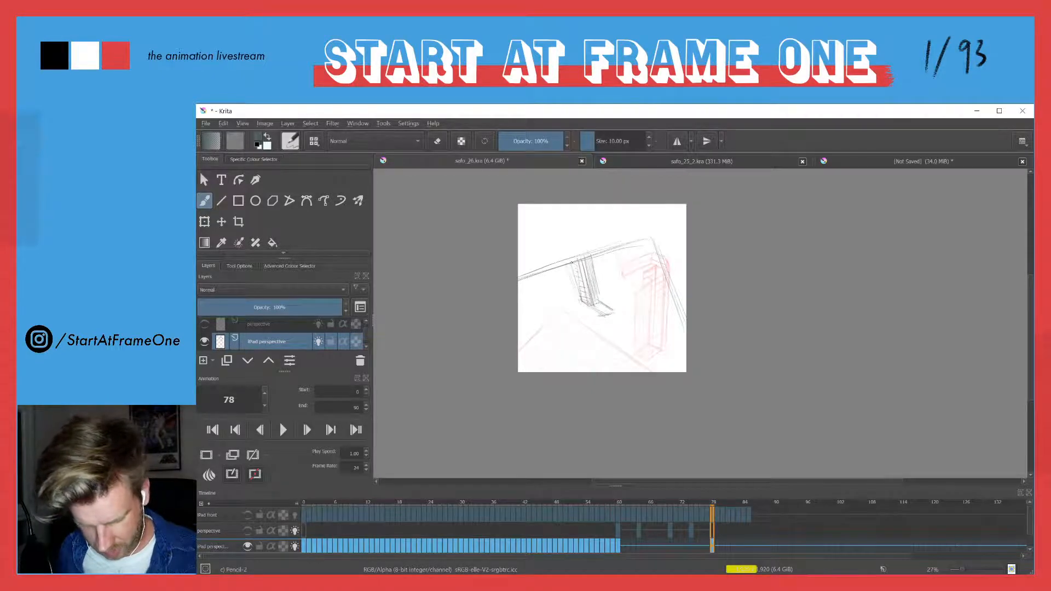
click(855, 161)
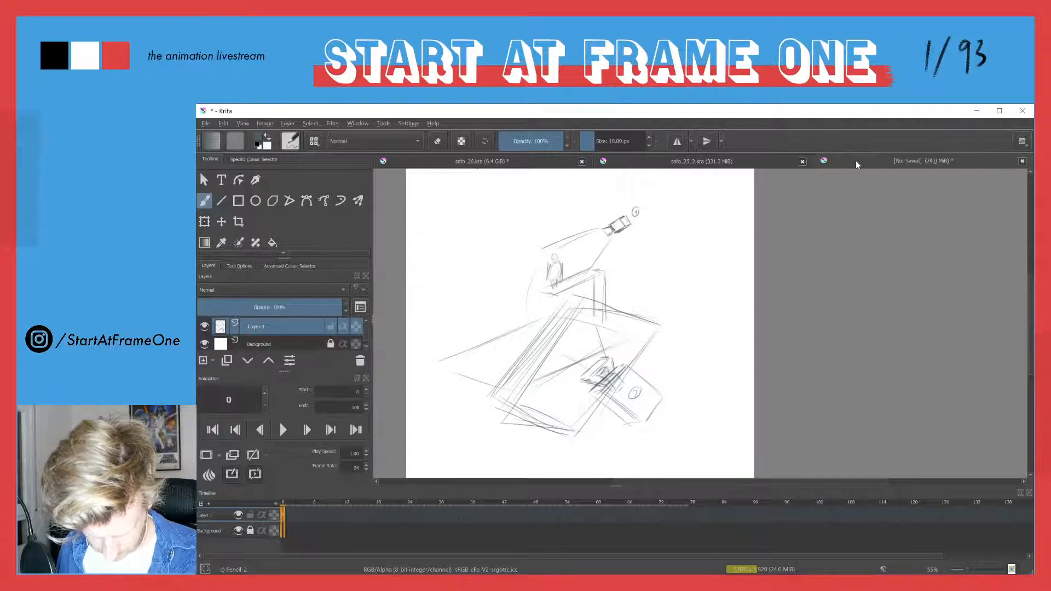
click(472, 160)
key(Left)
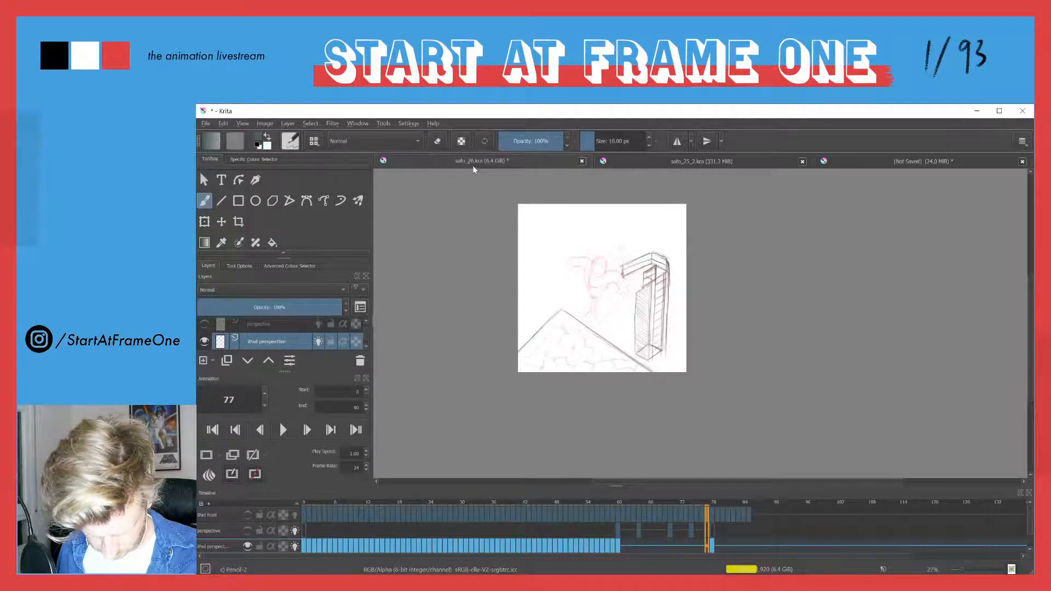
In the unsaved layout document, hide Layer 1, add a new paint layer and sketch a flat four-sided ground plane in perspective.
click(856, 162)
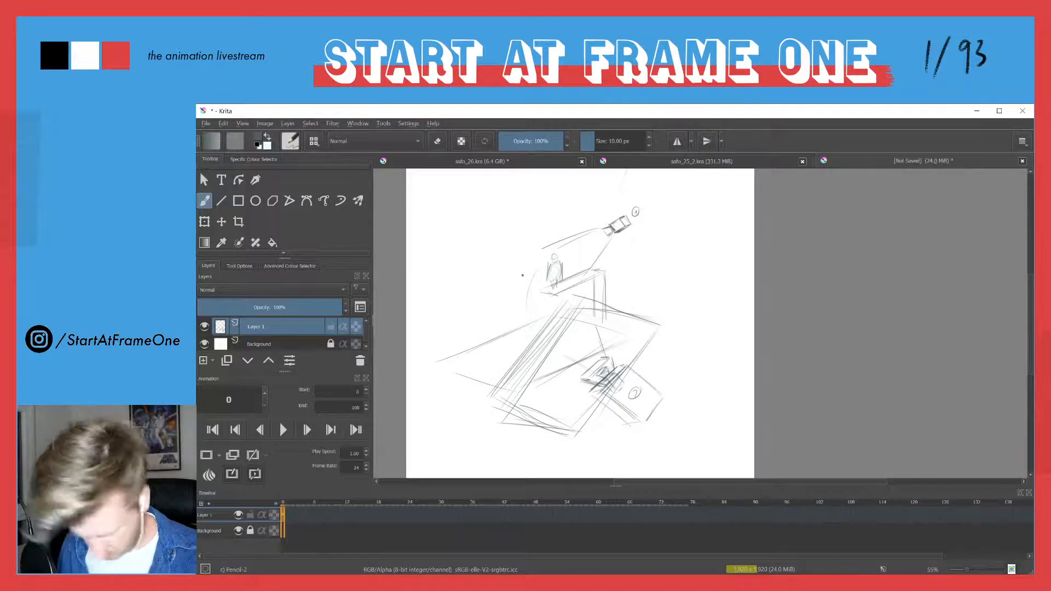
click(205, 326)
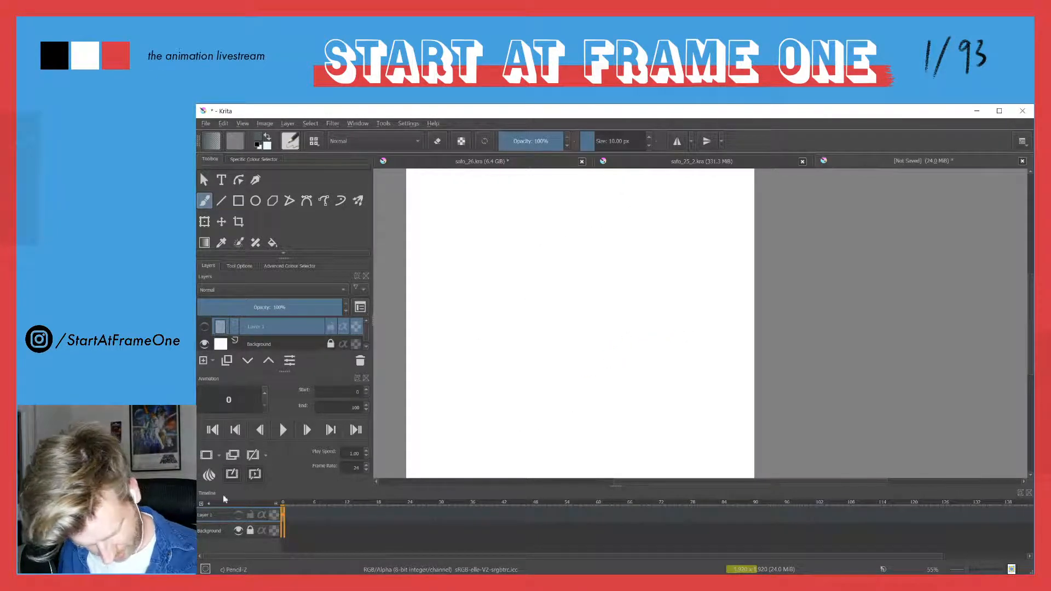
click(203, 360)
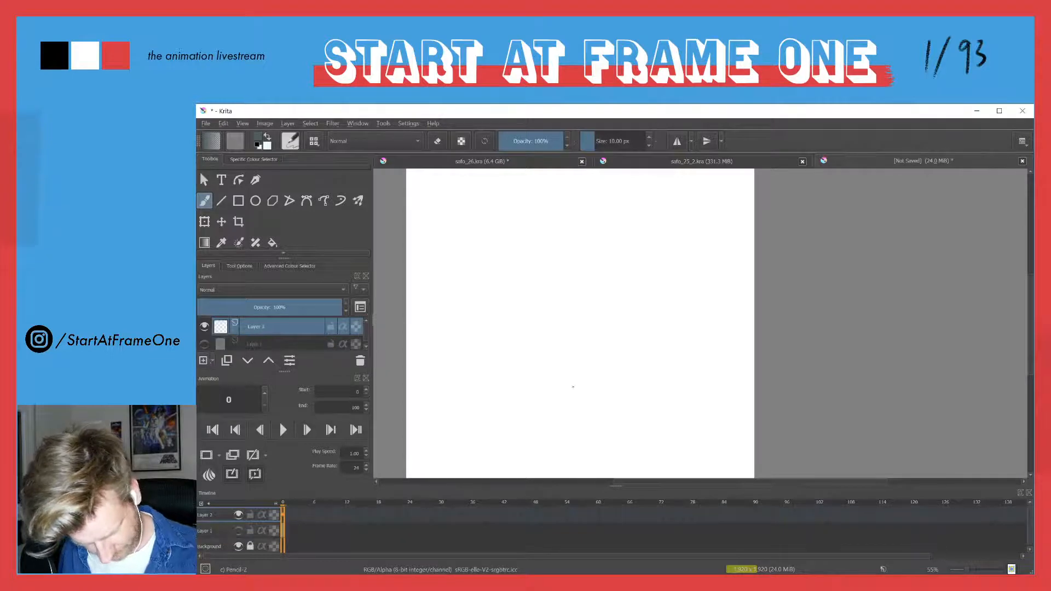
drag(578, 389, 666, 338)
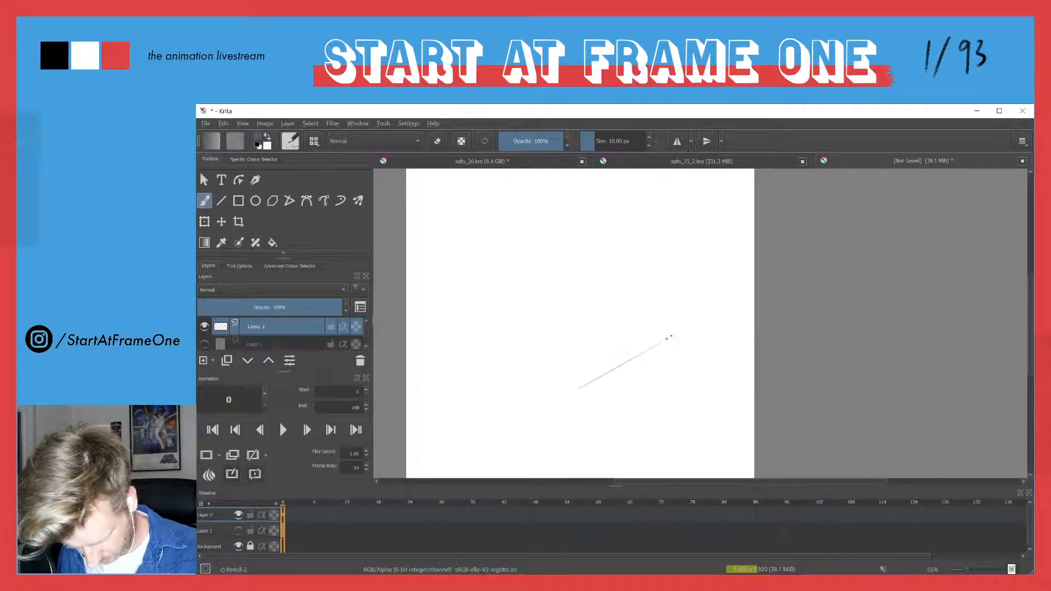
drag(600, 311, 665, 323)
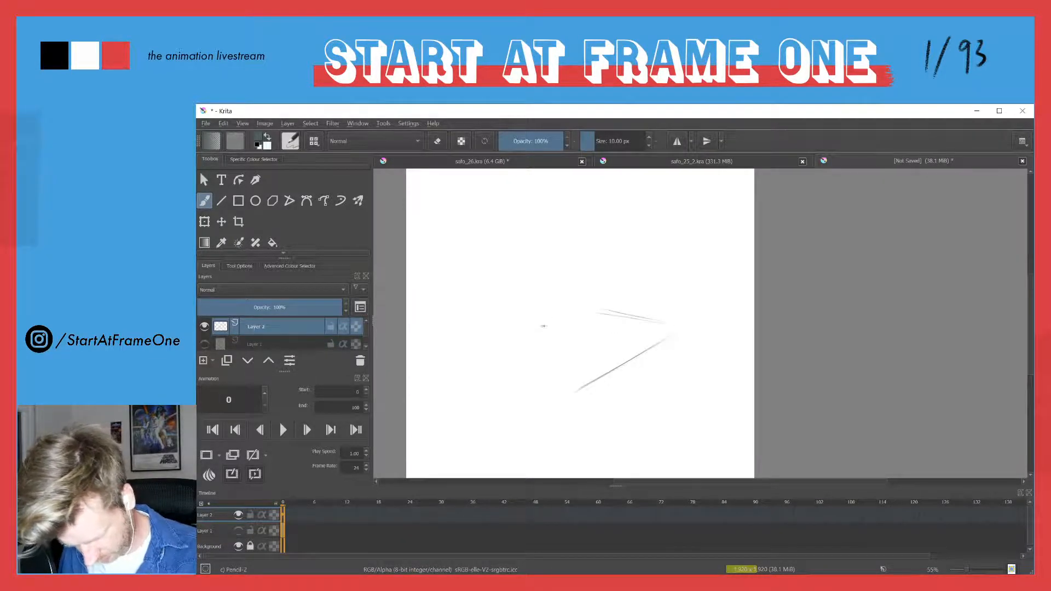
drag(501, 356, 567, 317)
mouse_move(572, 391)
mouse_down()
mouse_move(483, 364)
mouse_move(563, 317)
mouse_up()
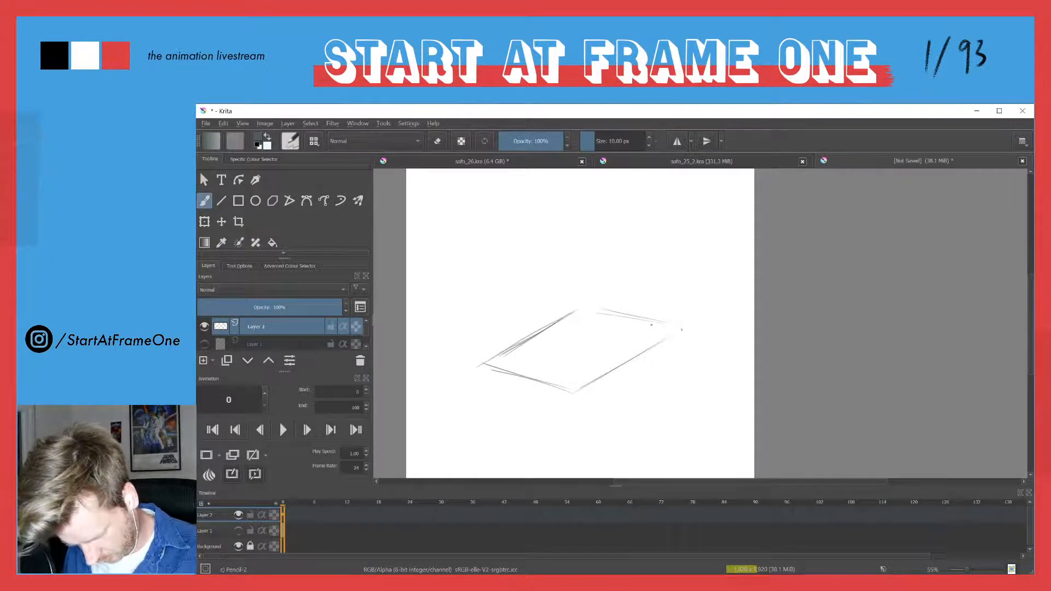
Sketch a small upright post on the plane's far edge with a beam reaching forward and down from its top.
mouse_move(663, 326)
mouse_down()
mouse_move(600, 312)
mouse_move(663, 323)
mouse_move(646, 280)
mouse_up()
drag(635, 317, 637, 278)
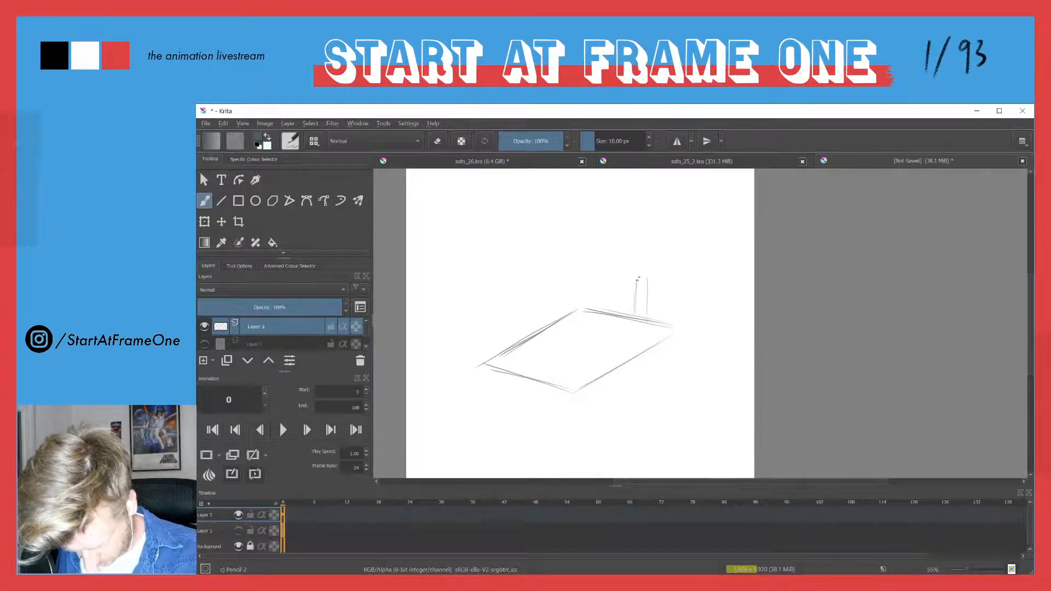
mouse_move(612, 313)
mouse_down()
mouse_move(637, 275)
mouse_move(609, 299)
mouse_move(645, 281)
mouse_move(602, 302)
mouse_move(623, 301)
mouse_move(642, 279)
mouse_move(635, 275)
mouse_move(612, 303)
mouse_move(635, 297)
mouse_move(645, 314)
mouse_move(634, 286)
mouse_move(640, 314)
mouse_up()
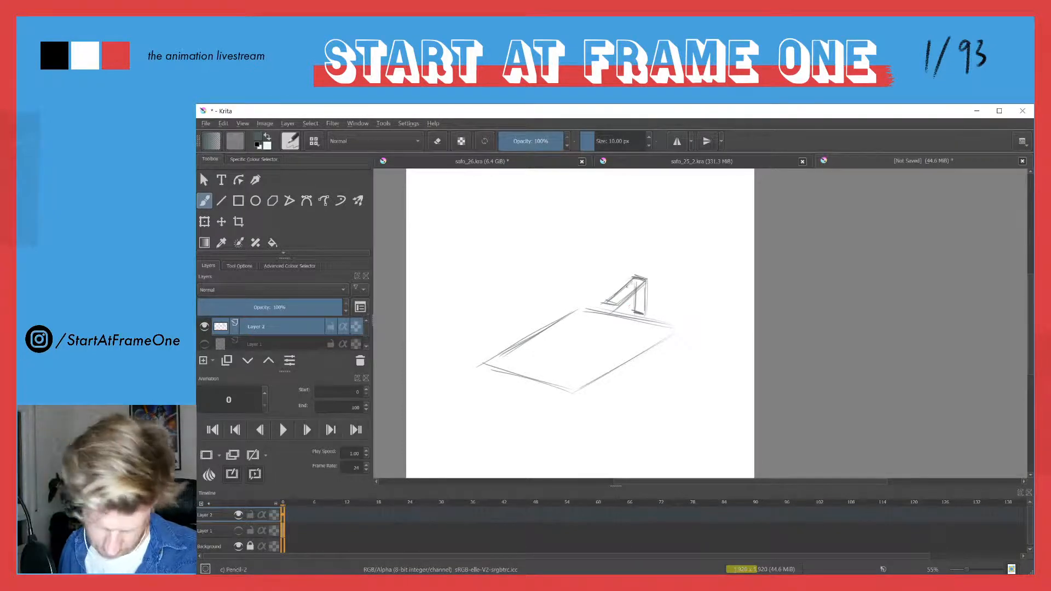
mouse_move(633, 278)
mouse_down()
mouse_move(609, 298)
mouse_move(618, 305)
mouse_up()
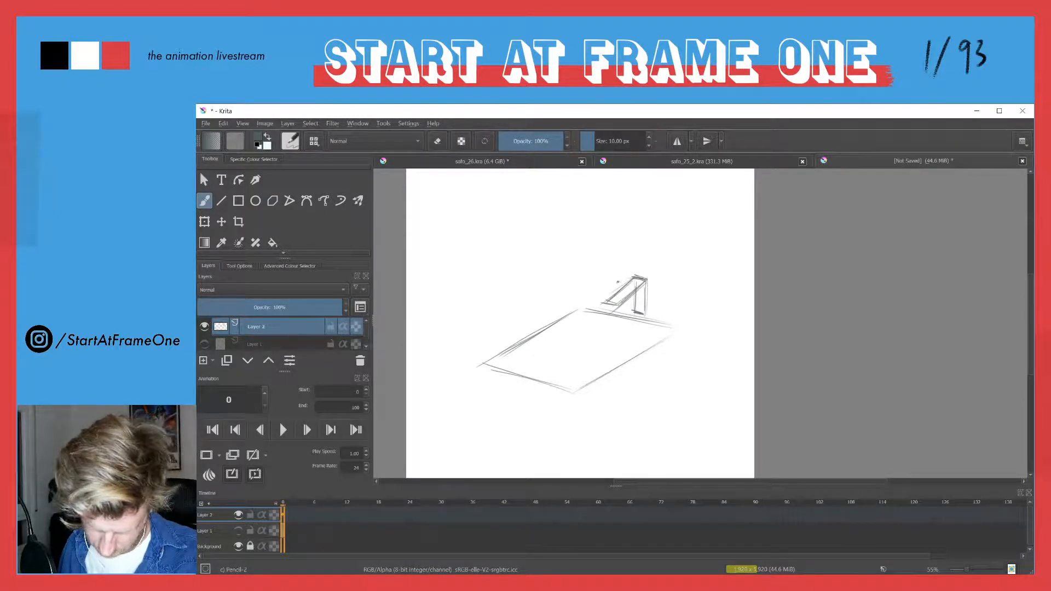
Using frame 77 as reference, outline the camera's view area on the ground plane and strengthen its edge beside the plane.
click(446, 165)
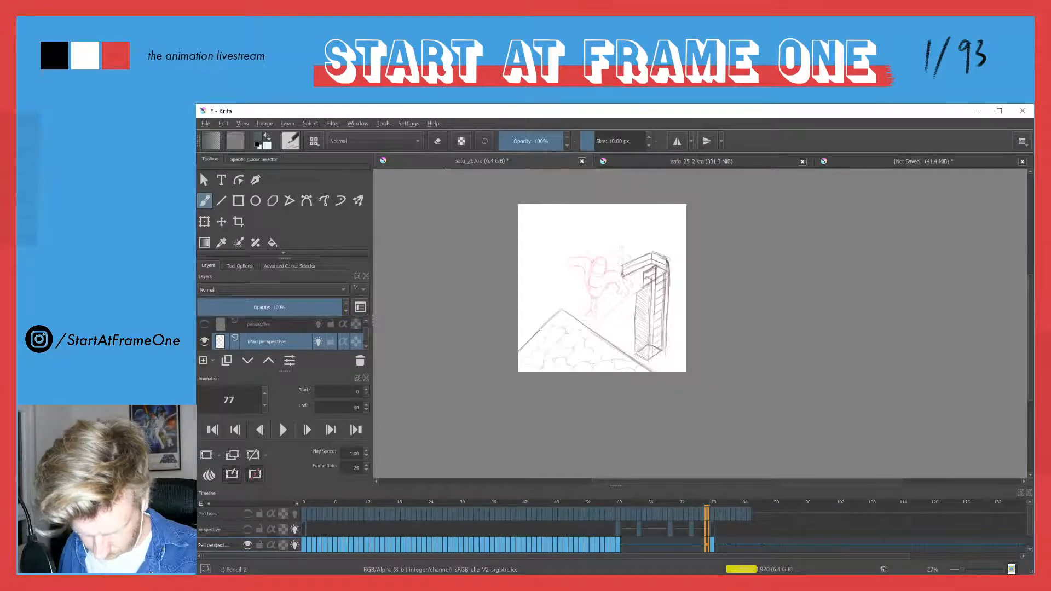
click(872, 162)
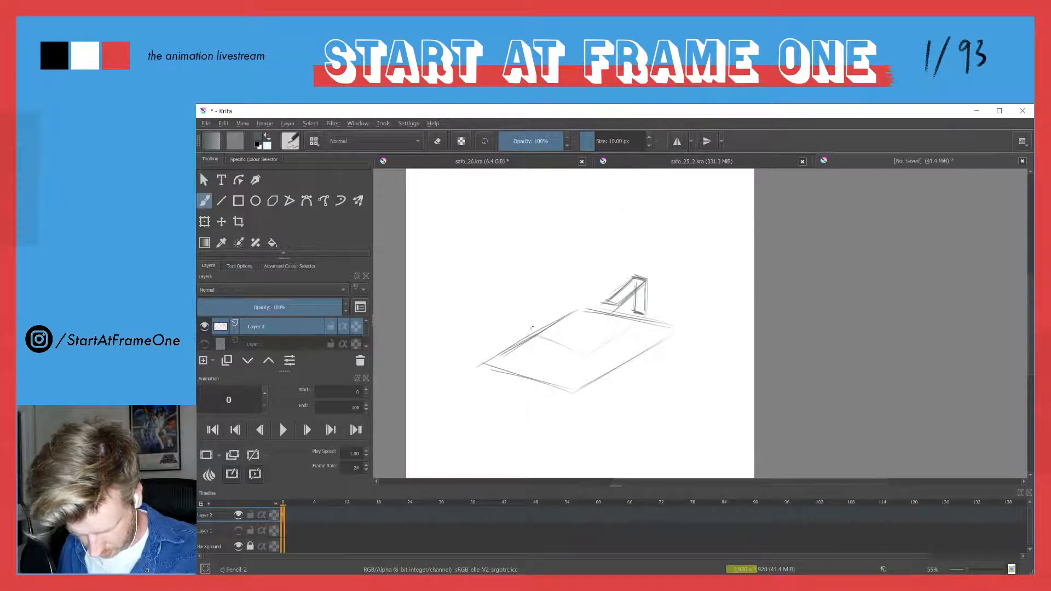
mouse_move(558, 307)
mouse_down()
mouse_move(622, 326)
mouse_move(654, 309)
mouse_move(619, 332)
mouse_move(663, 300)
mouse_move(582, 291)
mouse_up()
drag(589, 350, 629, 324)
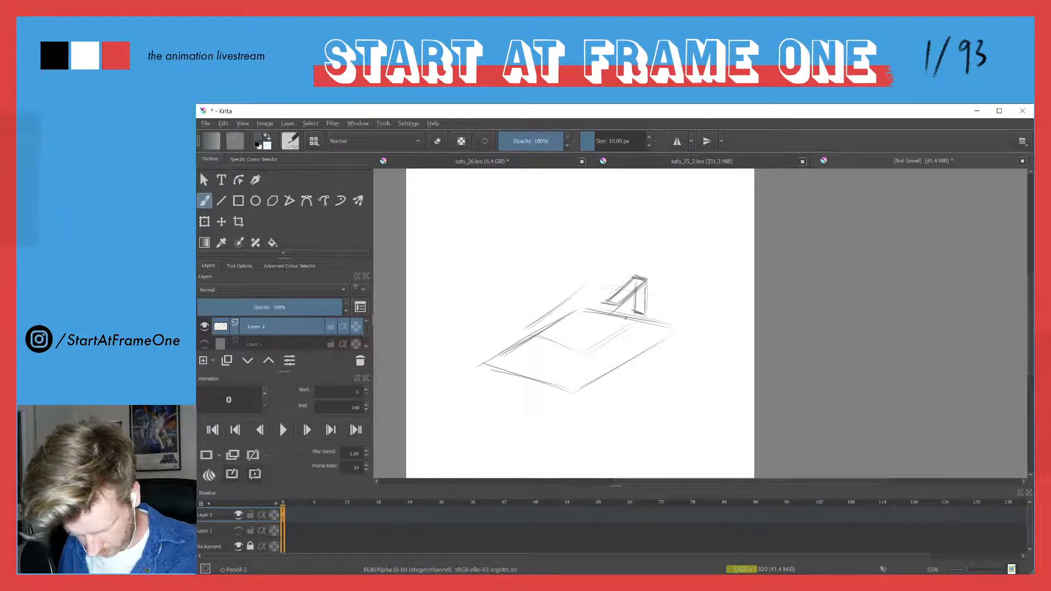
drag(579, 284, 527, 328)
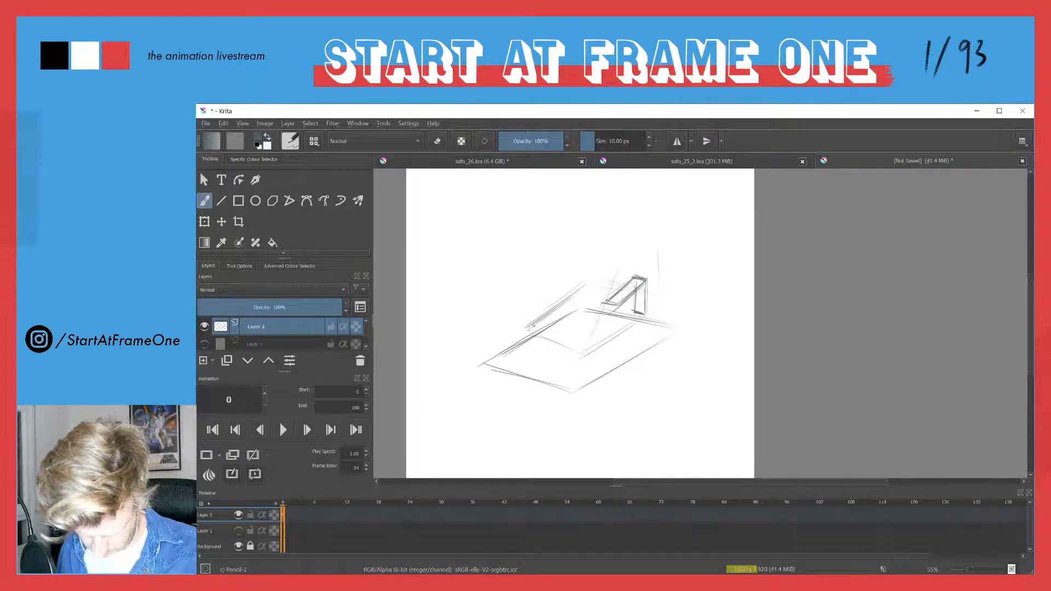
Draw sight lines rising from the view area's corners and converging above the post.
drag(589, 267, 541, 316)
mouse_move(659, 295)
mouse_down()
mouse_move(651, 246)
mouse_move(659, 296)
mouse_up()
drag(626, 256, 589, 335)
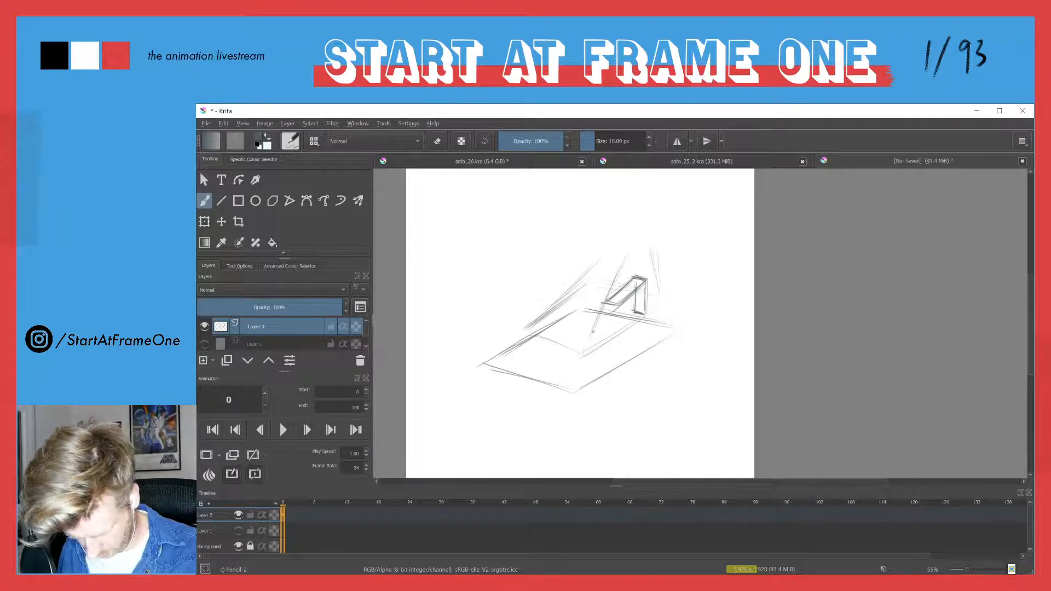
drag(621, 275, 588, 341)
drag(607, 253, 537, 321)
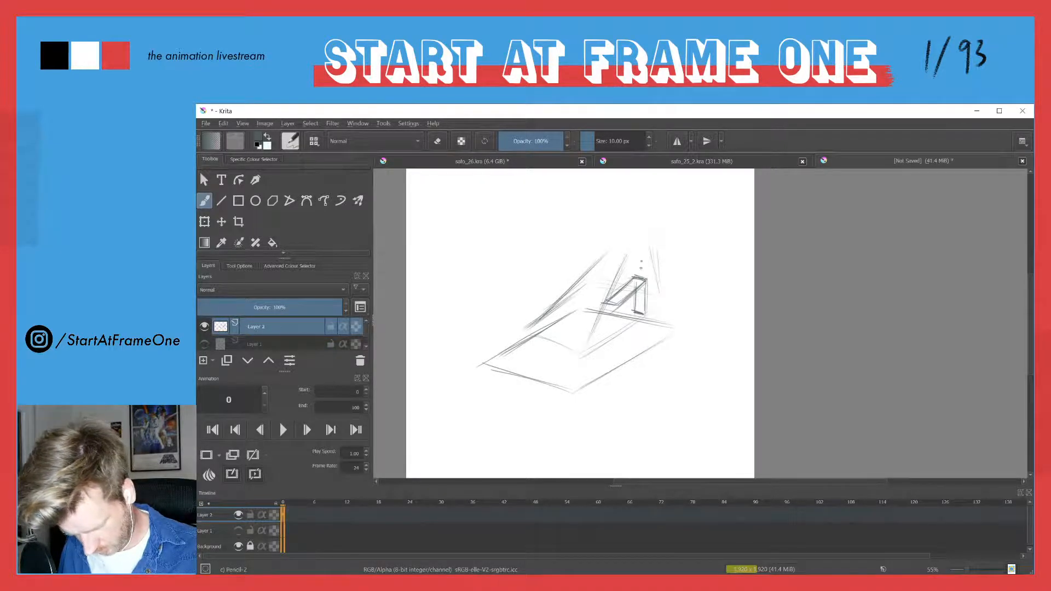
Sketch a box-shaped camera above the post where the sight lines converge.
drag(652, 267, 649, 286)
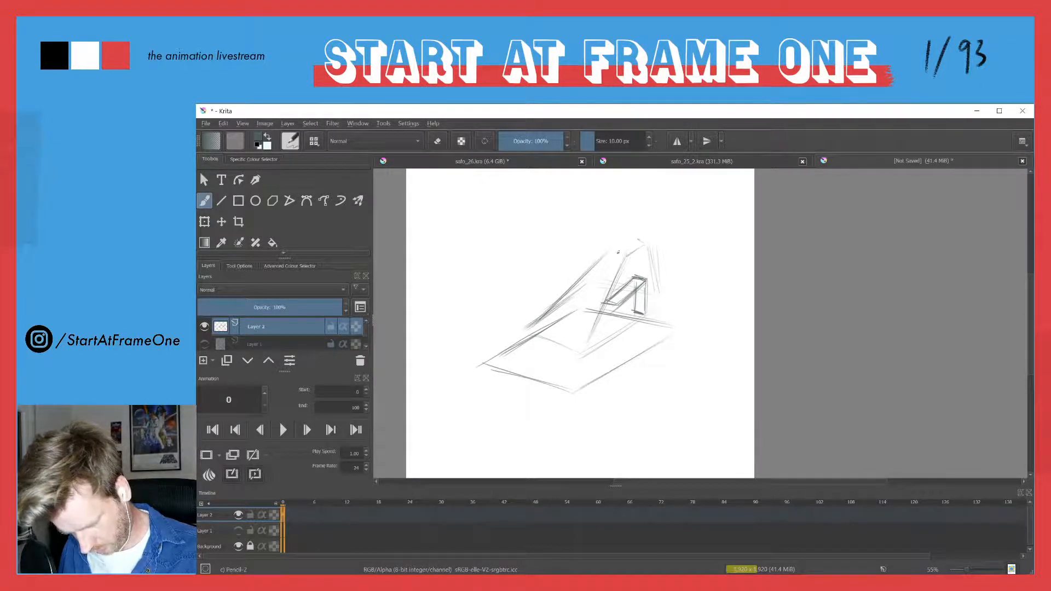
mouse_move(609, 252)
mouse_down()
mouse_move(638, 239)
mouse_move(623, 255)
mouse_up()
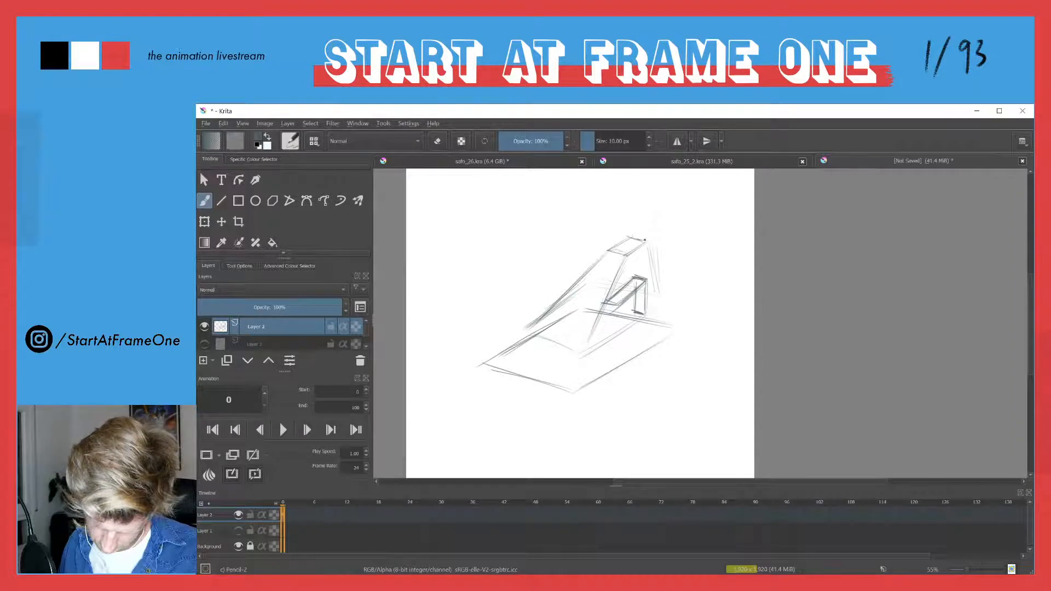
mouse_move(633, 239)
mouse_down()
mouse_move(655, 212)
mouse_move(647, 241)
mouse_move(616, 220)
mouse_move(653, 215)
mouse_move(643, 219)
mouse_up()
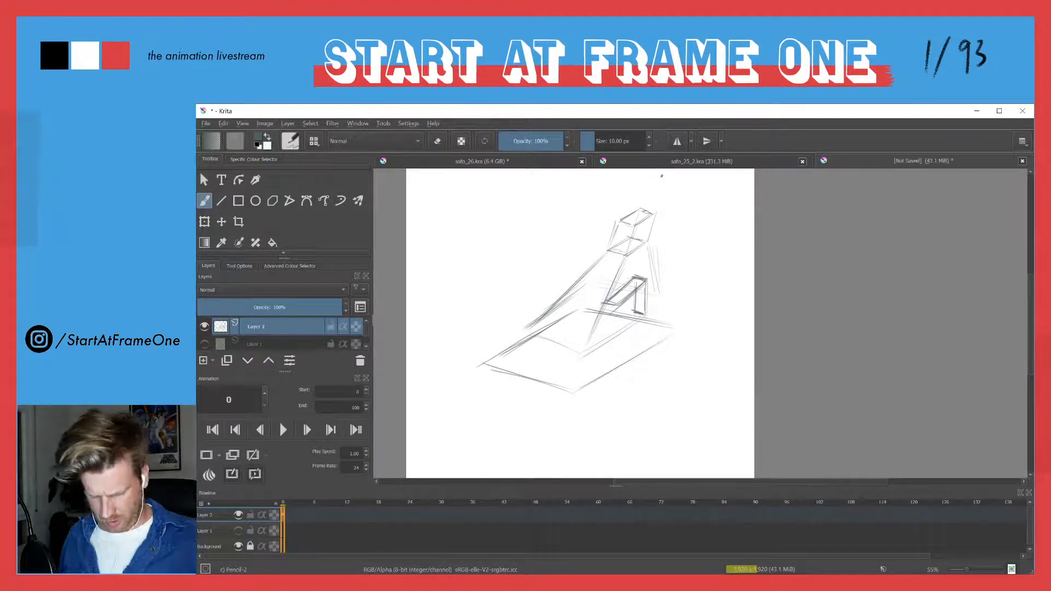
Reinforce the view area's near and far edges and the sight lines leading up to the upper camera.
mouse_move(530, 336)
mouse_down()
mouse_move(580, 356)
mouse_move(560, 348)
mouse_up()
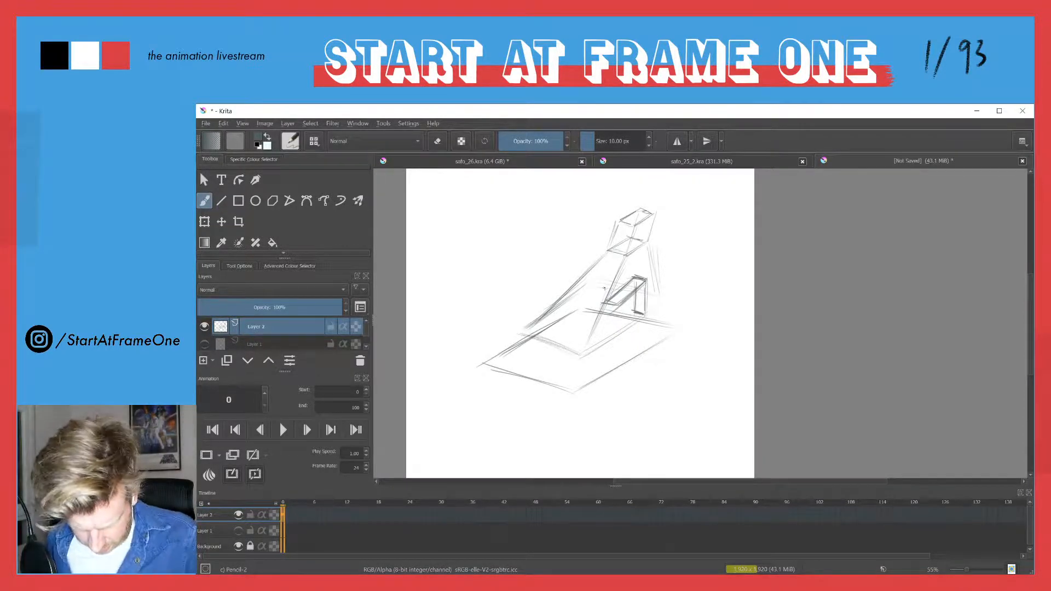
drag(597, 282, 622, 285)
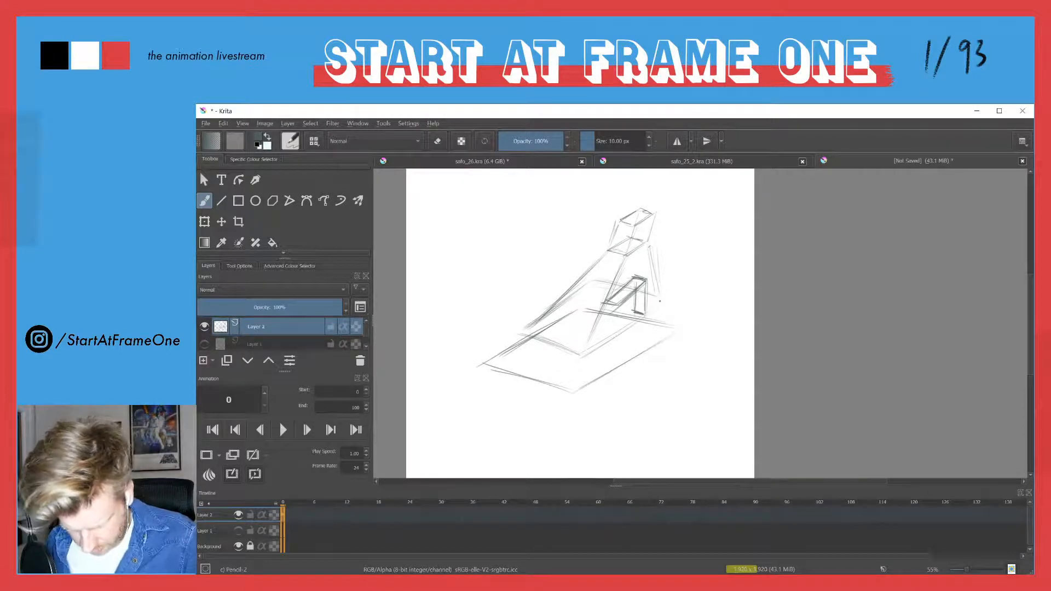
mouse_move(649, 248)
mouse_down()
mouse_move(659, 297)
mouse_move(586, 332)
mouse_up()
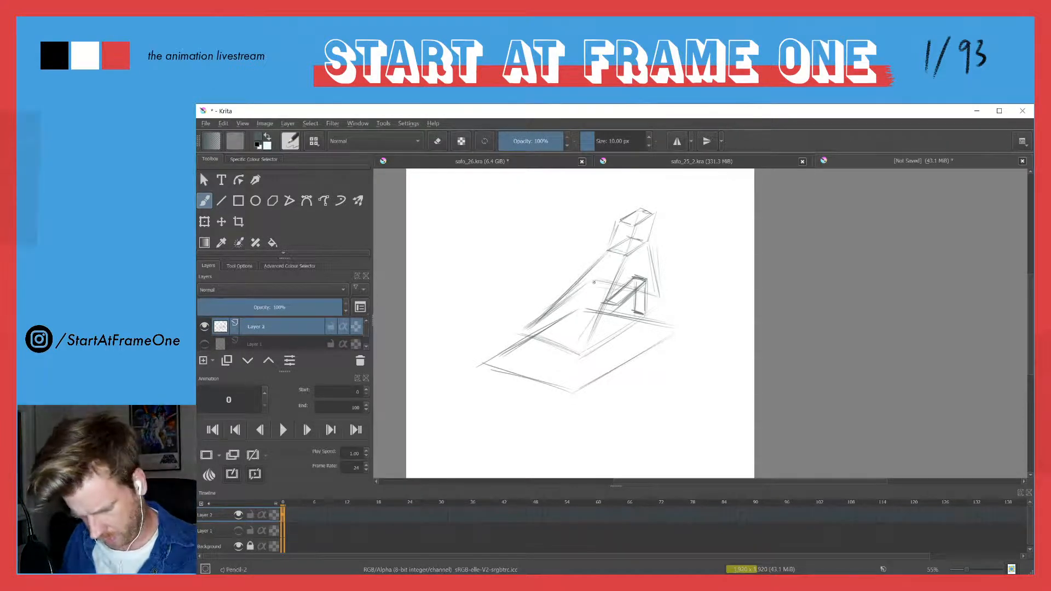
drag(595, 275, 620, 248)
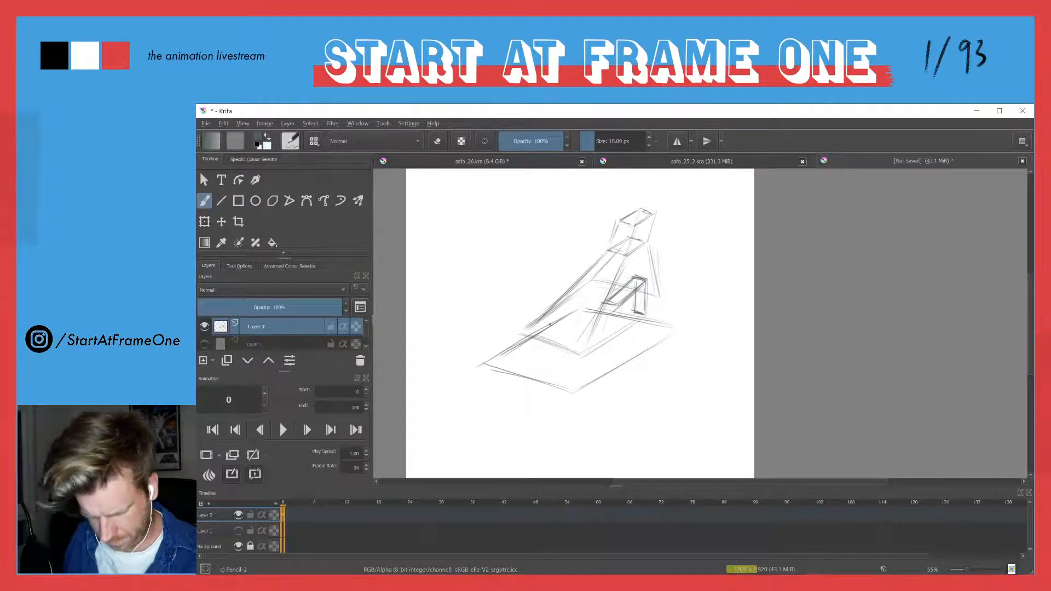
After rechecking frame 77, sketch a second camera below the ground plane with sight lines running down to it from the view area.
click(469, 164)
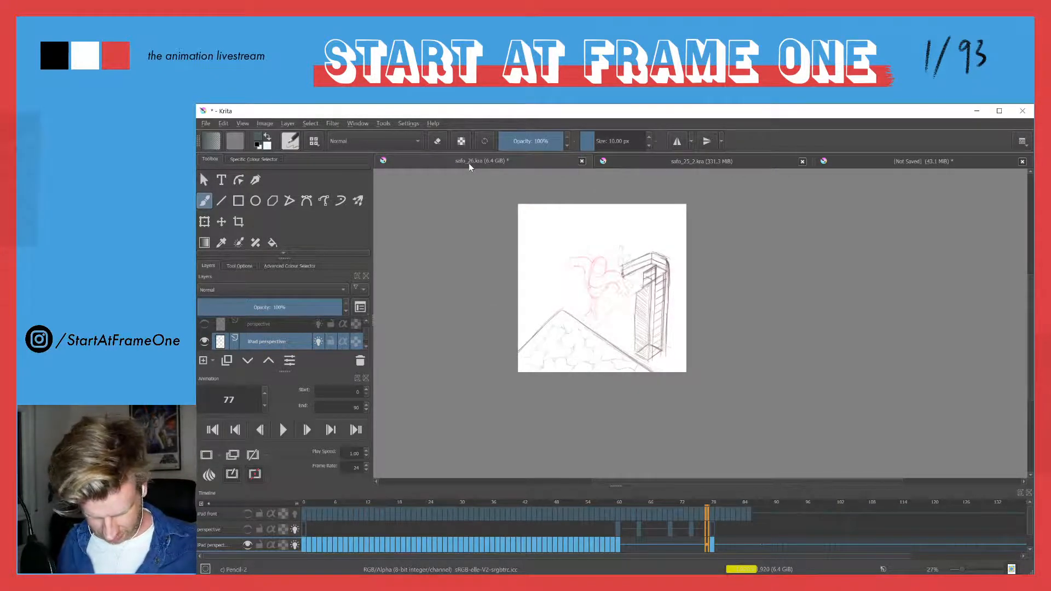
click(852, 160)
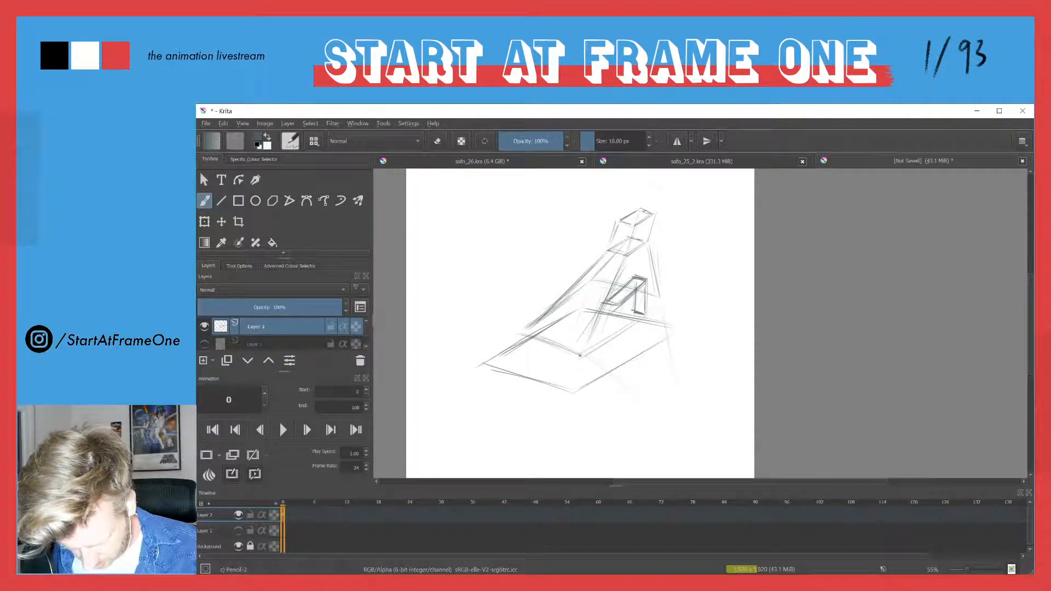
drag(661, 339, 659, 388)
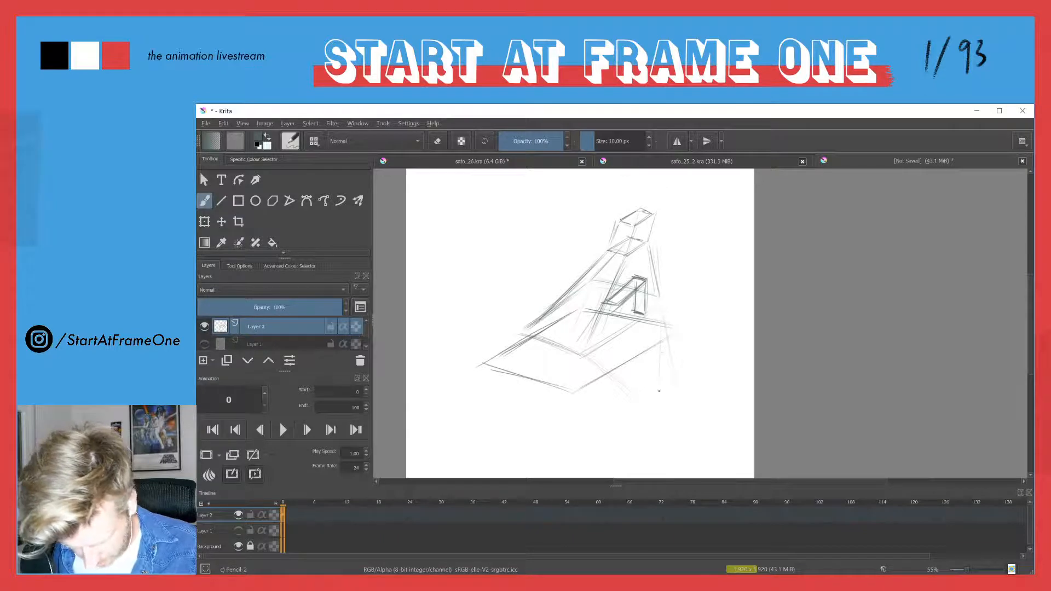
drag(662, 334, 658, 390)
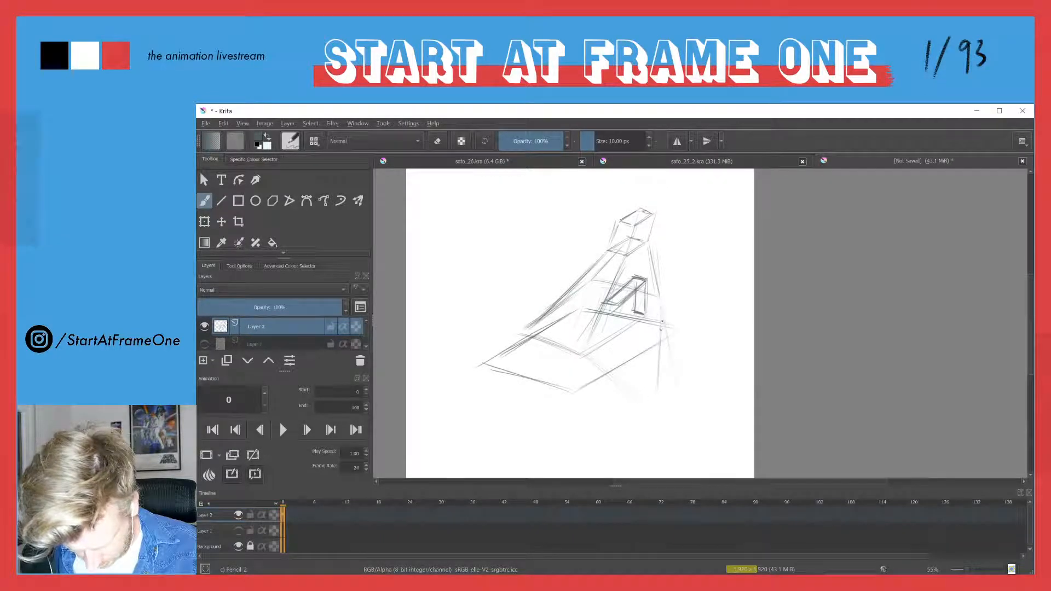
mouse_move(582, 354)
mouse_down()
mouse_move(628, 402)
mouse_move(652, 397)
mouse_up()
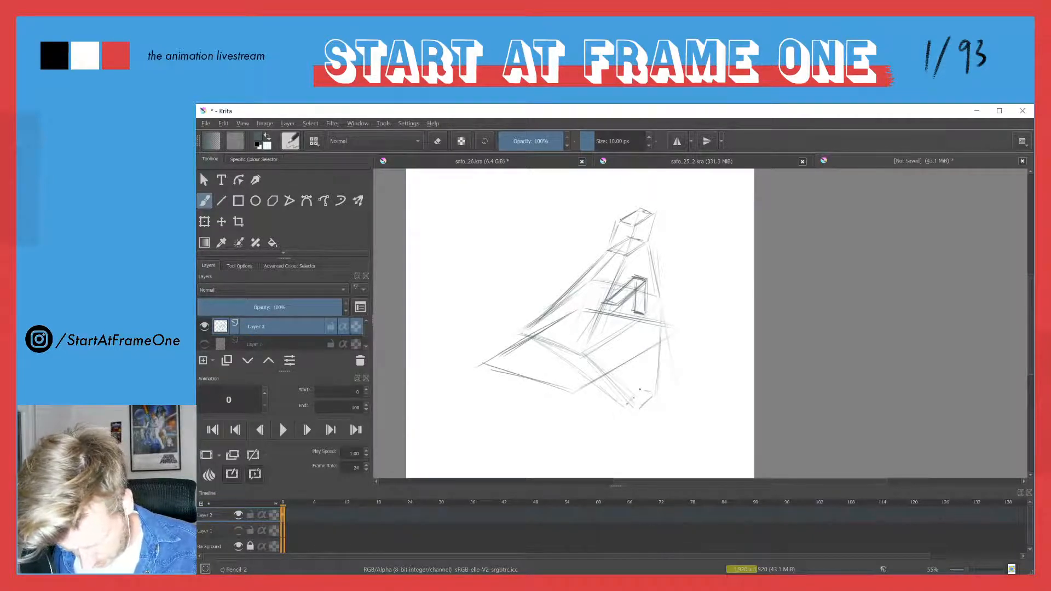
mouse_move(639, 389)
mouse_down()
mouse_move(621, 406)
mouse_move(649, 393)
mouse_move(623, 405)
mouse_move(647, 403)
mouse_up()
mouse_move(591, 359)
mouse_down()
mouse_move(633, 392)
mouse_move(624, 405)
mouse_up()
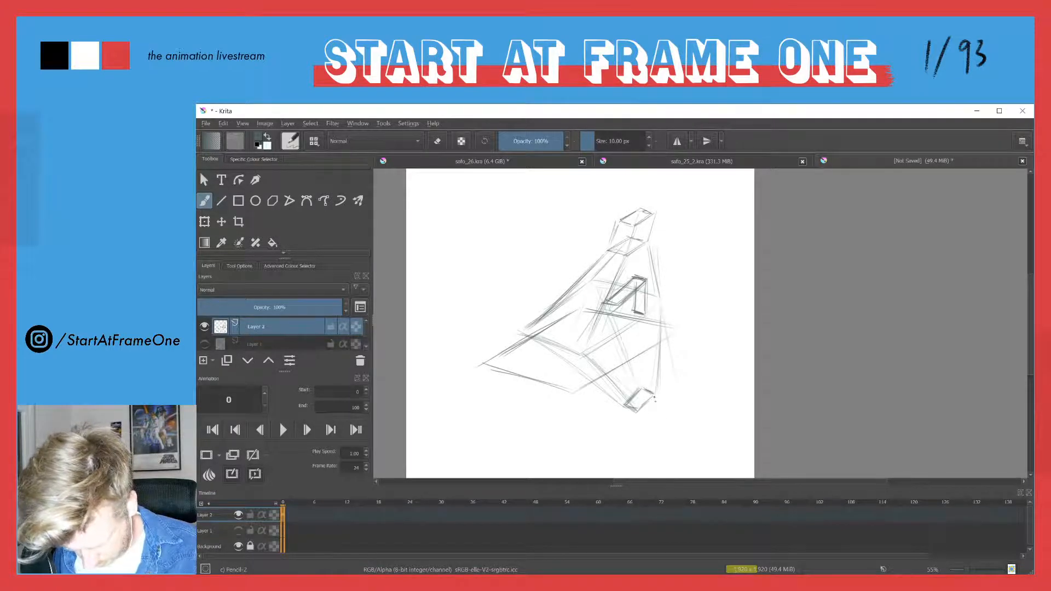
mouse_move(626, 408)
mouse_down()
mouse_move(639, 424)
mouse_move(653, 418)
mouse_move(646, 424)
mouse_move(635, 398)
mouse_up()
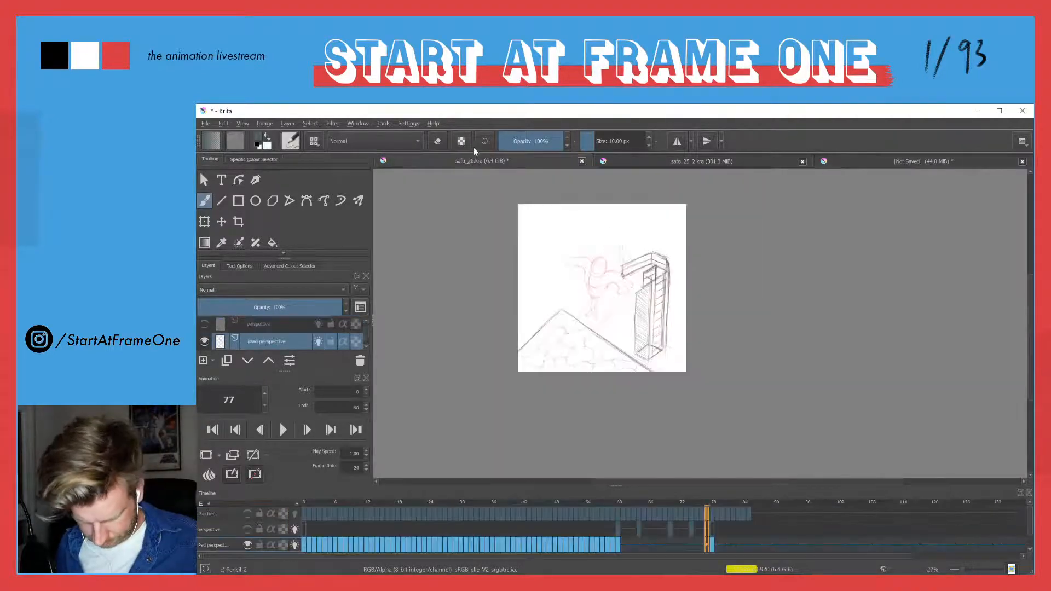
In the animation document, select the entire frame 78 sketch with a freehand selection and delete it.
click(476, 160)
click(712, 545)
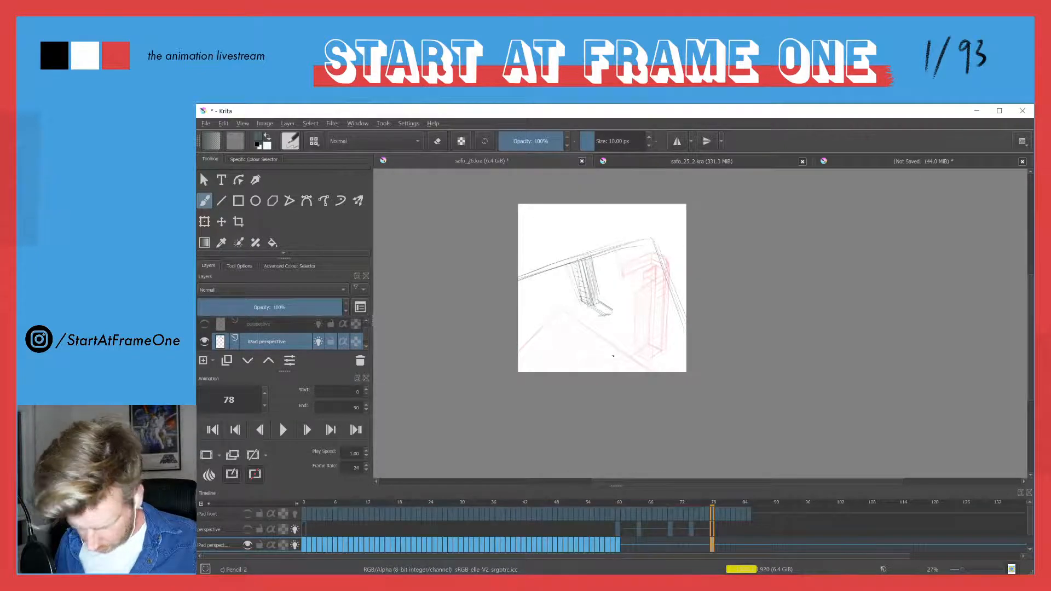
drag(631, 215, 685, 224)
drag(487, 248, 546, 218)
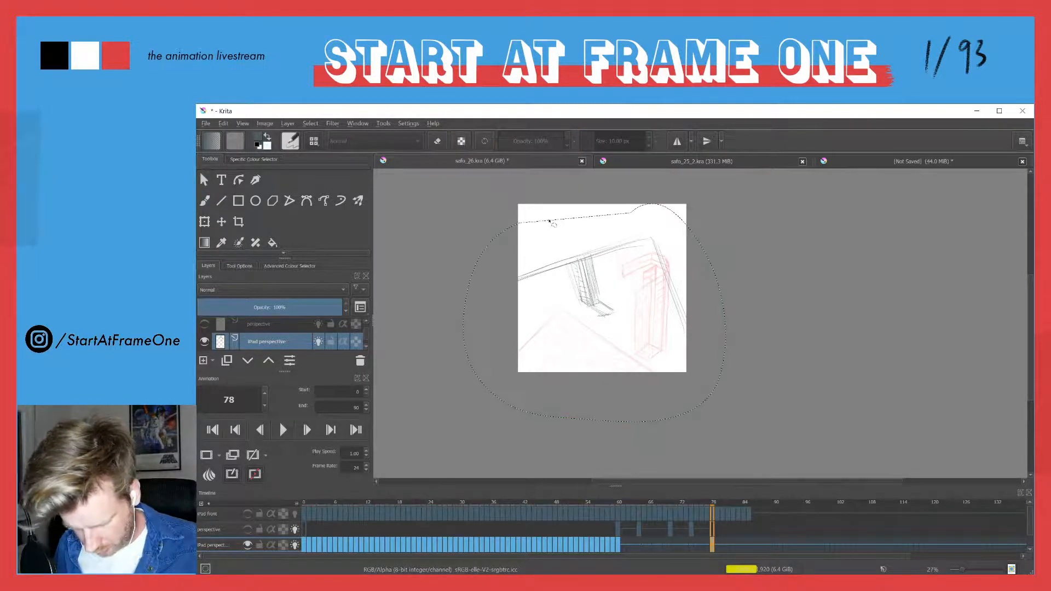
key(Delete)
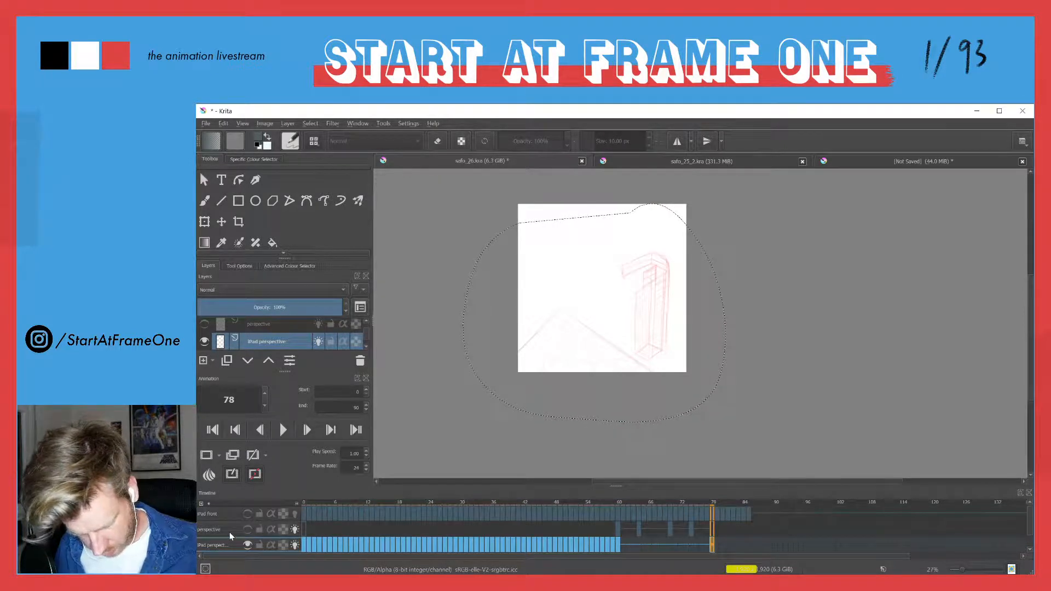
In the camera layout sketch, add small marks on the ground beneath the post and beside its top, checking against frame 78.
click(849, 165)
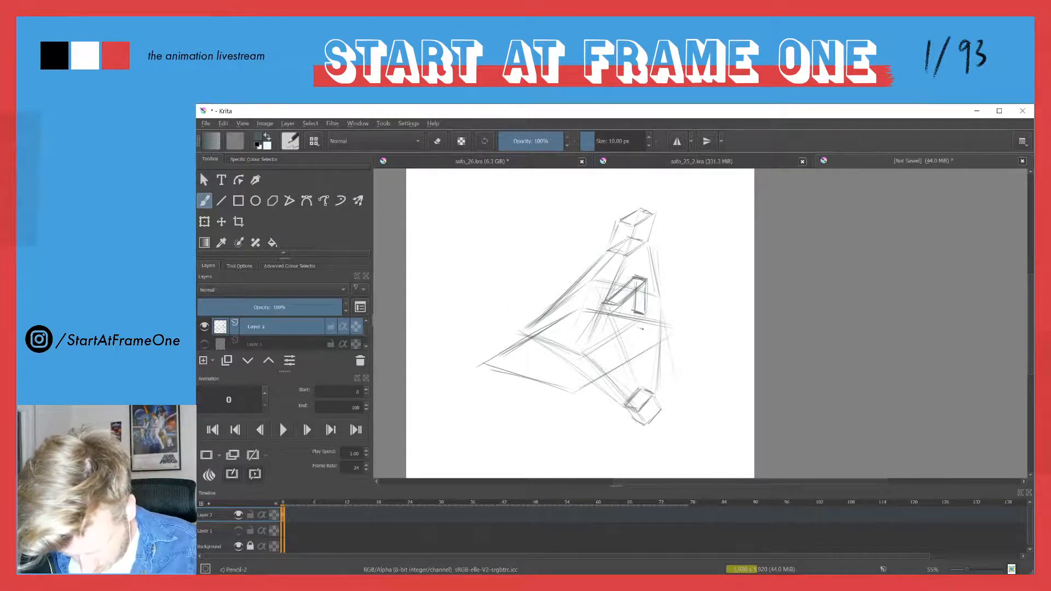
drag(627, 339, 635, 334)
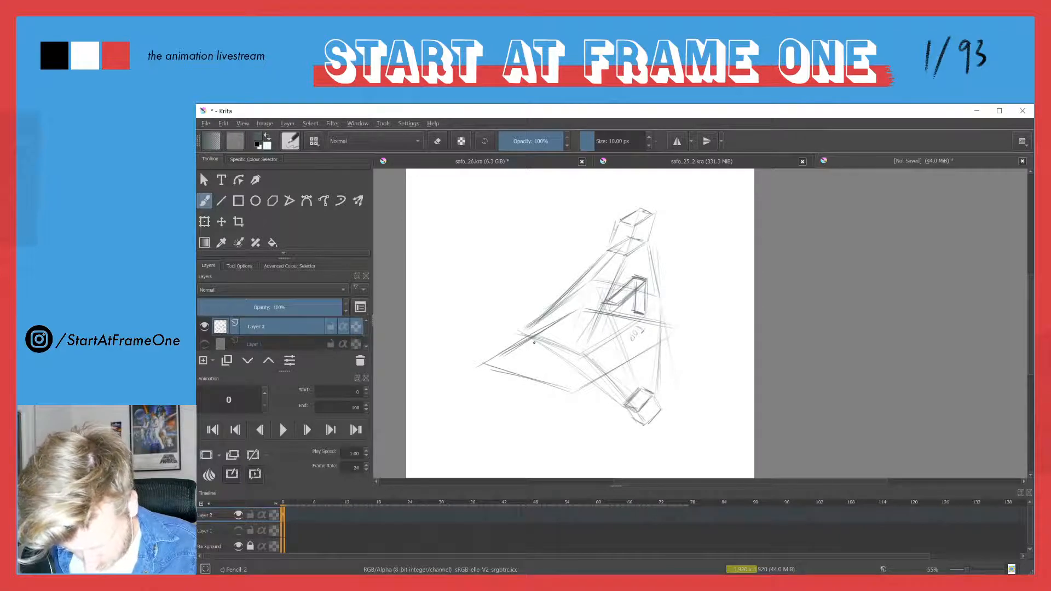
click(511, 158)
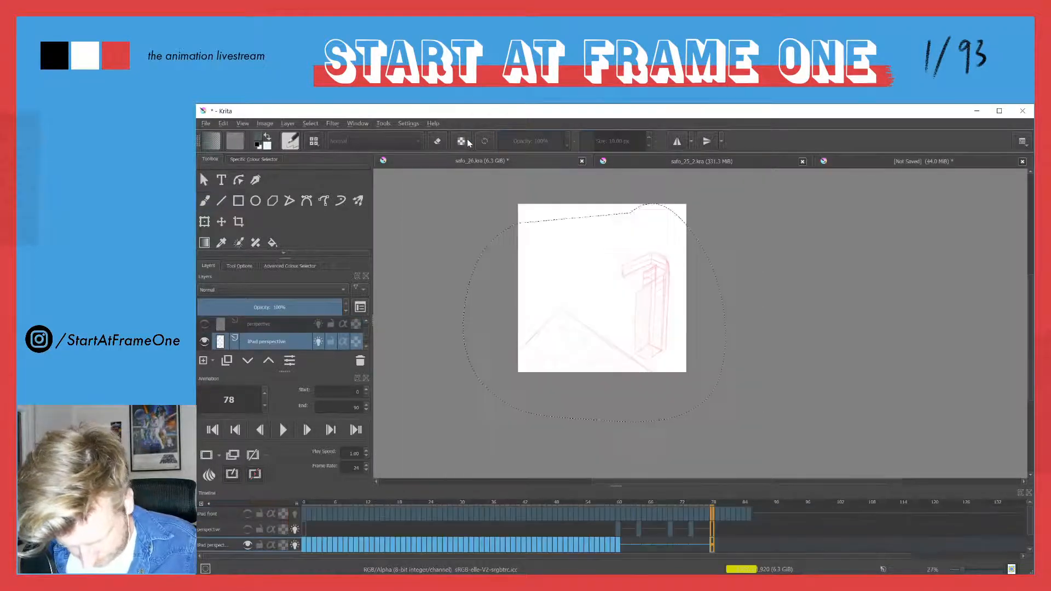
click(846, 158)
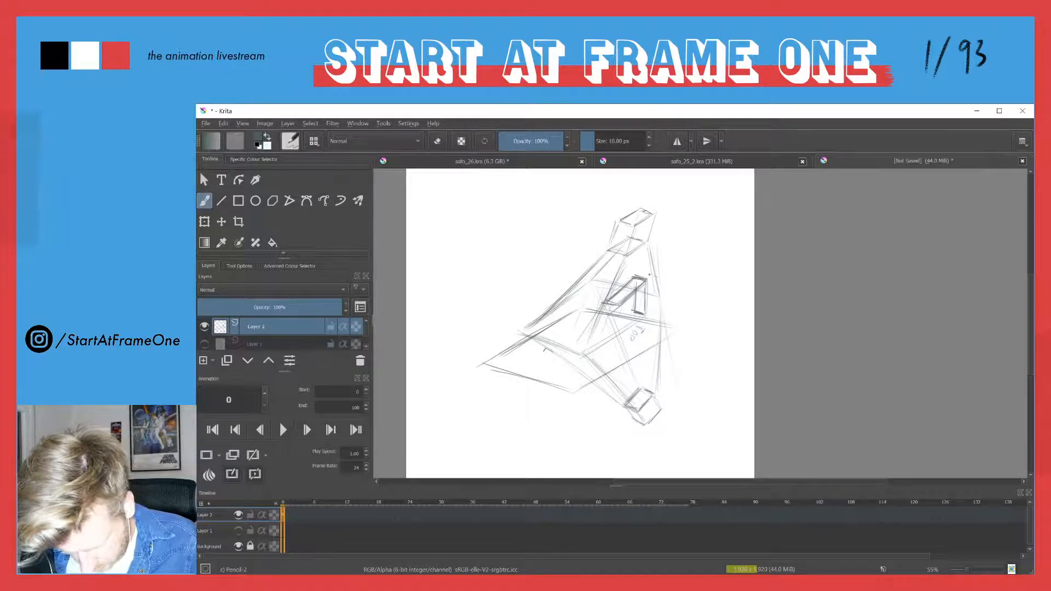
drag(655, 278, 653, 281)
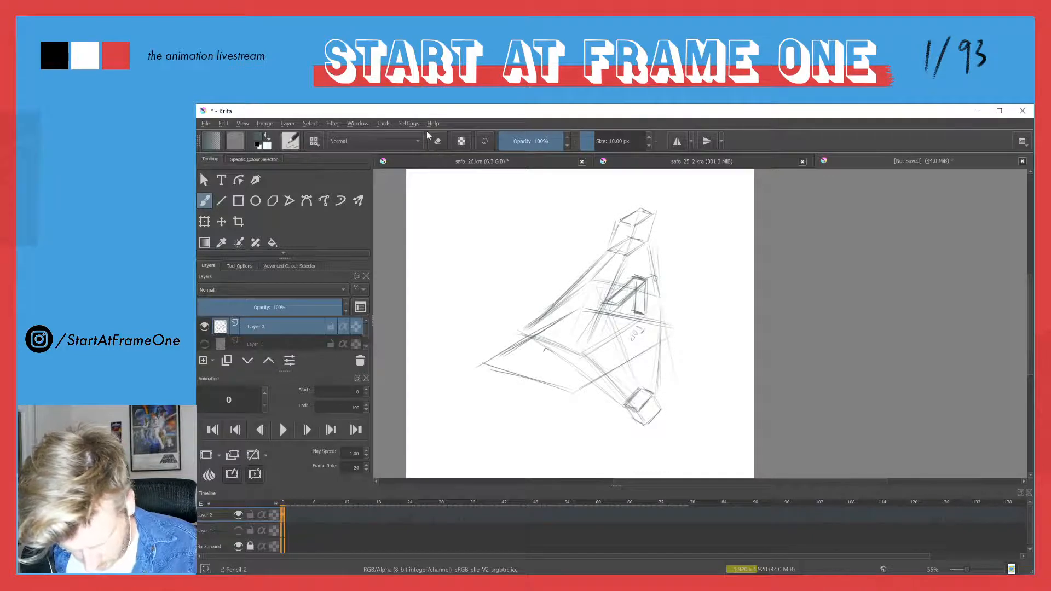
Back on frame 78, clear the selection and draw steep converging lines above the post and a diagonal ground edge rising toward it.
click(451, 161)
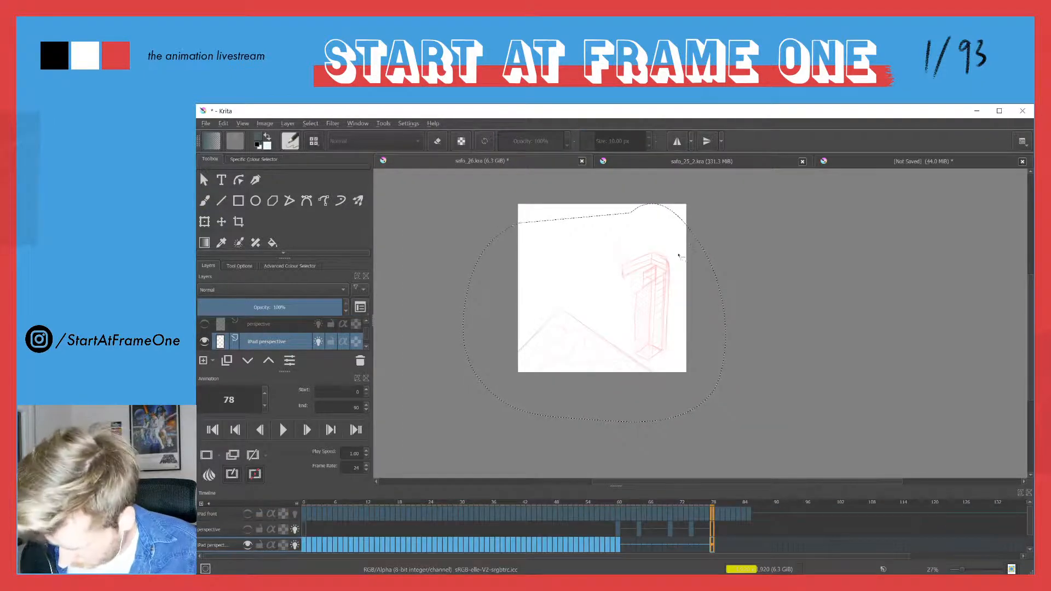
click(664, 265)
key(b)
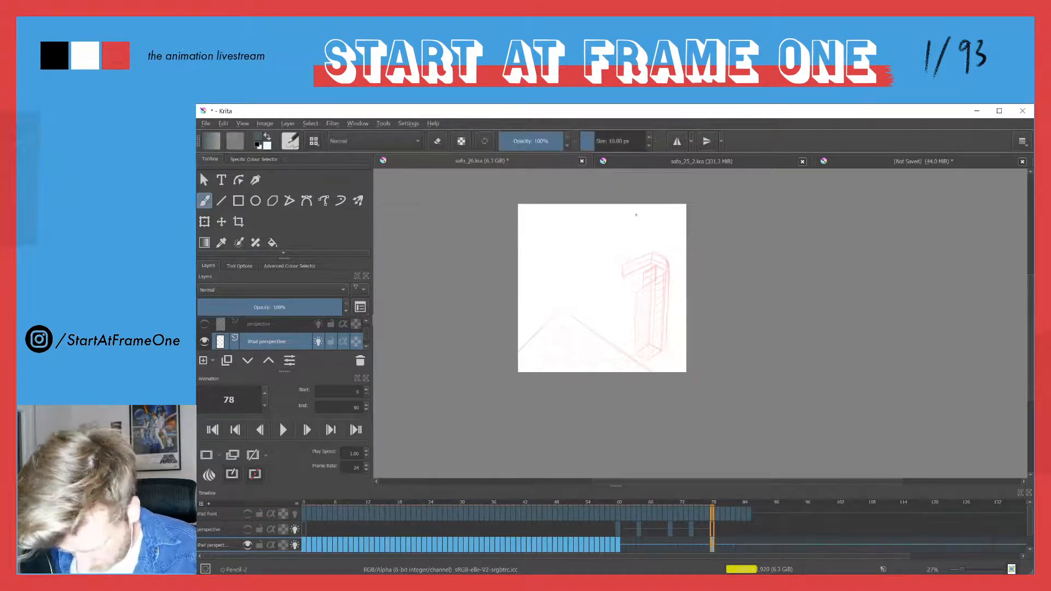
drag(633, 205, 654, 253)
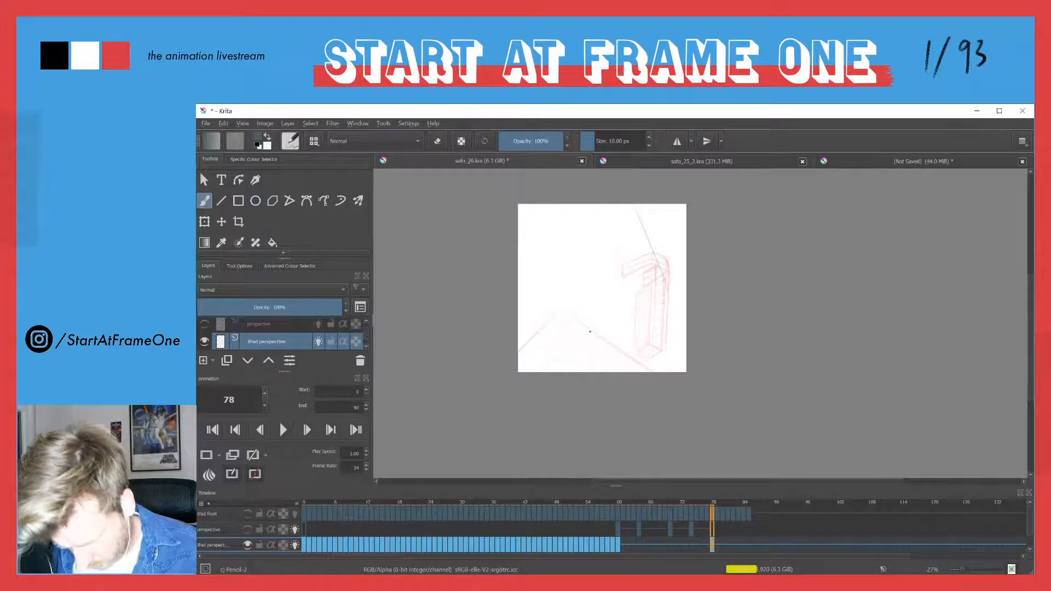
drag(586, 348, 546, 370)
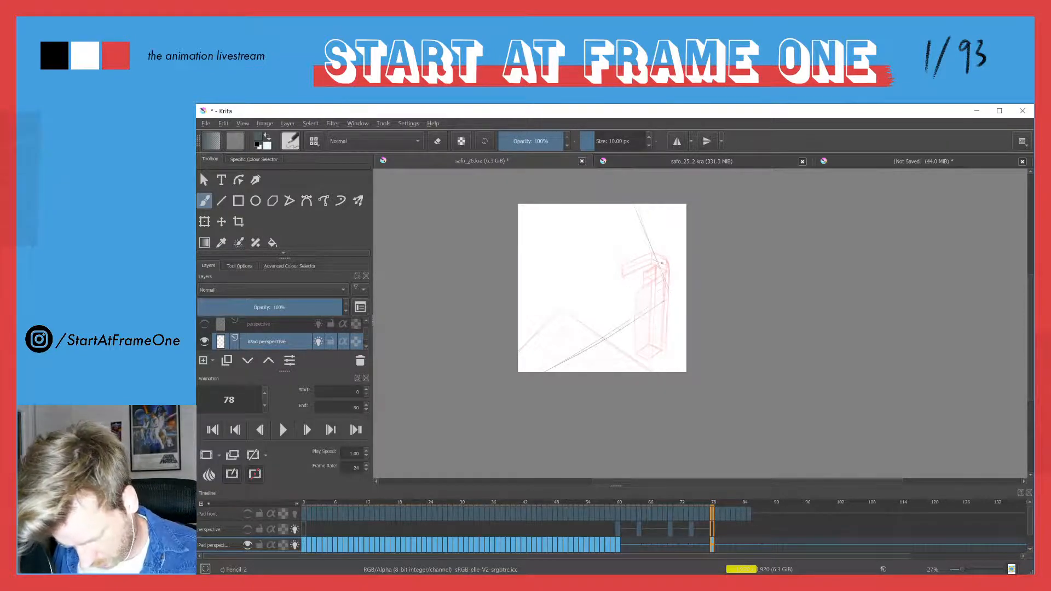
drag(616, 206, 670, 287)
drag(593, 350, 573, 363)
drag(622, 329, 549, 373)
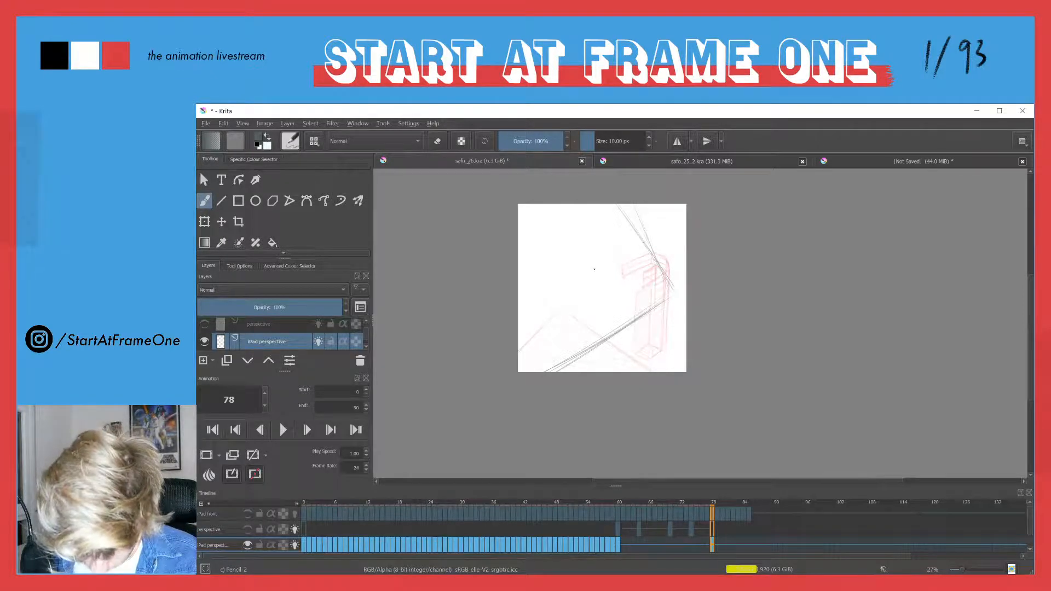
Sketch the overhanging arm's edges and its slanted end face beside the converging lines, then erase the stray end strokes.
mouse_move(614, 235)
mouse_down()
mouse_move(581, 264)
mouse_move(629, 248)
mouse_move(593, 262)
mouse_move(607, 234)
mouse_move(582, 252)
mouse_move(634, 238)
mouse_move(601, 259)
mouse_move(638, 243)
mouse_move(584, 257)
mouse_move(602, 235)
mouse_move(584, 248)
mouse_up()
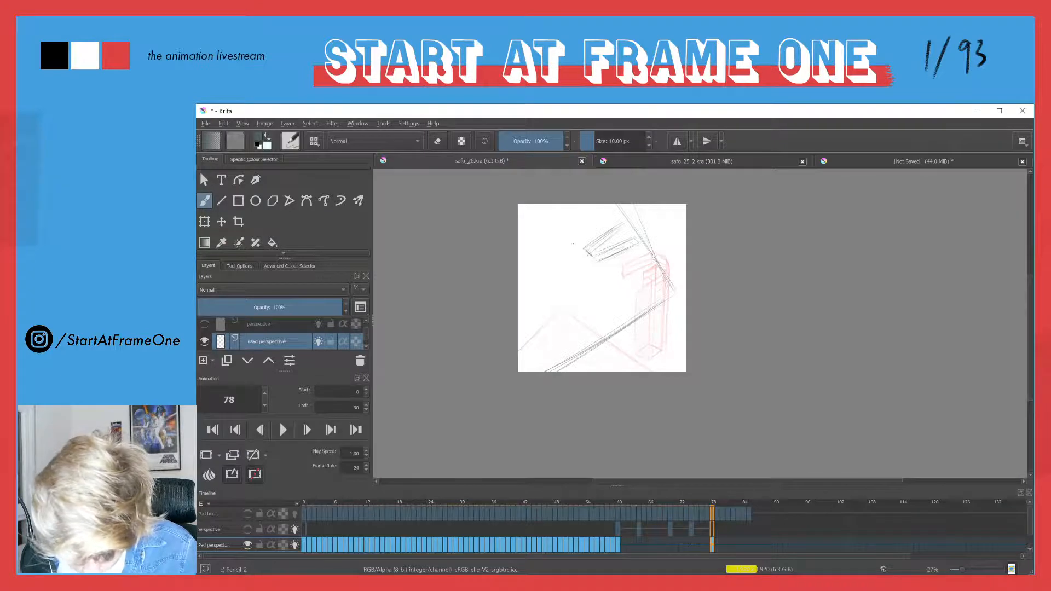
drag(570, 237, 596, 263)
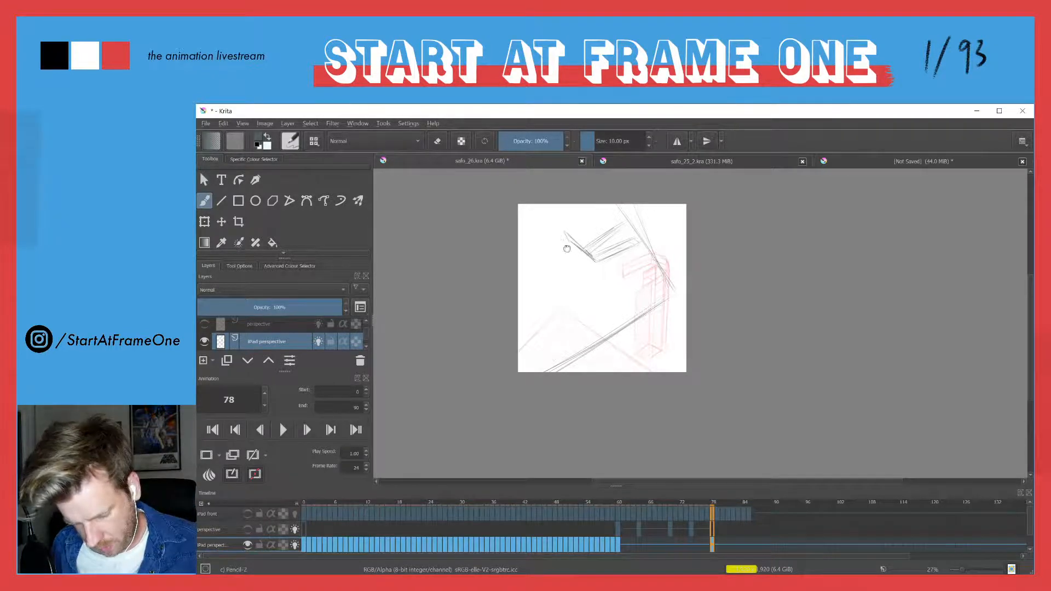
drag(569, 240, 606, 291)
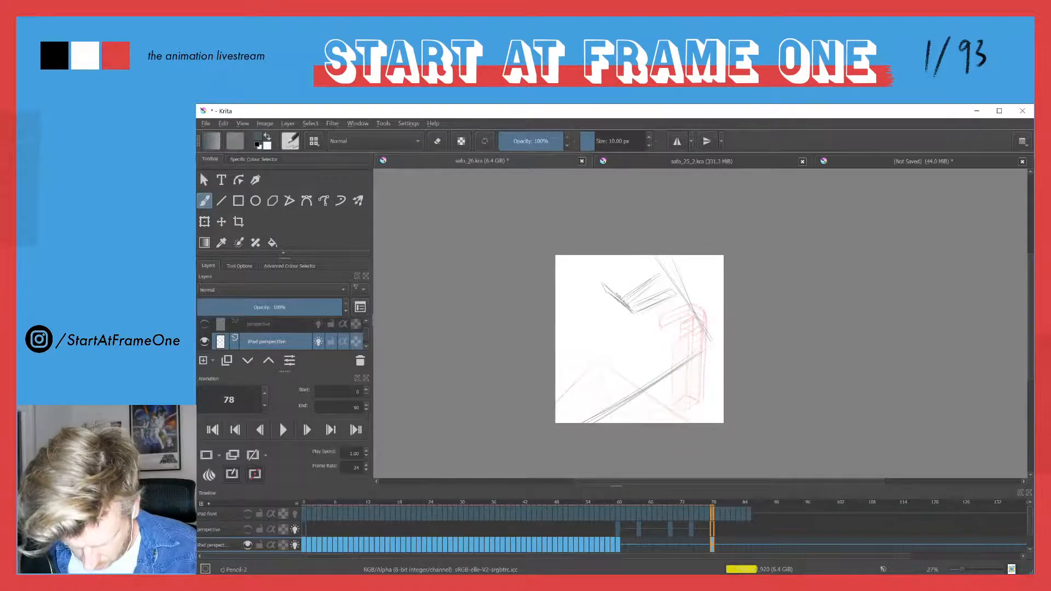
mouse_move(611, 292)
mouse_down()
mouse_move(622, 304)
mouse_move(606, 286)
mouse_move(617, 300)
mouse_up()
key(e)
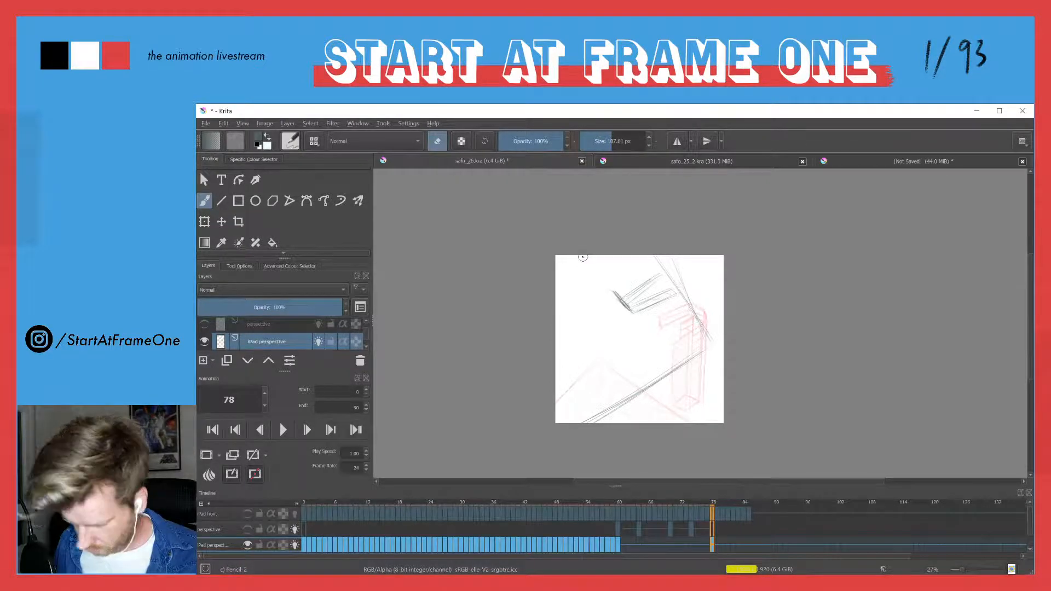
After comparing with frame 77, select the sketched arm on frame 78, move it closer to the post and clear the selection.
key(Left)
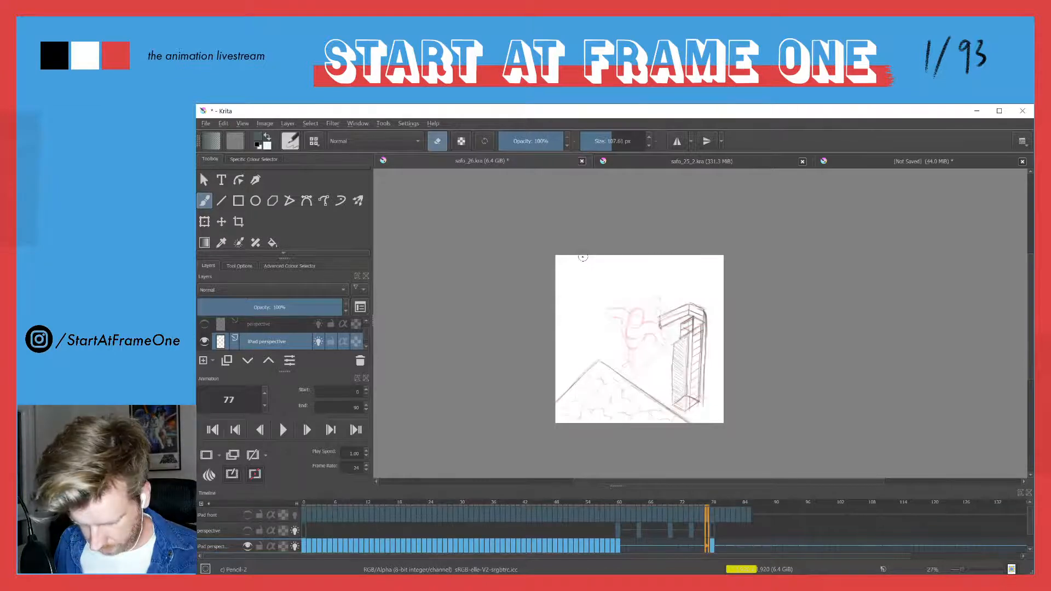
key(Right)
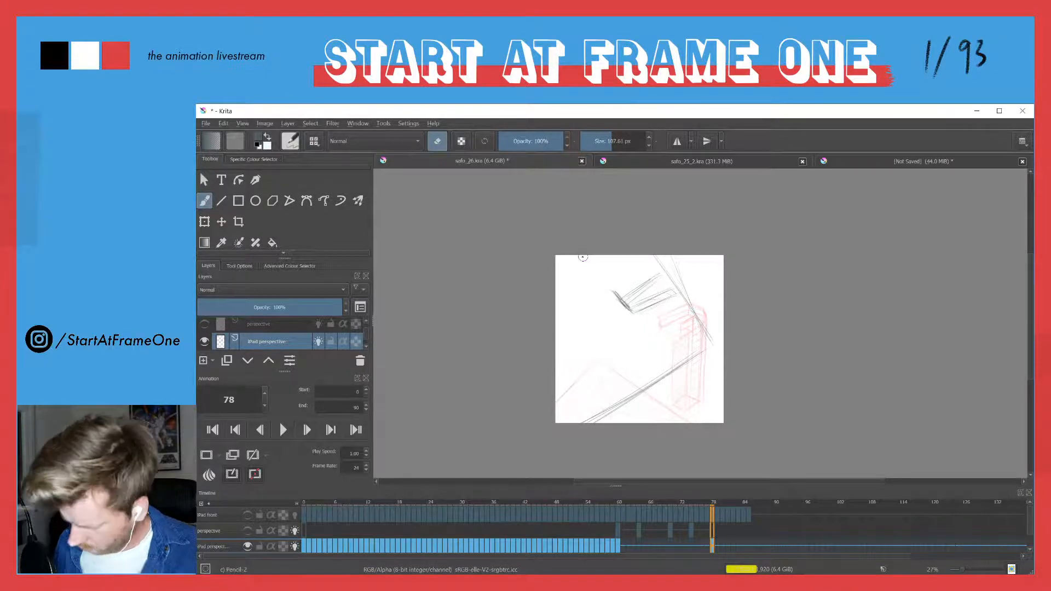
key(ctrl+r)
mouse_move(660, 271)
mouse_down()
mouse_move(674, 291)
mouse_move(629, 340)
mouse_move(601, 275)
mouse_move(650, 305)
mouse_up()
key(t)
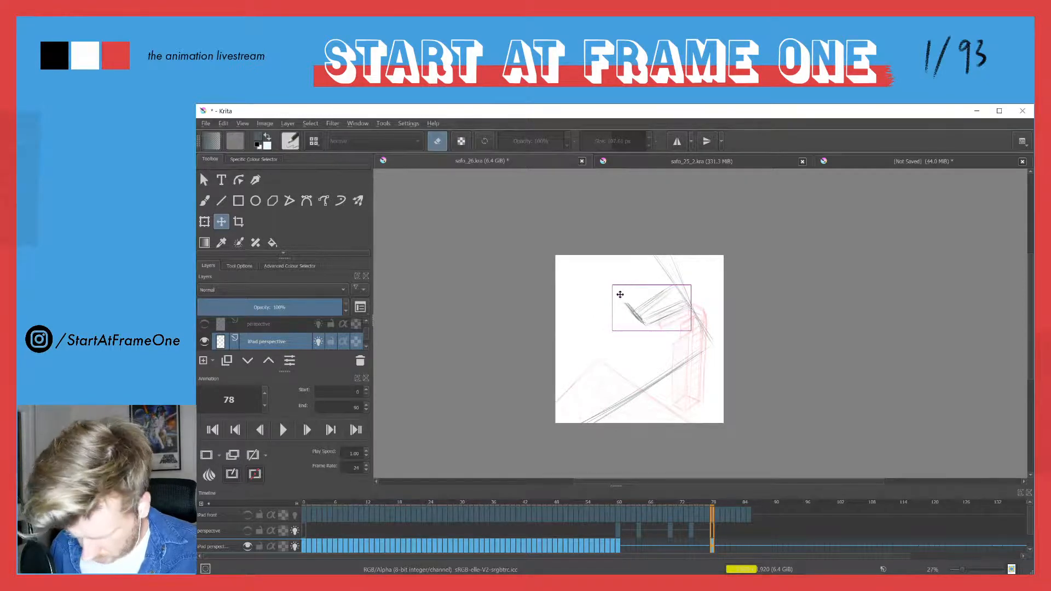
key(ctrl+shift+a)
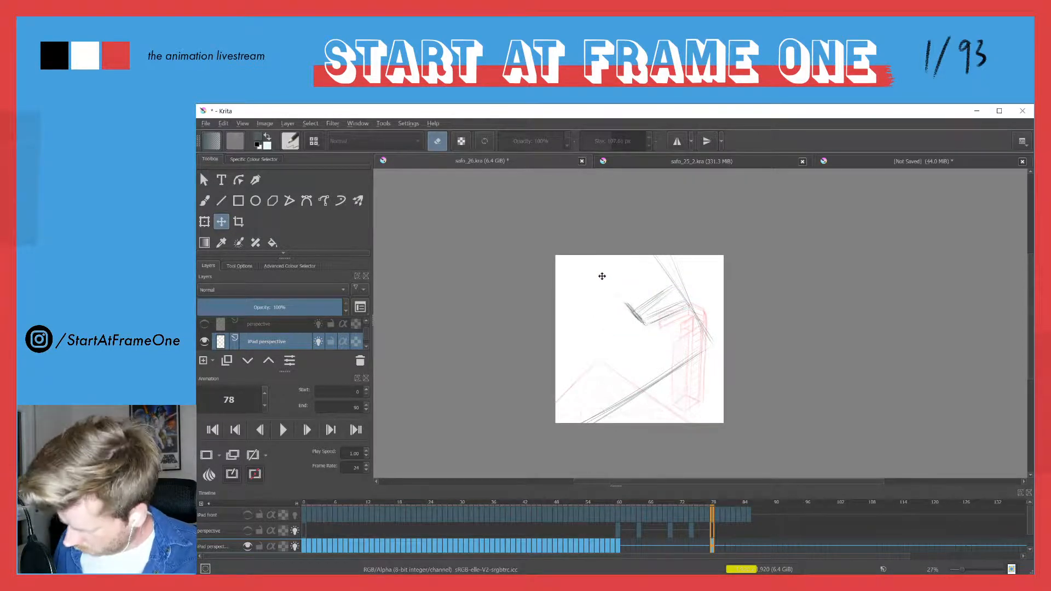
Compare the adjusted frame 78 sketch with frame 77 and the camera layout sketch.
key(comma)
key(period)
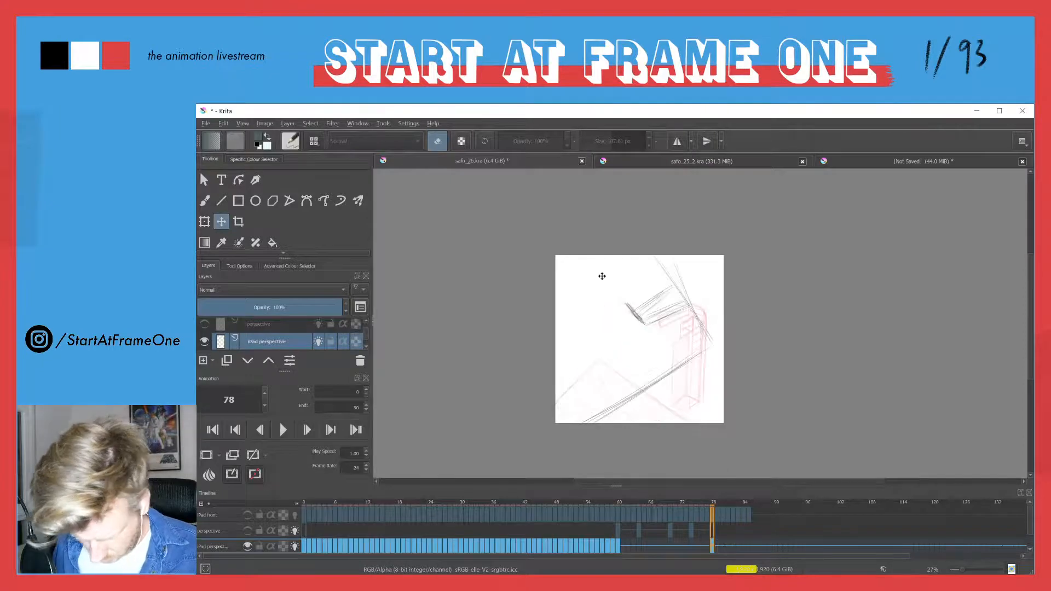
key(comma)
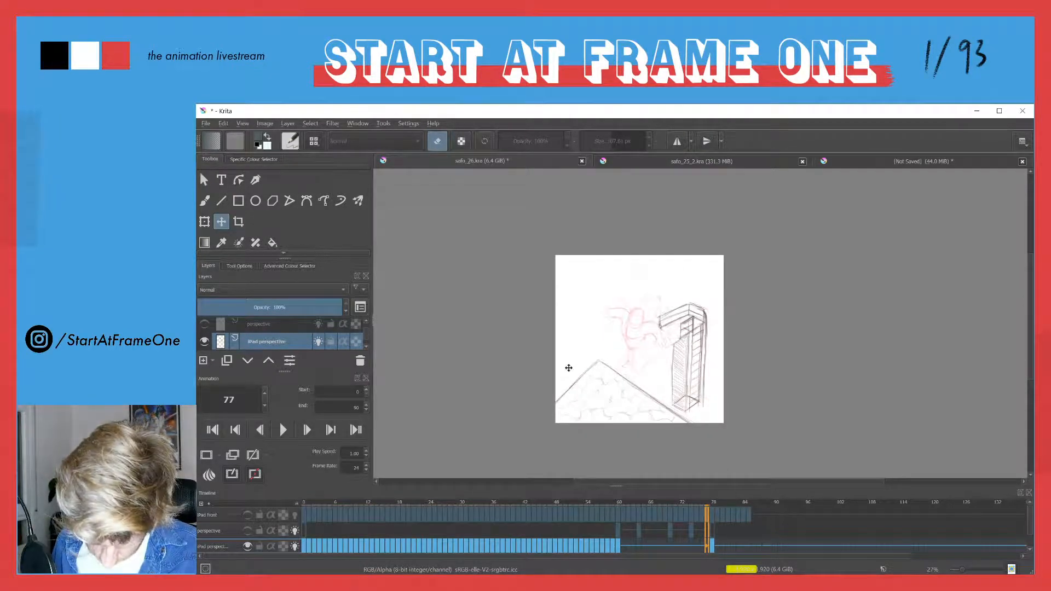
click(846, 160)
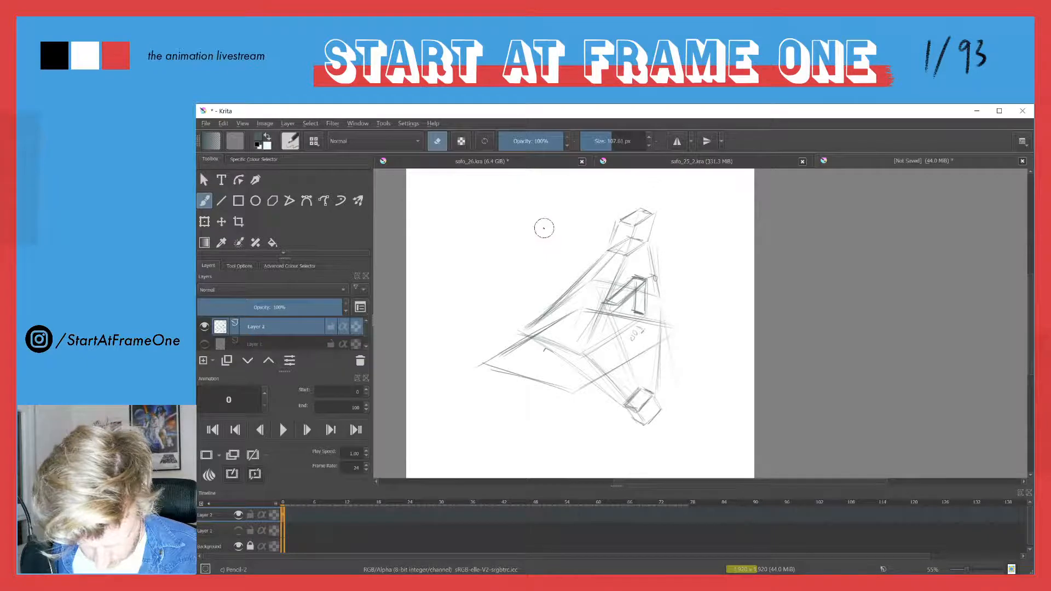
click(440, 160)
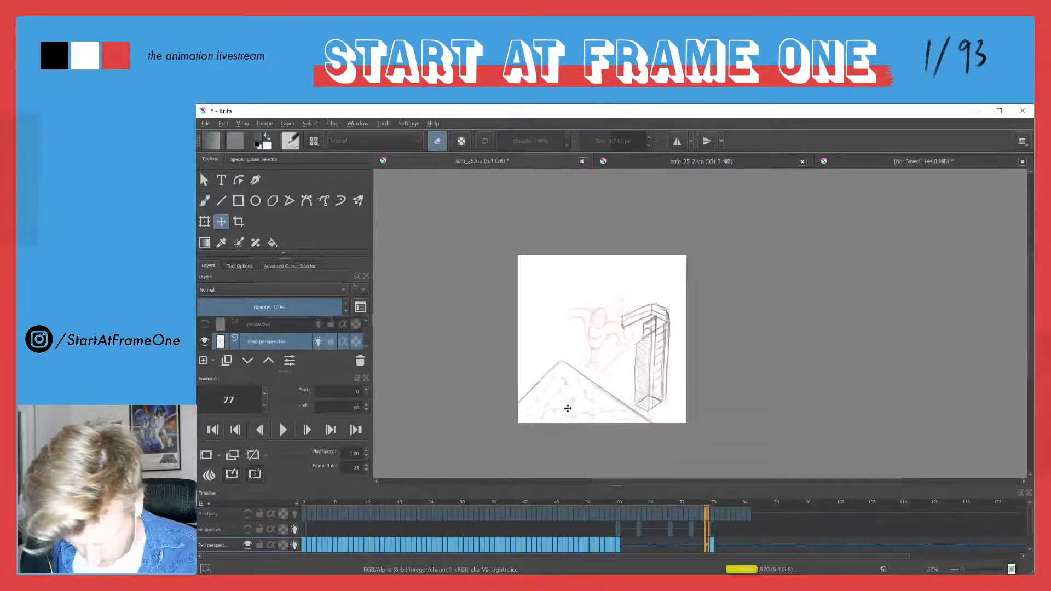
click(712, 545)
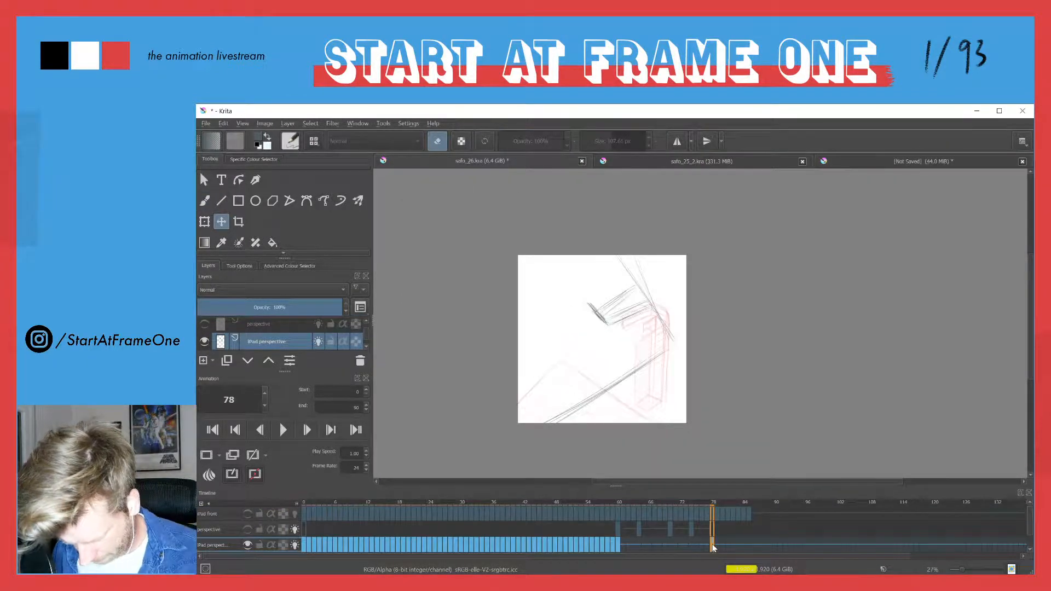
key(b)
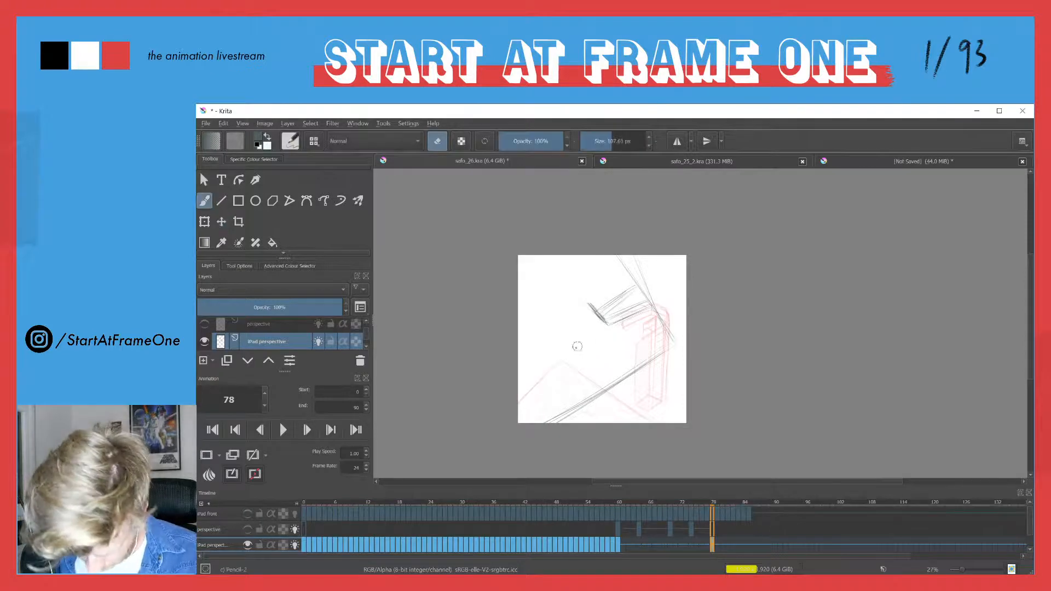
At frame 0, add a new paint layer above the perspective layer and name it "cleanup".
click(305, 503)
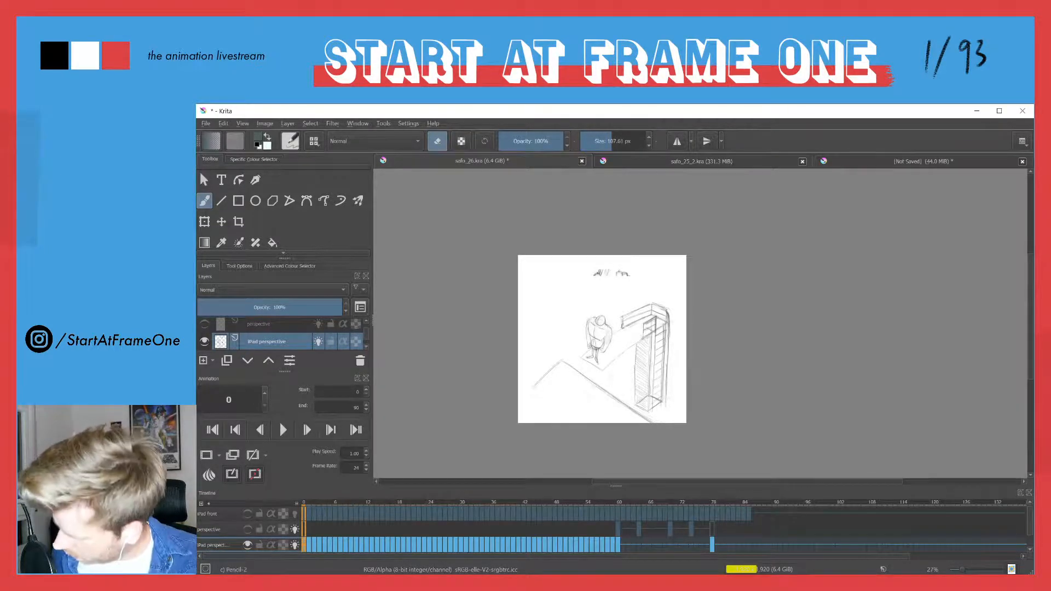
drag(573, 331, 502, 268)
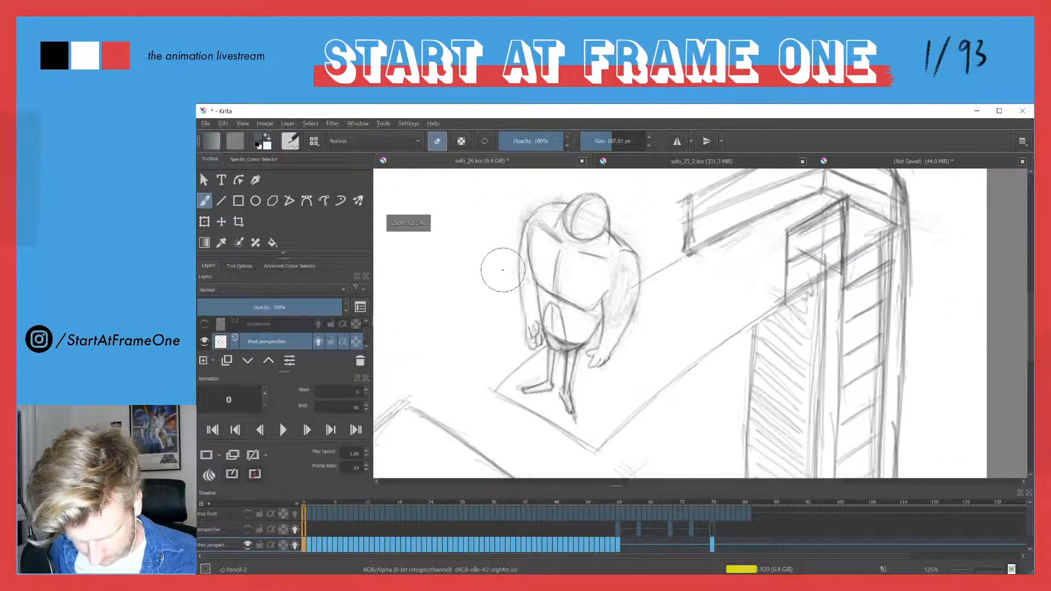
click(199, 527)
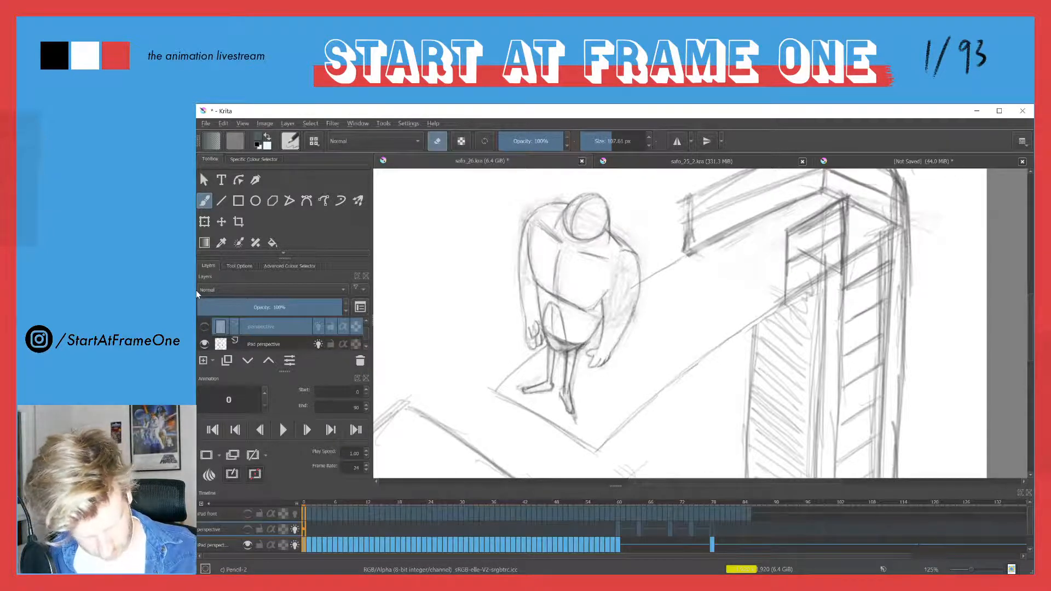
click(203, 361)
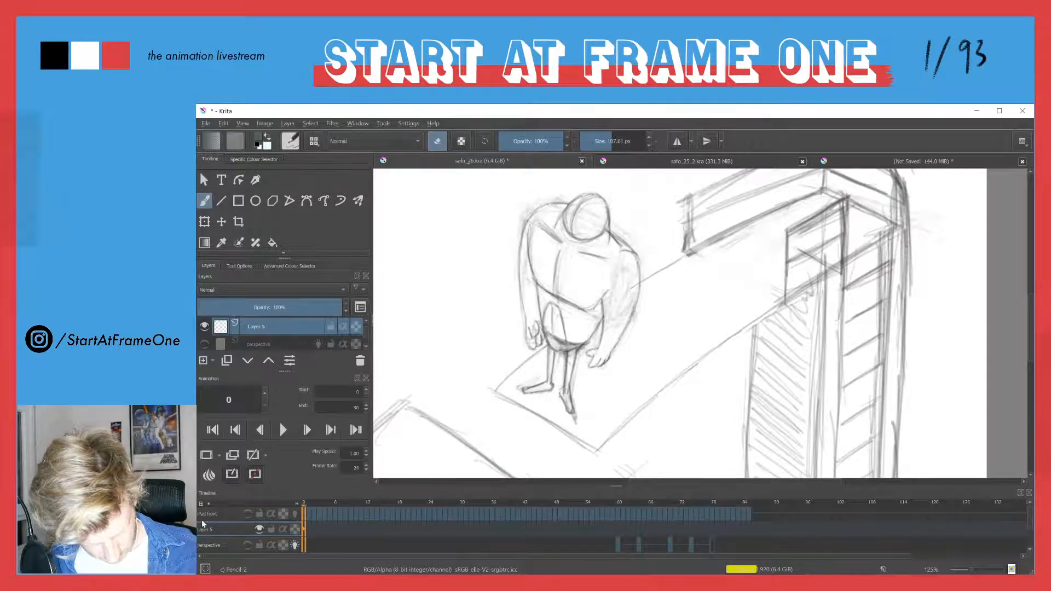
double_click(255, 327)
text(c)
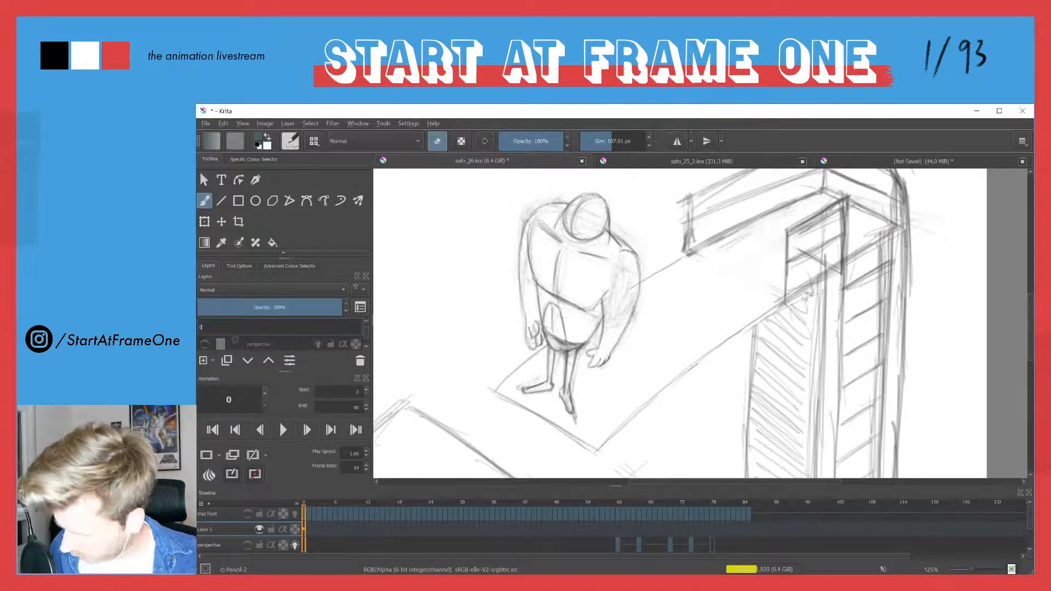
text(lean)
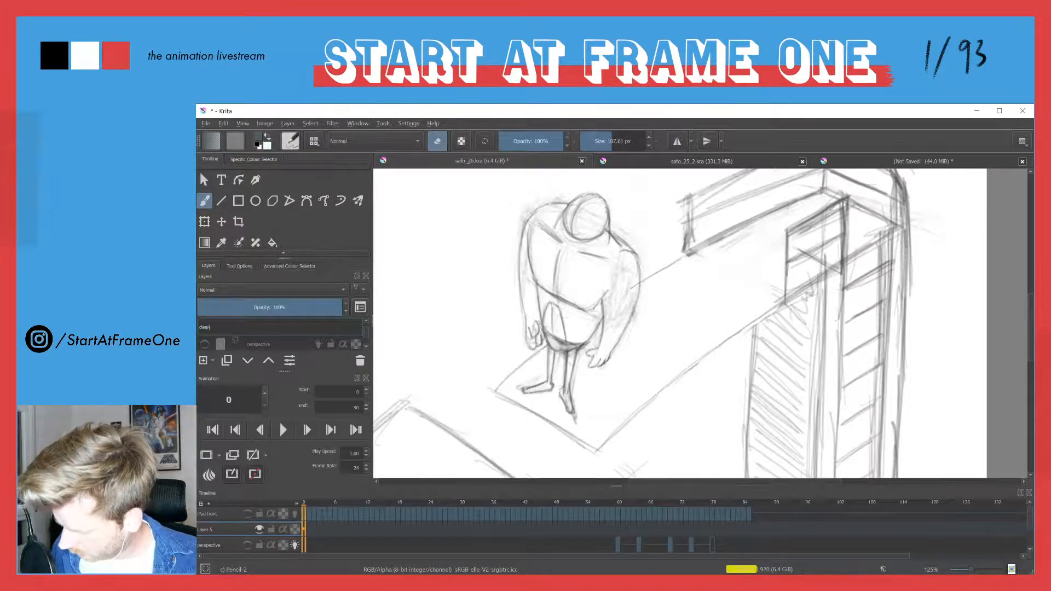
text(up)
key(Return)
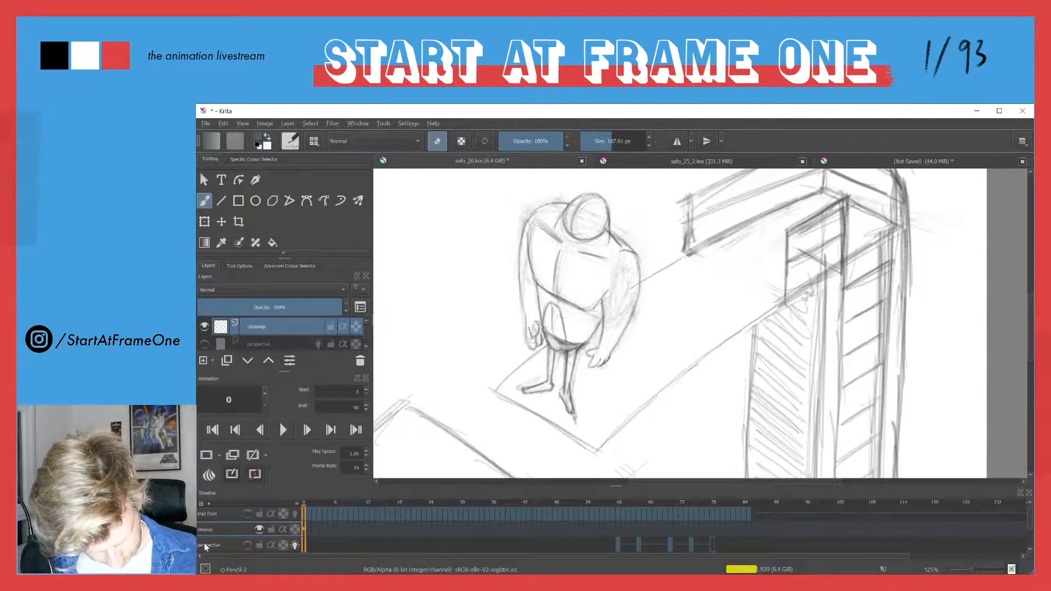
scroll(219, 334, down, 1)
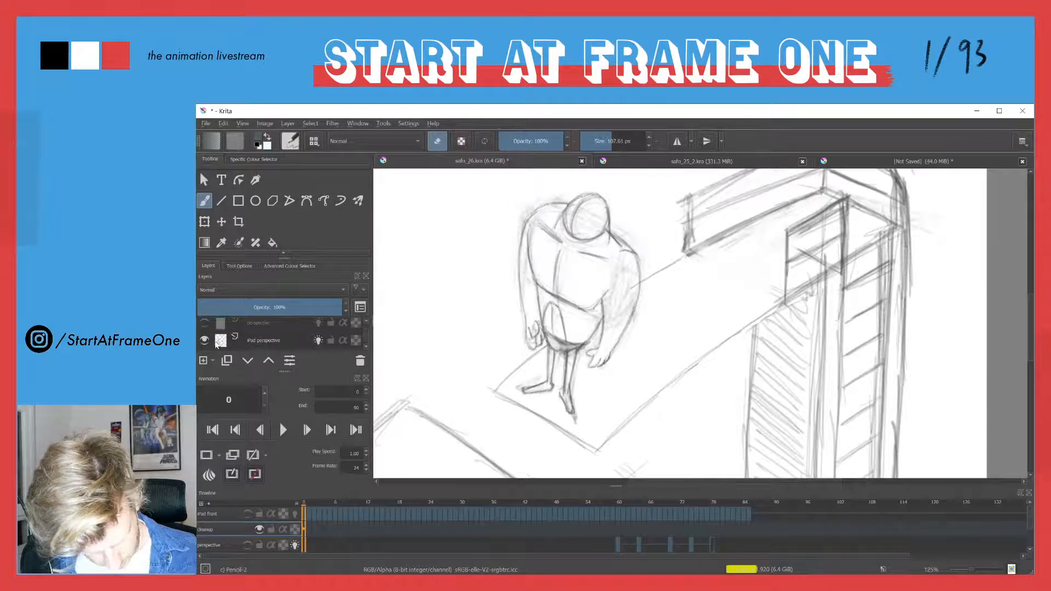
Lower the opacity of the iPad perspective layer to 21% and make the cleanup layer active again.
click(254, 341)
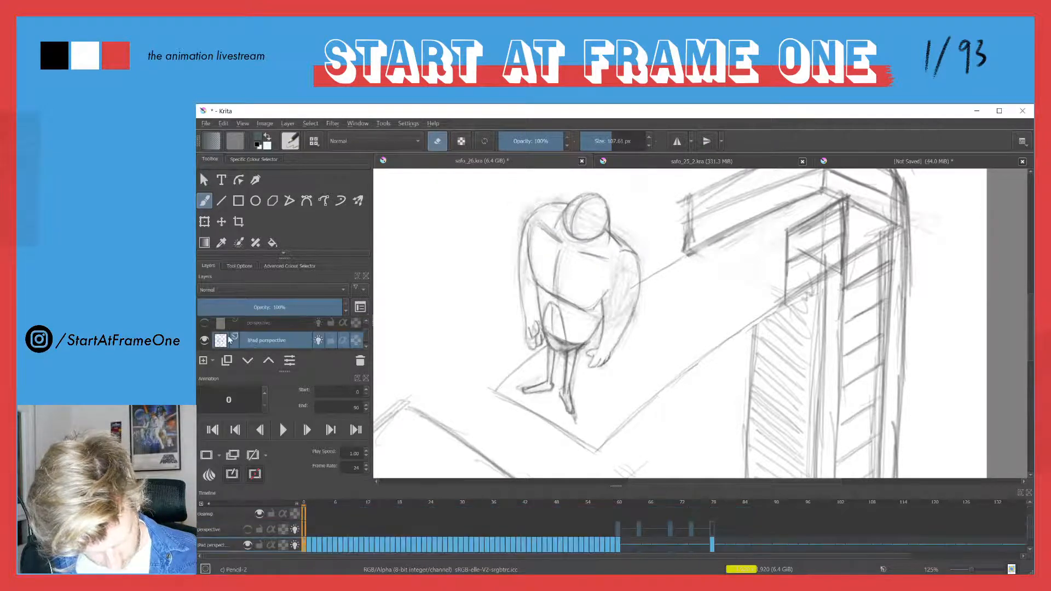
click(228, 304)
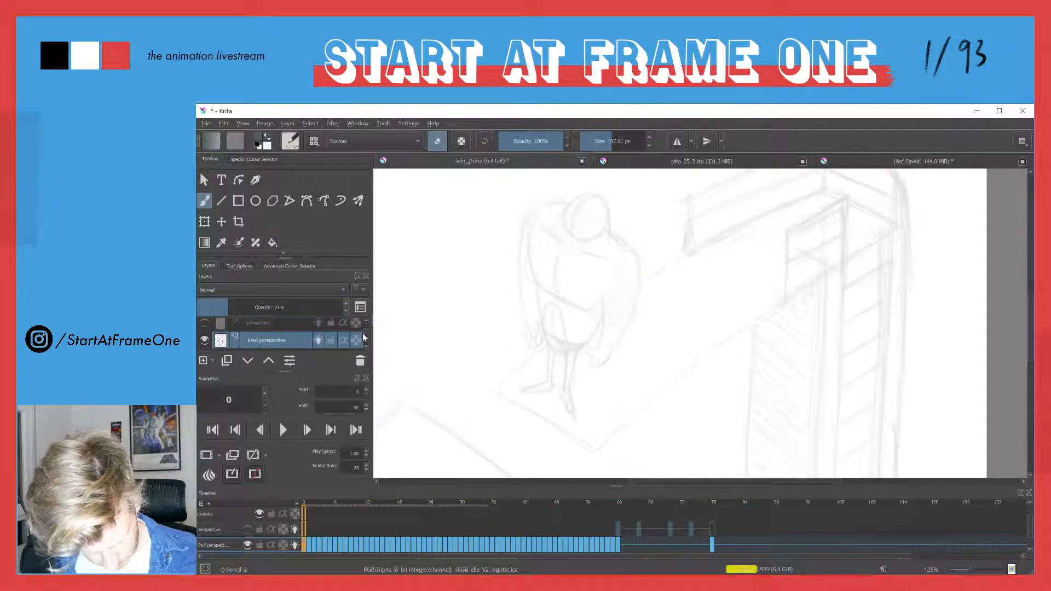
scroll(214, 336, up, 2)
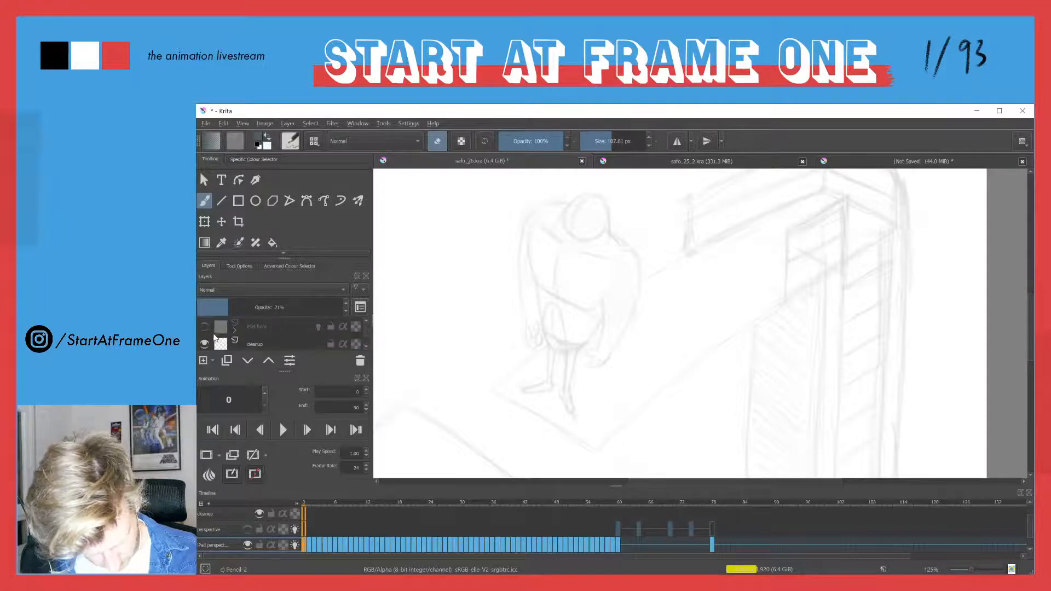
click(251, 342)
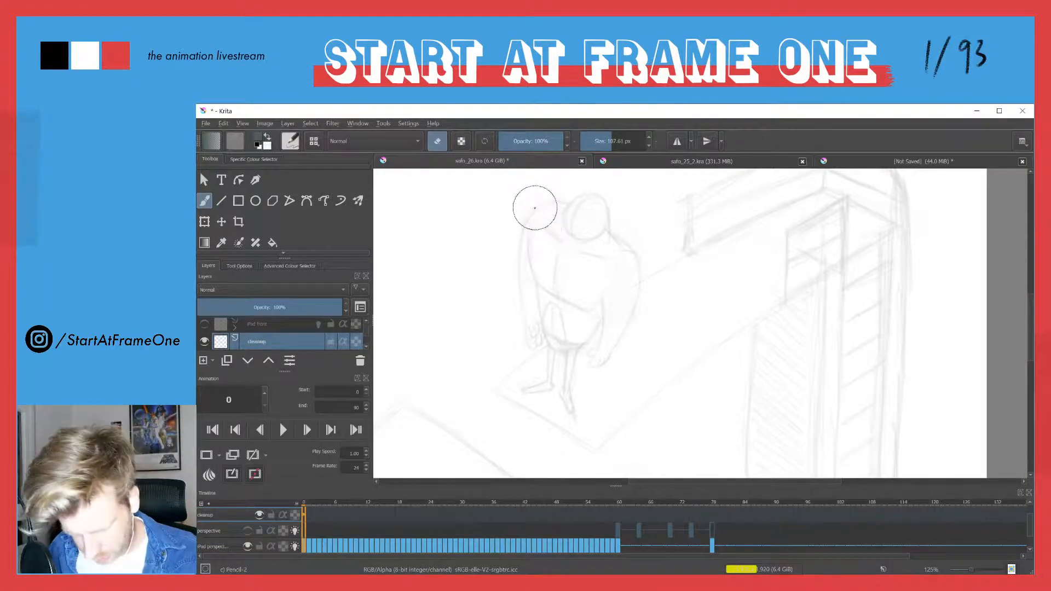
Switch from erasing to drawing, set the brush size to 5 px and try a stroke beside the arm, undoing it.
key(e)
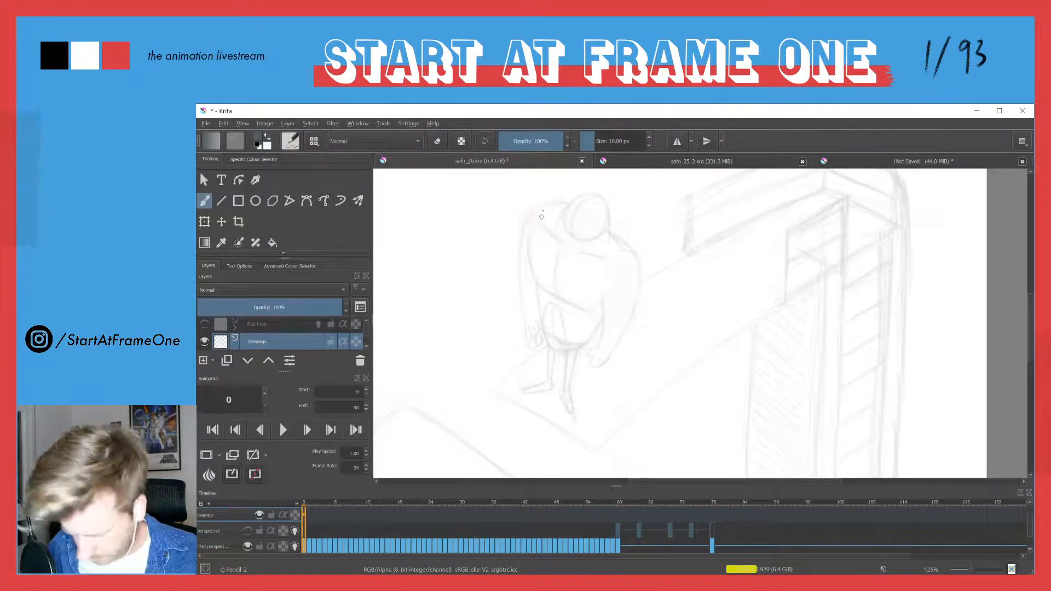
click(649, 149)
click(649, 149)
click(649, 148)
click(649, 146)
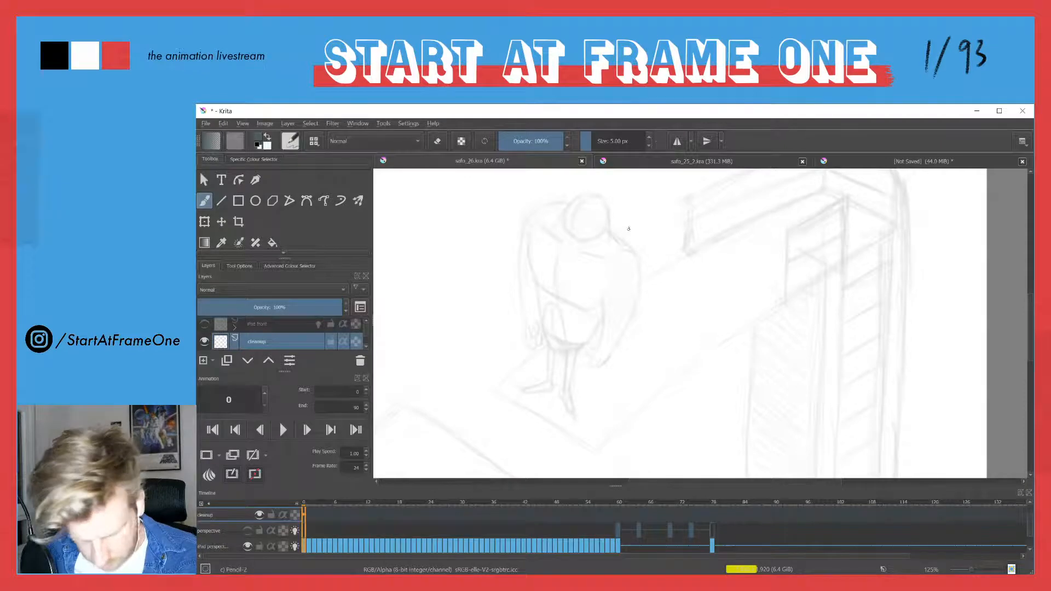
drag(627, 218, 644, 322)
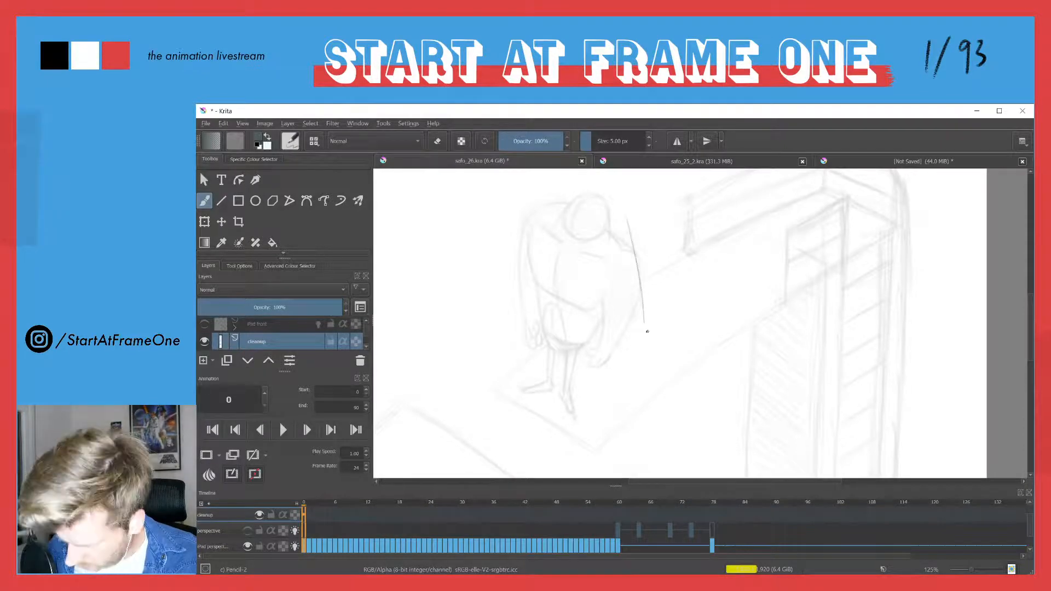
key(ctrl+z)
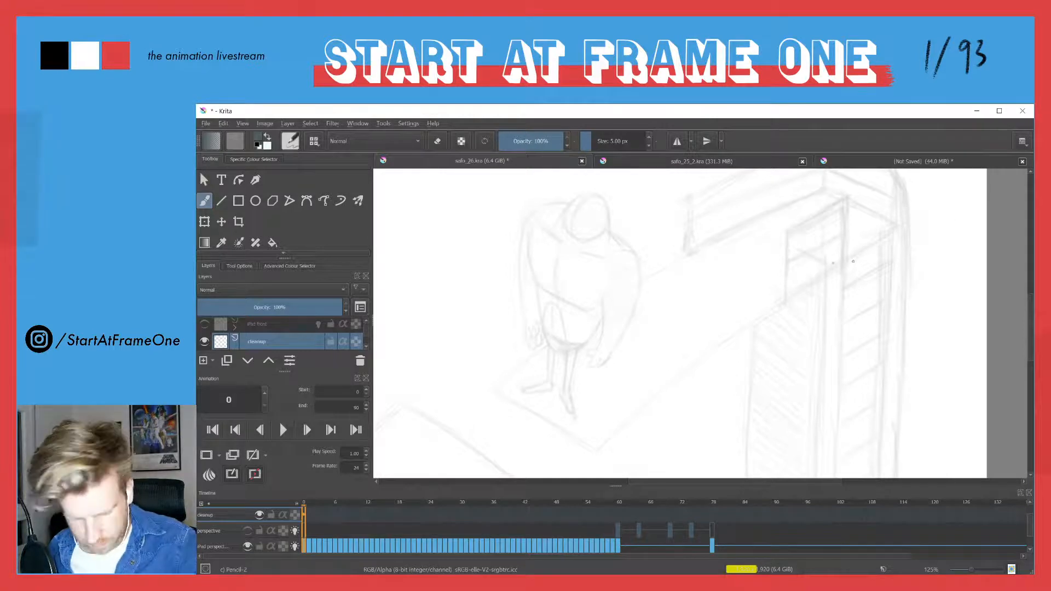
Change the foreground colour to a darker blue-grey.
click(256, 142)
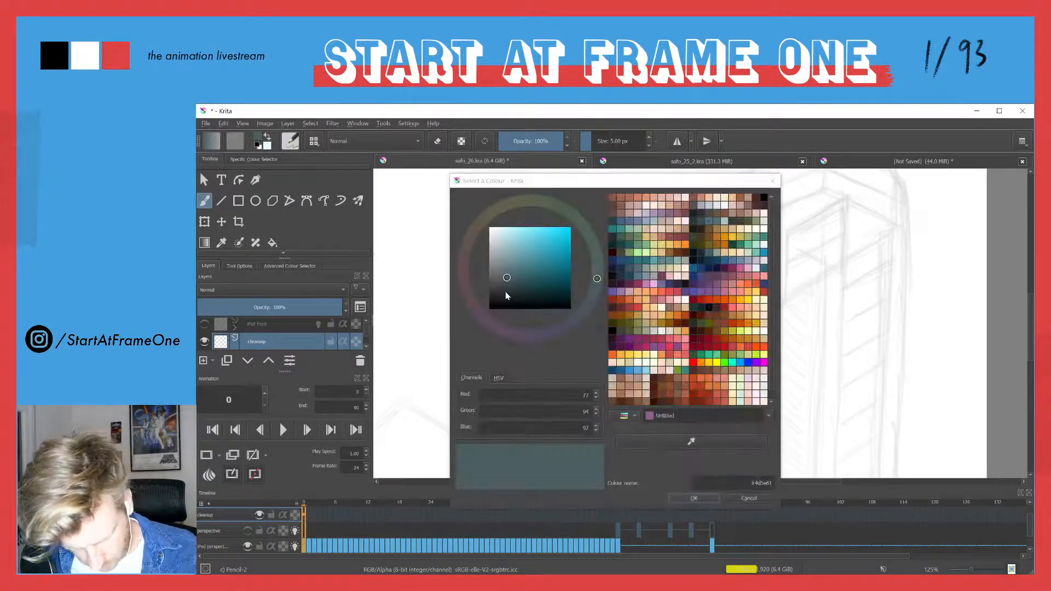
click(505, 293)
click(692, 498)
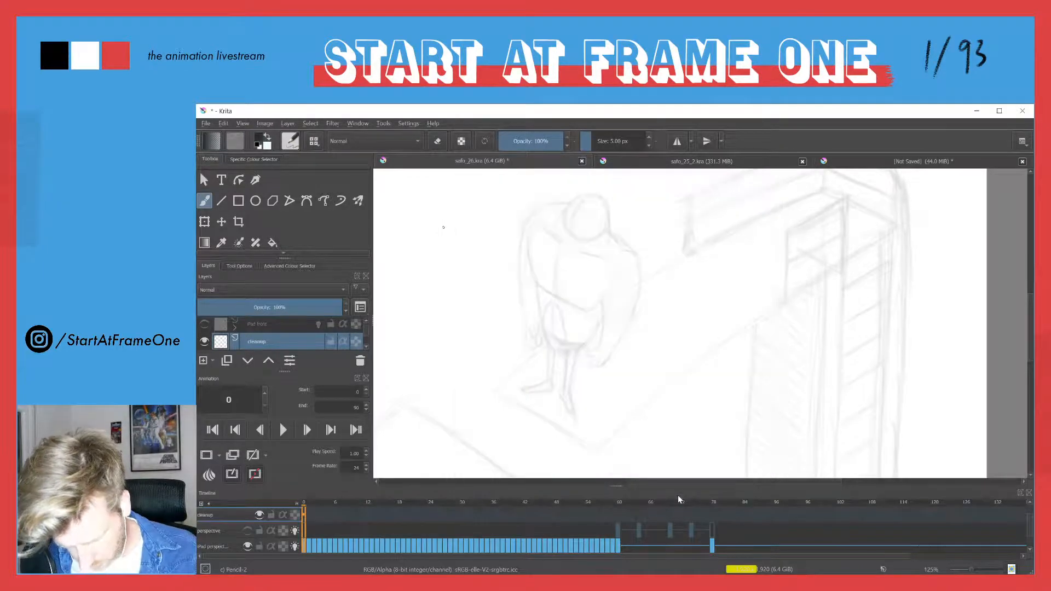
Check the finished character in safo_25_2.kra, then outline both sides of the head on the cleanup layer.
mouse_move(567, 210)
mouse_down()
mouse_move(568, 181)
mouse_move(560, 232)
mouse_up()
click(643, 167)
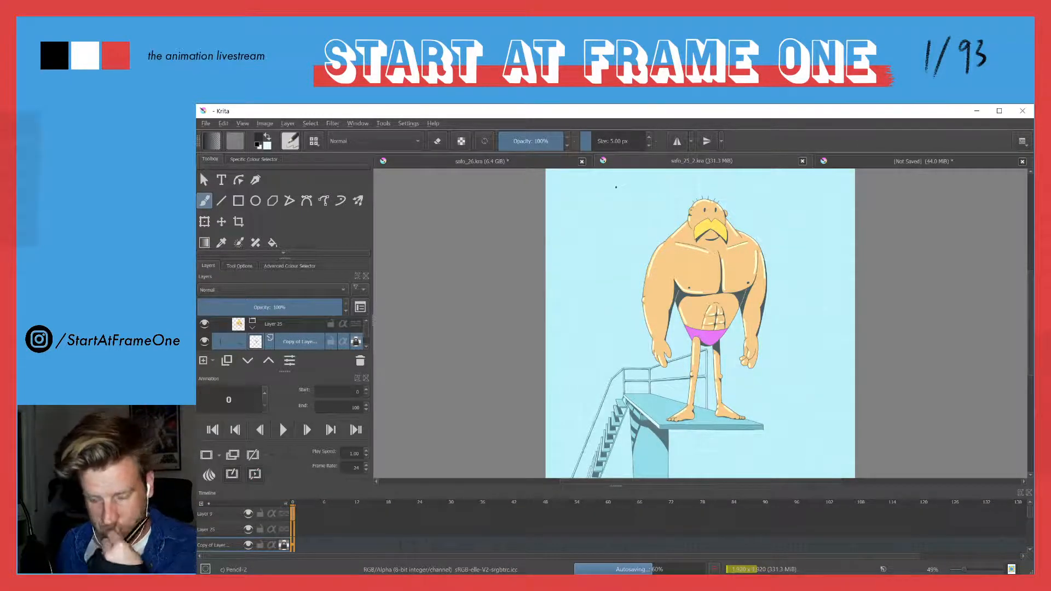
click(458, 163)
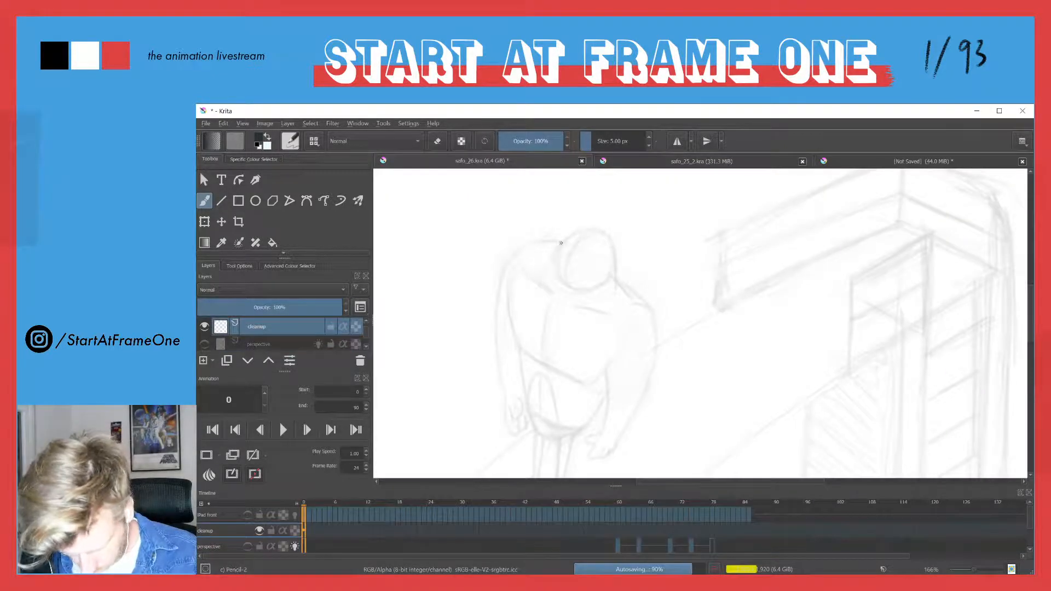
drag(559, 248, 556, 274)
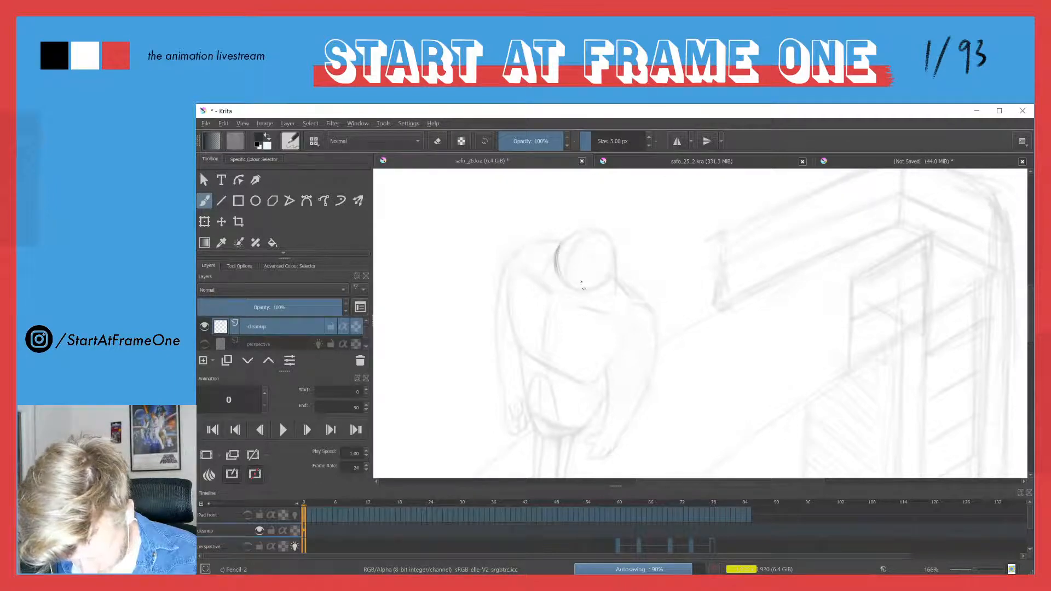
drag(612, 248, 613, 266)
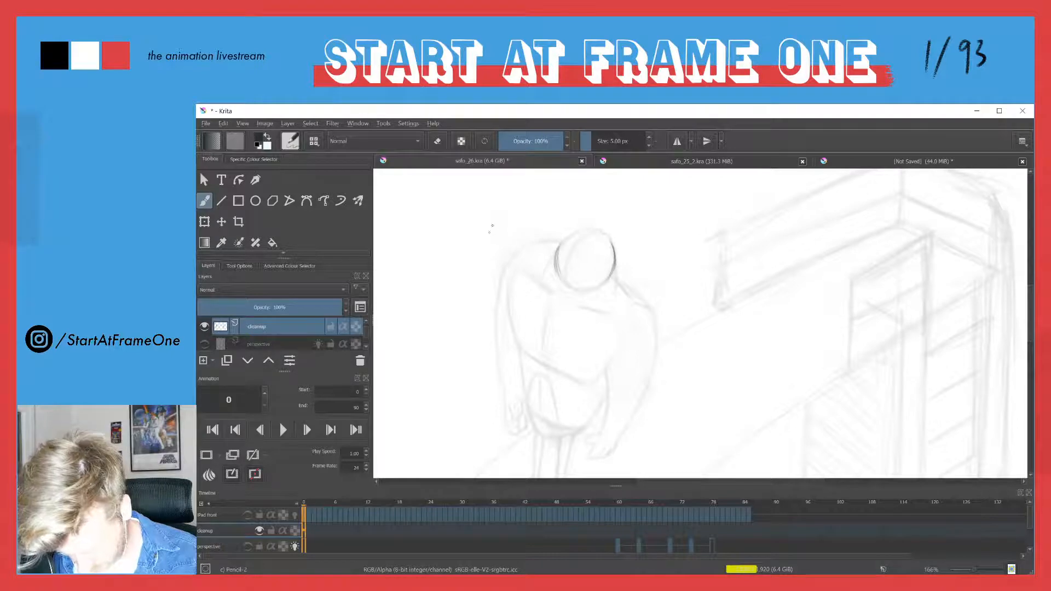
drag(458, 253, 462, 242)
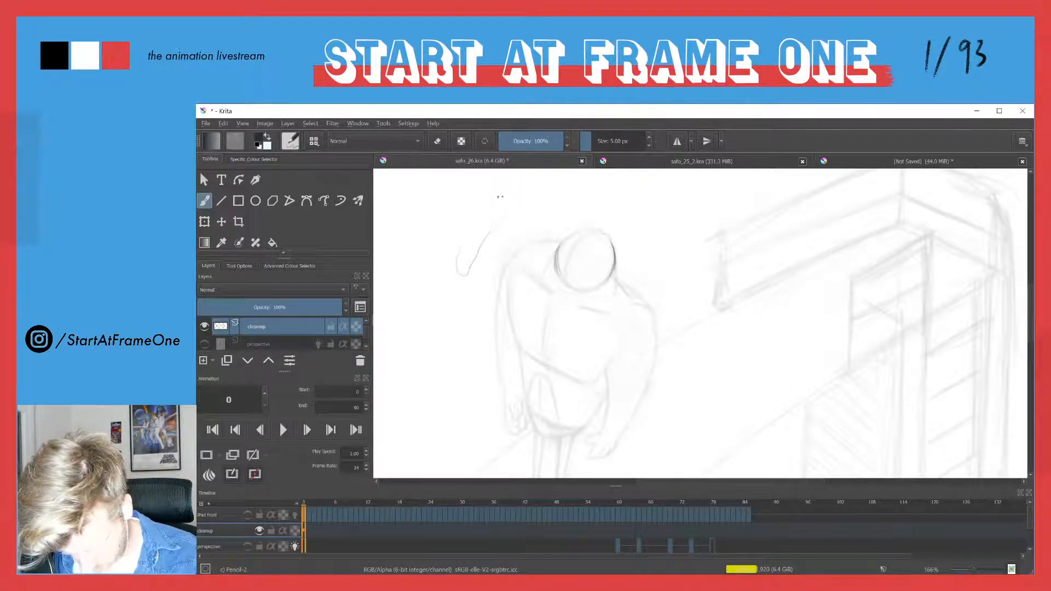
mouse_move(484, 224)
mouse_down()
mouse_move(439, 227)
mouse_move(434, 249)
mouse_move(449, 267)
mouse_up()
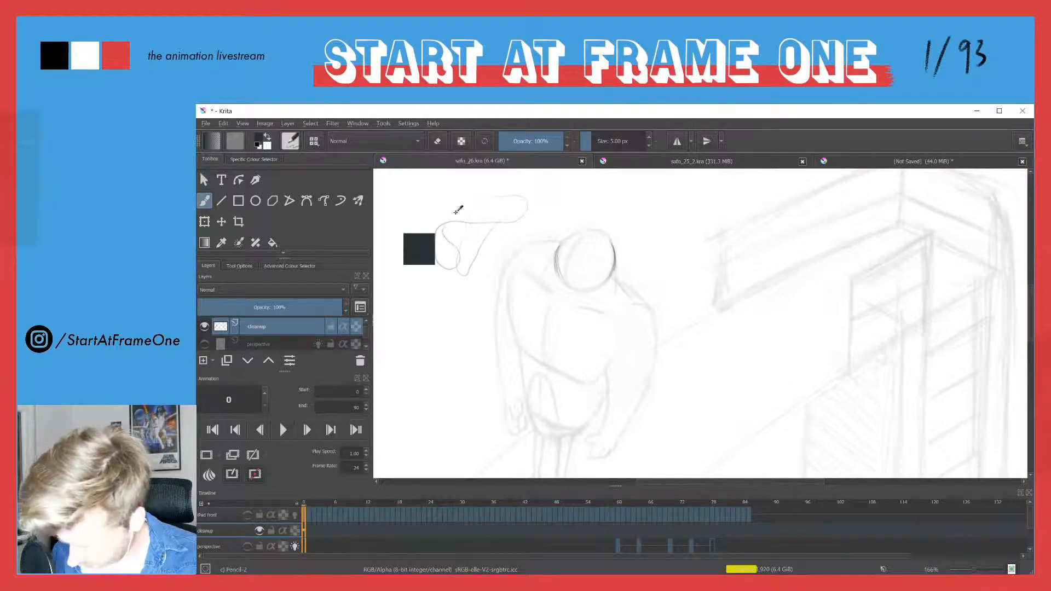
key(ctrl+z)
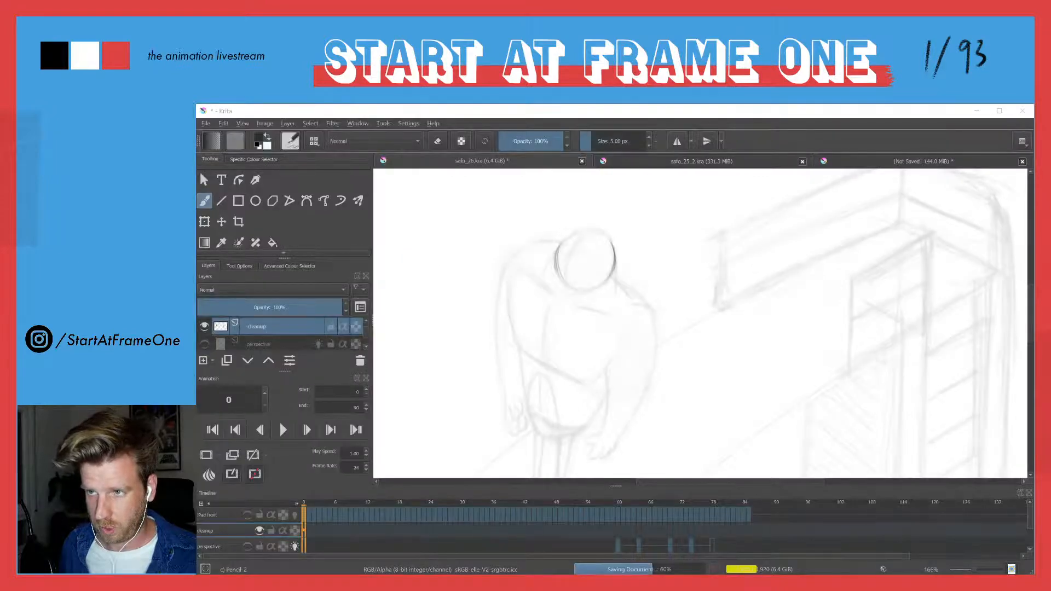
Close the program, discarding the changes to the unnamed document.
click(1018, 124)
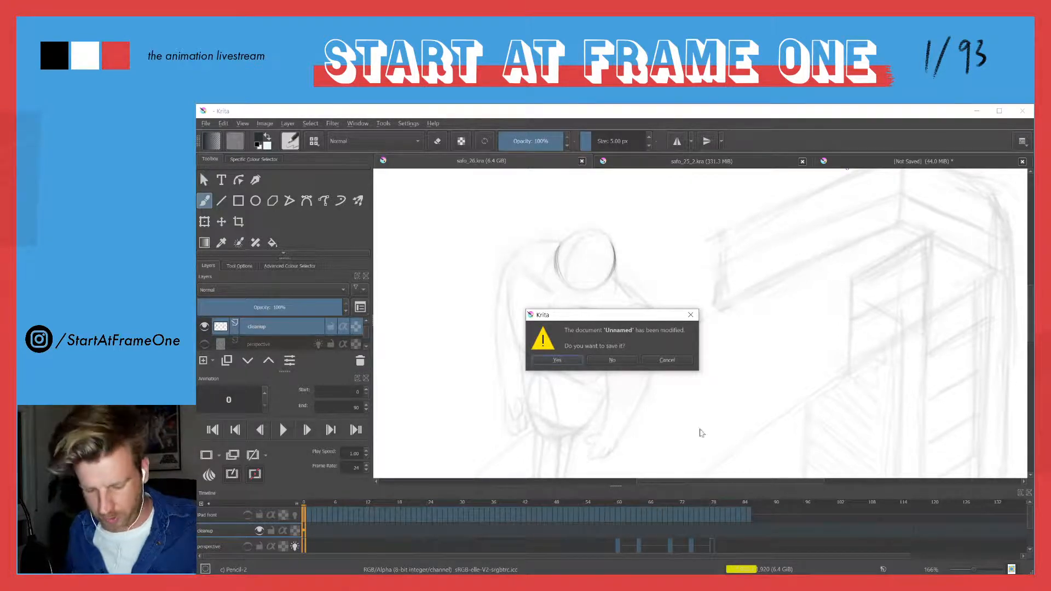
click(606, 360)
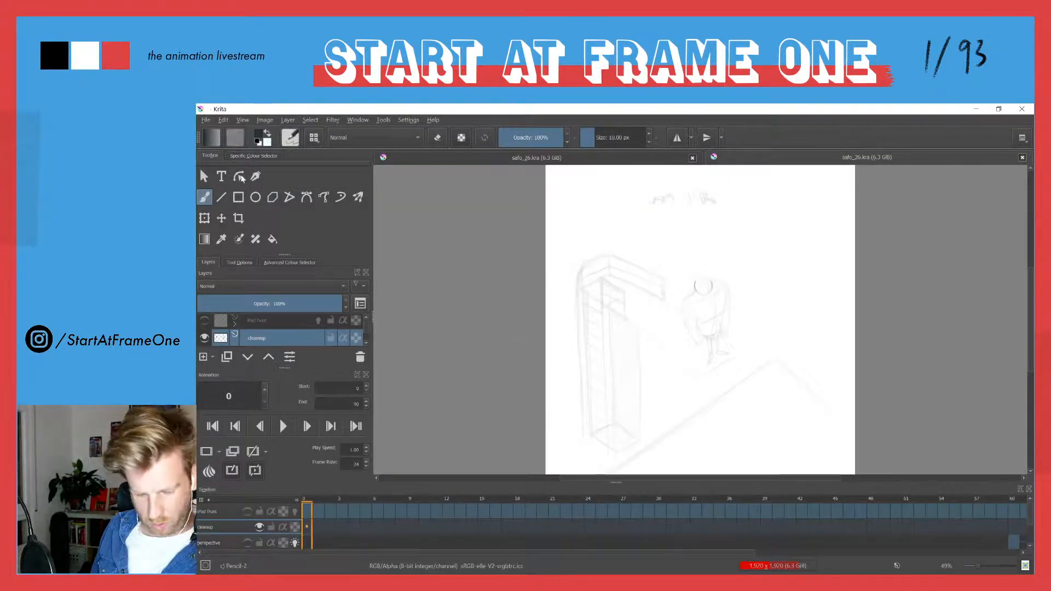
Try rescaling the image in the duplicate safo_26.kra document, testing a stroke beside the head and undoing it.
click(263, 120)
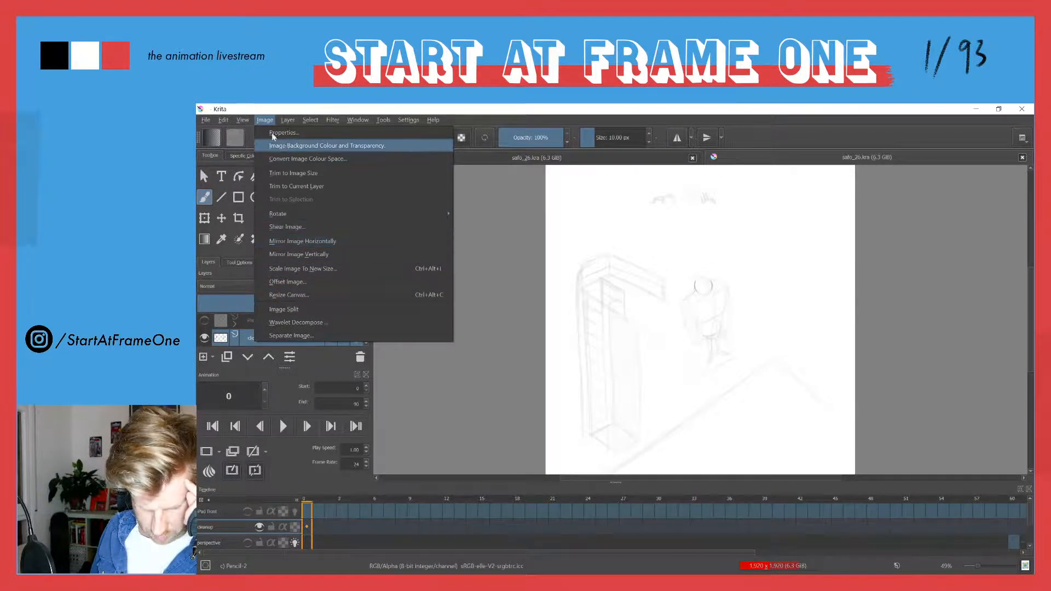
click(294, 267)
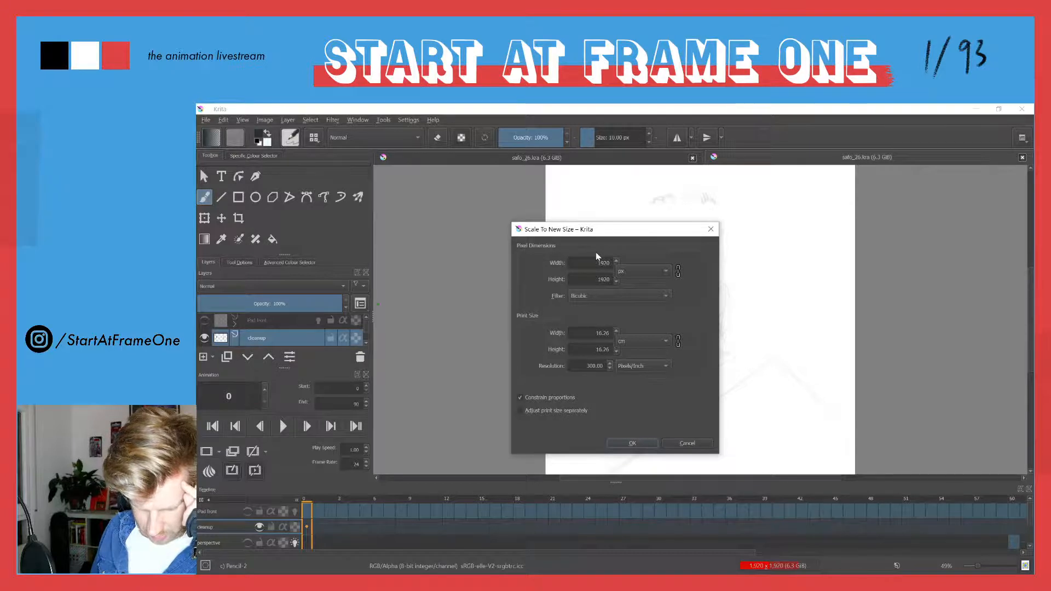
click(636, 442)
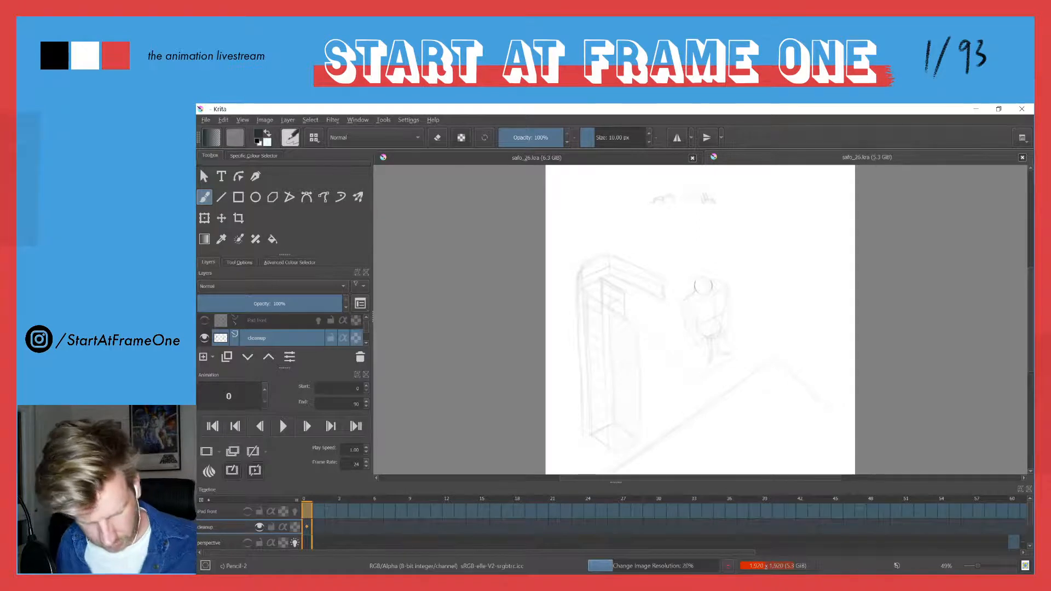
mouse_move(640, 287)
mouse_down()
mouse_move(621, 298)
mouse_move(531, 294)
mouse_move(561, 206)
mouse_up()
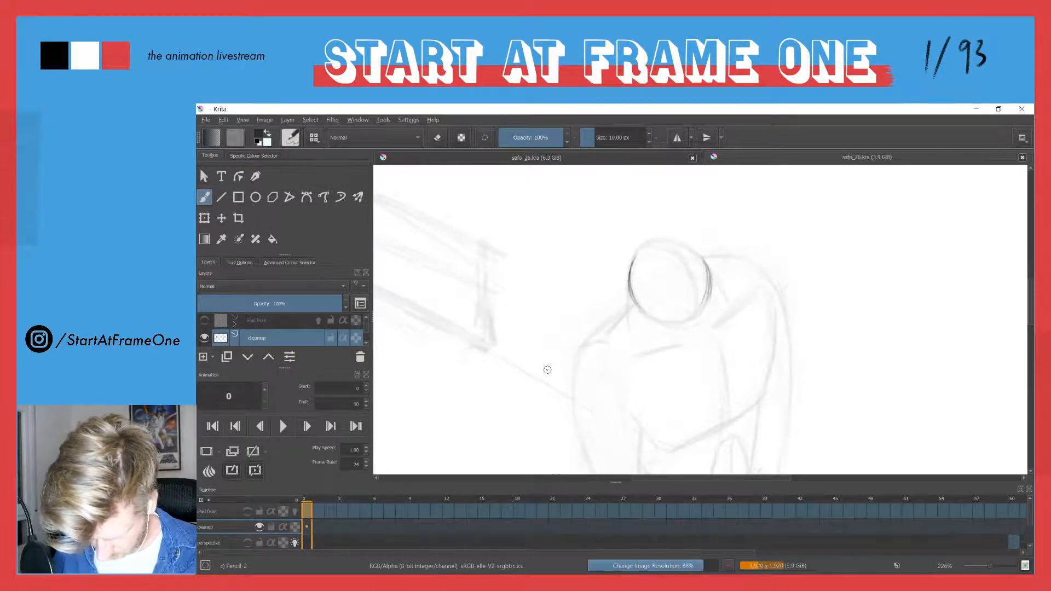
drag(553, 249, 539, 337)
key(ctrl+z)
key(ctrl+z)
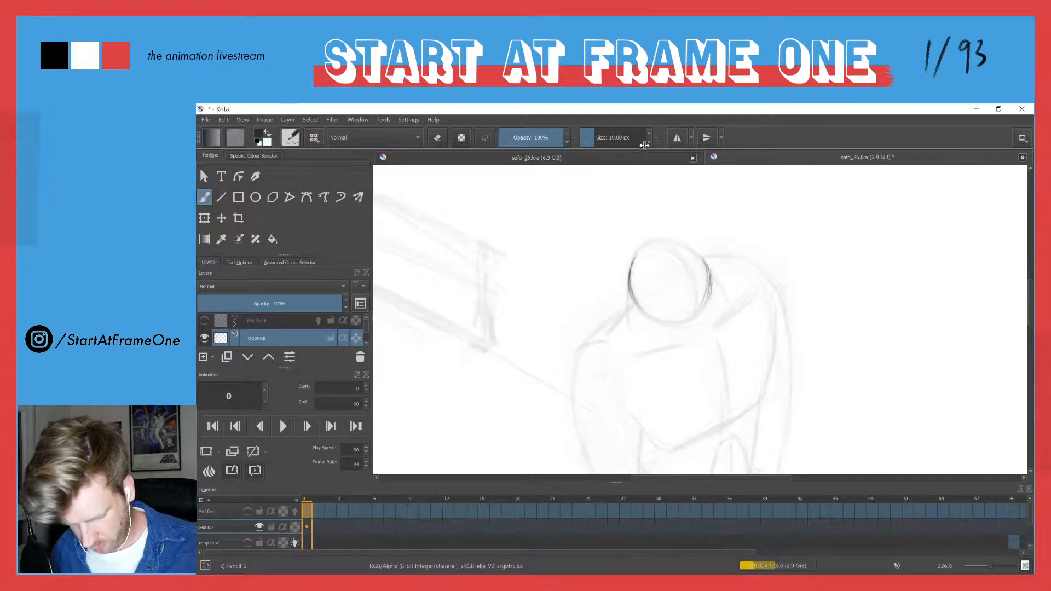
Set the brush size to 5 px, accept the dark foreground colour and try a short stroke beside the head, undoing it.
click(649, 141)
click(649, 142)
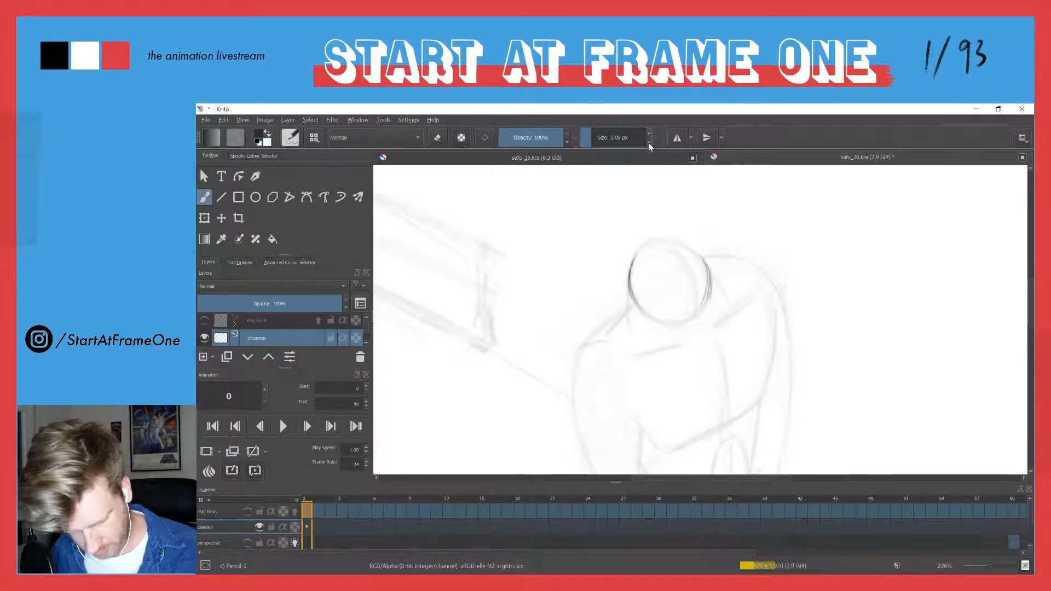
click(261, 138)
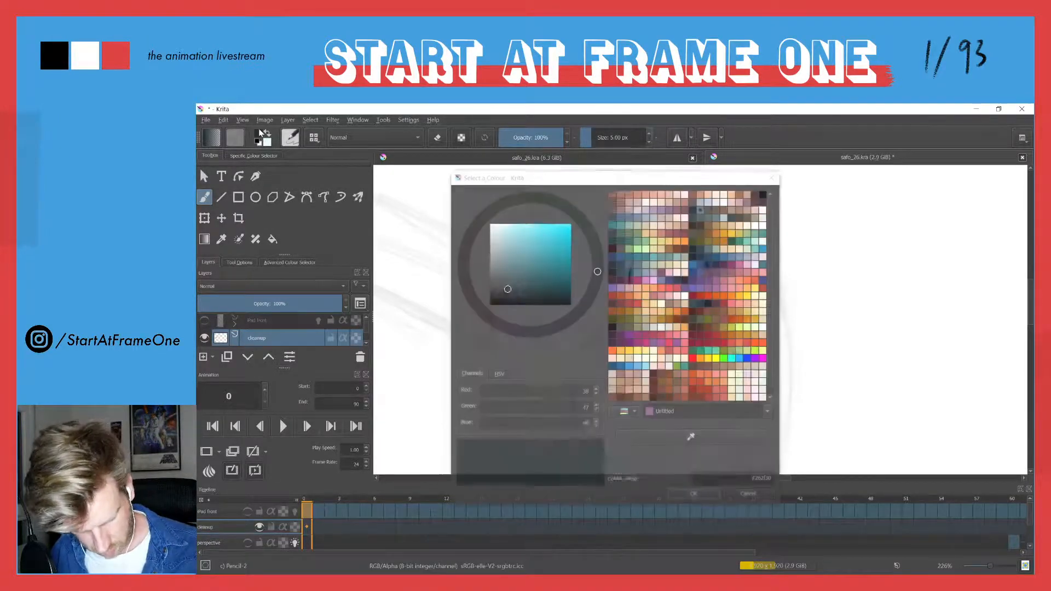
click(680, 493)
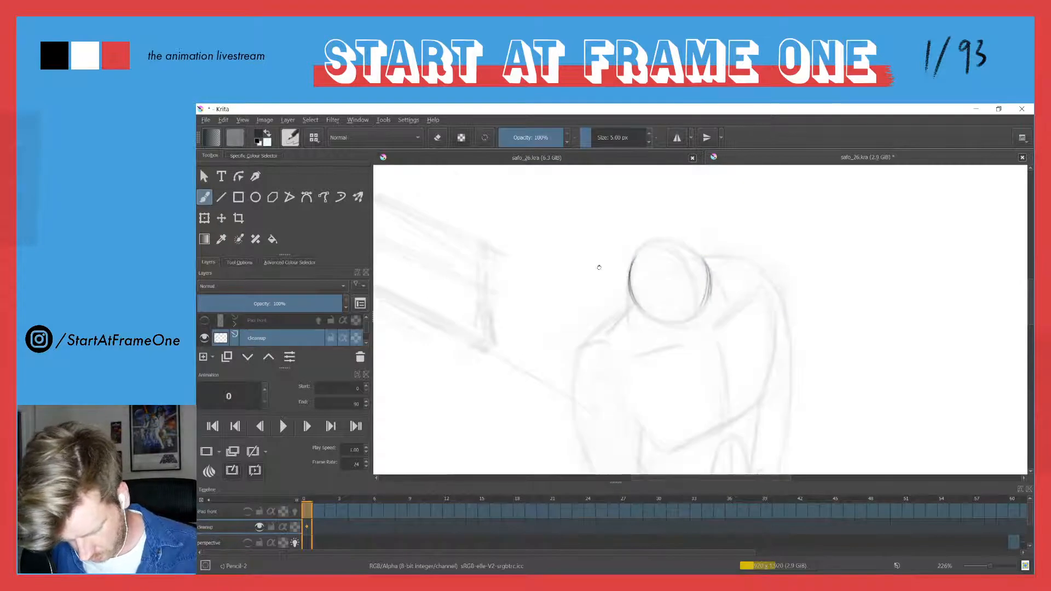
drag(598, 271, 590, 323)
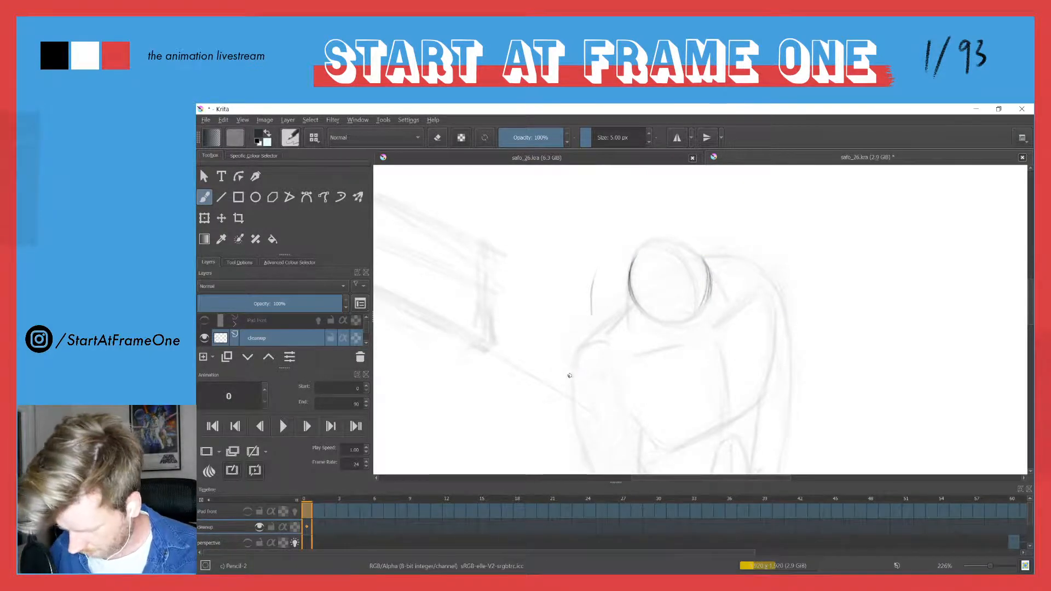
key(ctrl+z)
Outline the head as a full circle on the cleanup layer of the rescaled duplicate document.
mouse_move(589, 275)
mouse_down()
mouse_move(525, 254)
mouse_move(482, 261)
mouse_up()
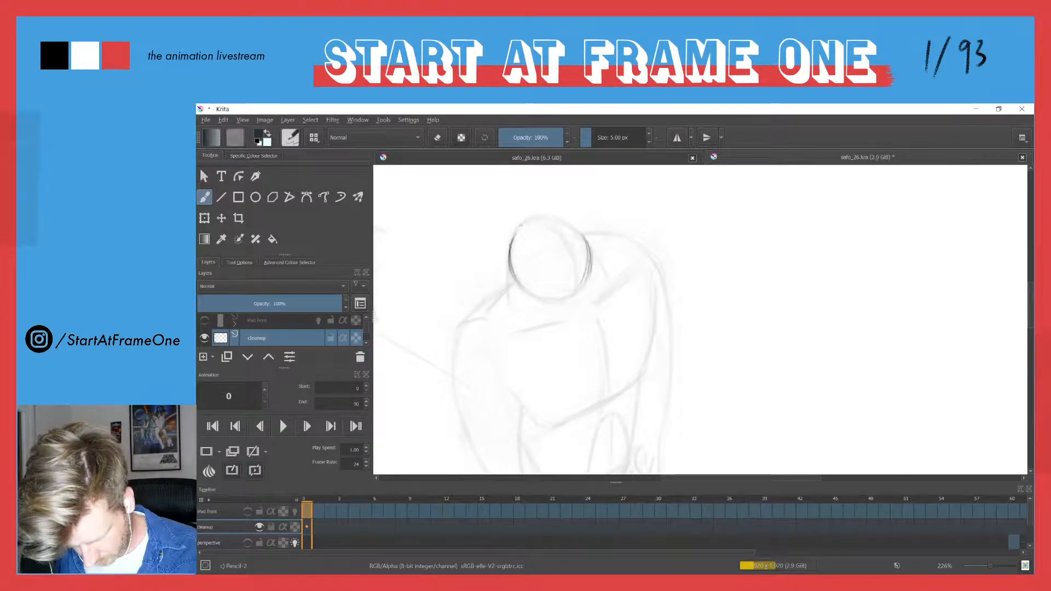
mouse_move(518, 226)
mouse_down()
mouse_move(511, 243)
mouse_move(518, 227)
mouse_move(588, 241)
mouse_move(575, 288)
mouse_up()
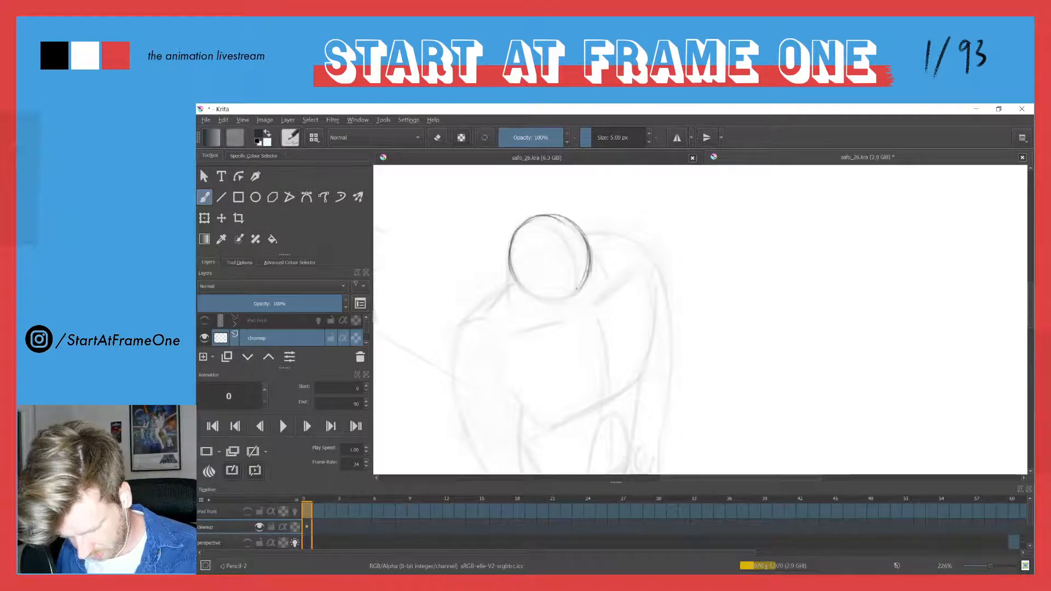
mouse_move(507, 251)
mouse_down()
mouse_move(511, 276)
mouse_move(532, 294)
mouse_move(547, 299)
mouse_move(585, 276)
mouse_move(558, 297)
mouse_up()
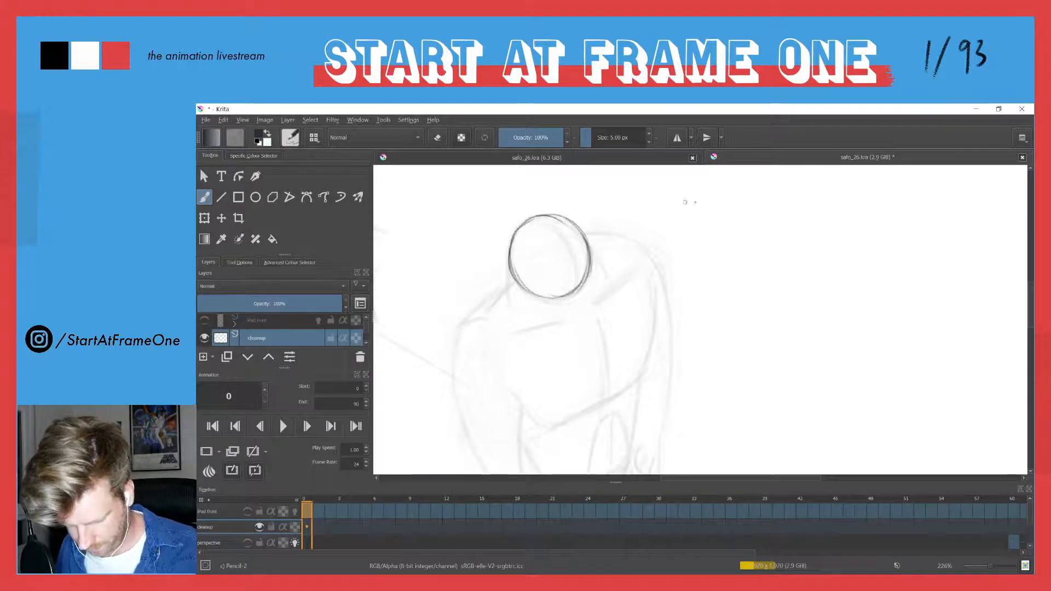
Compare the rescaled duplicate with the other safo_26.kra document, then close the duplicate without saving.
click(592, 164)
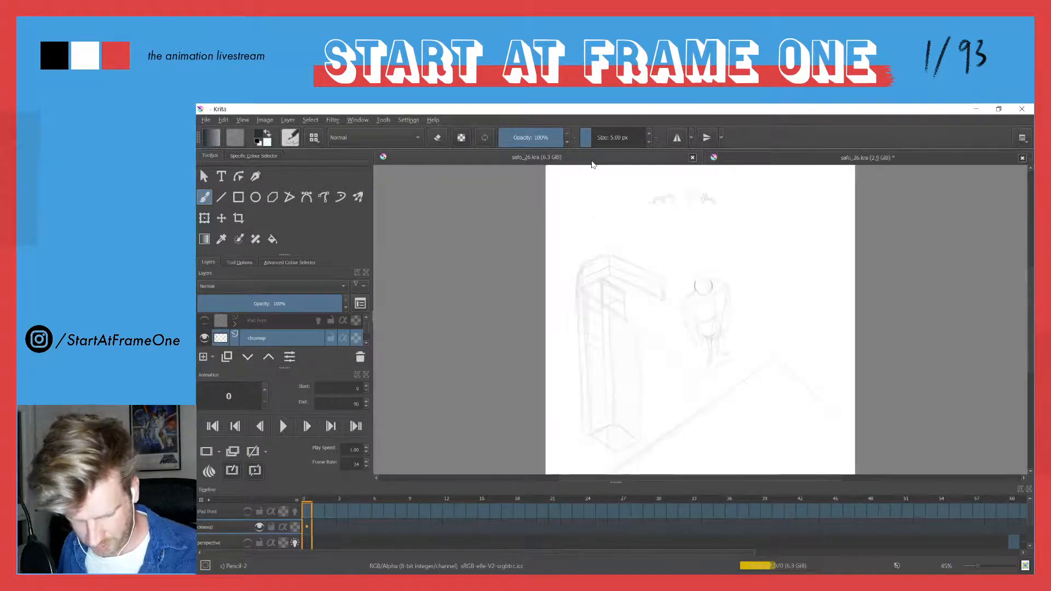
click(873, 157)
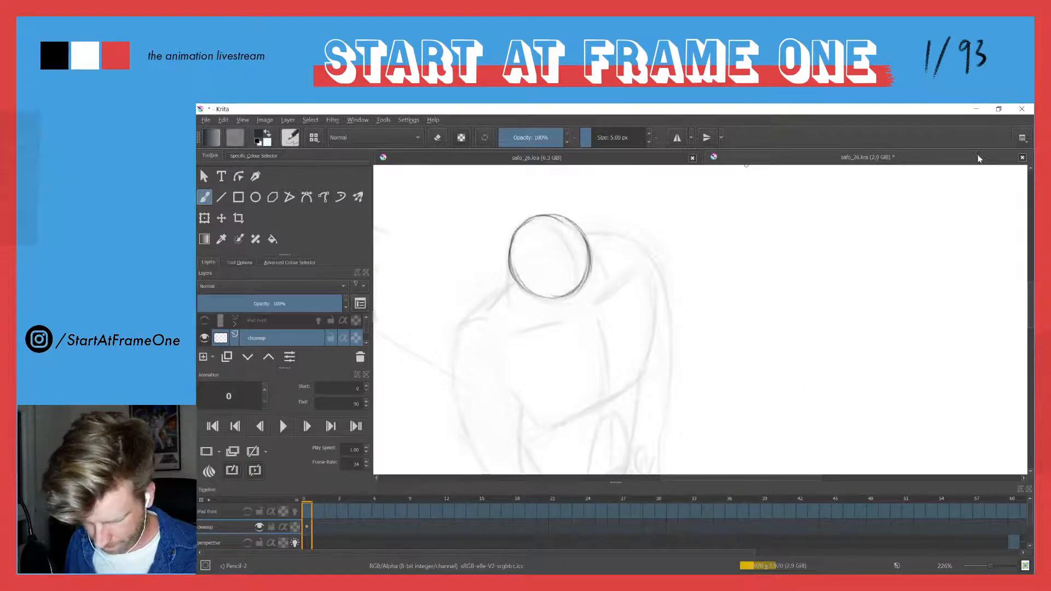
click(1021, 157)
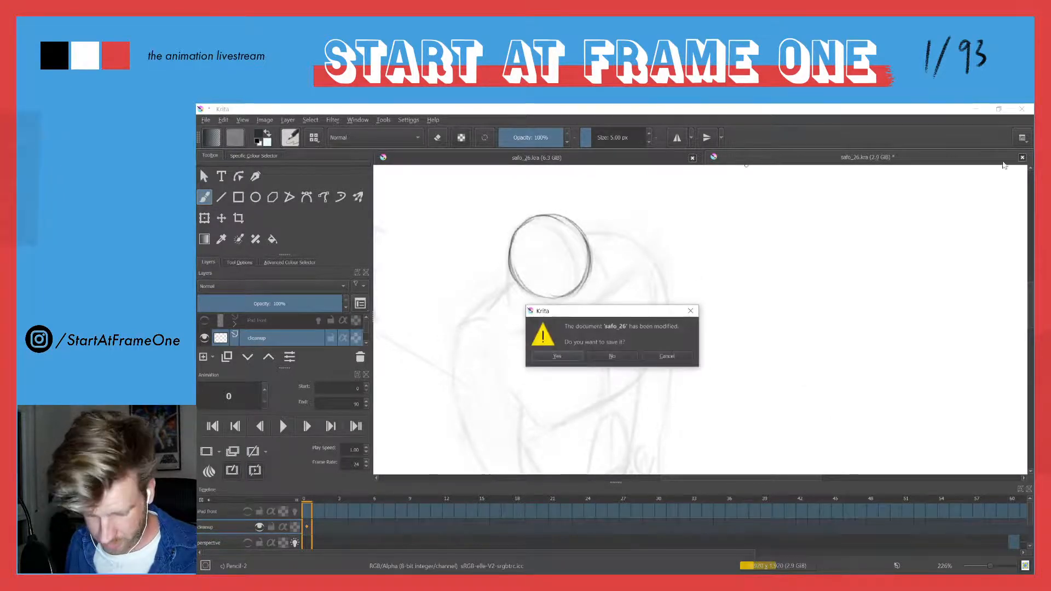
click(615, 356)
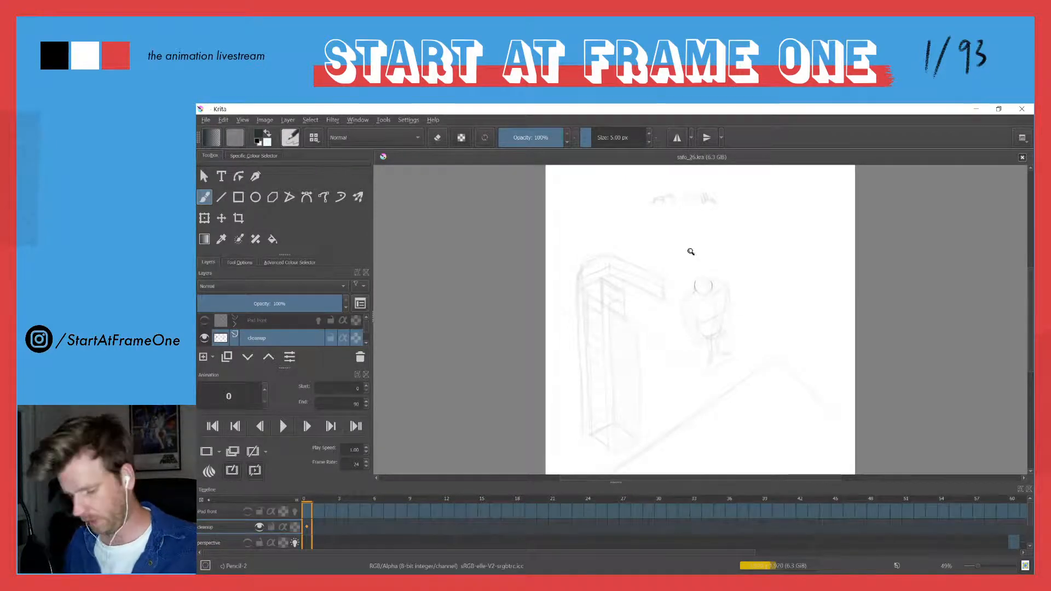
Trace the head as a complete circle over the faded sketch on the cleanup layer at frame 0.
scroll(695, 236, up, 7)
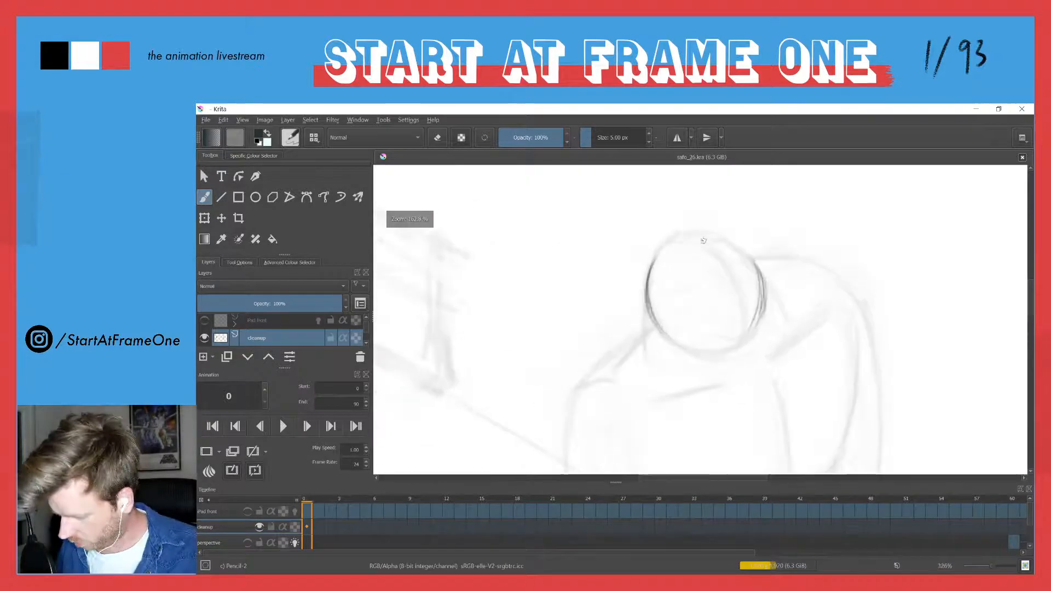
mouse_move(650, 270)
mouse_down()
mouse_move(667, 245)
mouse_move(722, 237)
mouse_up()
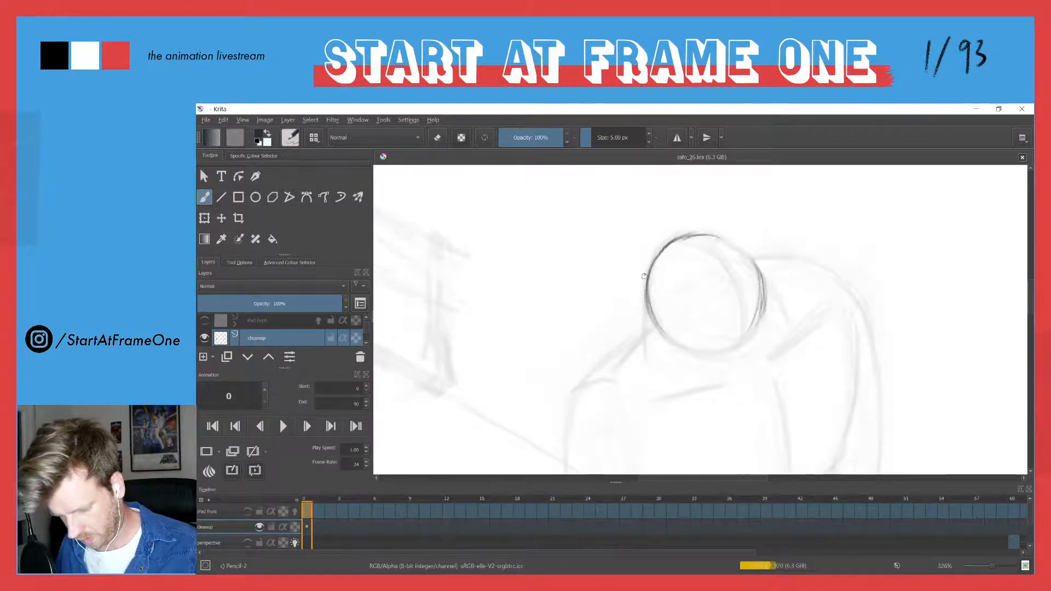
drag(651, 313, 694, 345)
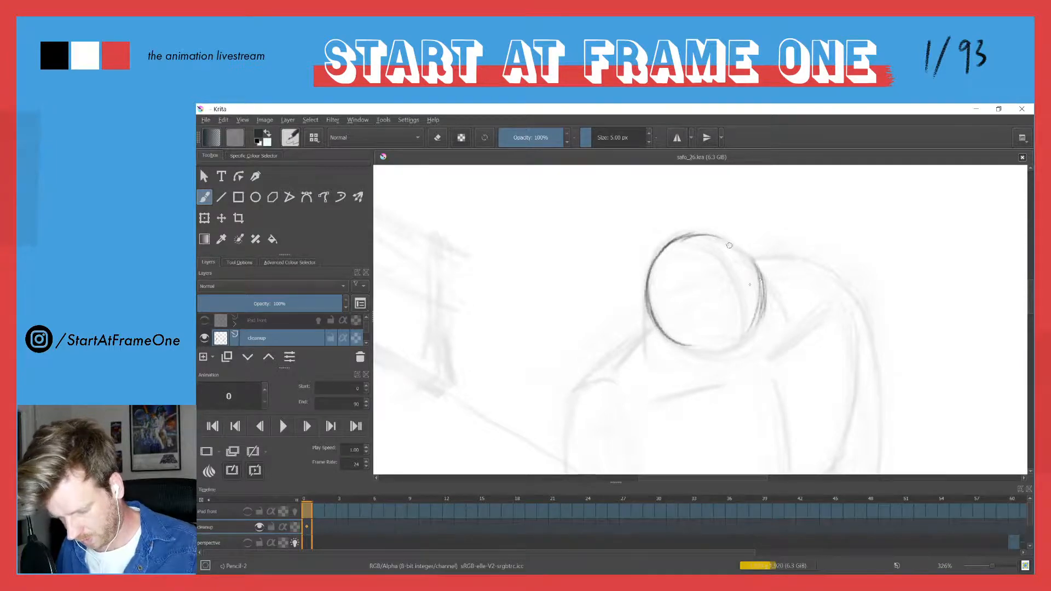
drag(728, 240, 761, 280)
mouse_move(719, 234)
mouse_down()
mouse_move(747, 262)
mouse_move(756, 317)
mouse_move(754, 277)
mouse_move(745, 337)
mouse_move(758, 287)
mouse_move(732, 323)
mouse_move(683, 348)
mouse_up()
Open the recent safo_25_2.kra illustration as a character reference and return to the safo_26.kra animation document.
click(205, 120)
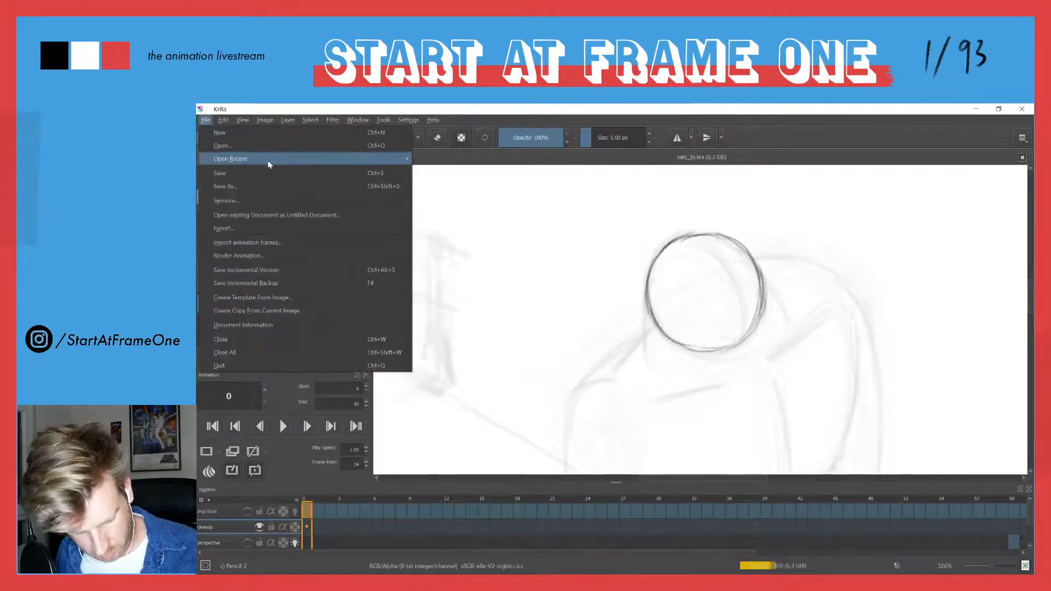
mouse_move(271, 159)
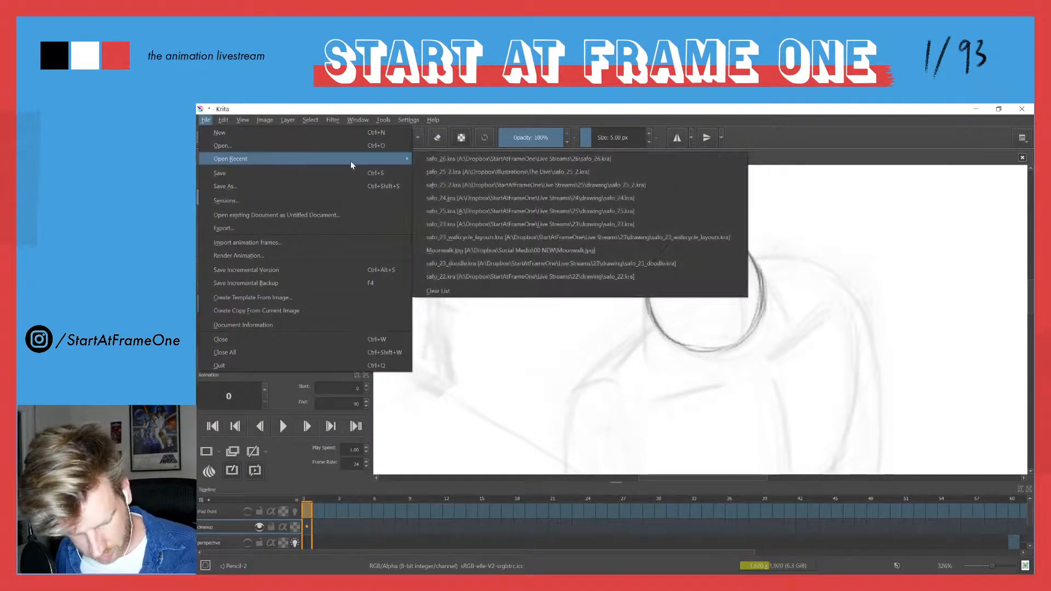
click(494, 175)
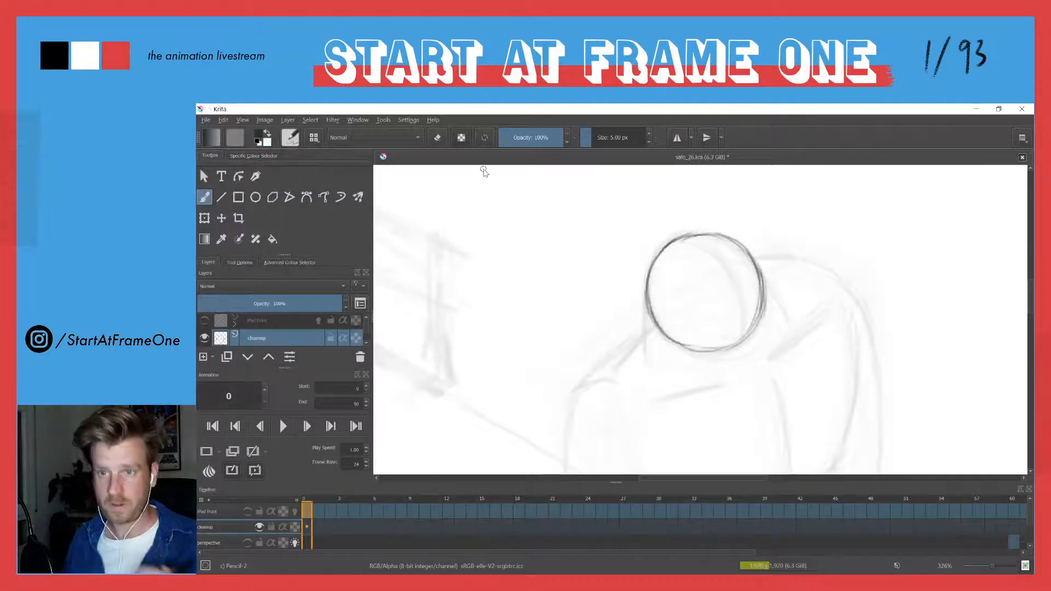
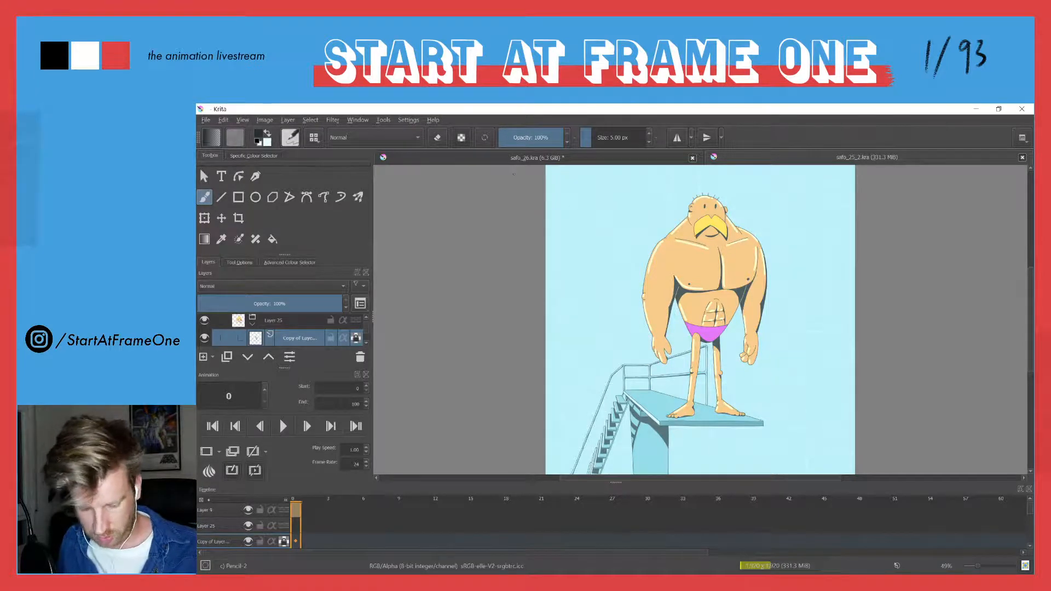
click(450, 159)
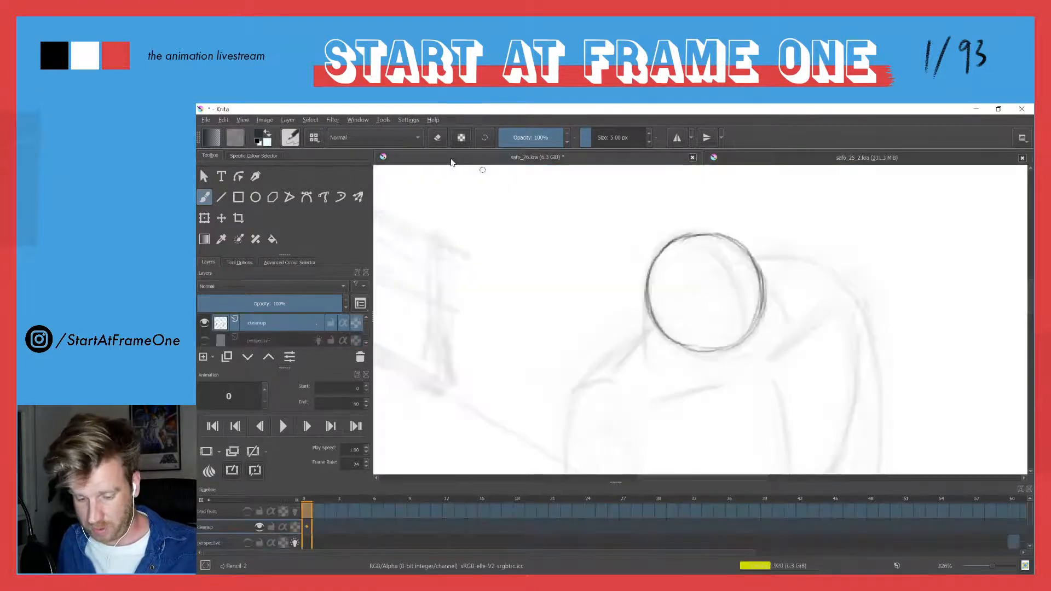
click(761, 162)
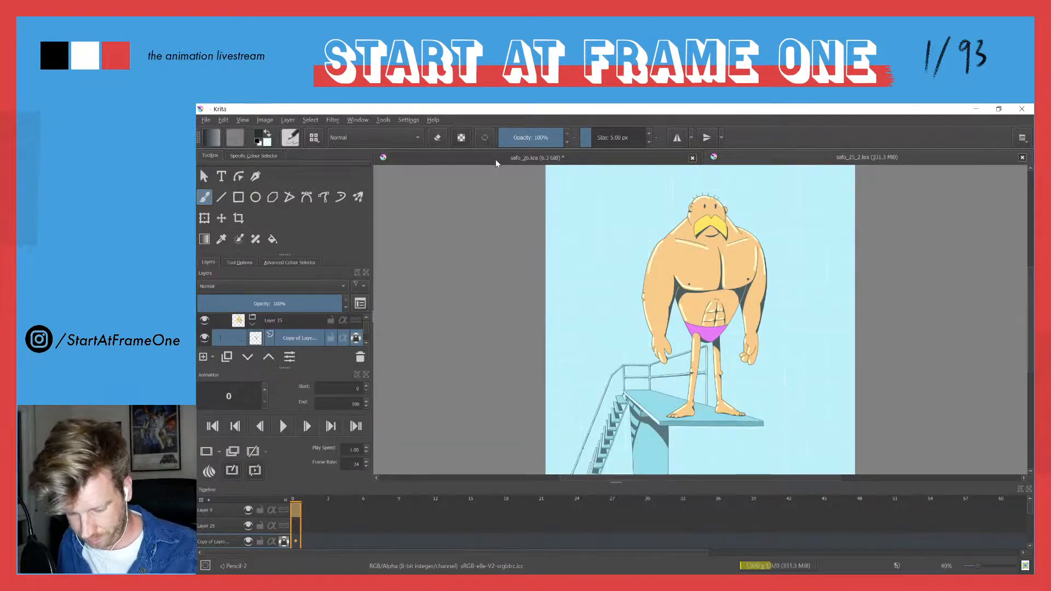
click(520, 191)
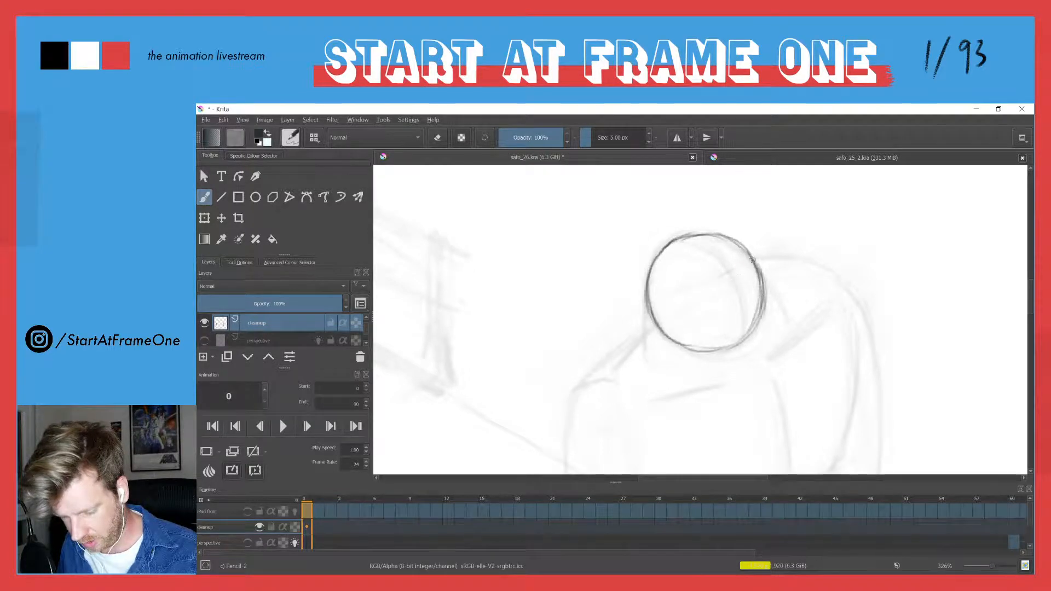
Draw the curved eye line and vertical centre line across the head, and undo a stray diagonal stroke beside it.
mouse_move(750, 263)
mouse_down()
mouse_move(651, 304)
mouse_move(751, 262)
mouse_up()
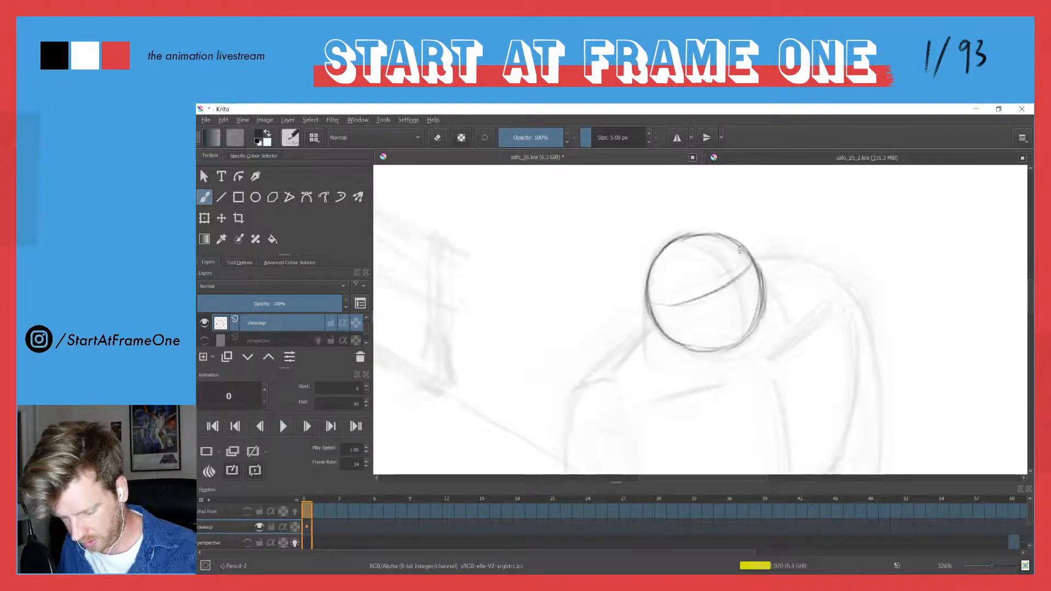
drag(692, 241, 741, 338)
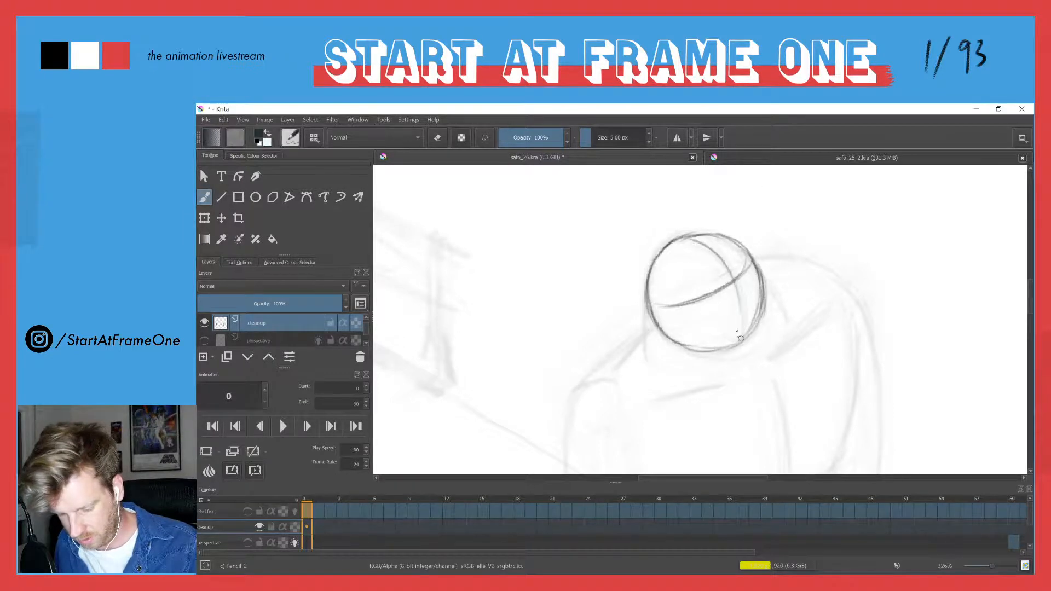
drag(694, 243, 742, 349)
drag(725, 264, 742, 336)
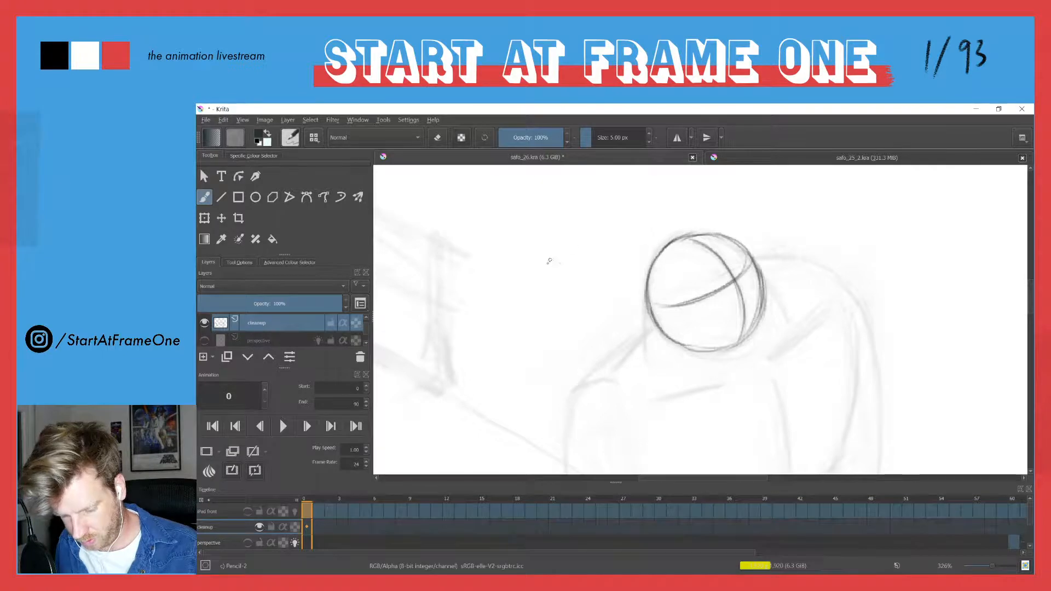
drag(549, 262, 460, 339)
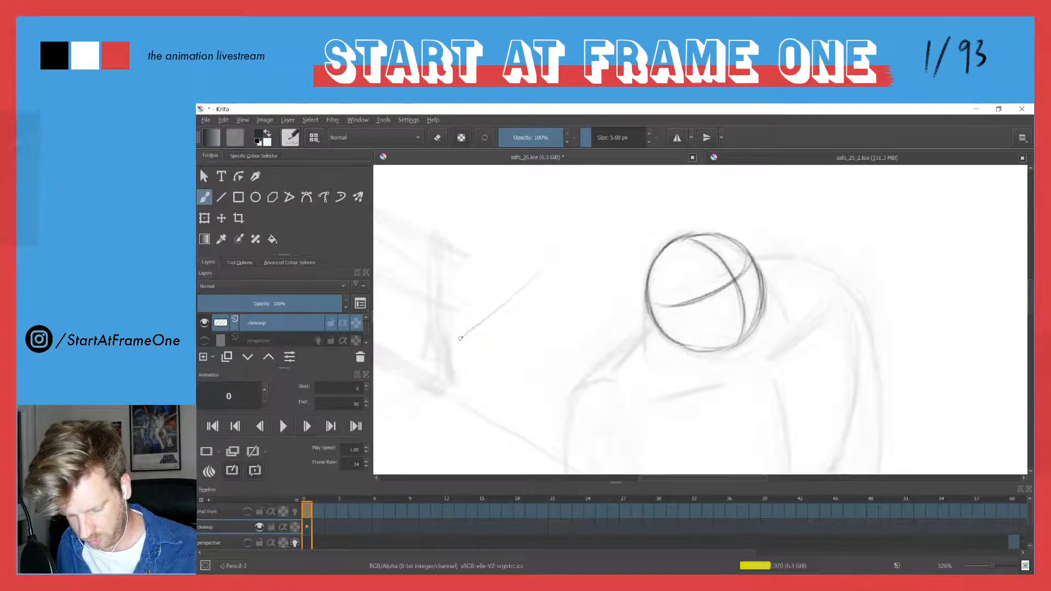
key(ctrl+z)
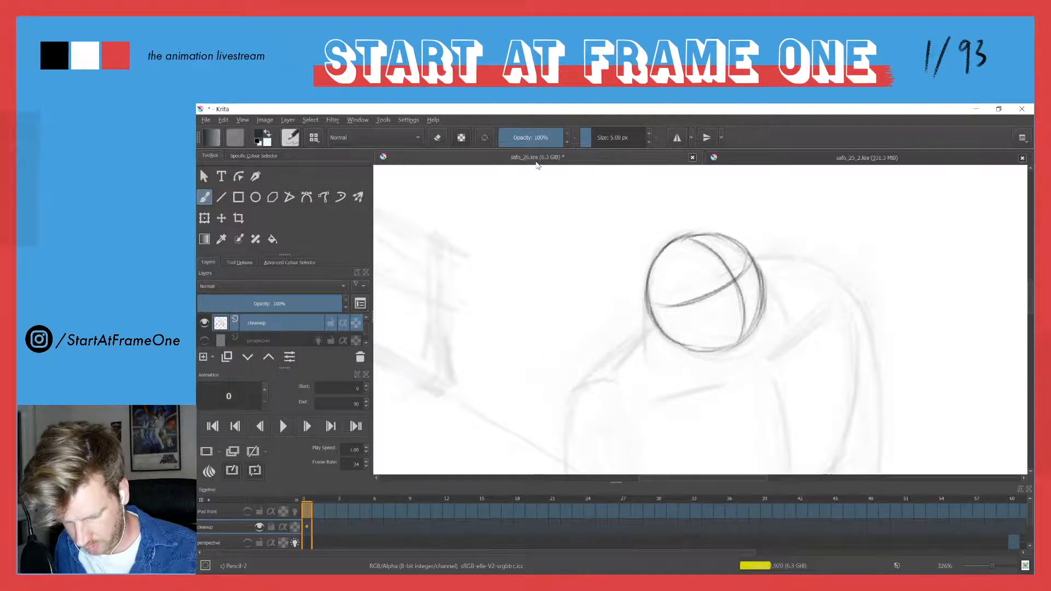
Draw the ear at the end of the eye line and two small oval eyes along it, checking the safo_25_2.kra reference.
click(736, 161)
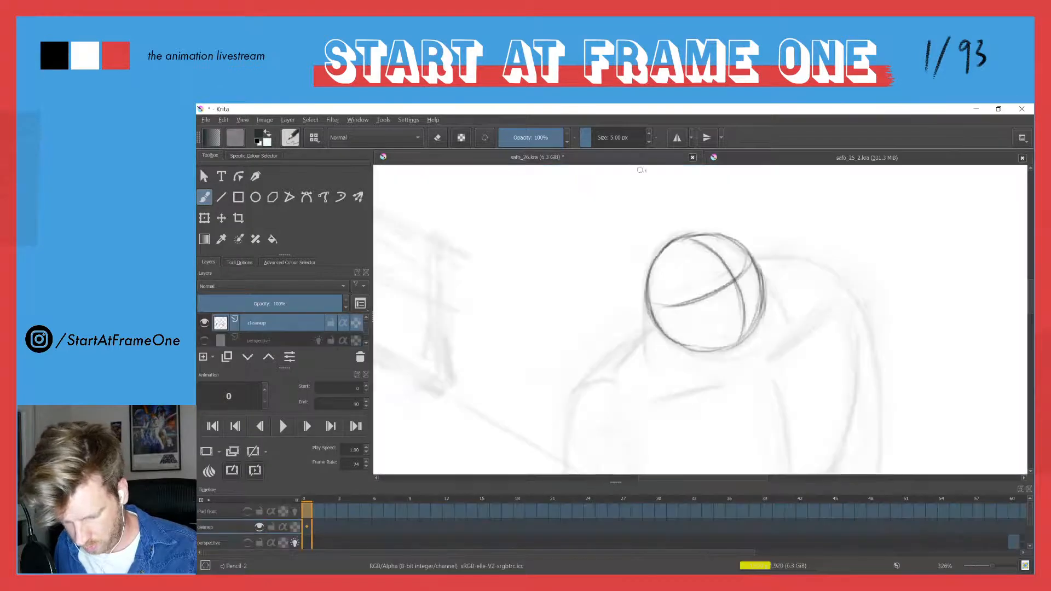
click(602, 163)
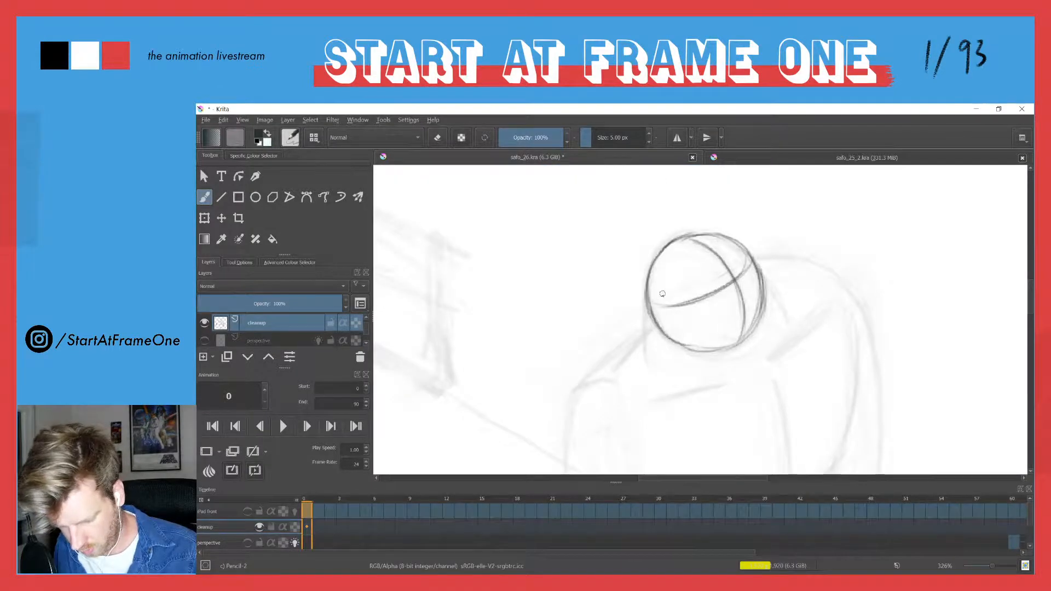
mouse_move(663, 294)
mouse_down()
mouse_move(660, 313)
mouse_move(651, 298)
mouse_move(662, 315)
mouse_move(660, 307)
mouse_up()
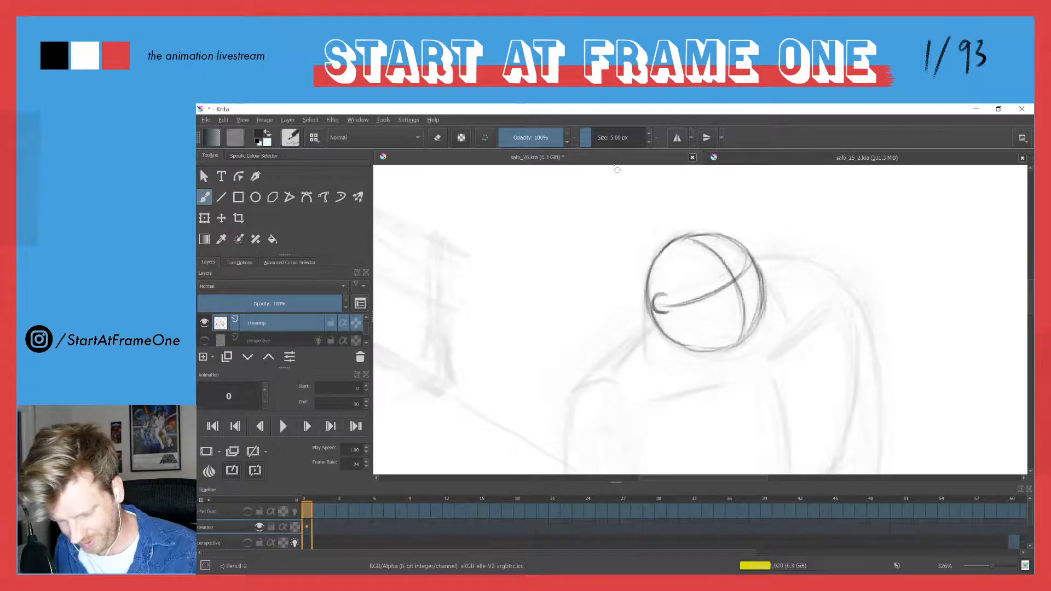
click(729, 160)
click(673, 162)
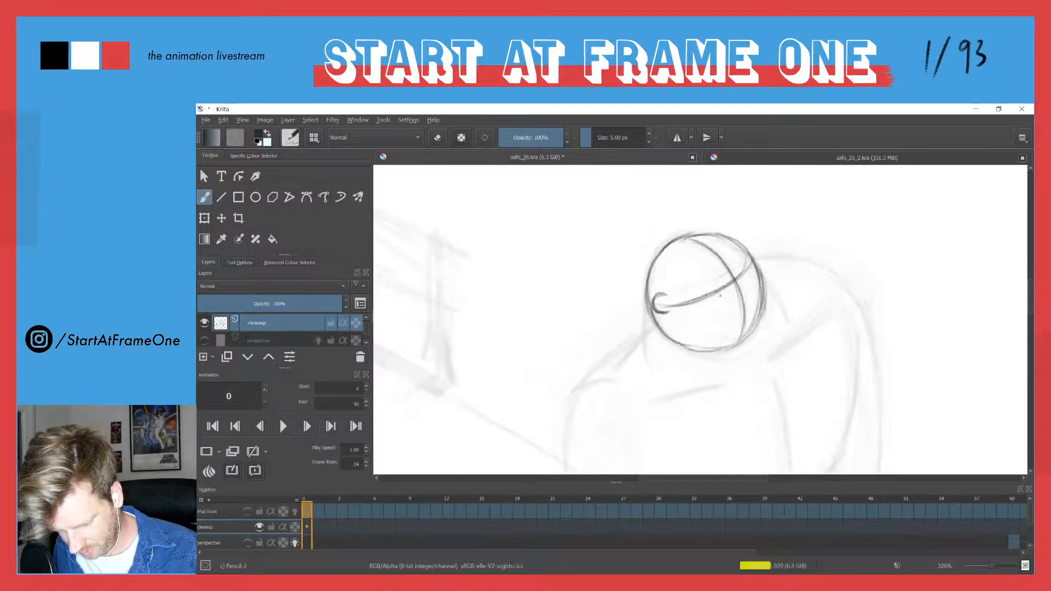
drag(716, 293, 744, 269)
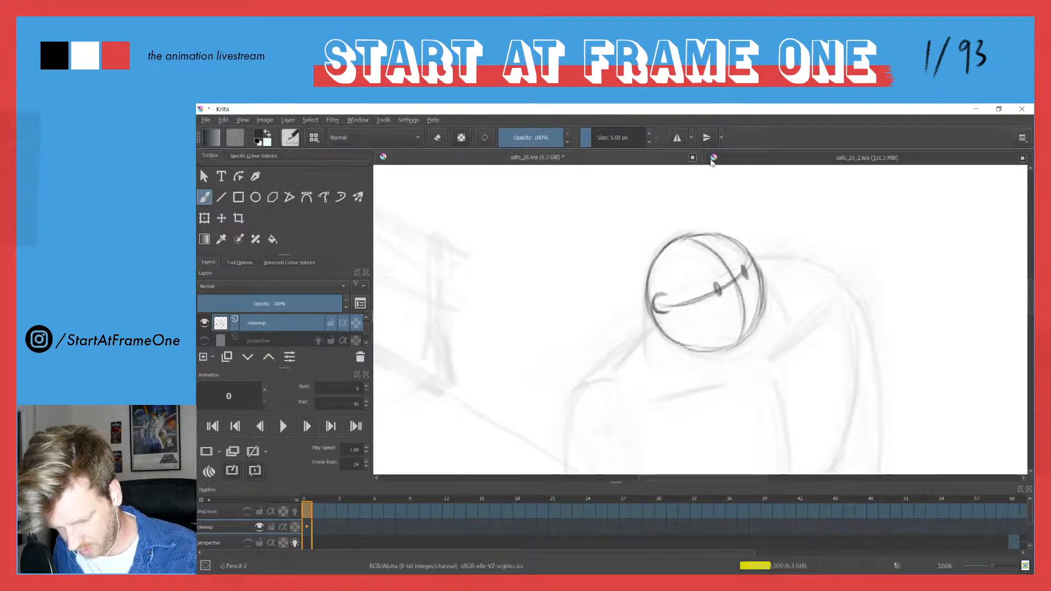
Check the moustache in safo_25_2.kra and draw the drooping two-sided moustache over the lower face in safo_26.kra.
click(739, 160)
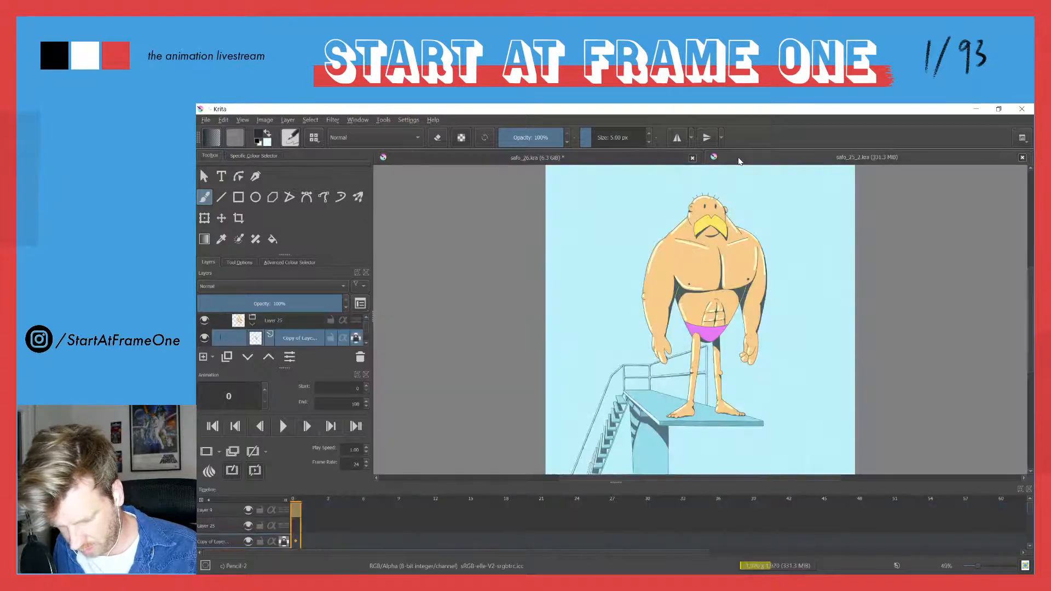
click(656, 160)
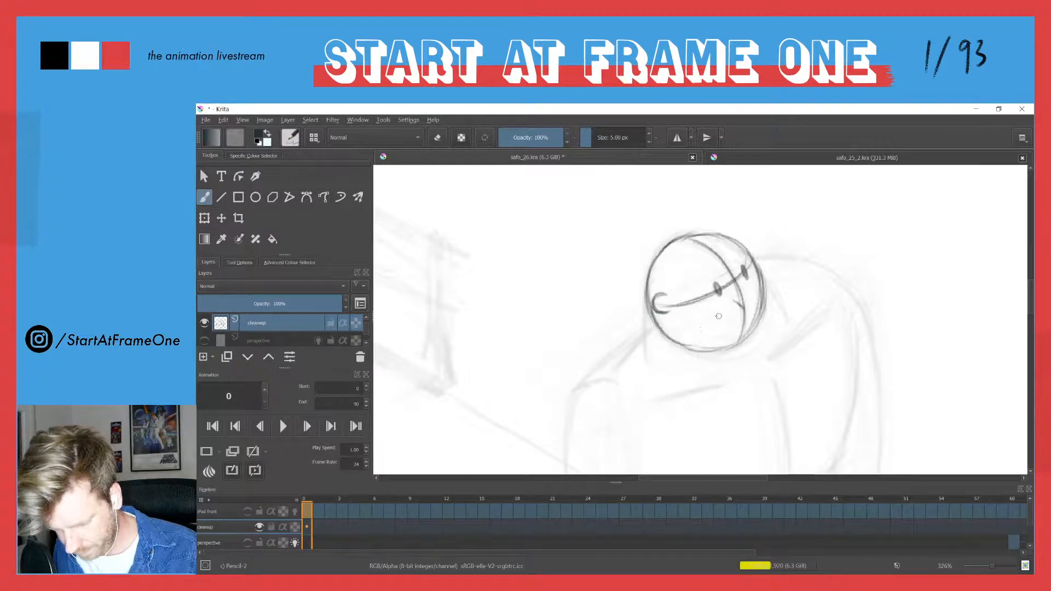
mouse_move(727, 304)
mouse_down()
mouse_move(703, 328)
mouse_move(704, 365)
mouse_up()
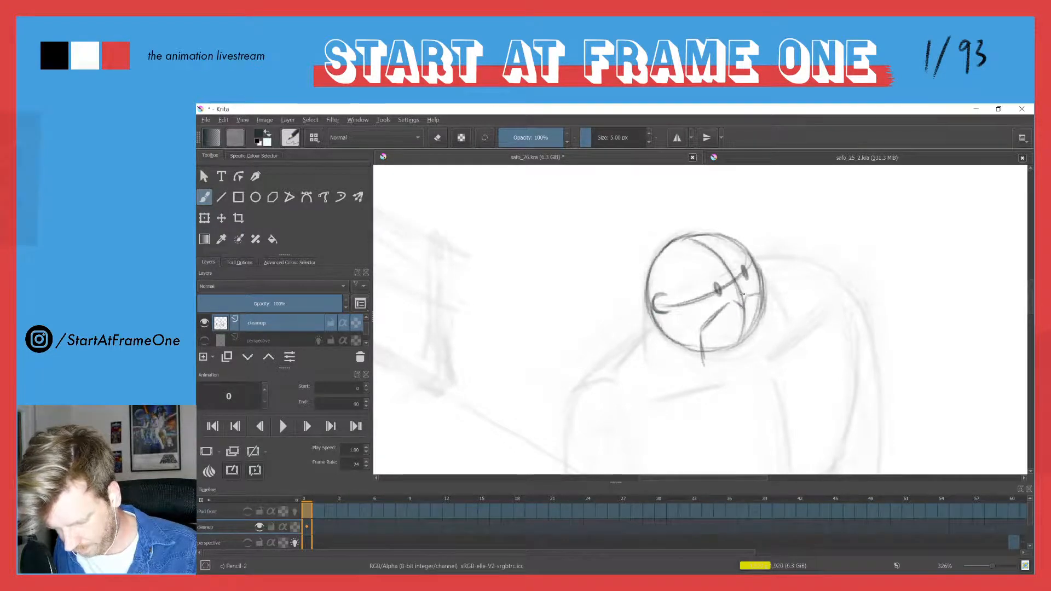
mouse_move(767, 295)
mouse_down()
mouse_move(771, 330)
mouse_move(717, 346)
mouse_move(707, 366)
mouse_up()
mouse_move(741, 327)
mouse_down()
mouse_move(763, 327)
mouse_move(763, 316)
mouse_move(764, 327)
mouse_move(765, 294)
mouse_move(740, 293)
mouse_move(769, 310)
mouse_up()
mouse_move(769, 300)
mouse_down()
mouse_move(763, 338)
mouse_move(729, 316)
mouse_move(762, 327)
mouse_move(702, 362)
mouse_up()
drag(711, 317, 696, 331)
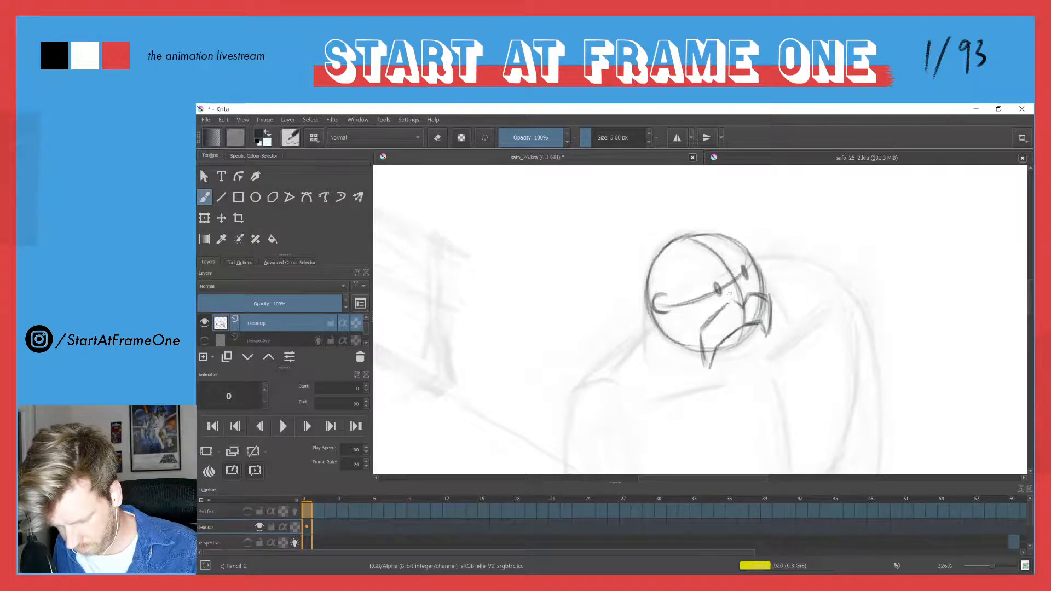
mouse_move(730, 301)
mouse_down()
mouse_move(697, 340)
mouse_move(767, 292)
mouse_move(769, 313)
mouse_move(715, 353)
mouse_move(705, 374)
mouse_up()
mouse_move(704, 350)
mouse_down()
mouse_move(702, 365)
mouse_move(724, 309)
mouse_move(763, 291)
mouse_up()
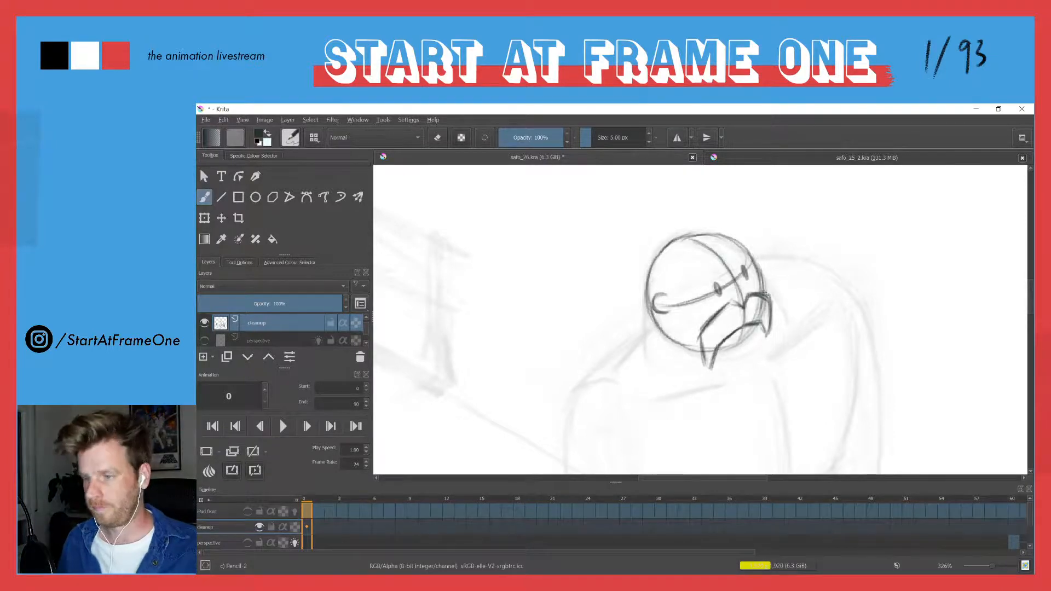
Draw the neck, shoulder and collarbone lines below the head and add short stubble hairs on top of it.
drag(544, 295, 528, 242)
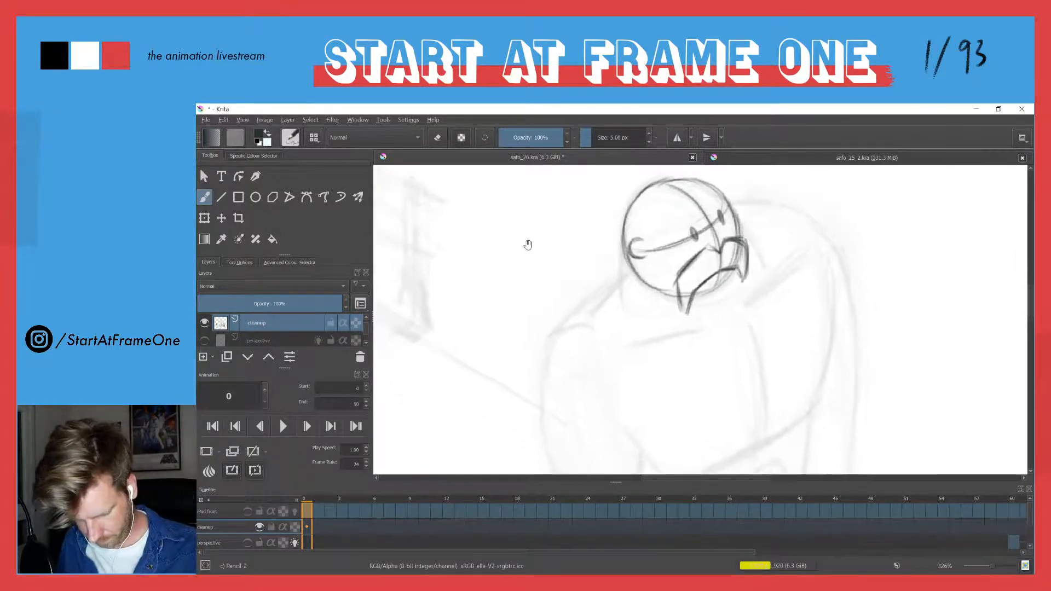
drag(627, 253, 613, 312)
mouse_move(730, 214)
mouse_down()
mouse_move(764, 255)
mouse_move(741, 310)
mouse_up()
drag(797, 258, 744, 308)
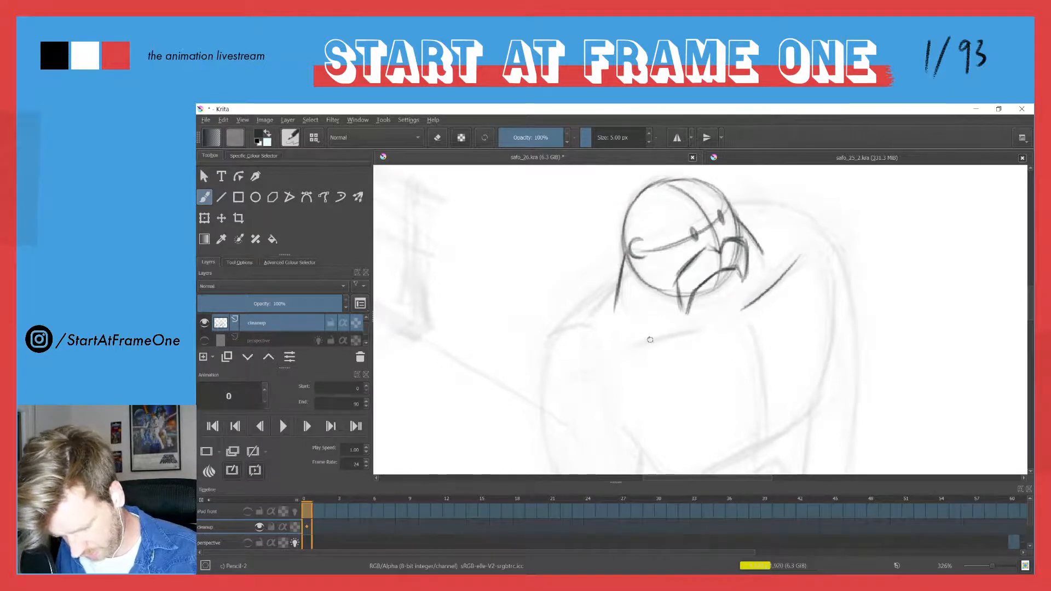
drag(624, 341, 695, 326)
mouse_move(570, 311)
mouse_down()
mouse_move(619, 271)
mouse_move(553, 327)
mouse_up()
mouse_move(621, 271)
mouse_down()
mouse_move(549, 329)
mouse_move(613, 282)
mouse_move(594, 283)
mouse_move(559, 329)
mouse_move(593, 293)
mouse_up()
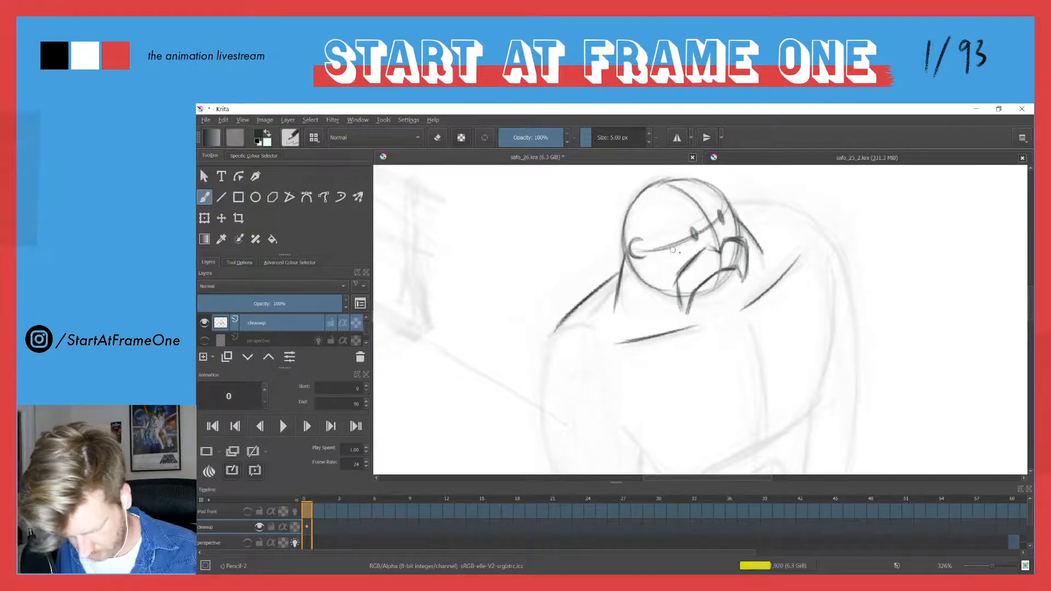
mouse_move(777, 206)
mouse_down()
mouse_move(729, 216)
mouse_move(729, 205)
mouse_move(782, 209)
mouse_up()
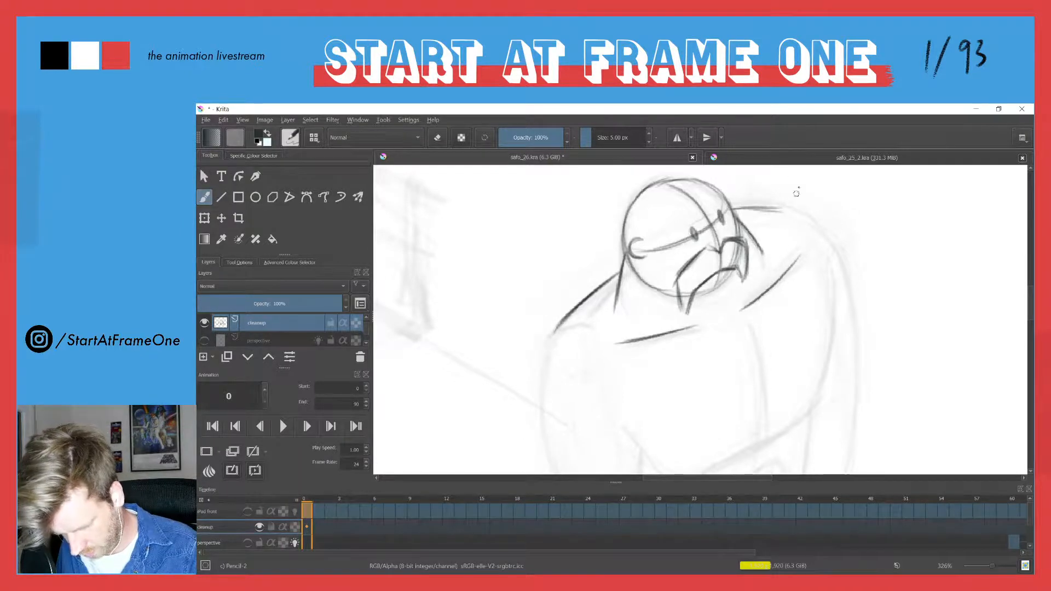
mouse_move(509, 294)
mouse_down()
mouse_move(457, 237)
mouse_move(476, 314)
mouse_up()
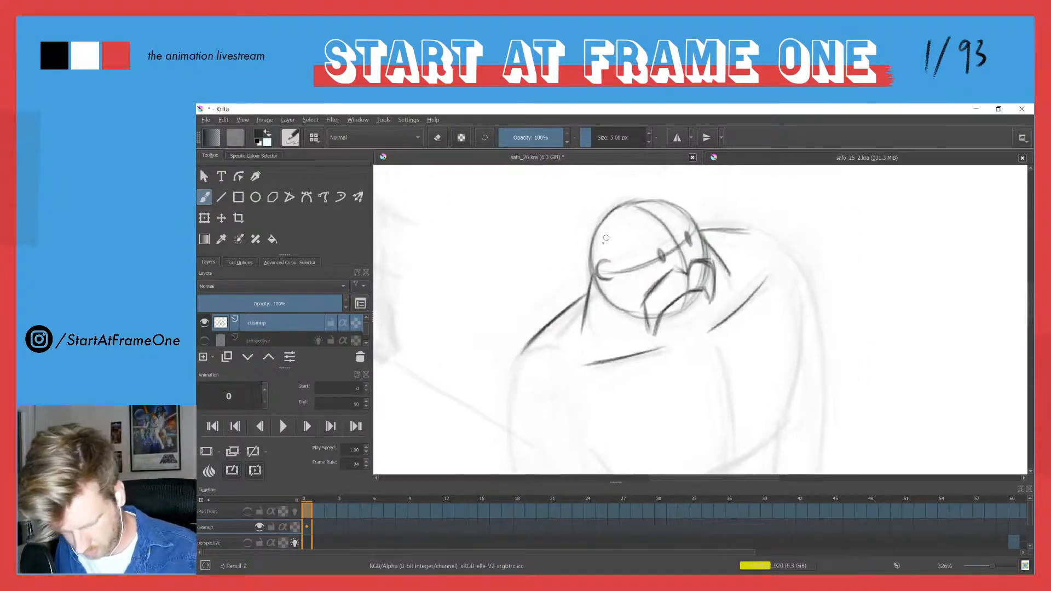
mouse_move(620, 218)
mouse_down()
mouse_move(606, 225)
mouse_move(618, 210)
mouse_move(644, 207)
mouse_up()
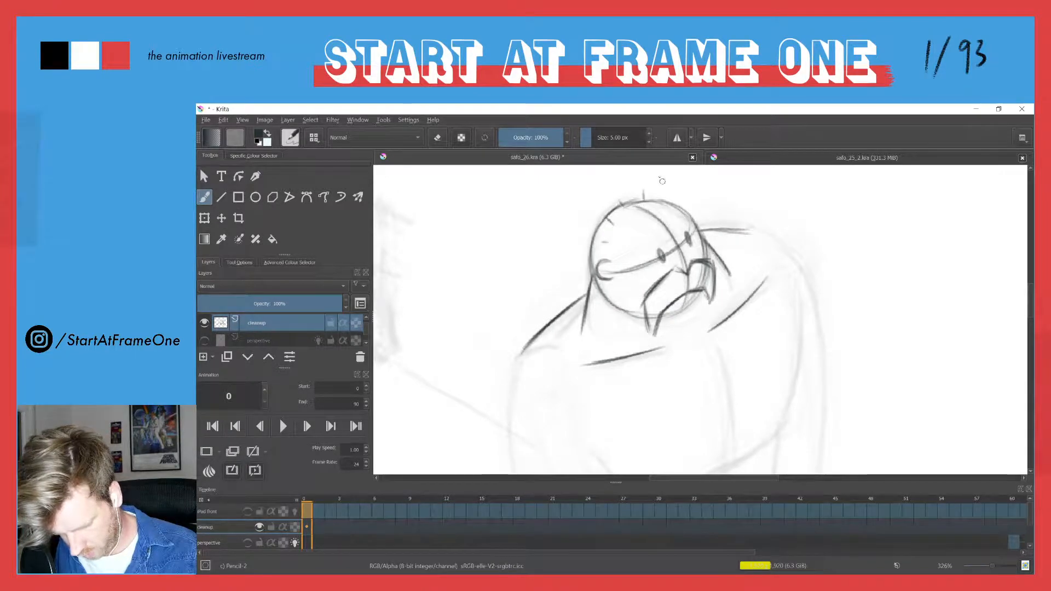
Show only the canvas and draw the near arm's outer contour from shoulder to wrist, plus the inner forearm line.
drag(512, 324, 523, 166)
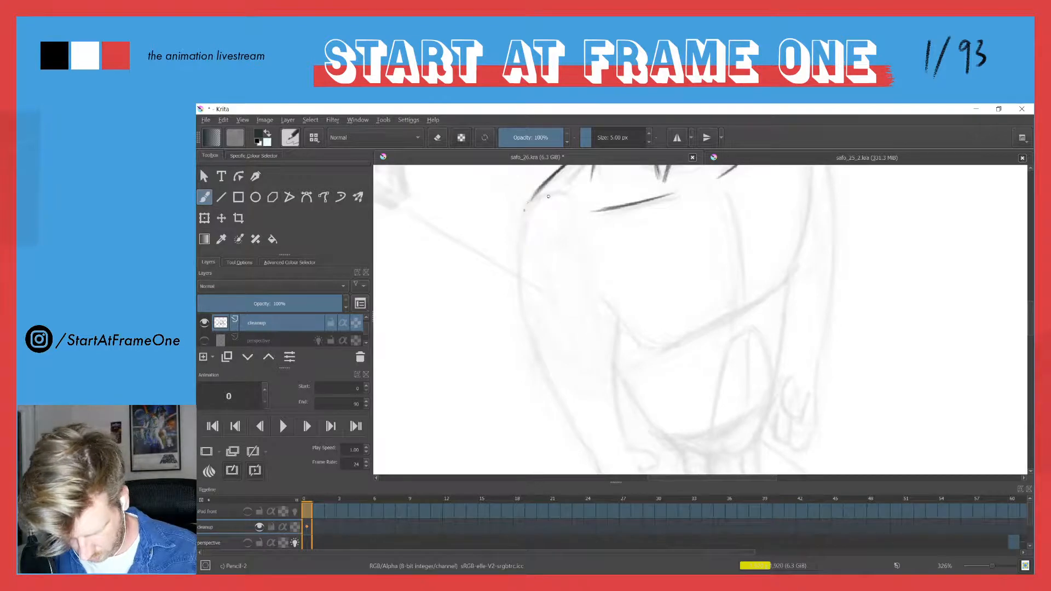
mouse_move(549, 192)
mouse_down()
mouse_move(519, 220)
mouse_move(515, 272)
mouse_up()
drag(519, 220, 523, 305)
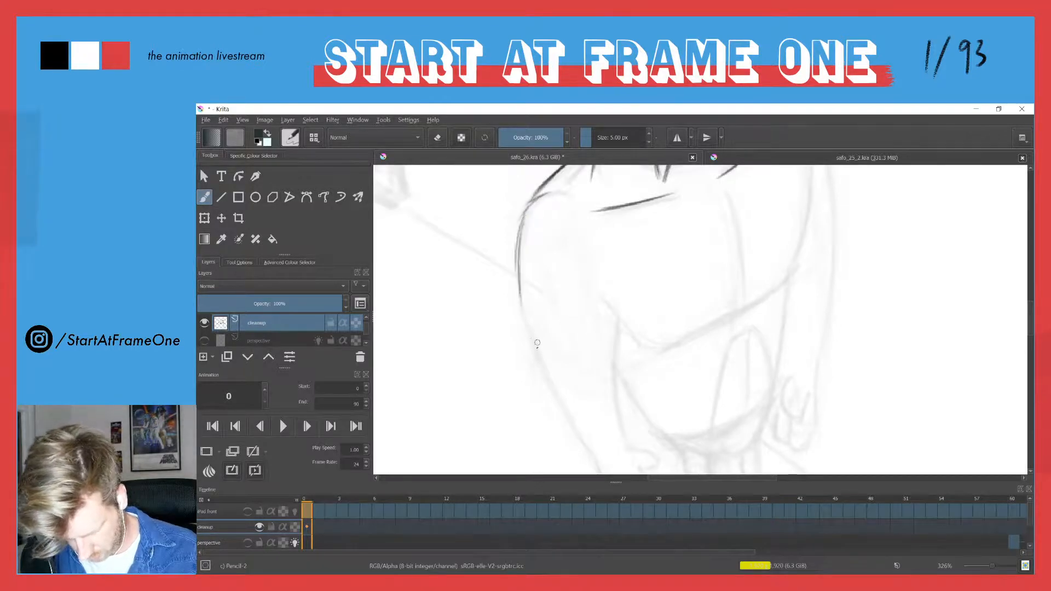
key(Tab)
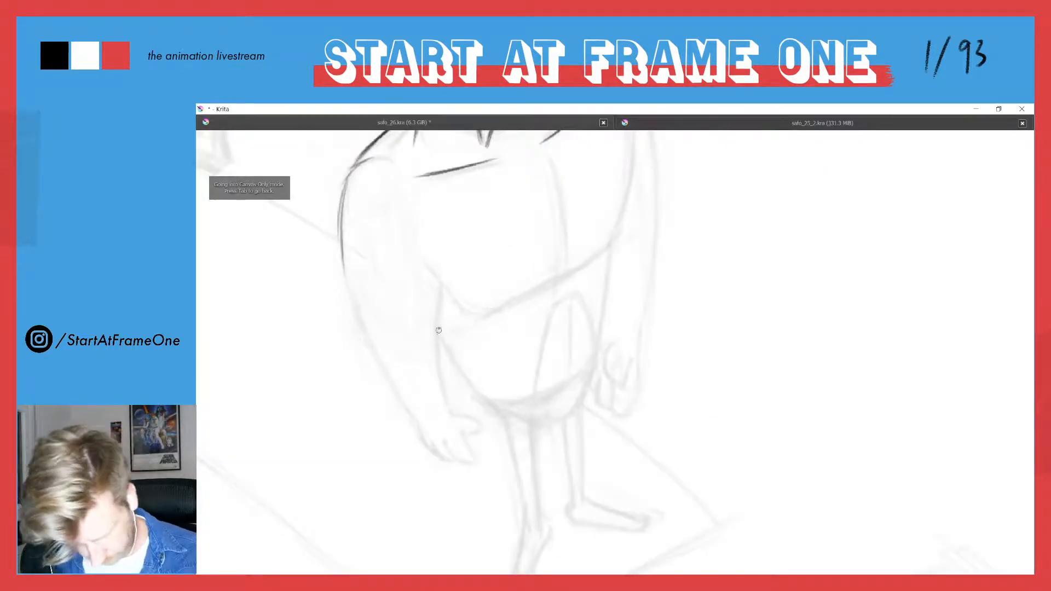
drag(341, 248, 366, 348)
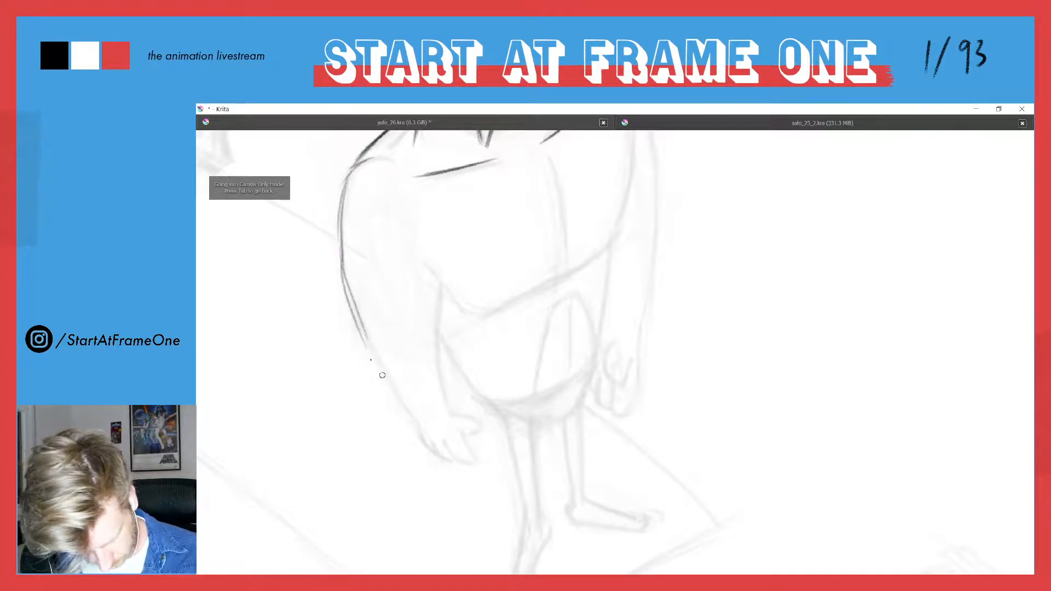
drag(347, 278, 385, 367)
drag(350, 300, 400, 397)
drag(359, 326, 415, 420)
drag(441, 301, 446, 405)
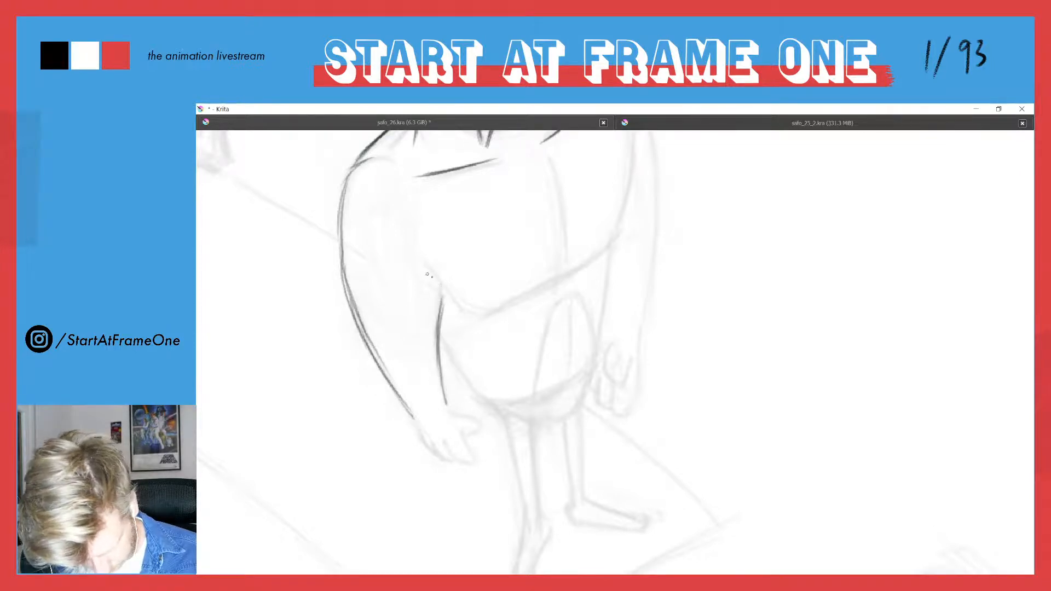
Draw the lower and far edges of the chest, its vertical centre line, the two small nipples and the collarbone notch.
mouse_move(436, 282)
mouse_down()
mouse_move(483, 318)
mouse_move(563, 275)
mouse_up()
drag(465, 313, 518, 301)
drag(565, 257, 562, 276)
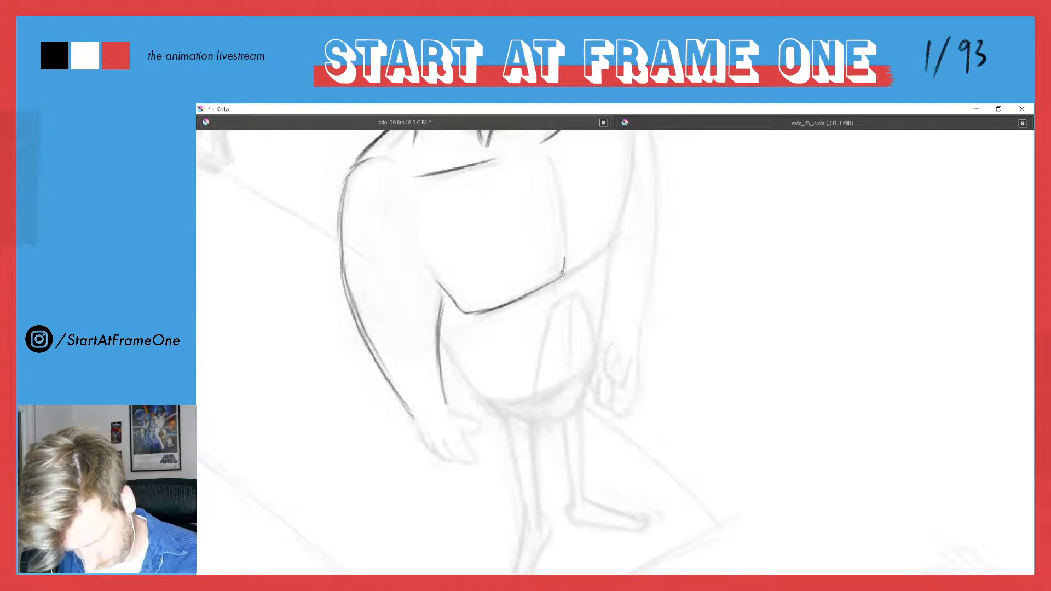
drag(605, 218, 594, 312)
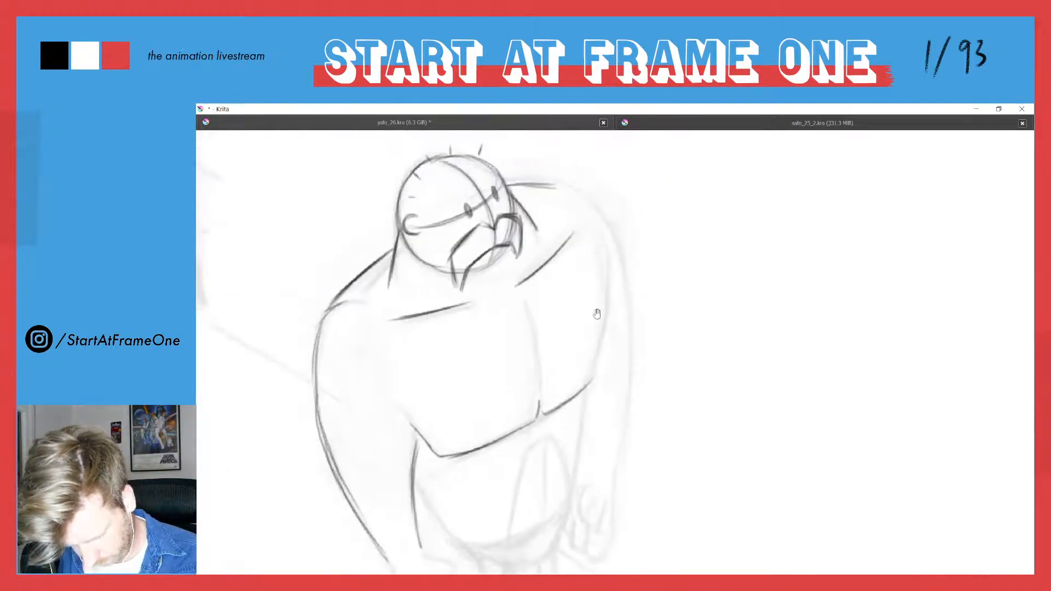
mouse_move(603, 249)
mouse_down()
mouse_move(582, 395)
mouse_move(604, 350)
mouse_move(582, 383)
mouse_up()
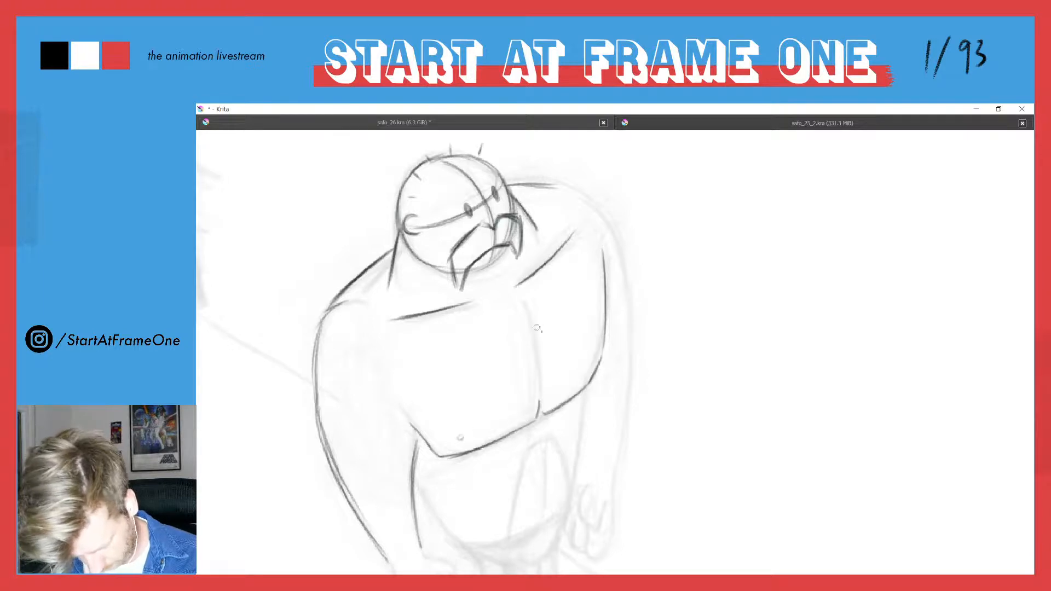
drag(524, 306, 536, 384)
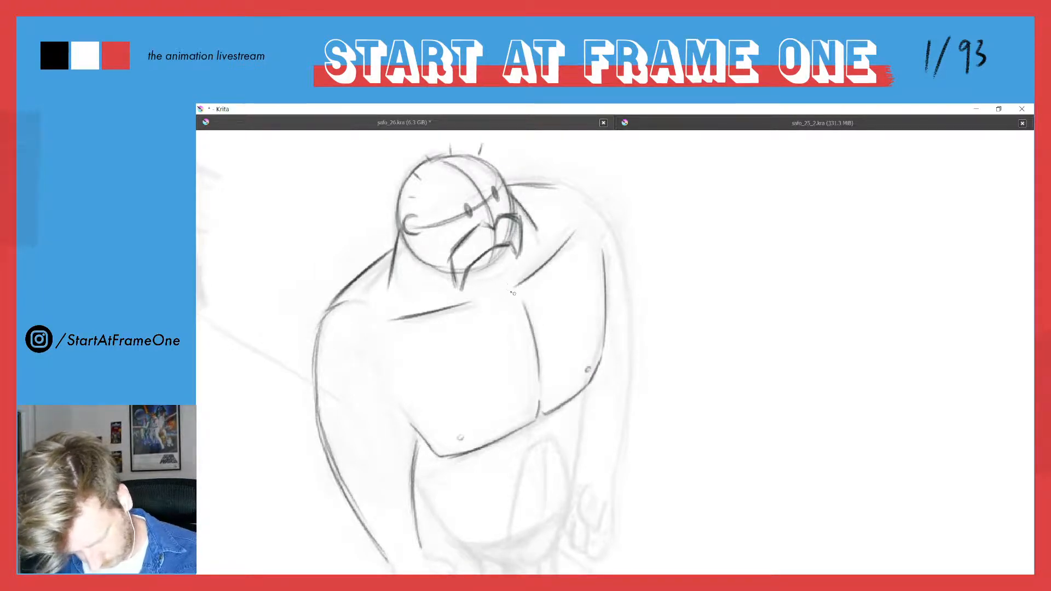
drag(509, 292, 524, 282)
Draw the short armpit crease between the near arm and the chest, undoing the surplus strokes over it.
mouse_move(351, 358)
mouse_down()
mouse_move(359, 288)
mouse_move(408, 280)
mouse_move(409, 314)
mouse_up()
key(ctrl+z)
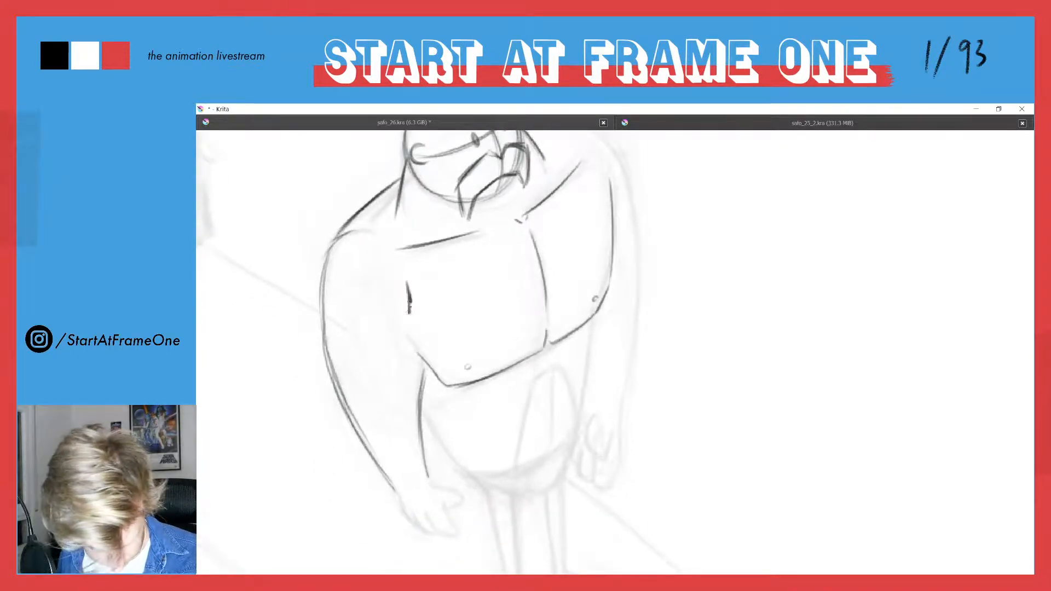
drag(402, 273, 409, 309)
key(ctrl+z)
key(ctrl+z)
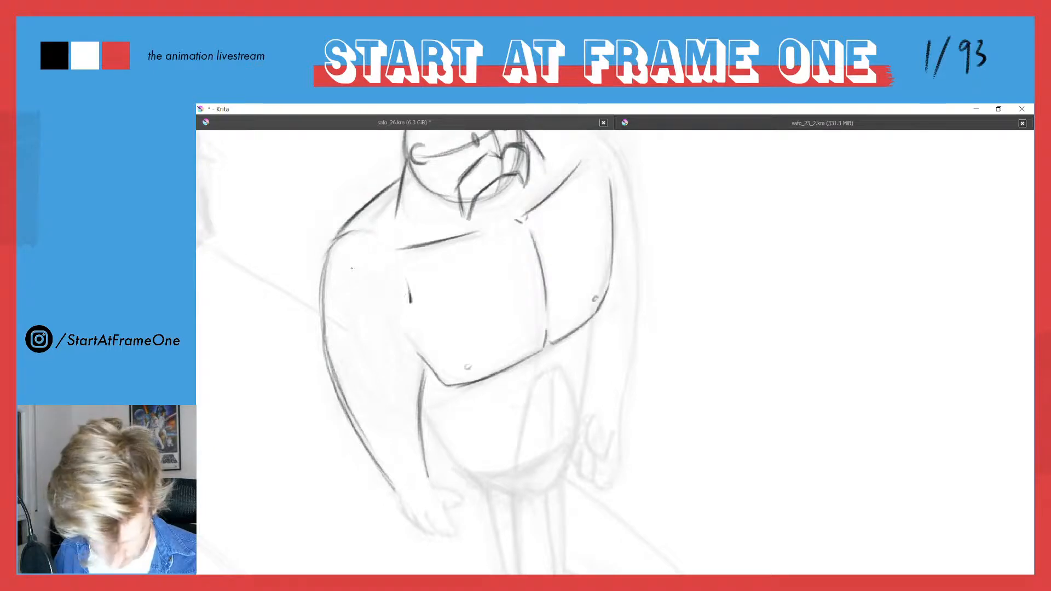
drag(363, 280, 500, 342)
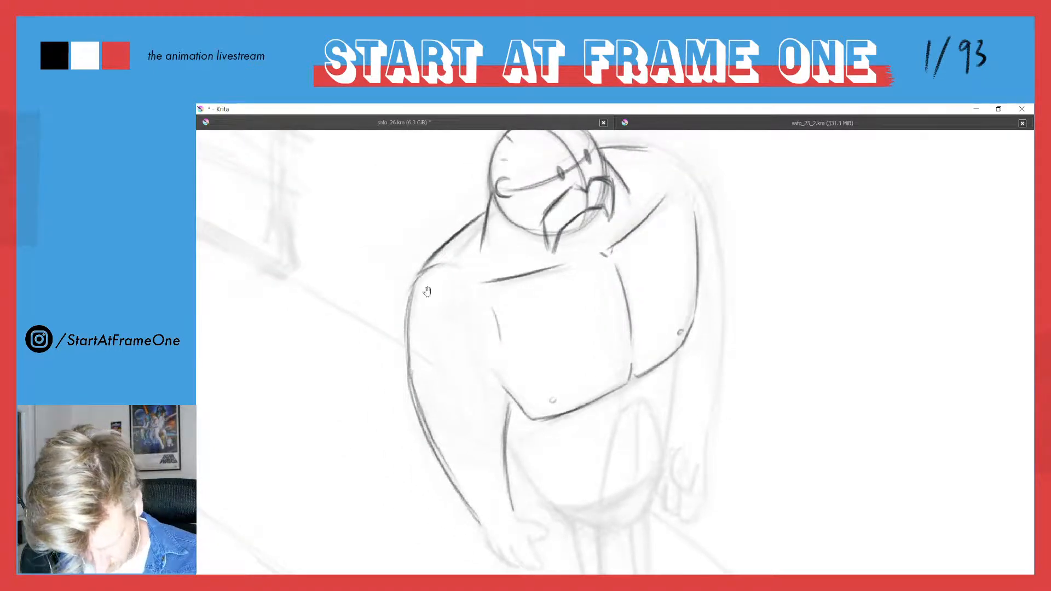
Draw both sides of the belly tapering below the chest, the curved waistline and the rounded crotch line beneath it.
drag(426, 292, 384, 223)
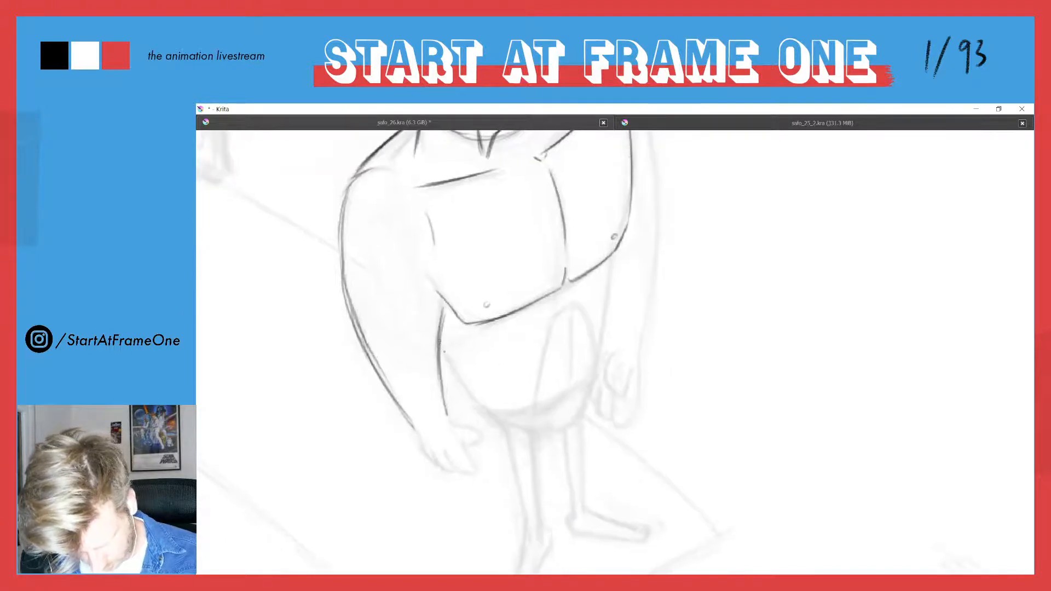
drag(442, 348, 495, 417)
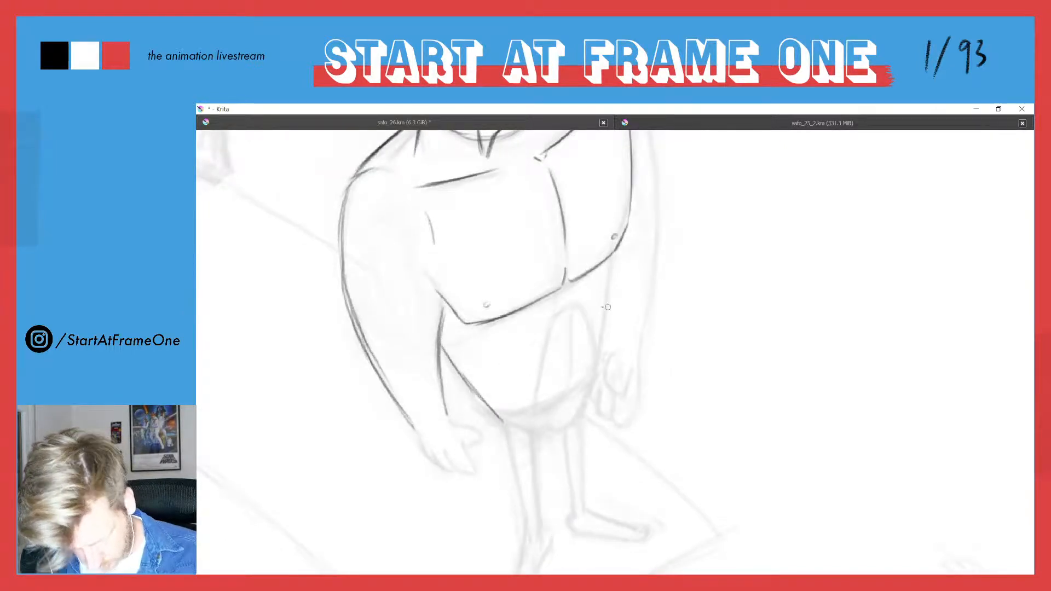
drag(618, 249, 590, 391)
mouse_move(599, 351)
mouse_down()
mouse_move(580, 411)
mouse_move(561, 432)
mouse_move(505, 427)
mouse_move(567, 426)
mouse_up()
mouse_move(574, 386)
mouse_down()
mouse_move(495, 408)
mouse_move(586, 374)
mouse_move(540, 397)
mouse_move(485, 398)
mouse_move(596, 373)
mouse_move(484, 419)
mouse_move(531, 430)
mouse_up()
Draw the thin near leg below the hips and its foot with small rounded toes.
drag(469, 367, 434, 254)
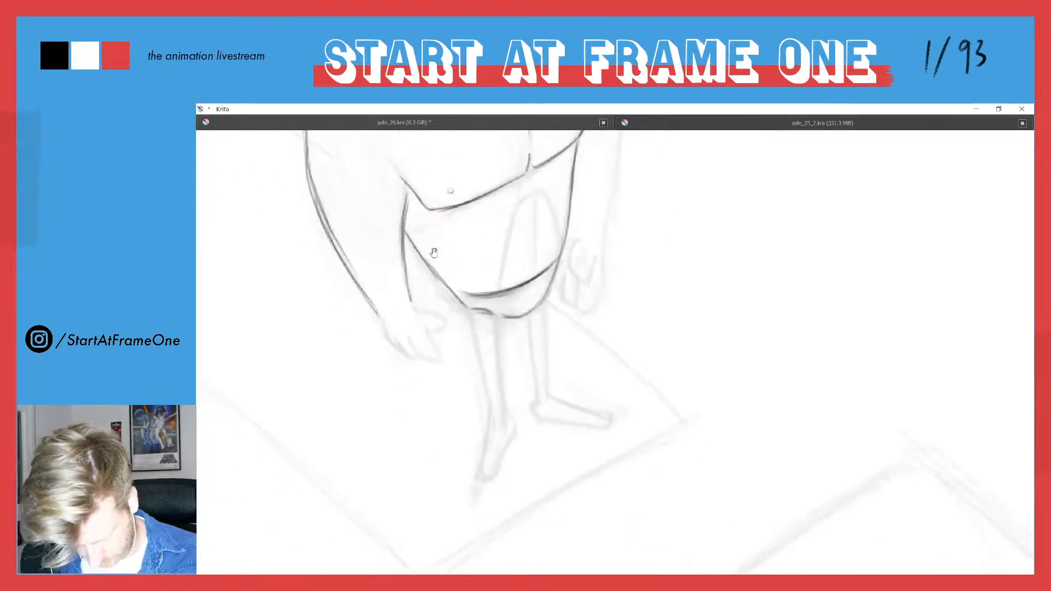
drag(496, 343, 500, 399)
drag(495, 319, 501, 412)
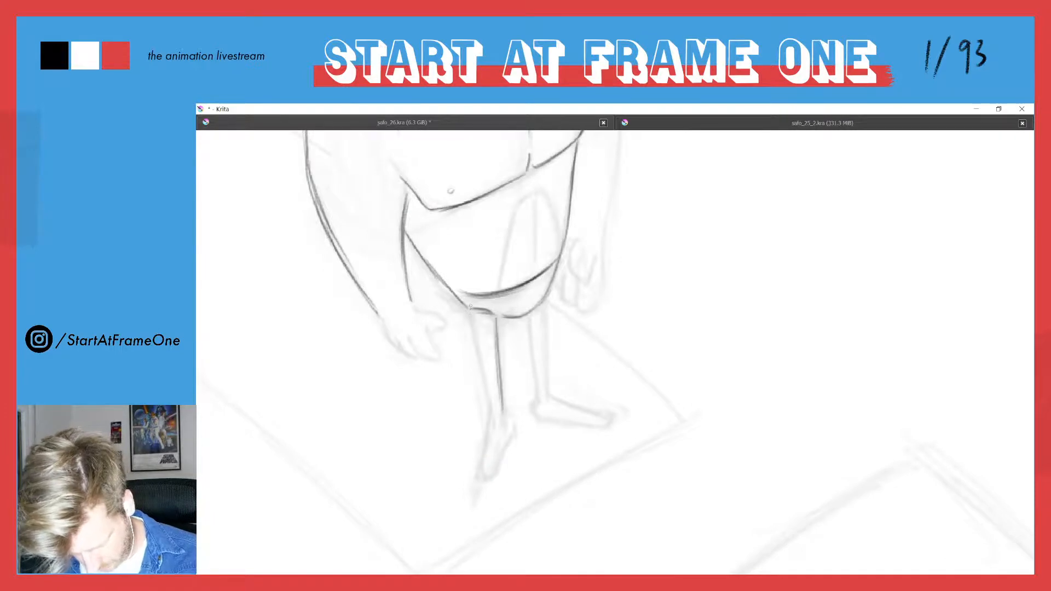
mouse_move(471, 308)
mouse_down()
mouse_move(504, 372)
mouse_move(495, 318)
mouse_move(502, 415)
mouse_up()
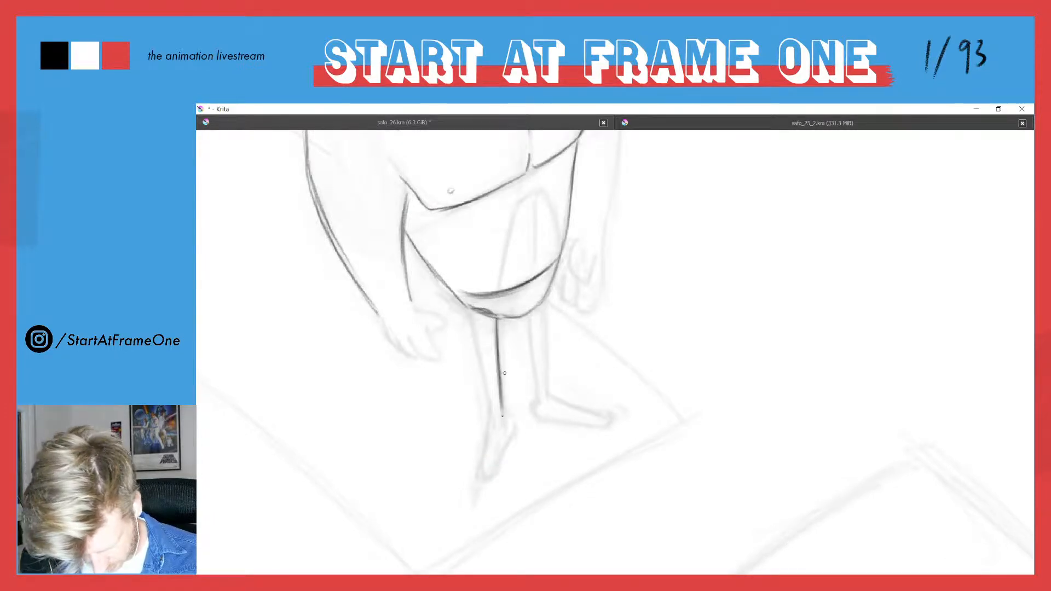
drag(471, 306, 491, 410)
mouse_move(480, 350)
mouse_down()
mouse_move(493, 417)
mouse_move(504, 406)
mouse_move(493, 418)
mouse_move(502, 406)
mouse_move(504, 429)
mouse_move(492, 407)
mouse_move(481, 452)
mouse_move(492, 407)
mouse_move(496, 473)
mouse_up()
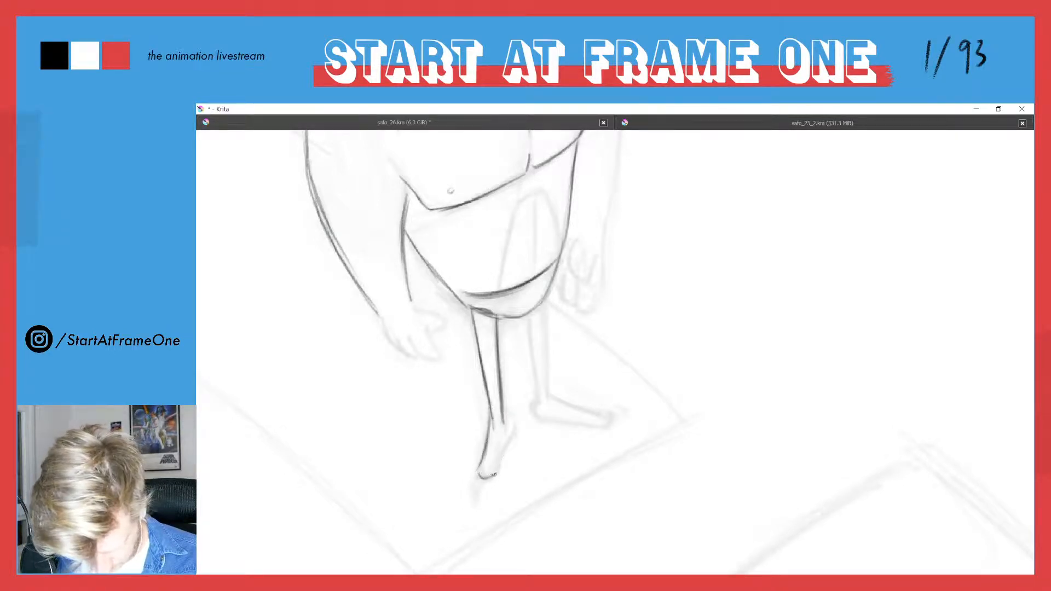
mouse_move(508, 438)
mouse_down()
mouse_move(498, 468)
mouse_move(504, 454)
mouse_up()
drag(503, 406, 515, 432)
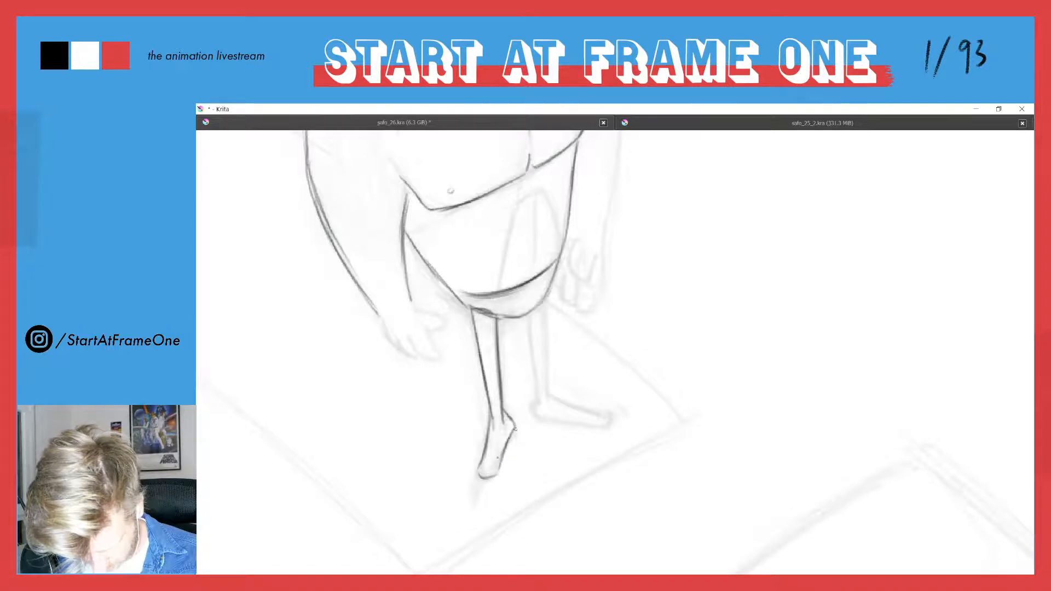
mouse_move(493, 468)
mouse_down()
mouse_move(470, 474)
mouse_move(492, 471)
mouse_up()
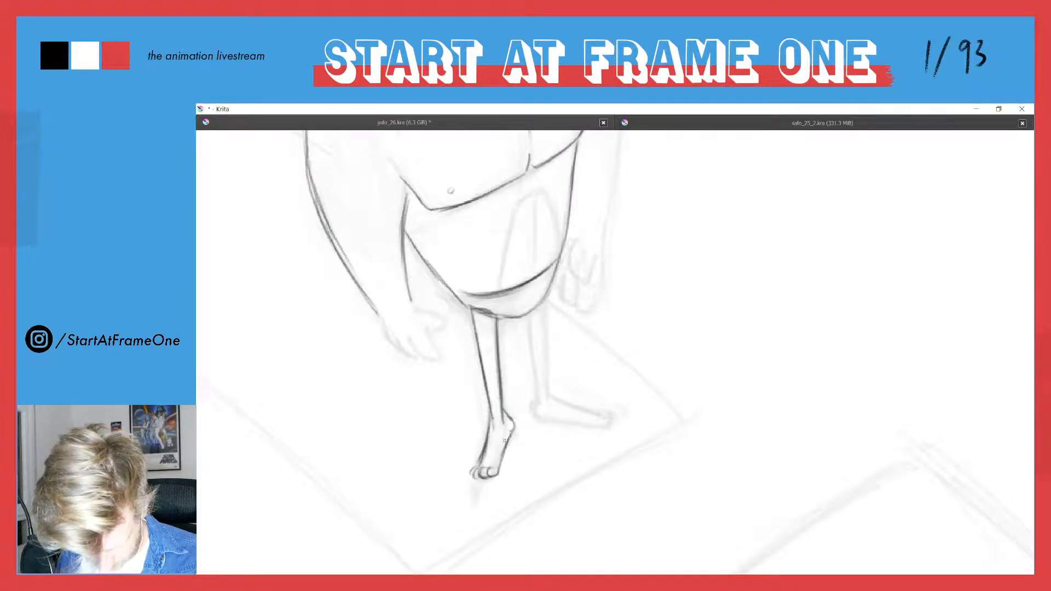
drag(515, 429, 493, 471)
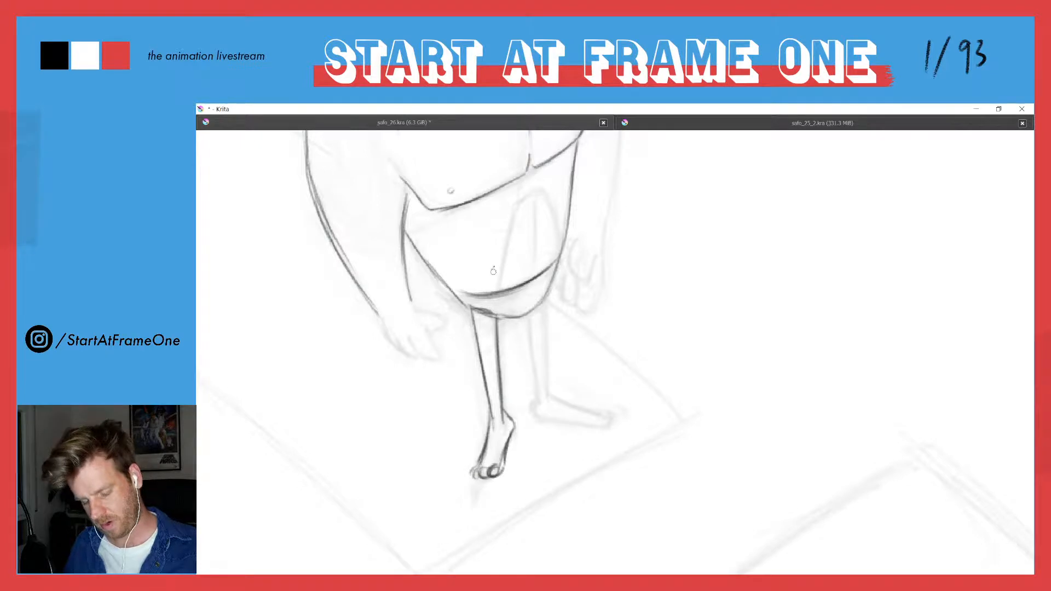
Draw the thin far leg and its sideways-pointing foot with toes, and reinforce the contours of both feet.
mouse_move(547, 295)
mouse_down()
mouse_move(539, 373)
mouse_move(549, 294)
mouse_move(549, 384)
mouse_move(549, 294)
mouse_move(547, 396)
mouse_up()
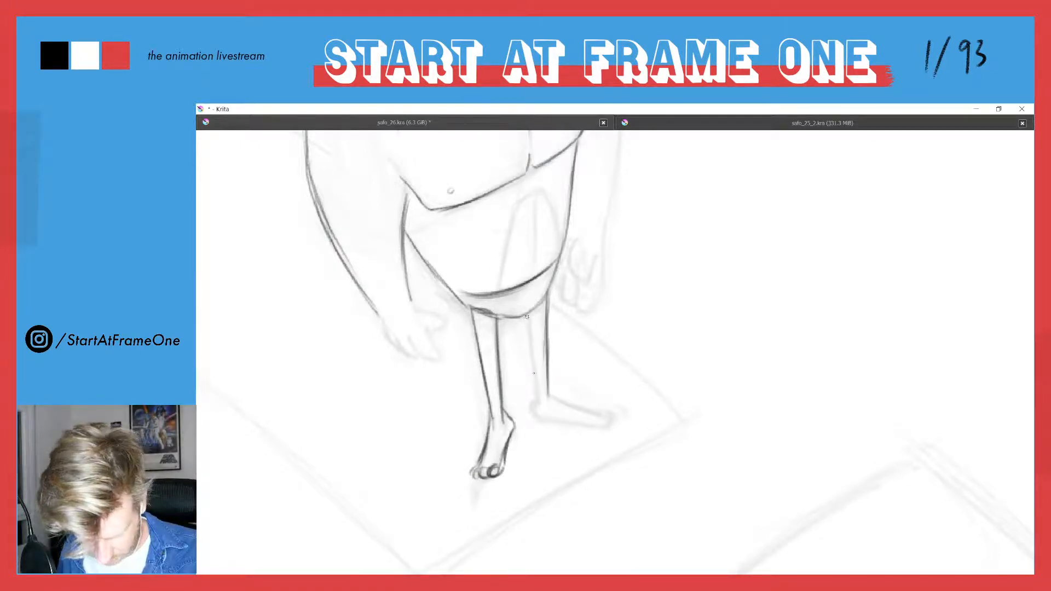
drag(524, 309, 537, 399)
mouse_move(533, 349)
mouse_down()
mouse_move(539, 419)
mouse_move(583, 411)
mouse_move(564, 422)
mouse_move(603, 426)
mouse_up()
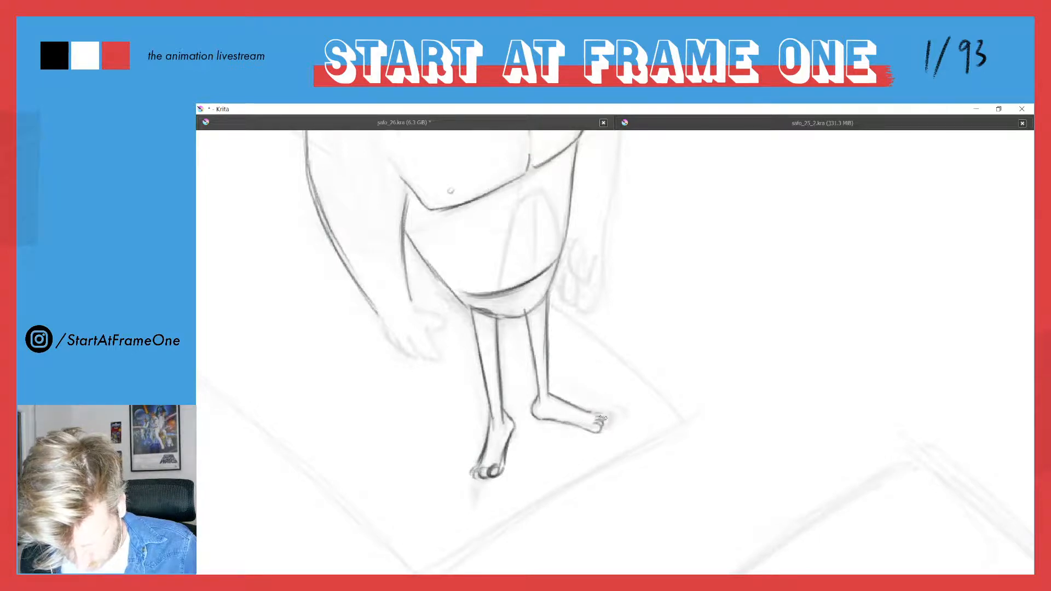
drag(595, 417, 605, 418)
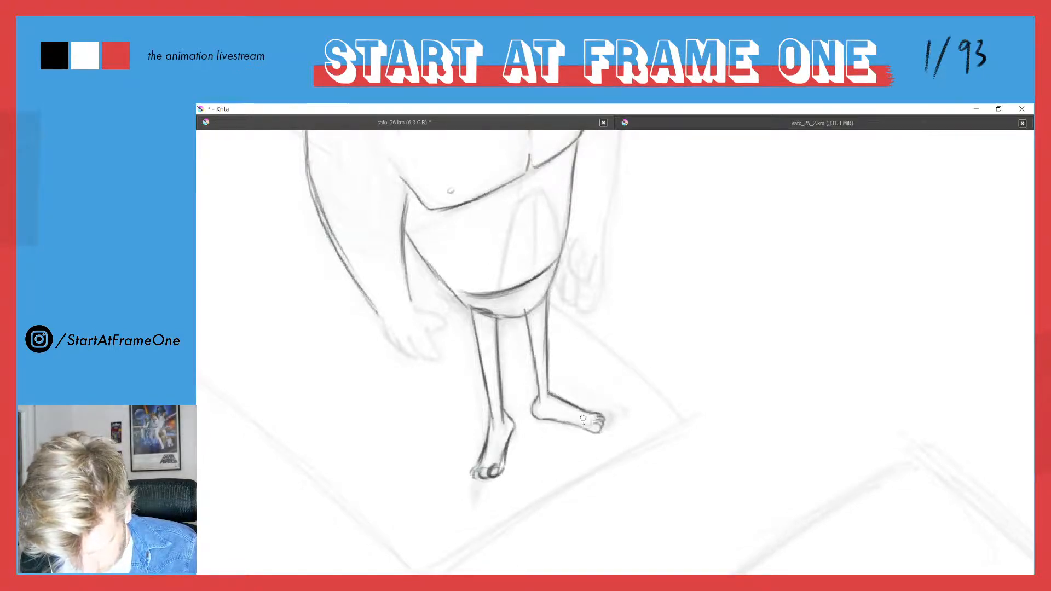
mouse_move(583, 430)
mouse_down()
mouse_move(600, 434)
mouse_move(571, 430)
mouse_move(584, 432)
mouse_up()
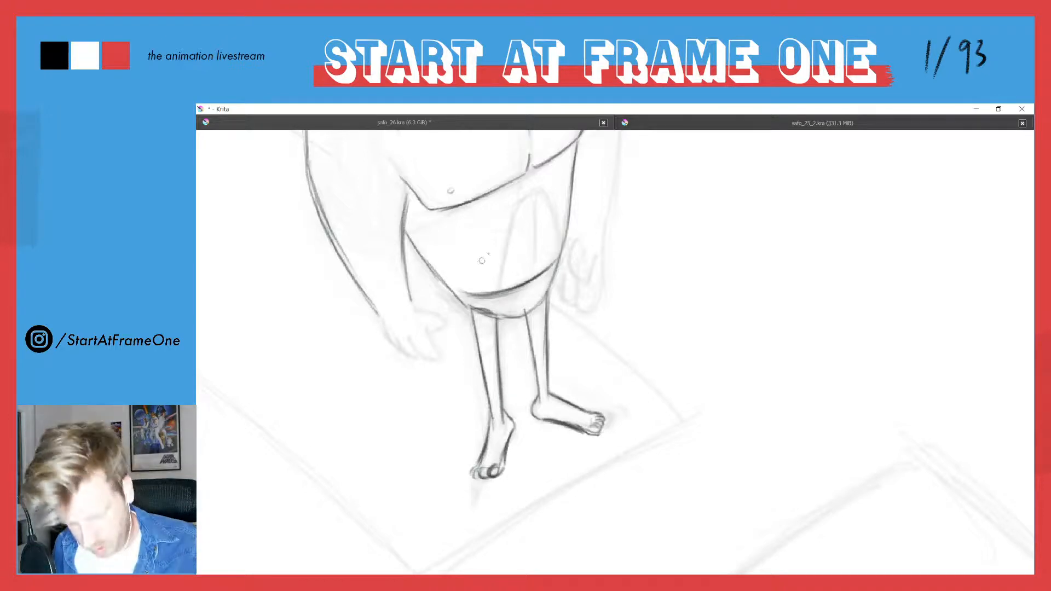
drag(549, 391, 570, 406)
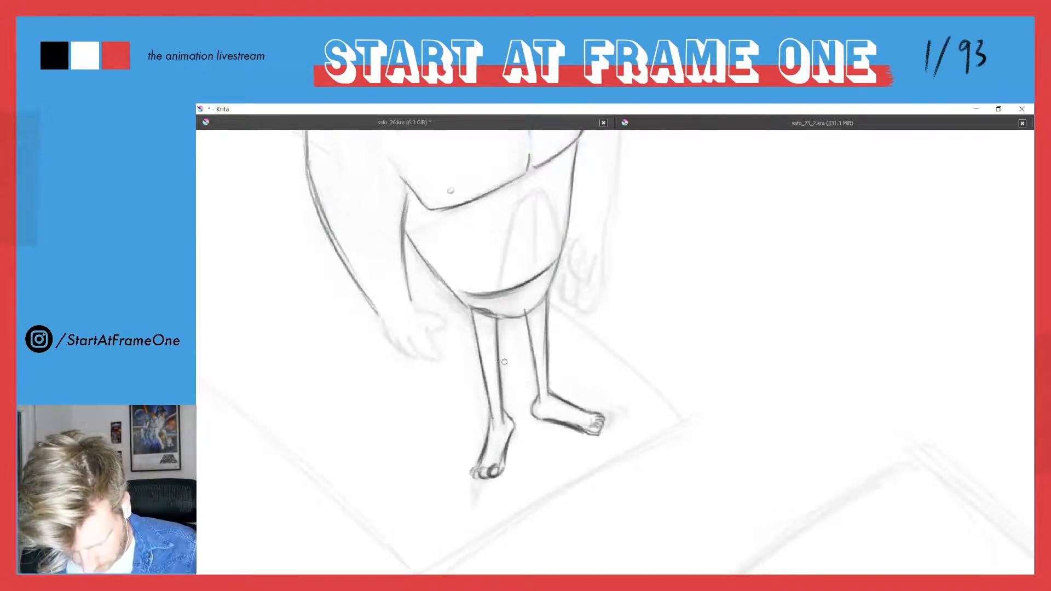
drag(492, 417, 480, 455)
Draw the near hand with its thumb and fingers at the end of the forearm.
mouse_move(451, 328)
mouse_down()
mouse_move(463, 409)
mouse_move(430, 322)
mouse_move(451, 362)
mouse_up()
scroll(469, 359, up, 3)
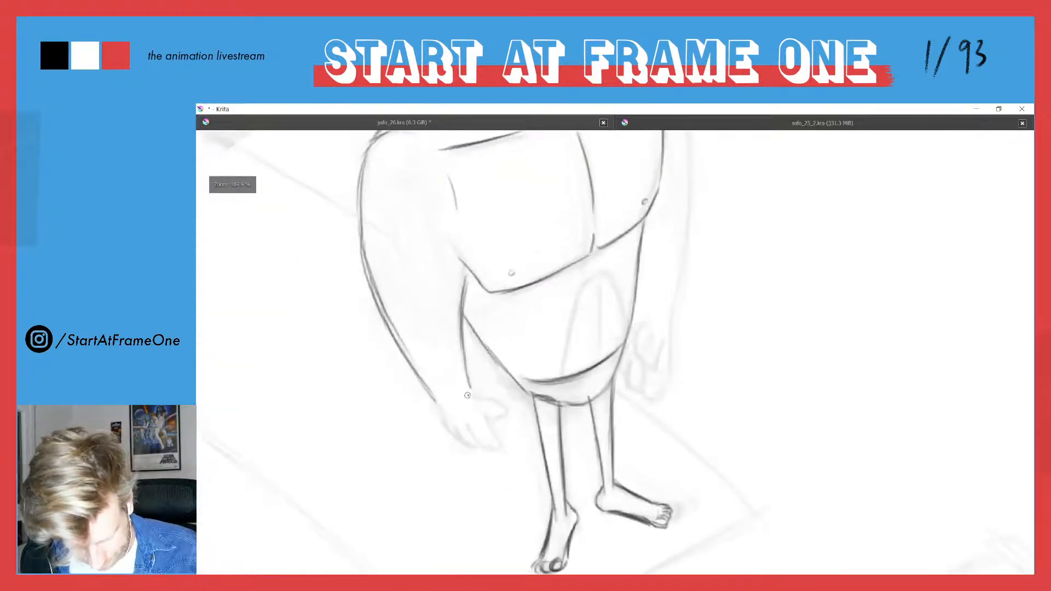
mouse_move(483, 400)
mouse_down()
mouse_move(505, 412)
mouse_move(486, 420)
mouse_move(490, 396)
mouse_move(496, 428)
mouse_move(486, 420)
mouse_move(498, 438)
mouse_move(466, 435)
mouse_move(467, 425)
mouse_move(482, 447)
mouse_move(469, 426)
mouse_move(497, 445)
mouse_move(487, 414)
mouse_move(458, 444)
mouse_move(451, 423)
mouse_move(475, 446)
mouse_up()
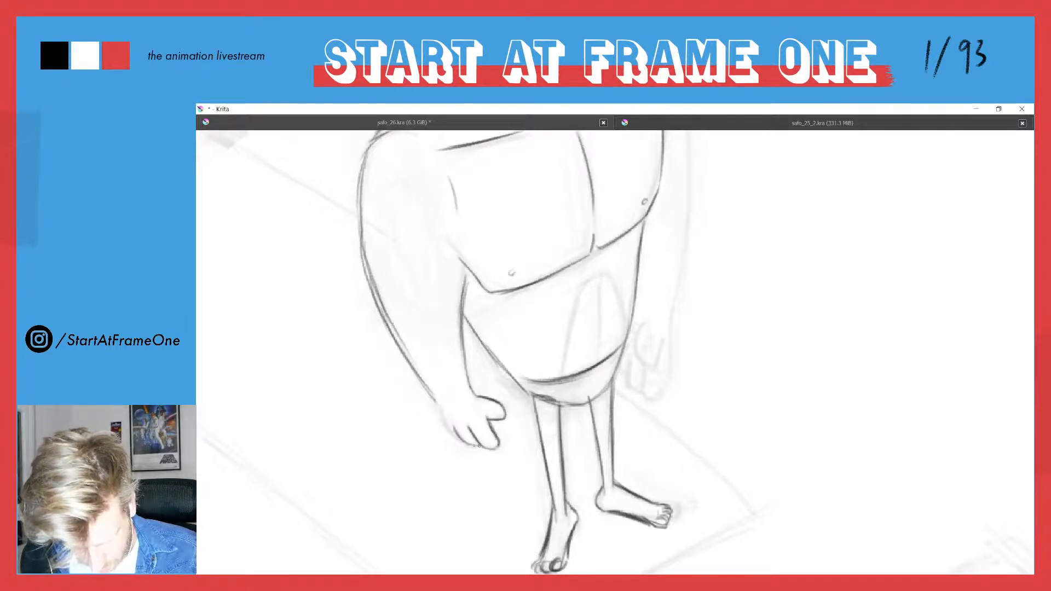
drag(439, 409, 458, 439)
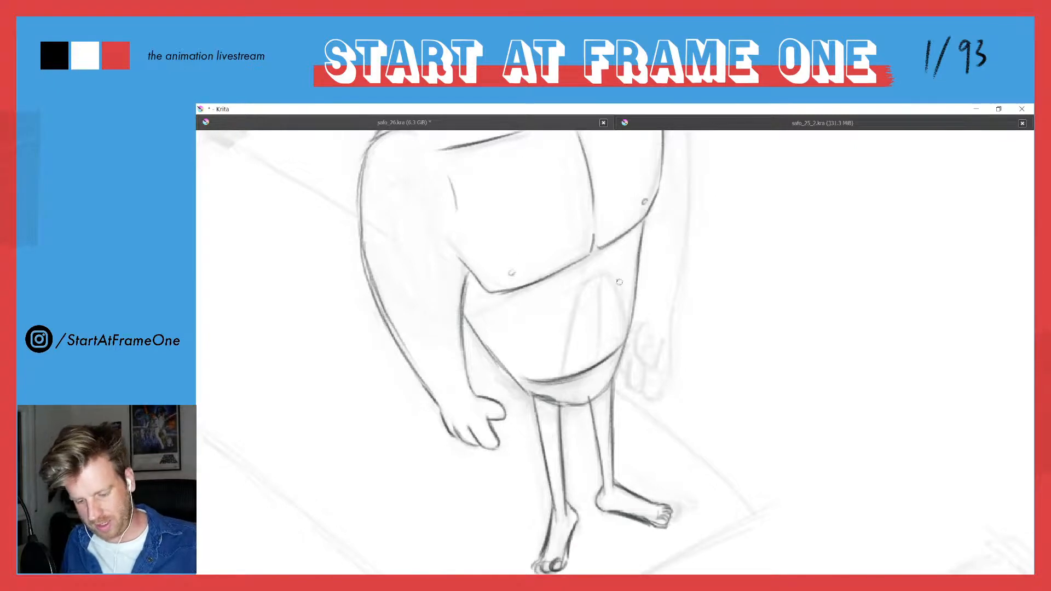
Draw the arched abdominal outline on the belly with its vertical centre line and short cross lines, and start the far hand's thumb.
mouse_move(607, 276)
mouse_down()
mouse_move(625, 322)
mouse_move(582, 295)
mouse_move(564, 360)
mouse_up()
mouse_move(573, 316)
mouse_down()
mouse_move(561, 376)
mouse_move(590, 278)
mouse_move(608, 278)
mouse_move(625, 331)
mouse_up()
drag(601, 288, 600, 360)
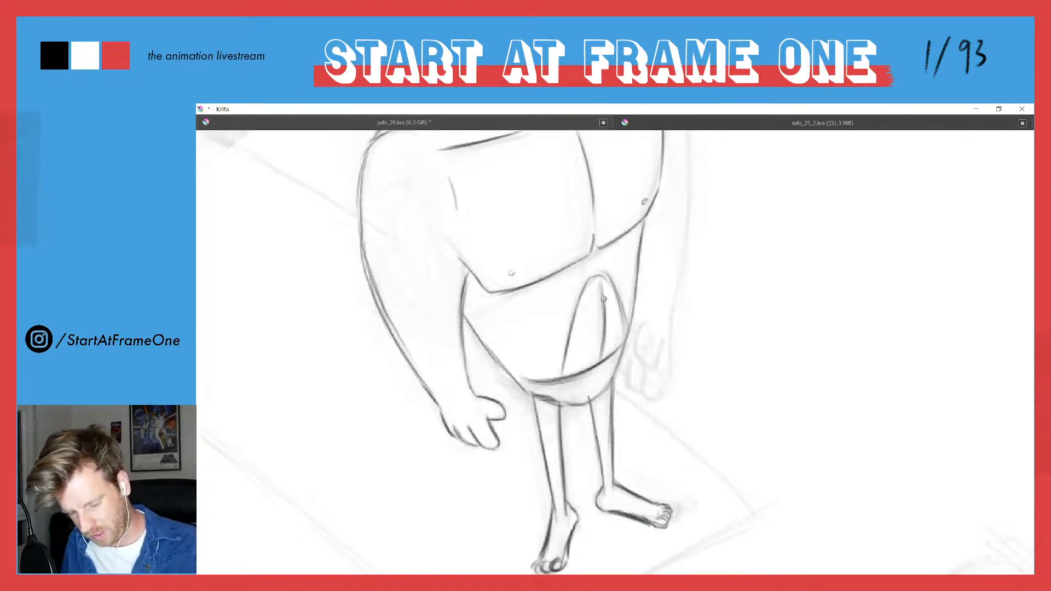
mouse_move(606, 301)
mouse_down()
mouse_move(578, 313)
mouse_move(610, 304)
mouse_move(570, 354)
mouse_move(616, 332)
mouse_move(646, 366)
mouse_move(661, 342)
mouse_up()
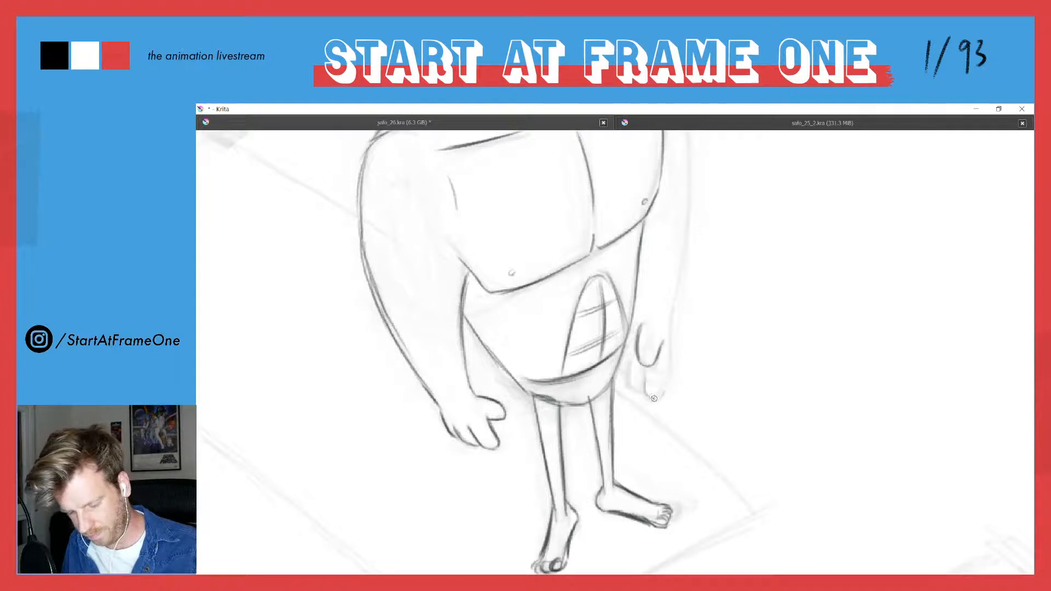
Draw the far hand's fingers and the far arm's outer contour from the shoulder down to the wrist.
mouse_move(669, 316)
mouse_down()
mouse_move(671, 383)
mouse_move(657, 395)
mouse_up()
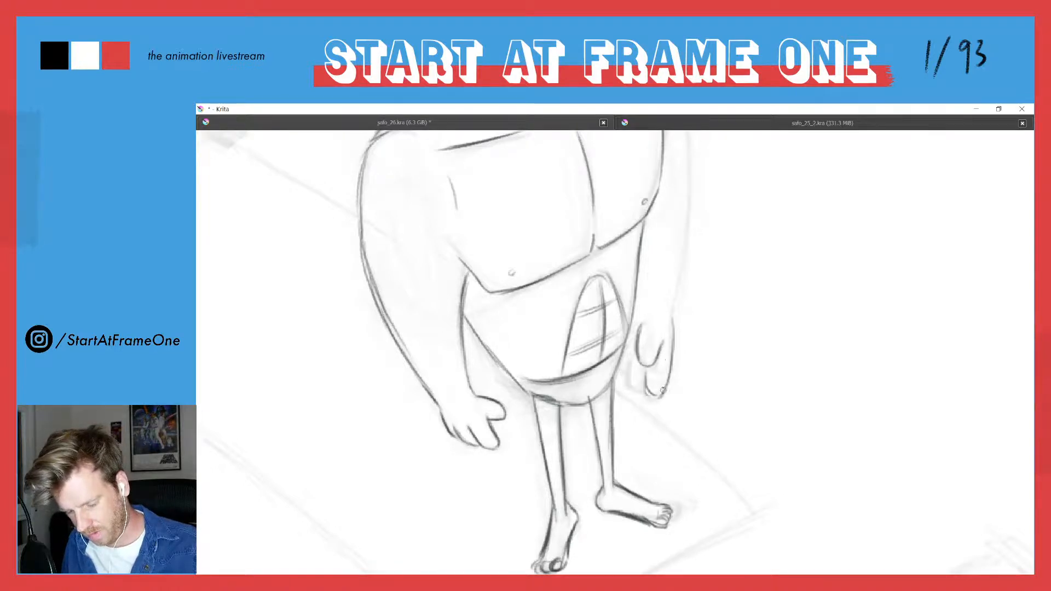
drag(632, 356, 645, 388)
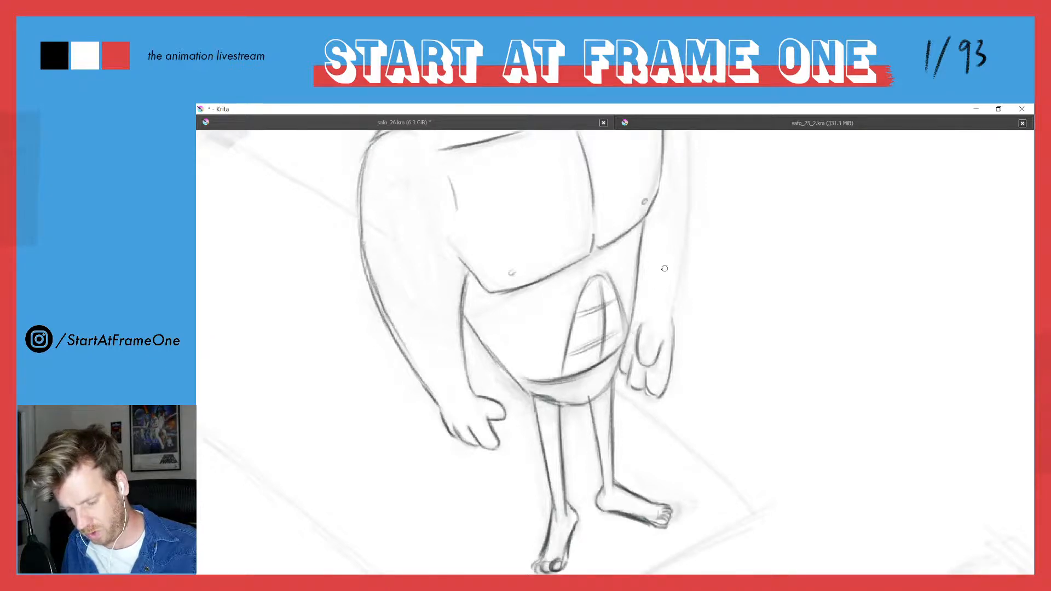
drag(619, 246, 606, 297)
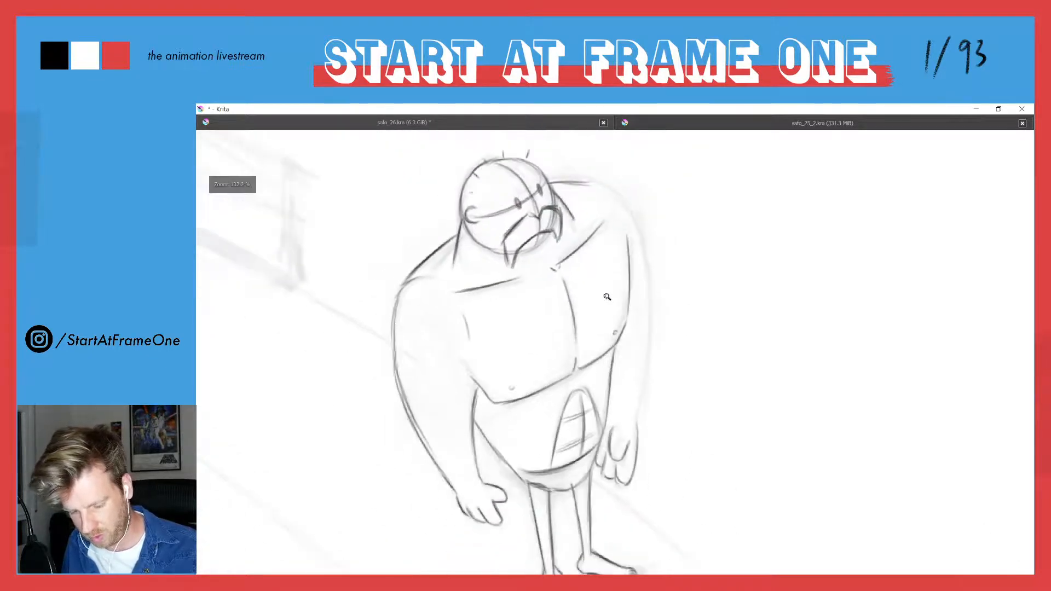
drag(634, 417, 651, 259)
mouse_move(582, 174)
mouse_down()
mouse_move(640, 232)
mouse_move(648, 294)
mouse_up()
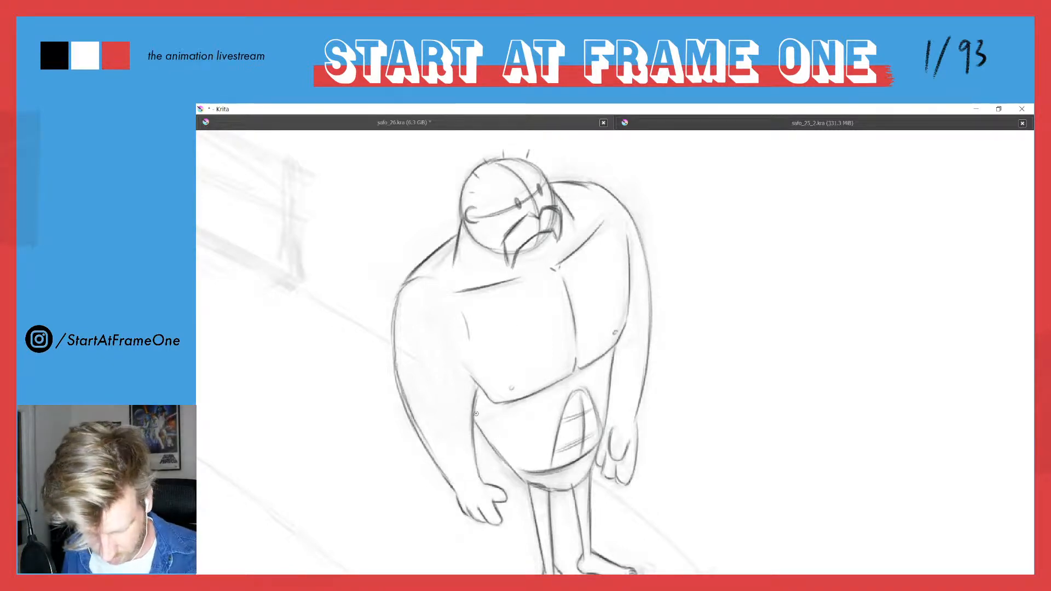
Reinforce the near hand's finger contours and the inner edge of the near forearm.
drag(439, 332, 417, 375)
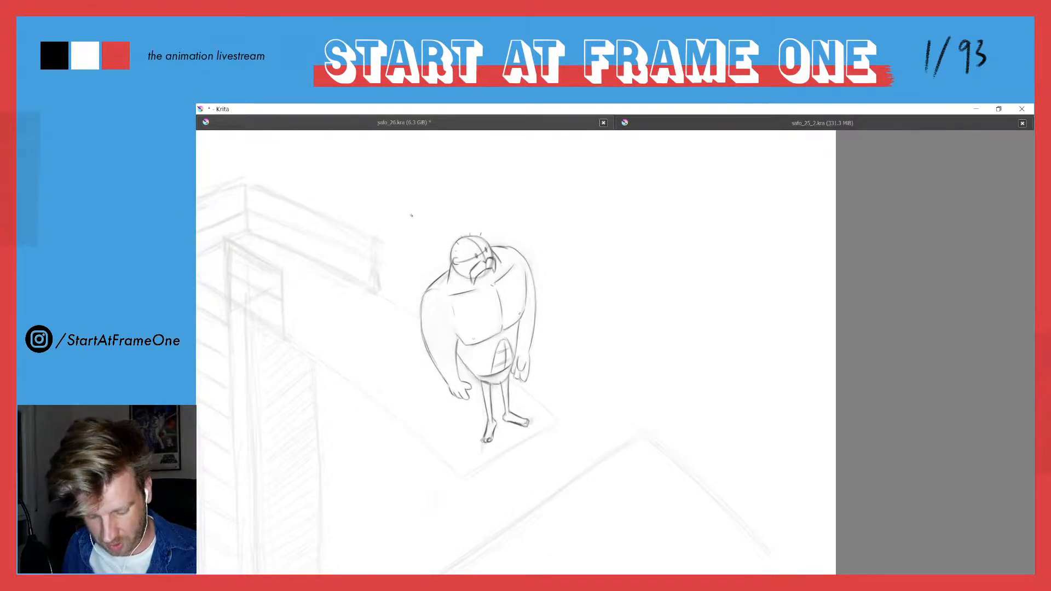
drag(441, 357, 454, 318)
drag(433, 397, 349, 307)
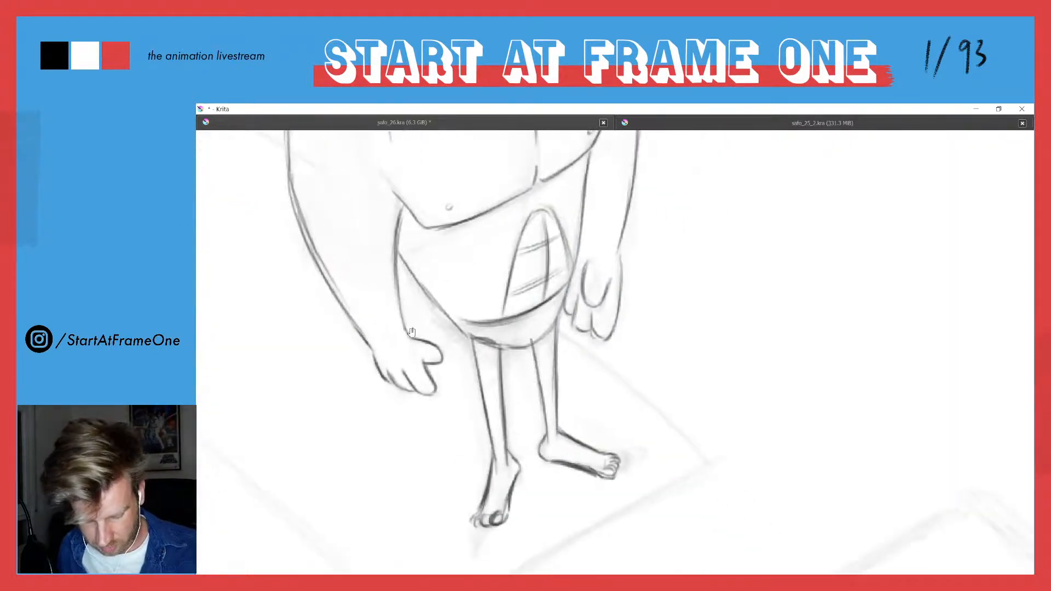
mouse_move(405, 335)
mouse_down()
mouse_move(438, 342)
mouse_move(444, 359)
mouse_move(441, 339)
mouse_move(437, 399)
mouse_up()
mouse_move(401, 369)
mouse_down()
mouse_move(438, 407)
mouse_move(400, 390)
mouse_move(406, 396)
mouse_up()
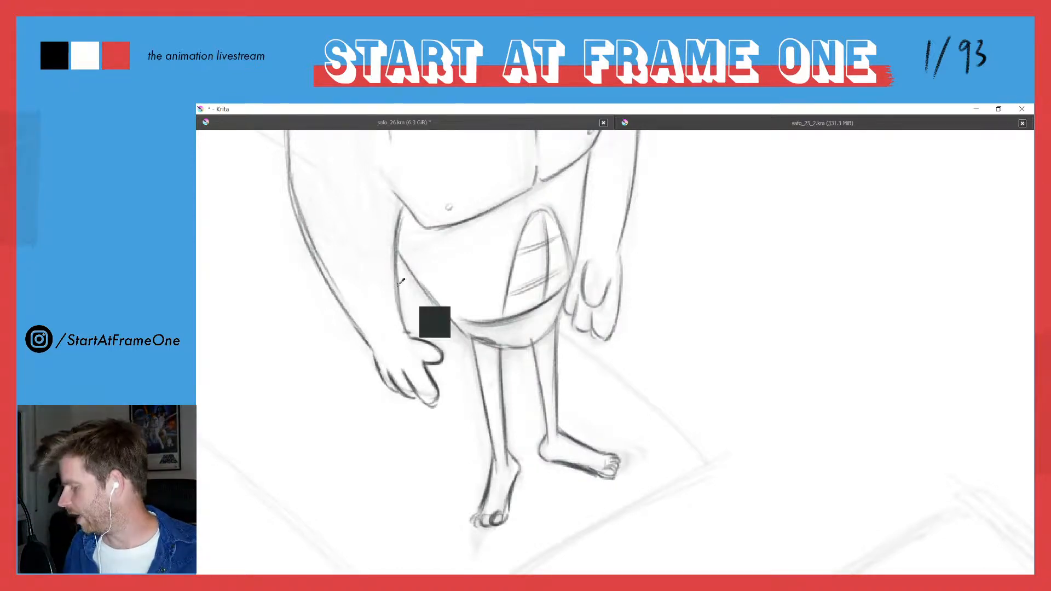
drag(398, 284, 406, 386)
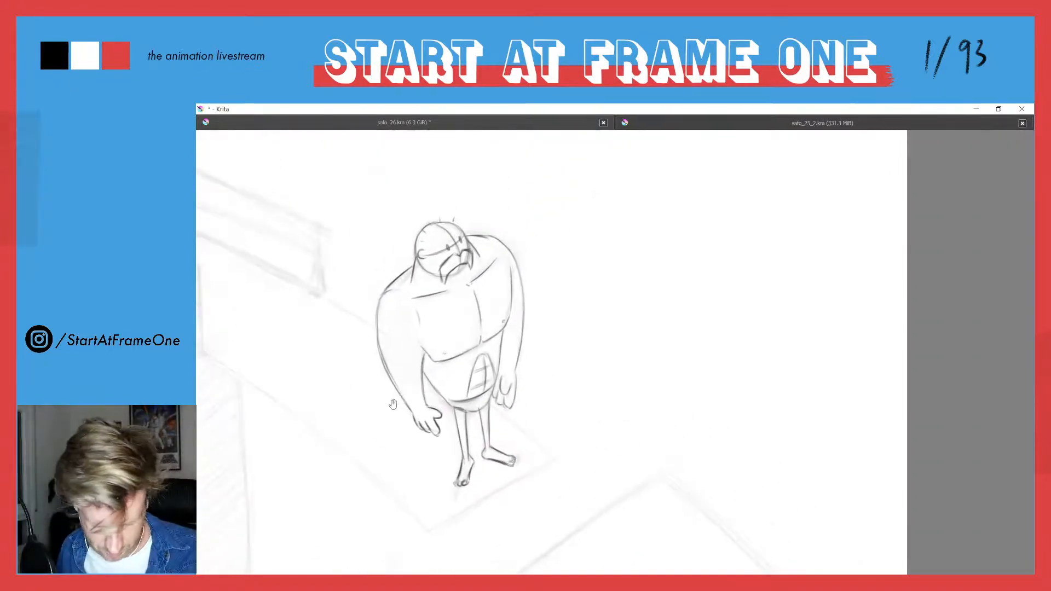
Strengthen the near shoulder's outer contour and the lower edge of the belly.
mouse_move(382, 294)
mouse_down()
mouse_move(376, 332)
mouse_move(378, 303)
mouse_up()
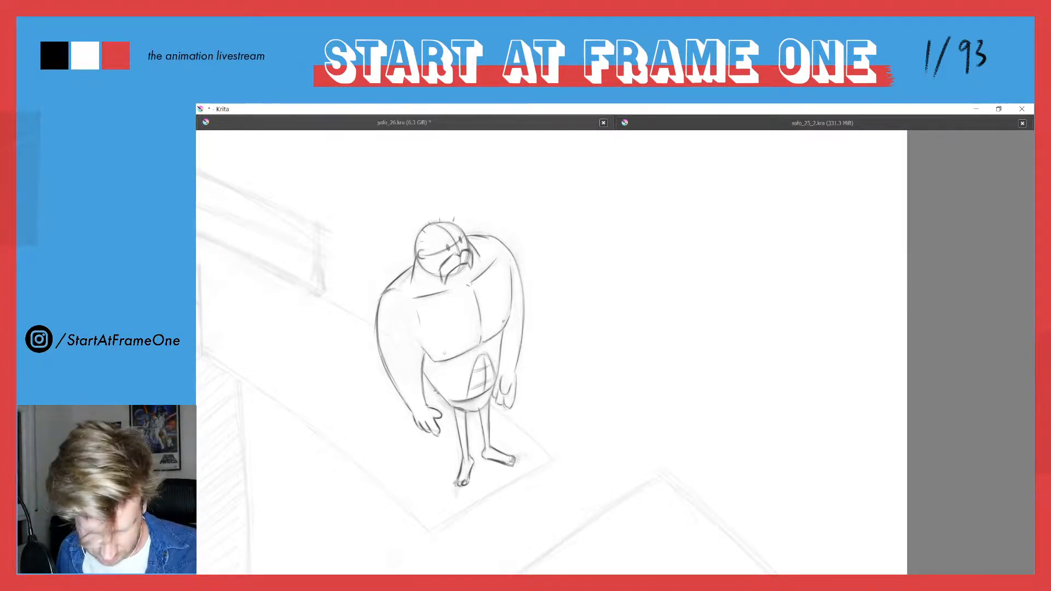
mouse_move(435, 391)
mouse_down()
mouse_move(472, 412)
mouse_move(492, 389)
mouse_move(472, 410)
mouse_up()
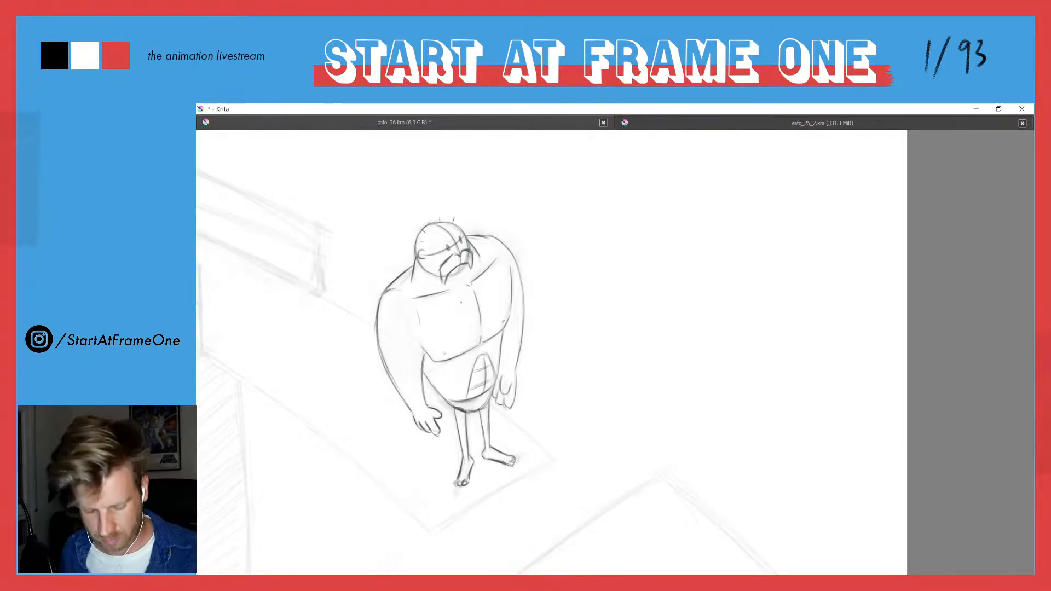
mouse_move(460, 302)
mouse_down()
mouse_move(380, 383)
mouse_move(427, 319)
mouse_move(418, 330)
mouse_move(414, 297)
mouse_move(414, 362)
mouse_up()
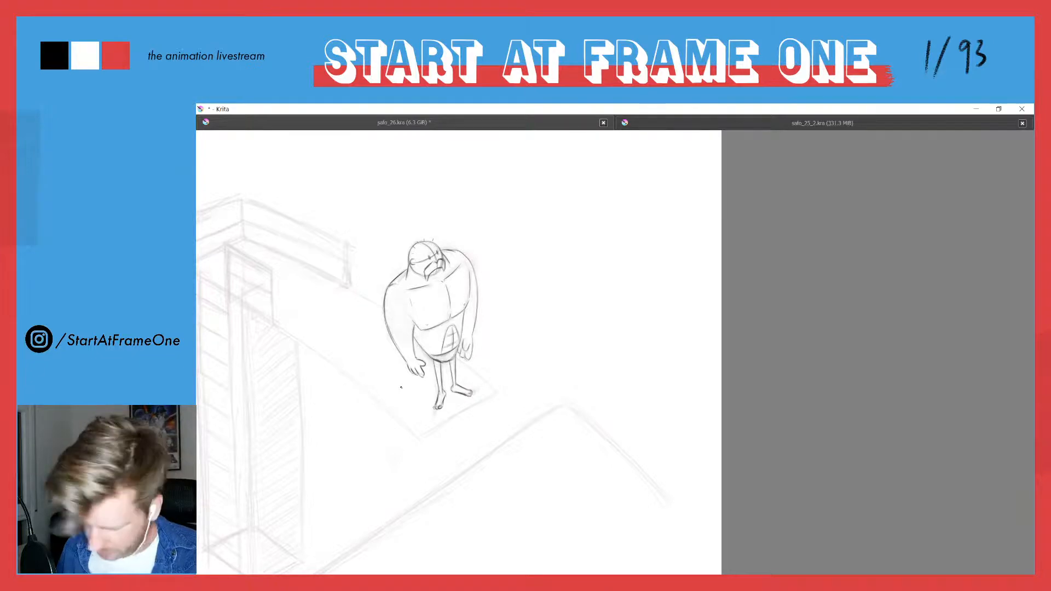
Go to frame 16 and create a blank keyframe there on the cleanup layer.
key(Tab)
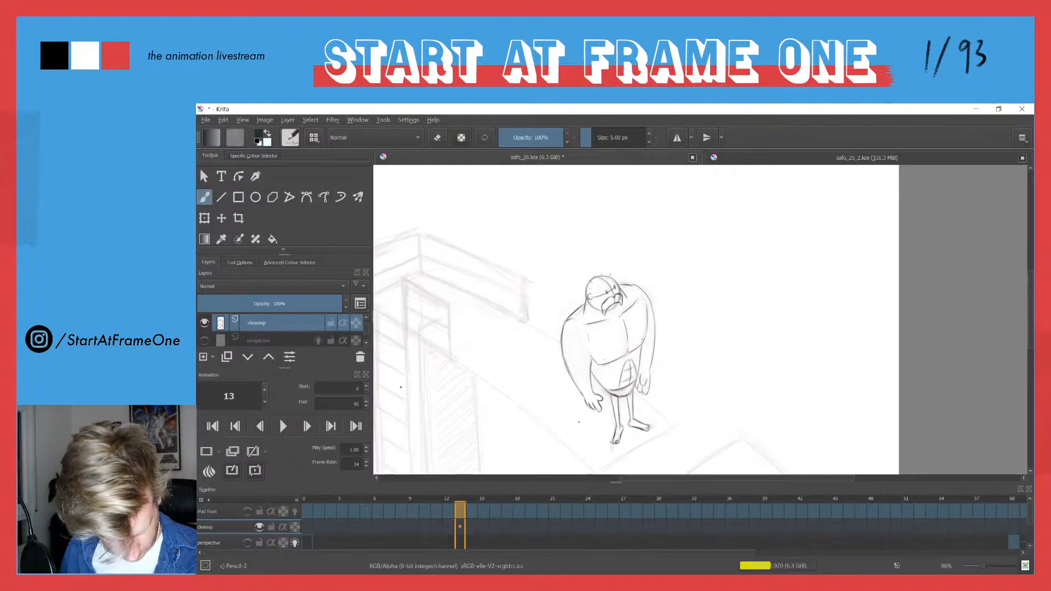
key(Right)
key(Right)
key(Right)
key(Right)
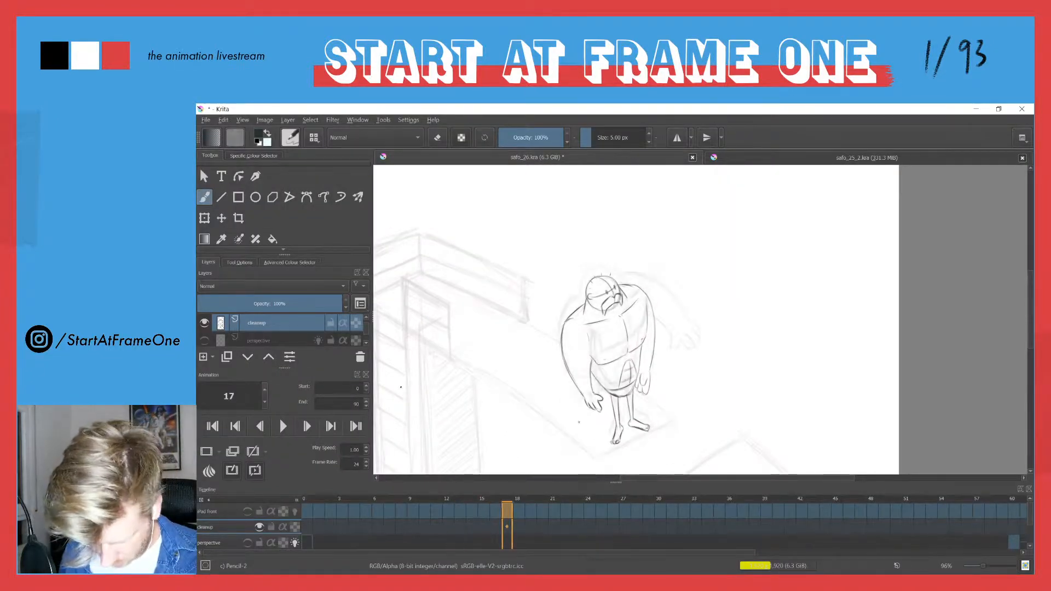
key(Left)
key(Left)
key(Right)
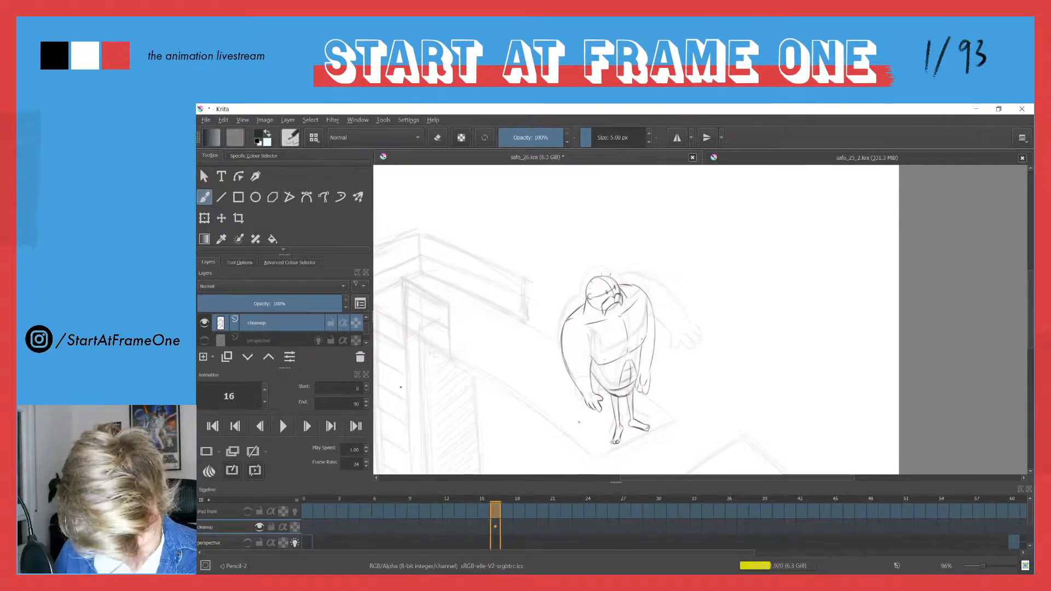
click(495, 527)
key(Delete)
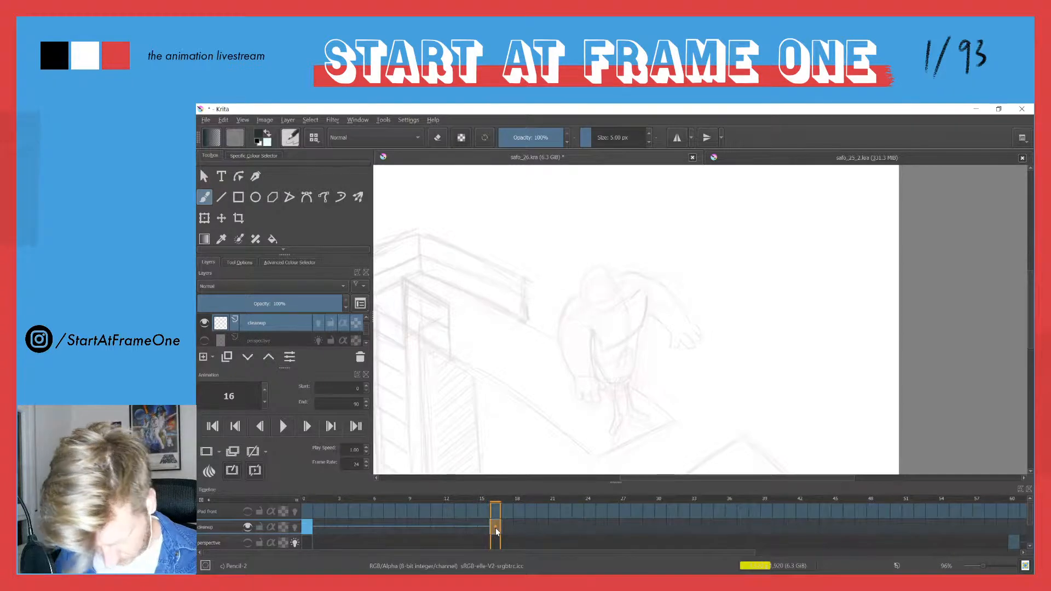
Draw the head's circular outline over the faded sketch on frame 16, comparing its shape with the previous cleanup drawing.
scroll(565, 296, up, 2)
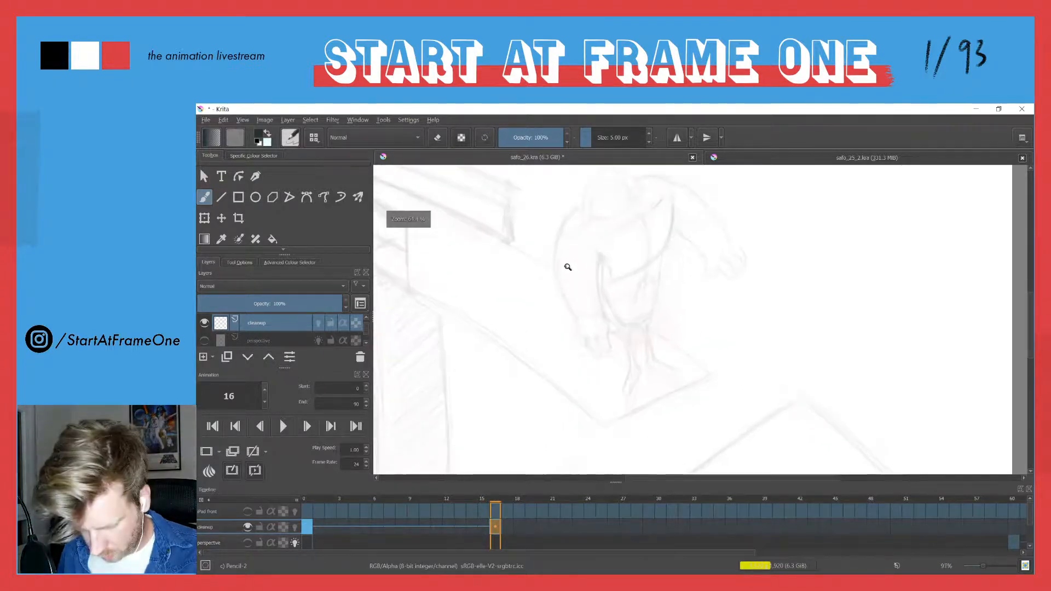
key(Tab)
drag(595, 274, 488, 280)
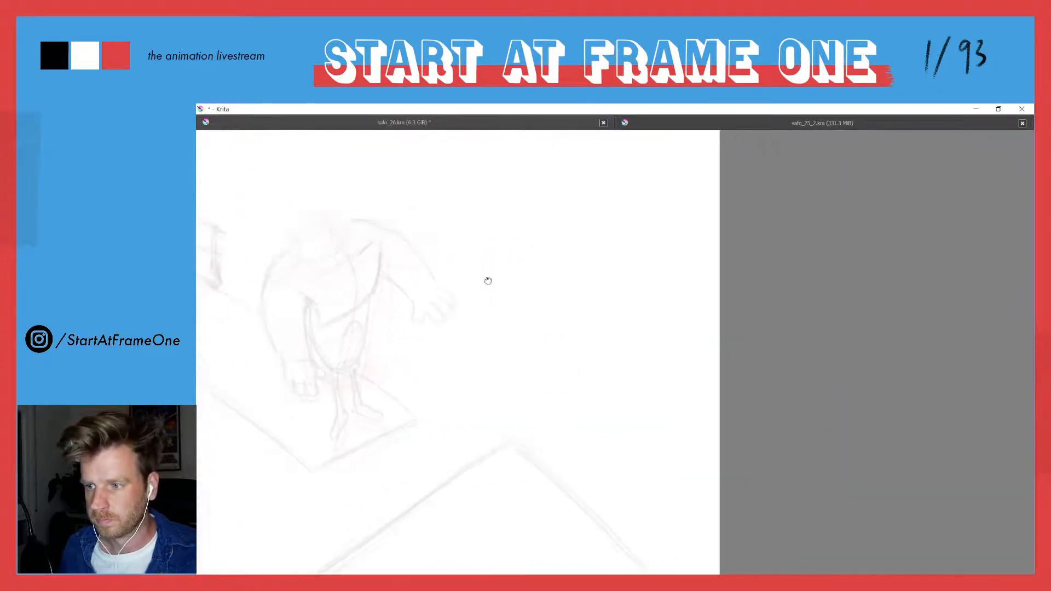
drag(392, 255, 486, 300)
scroll(479, 206, up, 2)
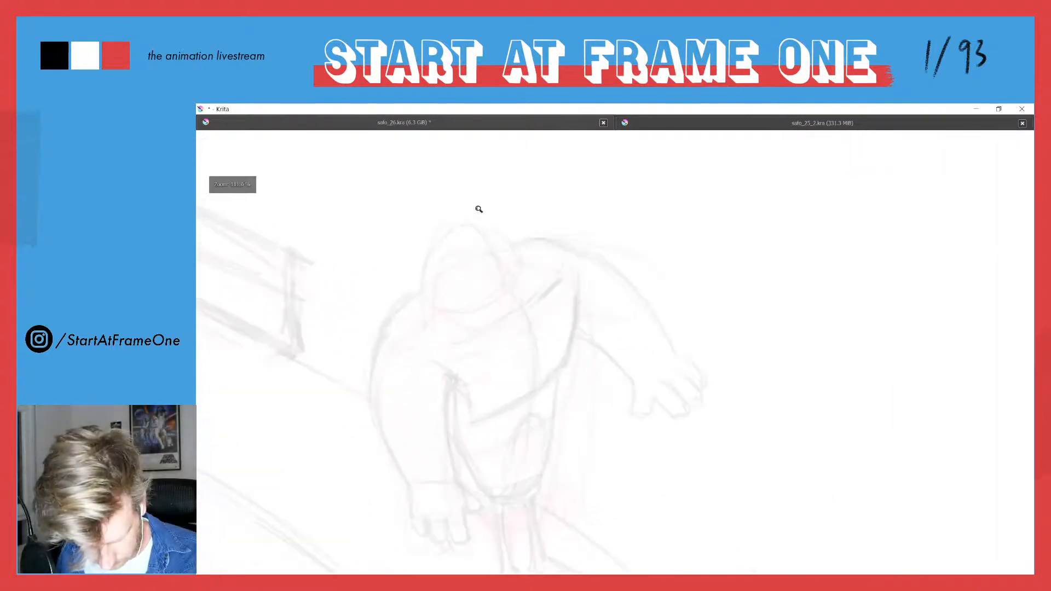
drag(491, 232, 507, 273)
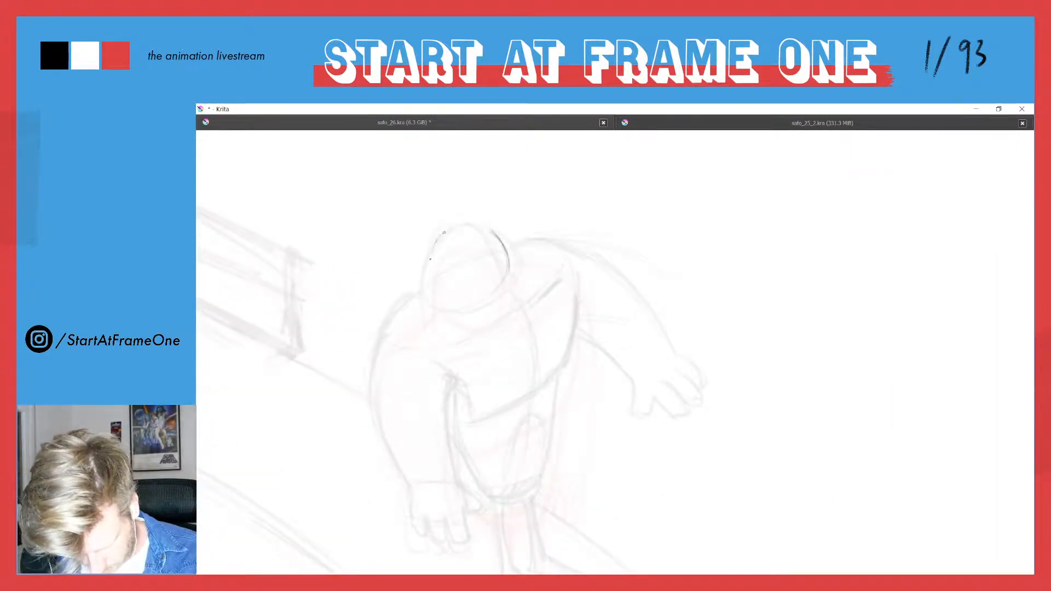
drag(432, 245, 431, 282)
key(Left)
key(Right)
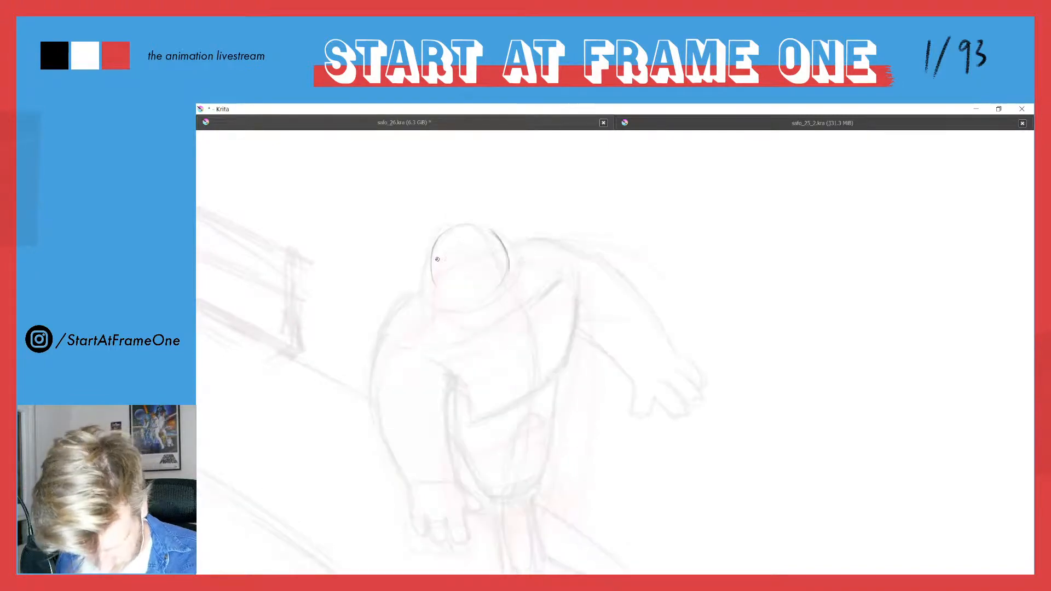
mouse_move(434, 242)
mouse_down()
mouse_move(431, 281)
mouse_move(458, 303)
mouse_up()
mouse_move(431, 268)
mouse_down()
mouse_move(497, 291)
mouse_move(449, 270)
mouse_move(436, 278)
mouse_move(494, 296)
mouse_move(462, 275)
mouse_move(498, 292)
mouse_move(468, 279)
mouse_move(489, 299)
mouse_move(481, 266)
mouse_move(497, 293)
mouse_move(449, 235)
mouse_move(490, 233)
mouse_move(449, 240)
mouse_move(467, 223)
mouse_move(433, 246)
mouse_move(486, 229)
mouse_move(449, 230)
mouse_move(502, 248)
mouse_move(480, 226)
mouse_move(492, 299)
mouse_up()
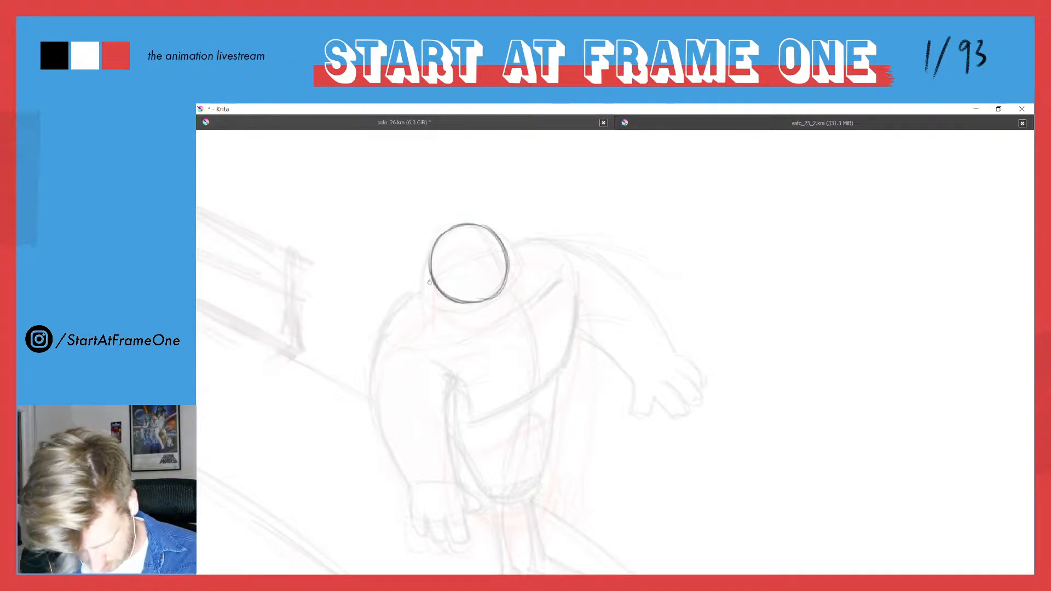
key(Left)
key(Right)
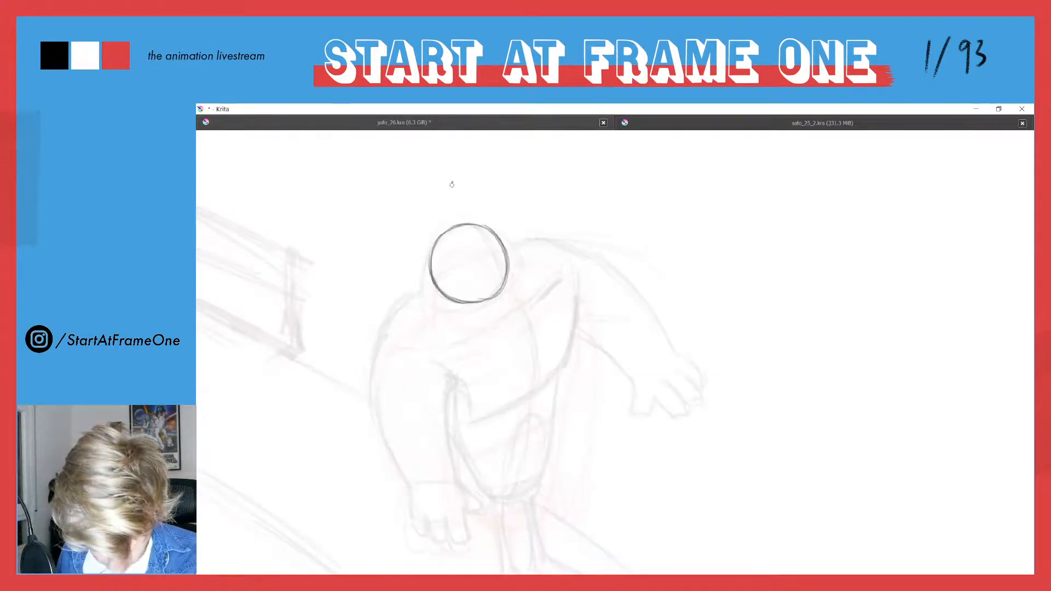
Draw the head's curved vertical centre line and the slanted eye line across the face.
drag(489, 244, 496, 283)
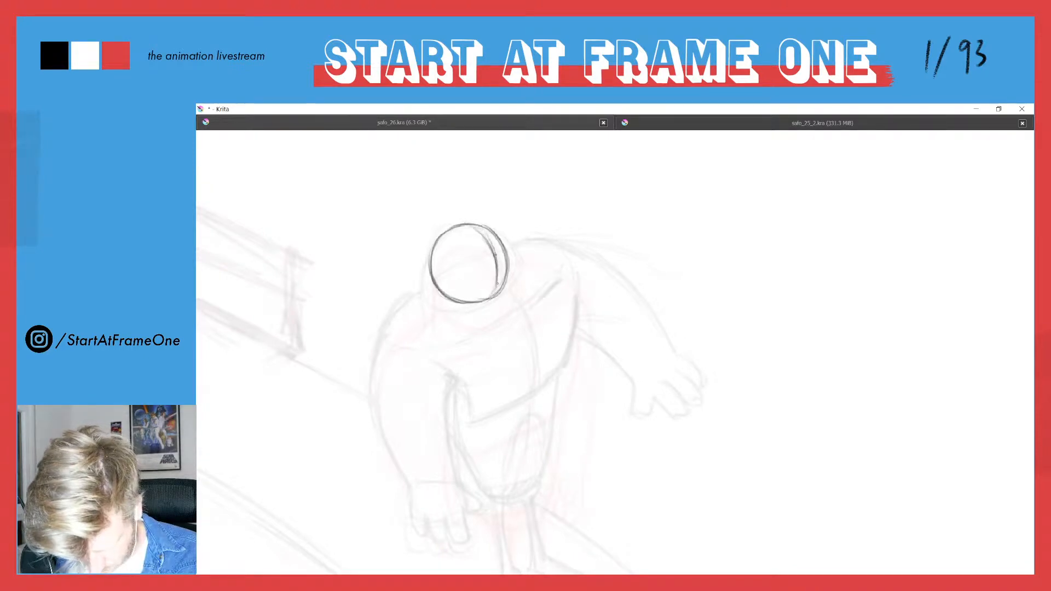
key(Left)
key(Right)
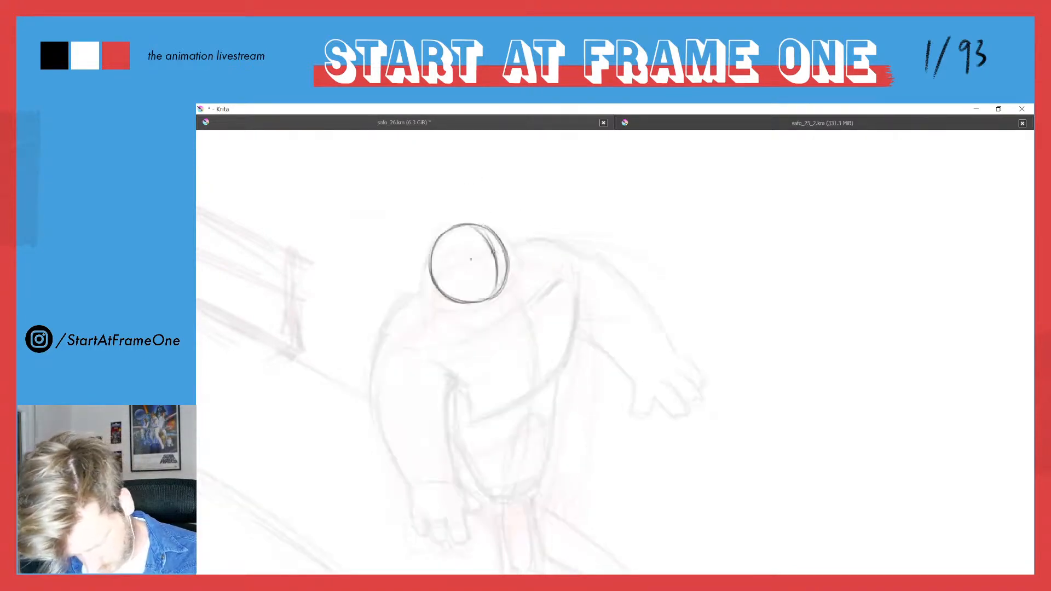
mouse_move(431, 268)
mouse_down()
mouse_move(498, 244)
mouse_move(497, 234)
mouse_move(458, 259)
mouse_move(493, 249)
mouse_up()
key(Left)
key(Right)
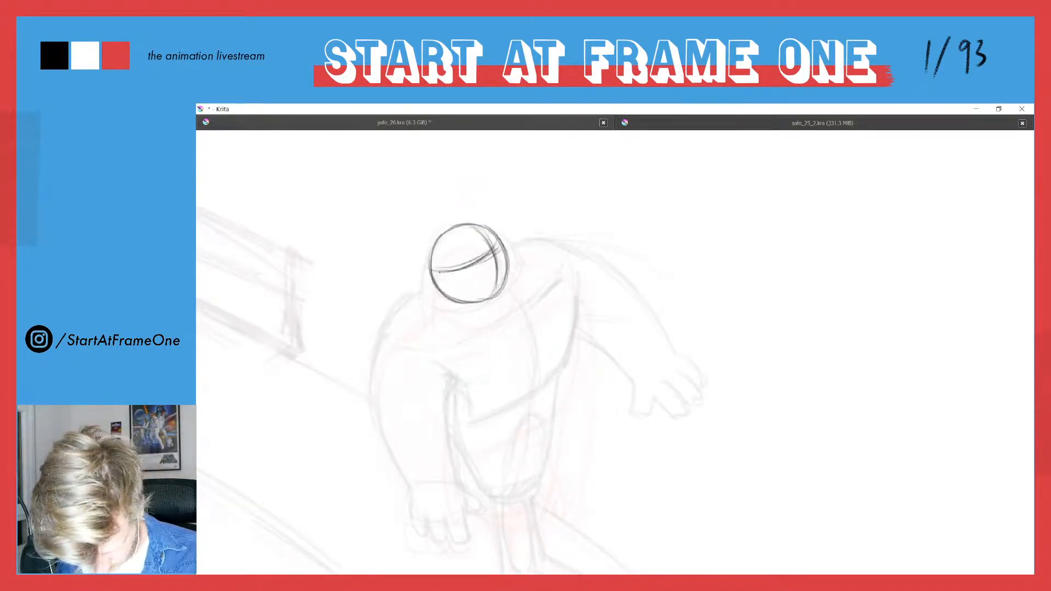
drag(440, 272, 488, 249)
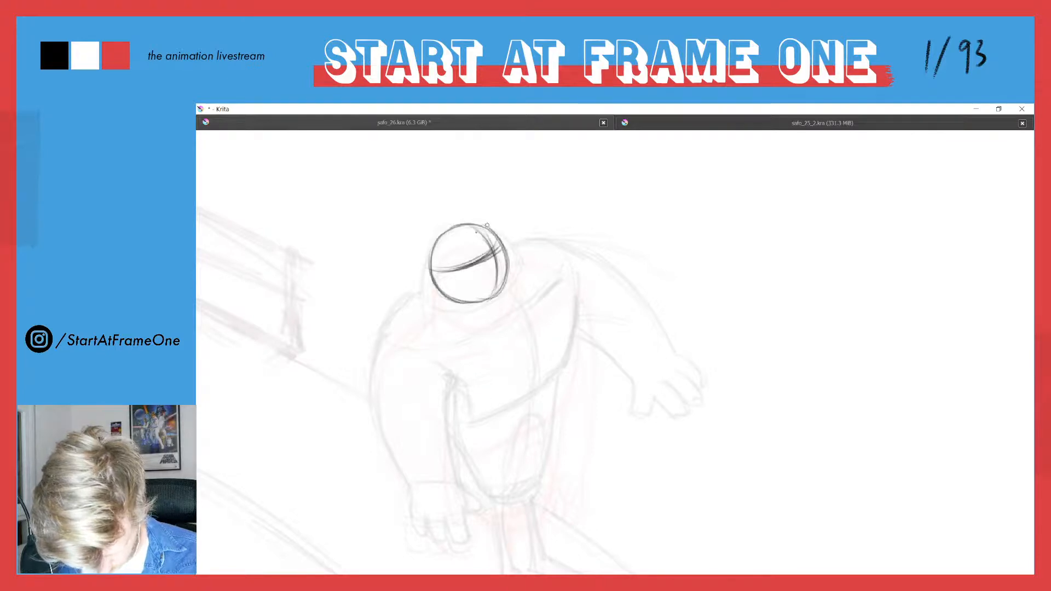
Draw both eyes as small dark ovals on the eye line, checking their placement against the previous drawing.
key(Left)
key(Right)
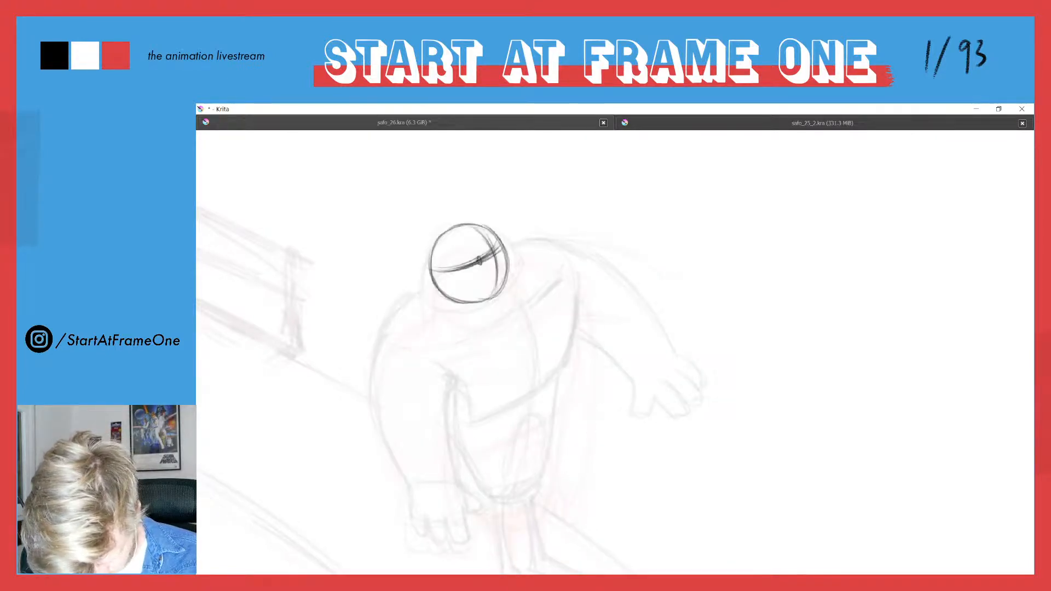
key(Left)
key(Right)
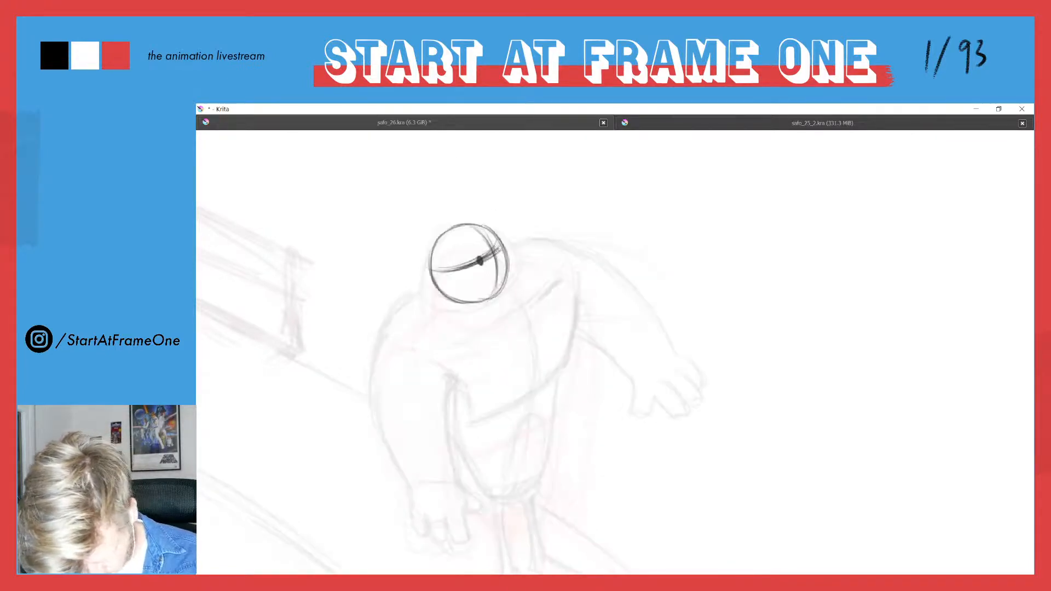
key(Left)
key(Right)
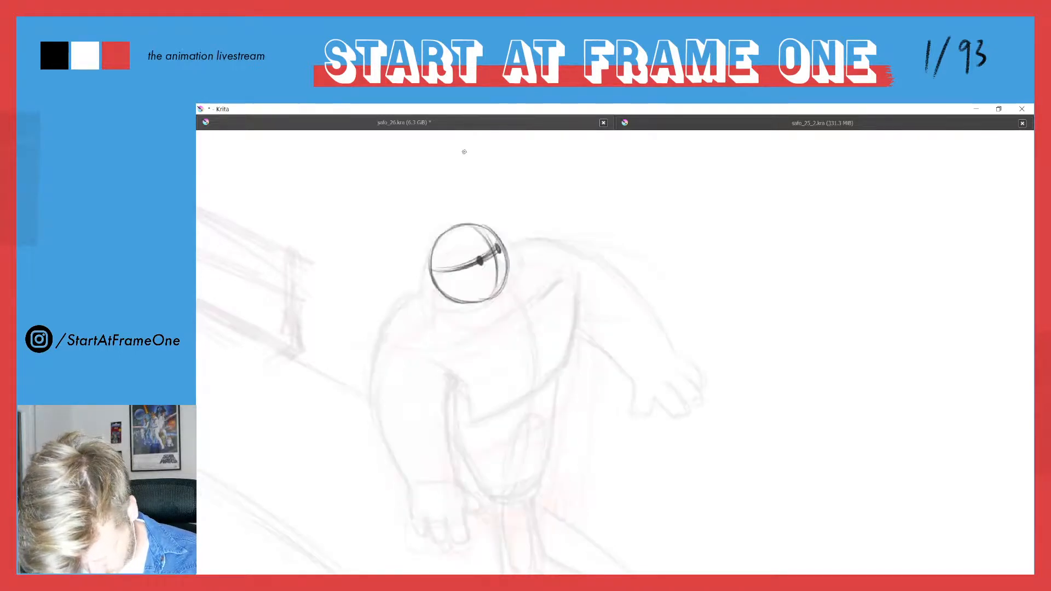
key(Left)
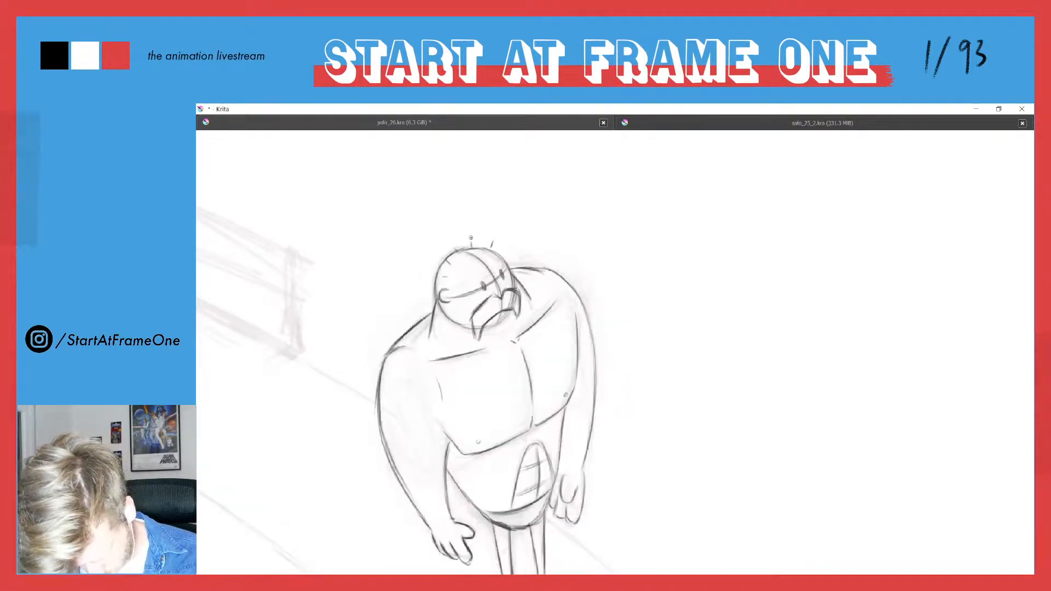
key(Right)
Draw the near half of the drooping moustache from below the eyes to past the chin.
drag(484, 271, 465, 286)
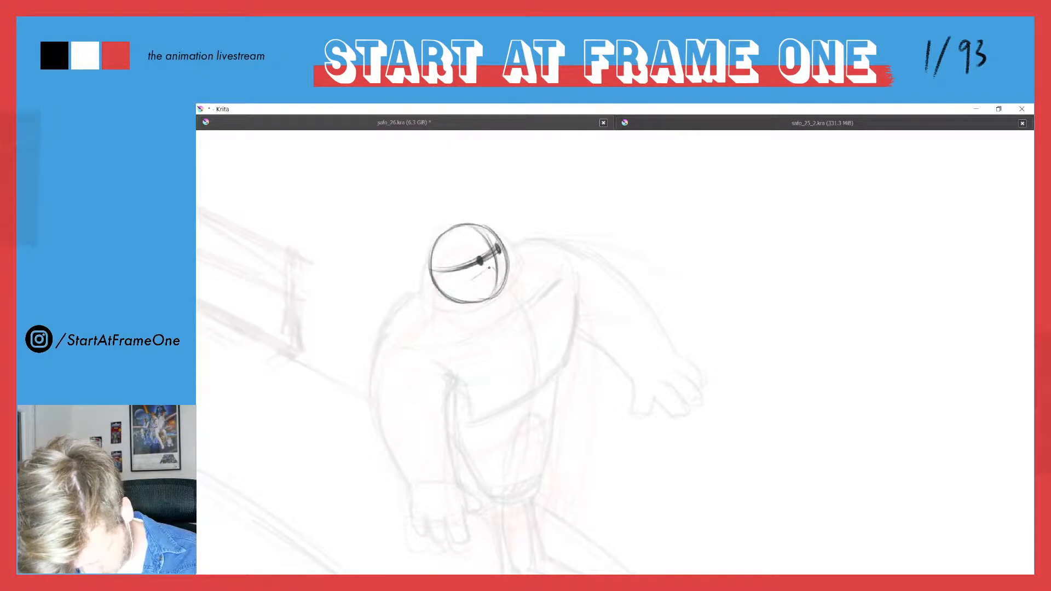
key(Left)
key(Right)
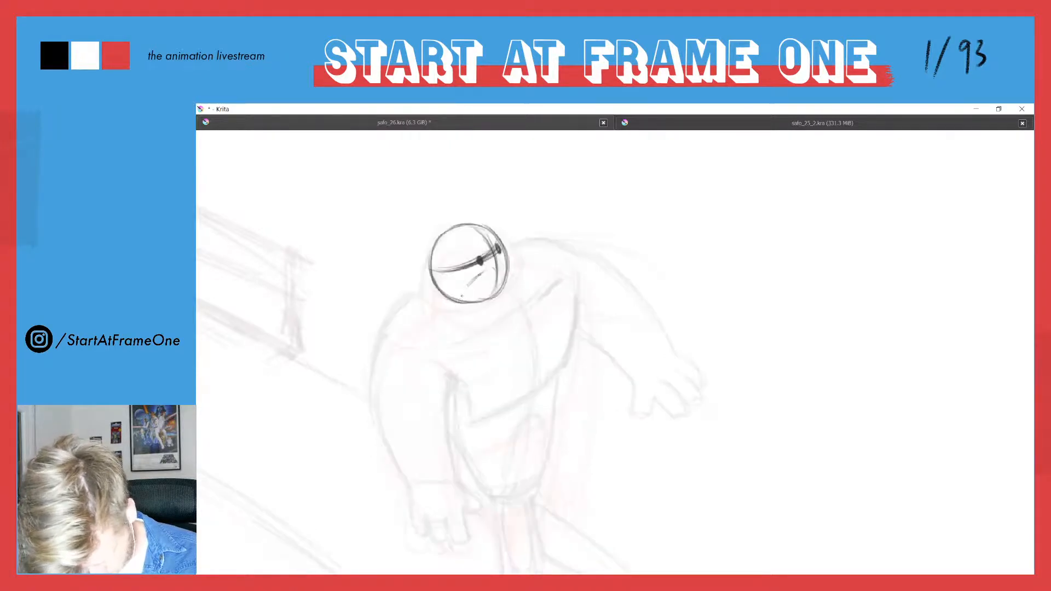
drag(463, 294, 465, 317)
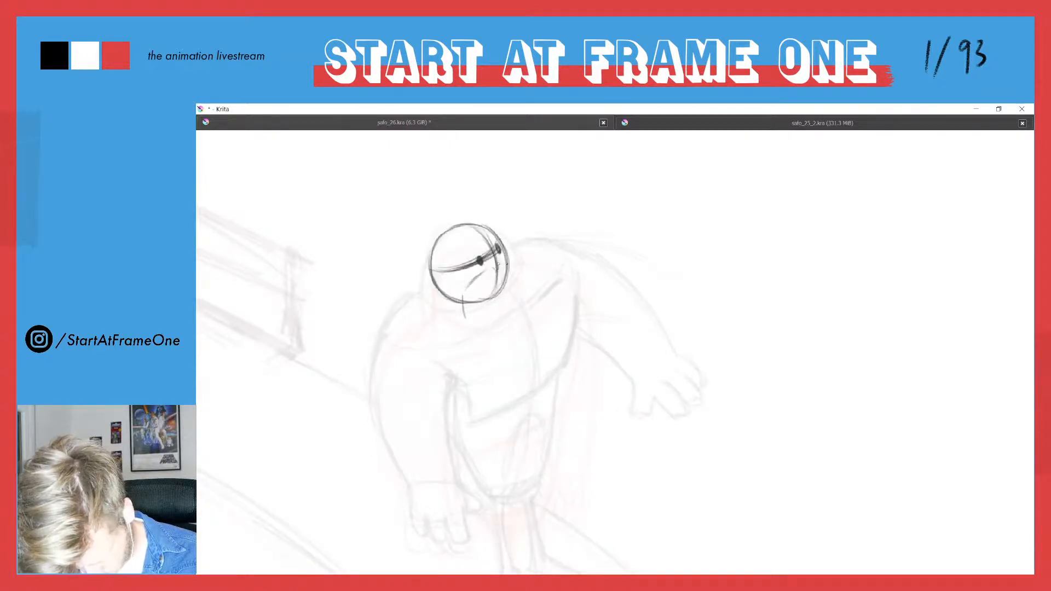
key(Left)
key(Right)
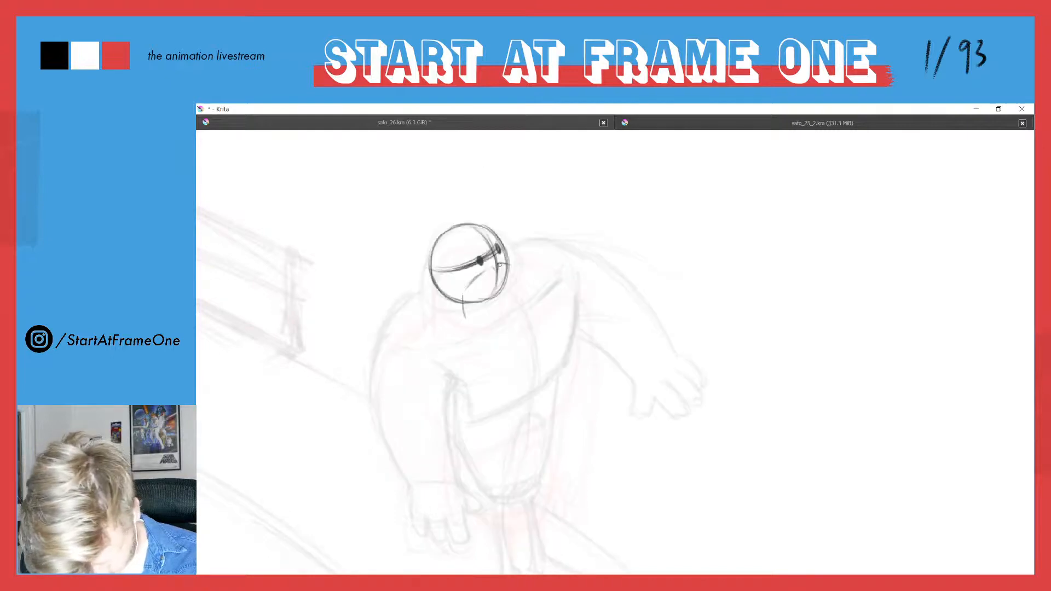
Draw the far half of the moustache and close its lower edge into pointed ends.
mouse_move(509, 265)
mouse_down()
mouse_move(515, 293)
mouse_move(478, 299)
mouse_move(467, 317)
mouse_move(494, 287)
mouse_move(512, 296)
mouse_move(509, 263)
mouse_move(514, 298)
mouse_move(463, 299)
mouse_move(490, 267)
mouse_move(502, 274)
mouse_move(513, 264)
mouse_up()
key(Left)
key(Right)
key(Left)
key(Right)
drag(506, 254, 512, 249)
key(Left)
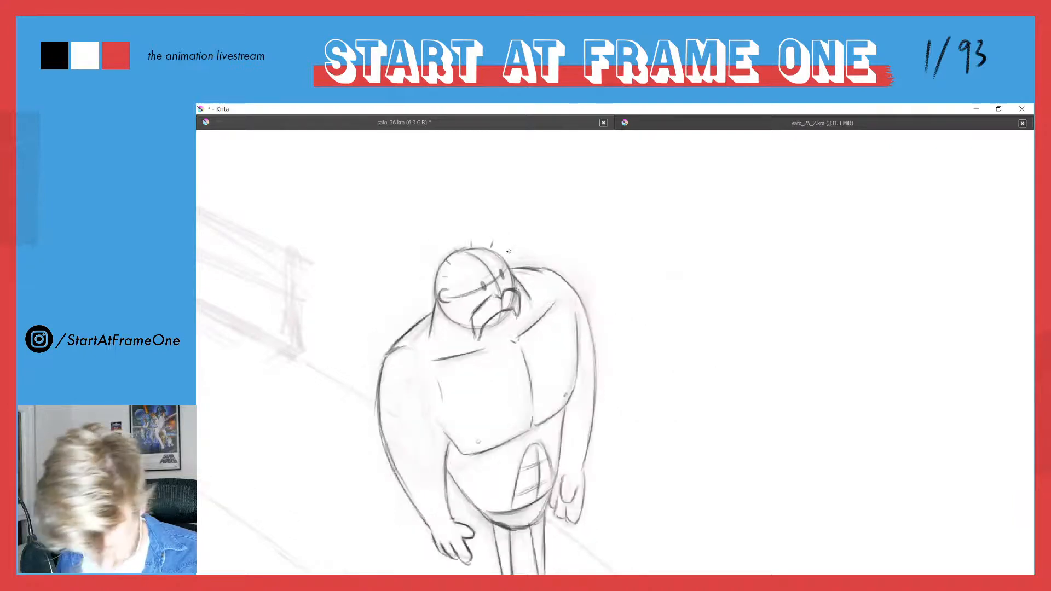
key(Right)
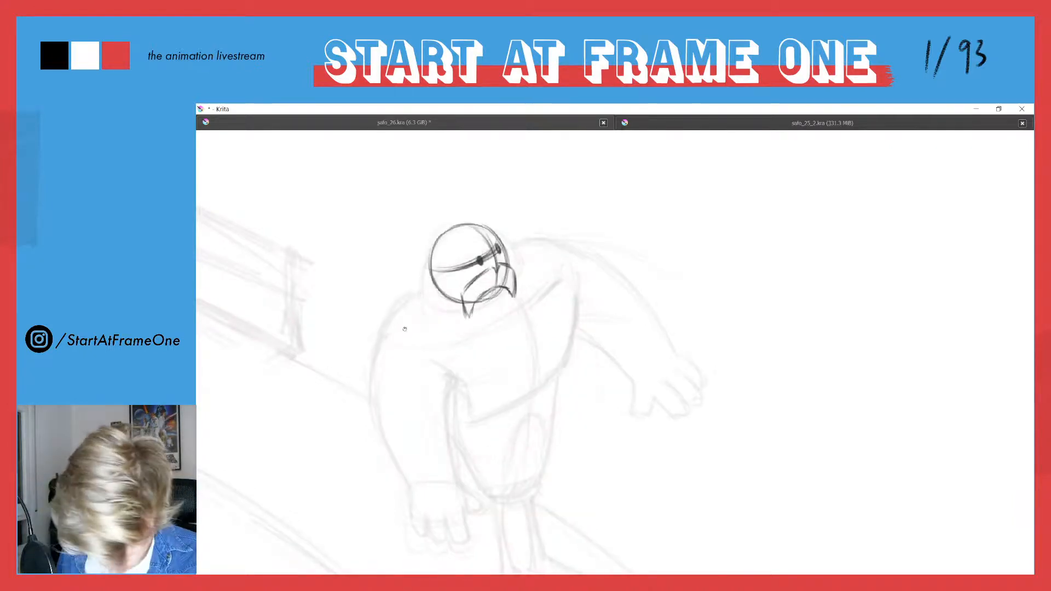
Draw the neck lines on both sides of the head and the slanted collar line towards the far shoulder.
mouse_move(419, 313)
mouse_down()
mouse_move(429, 268)
mouse_move(420, 314)
mouse_move(421, 305)
mouse_up()
drag(502, 245, 520, 264)
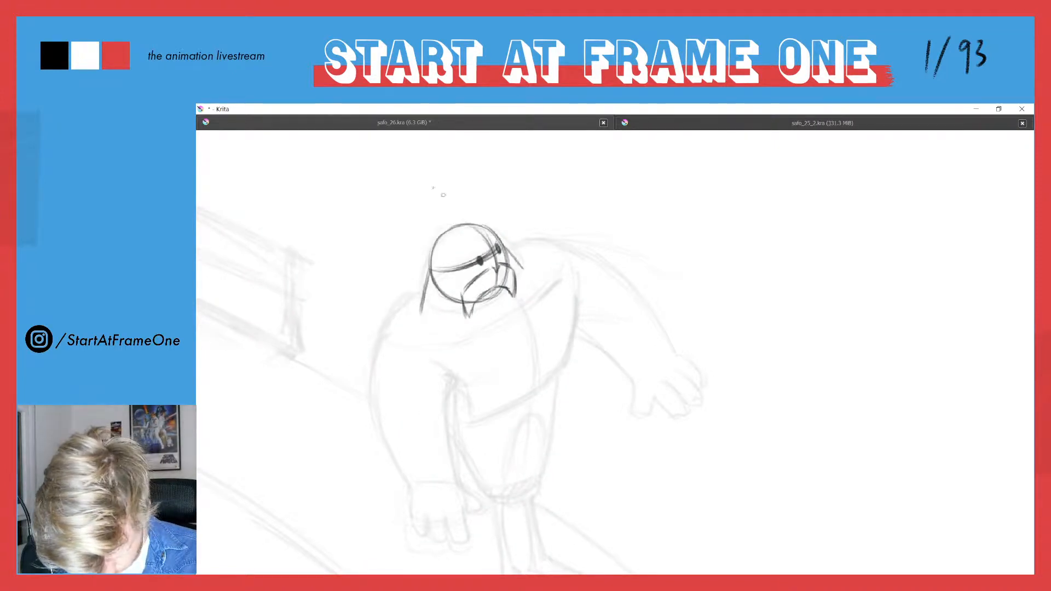
key(Left)
key(Right)
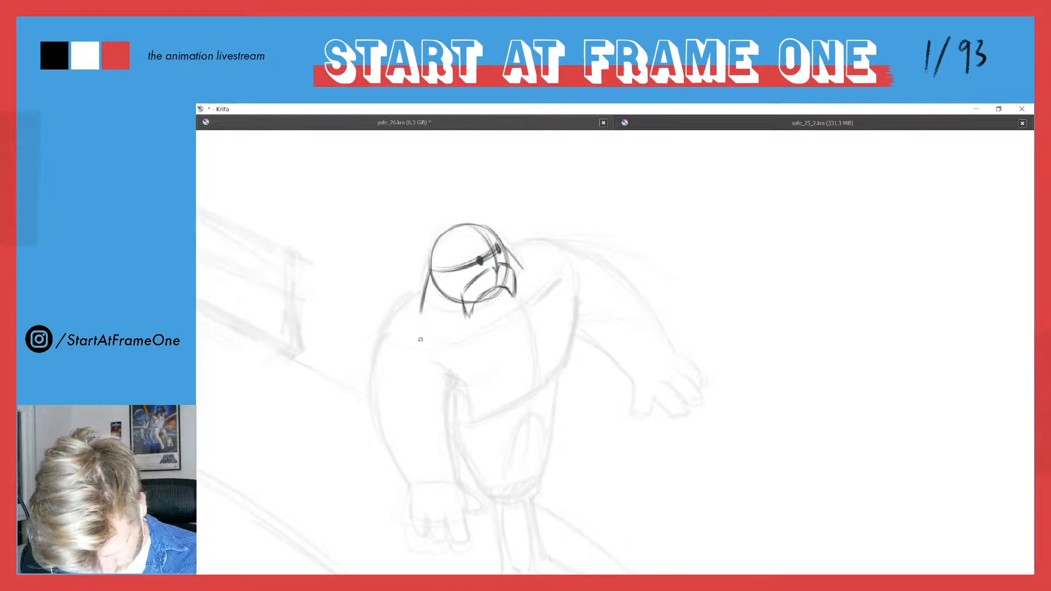
mouse_move(534, 304)
mouse_down()
mouse_move(559, 277)
mouse_move(533, 305)
mouse_up()
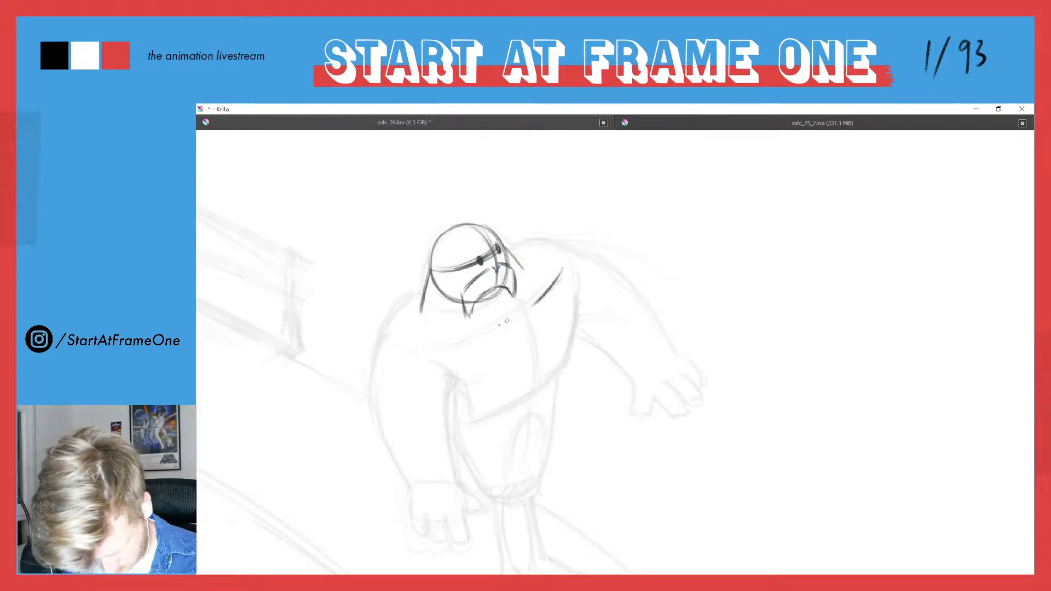
Draw the chest with its slanted collarbone line, curved centre line and lower edge rising to the far armpit.
mouse_move(437, 343)
mouse_down()
mouse_move(508, 320)
mouse_move(423, 343)
mouse_move(524, 316)
mouse_move(531, 340)
mouse_move(531, 393)
mouse_move(471, 401)
mouse_move(497, 411)
mouse_move(458, 423)
mouse_up()
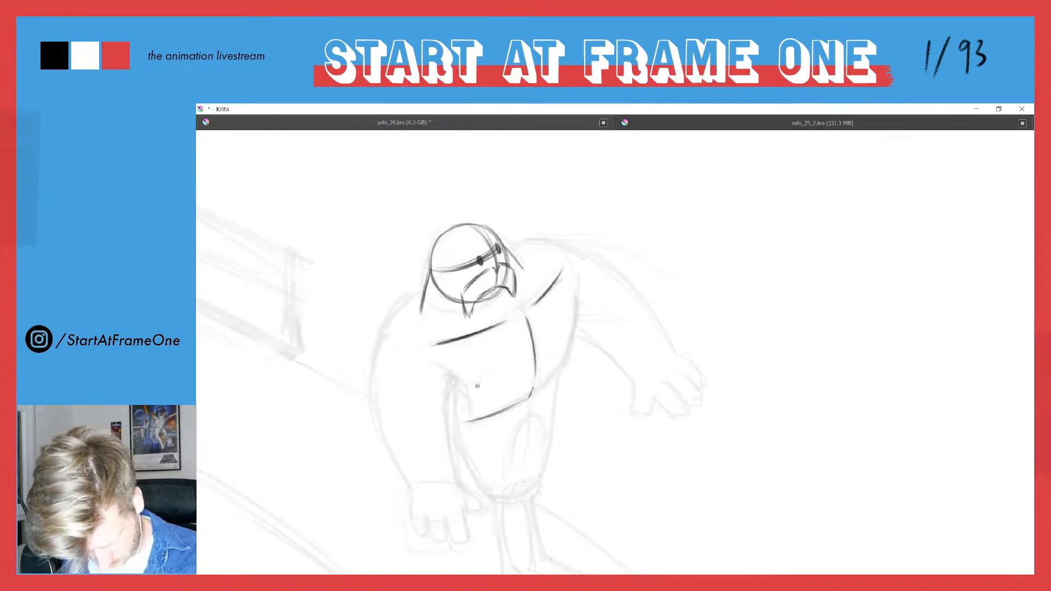
mouse_move(532, 392)
mouse_down()
mouse_move(562, 361)
mouse_move(571, 332)
mouse_move(560, 368)
mouse_move(571, 309)
mouse_up()
mouse_move(562, 366)
mouse_down()
mouse_move(575, 287)
mouse_move(575, 309)
mouse_up()
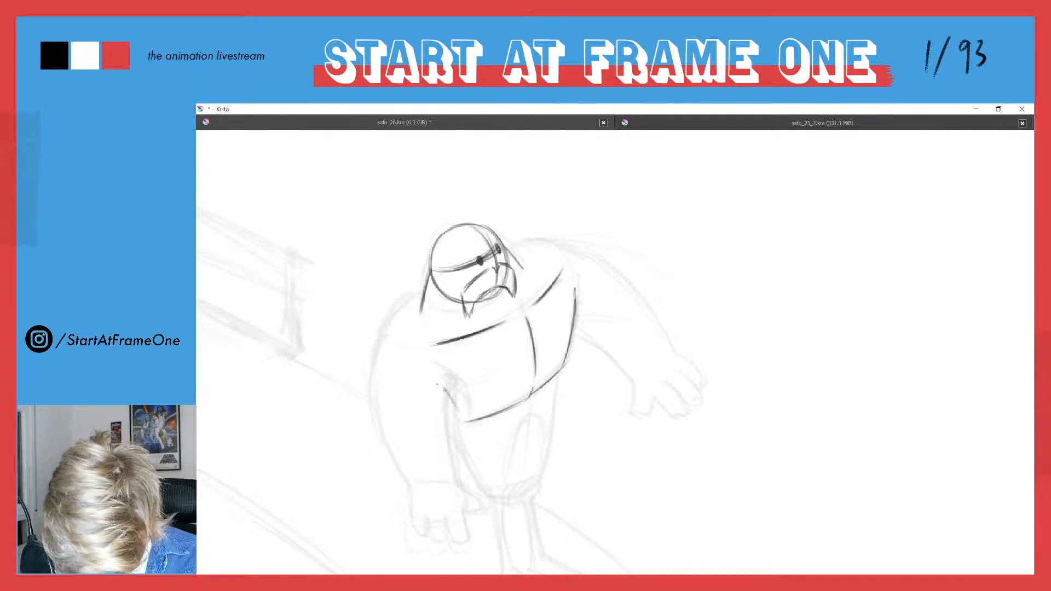
Draw the near arm's armpit crease and its inner and outer contours from shoulder to wrist, comparing it with the previous drawing.
mouse_move(434, 383)
mouse_down()
mouse_move(464, 425)
mouse_move(446, 399)
mouse_move(449, 450)
mouse_up()
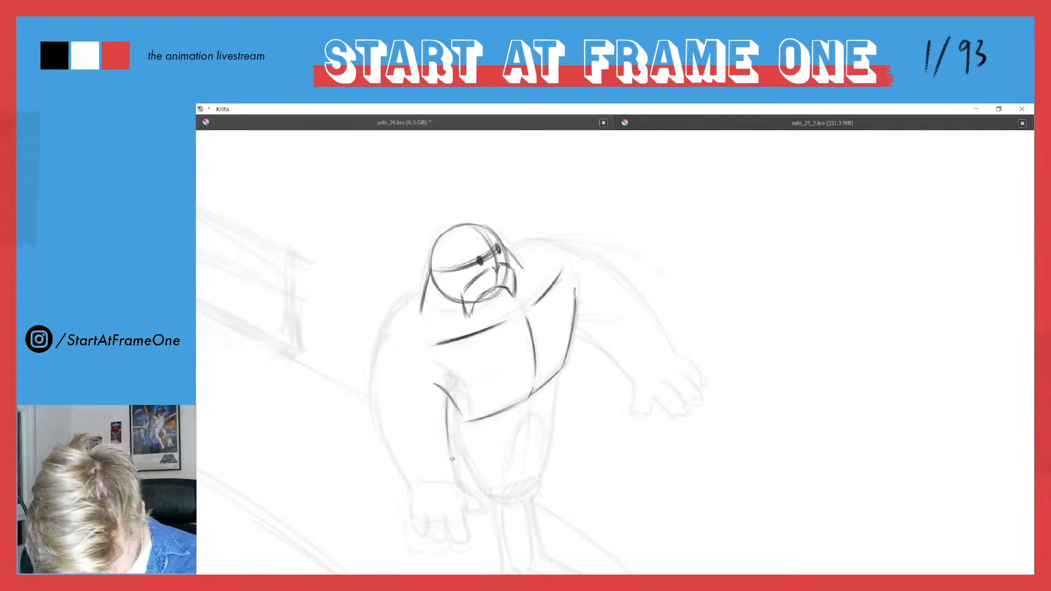
mouse_move(418, 297)
mouse_down()
mouse_move(381, 339)
mouse_move(387, 325)
mouse_move(373, 401)
mouse_move(385, 442)
mouse_up()
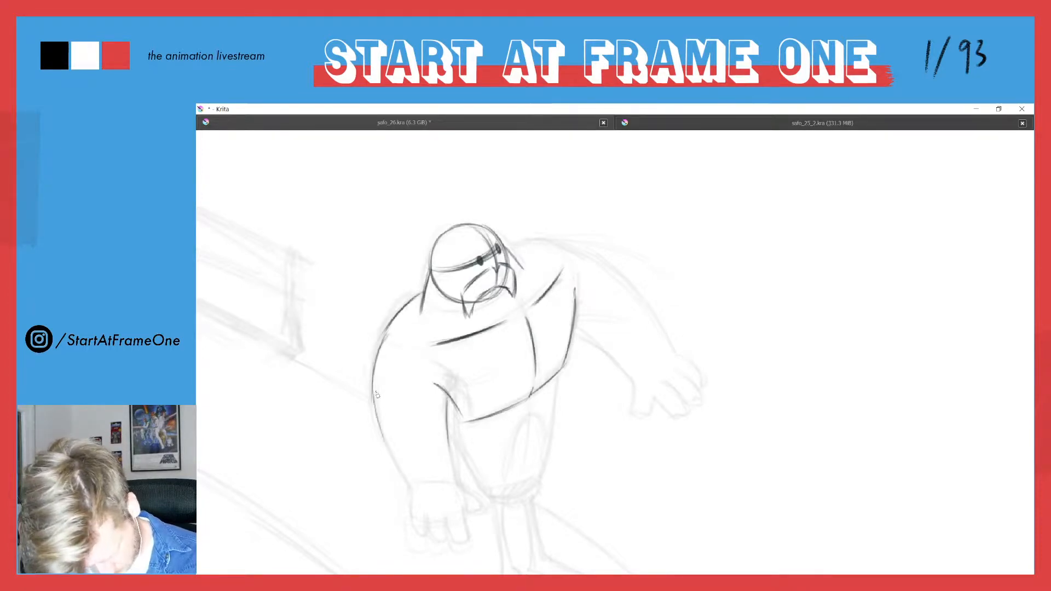
drag(373, 392, 402, 474)
drag(382, 434, 405, 477)
drag(447, 403, 454, 476)
drag(448, 442, 456, 481)
drag(447, 401, 449, 465)
key(Left)
key(Right)
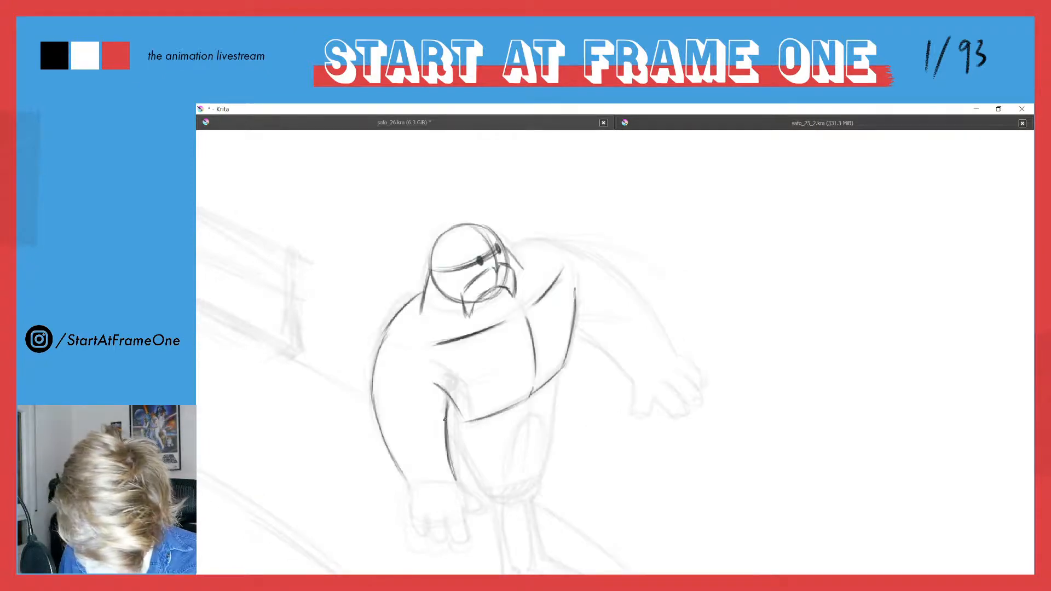
Draw the tapered waist contours below the chest and join them in a rounded bottom at the hips.
drag(443, 419, 392, 366)
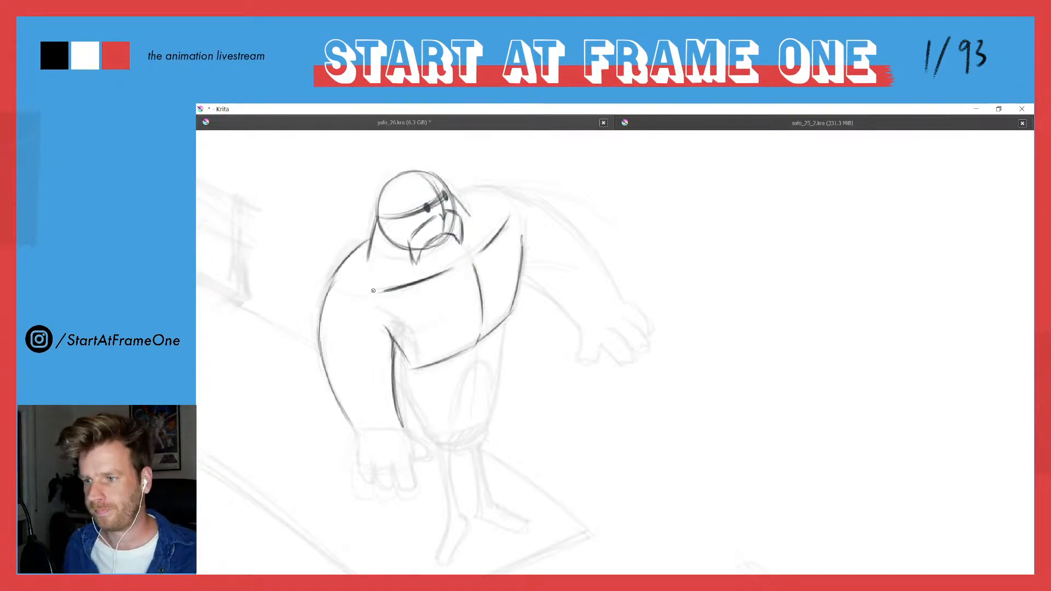
key(Left)
key(Right)
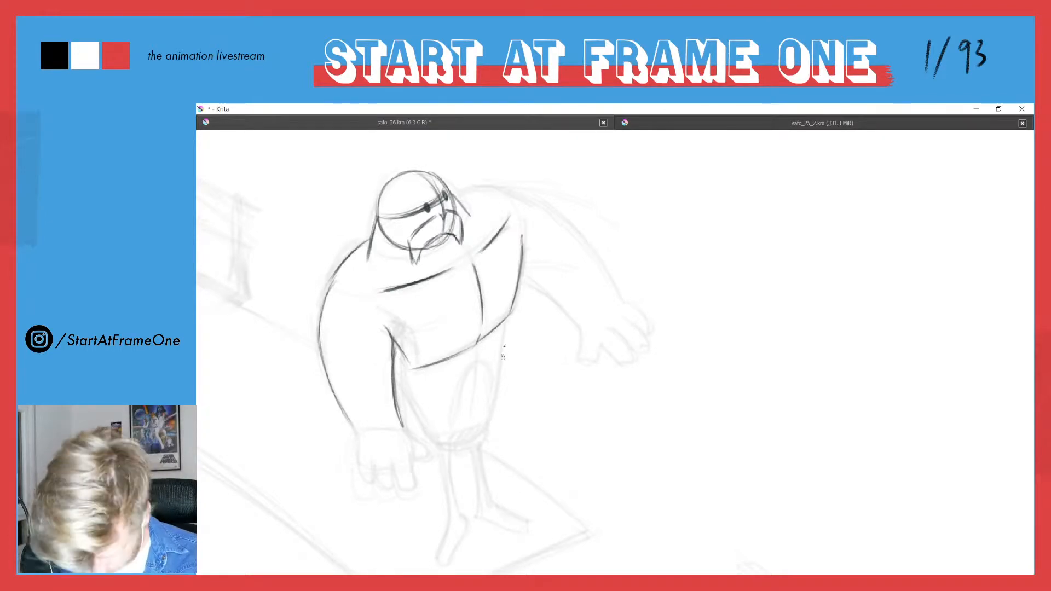
mouse_move(491, 404)
mouse_down()
mouse_move(501, 351)
mouse_move(475, 441)
mouse_up()
mouse_move(396, 379)
mouse_down()
mouse_move(438, 443)
mouse_move(479, 437)
mouse_up()
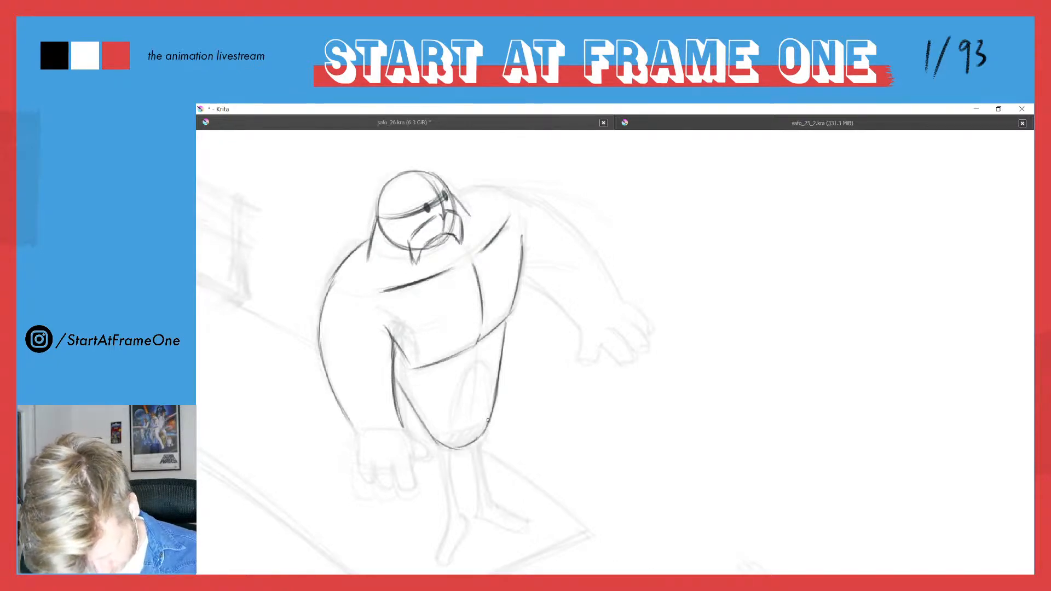
Draw the arched abdominal shape with its centre and cross lines and the curved waistband, checking against the previous drawing.
mouse_move(481, 363)
mouse_down()
mouse_move(456, 410)
mouse_move(469, 368)
mouse_up()
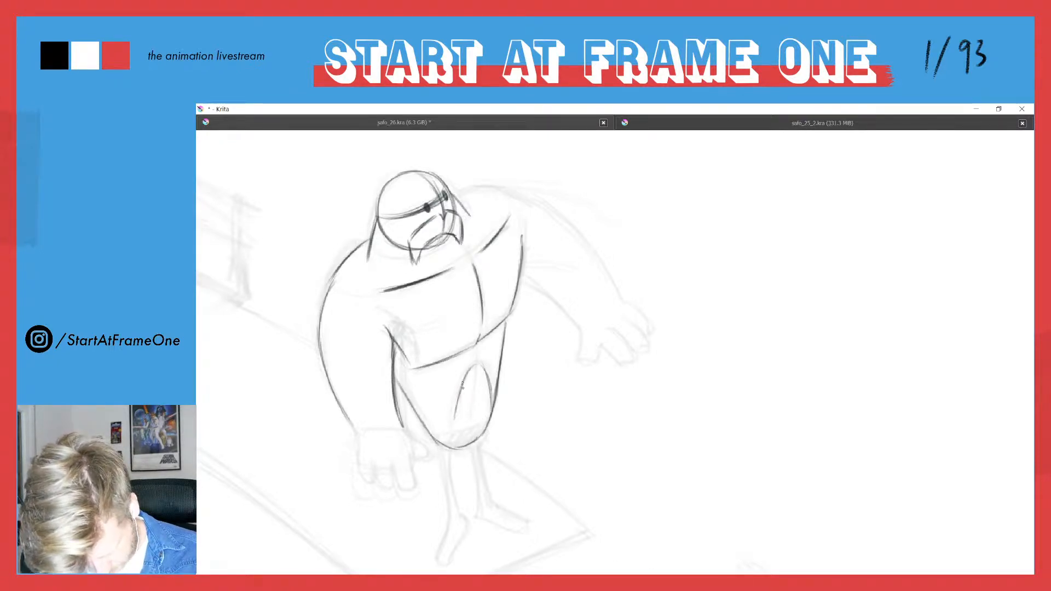
mouse_move(485, 419)
mouse_down()
mouse_move(429, 431)
mouse_move(480, 429)
mouse_move(432, 433)
mouse_move(470, 432)
mouse_up()
mouse_move(475, 366)
mouse_down()
mouse_move(472, 433)
mouse_move(475, 385)
mouse_move(489, 380)
mouse_up()
key(Left)
key(Right)
drag(453, 413, 489, 401)
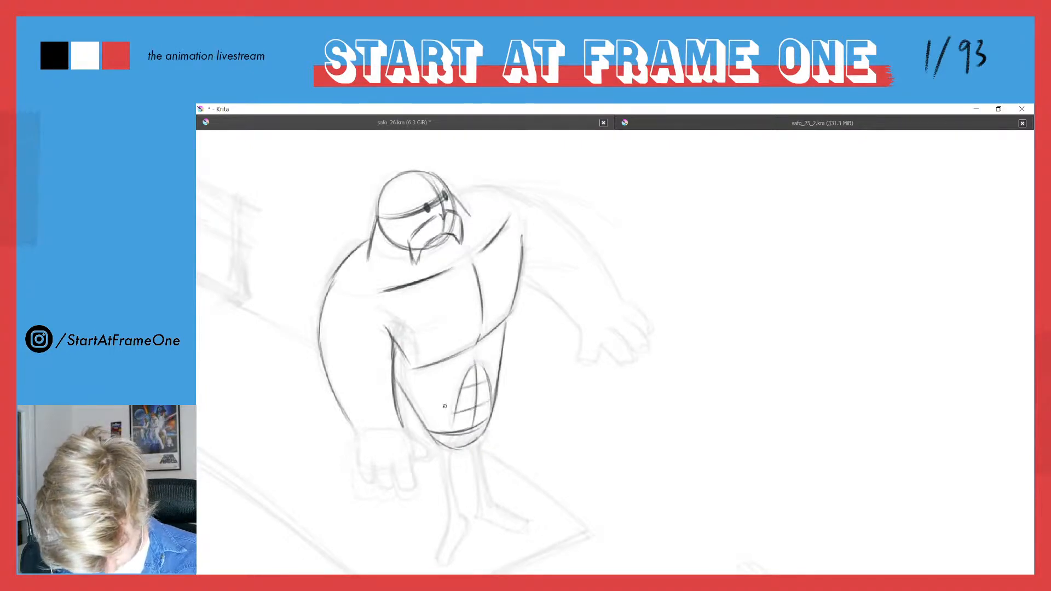
key(Left)
key(Right)
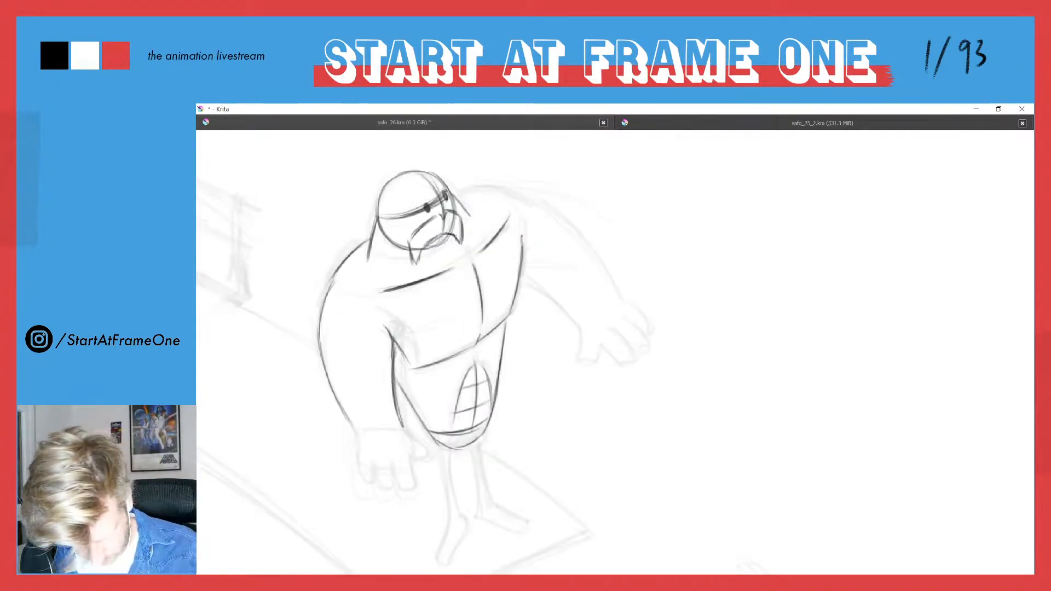
Draw the far shoulder, the outer contour of the outstretched arm to the wrist and the back of the hand.
drag(453, 192, 505, 190)
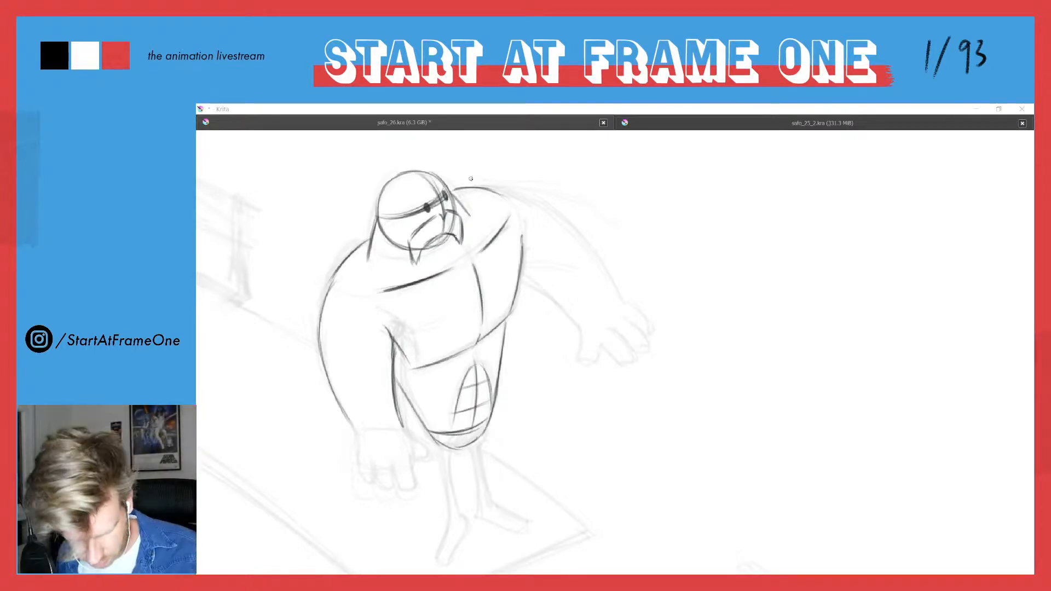
mouse_move(473, 185)
mouse_down()
mouse_move(556, 219)
mouse_move(541, 201)
mouse_move(581, 237)
mouse_up()
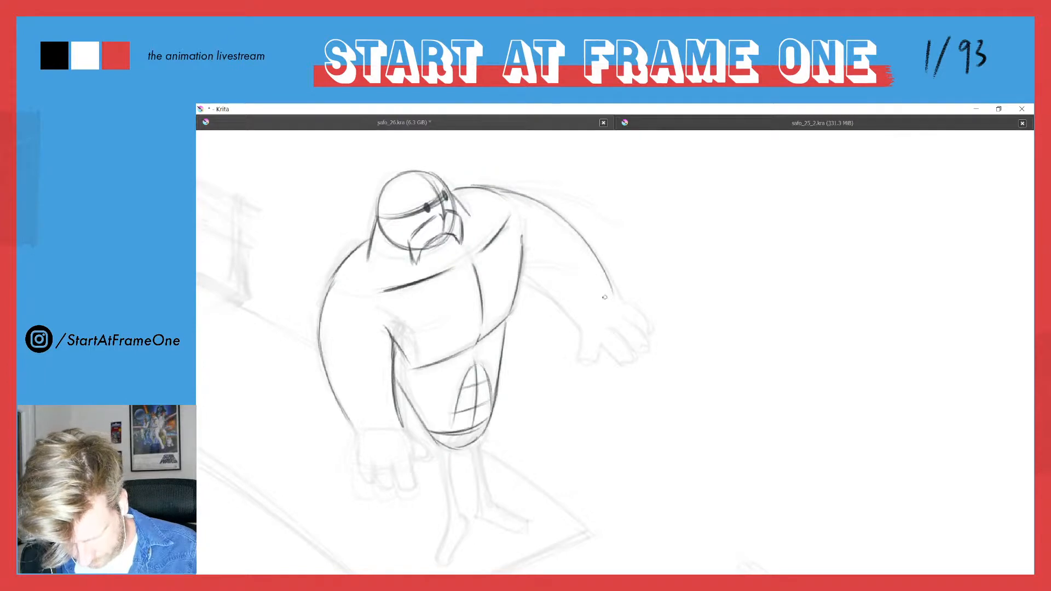
drag(602, 300, 645, 323)
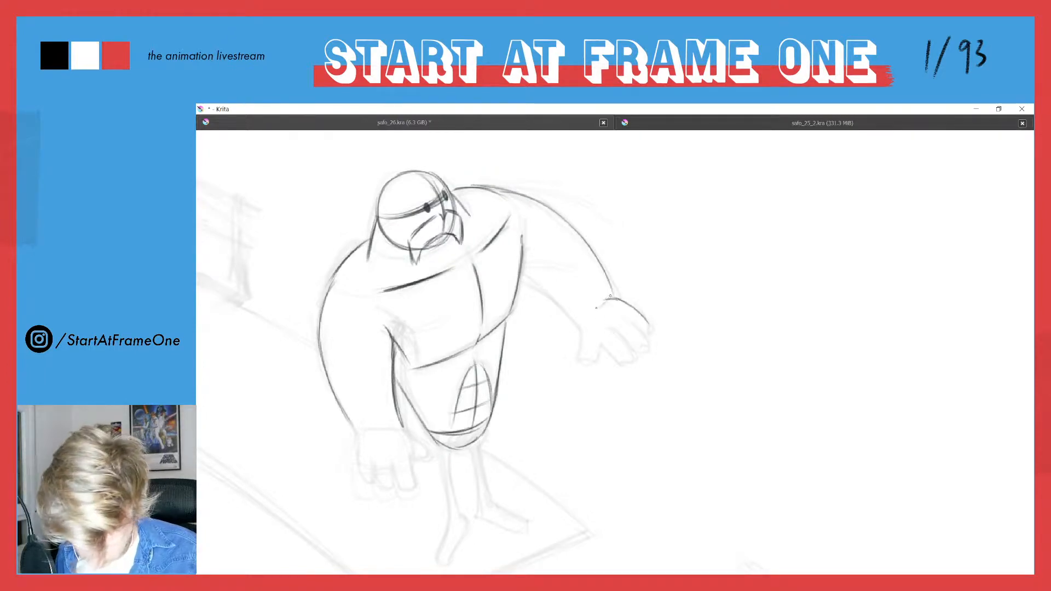
mouse_move(614, 297)
mouse_down()
mouse_move(604, 303)
mouse_move(628, 306)
mouse_up()
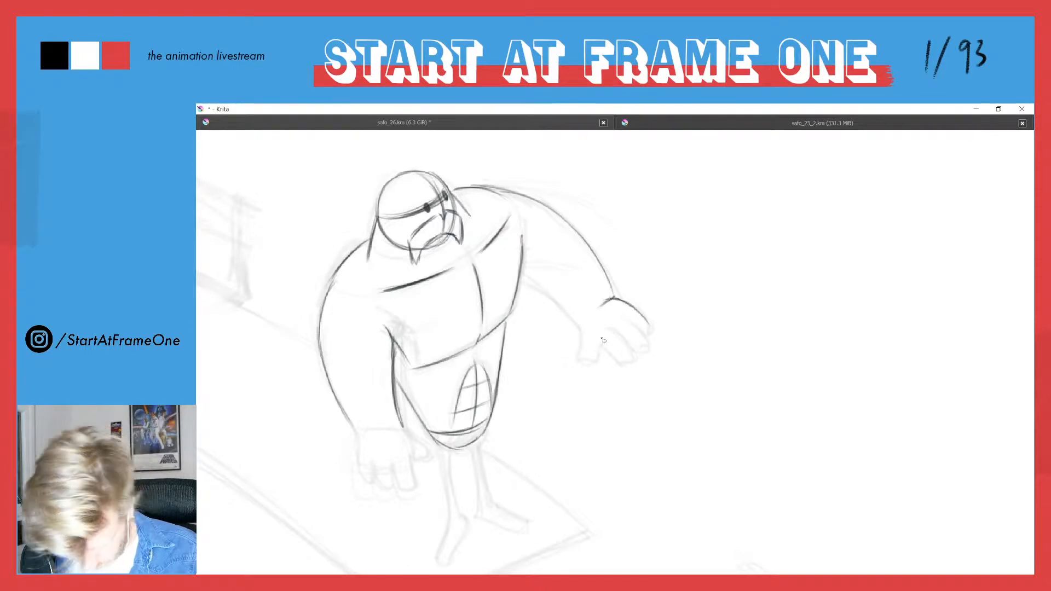
Draw the far hand's thumb and fingers, add the arm's underside and darken the outer contour near the wrist.
mouse_move(577, 345)
mouse_down()
mouse_move(601, 342)
mouse_move(579, 329)
mouse_move(618, 363)
mouse_move(635, 362)
mouse_up()
mouse_move(612, 326)
mouse_down()
mouse_move(645, 334)
mouse_move(649, 349)
mouse_up()
drag(626, 303, 650, 329)
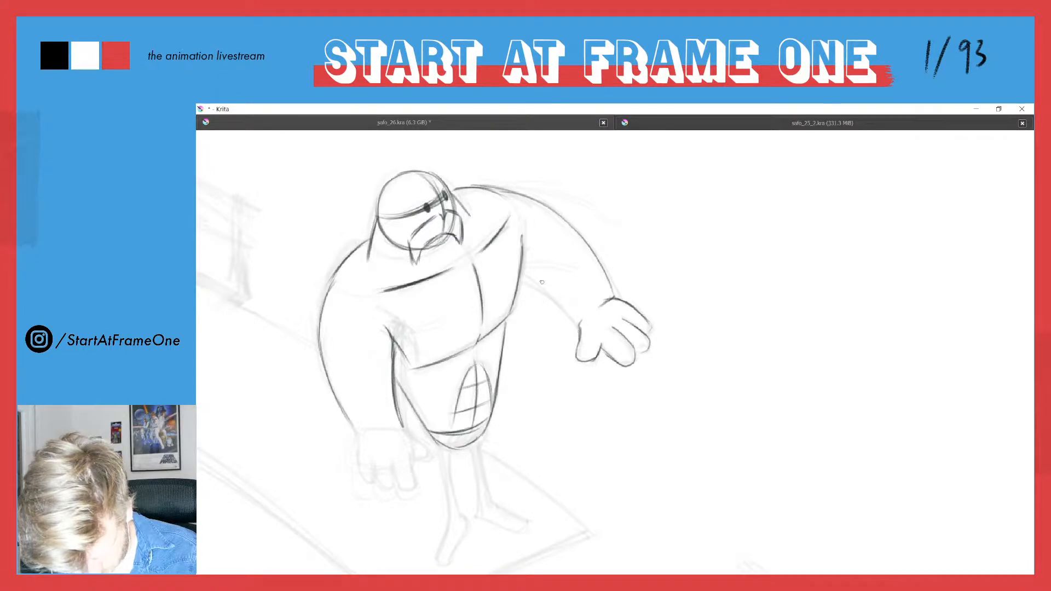
mouse_move(537, 283)
mouse_down()
mouse_move(514, 276)
mouse_move(579, 321)
mouse_up()
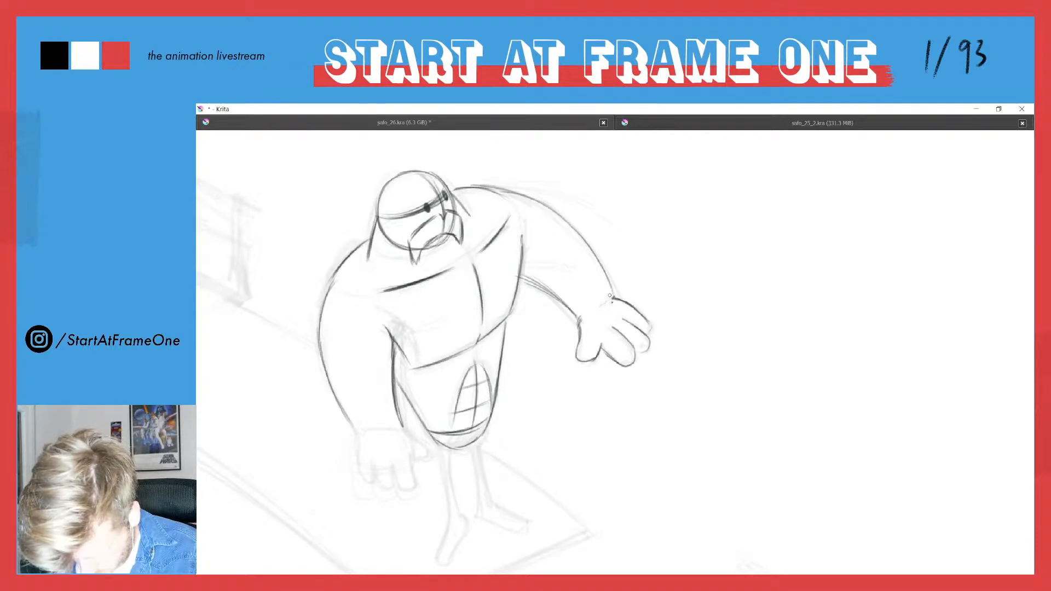
drag(613, 301, 597, 263)
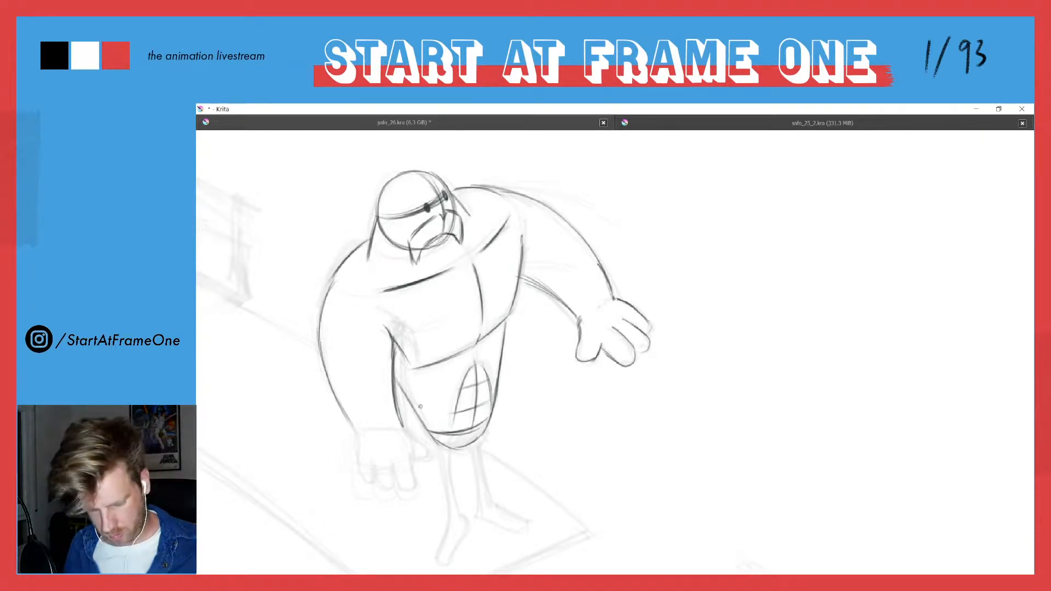
Draw the near hand with thumb, fingers and outer edge, darken the wrist contour and compare the pose with the previous drawing.
mouse_move(414, 436)
mouse_down()
mouse_move(423, 457)
mouse_move(409, 435)
mouse_move(416, 480)
mouse_move(393, 479)
mouse_move(416, 480)
mouse_move(376, 487)
mouse_up()
drag(377, 486, 394, 485)
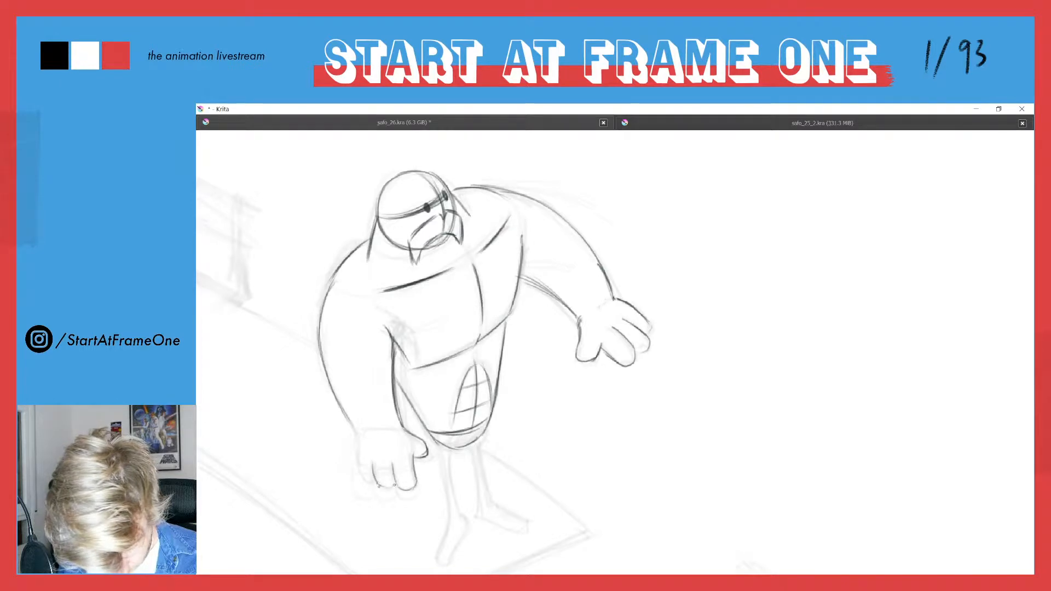
drag(355, 441, 359, 477)
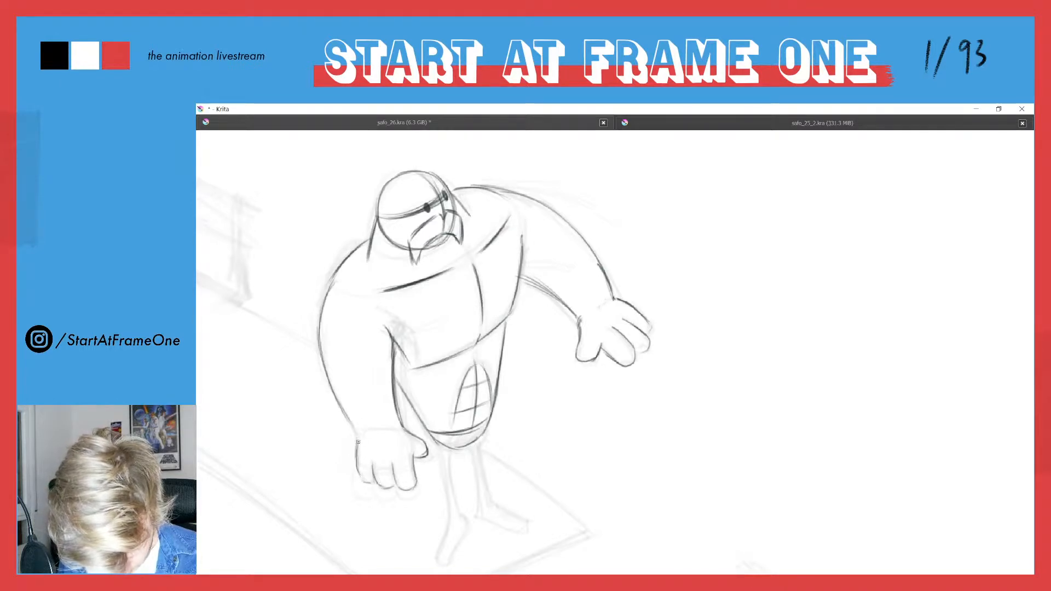
key(Left)
key(Right)
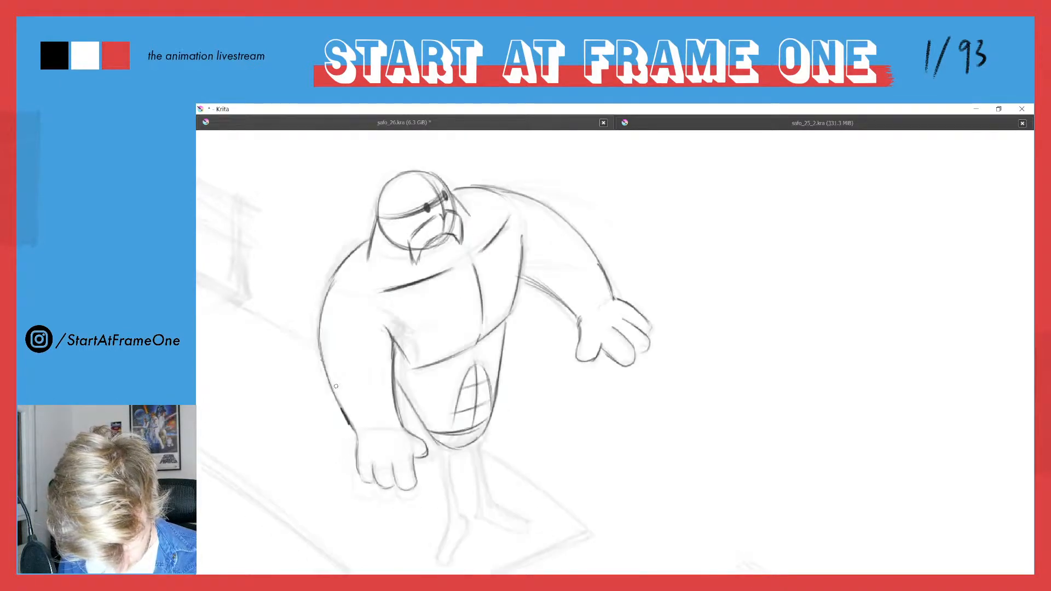
key(Left)
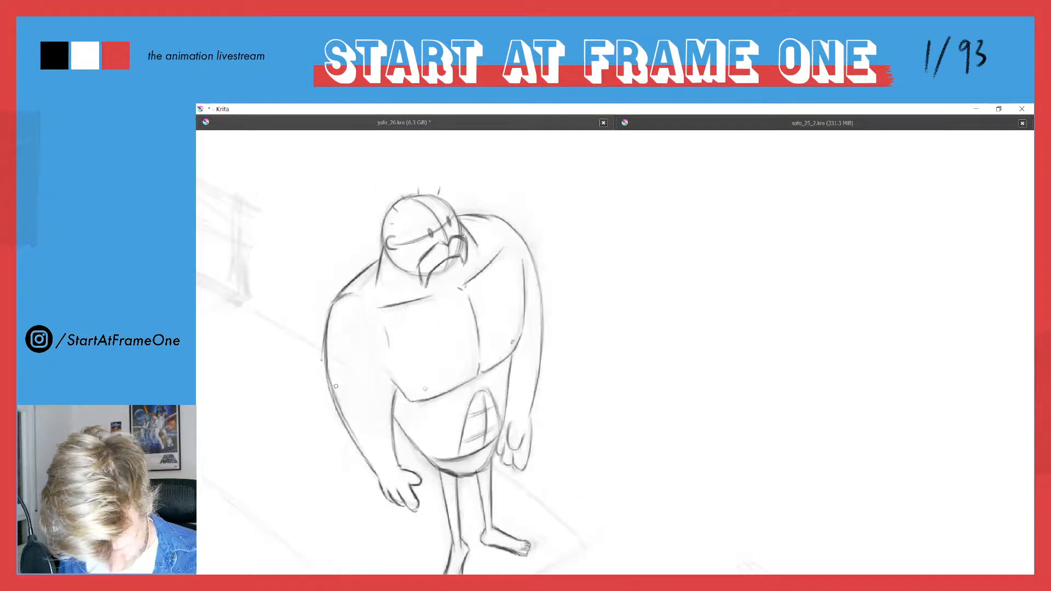
key(Right)
key(Left)
key(Right)
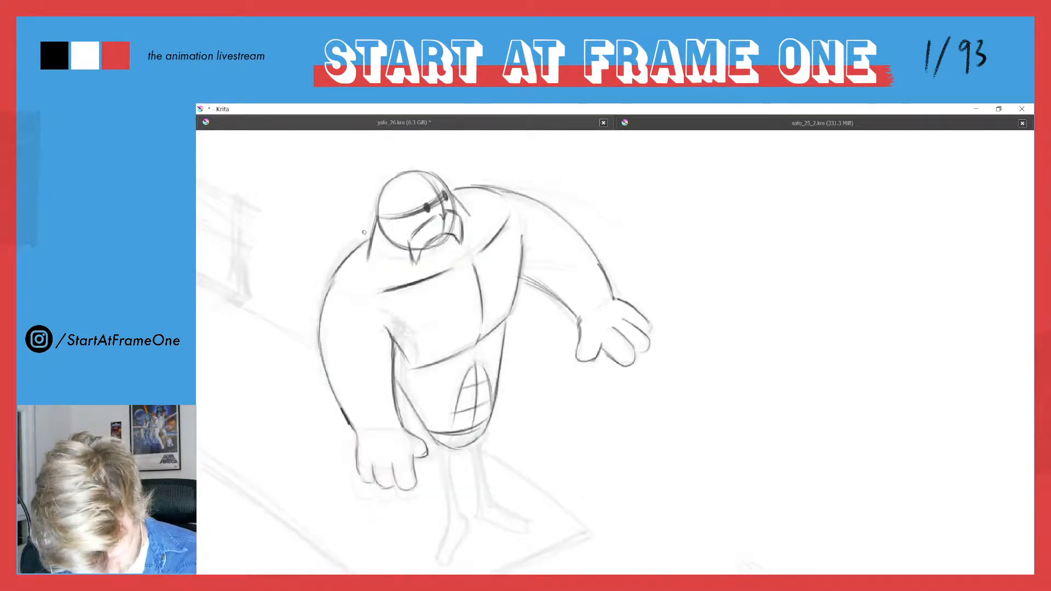
Add the small curled ear and short hair bristles around the top of the head, matching the previous drawing.
drag(390, 213, 388, 228)
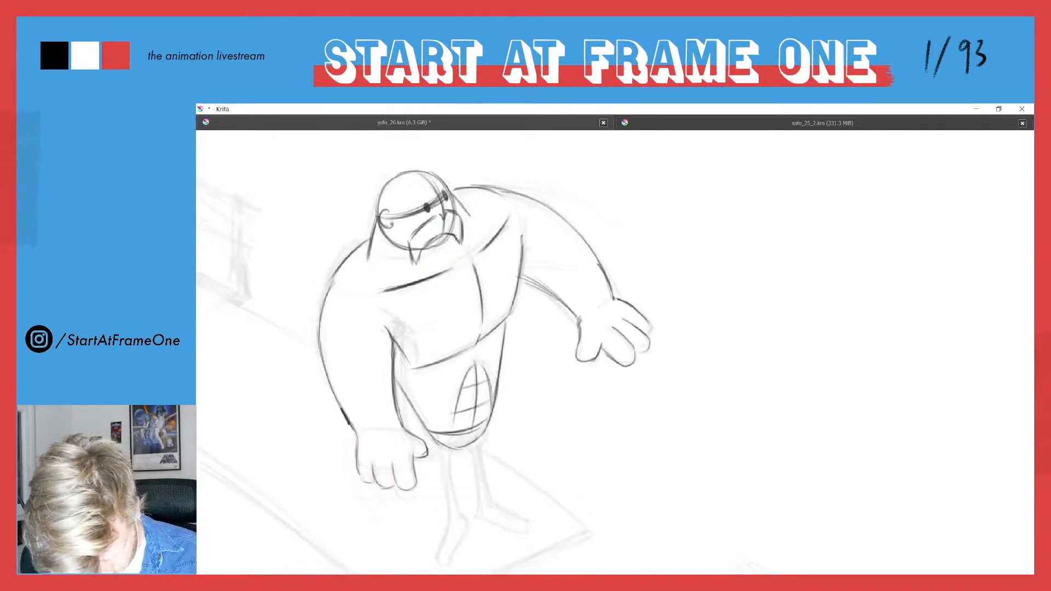
key(Left)
key(Right)
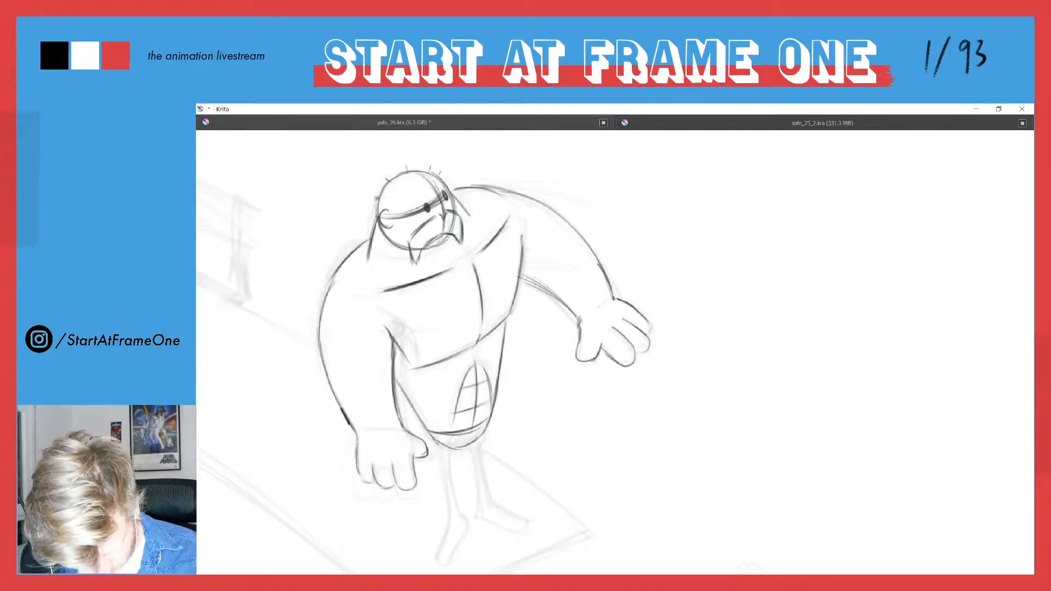
key(Left)
key(Right)
key(Left)
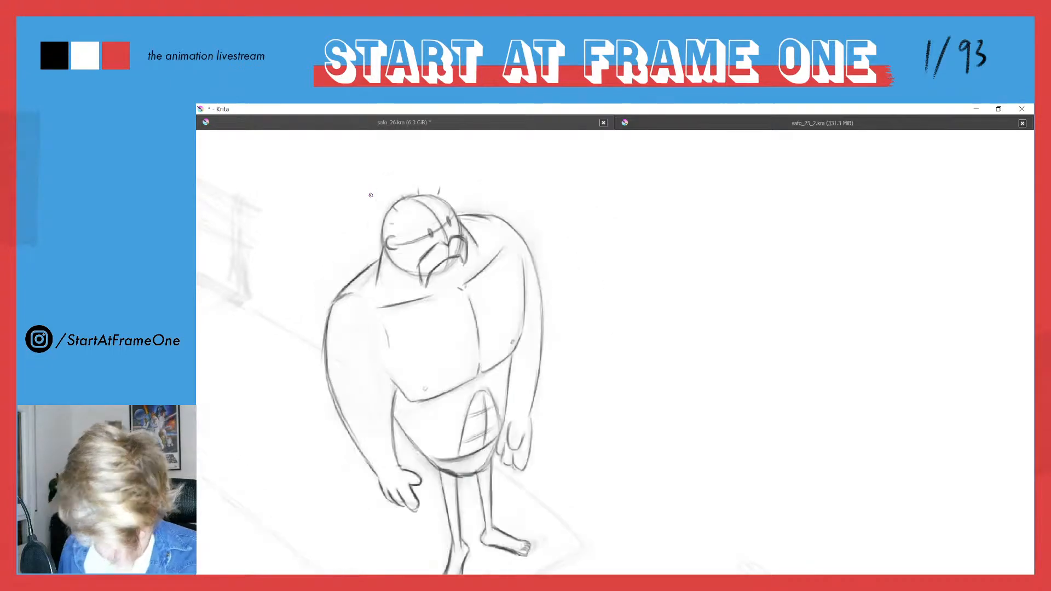
key(Right)
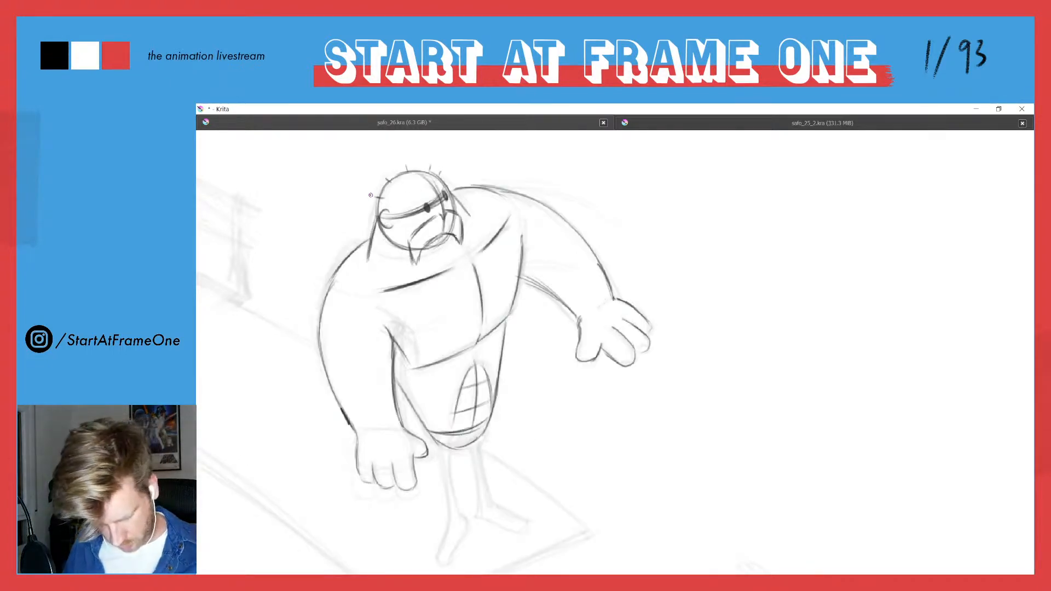
Draw the near leg as two thin lines from the trunks to the ankle and start the heel side of the foot.
mouse_move(430, 491)
mouse_down()
mouse_move(434, 332)
mouse_move(465, 370)
mouse_up()
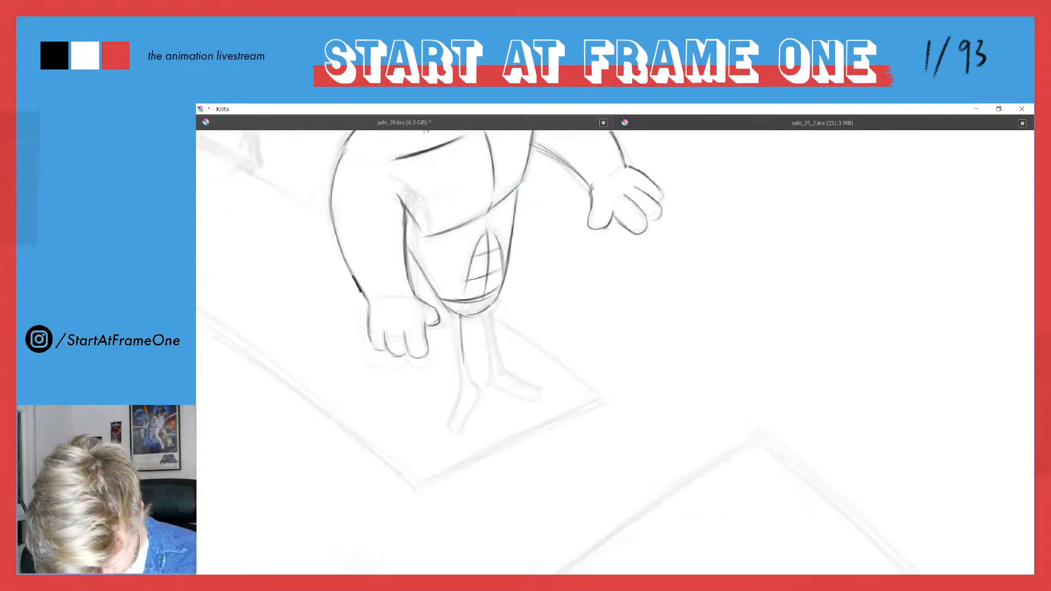
drag(459, 314, 466, 372)
drag(459, 335, 468, 377)
mouse_move(448, 308)
mouse_down()
mouse_move(466, 393)
mouse_move(460, 342)
mouse_move(476, 388)
mouse_move(471, 408)
mouse_move(478, 391)
mouse_move(462, 431)
mouse_up()
key(Left)
key(Right)
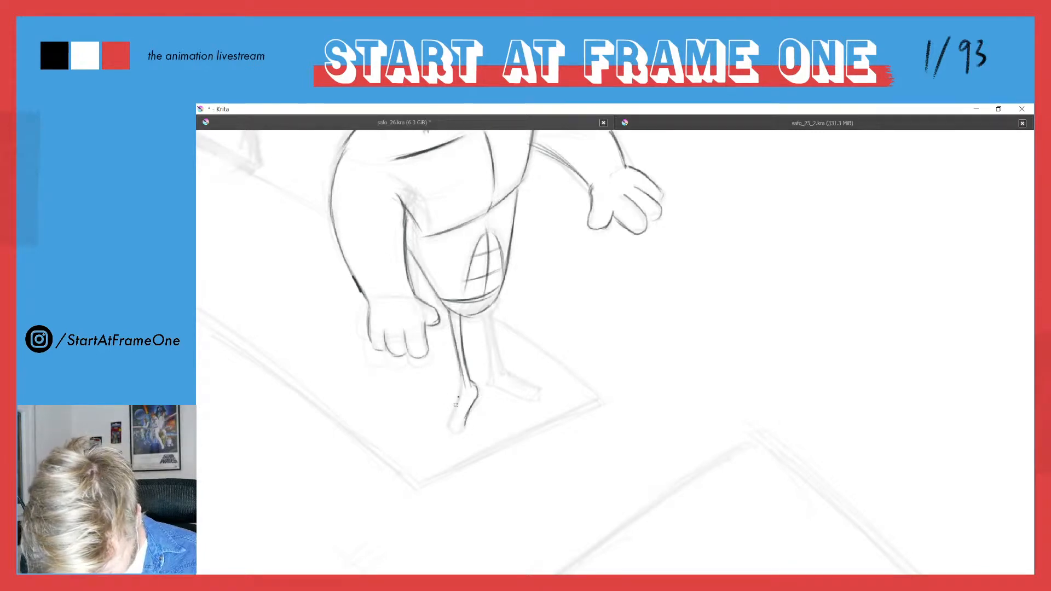
Draw the near foot's front contour and toes and darken its outline, checking it against the previous drawing.
drag(463, 383, 448, 424)
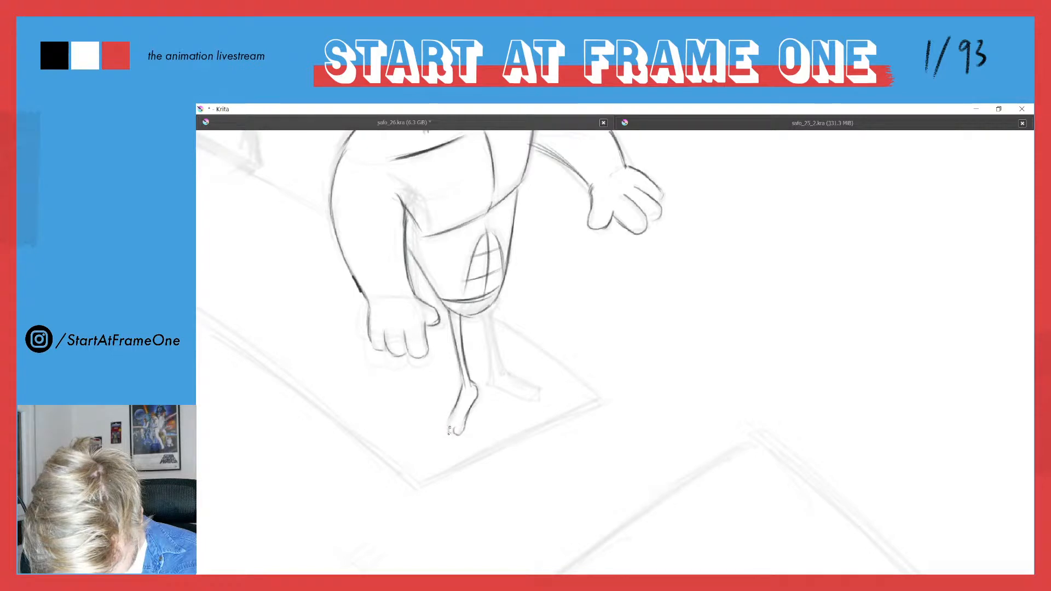
mouse_move(447, 417)
mouse_down()
mouse_move(462, 335)
mouse_move(465, 395)
mouse_up()
mouse_move(479, 340)
mouse_down()
mouse_move(443, 453)
mouse_move(434, 446)
mouse_up()
mouse_move(464, 394)
mouse_down()
mouse_move(431, 451)
mouse_move(447, 440)
mouse_move(472, 463)
mouse_up()
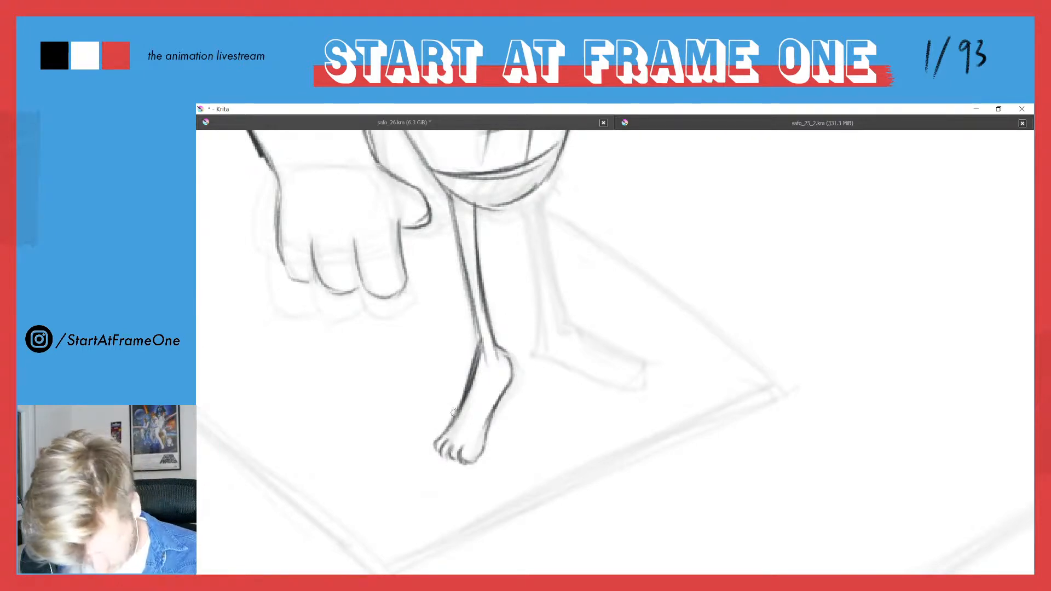
key(Left)
key(Right)
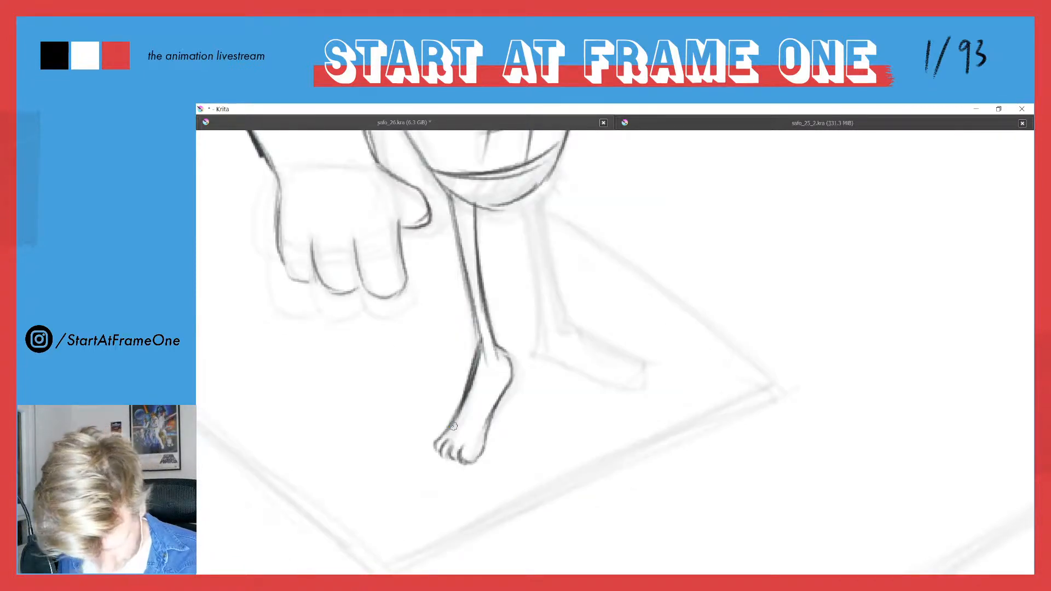
Draw the far leg as two thin lines and its foot pointing outward with heel, sole and toes.
drag(516, 198, 541, 307)
mouse_move(525, 218)
mouse_down()
mouse_move(537, 354)
mouse_move(543, 317)
mouse_move(534, 355)
mouse_up()
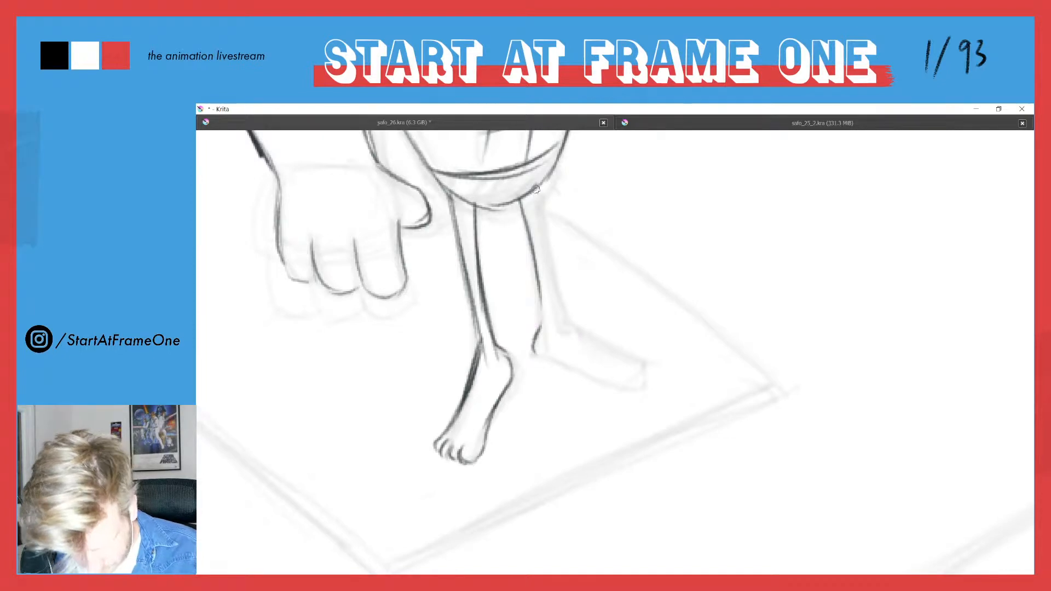
mouse_move(535, 190)
mouse_down()
mouse_move(561, 319)
mouse_move(602, 340)
mouse_up()
drag(561, 311, 626, 363)
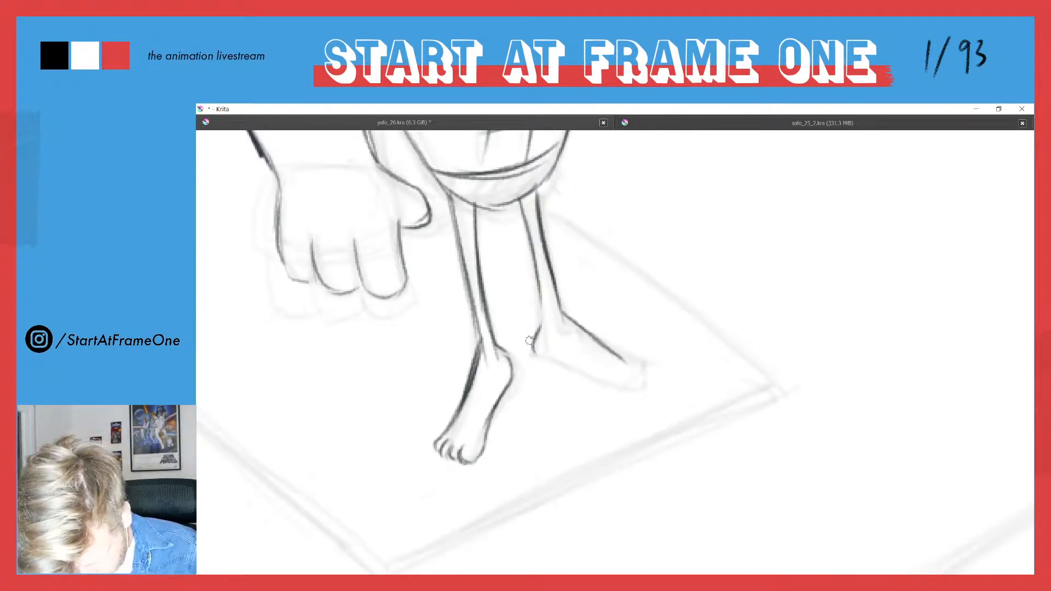
mouse_move(528, 340)
mouse_down()
mouse_move(552, 365)
mouse_move(542, 360)
mouse_move(620, 391)
mouse_move(581, 372)
mouse_move(623, 387)
mouse_move(617, 380)
mouse_move(629, 376)
mouse_move(616, 388)
mouse_move(632, 359)
mouse_move(620, 361)
mouse_move(641, 362)
mouse_up()
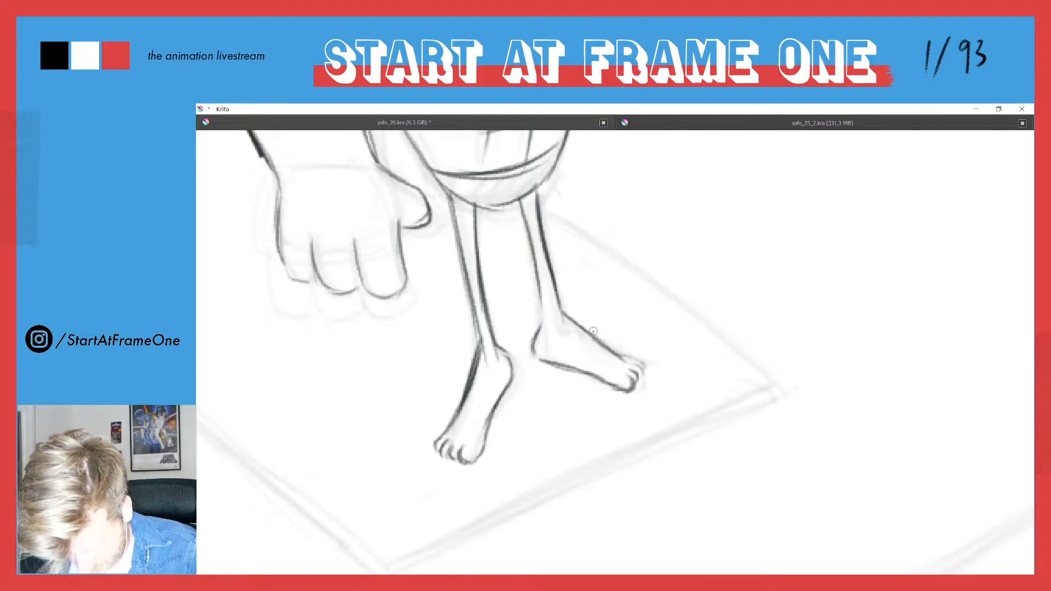
Darken the far foot's top contour and add small ankle marks on both feet, checking them against the previous drawing.
drag(569, 314, 639, 374)
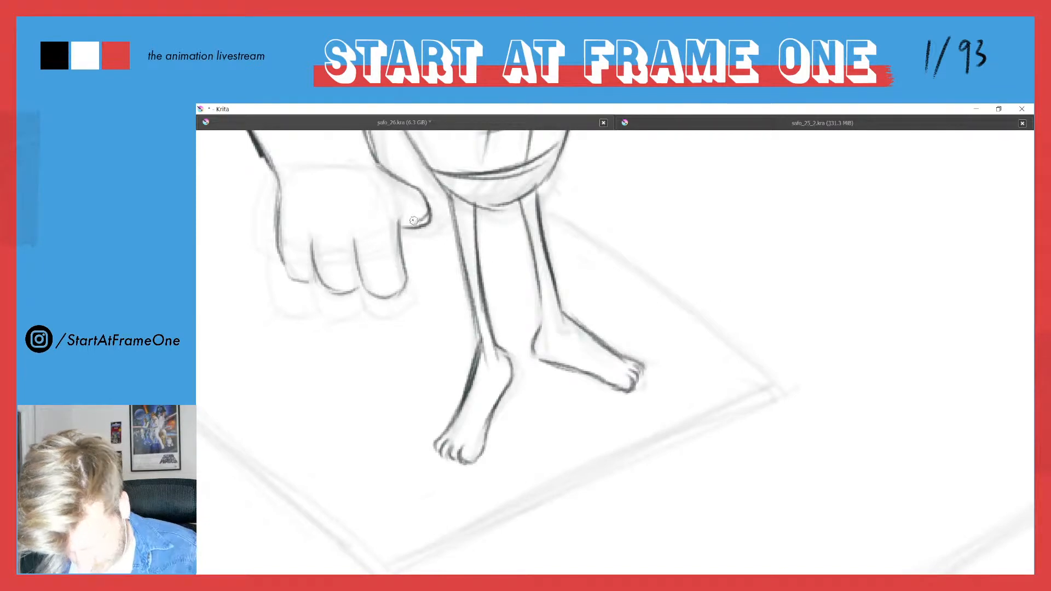
drag(549, 326, 541, 342)
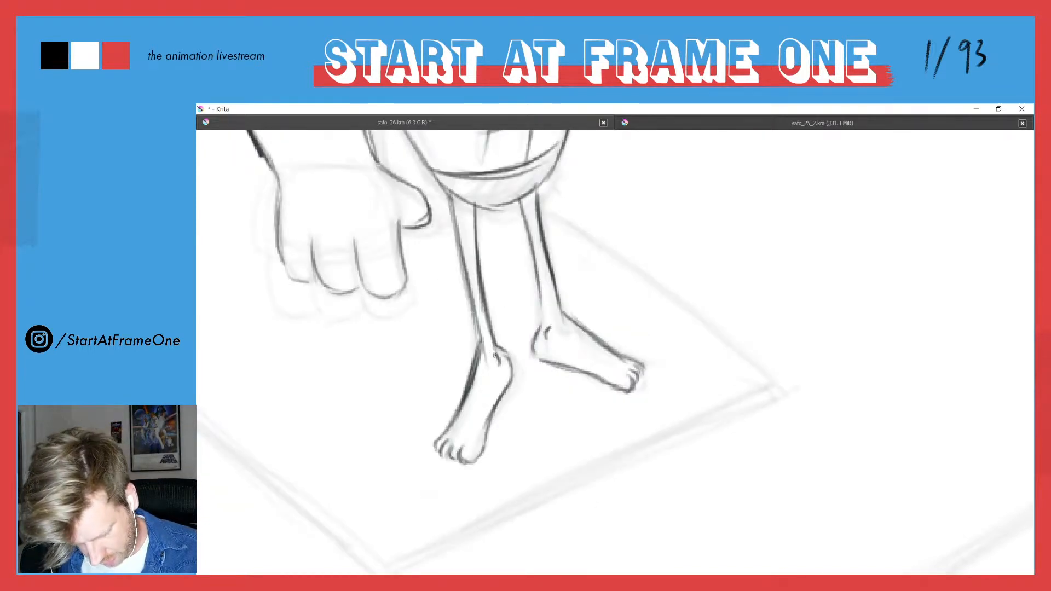
key(period)
key(comma)
key(period)
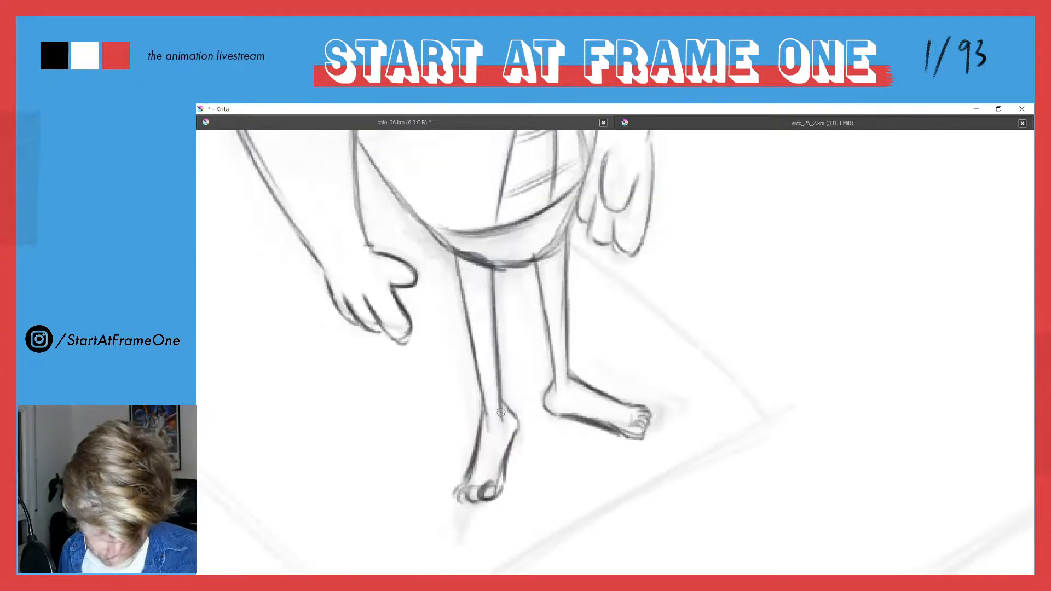
Try to add small ankle marks on both feet of the previous drawing.
drag(501, 411, 503, 420)
drag(558, 387, 554, 396)
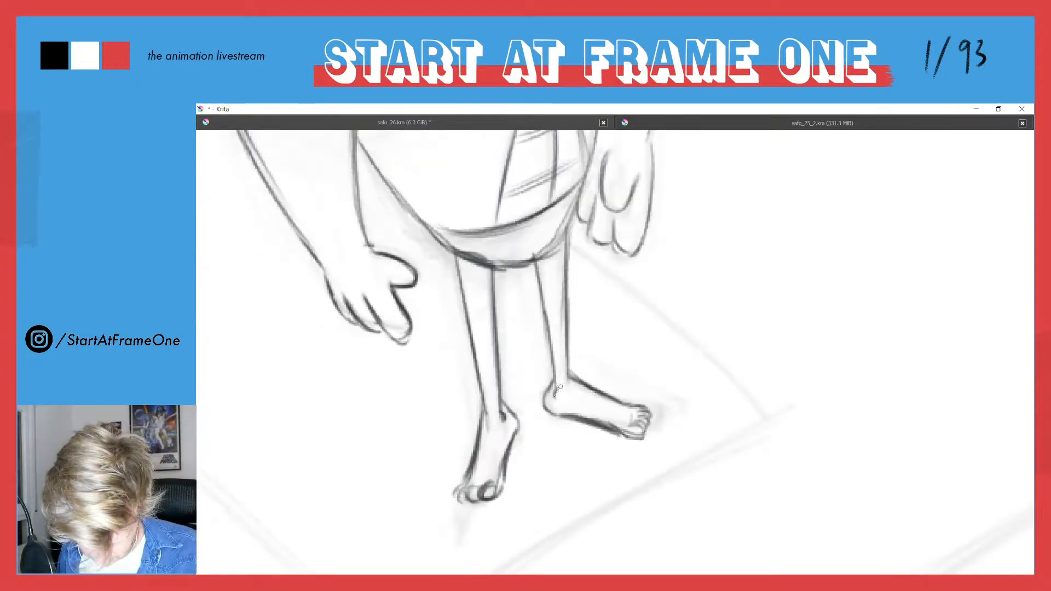
key(ctrl+z)
key(ctrl+z)
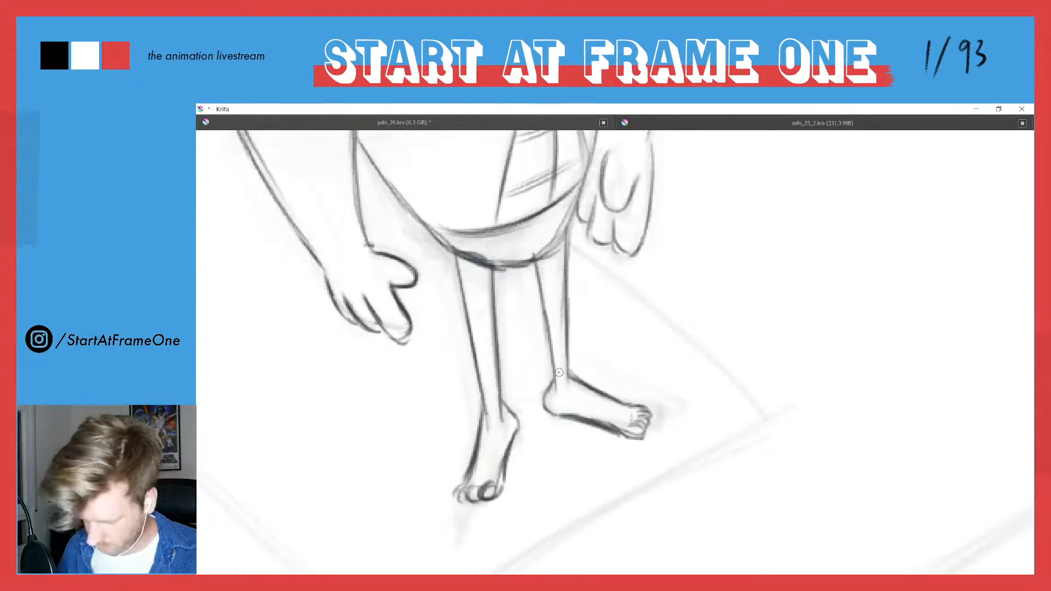
Move the cleanup layer's keyframe from frame 15 to frame 0 and compare that drawing with the full pose at frame 16.
key(Tab)
click(486, 528)
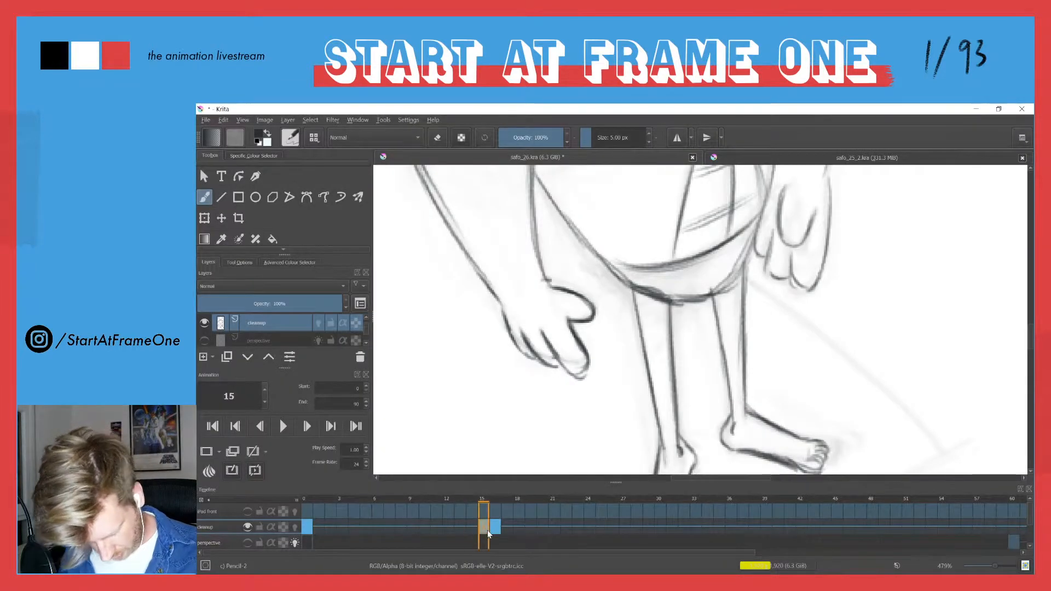
drag(483, 537, 306, 531)
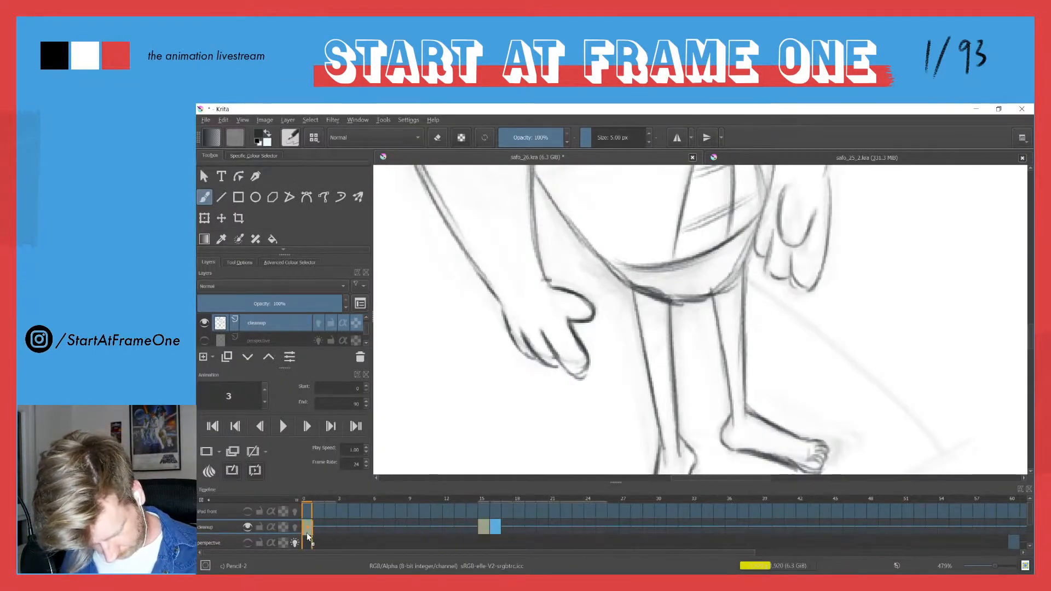
click(495, 502)
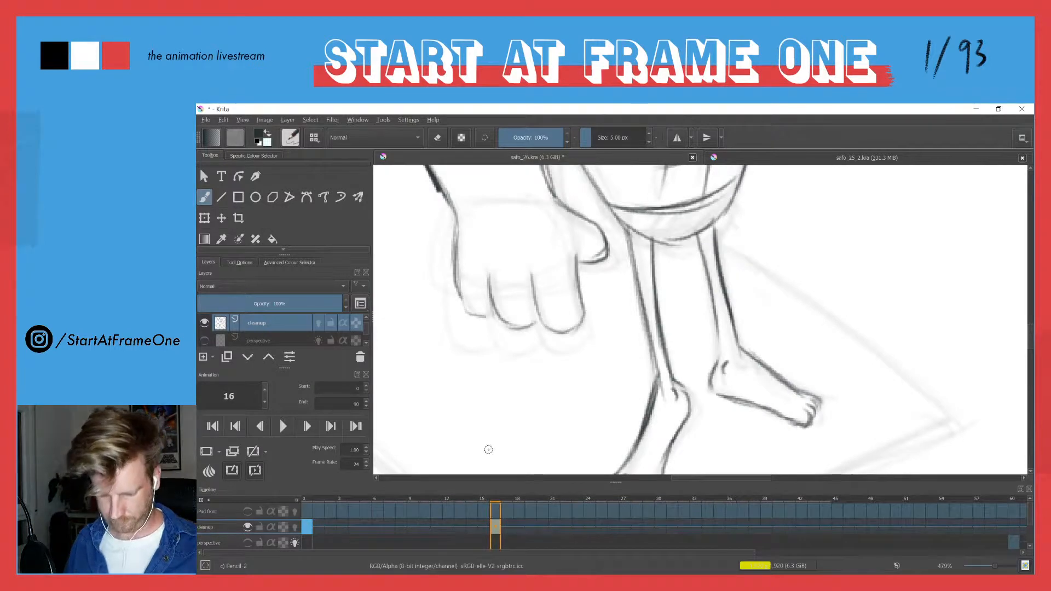
drag(456, 319, 458, 465)
drag(453, 339, 447, 395)
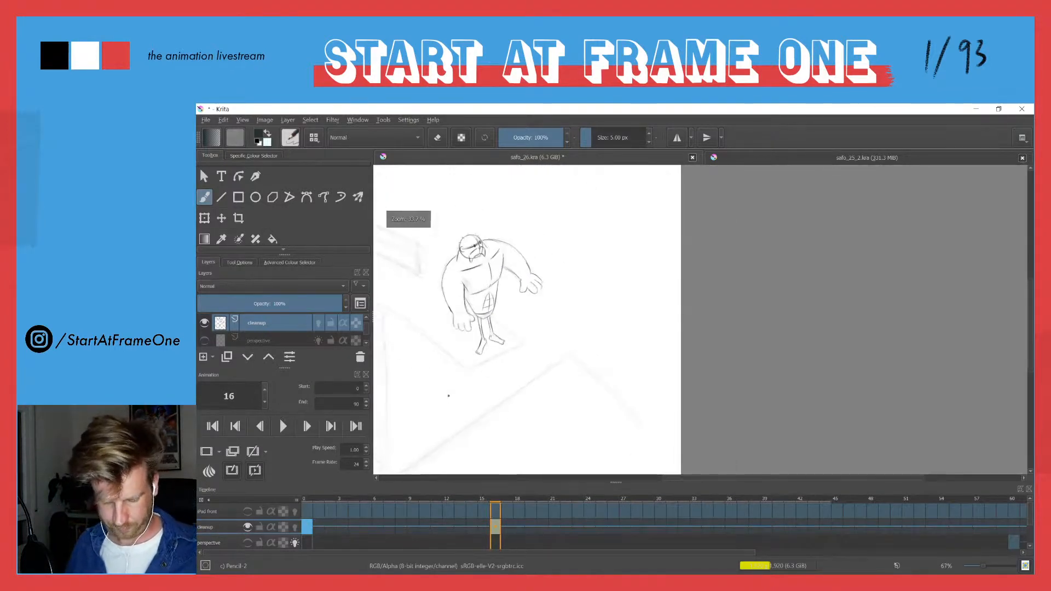
key(Left)
key(Right)
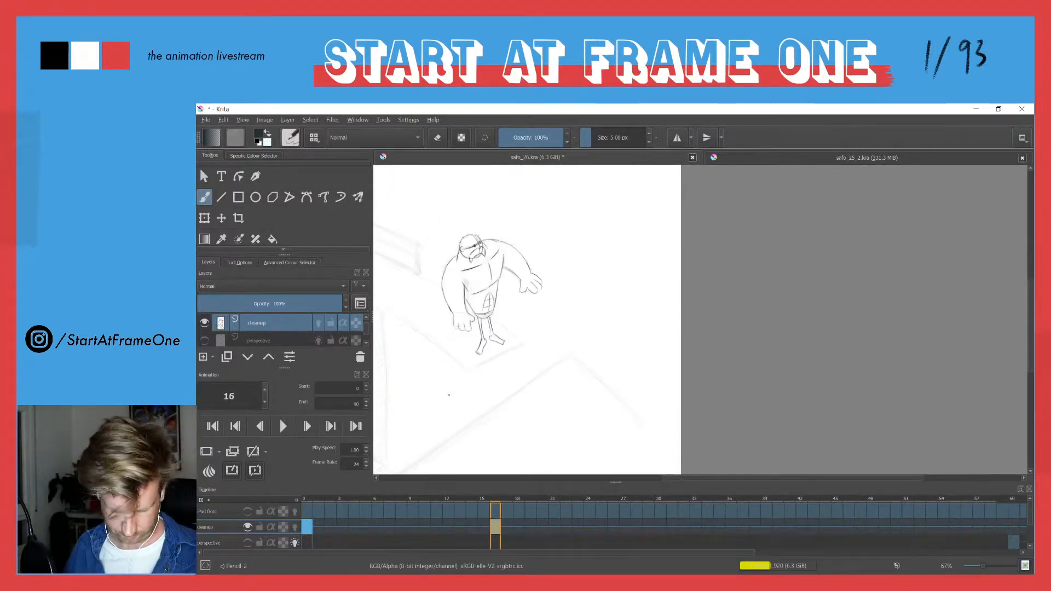
key(Left)
key(Right)
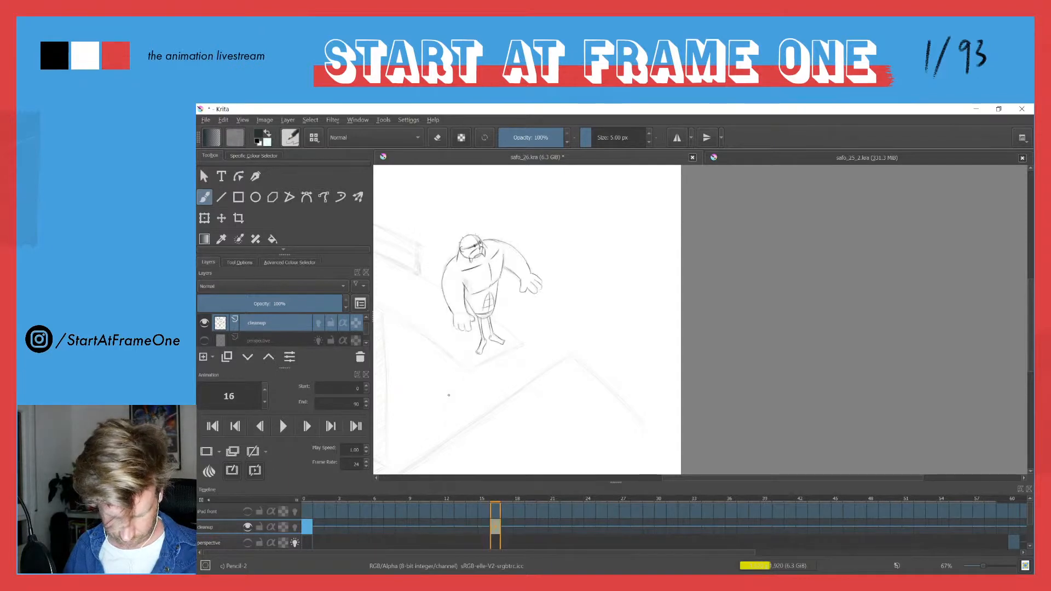
Add a blank drawing on the cleanup layer at frame 20.
key(Right)
key(Right)
key(Right)
key(Right)
key(Left)
key(Right)
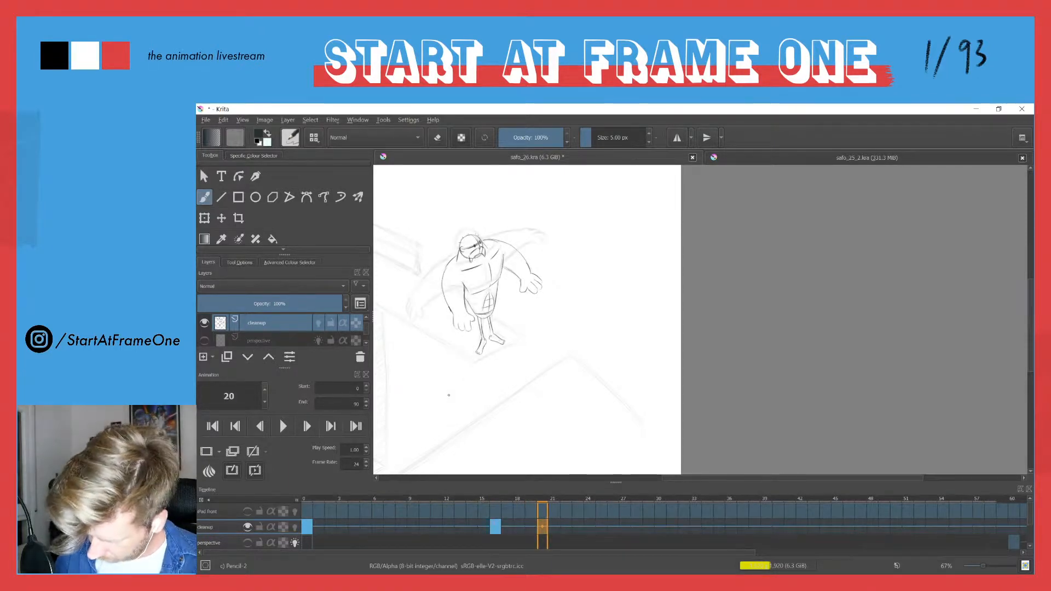
key(Delete)
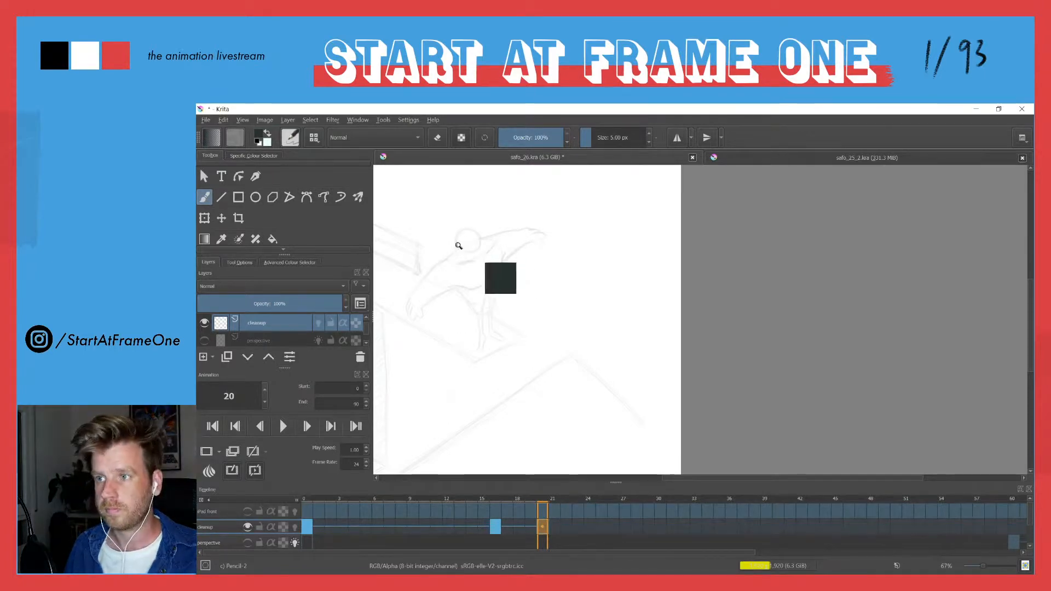
Draw the head circle with a curved vertical face guideline over the faded sketch, comparing it with the previous drawing.
drag(455, 250, 450, 188)
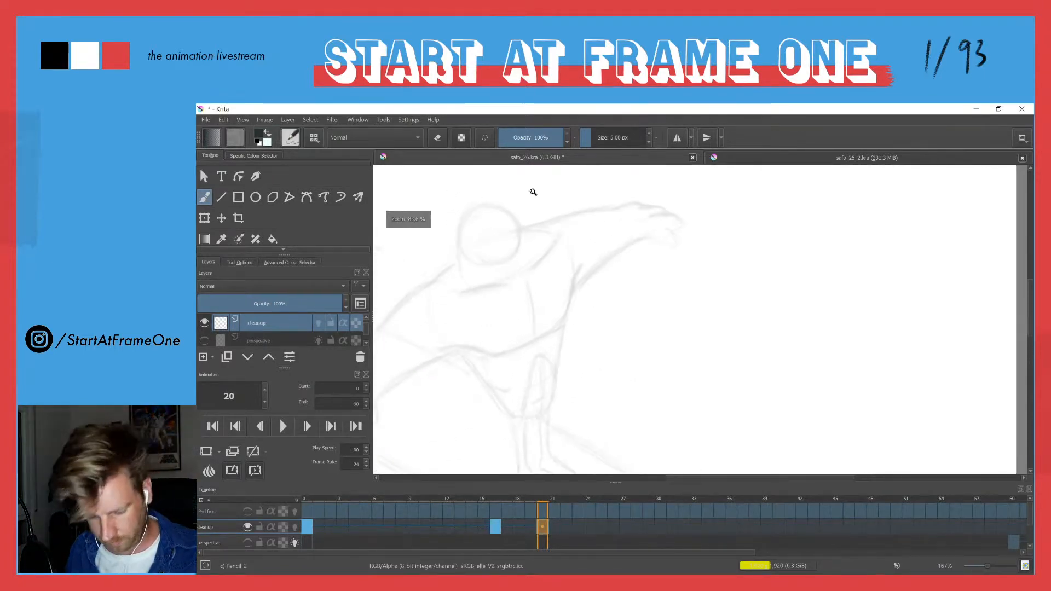
drag(509, 214, 513, 252)
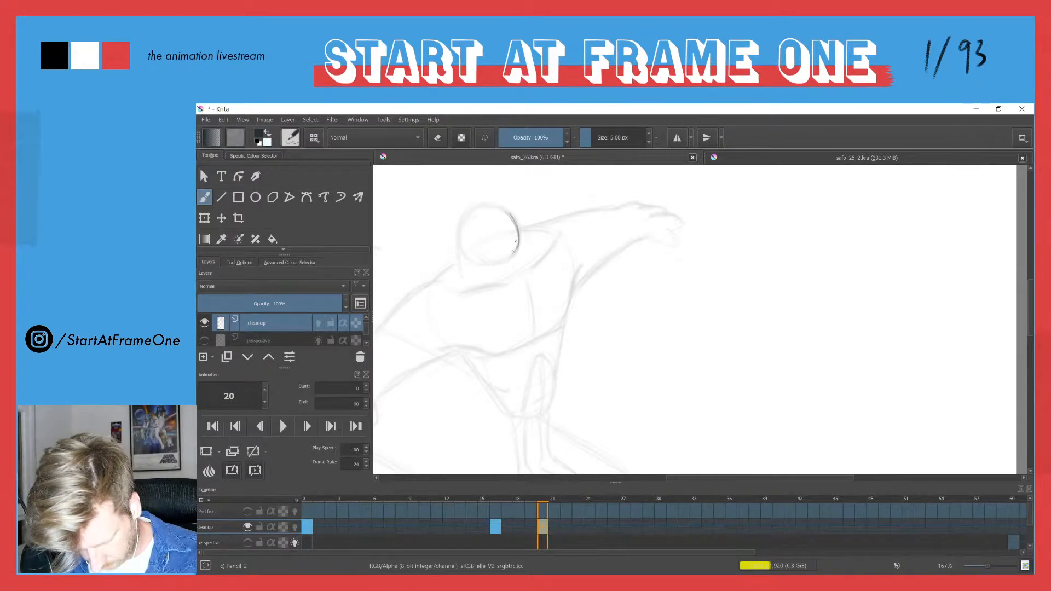
mouse_move(497, 203)
mouse_down()
mouse_move(455, 232)
mouse_move(471, 232)
mouse_move(470, 208)
mouse_move(472, 256)
mouse_move(462, 216)
mouse_move(492, 262)
mouse_move(455, 237)
mouse_move(507, 257)
mouse_move(477, 256)
mouse_move(518, 240)
mouse_up()
mouse_move(468, 211)
mouse_down()
mouse_move(456, 243)
mouse_move(488, 264)
mouse_up()
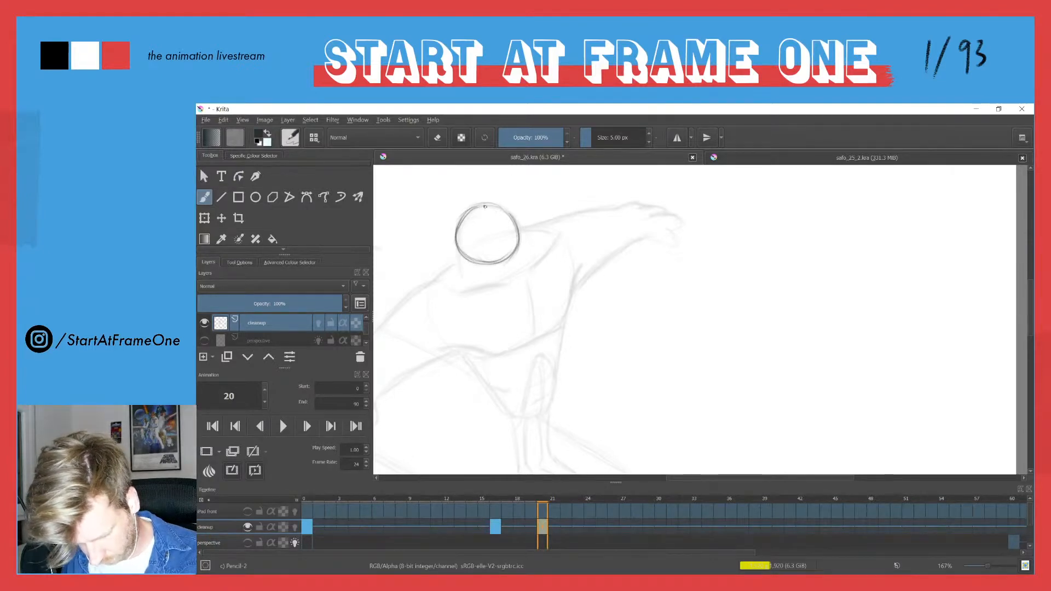
mouse_move(502, 218)
mouse_down()
mouse_move(482, 202)
mouse_move(500, 215)
mouse_move(505, 262)
mouse_up()
key(Left)
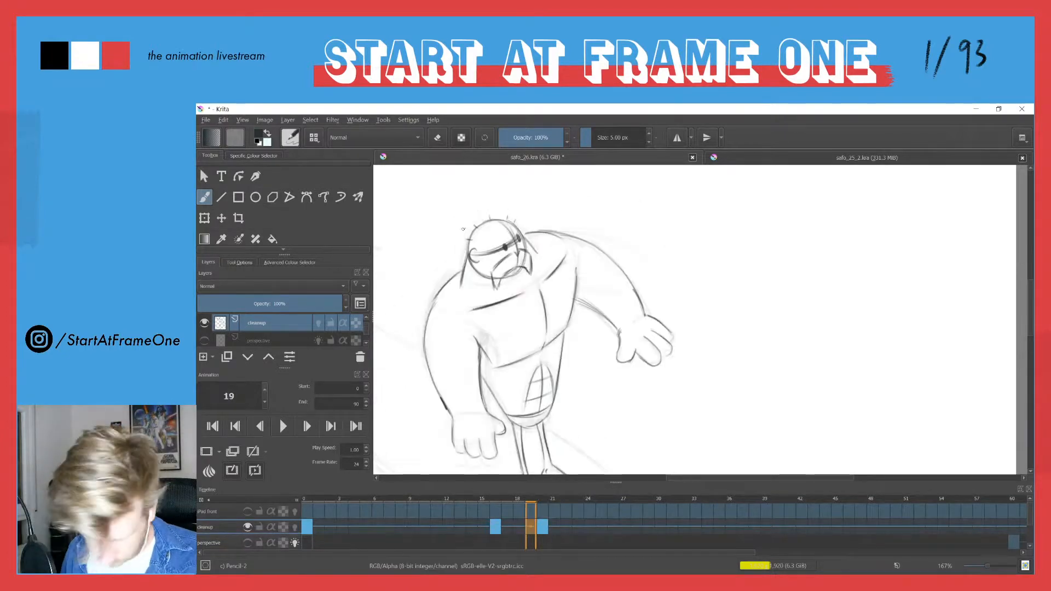
key(Right)
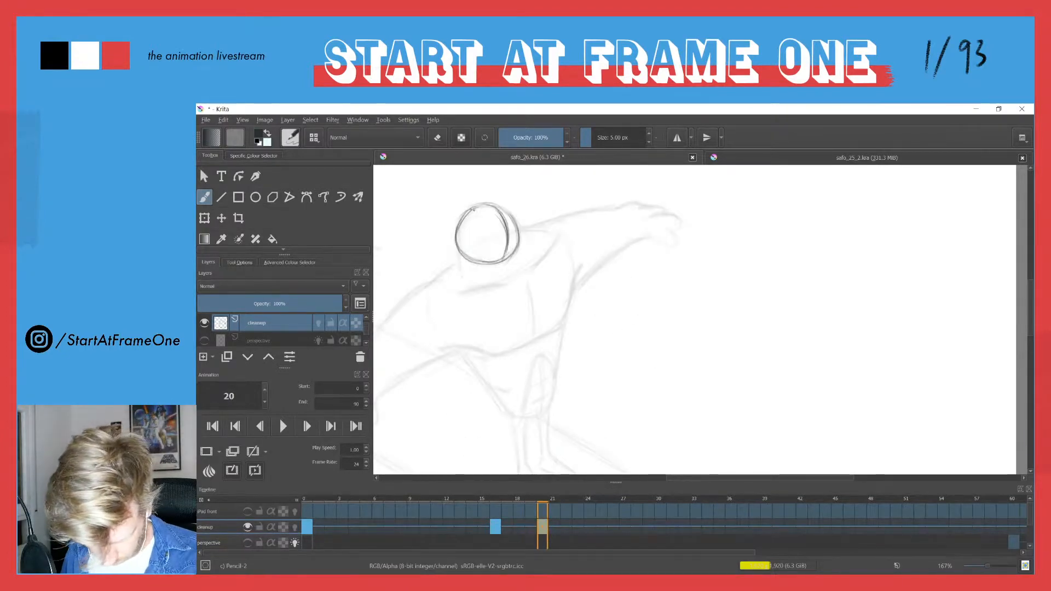
mouse_move(471, 210)
mouse_down()
mouse_move(466, 249)
mouse_move(457, 236)
mouse_move(472, 237)
mouse_move(462, 252)
mouse_move(469, 236)
mouse_move(503, 256)
mouse_up()
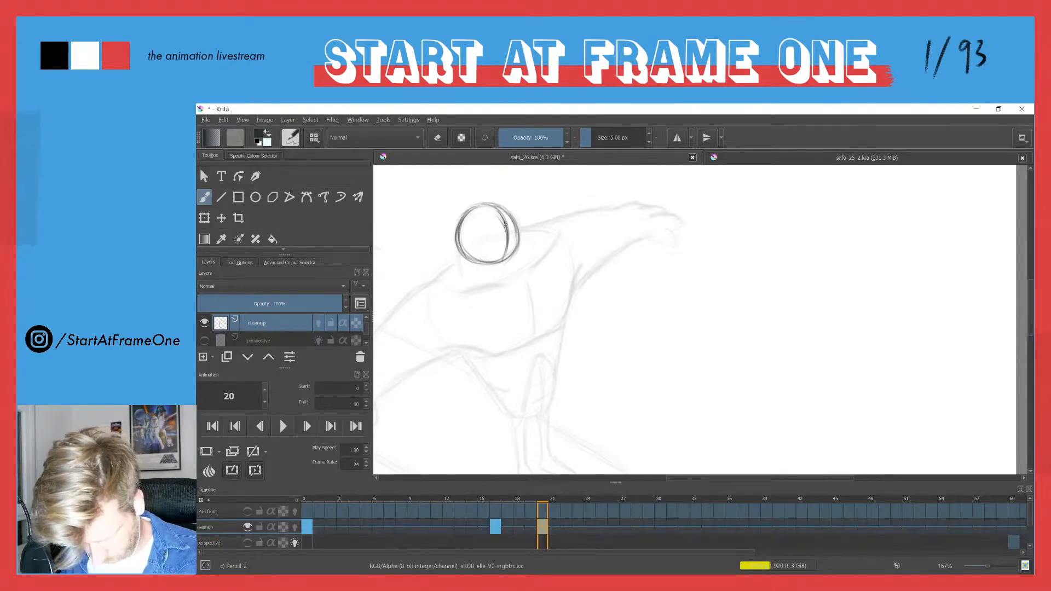
Erase the stray outer line along the back of the head circle and strengthen the remaining head outline.
key(e)
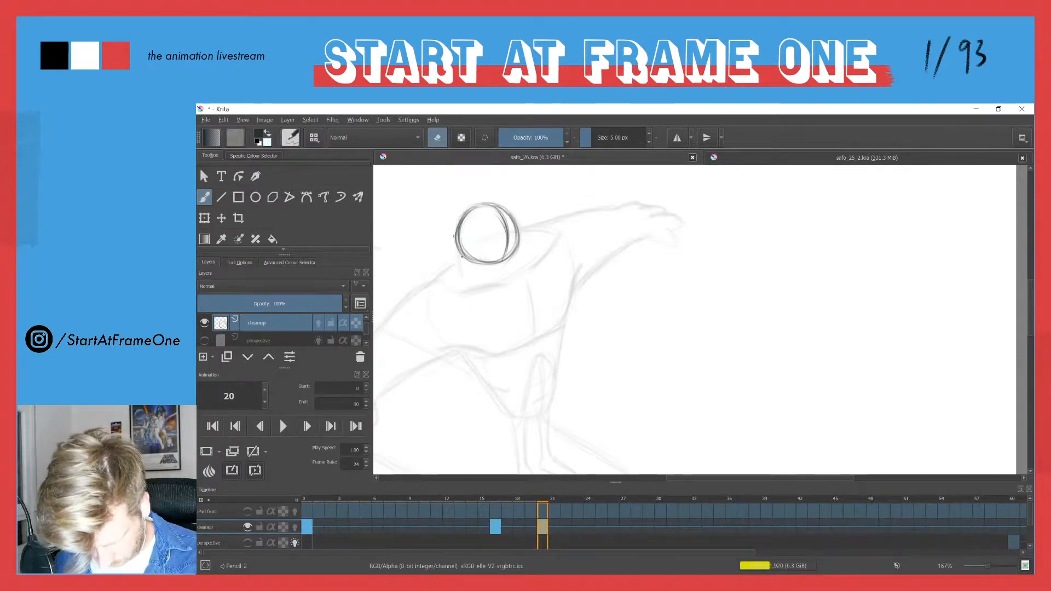
mouse_move(456, 225)
mouse_down()
mouse_move(466, 260)
mouse_move(467, 212)
mouse_move(458, 245)
mouse_move(461, 227)
mouse_move(485, 263)
mouse_up()
key(e)
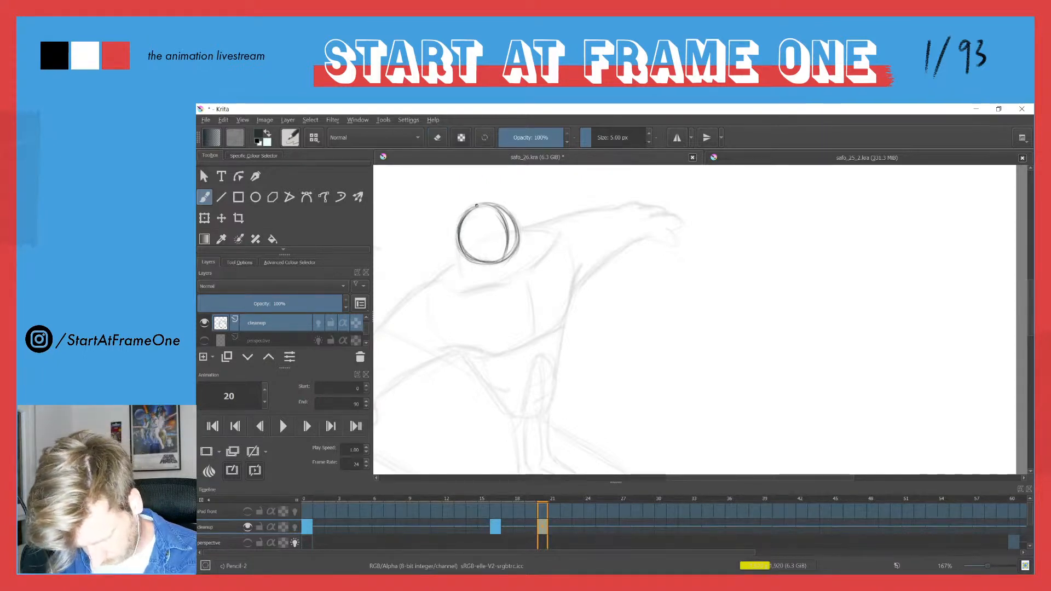
mouse_move(495, 206)
mouse_down()
mouse_move(519, 244)
mouse_move(503, 258)
mouse_up()
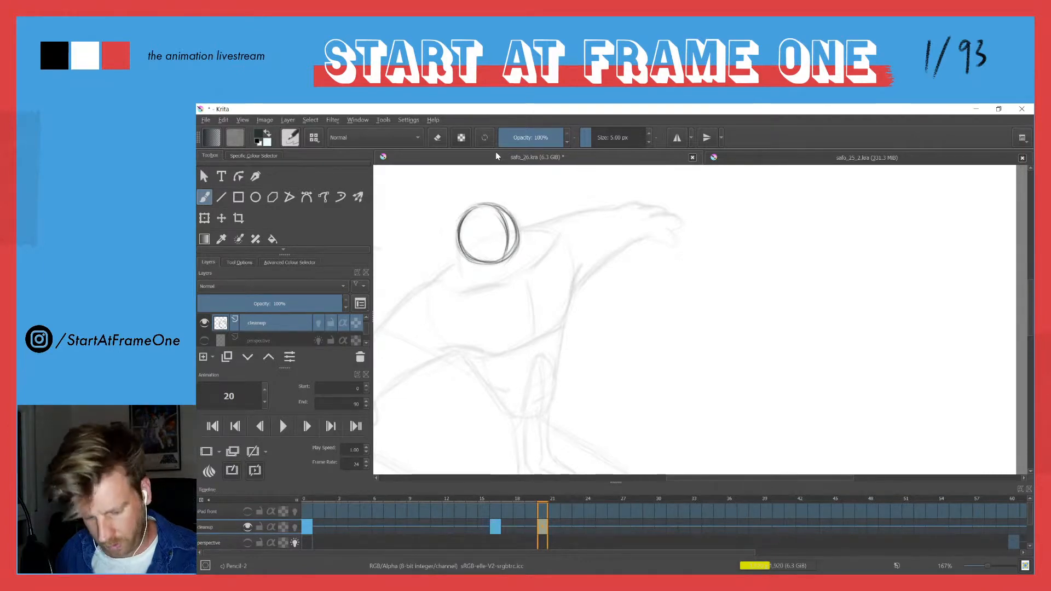
Draw the short neck lines on both sides of the head, the slanted brow line and both dark eyes, matching the previous drawing.
drag(457, 245, 458, 264)
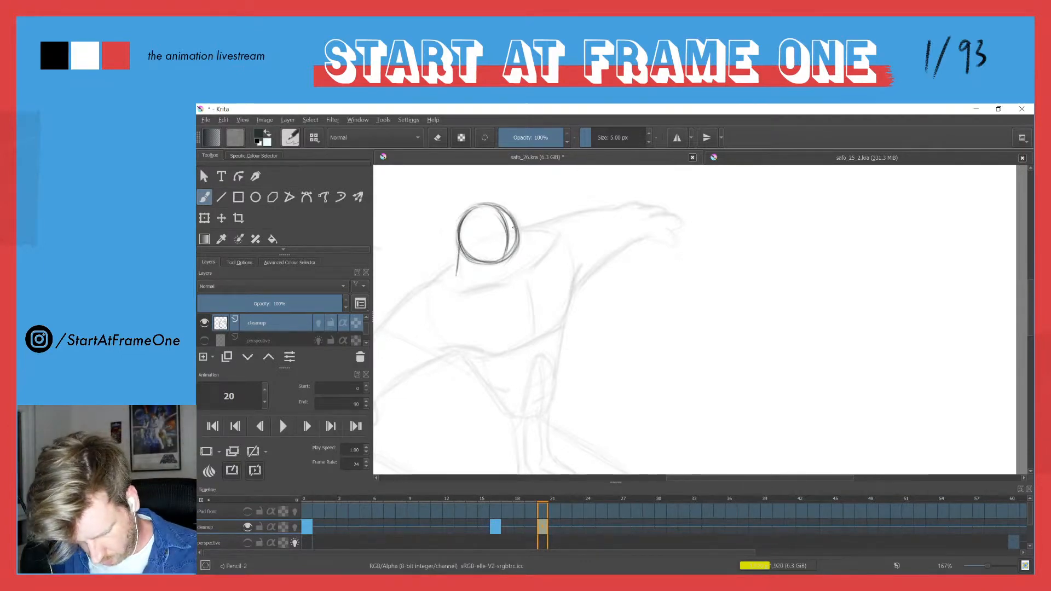
mouse_move(515, 224)
mouse_down()
mouse_move(530, 241)
mouse_move(468, 240)
mouse_up()
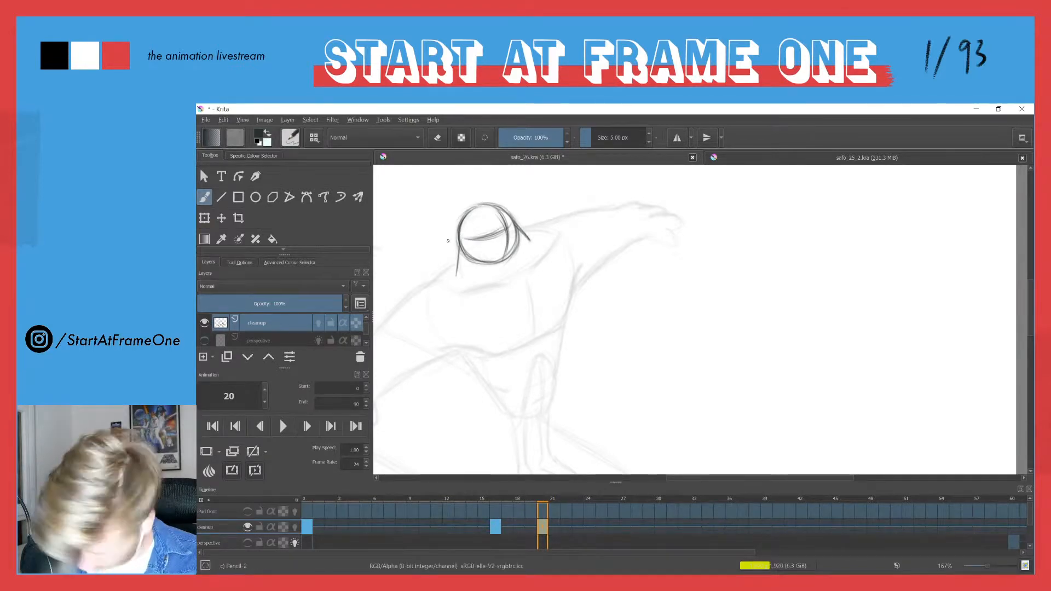
key(Left)
key(Right)
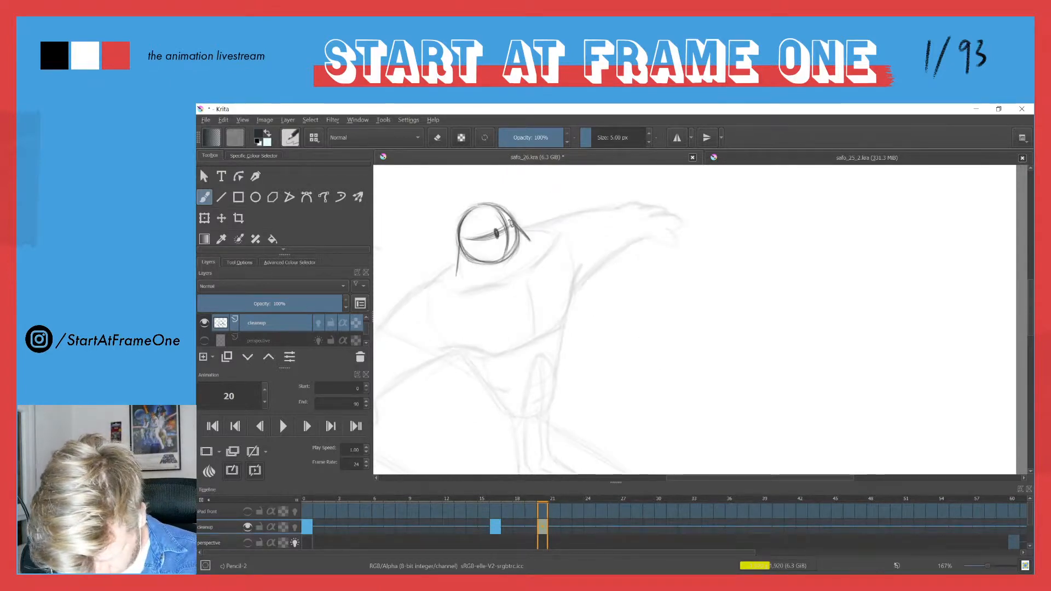
key(Left)
key(Right)
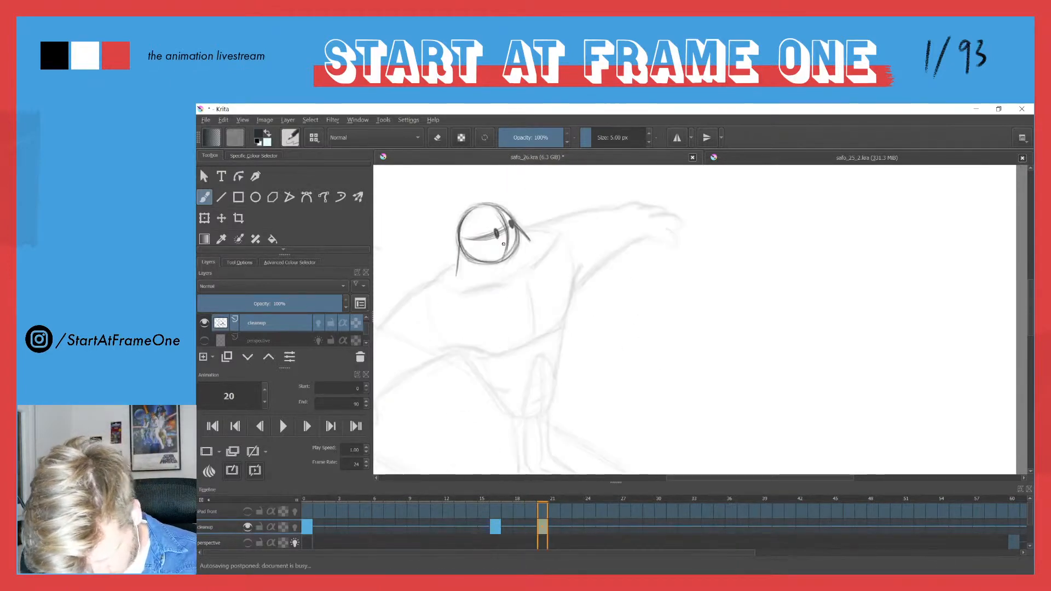
Draw the frowning mouth and the jaw with its small pointed tips, using the previous drawing as reference.
key(Left)
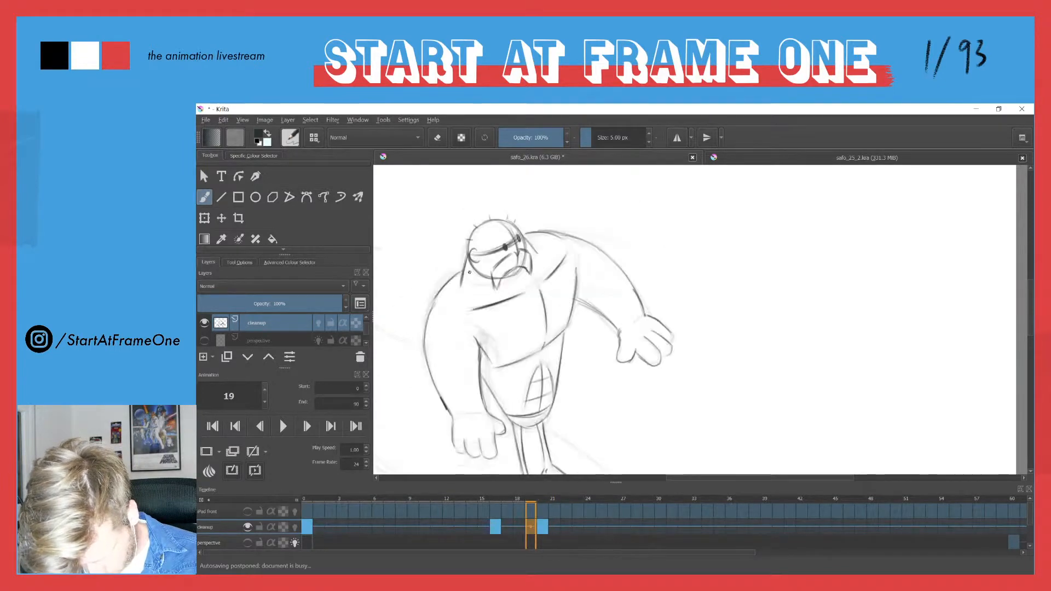
key(Right)
mouse_move(480, 265)
mouse_down()
mouse_move(483, 276)
mouse_move(522, 238)
mouse_up()
key(Left)
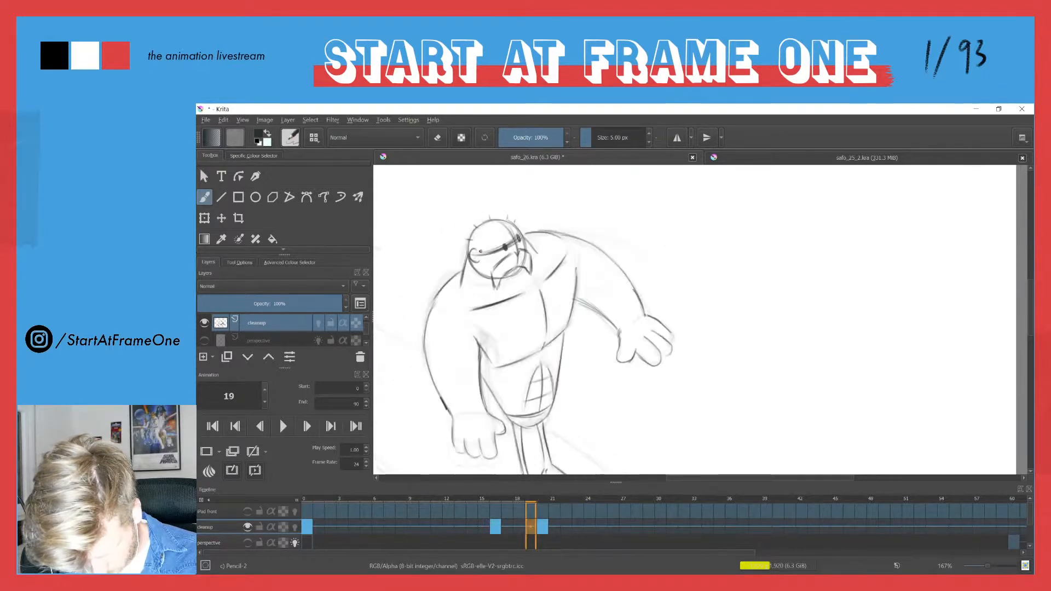
key(Right)
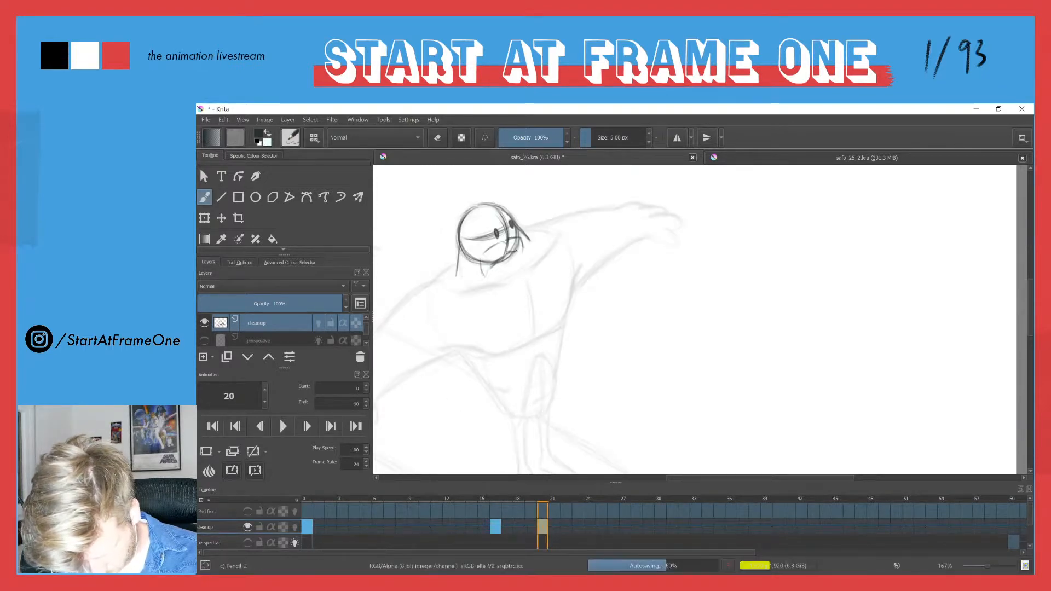
mouse_move(520, 239)
mouse_down()
mouse_move(523, 257)
mouse_move(514, 253)
mouse_up()
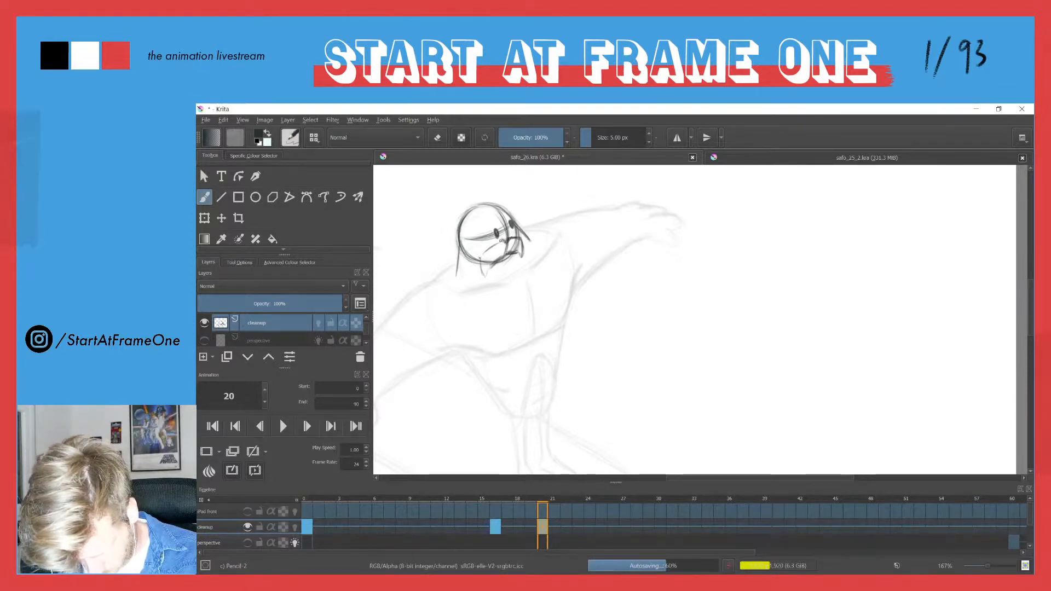
Add the small curled ear and short hair bristles around the top of the head at frame 20.
key(Left)
key(Right)
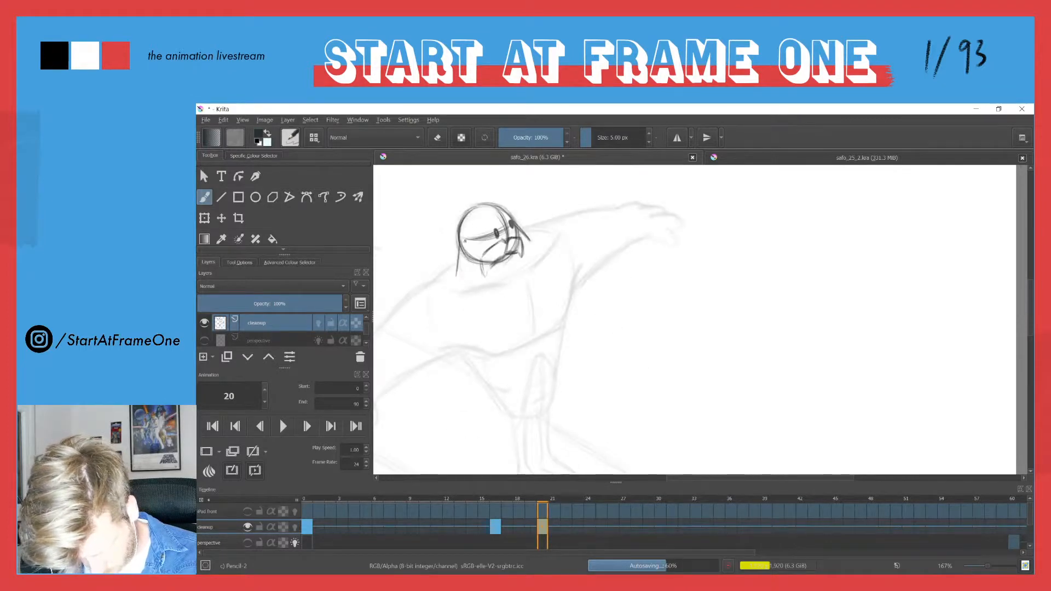
mouse_move(469, 234)
mouse_down()
mouse_move(467, 245)
mouse_move(469, 234)
mouse_up()
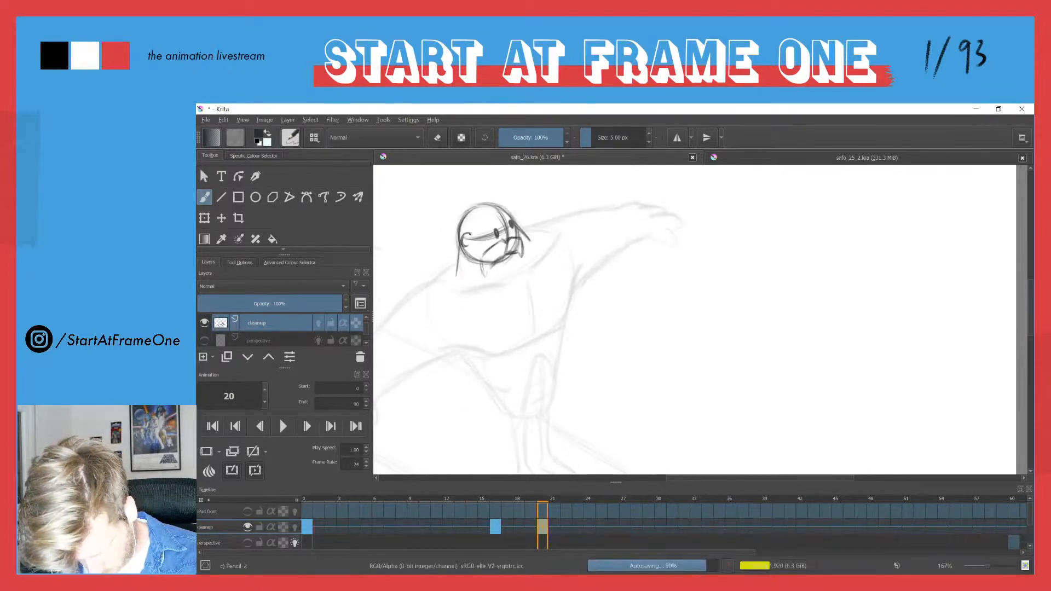
key(Left)
key(Right)
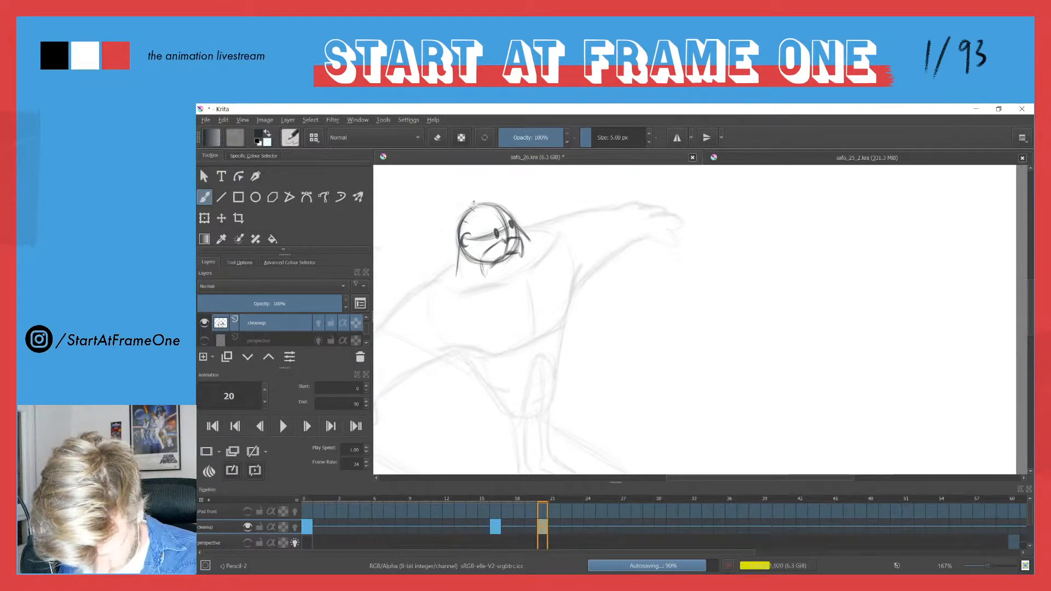
key(Left)
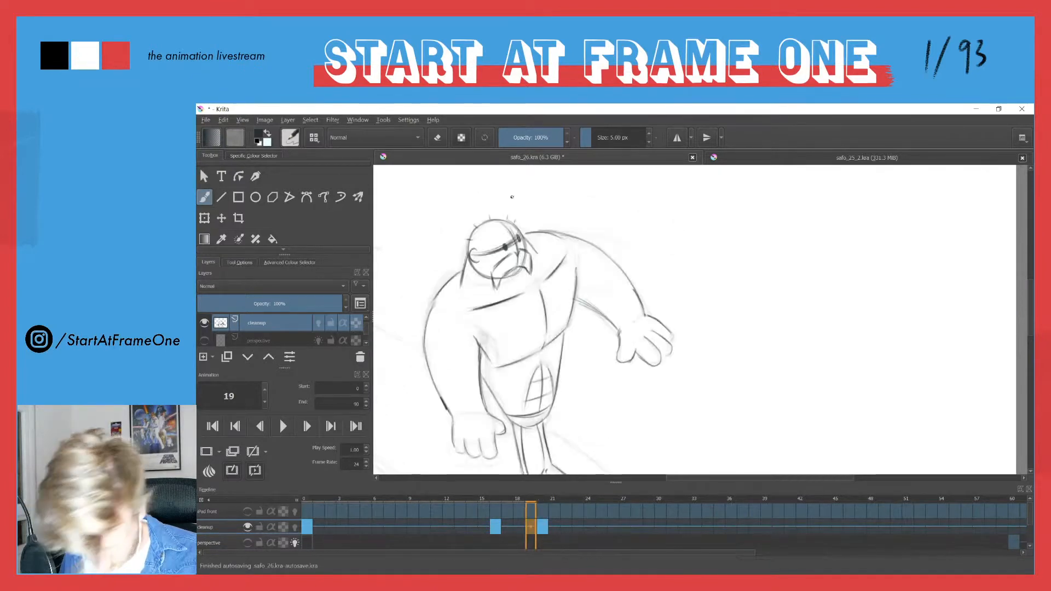
key(Right)
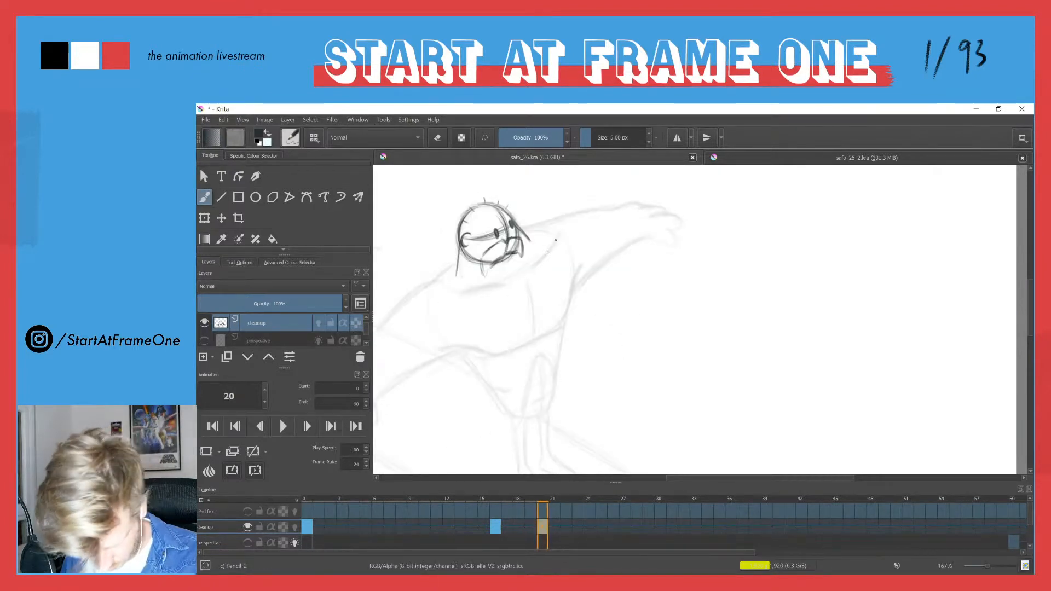
Draw the chest at frame 20 over the faded sketch, with its side and lower contours, centre line and collar strokes.
mouse_move(552, 239)
mouse_down()
mouse_move(534, 268)
mouse_move(573, 284)
mouse_move(568, 302)
mouse_up()
mouse_move(566, 316)
mouse_down()
mouse_move(509, 350)
mouse_move(452, 347)
mouse_move(530, 342)
mouse_up()
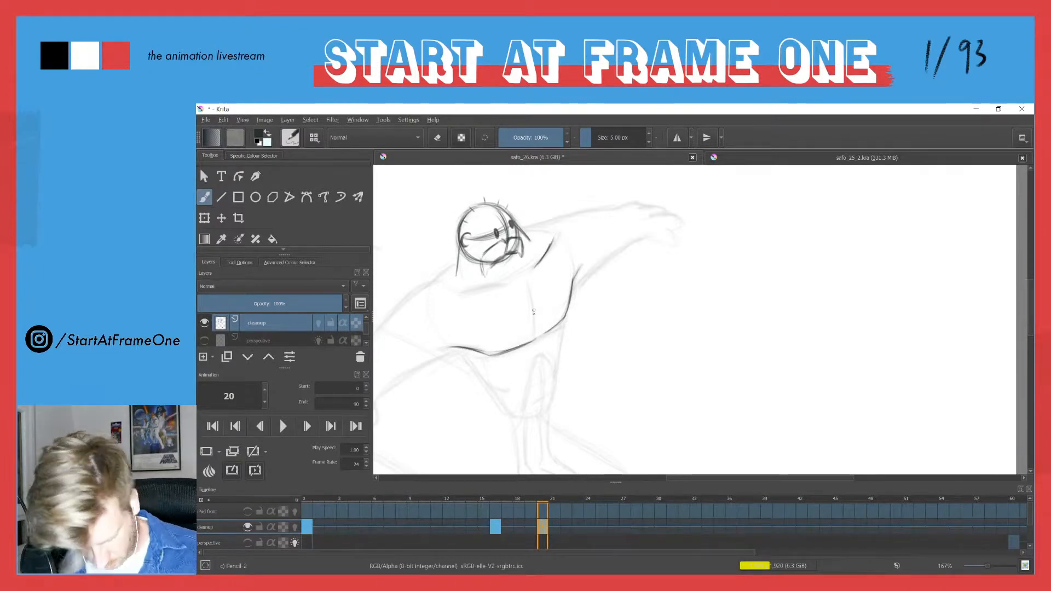
mouse_move(530, 281)
mouse_down()
mouse_move(538, 327)
mouse_move(531, 286)
mouse_move(453, 295)
mouse_move(436, 278)
mouse_up()
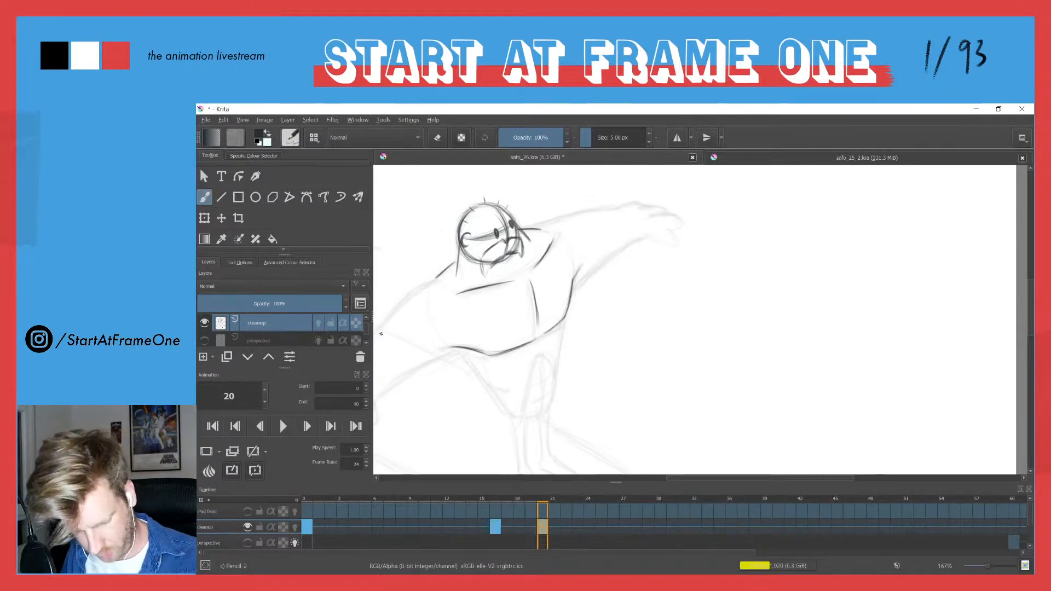
Draw the lowered outstretched arm from shoulder to wrist, including its underside and the hand with separate fingers.
mouse_move(410, 318)
mouse_down()
mouse_move(534, 230)
mouse_move(533, 204)
mouse_move(551, 195)
mouse_move(505, 240)
mouse_up()
drag(544, 200, 472, 290)
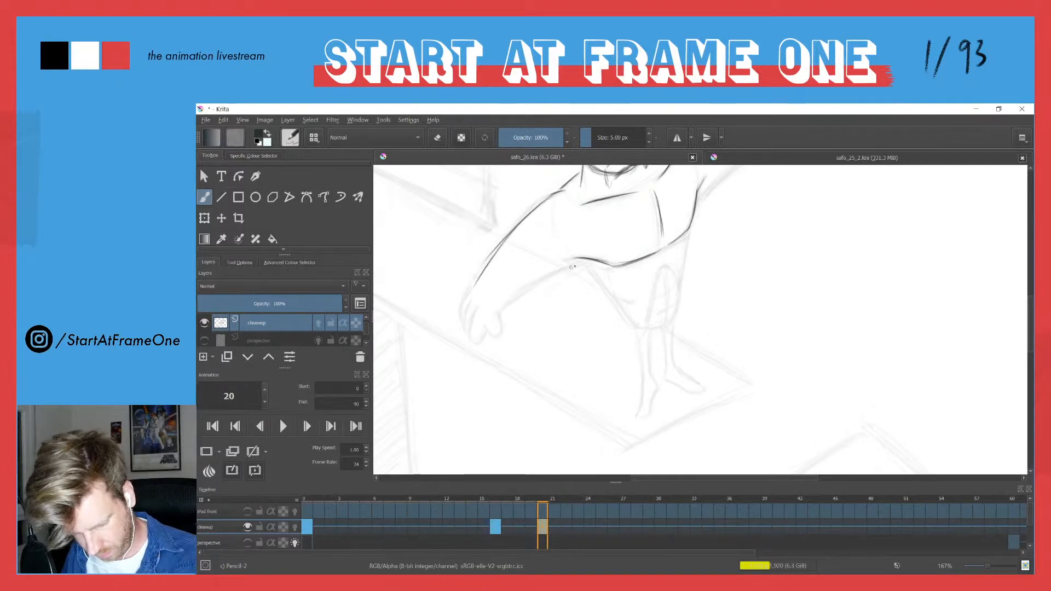
mouse_move(578, 263)
mouse_down()
mouse_move(499, 304)
mouse_move(583, 263)
mouse_move(501, 306)
mouse_move(498, 334)
mouse_move(484, 324)
mouse_move(502, 326)
mouse_move(466, 300)
mouse_move(459, 318)
mouse_move(470, 292)
mouse_move(461, 333)
mouse_up()
drag(507, 249, 460, 297)
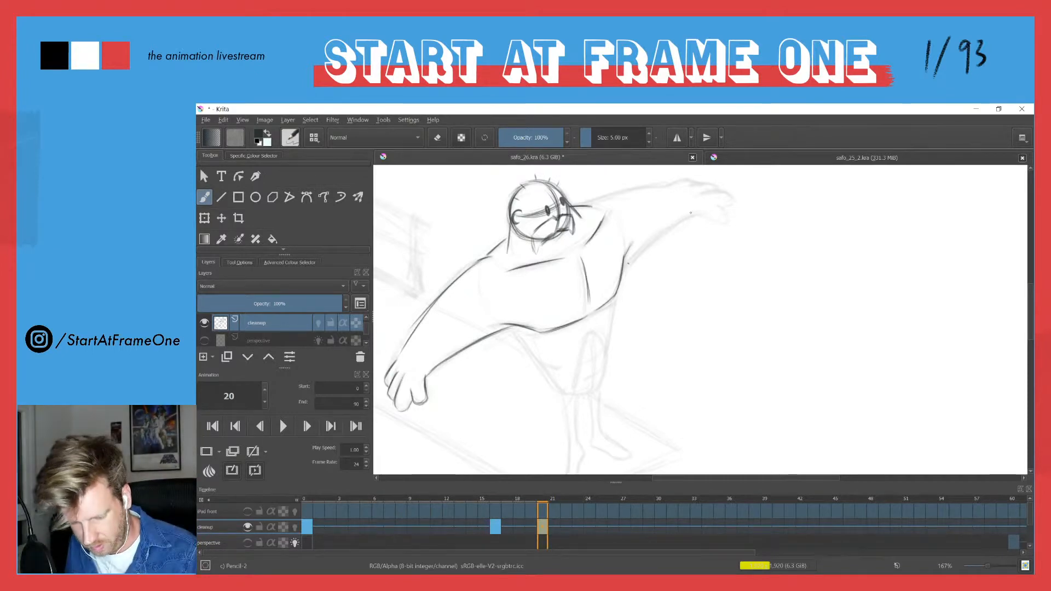
Draw the raised arm's upper and lower contours and its outstretched hand with curled fingers.
mouse_move(651, 227)
mouse_down()
mouse_move(564, 332)
mouse_move(587, 289)
mouse_move(603, 284)
mouse_move(626, 321)
mouse_up()
drag(631, 319, 636, 320)
mouse_move(598, 318)
mouse_down()
mouse_move(634, 328)
mouse_move(620, 297)
mouse_move(643, 308)
mouse_move(614, 299)
mouse_move(636, 299)
mouse_move(640, 312)
mouse_move(614, 297)
mouse_move(626, 296)
mouse_move(600, 293)
mouse_up()
drag(604, 290, 628, 299)
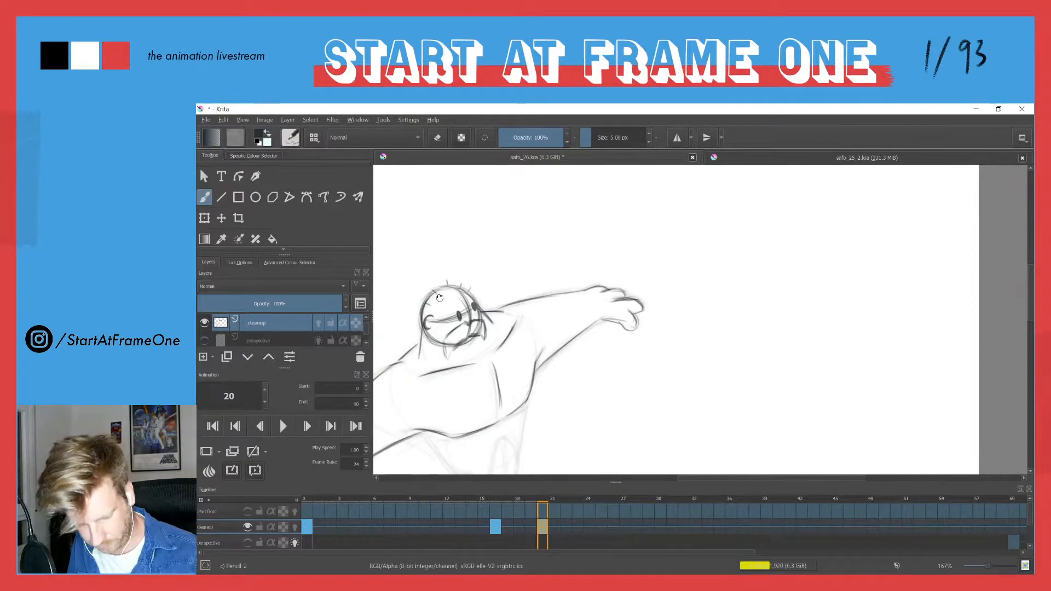
Draw the tapering waist, the curved belly lines and the lower edge of the torso with hatching beneath it.
mouse_move(439, 298)
mouse_down()
mouse_move(529, 211)
mouse_move(525, 156)
mouse_up()
drag(611, 262, 600, 317)
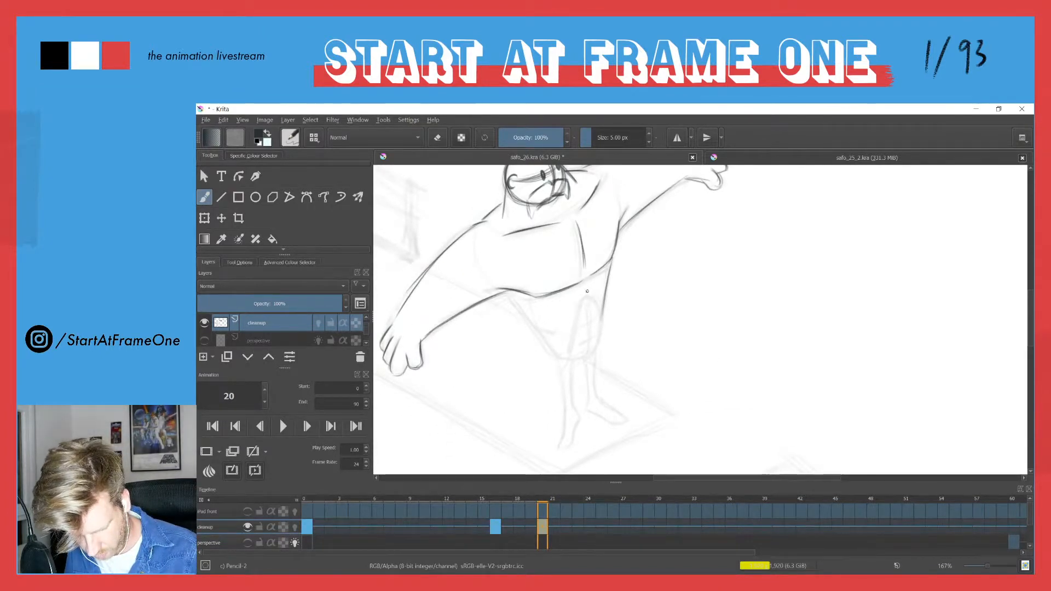
drag(614, 256, 598, 336)
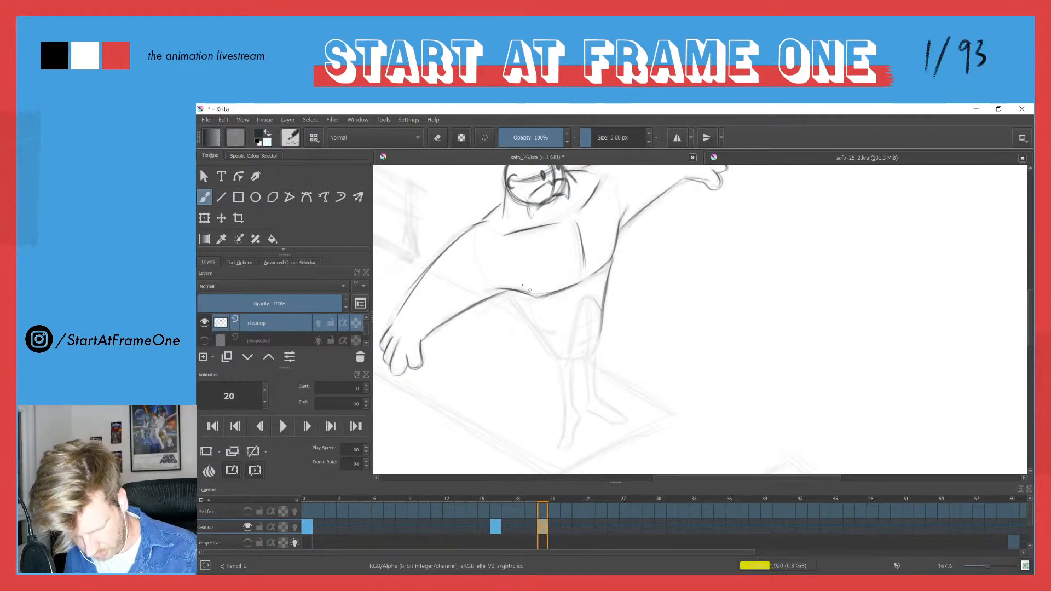
drag(507, 297, 542, 329)
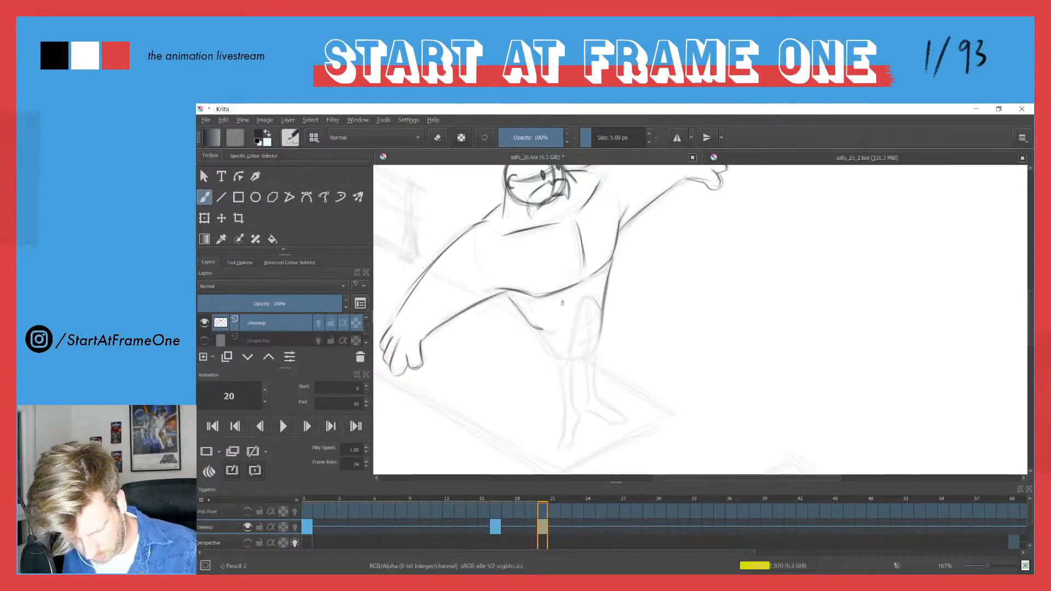
drag(581, 298, 564, 323)
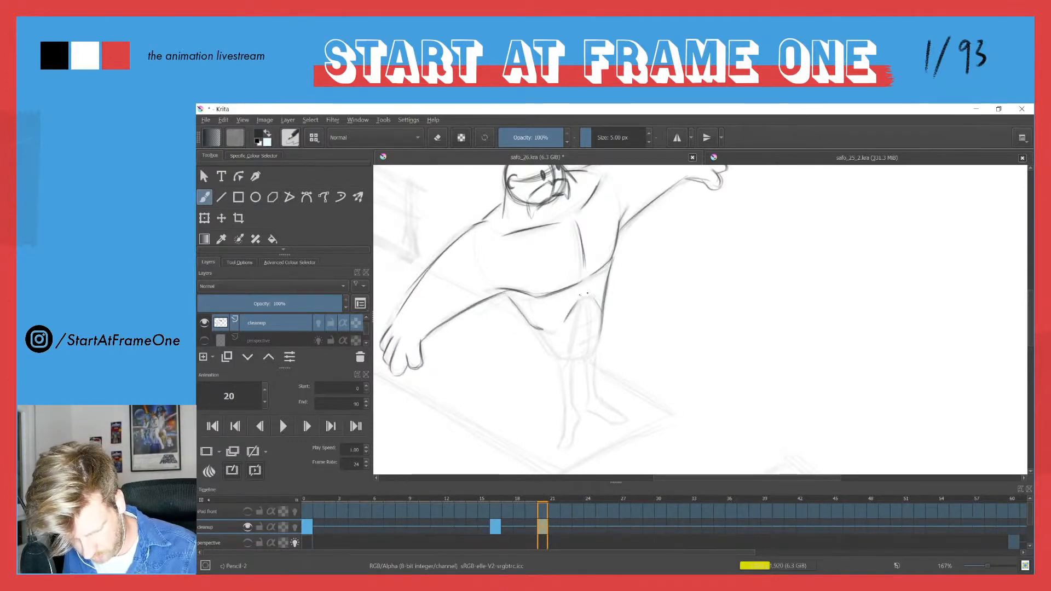
mouse_move(612, 259)
mouse_down()
mouse_move(598, 344)
mouse_move(581, 358)
mouse_up()
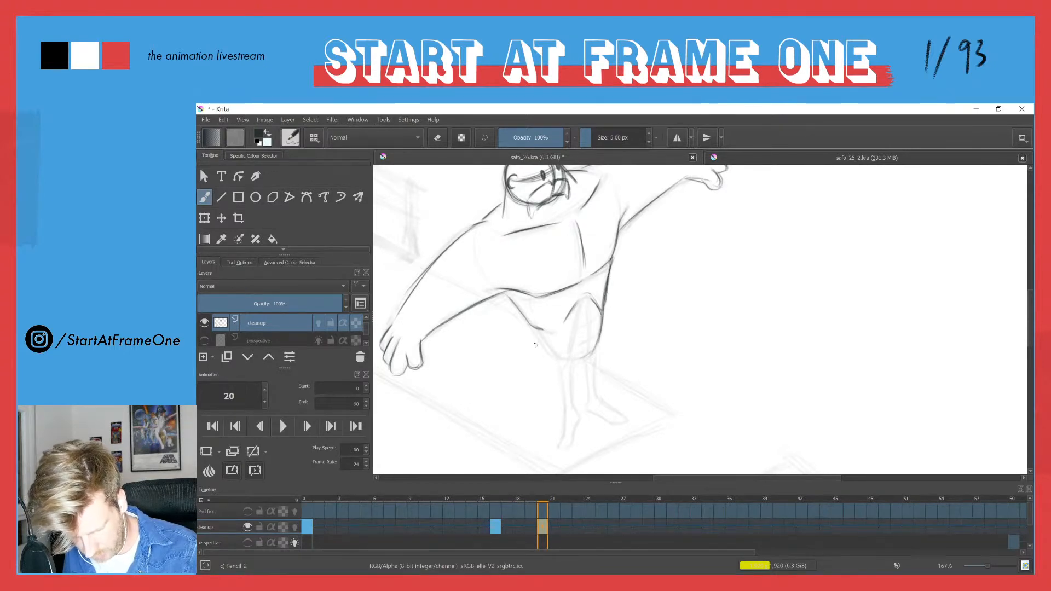
mouse_move(530, 327)
mouse_down()
mouse_move(557, 357)
mouse_move(590, 356)
mouse_move(586, 338)
mouse_move(597, 342)
mouse_move(547, 341)
mouse_move(561, 353)
mouse_move(593, 343)
mouse_move(547, 344)
mouse_move(597, 341)
mouse_move(565, 359)
mouse_up()
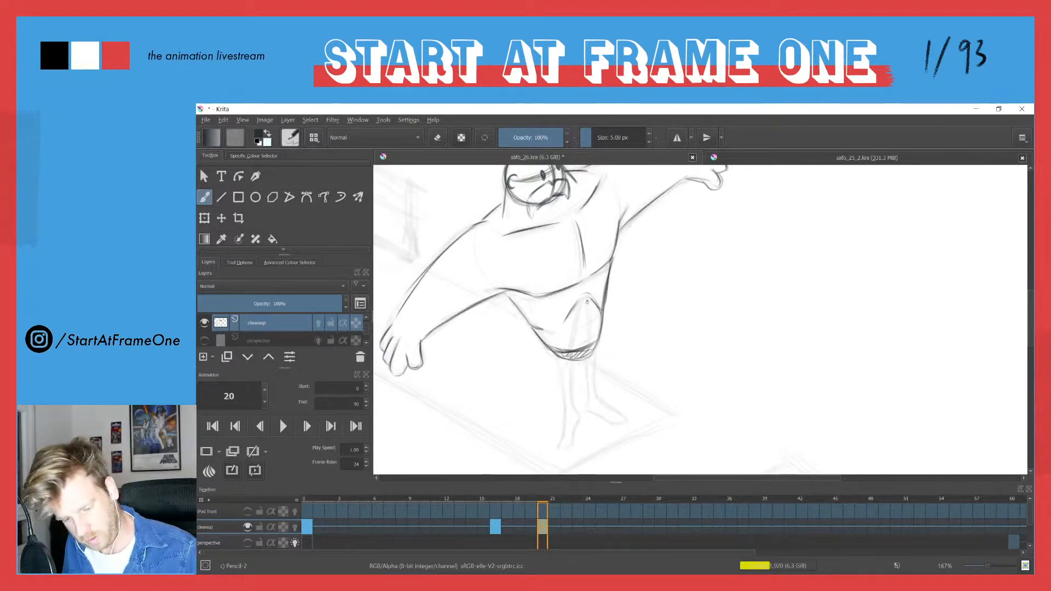
Add the contour strokes on the lower belly, and draw both thin legs and the feet with small toes.
mouse_move(586, 296)
mouse_down()
mouse_move(587, 343)
mouse_move(589, 266)
mouse_move(584, 311)
mouse_move(599, 312)
mouse_move(566, 324)
mouse_move(581, 335)
mouse_move(566, 334)
mouse_move(576, 339)
mouse_move(577, 312)
mouse_move(574, 440)
mouse_up()
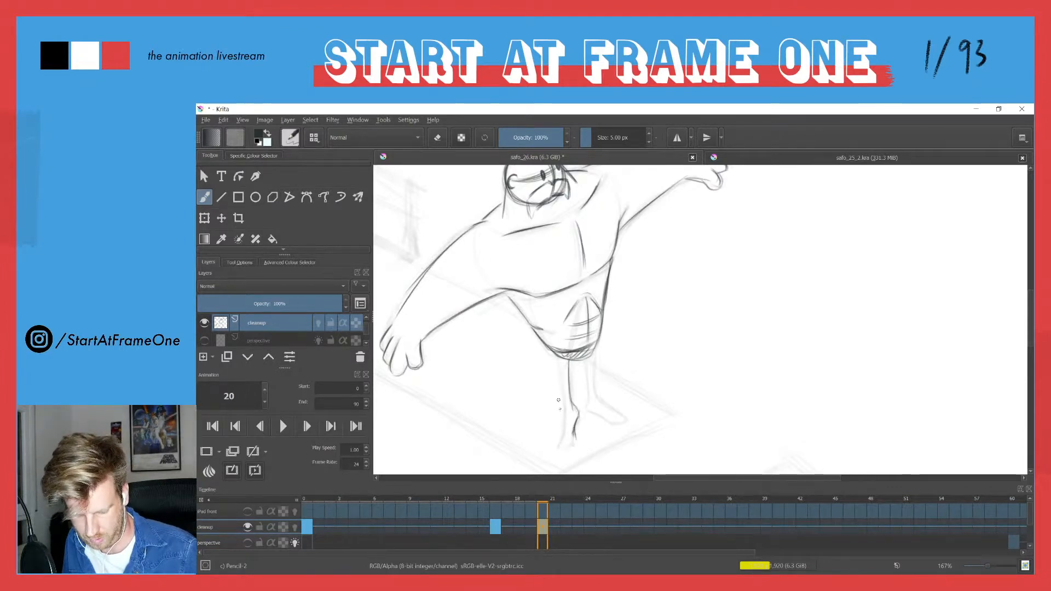
drag(560, 361, 563, 434)
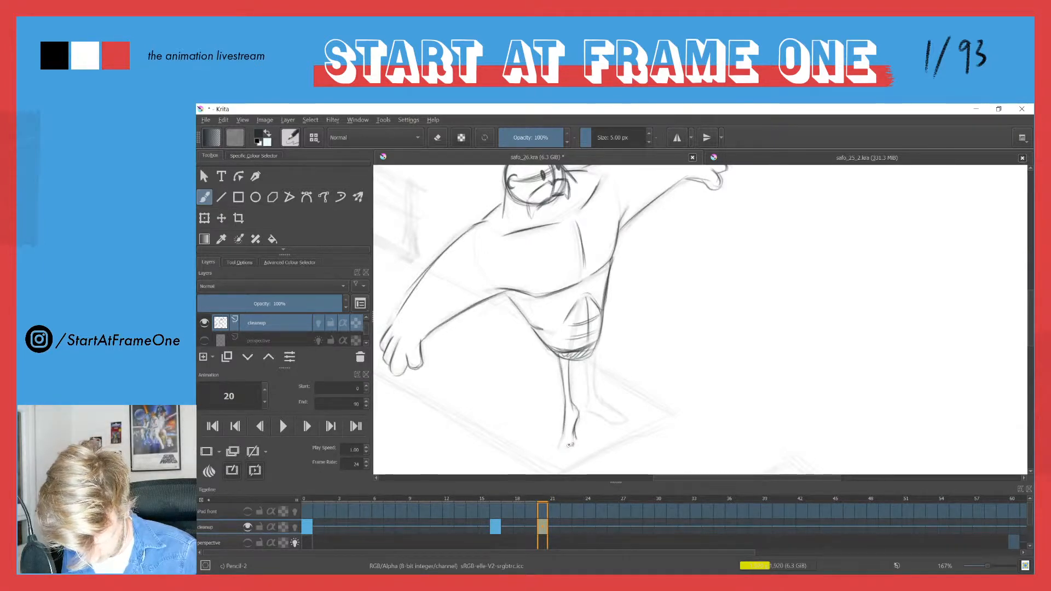
drag(565, 441, 574, 444)
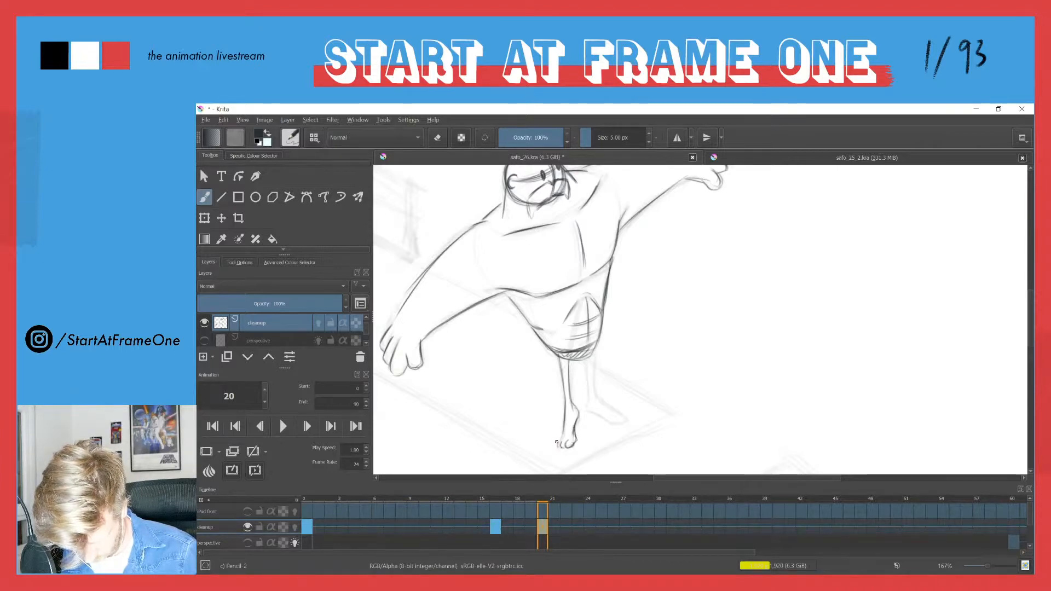
drag(566, 417, 560, 435)
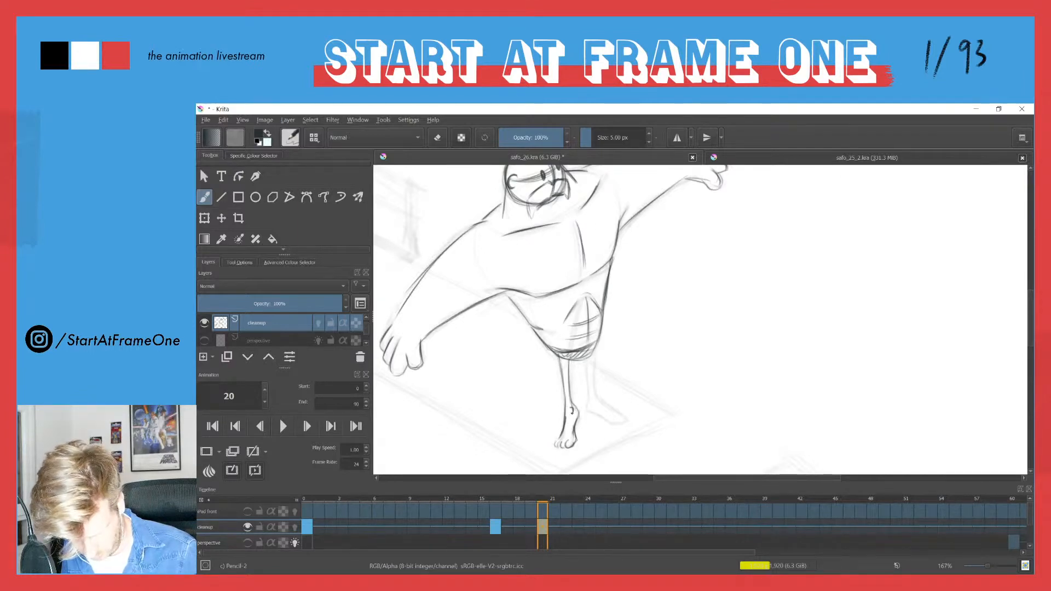
drag(594, 349, 595, 394)
mouse_move(581, 359)
mouse_down()
mouse_move(592, 413)
mouse_move(616, 428)
mouse_move(610, 419)
mouse_move(626, 418)
mouse_move(589, 391)
mouse_move(616, 412)
mouse_up()
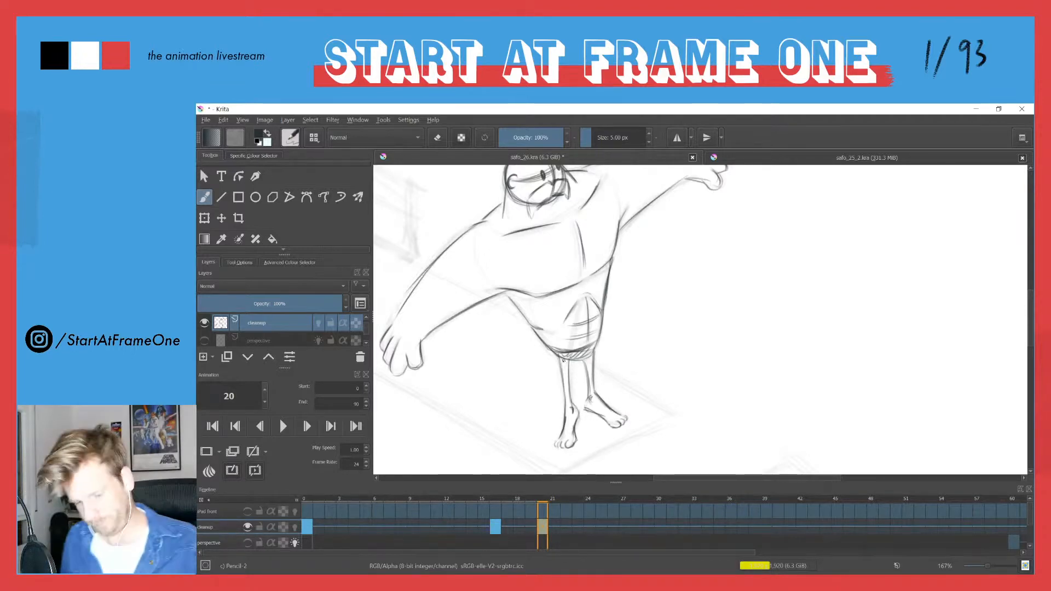
Compare the finished frame 20 drawing with the previous pose by flipping between frames 19 and 20, close up and at full canvas.
key(Left)
key(Right)
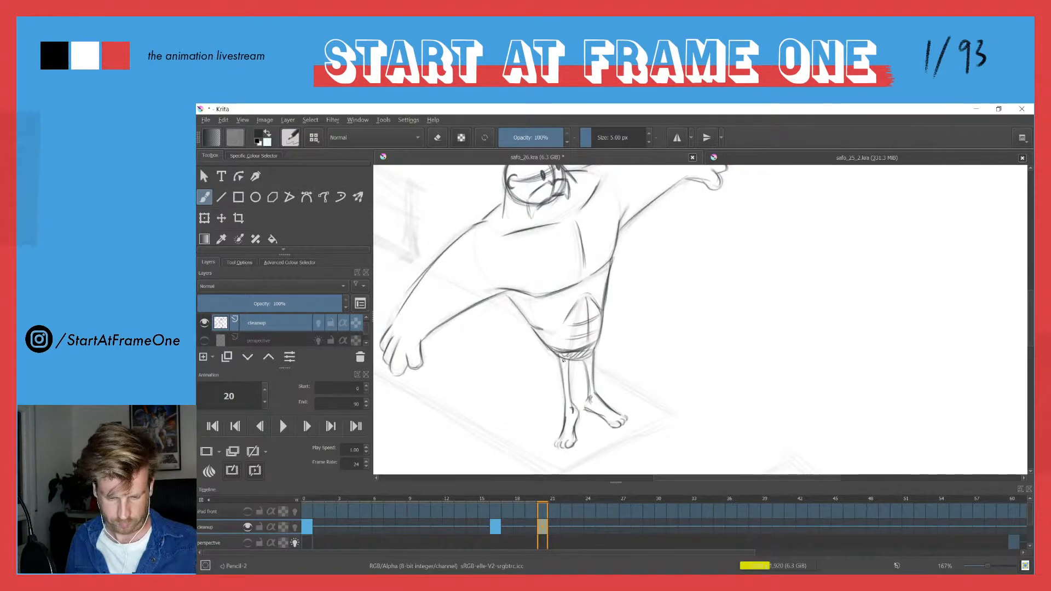
key(Left)
key(Right)
drag(487, 230, 492, 273)
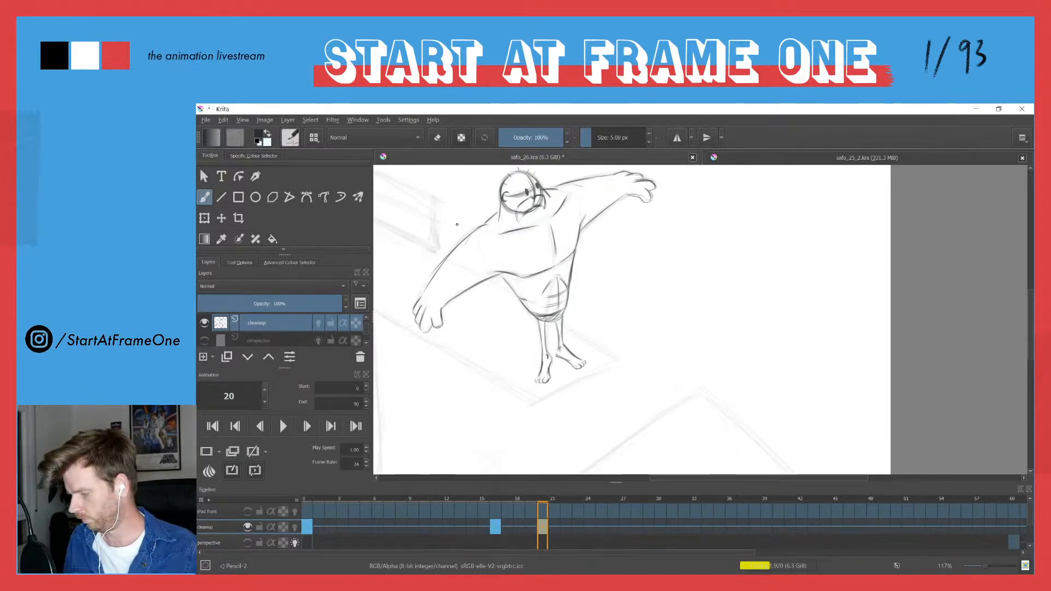
key(Left)
key(Right)
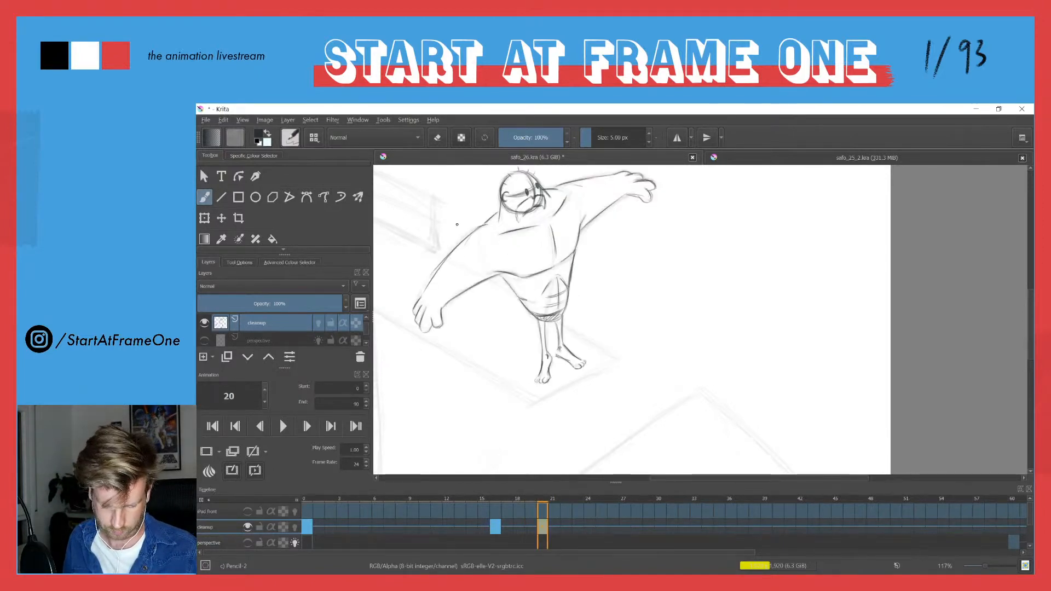
key(Left)
key(Right)
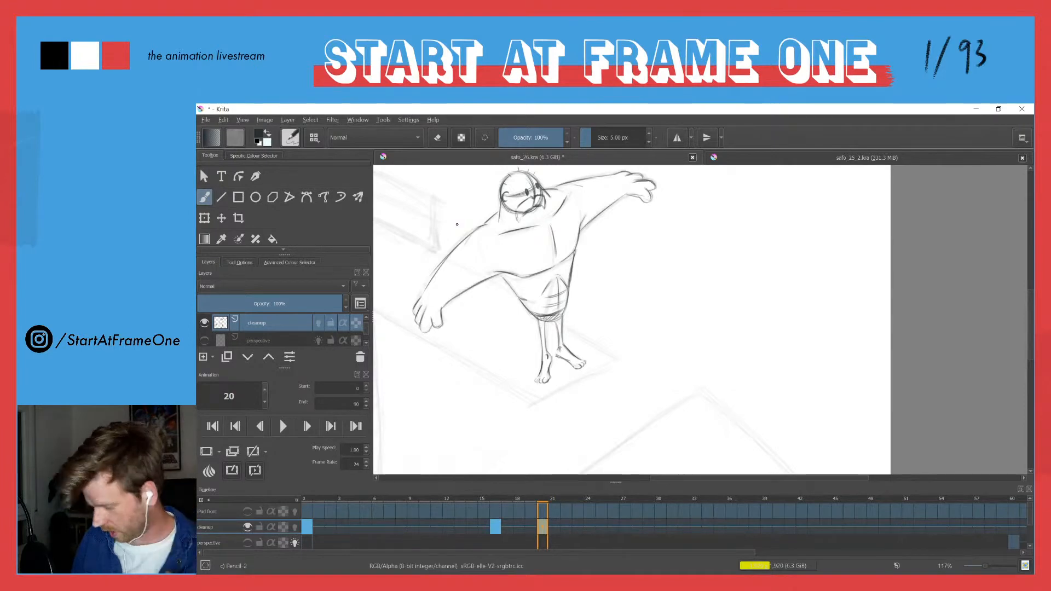
drag(499, 251, 497, 292)
mouse_move(460, 255)
mouse_down()
mouse_move(517, 303)
mouse_move(462, 296)
mouse_move(452, 264)
mouse_move(494, 263)
mouse_up()
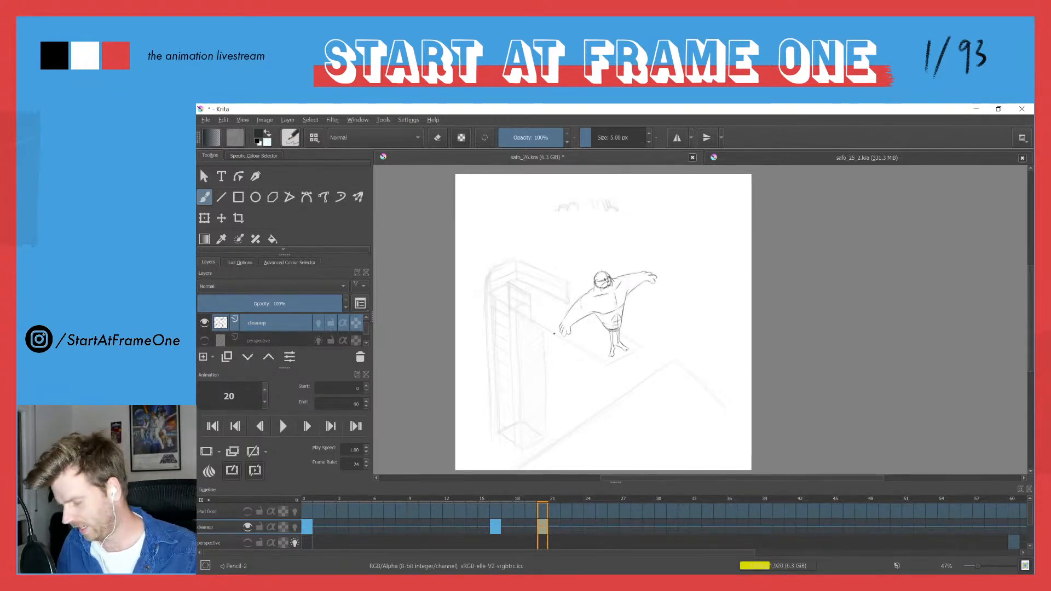
key(Left)
key(Right)
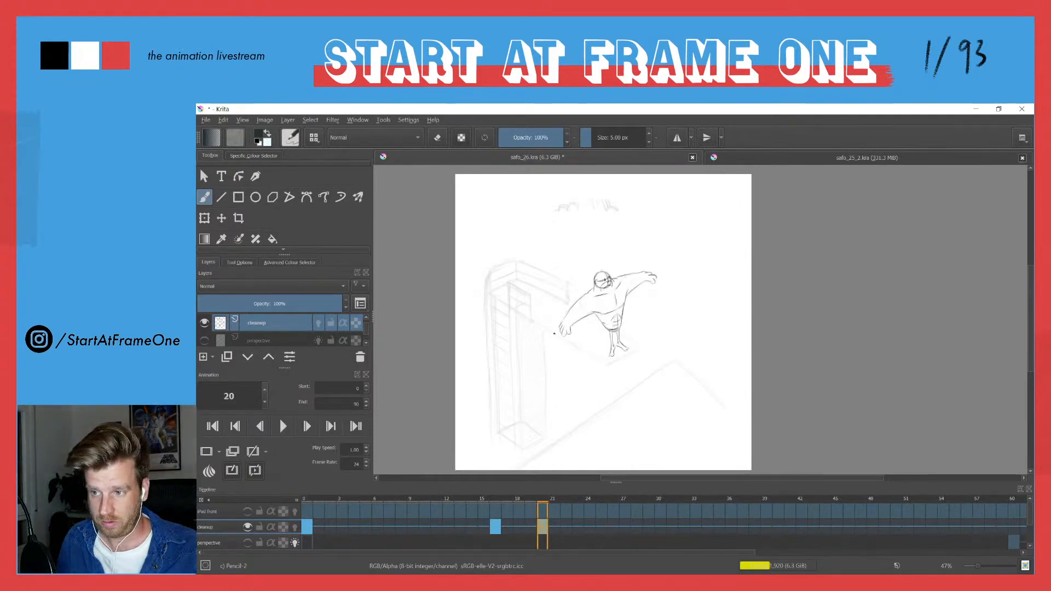
Examine how the rough sketch moves on from the arms-spread pose in the frames following frame 20.
key(Right)
key(Left)
key(Right)
key(Right)
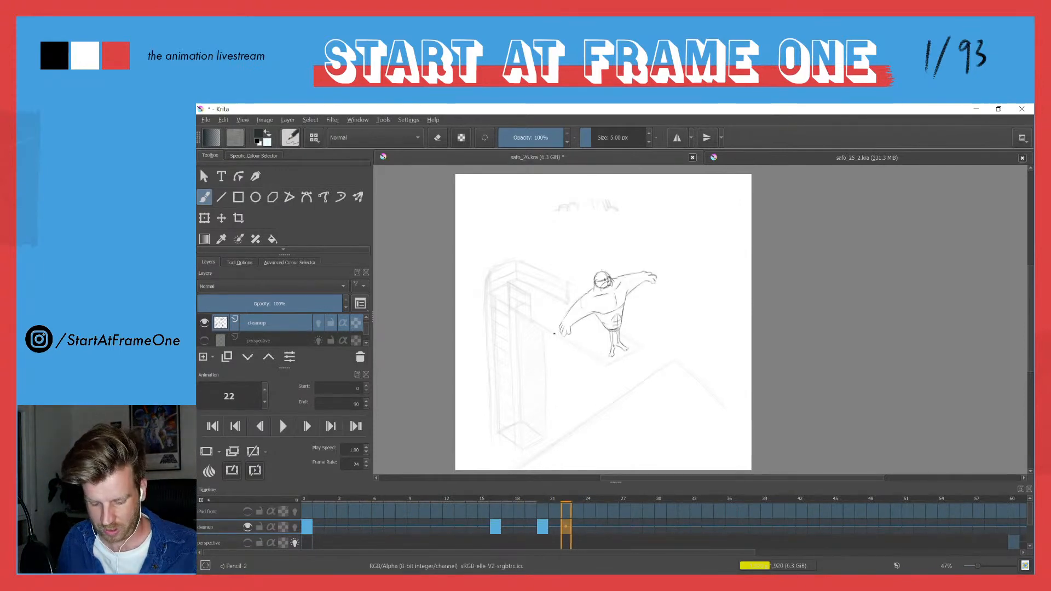
key(Right)
key(Right)
key(Right)
key(Right)
key(Right)
key(Right)
key(Left)
key(Left)
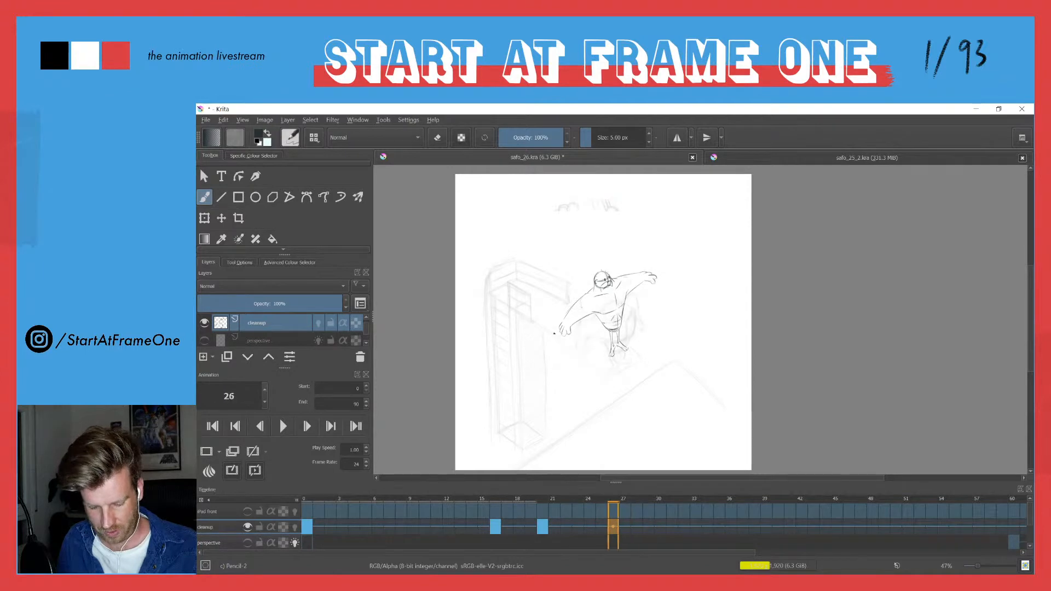
key(Left)
key(Left)
key(Left)
key(Left)
key(Right)
key(Right)
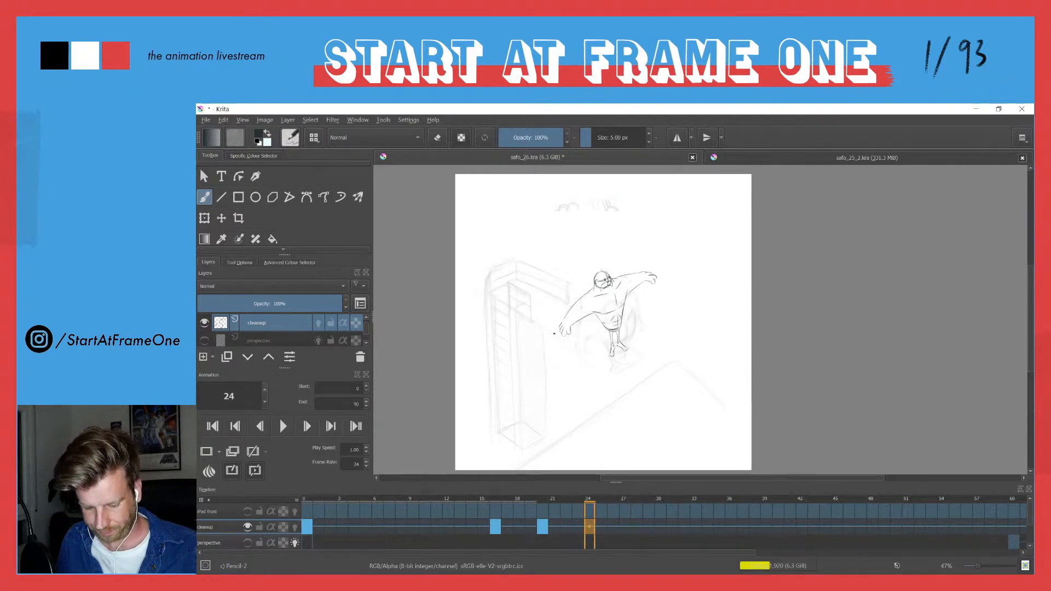
key(Left)
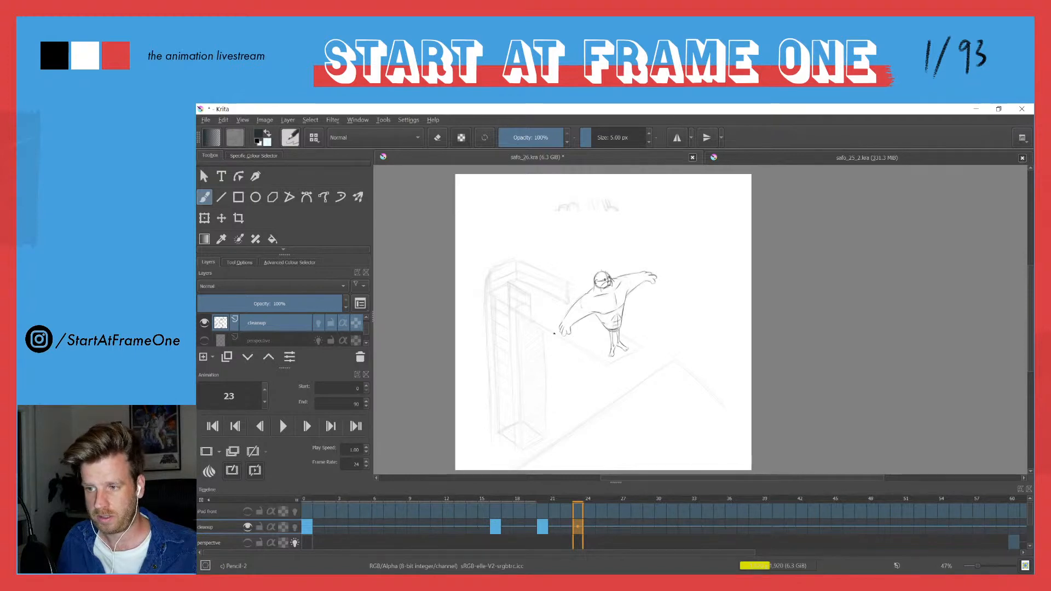
key(Left)
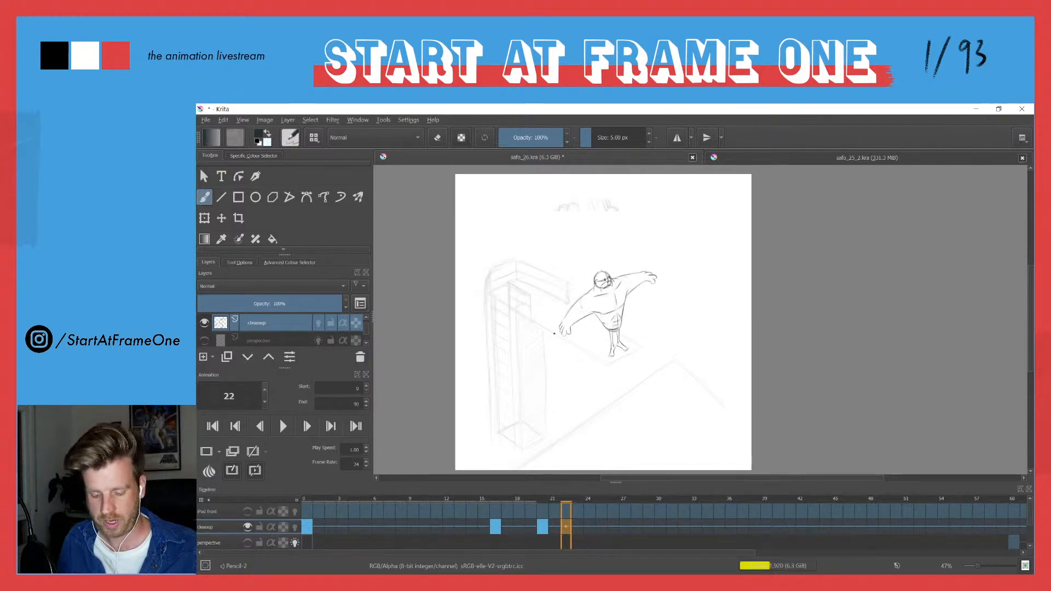
key(Left)
key(Left)
key(Left)
key(Right)
key(Right)
key(Right)
key(Right)
key(Right)
key(Right)
key(Right)
key(Right)
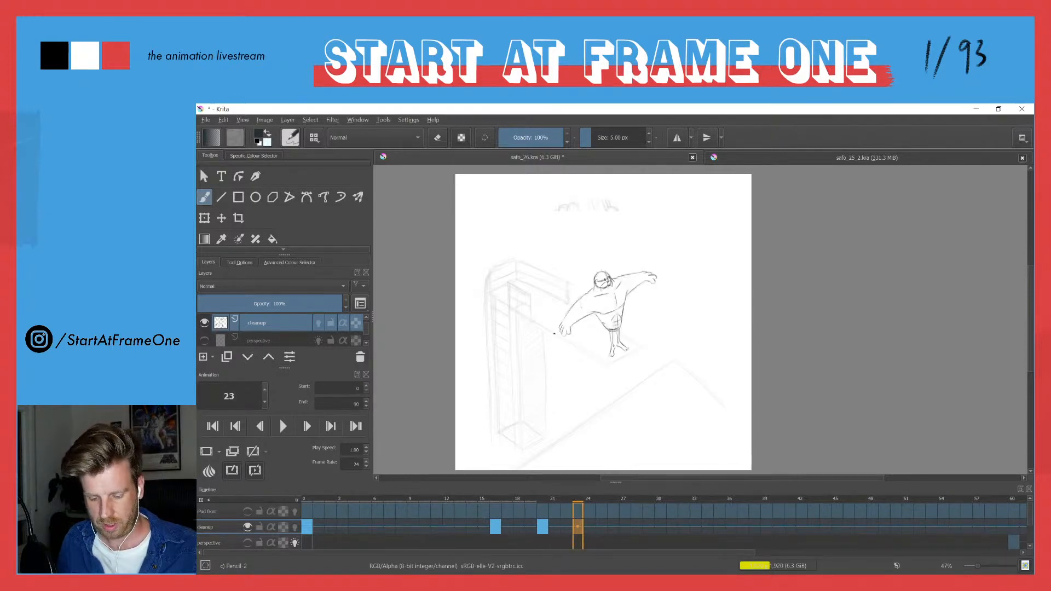
Step back through the timeline to frame 2 to review the cleaned-up drawings in reverse.
key(Left)
key(Left)
key(Left)
key(Left)
key(Left)
key(Left)
key(Left)
key(Left)
key(Left)
key(Left)
key(Left)
key(Left)
key(Left)
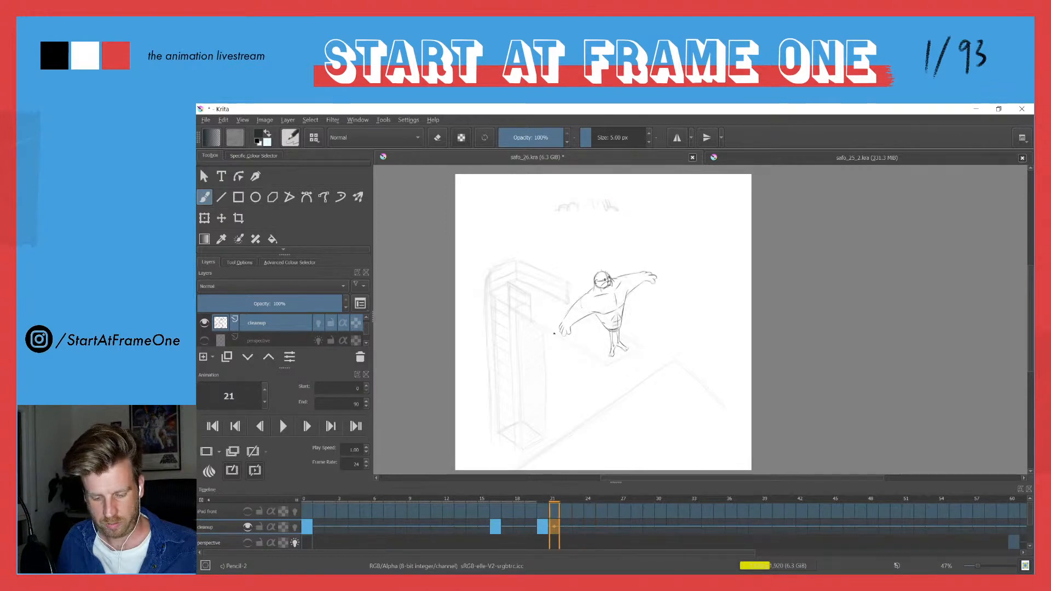
key(Left)
key(Left)
key(Left)
key(Left)
key(Left)
key(Left)
key(Left)
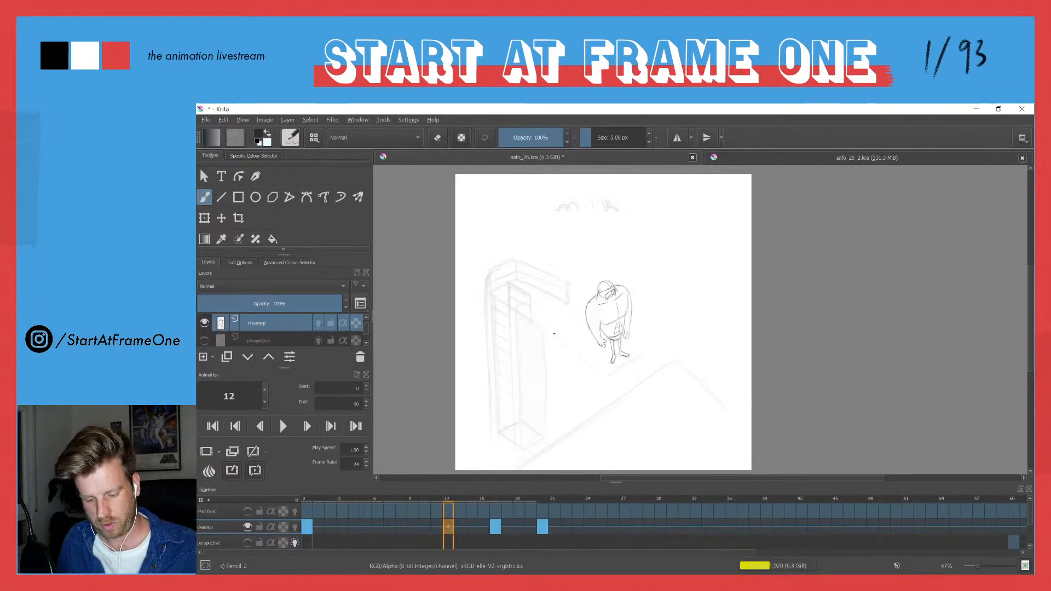
key(Left)
key(Left)
key(Left)
key(Left)
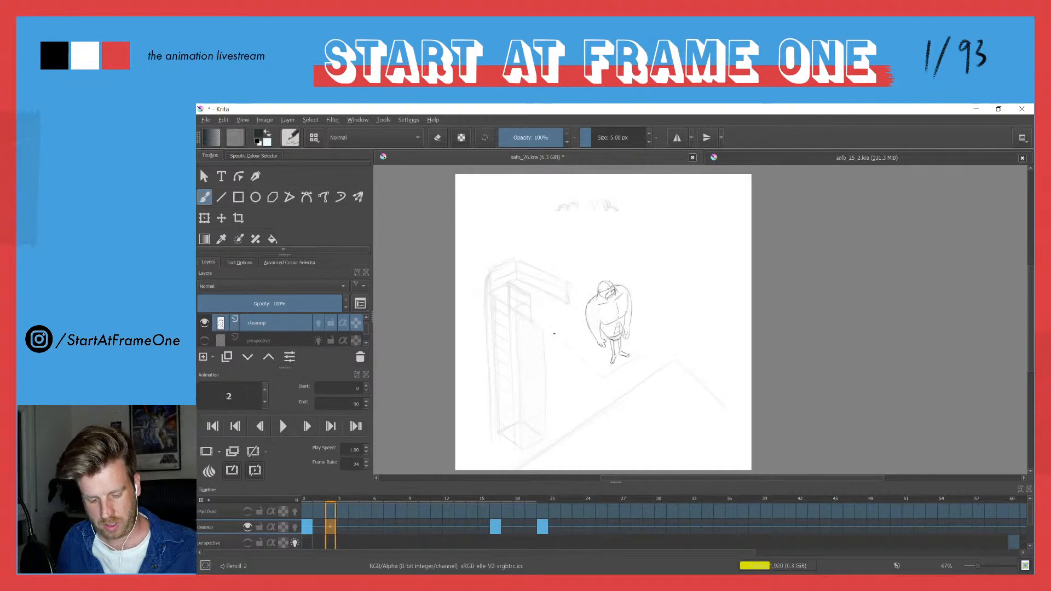
Review the motion between the three cleanup drawings by stepping forward from frame 2, rechecking the frames around 18, and ending at frame 27.
key(Right)
key(Right)
key(Right)
key(Right)
key(Right)
key(Right)
key(Right)
key(Right)
key(Right)
key(Right)
key(Right)
key(Right)
key(Right)
key(Right)
key(Right)
key(Right)
key(Right)
key(Right)
key(Right)
key(Right)
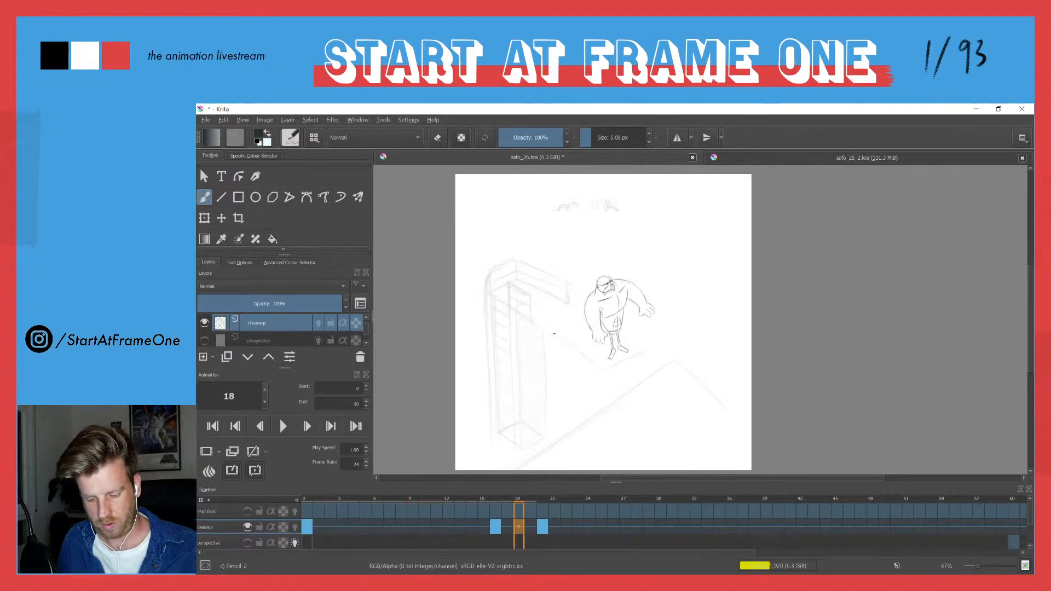
key(Right)
key(Right)
key(Left)
key(Left)
key(Left)
key(Left)
key(Left)
key(Left)
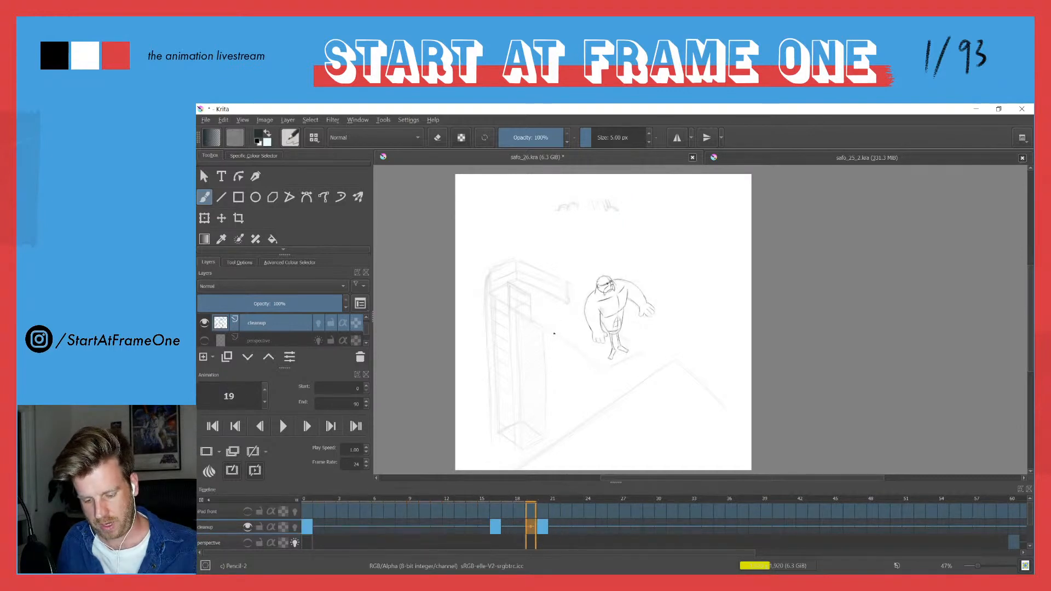
key(Left)
key(Right)
key(Right)
key(Right)
key(Right)
key(Right)
key(Right)
key(Right)
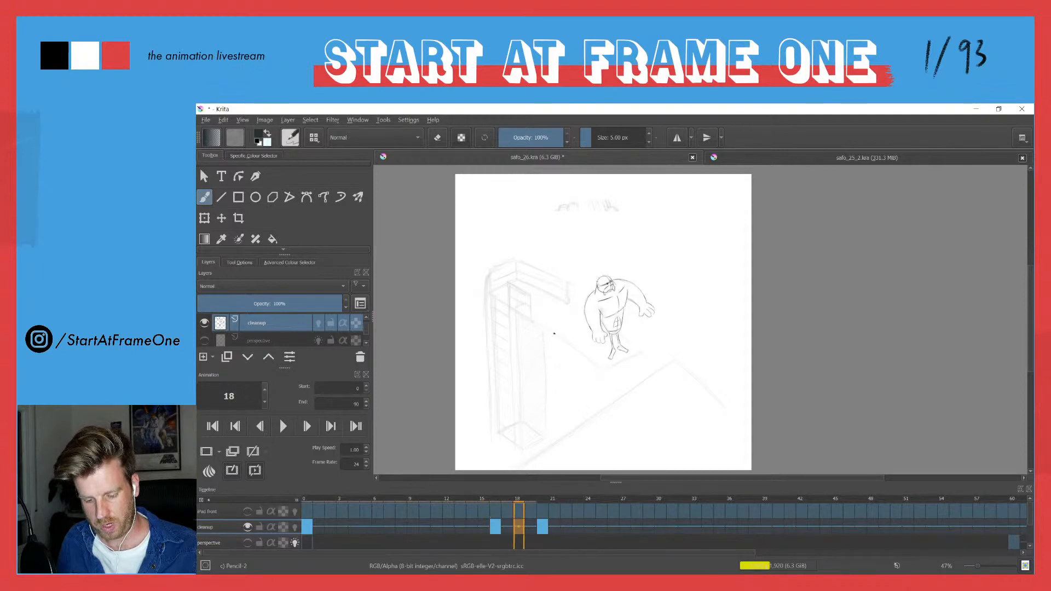
key(Right)
key(Right)
key(Right)
key(Right)
key(Right)
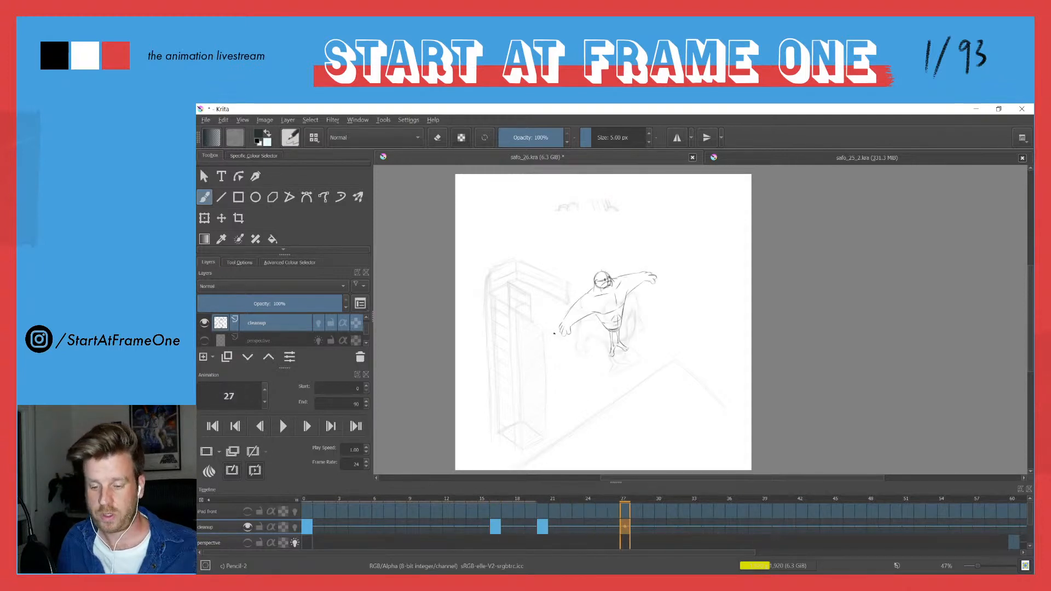
Examine the faded rough sketch beyond the arms-spread cleanup pose by stepping forward from frame 27 past frame 31.
key(Right)
key(Right)
key(Right)
key(Right)
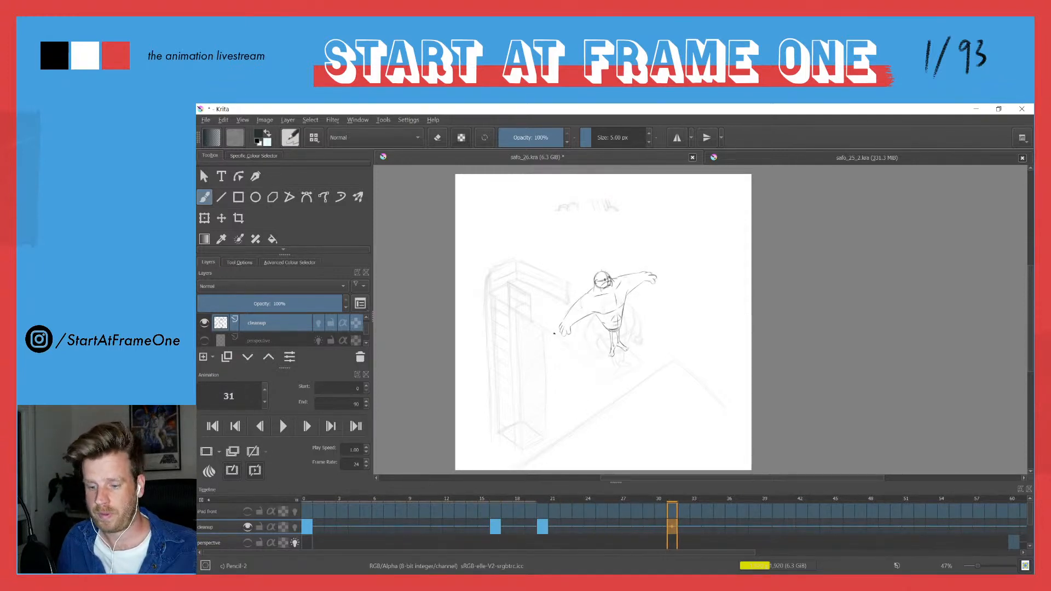
key(Right)
key(Right)
key(Right)
Step back through the timeline to the cleanup drawing at frame 16, reviewing the arms-spread movement in reverse.
key(Left)
key(Left)
key(Left)
key(Left)
key(Left)
key(Left)
key(Left)
key(Left)
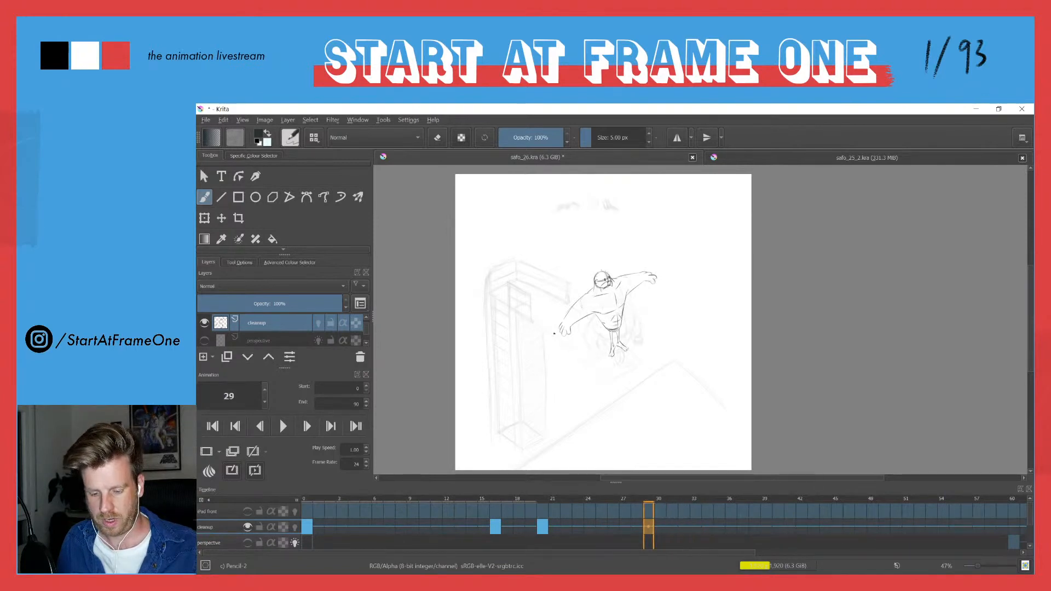
key(Left)
key(Left)
key(Left)
key(Left)
key(Left)
key(Left)
key(Left)
key(Left)
key(Left)
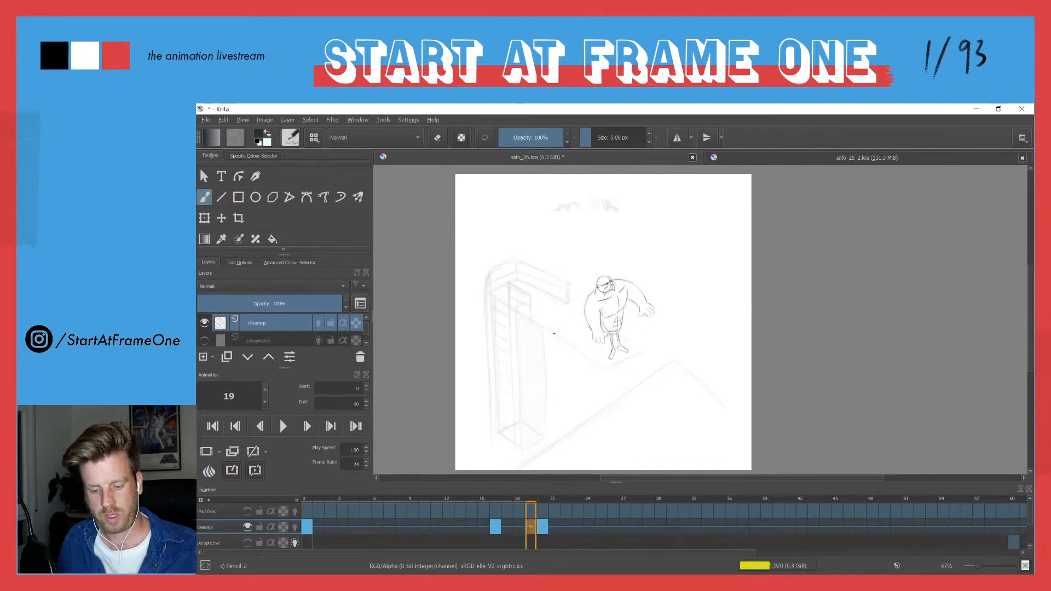
key(Left)
key(Left)
Review the motion from the frame 16 drawing through the arms-spread pose, stepping forward to frame 32.
key(Right)
key(Right)
key(Right)
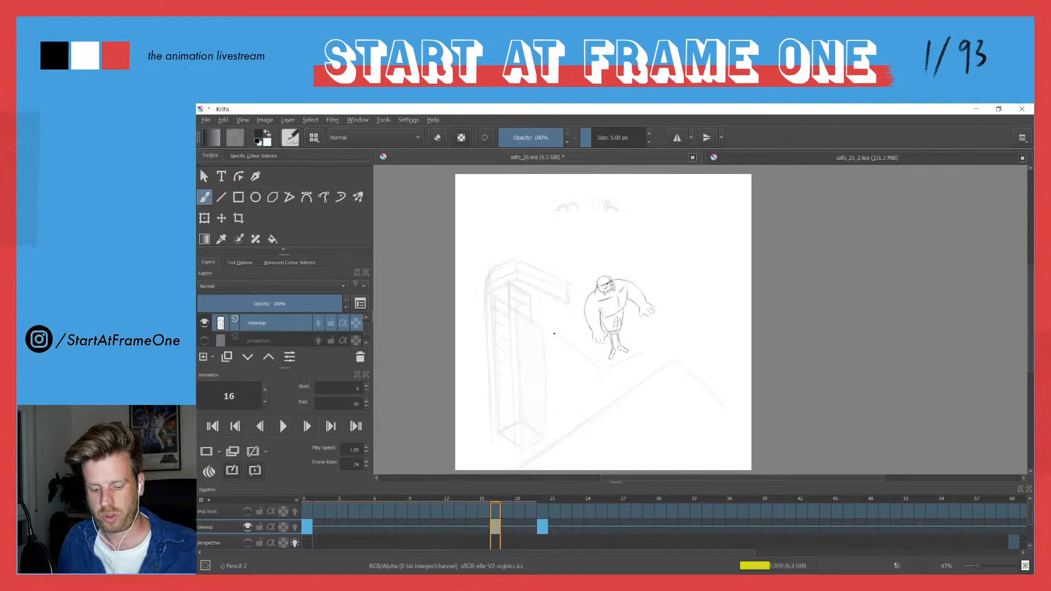
key(Right)
key(Right)
key(Right)
key(Right)
key(Right)
key(Right)
key(Right)
key(Right)
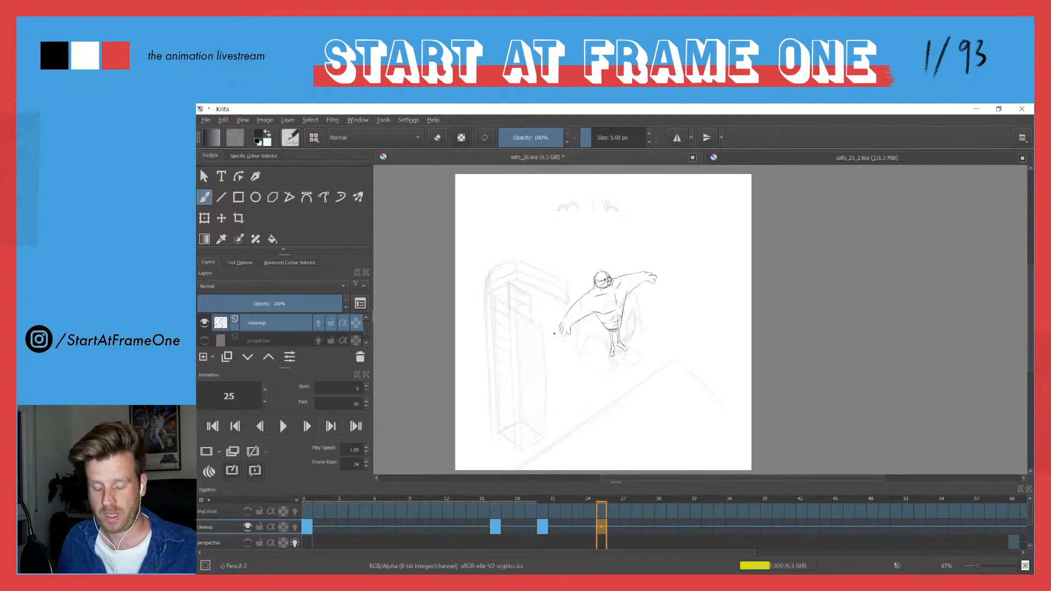
key(Right)
key(Right)
key(Right)
key(Right)
key(Right)
key(Right)
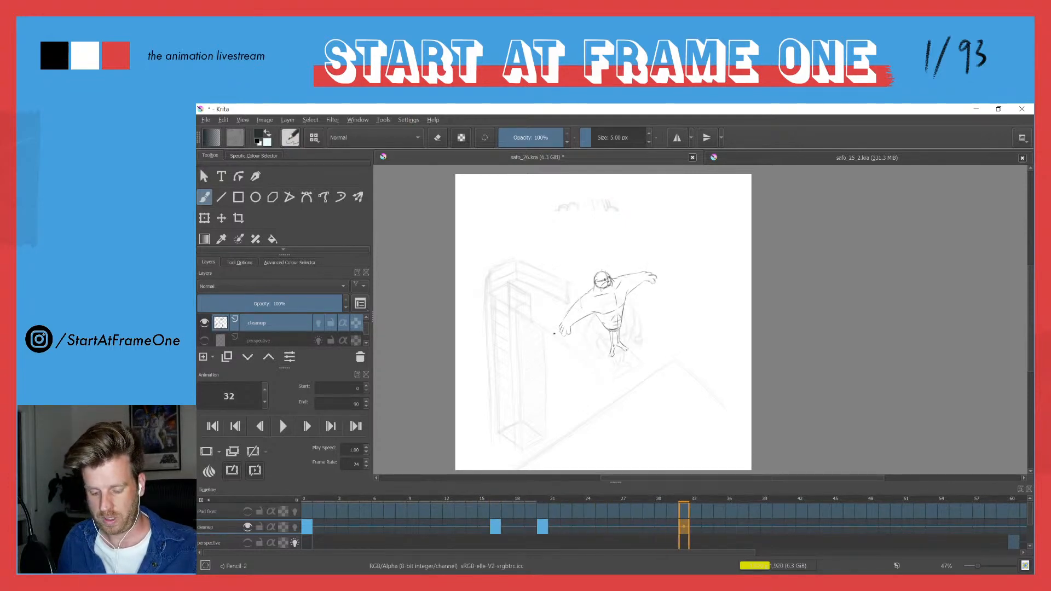
Step back to frame 23, comparing the rough sketch with the held arms-spread drawing.
key(Left)
key(Left)
key(Left)
key(Left)
key(Left)
key(Left)
key(Left)
key(Left)
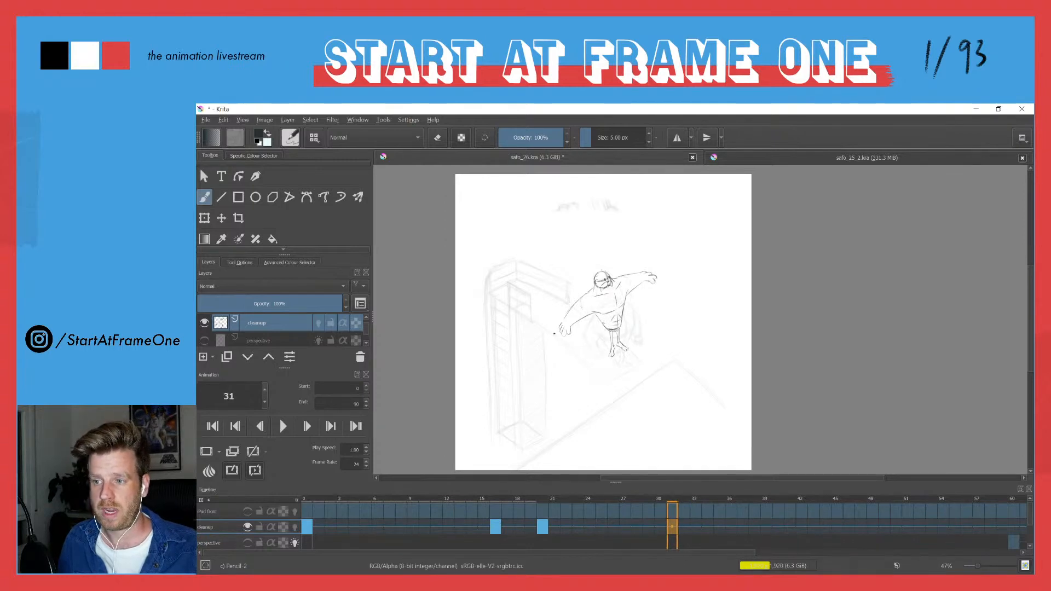
key(Left)
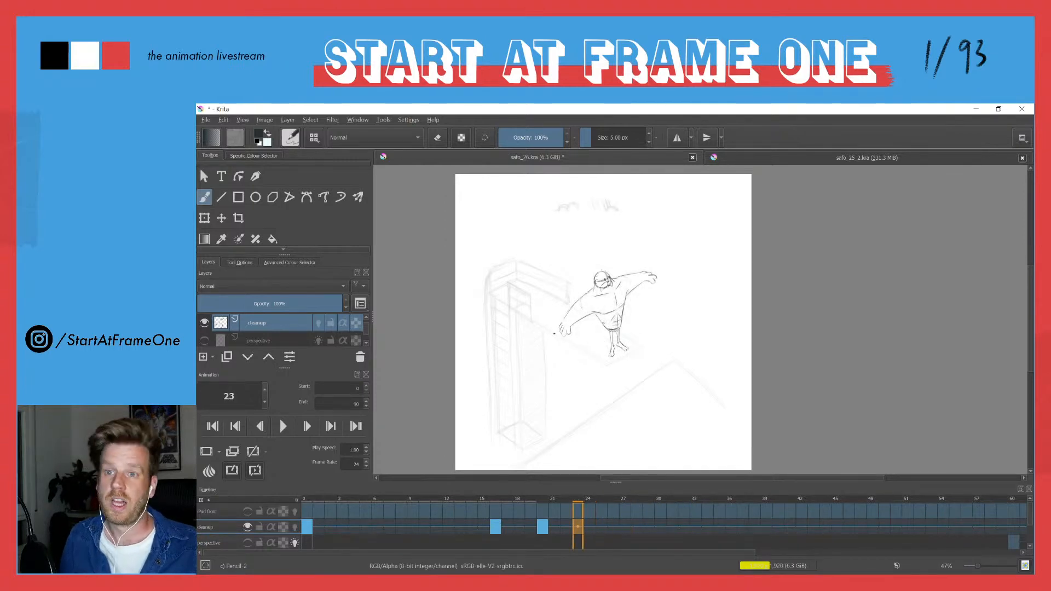